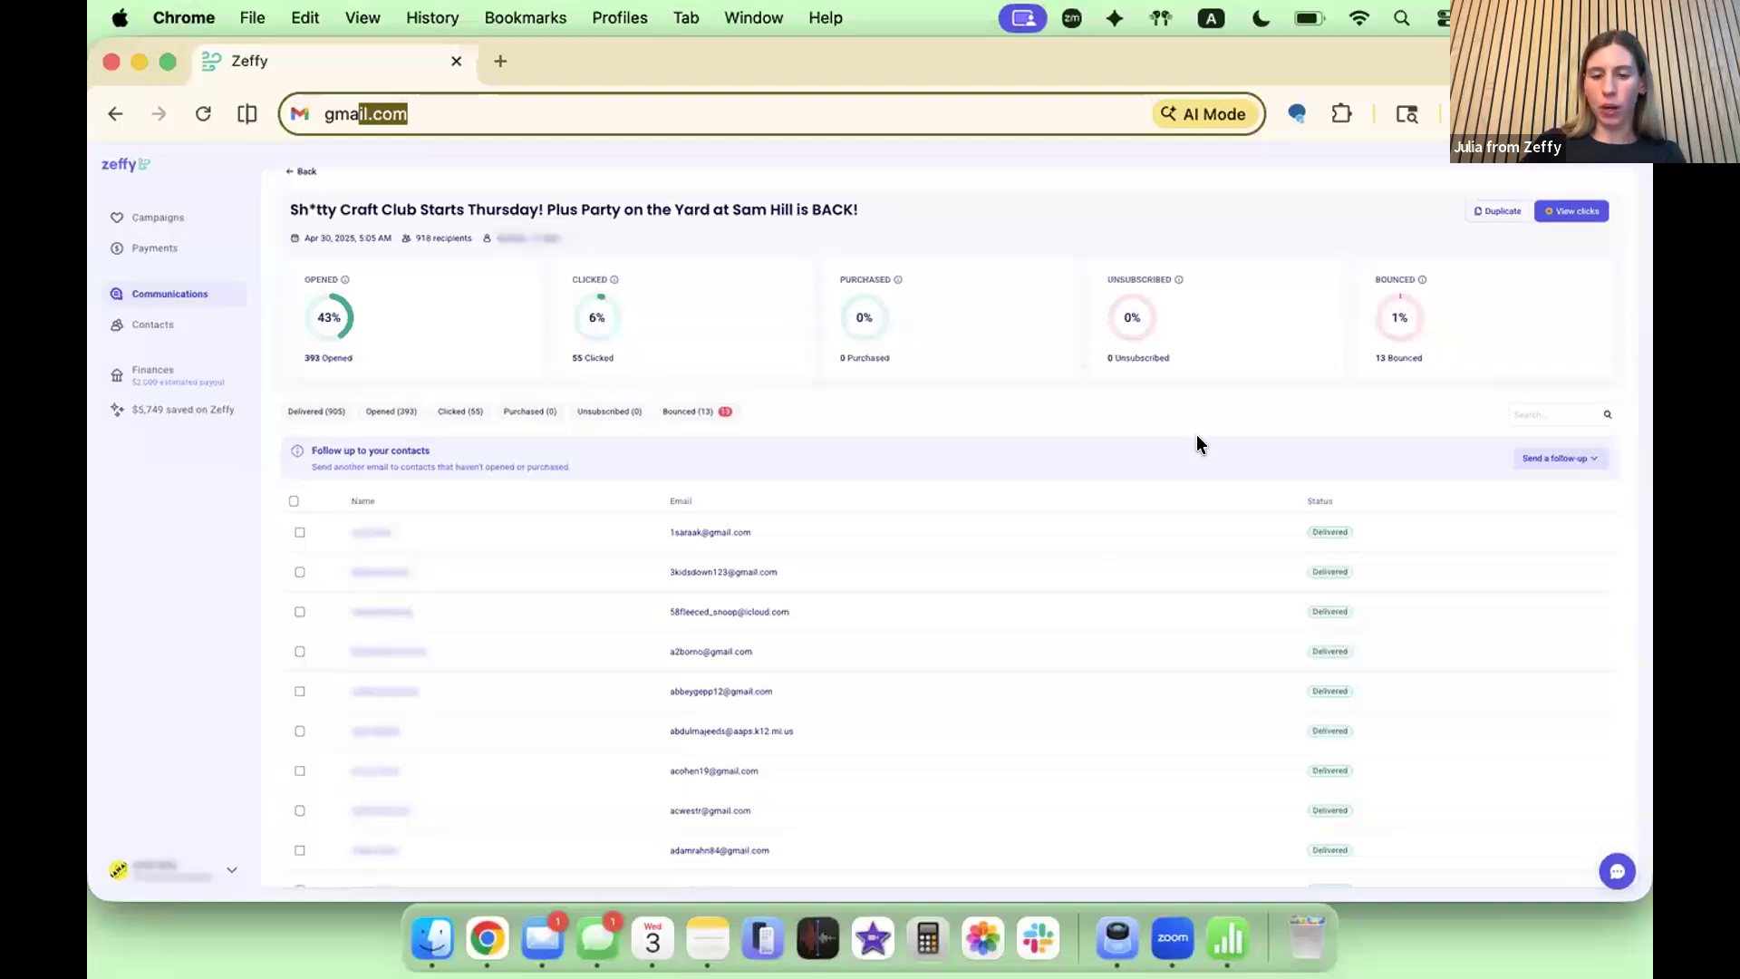
# Step: Reset the page zoom to 100%, return to the Communications bulk emails list and reload it
pyautogui.press('Escape')
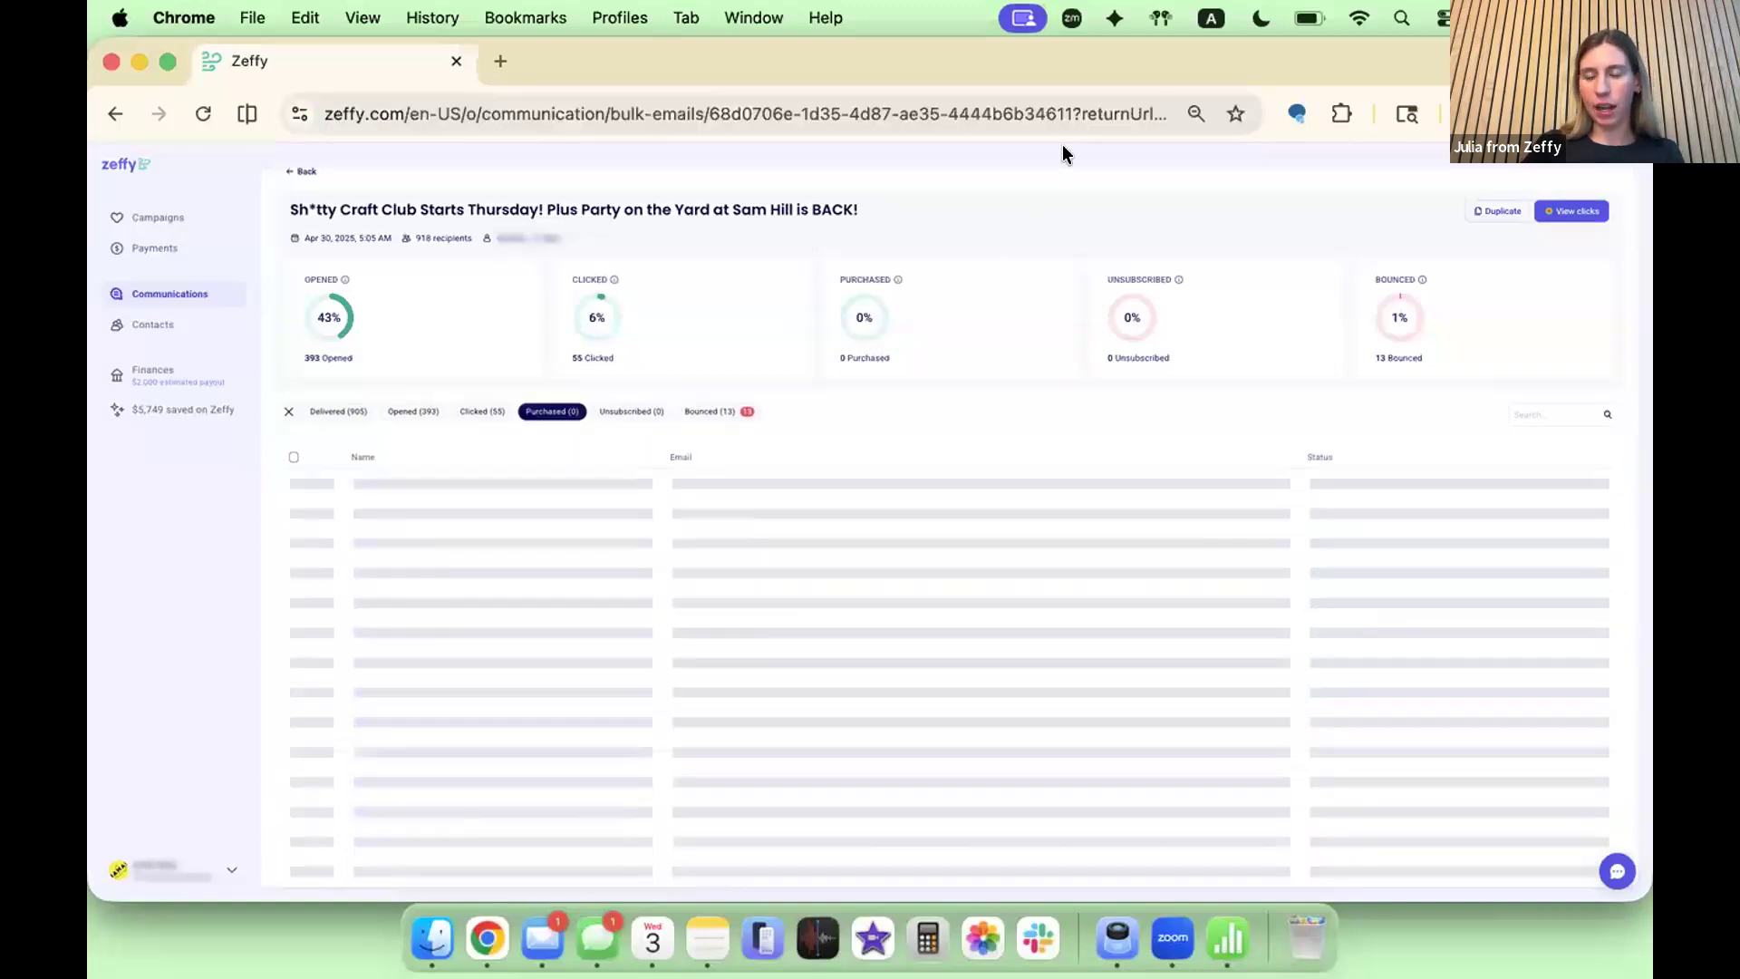
pyautogui.press('super+0')
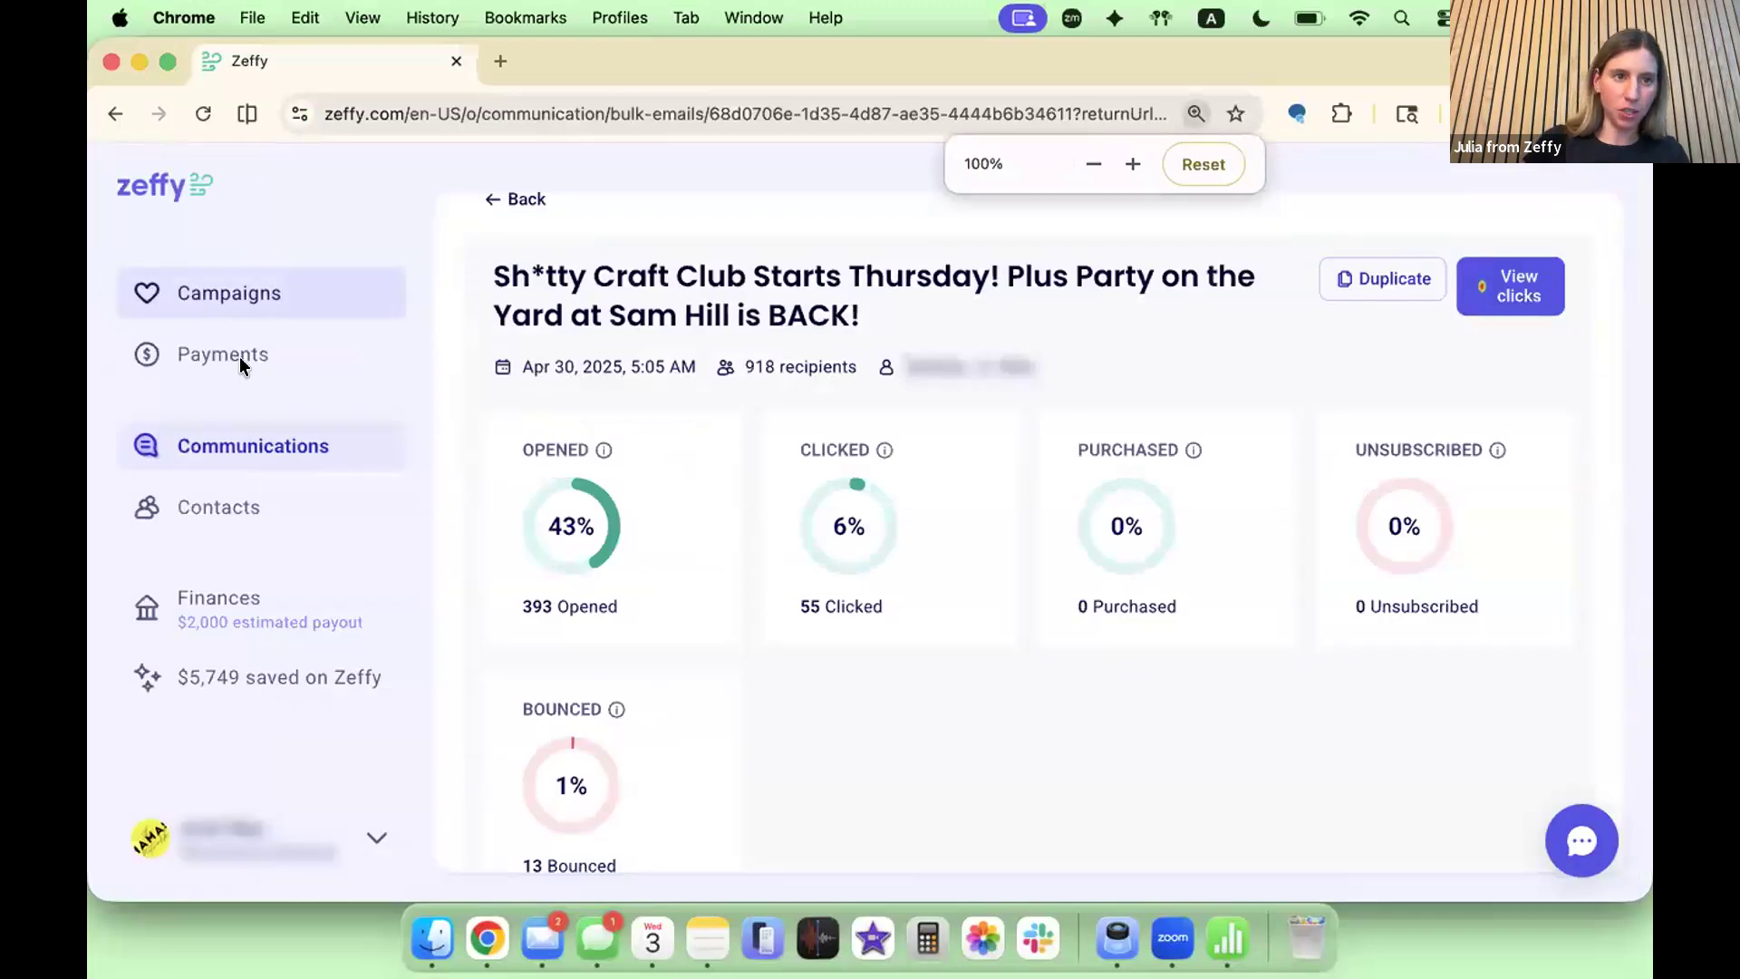
pyautogui.click(234, 444)
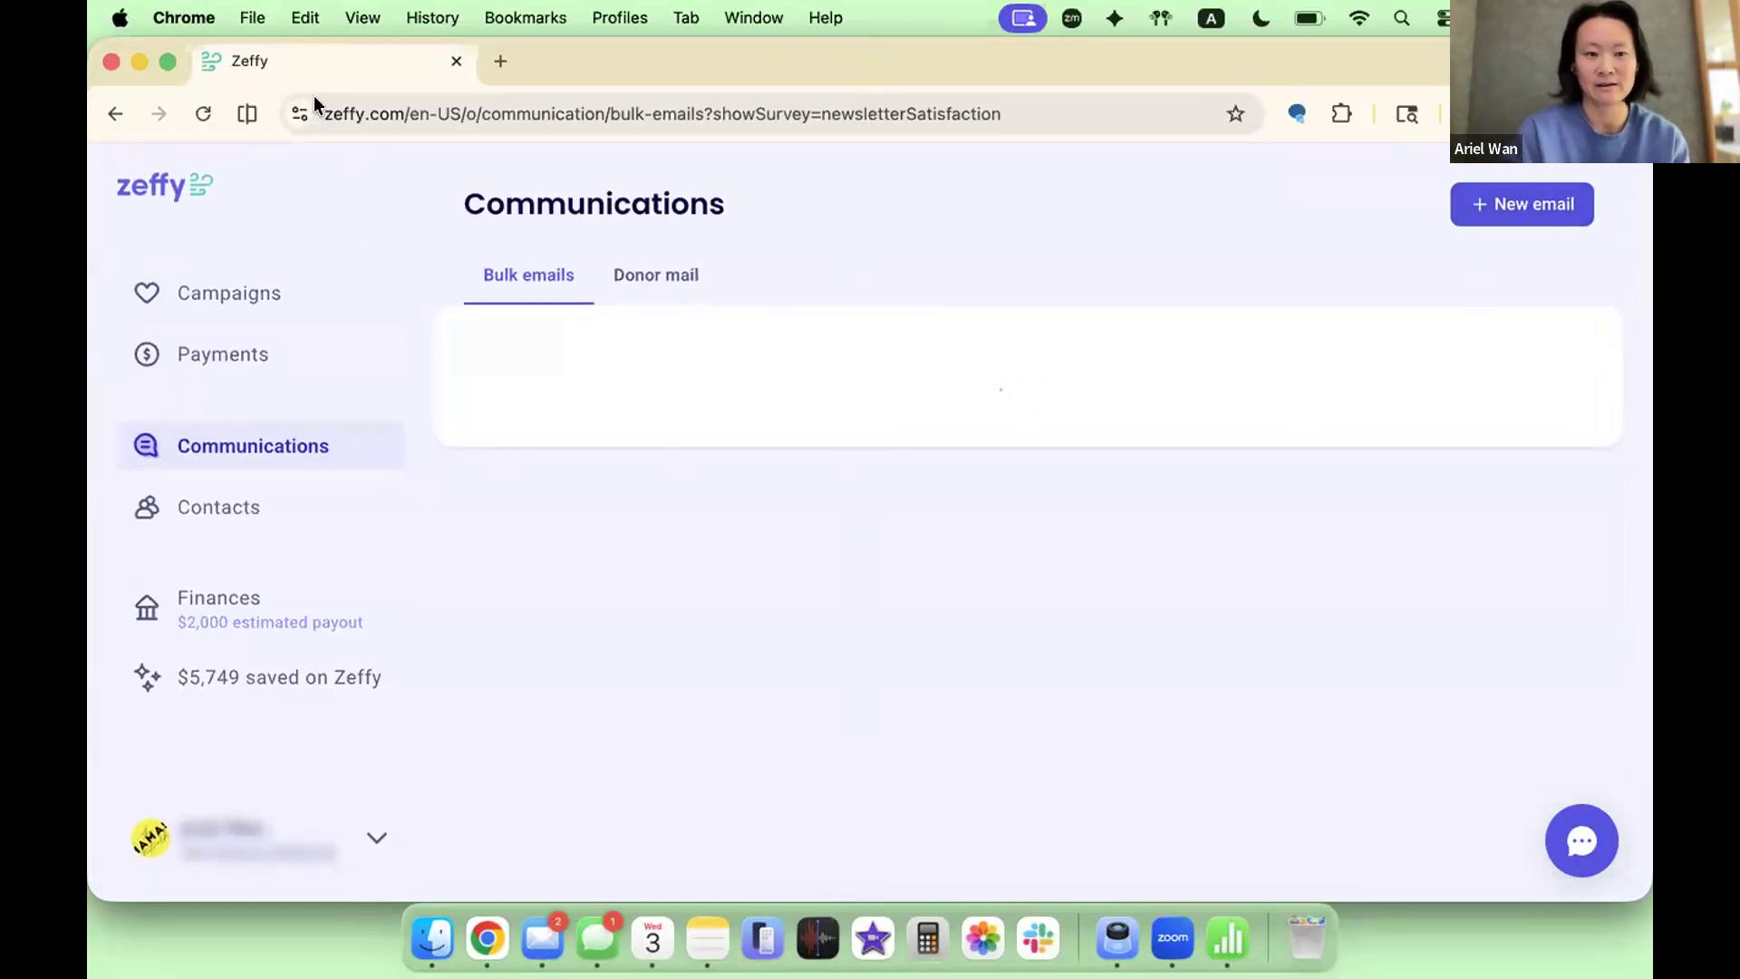
pyautogui.click(203, 115)
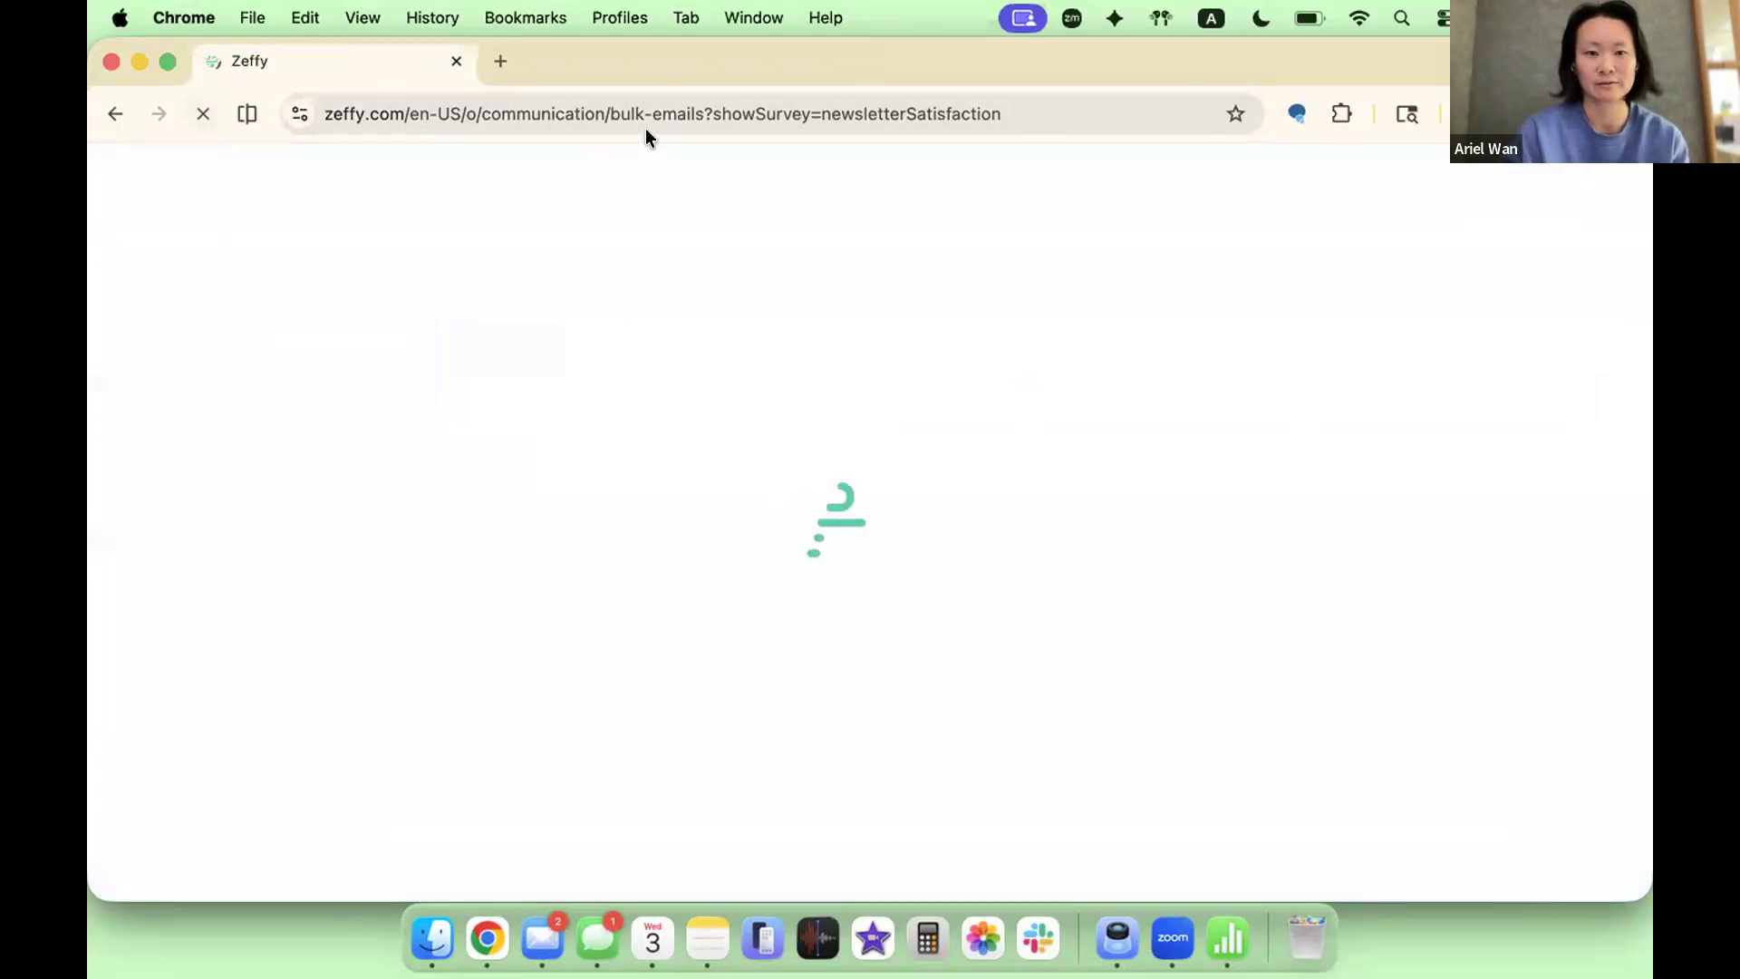
pyautogui.click(826, 113)
pyautogui.click(212, 242)
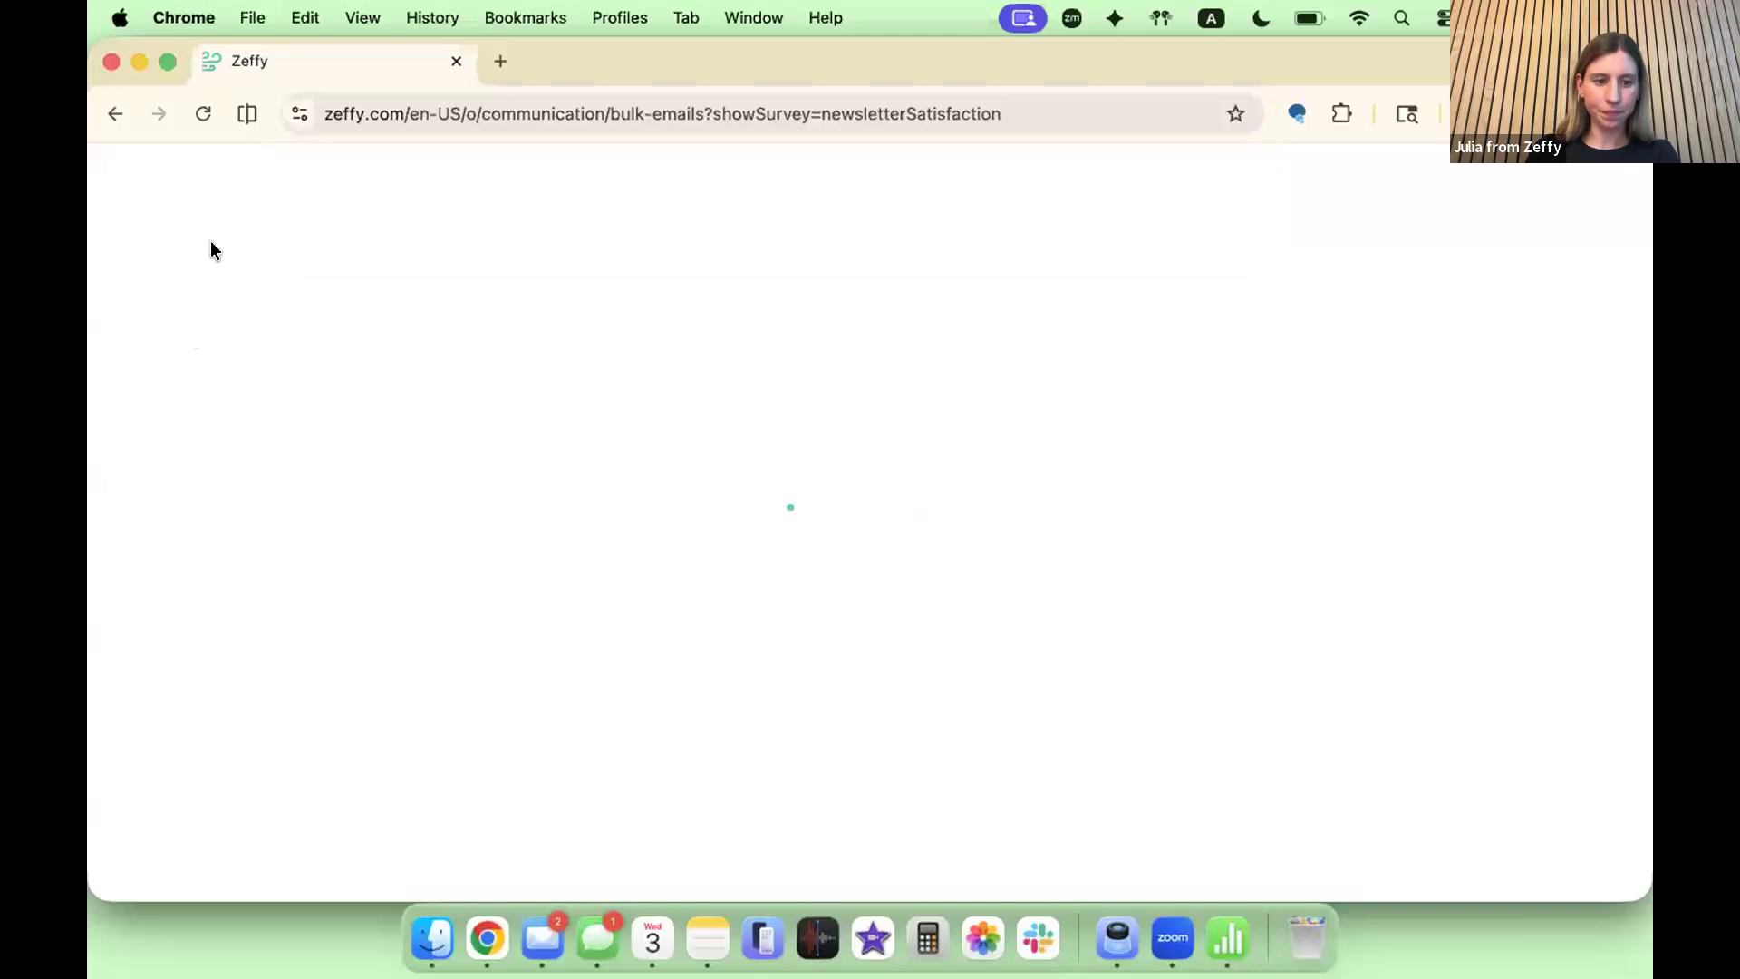
pyautogui.click(399, 113)
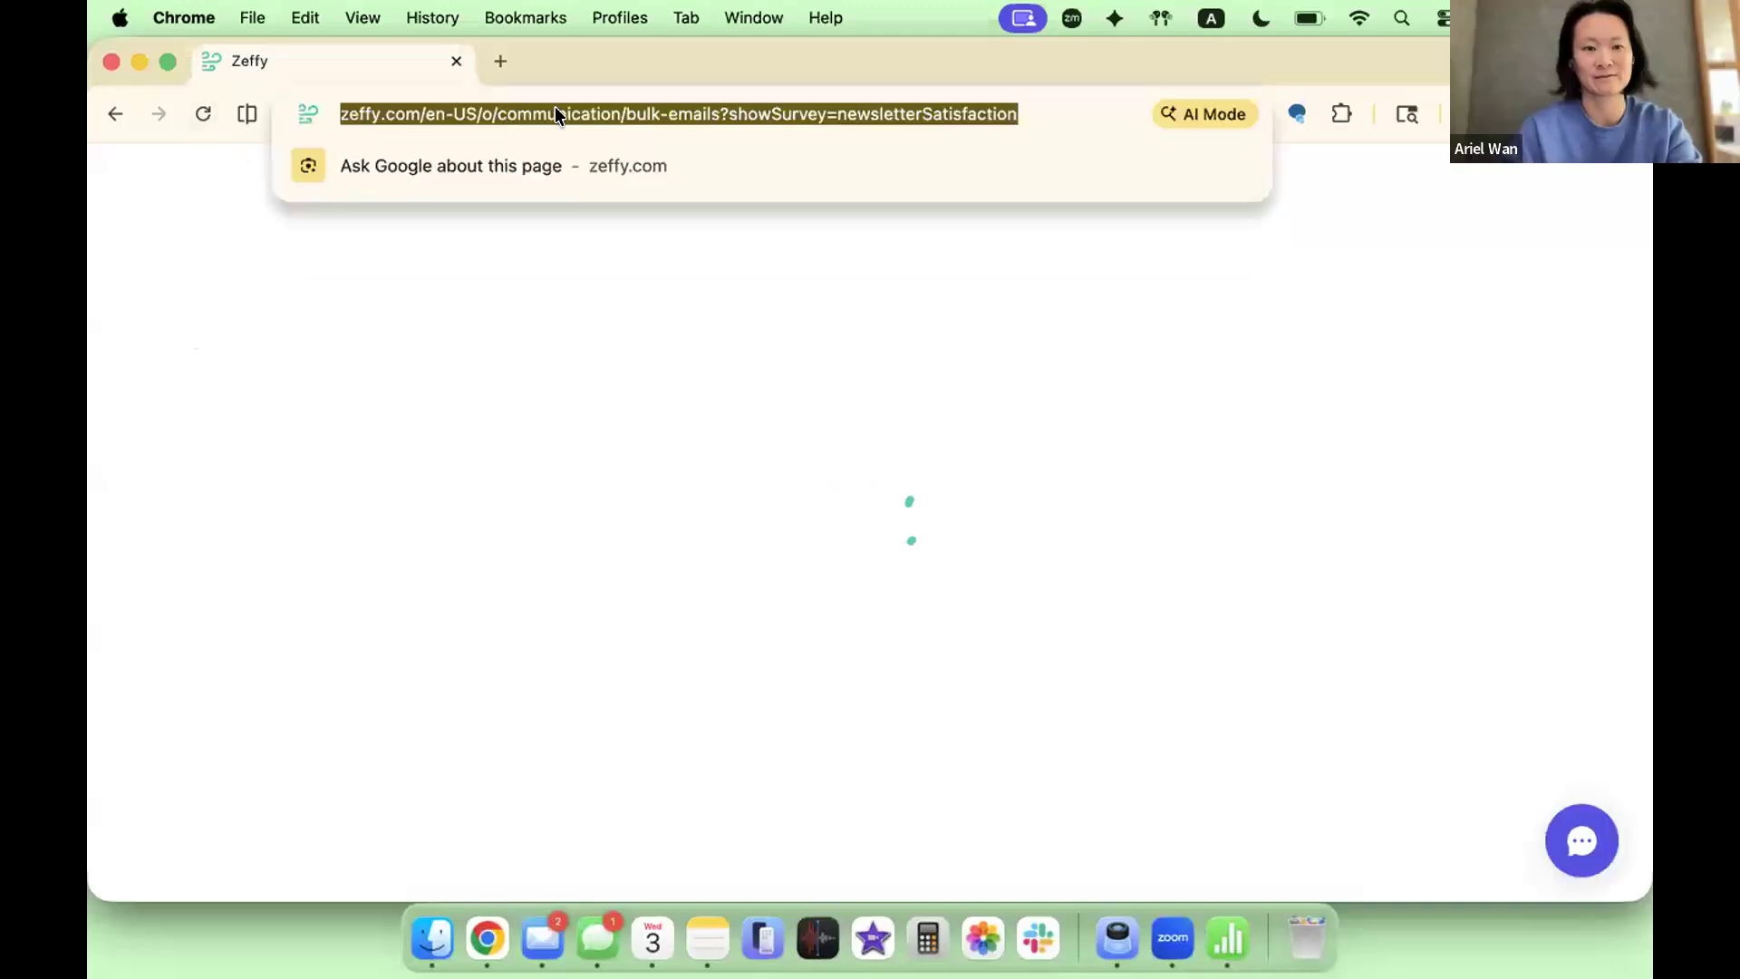
pyautogui.click(233, 436)
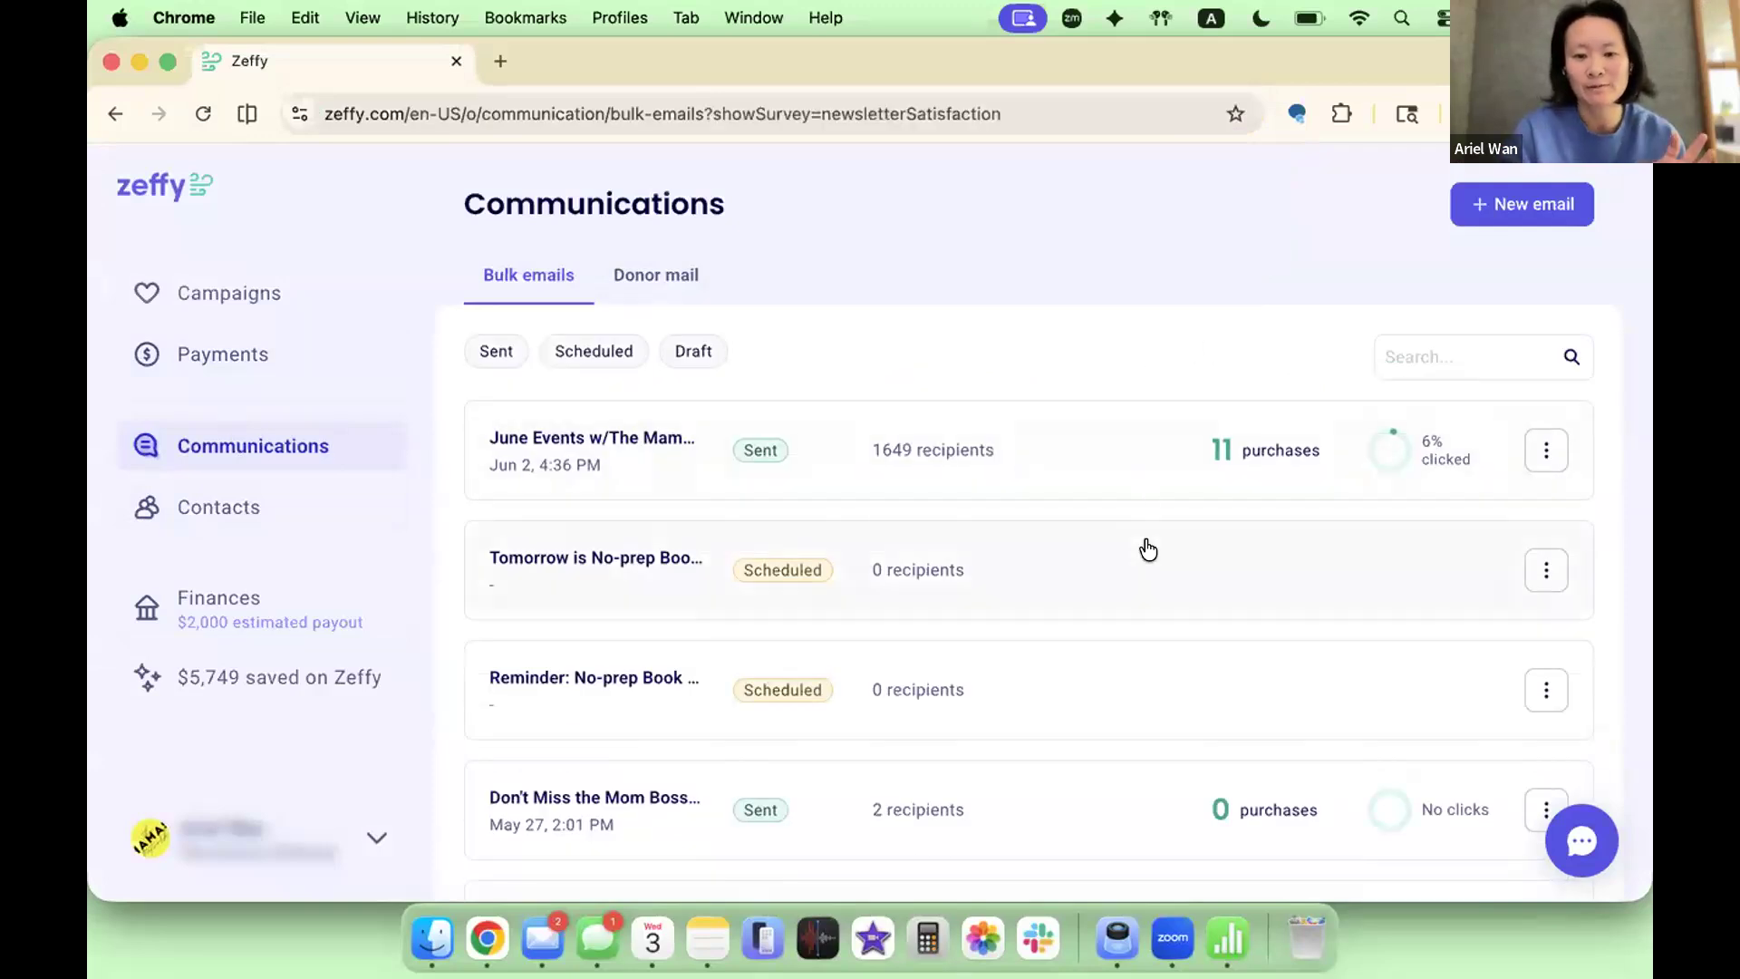
# Step: Examine the performance statistics of the sent June Events email and return to the bulk emails list
pyautogui.click(1127, 444)
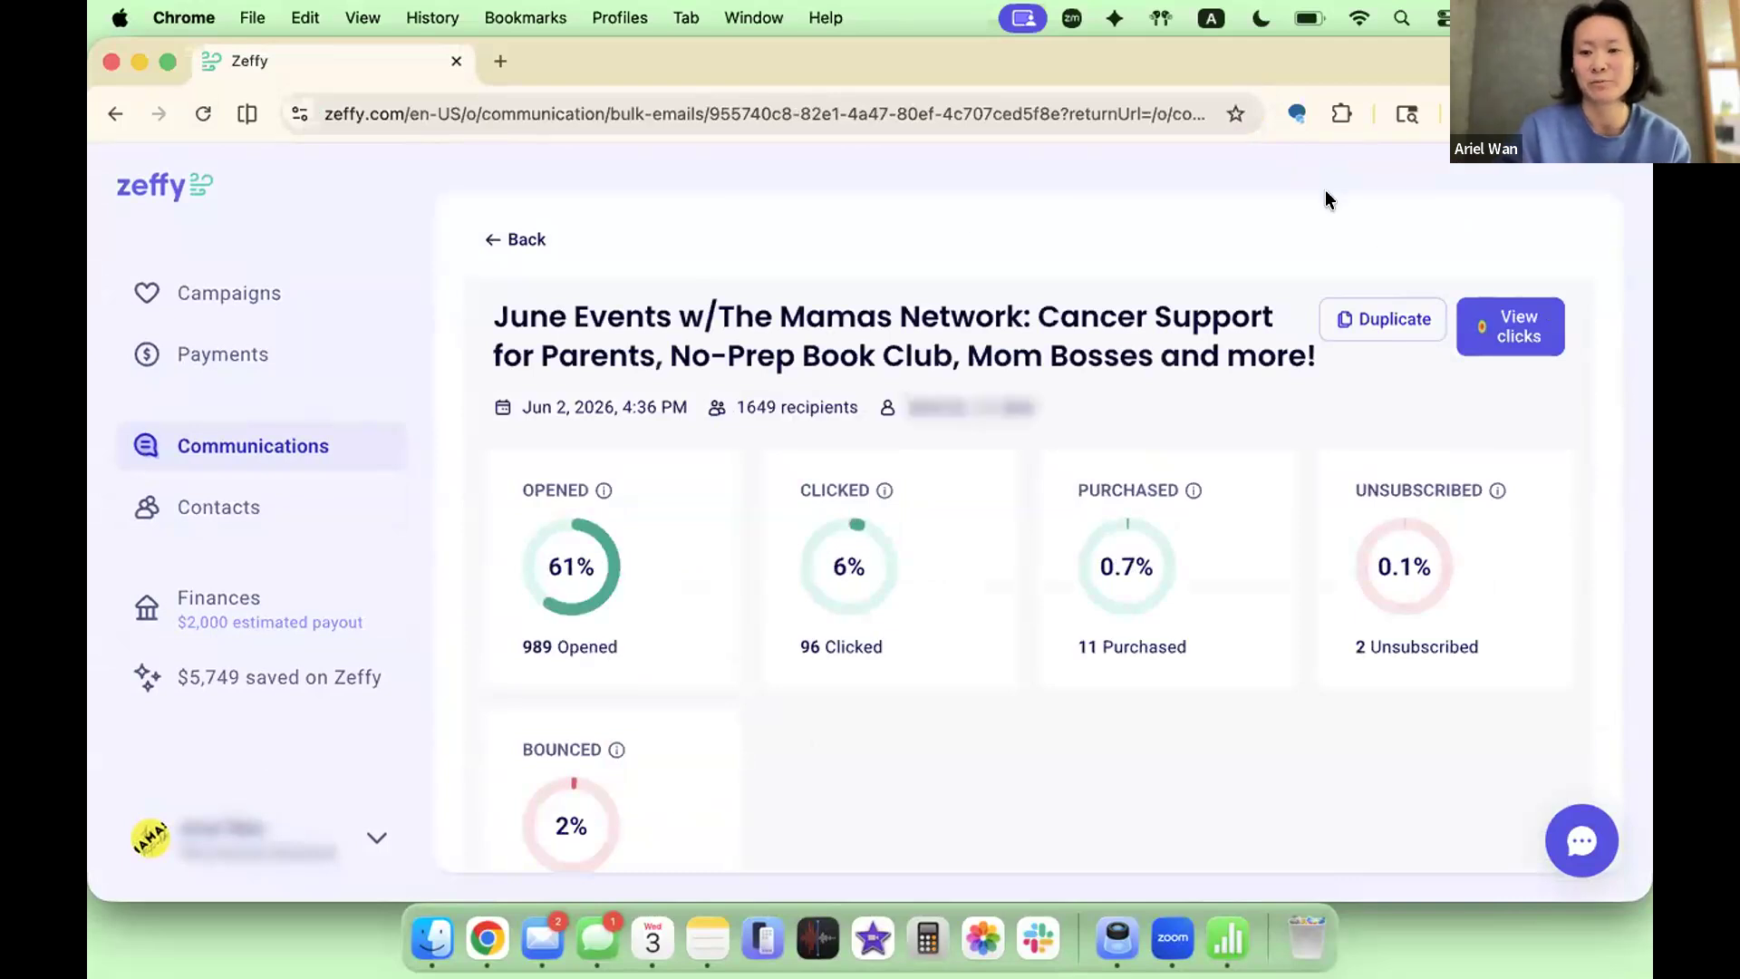
pyautogui.click(115, 113)
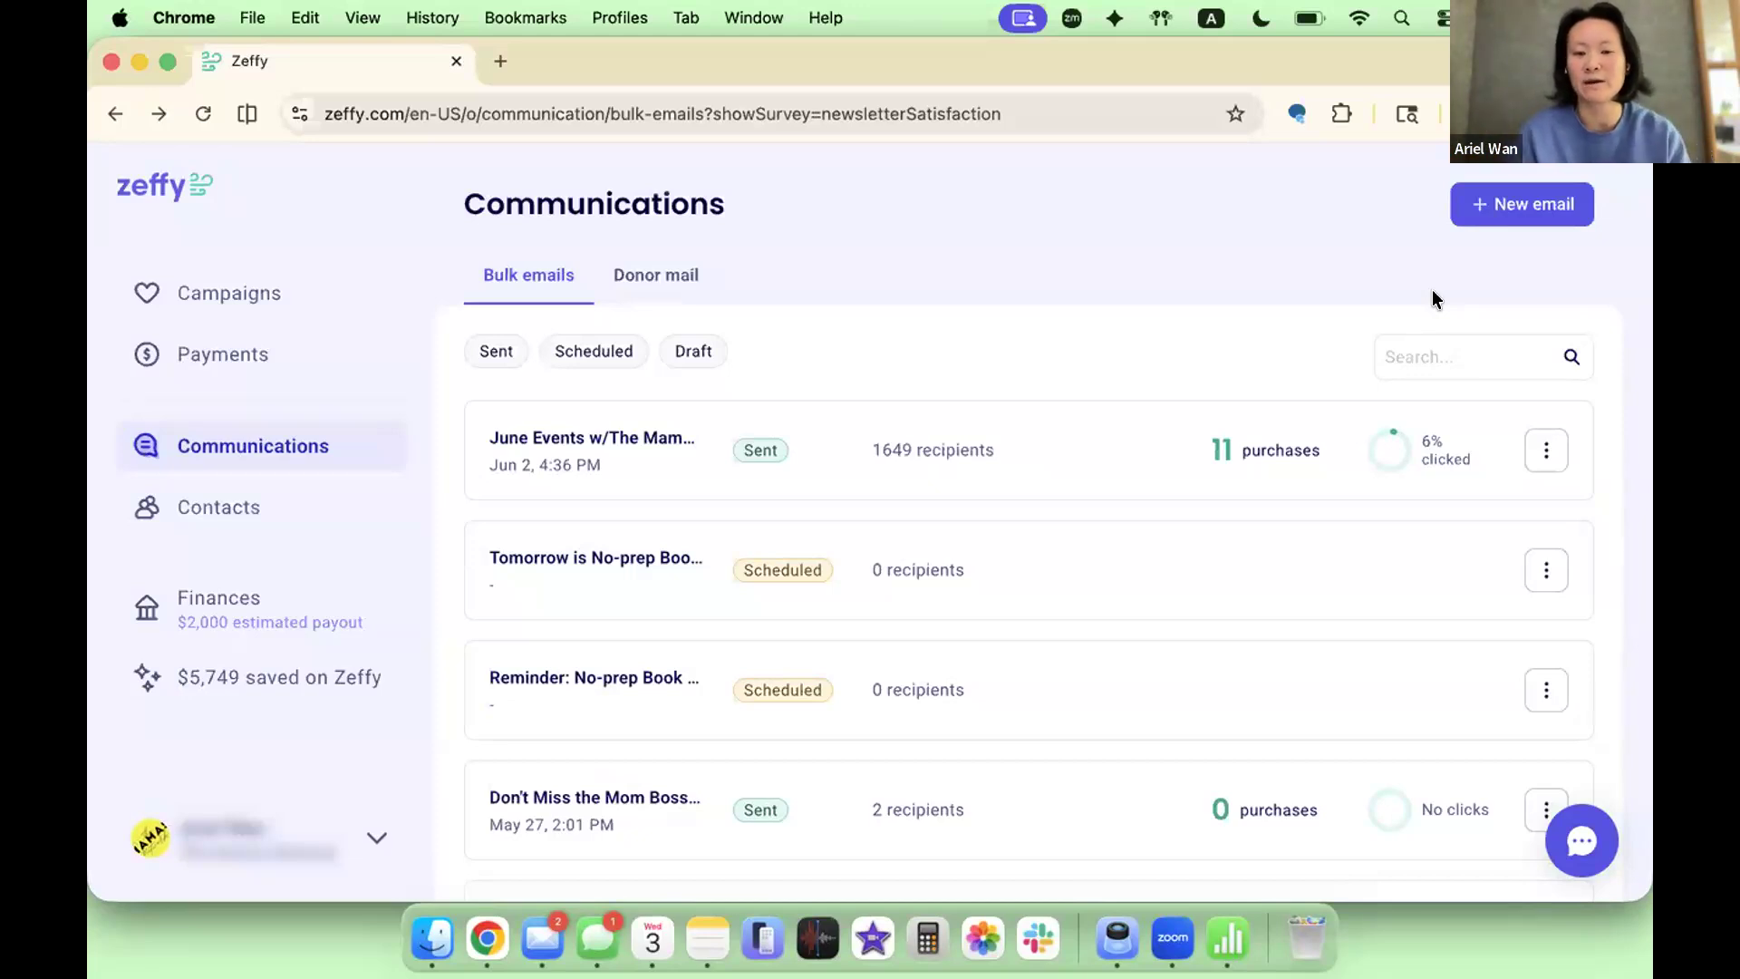
# Step: Start a new email and browse the available templates in the gallery
pyautogui.click(1547, 194)
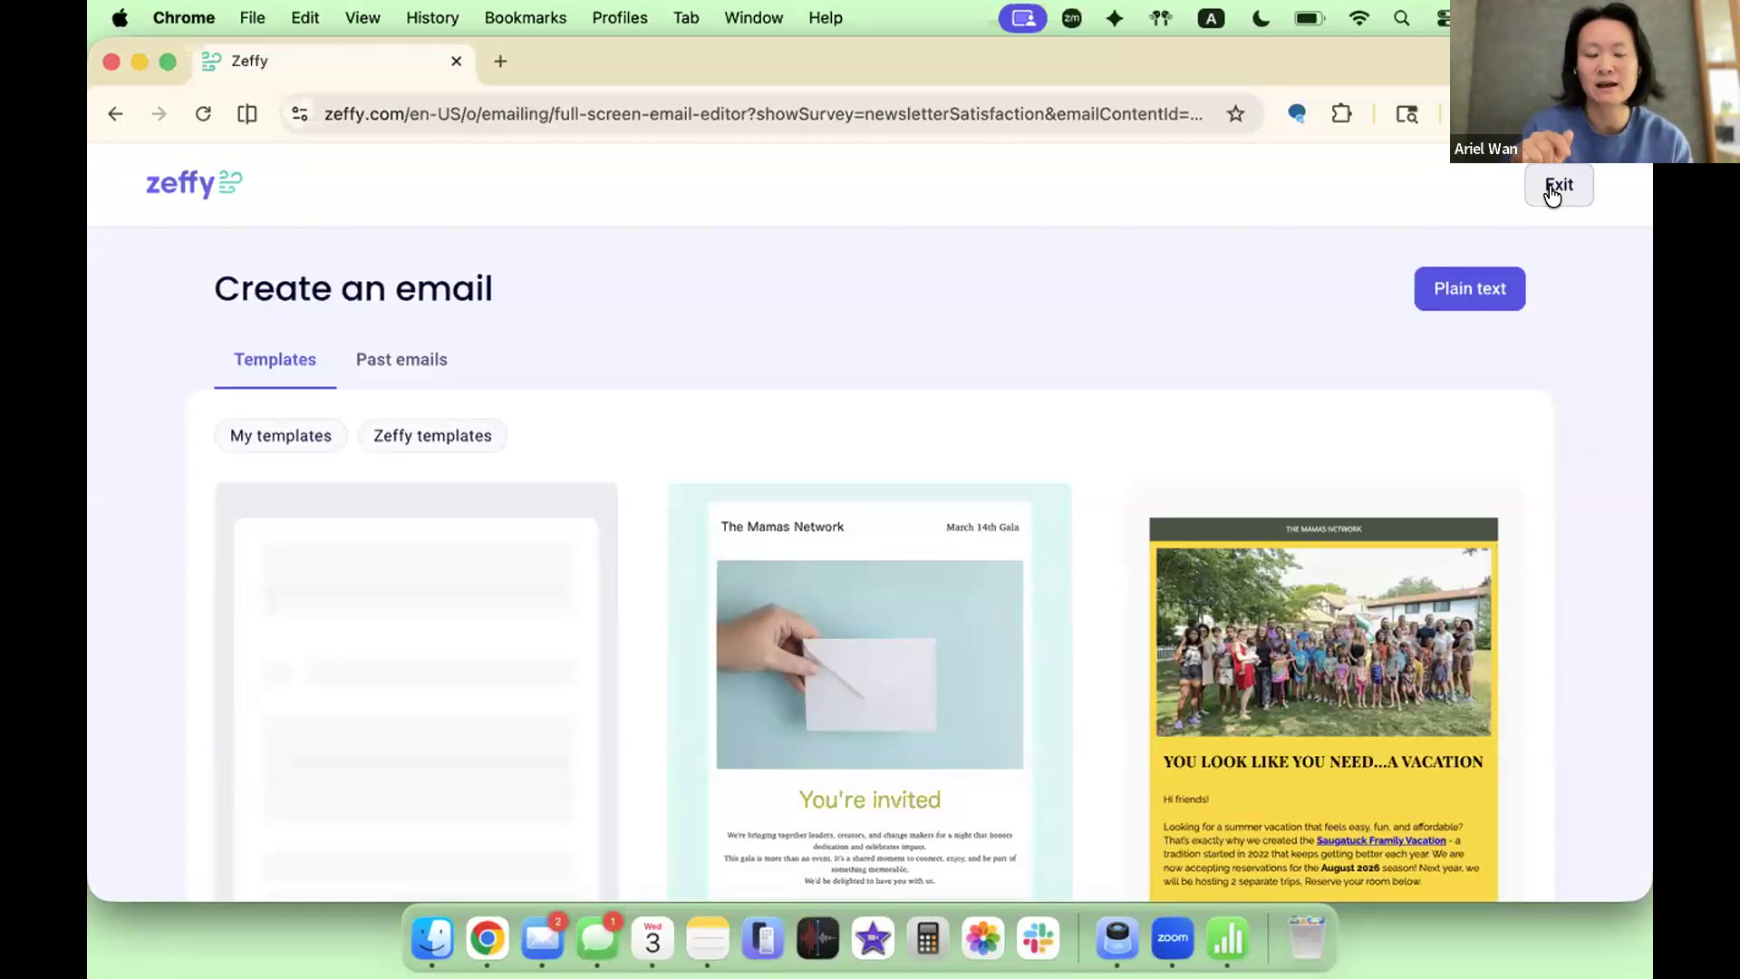
pyautogui.moveTo(221, 590)
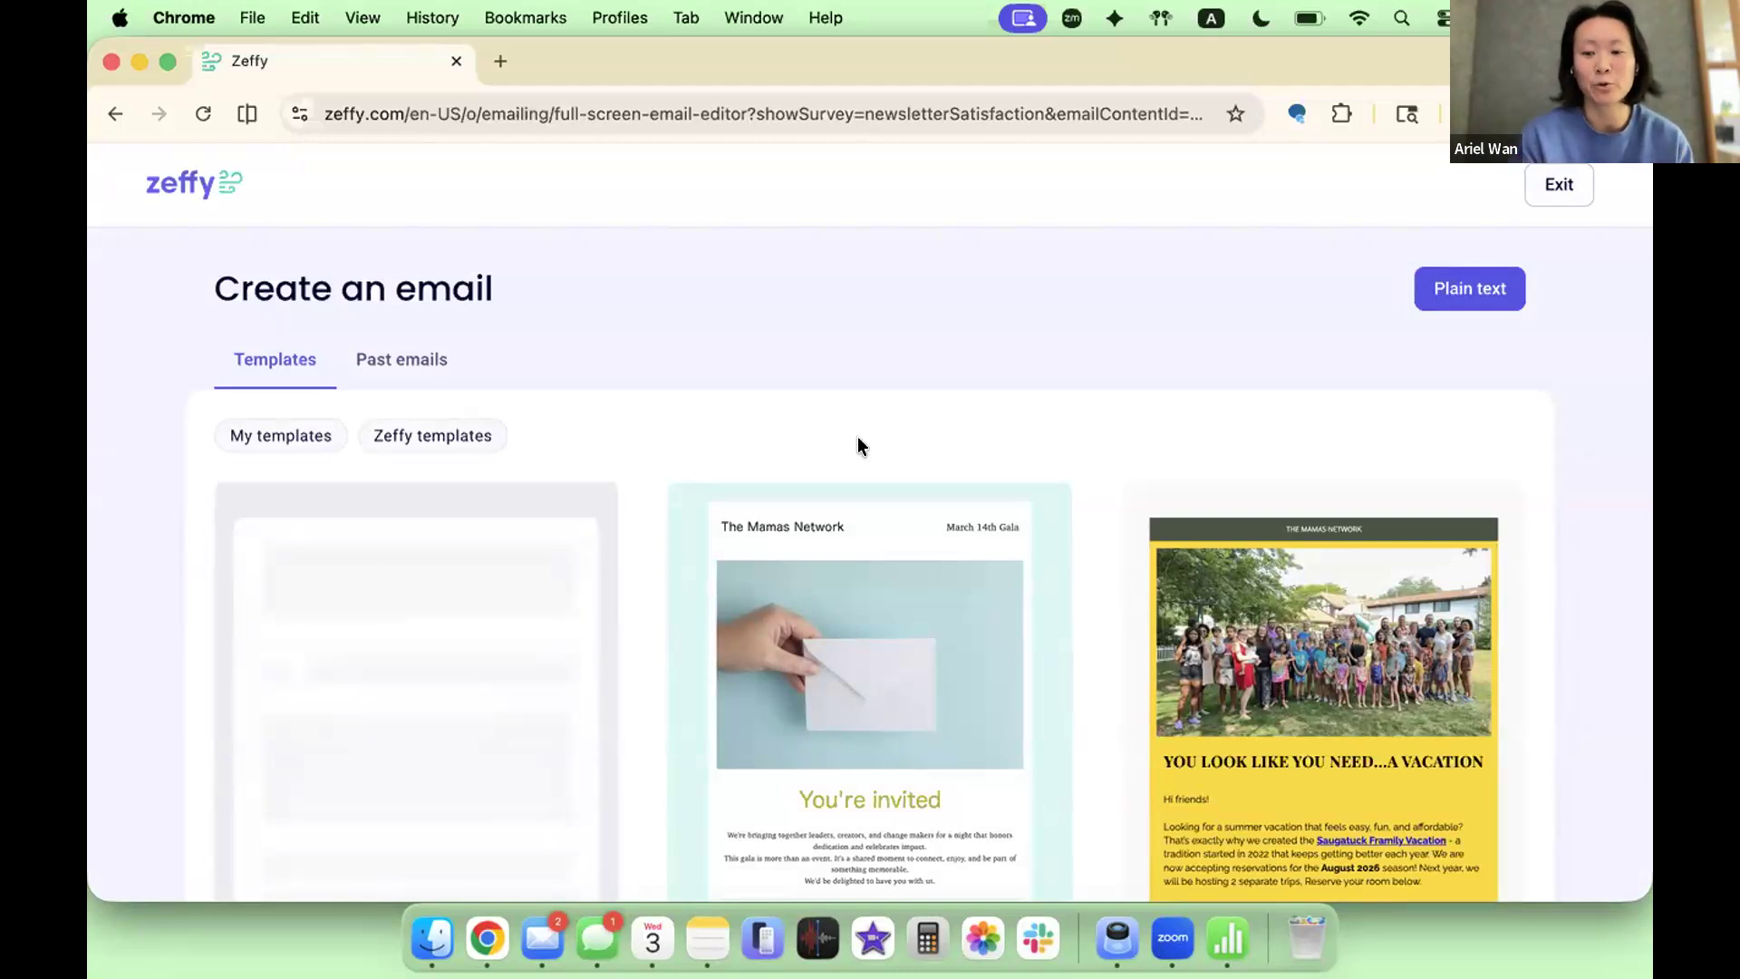
pyautogui.scroll(-3, 1289, 438)
pyautogui.scroll(-4, 1525, 485)
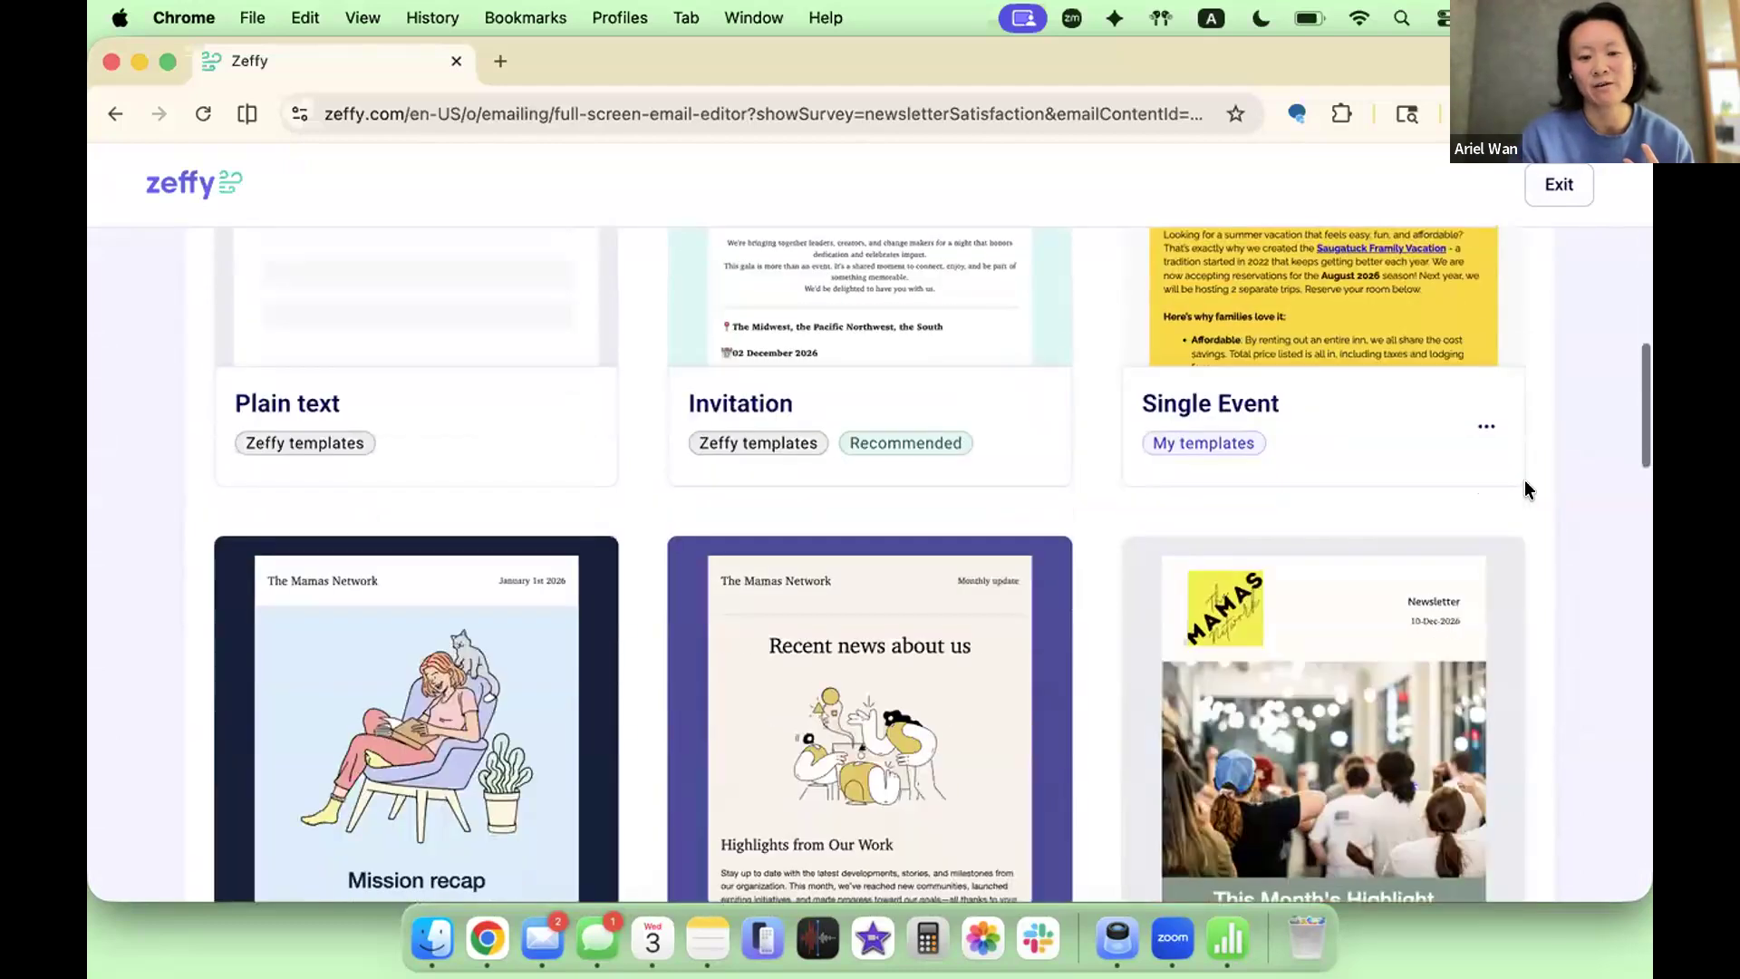
pyautogui.scroll(-3, 1525, 481)
pyautogui.scroll(-2, 1544, 517)
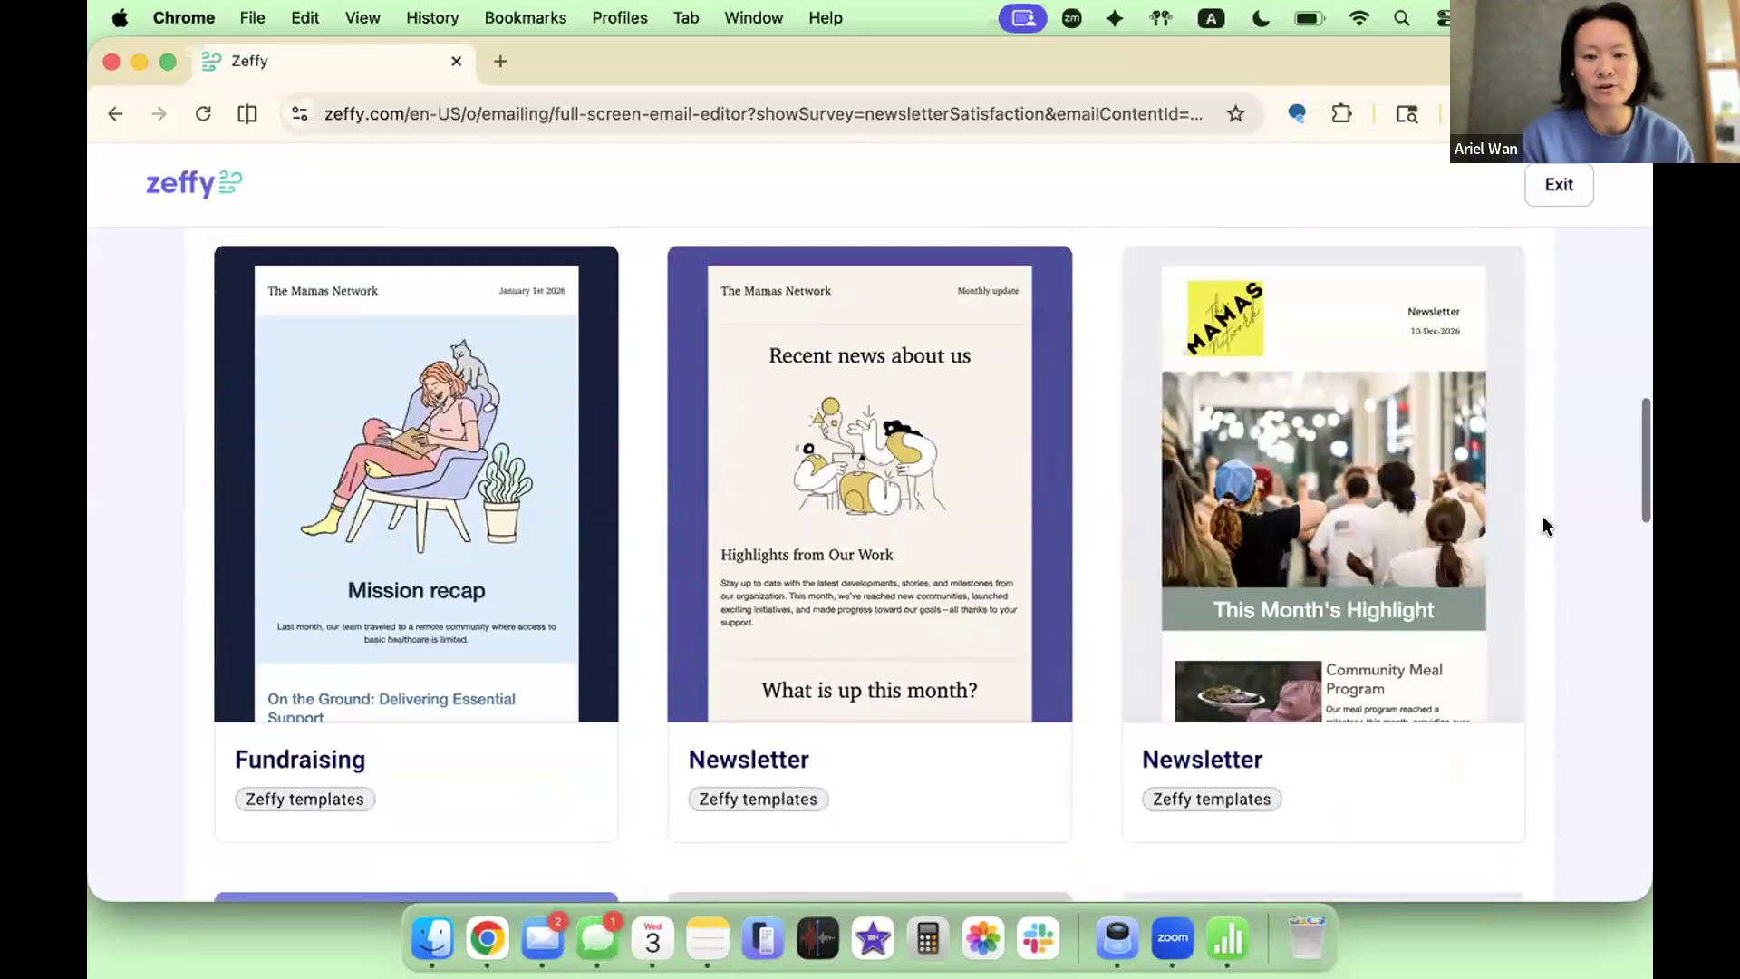
pyautogui.scroll(-8, 1545, 526)
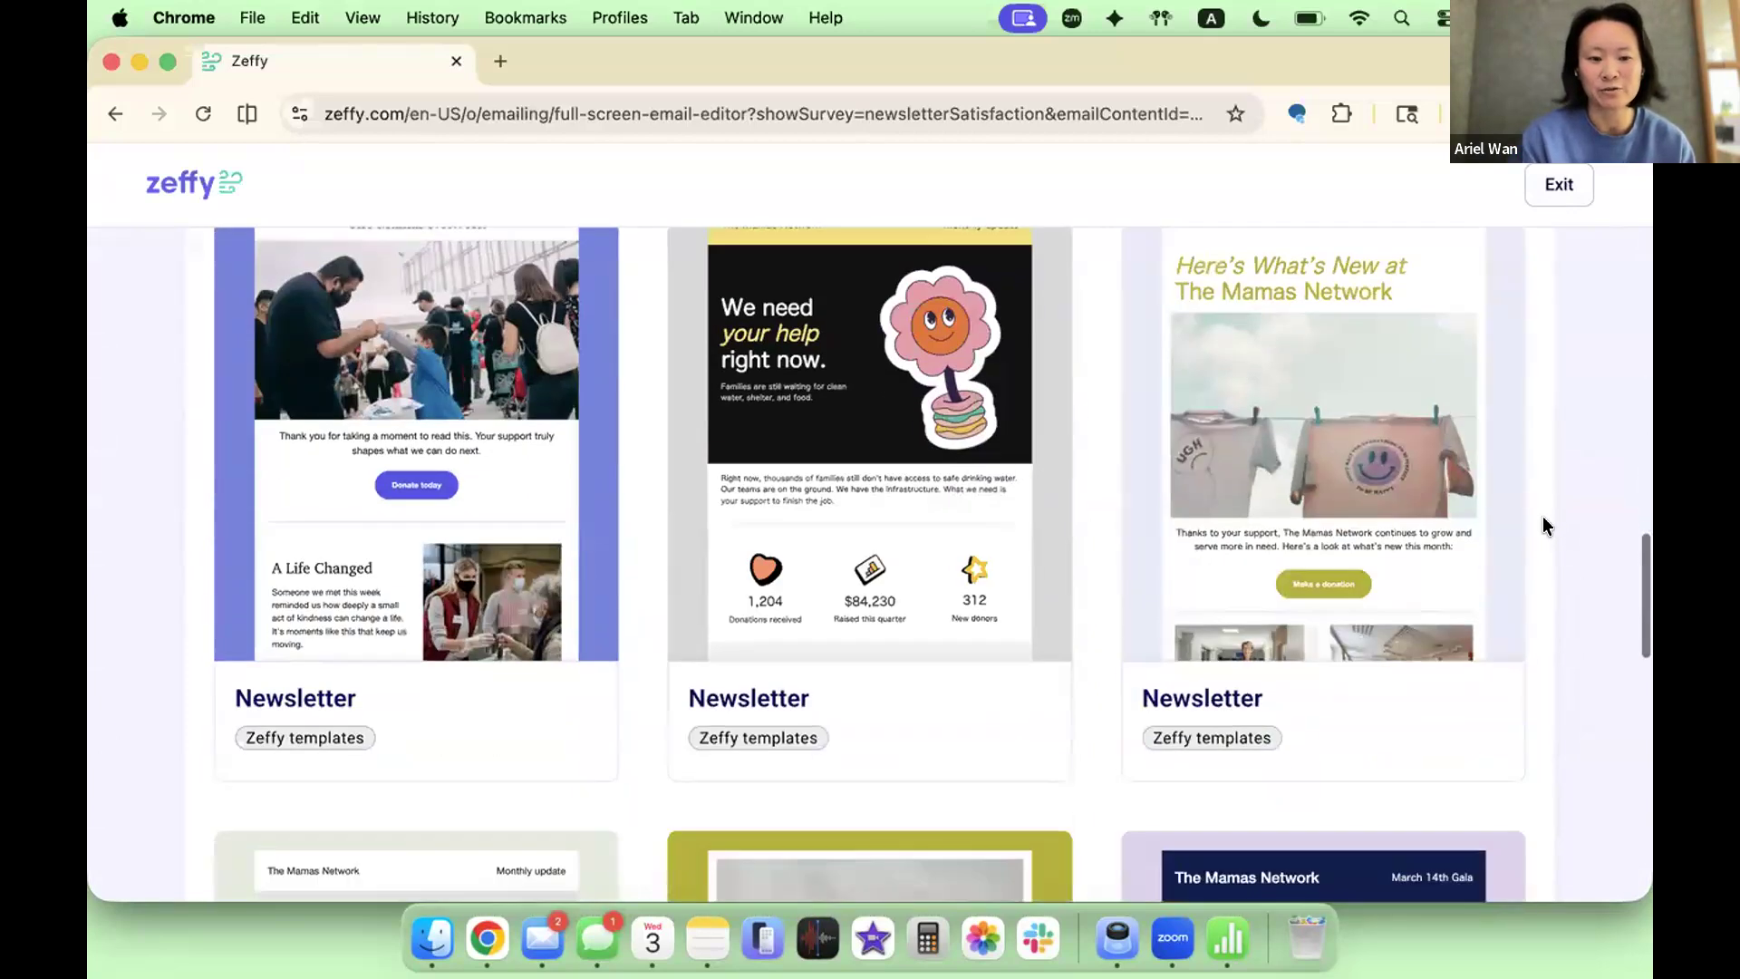
pyautogui.scroll(-3, 1542, 515)
pyautogui.scroll(7, 1543, 514)
pyautogui.scroll(-4, 1543, 514)
# Step: Open the blue Newsletter template with the Donate today button, review its sections and return to the template gallery
pyautogui.moveTo(352, 495)
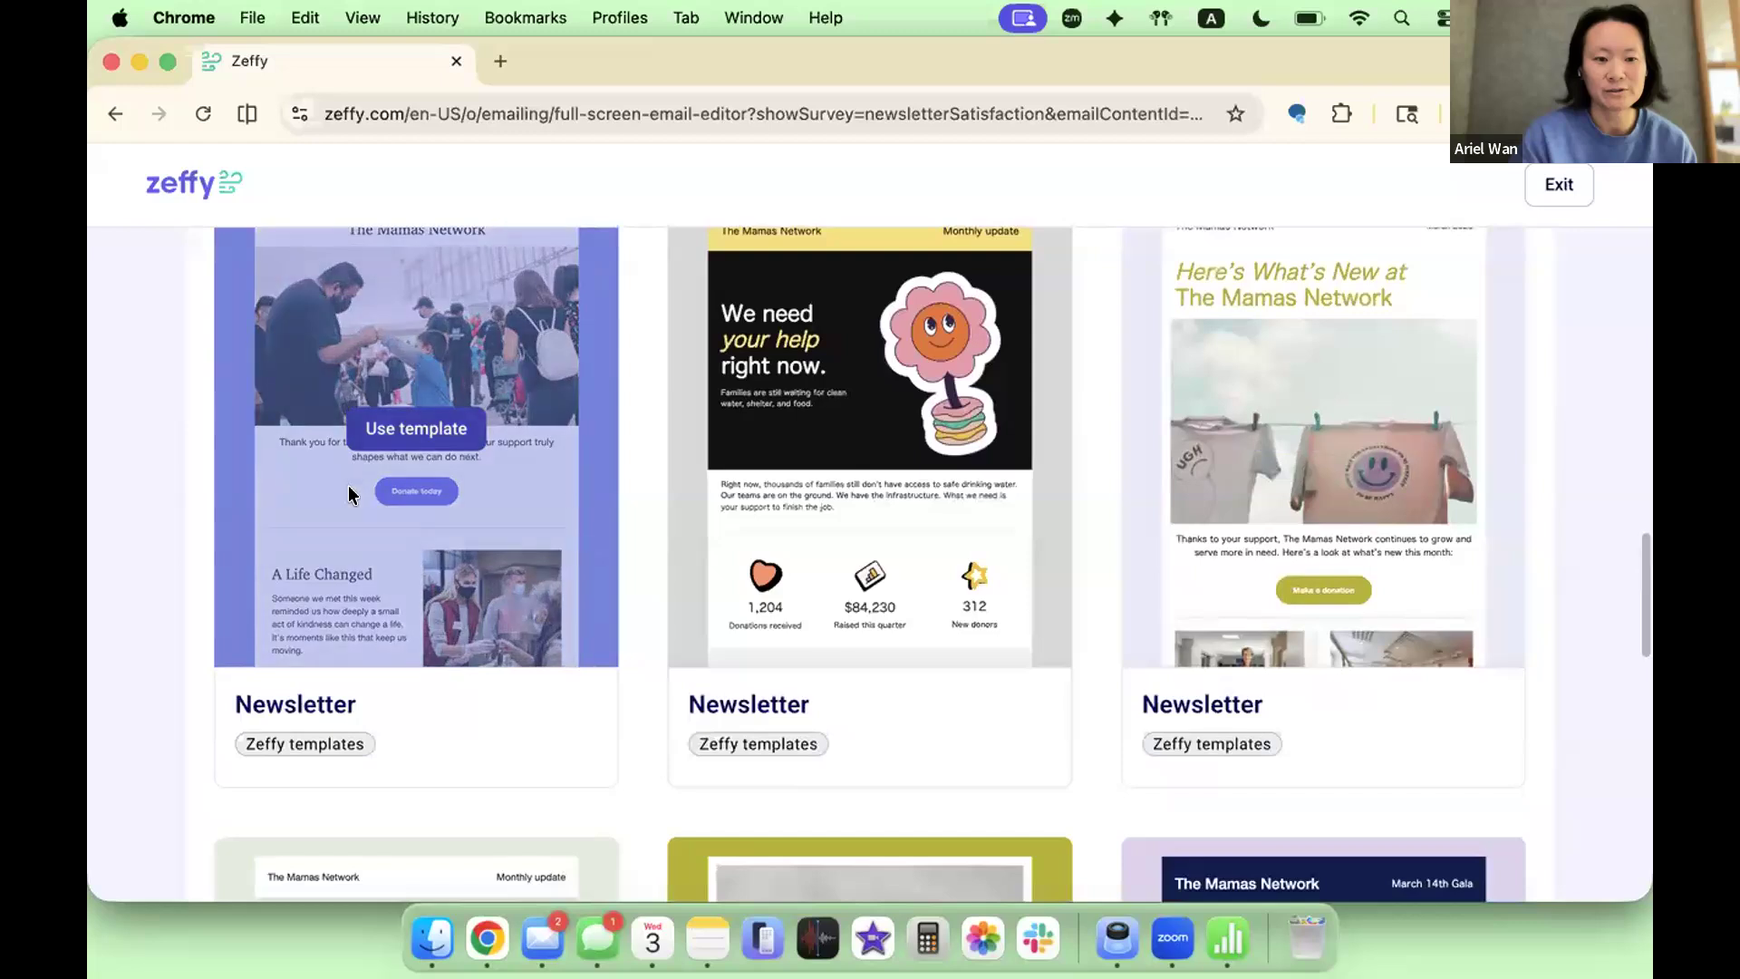
pyautogui.click(392, 435)
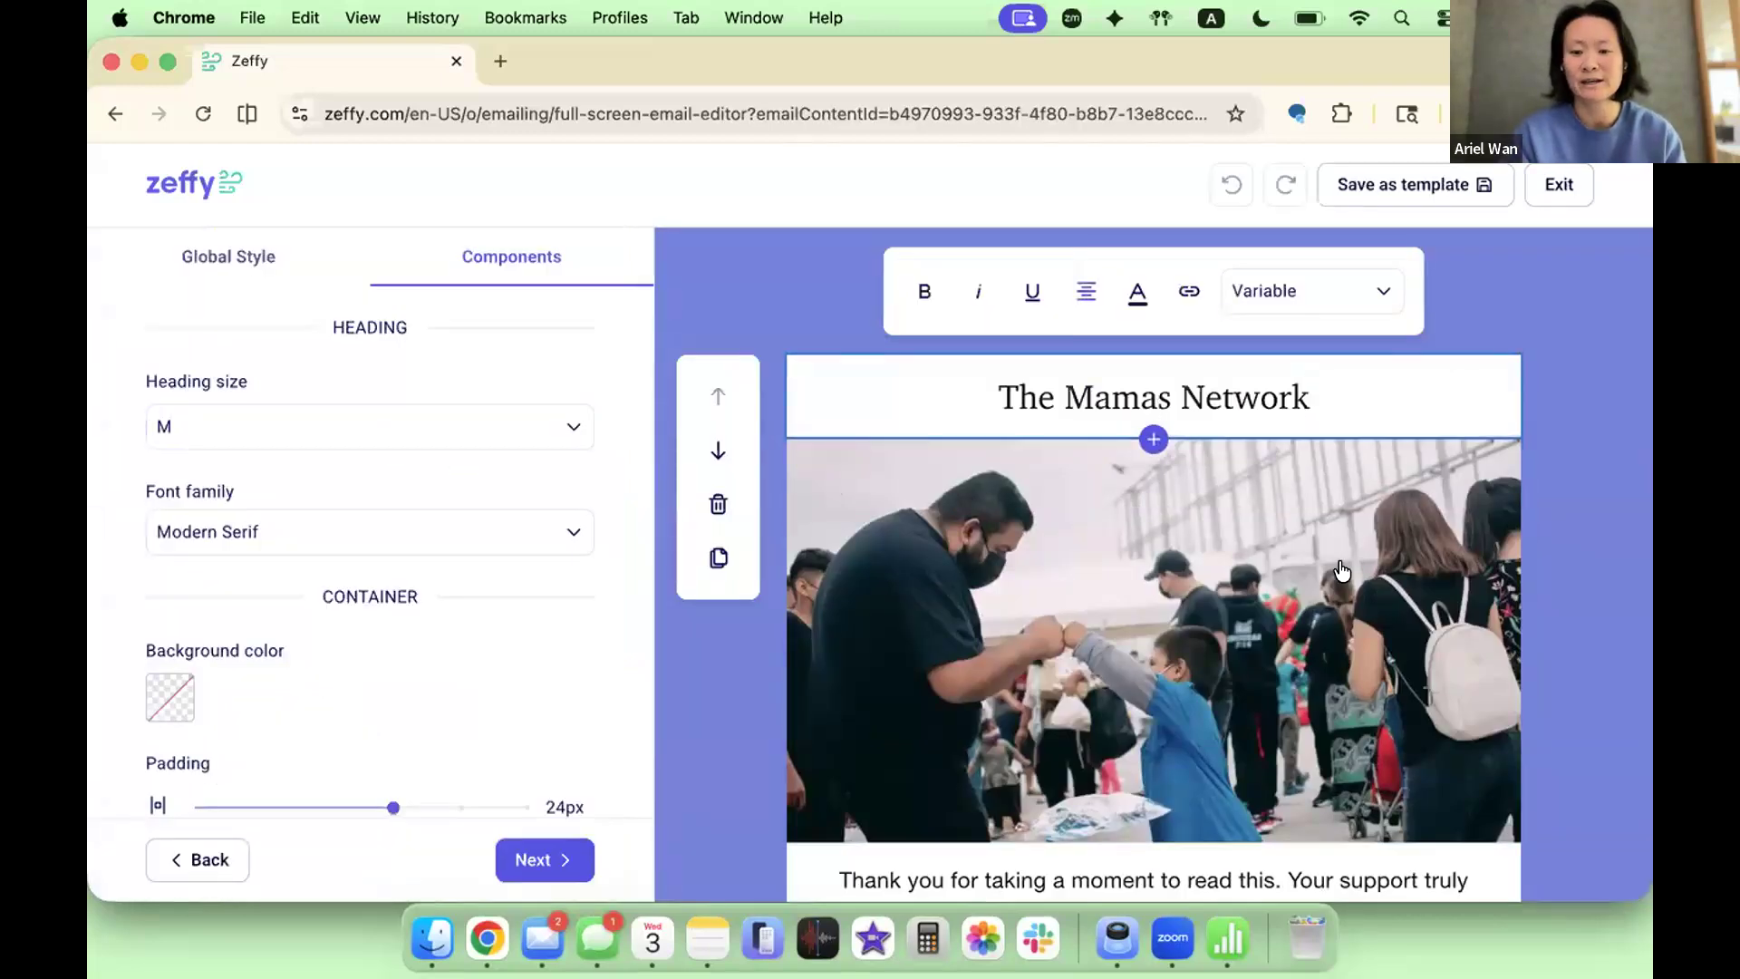
pyautogui.scroll(-4, 1342, 571)
pyautogui.scroll(-10, 1342, 571)
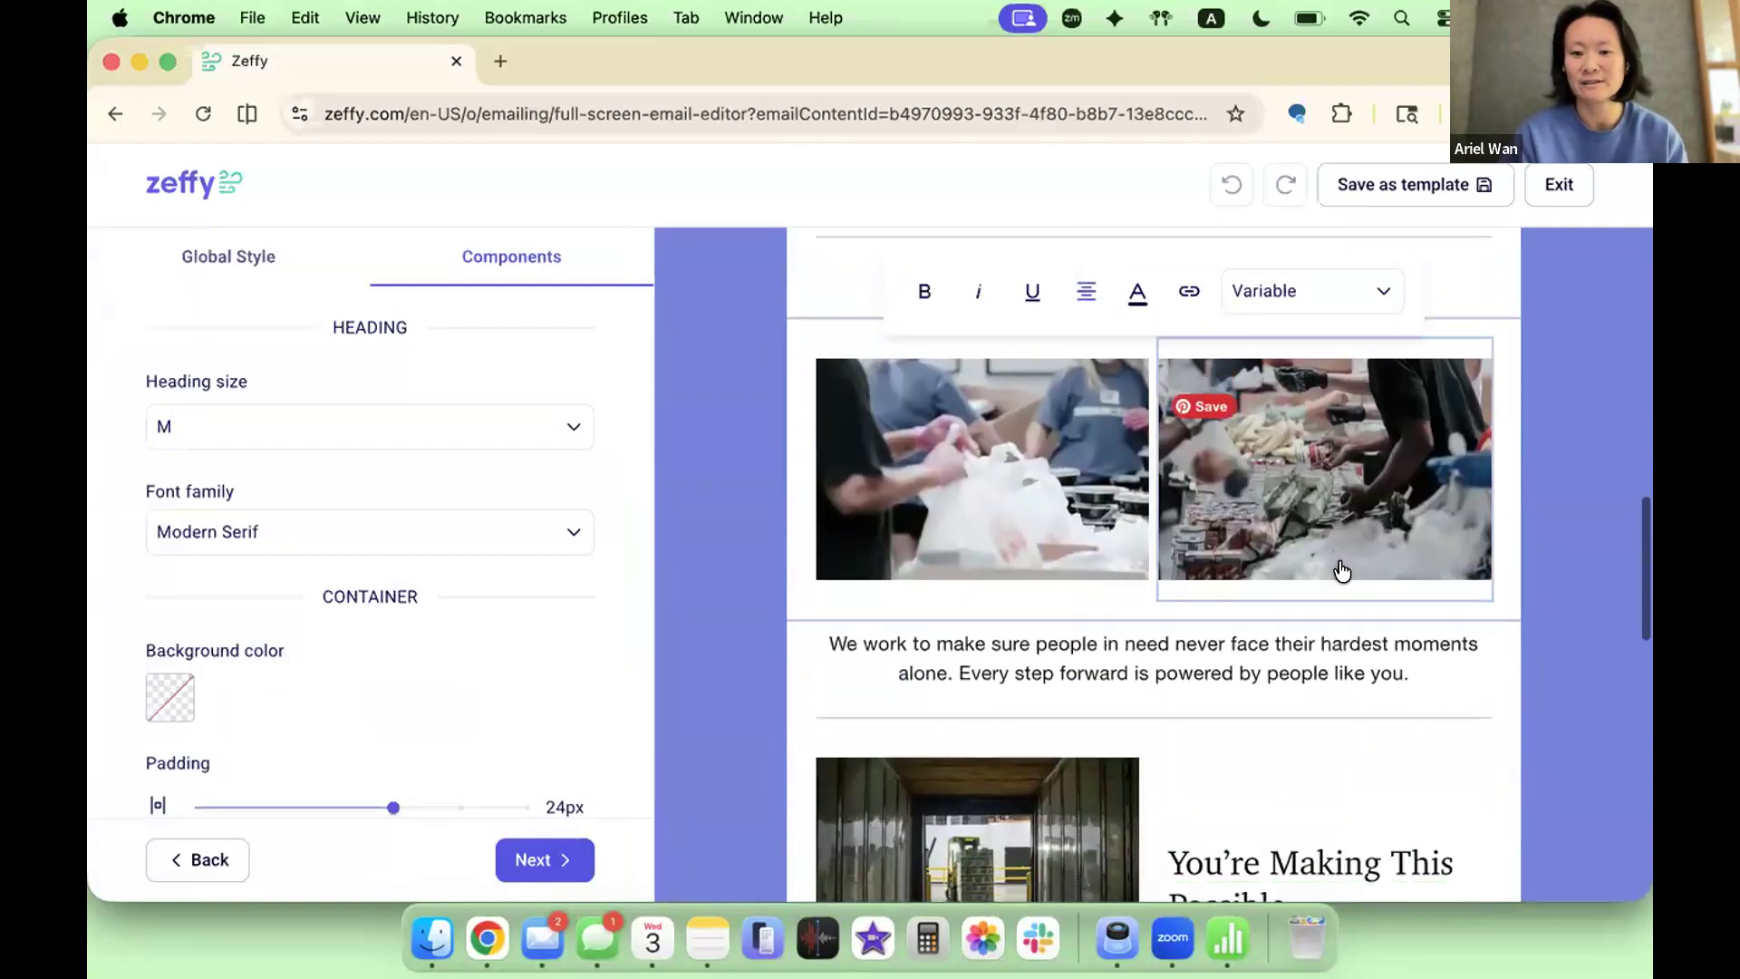
pyautogui.scroll(-3, 1341, 571)
pyautogui.scroll(10, 1341, 571)
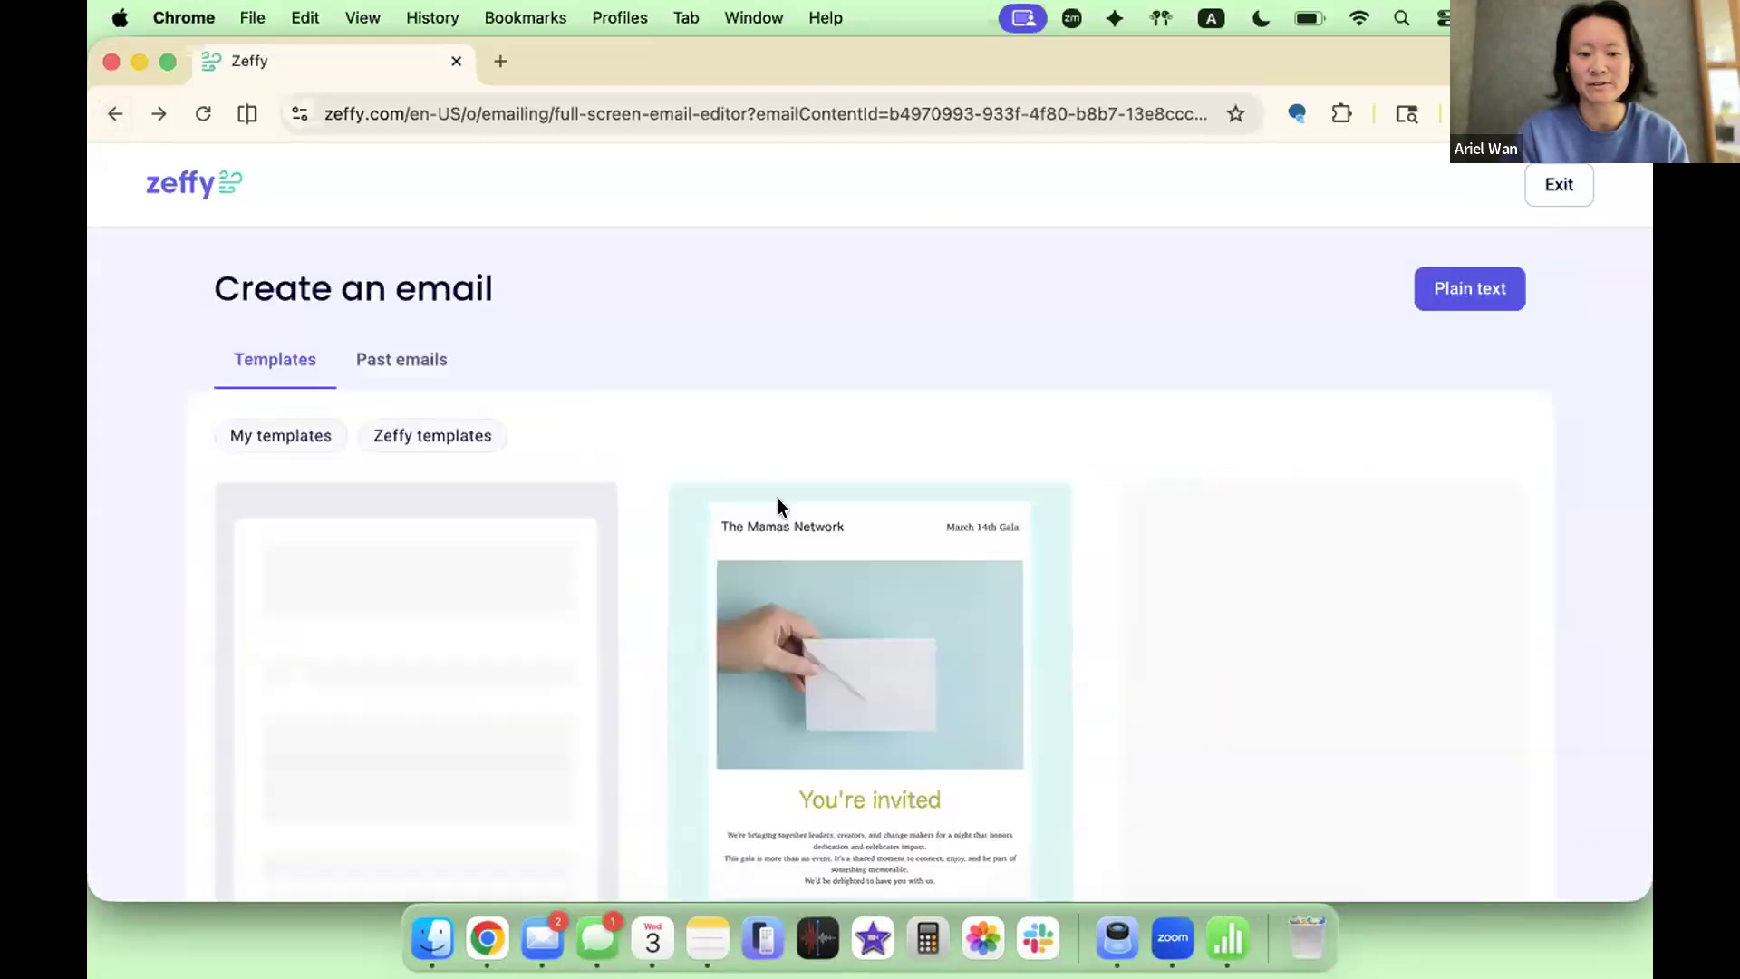
# Step: Use the Newsletter template headed "Recent news about us" for the email and review its sections
pyautogui.scroll(-6, 1075, 698)
pyautogui.scroll(-1, 1075, 703)
pyautogui.click(872, 475)
pyautogui.scroll(-12, 897, 855)
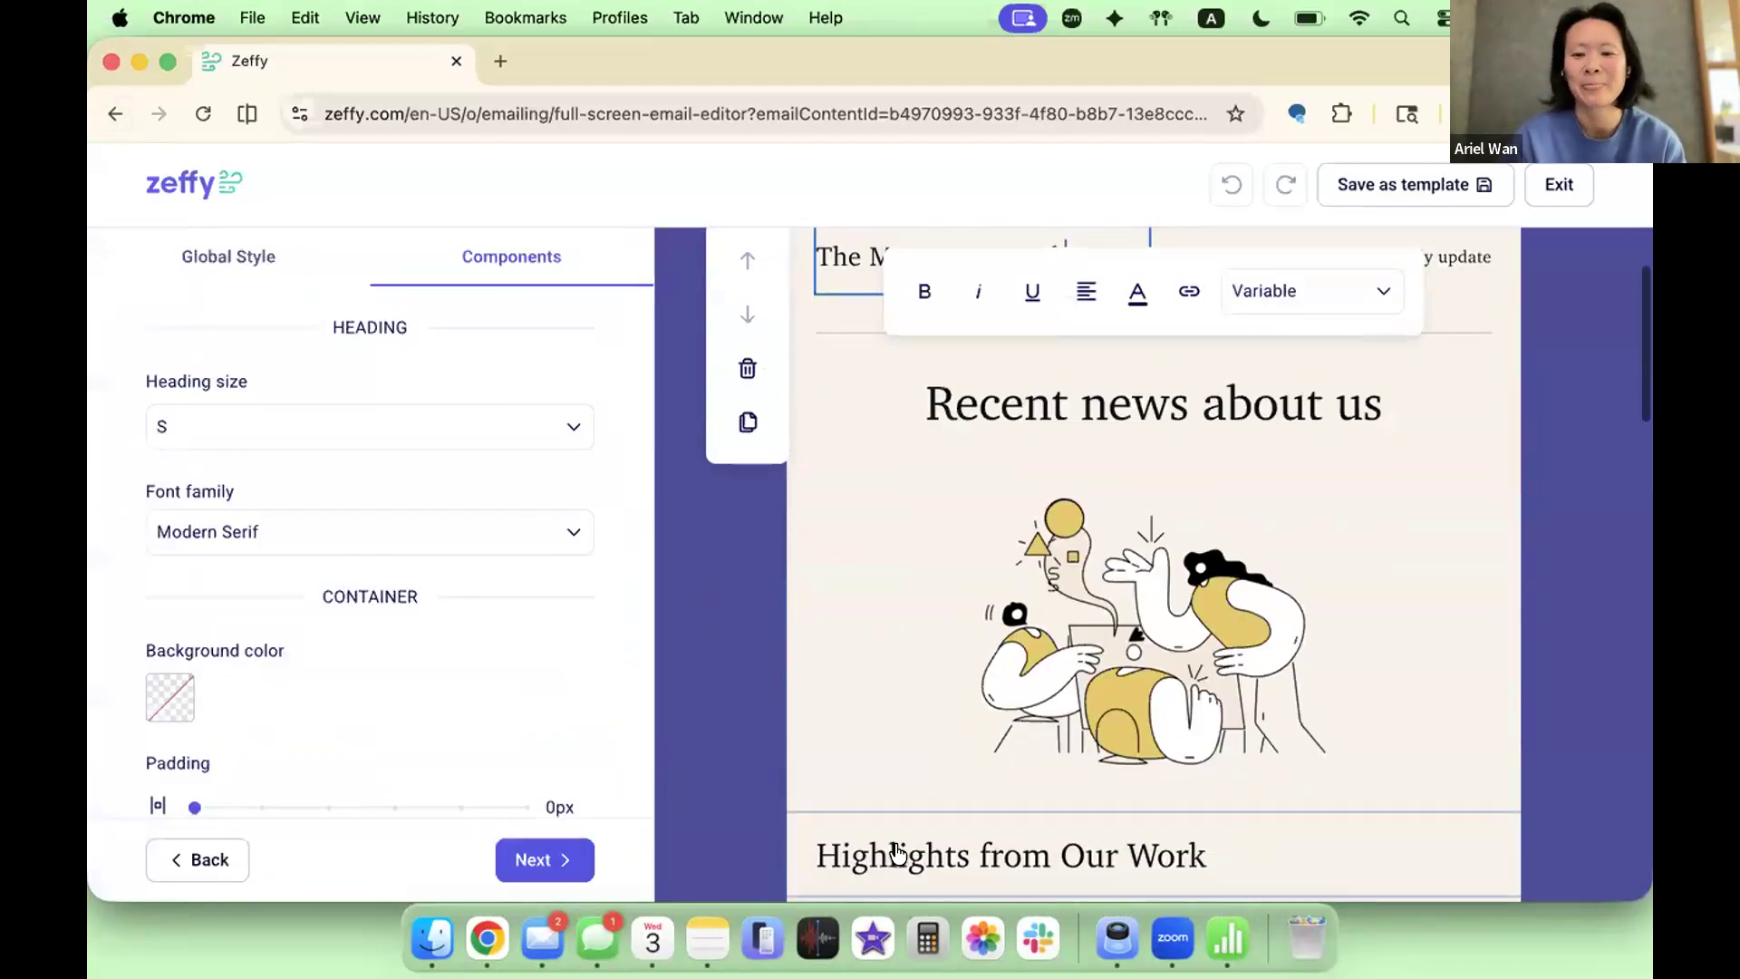
pyautogui.scroll(-2, 974, 677)
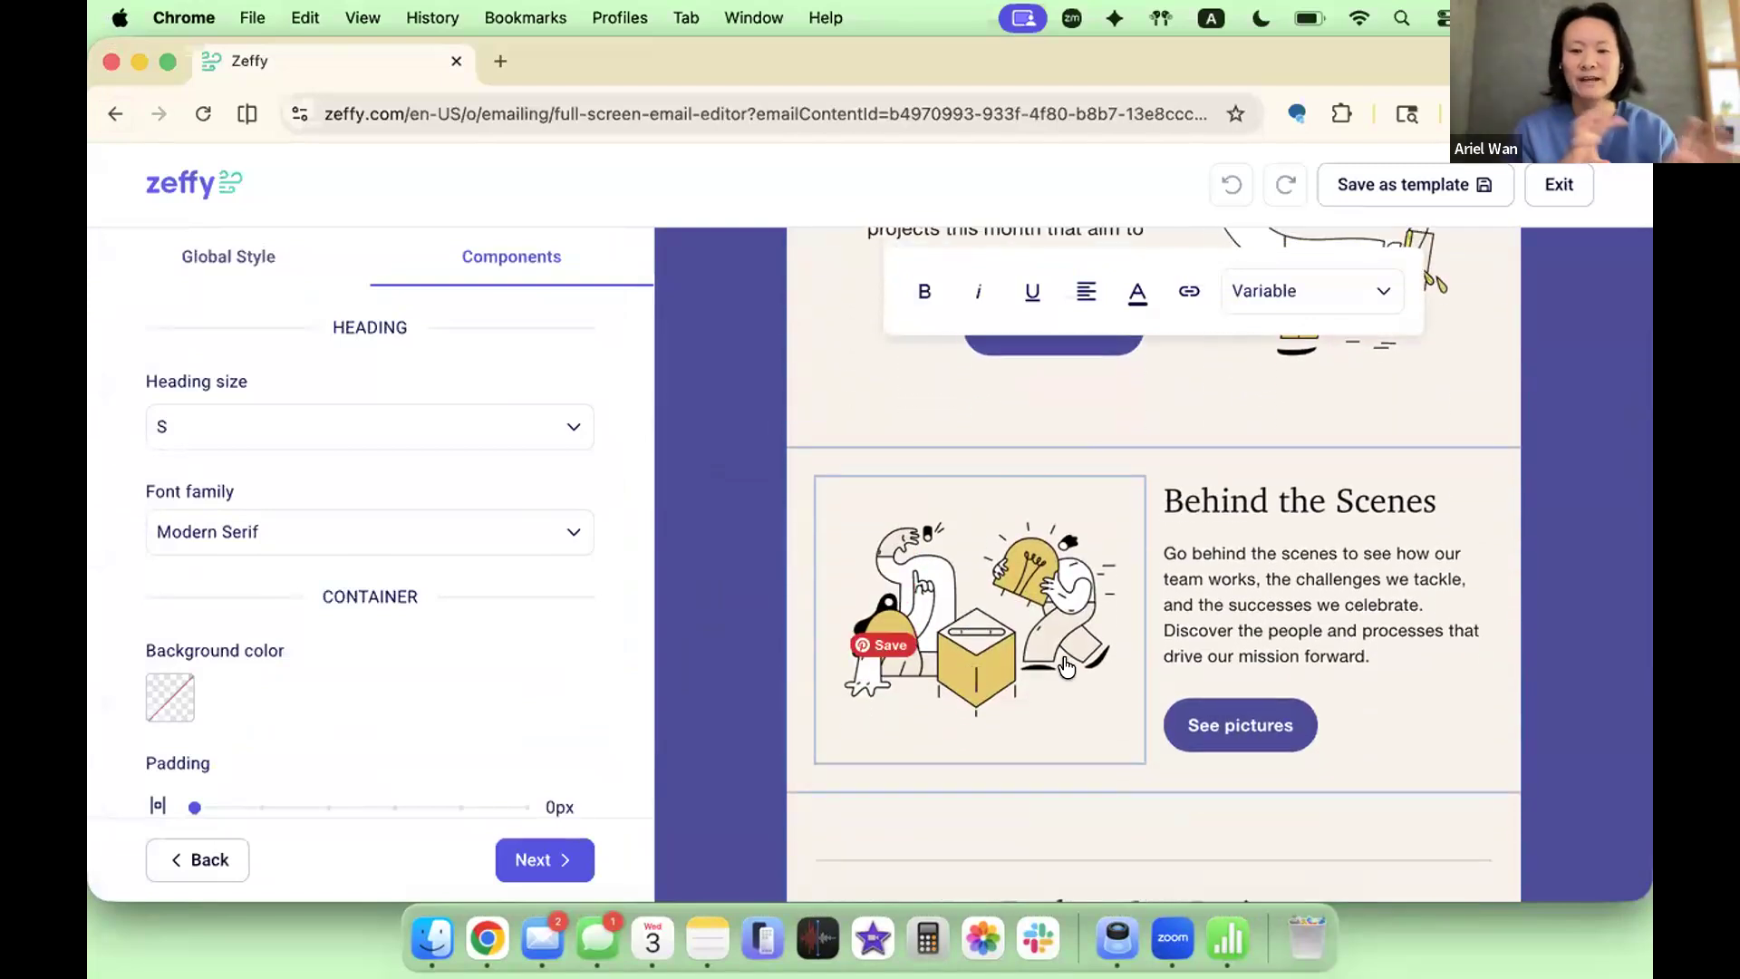
pyautogui.scroll(10, 1492, 498)
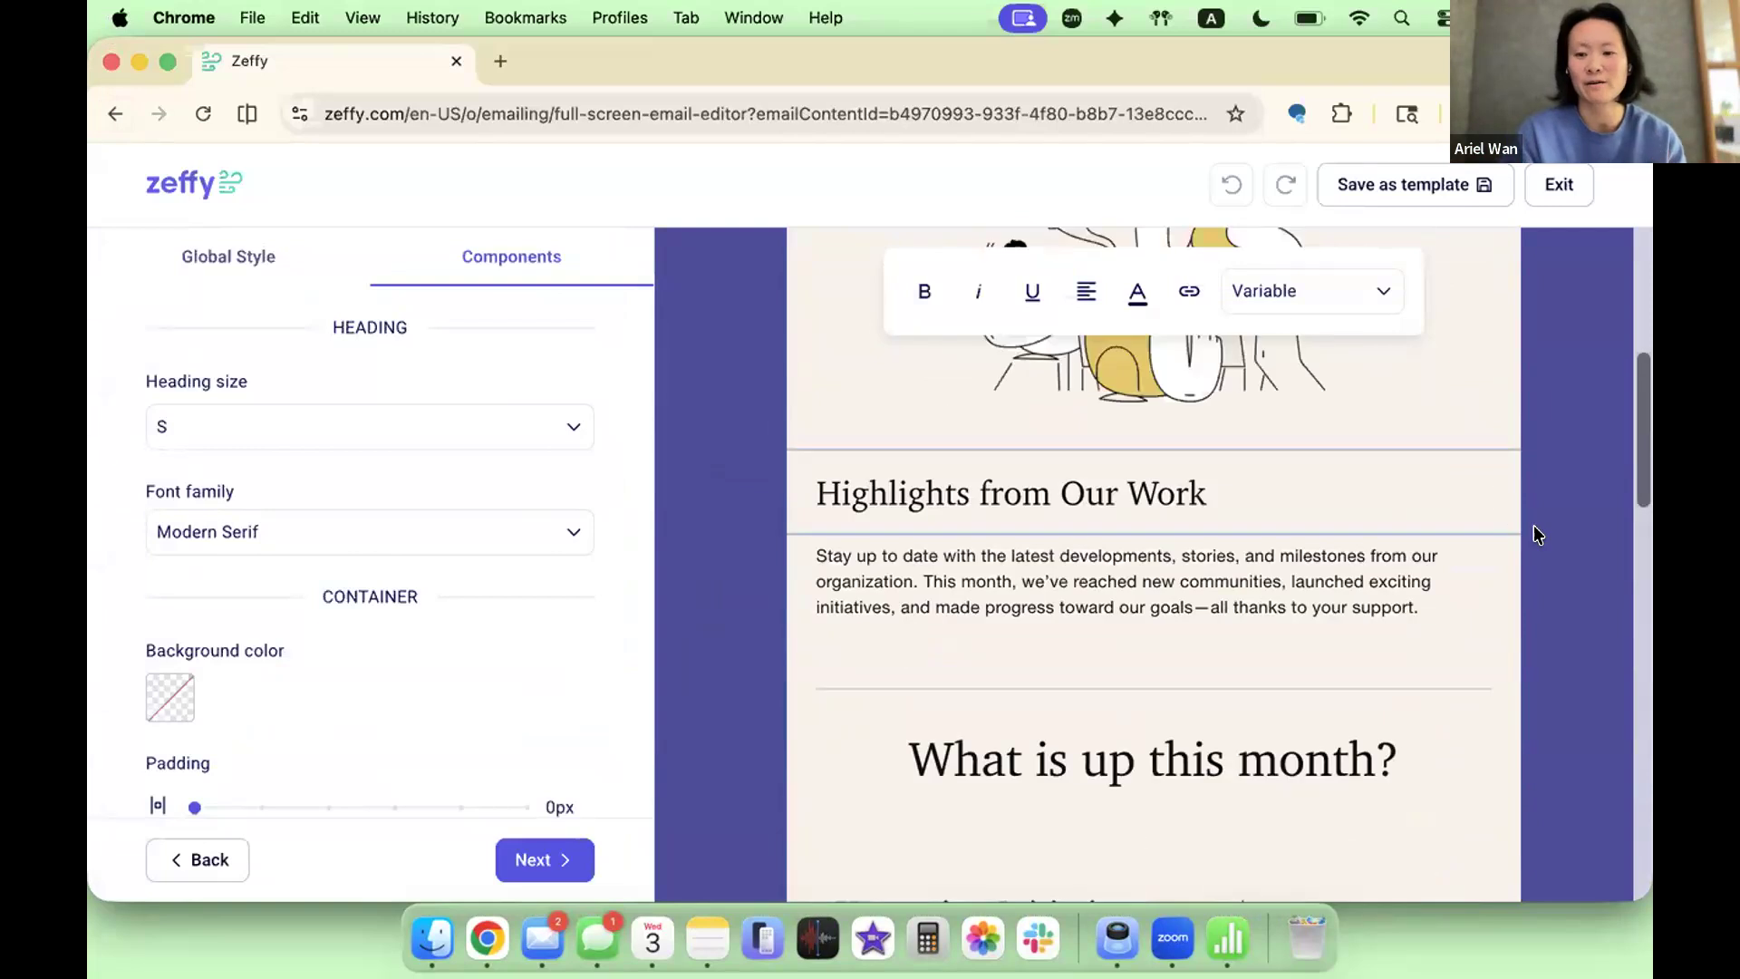
pyautogui.scroll(3, 1549, 511)
pyautogui.scroll(4, 1552, 512)
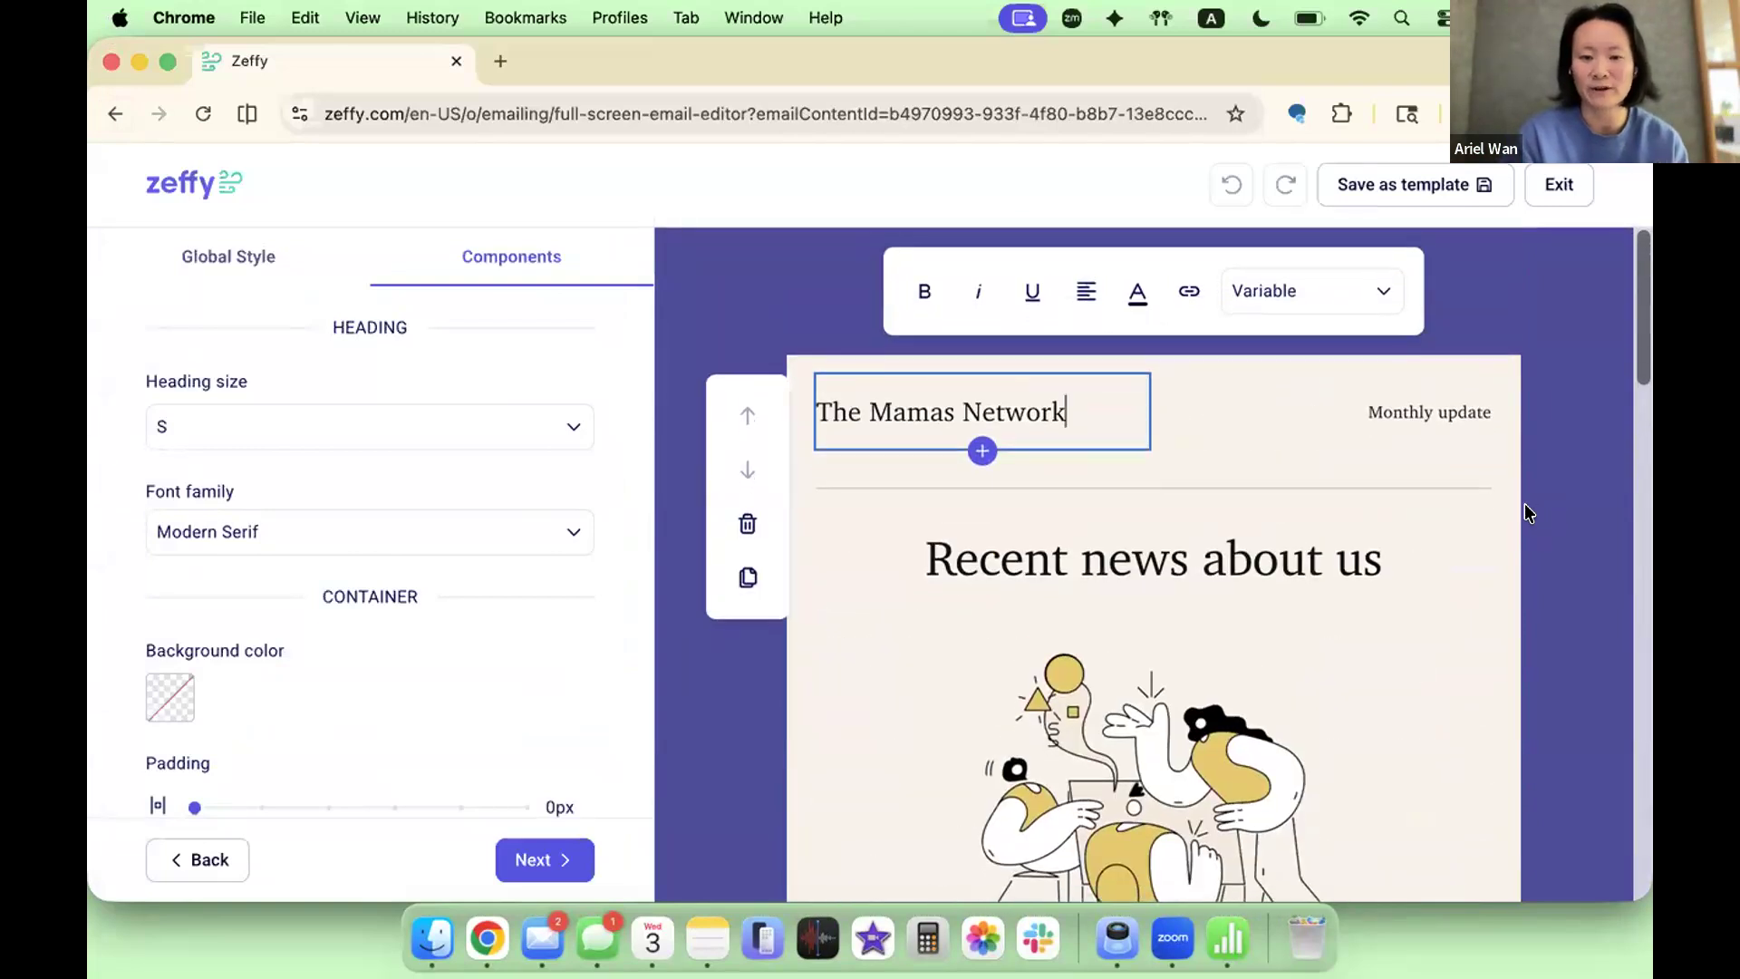
pyautogui.tripleClick(1031, 394)
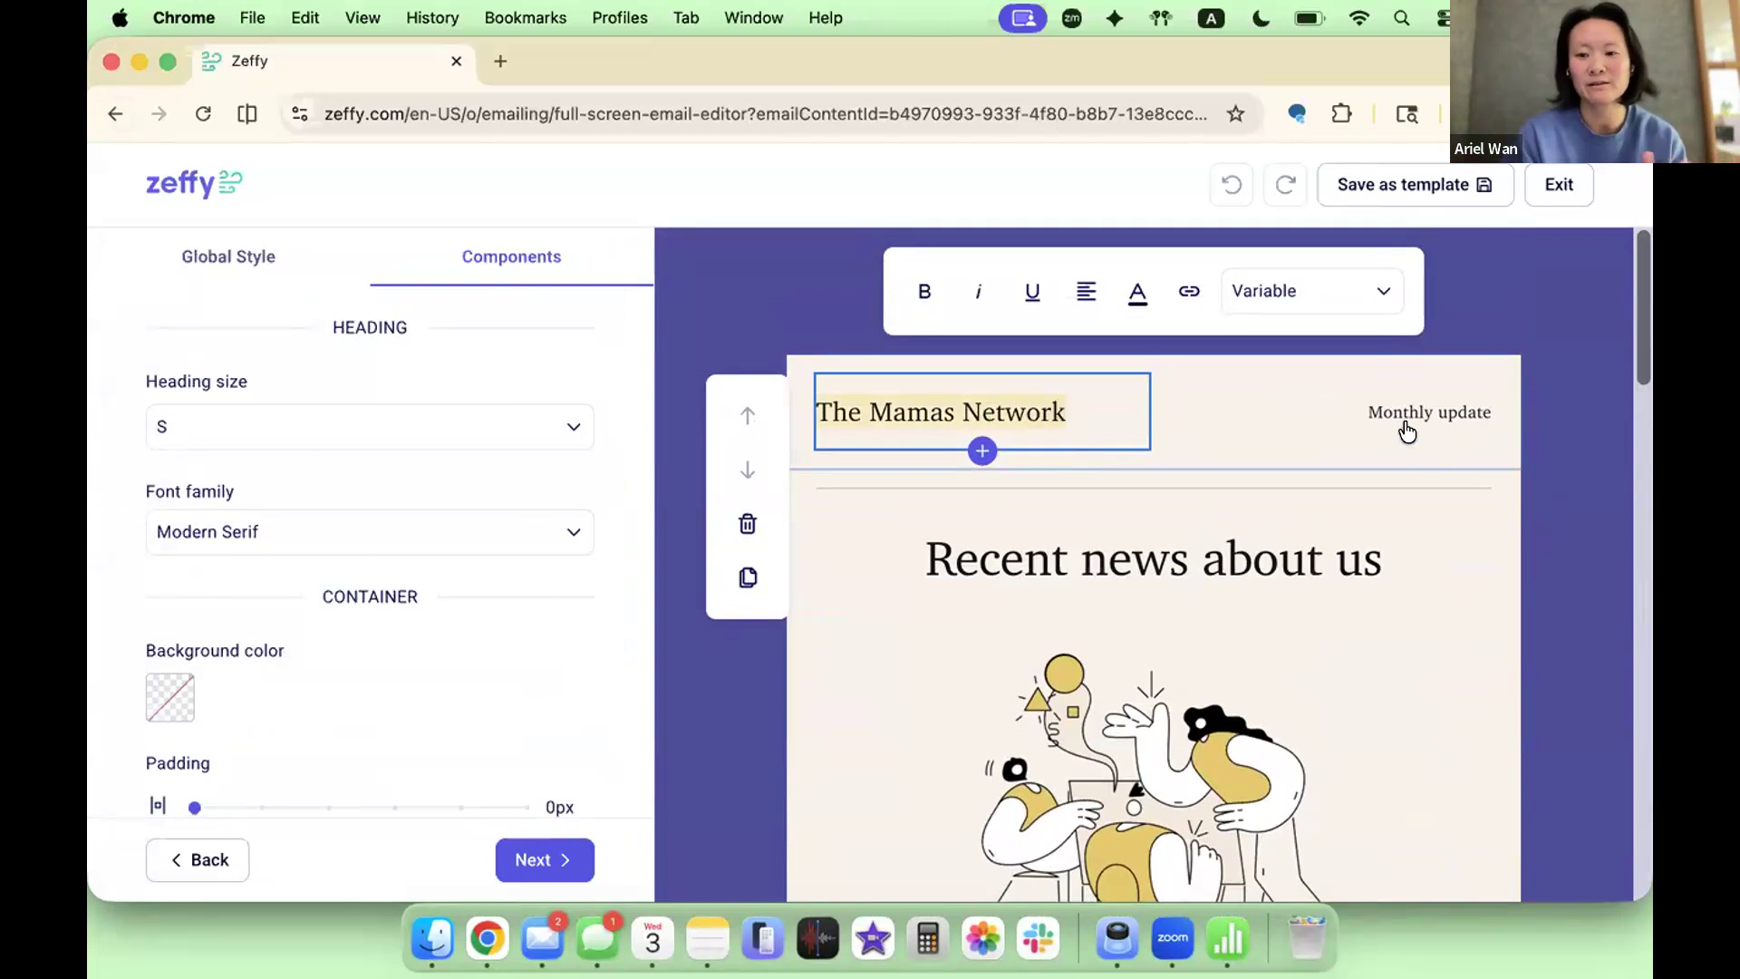
# Step: Replace the "Recent news about us" heading with "Little Break Cowork No-Prep Book Club"
pyautogui.scroll(-2, 1247, 467)
pyautogui.click(1248, 466)
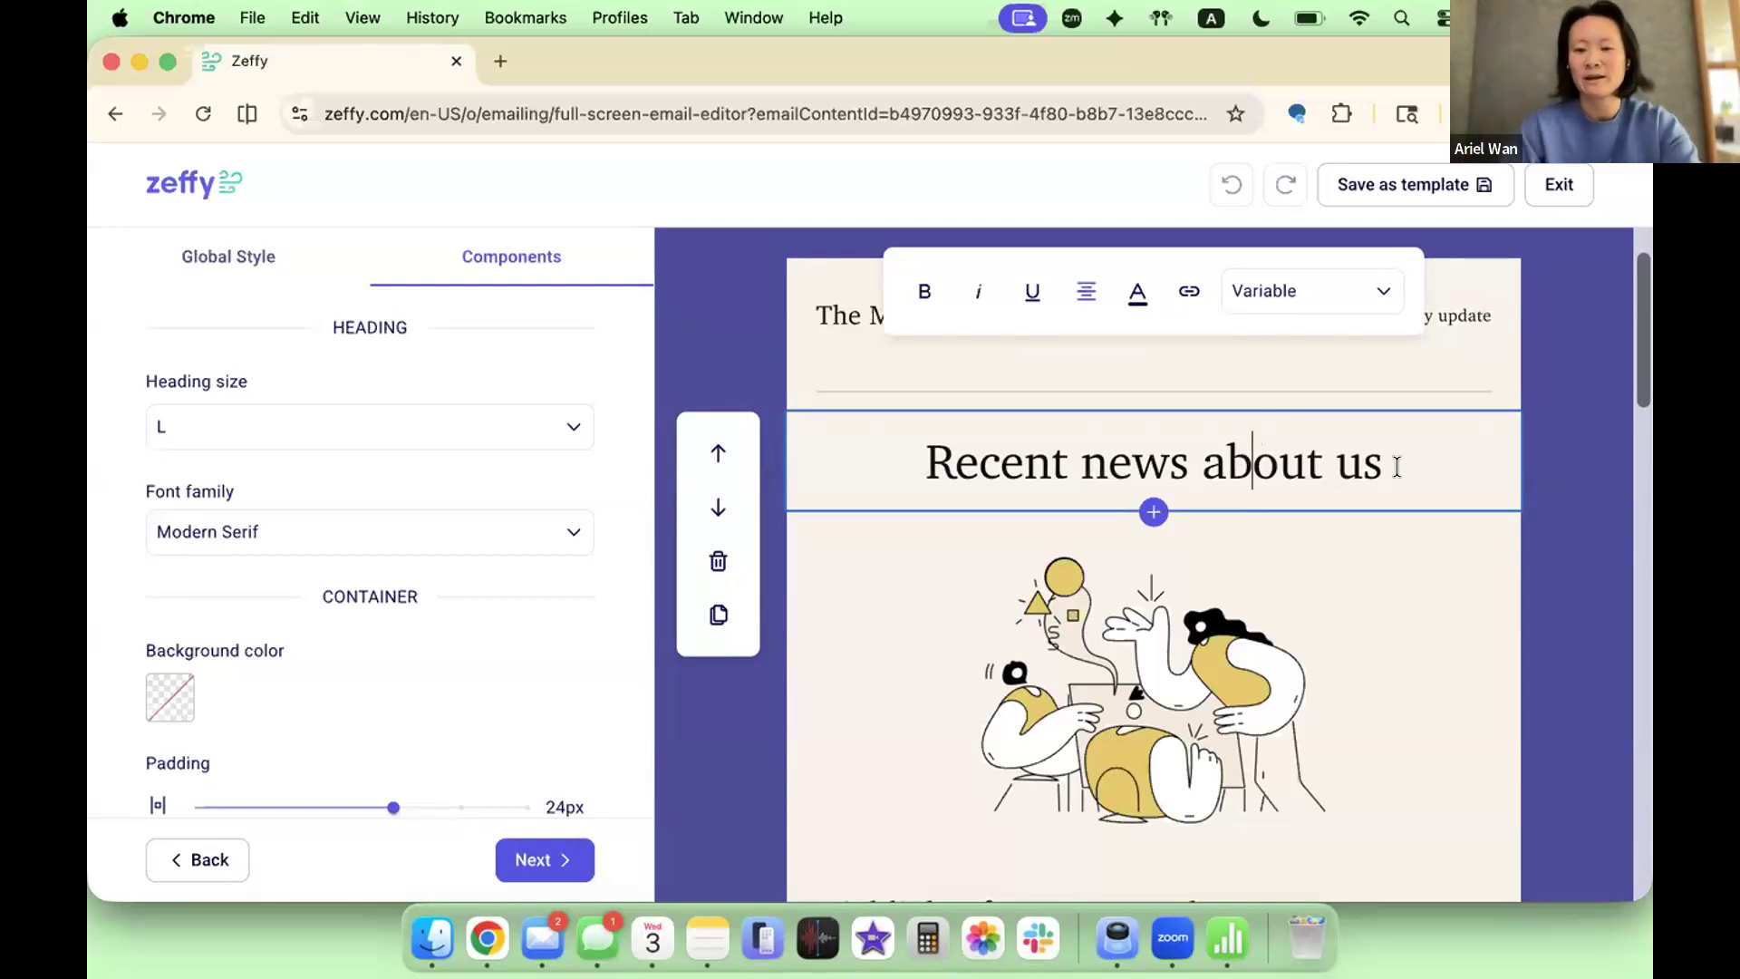
pyautogui.tripleClick(1346, 445)
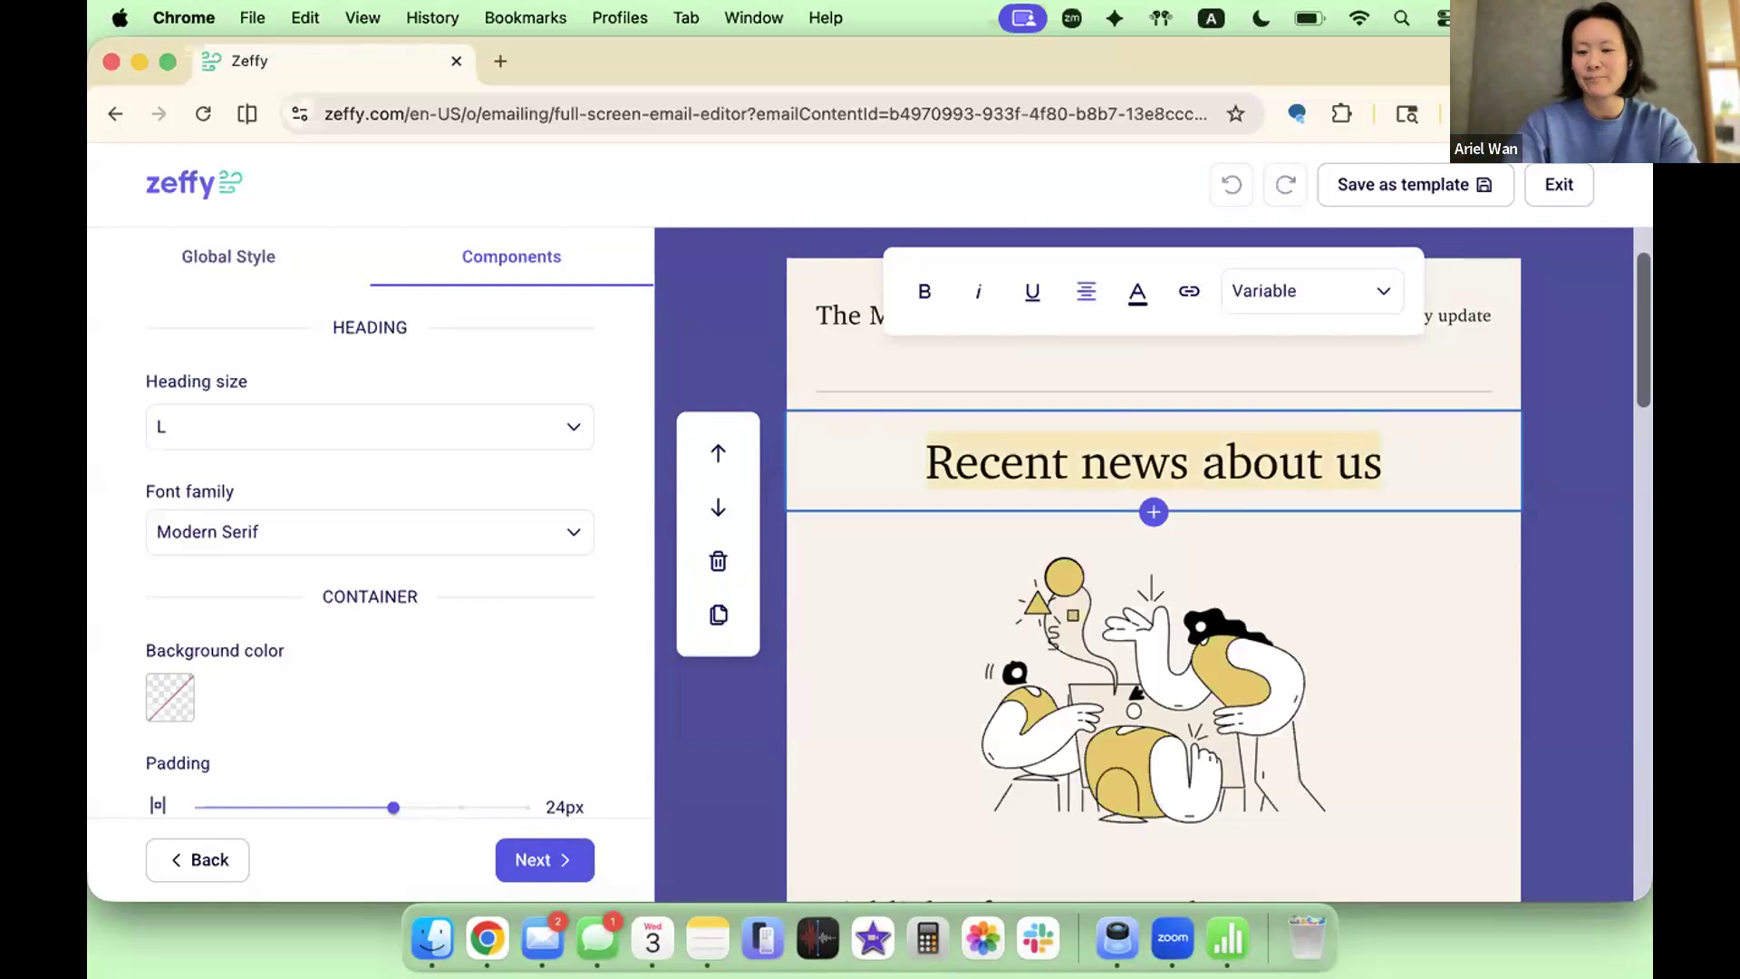
pyautogui.write('L')
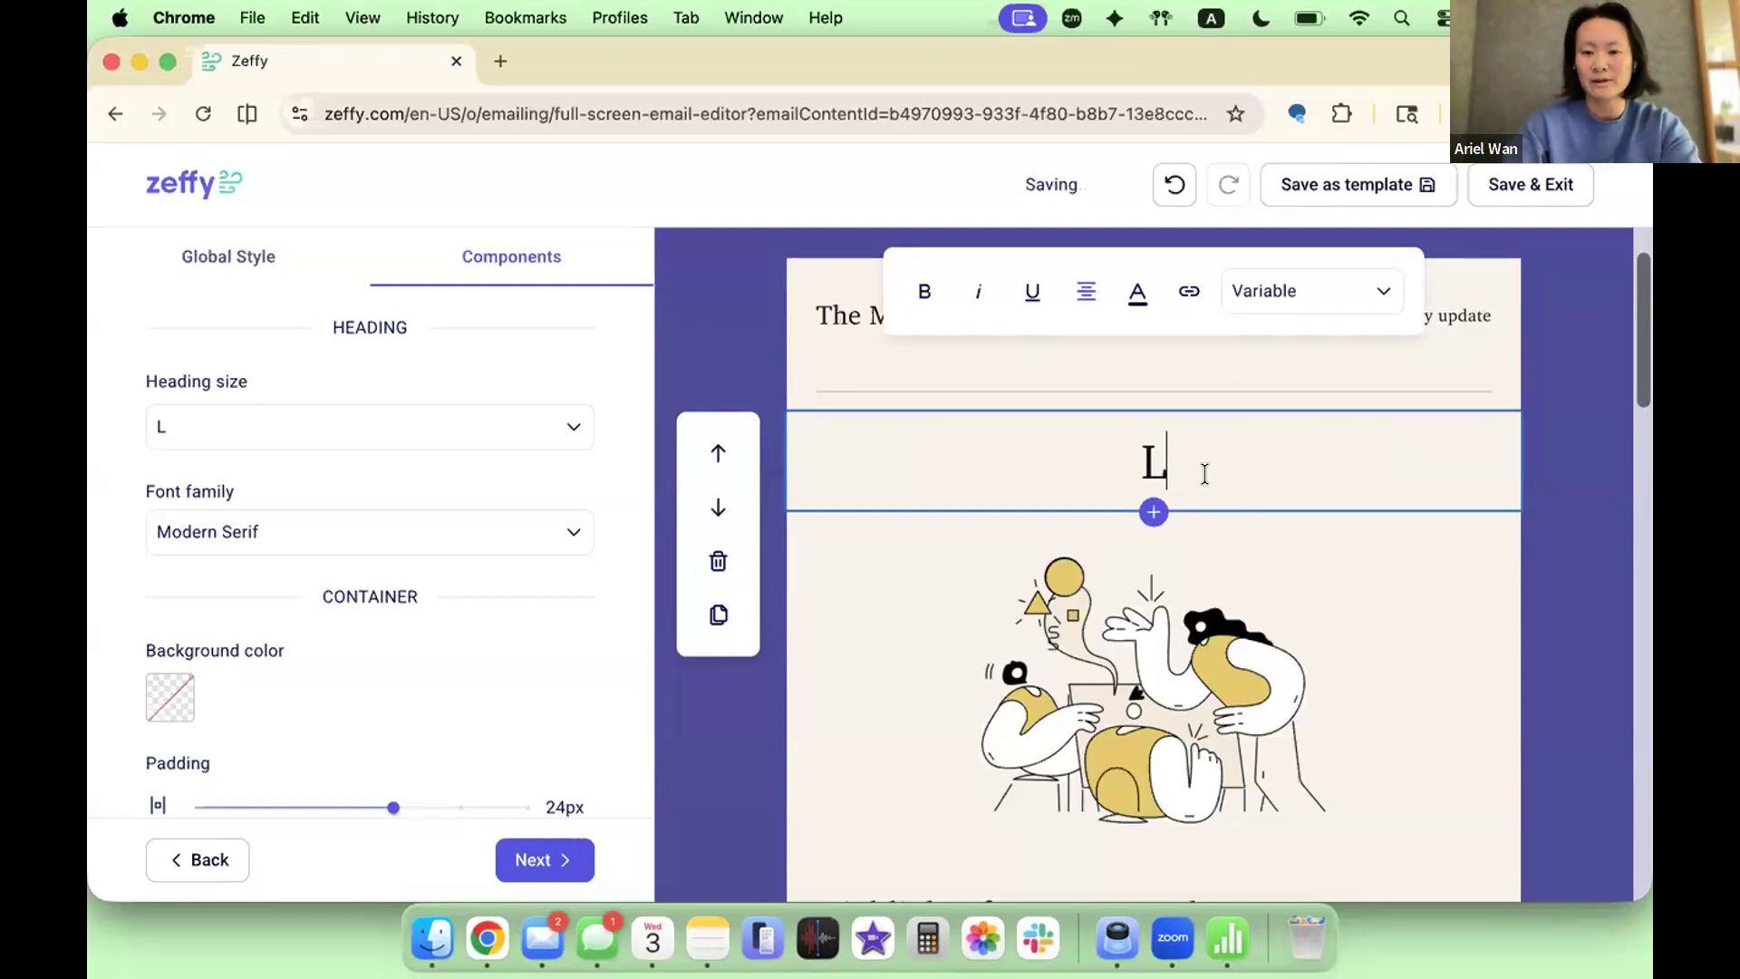
pyautogui.write('ittl')
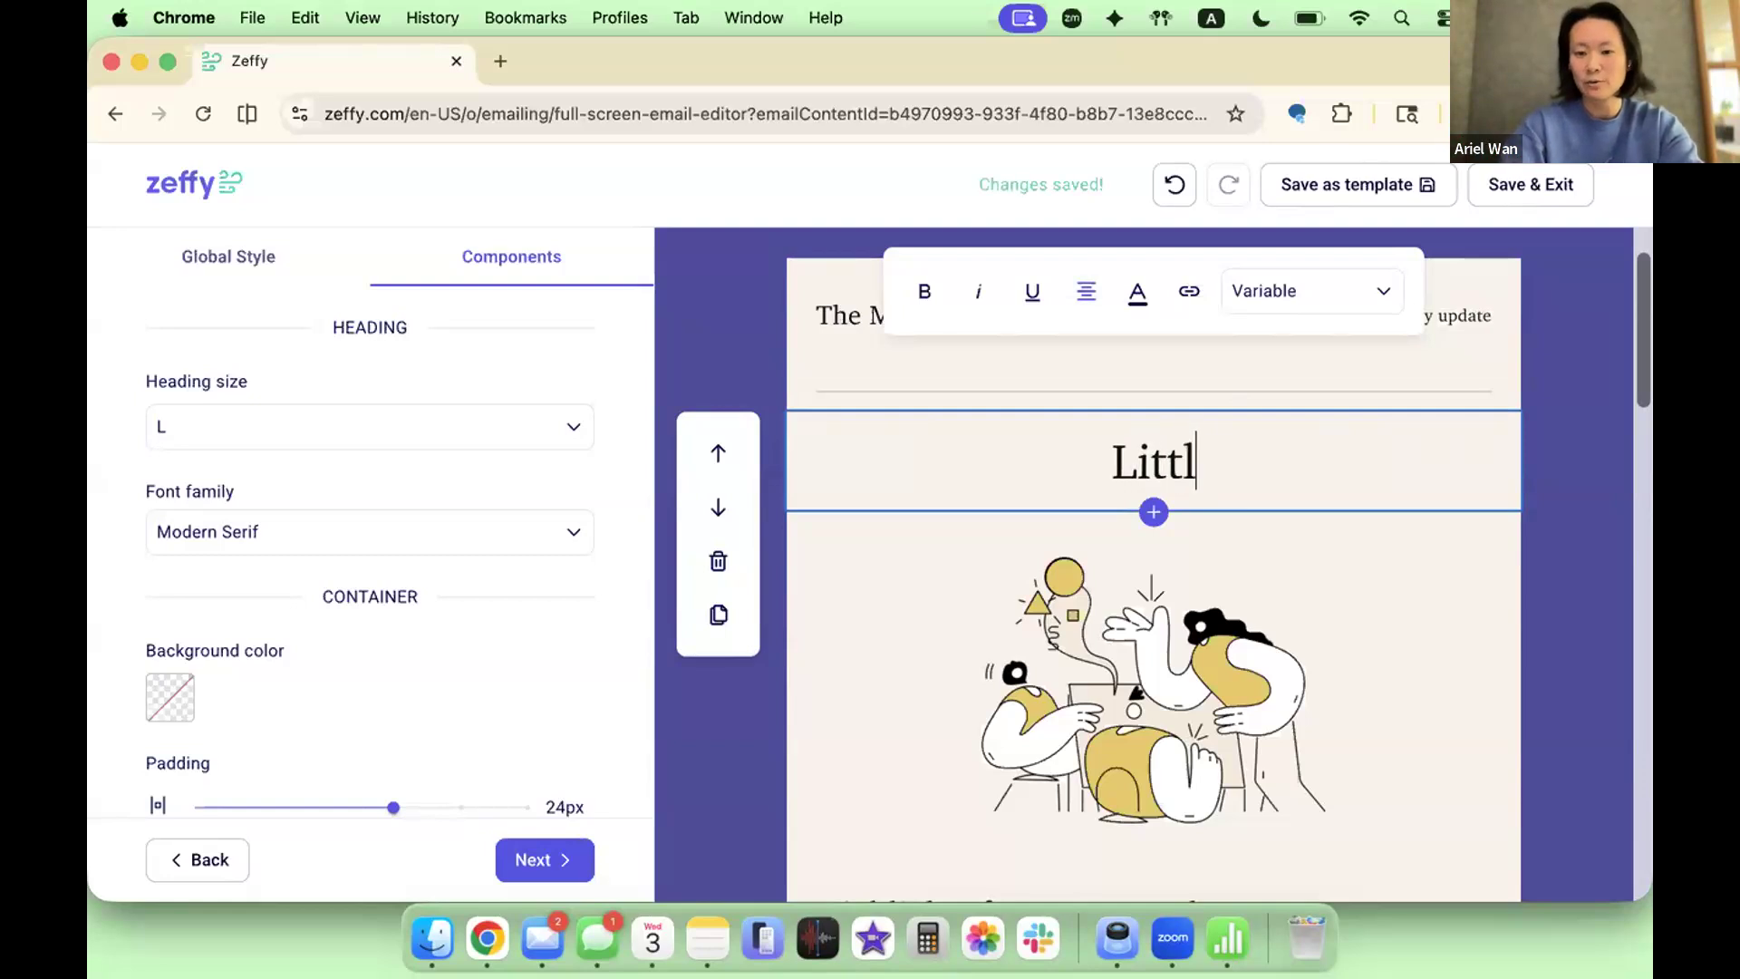
pyautogui.write('e Break Cowork ')
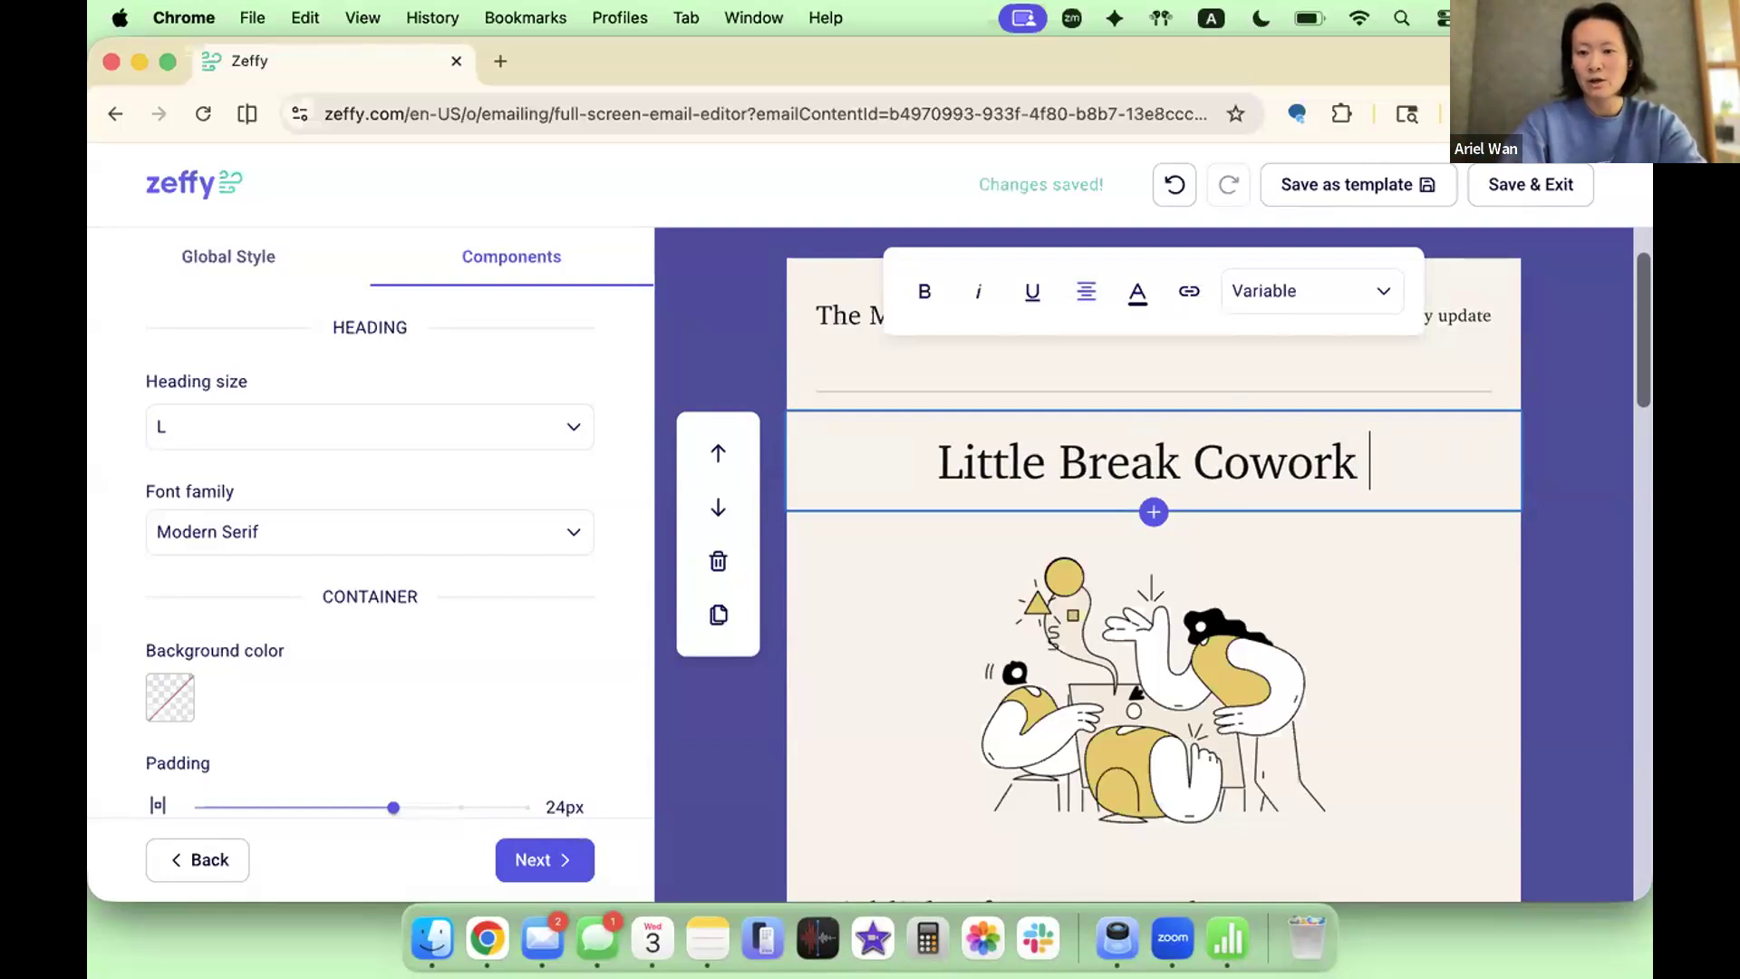
pyautogui.write('No-Prep Book Club')
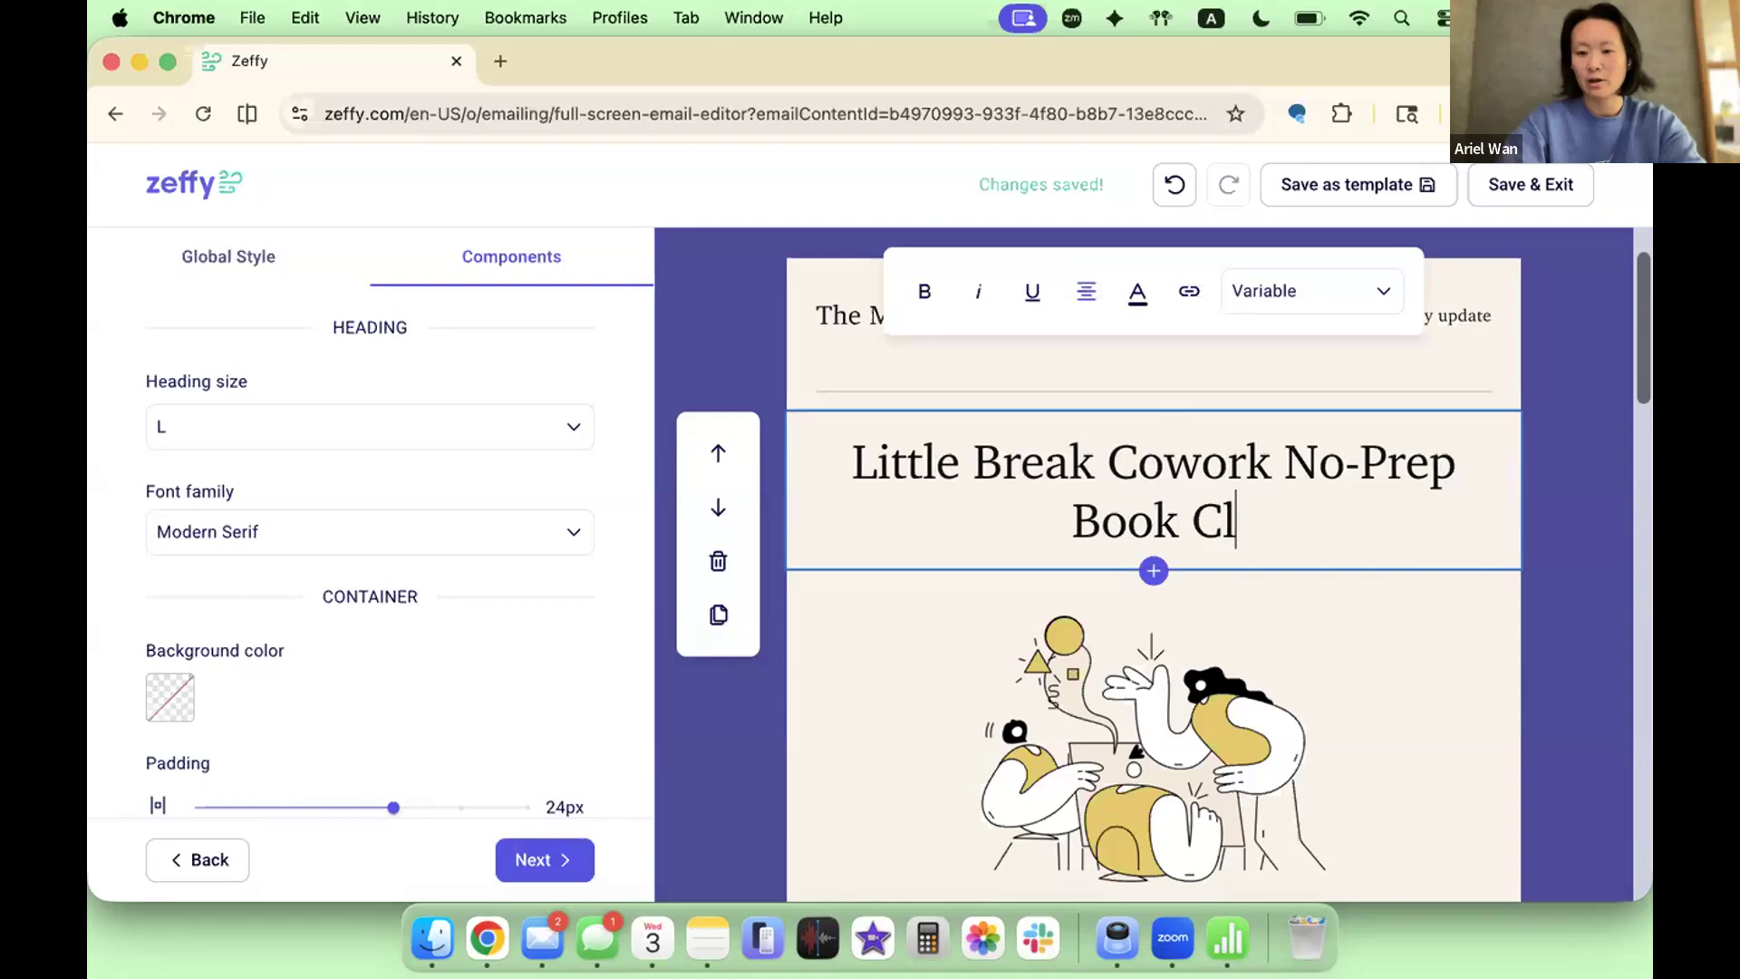
# Step: Replace the illustration below the main heading with book club.jpg from the Little Break Cowork folder, cropped to Horizontal
pyautogui.scroll(-2, 1087, 501)
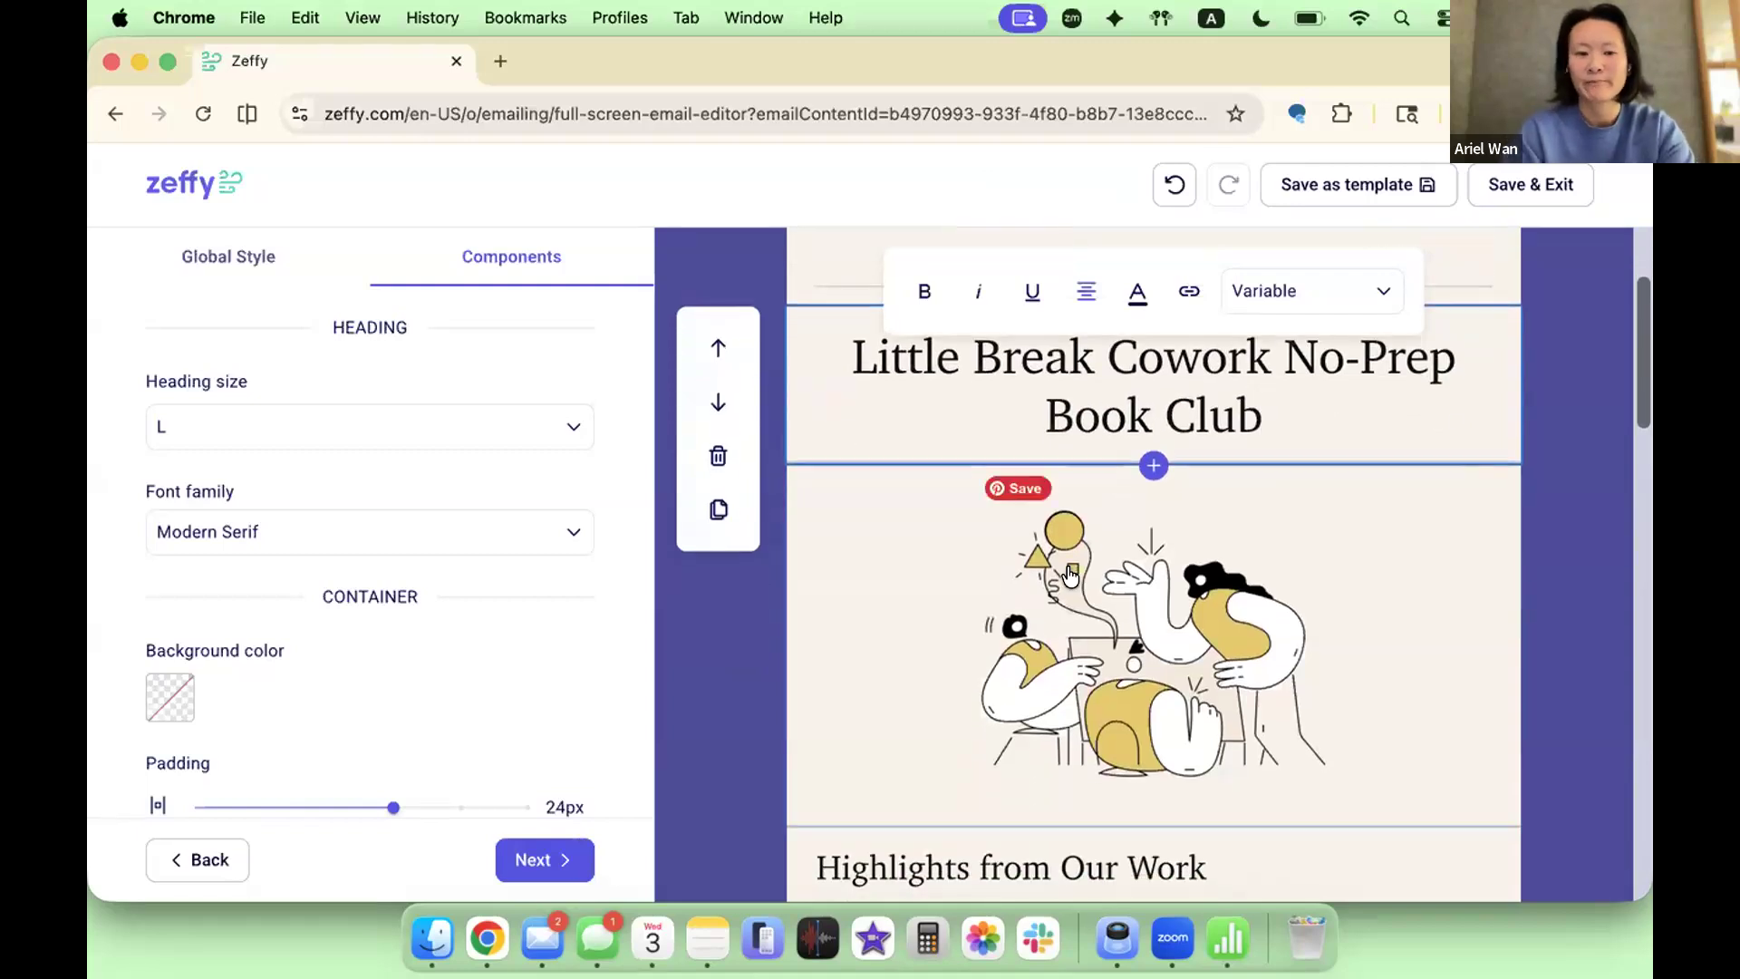
pyautogui.click(1133, 634)
pyautogui.click(388, 554)
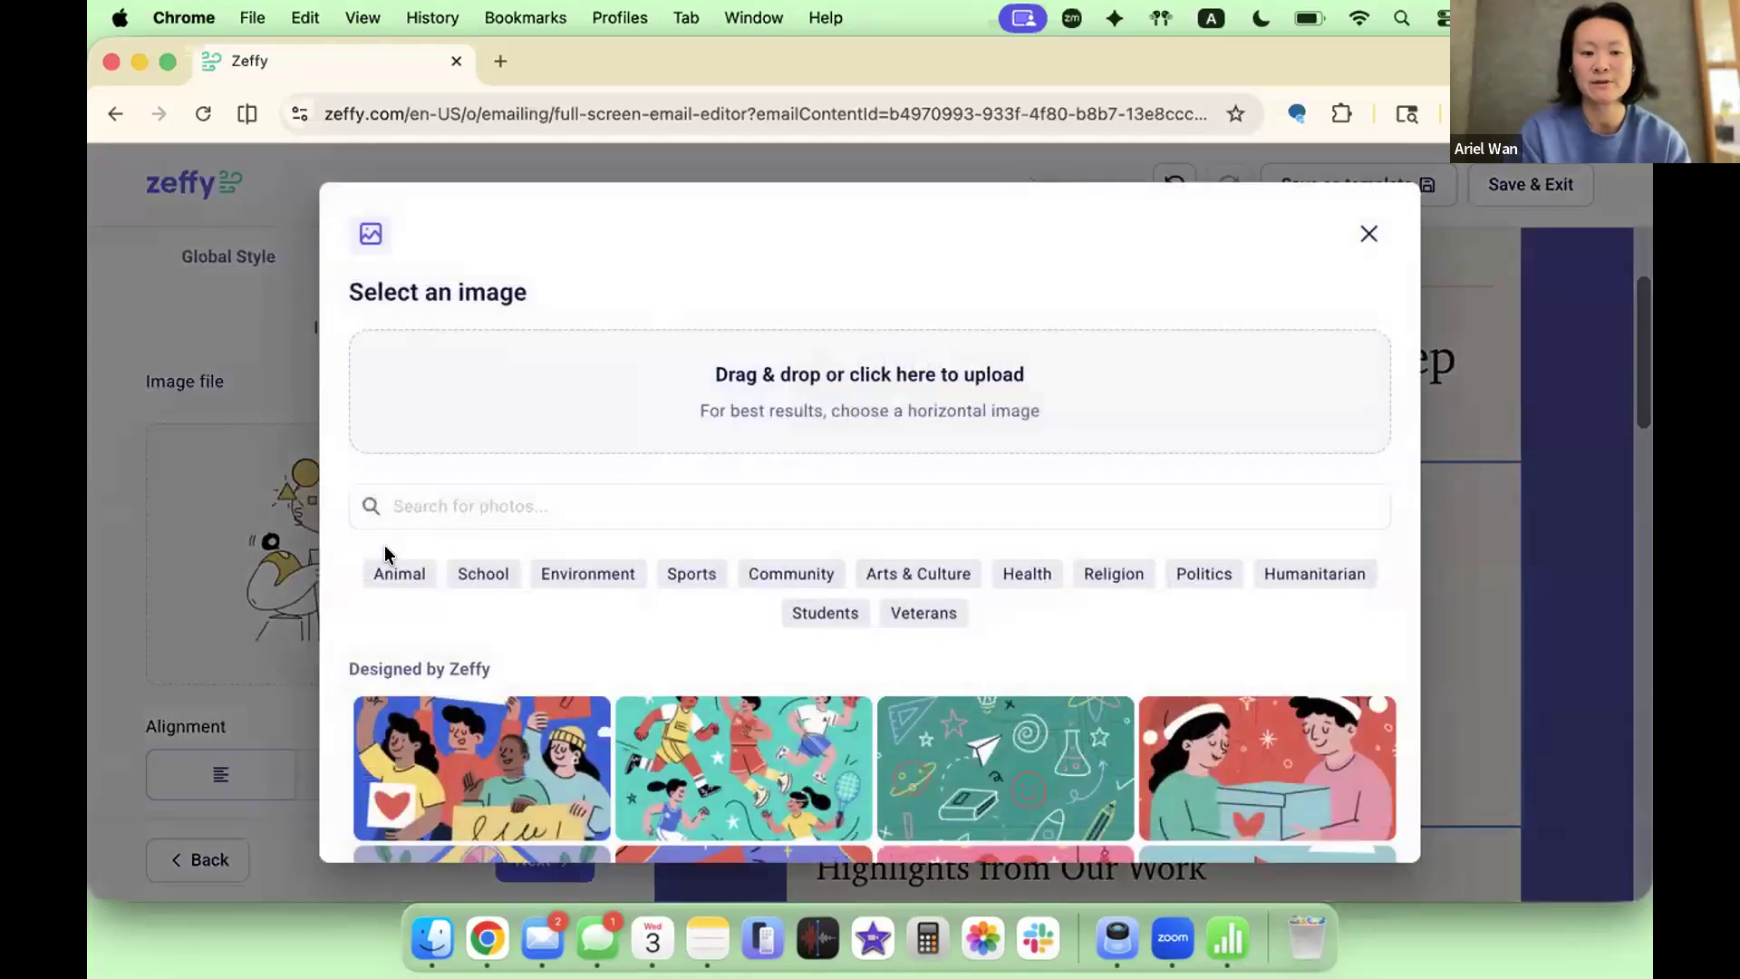
pyautogui.click(888, 360)
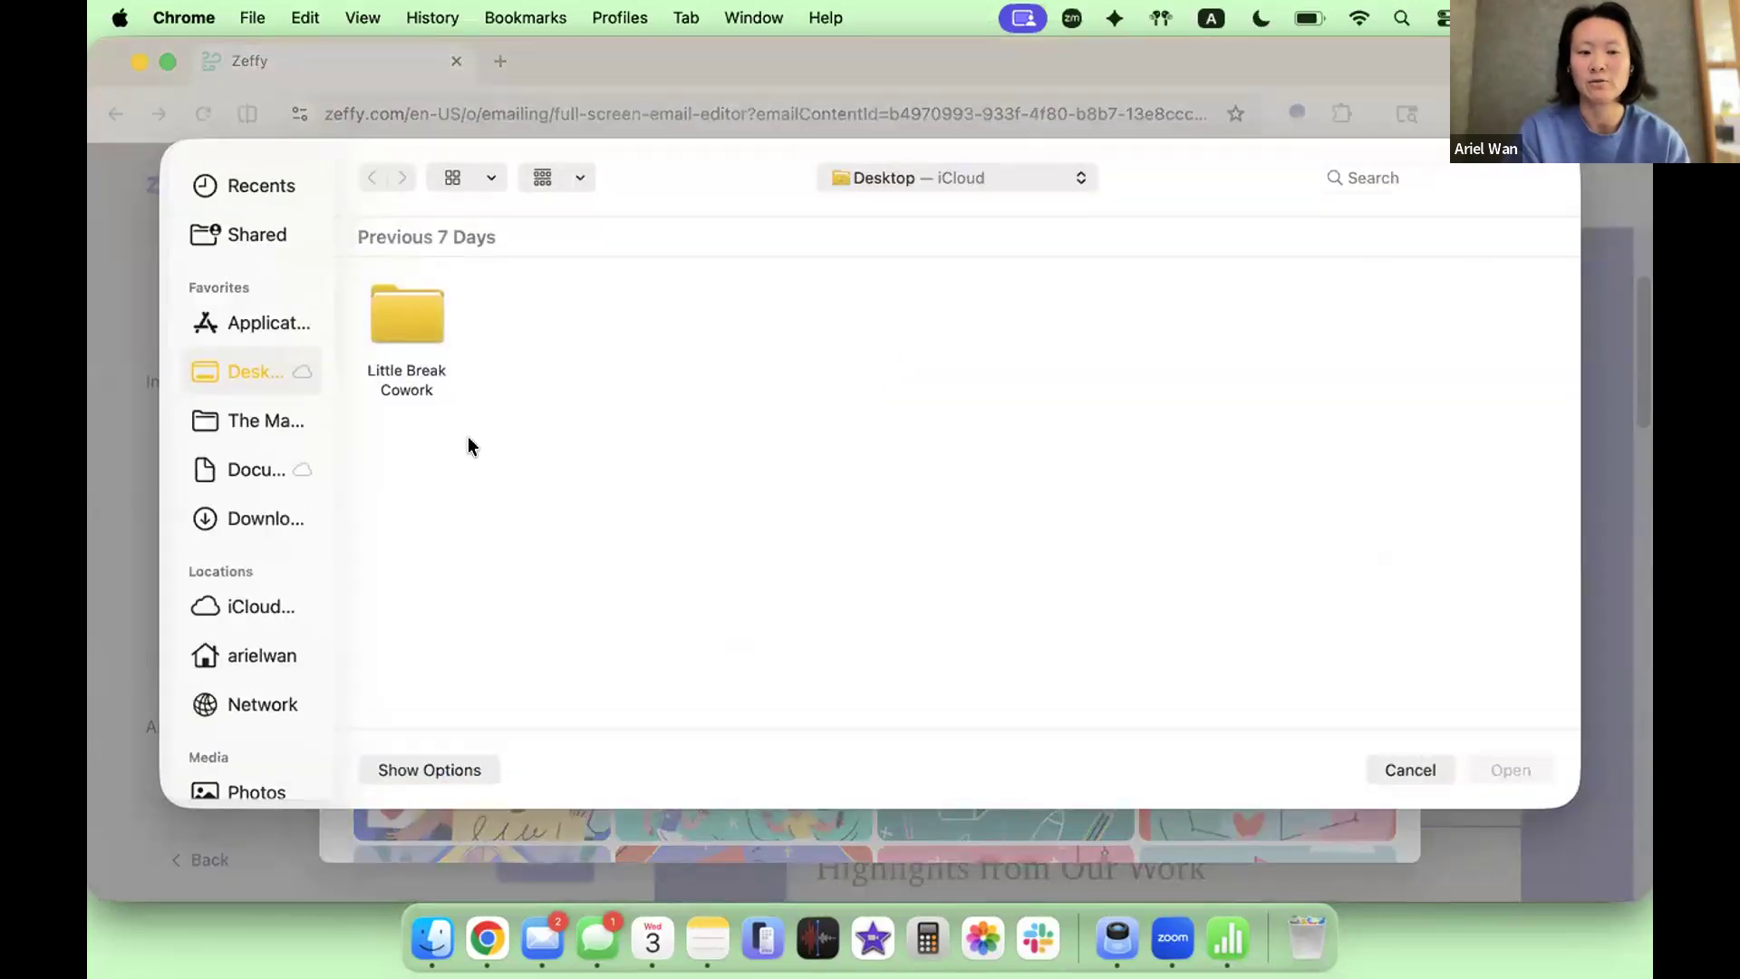
pyautogui.doubleClick(397, 323)
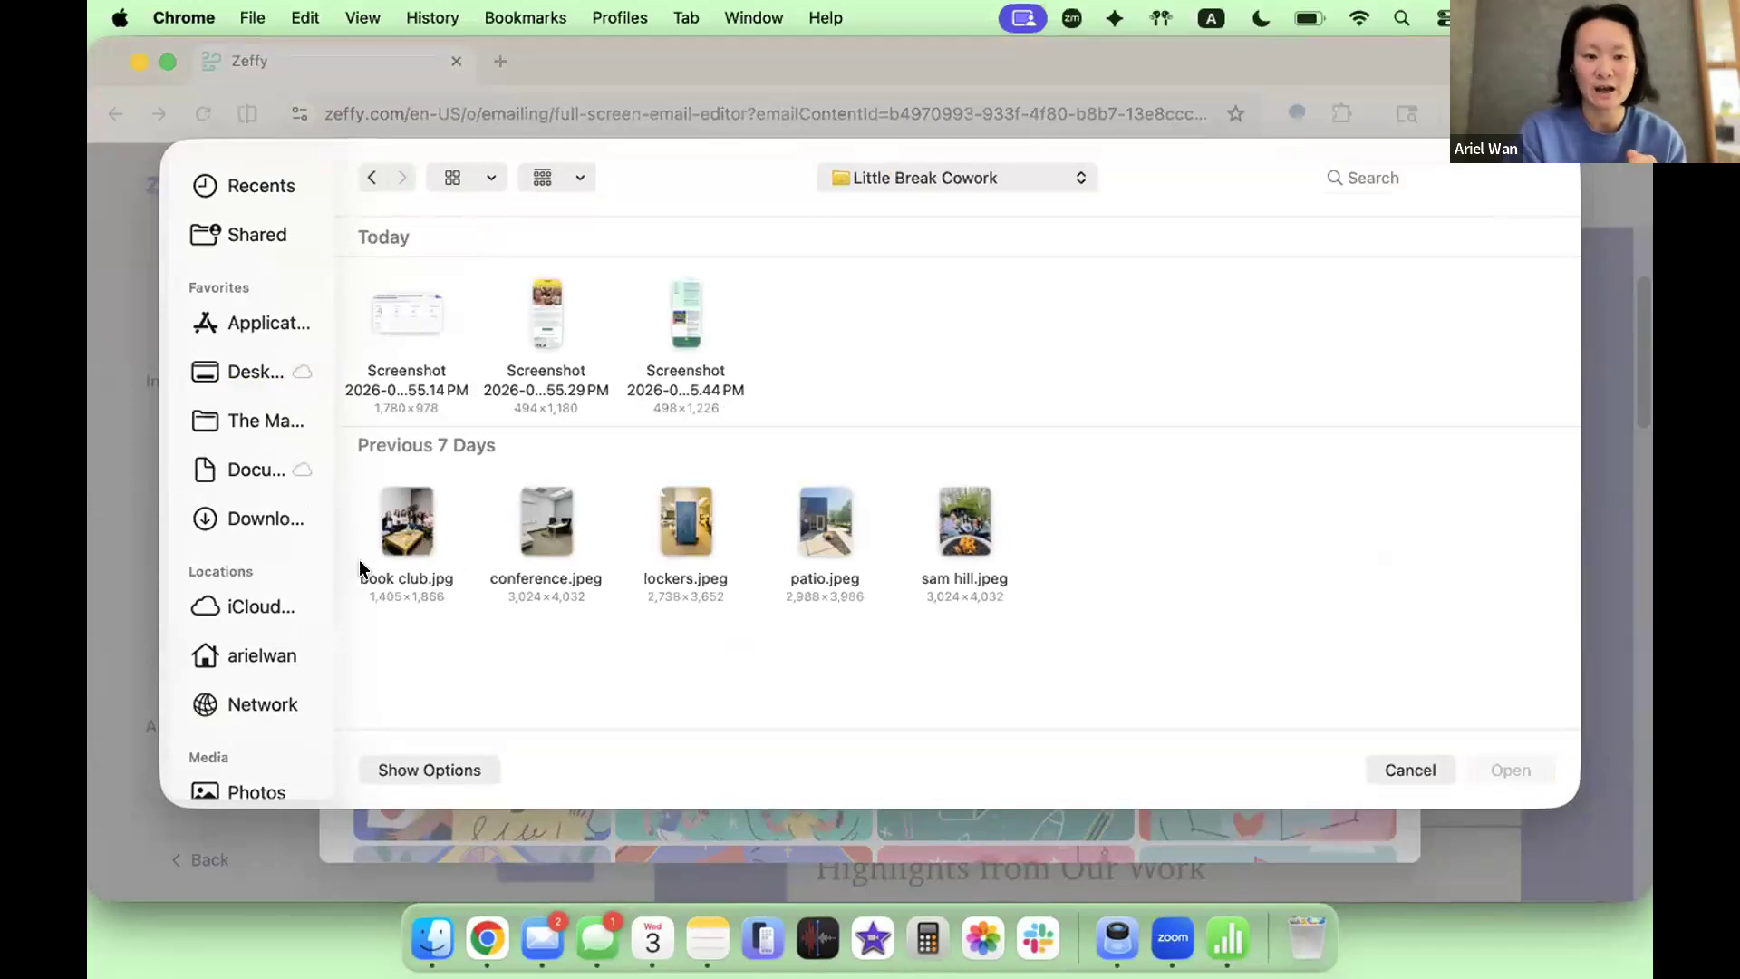
pyautogui.click(429, 493)
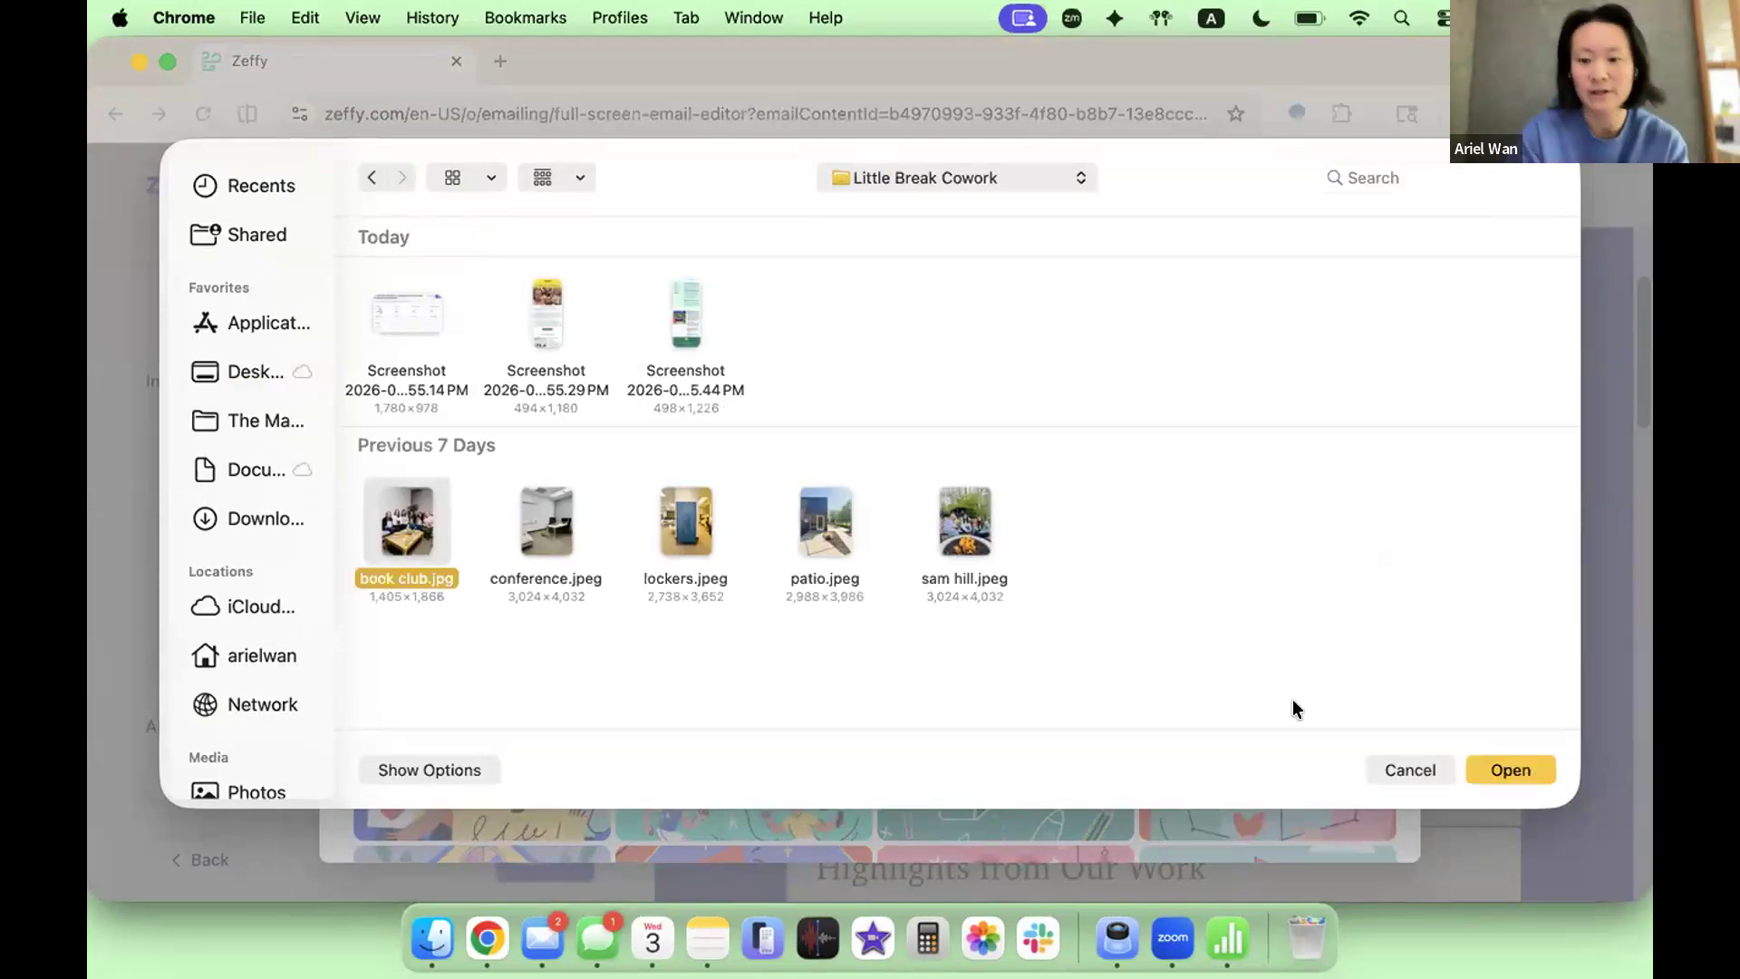
pyautogui.click(1527, 769)
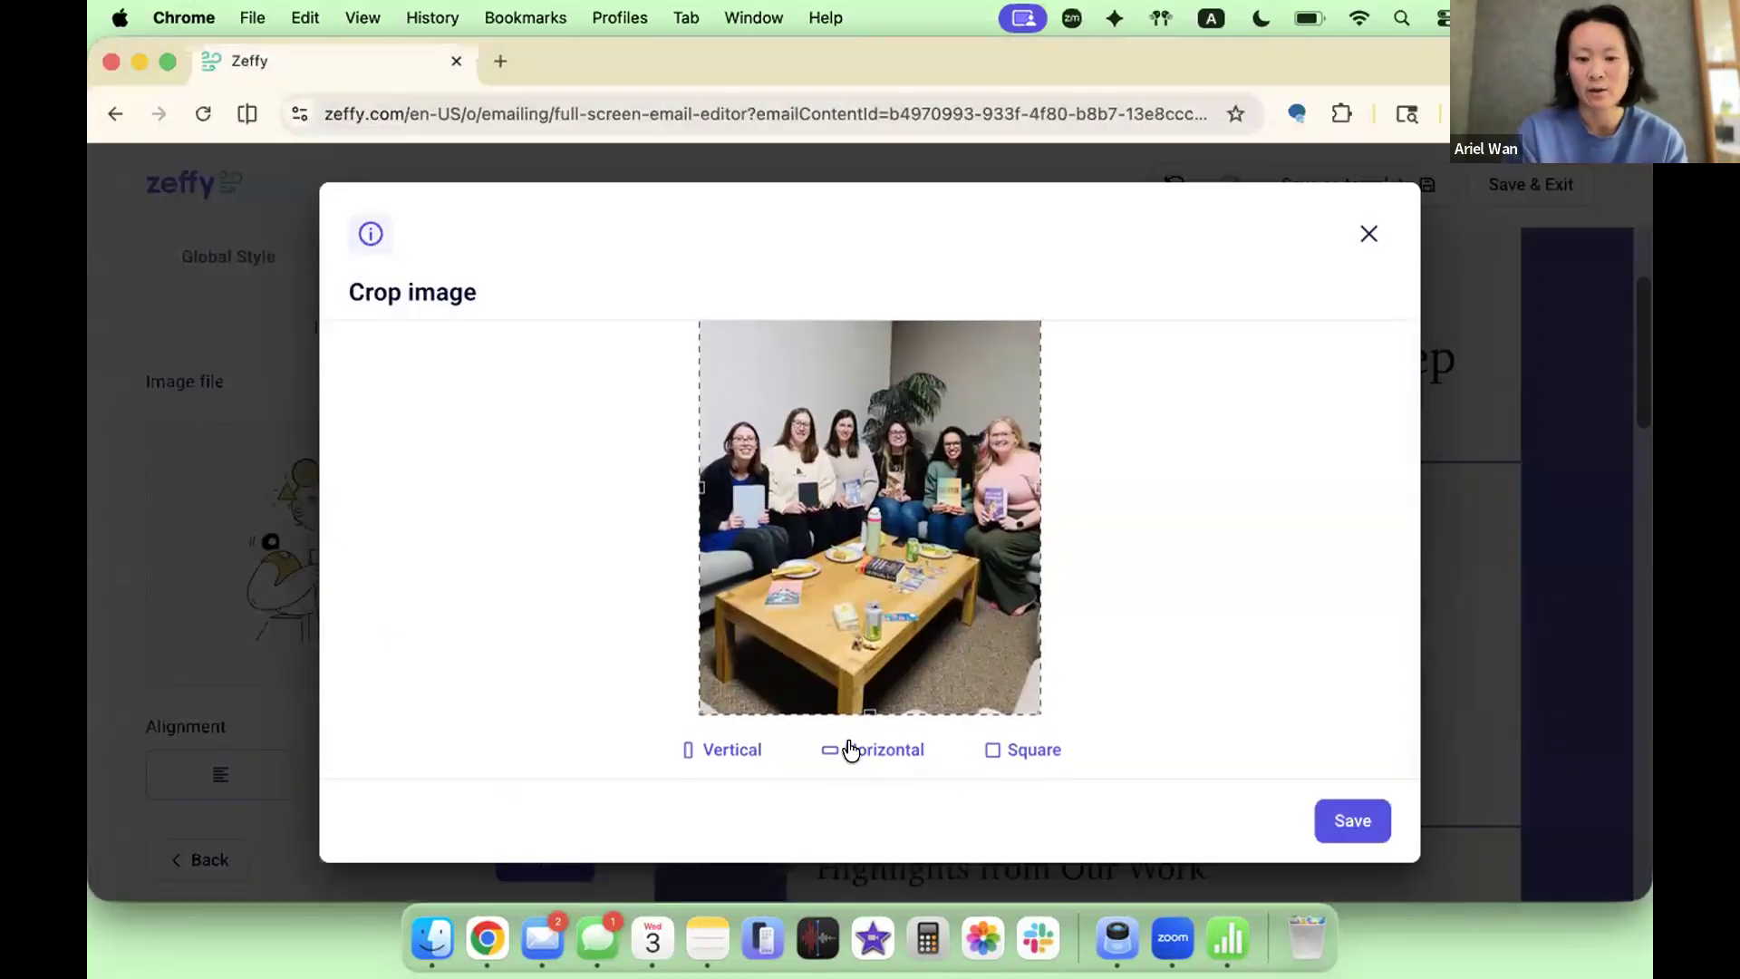
pyautogui.click(850, 751)
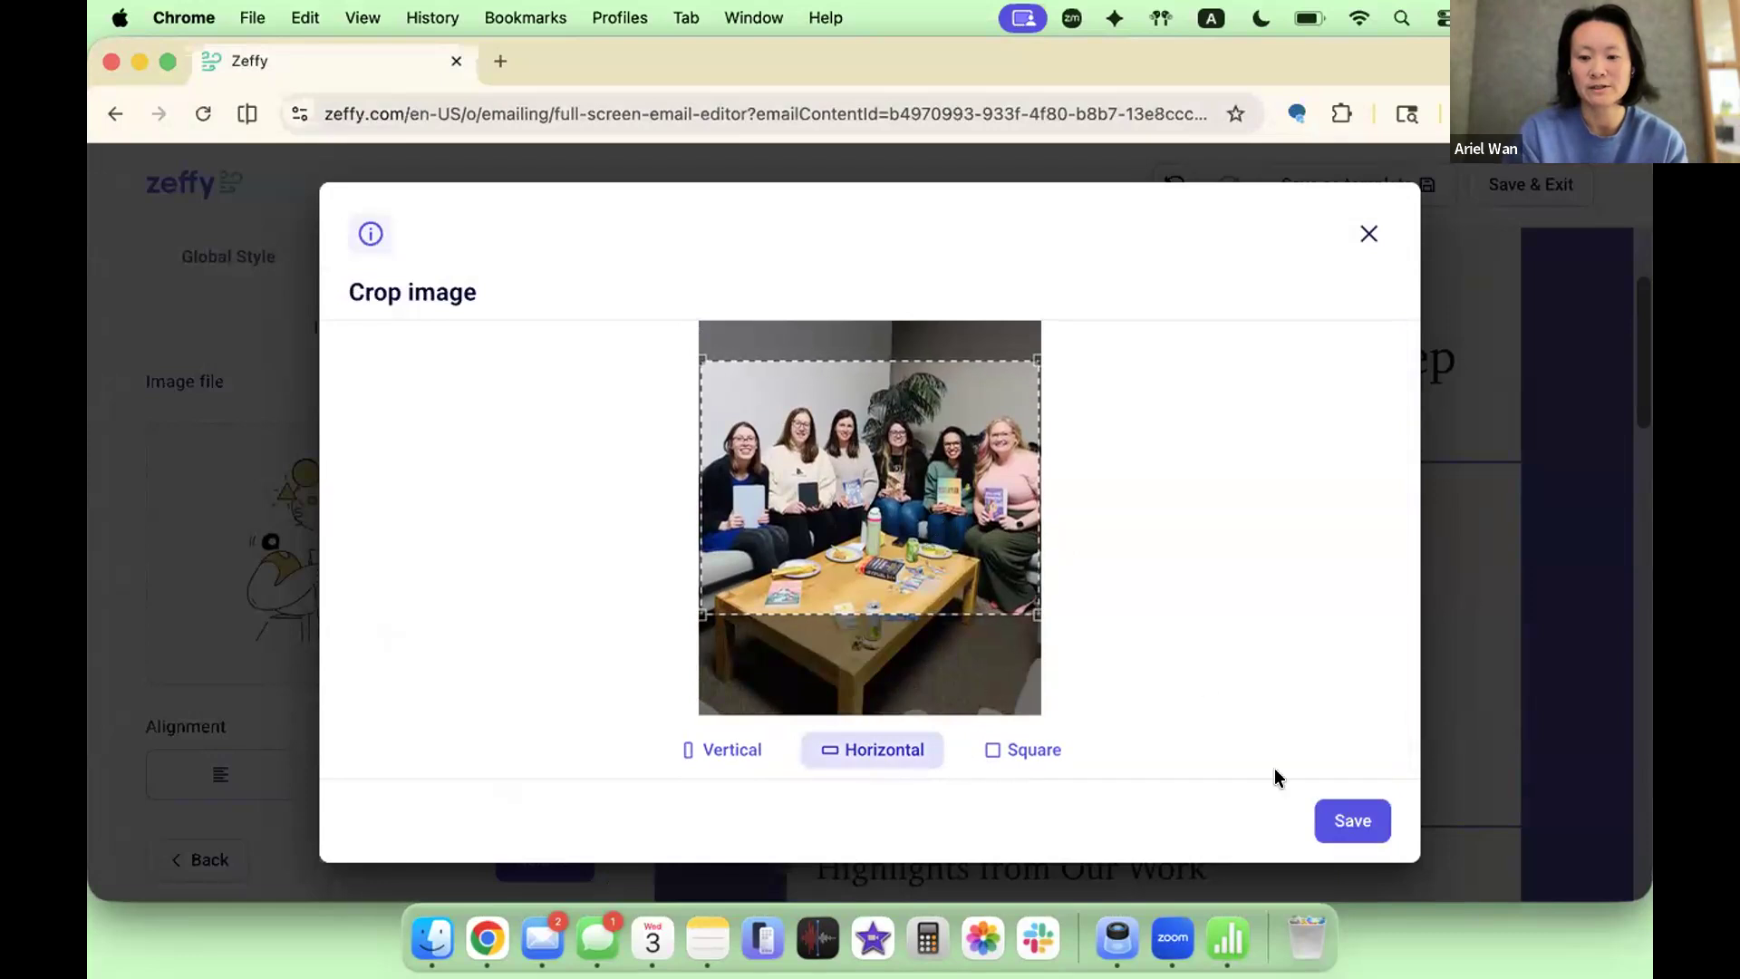
pyautogui.click(1350, 822)
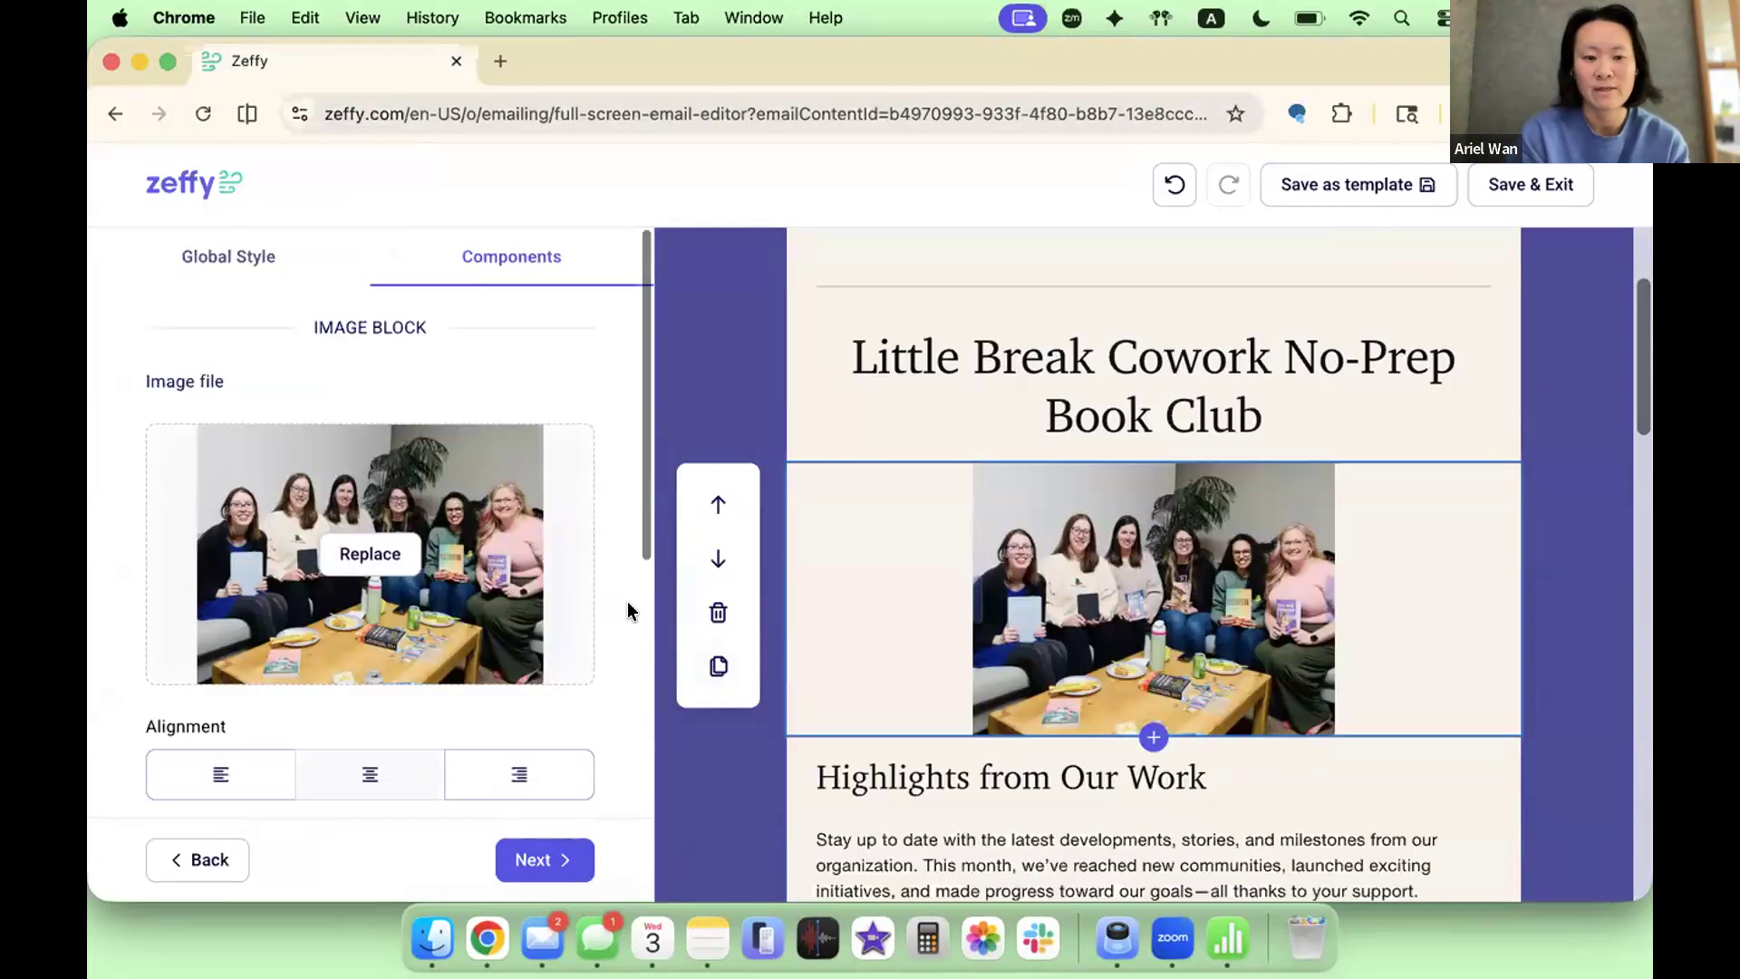
# Step: Set the book club photo's click-through link to the No-prep Book Club campaign
pyautogui.scroll(-2, 545, 638)
pyautogui.scroll(-3, 545, 639)
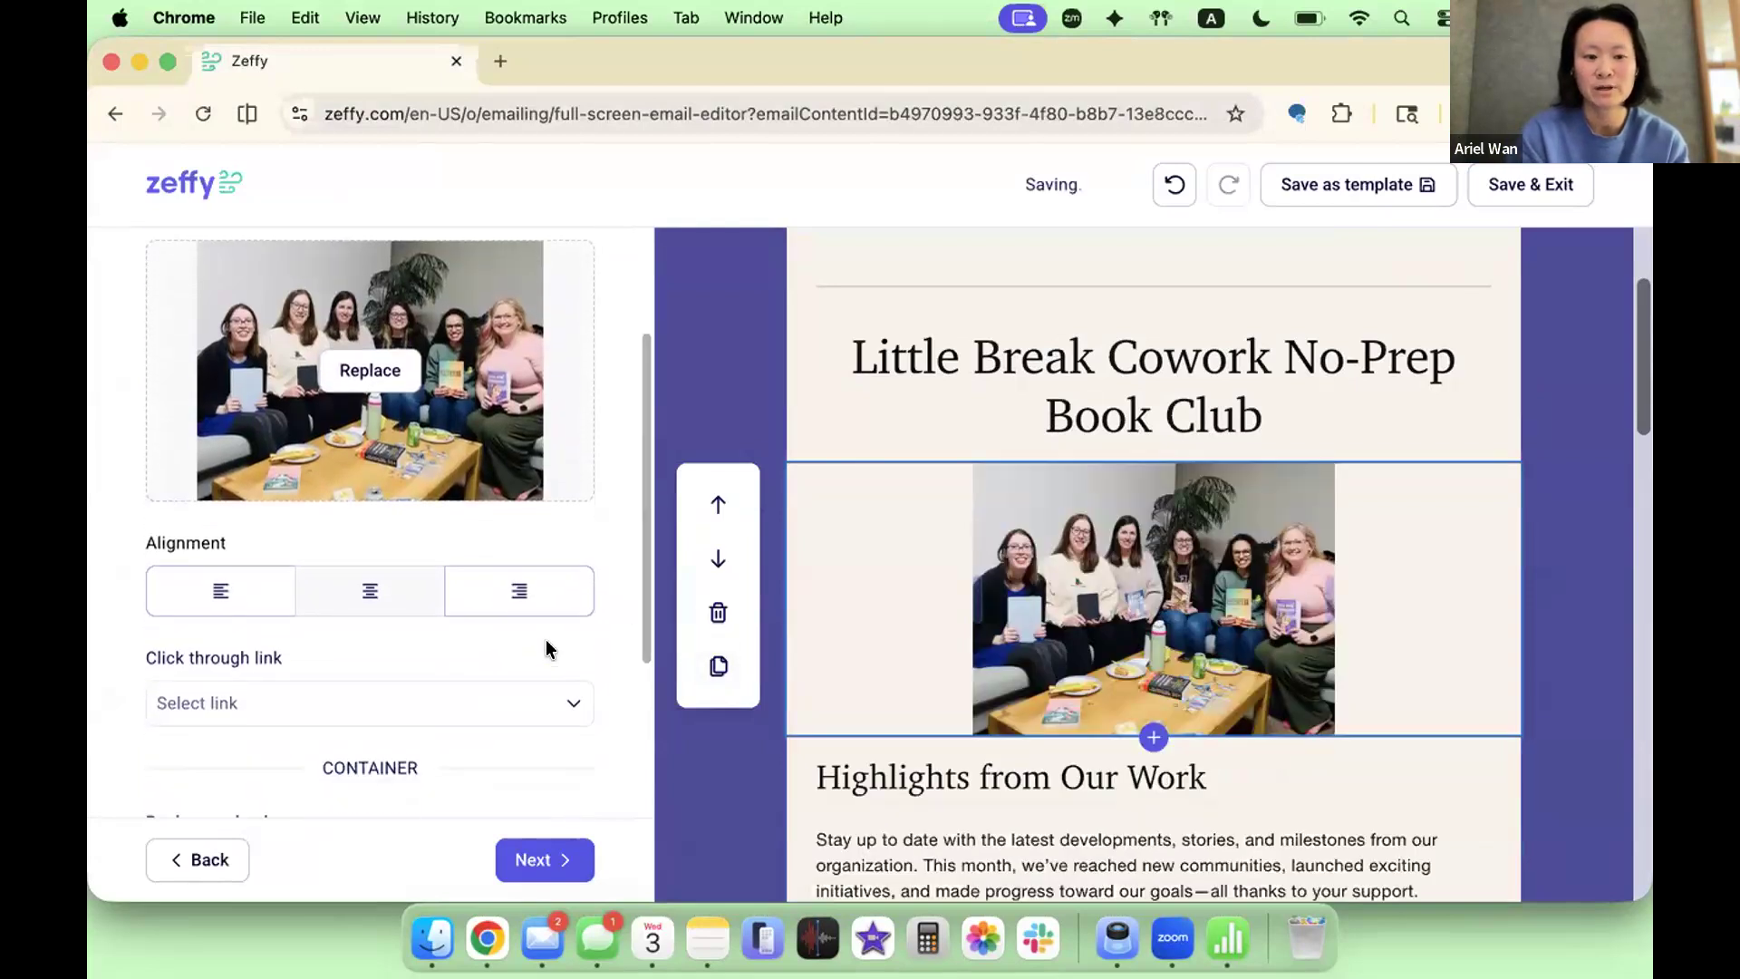
pyautogui.click(490, 571)
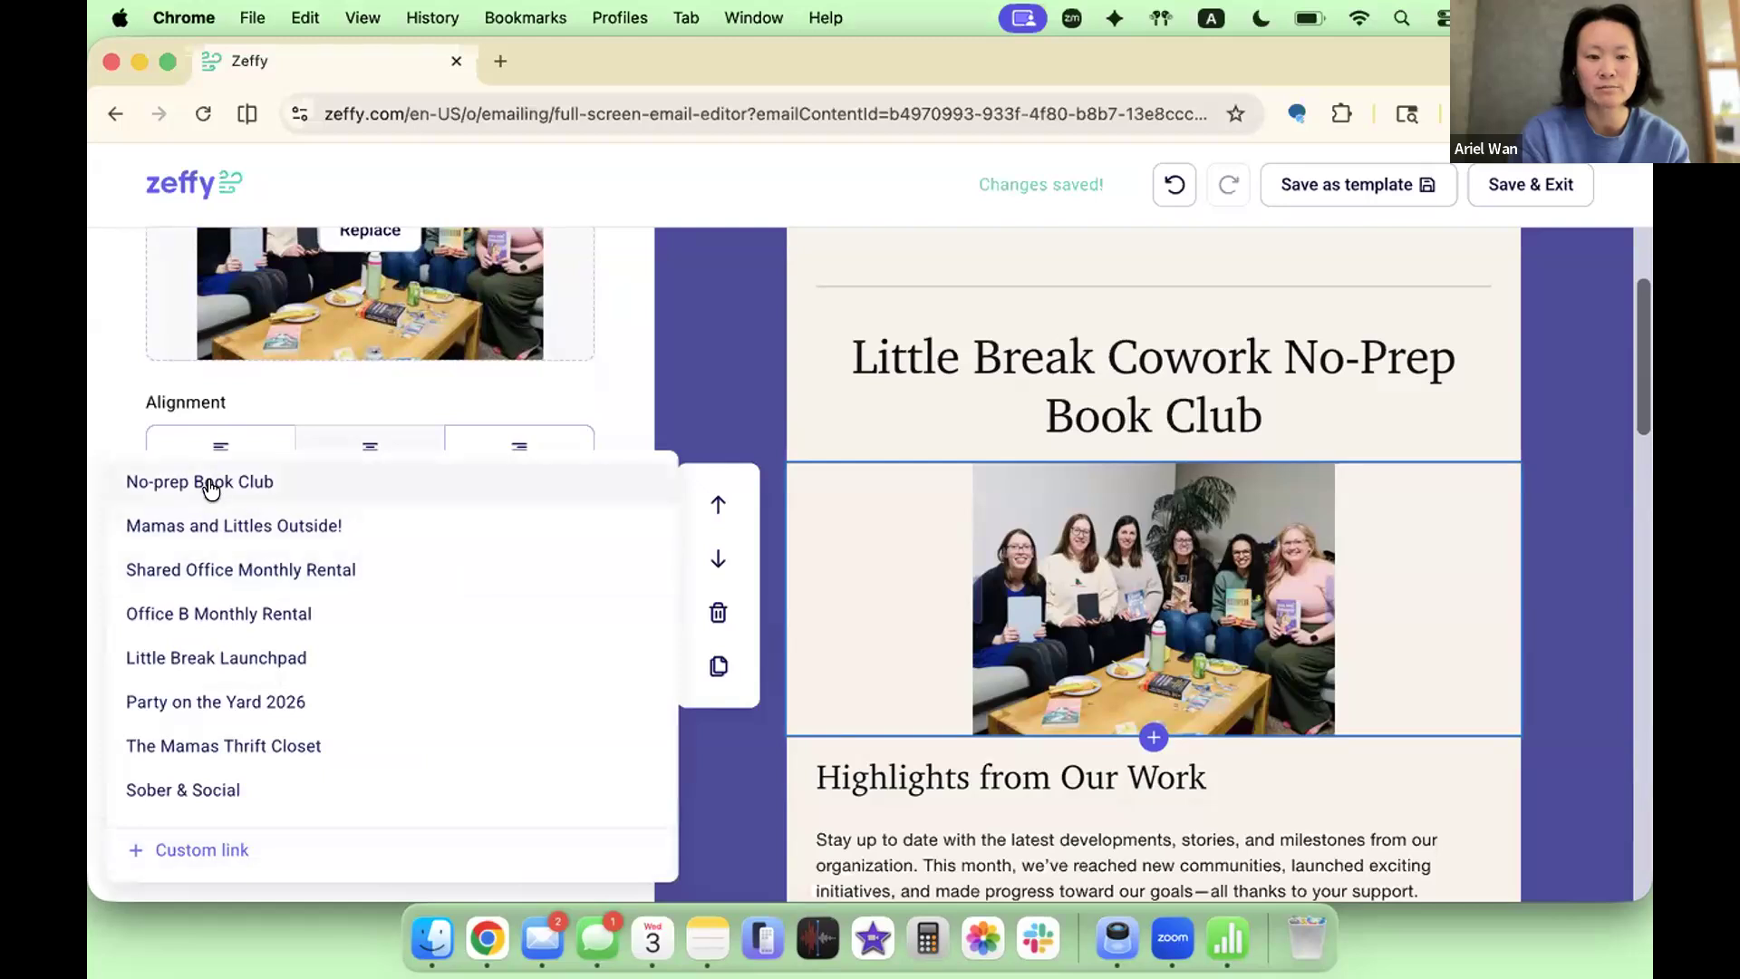
pyautogui.click(301, 489)
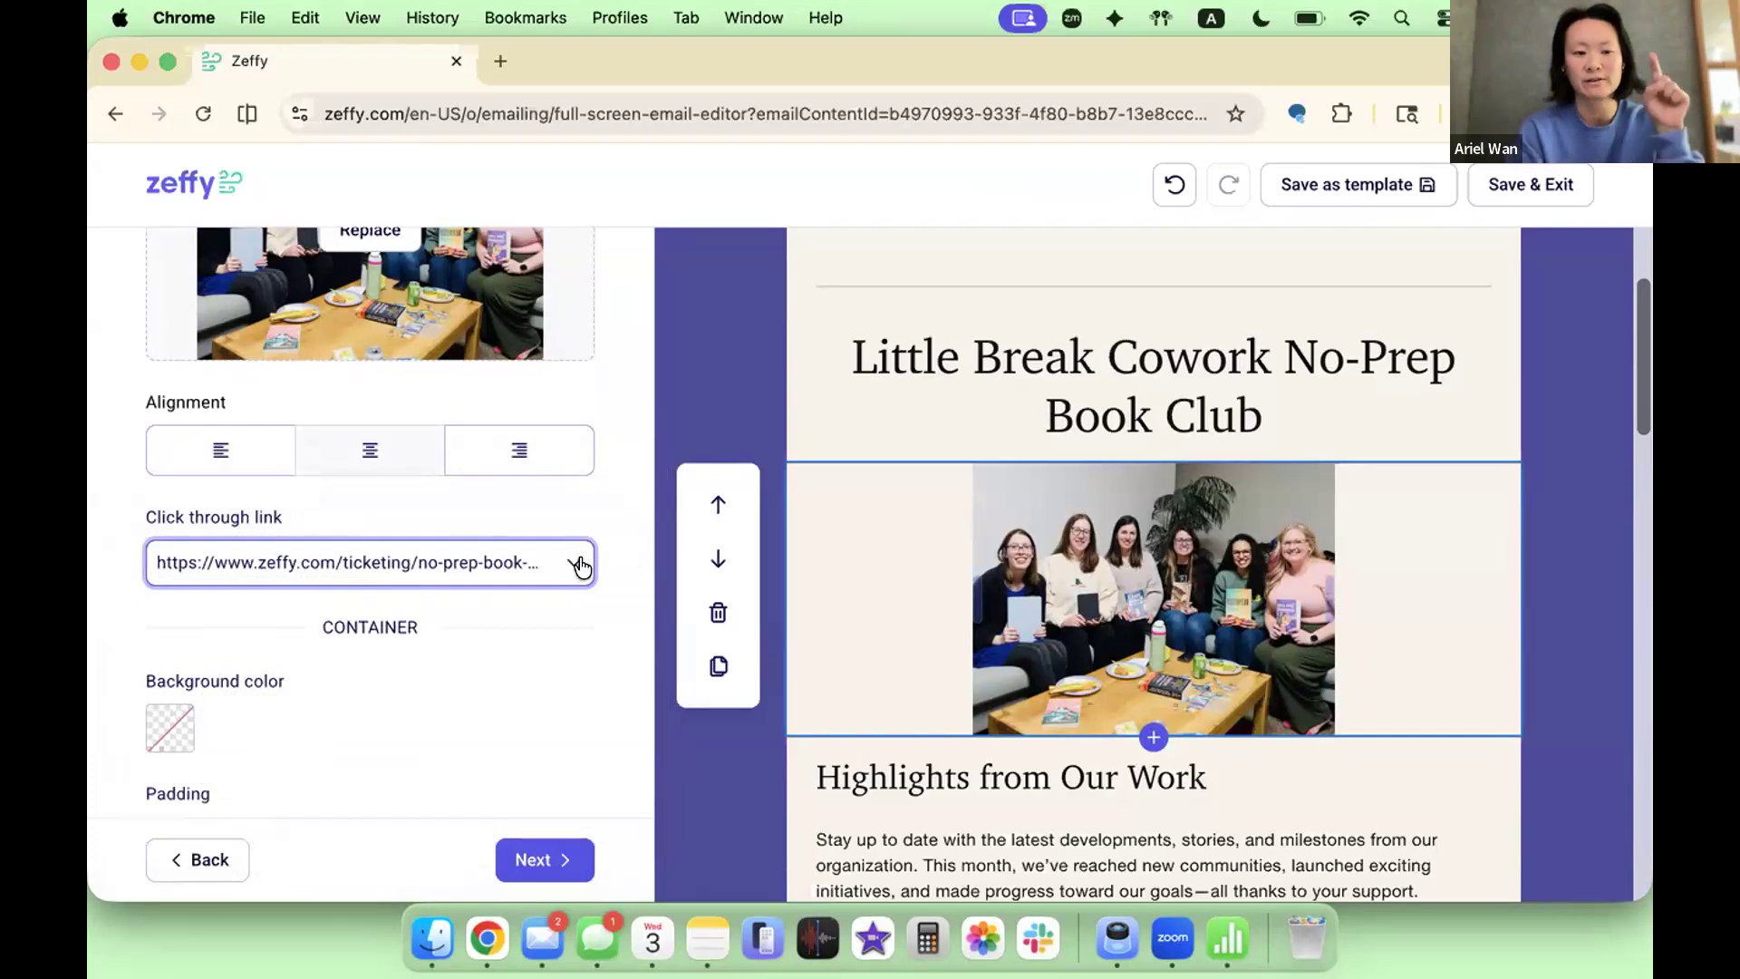
pyautogui.scroll(-2, 548, 668)
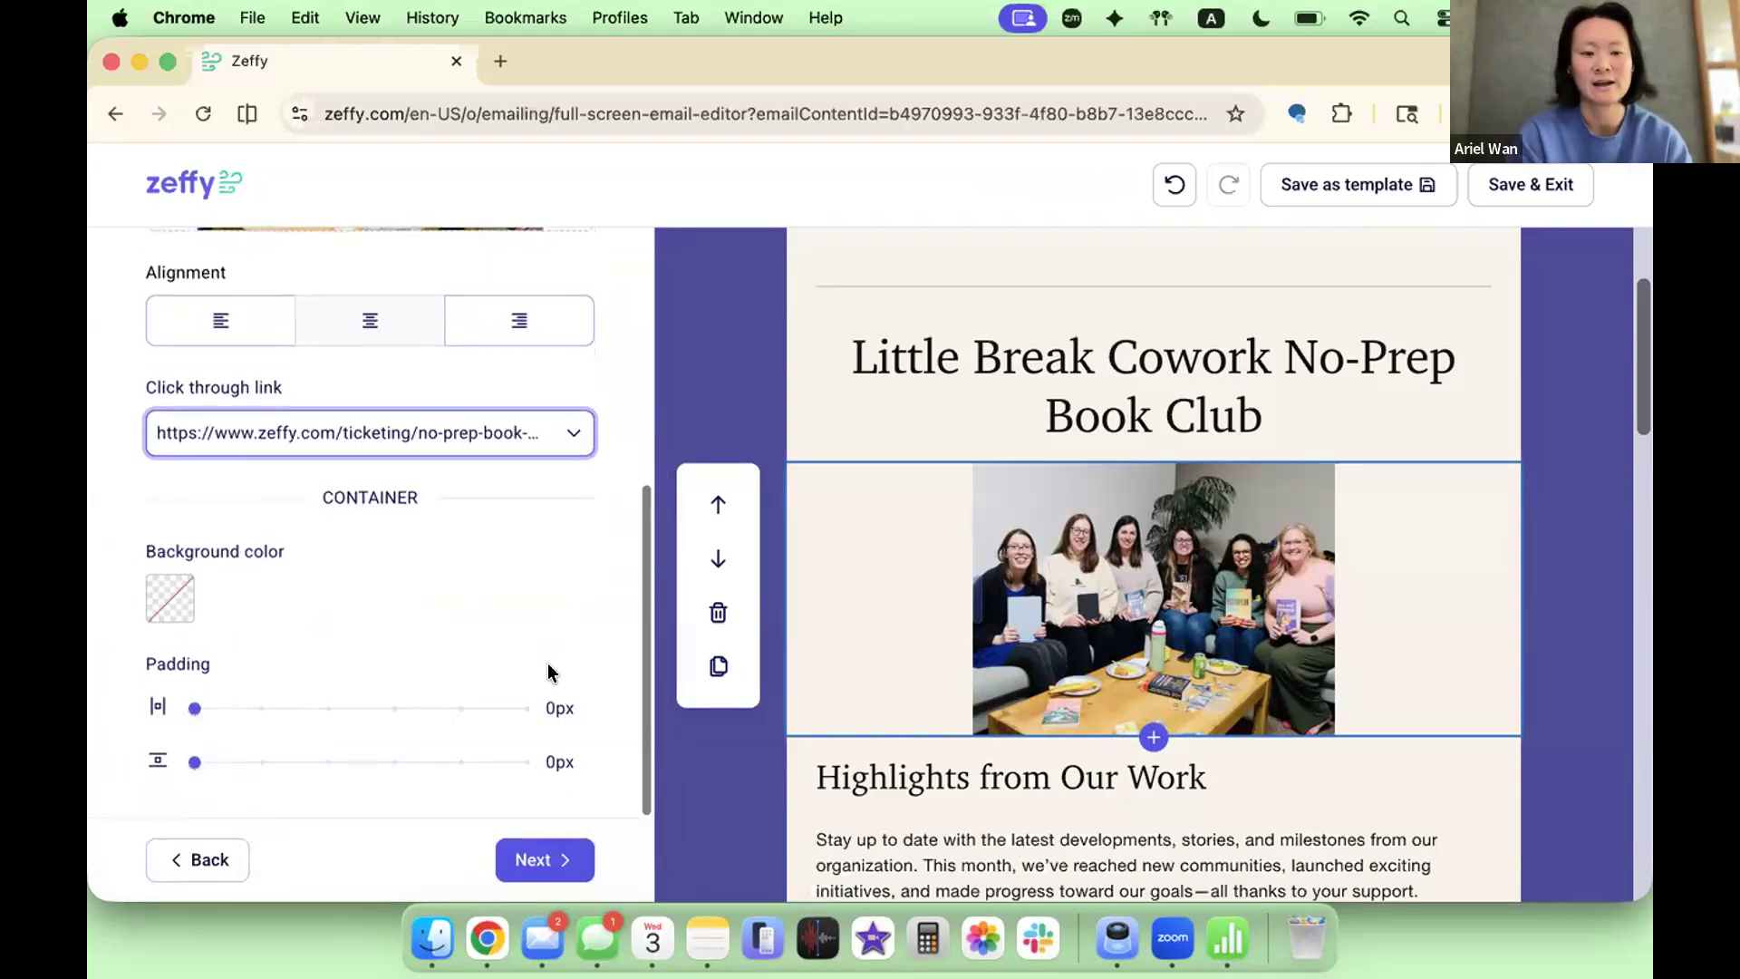
pyautogui.click(765, 408)
pyautogui.click(1087, 589)
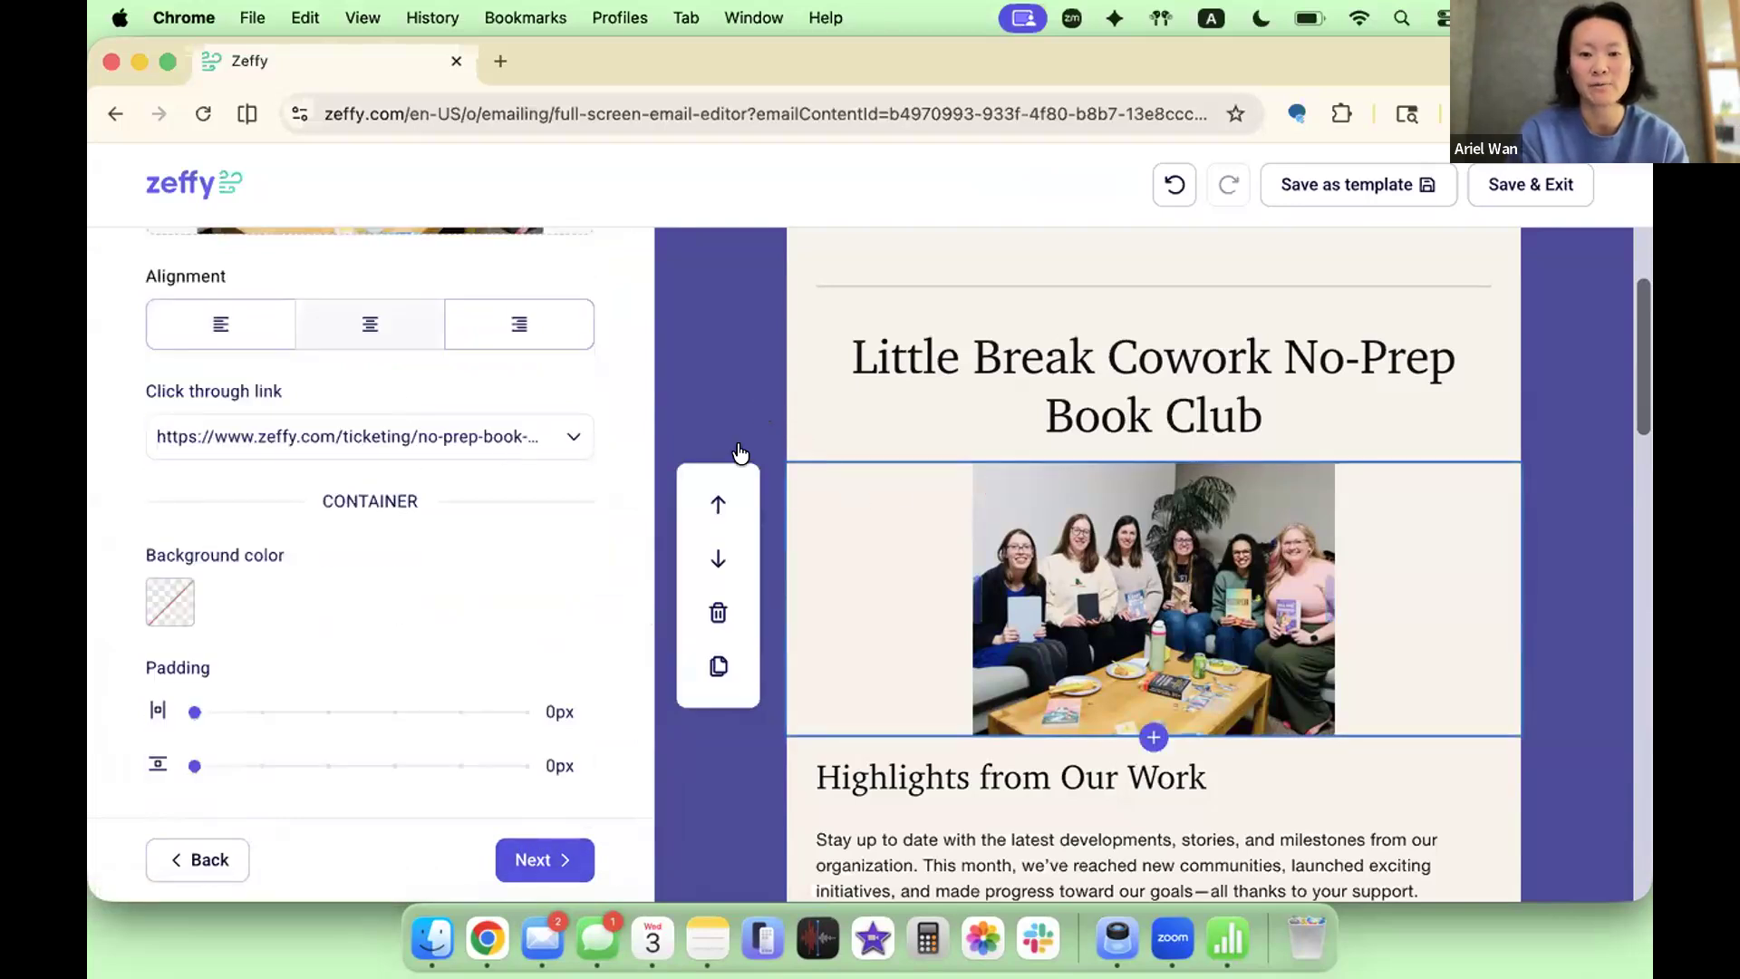
# Step: Replace the "Highlights from Our Work" heading with "Don't have time to read? Come read it here!"
pyautogui.scroll(-2, 1042, 580)
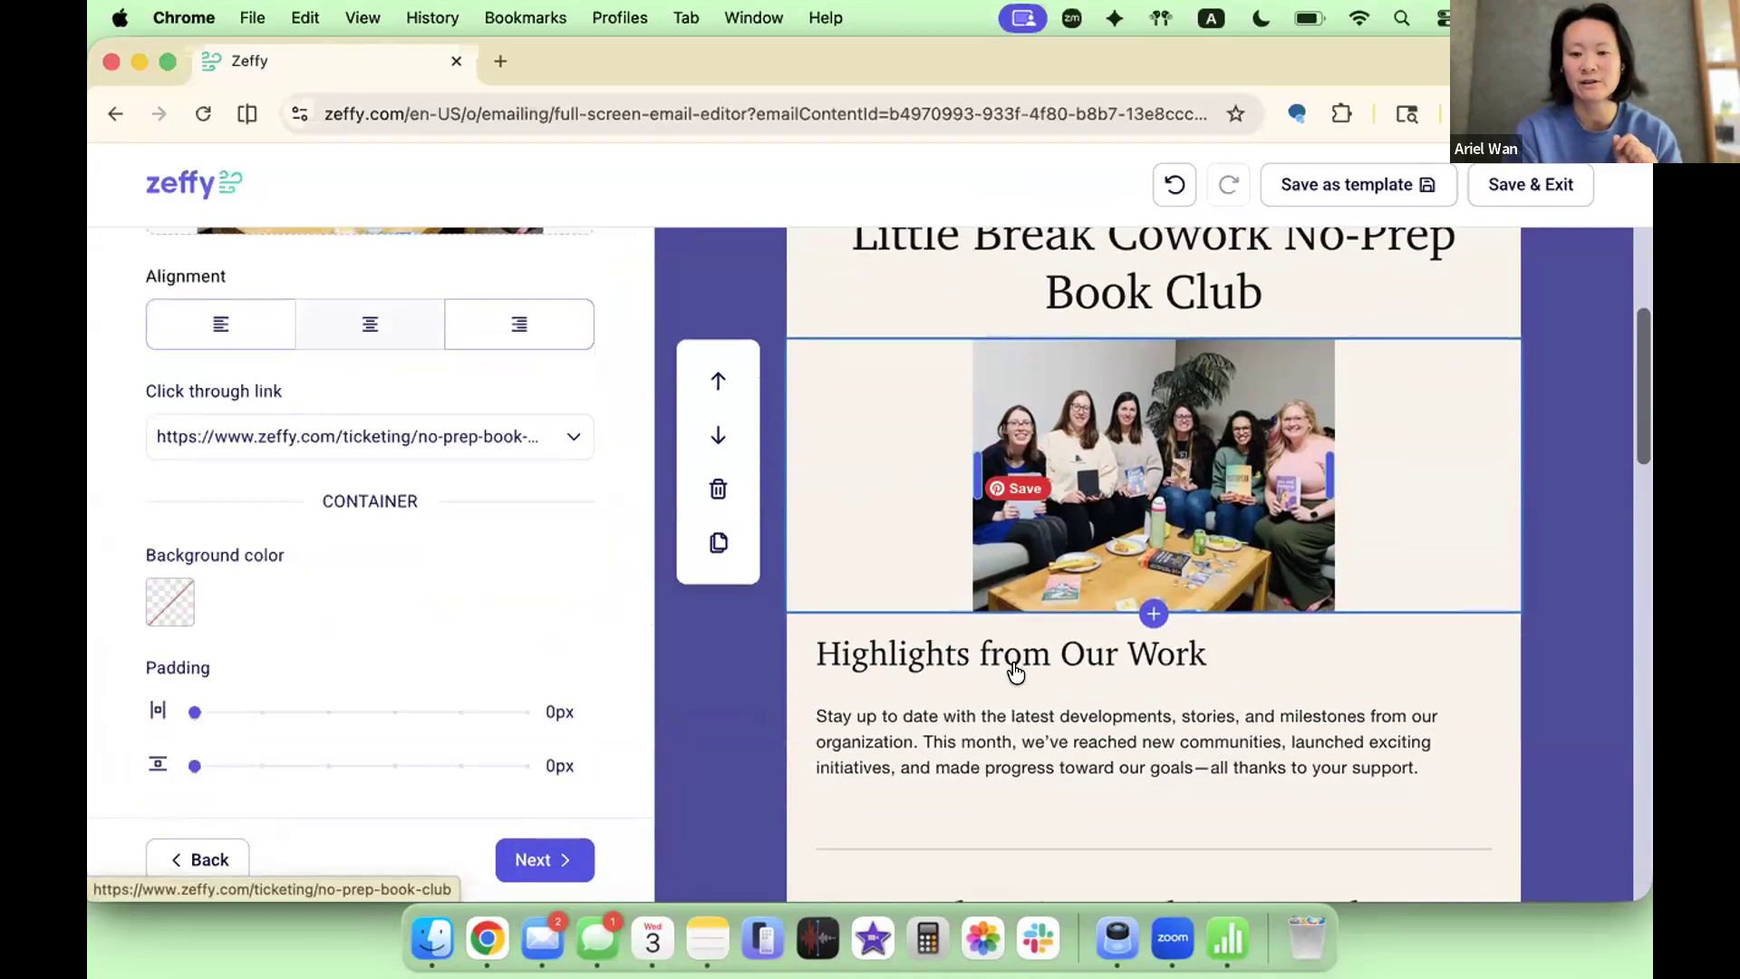
pyautogui.click(1024, 644)
pyautogui.doubleClick(1024, 642)
pyautogui.tripleClick(1024, 642)
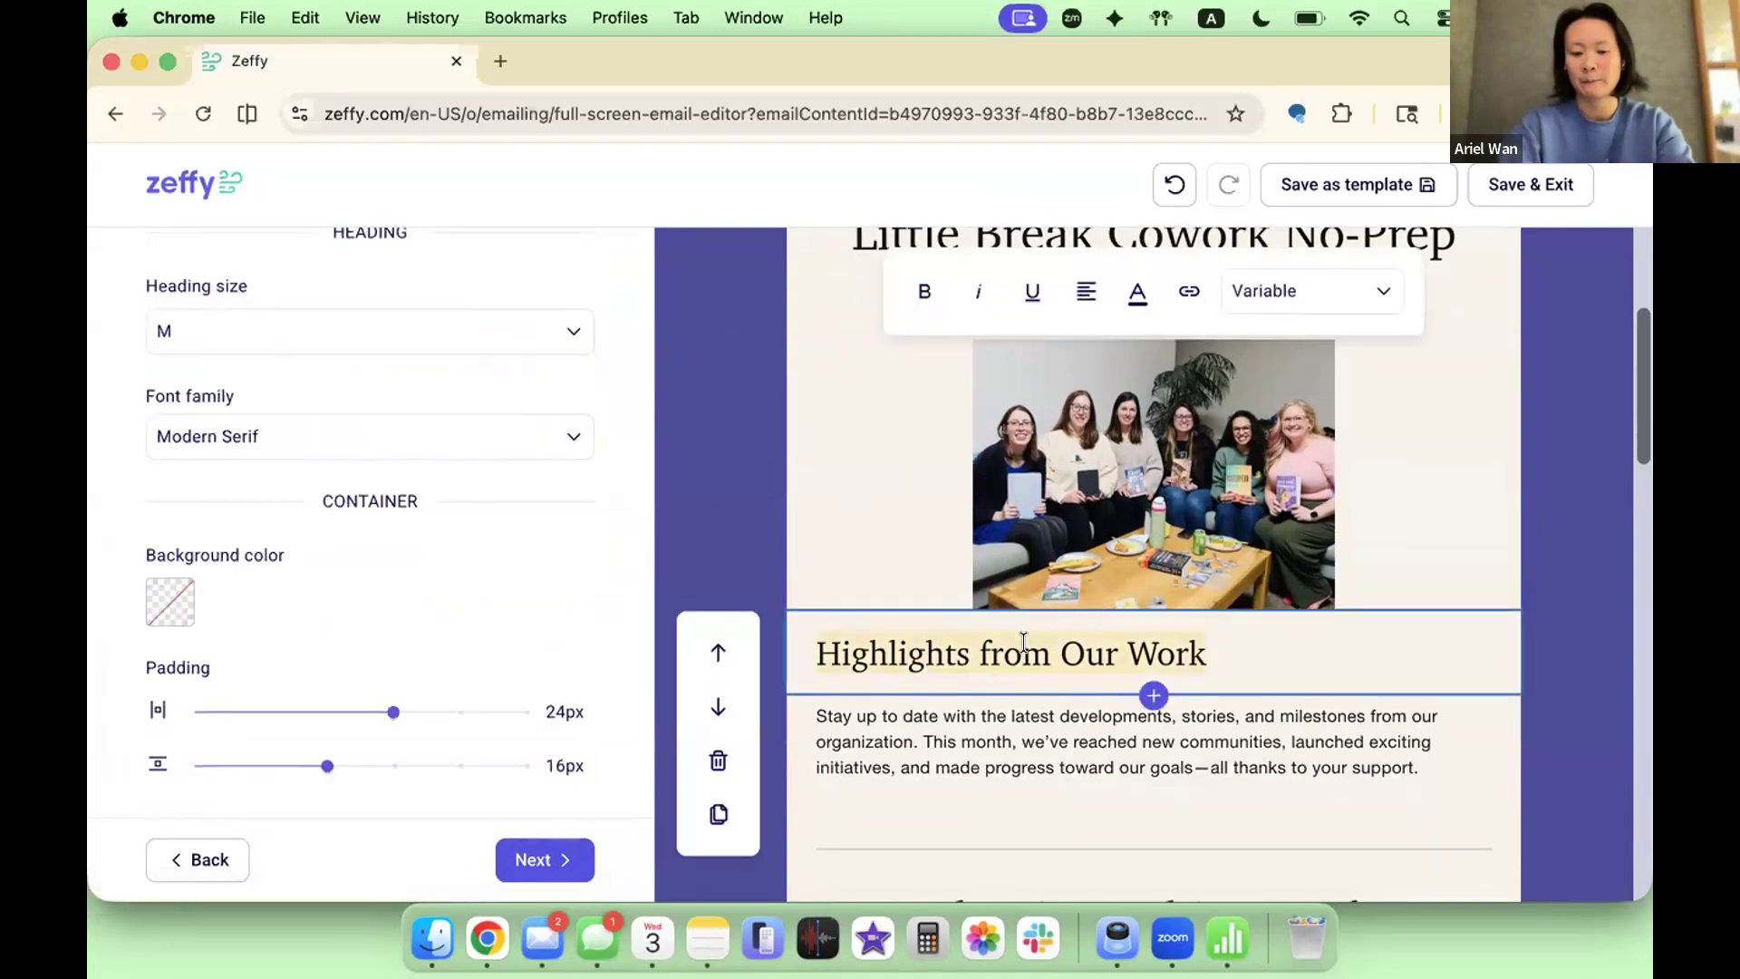
pyautogui.write("Don't have ti")
pyautogui.write('me to r')
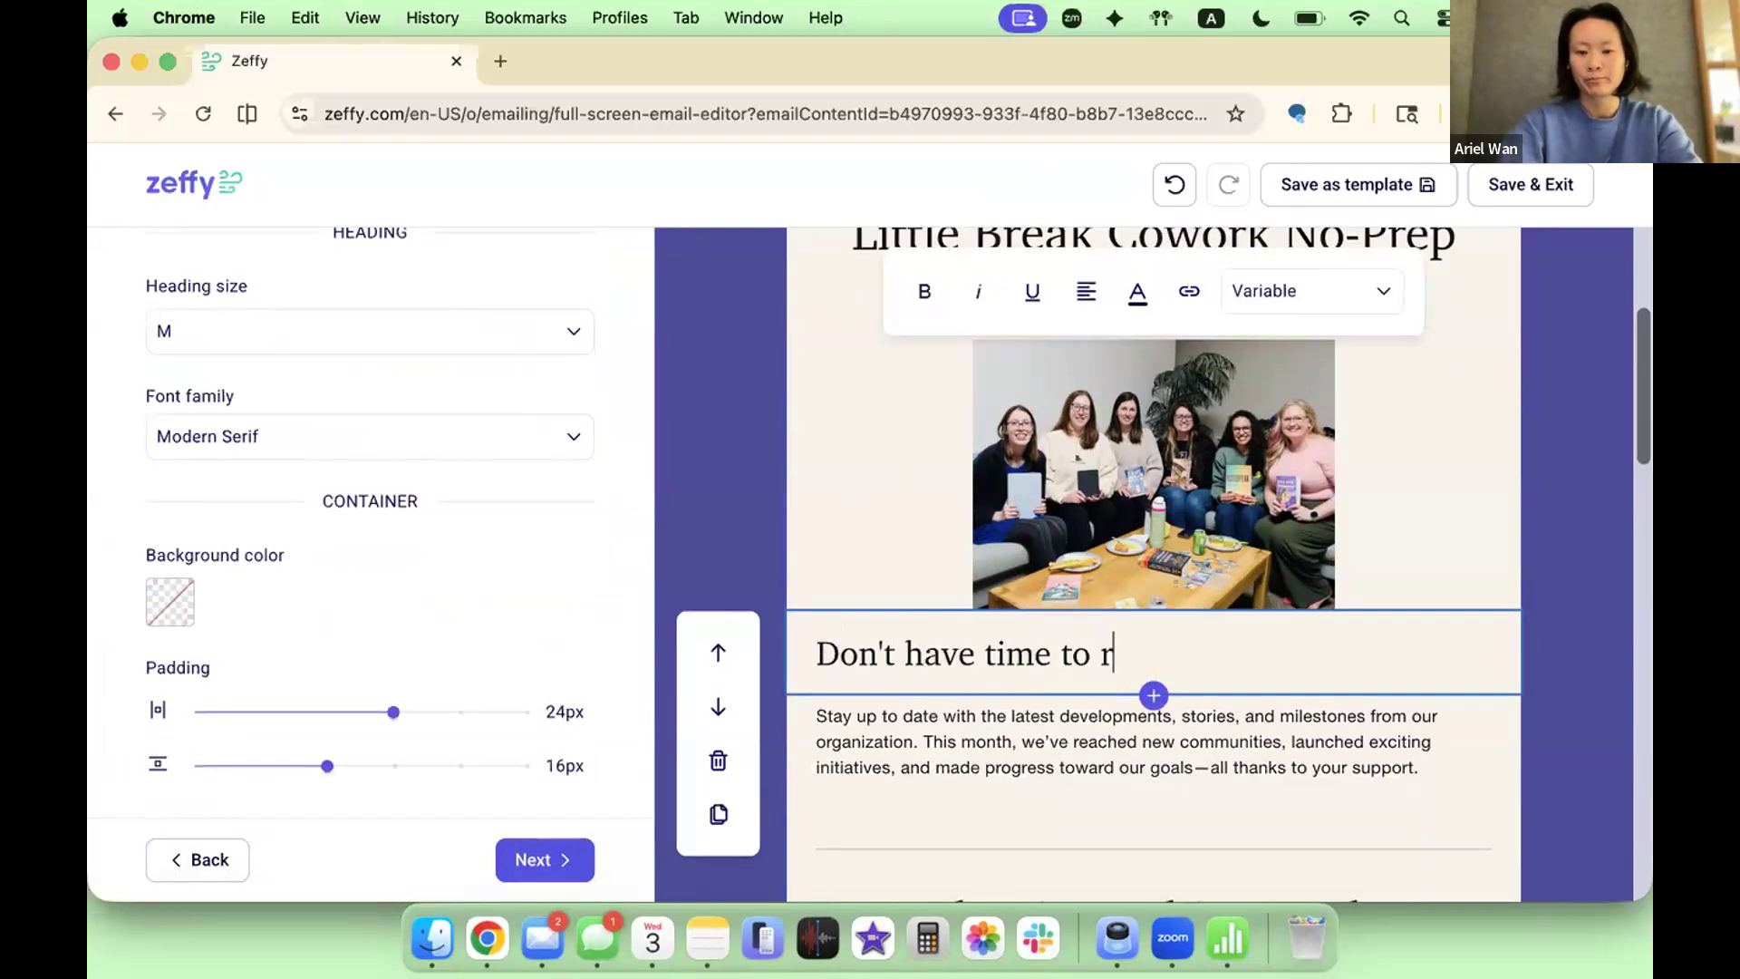
pyautogui.write('ead? Come read it here!')
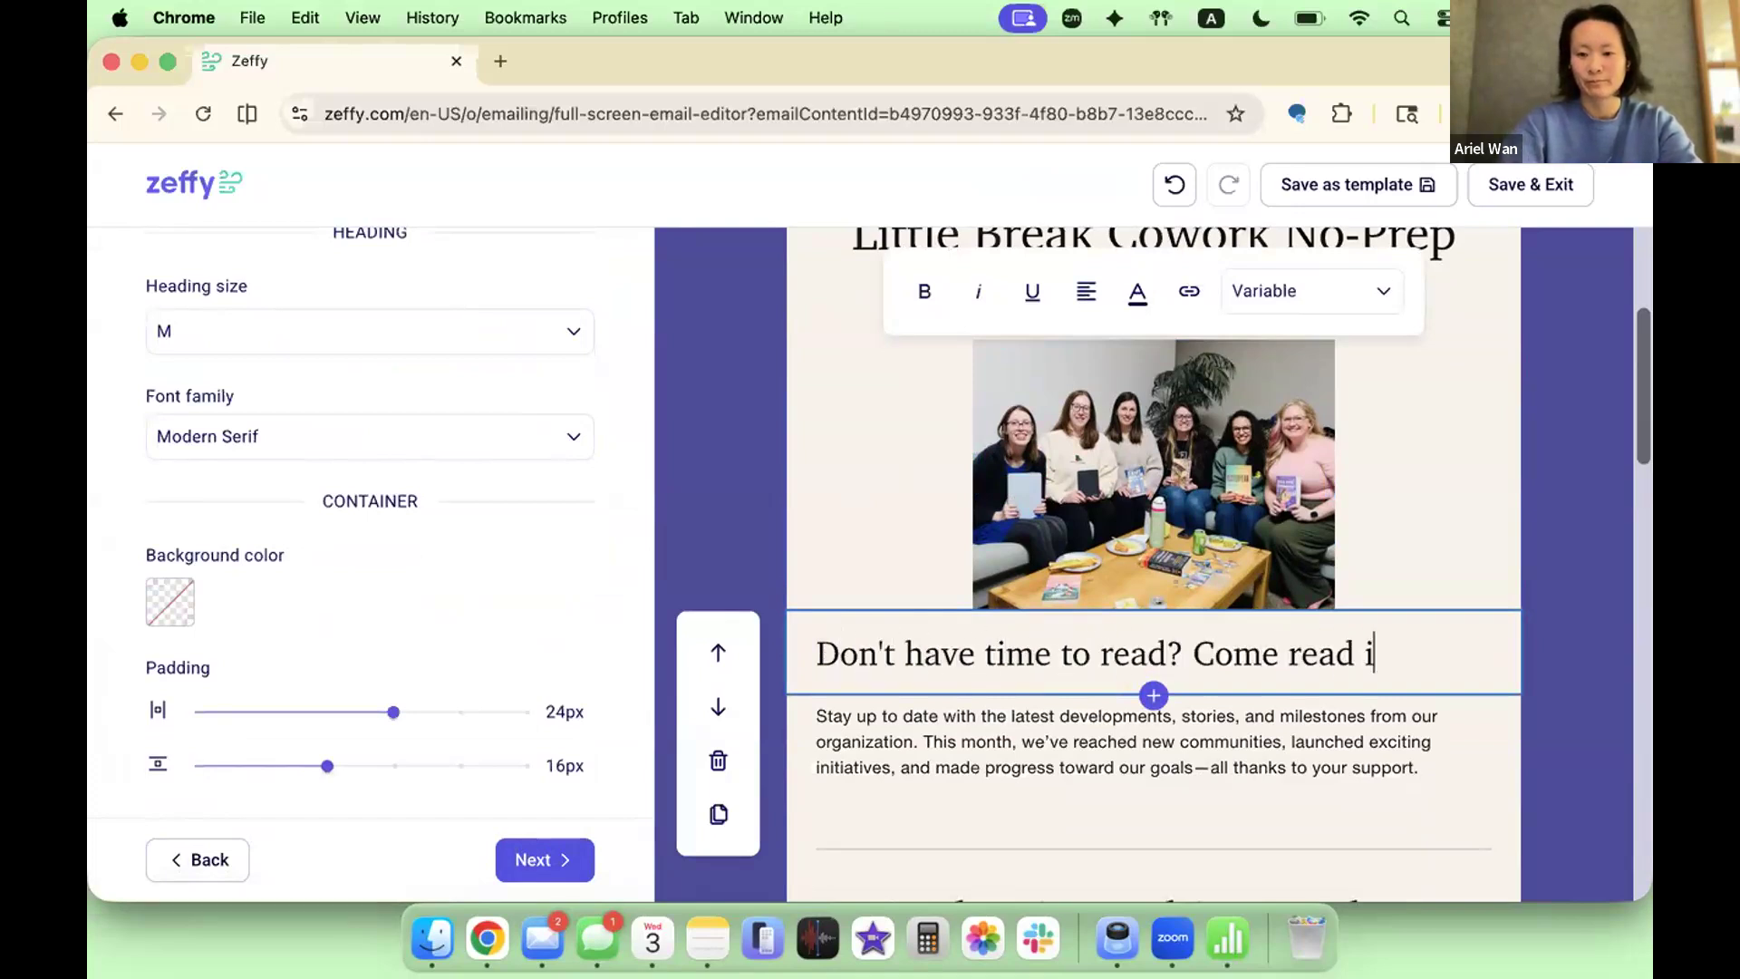
# Step: Replace the paragraph below the "Don't have time to read?" heading with the placeholder "text copy"
pyautogui.tripleClick(934, 742)
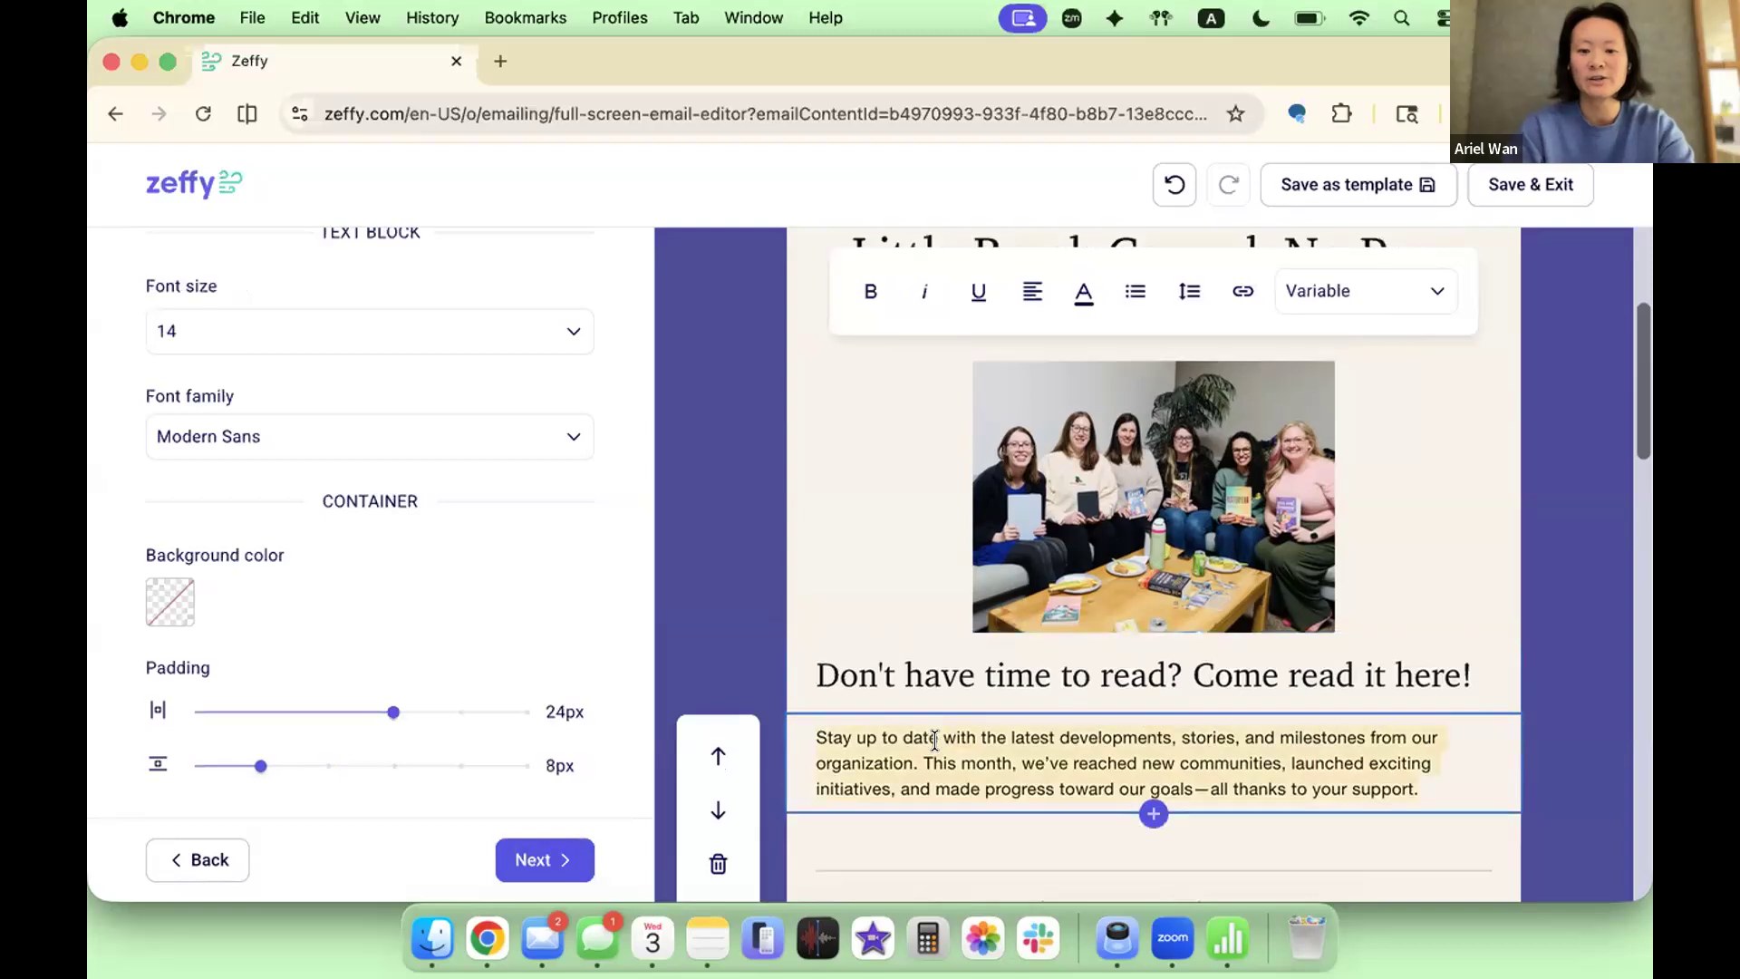
pyautogui.write('text copy')
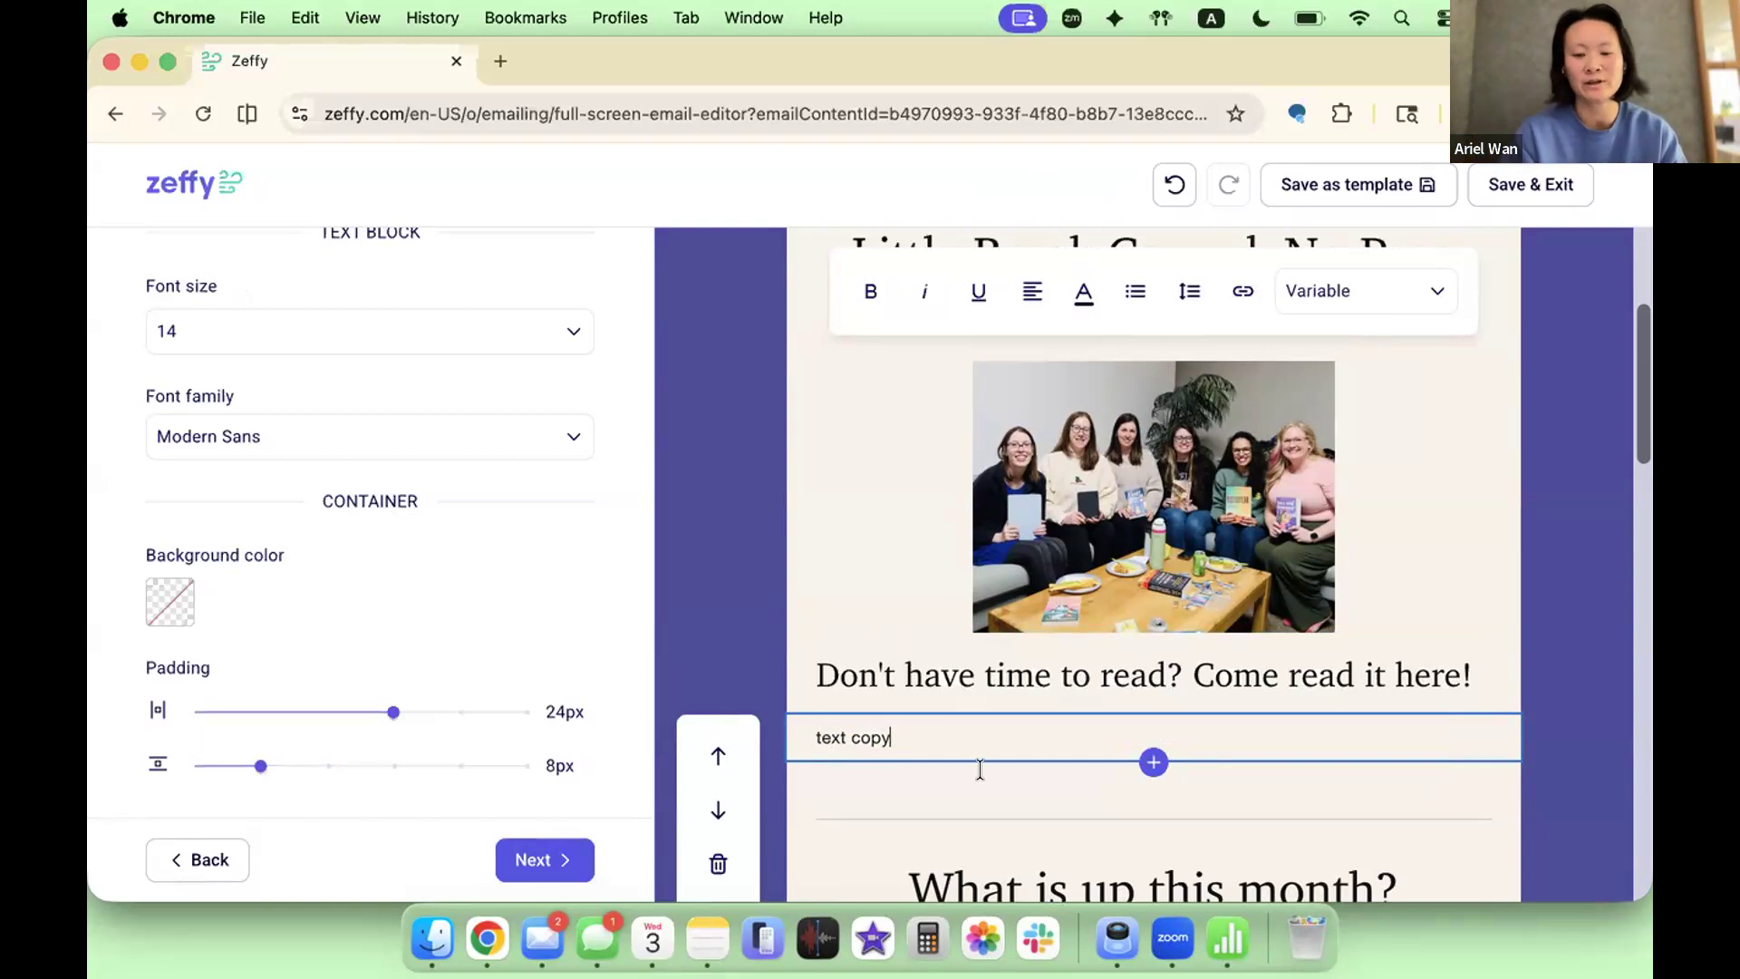
pyautogui.doubleClick(867, 738)
pyautogui.scroll(-1, 948, 730)
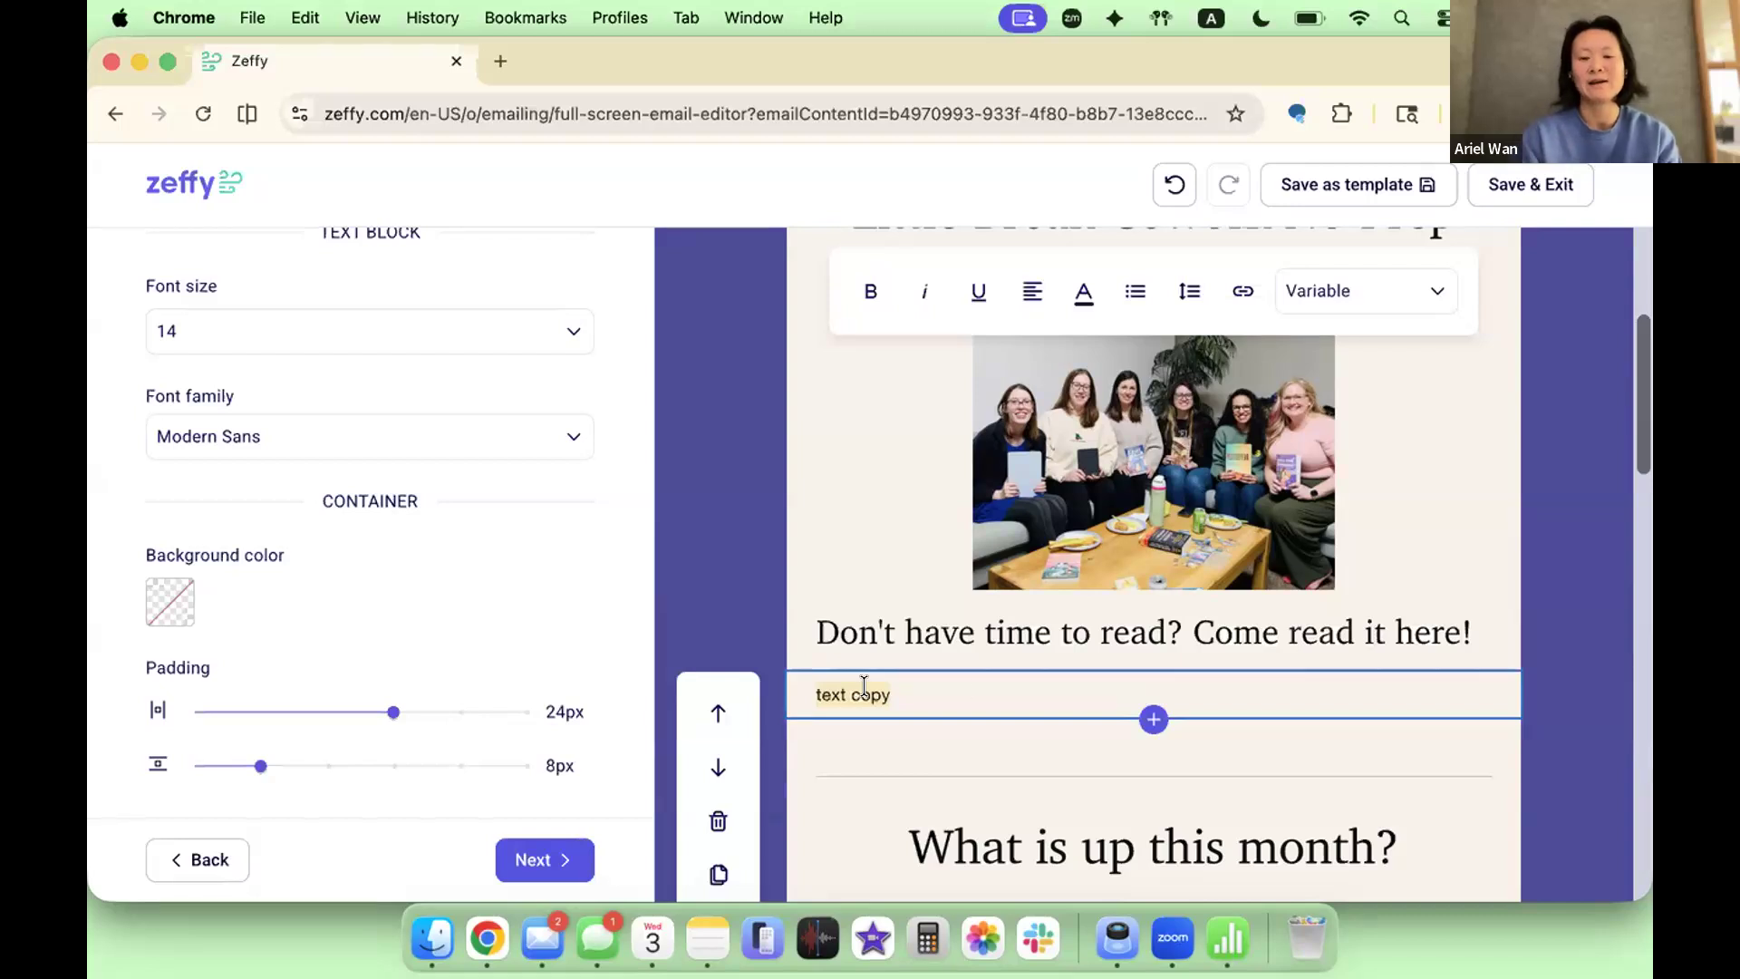
# Step: Insert a button block below the spacer under "text copy" and link it to the No-prep Book Club campaign
pyautogui.click(1153, 727)
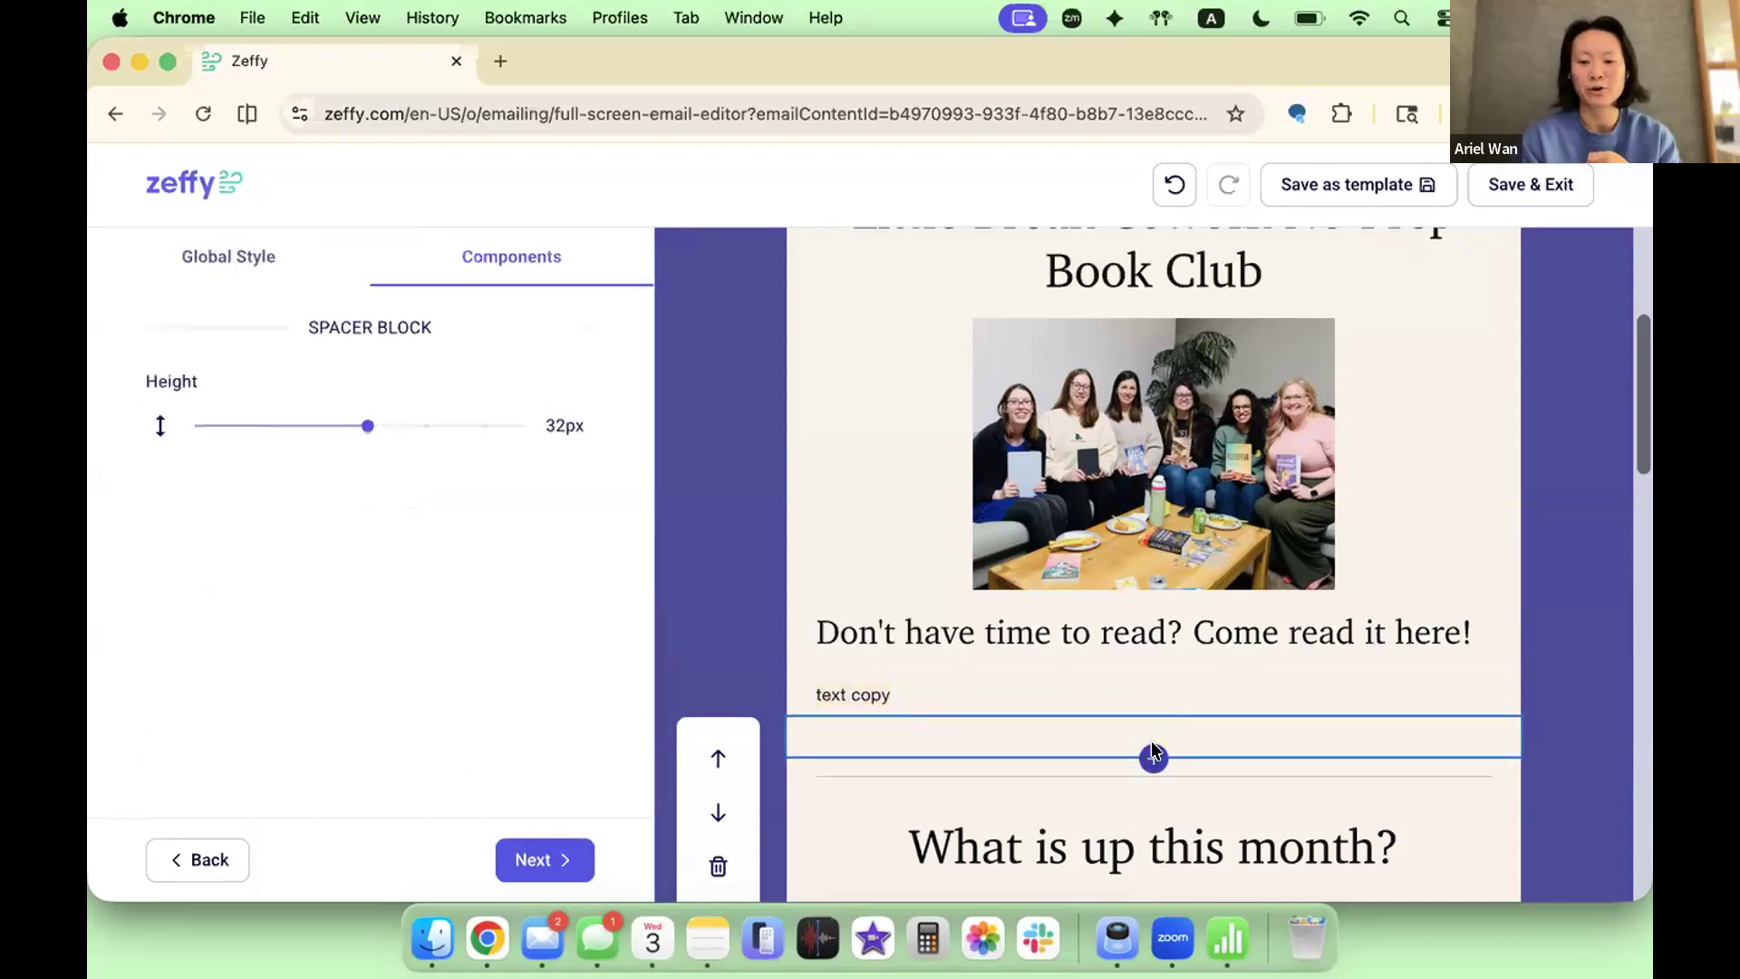
pyautogui.click(1152, 754)
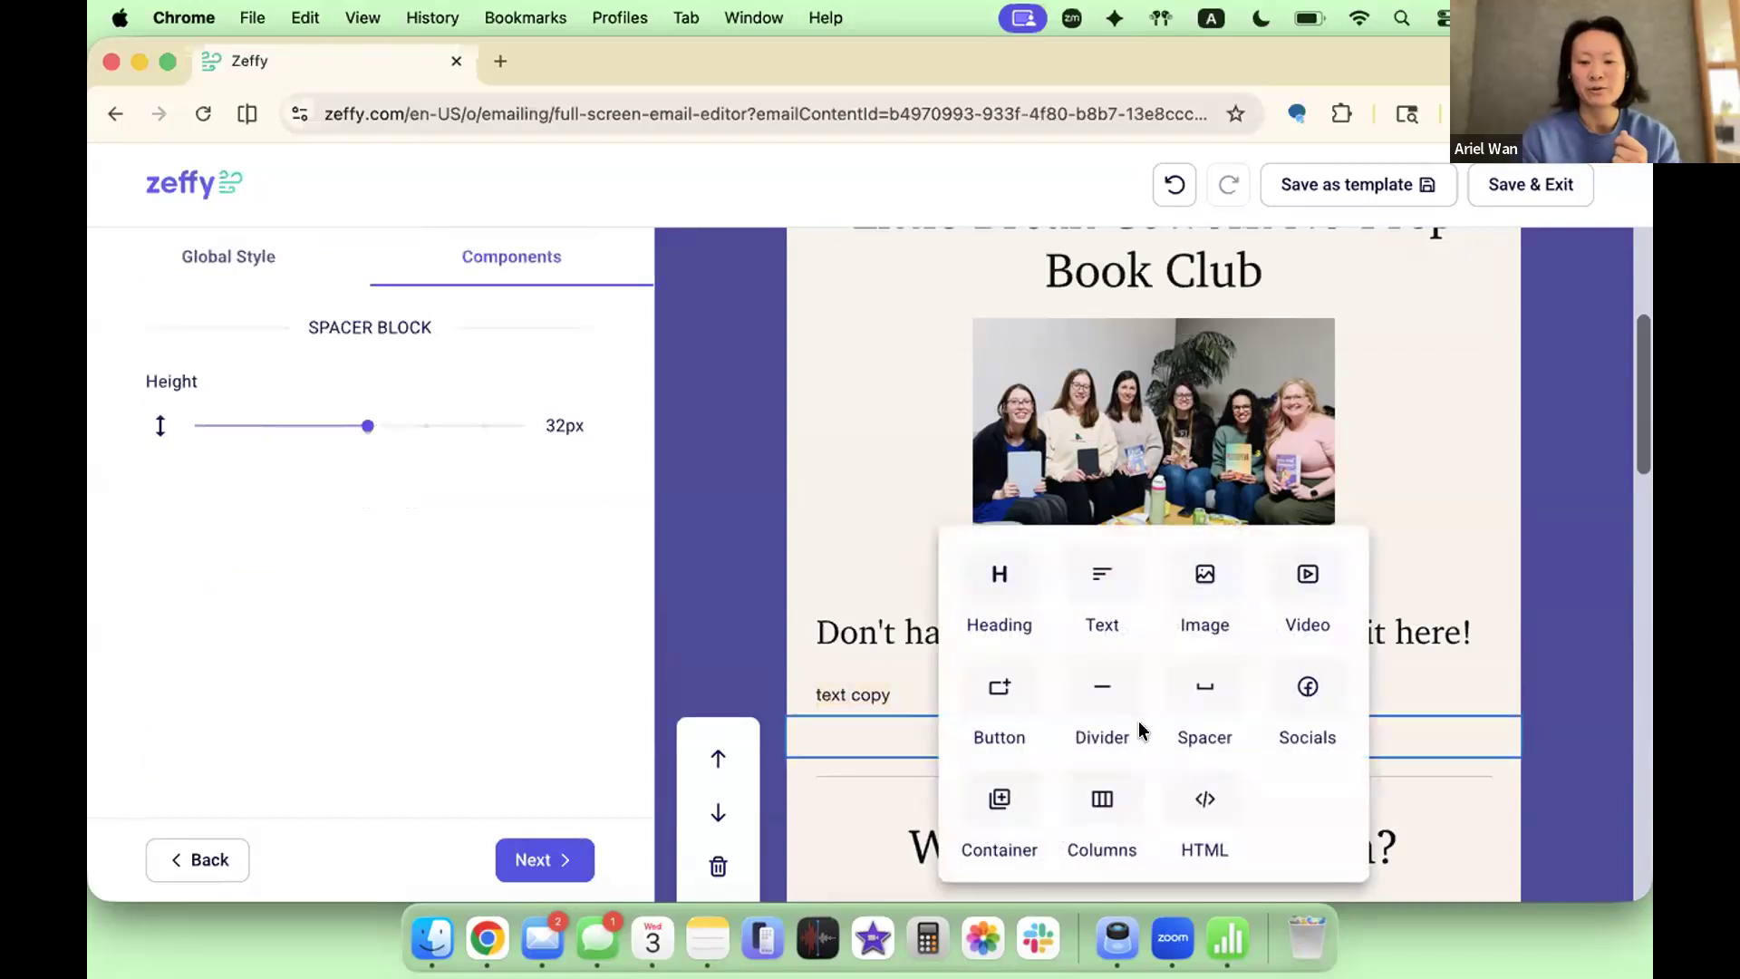
pyautogui.click(989, 708)
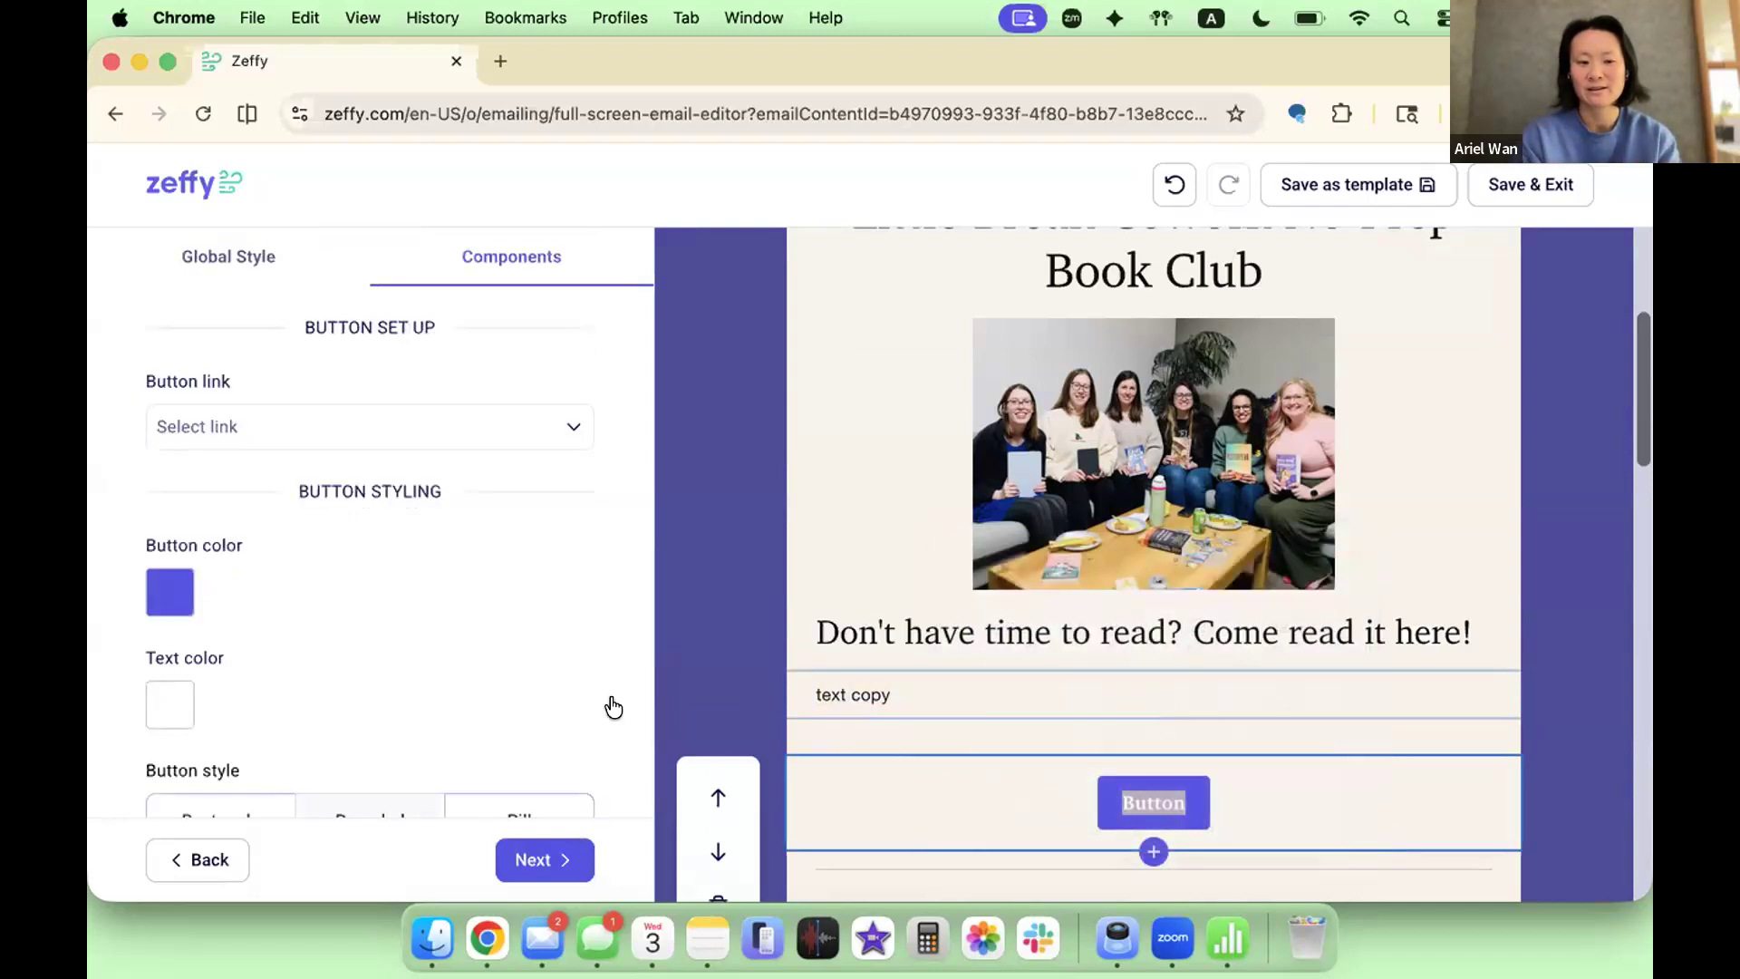
pyautogui.click(218, 426)
pyautogui.click(214, 482)
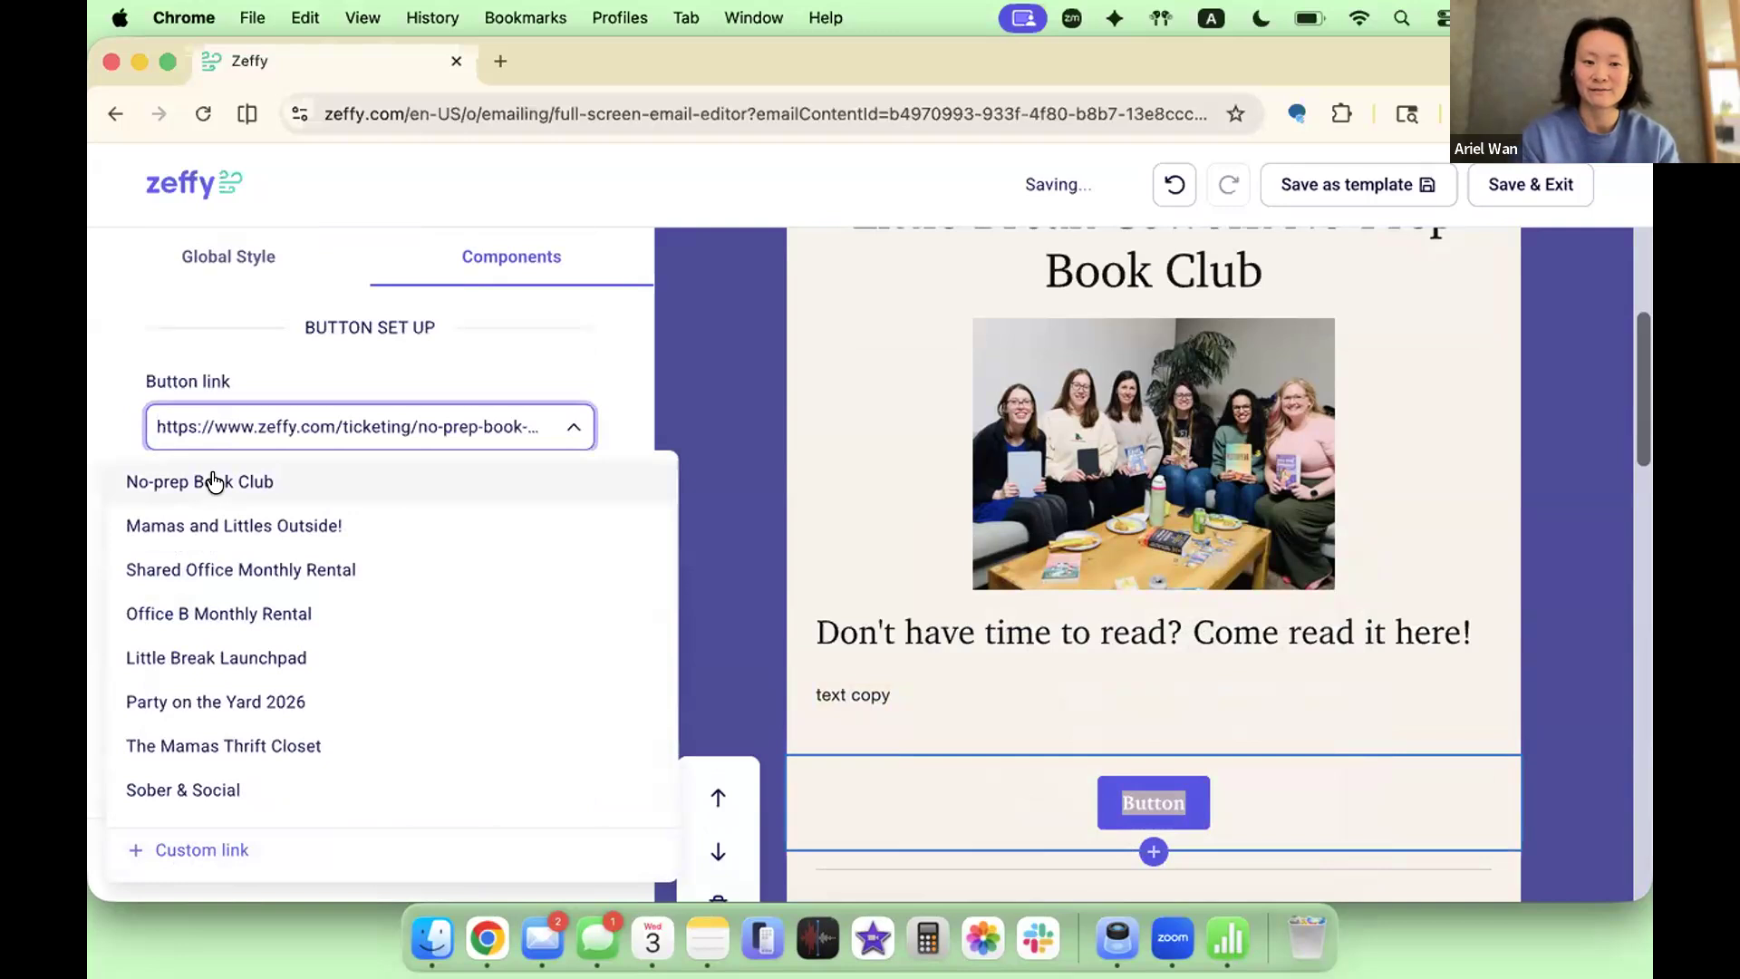
pyautogui.click(350, 375)
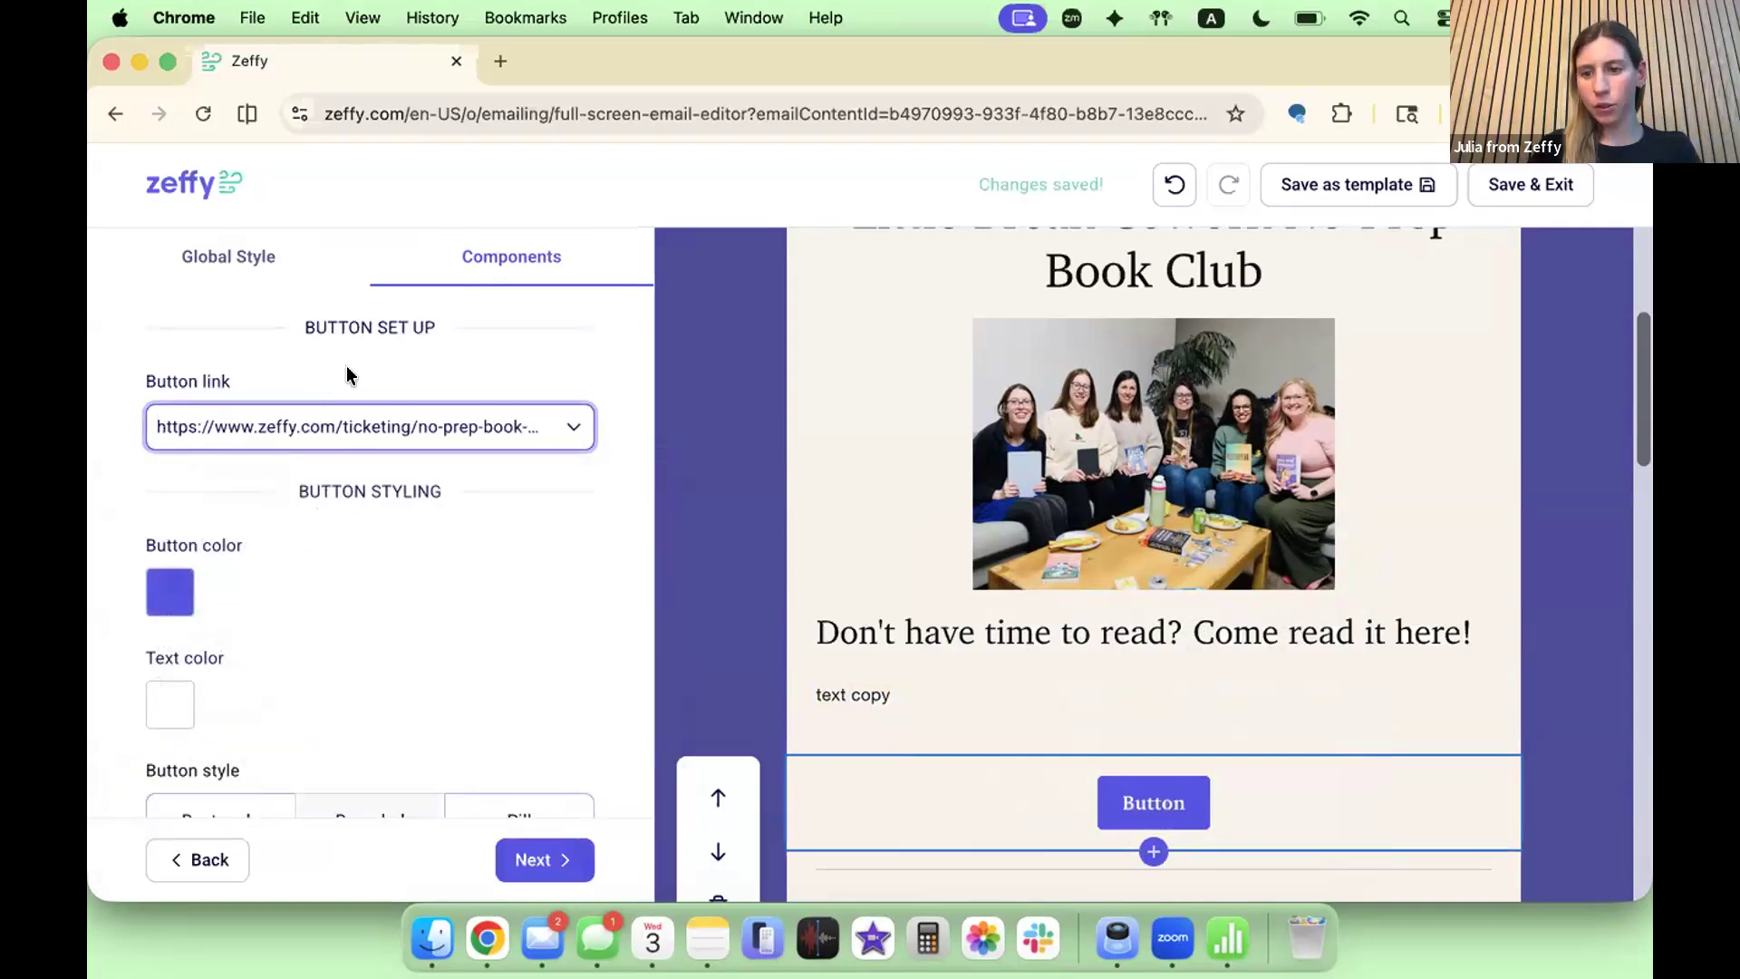
# Step: Change the new button's label to "Register"
pyautogui.doubleClick(1147, 801)
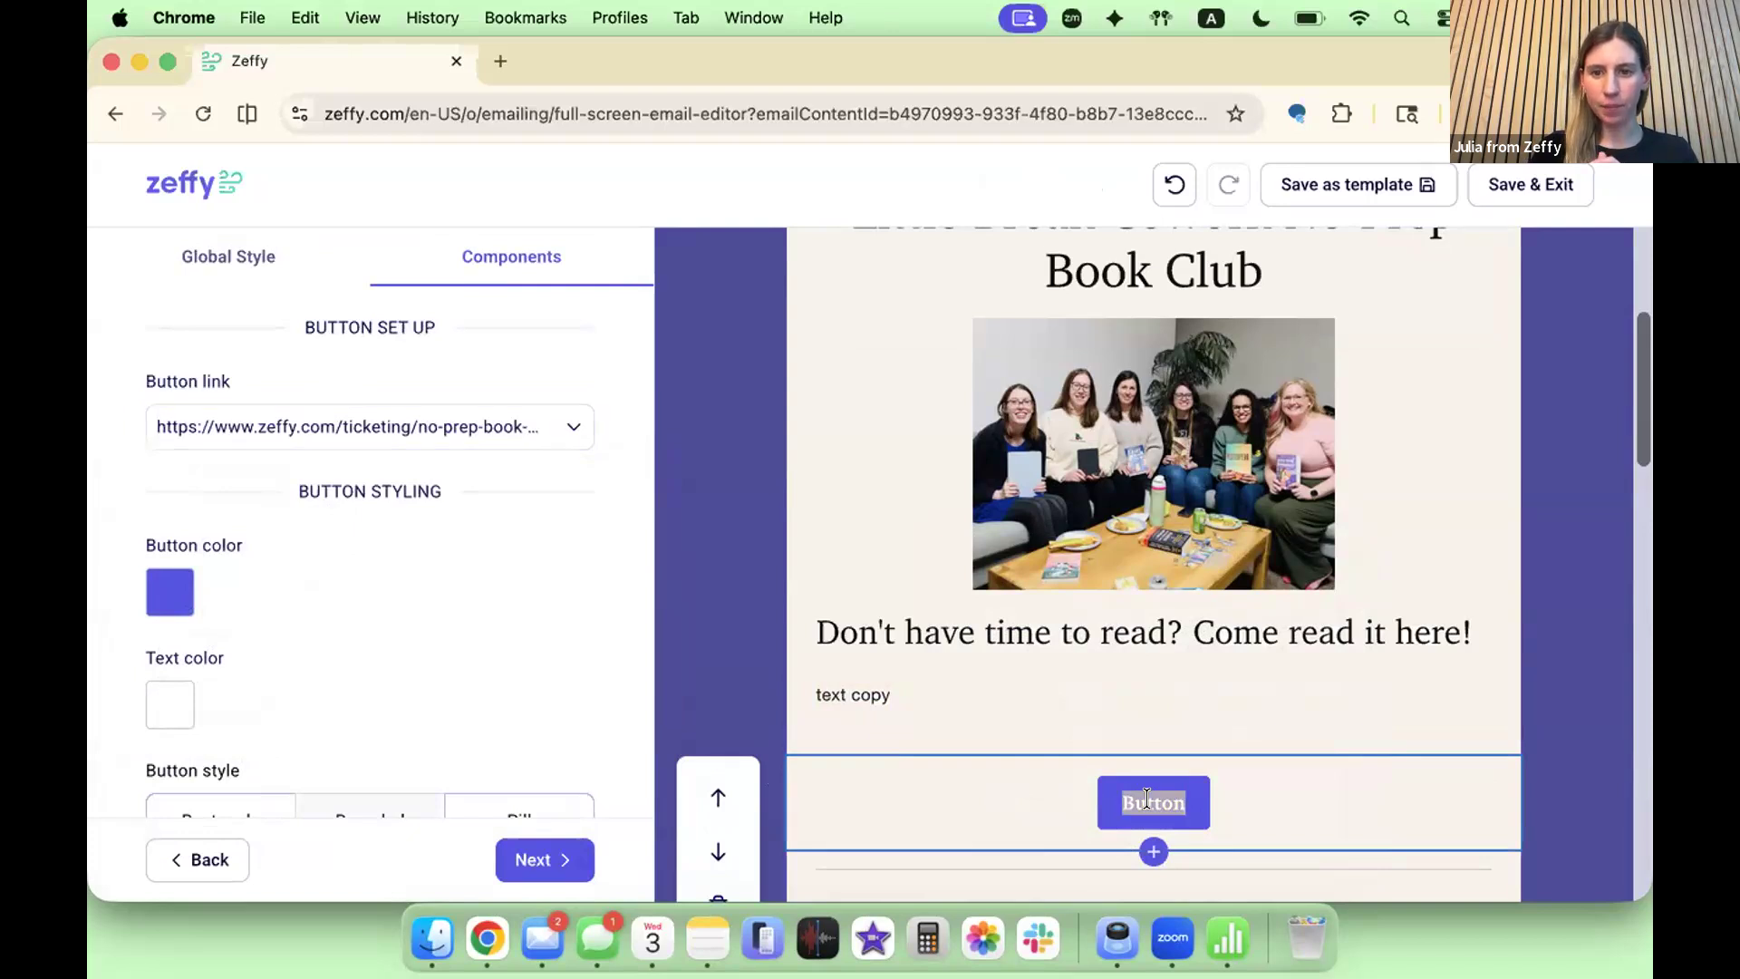
pyautogui.write('Register')
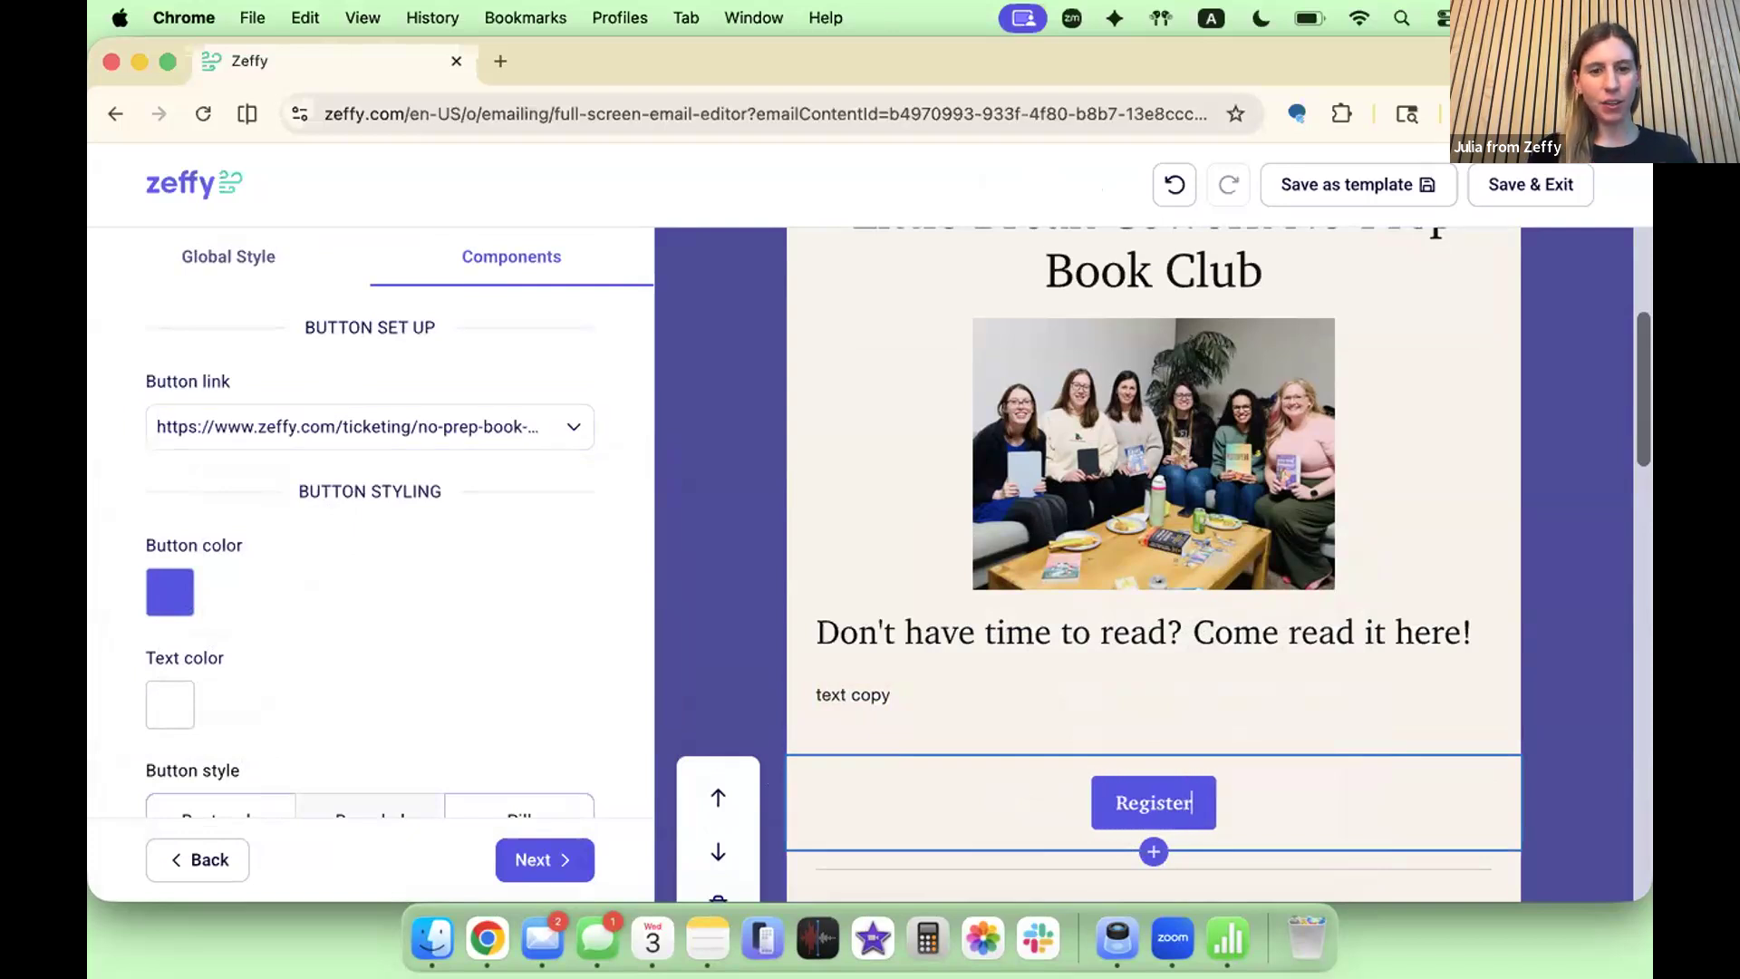
pyautogui.click(1060, 660)
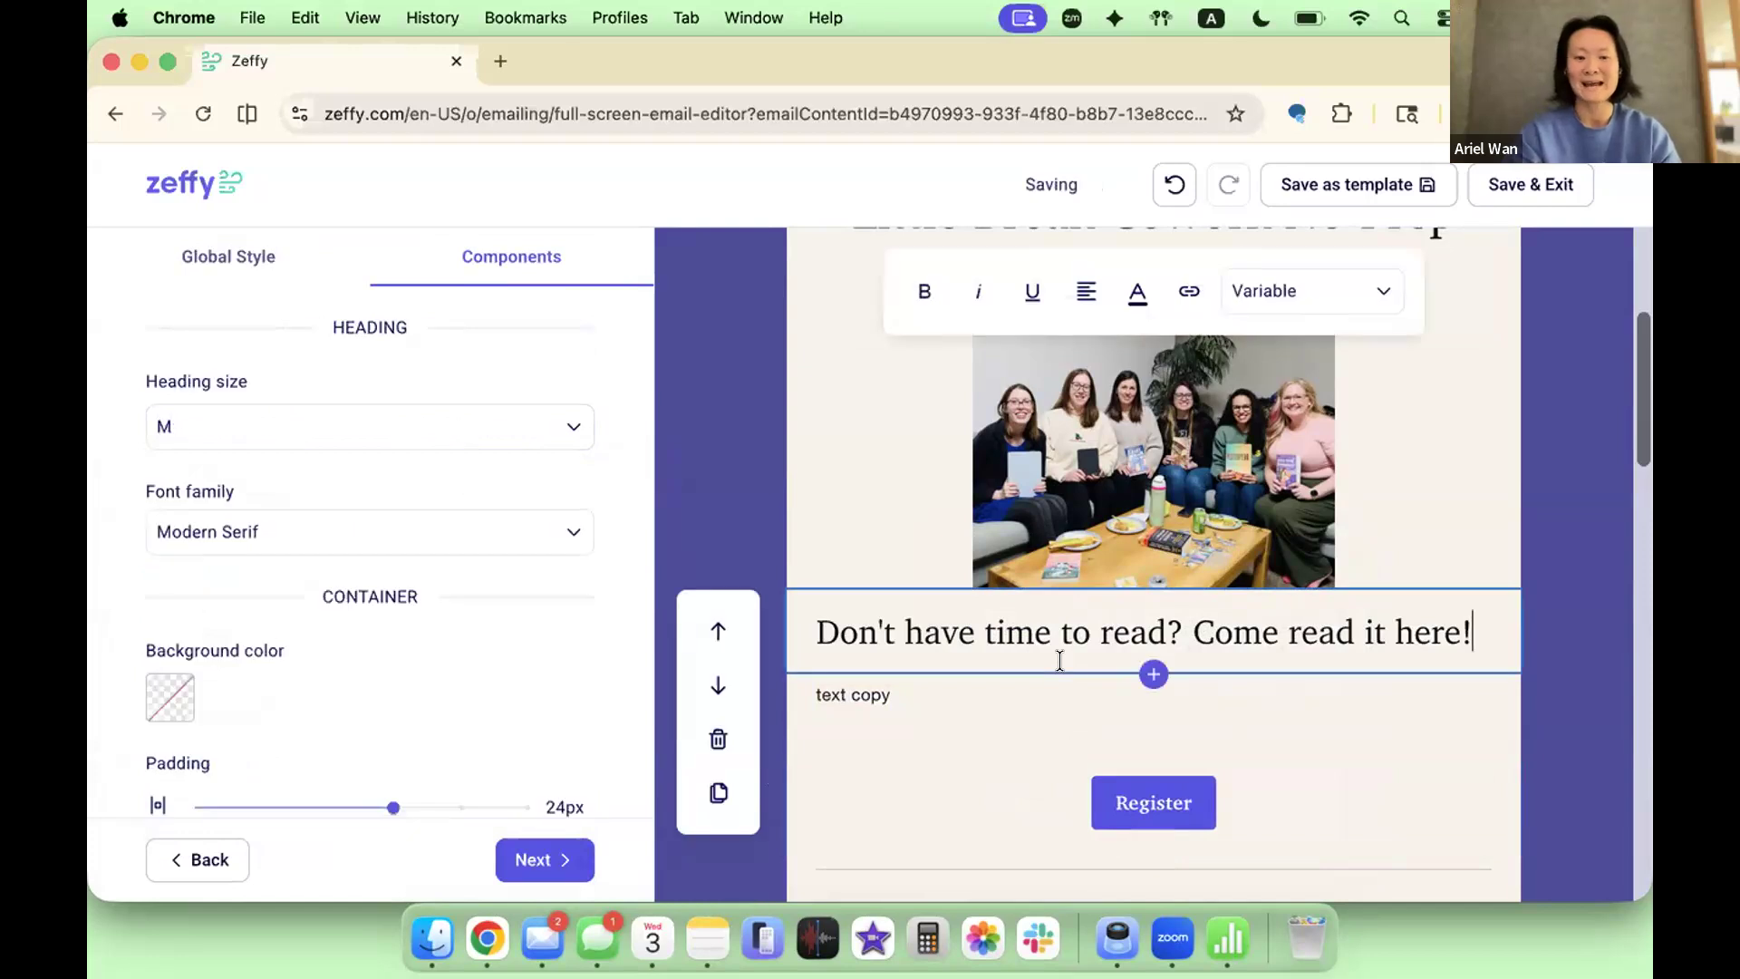
pyautogui.click(928, 701)
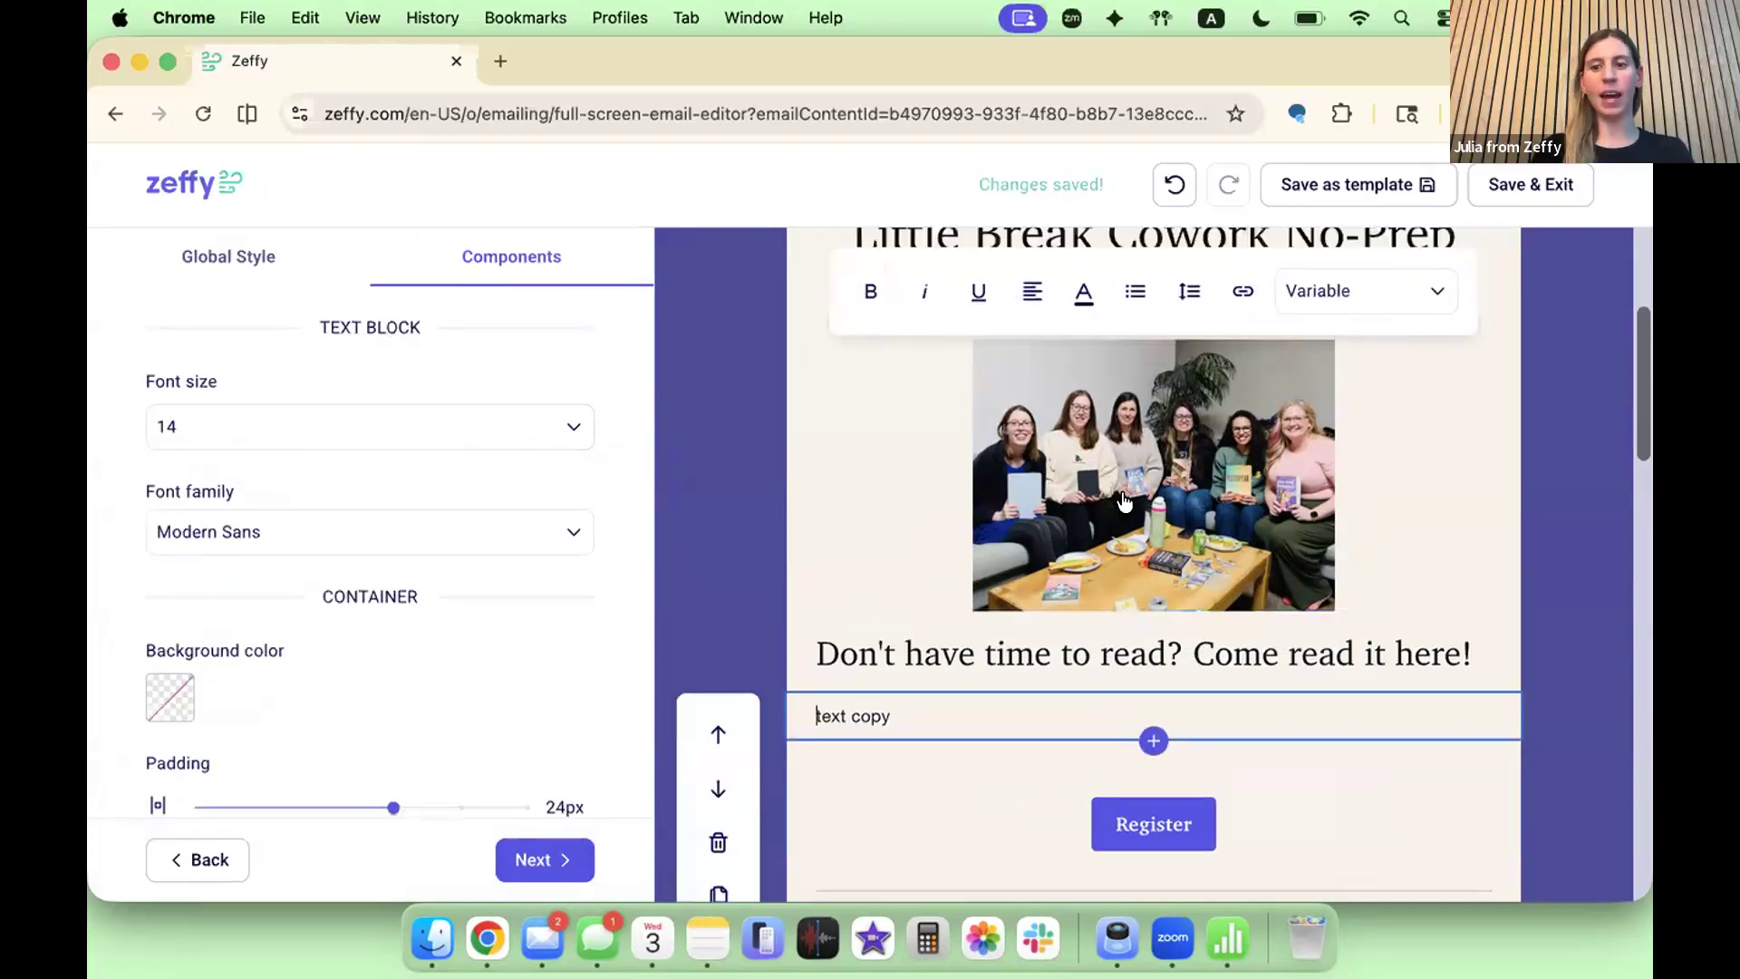
pyautogui.click(1125, 501)
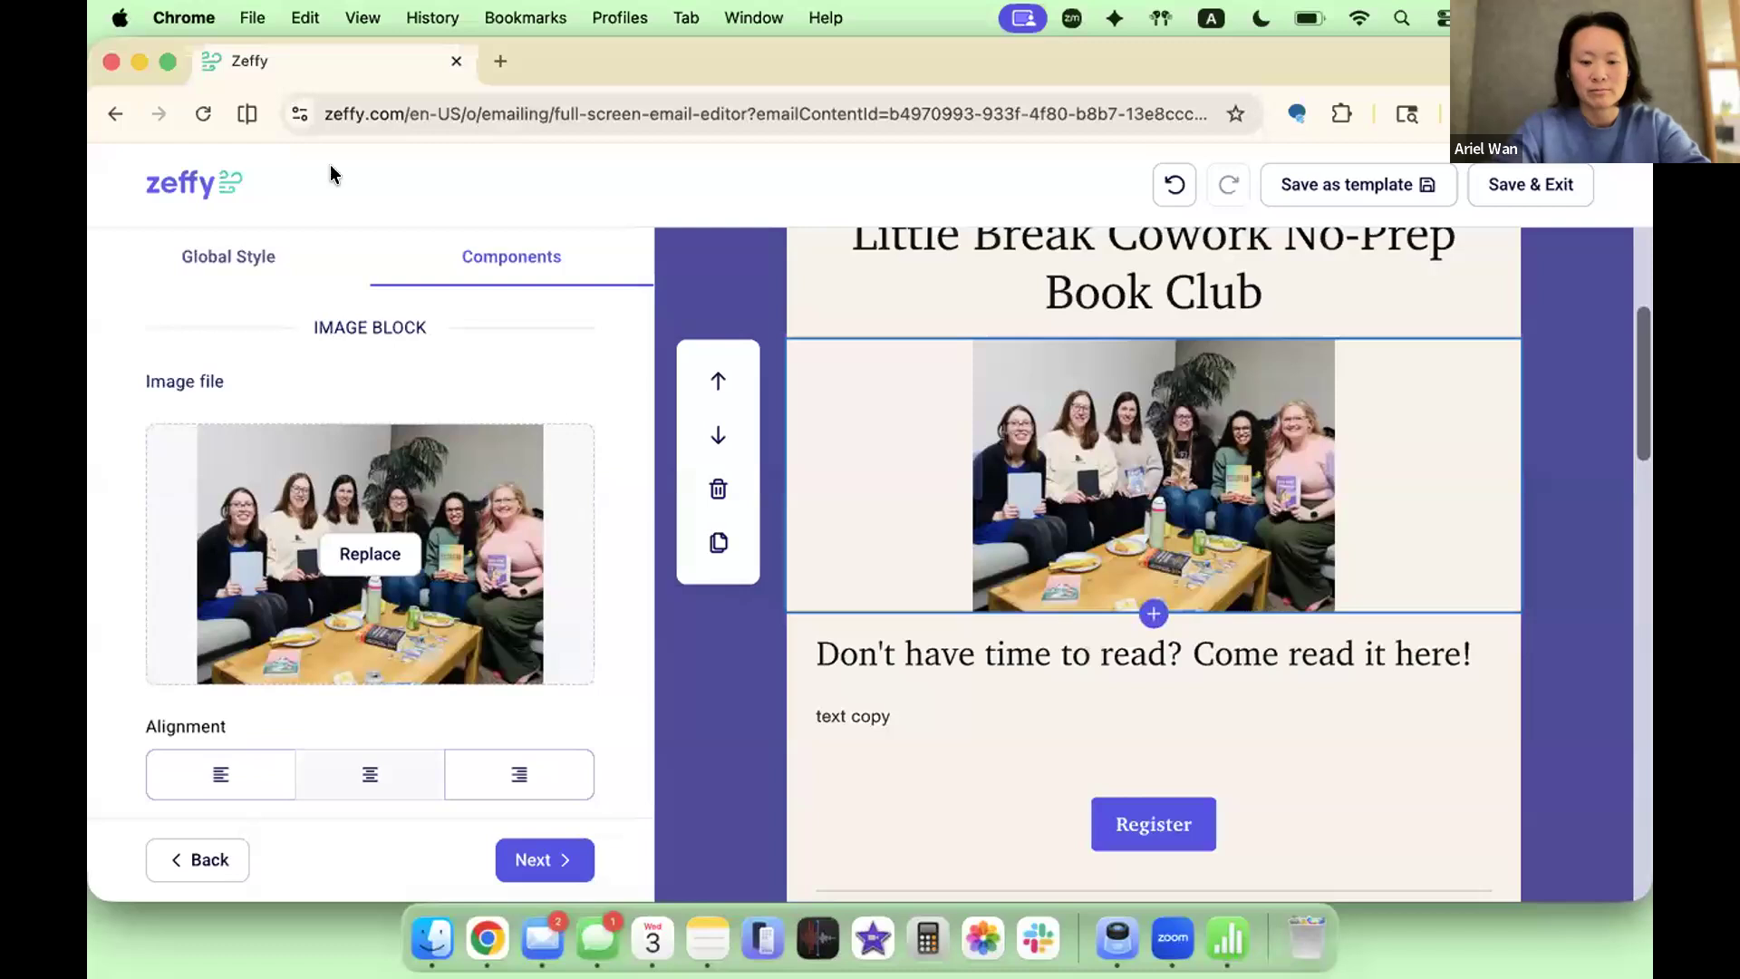
# Step: Sign in to Zeffy with the Google account in a new browser tab and view the No-prep Book Club campaign's public page
pyautogui.press('super+t')
pyautogui.write('zef')
pyautogui.press('Return')
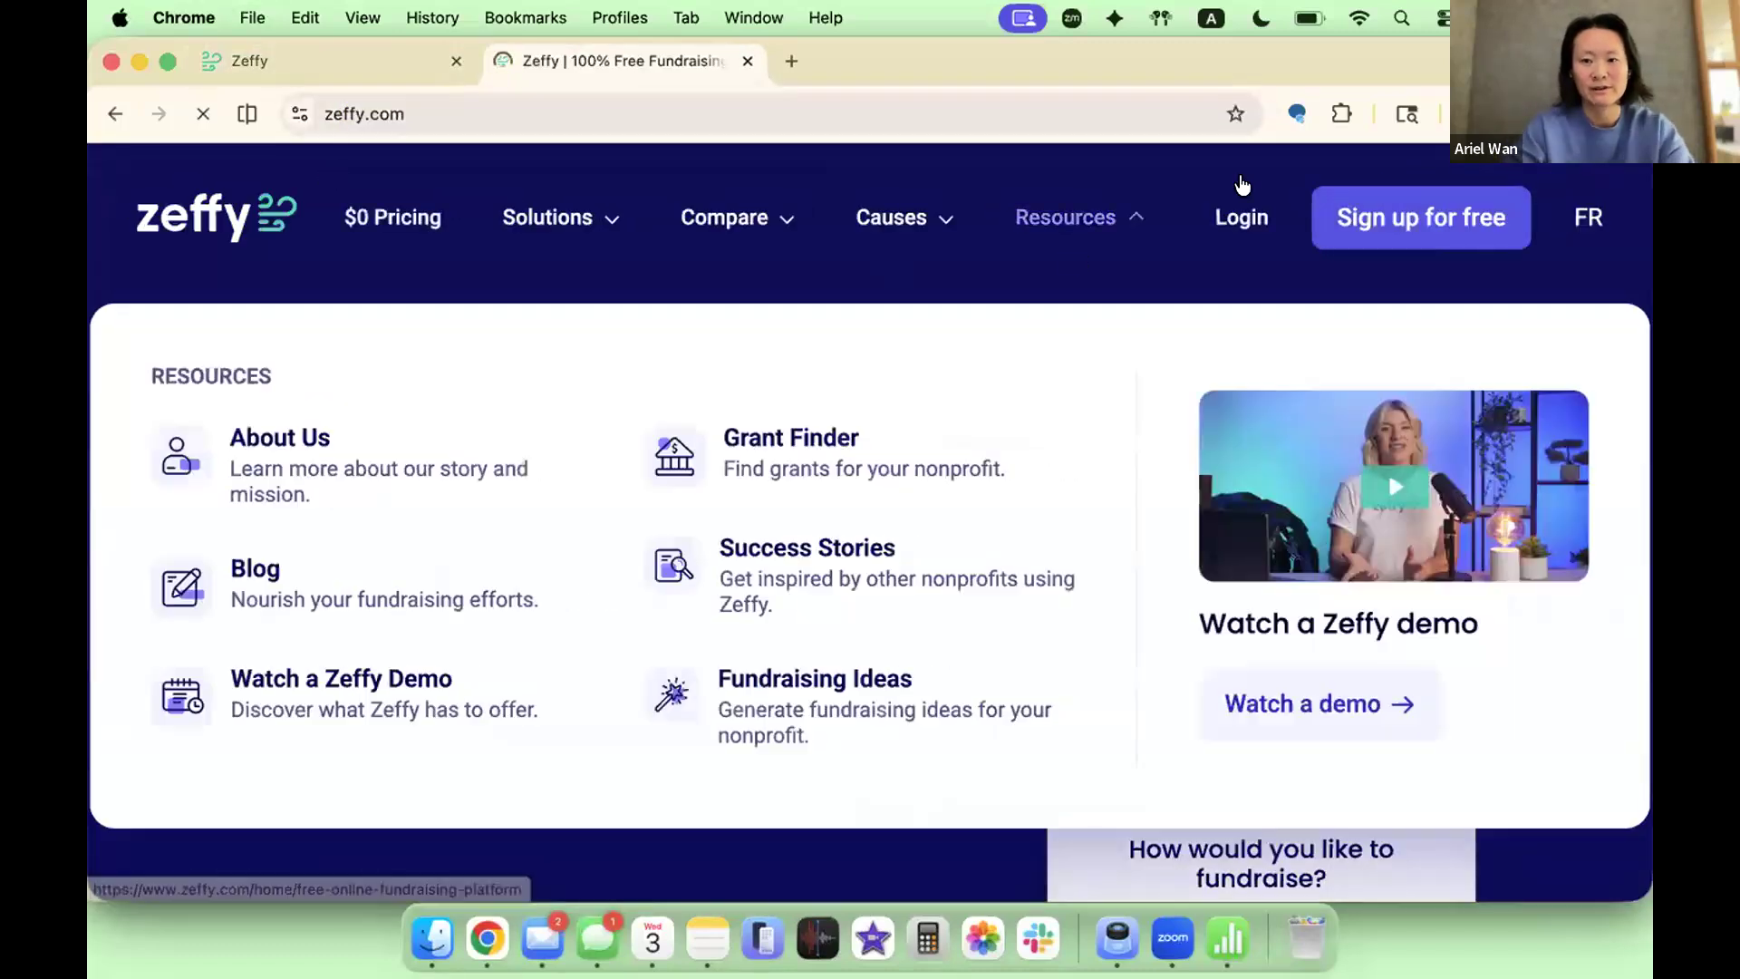
pyautogui.click(1234, 215)
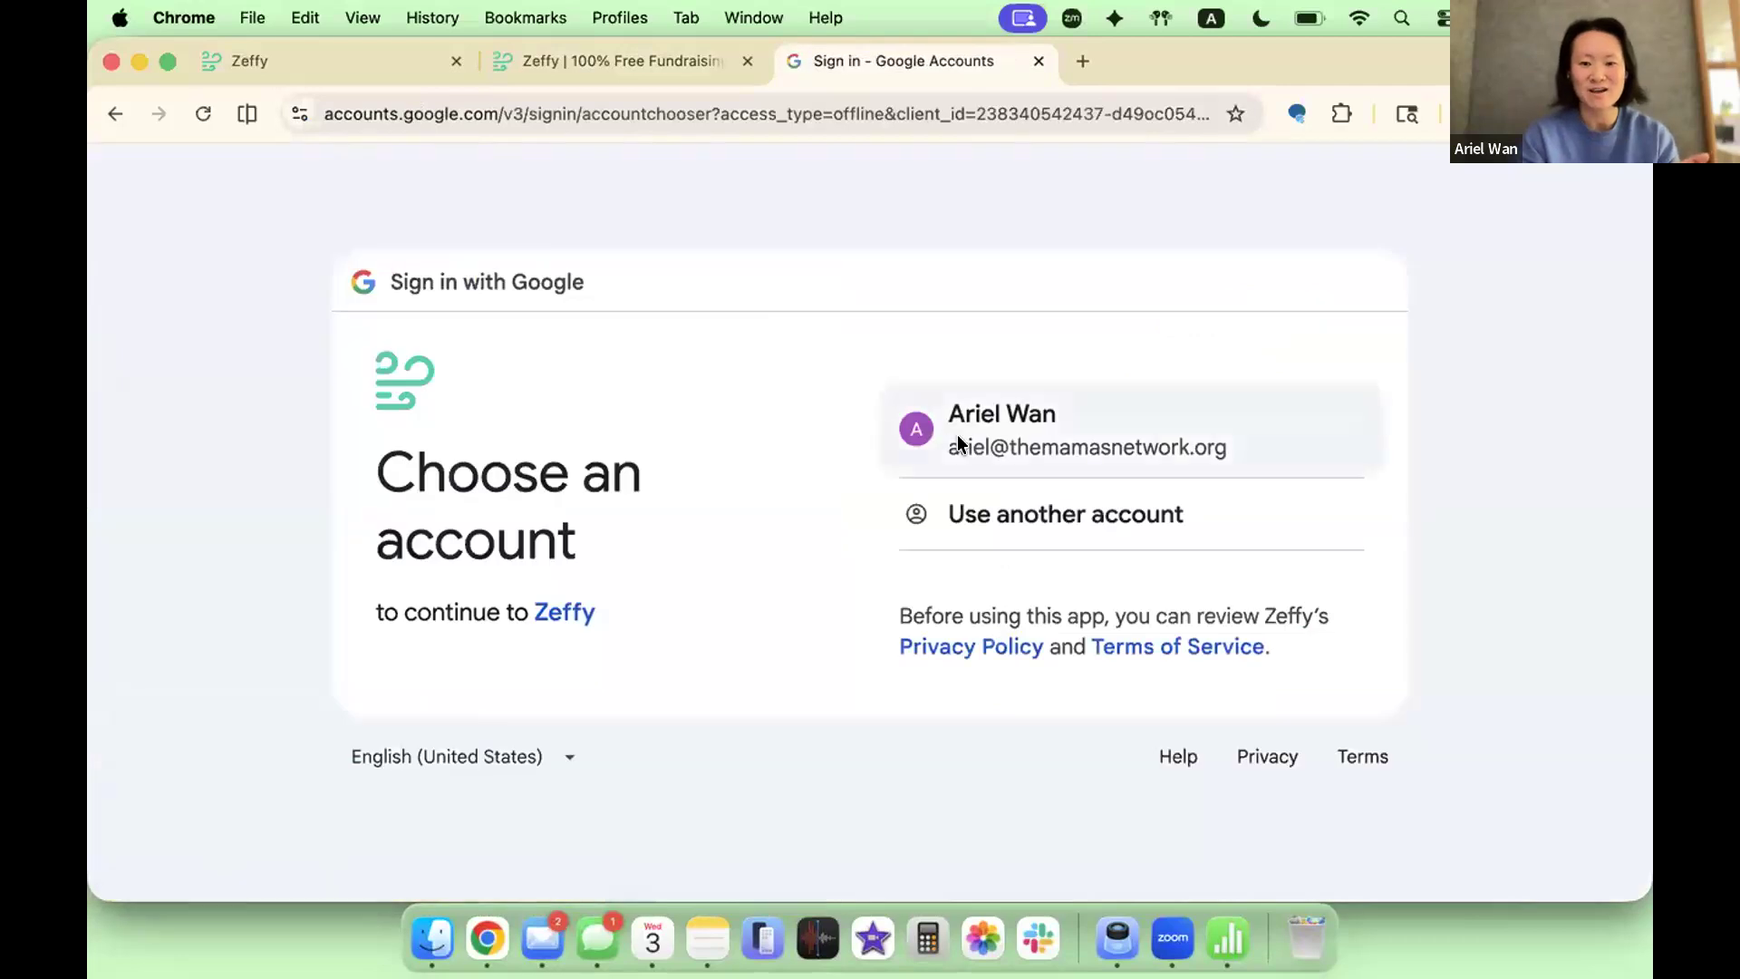
pyautogui.click(915, 440)
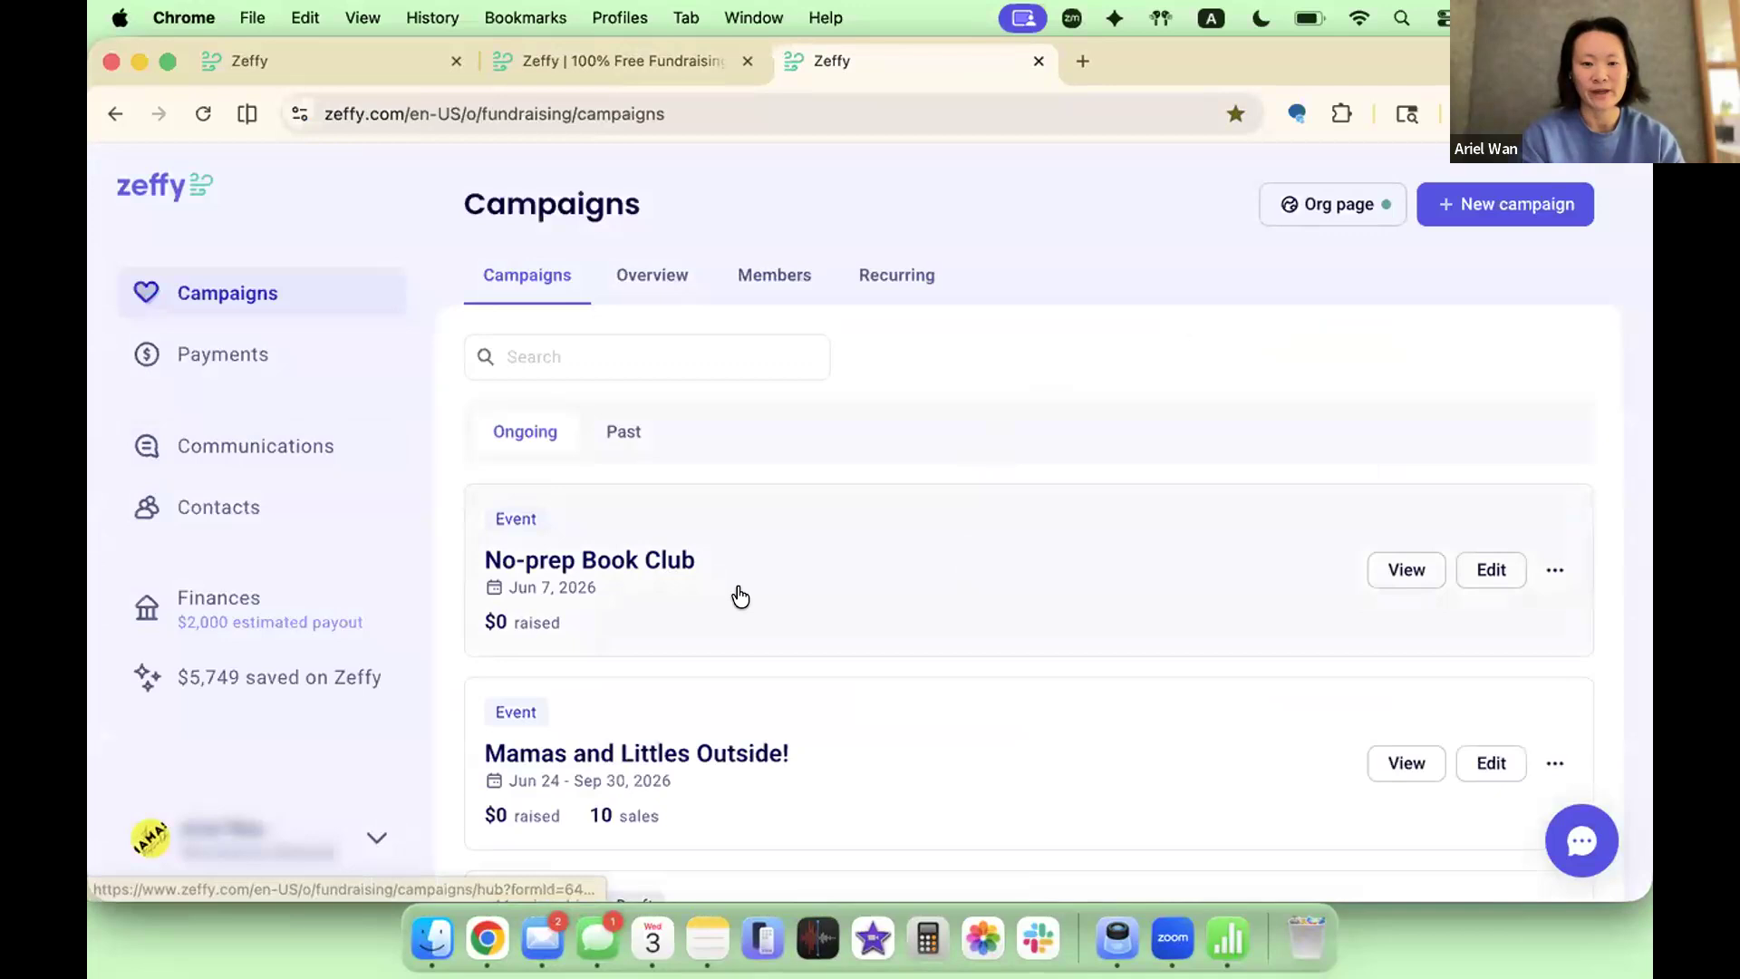
pyautogui.click(924, 595)
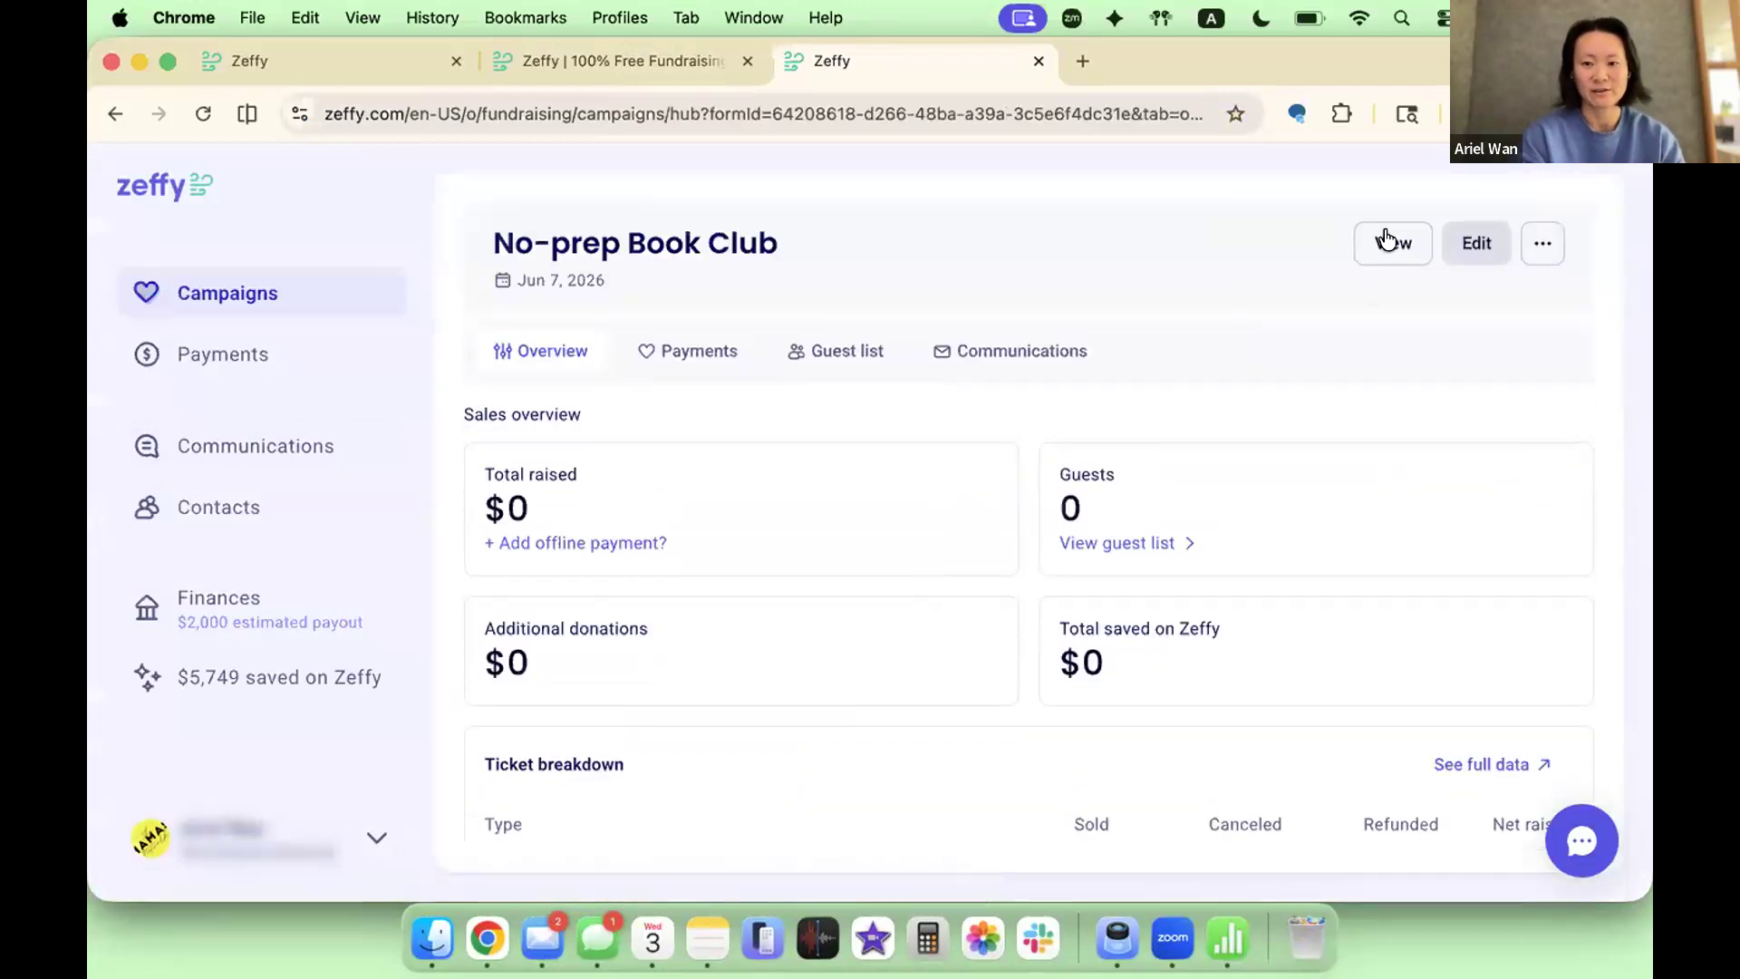
pyautogui.click(1392, 240)
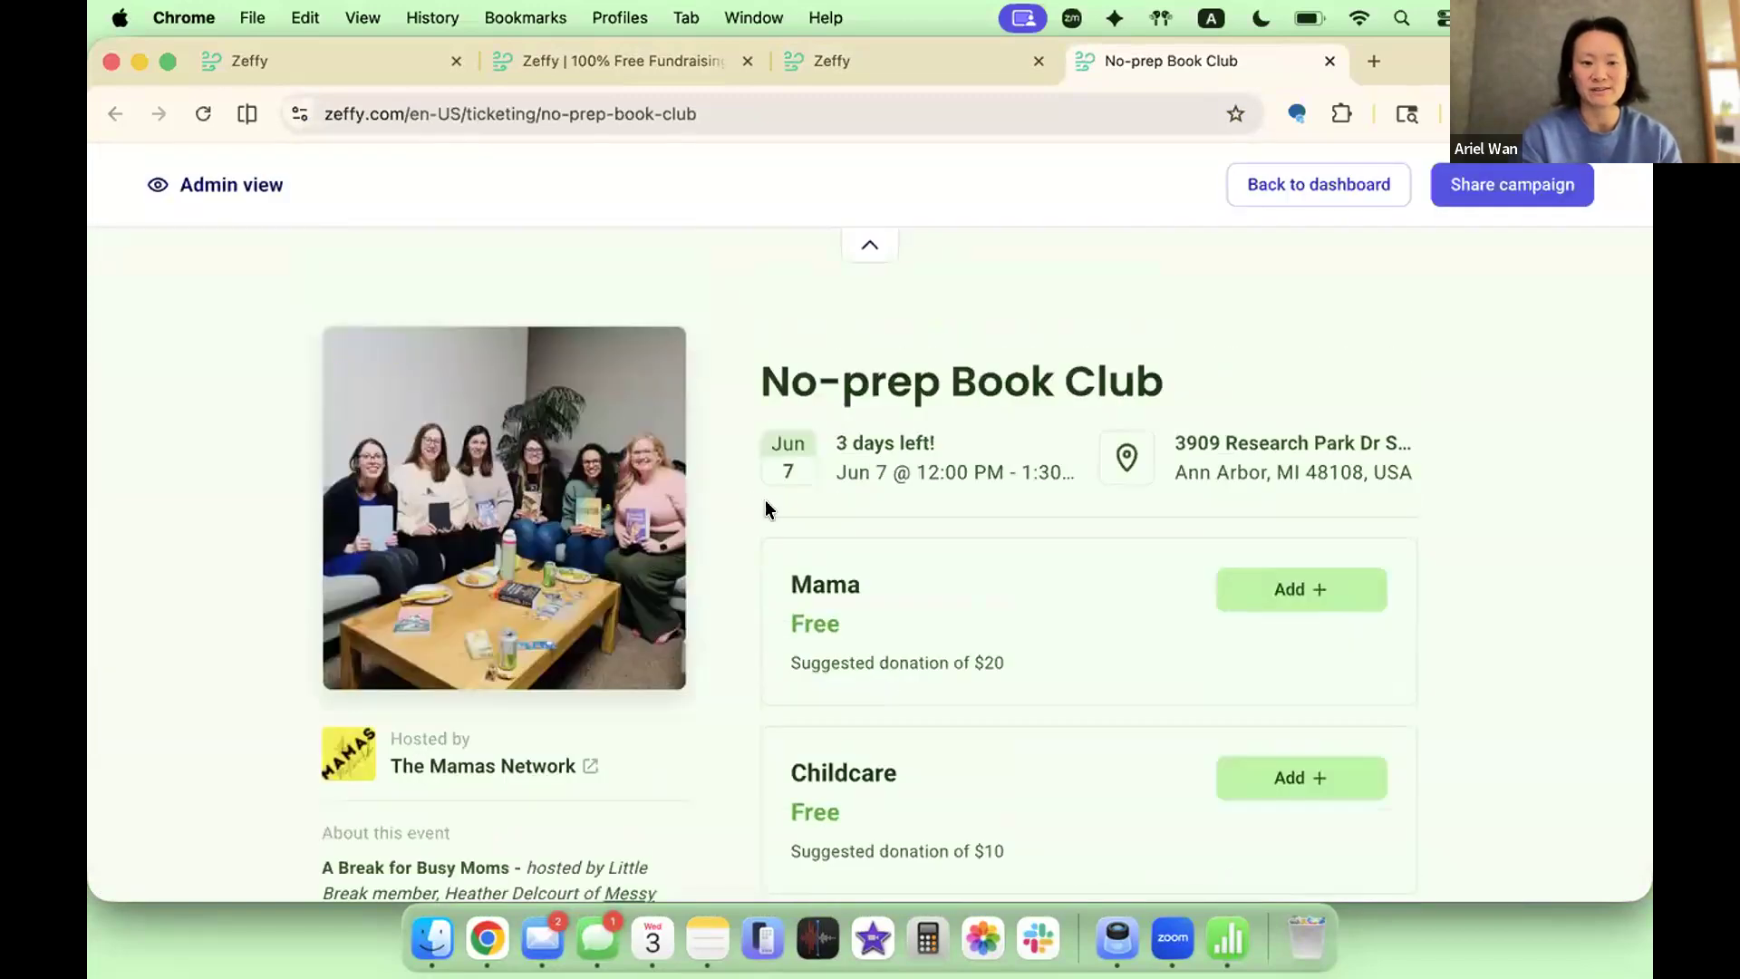
# Step: Look through the ticket options and donation section on the No-prep Book Club public page
pyautogui.scroll(-1, 859, 568)
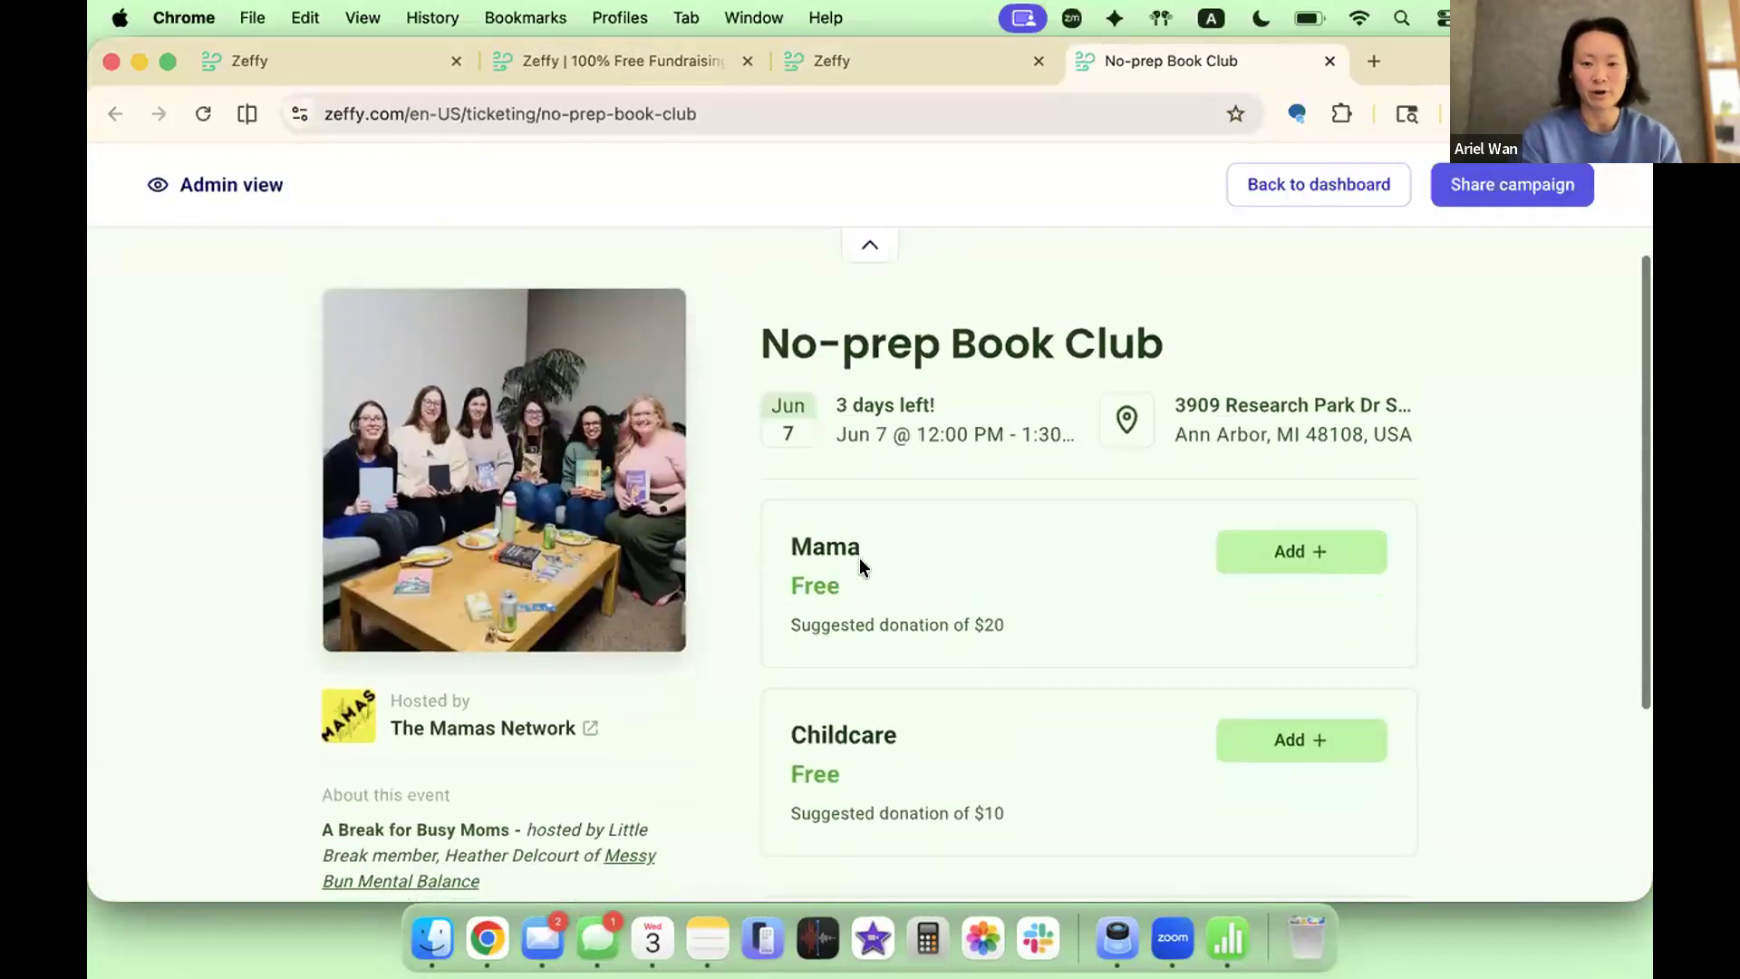
pyautogui.scroll(1, 859, 557)
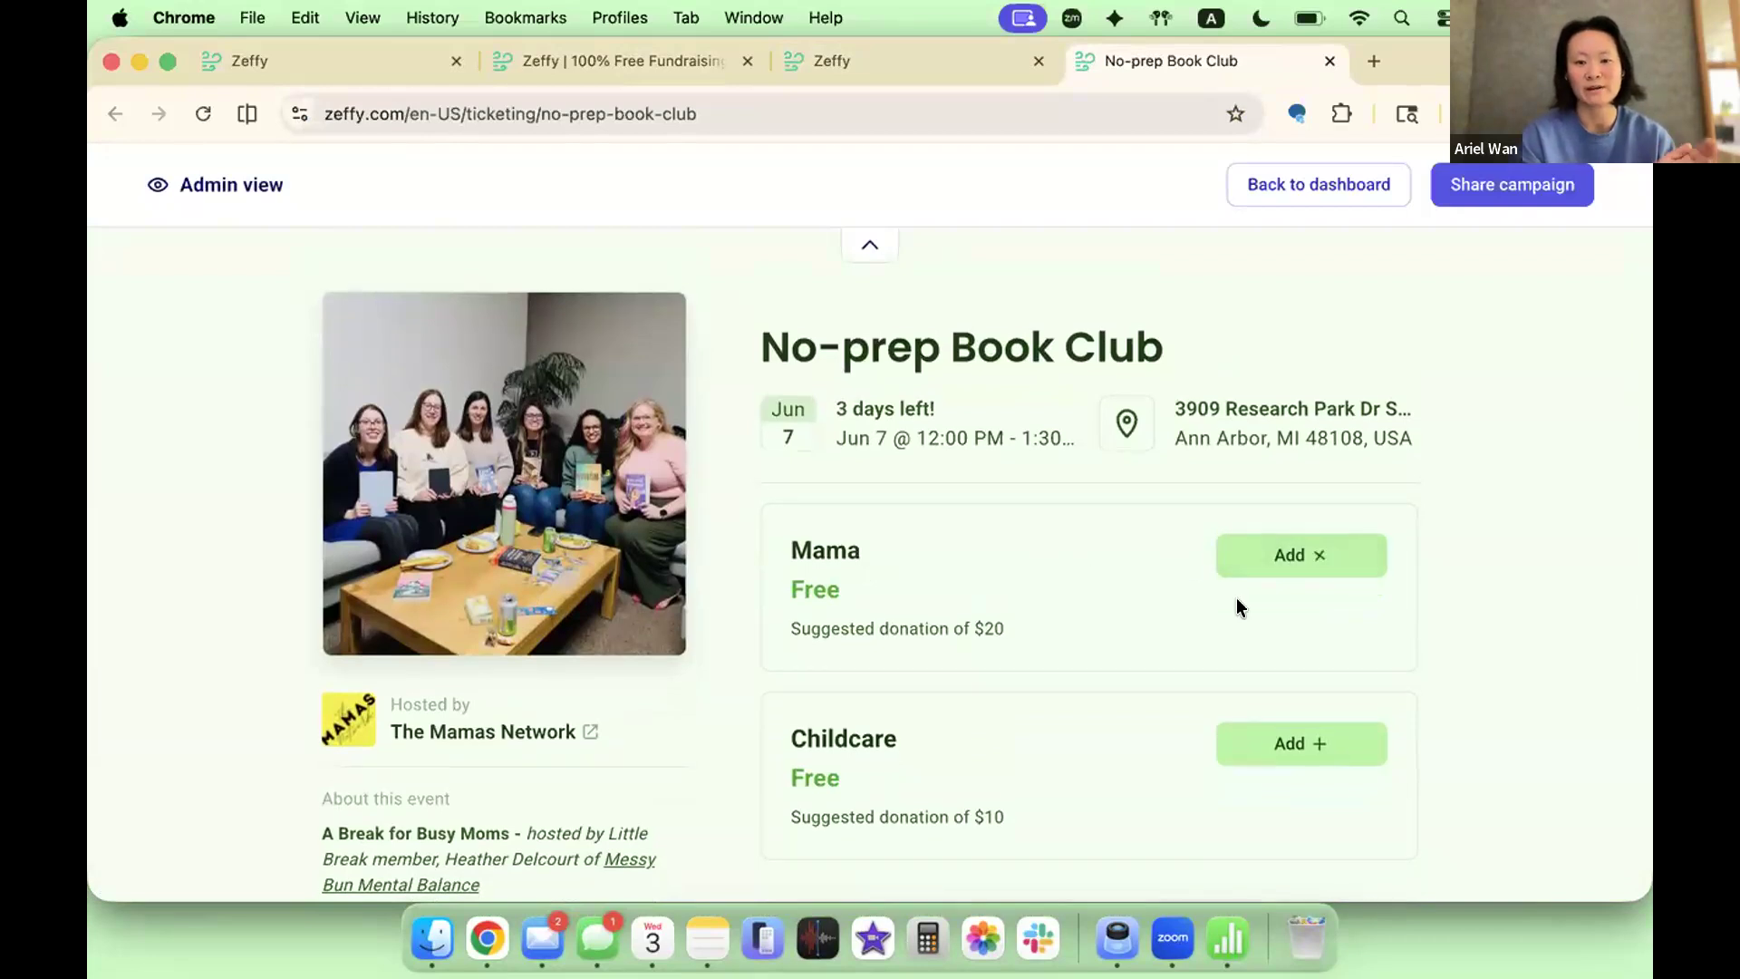
pyautogui.scroll(-3, 1236, 596)
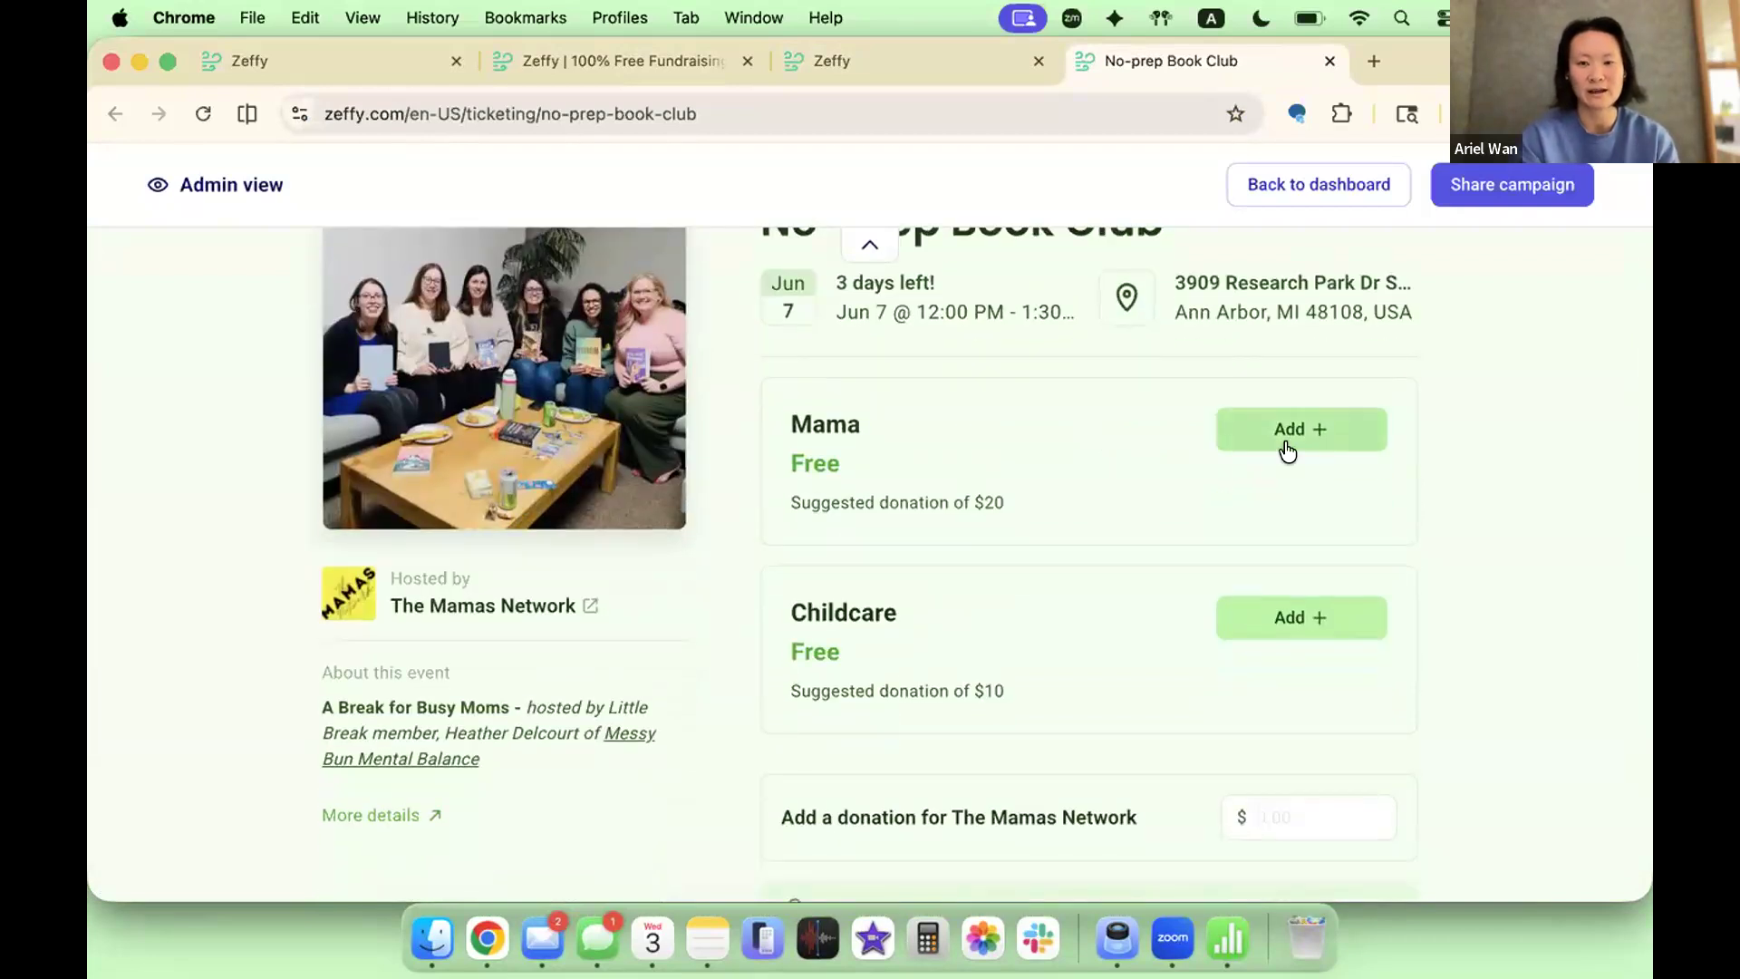
# Step: Return to the newsletter email editor and close the unneeded browser tab showing Zeffy's fundraising website
pyautogui.click(903, 56)
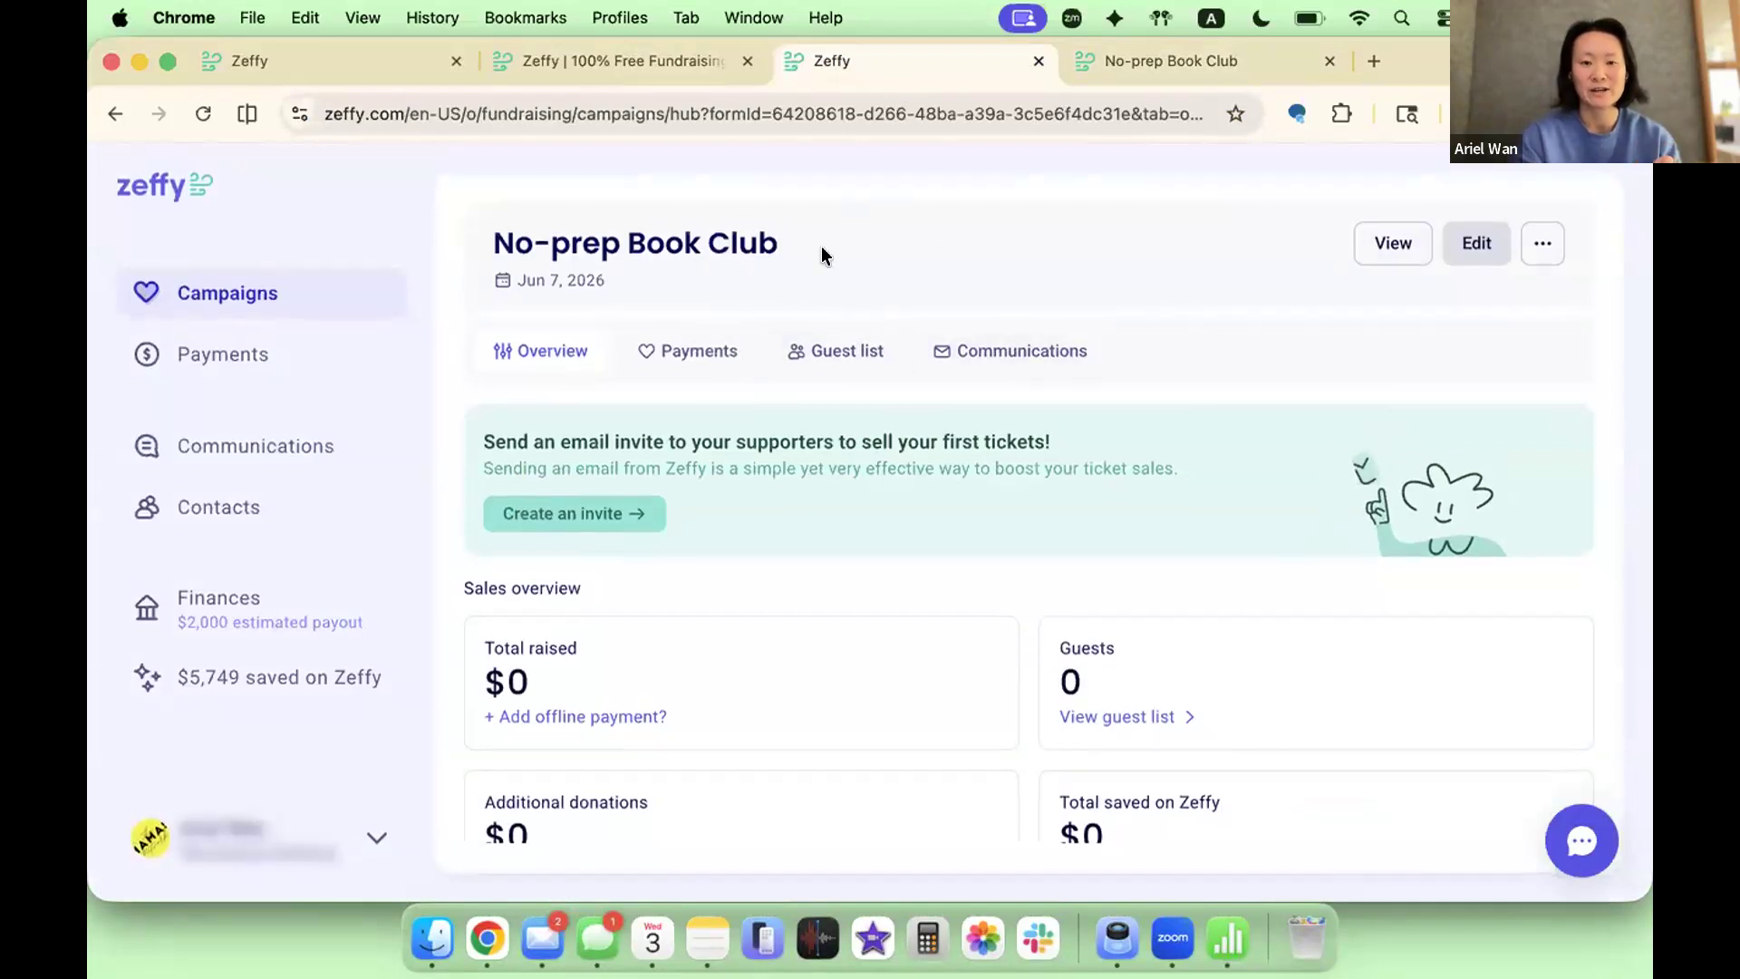
pyautogui.click(623, 54)
pyautogui.click(337, 42)
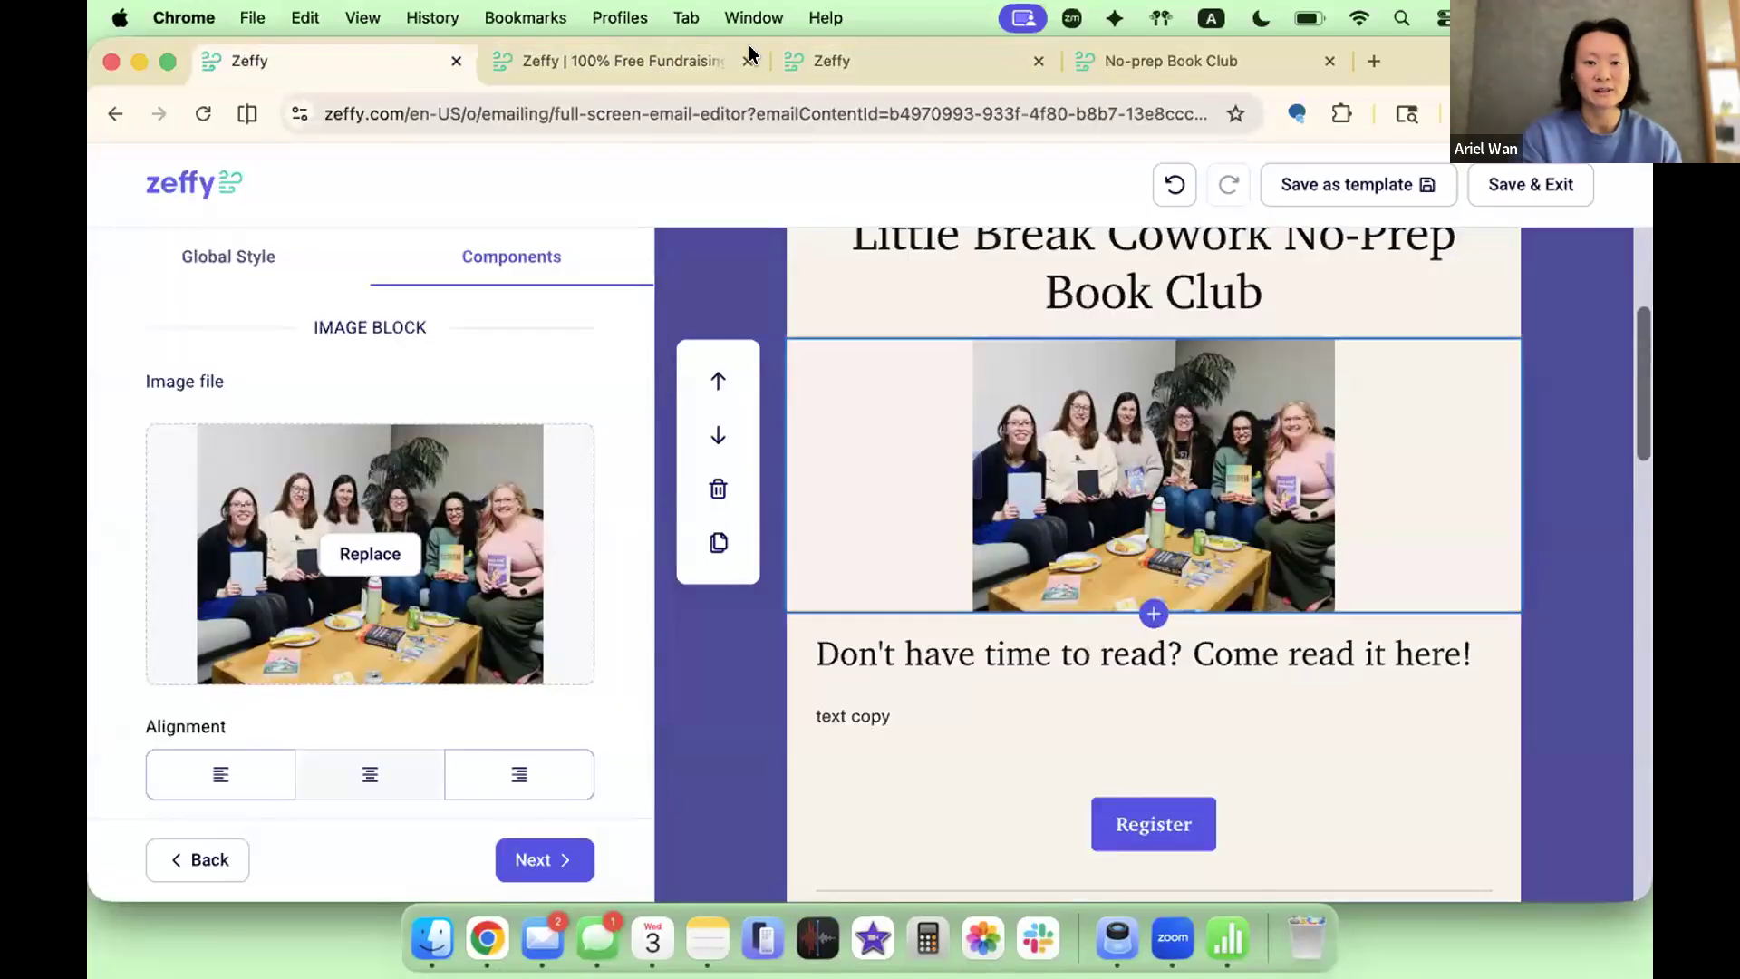
pyautogui.click(746, 61)
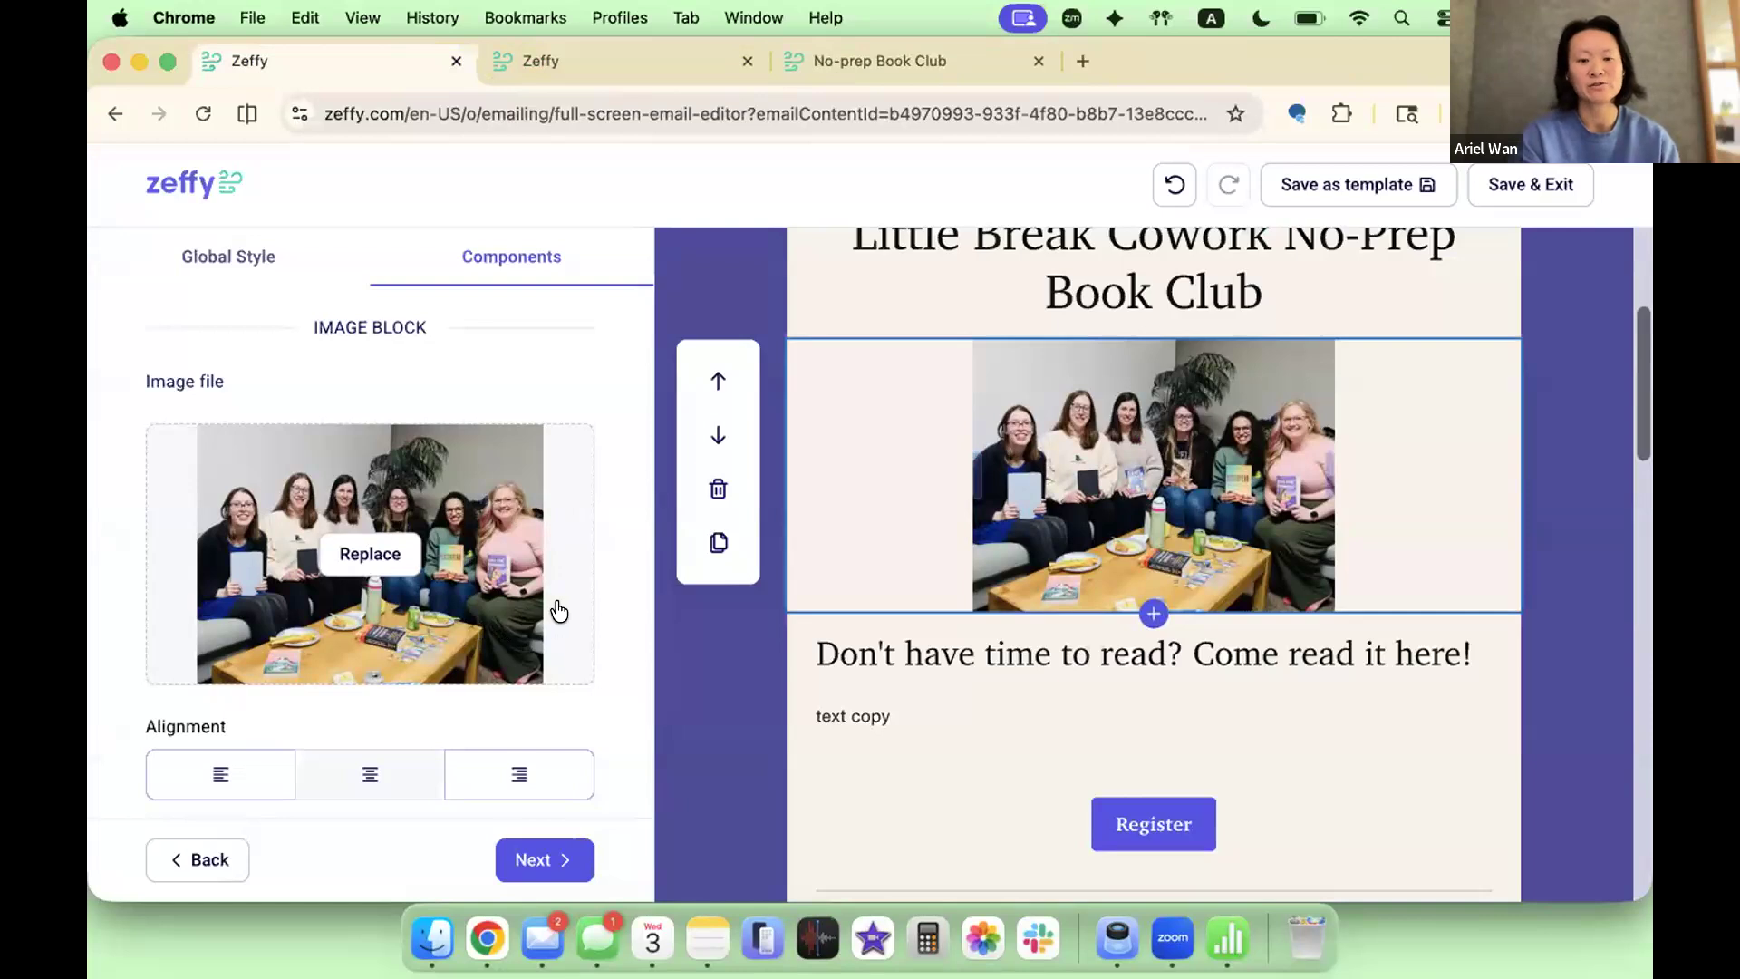
# Step: Browse the available campaigns and set the group photo's click-through link to the No-prep Book Club campaign
pyautogui.scroll(-3, 503, 678)
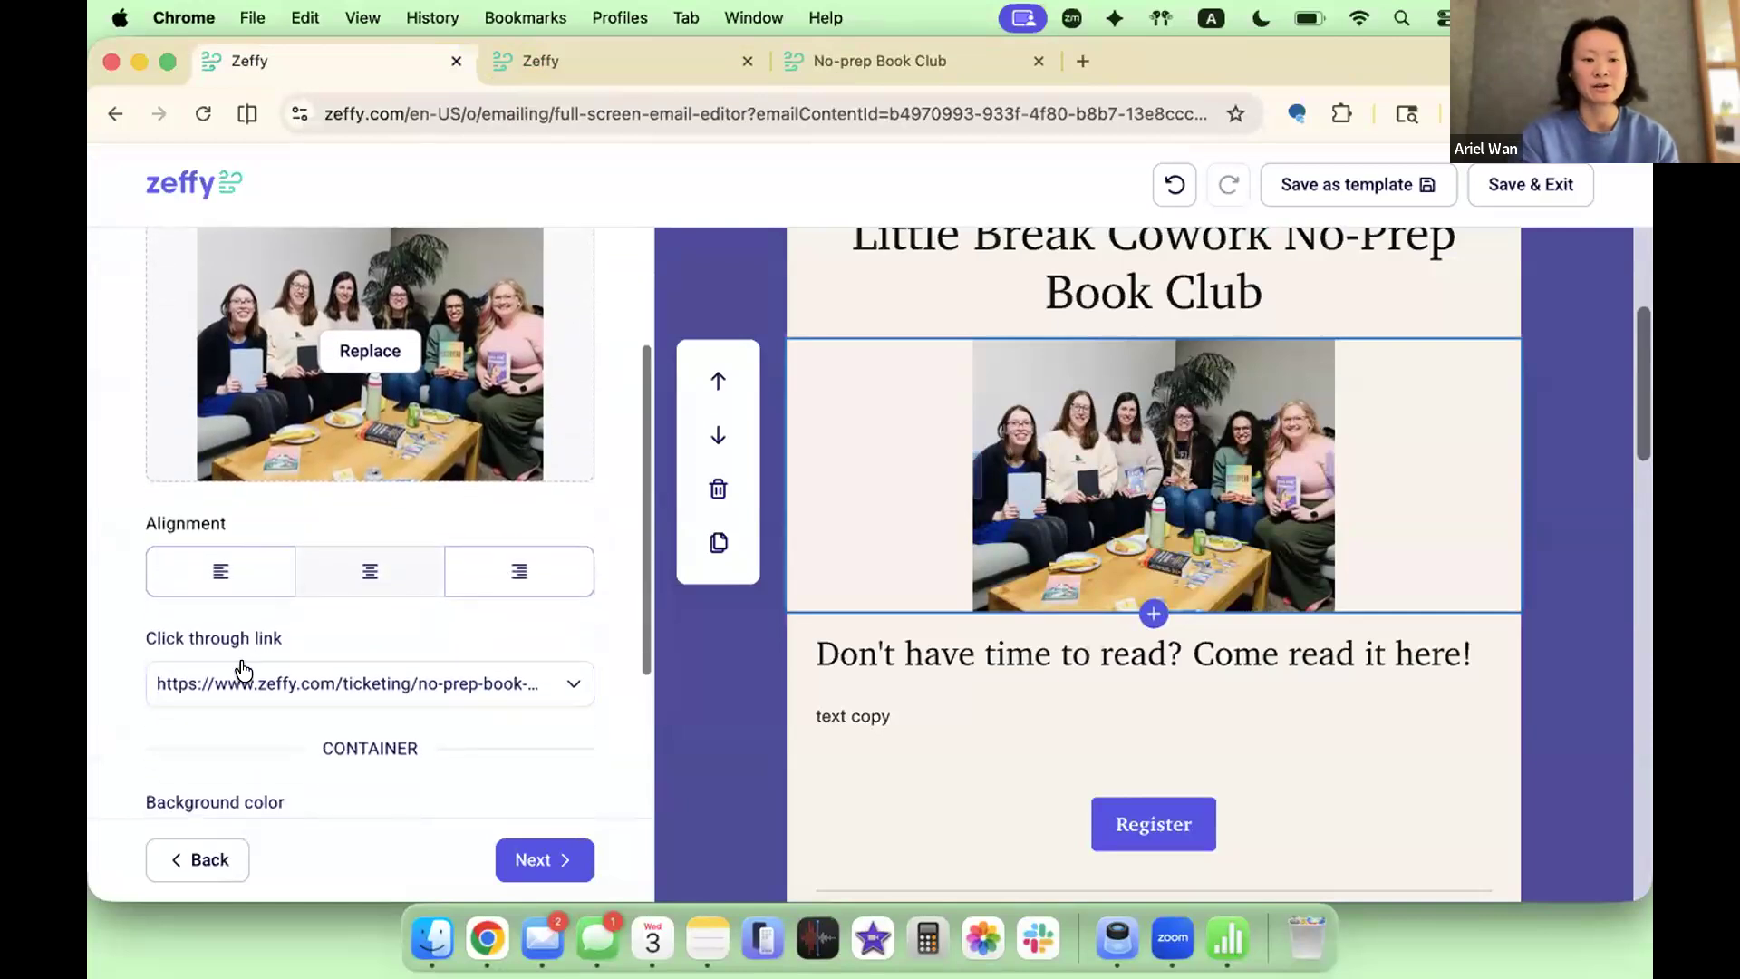
pyautogui.click(243, 689)
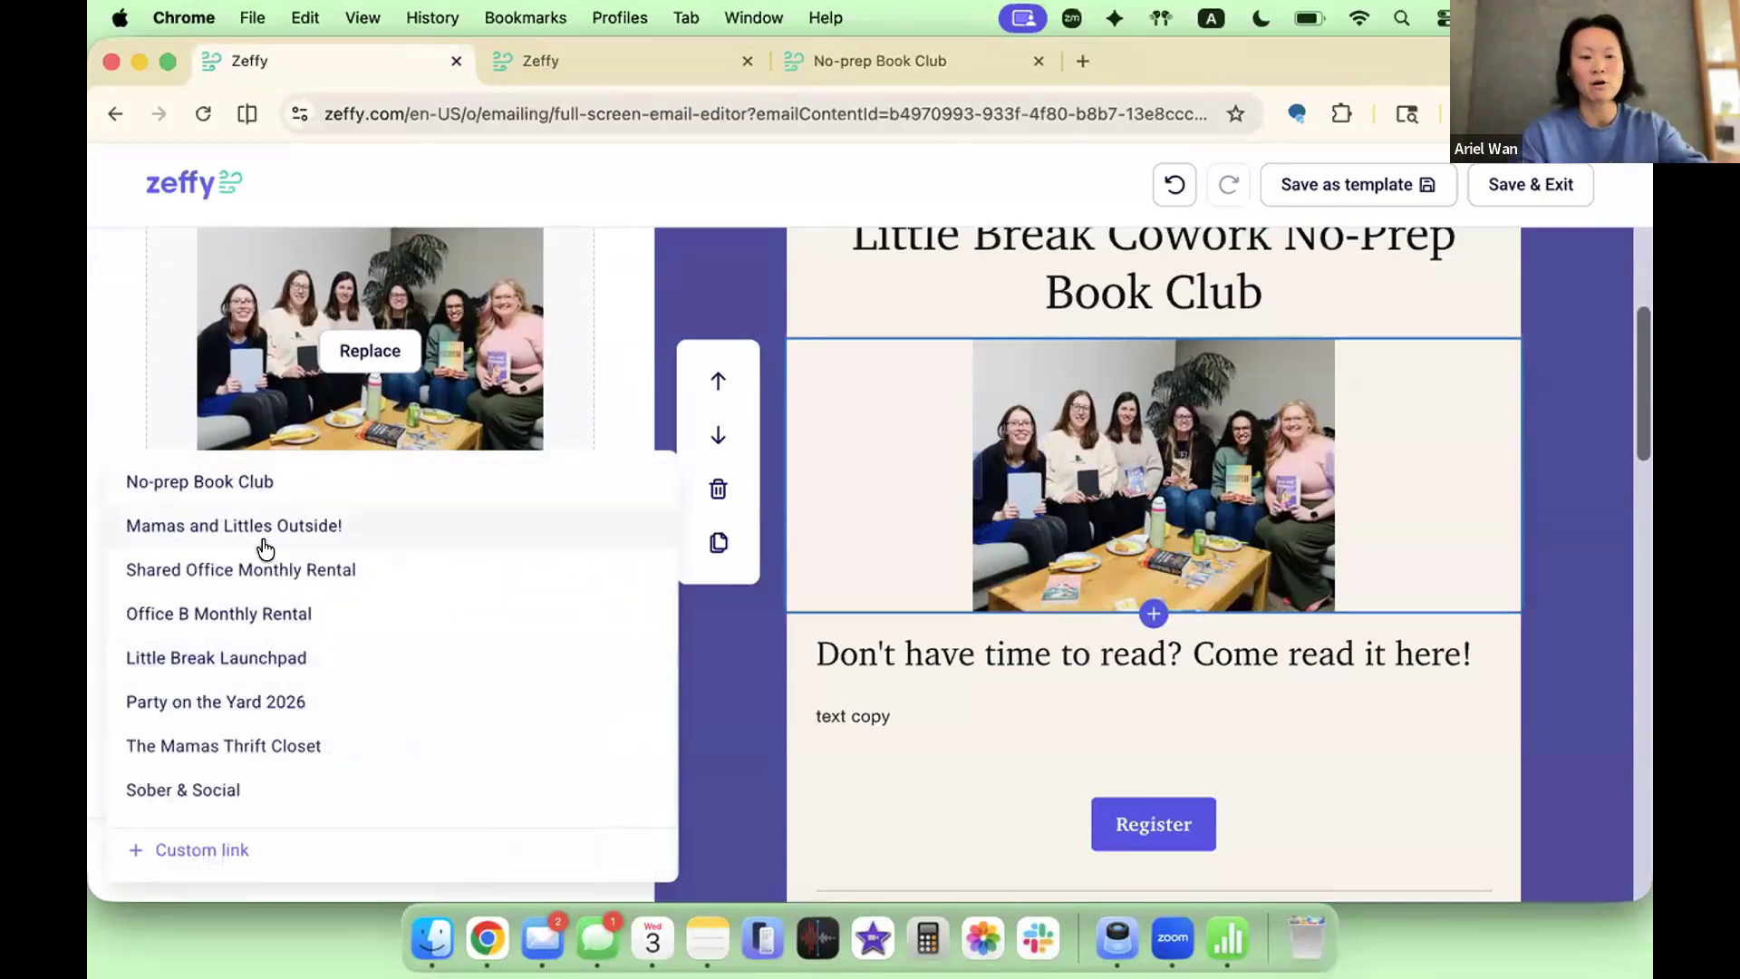
pyautogui.scroll(-1, 265, 547)
pyautogui.scroll(-15, 265, 547)
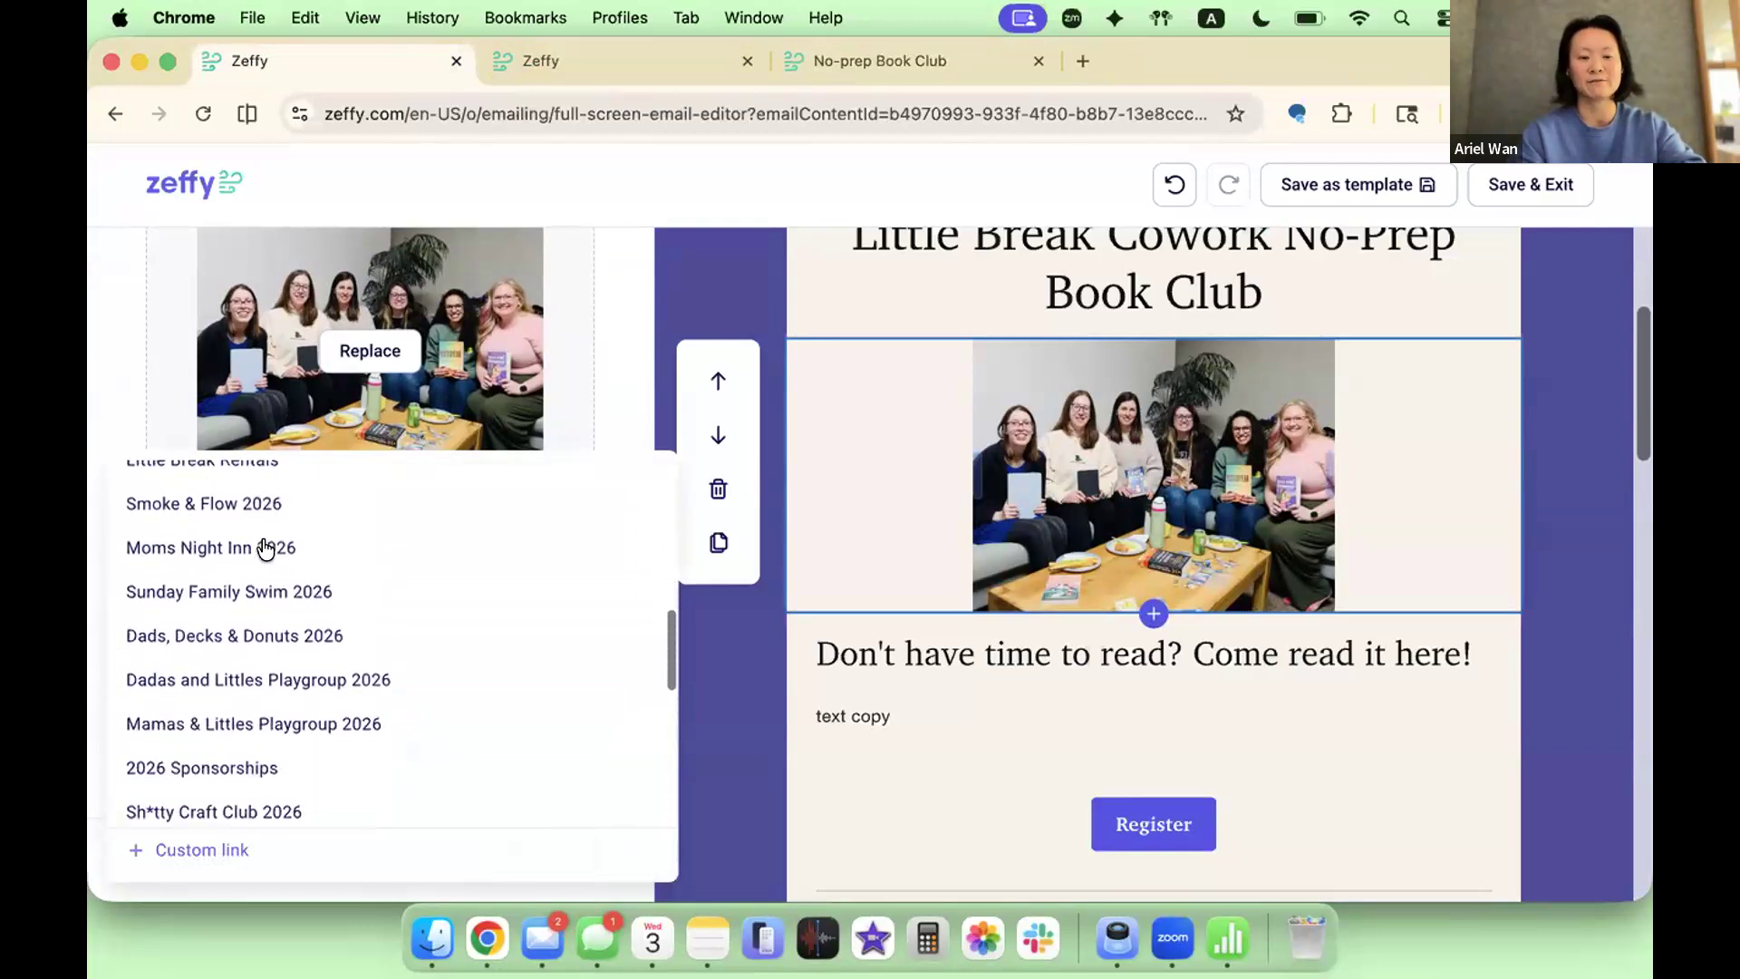
pyautogui.scroll(-4, 388, 753)
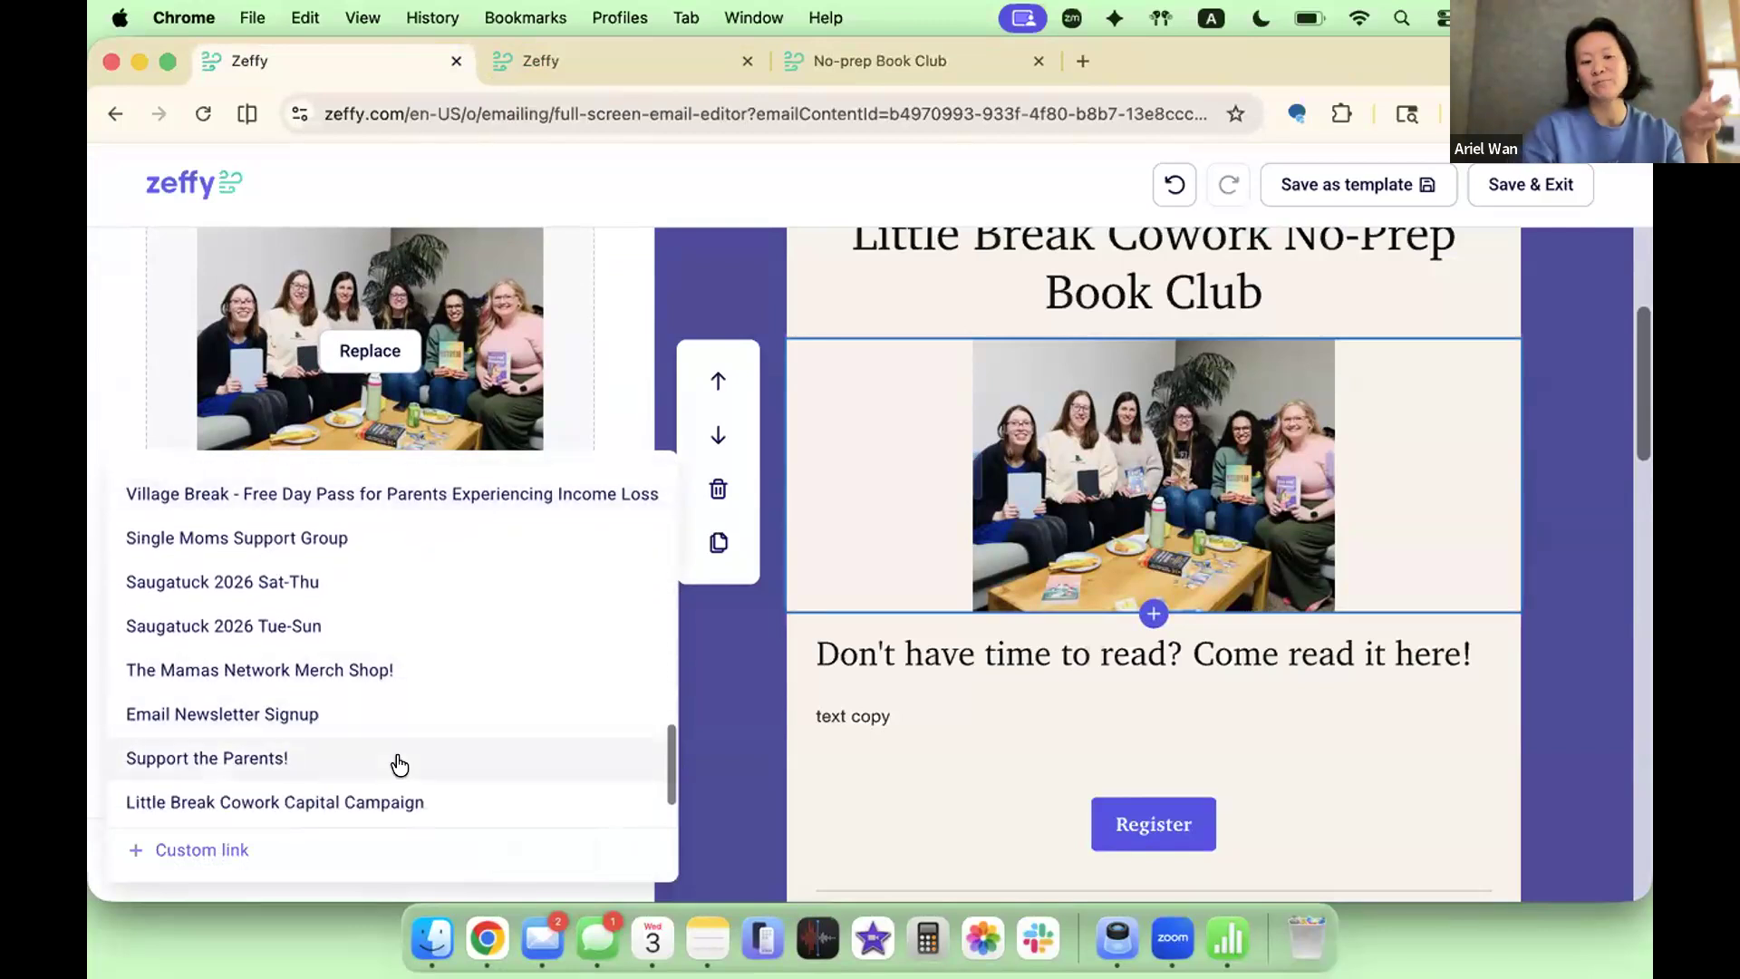
pyautogui.scroll(-5, 413, 716)
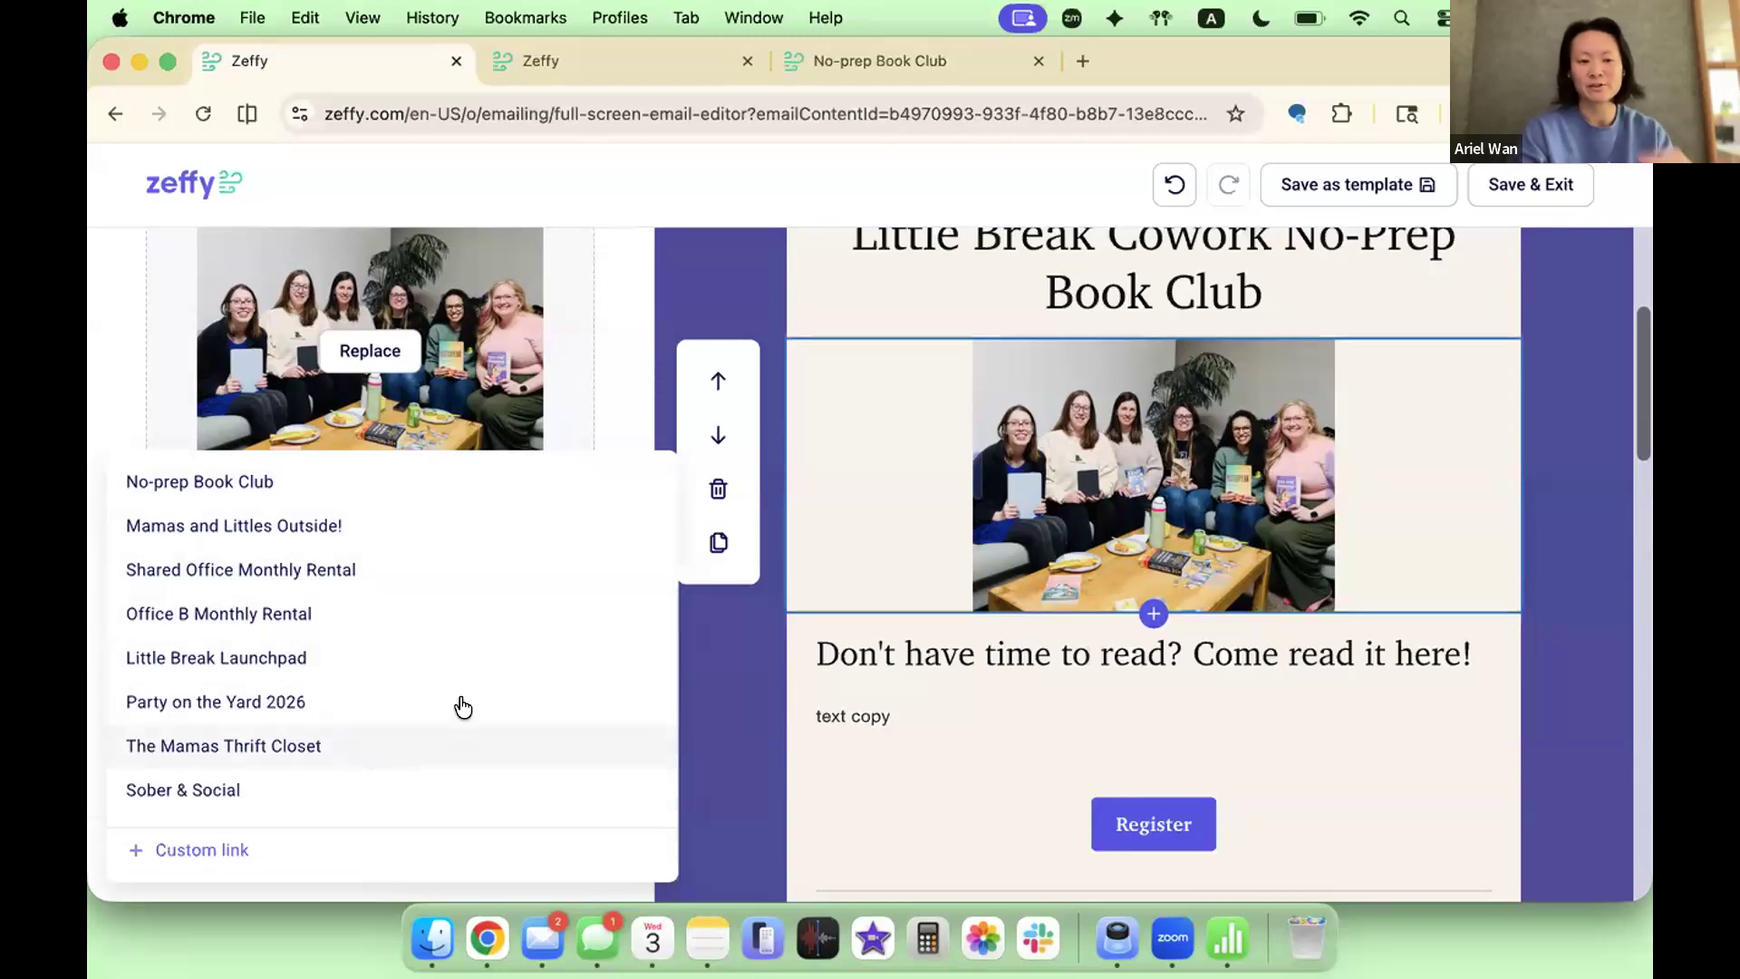
pyautogui.click(231, 481)
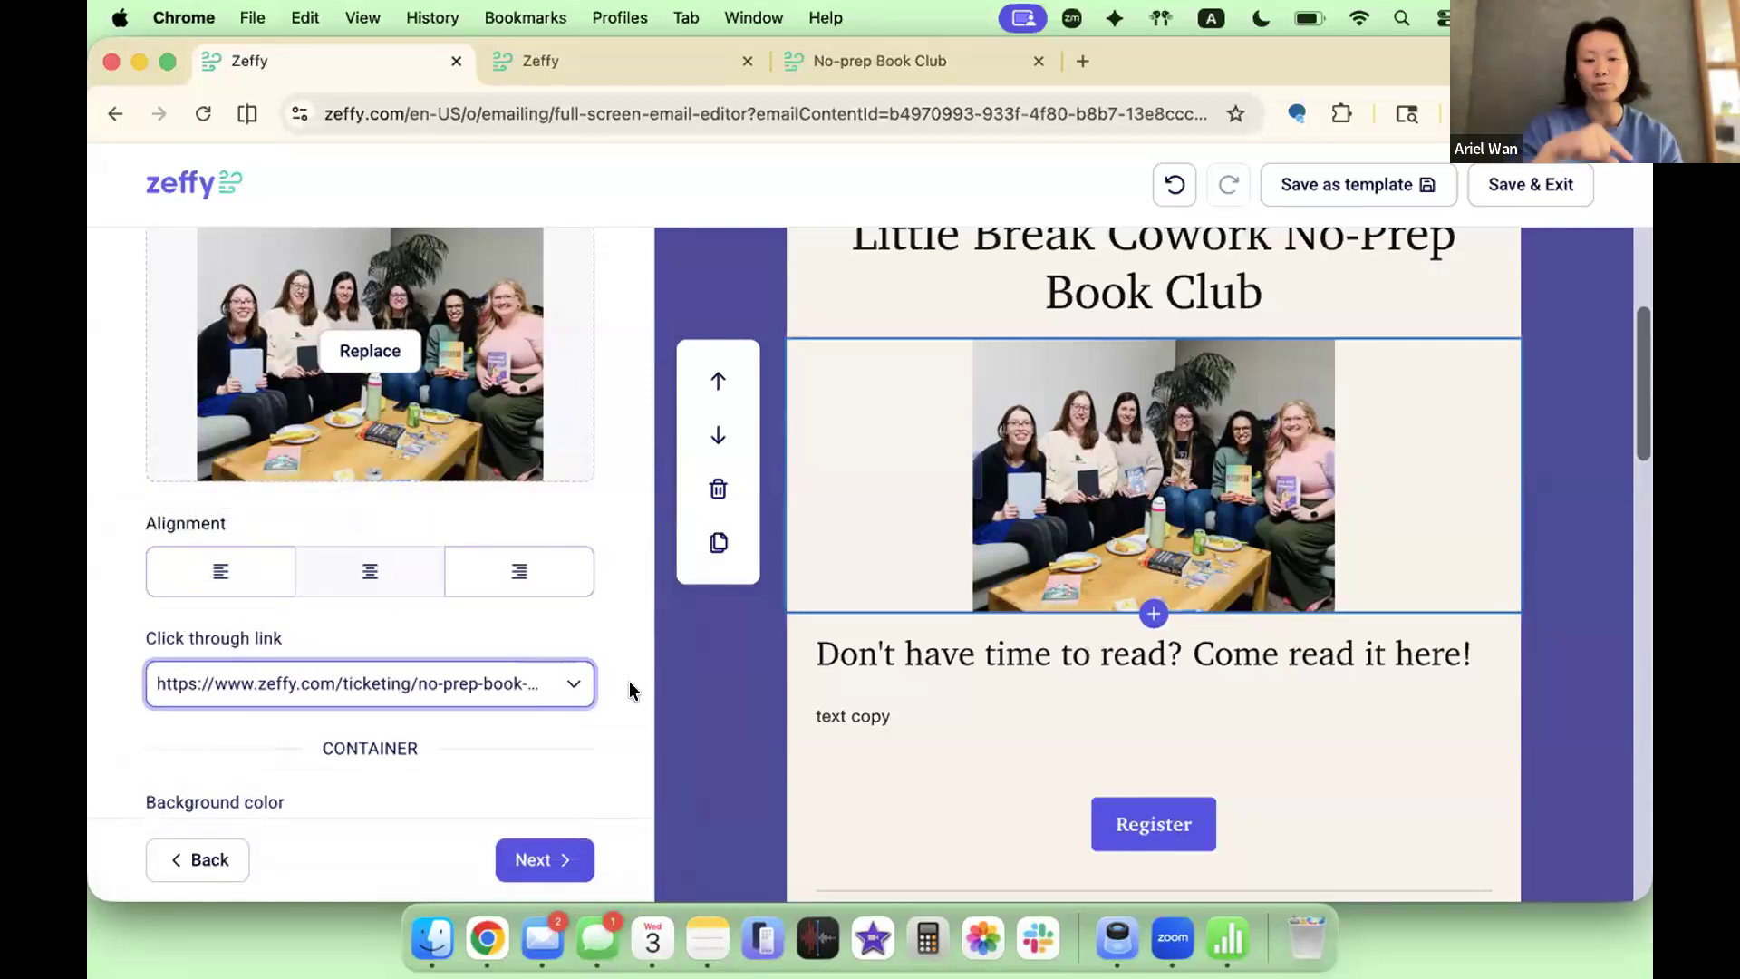
# Step: Set the Register button's link to the No-prep Book Club campaign
pyautogui.click(1147, 820)
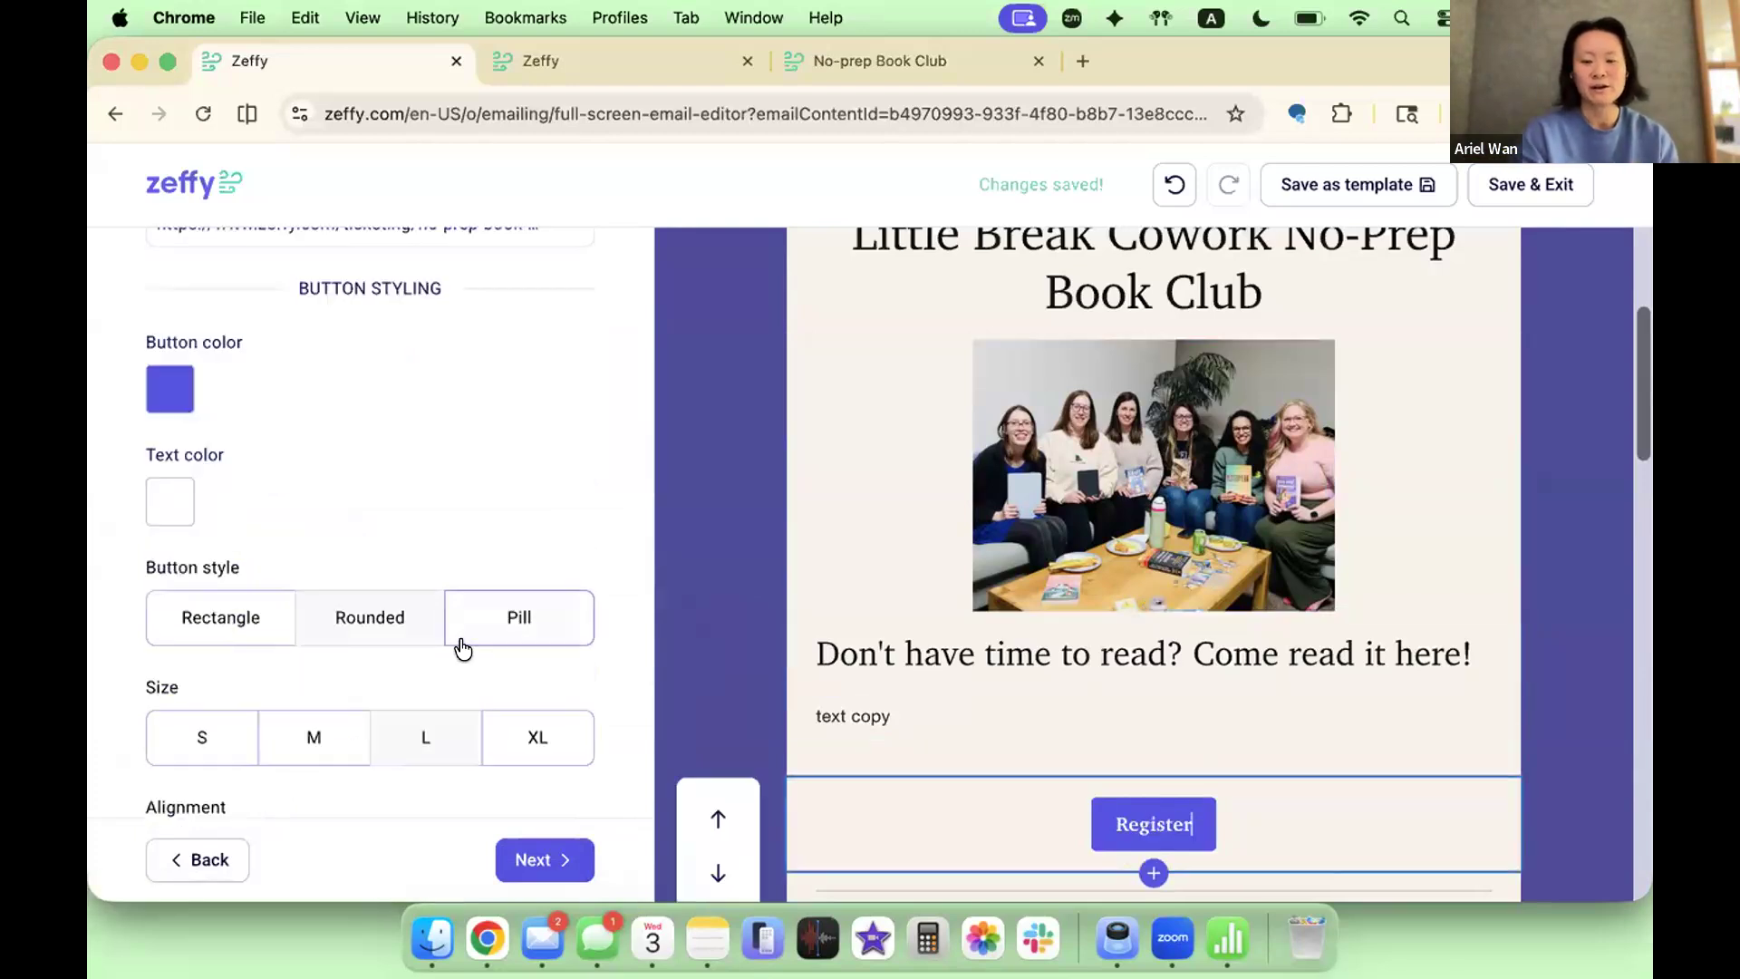
pyautogui.scroll(-2, 358, 605)
pyautogui.scroll(-7, 353, 604)
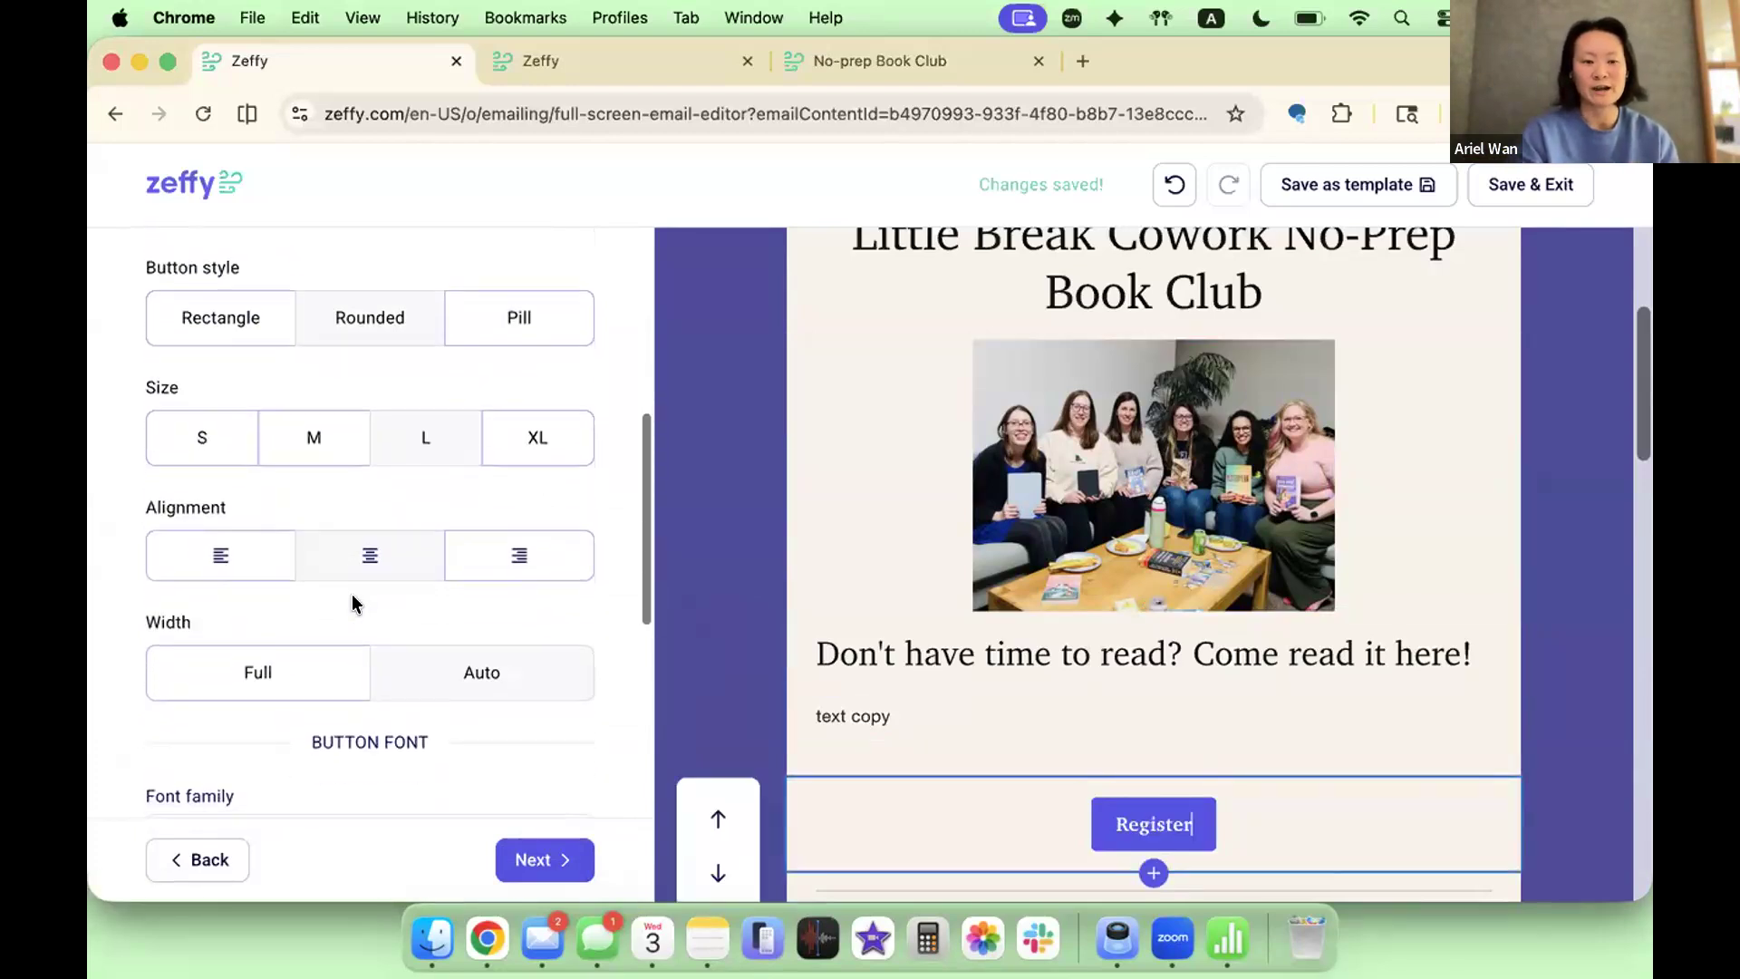
pyautogui.scroll(10, 353, 604)
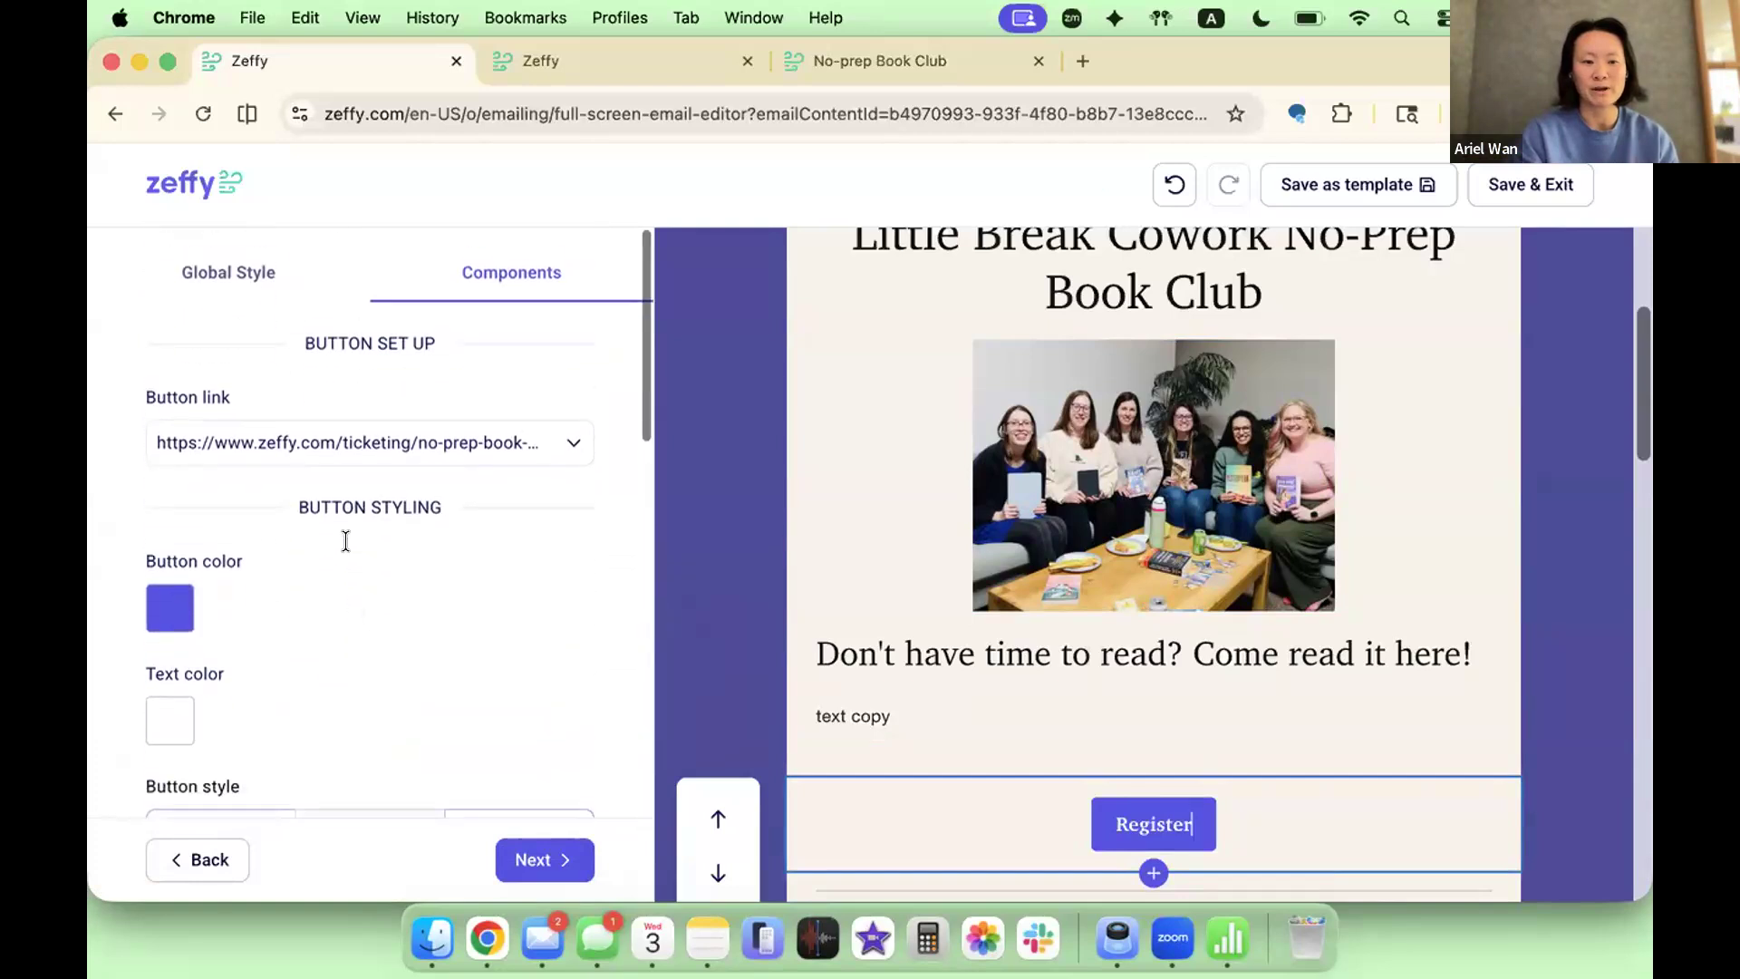
pyautogui.click(311, 426)
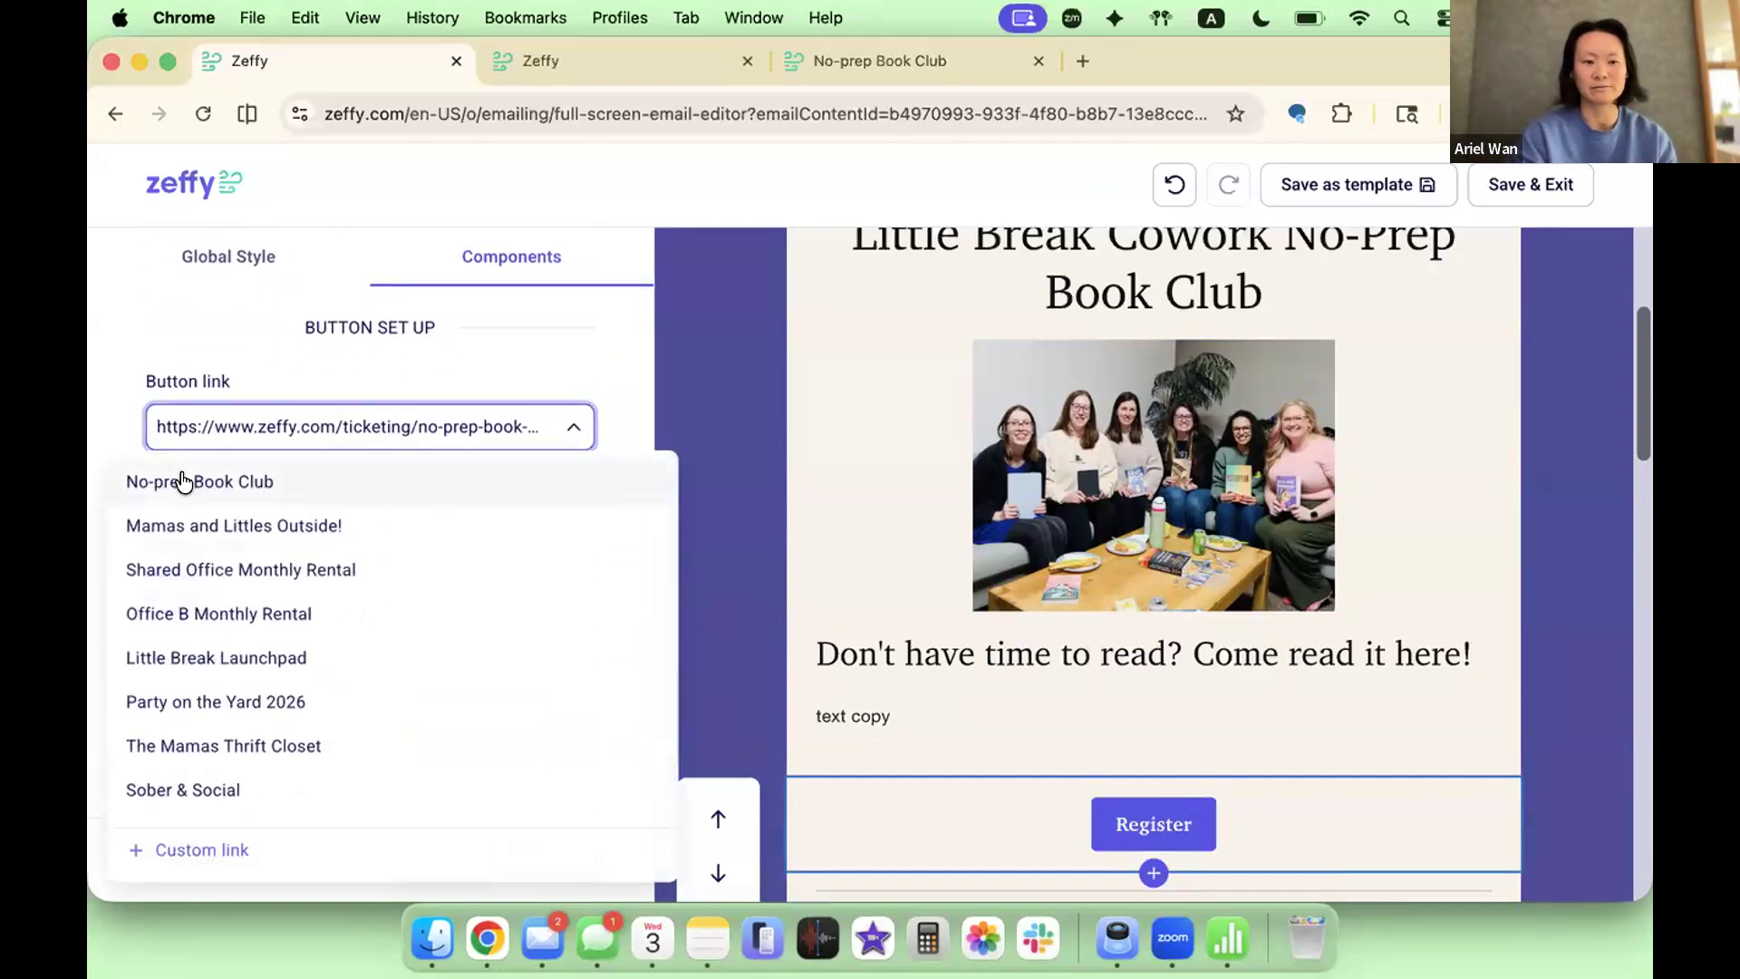
pyautogui.click(183, 481)
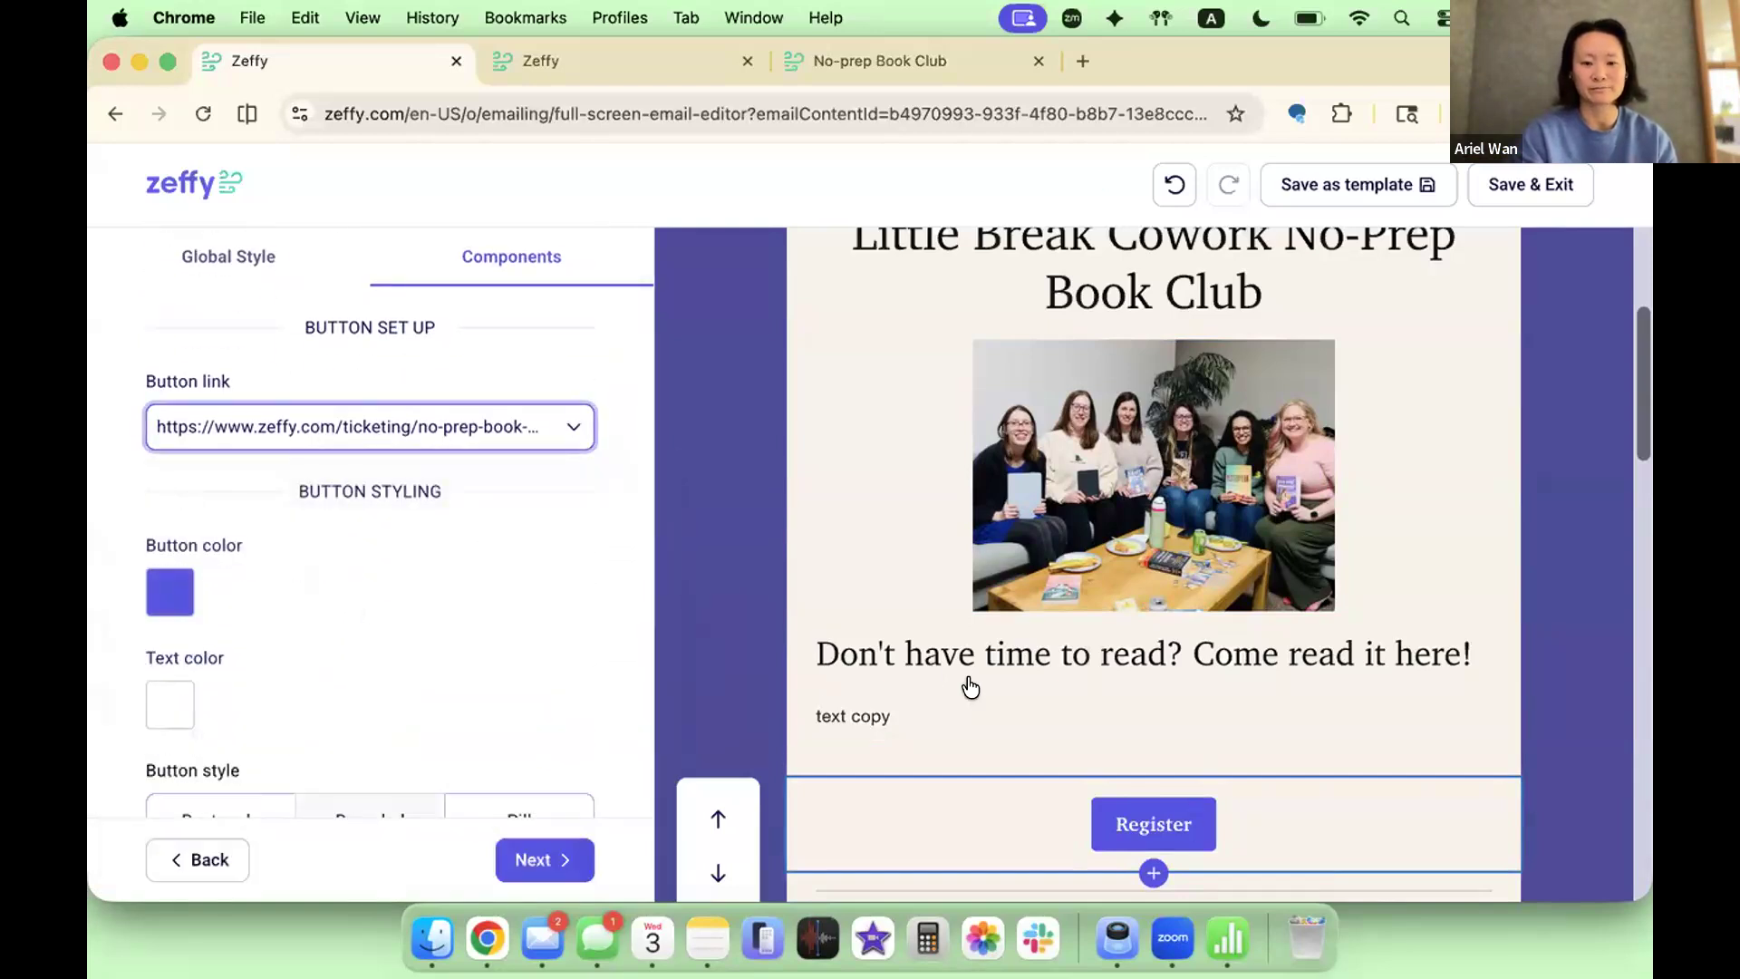
pyautogui.click(992, 756)
pyautogui.scroll(-2, 1079, 766)
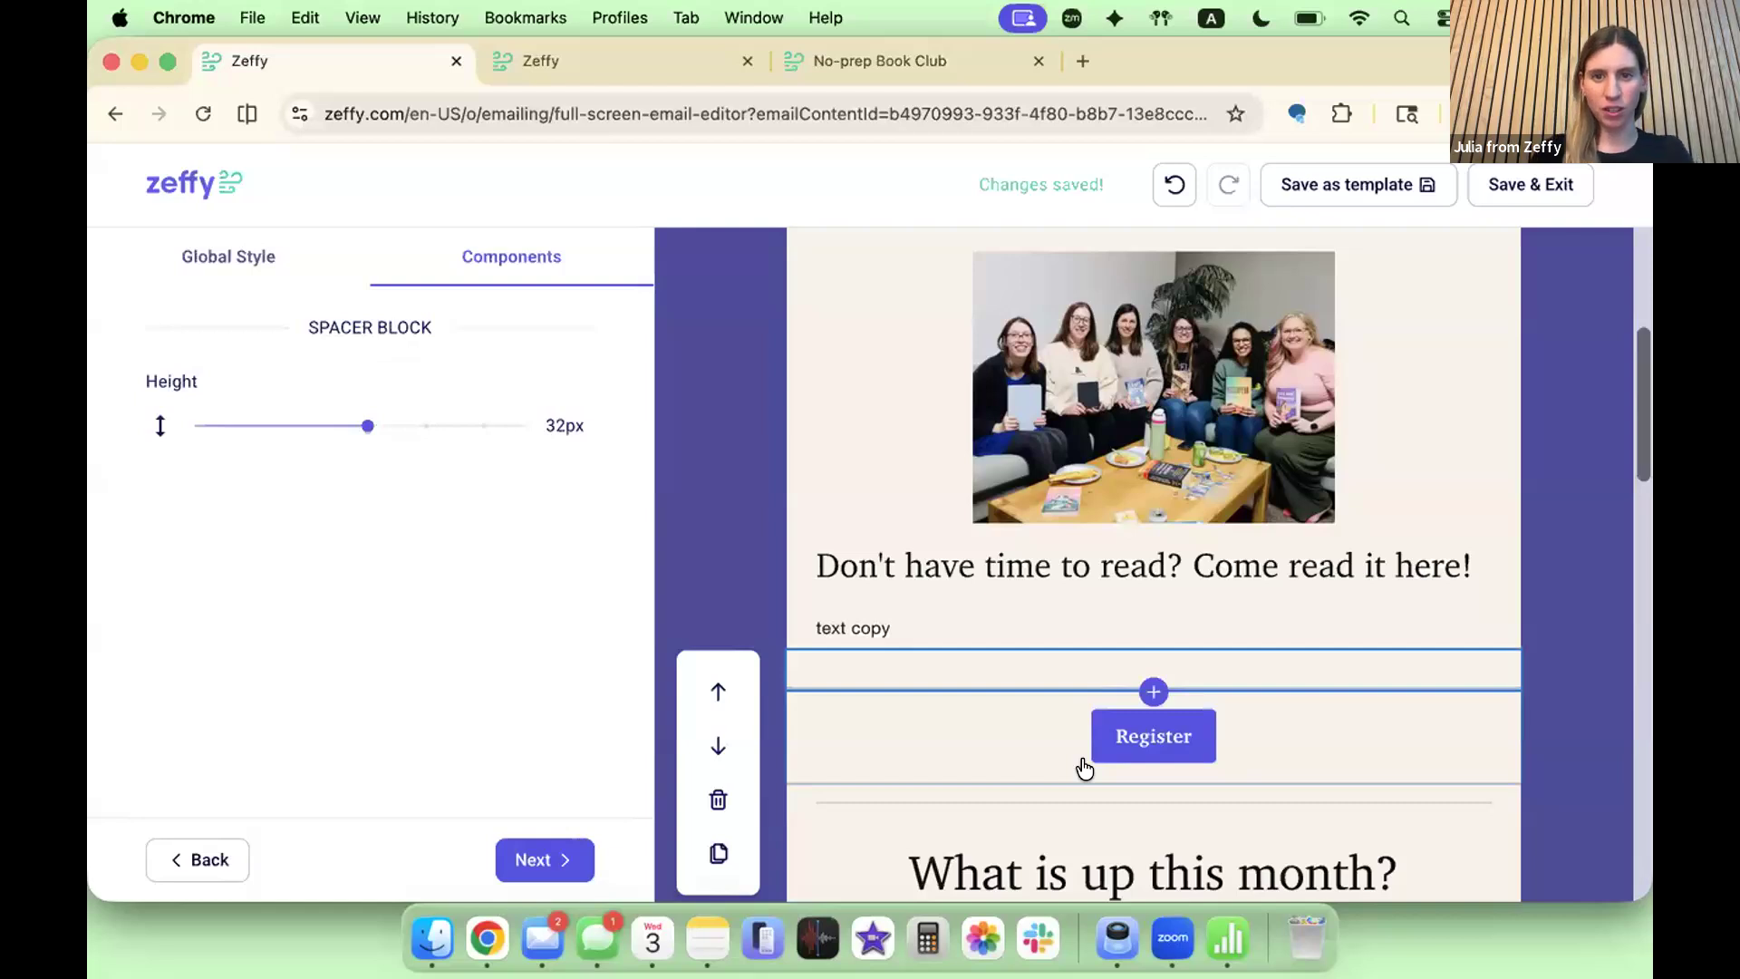
pyautogui.scroll(3, 1083, 768)
pyautogui.scroll(-6, 1083, 768)
pyautogui.scroll(4, 1083, 767)
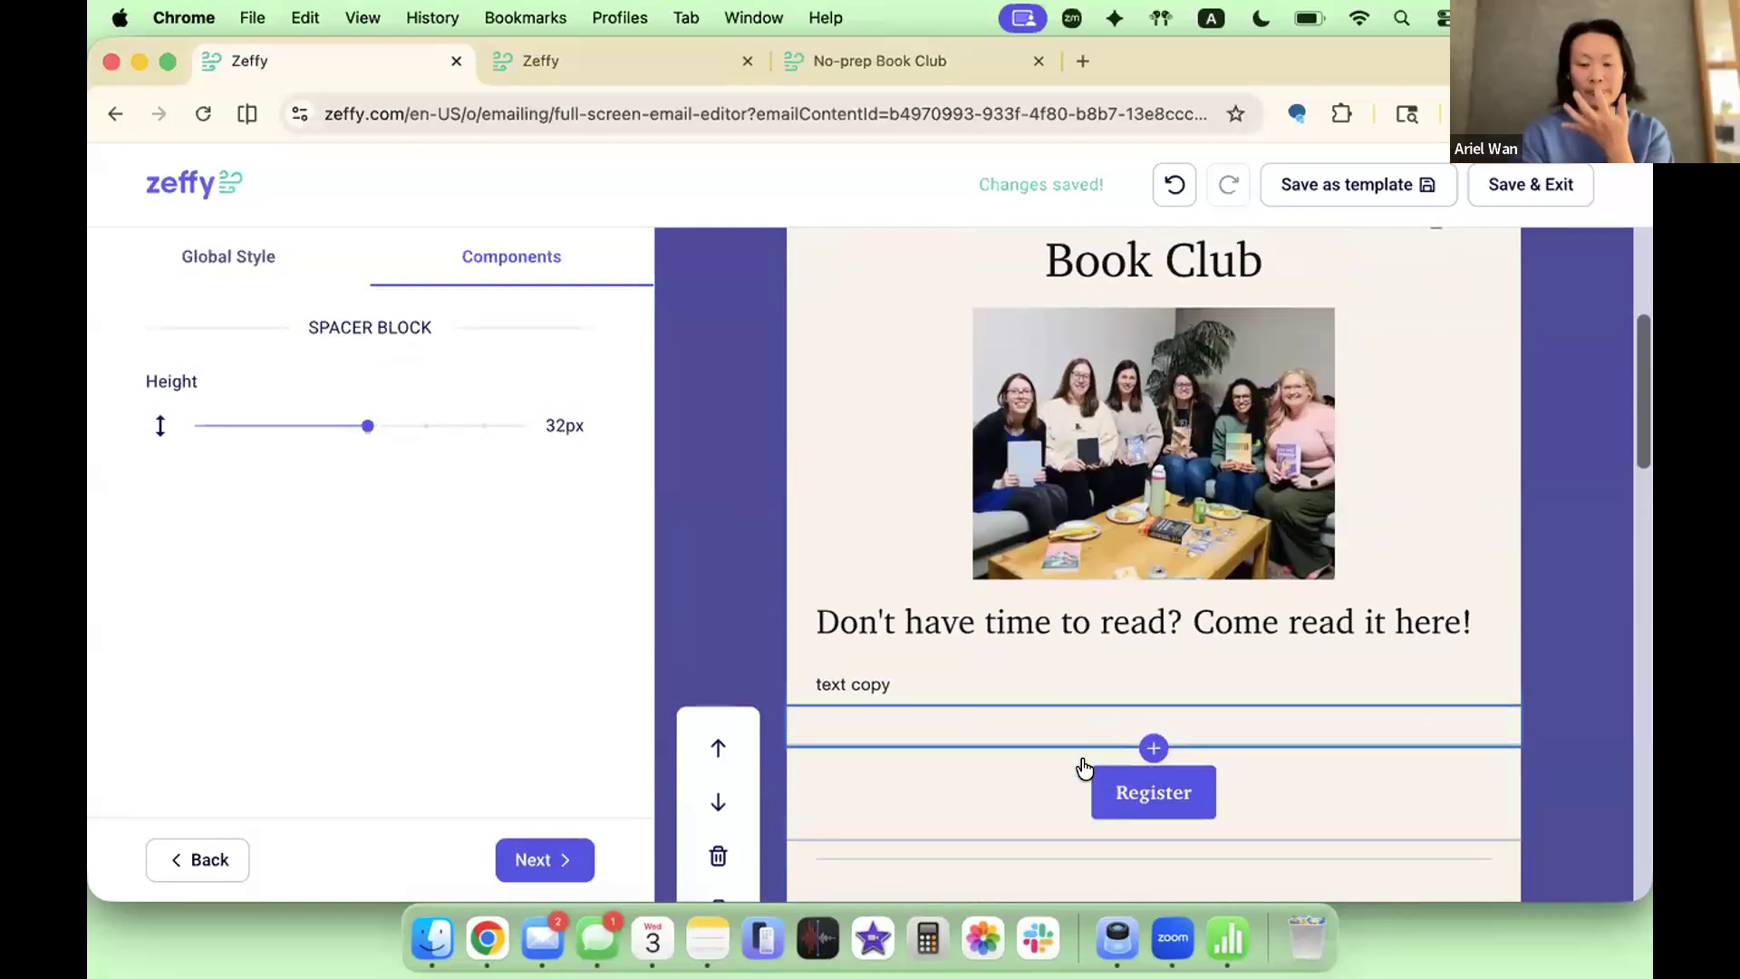
# Step: Try replacing the group photo's click-through link with a custom URL to the shtty-craft-club ticketing page
pyautogui.click(1185, 399)
pyautogui.scroll(-3, 249, 671)
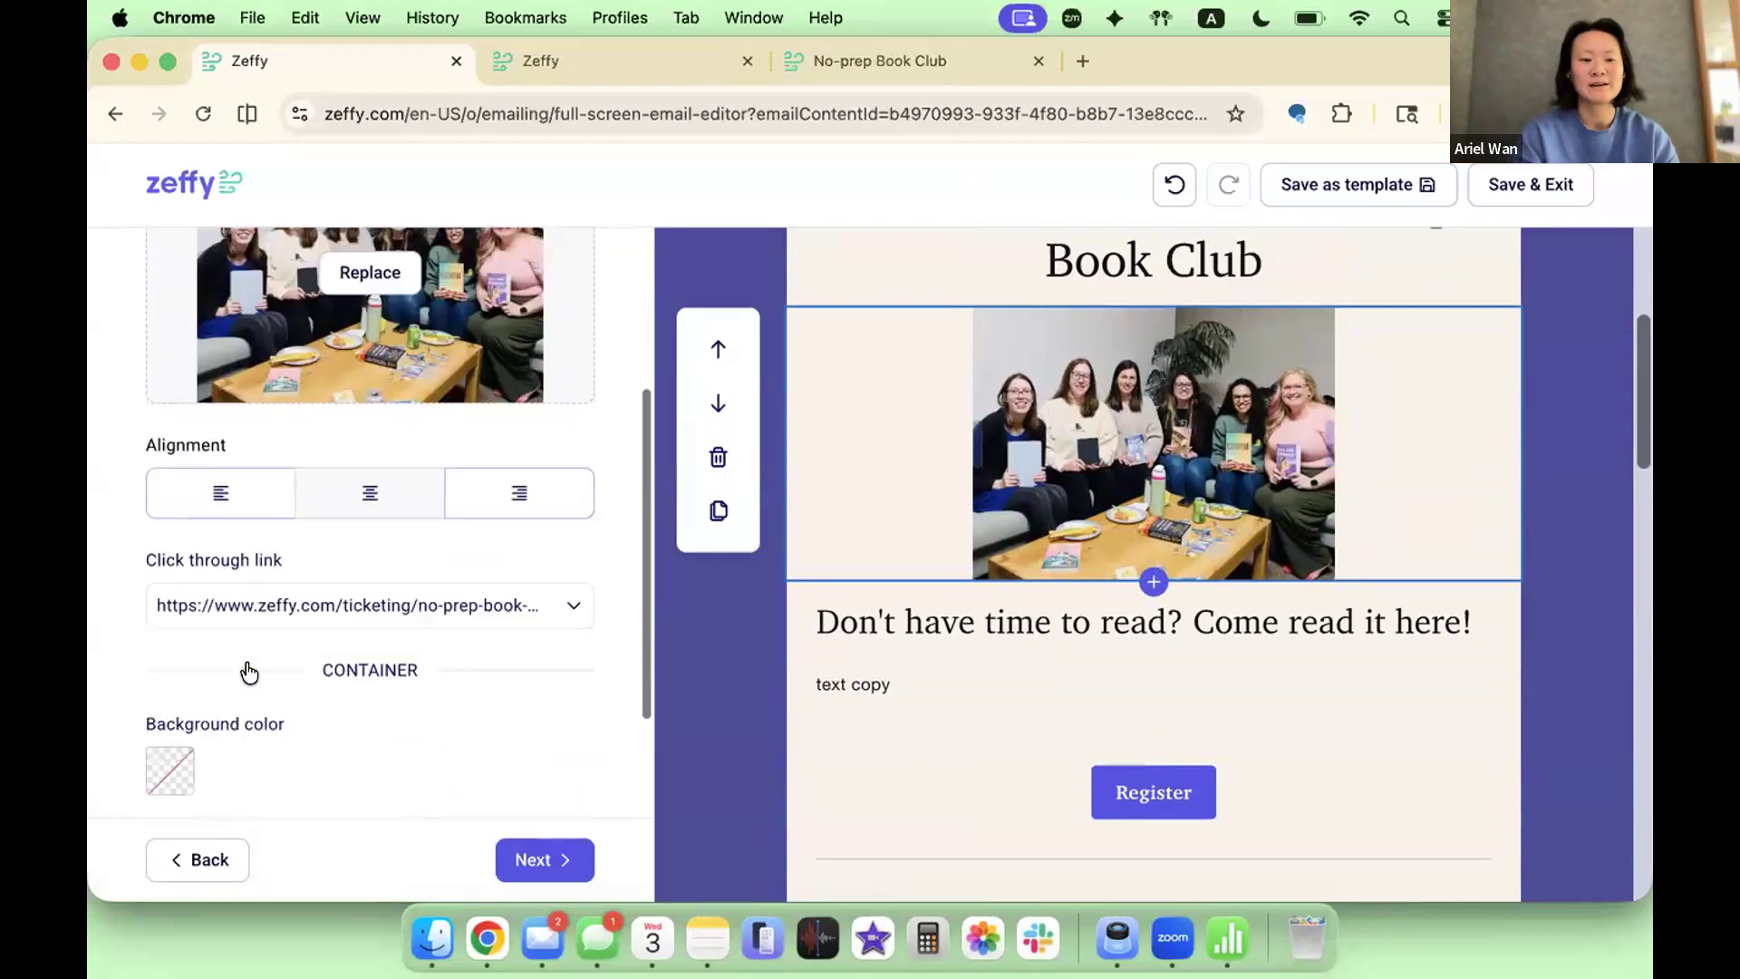
pyautogui.scroll(-1, 249, 671)
pyautogui.click(264, 556)
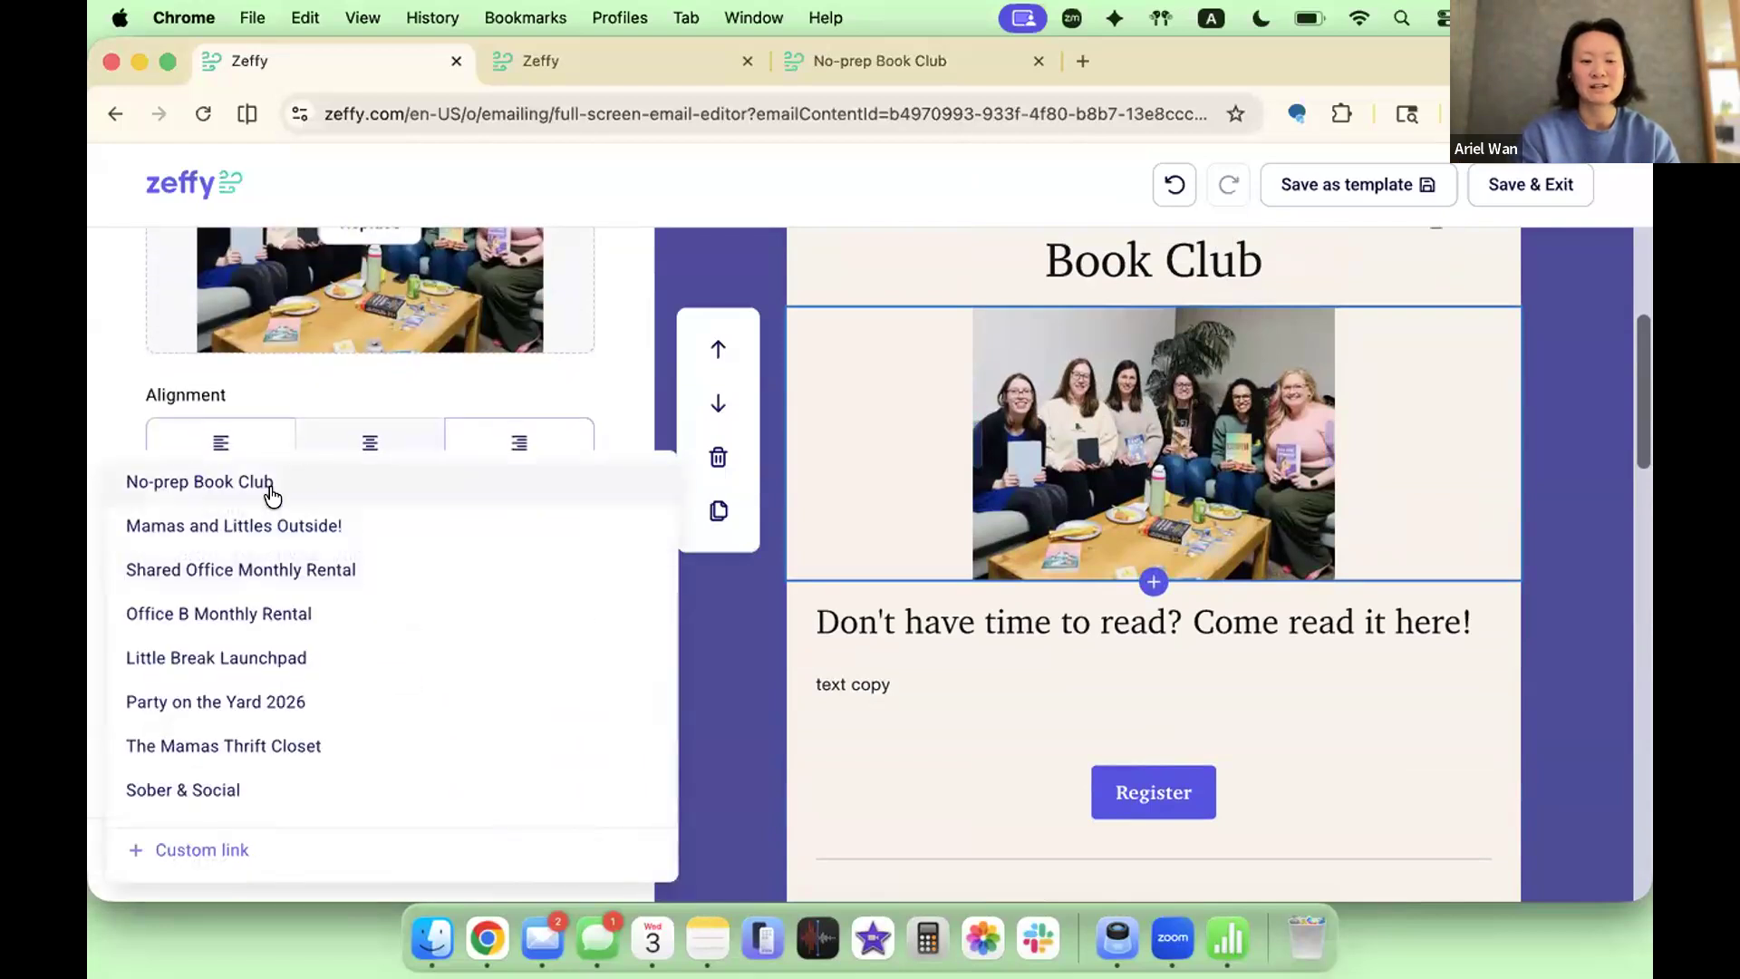
pyautogui.click(221, 848)
pyautogui.tripleClick(756, 572)
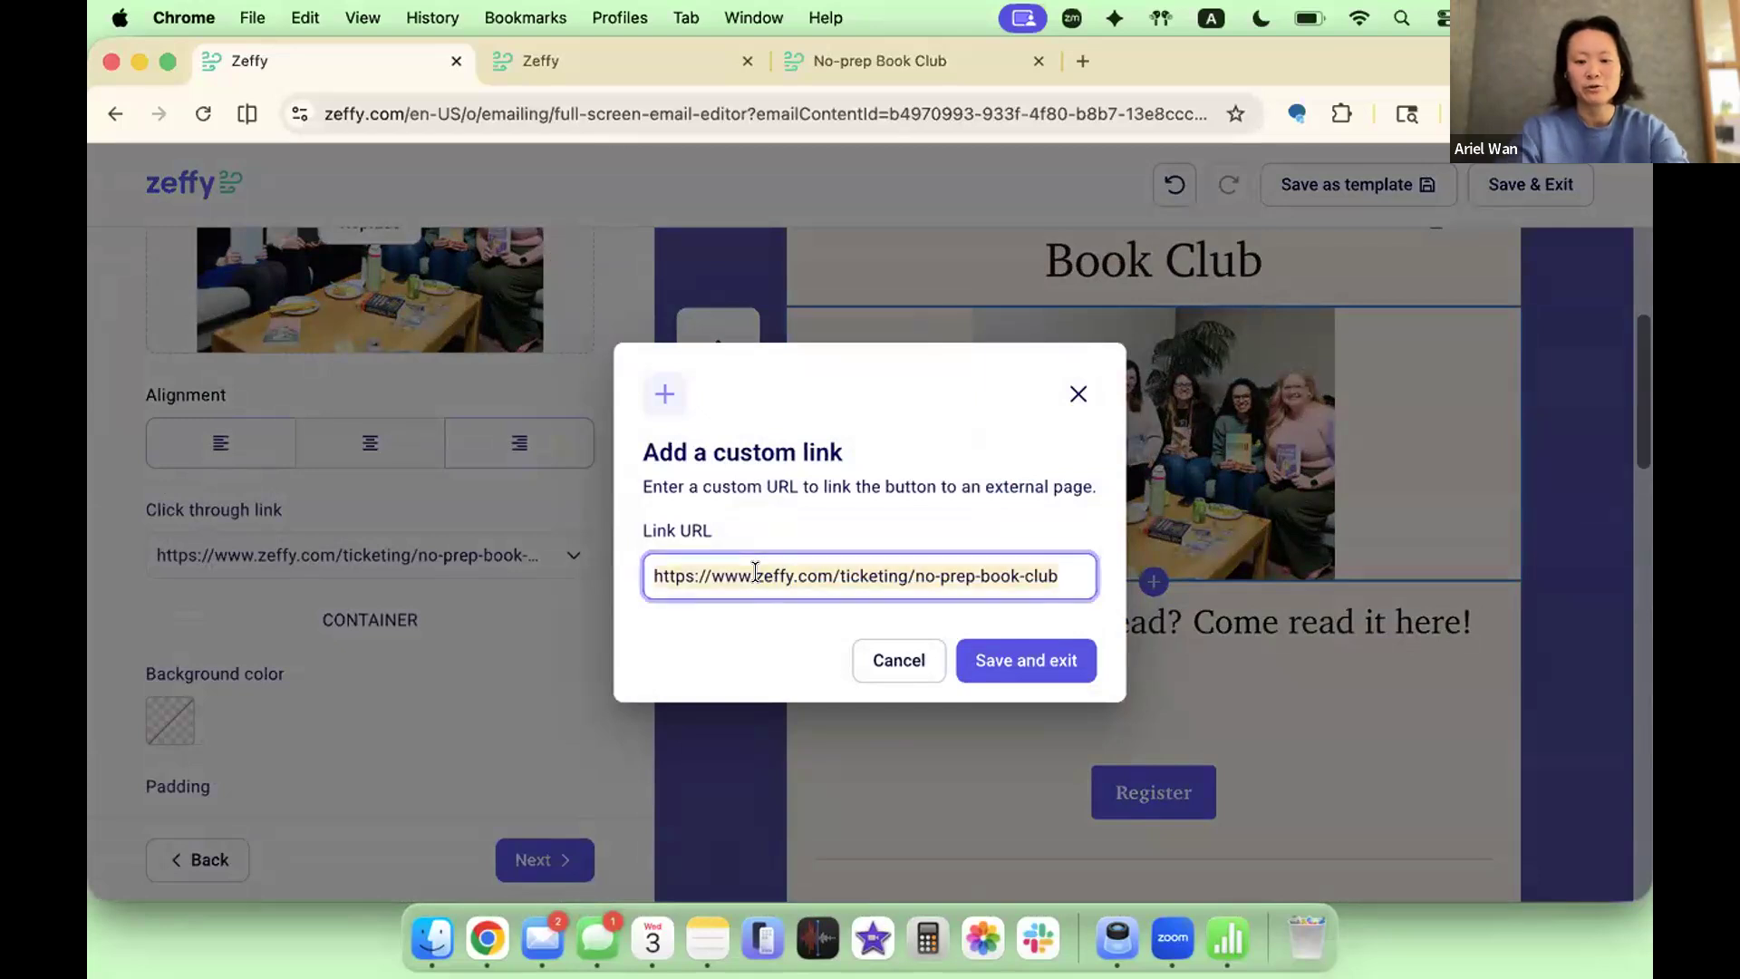
pyautogui.press('super+v')
pyautogui.press('super+a')
pyautogui.press('BackSpace')
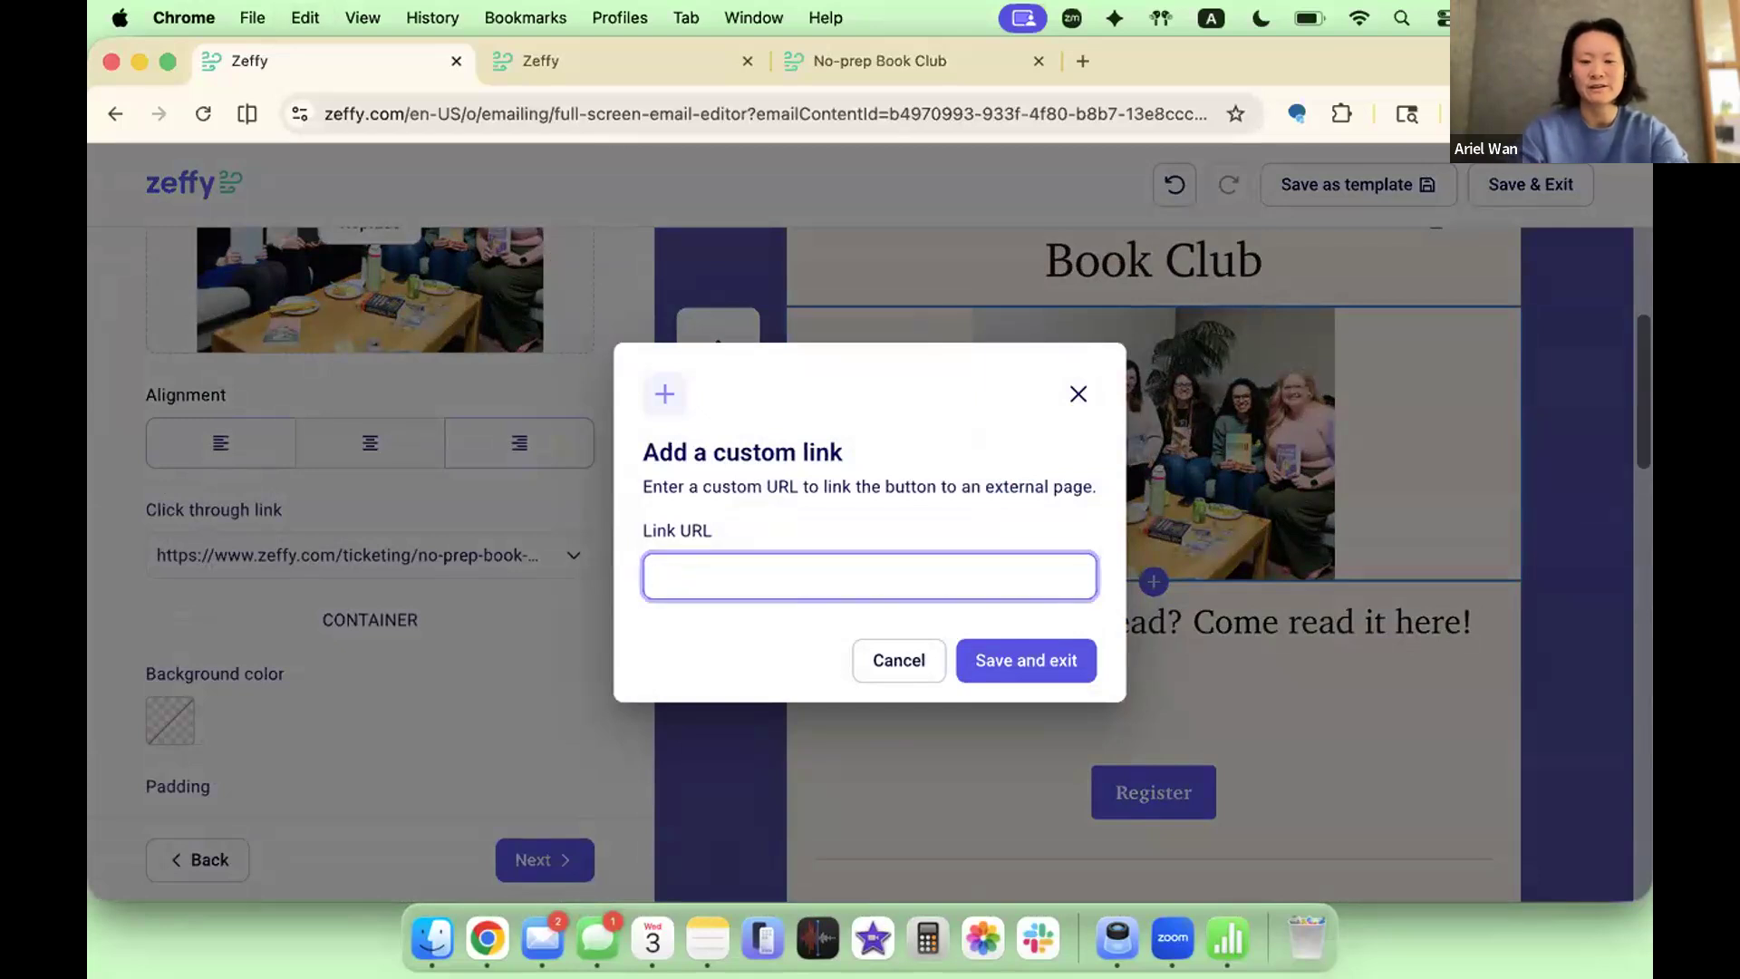
pyautogui.press('super+v')
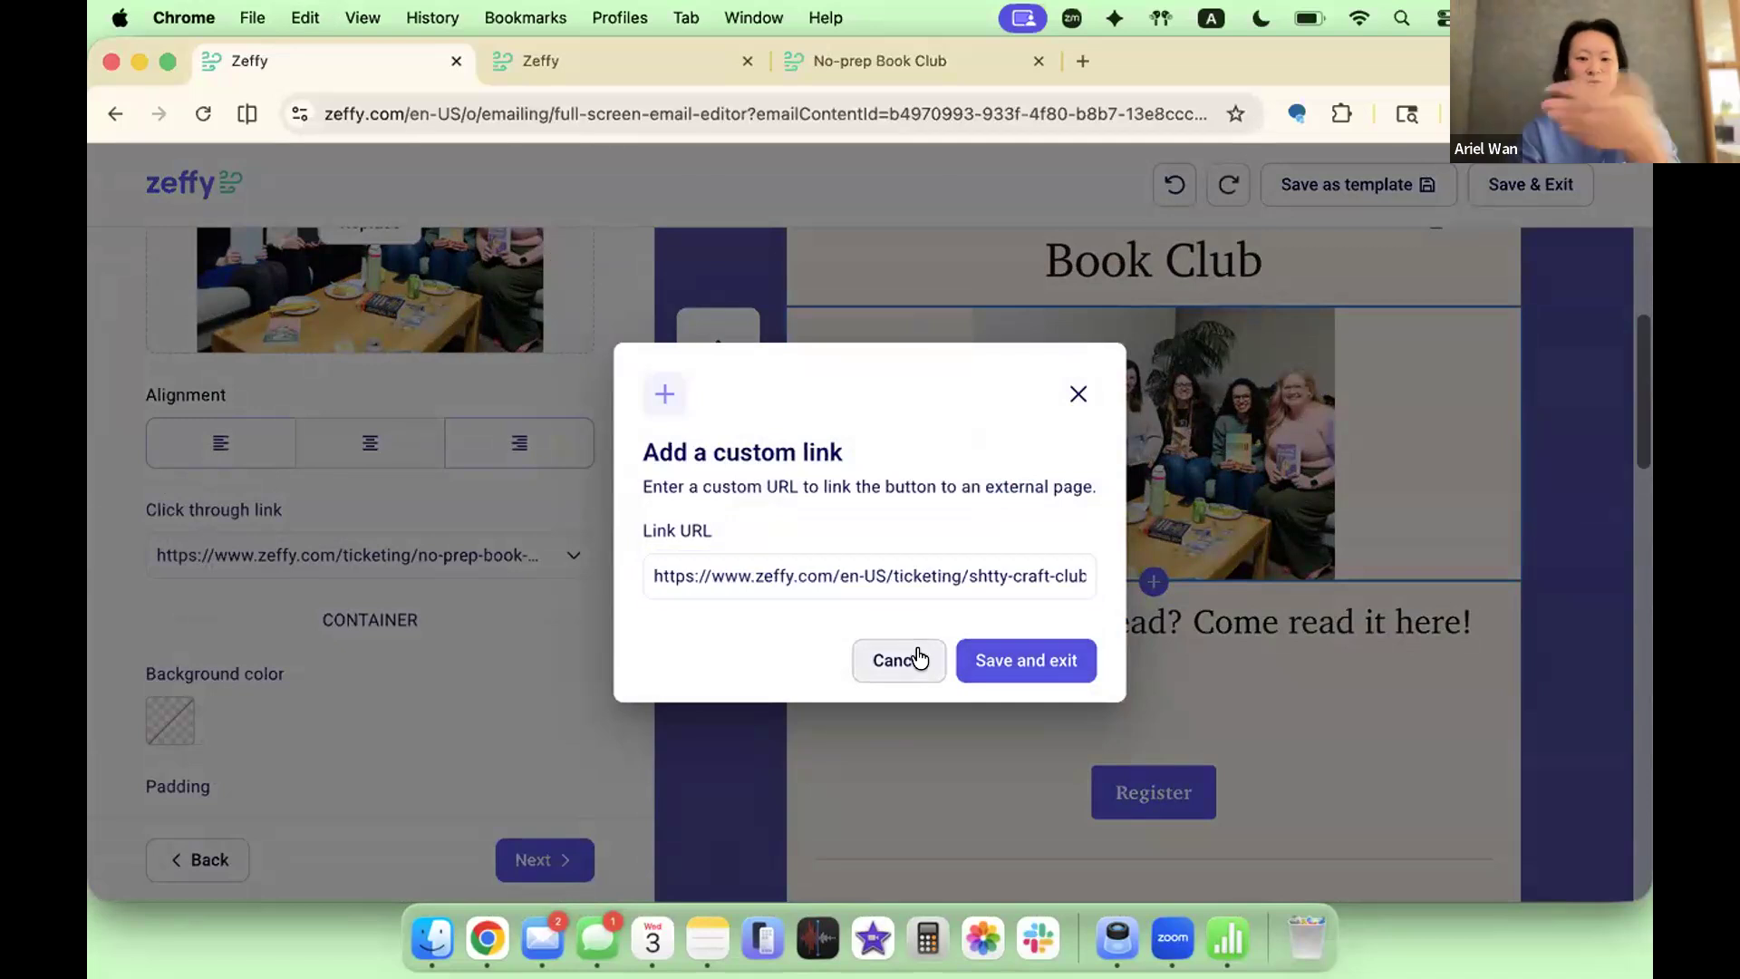
pyautogui.click(908, 661)
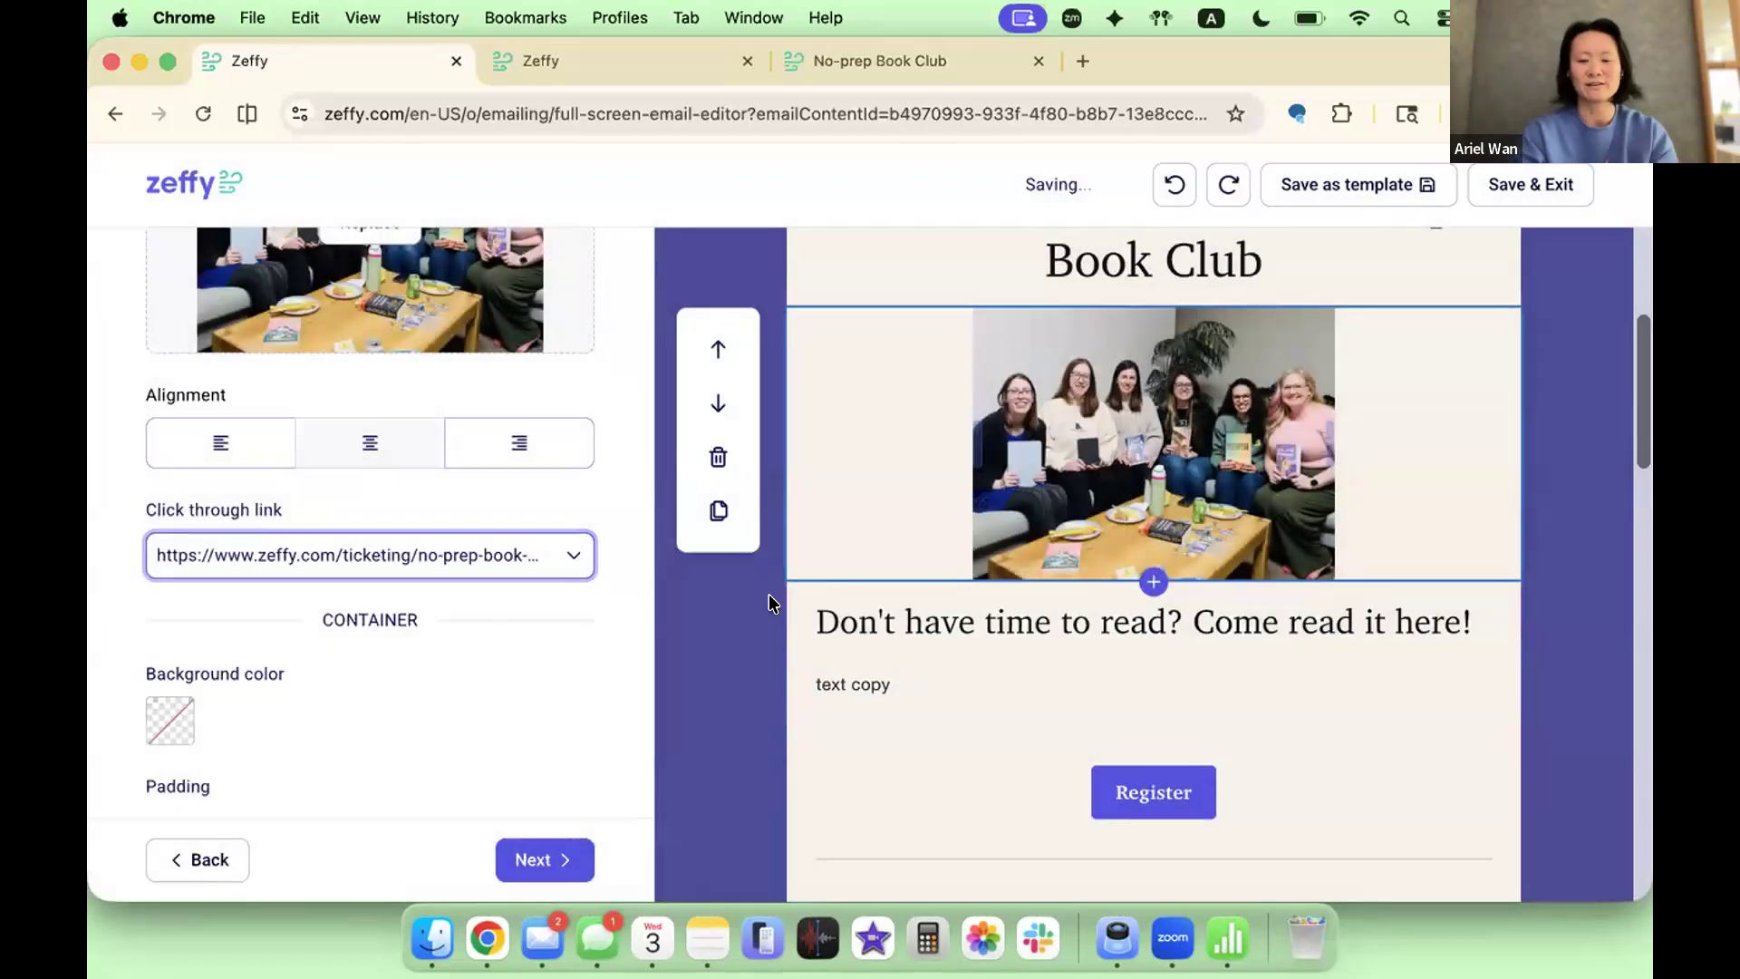
pyautogui.click(547, 560)
pyautogui.scroll(-3, 342, 804)
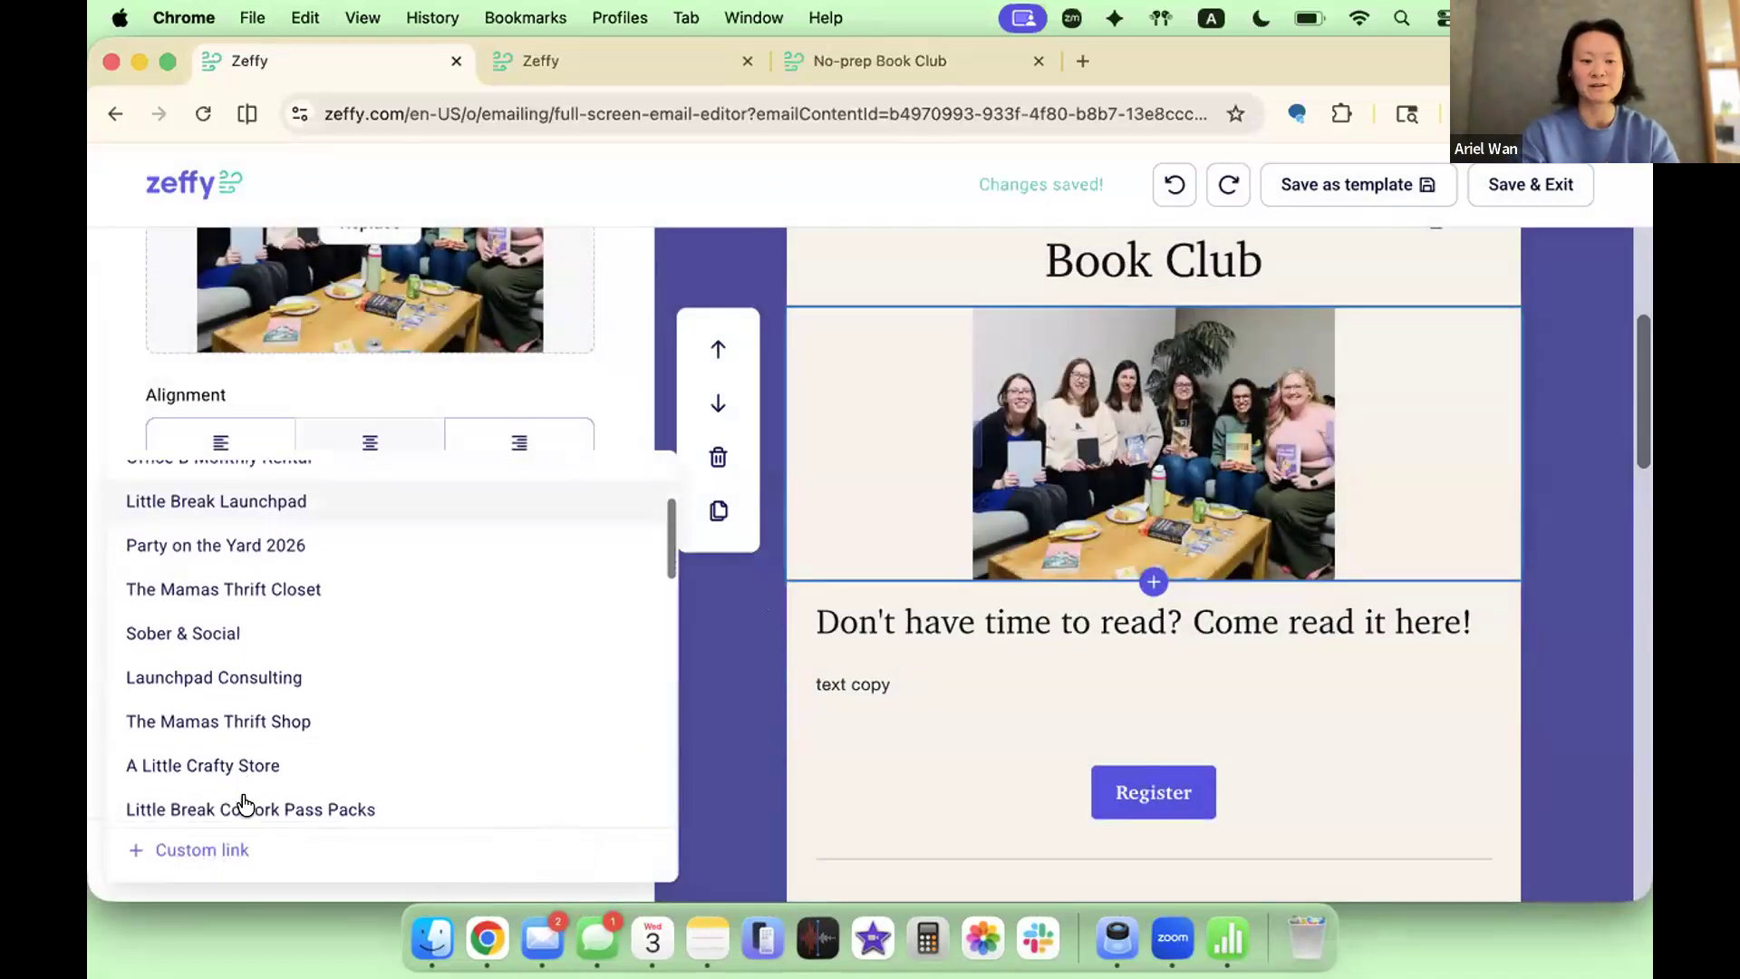
pyautogui.click(214, 846)
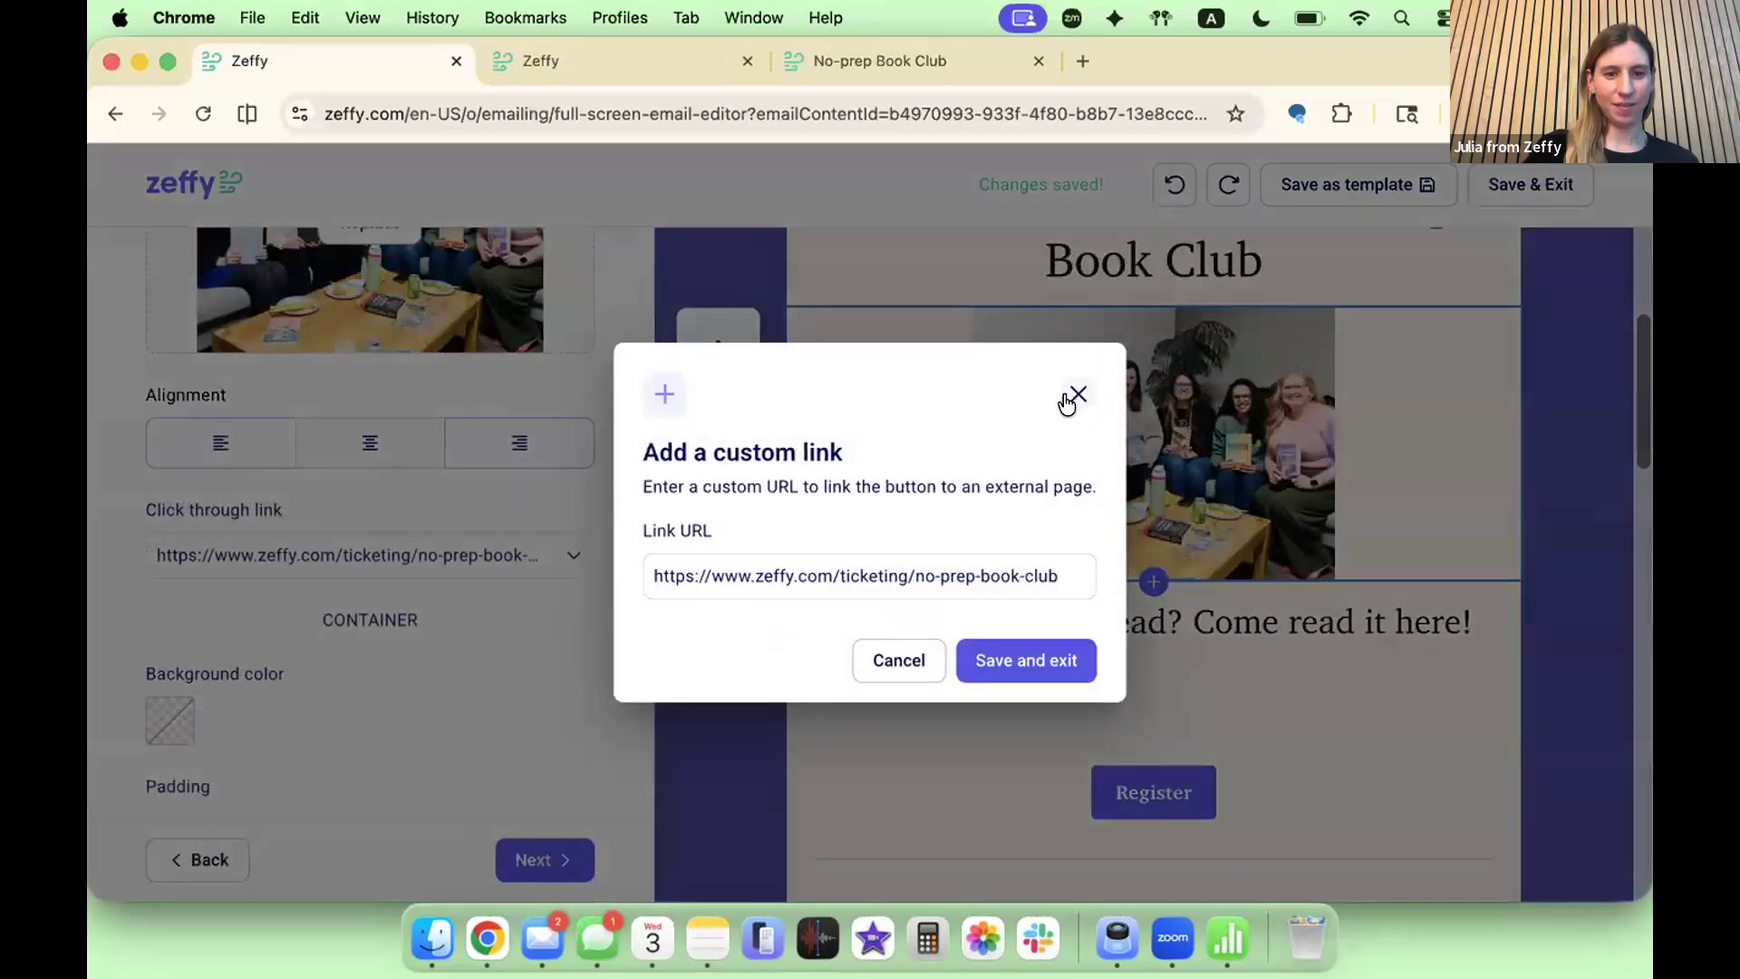
pyautogui.click(1078, 393)
# Step: Replace the "Upcoming Initiatives" heading under "What is up this month?" with "New Lockers!"
pyautogui.scroll(-5, 1153, 606)
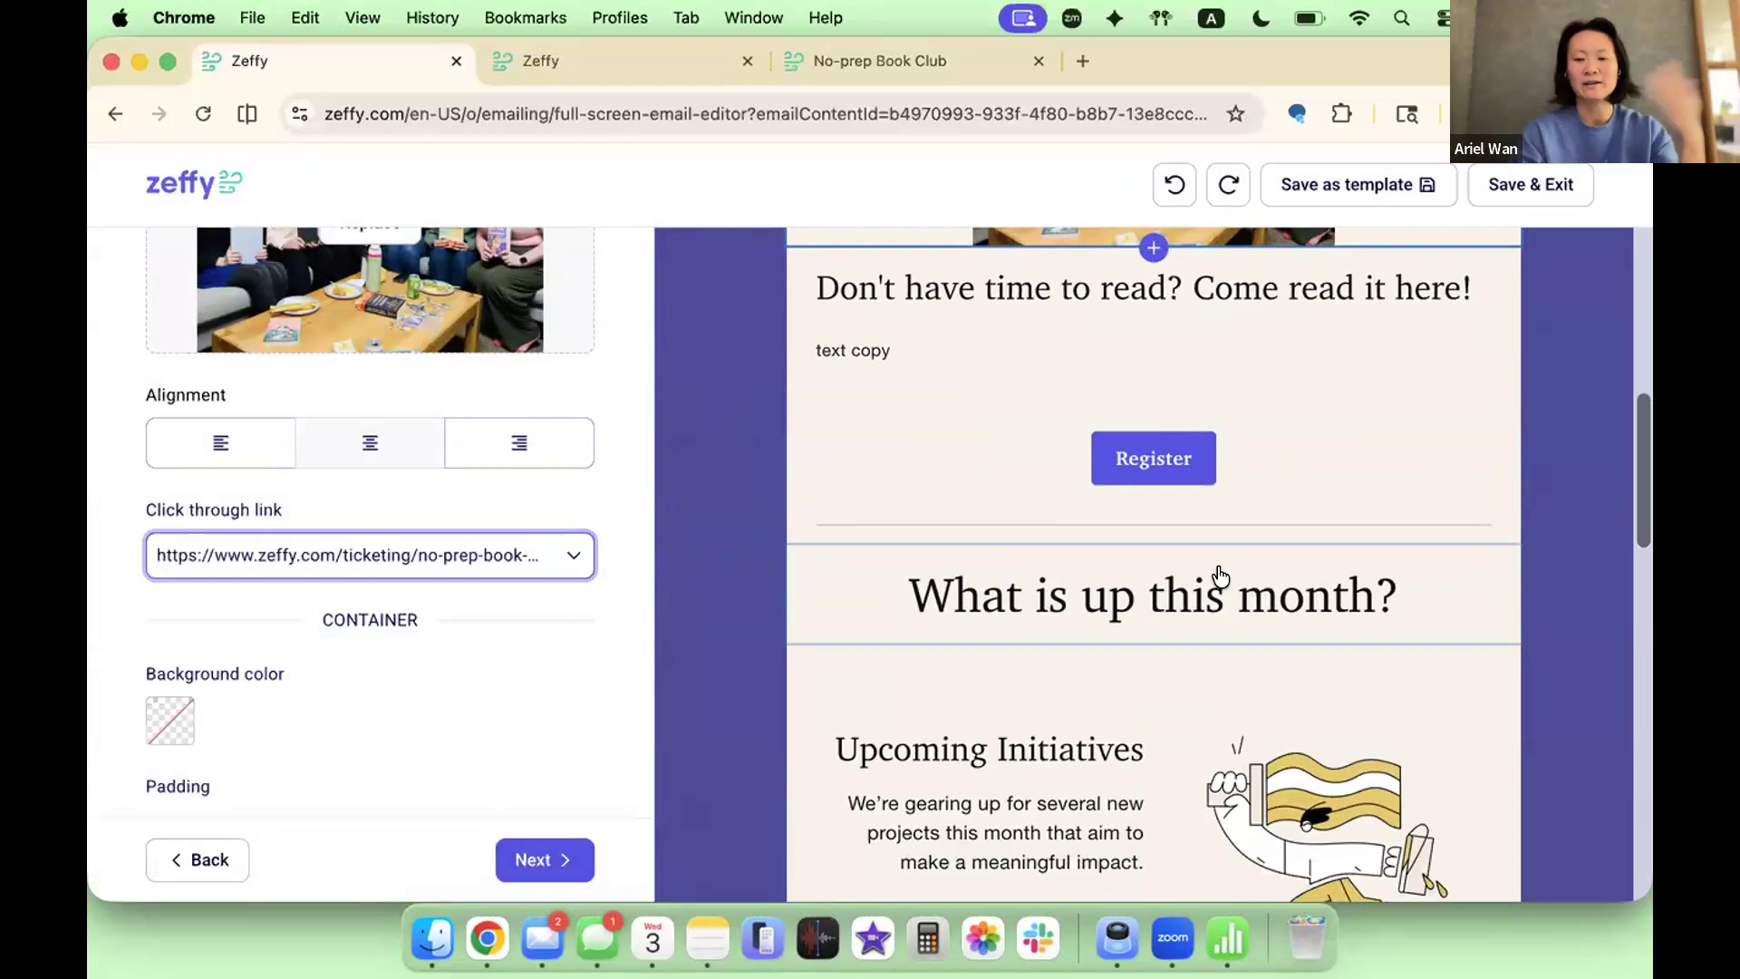
pyautogui.click(1174, 593)
pyautogui.tripleClick(1175, 593)
pyautogui.scroll(-1, 1175, 592)
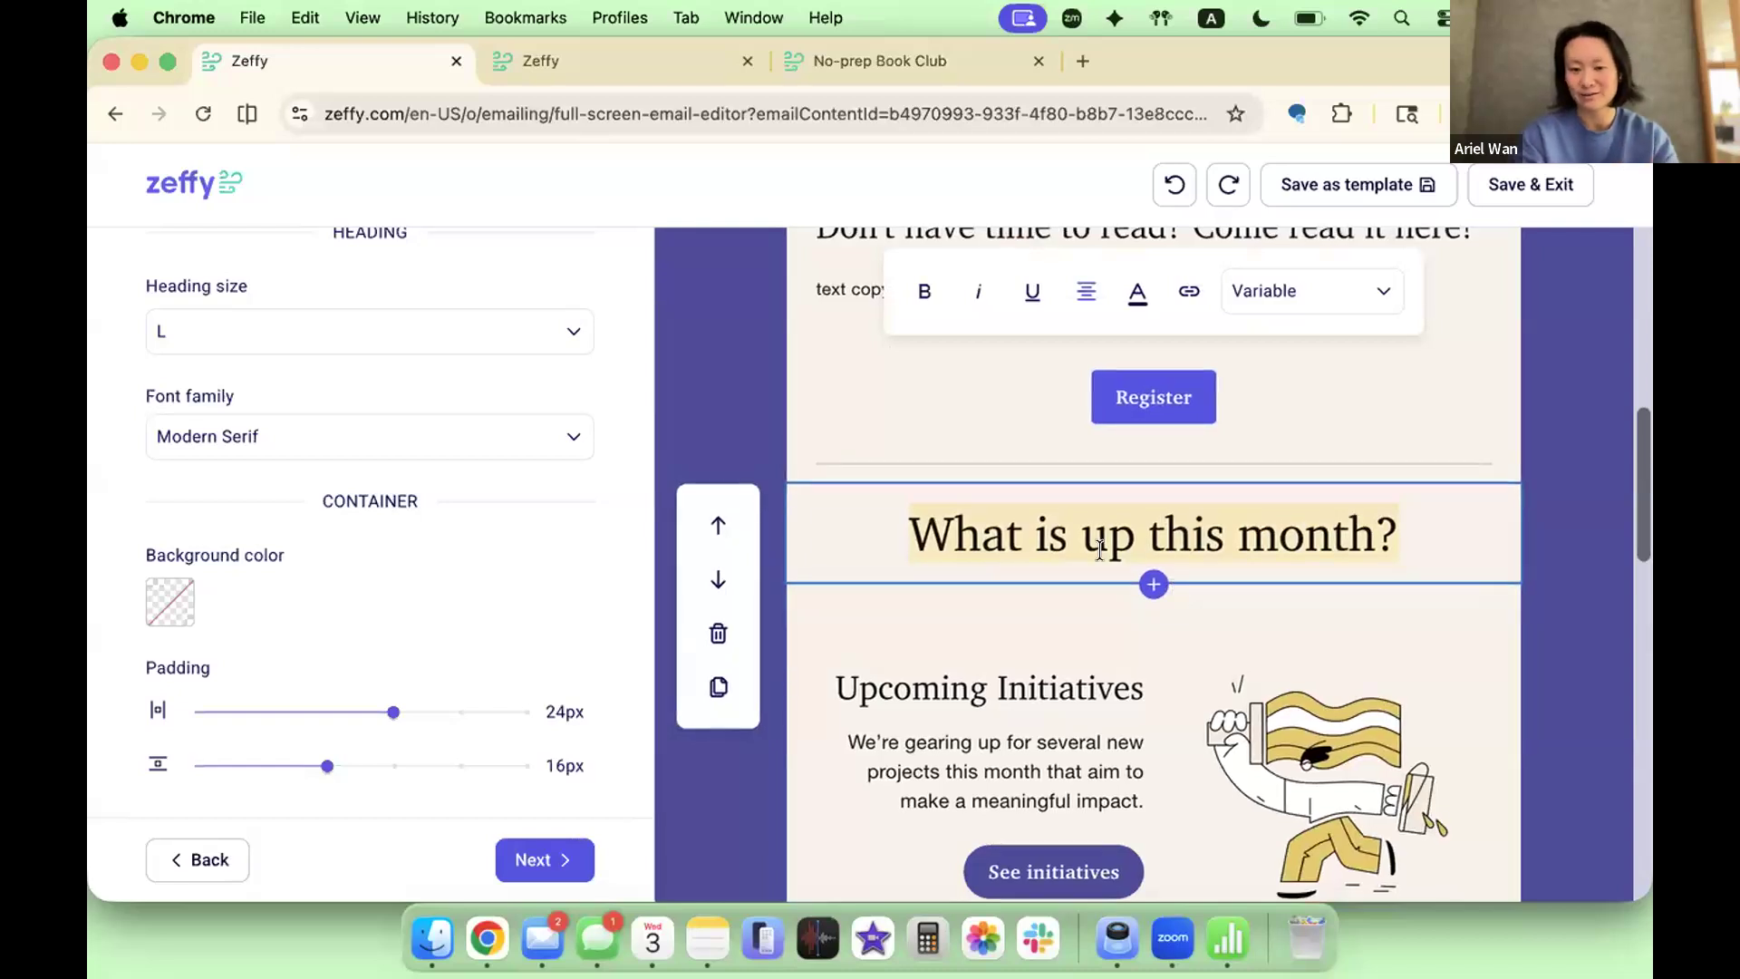
pyautogui.scroll(-1, 1060, 566)
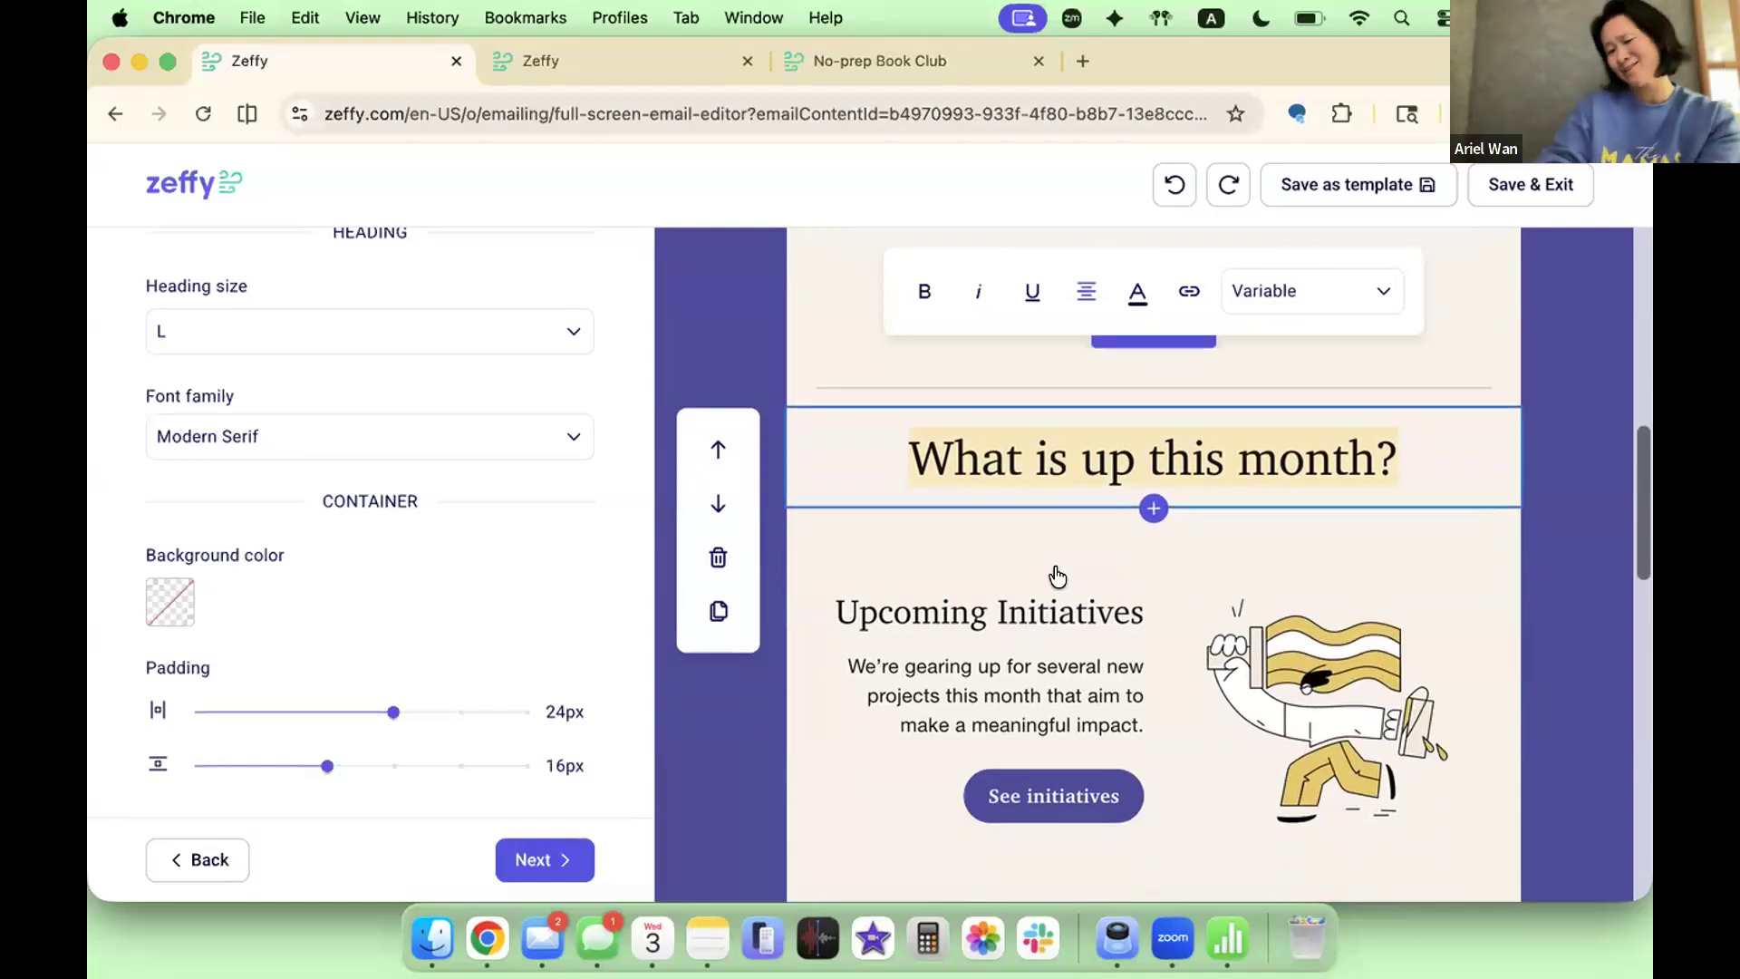
pyautogui.scroll(-2, 948, 556)
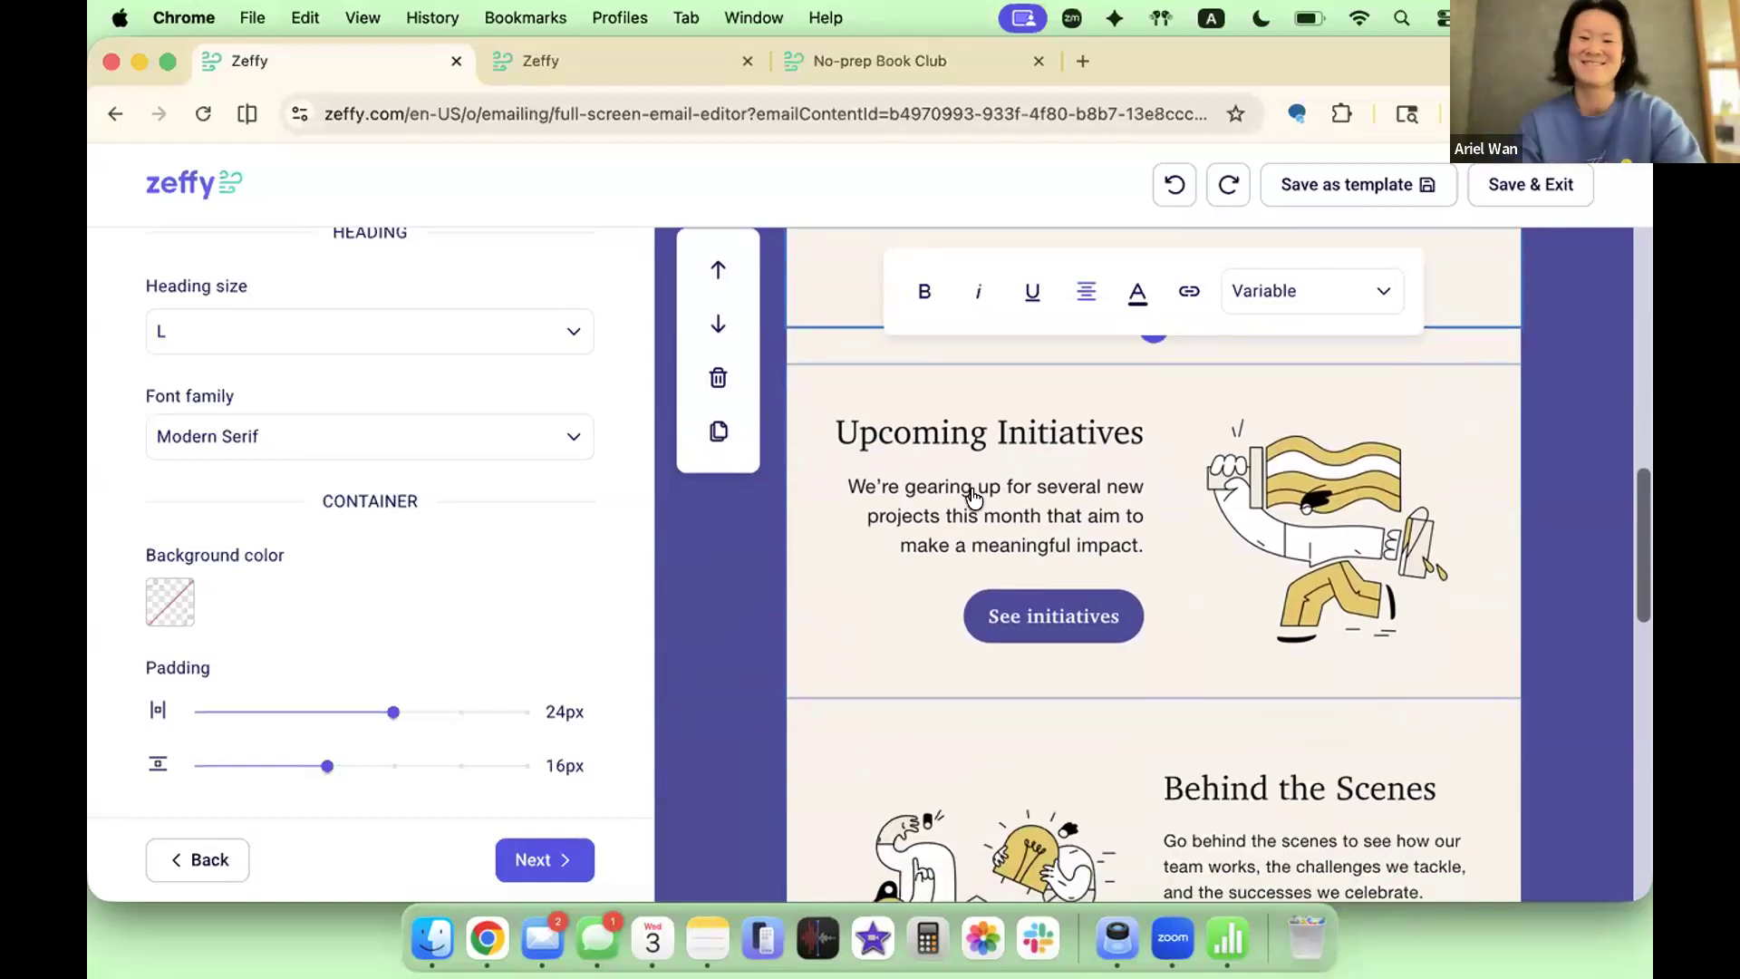
pyautogui.click(1073, 413)
pyautogui.tripleClick(1072, 413)
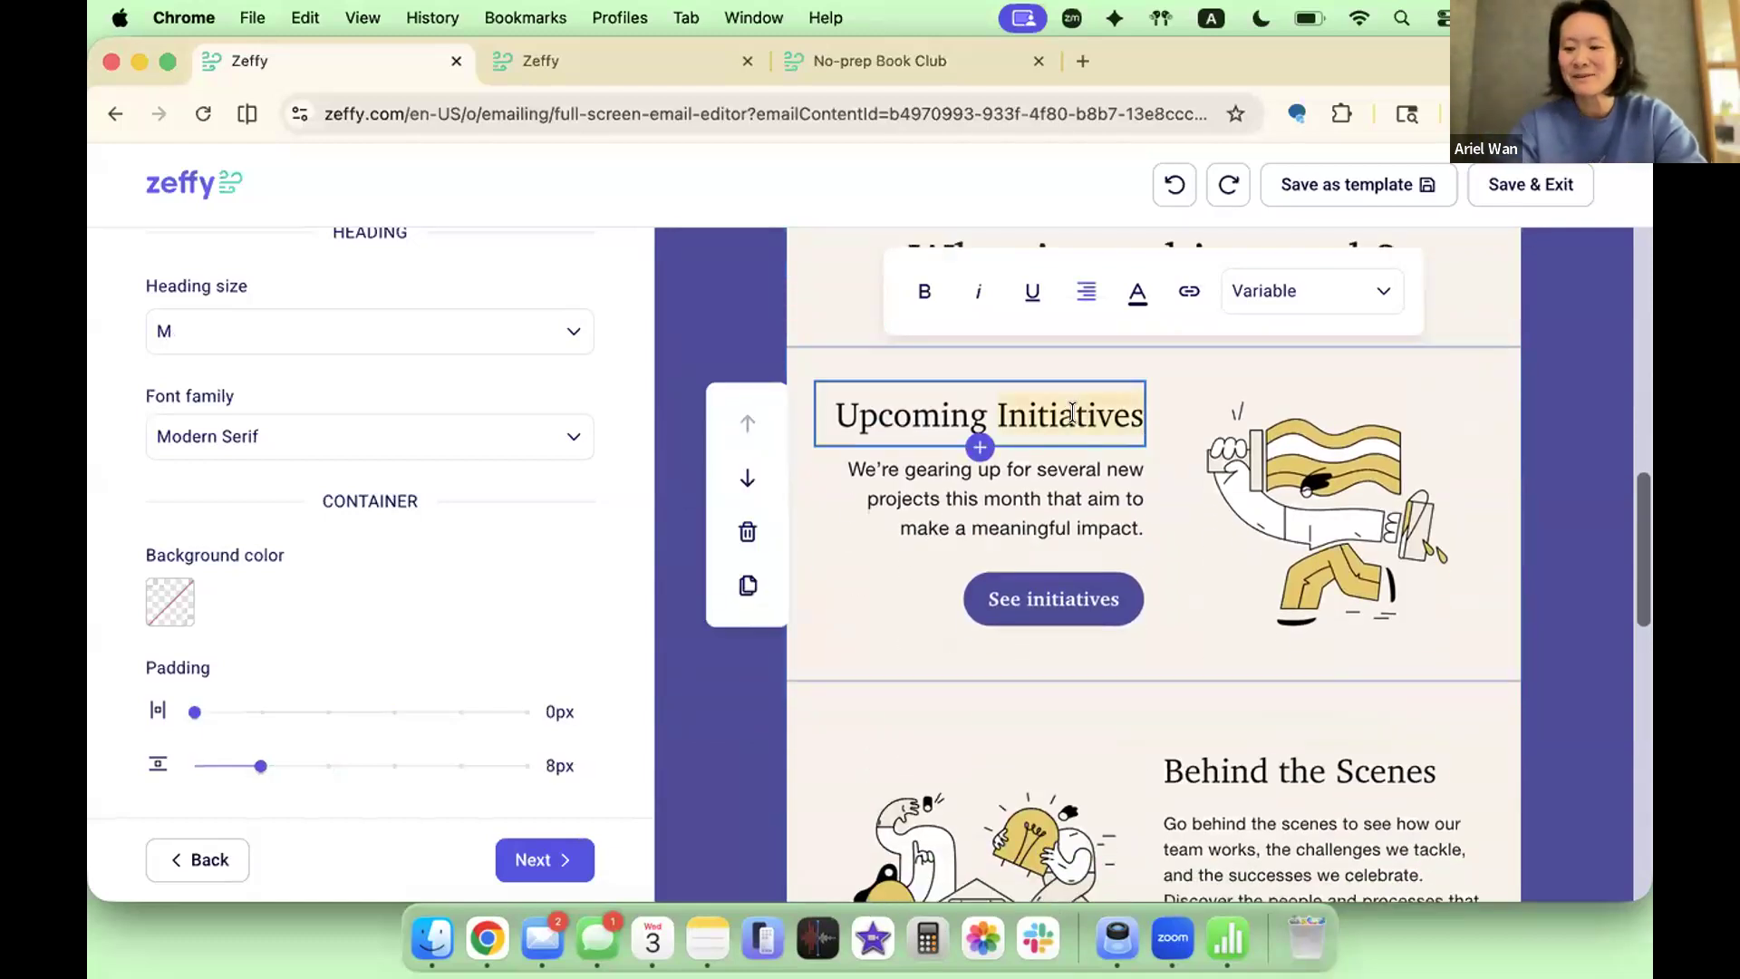
pyautogui.write('New Lockers!')
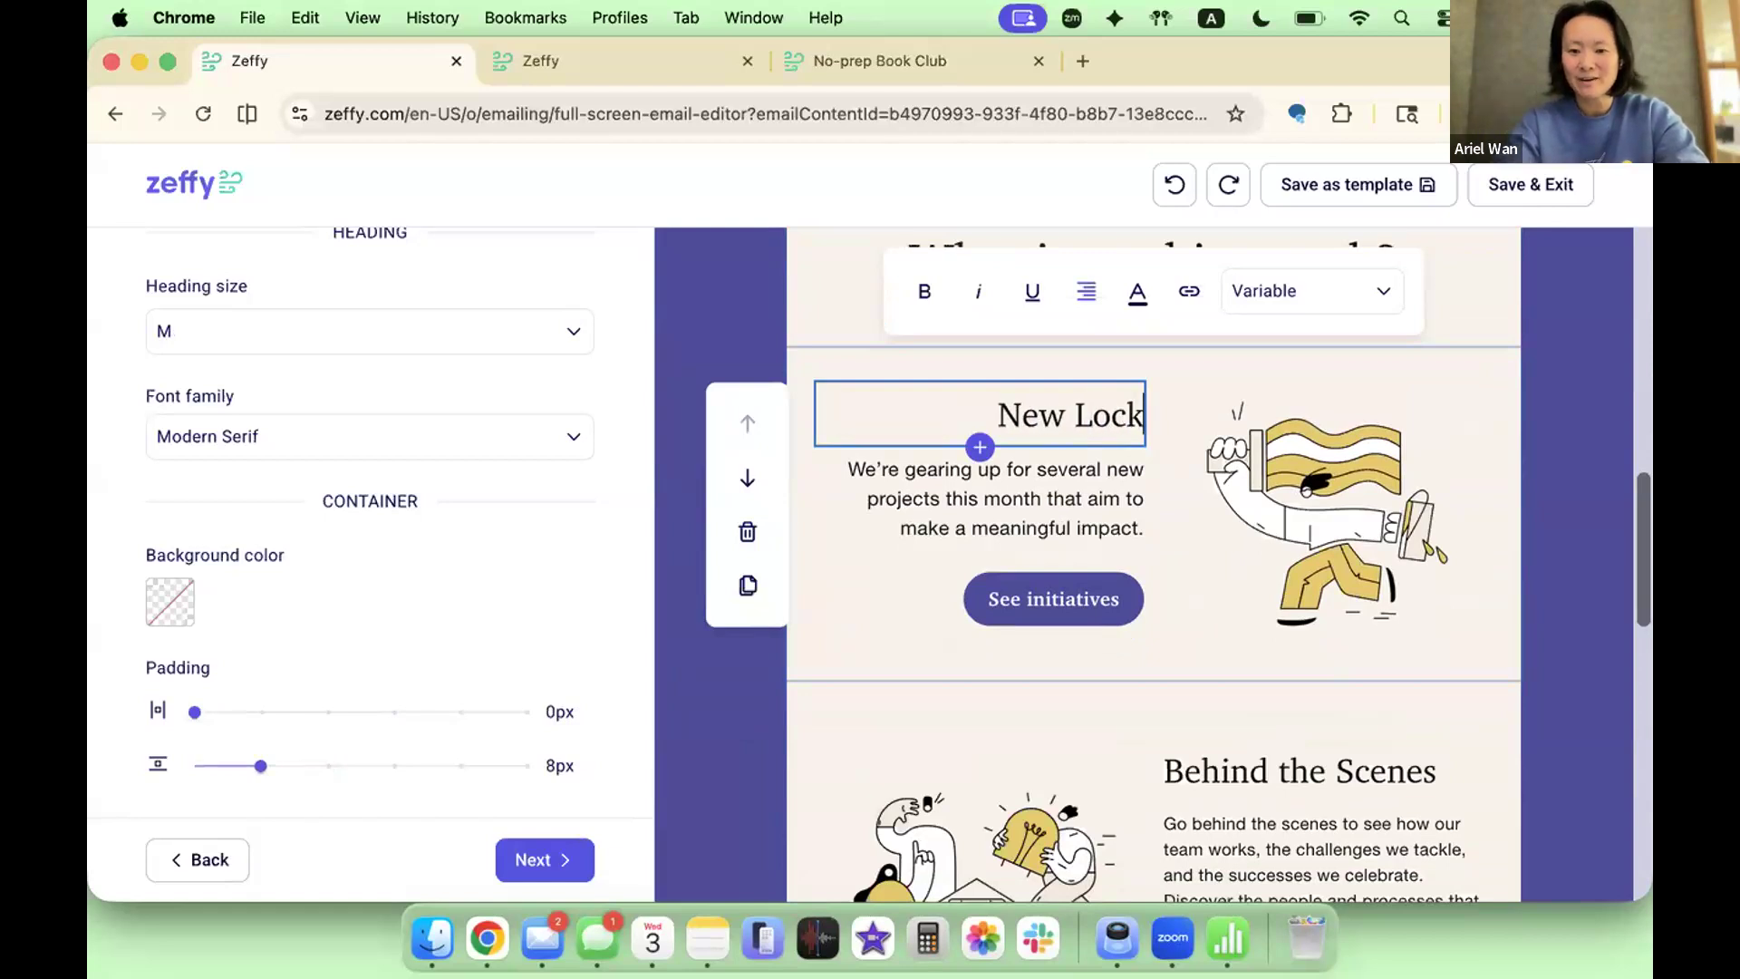
# Step: Replace the paragraph under "New Lockers!" with "For all of your bags and bags and diaper bags and more bags"
pyautogui.click(1097, 472)
pyautogui.tripleClick(1098, 472)
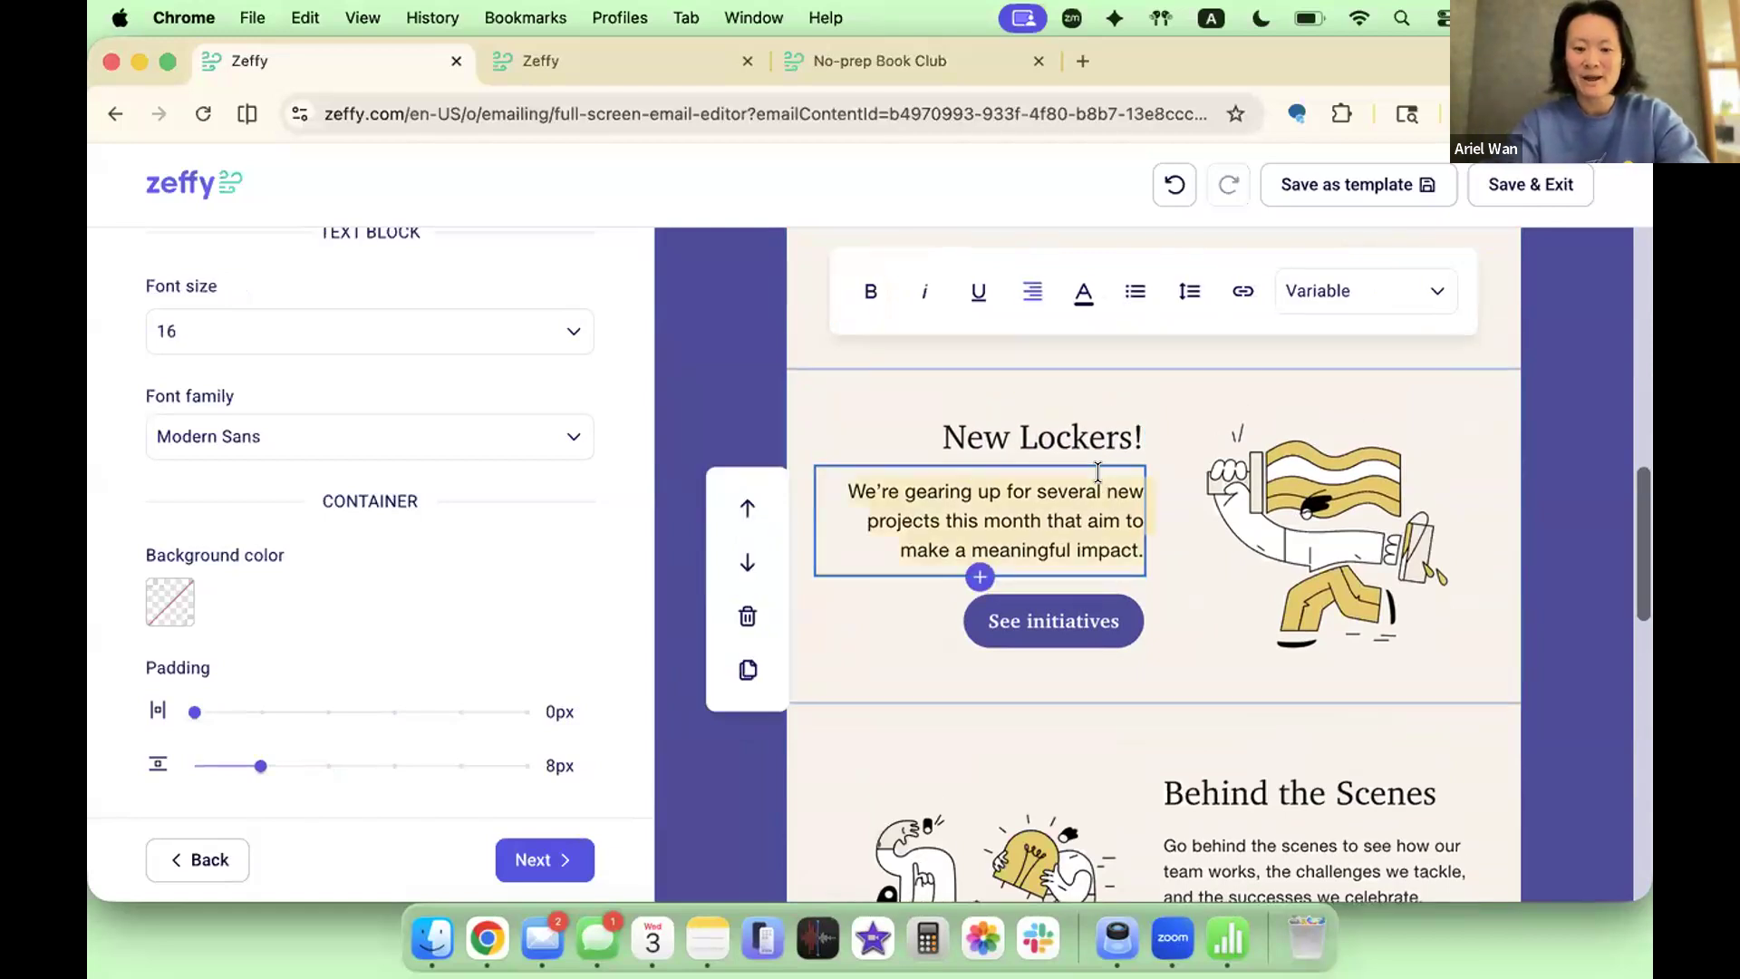
pyautogui.write('For all of your')
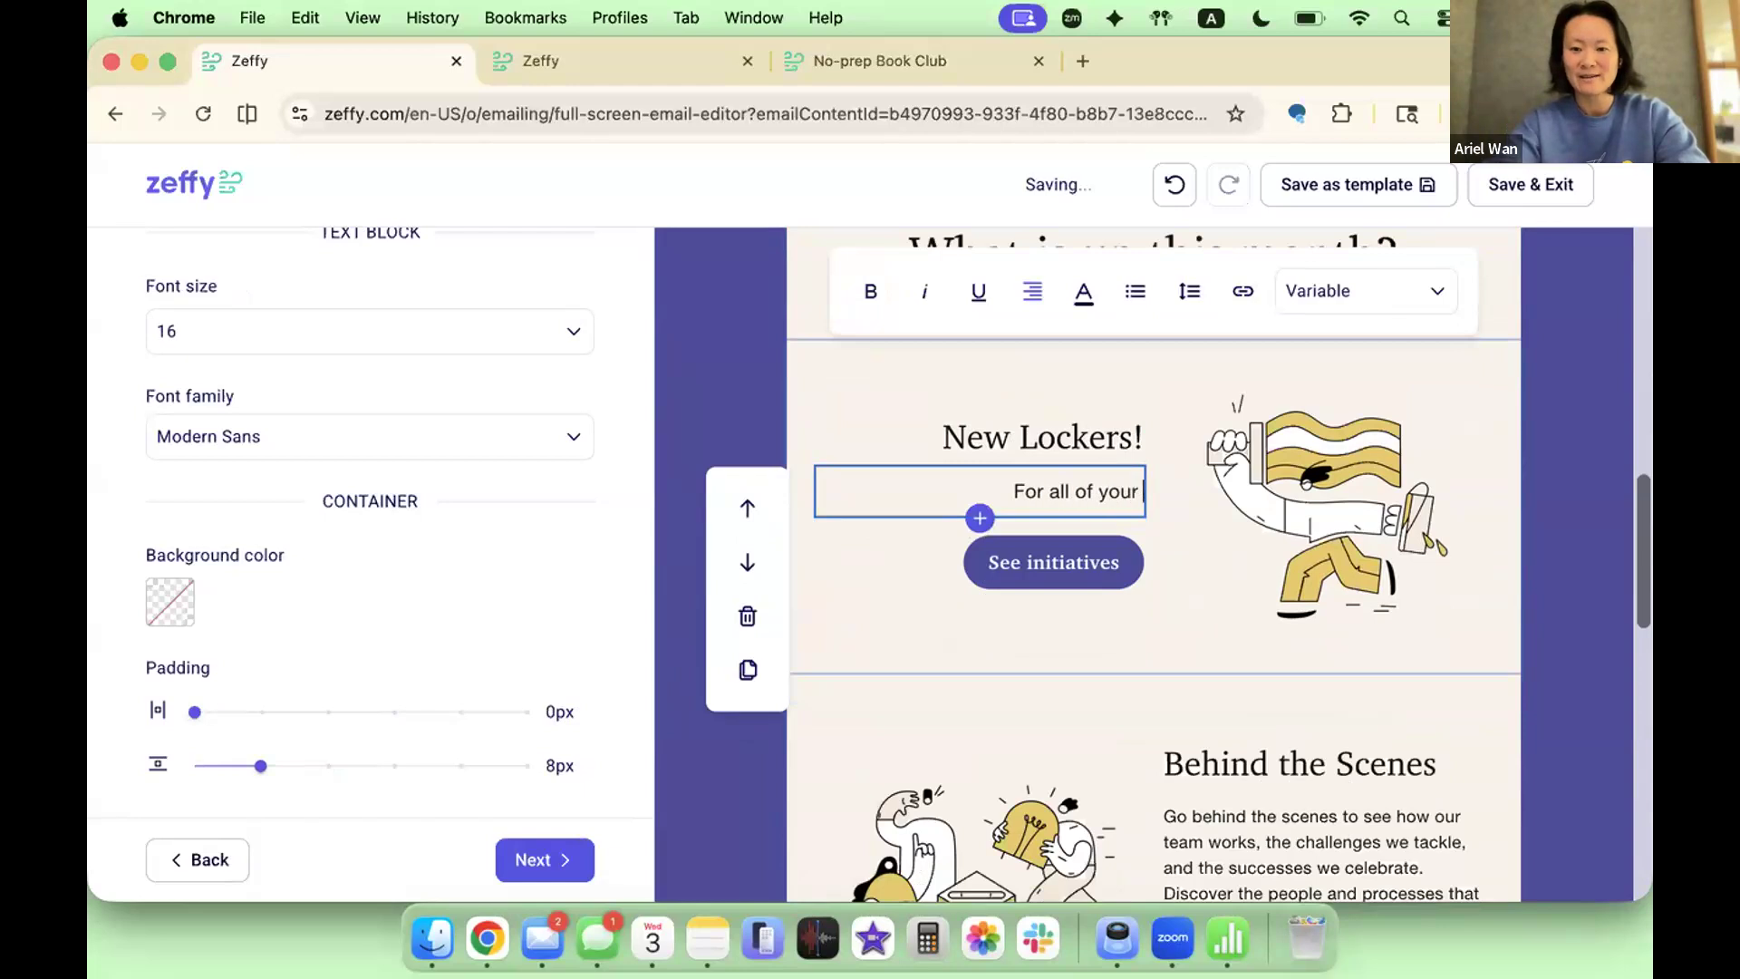
pyautogui.write(' bags and bags and diaper')
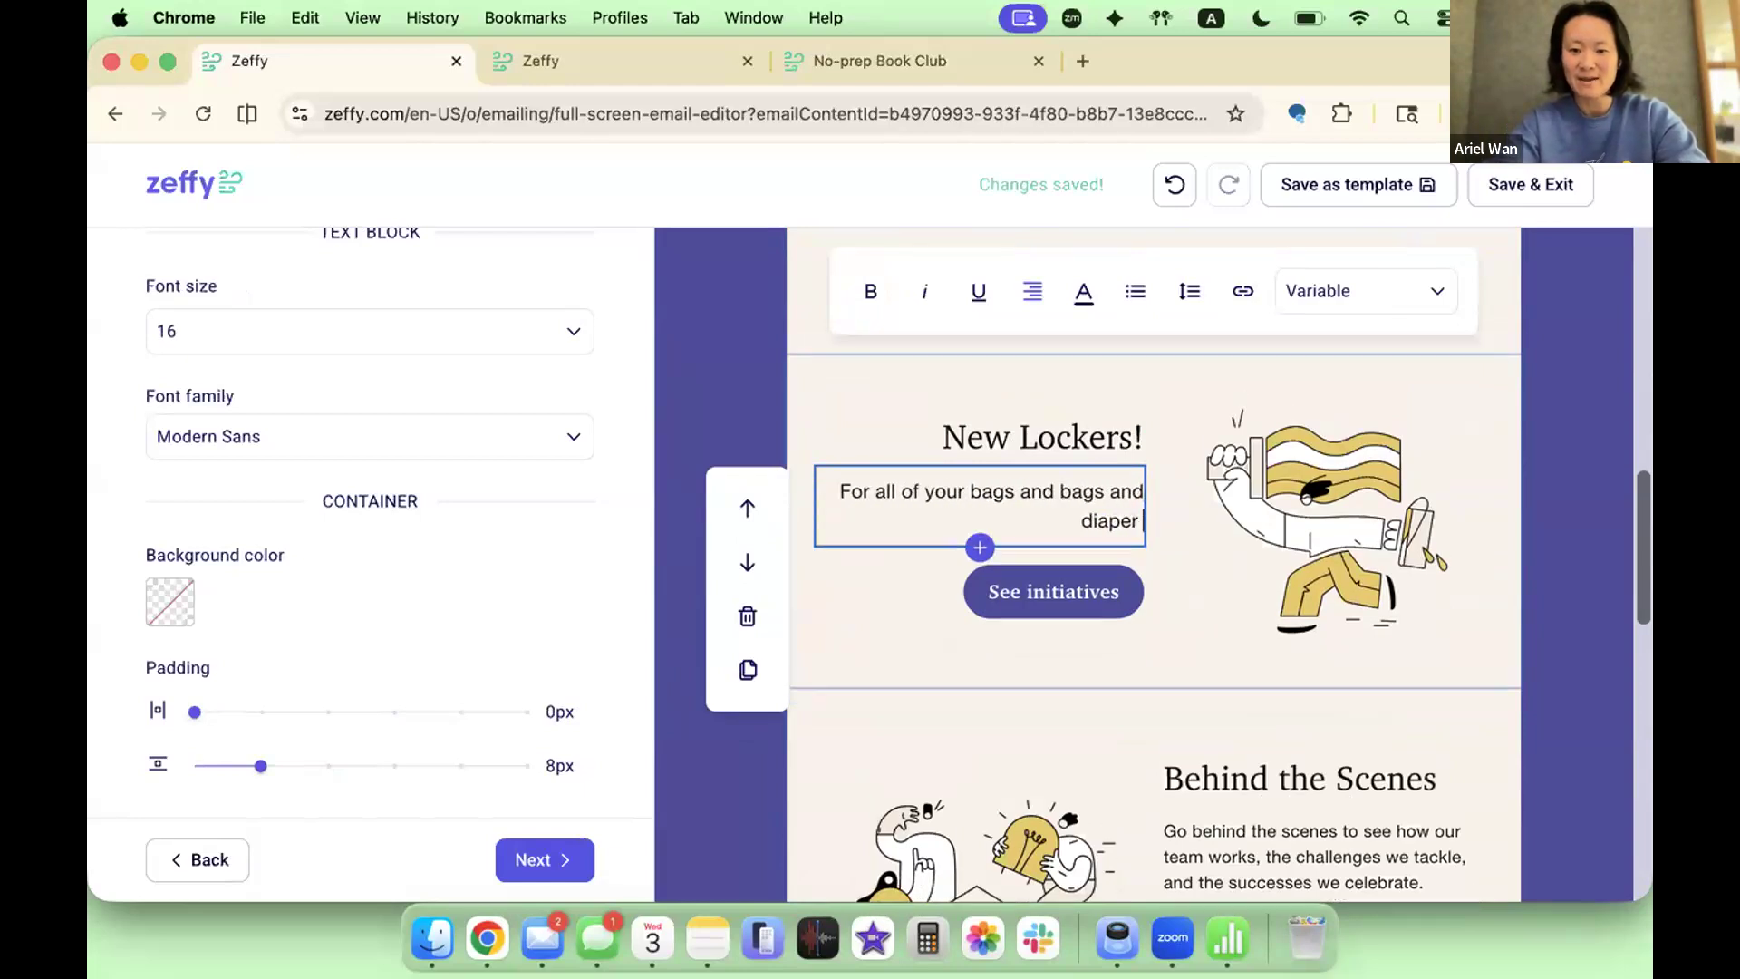
pyautogui.write(' bags and more bags')
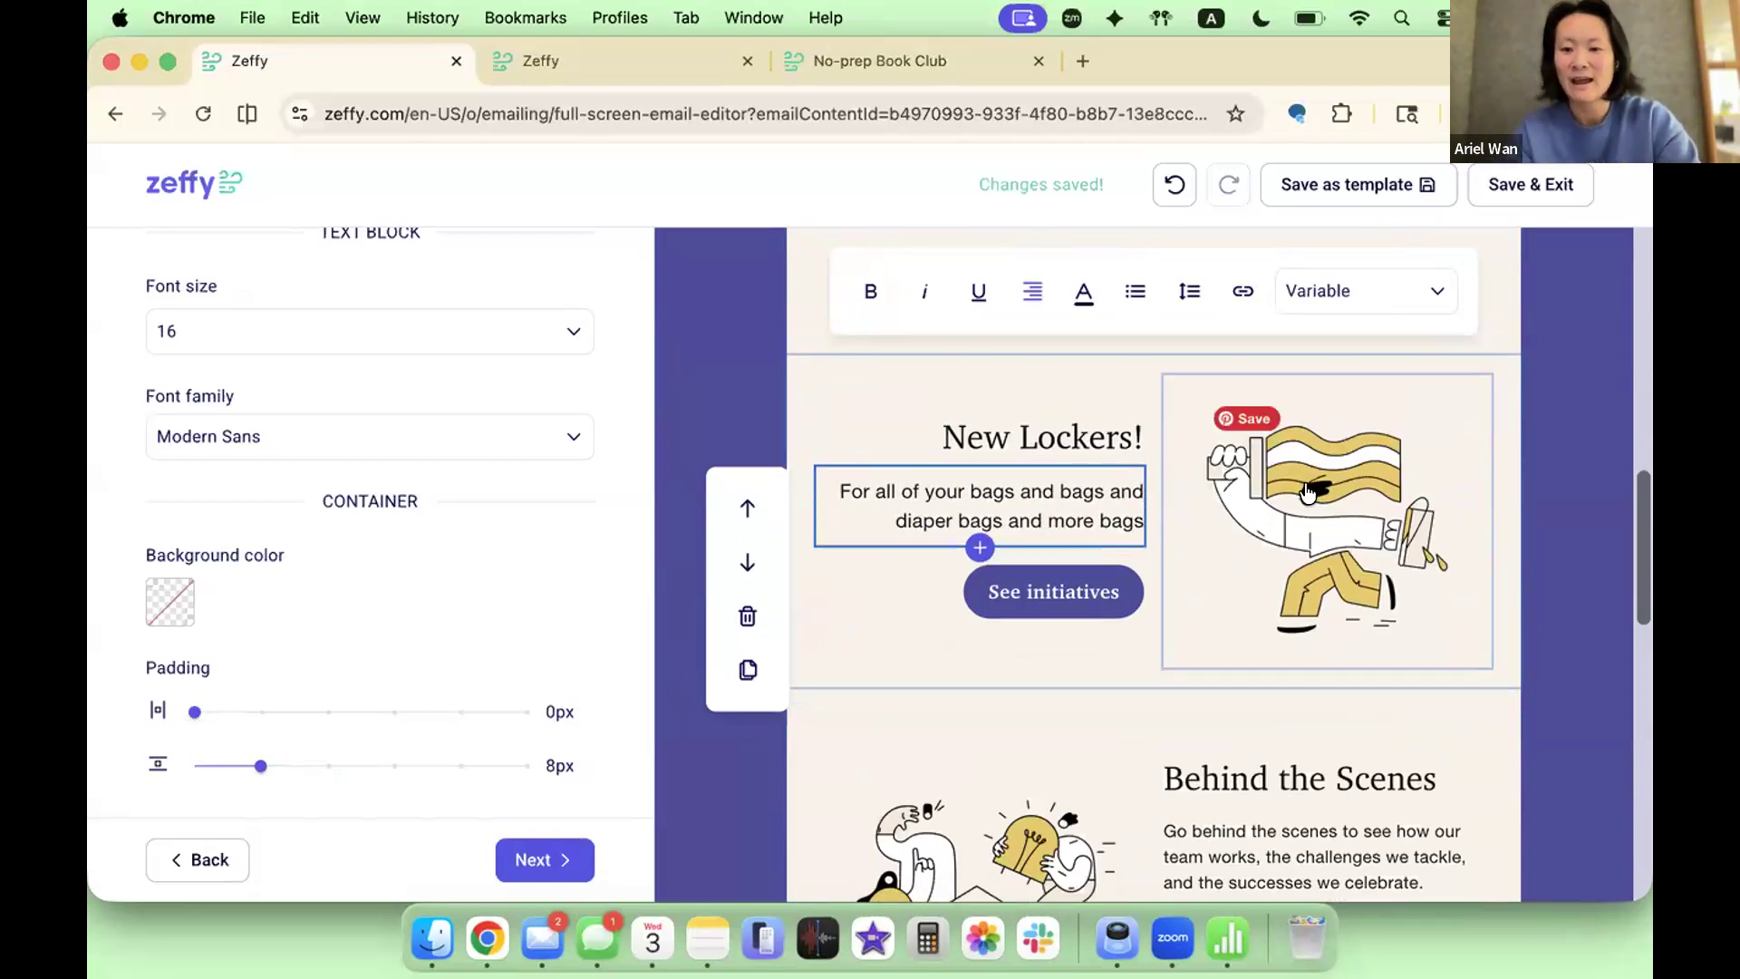
# Step: Replace the illustration beside "New Lockers!" with lockers.jpeg, cropped to the Square format
pyautogui.click(1233, 494)
pyautogui.scroll(4, 272, 562)
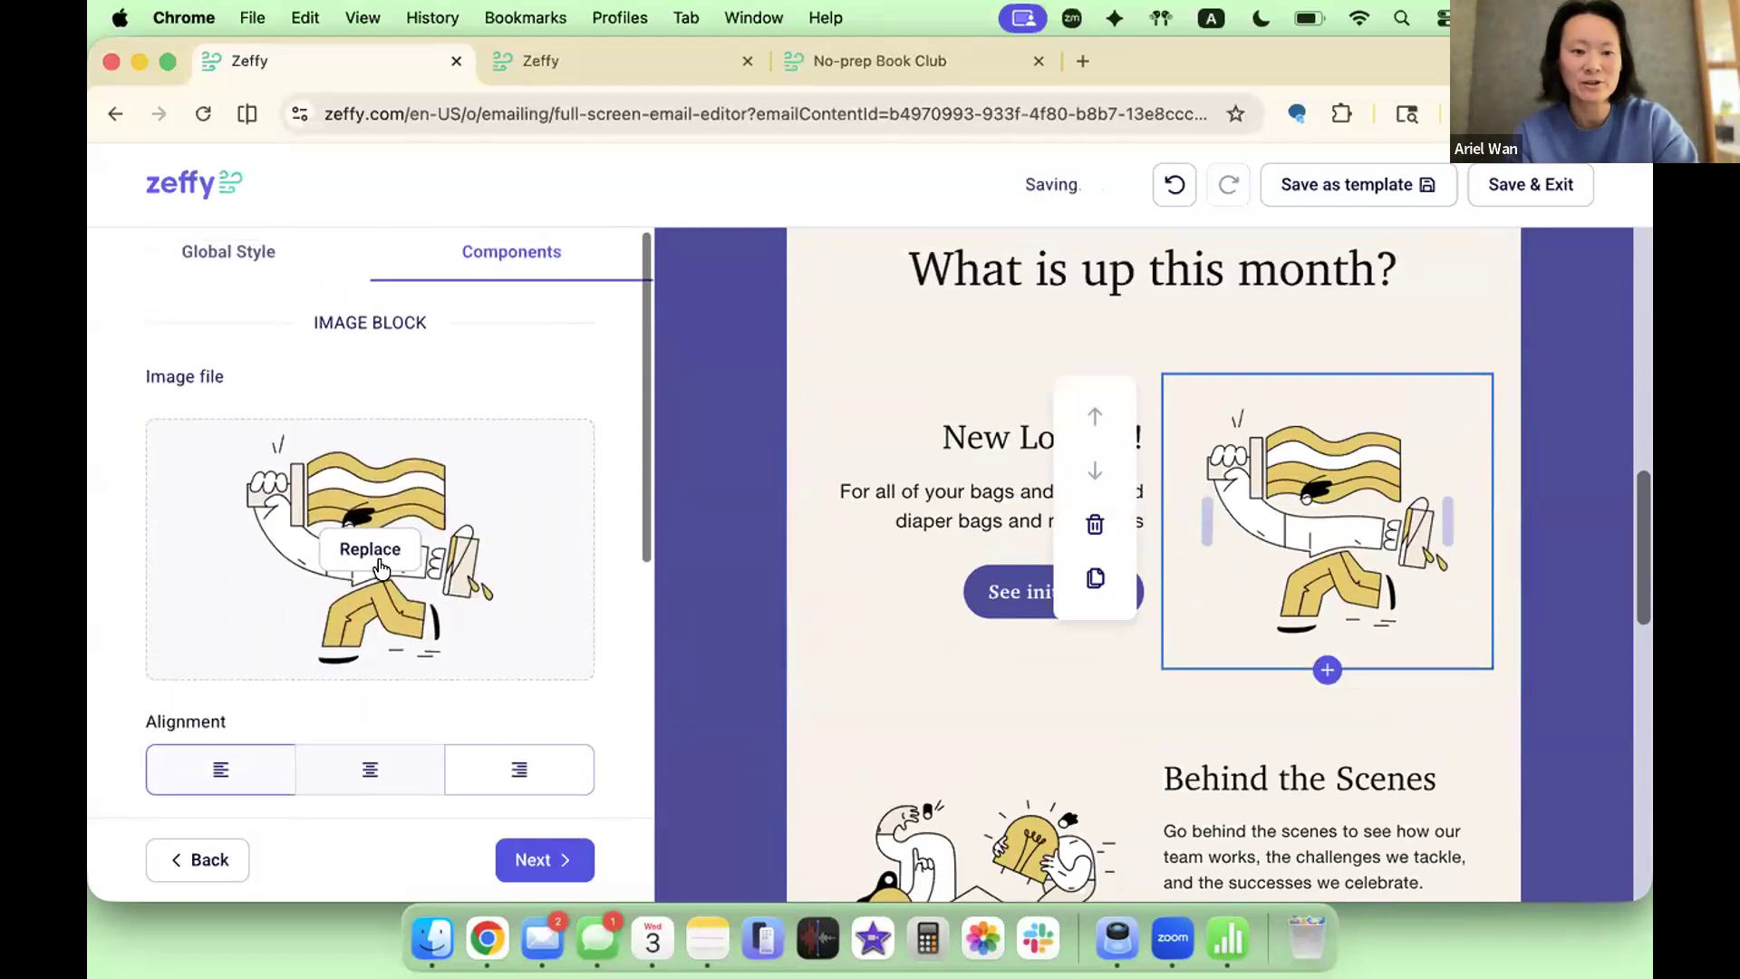
pyautogui.click(384, 544)
pyautogui.click(838, 374)
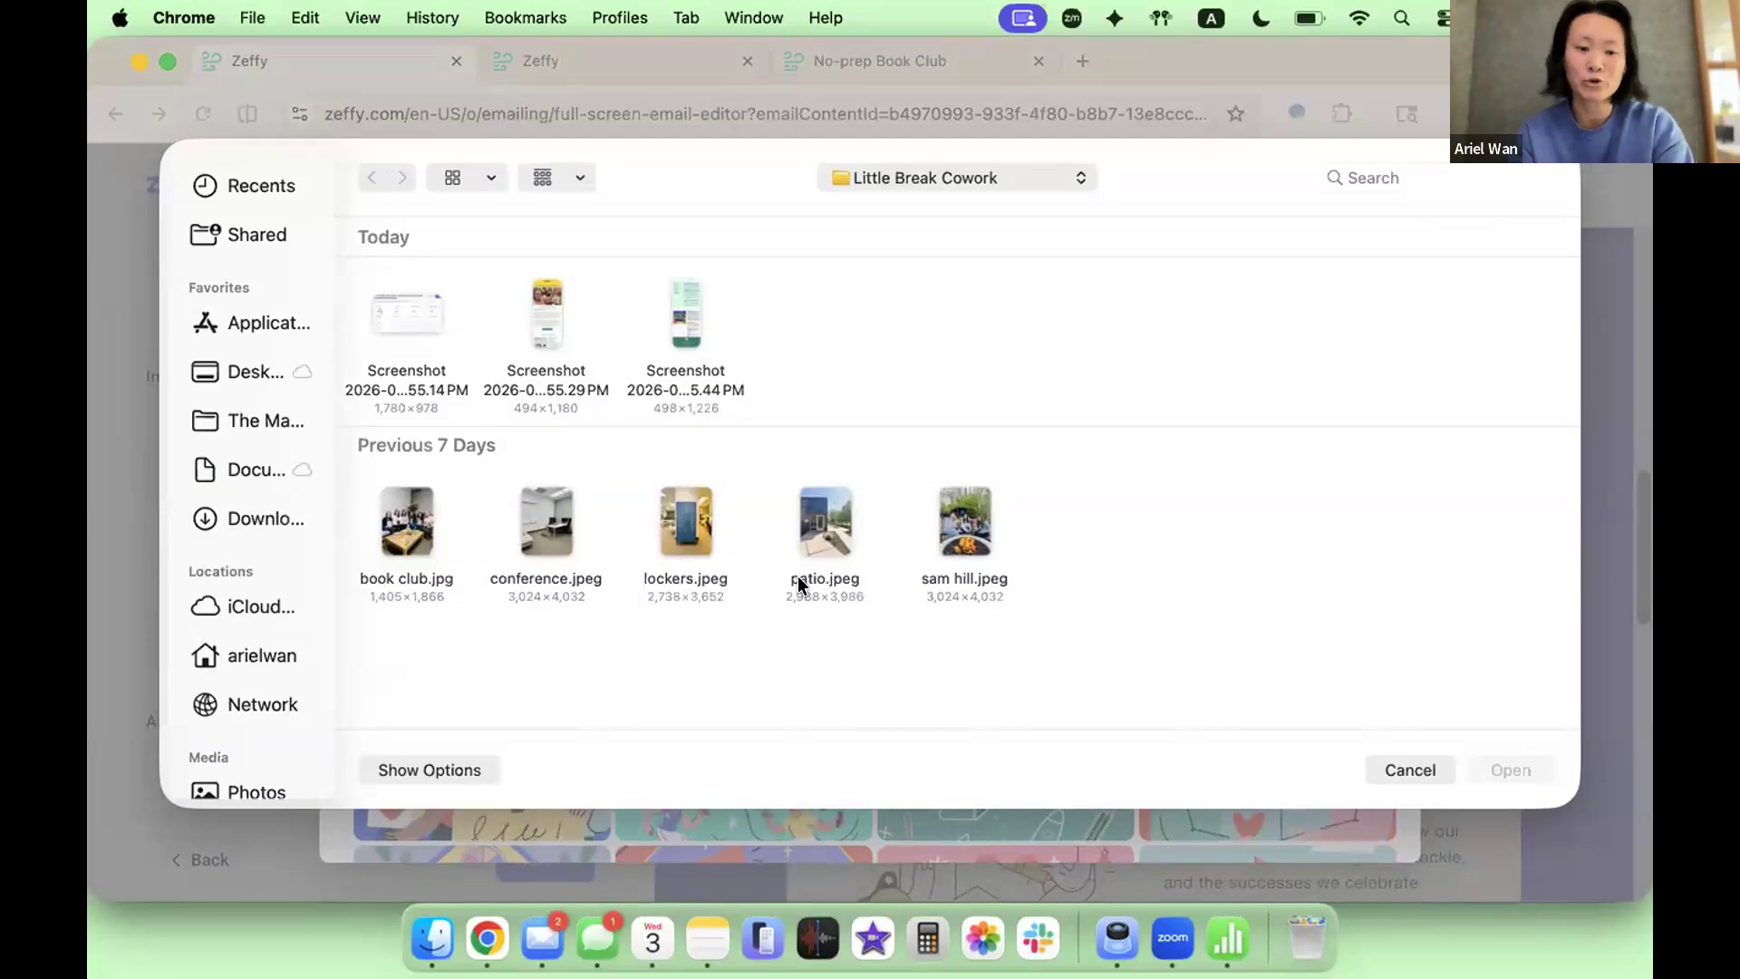
pyautogui.doubleClick(686, 544)
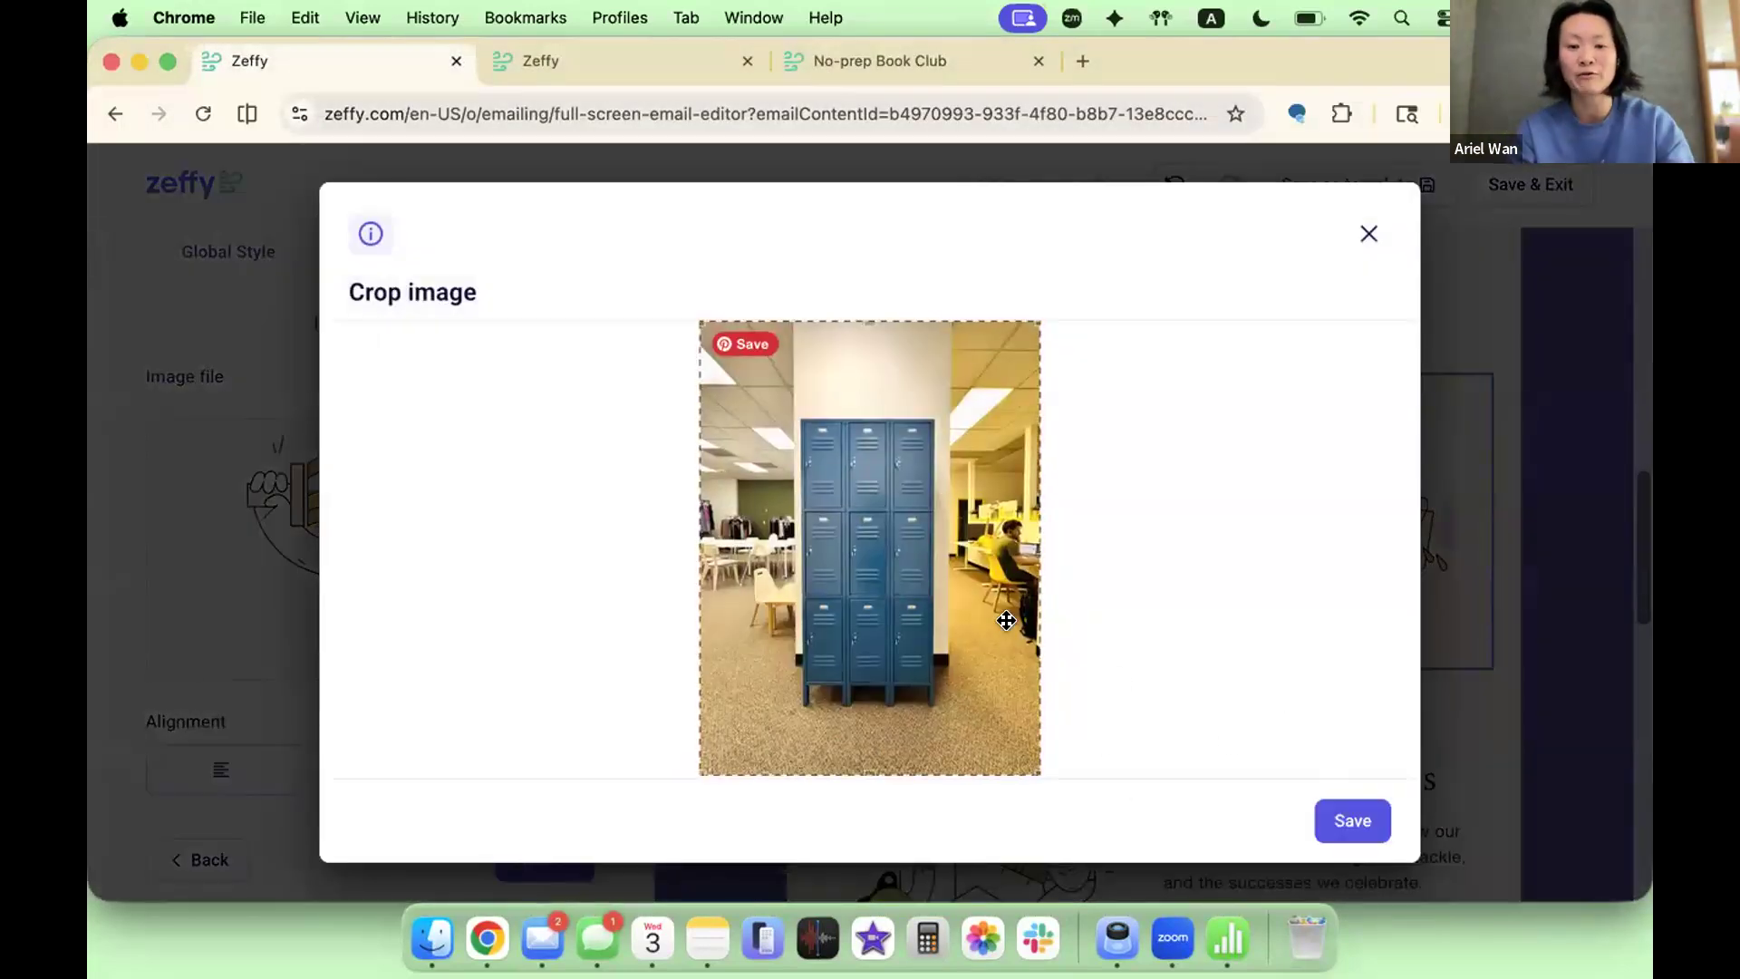
pyautogui.scroll(-2, 1003, 613)
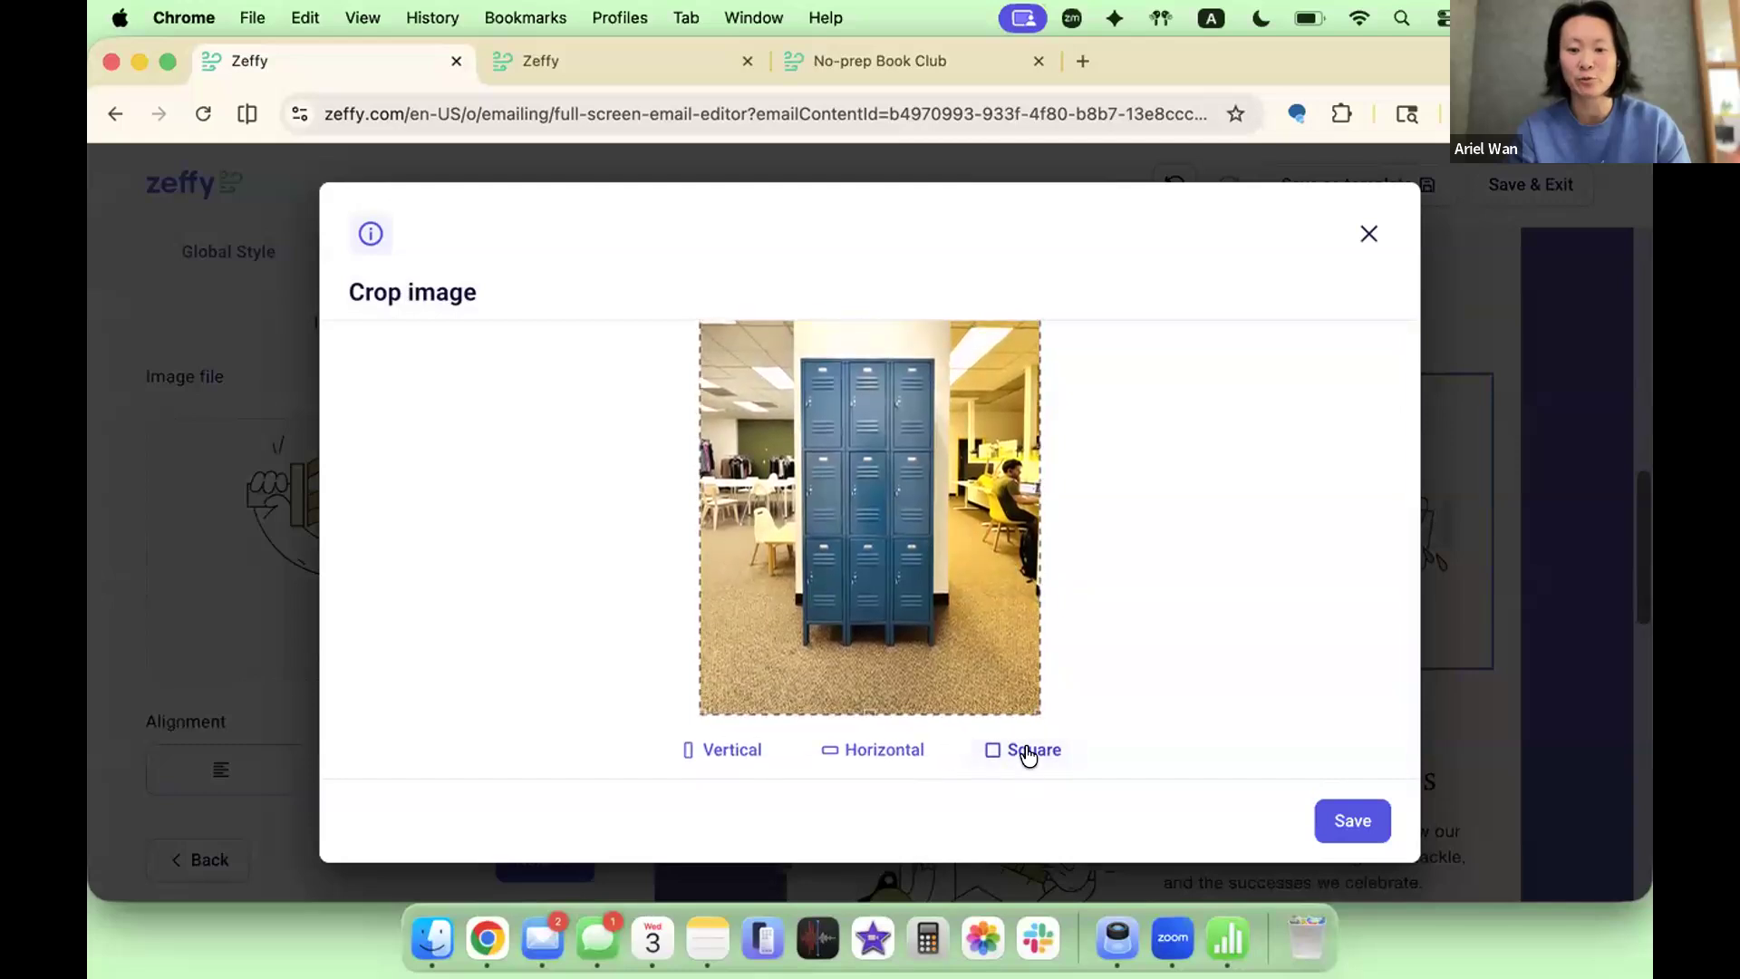
pyautogui.click(1017, 750)
pyautogui.scroll(1, 964, 590)
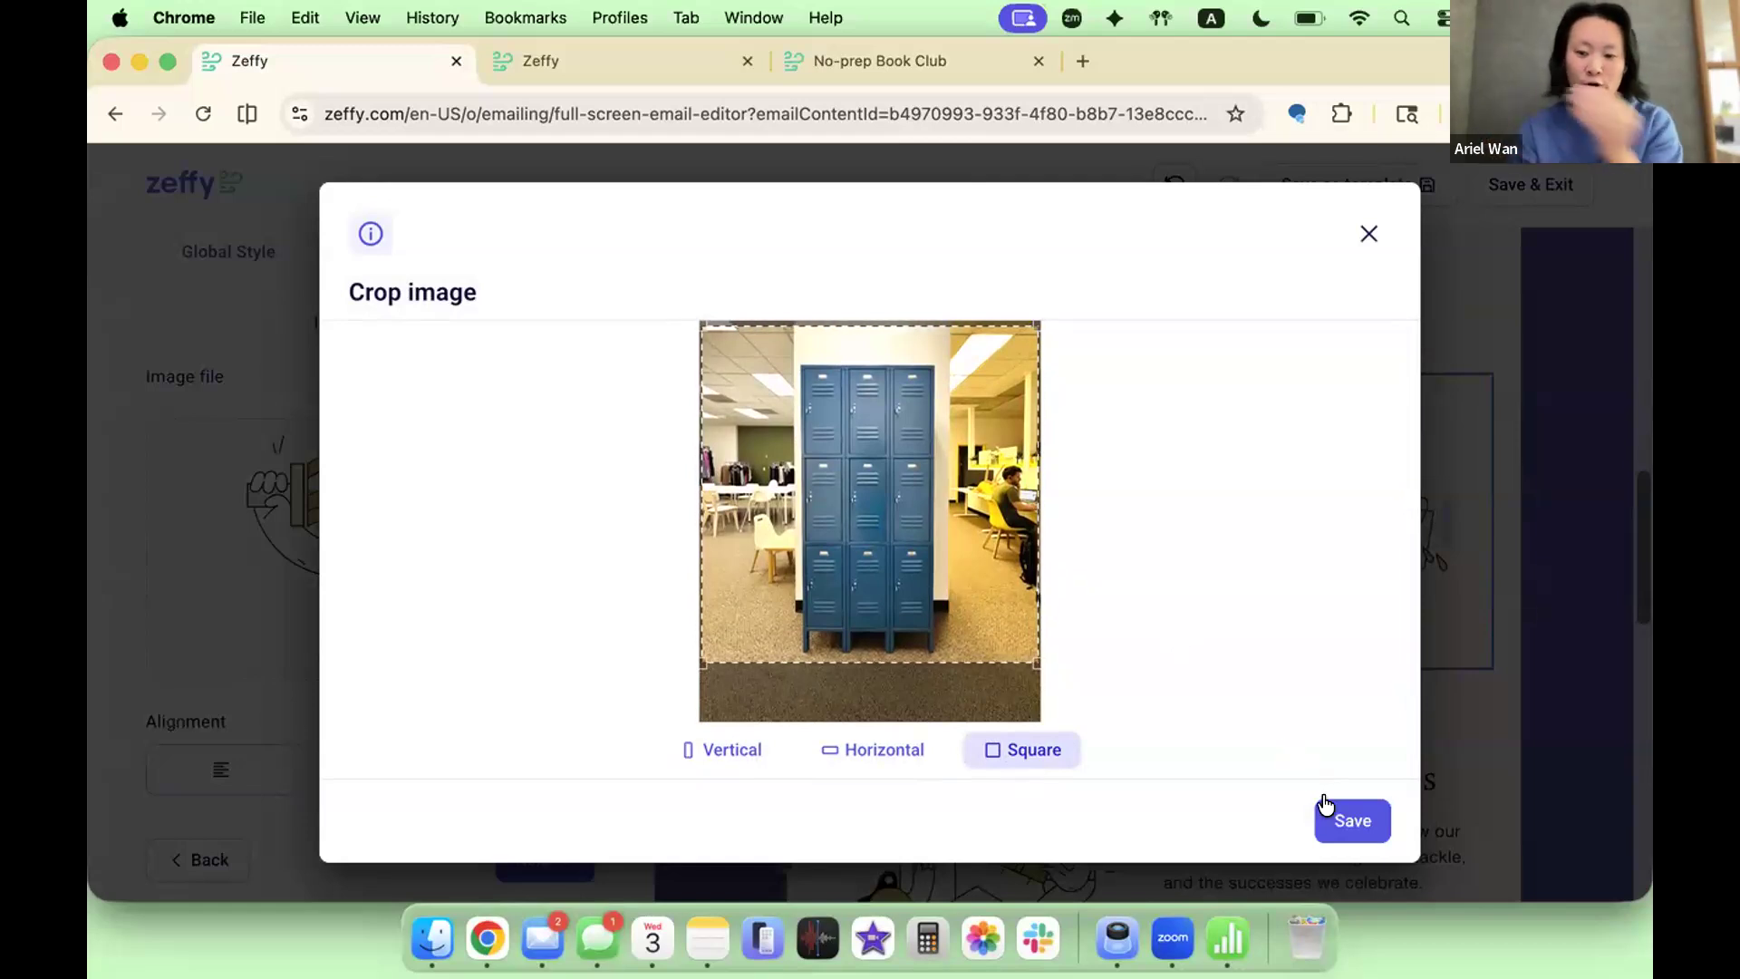
pyautogui.click(1377, 822)
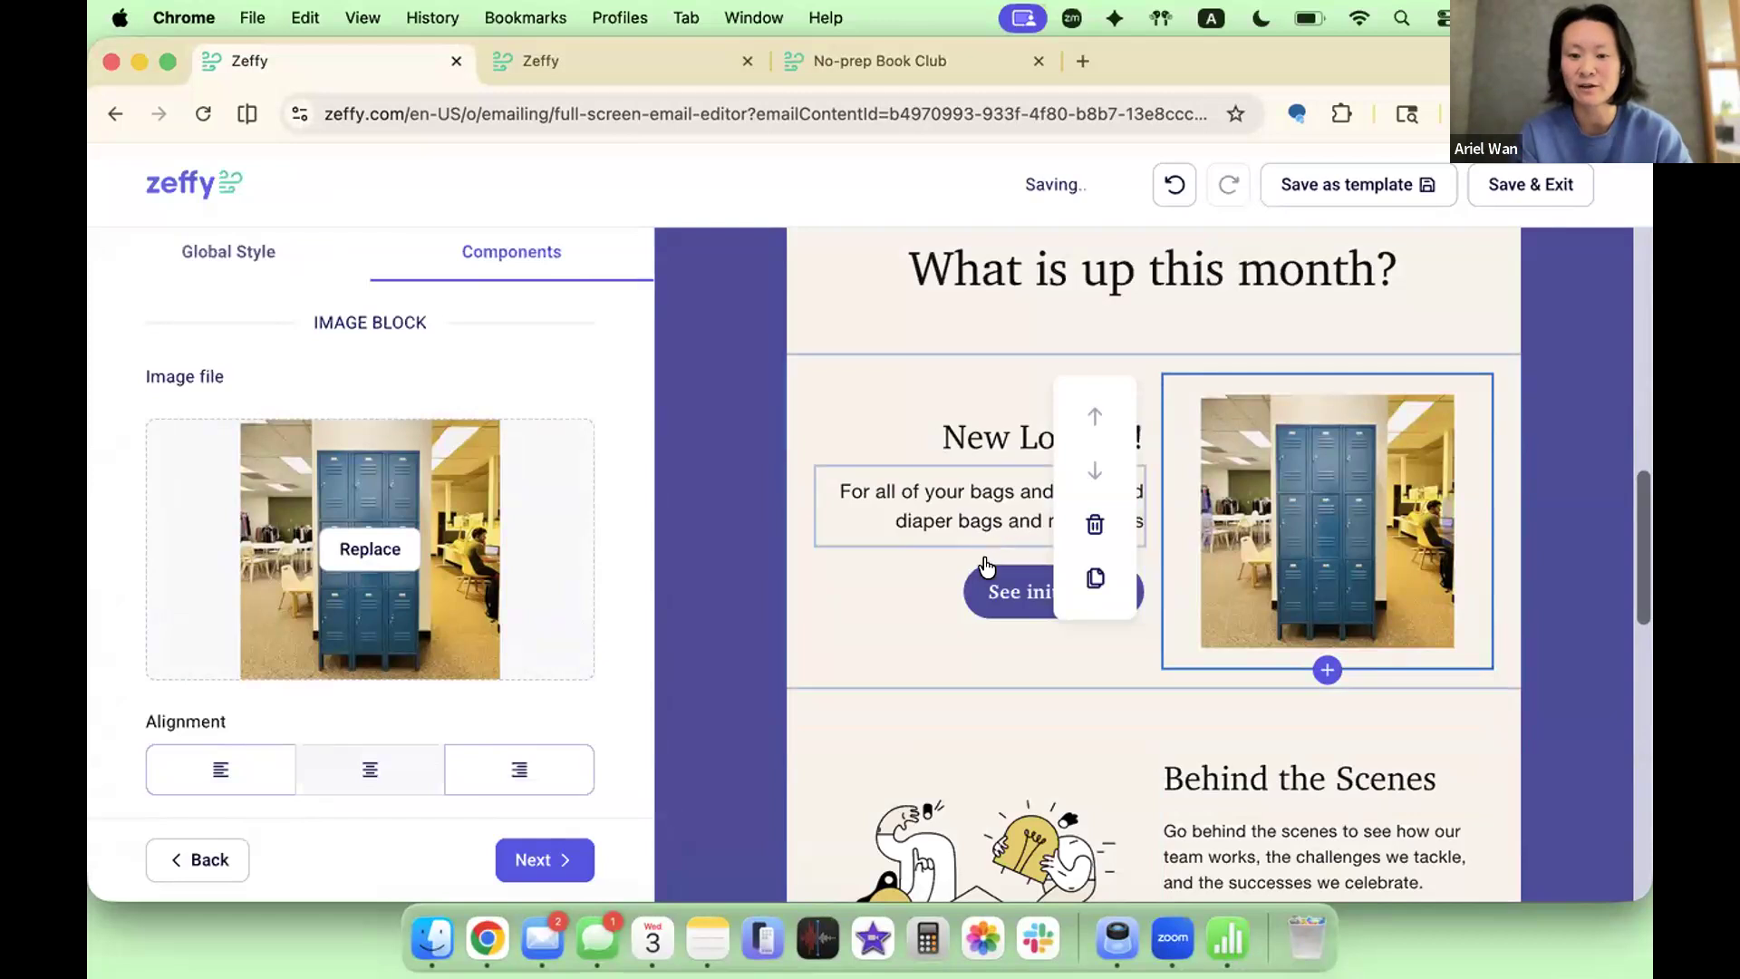
pyautogui.scroll(-3, 567, 525)
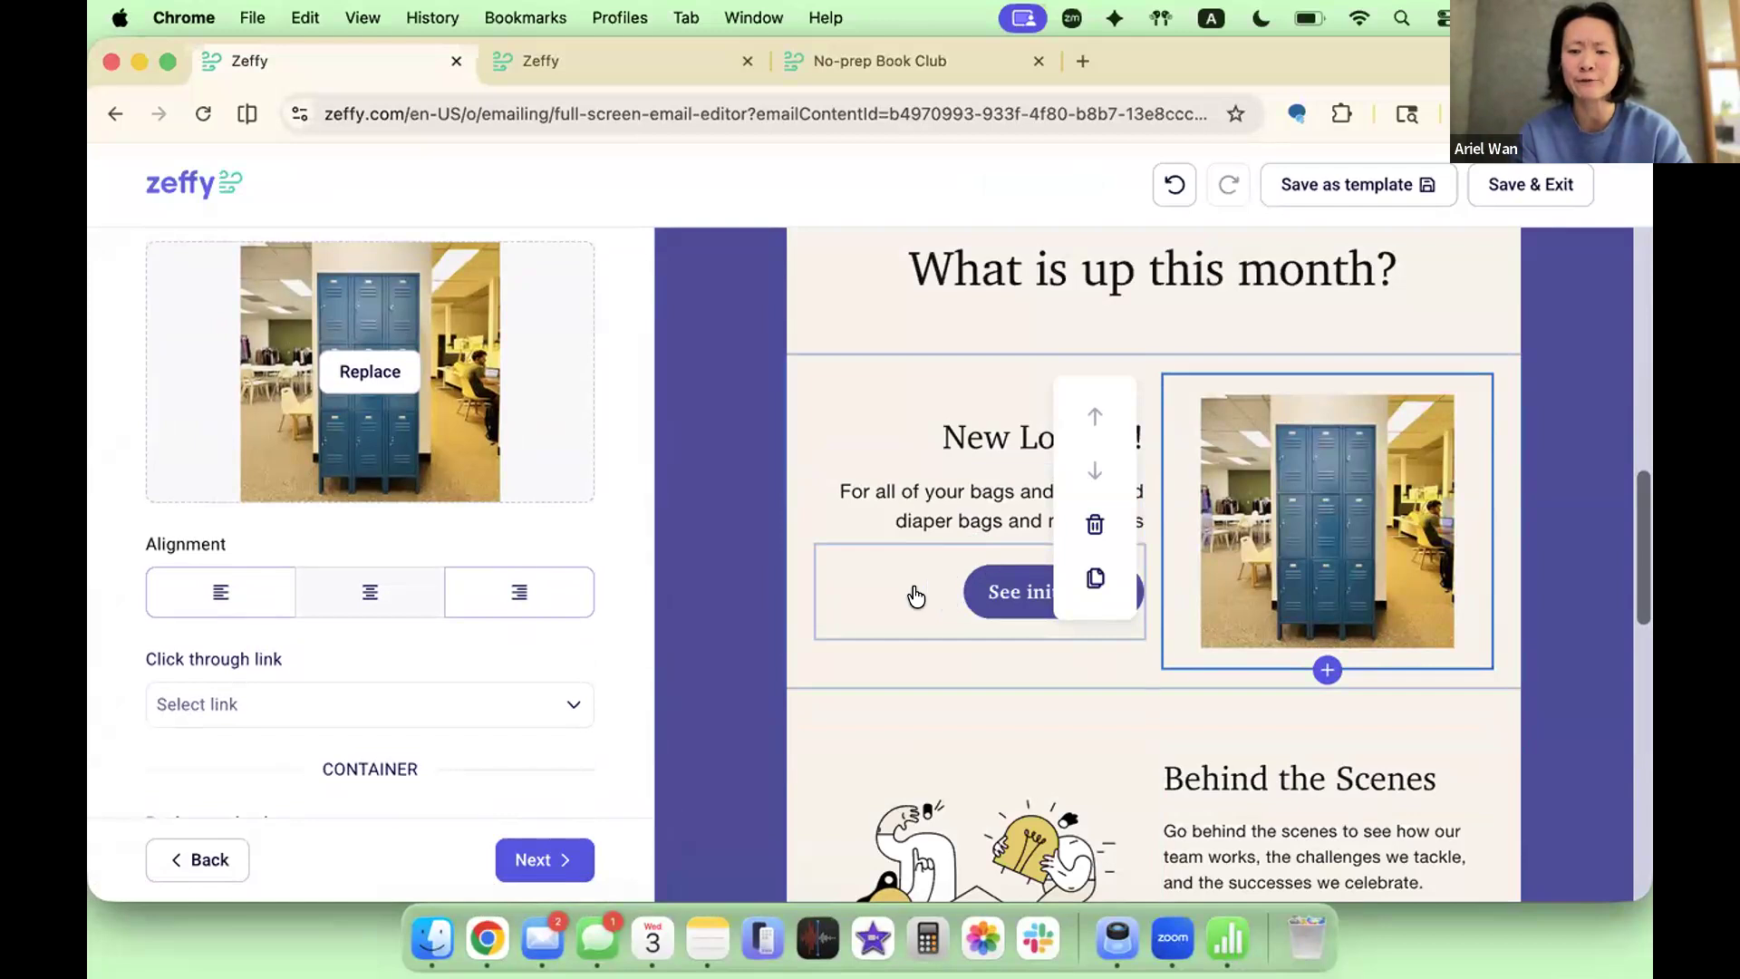
pyautogui.scroll(-1, 516, 555)
pyautogui.click(516, 555)
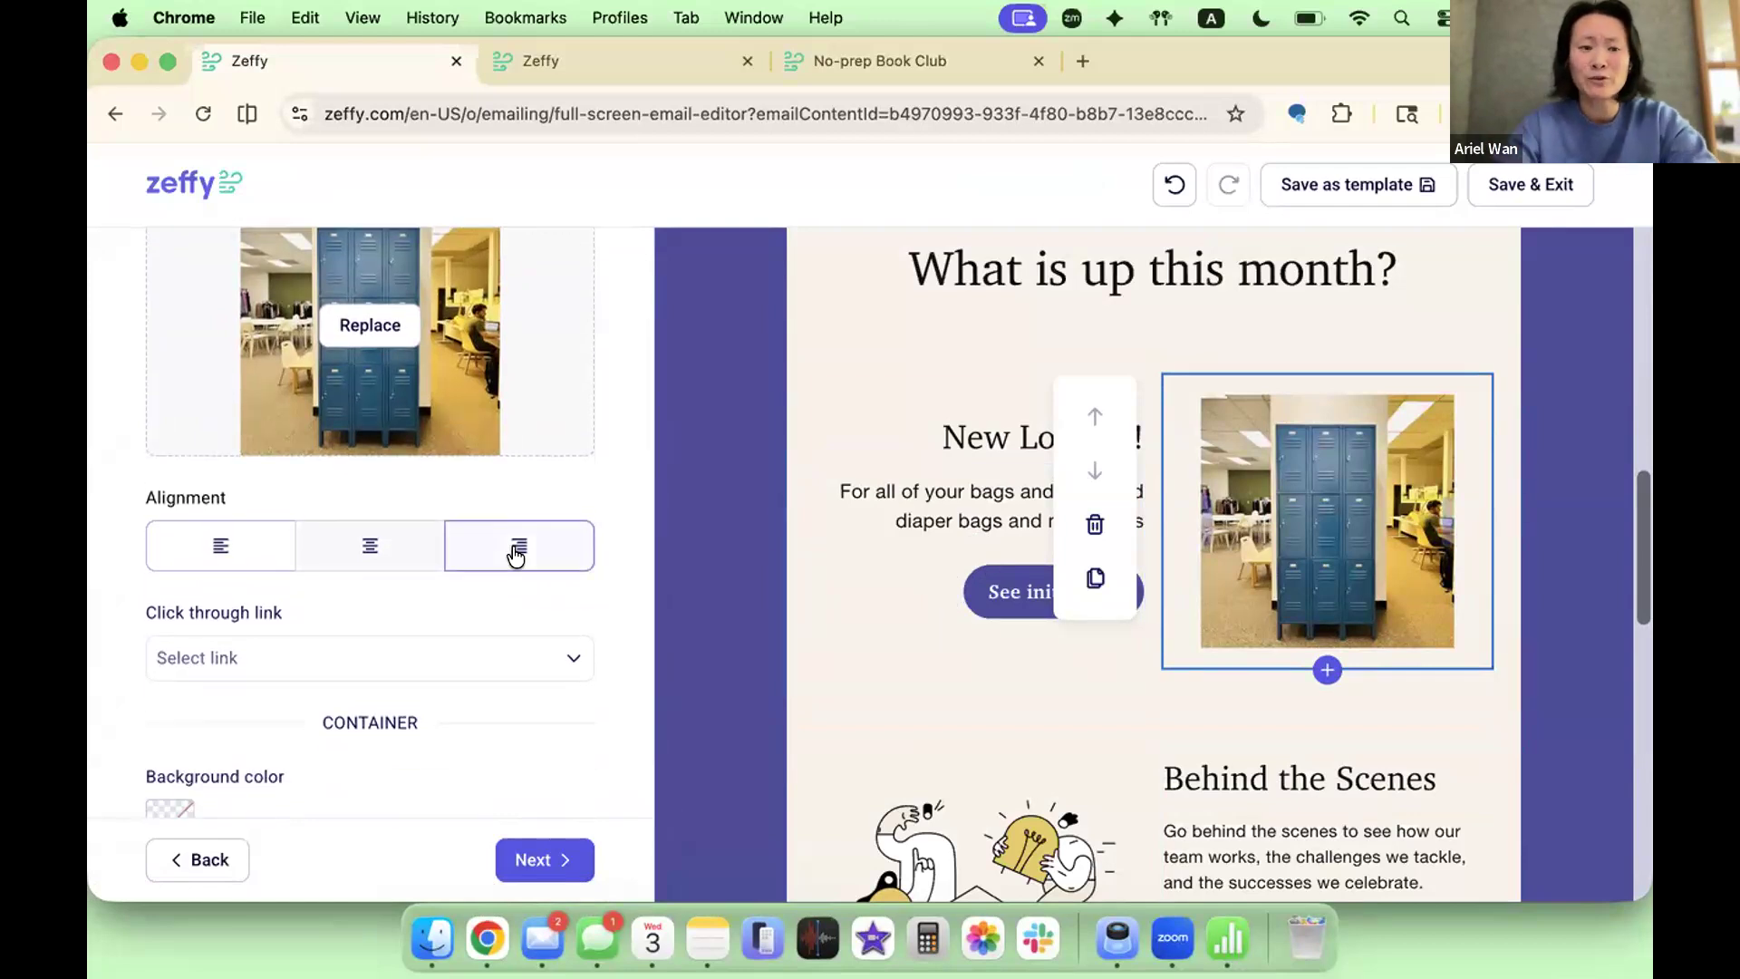
pyautogui.press('cmd+t')
pyautogui.write('l')
pyautogui.press('cmd+w')
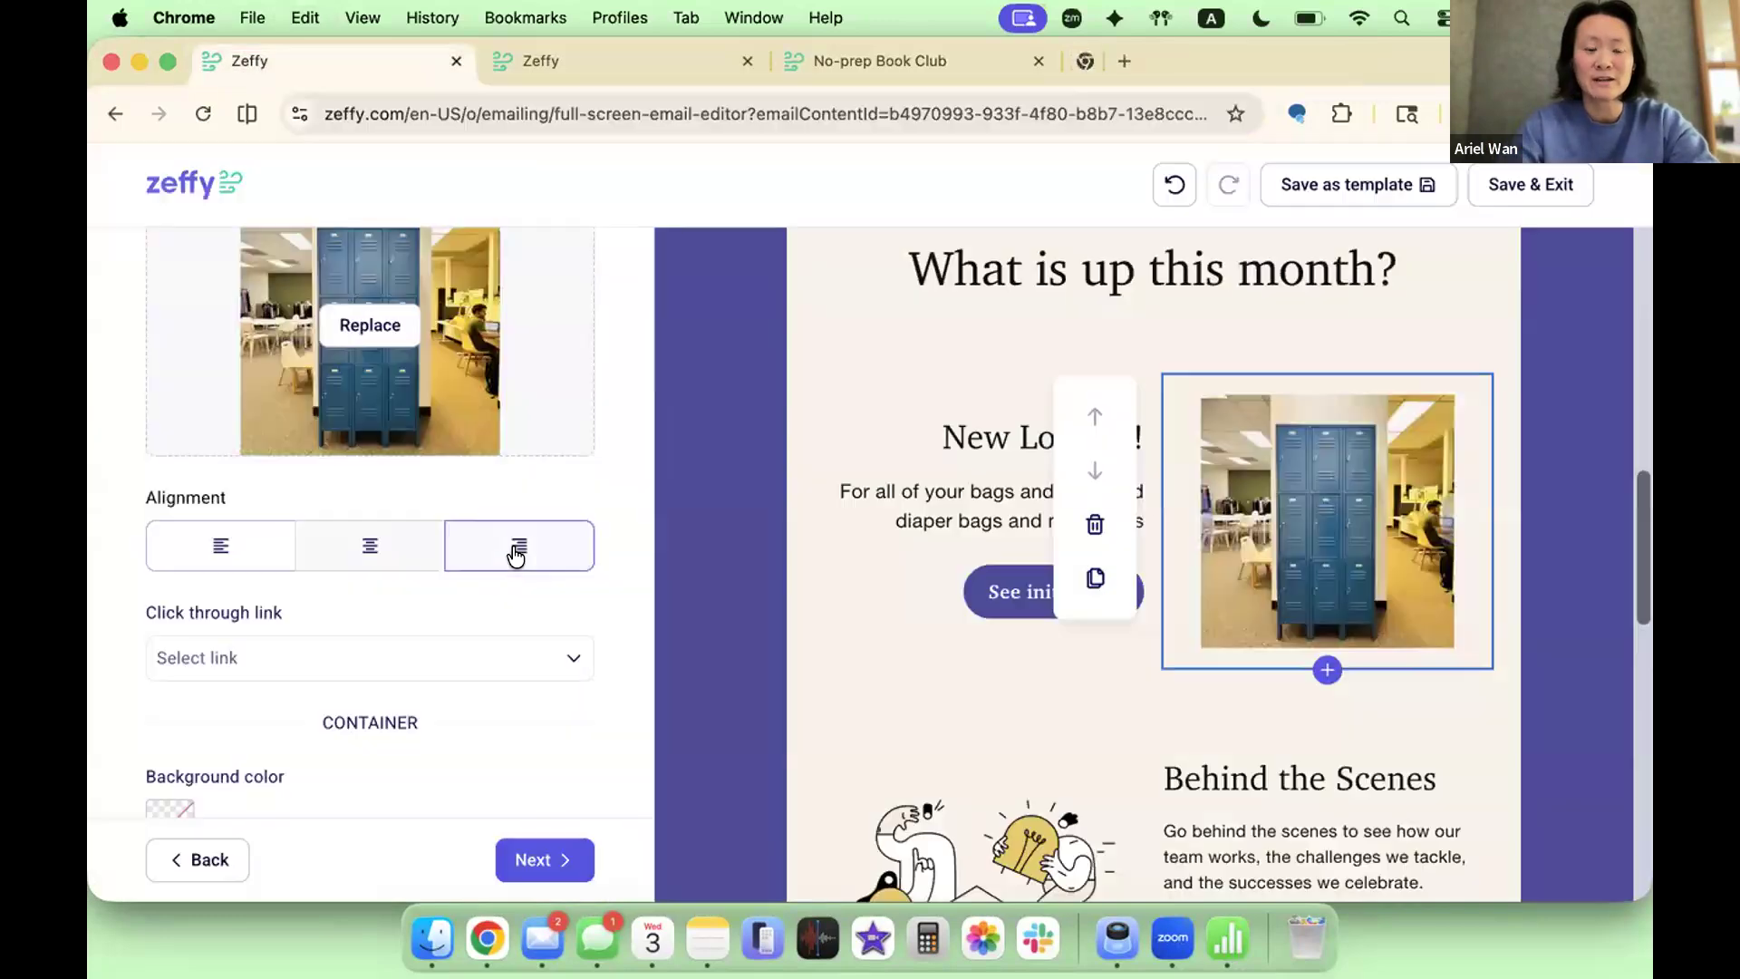
pyautogui.click(332, 655)
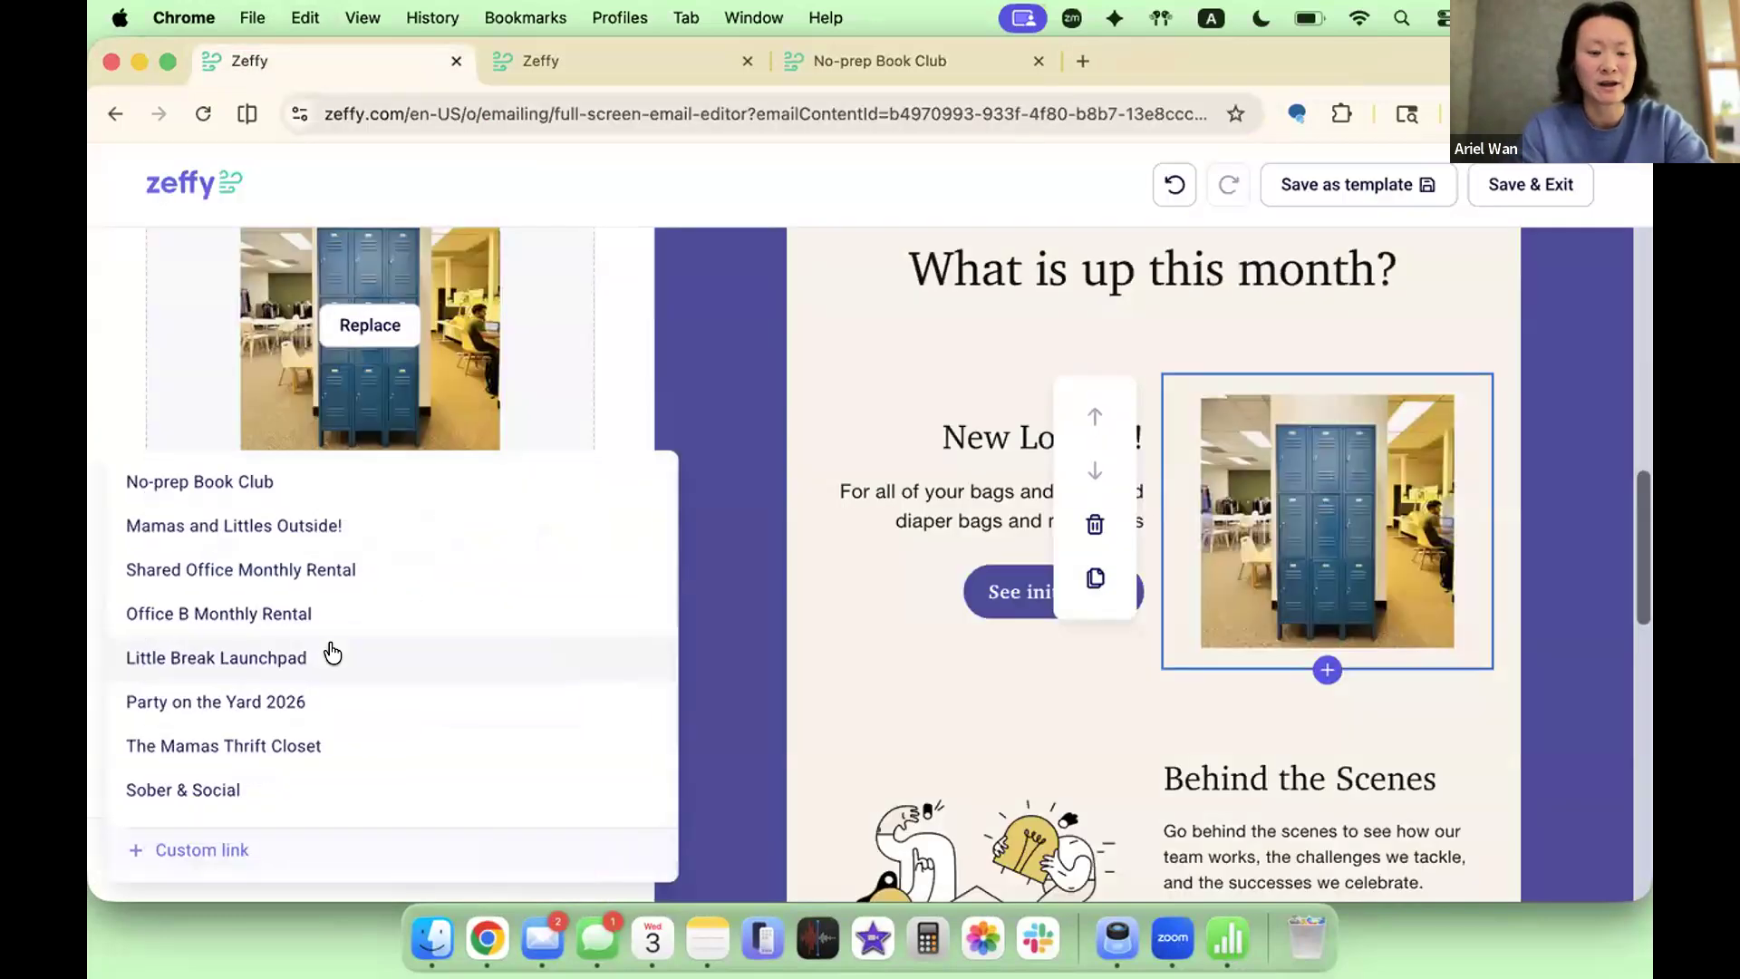
pyautogui.click(207, 849)
pyautogui.click(688, 580)
pyautogui.write('https://littlebreak.org/')
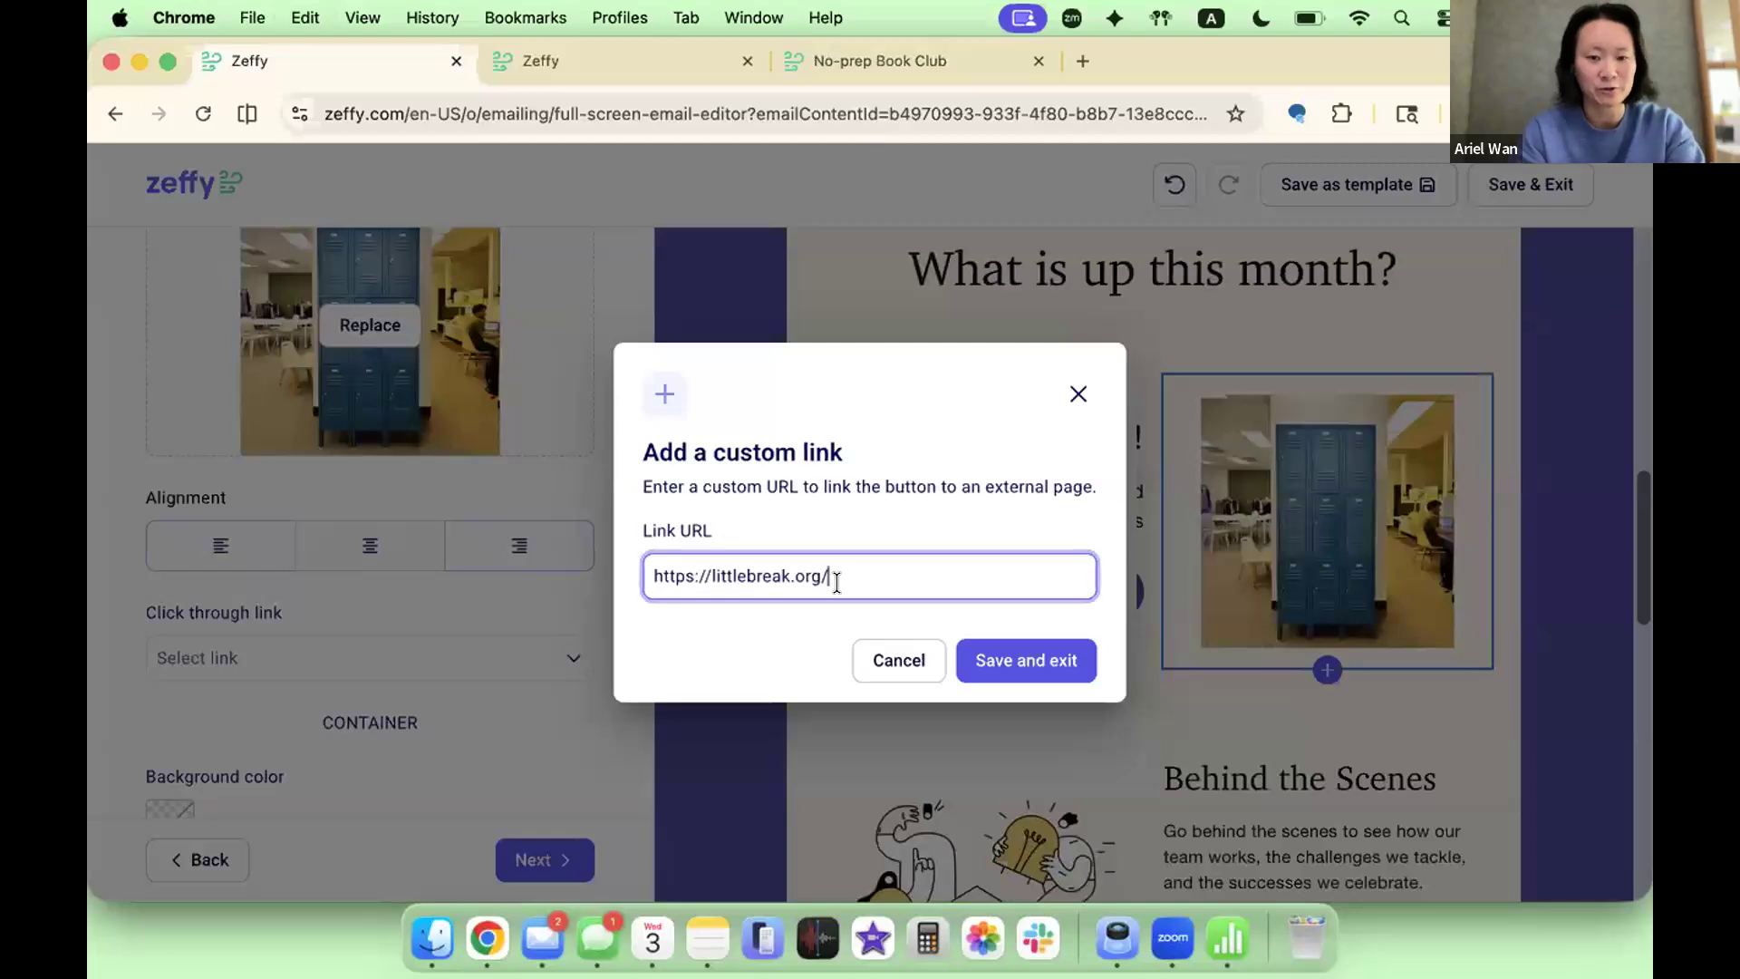
pyautogui.click(984, 660)
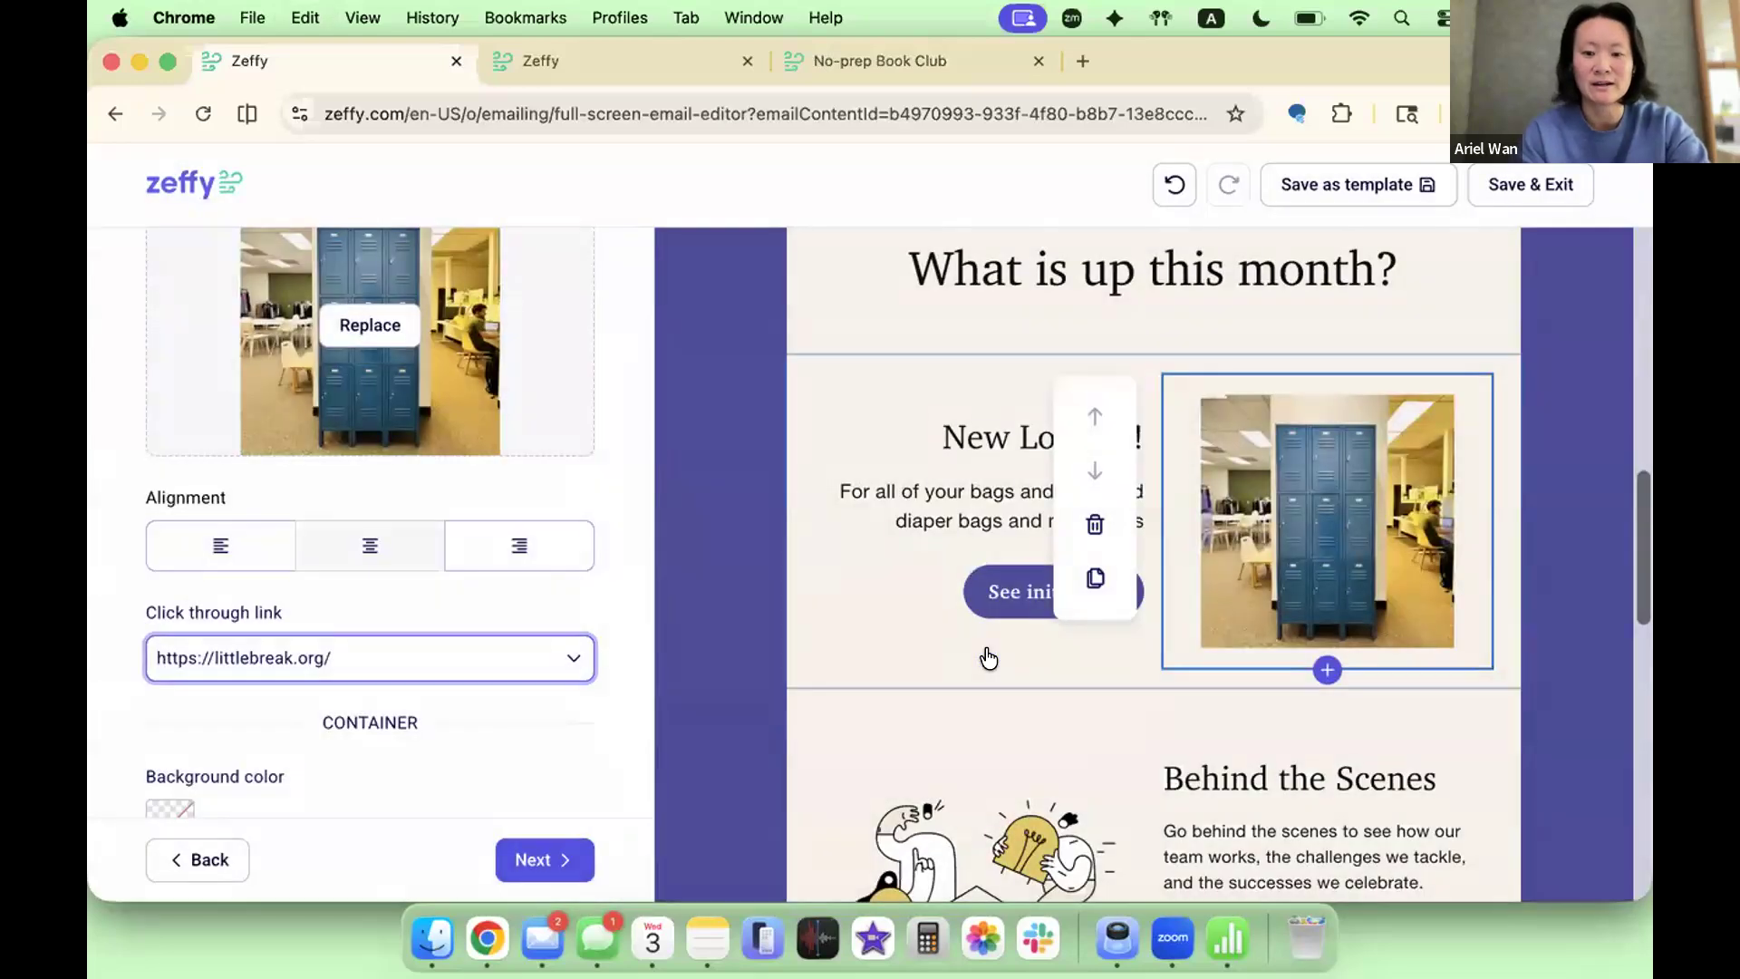
# Step: Change the "See initiatives" button label to "Visit Little Break Website"
pyautogui.click(997, 571)
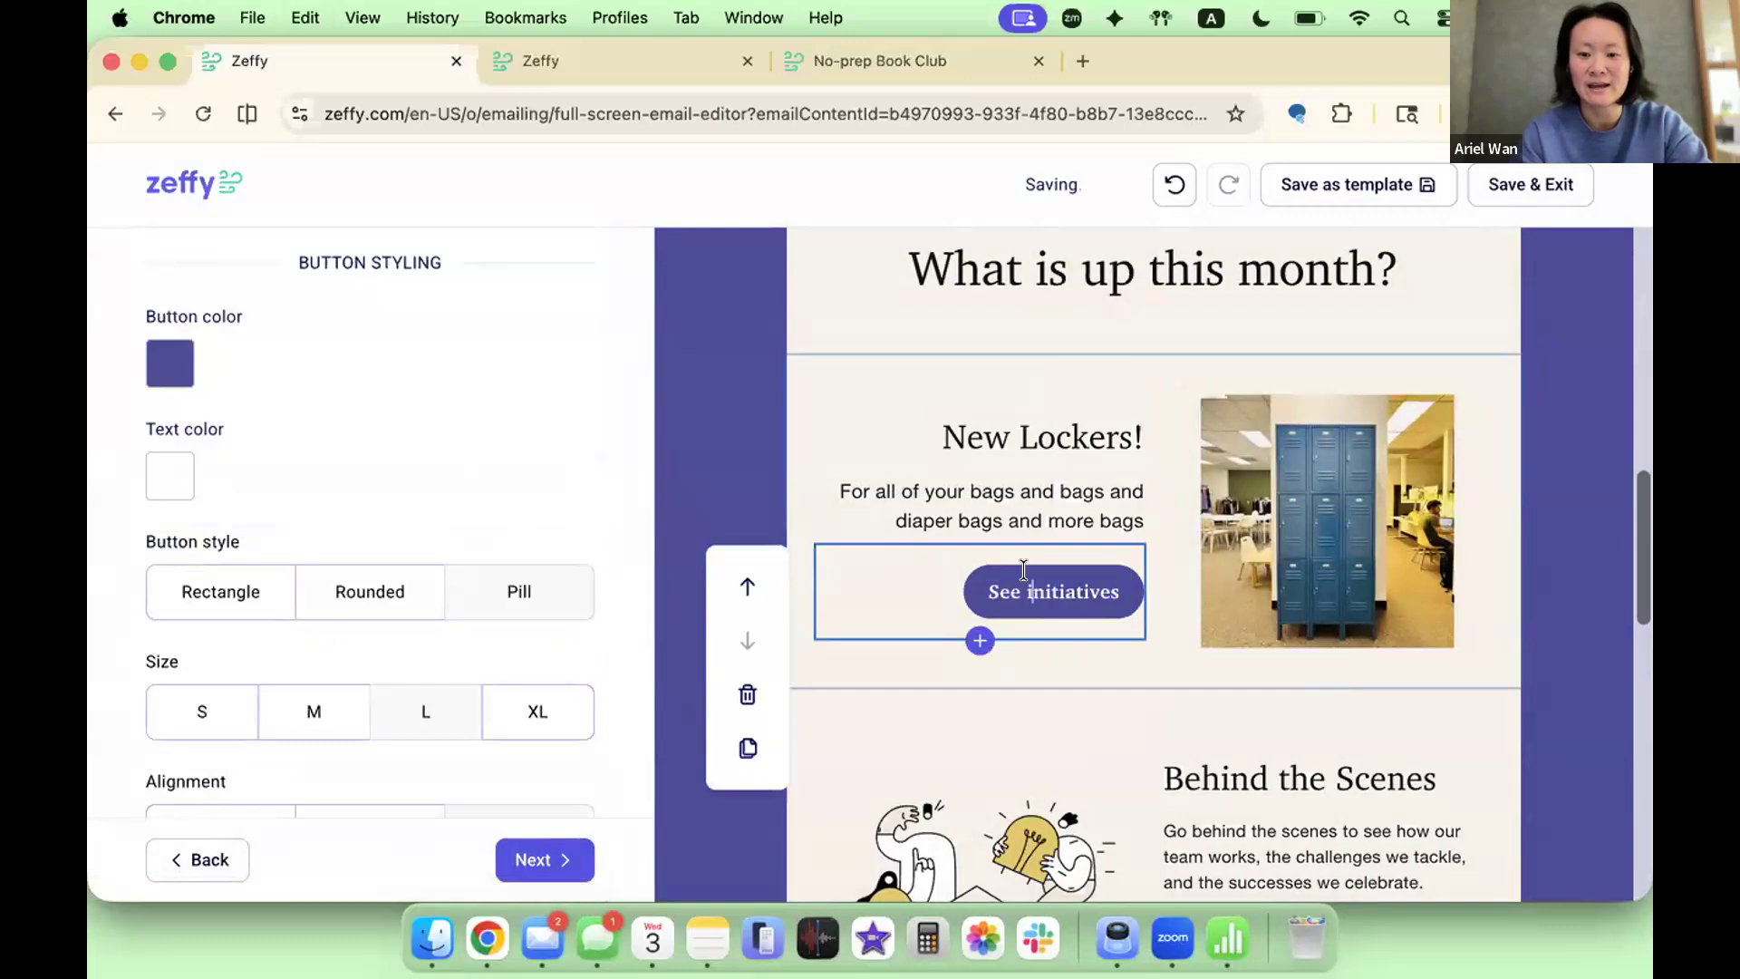
pyautogui.tripleClick(1025, 569)
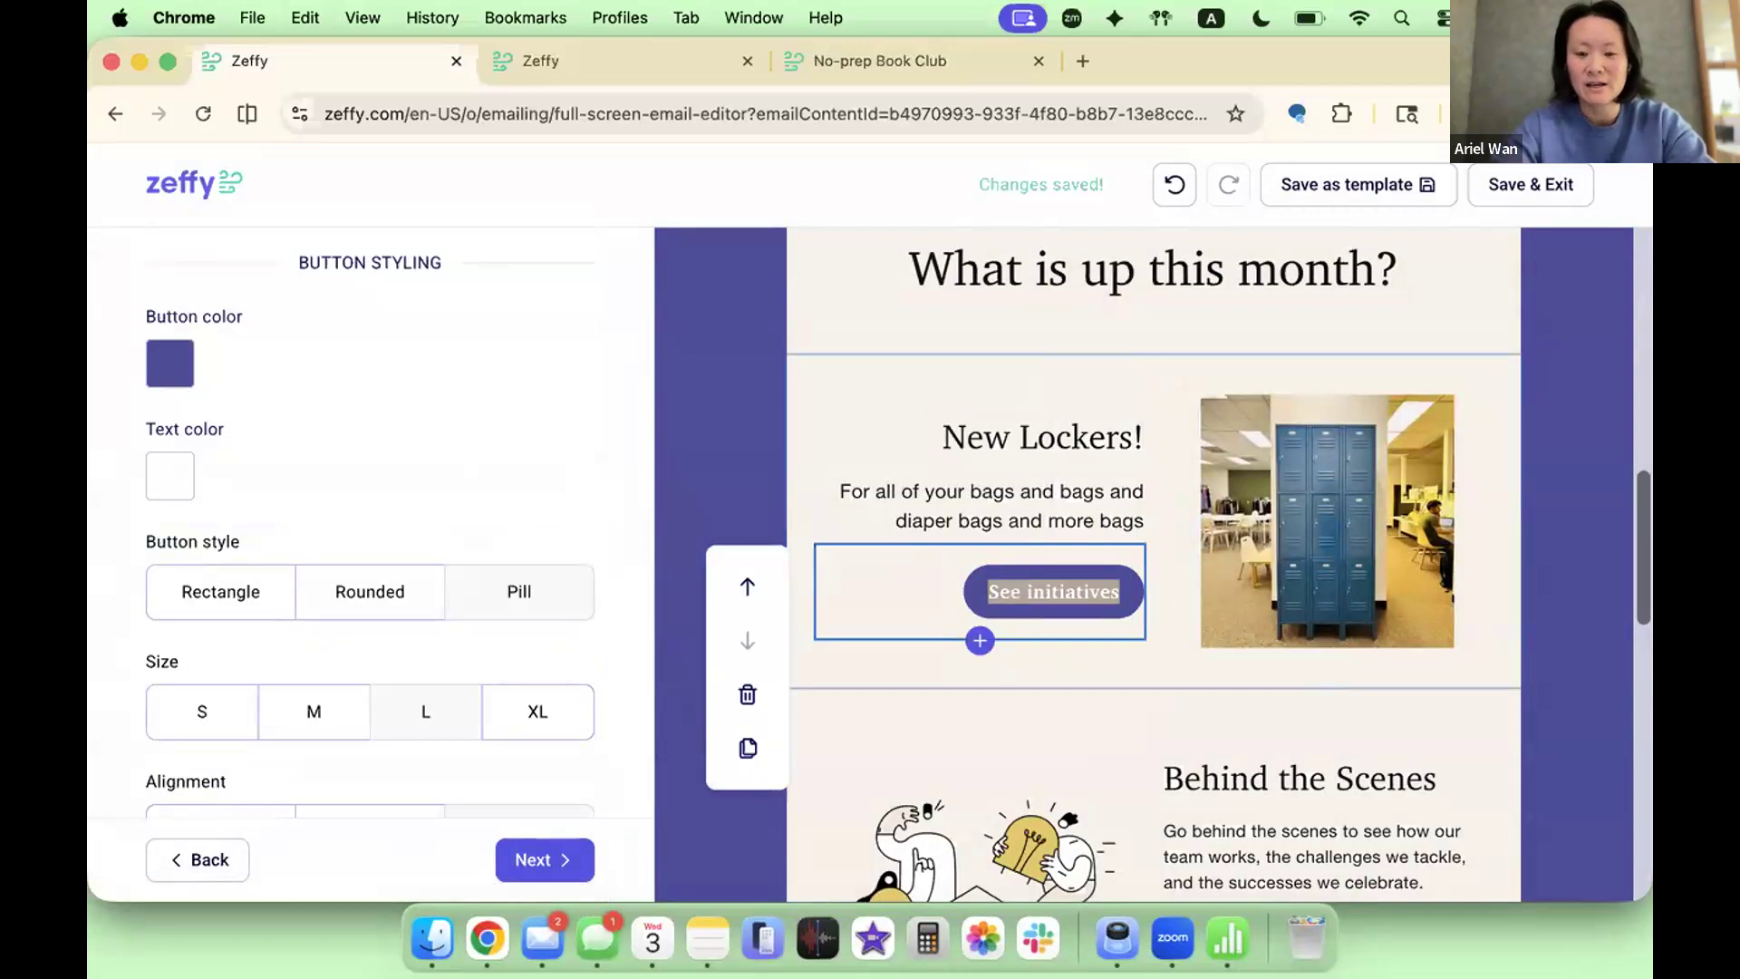
pyautogui.write('L')
pyautogui.press('BackSpace')
pyautogui.write('V')
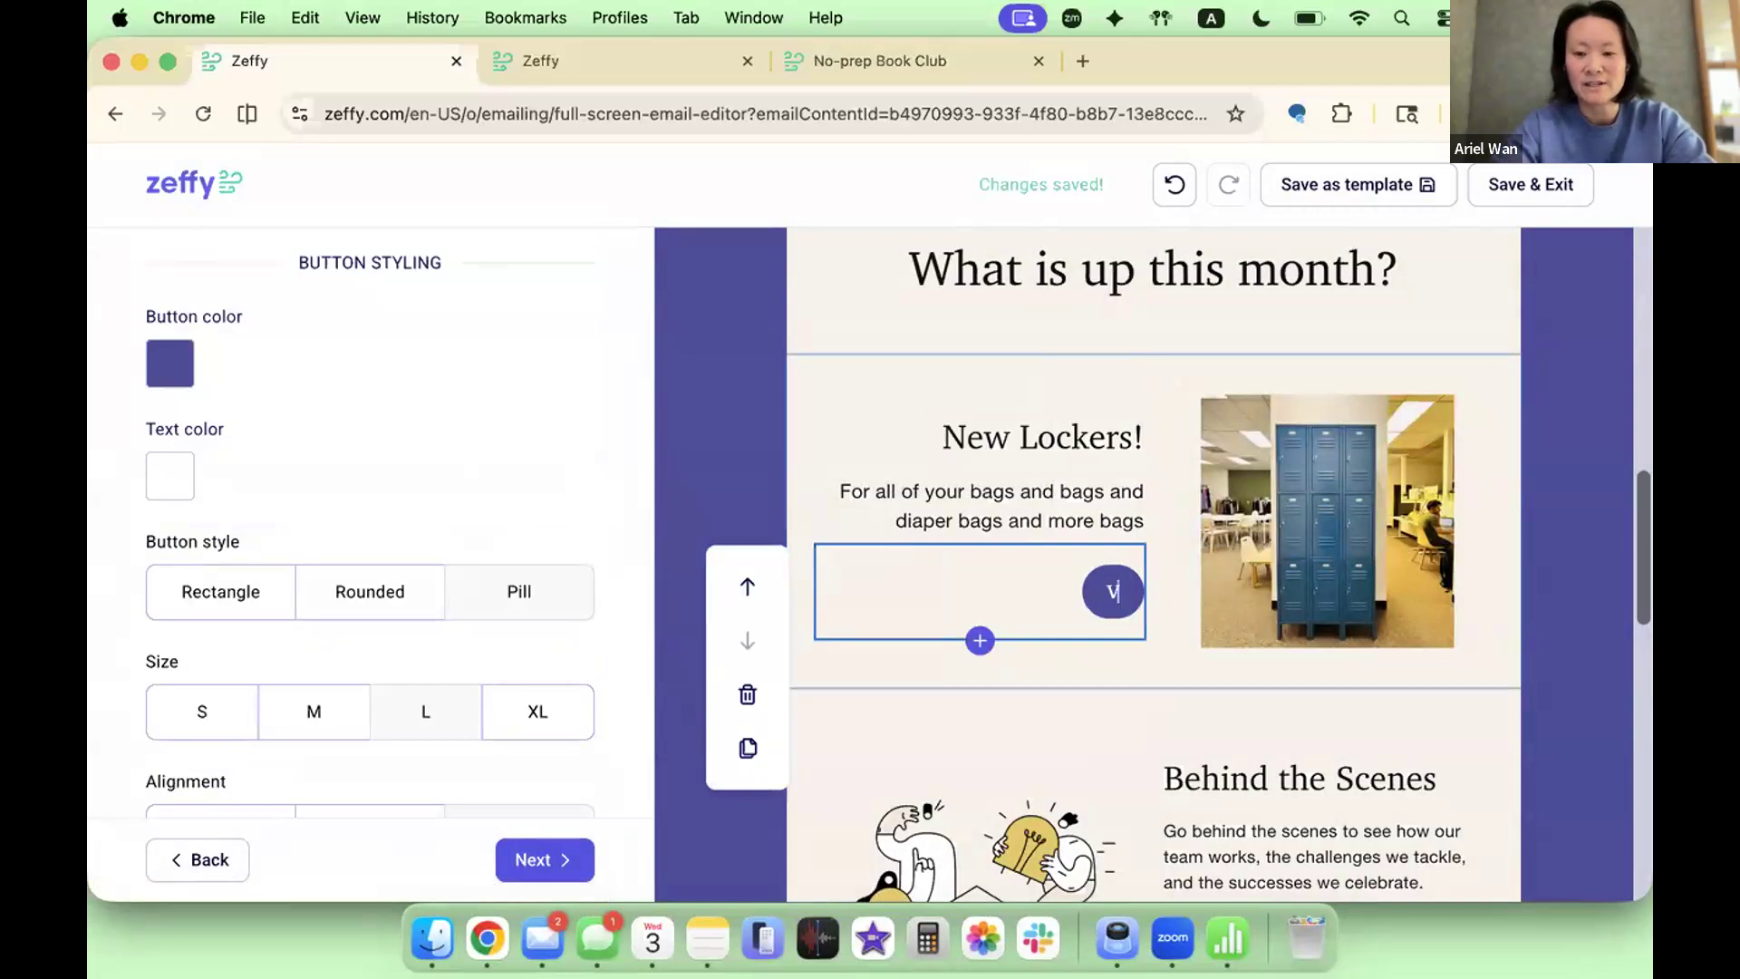
pyautogui.write('isit Little B')
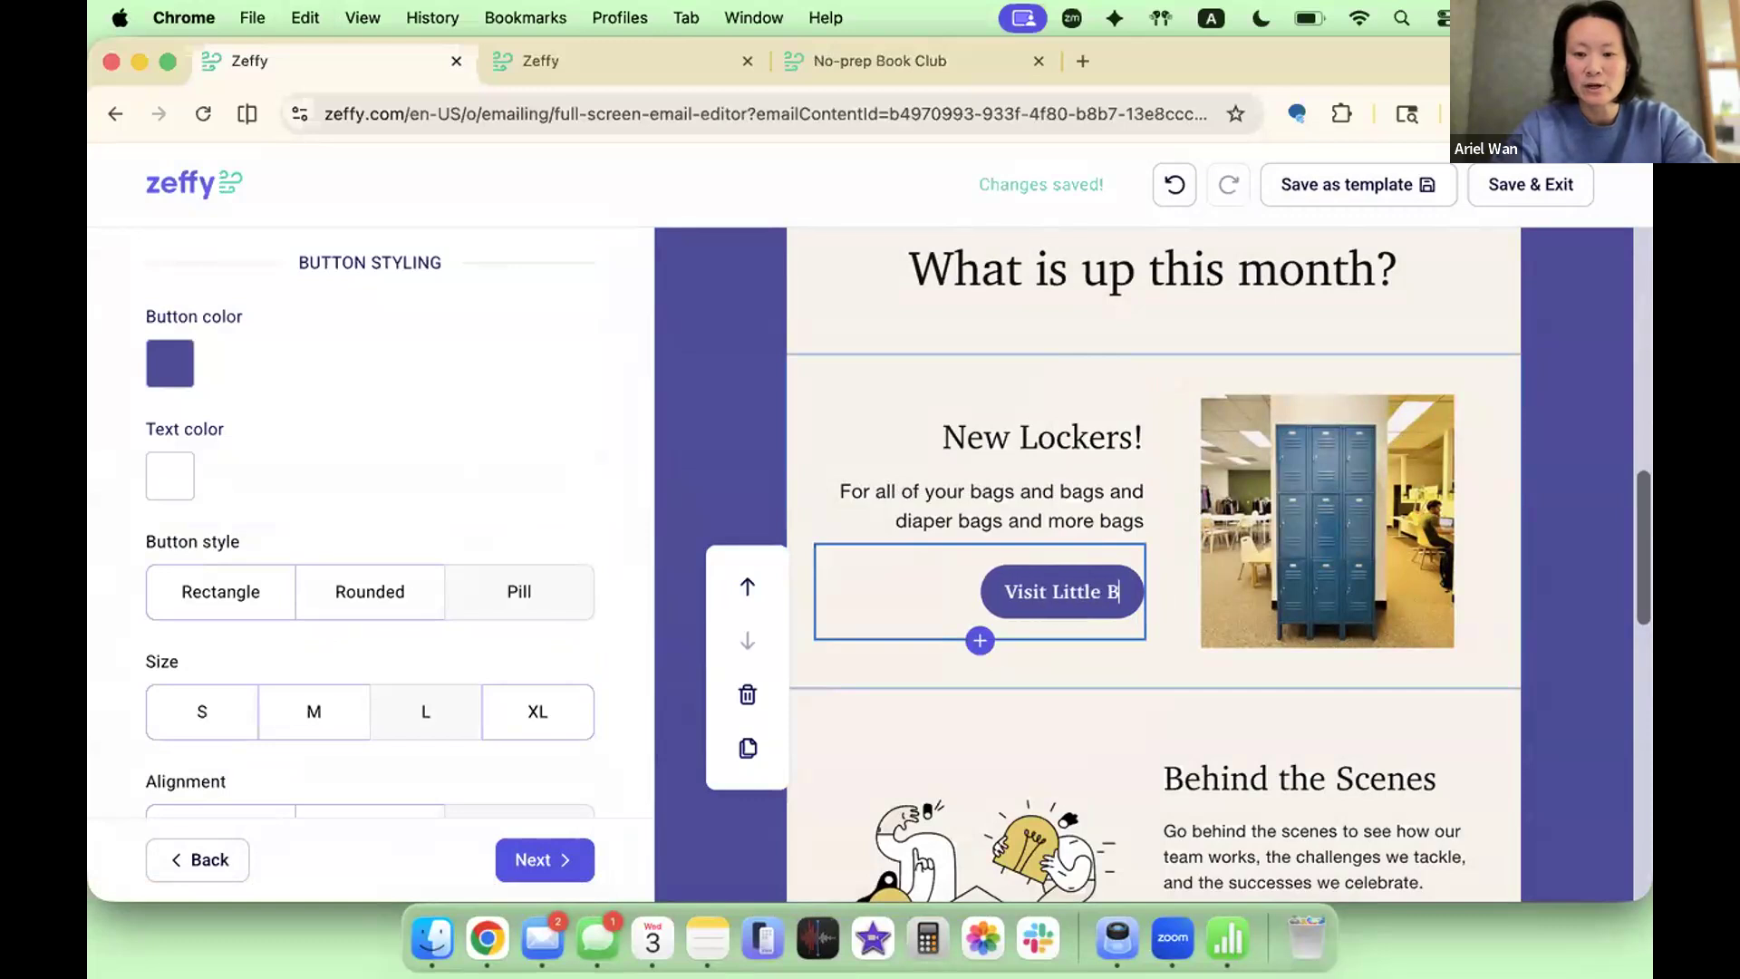
pyautogui.write('reak Website')
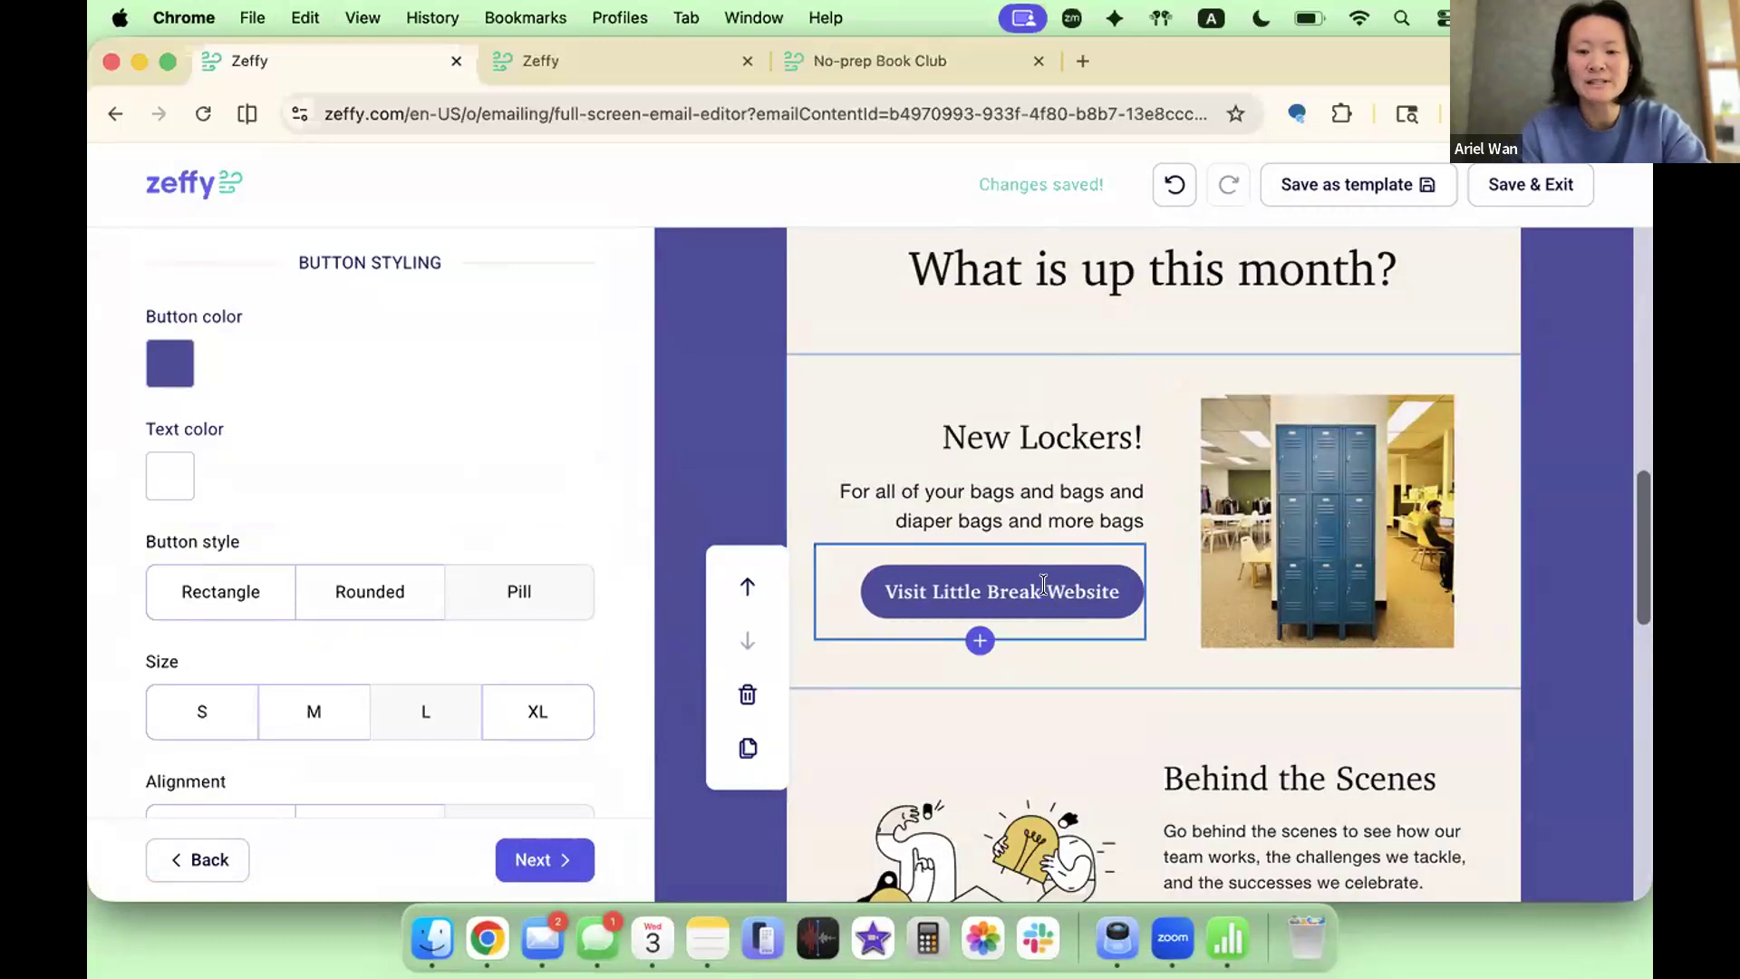
pyautogui.press('super+a')
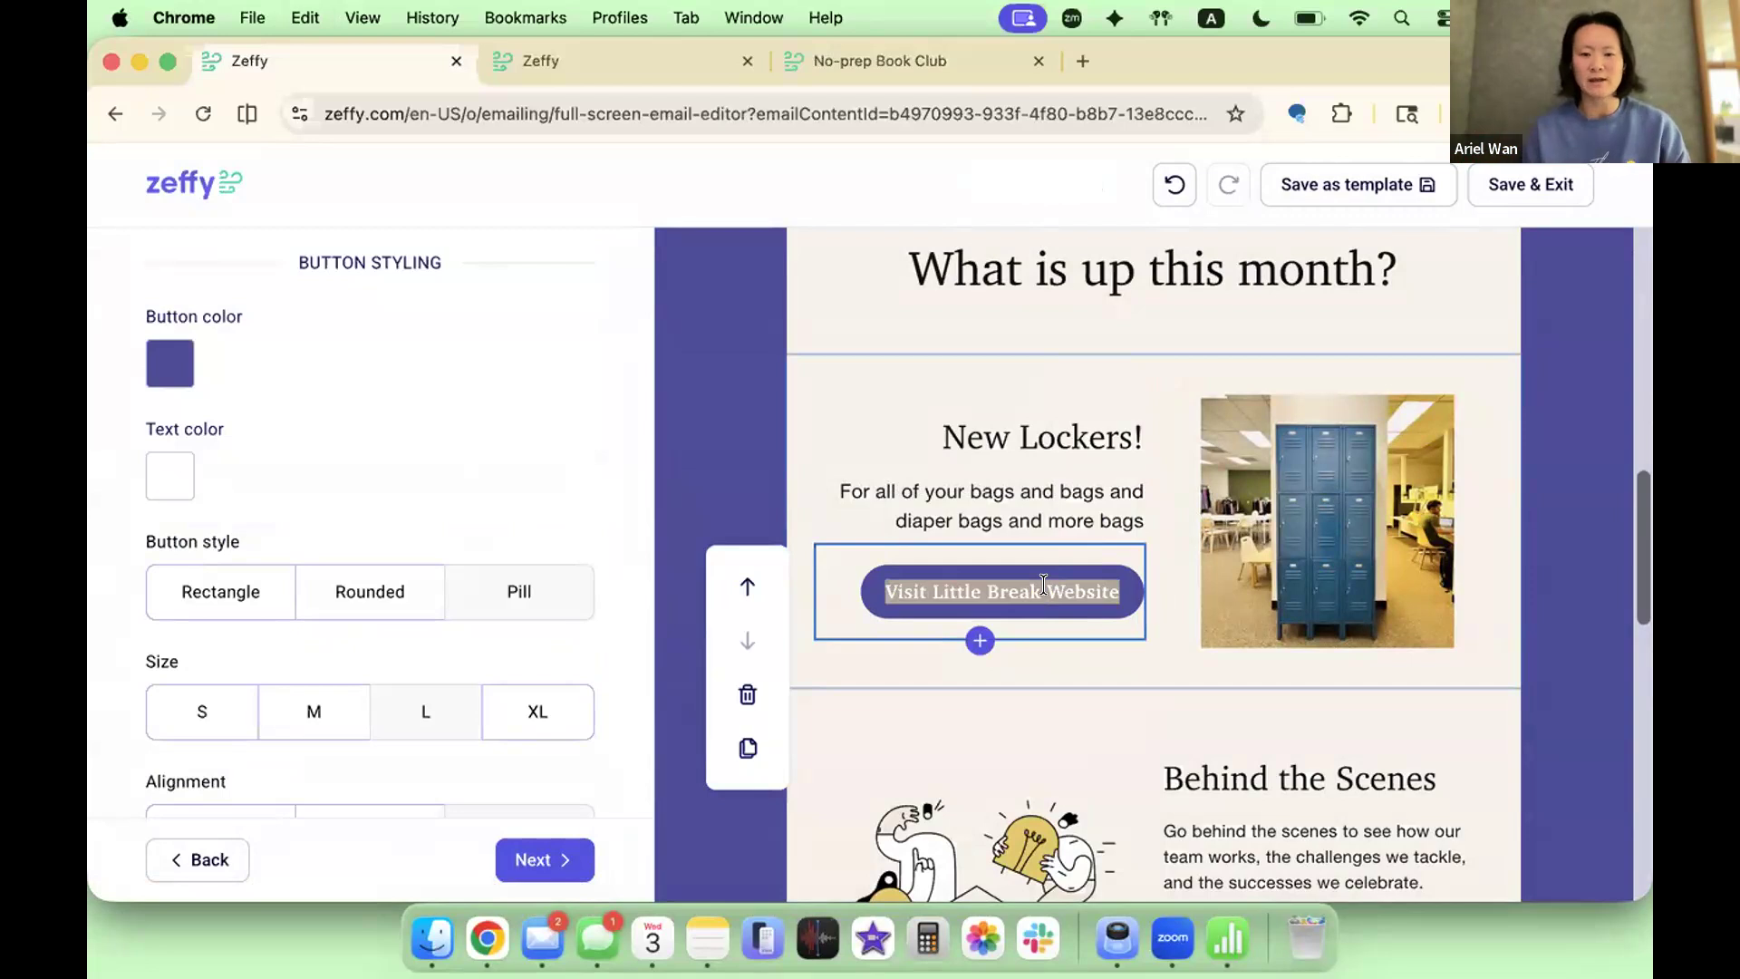
pyautogui.click(991, 589)
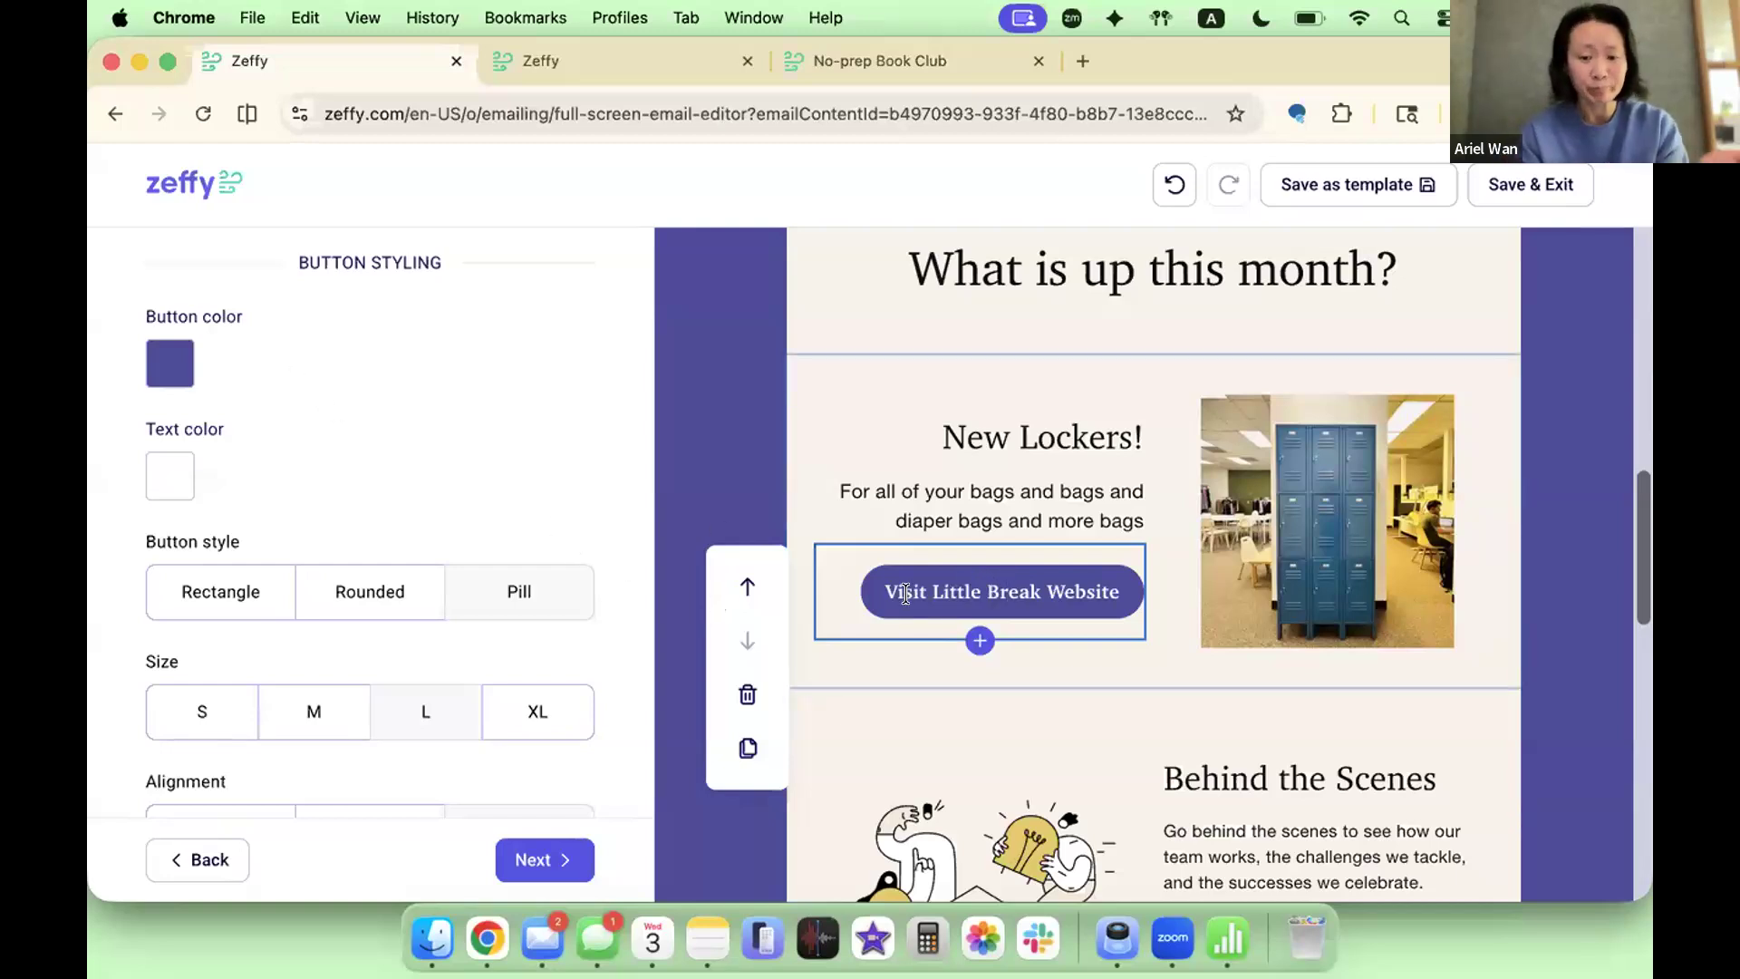
# Step: Look at the custom HEX color option and set the "Visit Little Break Website" button's color to the standard medium green
pyautogui.click(169, 366)
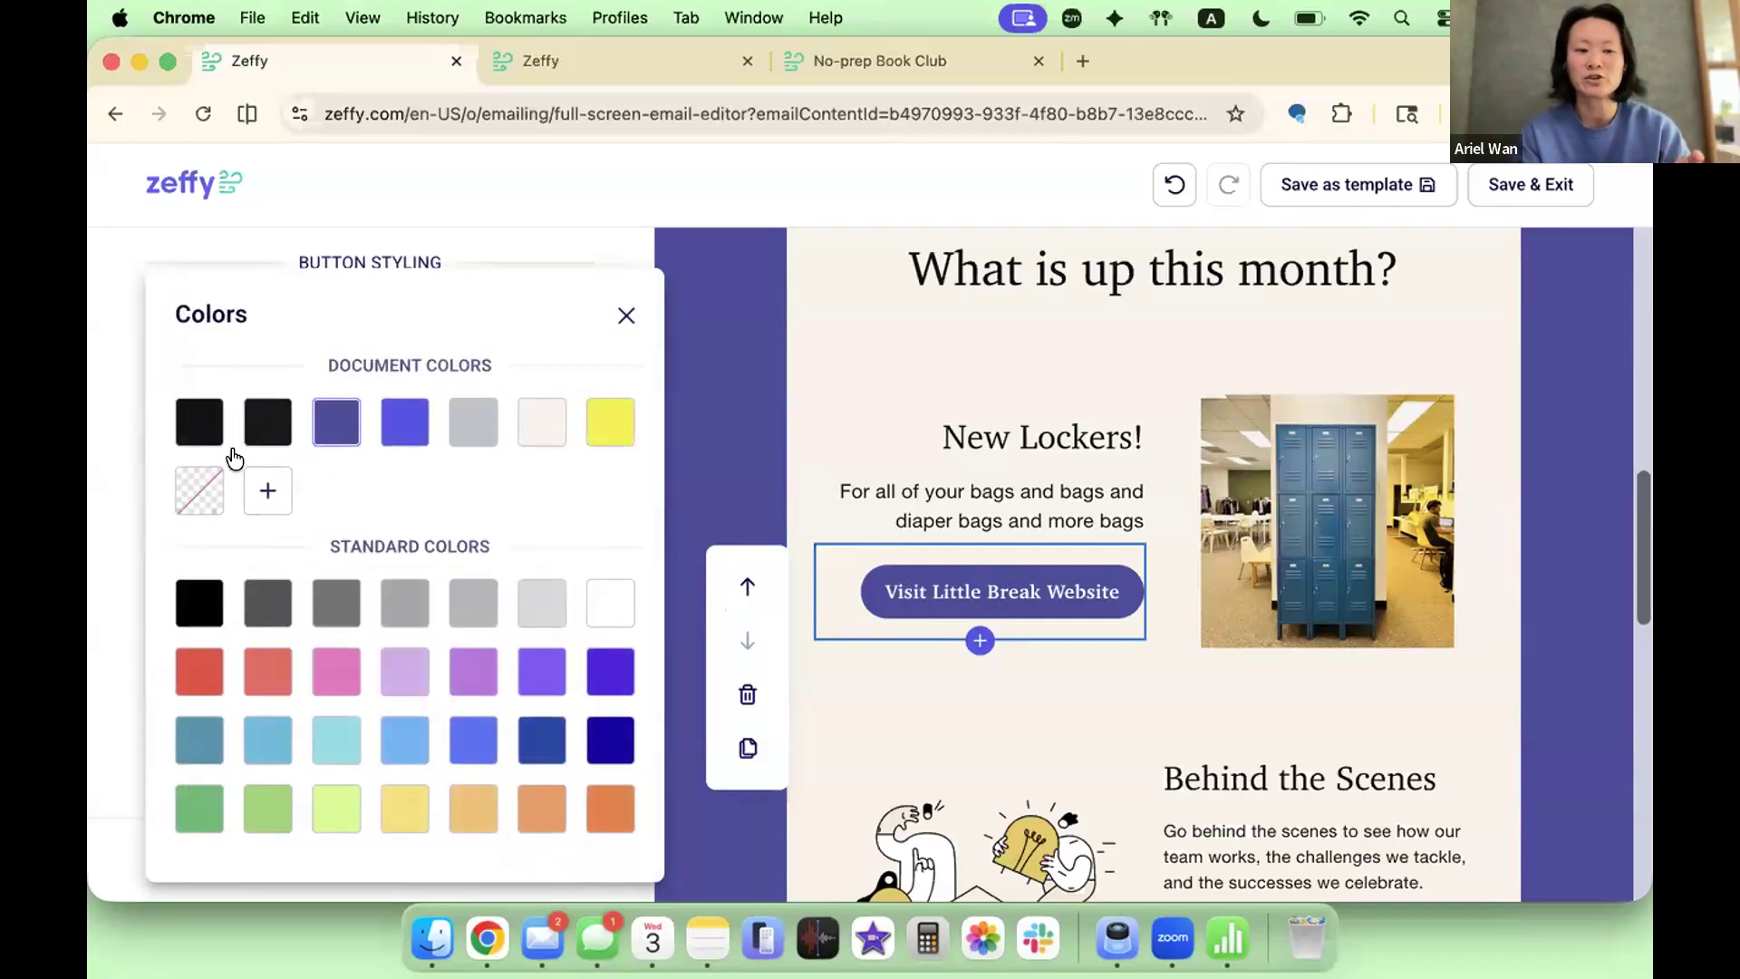
pyautogui.click(266, 489)
pyautogui.click(401, 784)
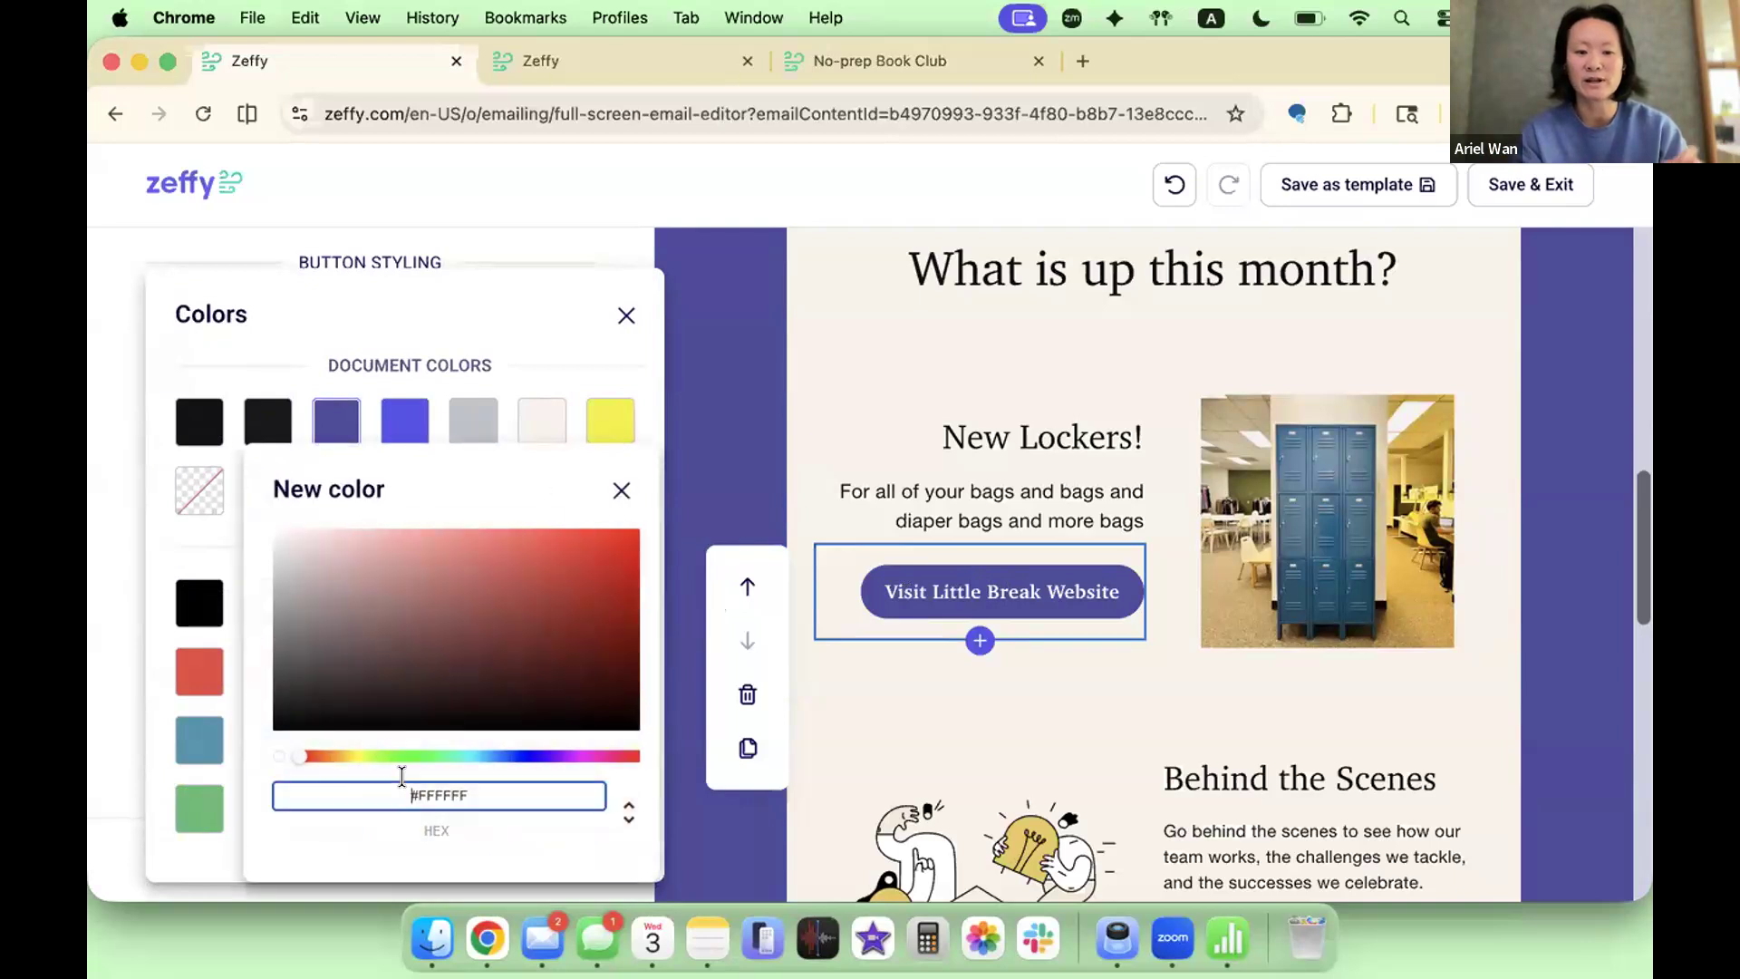
pyautogui.click(620, 490)
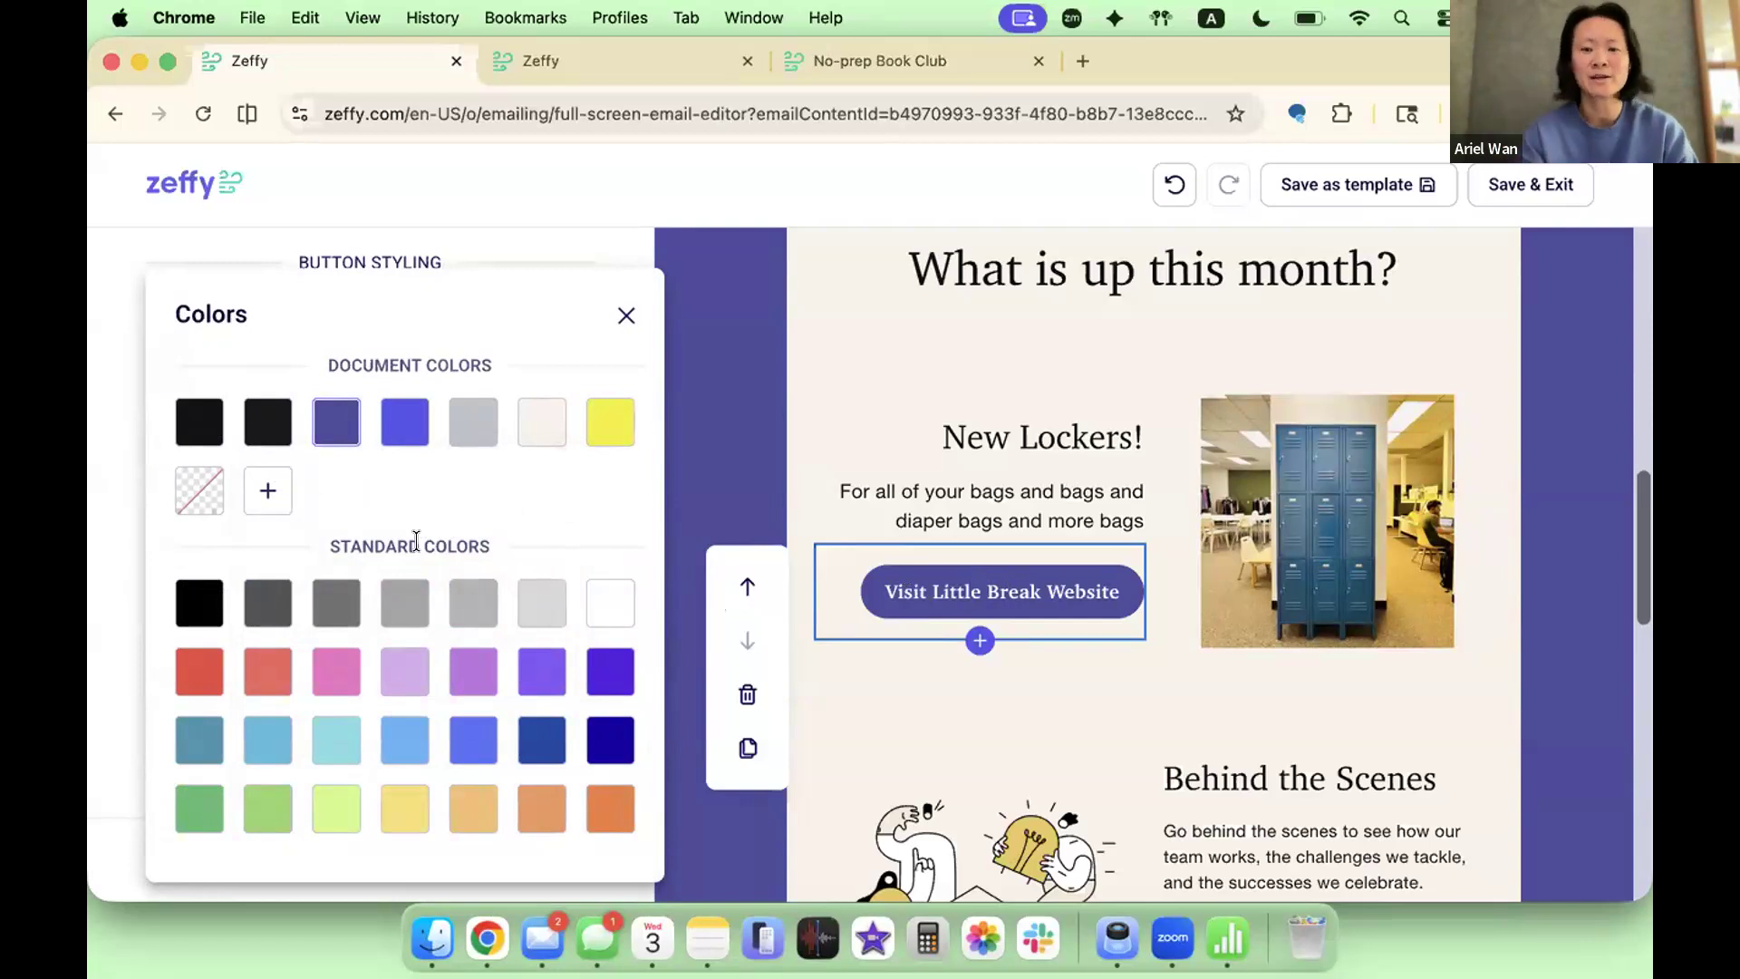
pyautogui.click(193, 810)
pyautogui.click(625, 316)
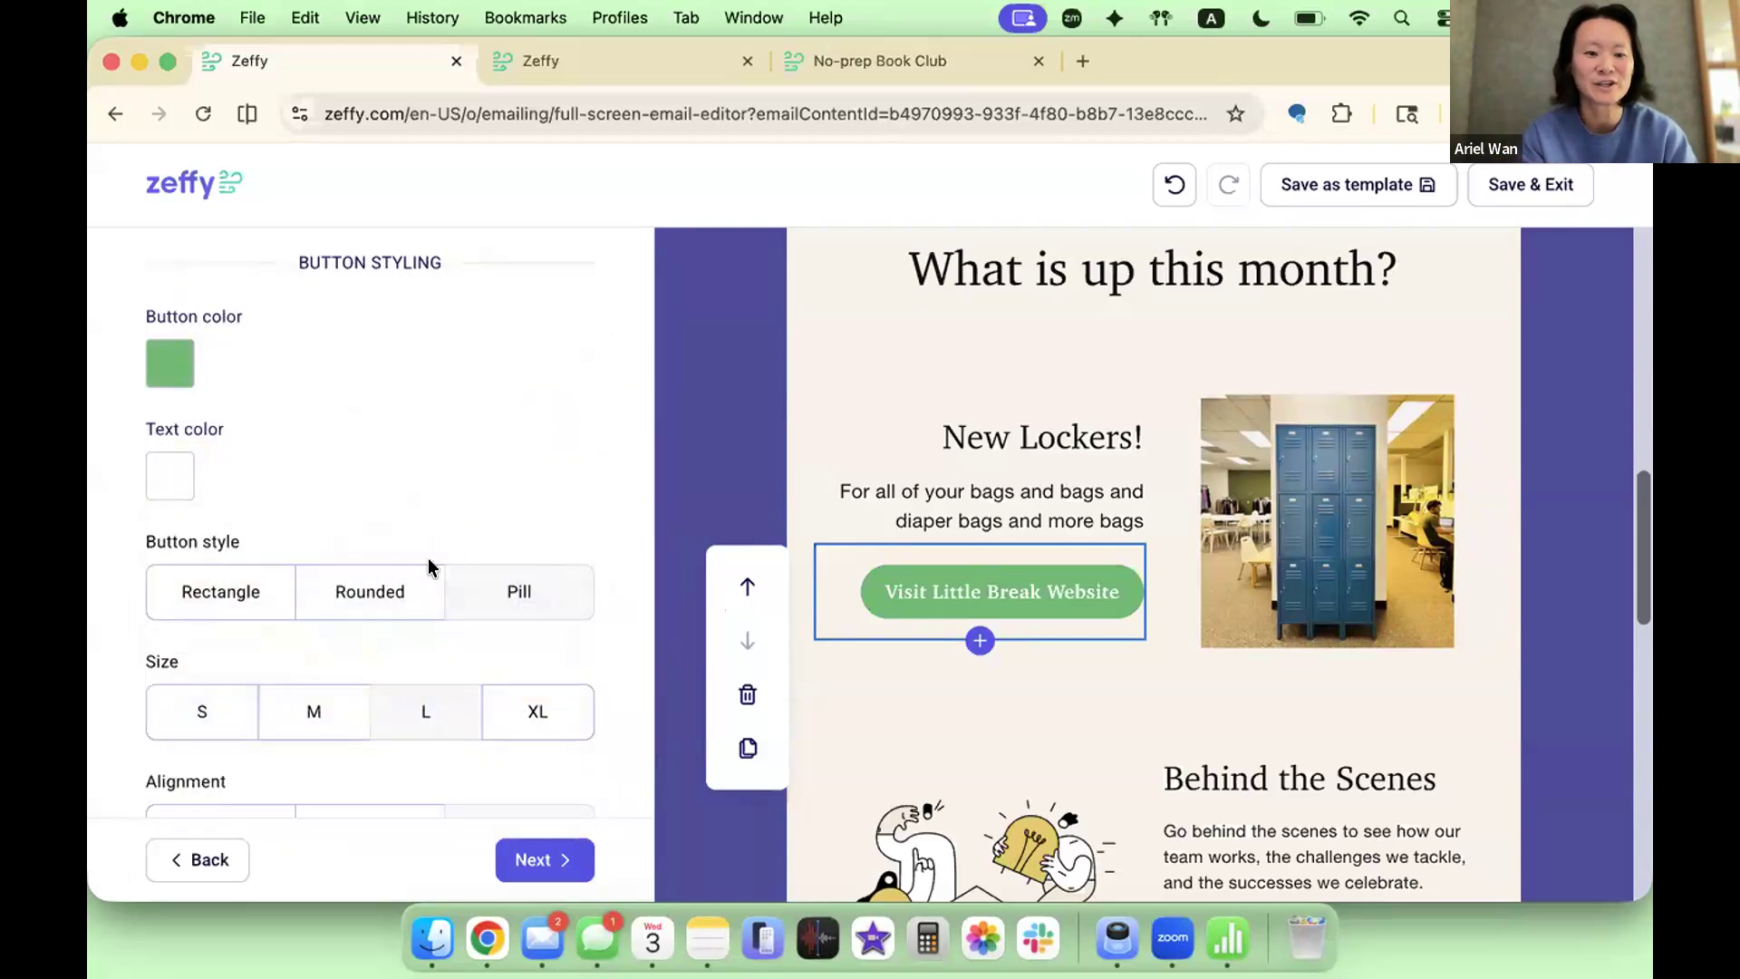
pyautogui.scroll(5, 417, 570)
pyautogui.click(273, 433)
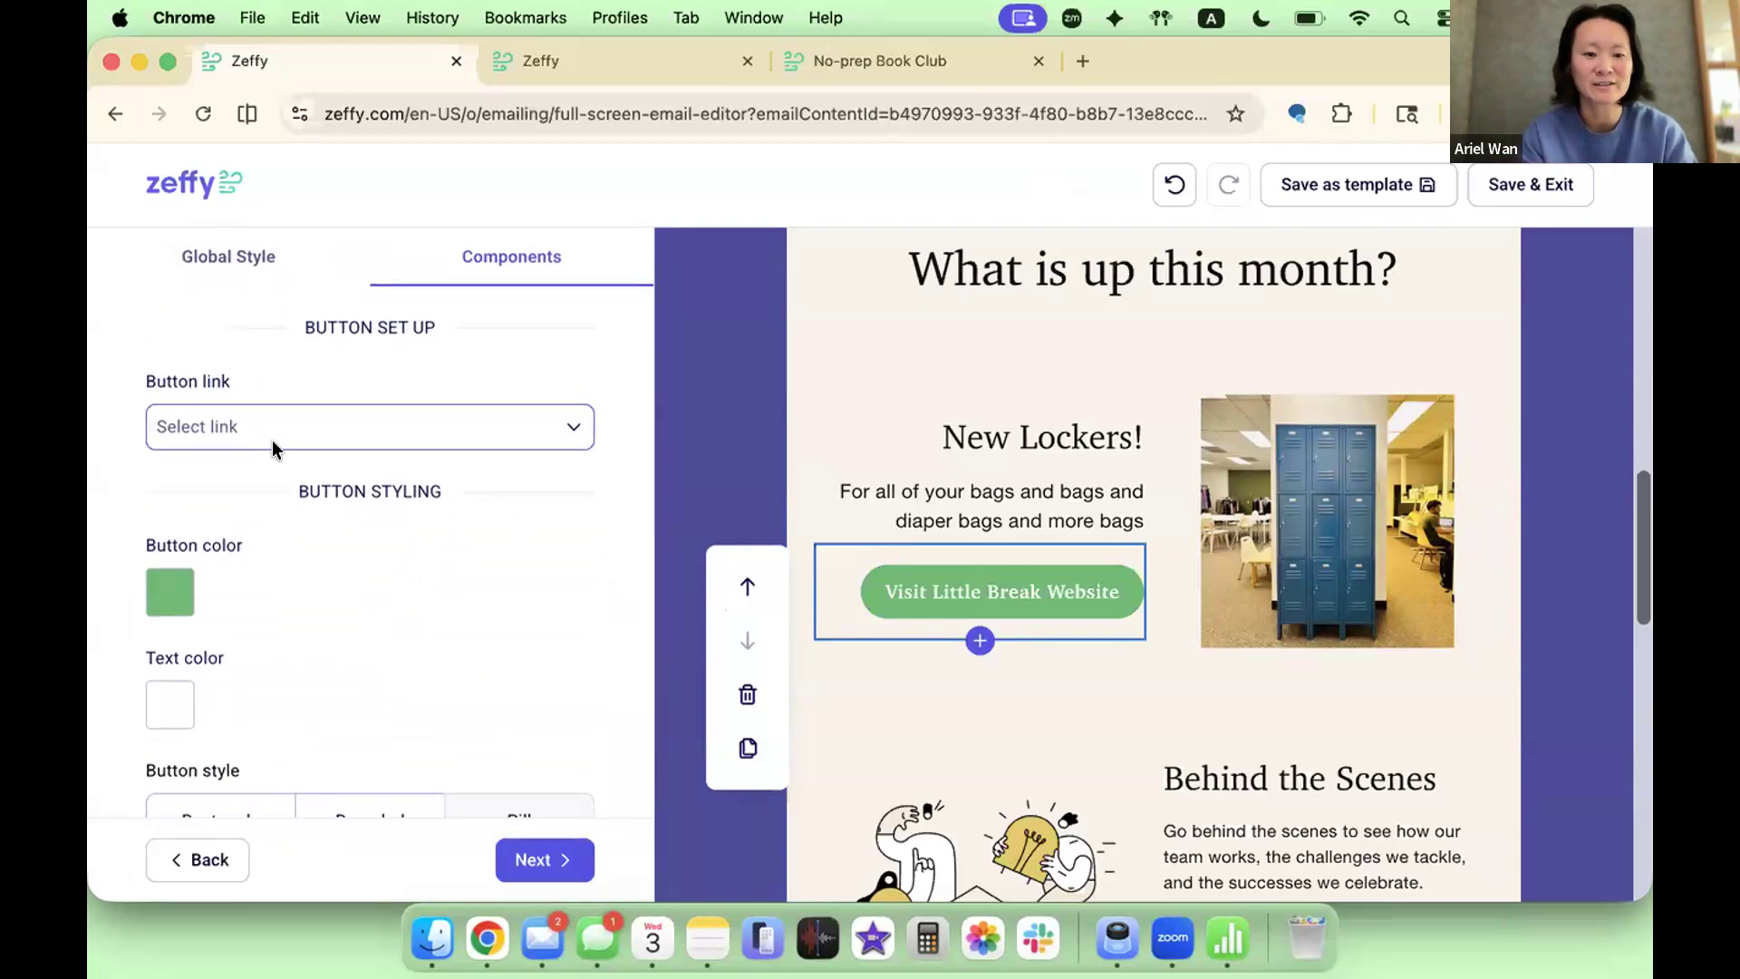
pyautogui.click(205, 852)
pyautogui.click(769, 567)
pyautogui.write('https://littlebreak.org/')
pyautogui.click(1036, 663)
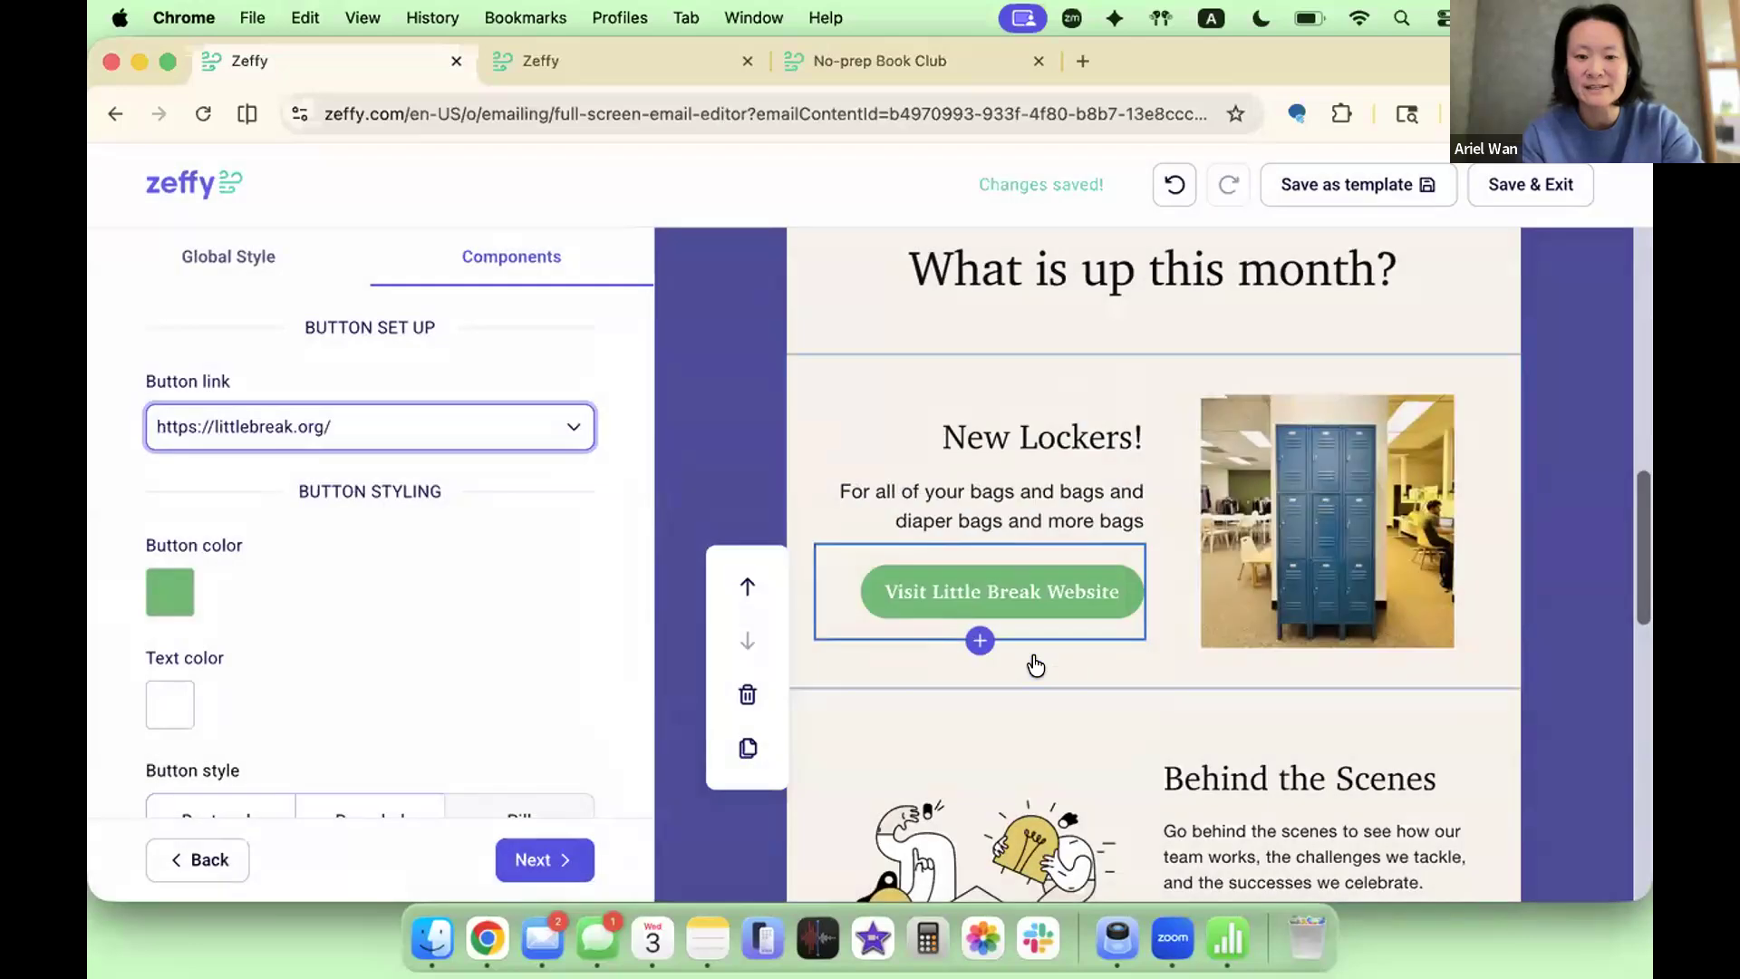
# Step: Replace the "Behind the Scenes" heading with "Rent an office by the hour"
pyautogui.scroll(-3, 1330, 591)
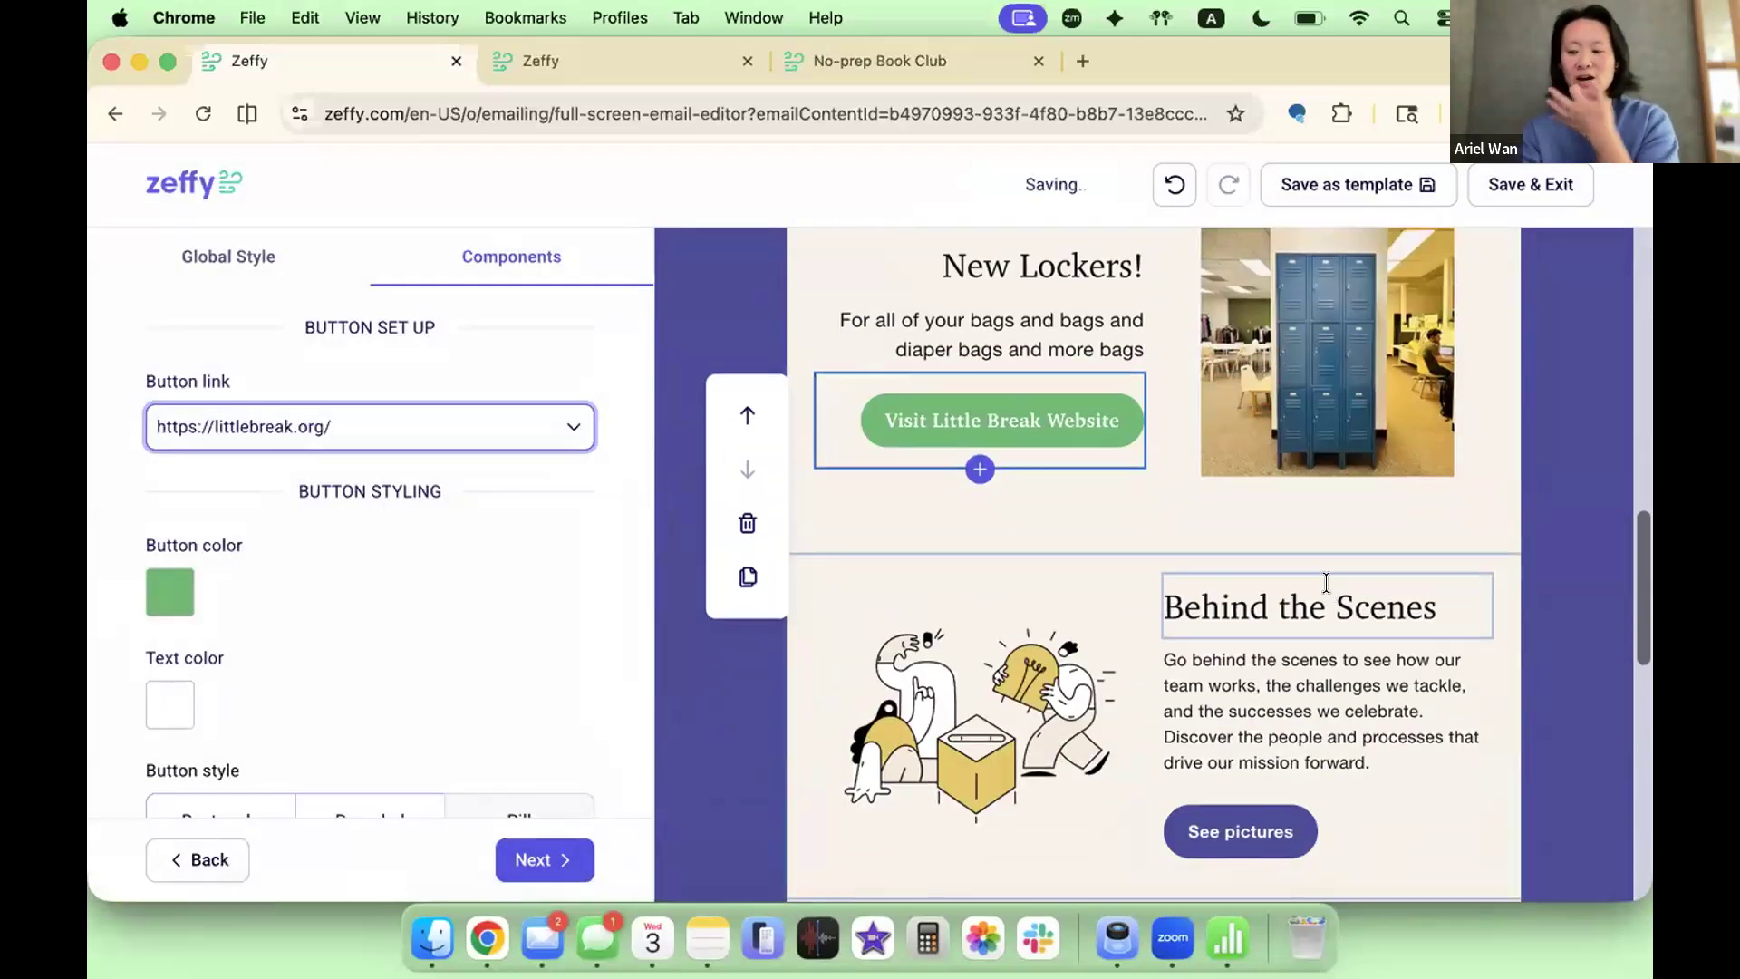
pyautogui.click(1326, 585)
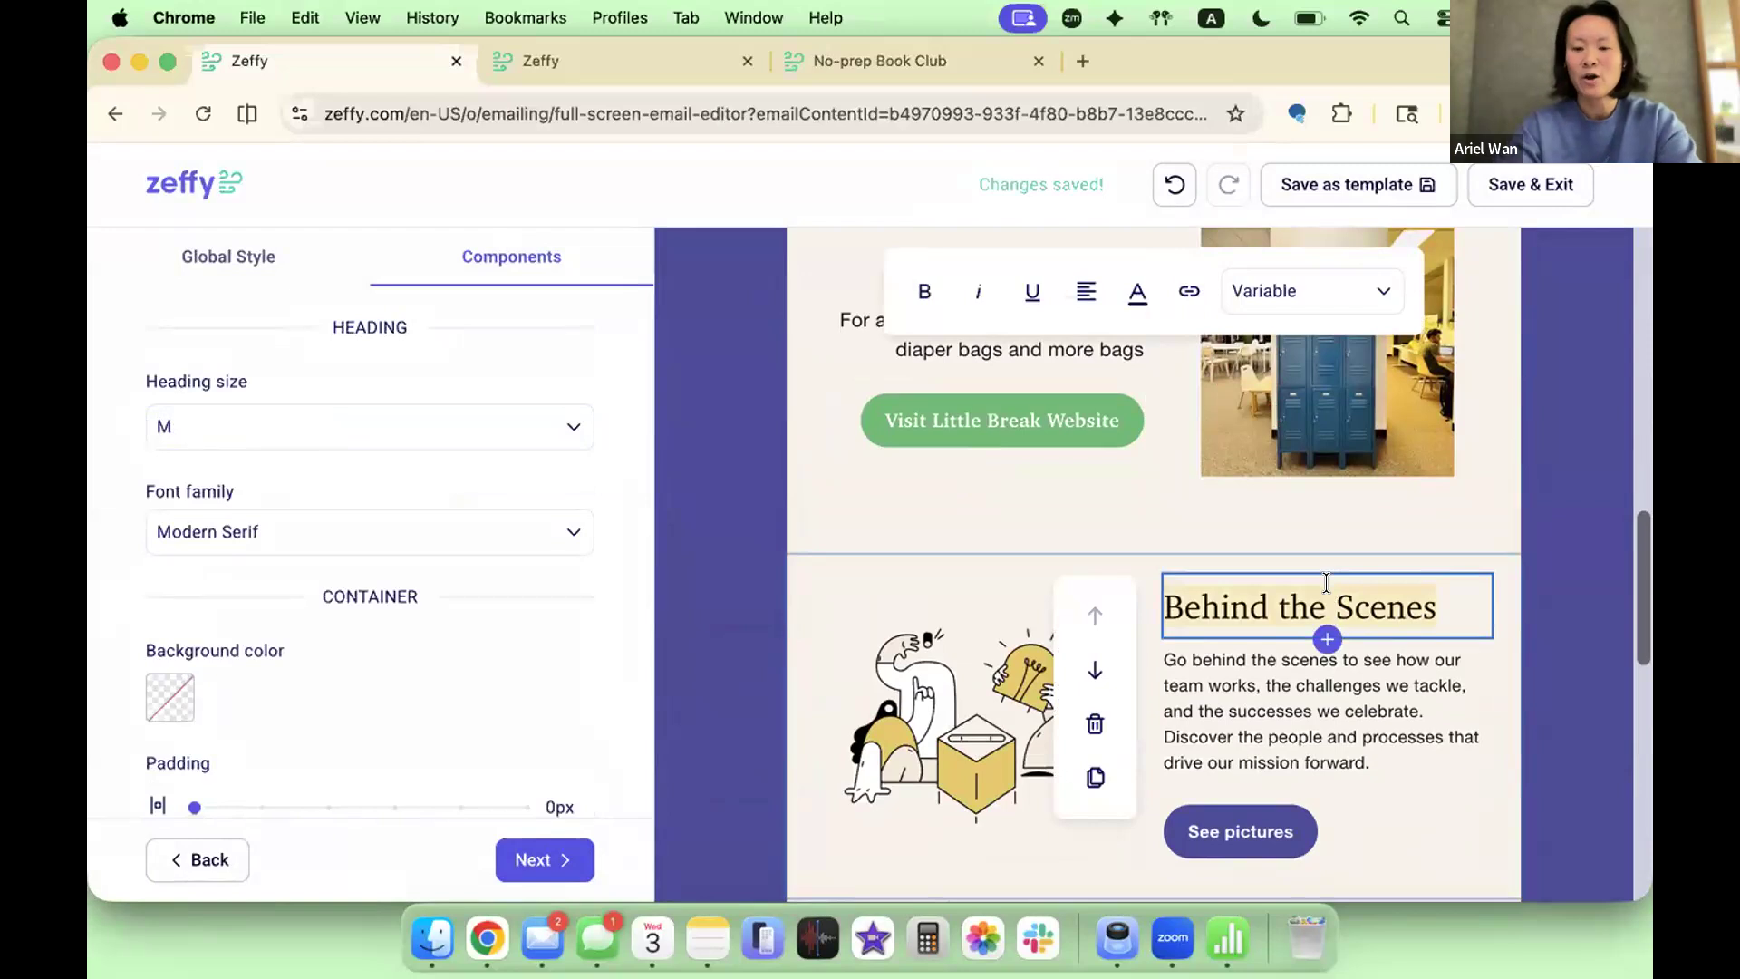
pyautogui.write('Rent an office ')
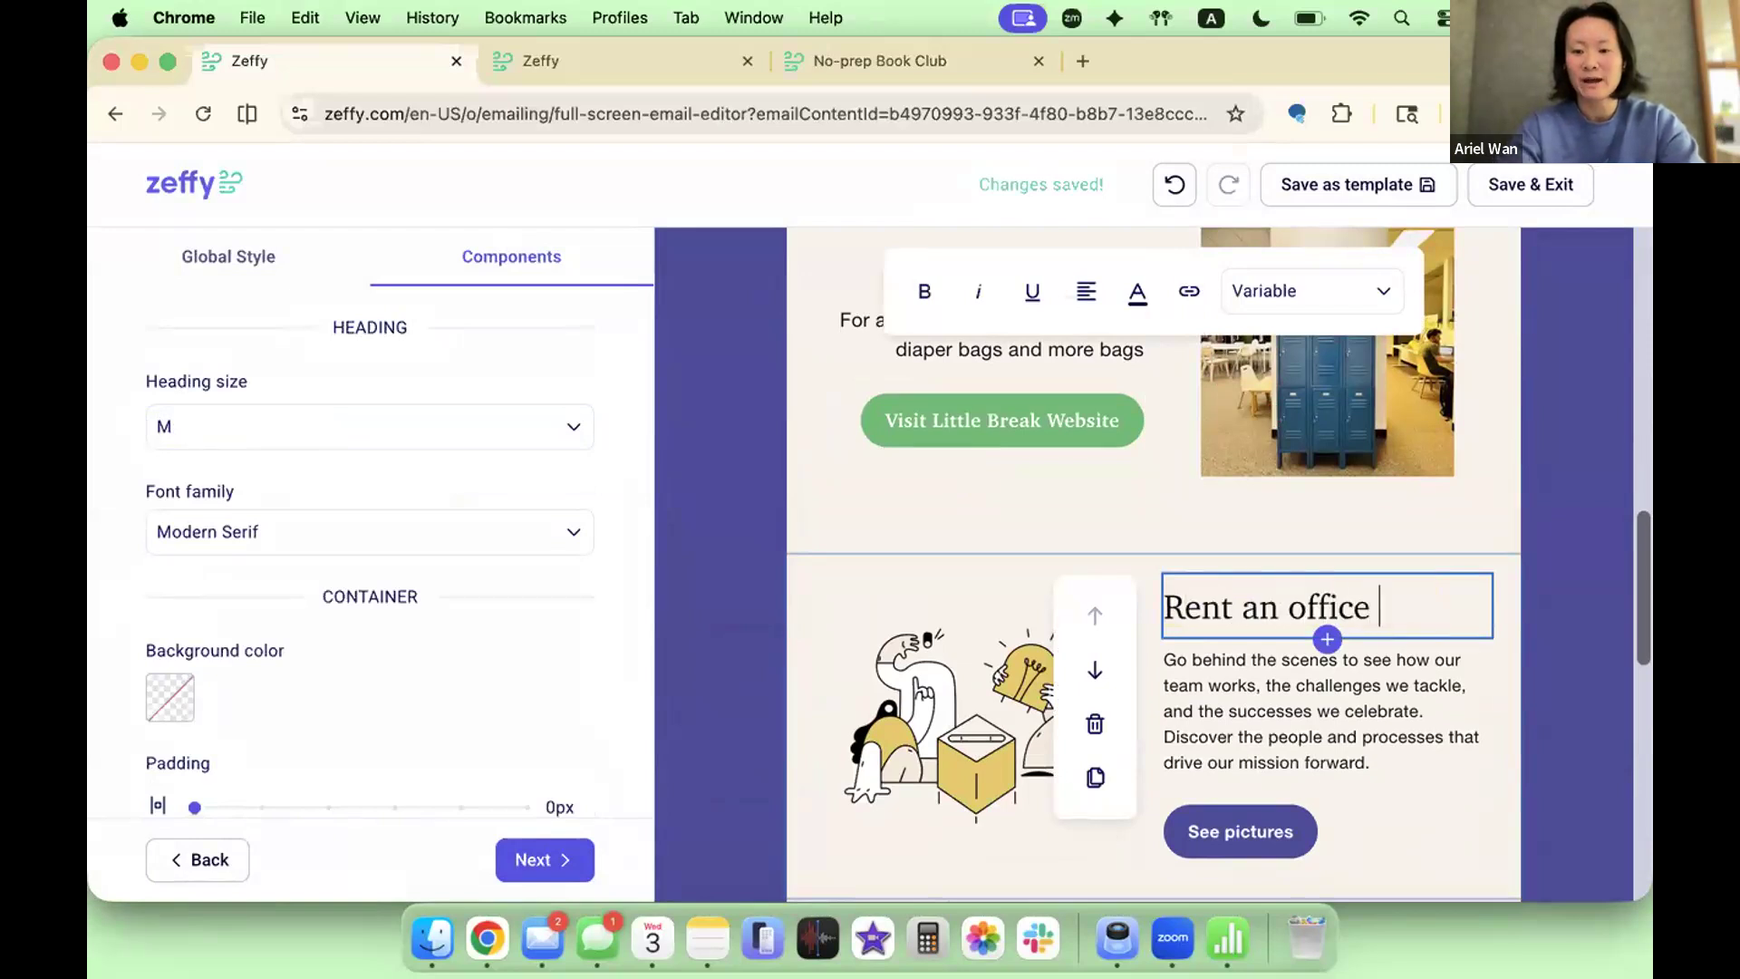
pyautogui.write('by the hour')
# Step: Replace the illustration beside the "Rent an office by the hour" heading with an upload of conference.jpeg
pyautogui.click(997, 716)
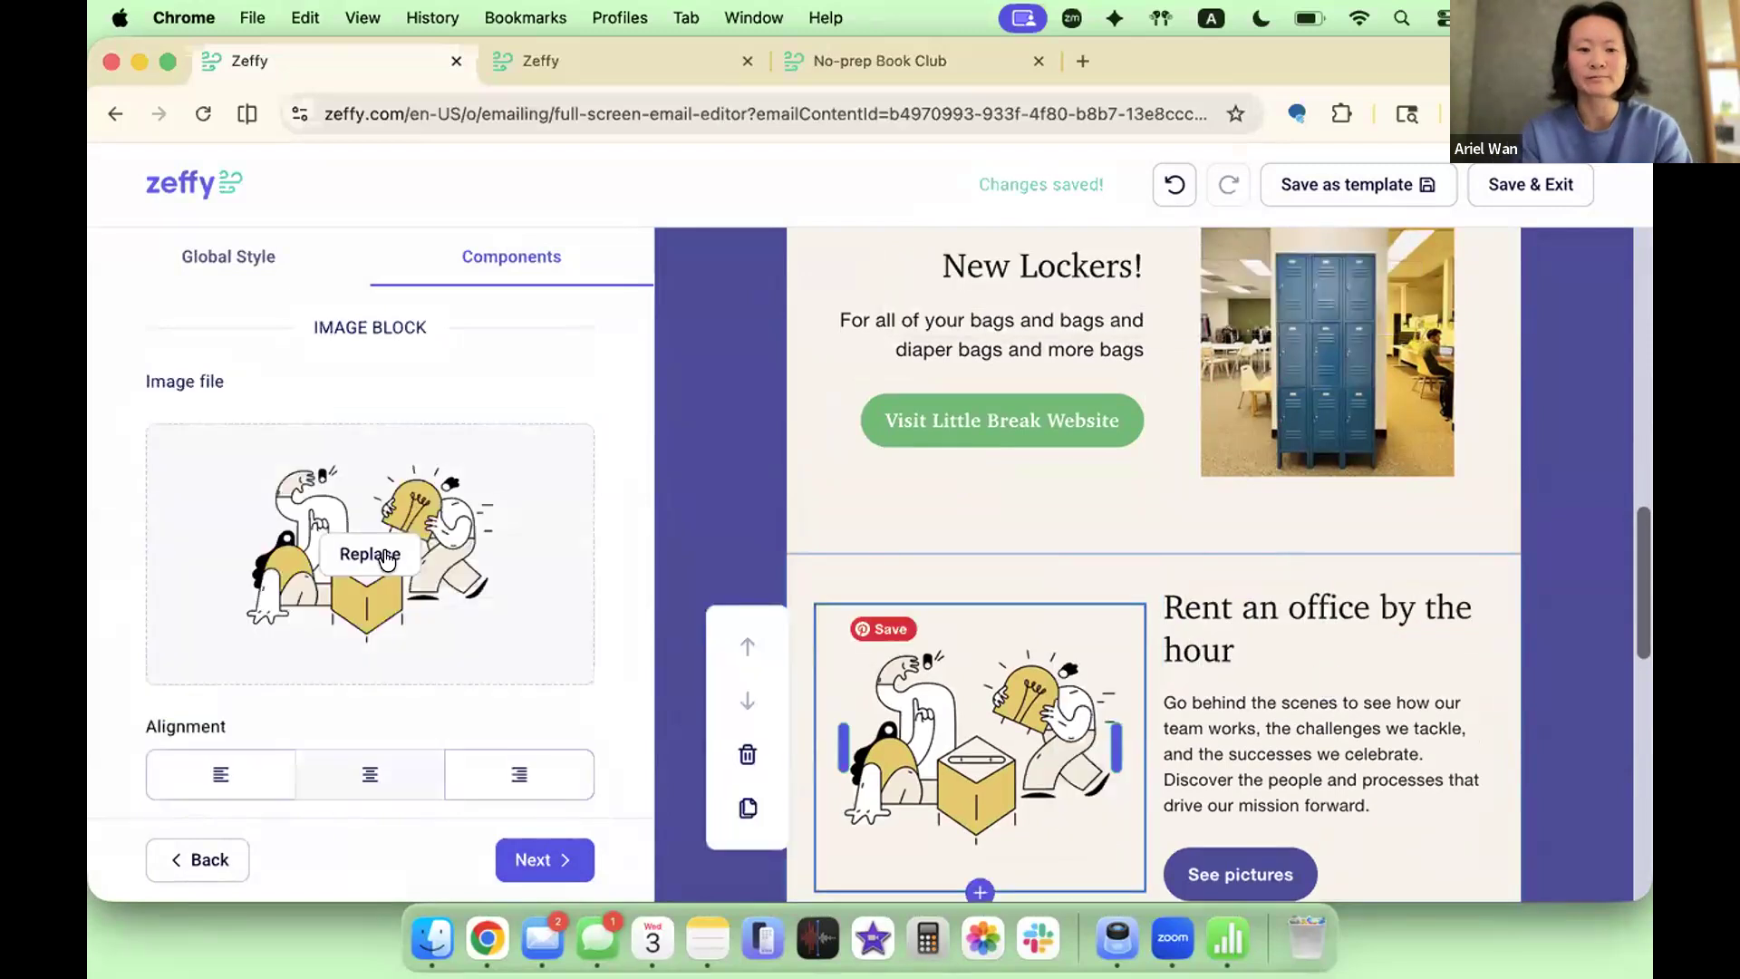
pyautogui.click(387, 555)
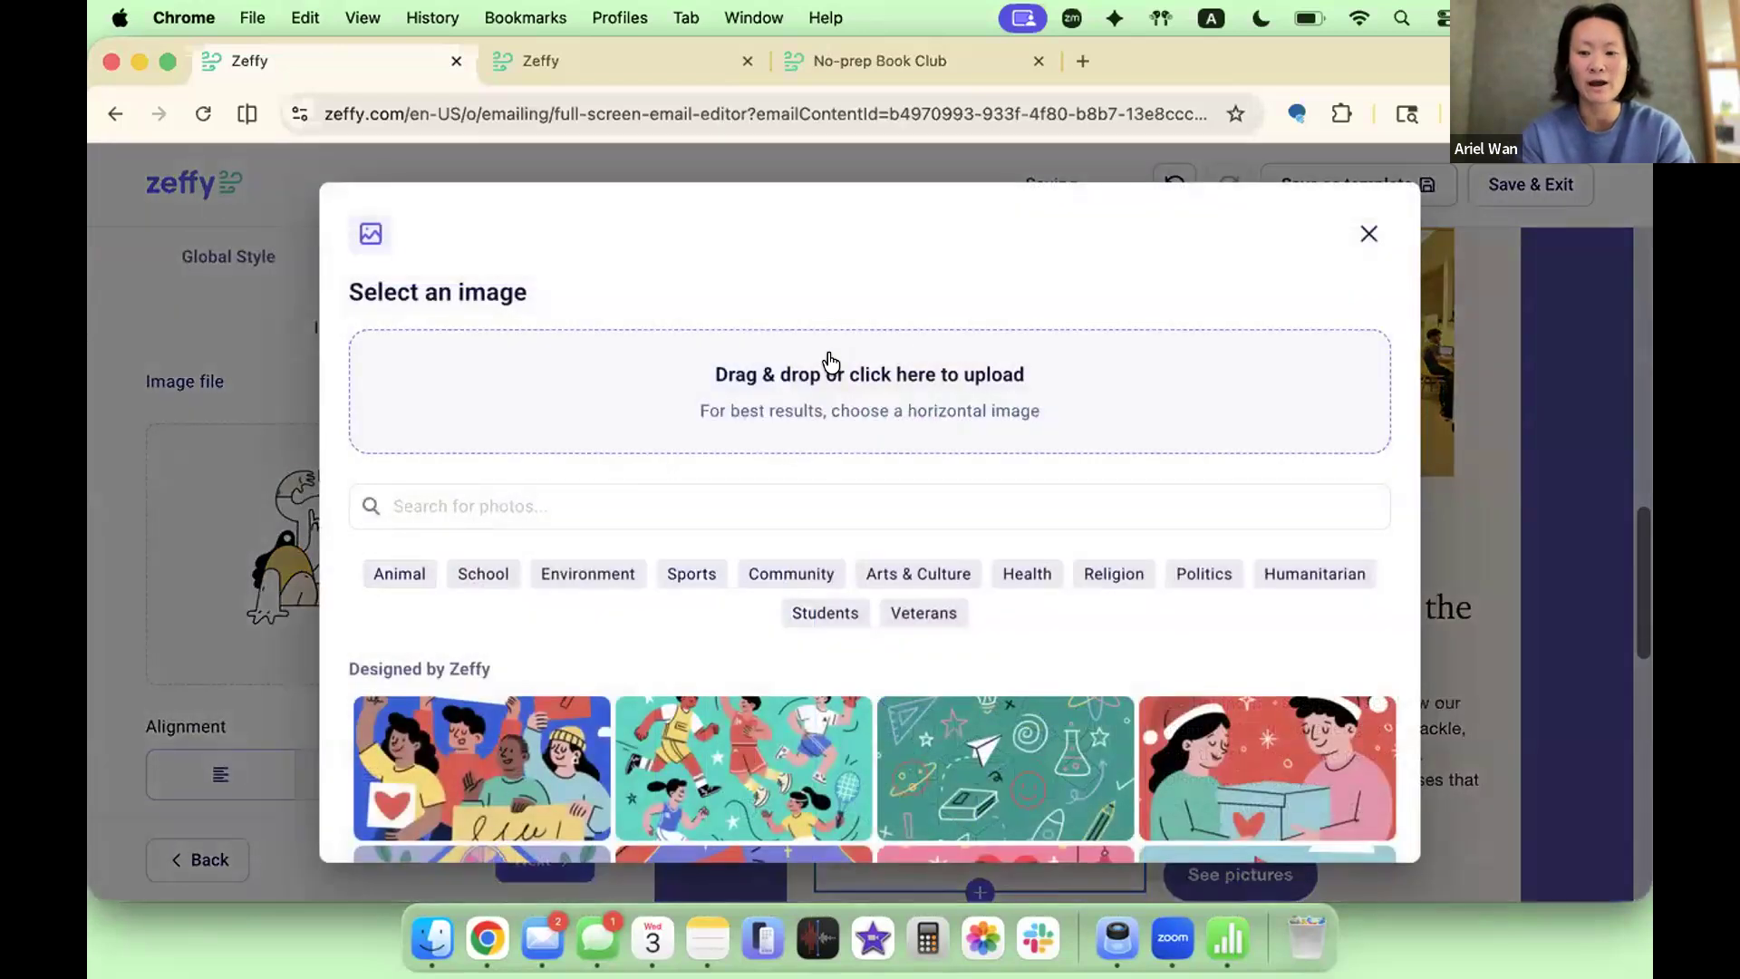
pyautogui.click(801, 453)
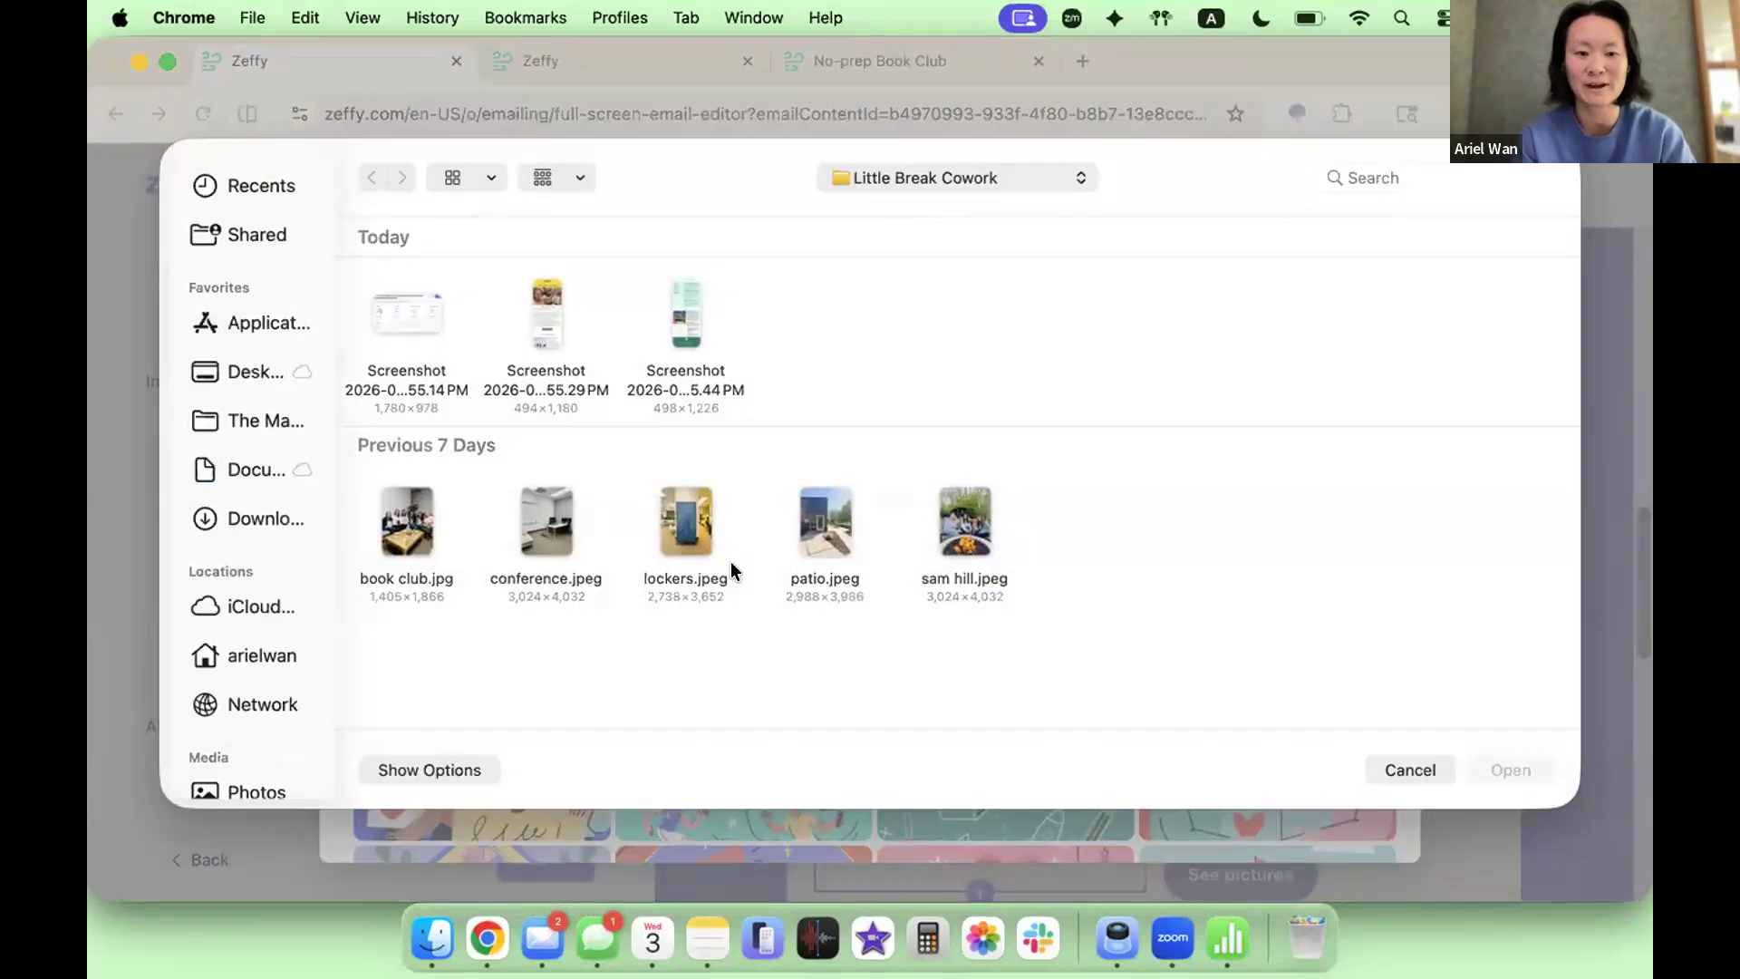
pyautogui.click(531, 524)
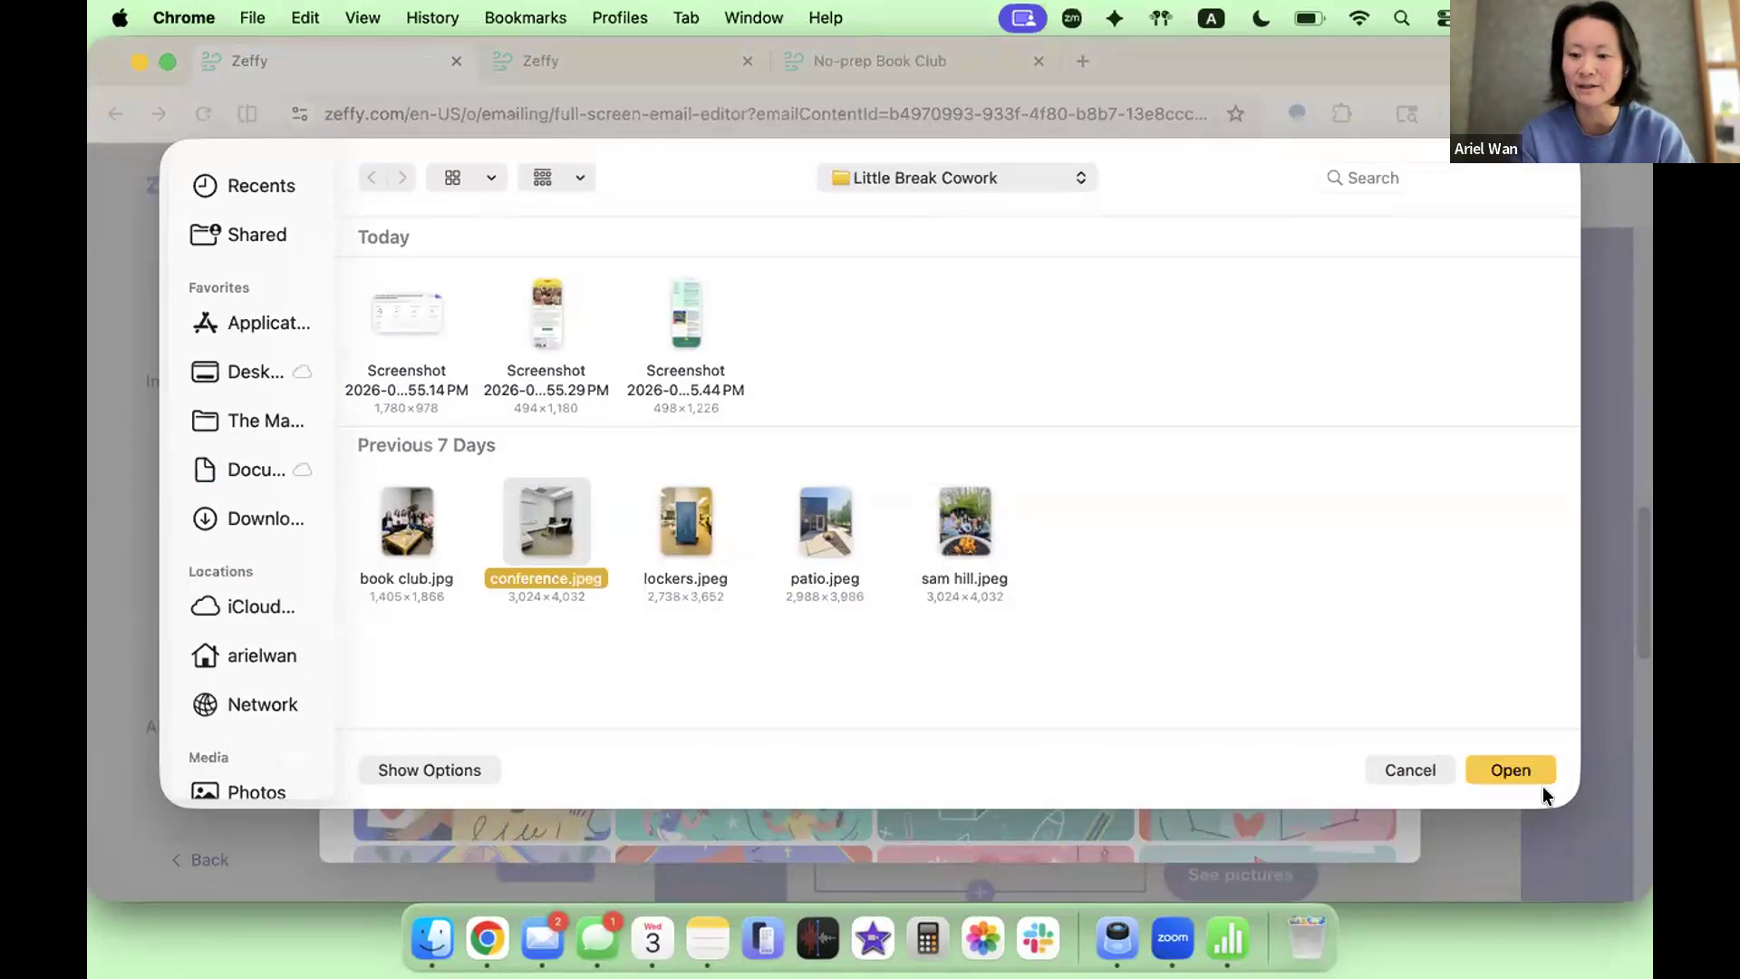
pyautogui.click(1511, 771)
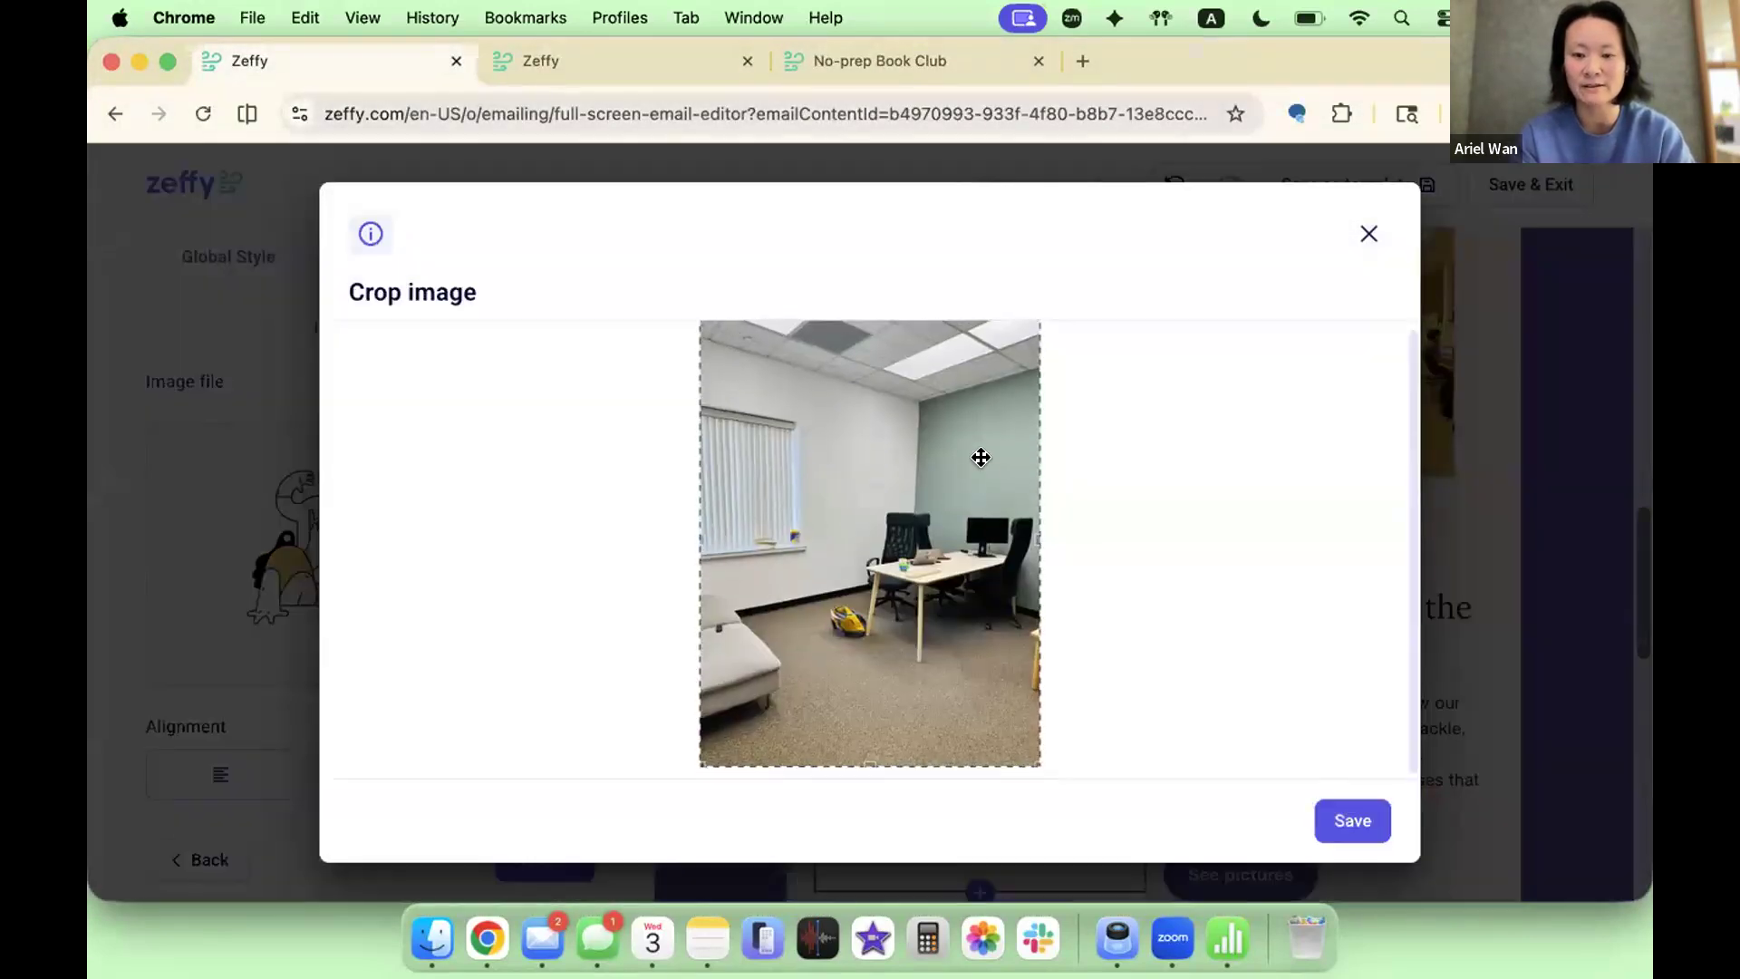
# Step: Crop the office photo to a square, shift the crop slightly to frame the desk and room, and save it
pyautogui.scroll(-2, 1051, 748)
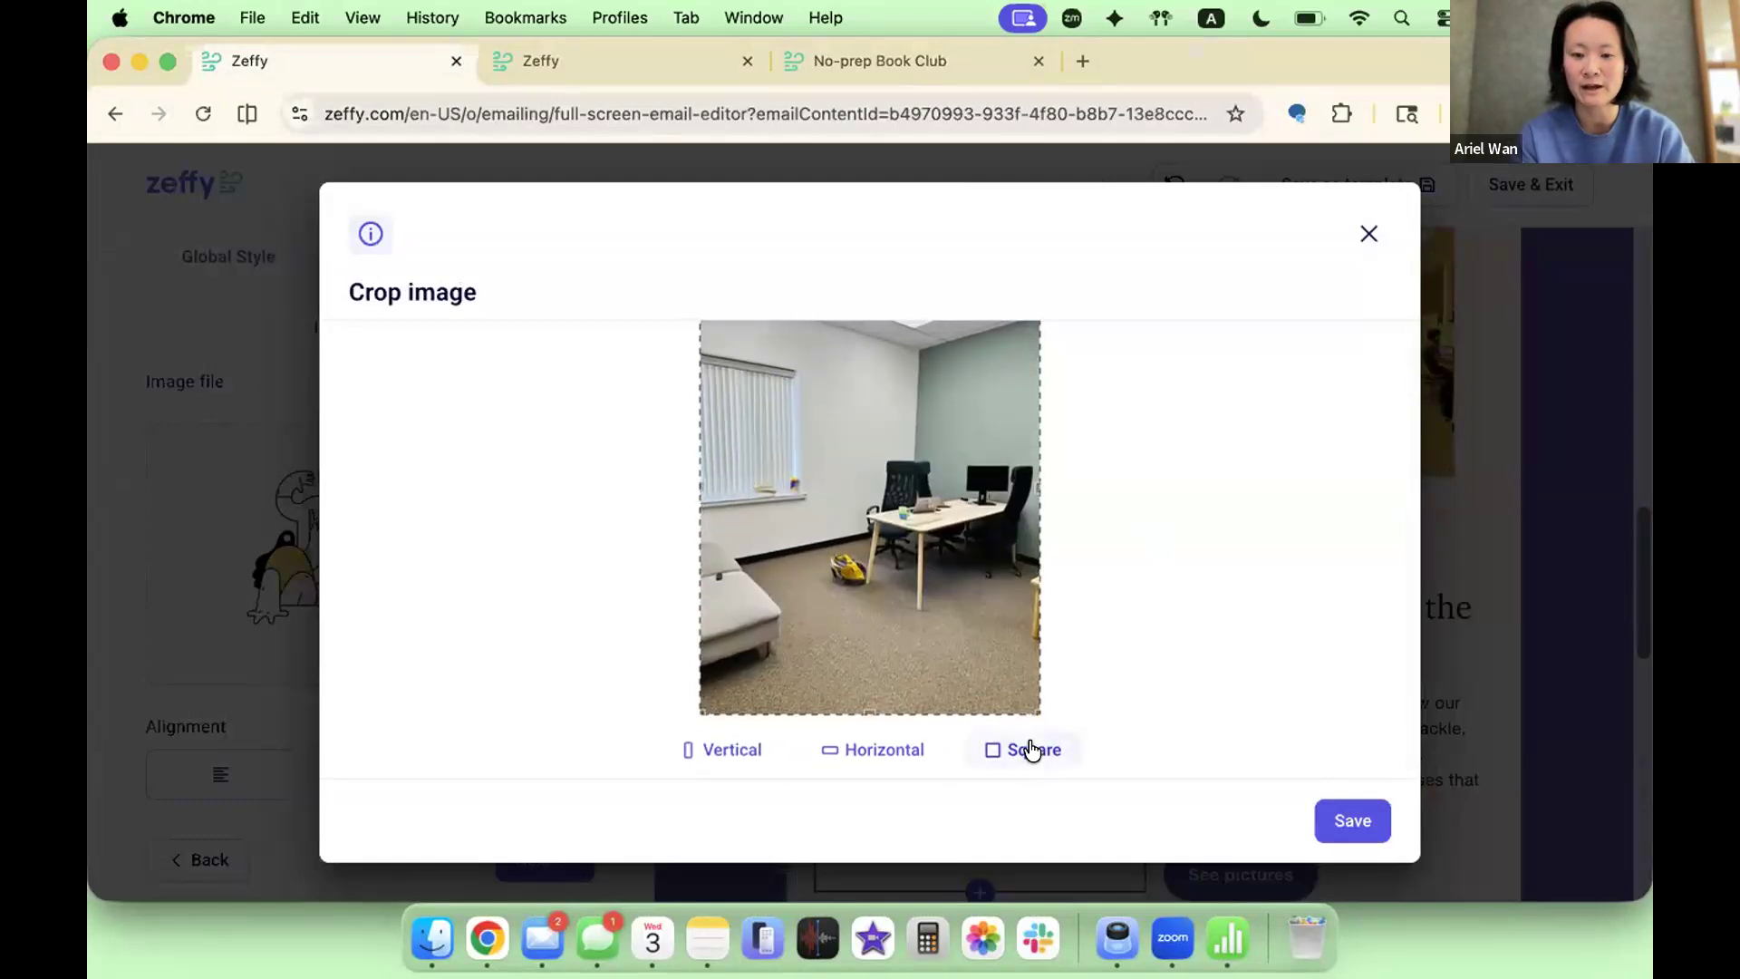
pyautogui.click(1078, 750)
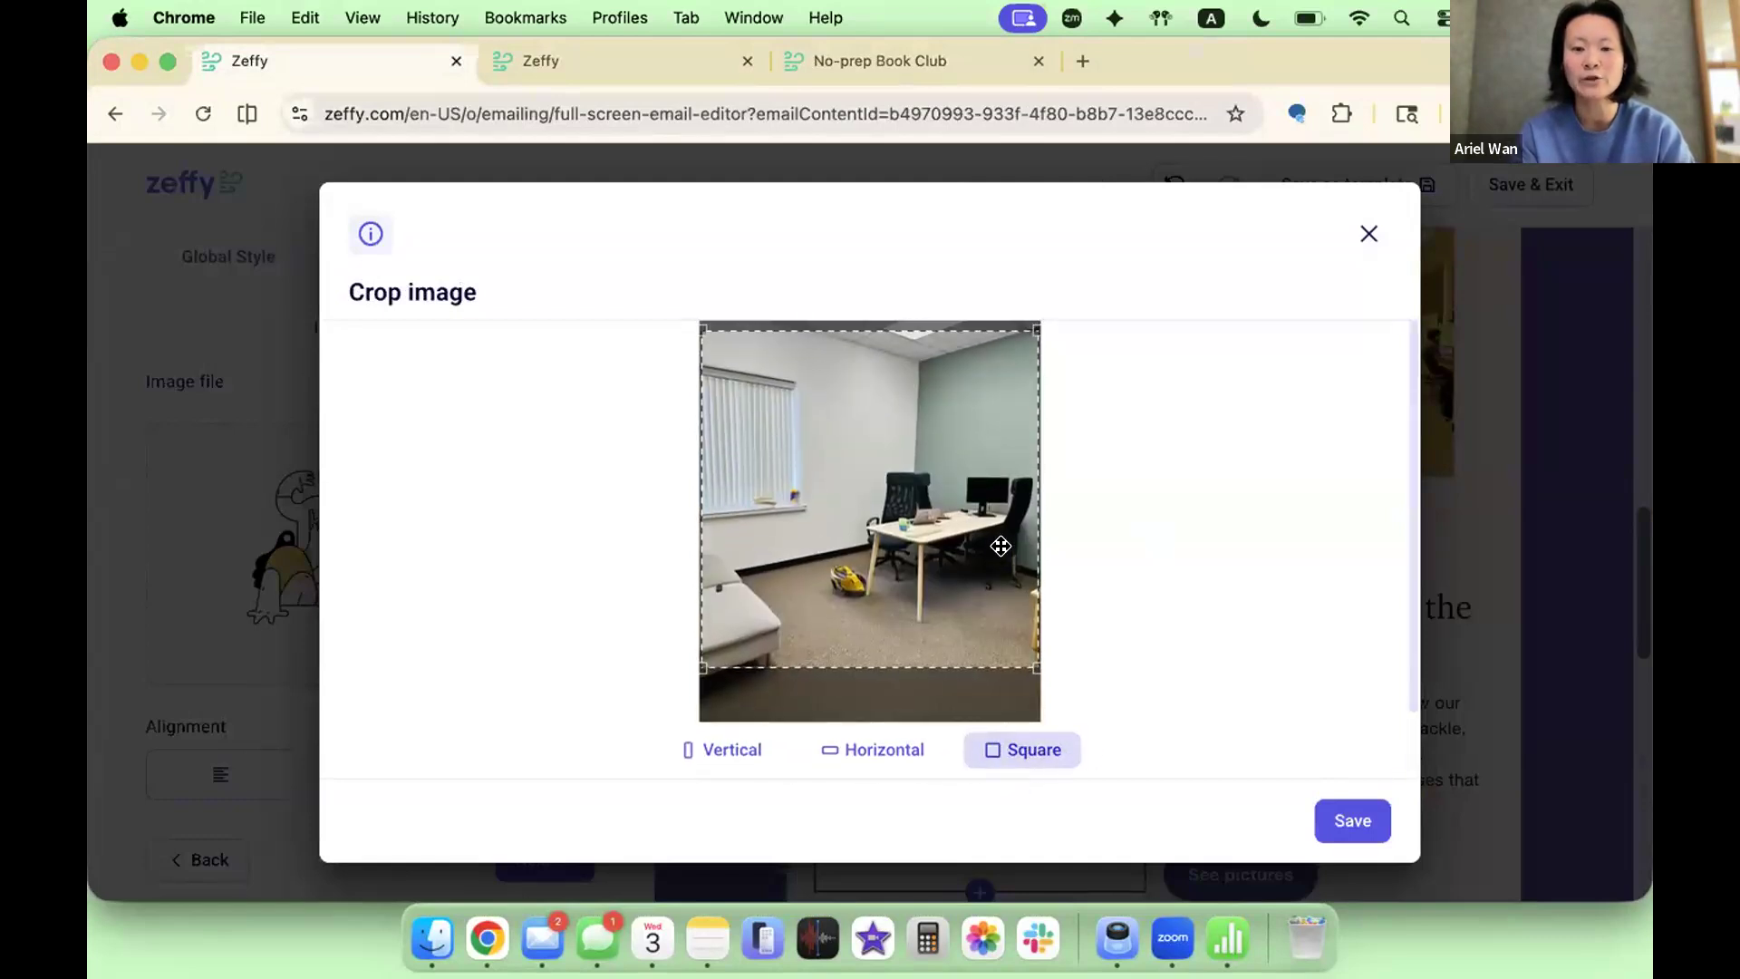
pyautogui.moveTo(954, 555); pyautogui.dragTo(953, 551)
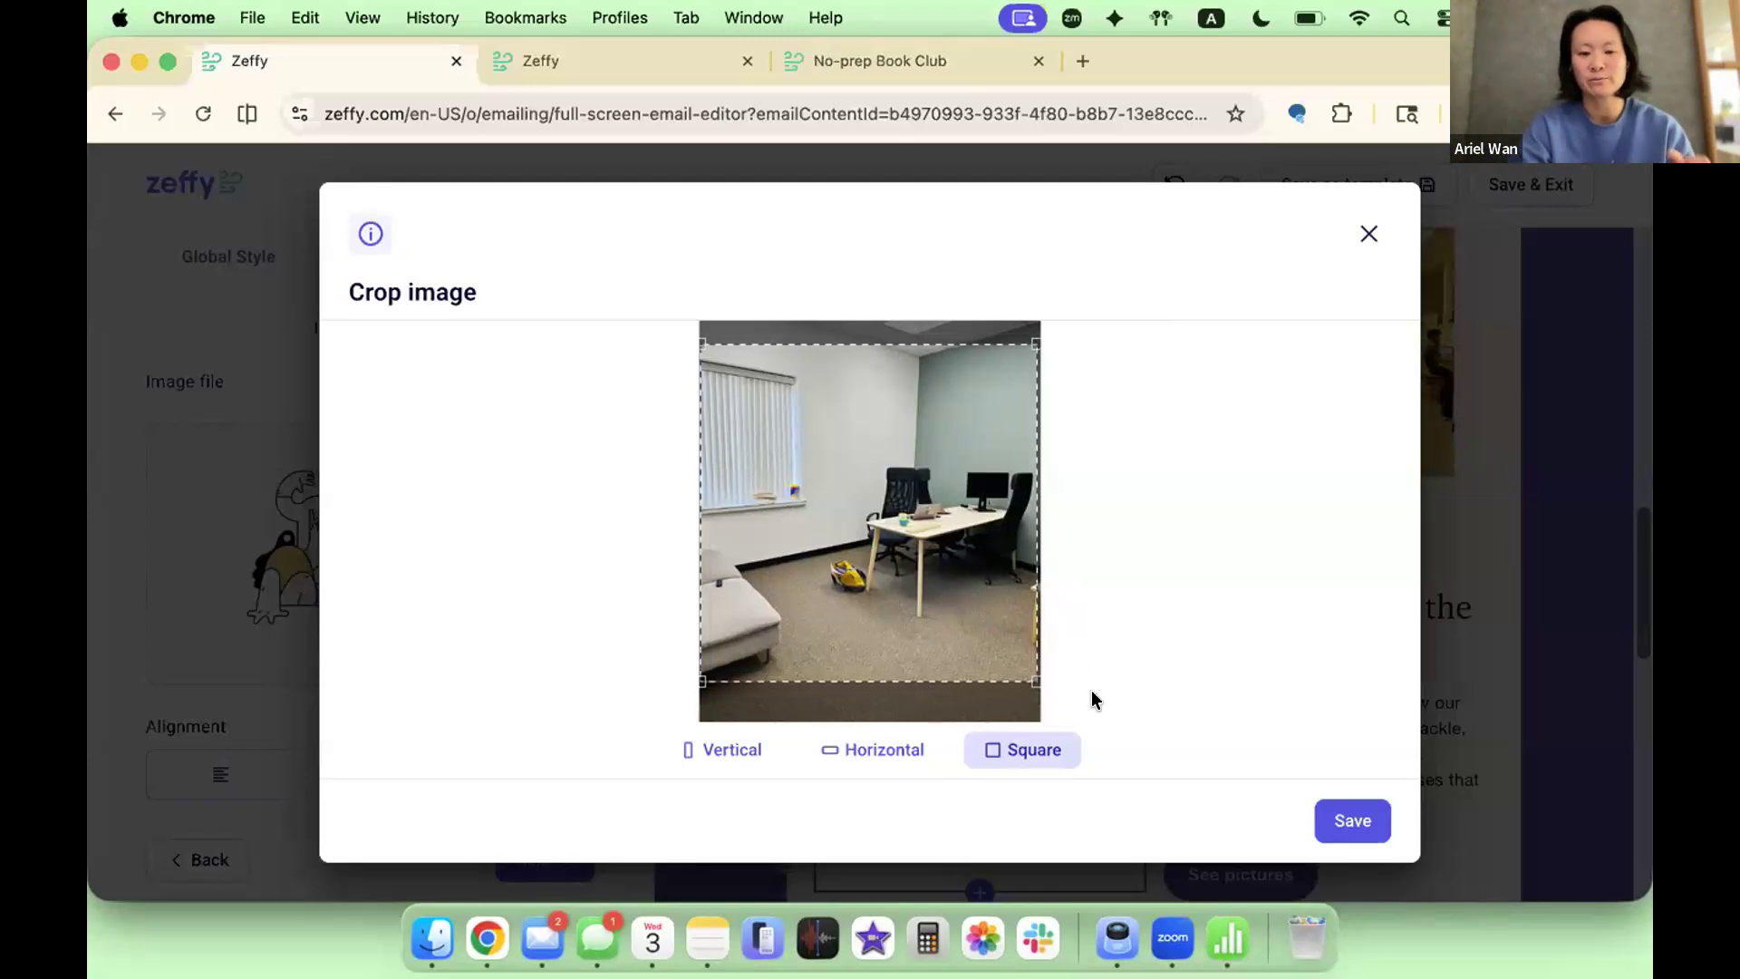
pyautogui.click(1353, 820)
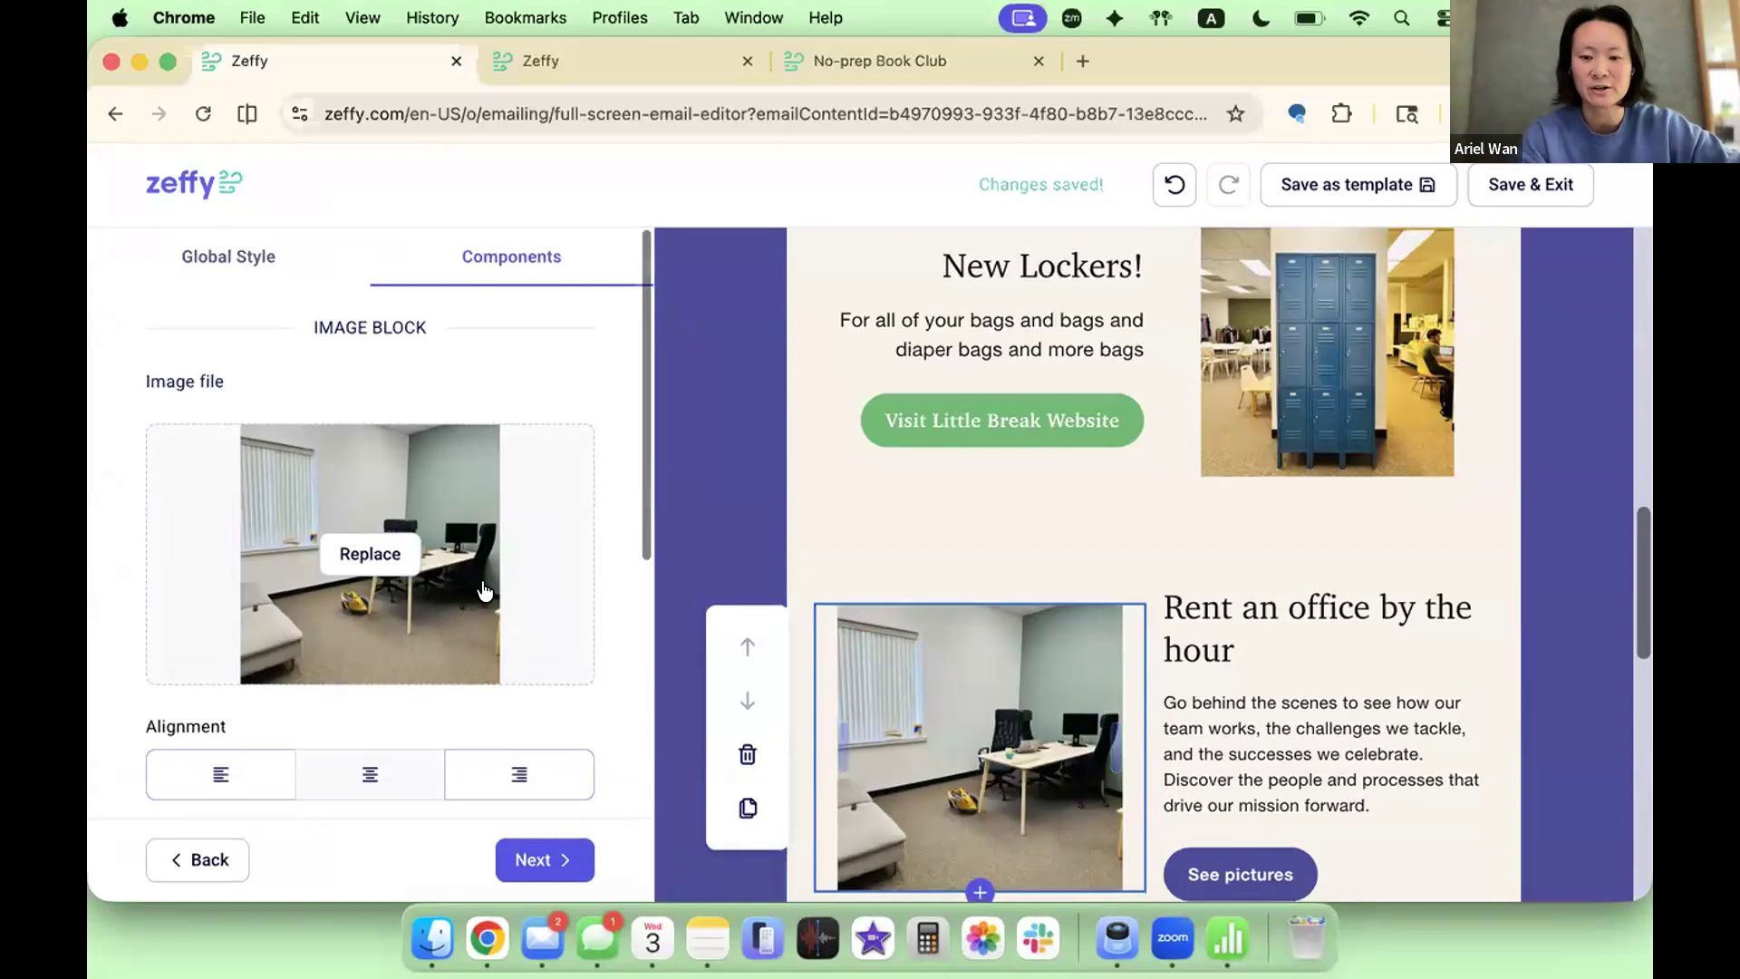
# Step: Open littlebreak.org in a new tab, check its Membership & Offices and Rentals pages, and return to the email editor
pyautogui.scroll(-5, 486, 591)
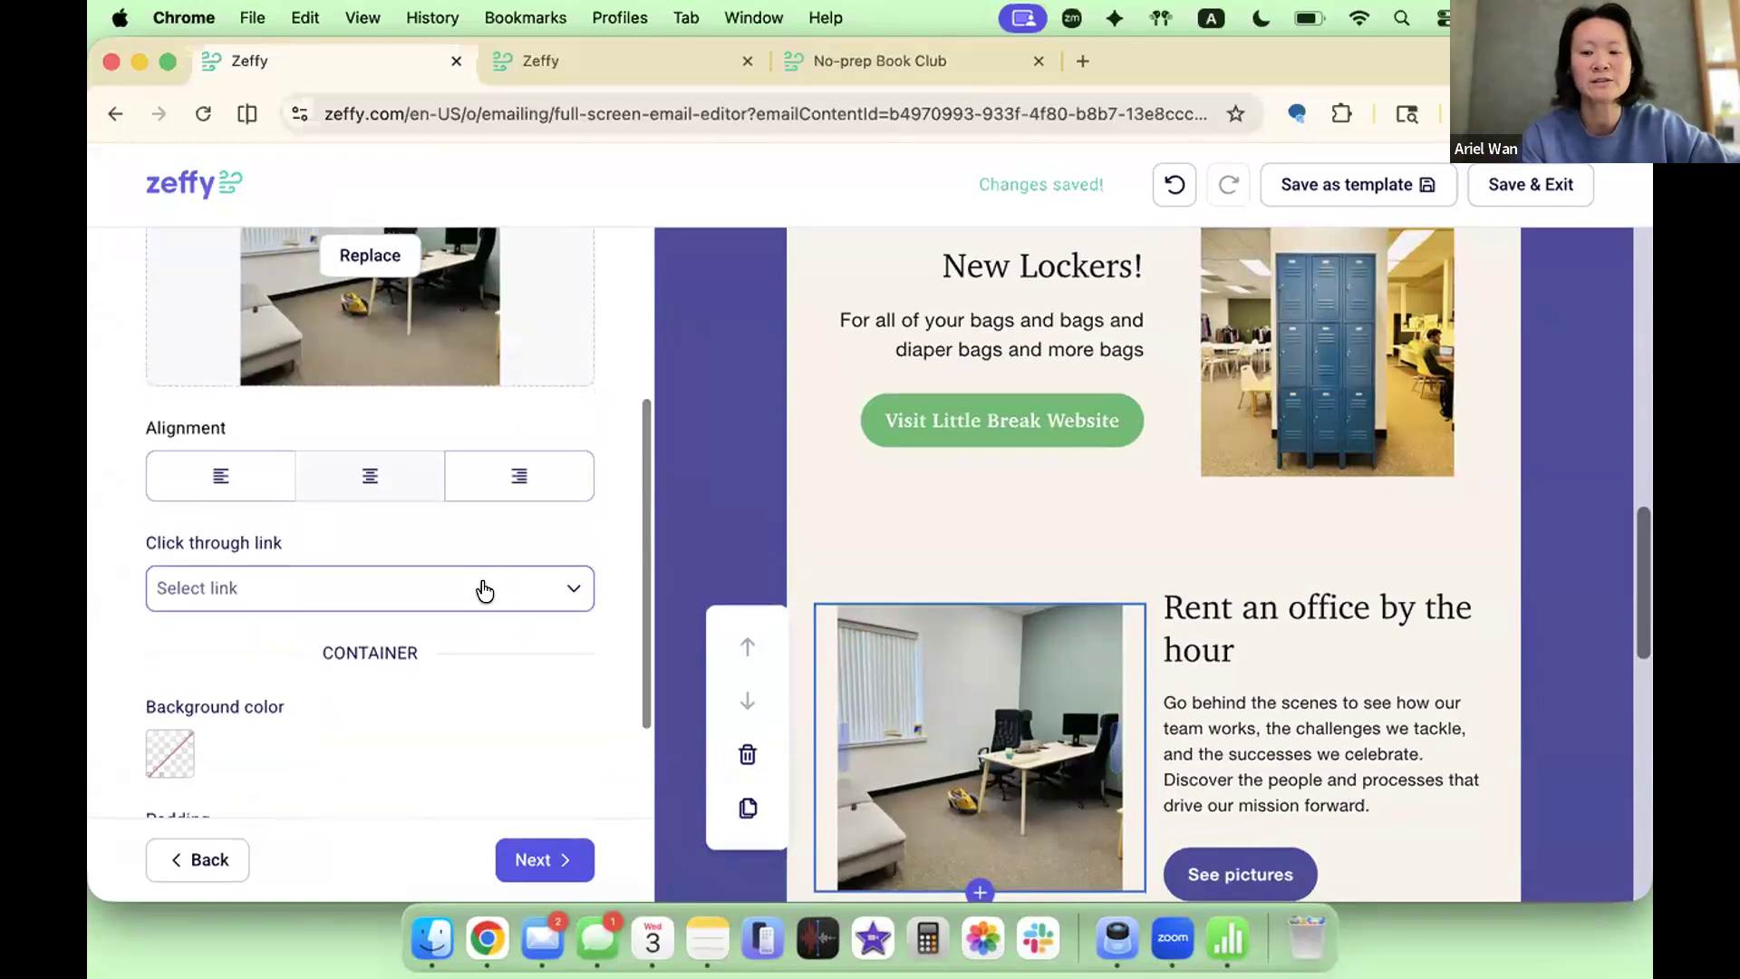
pyautogui.click(1078, 61)
pyautogui.write('littlebreak.org')
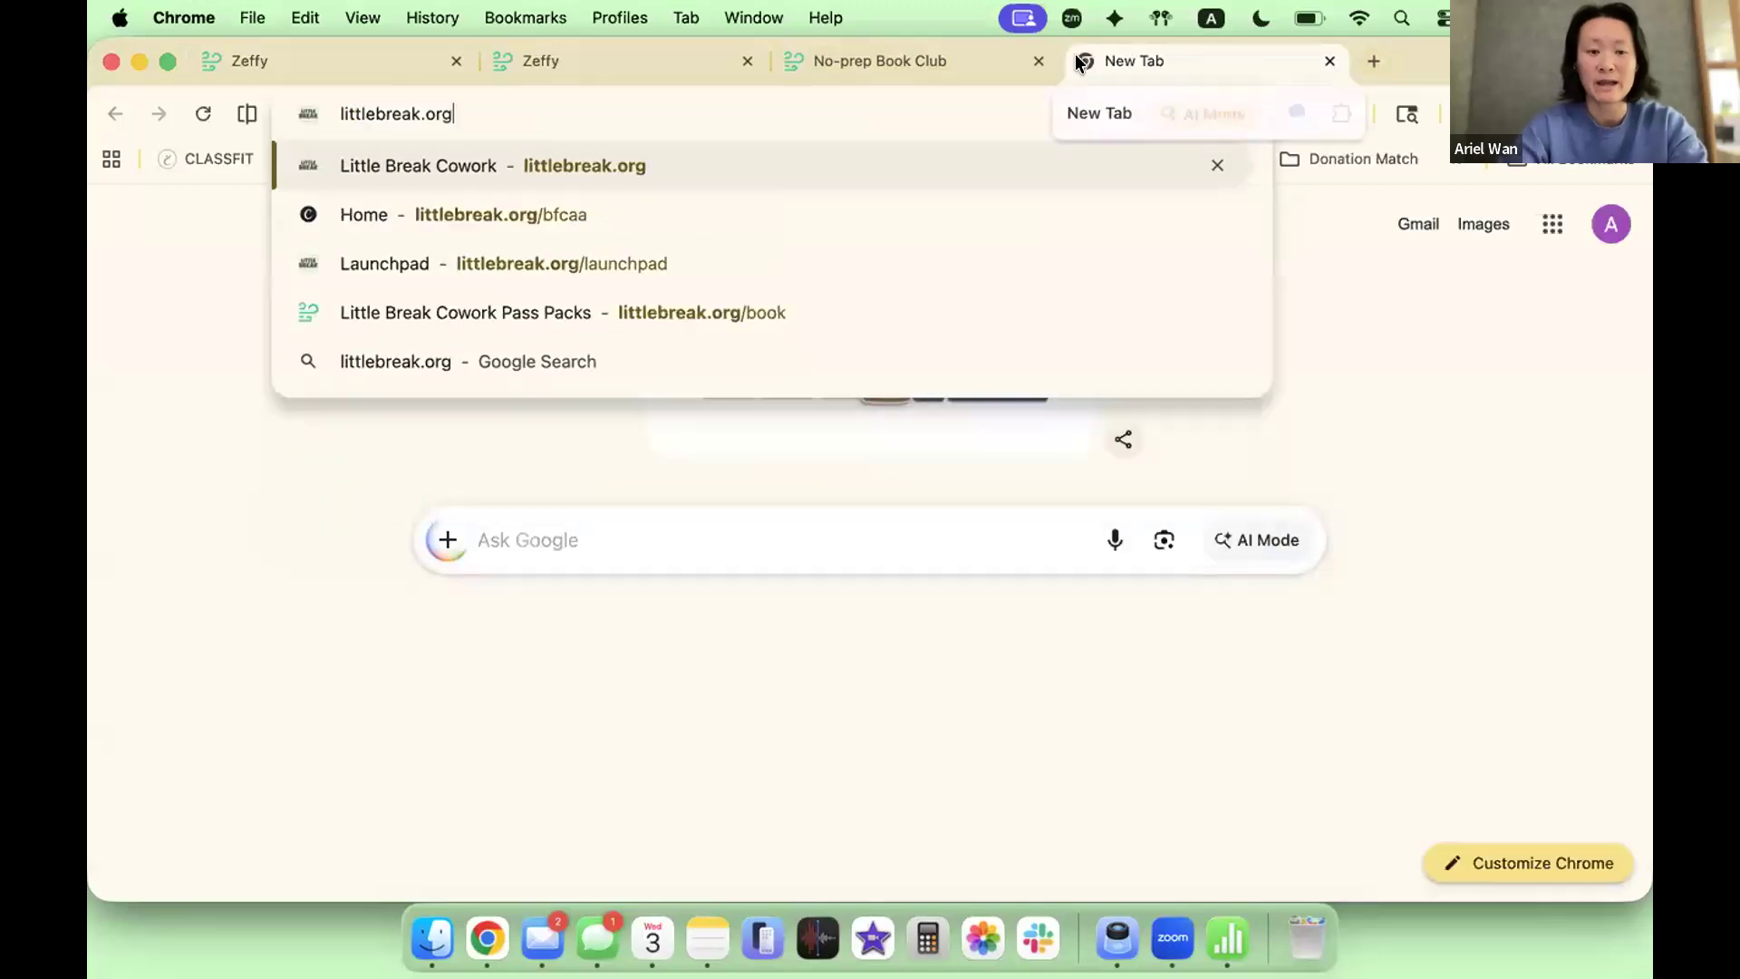
pyautogui.press('Return')
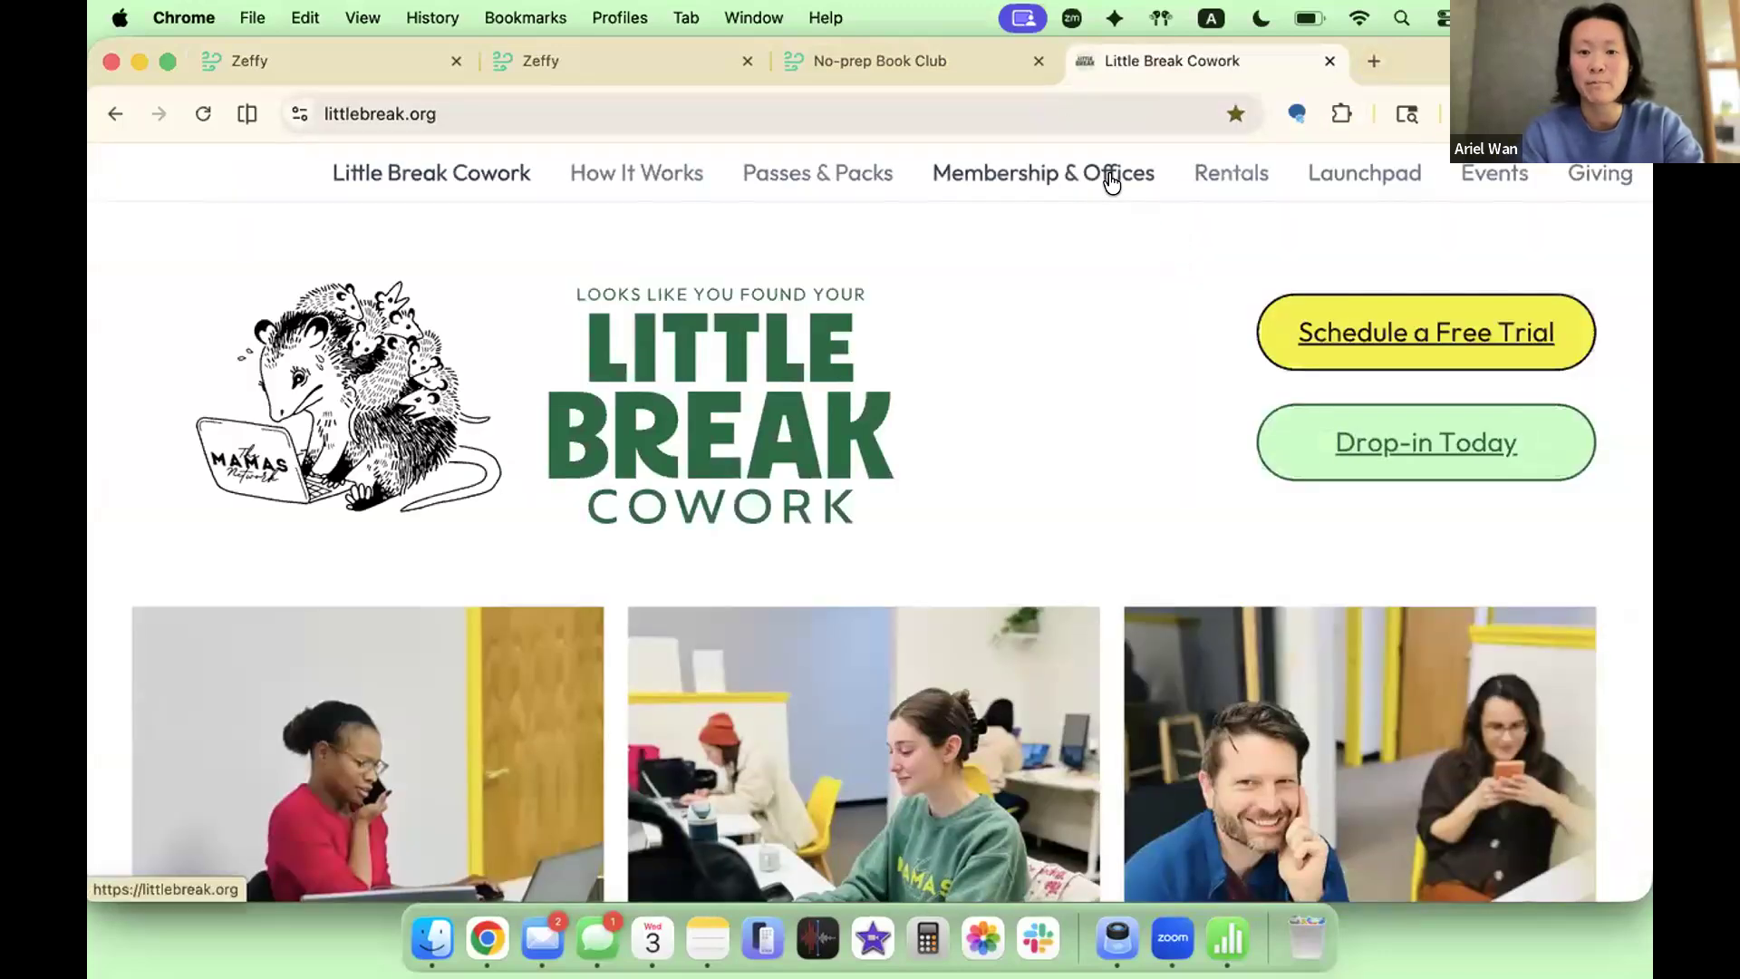
pyautogui.click(1112, 180)
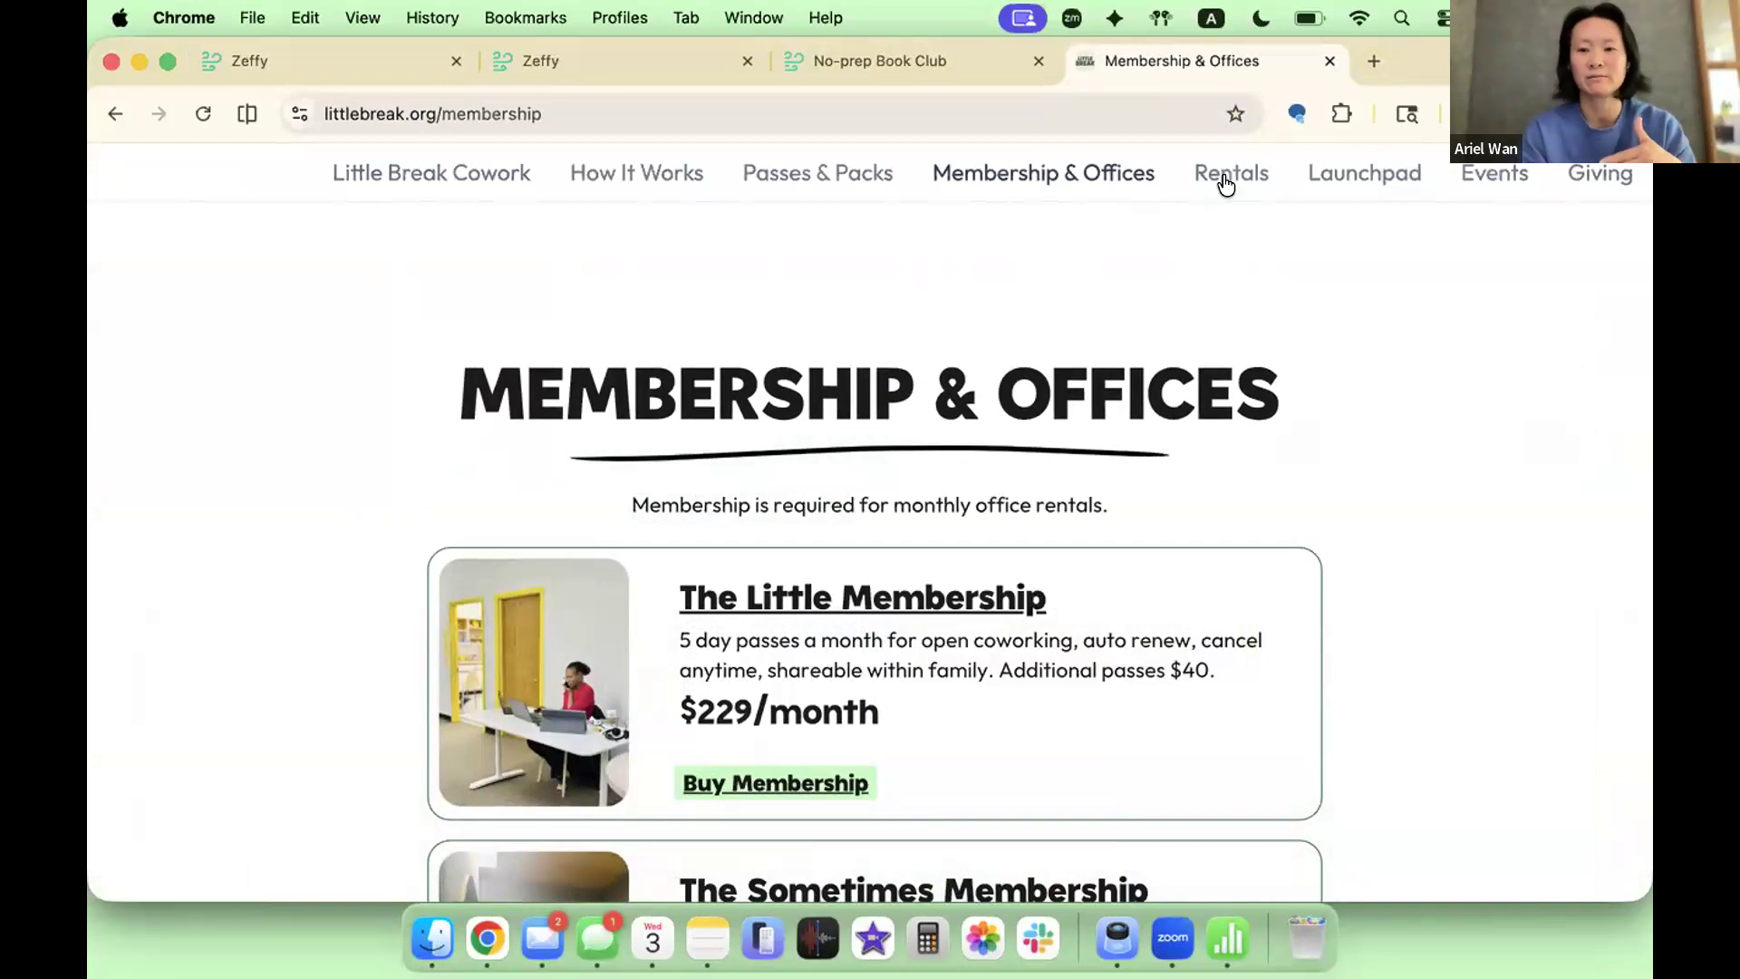
pyautogui.scroll(-3, 1157, 313)
pyautogui.scroll(3, 1153, 393)
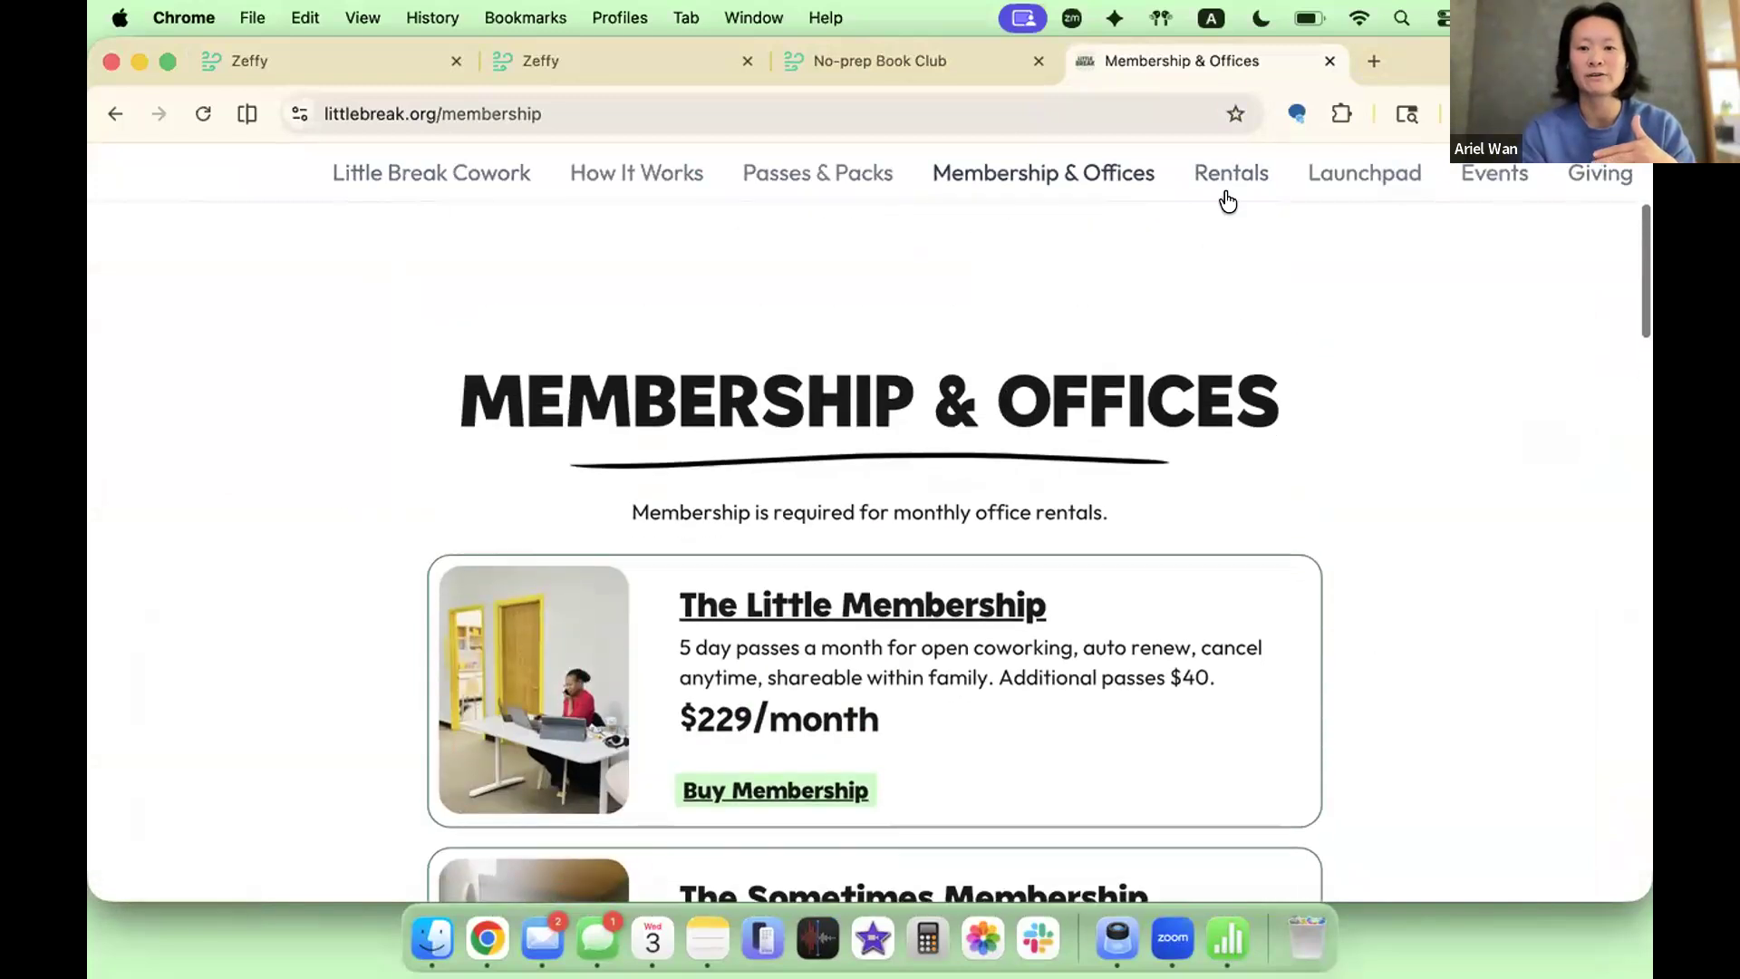
pyautogui.click(1227, 181)
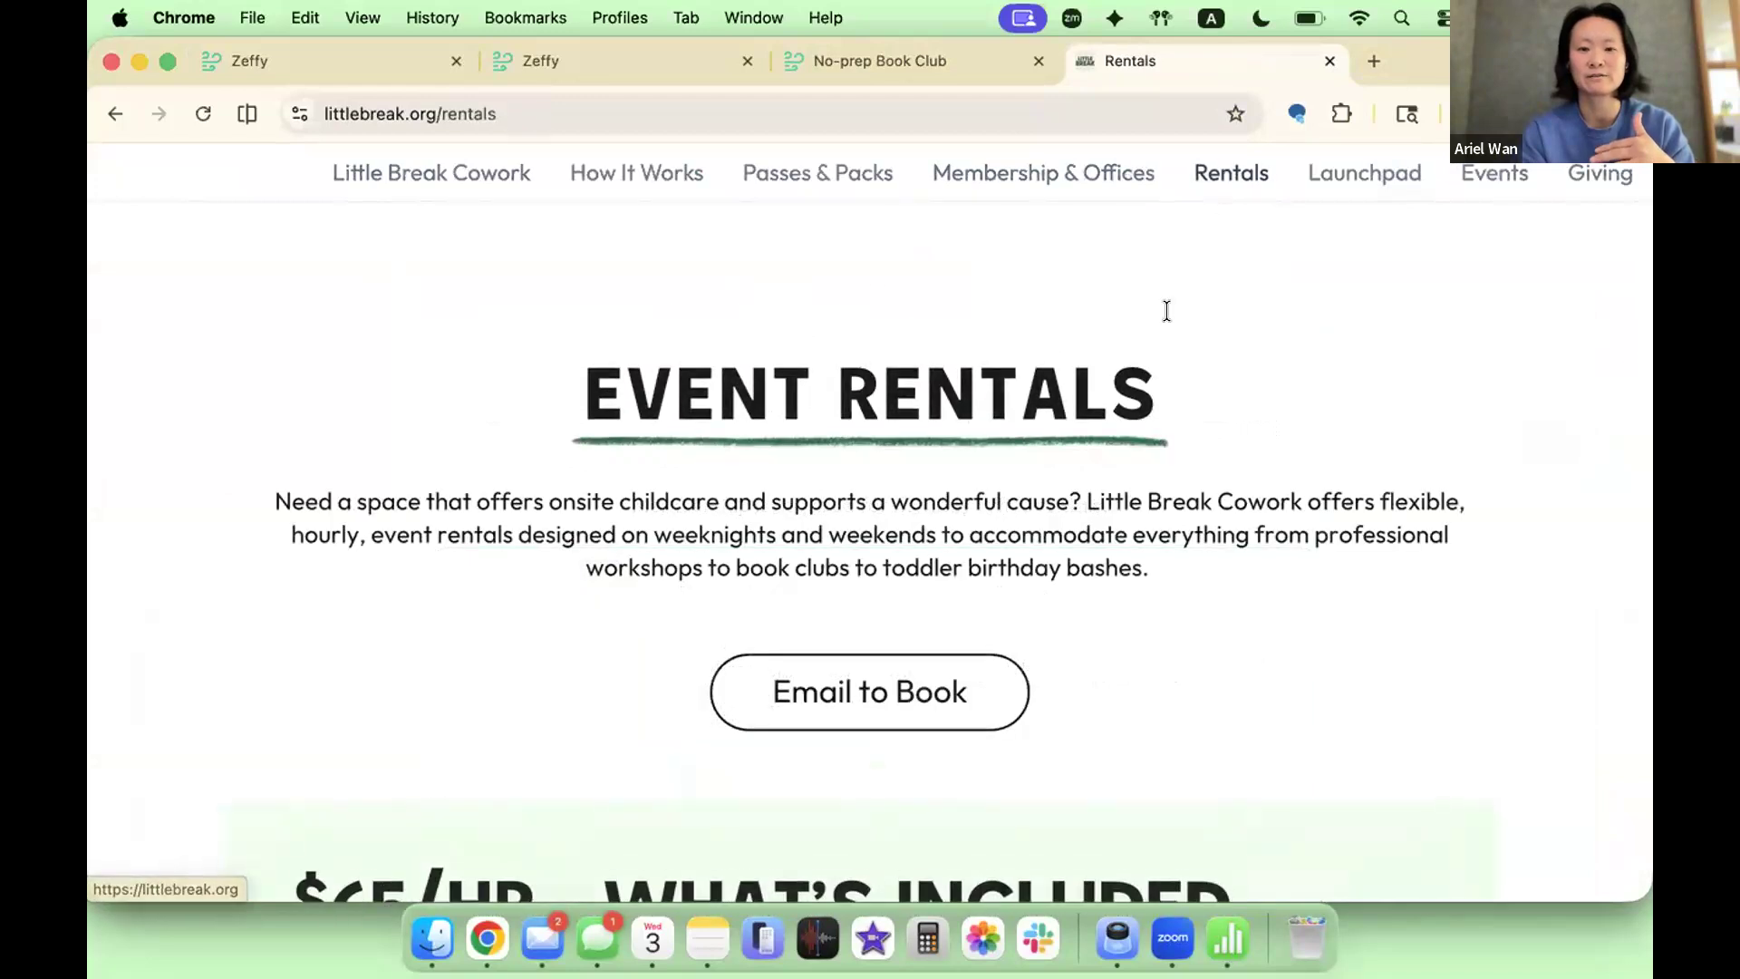
pyautogui.click(258, 77)
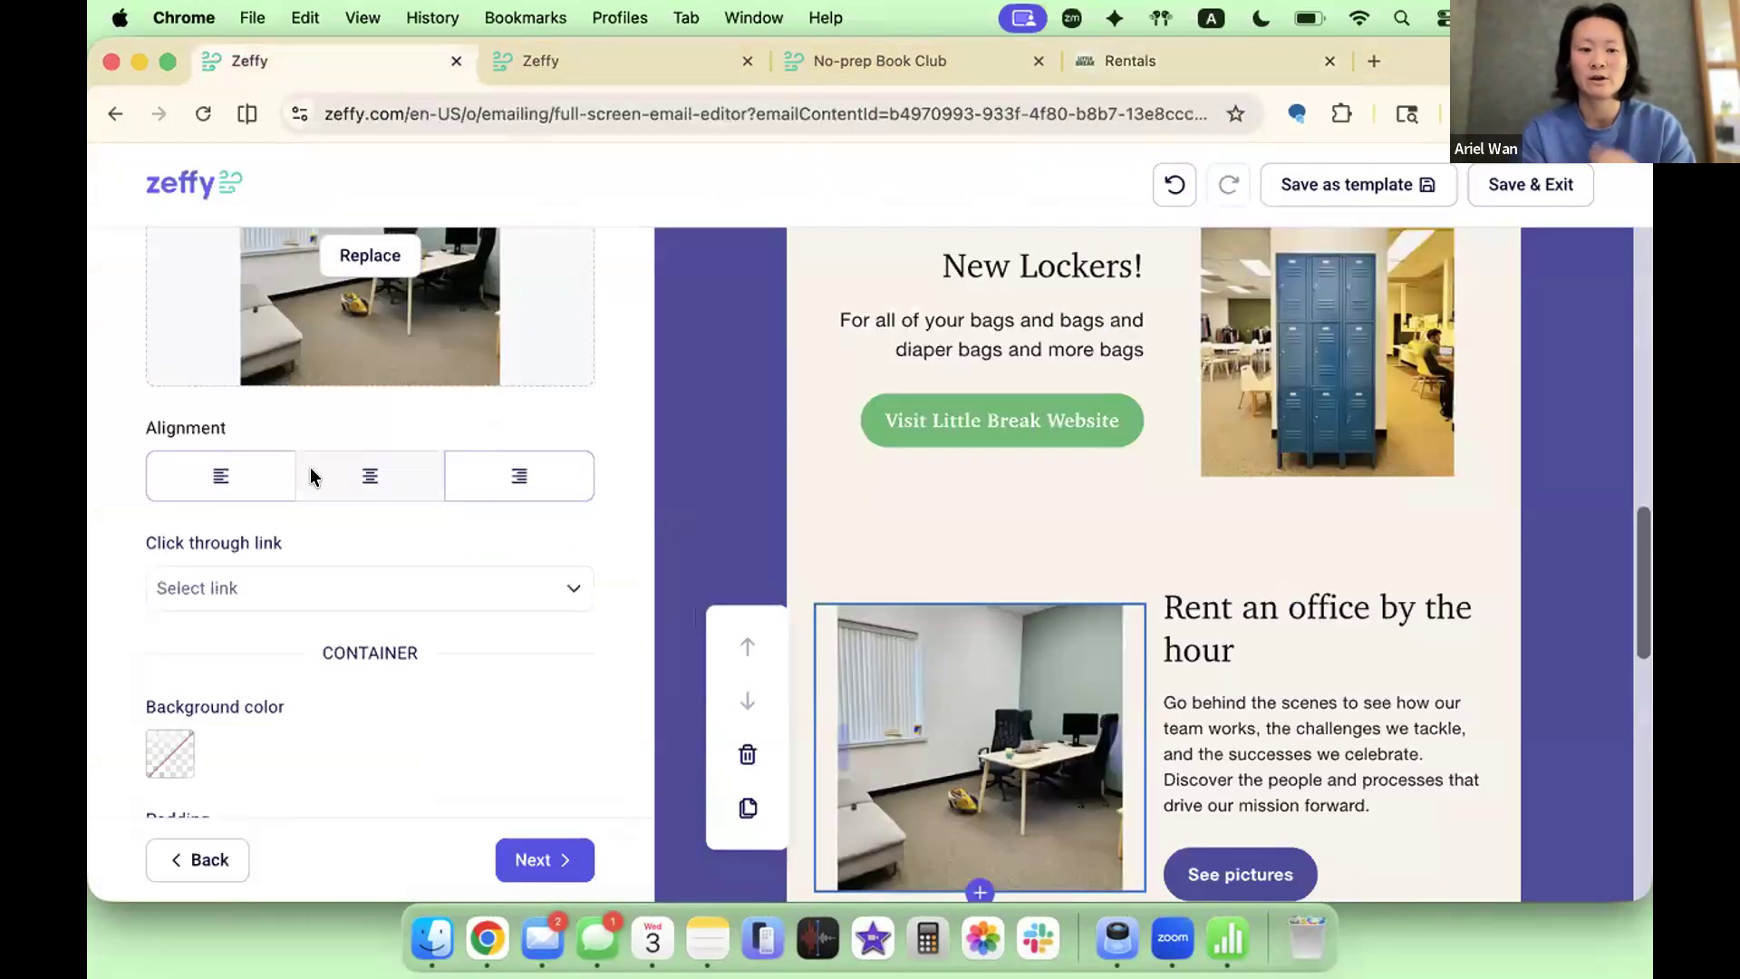
# Step: Set the office photo's click-through link to the Little Break Cowork Pass Packs form
pyautogui.click(354, 606)
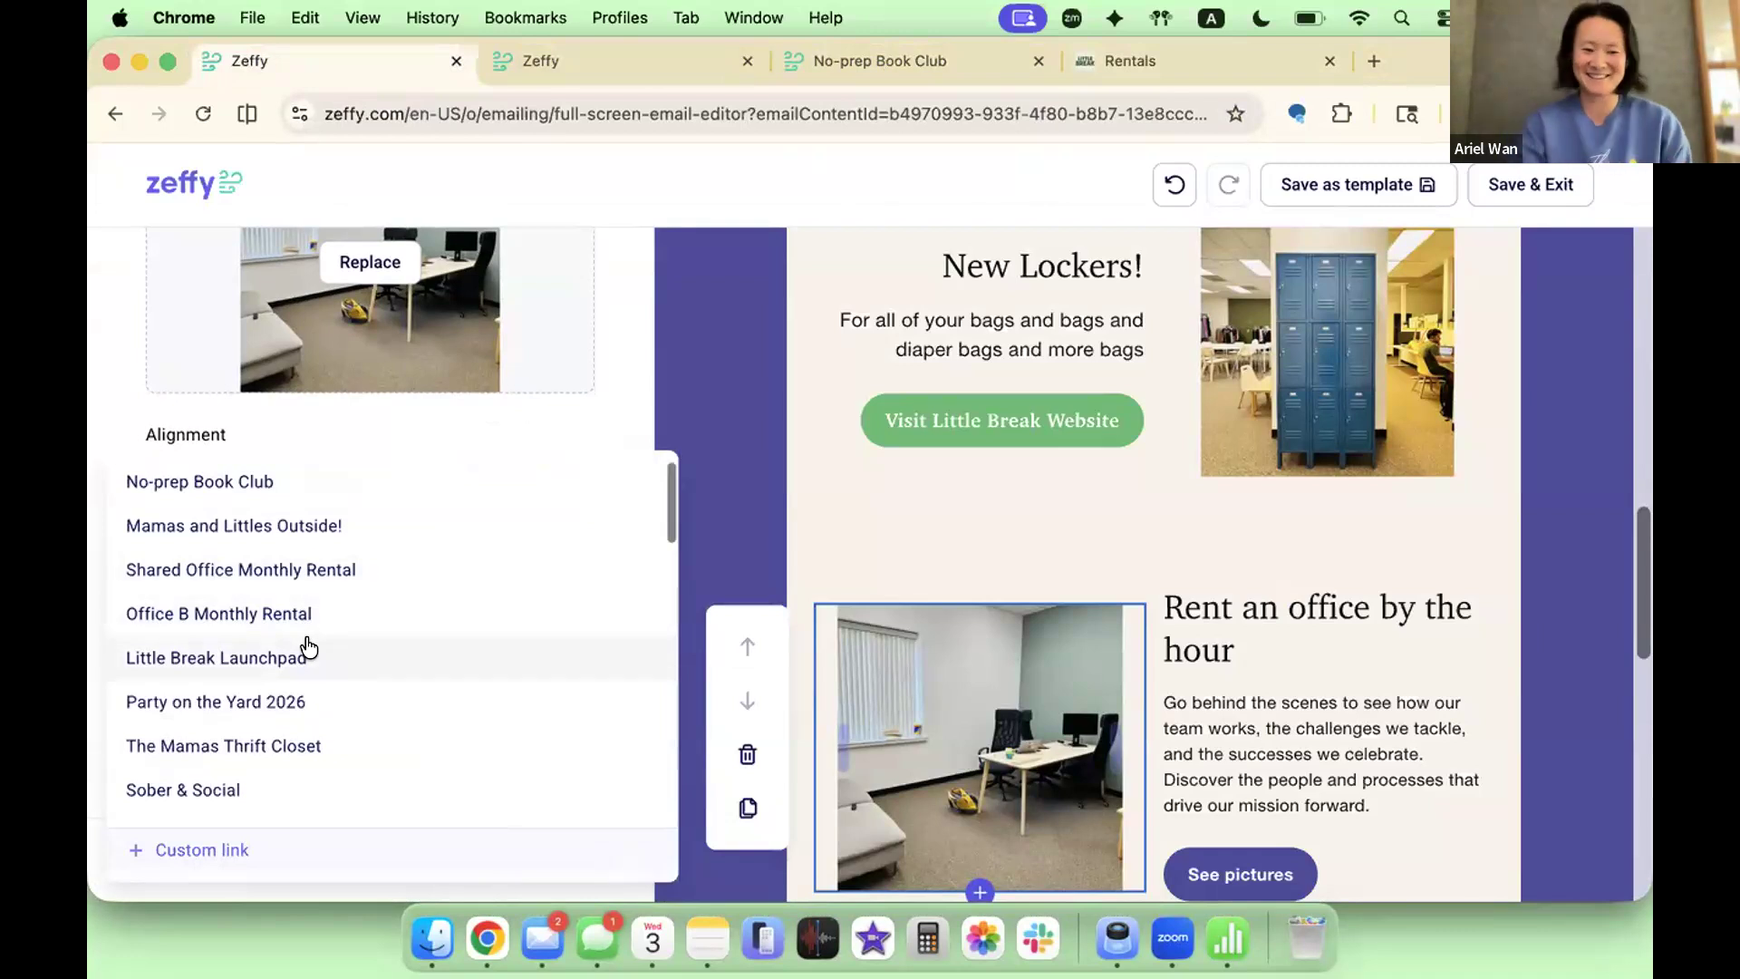
pyautogui.click(371, 653)
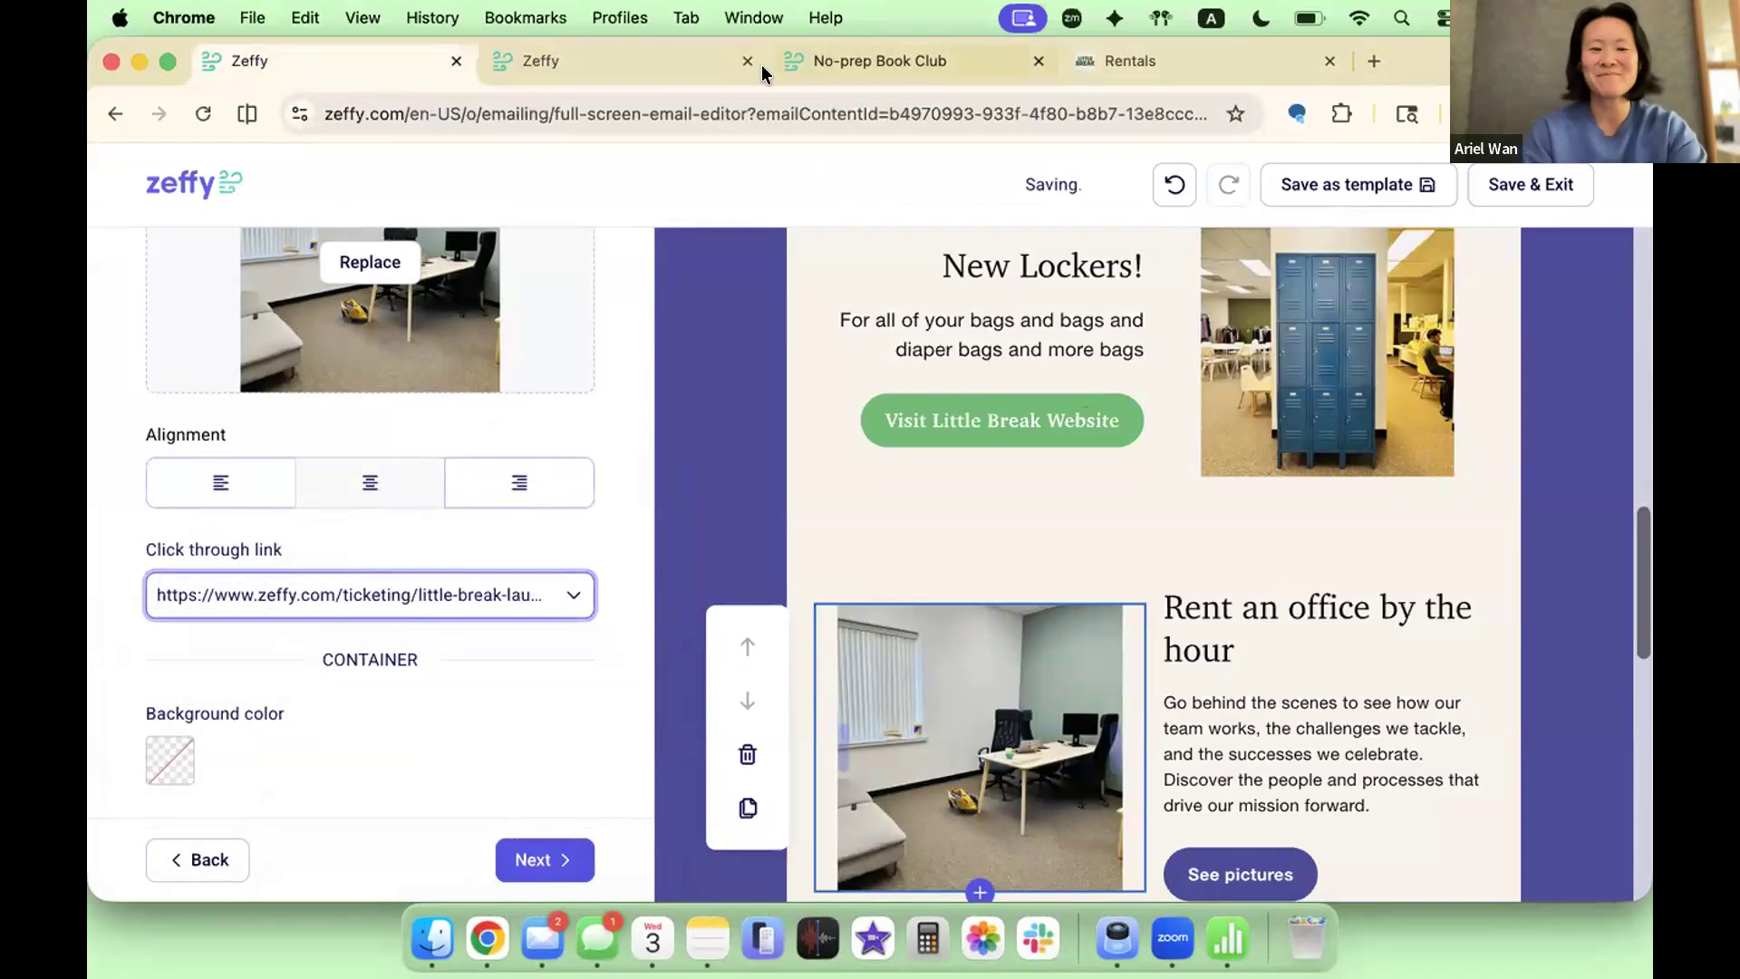
pyautogui.click(559, 598)
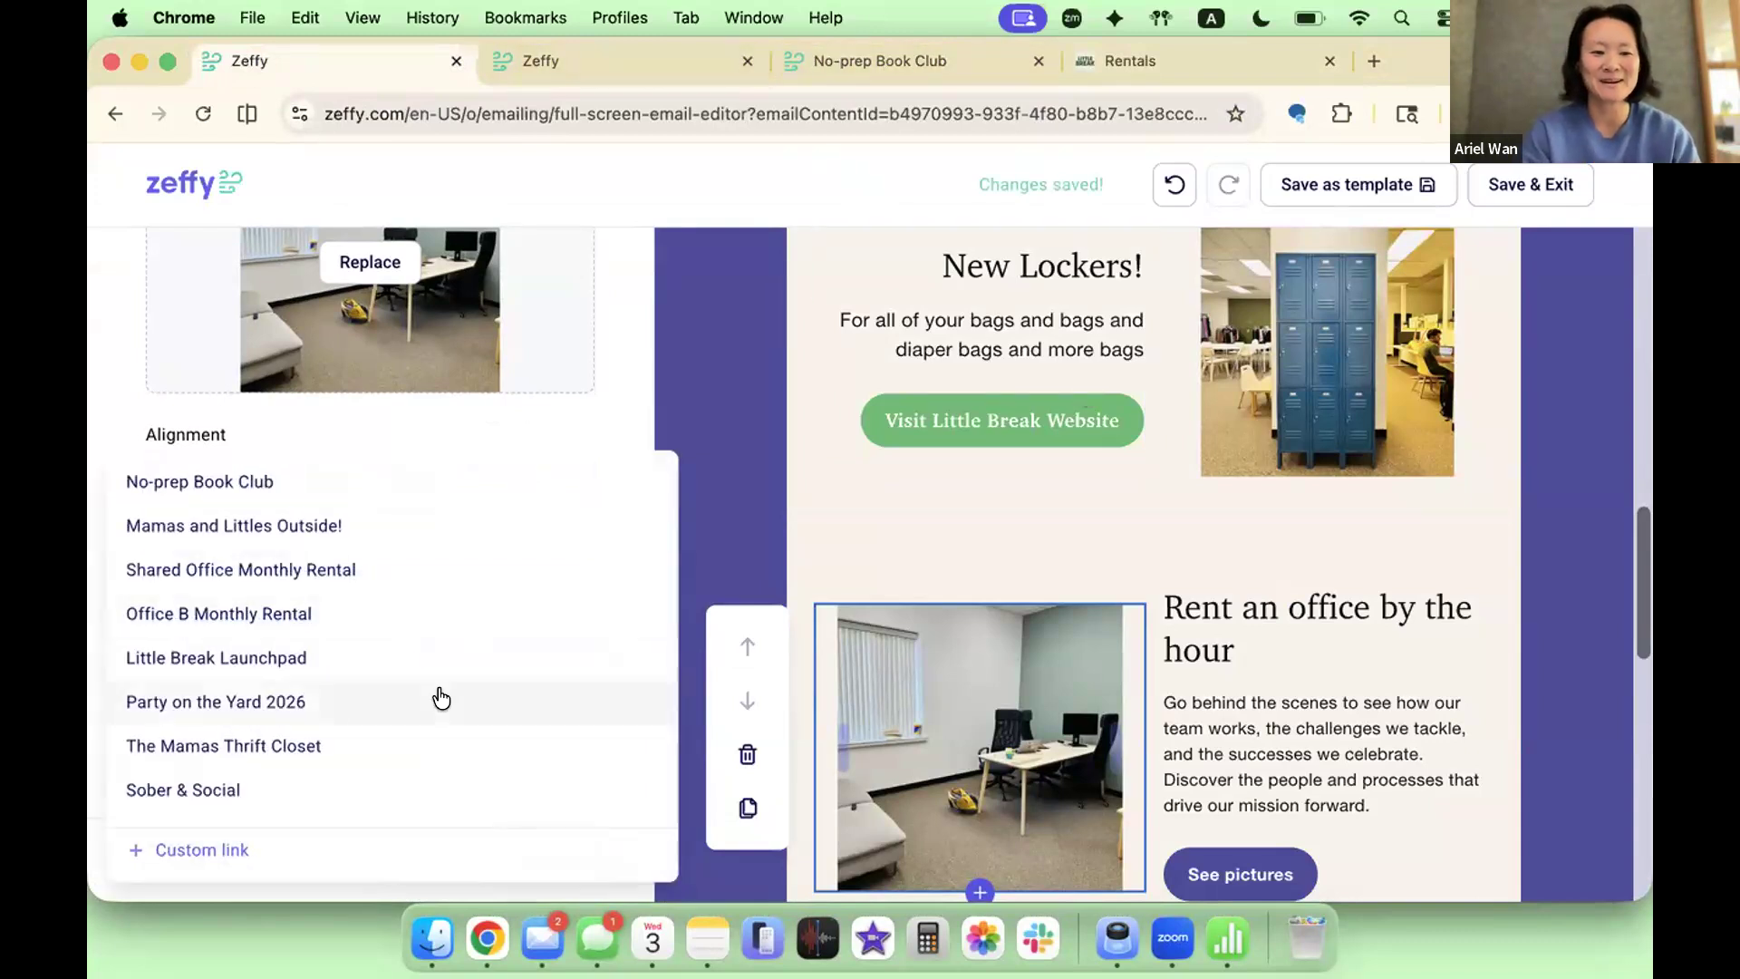
pyautogui.scroll(-9, 442, 697)
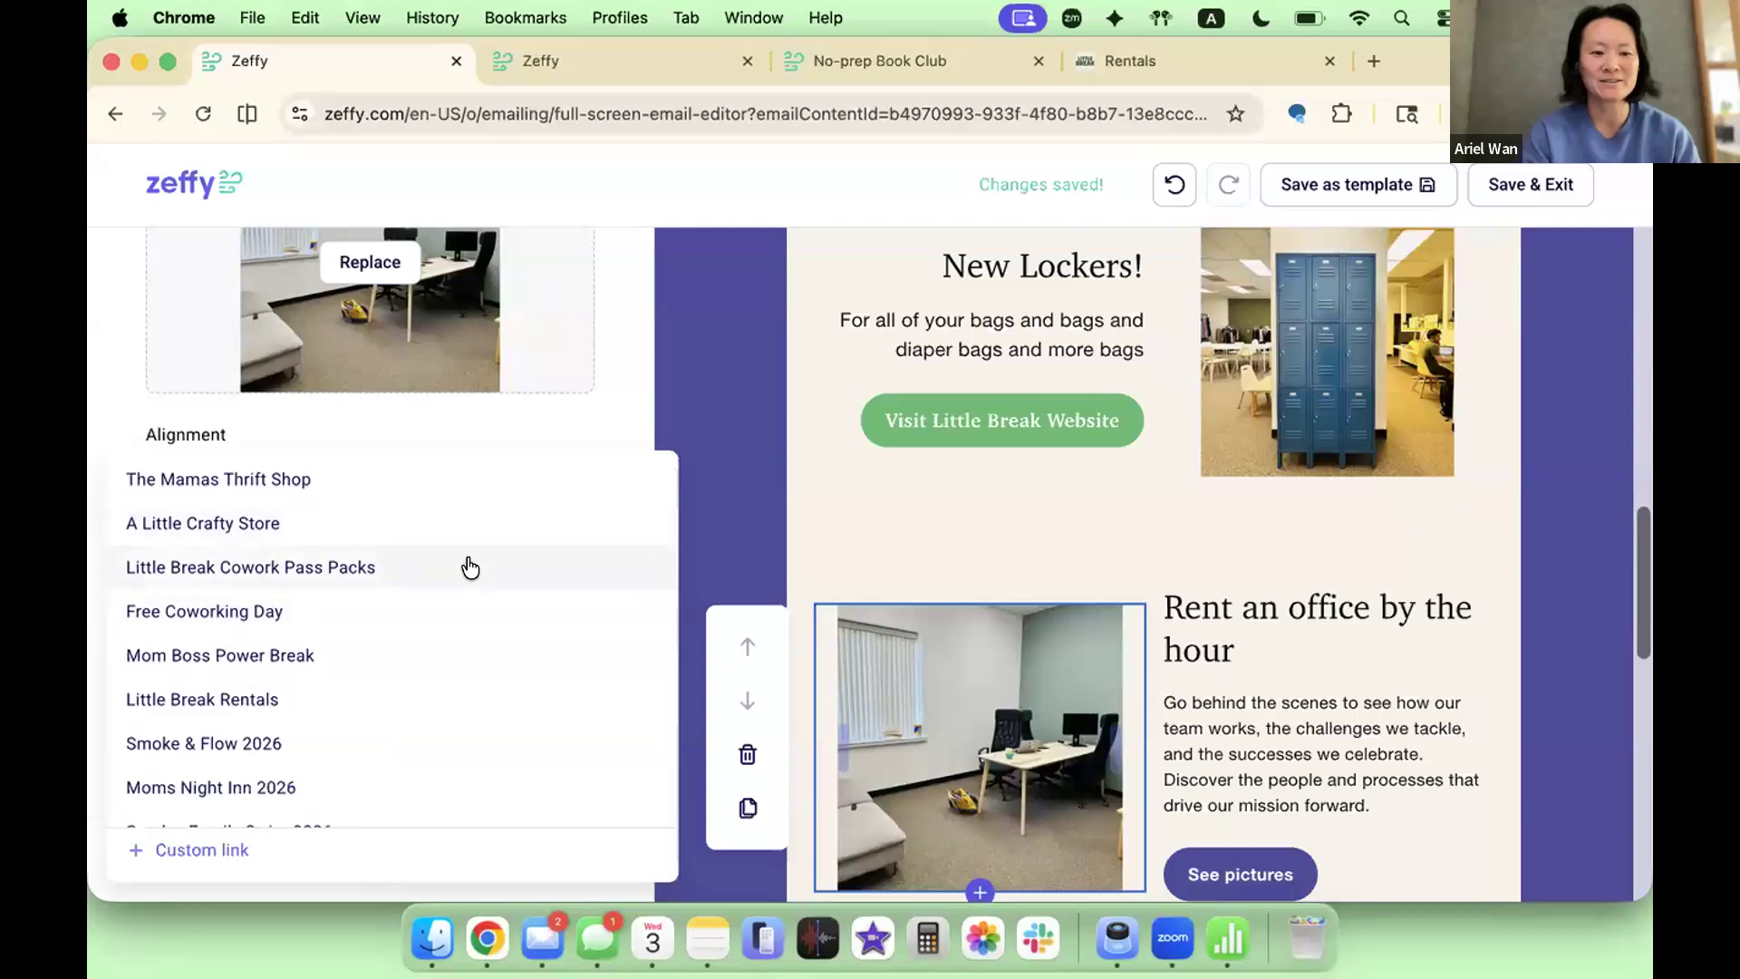
pyautogui.click(470, 568)
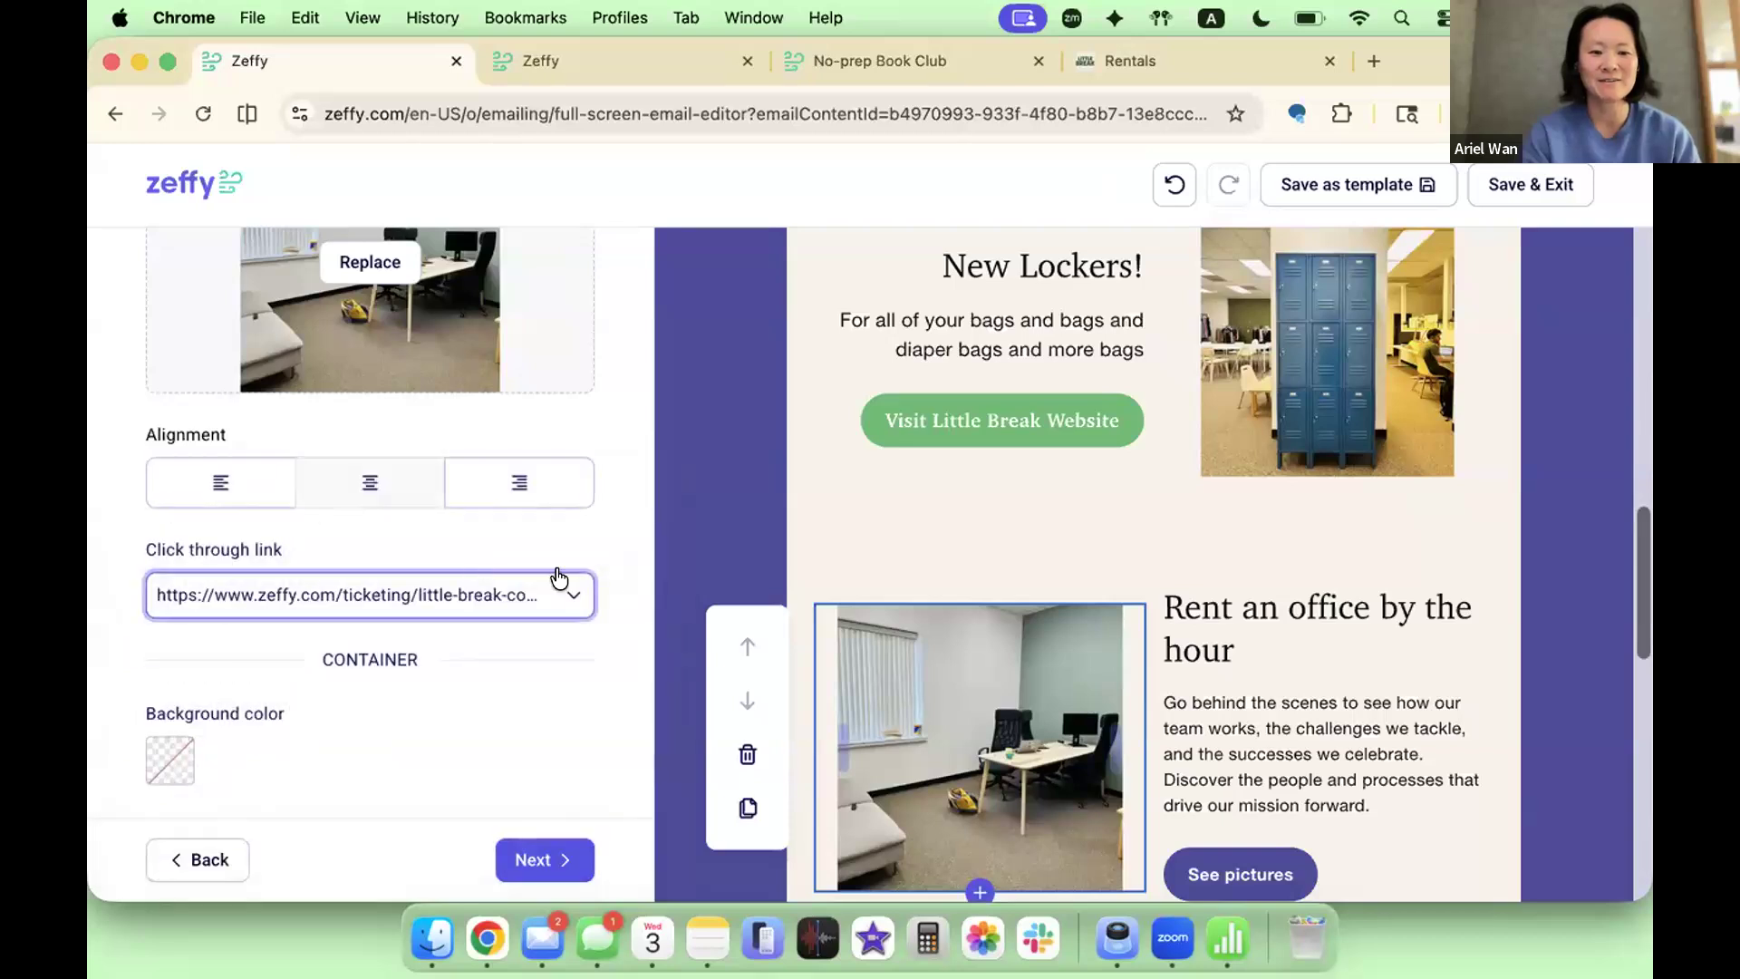
pyautogui.click(710, 564)
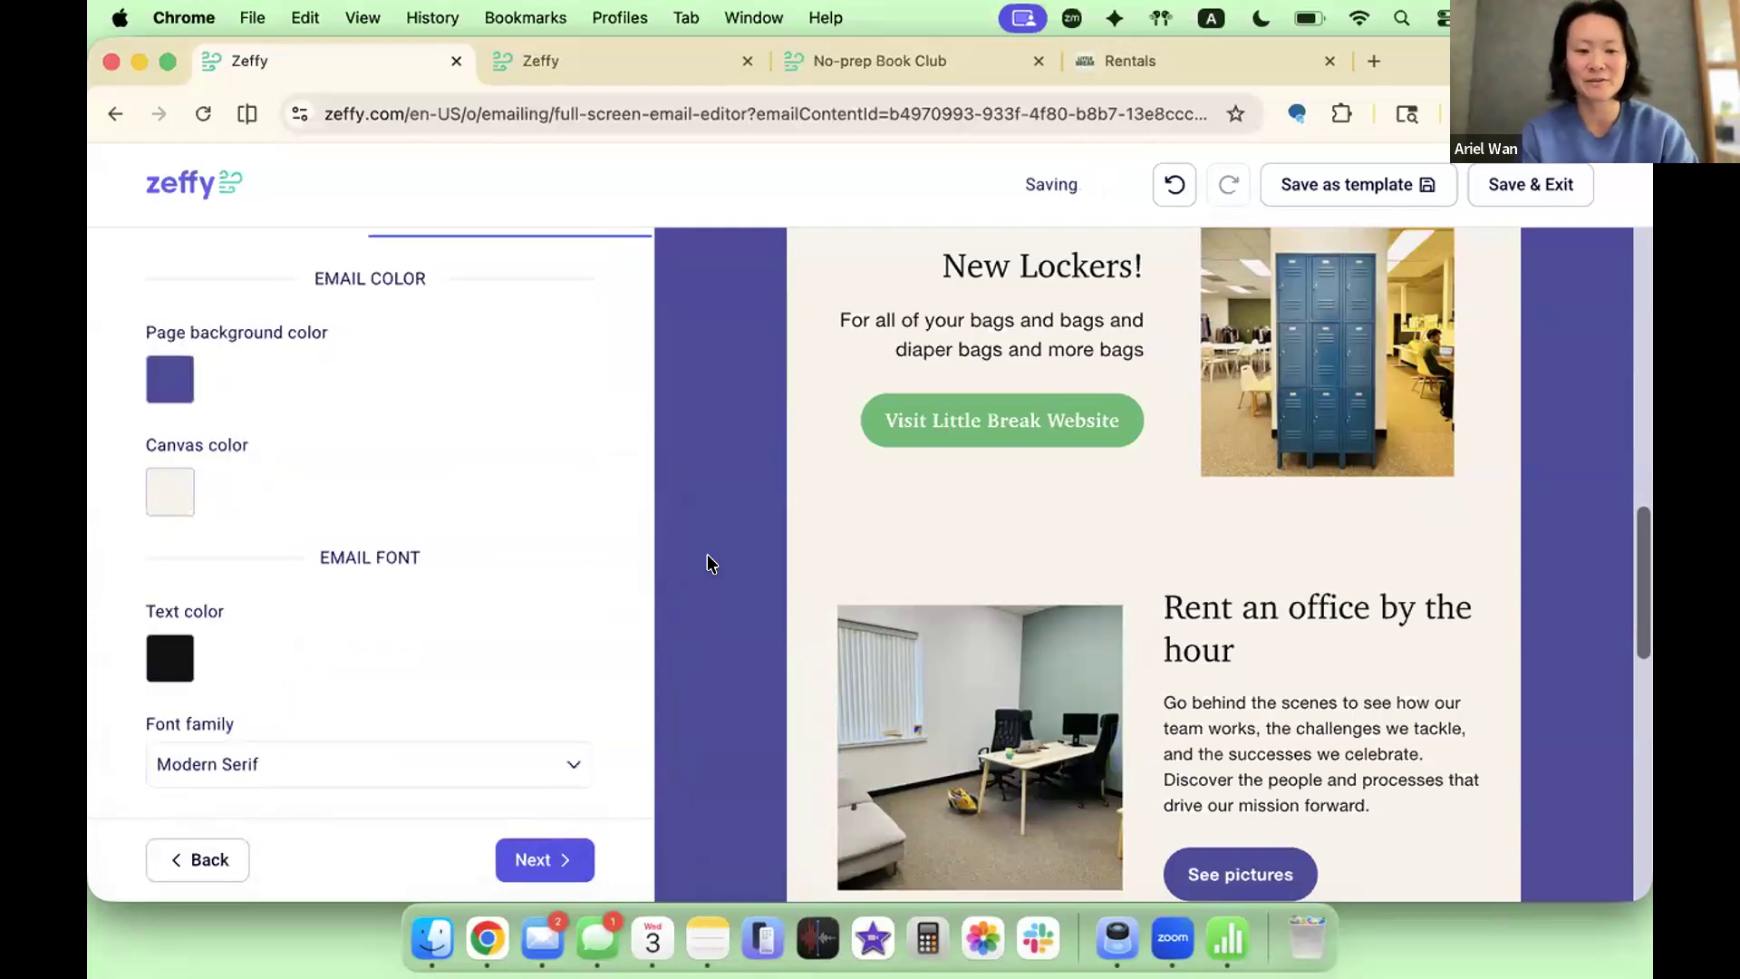
pyautogui.click(1036, 637)
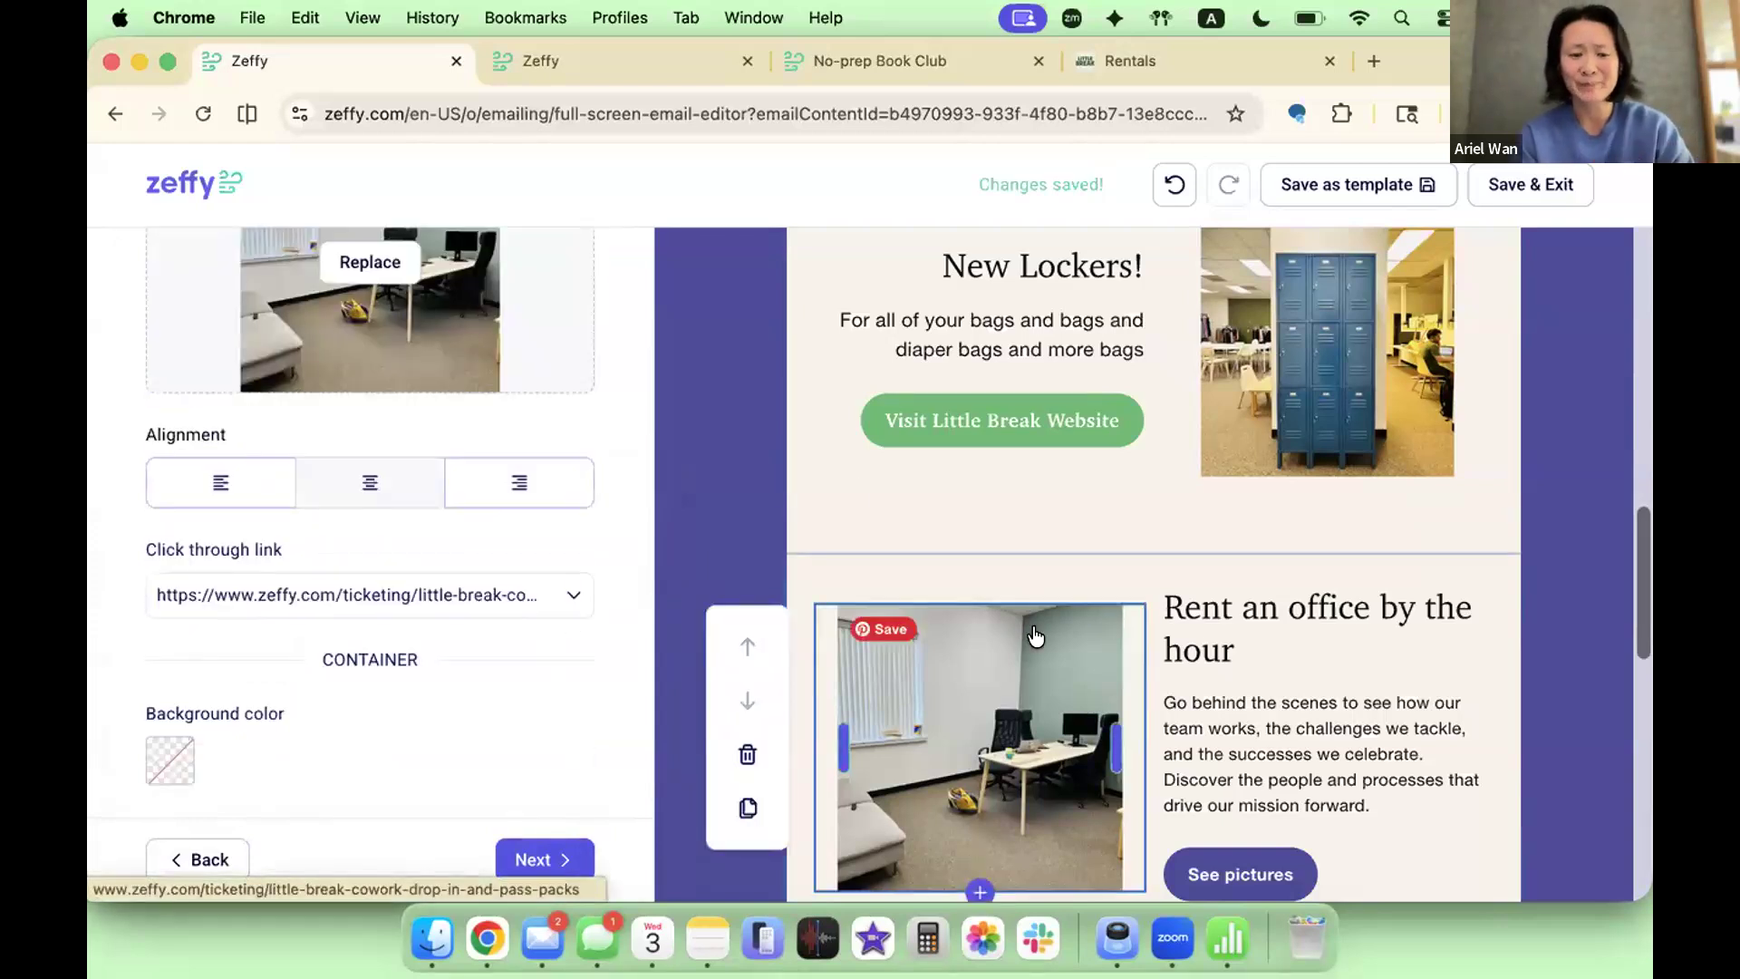
# Step: Change the "See pictures" button label to "Rent an hourly office"
pyautogui.scroll(-3, 1036, 637)
pyautogui.click(1233, 732)
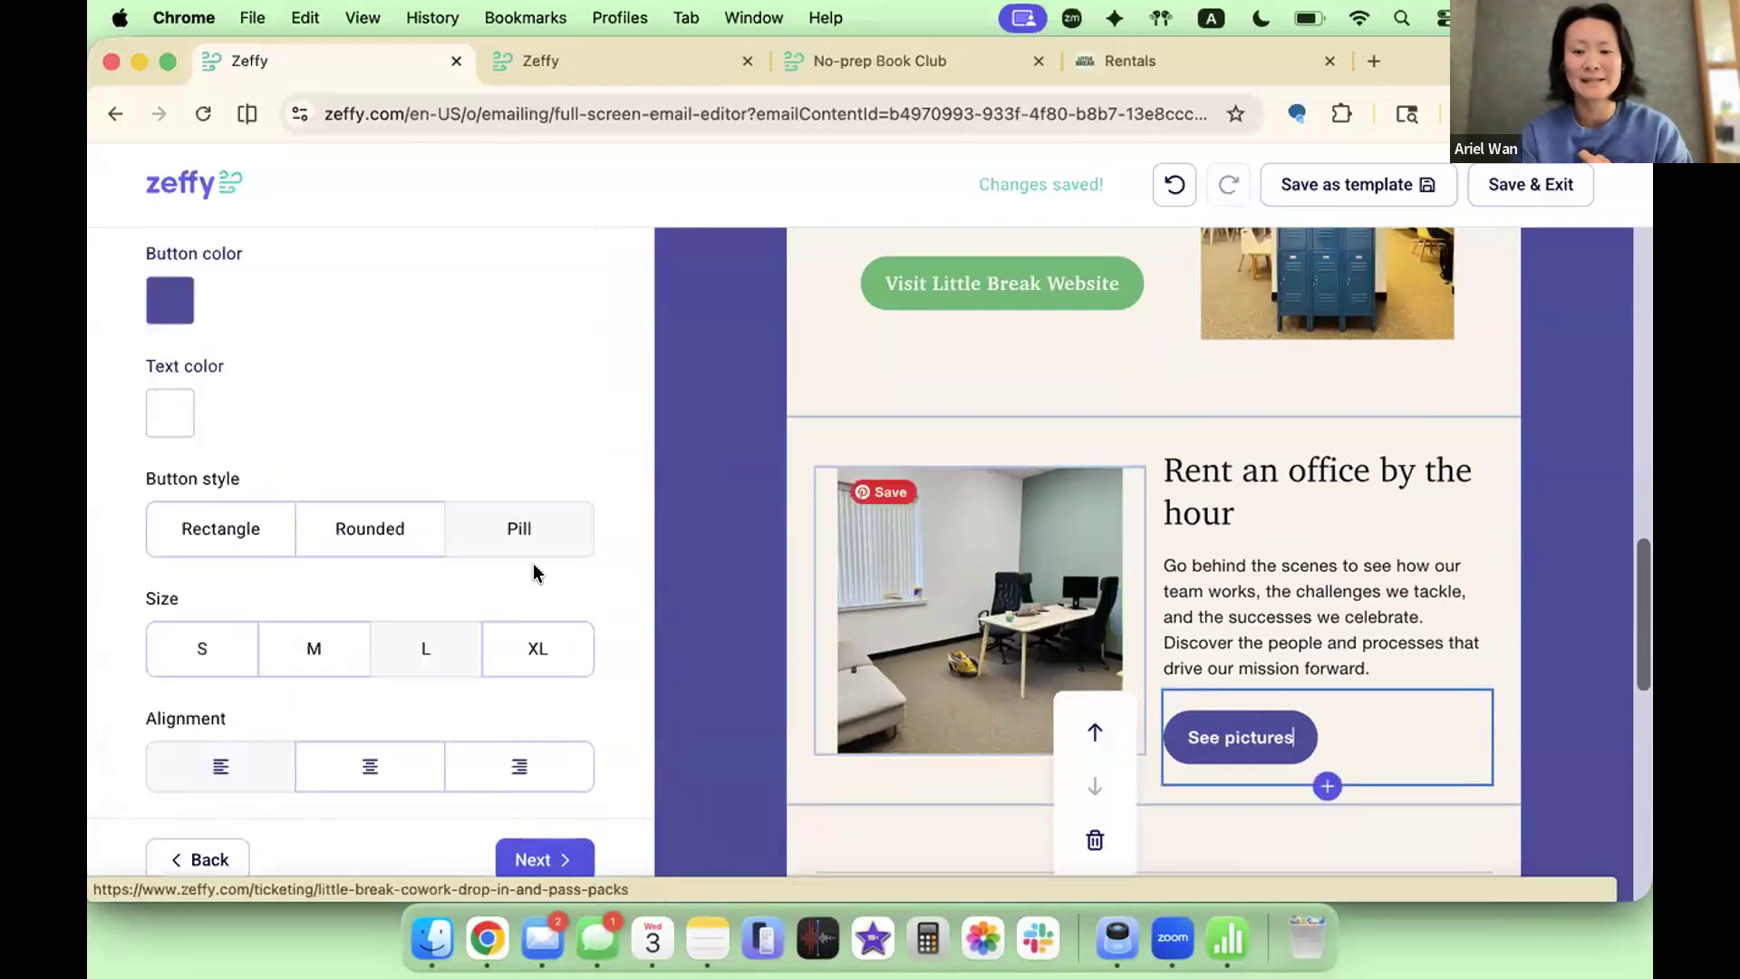
pyautogui.tripleClick(1261, 739)
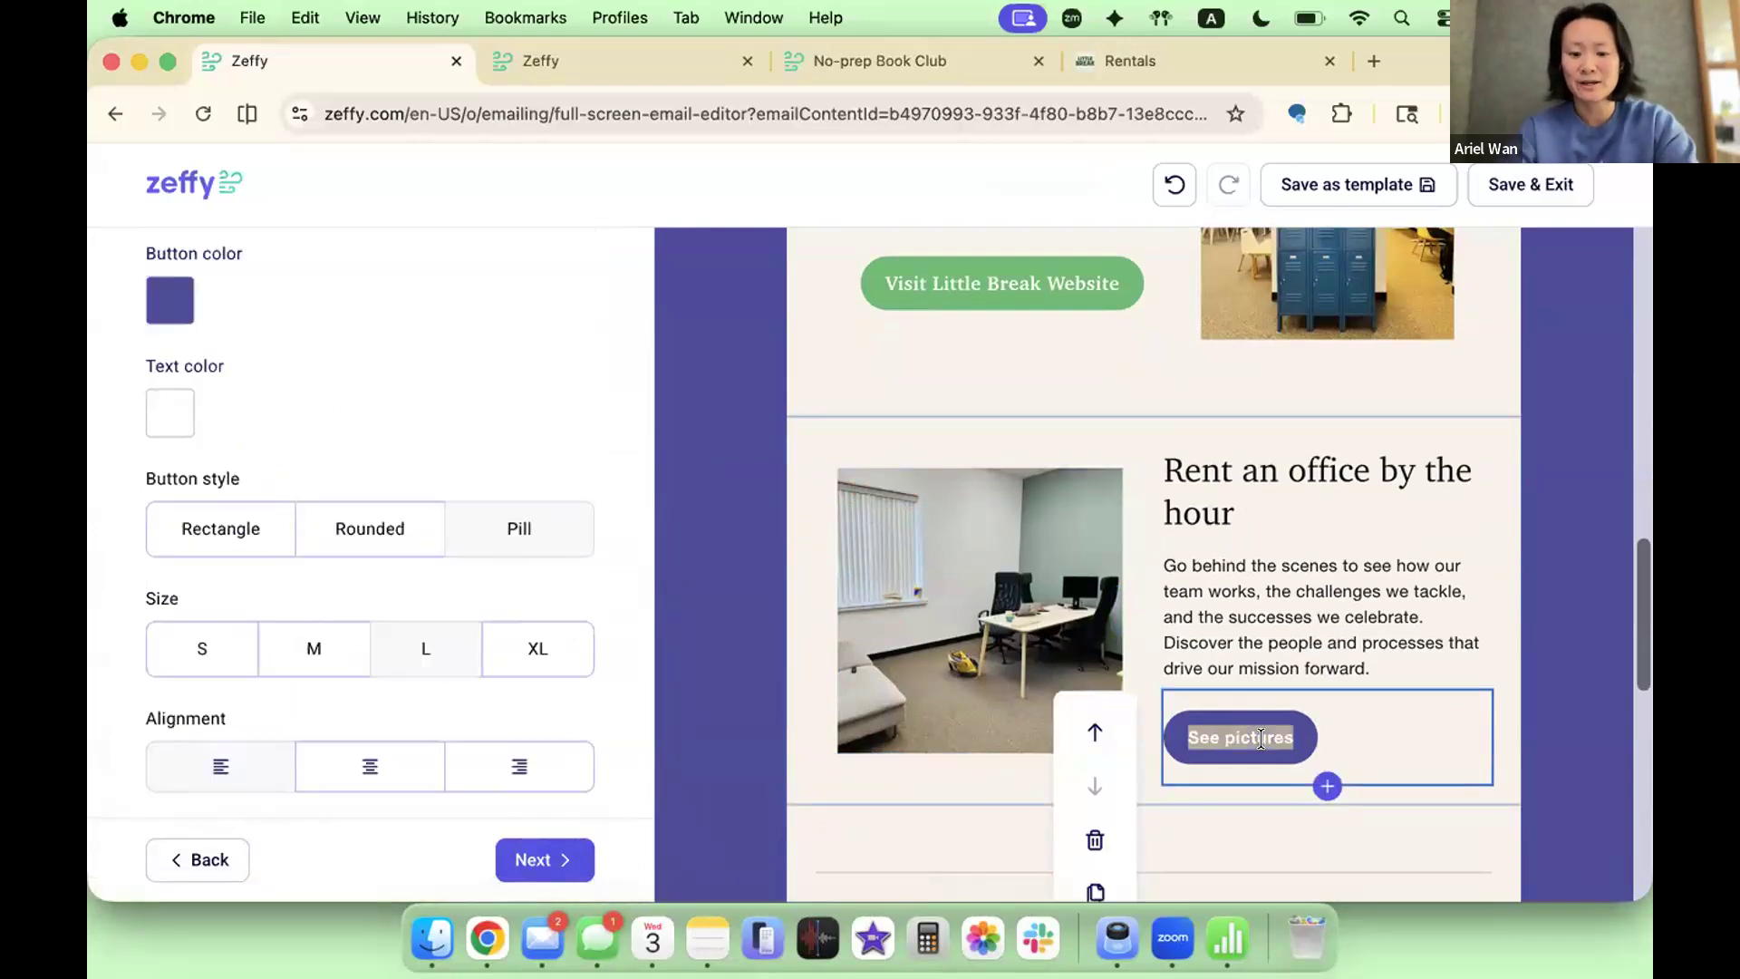
pyautogui.write('Ren')
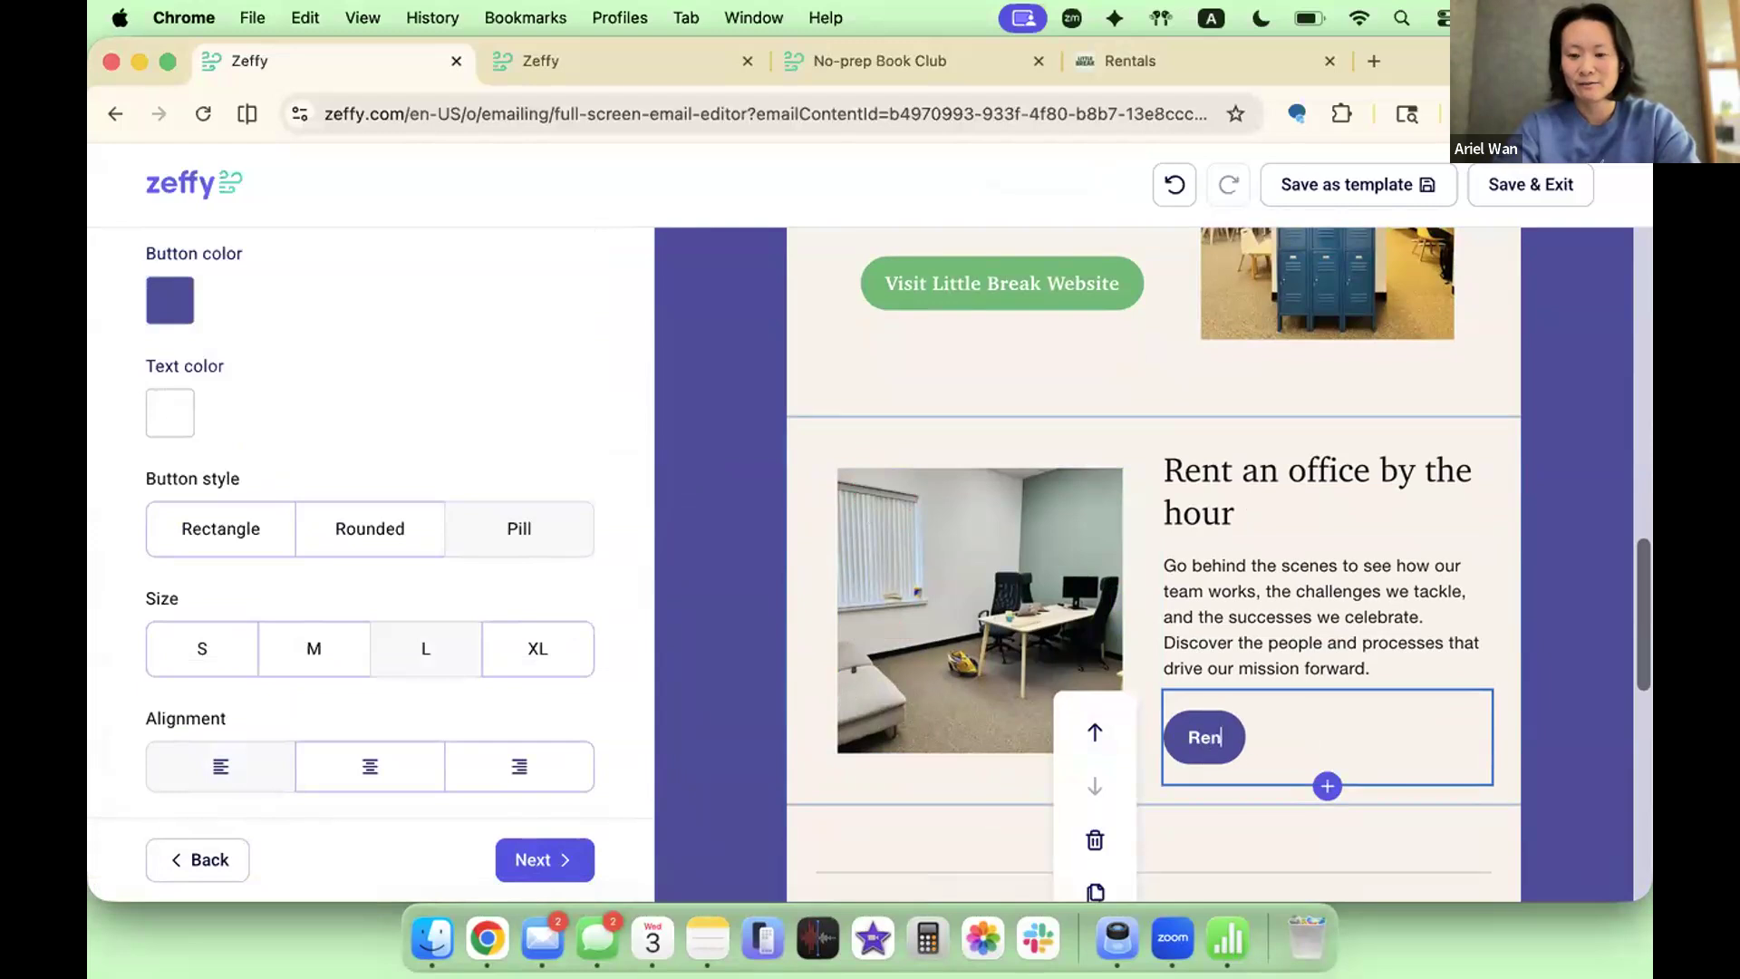
pyautogui.write('t an hourly office')
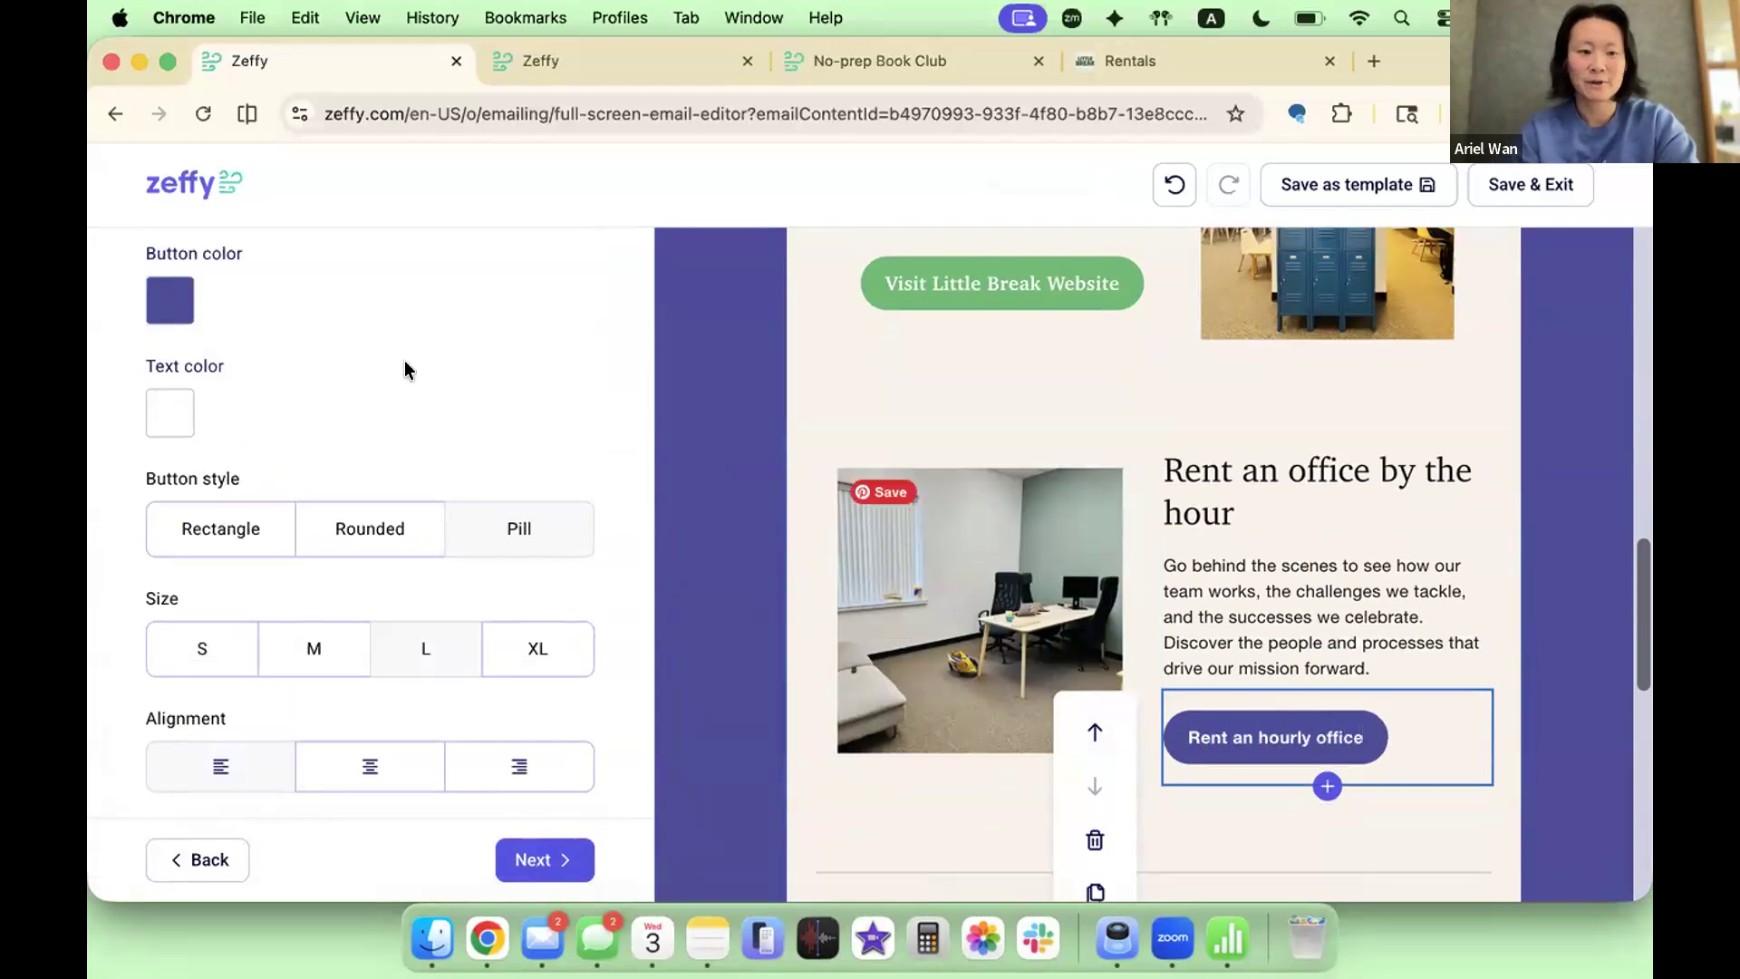
# Step: Link the "Rent an hourly office" button to the Little Break Cowork Pass Packs form
pyautogui.scroll(5, 405, 371)
pyautogui.click(347, 426)
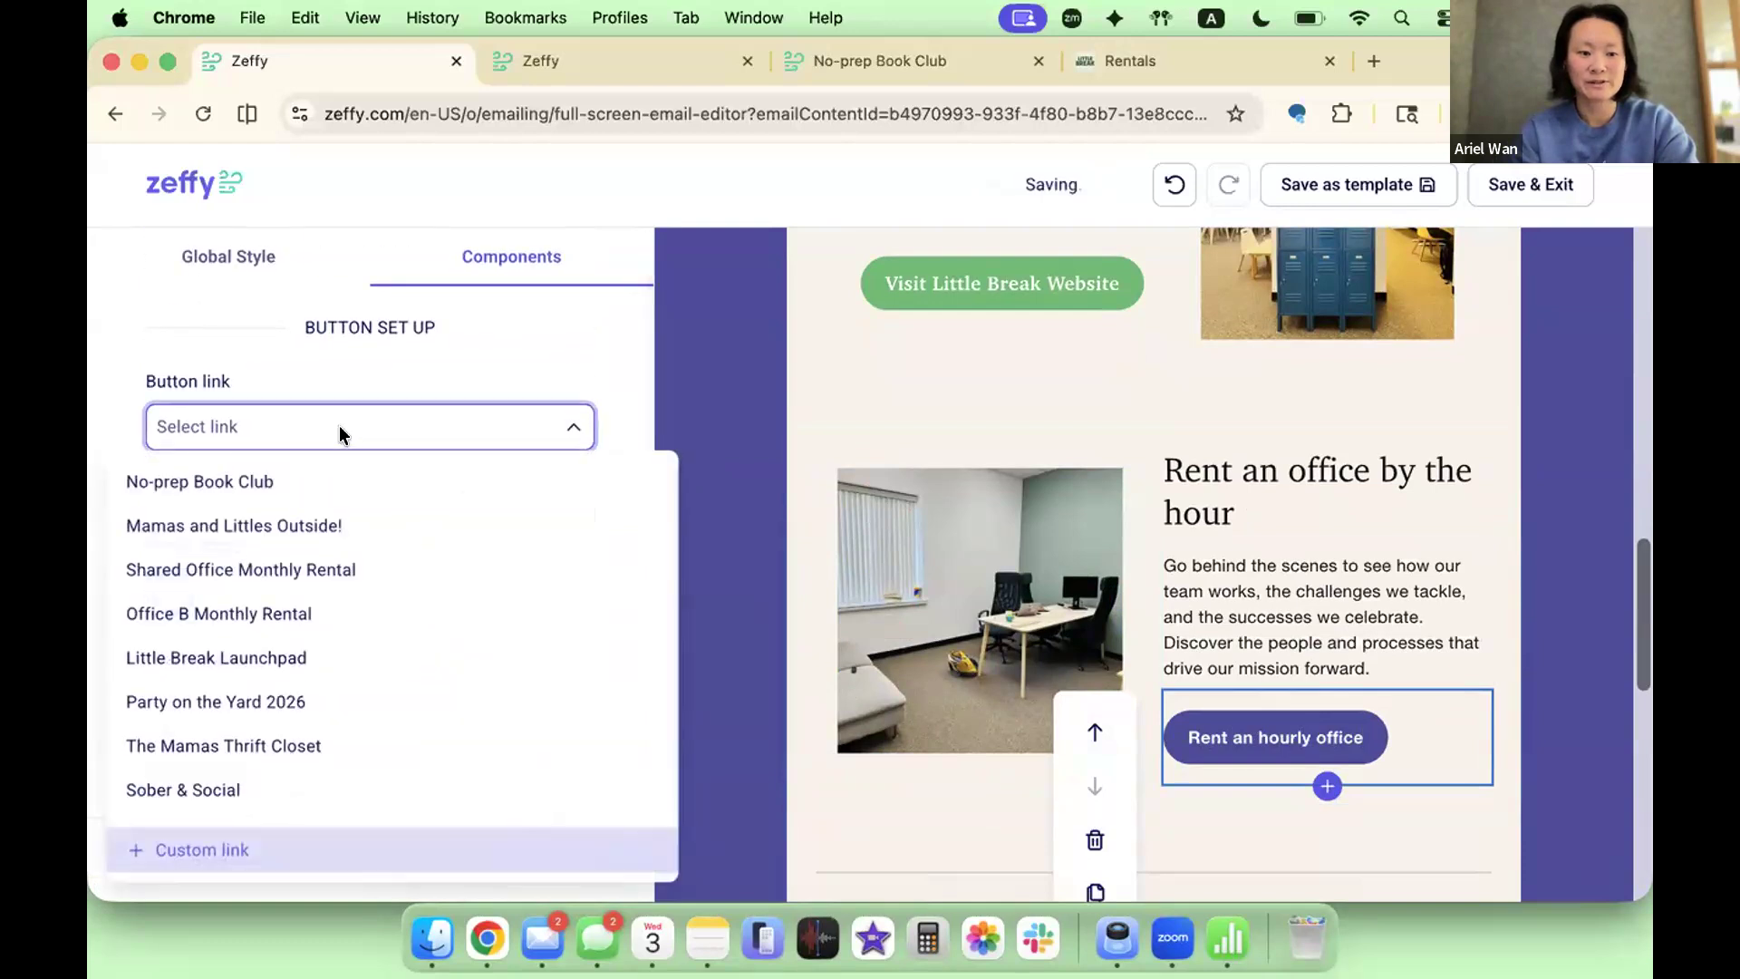
pyautogui.scroll(-5, 362, 633)
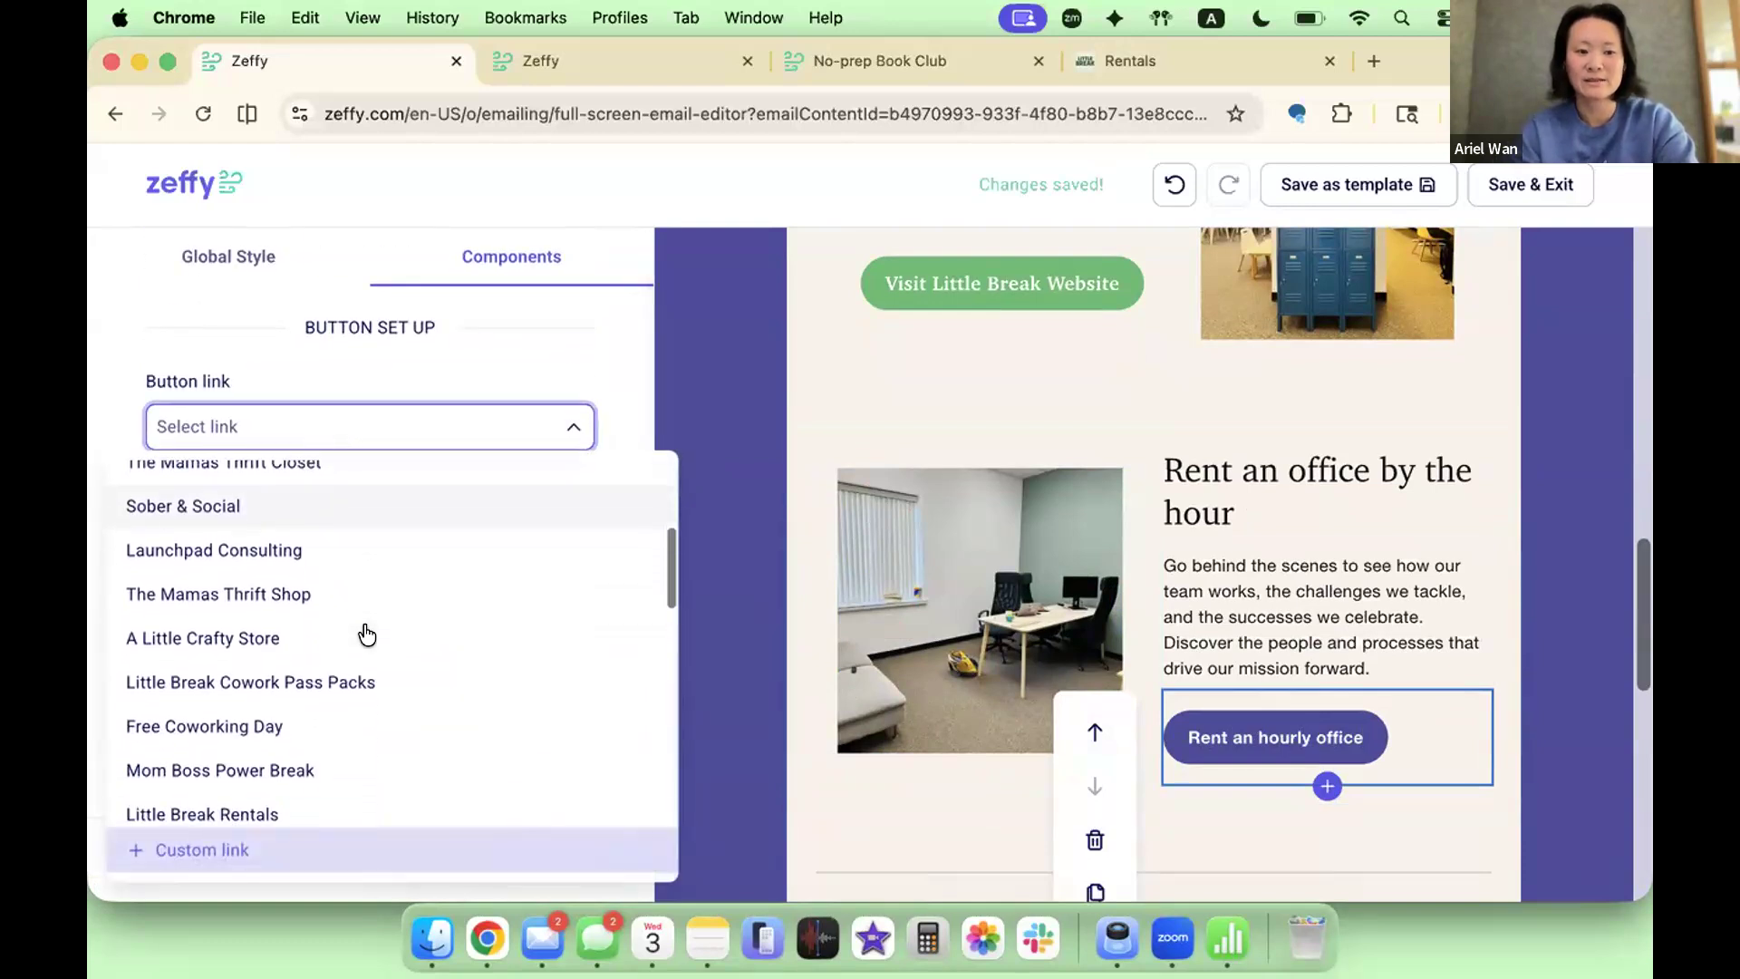
pyautogui.click(392, 649)
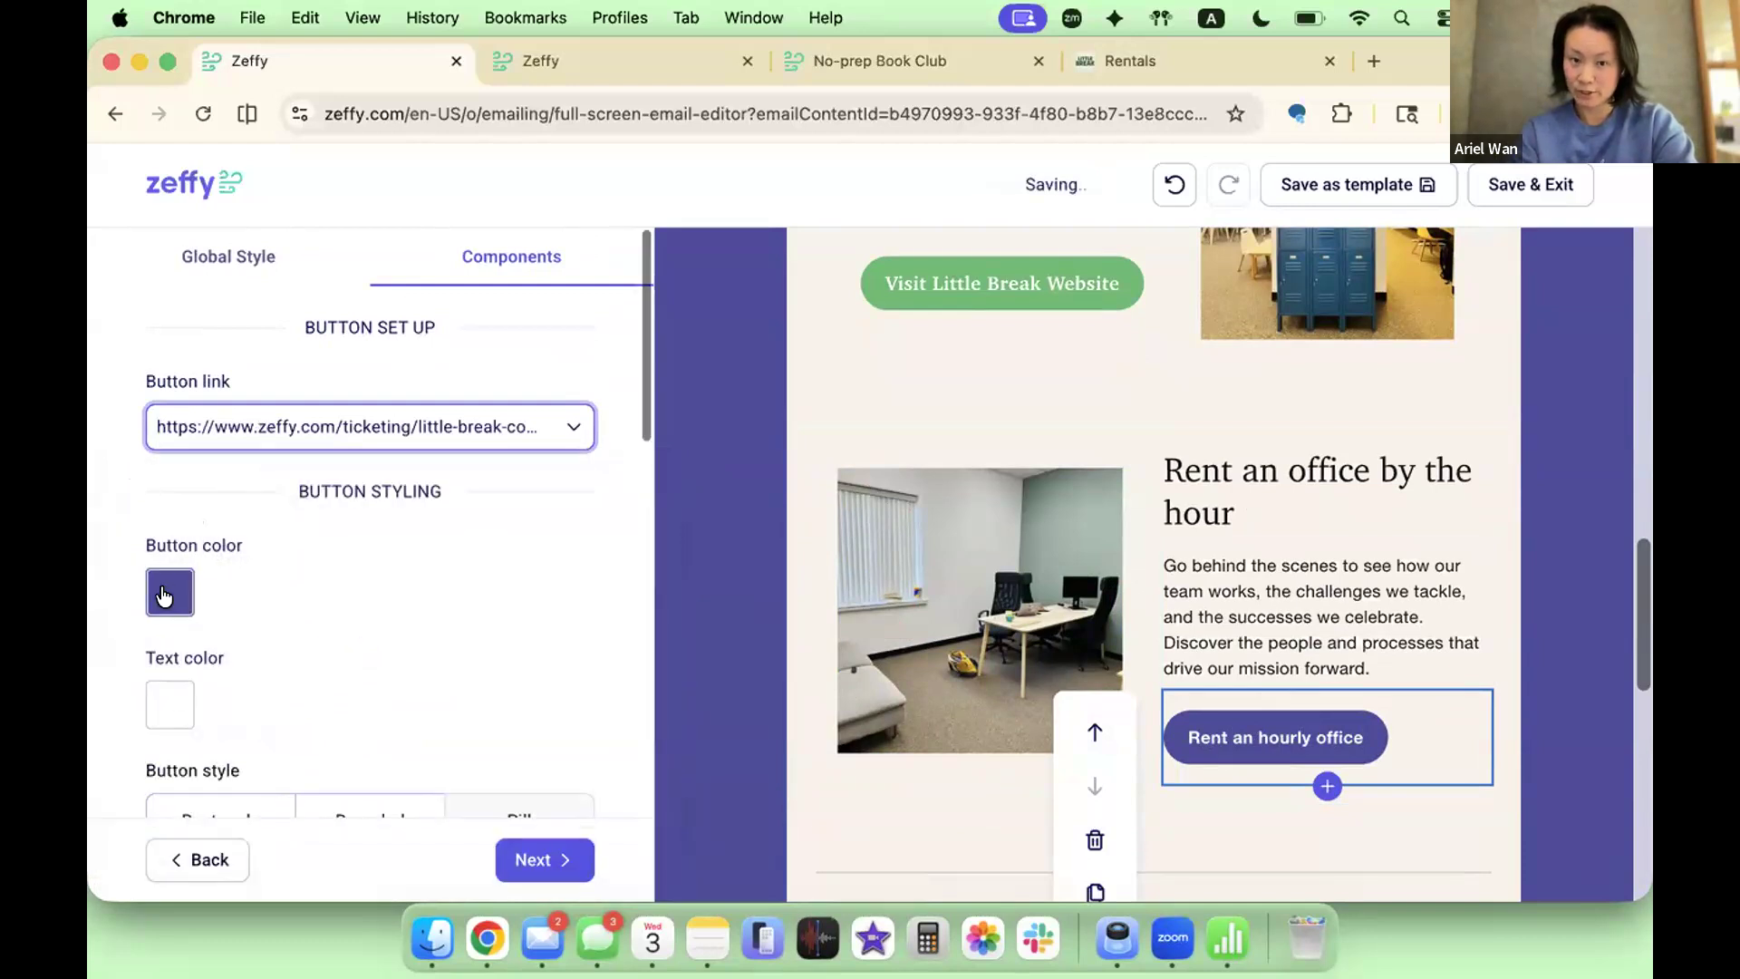
# Step: Set the "Rent an hourly office" button's color to the green from the document colors
pyautogui.click(172, 592)
pyautogui.click(469, 404)
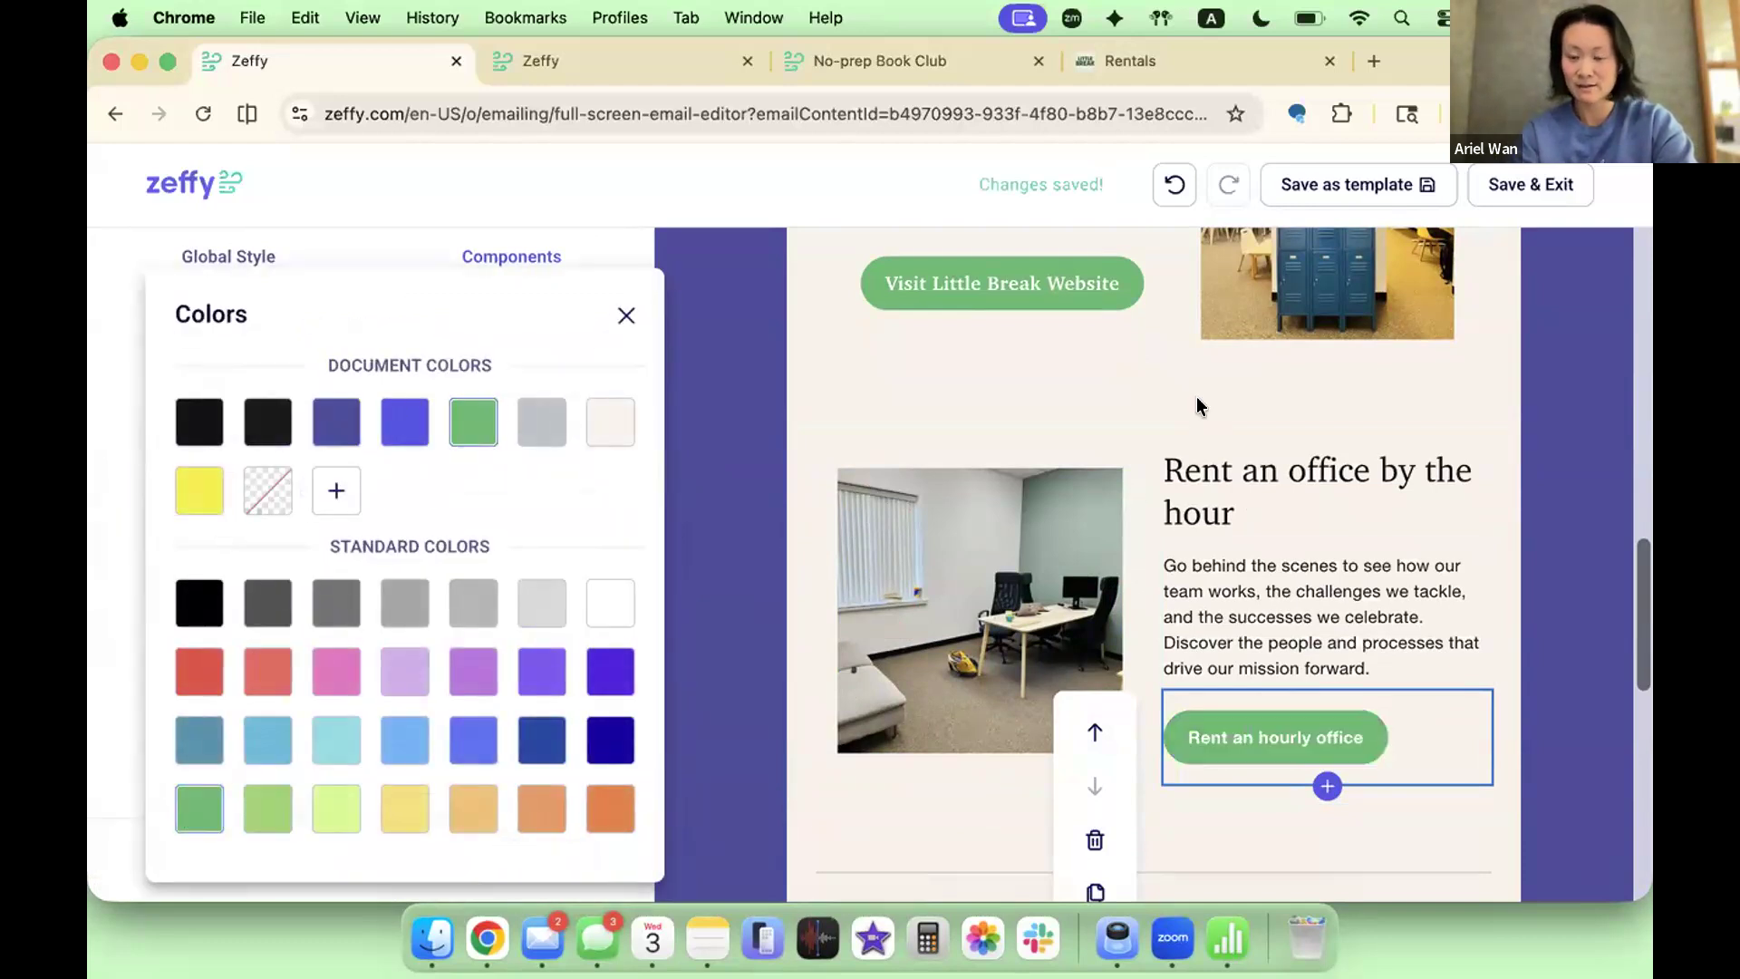
pyautogui.click(1191, 401)
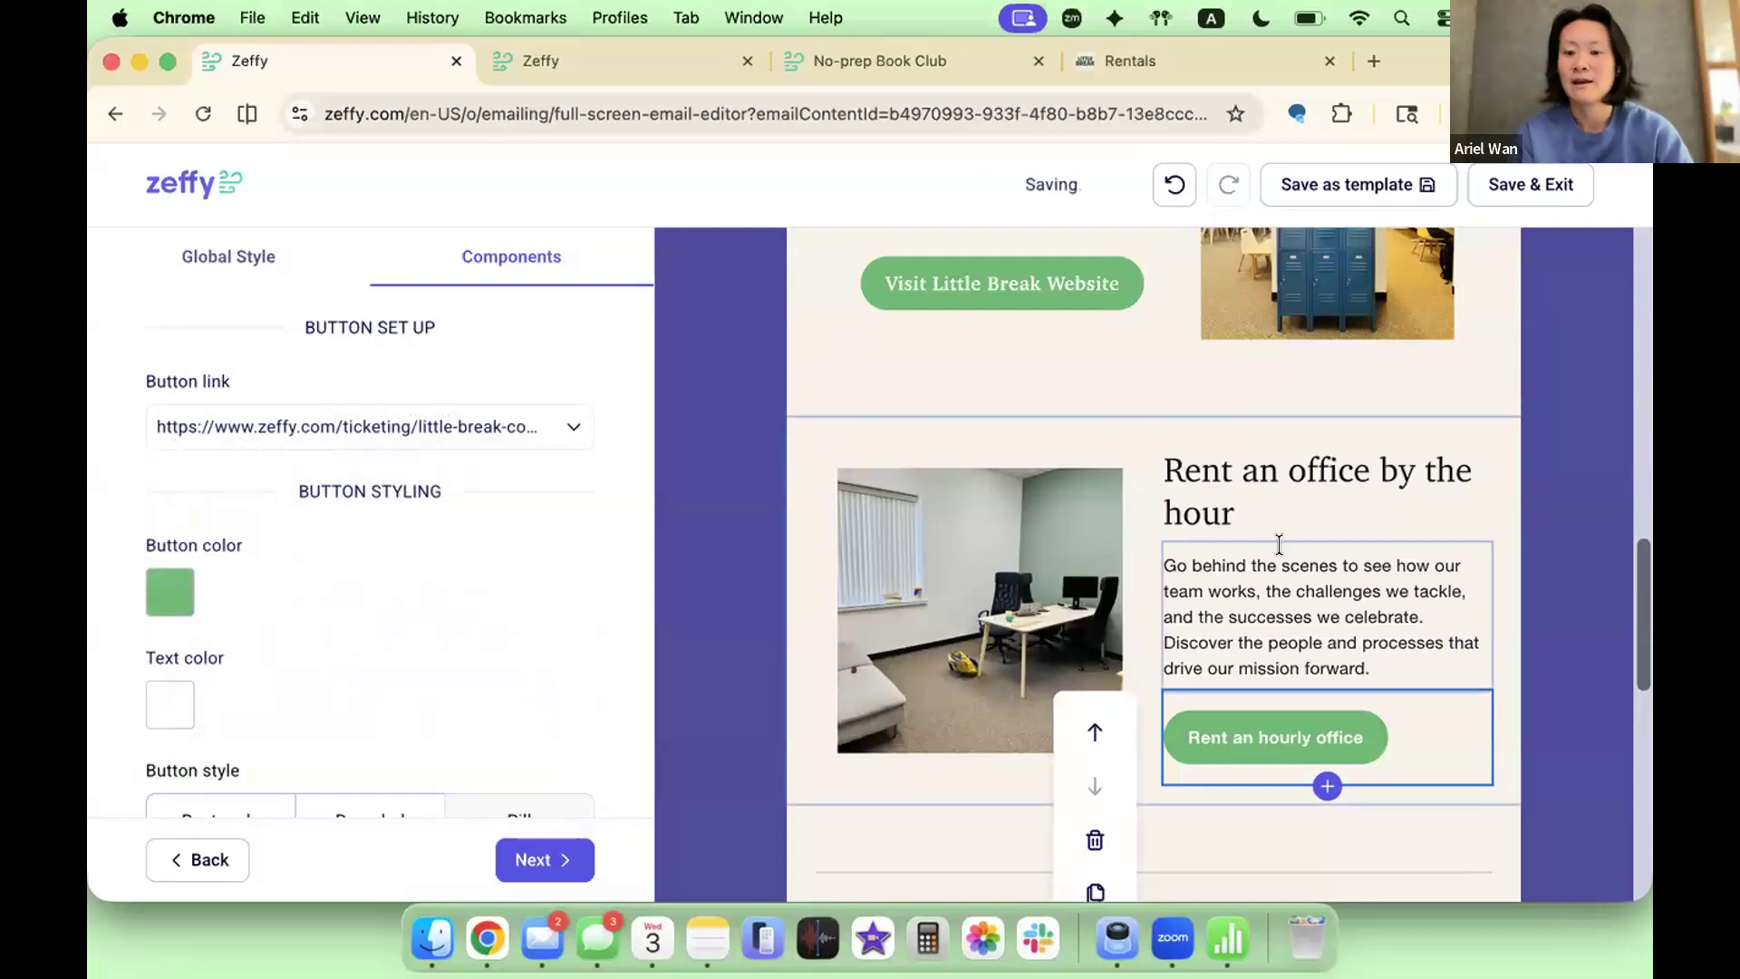
# Step: Replace the paragraph under the office rental heading with "update copy on how rentals work and what room it is"
pyautogui.scroll(-3, 1279, 544)
pyautogui.click(1289, 414)
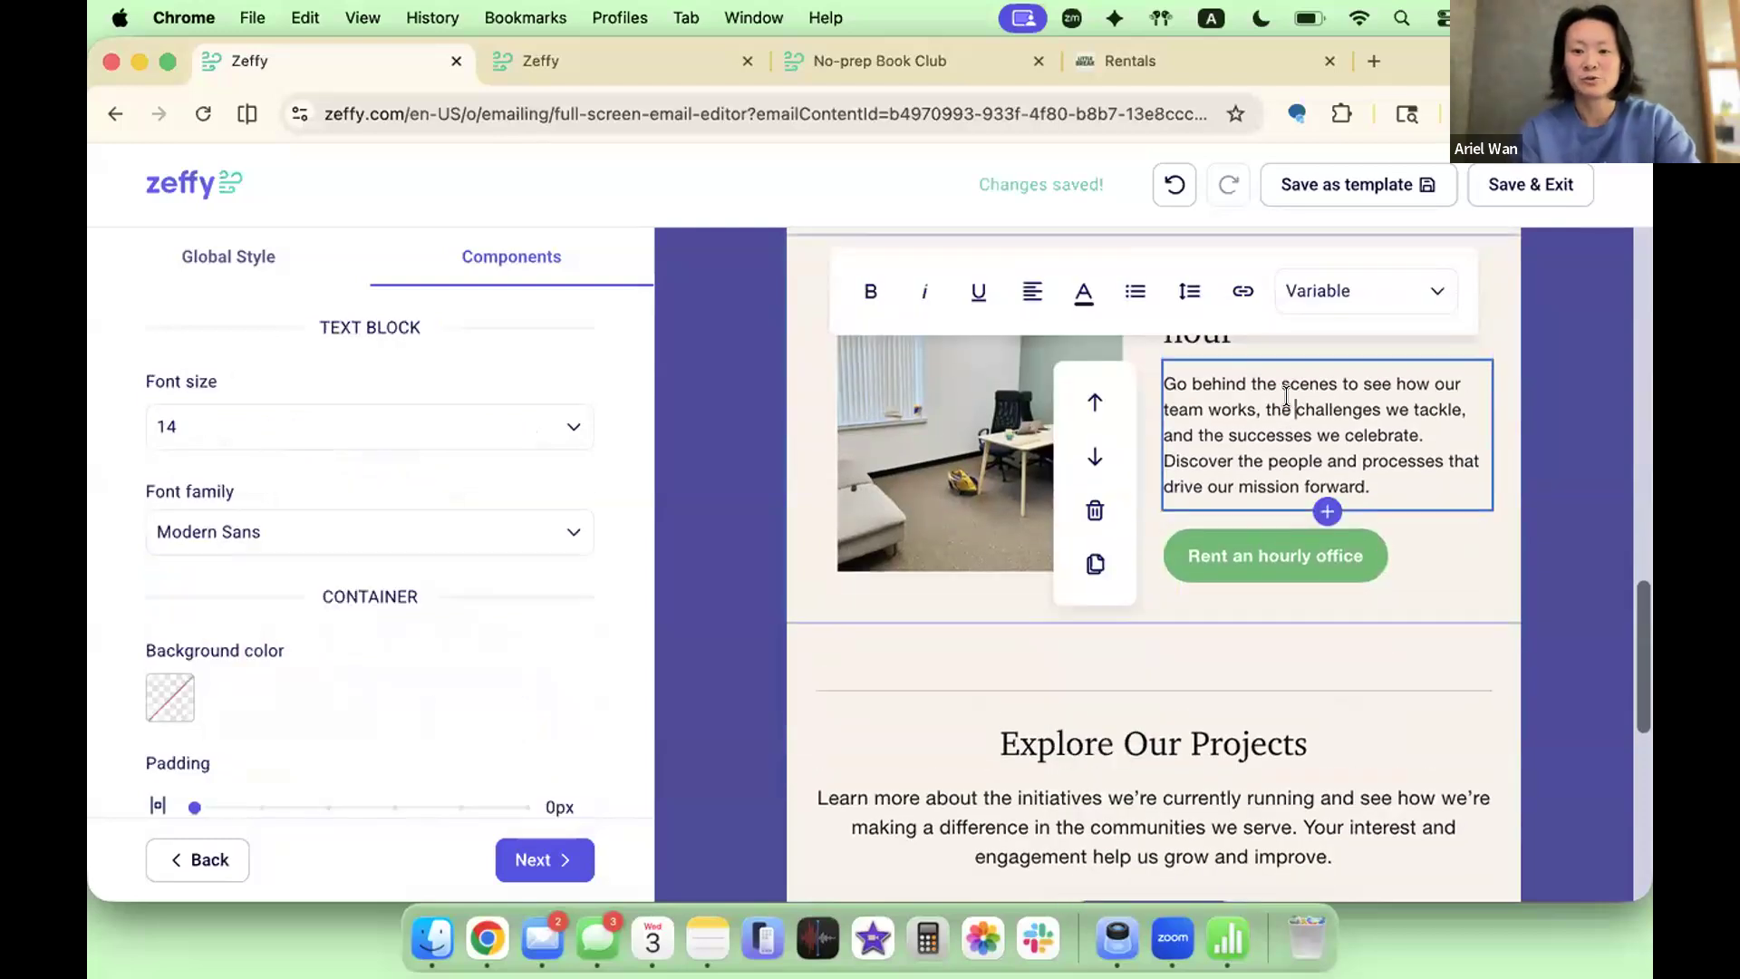
pyautogui.write('update copy on how rentals')
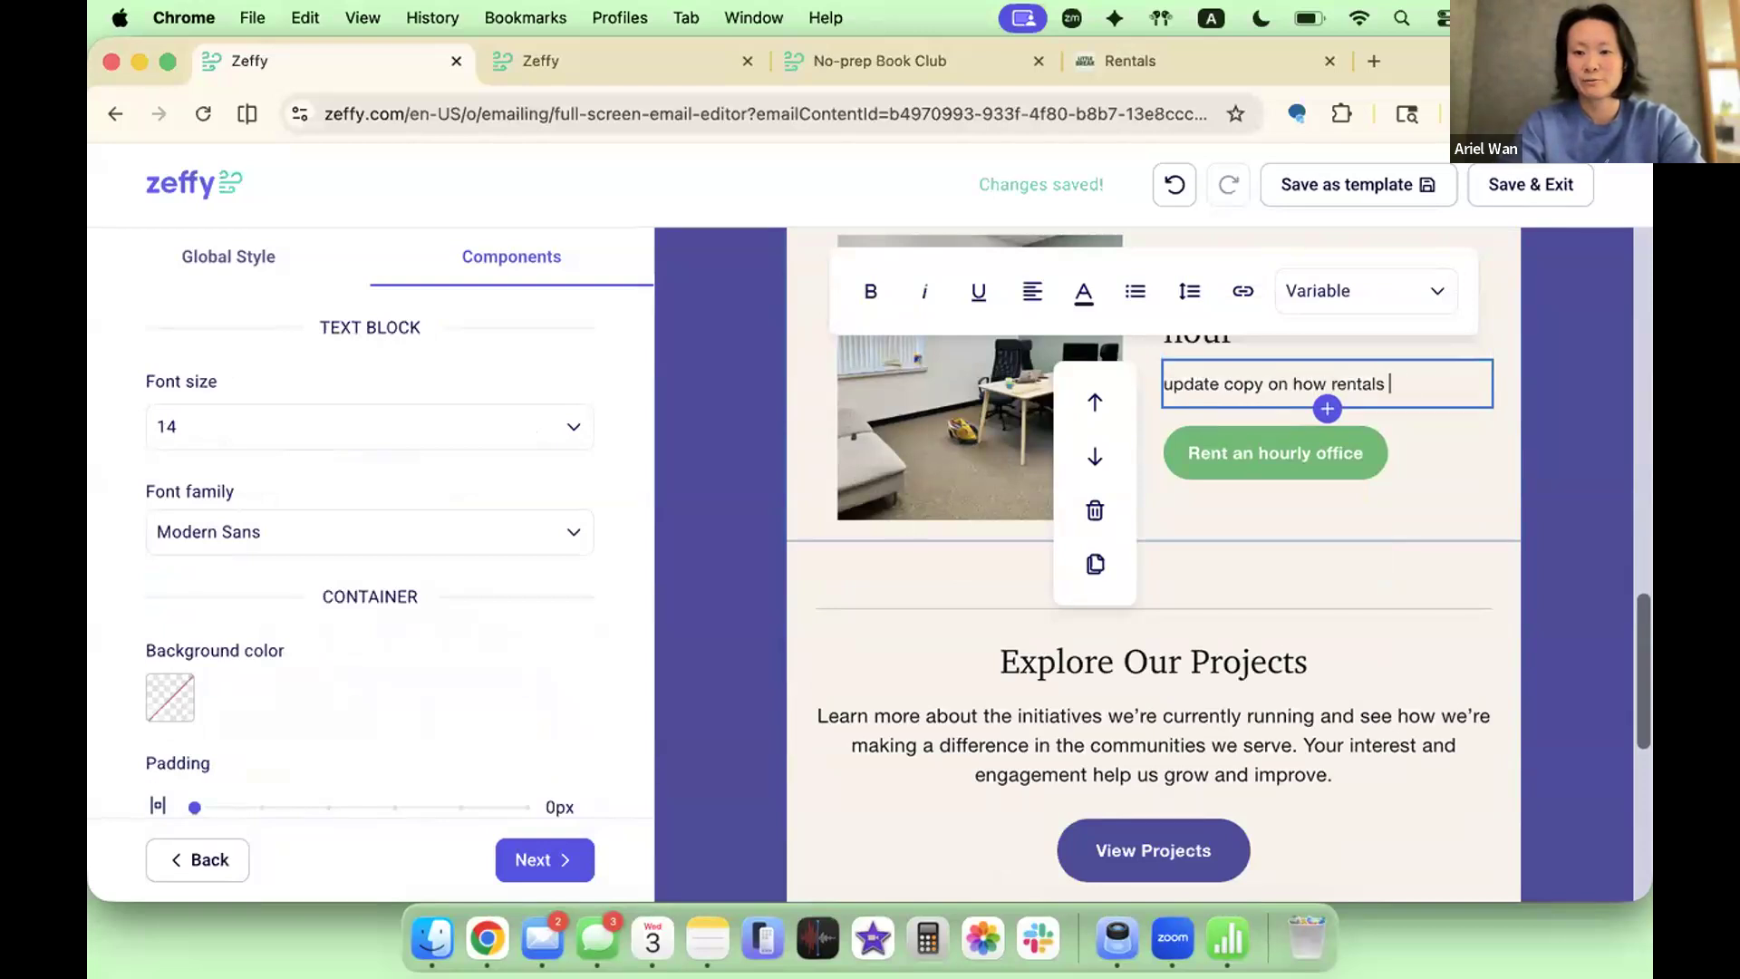
pyautogui.write('work and what room it is')
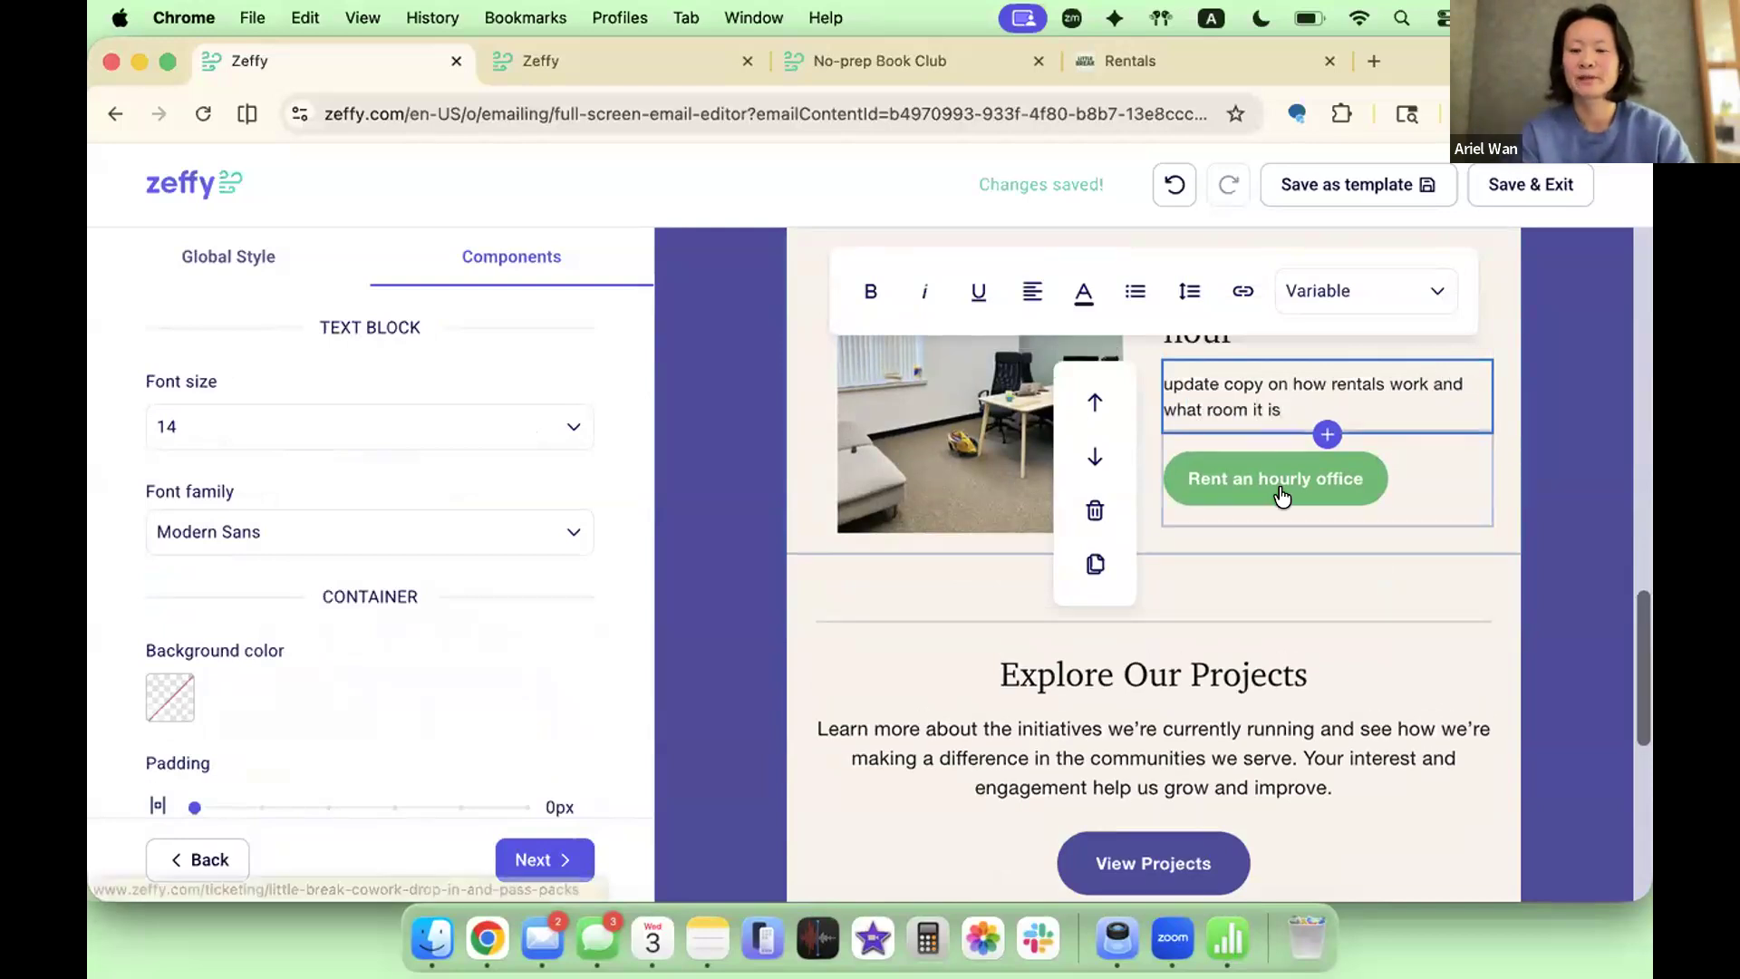
# Step: Duplicate the New Lockers columns section and move the copy below the office rental section
pyautogui.scroll(6, 1278, 489)
pyautogui.click(1551, 585)
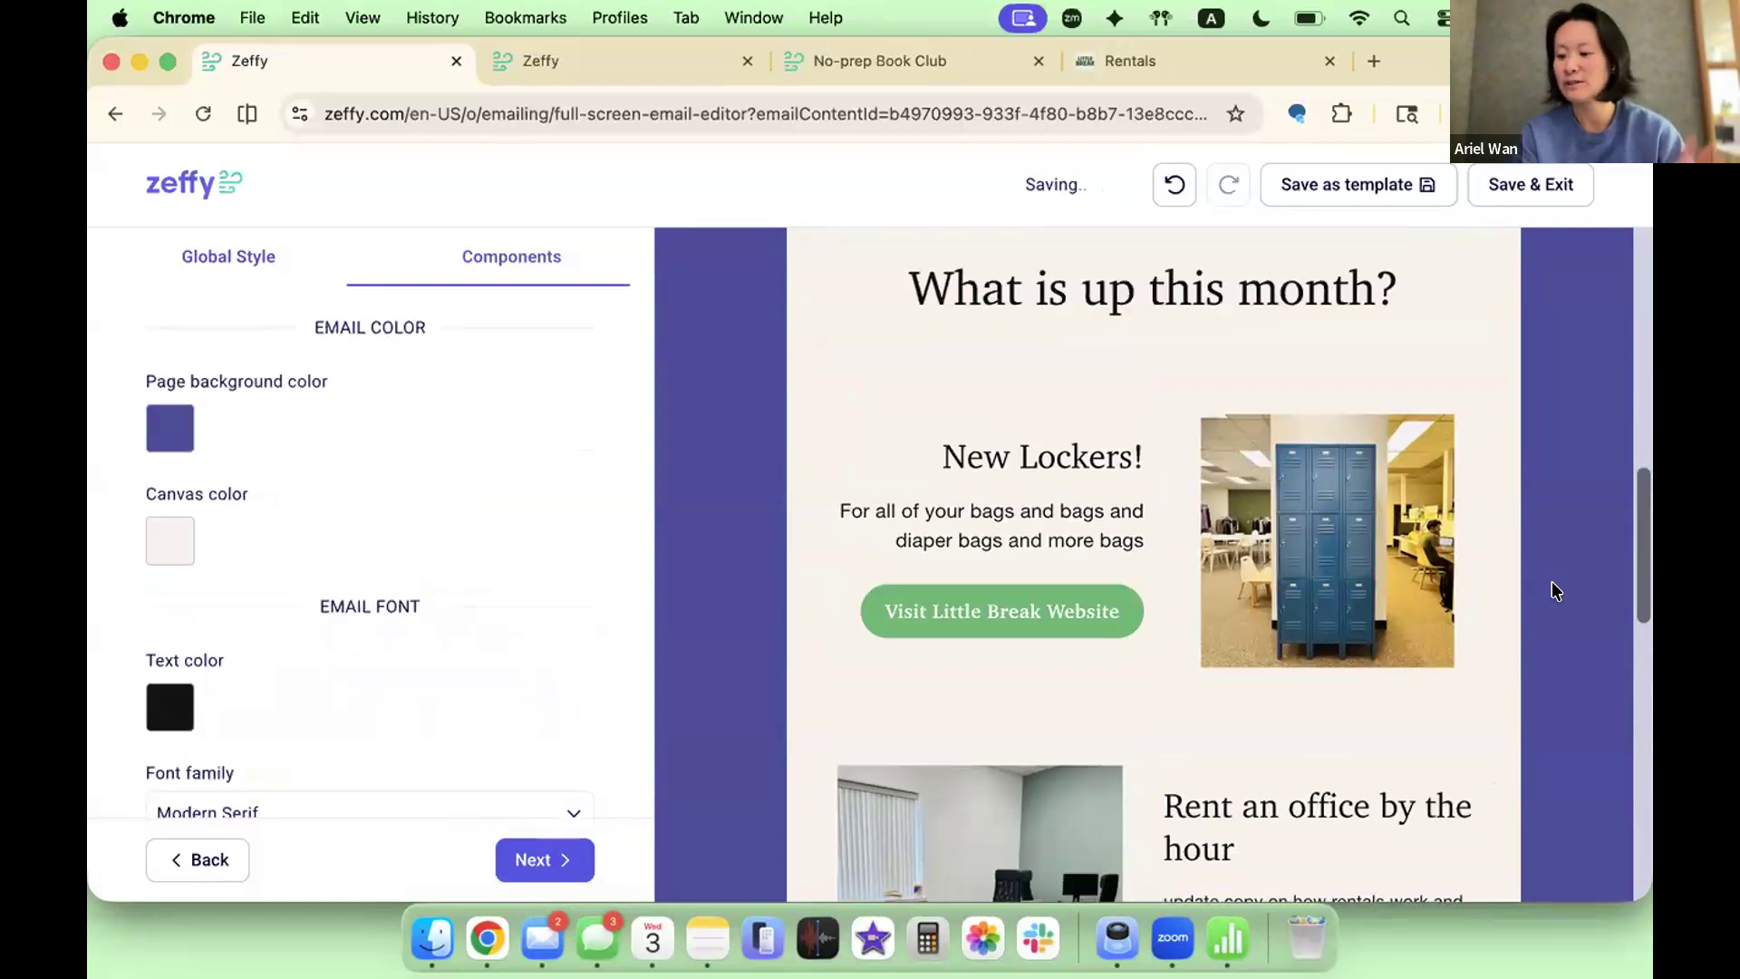
pyautogui.scroll(-4, 1349, 659)
pyautogui.scroll(-3, 1351, 665)
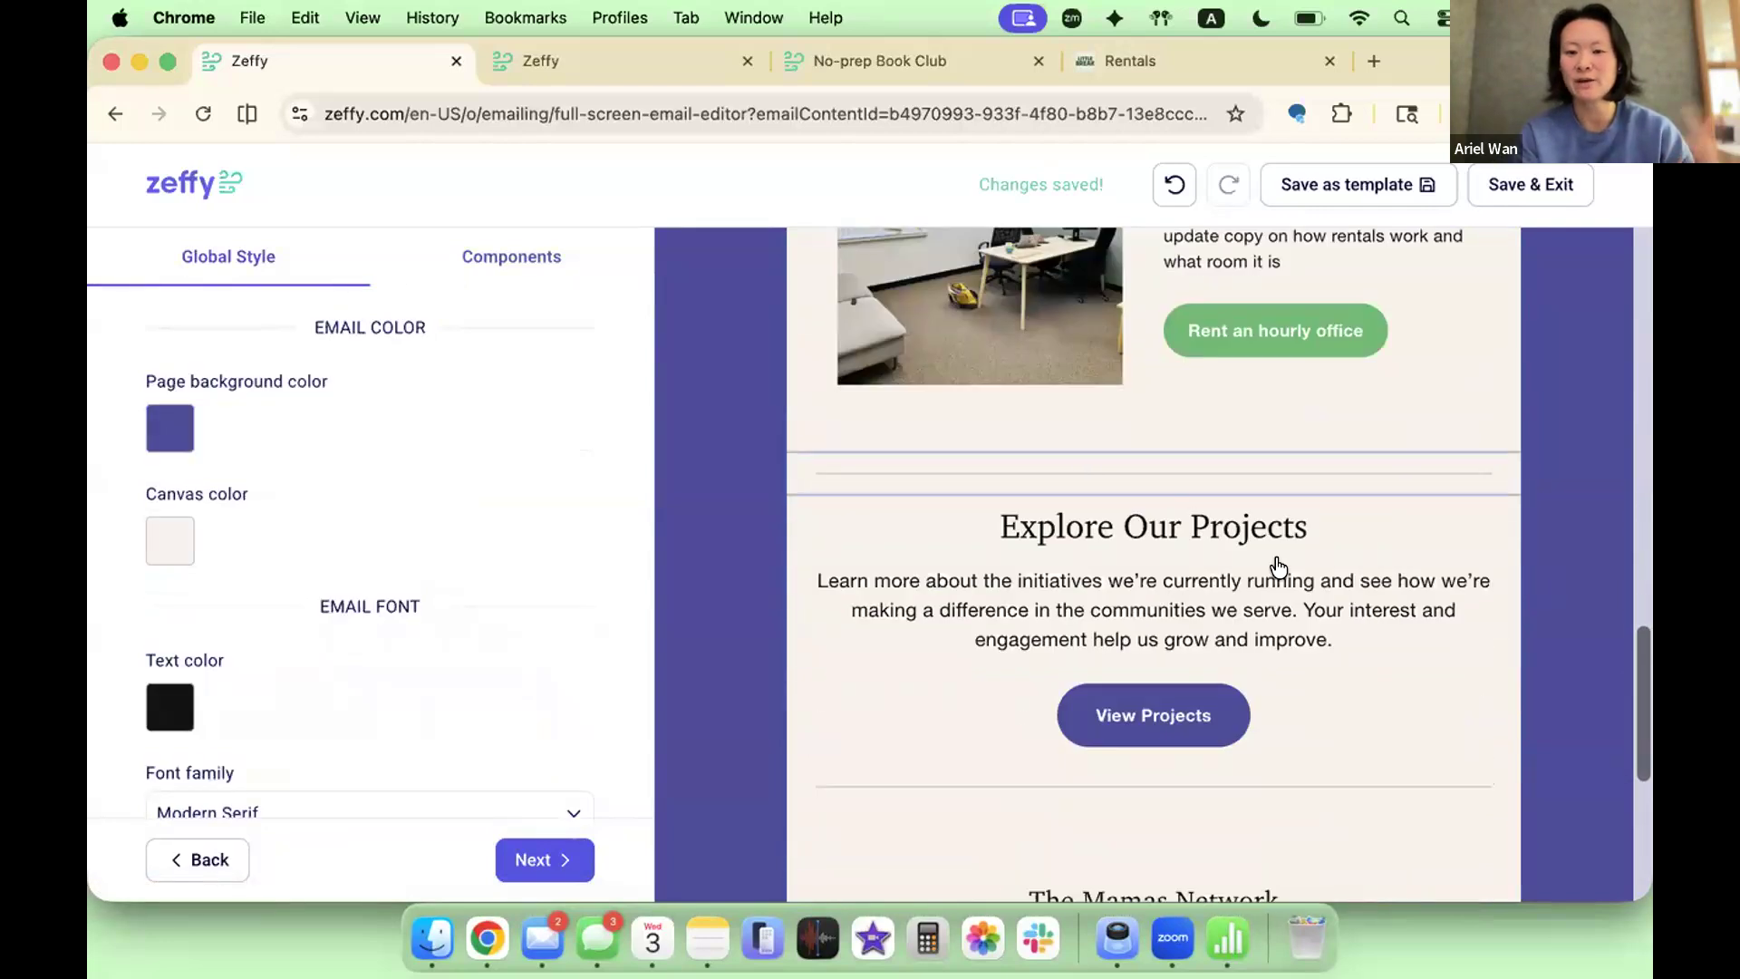
pyautogui.scroll(4, 1313, 590)
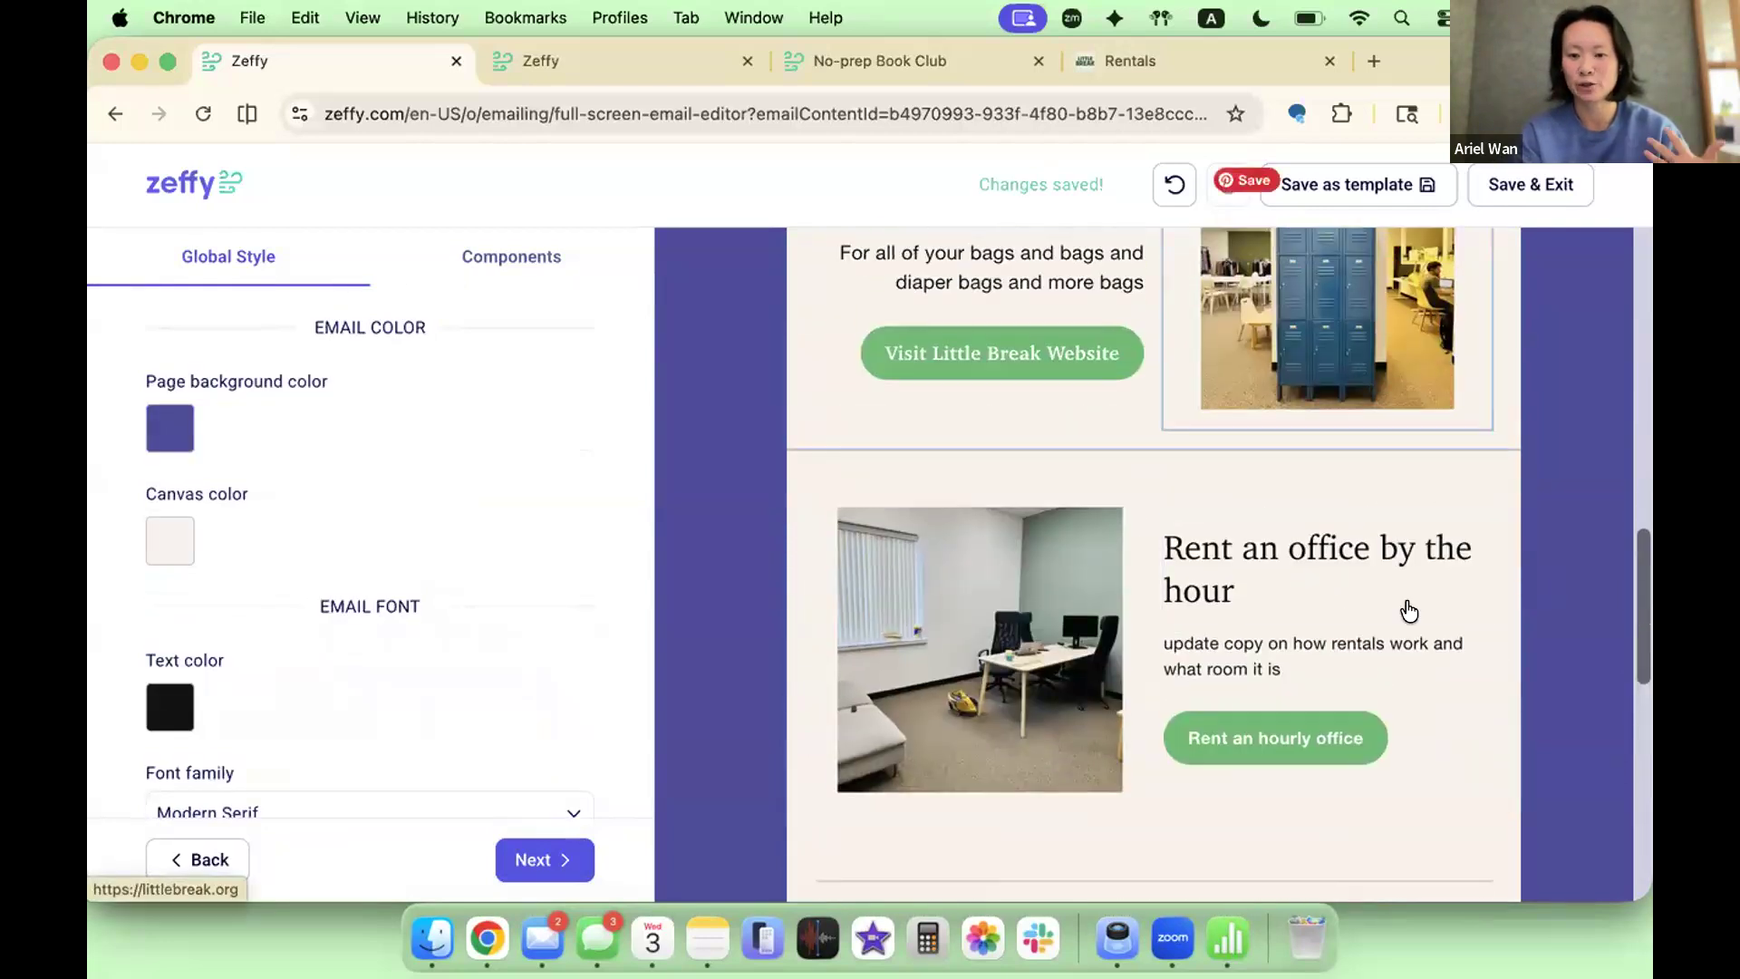
pyautogui.scroll(3, 1467, 442)
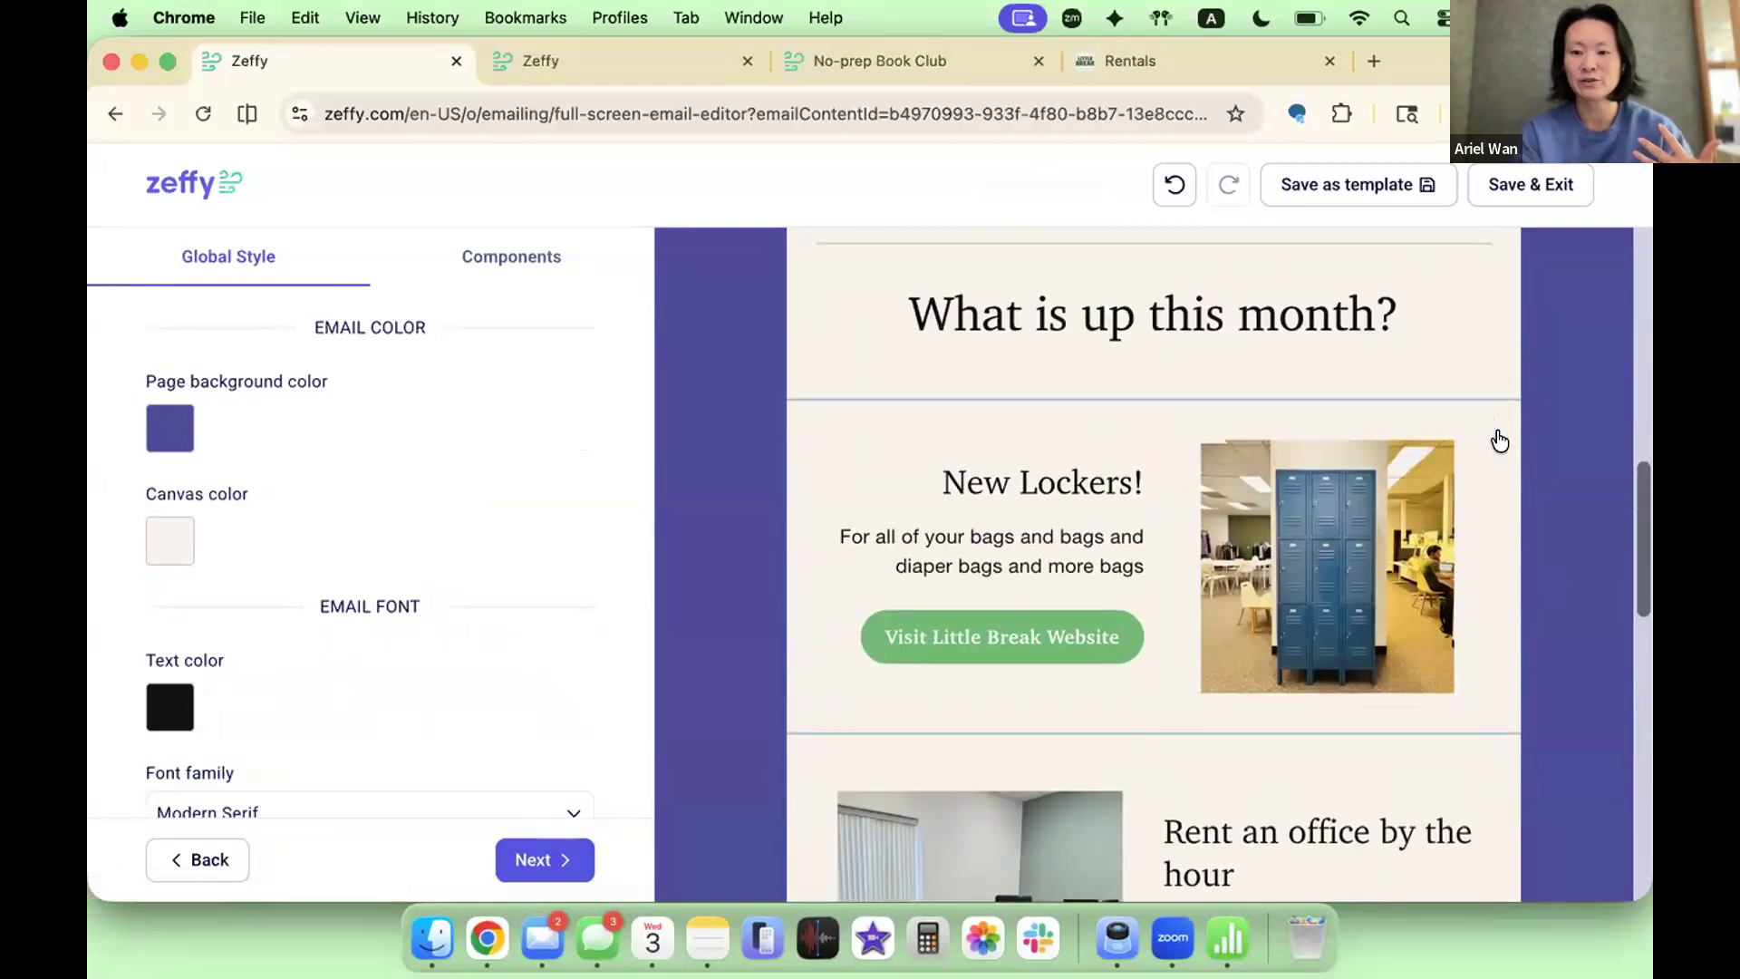
pyautogui.click(1498, 442)
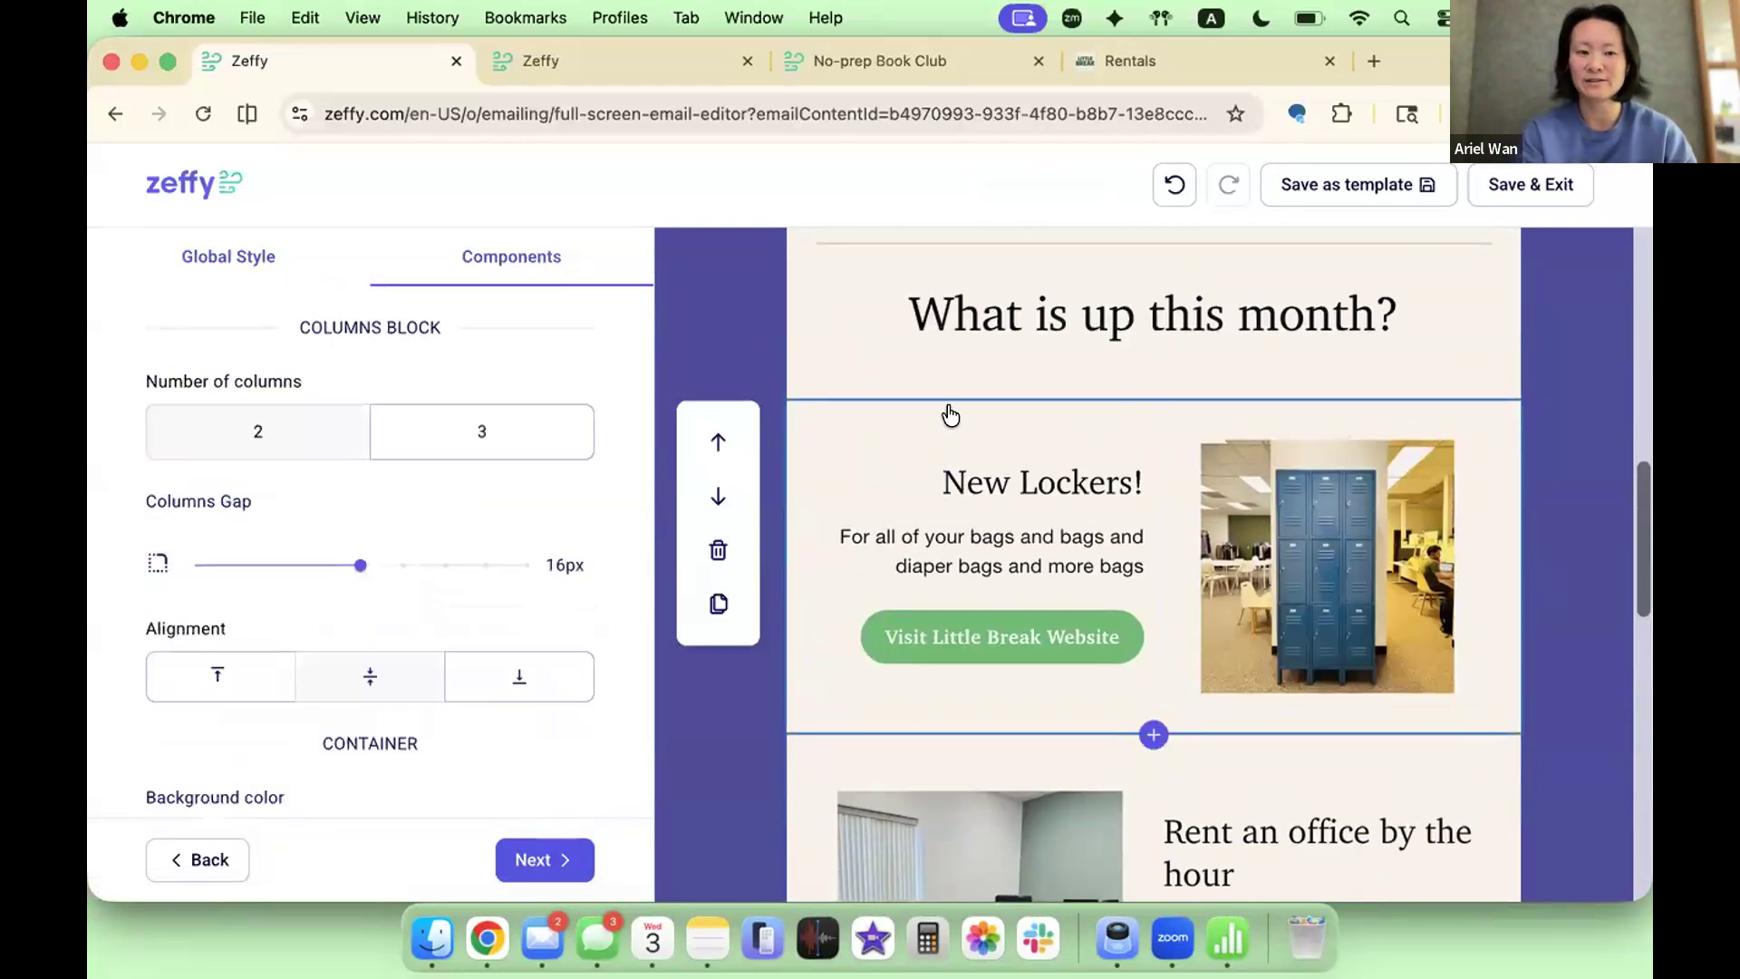
pyautogui.click(718, 603)
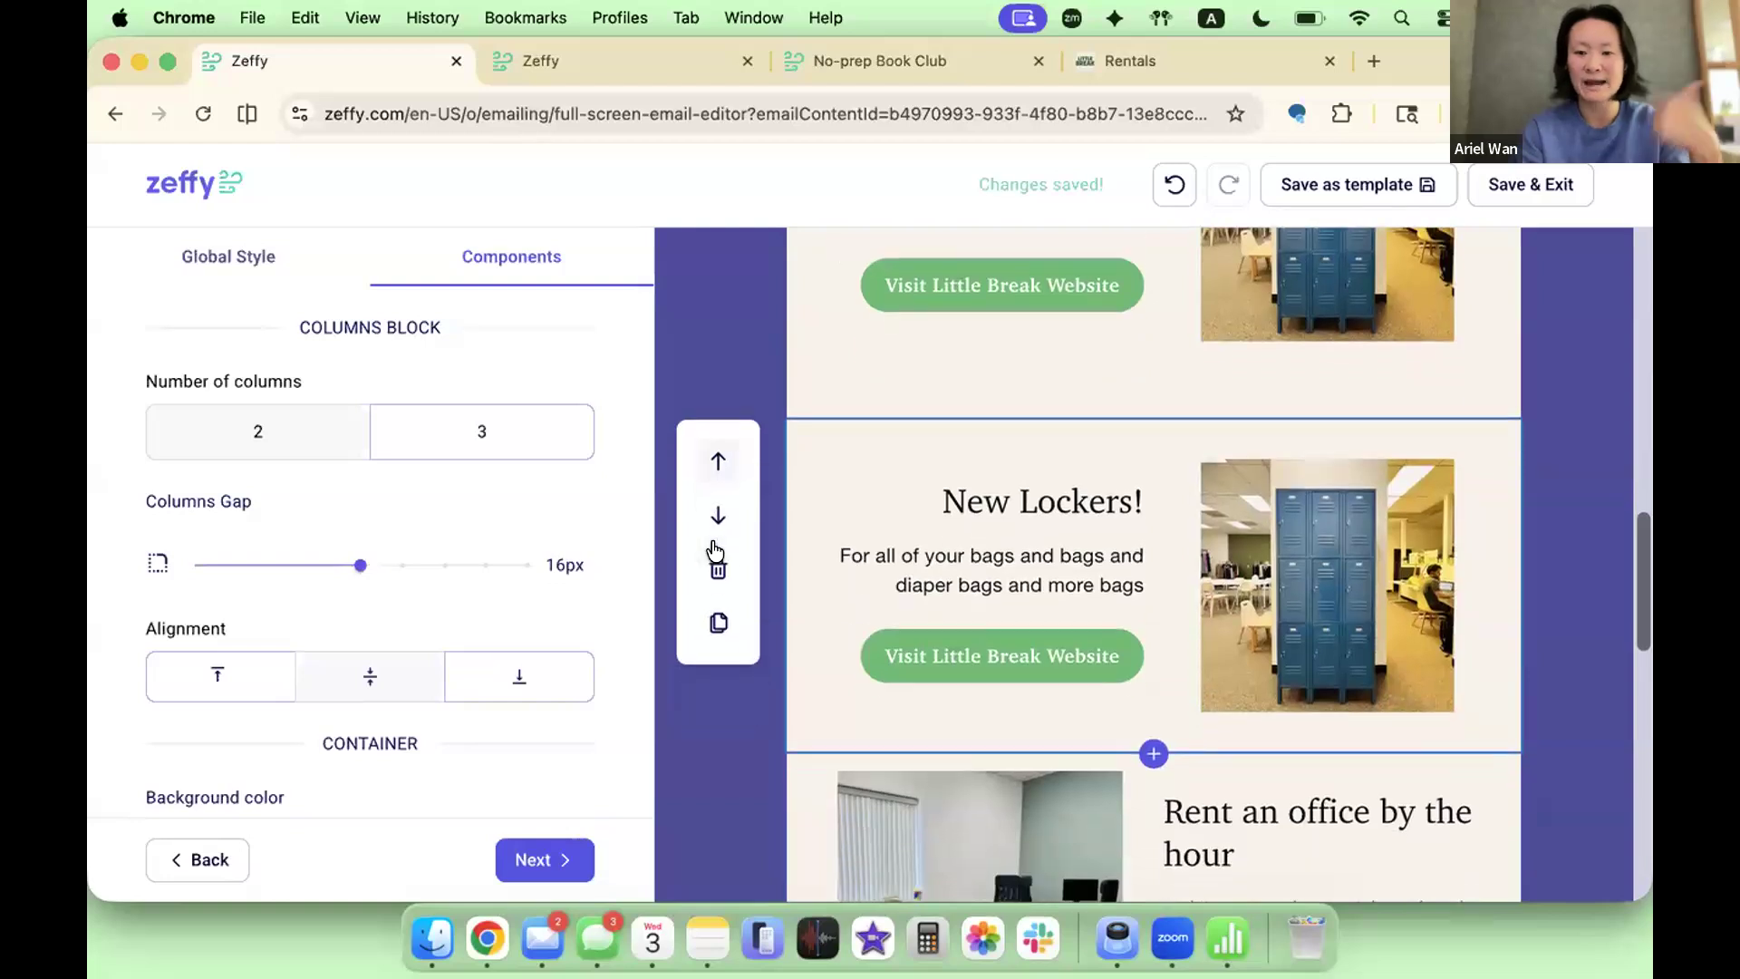
pyautogui.click(720, 495)
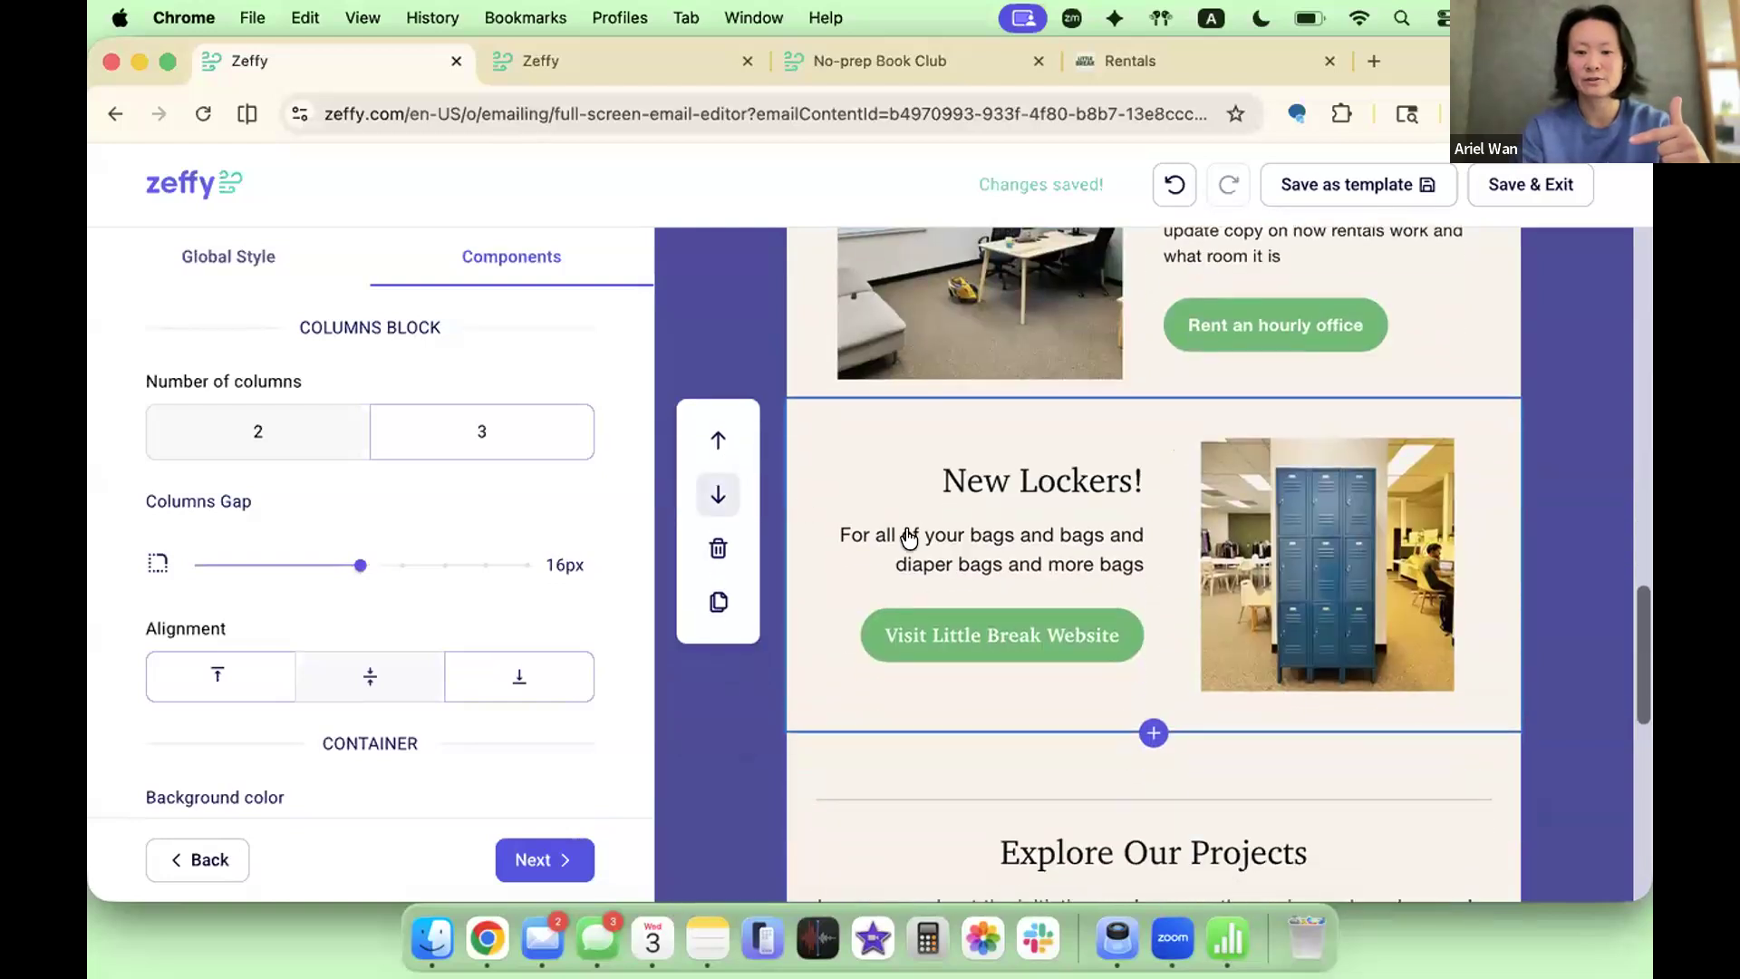
# Step: Change the heading of the duplicated lockers section below the office rental to "New Membership Options"
pyautogui.scroll(4, 906, 539)
pyautogui.scroll(2, 906, 539)
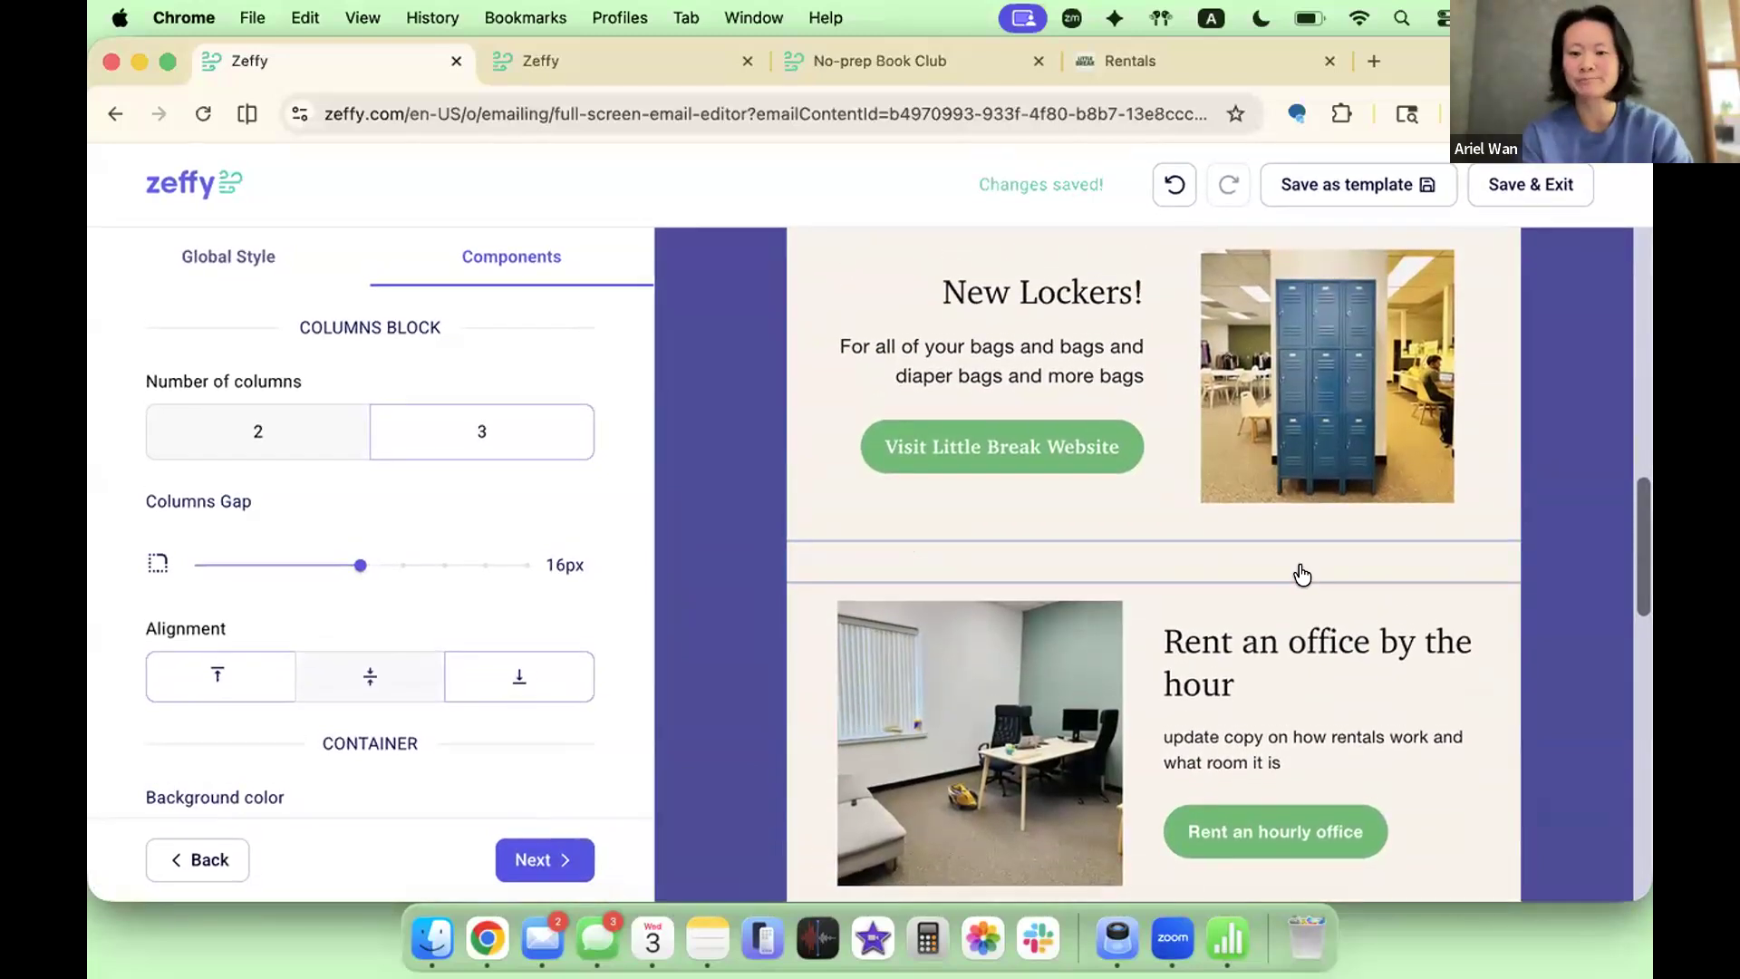
pyautogui.click(1110, 505)
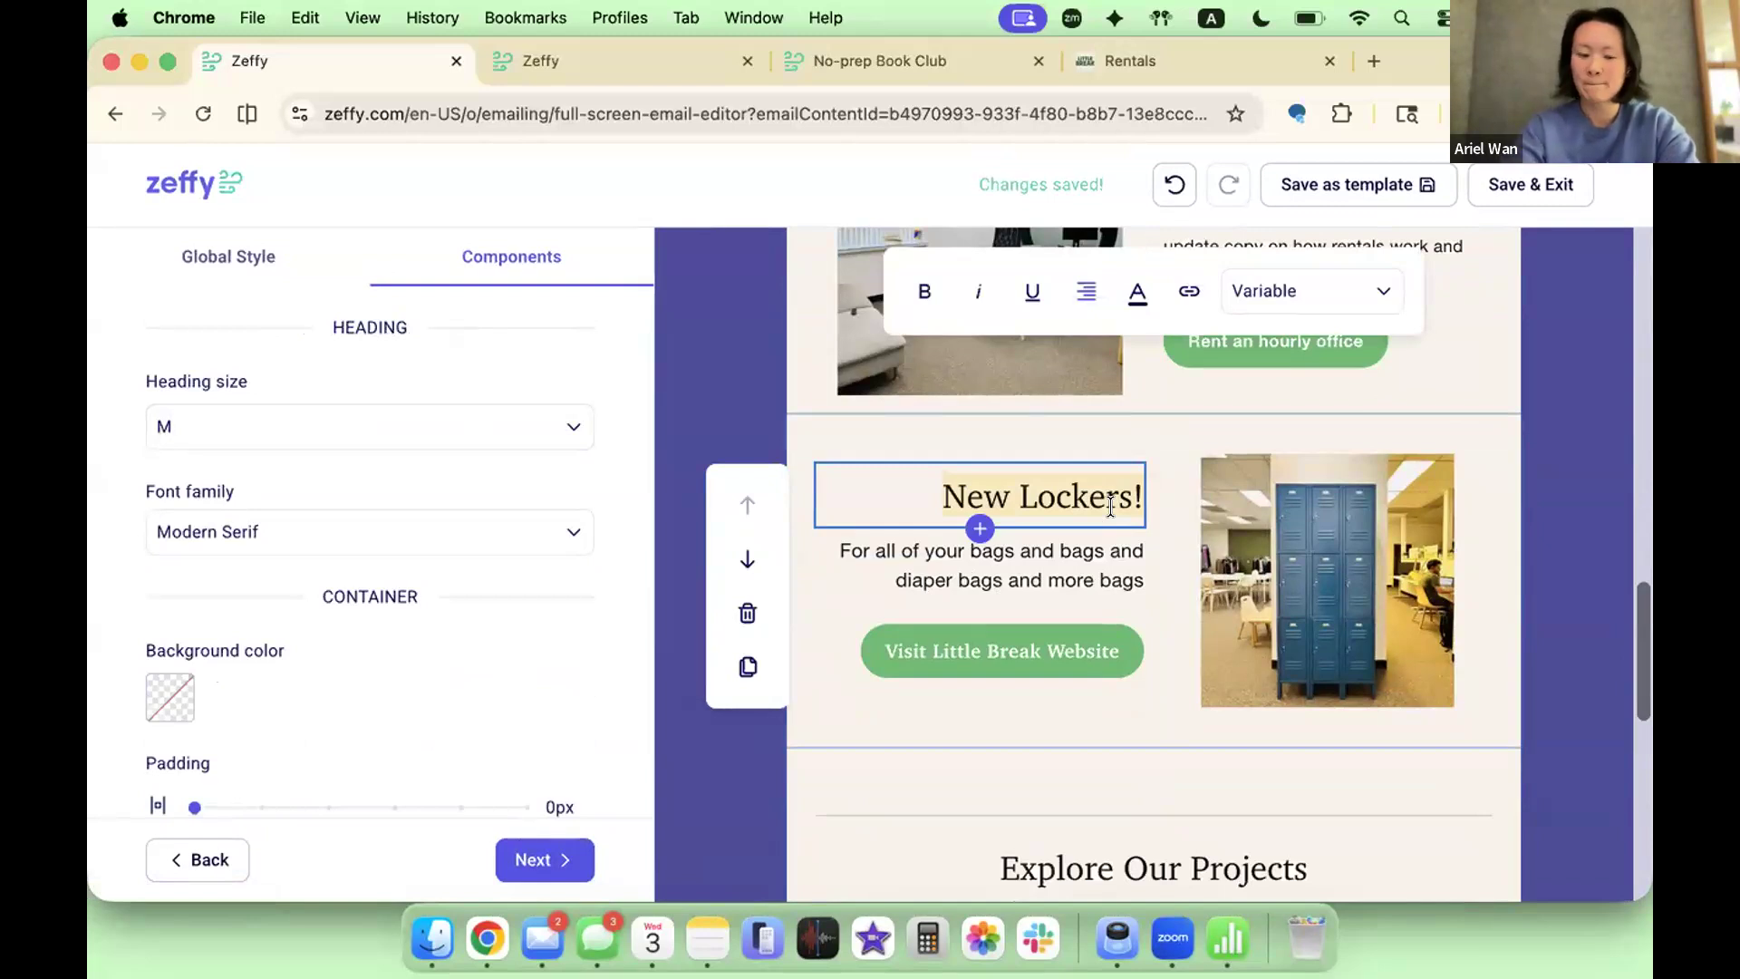
pyautogui.write('New Membership Options')
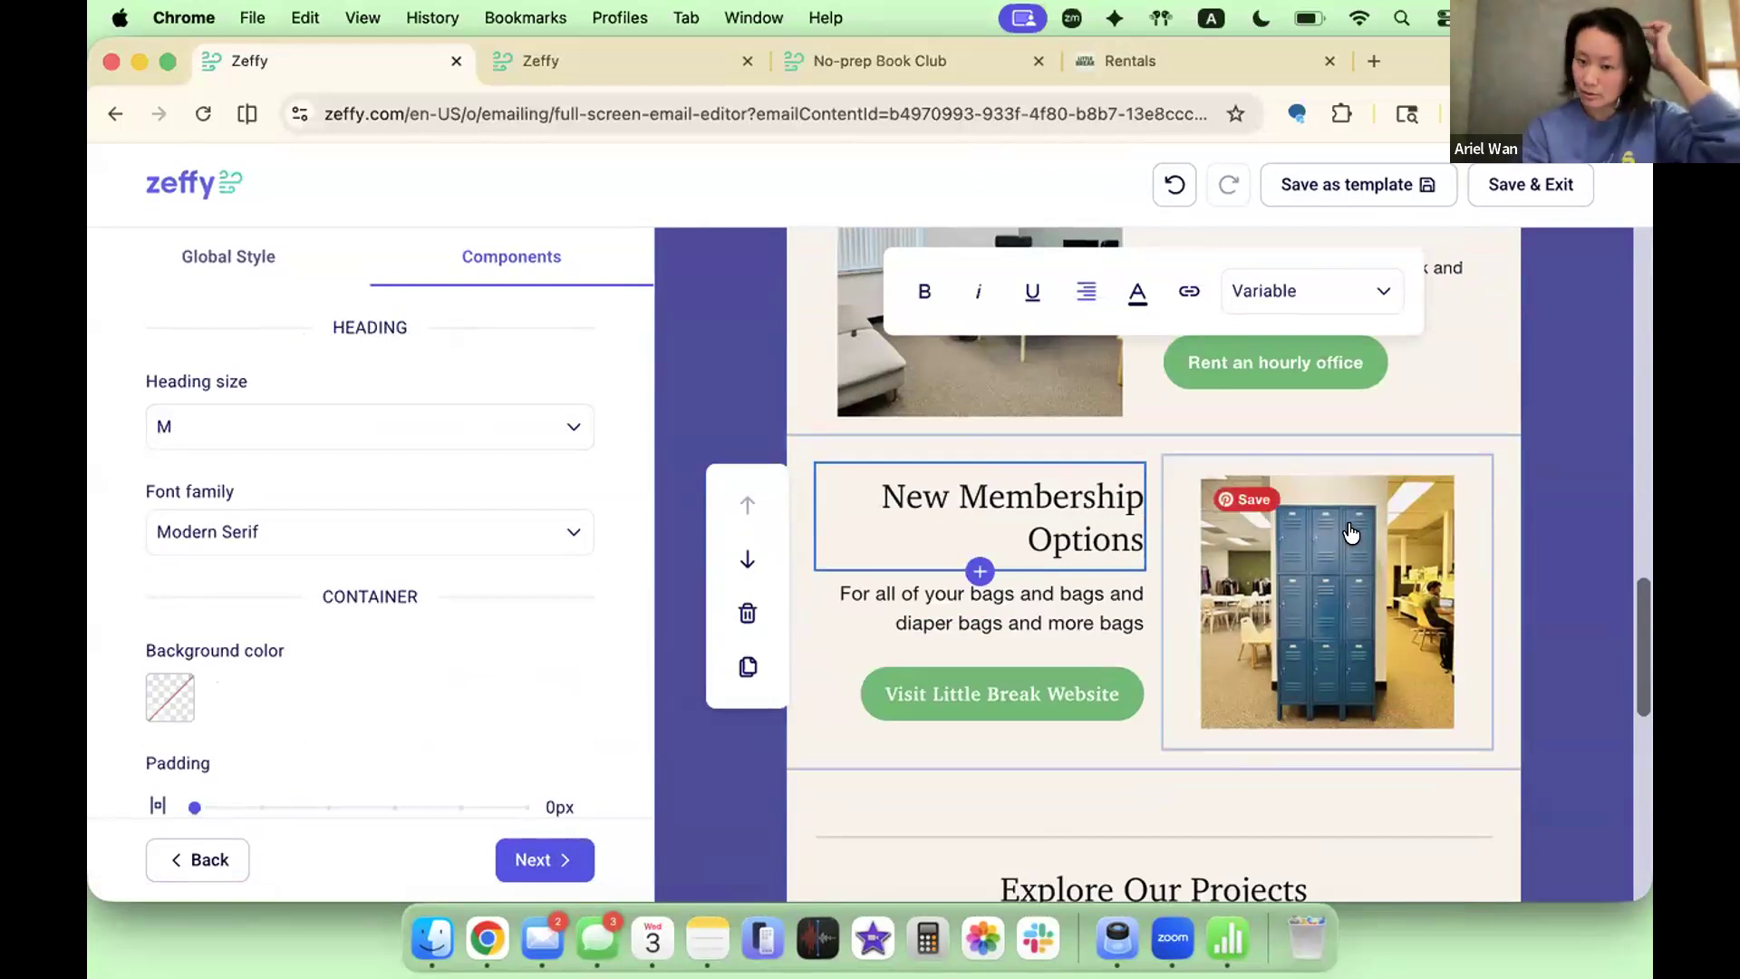
# Step: Replace the lockers photo in the New Membership Options section with patio.jpeg, cropped to a square
pyautogui.click(1351, 533)
pyautogui.click(362, 548)
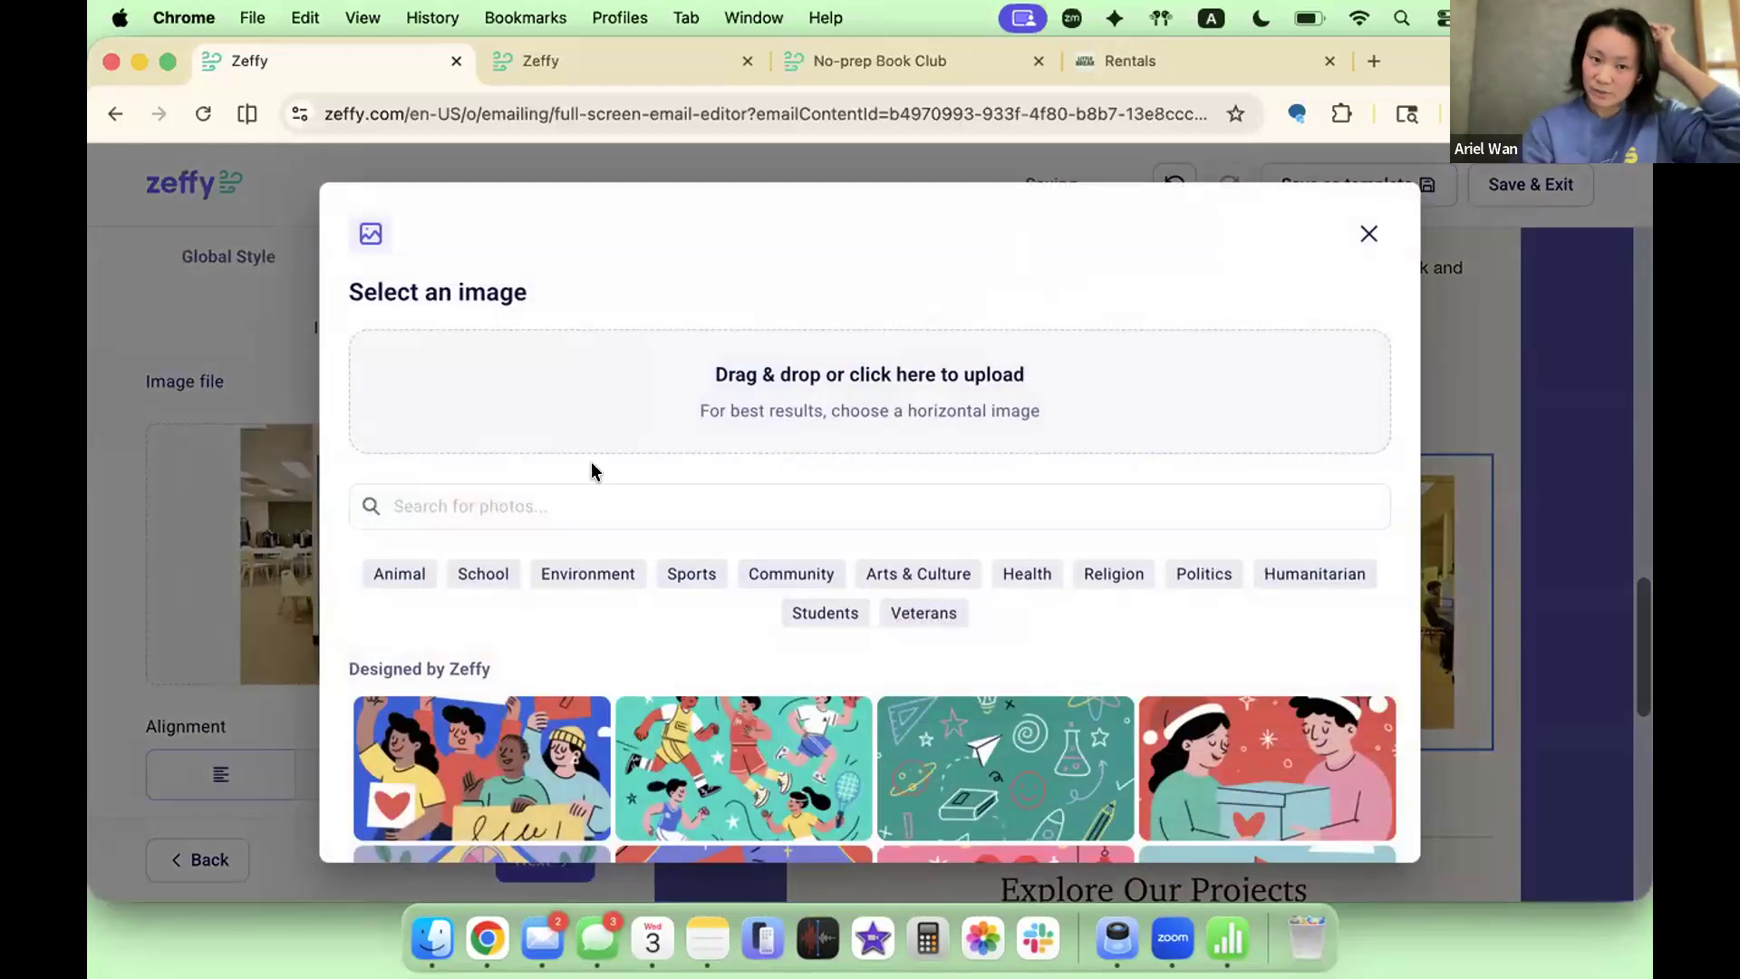
pyautogui.click(858, 395)
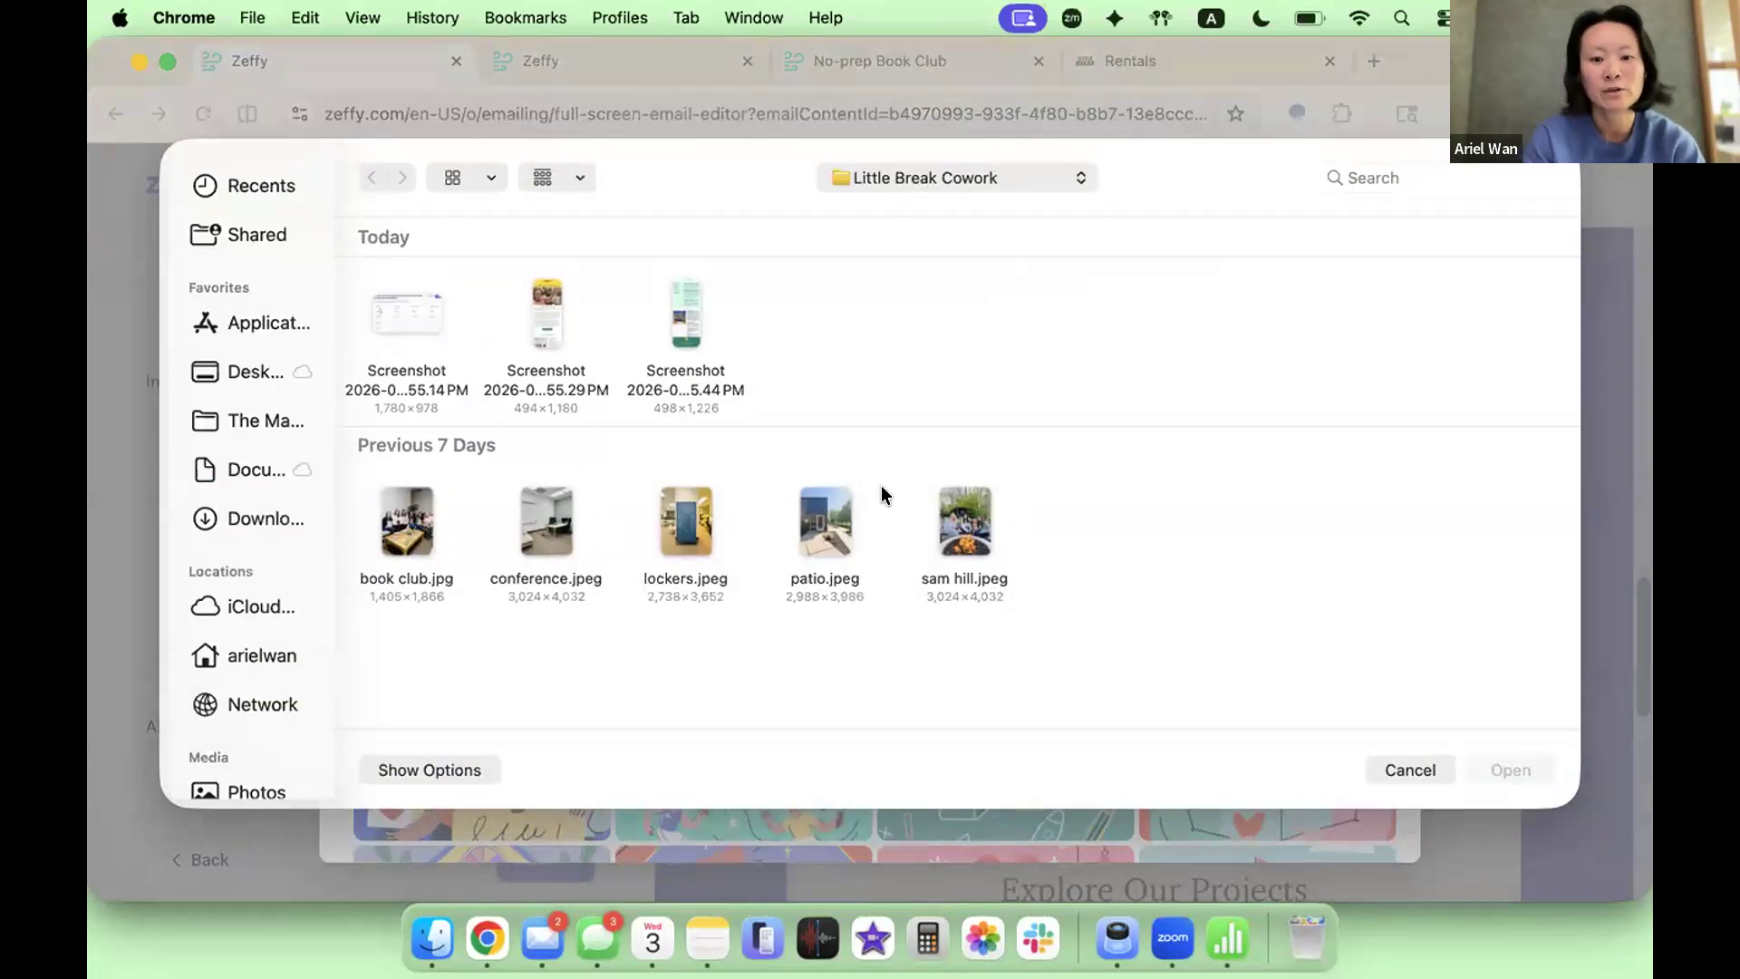
pyautogui.click(802, 508)
pyautogui.click(1508, 769)
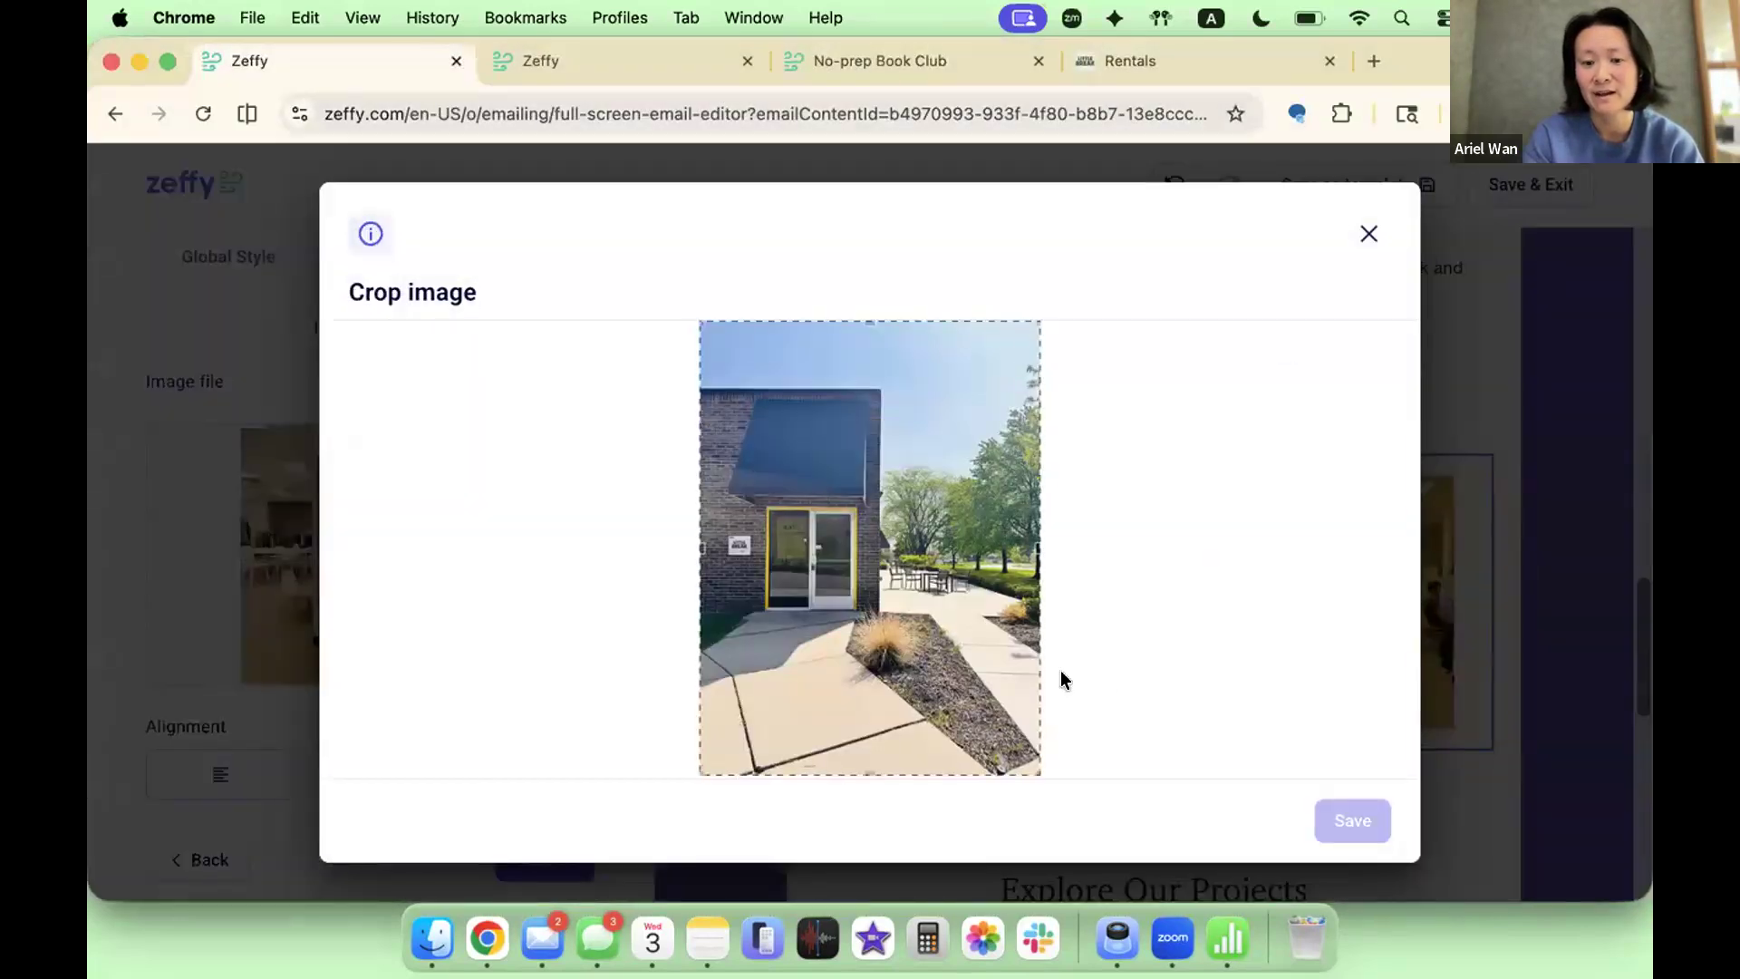
pyautogui.scroll(-2, 1061, 677)
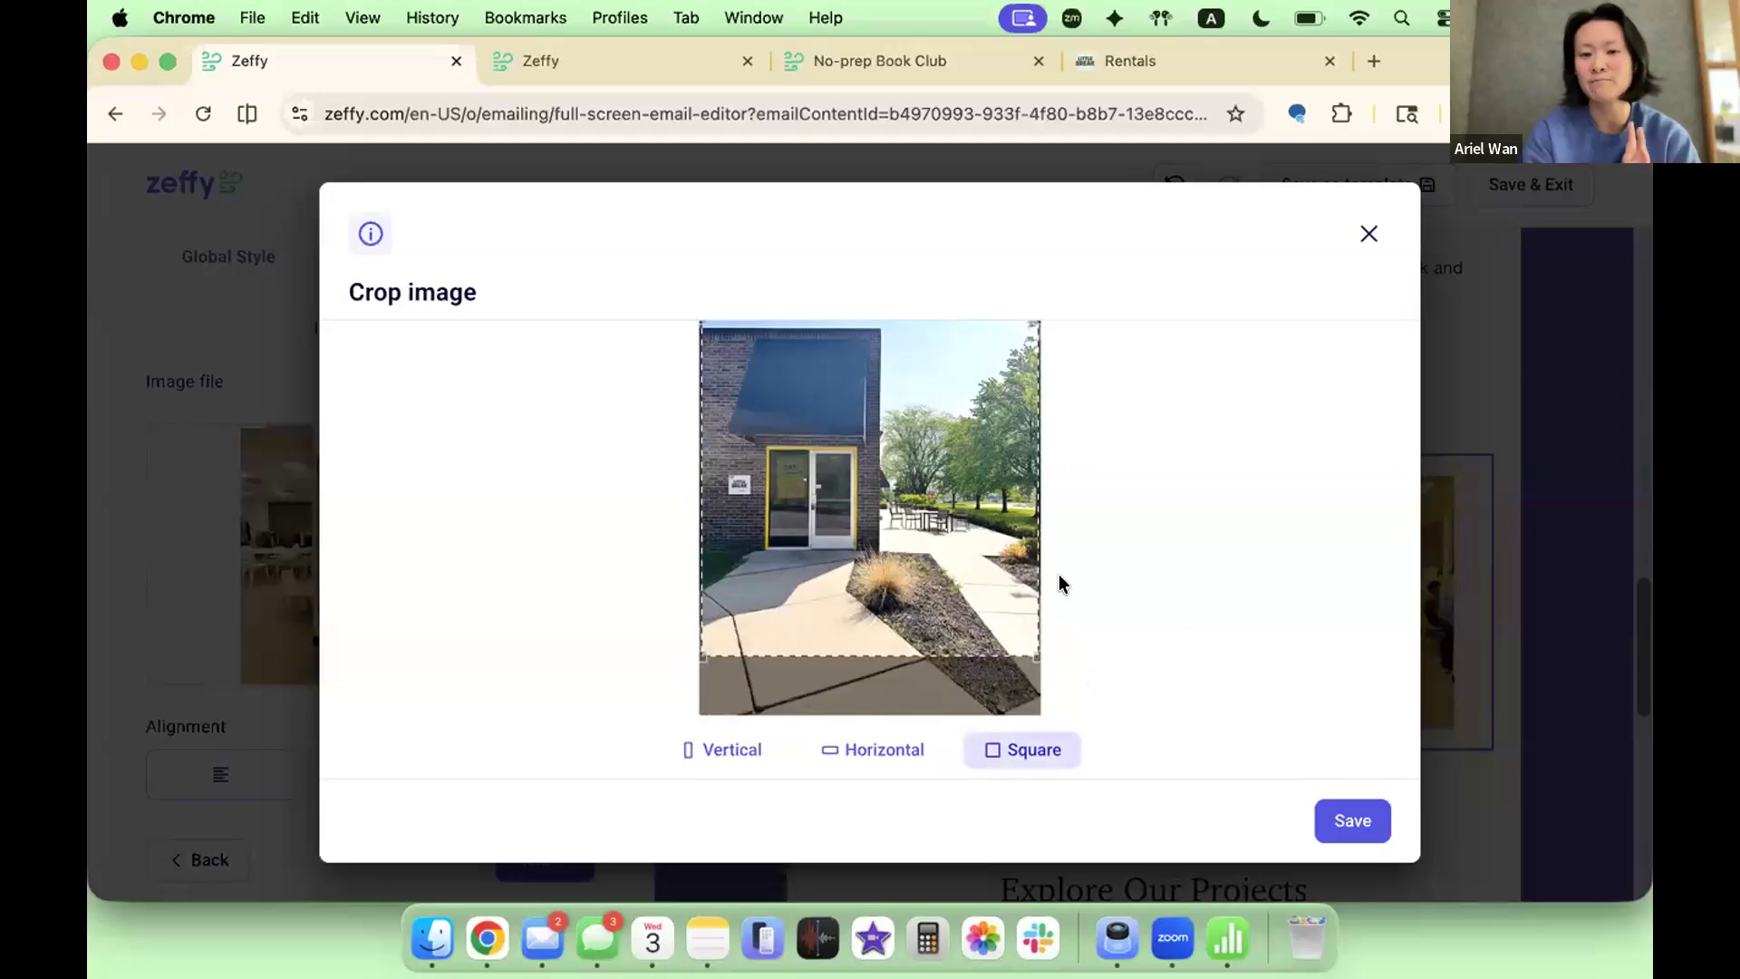
pyautogui.scroll(1, 1065, 585)
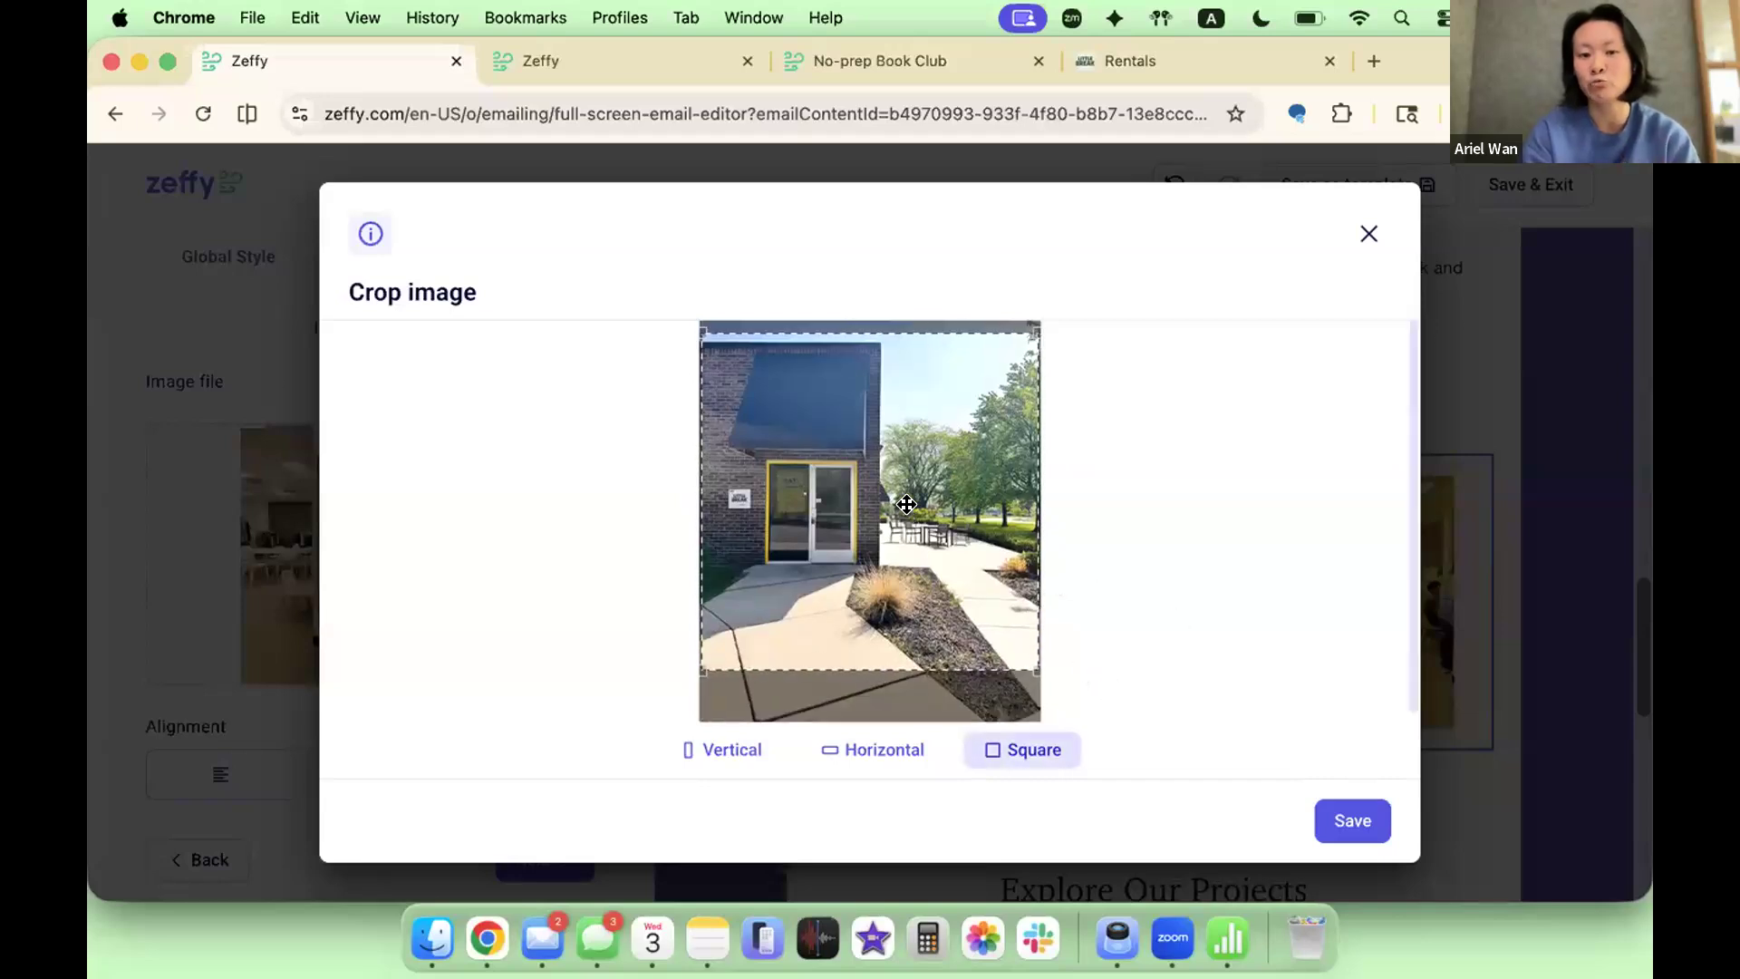
pyautogui.click(1355, 821)
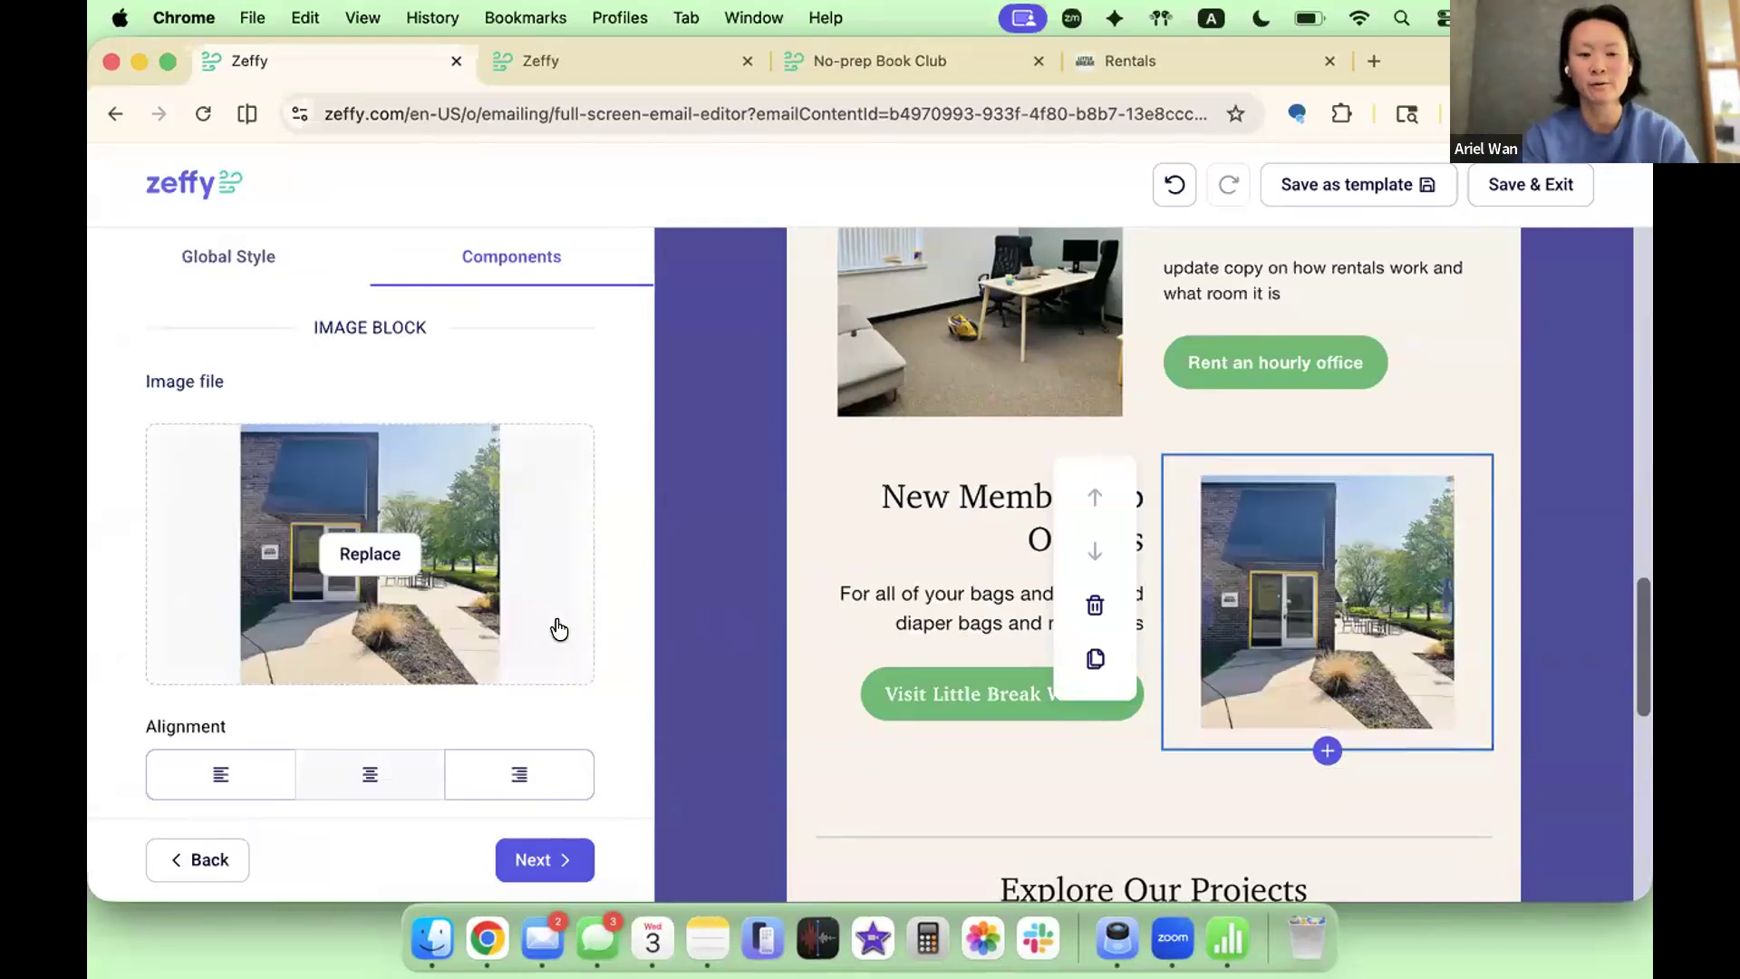
# Step: Set the patio photo's click-through link to the Little Break Cowork Memberships form
pyautogui.scroll(-2, 556, 626)
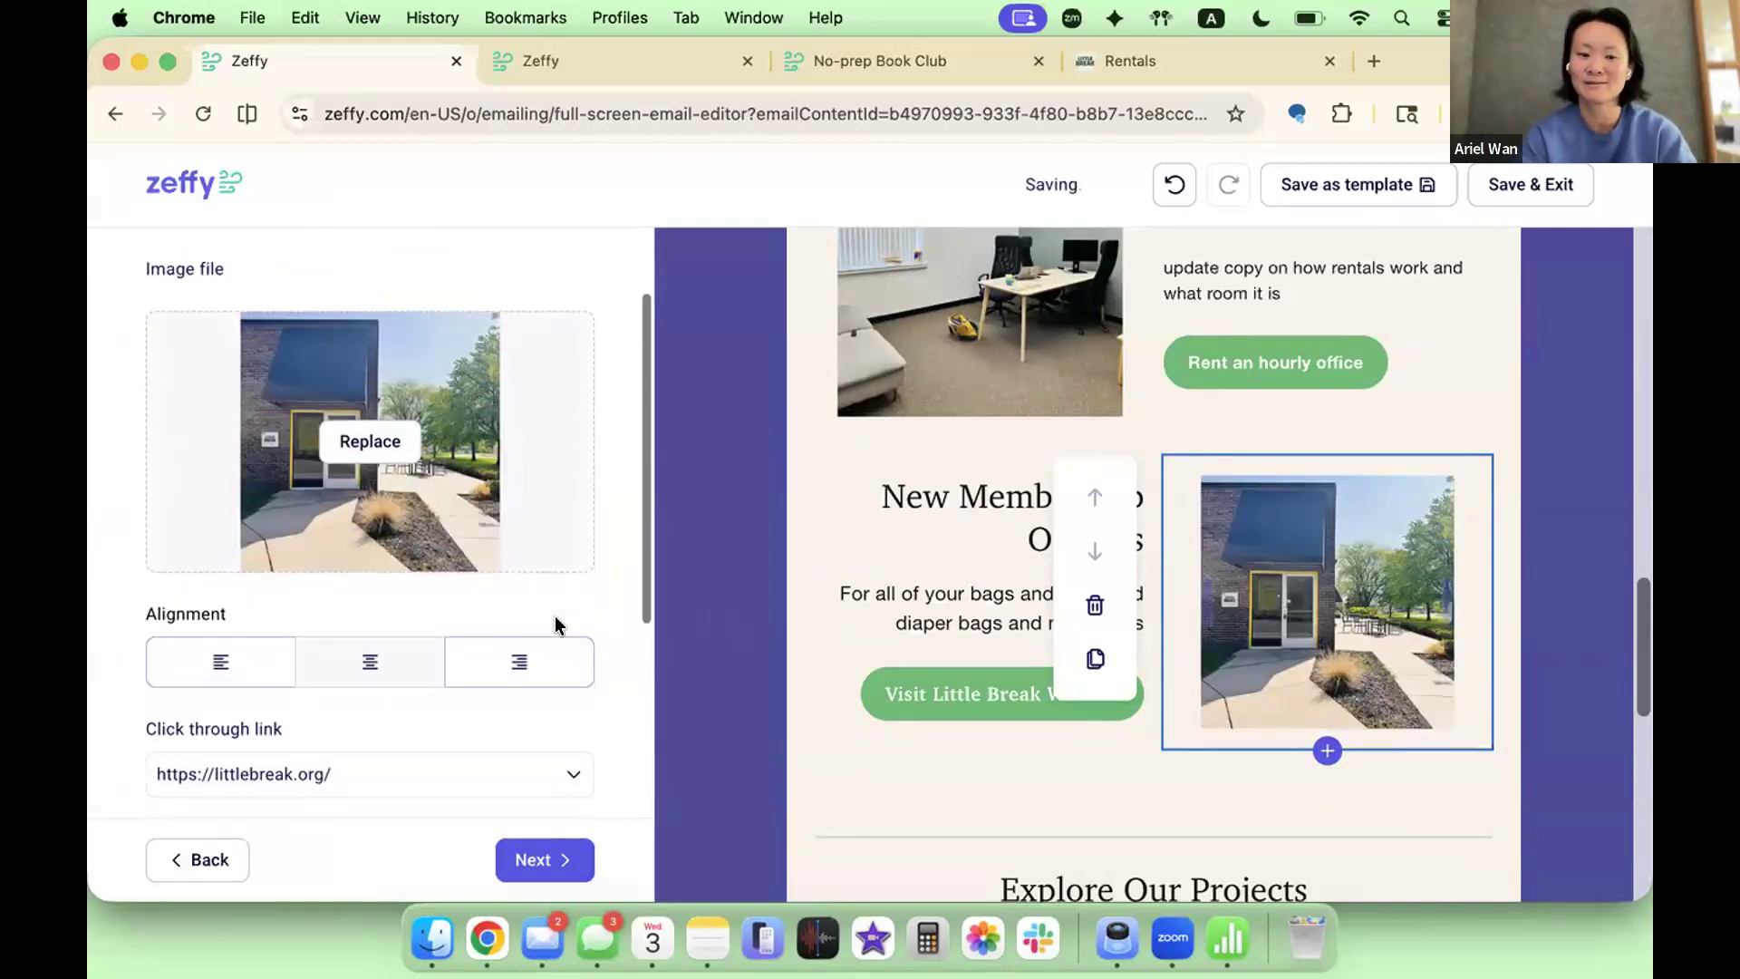
pyautogui.scroll(-5, 564, 623)
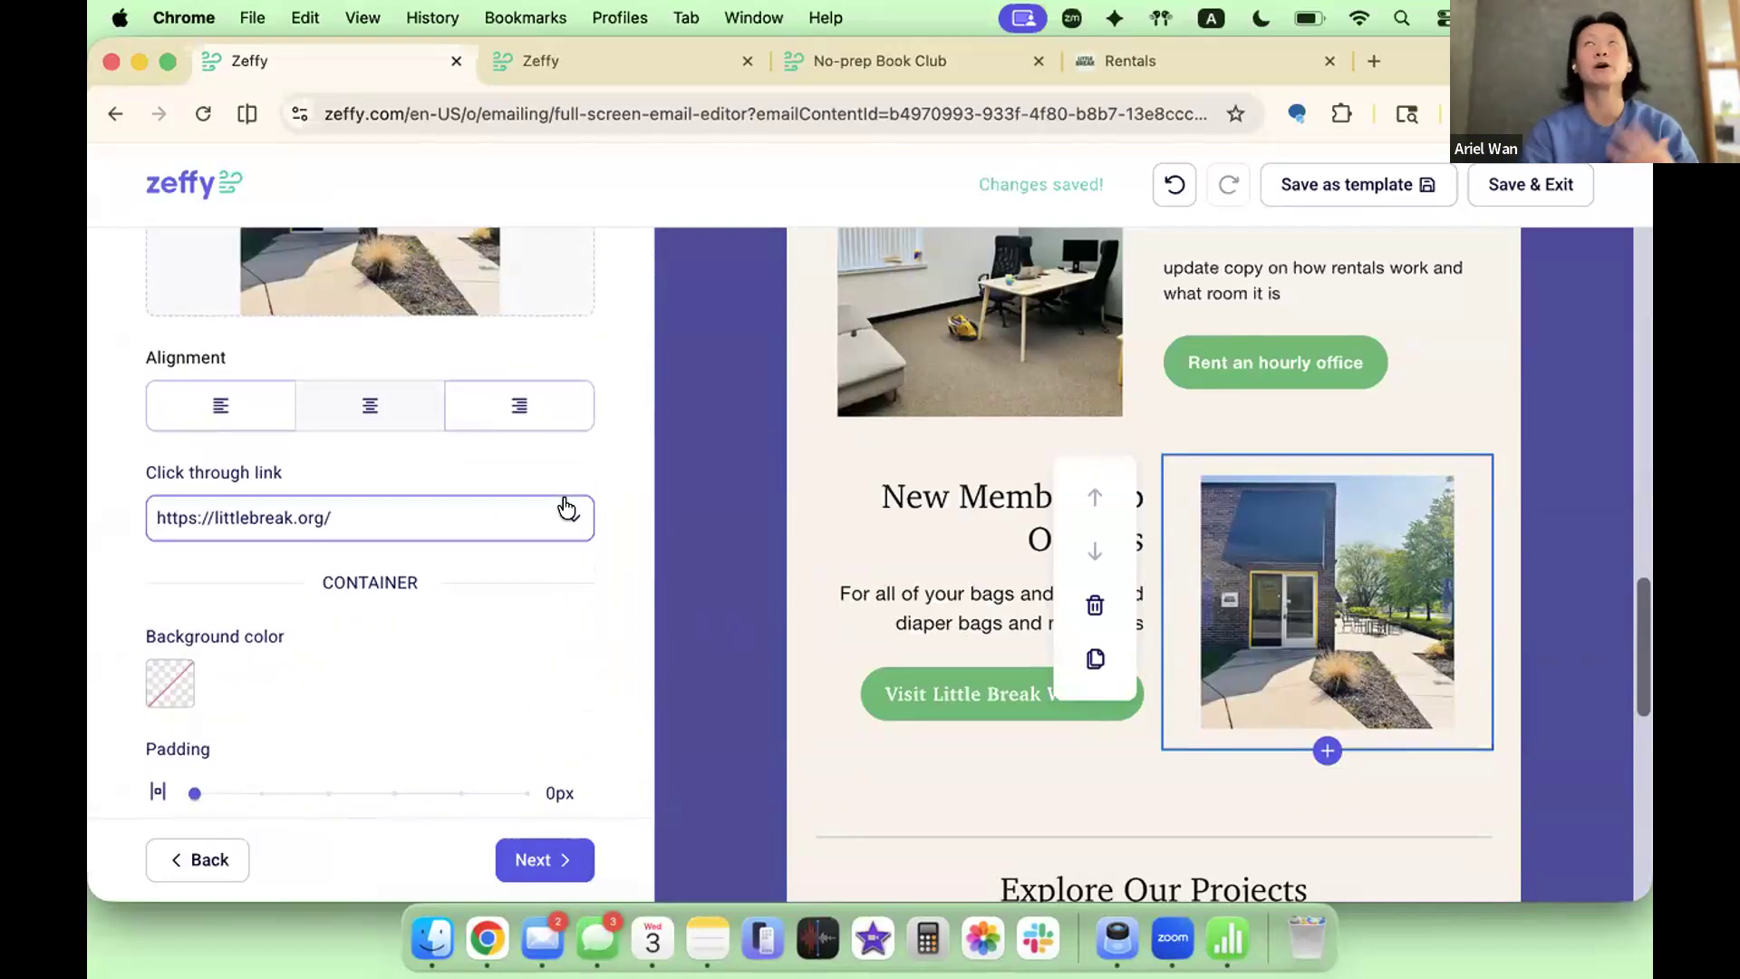
pyautogui.click(567, 508)
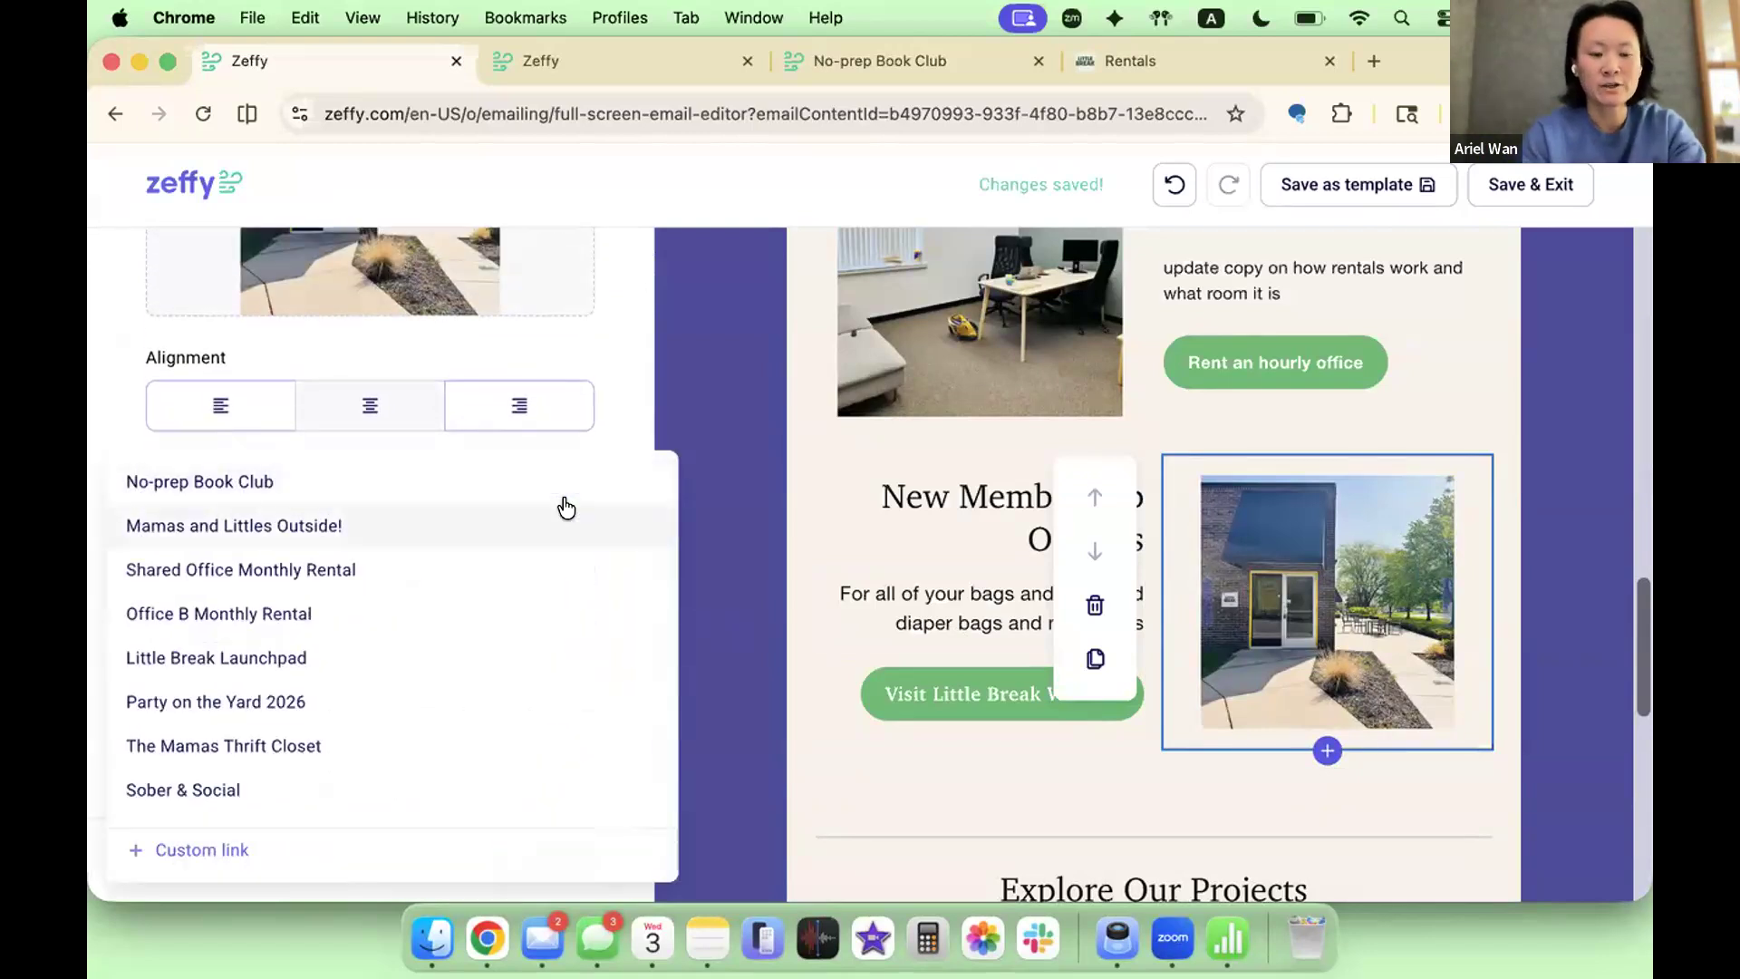
pyautogui.scroll(-5, 468, 628)
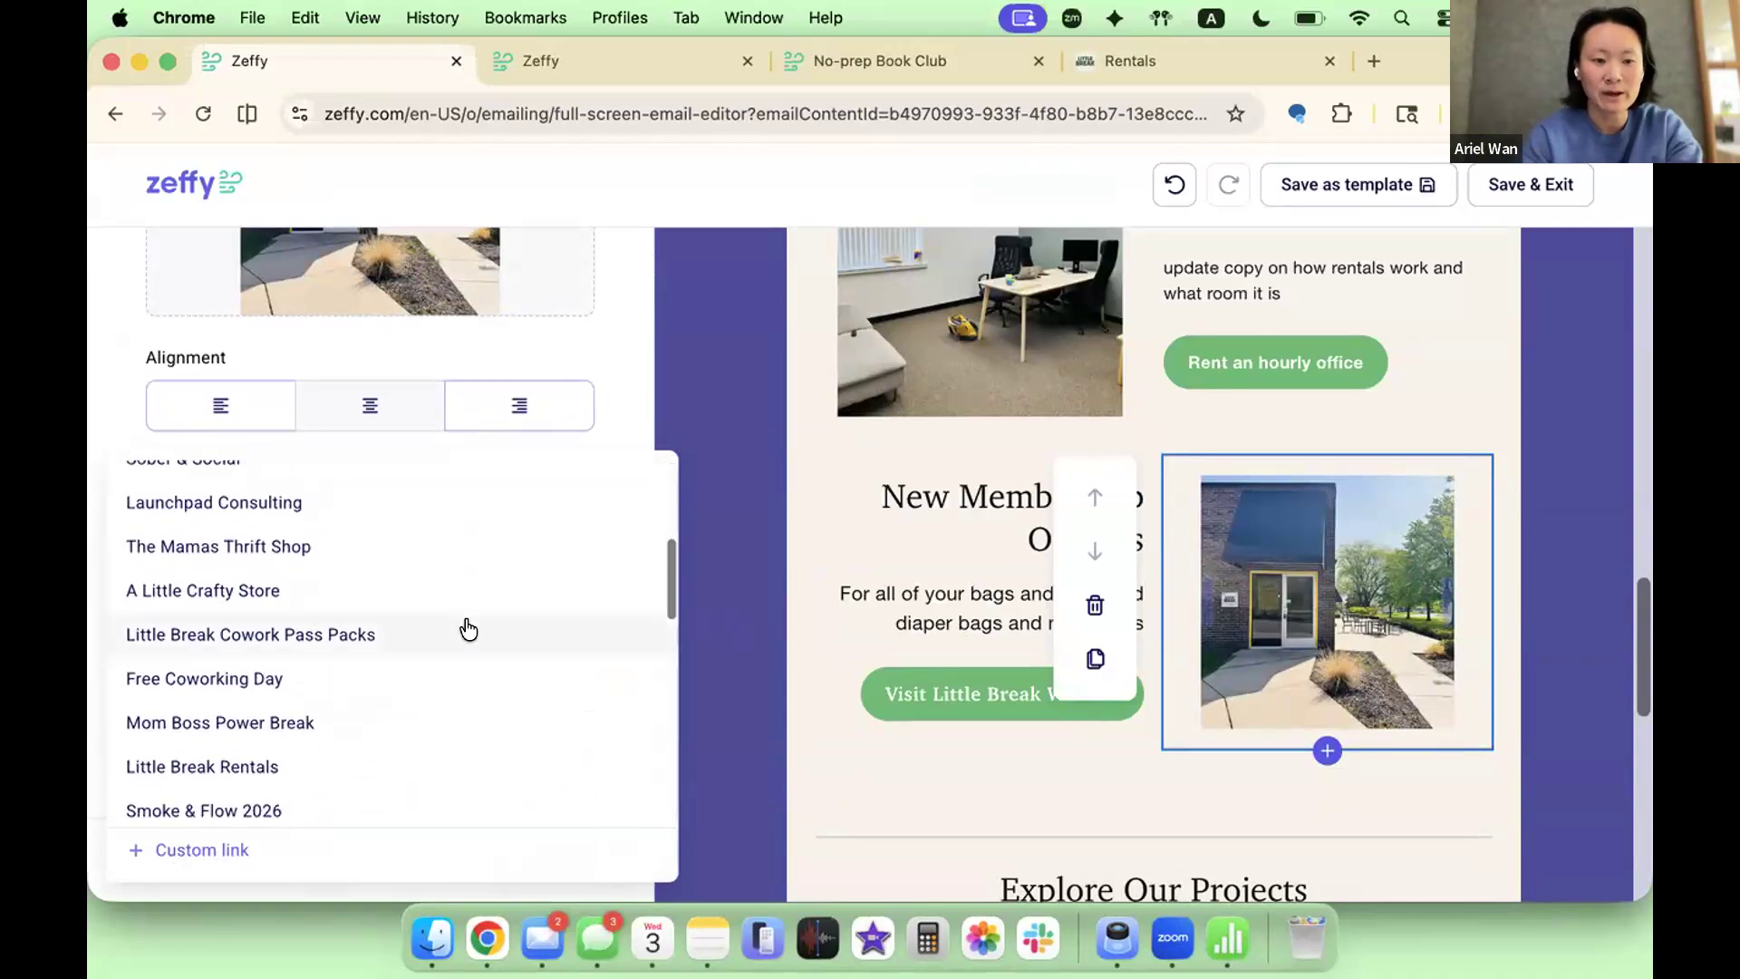
pyautogui.scroll(-10, 468, 628)
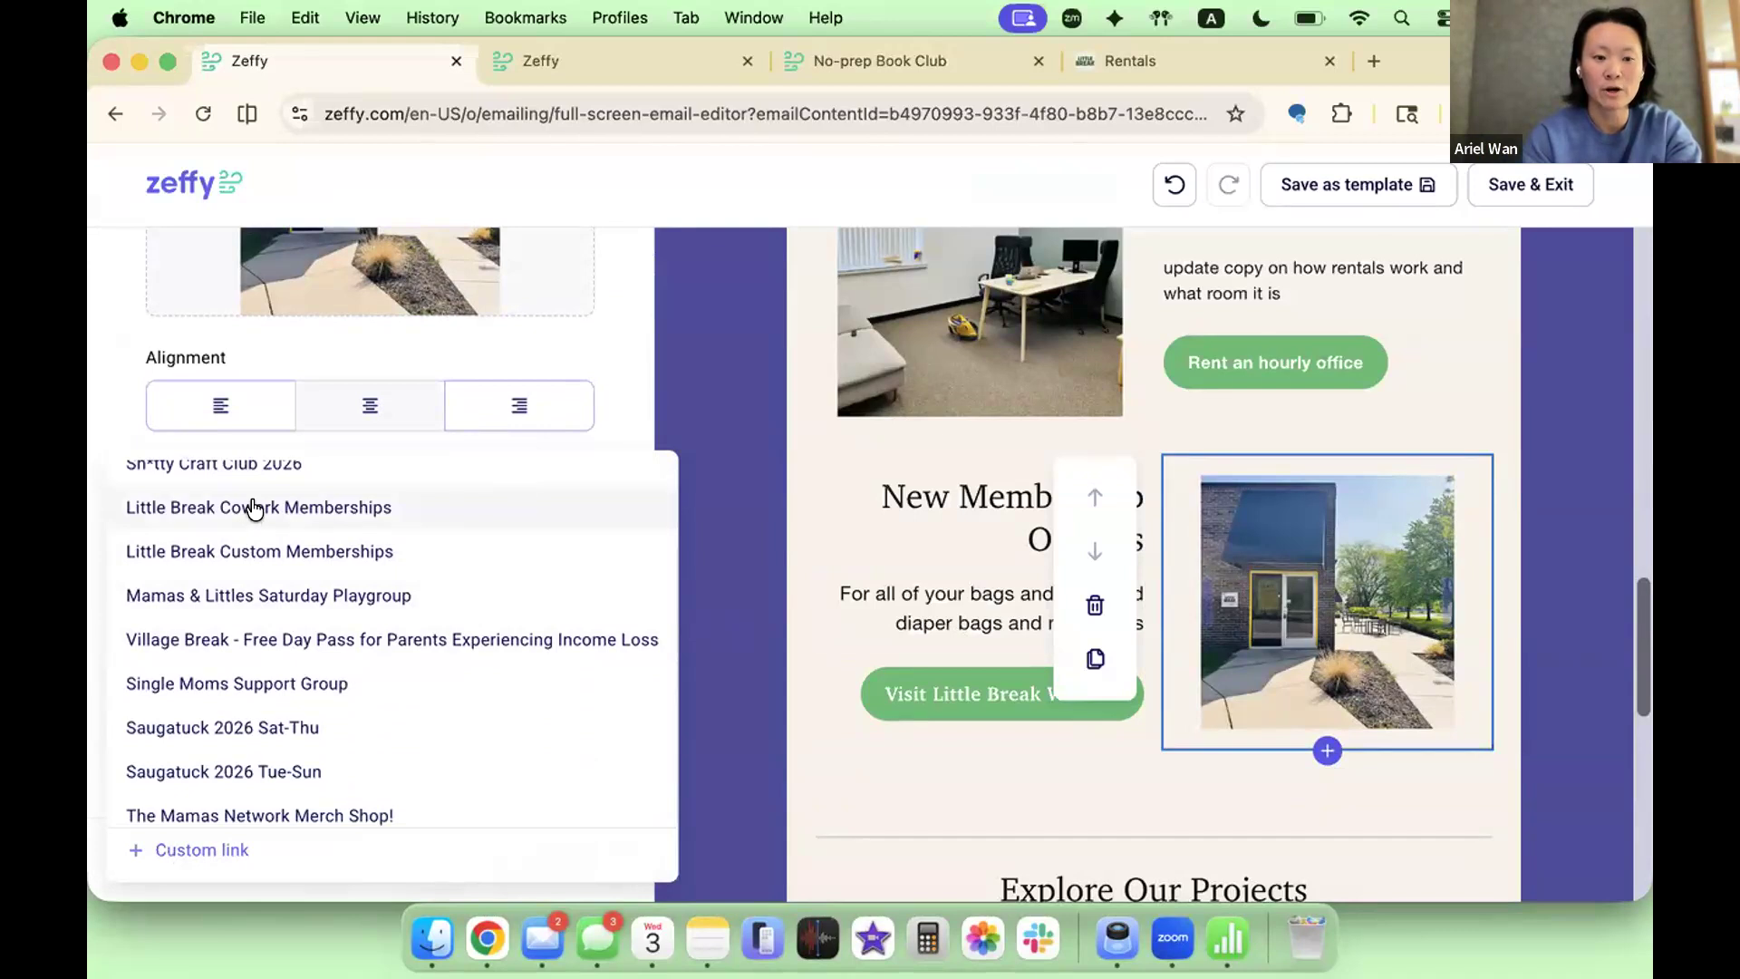
pyautogui.click(254, 507)
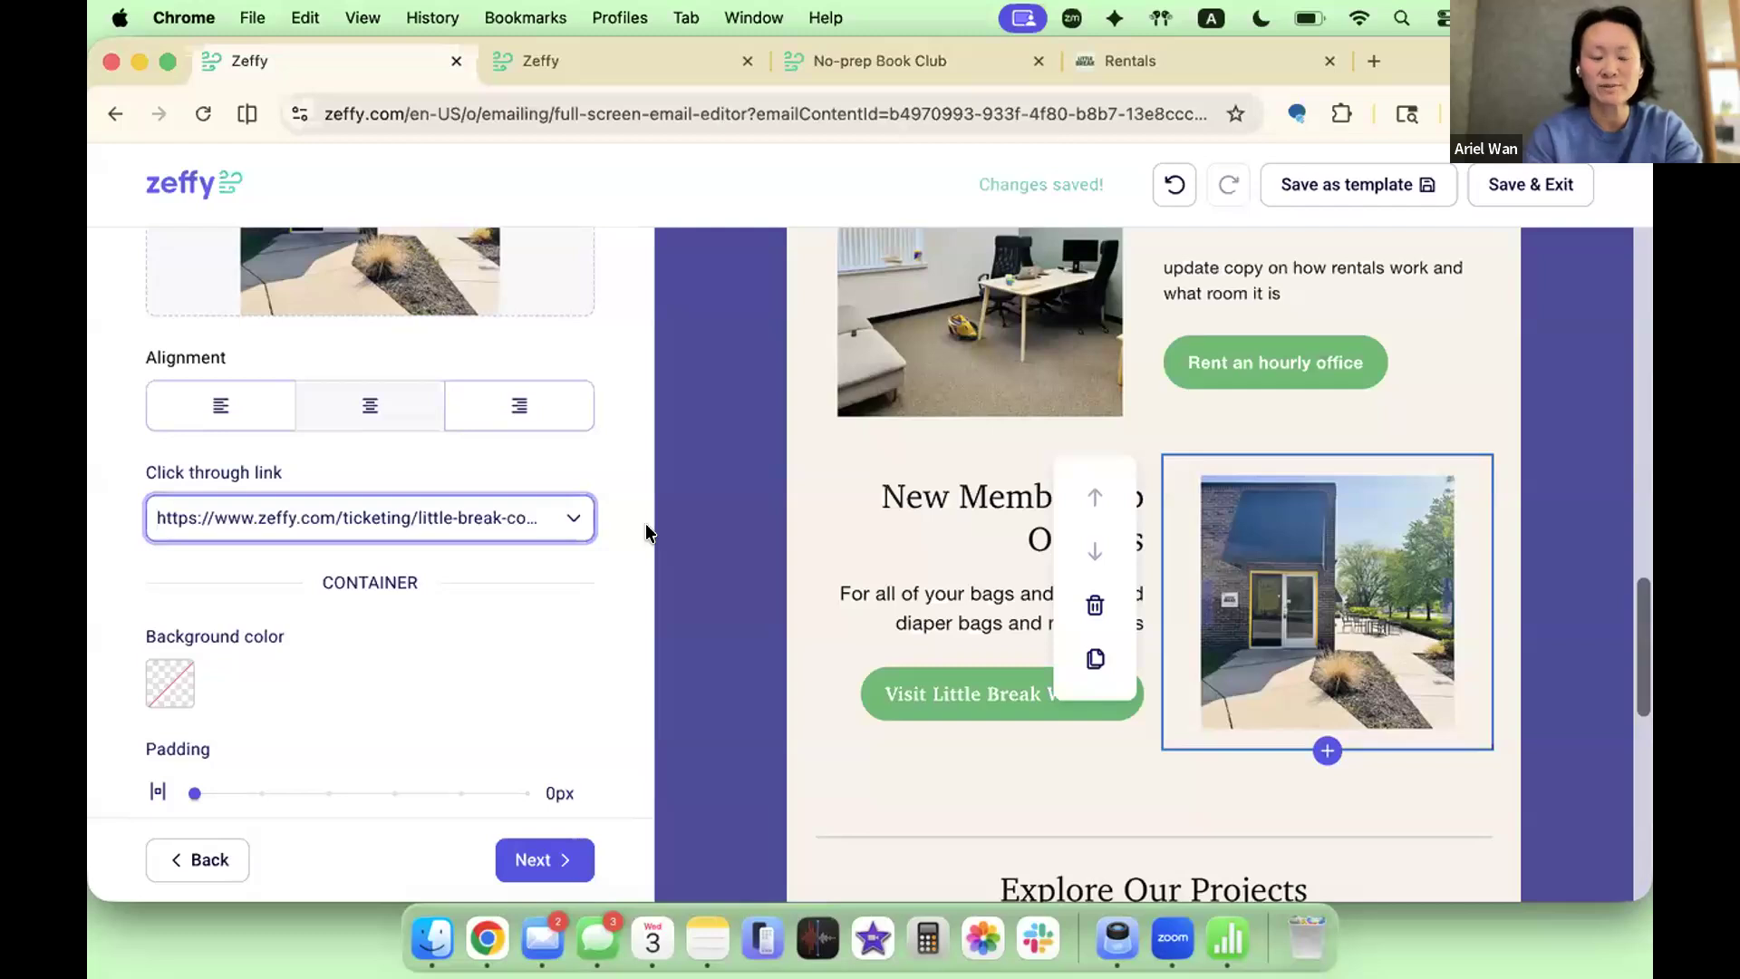
pyautogui.click(556, 530)
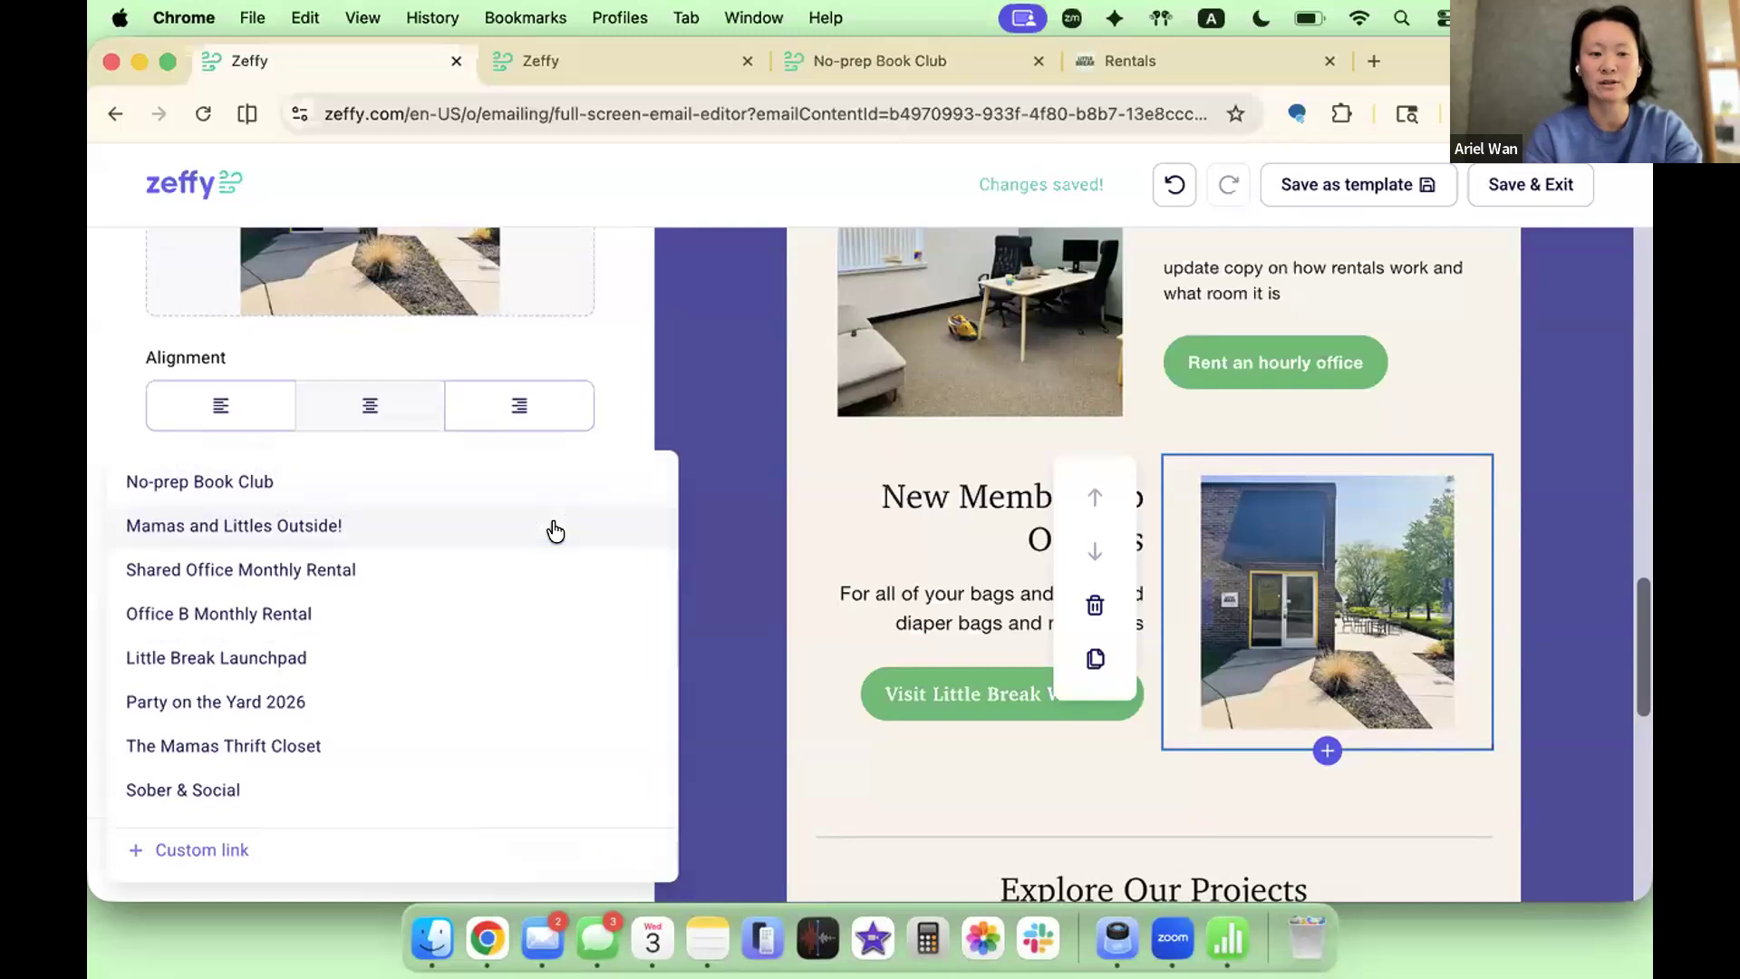
pyautogui.click(762, 521)
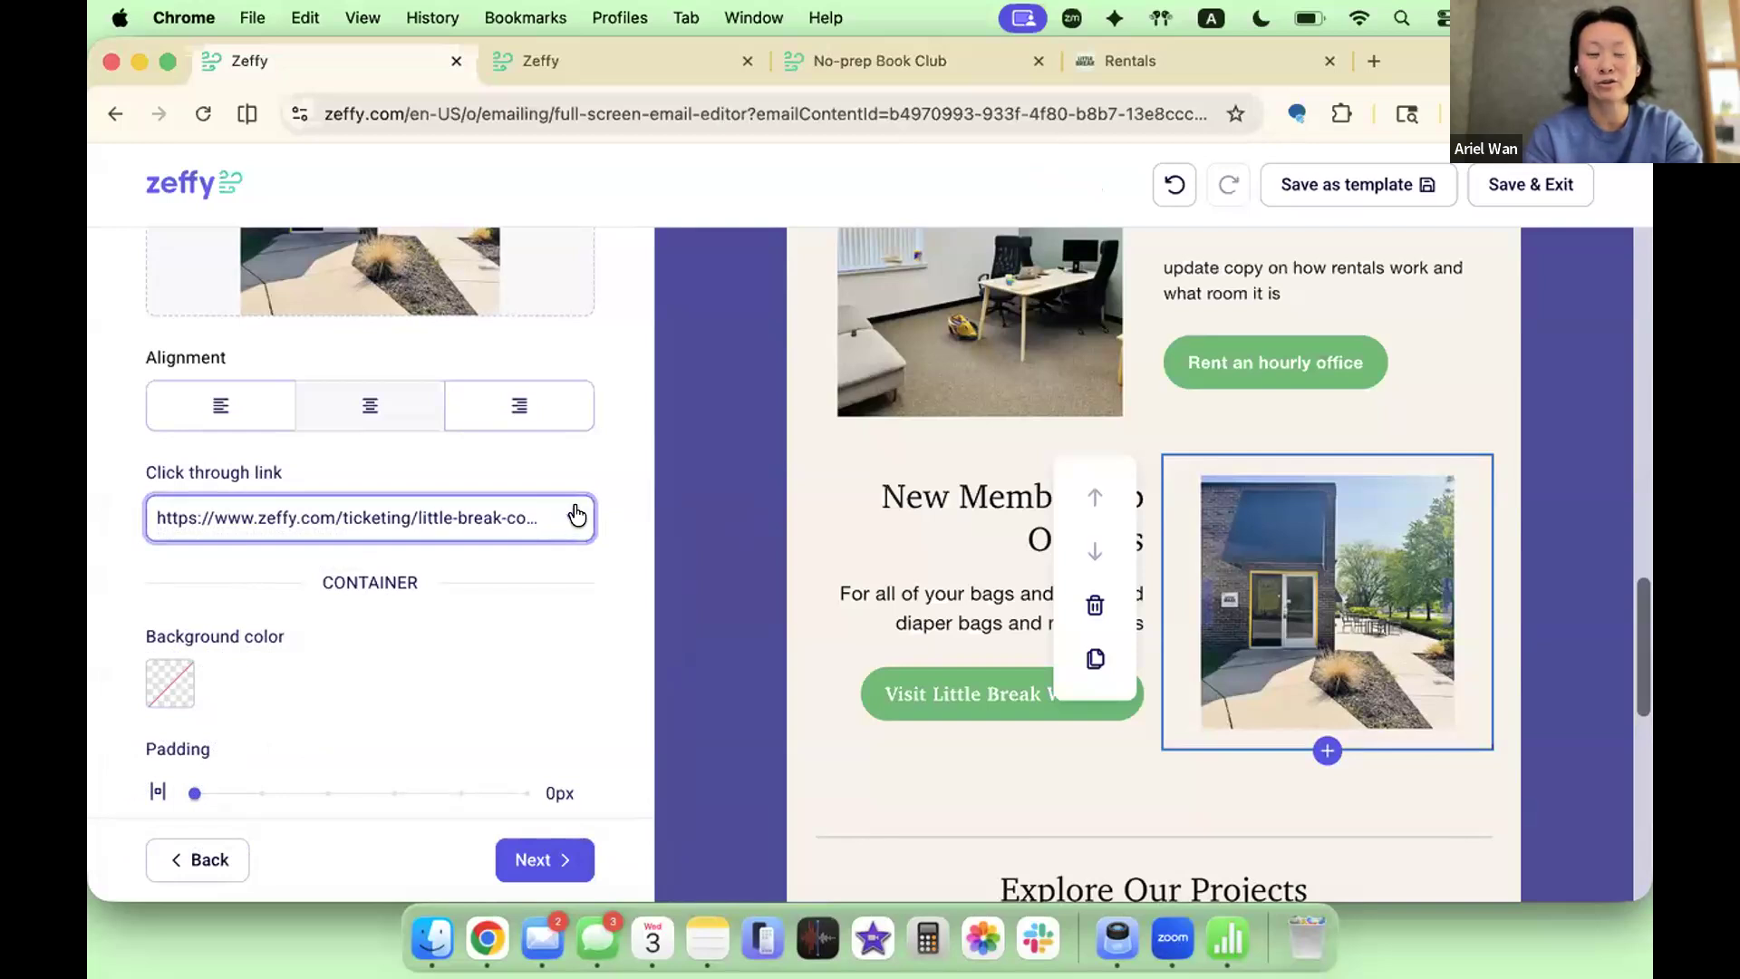
# Step: Open the Membership & Offices page of the Little Break website and review the memberships and offices offered
pyautogui.click(1149, 48)
pyautogui.click(1049, 181)
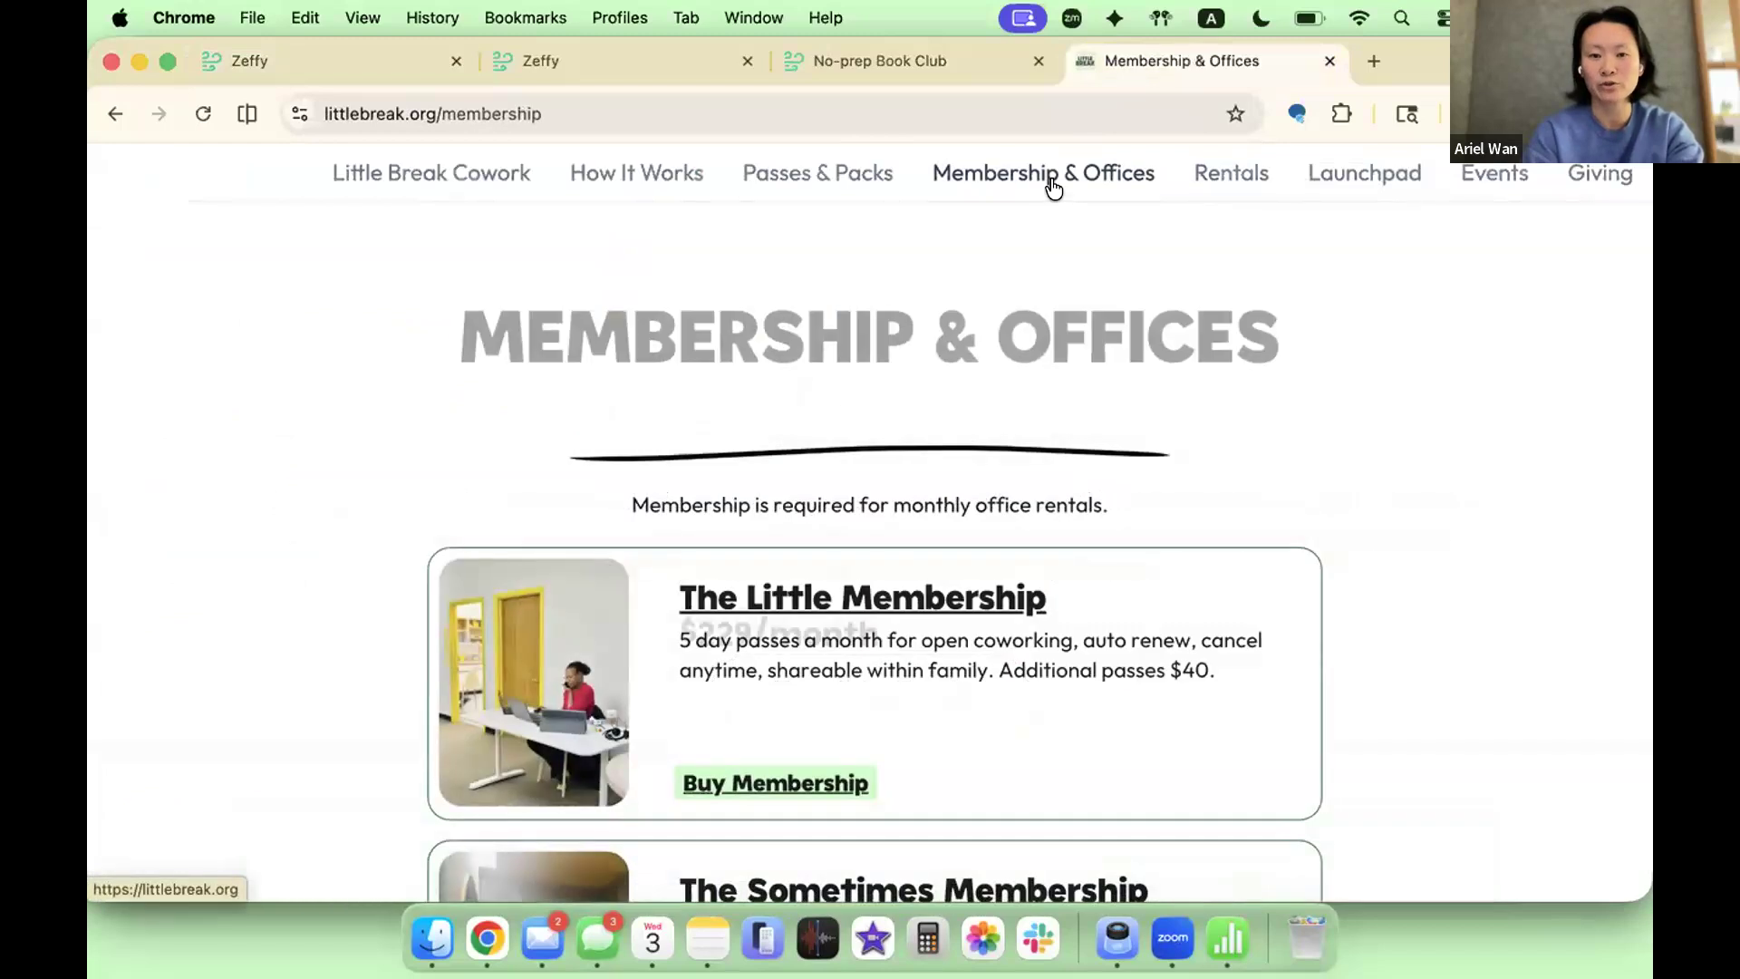
pyautogui.click(941, 114)
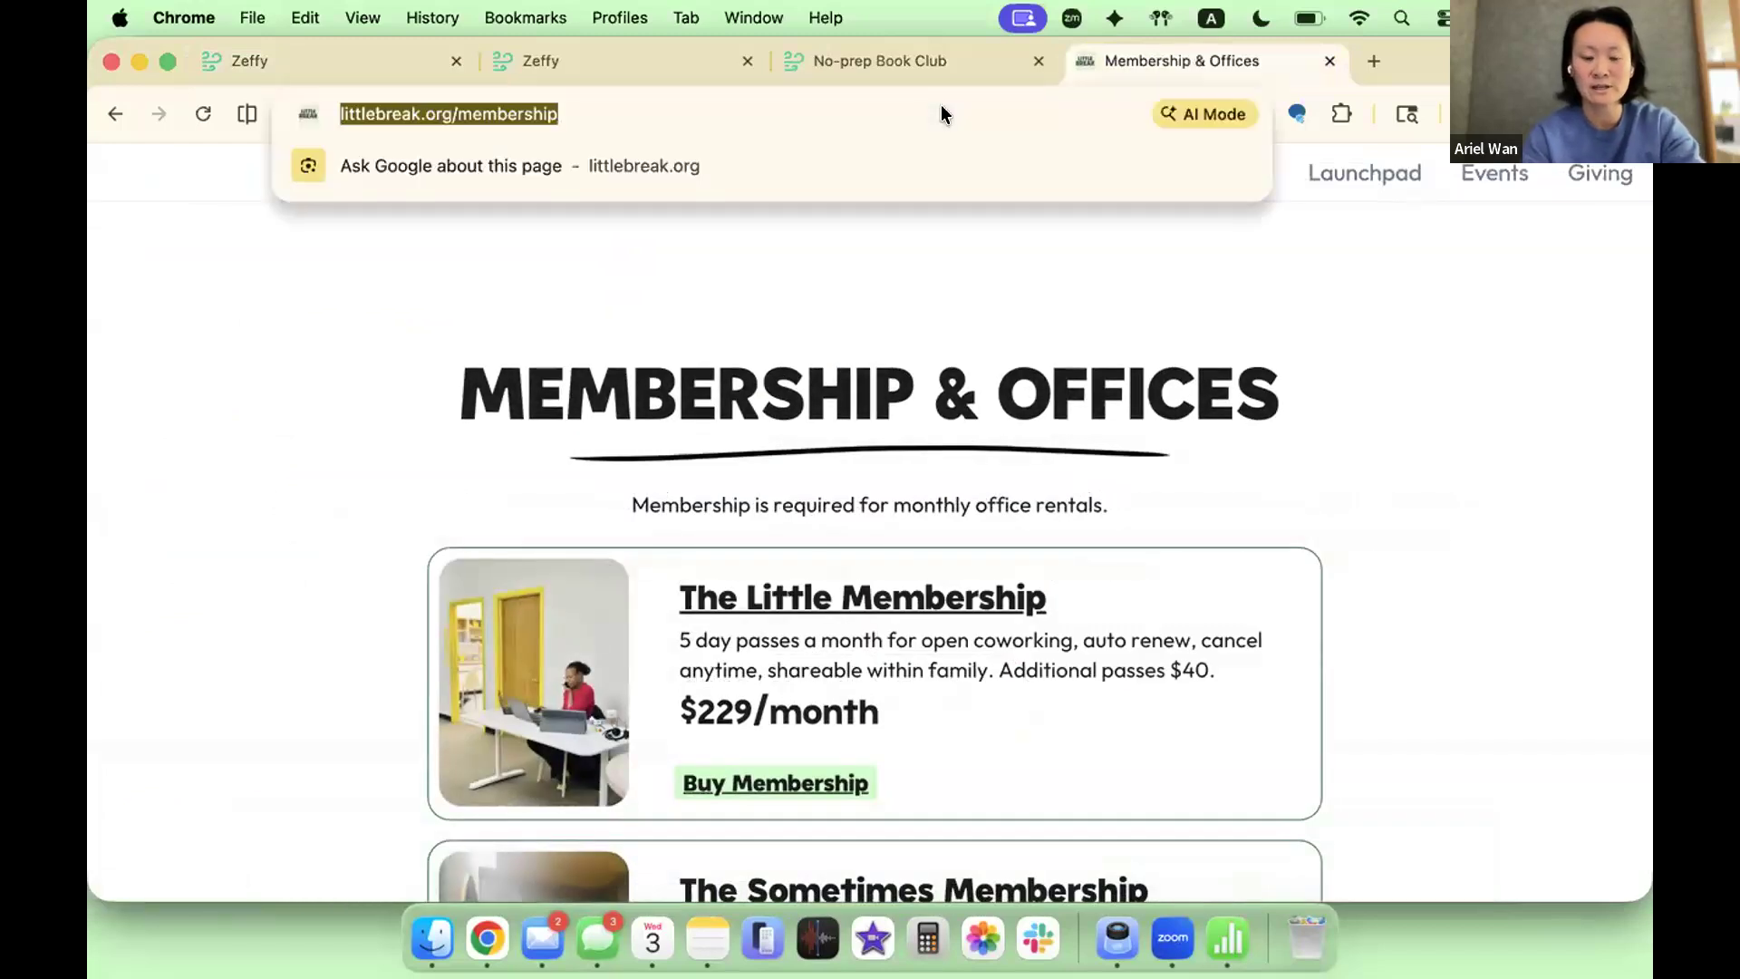
pyautogui.click(1372, 341)
pyautogui.scroll(-5, 1158, 388)
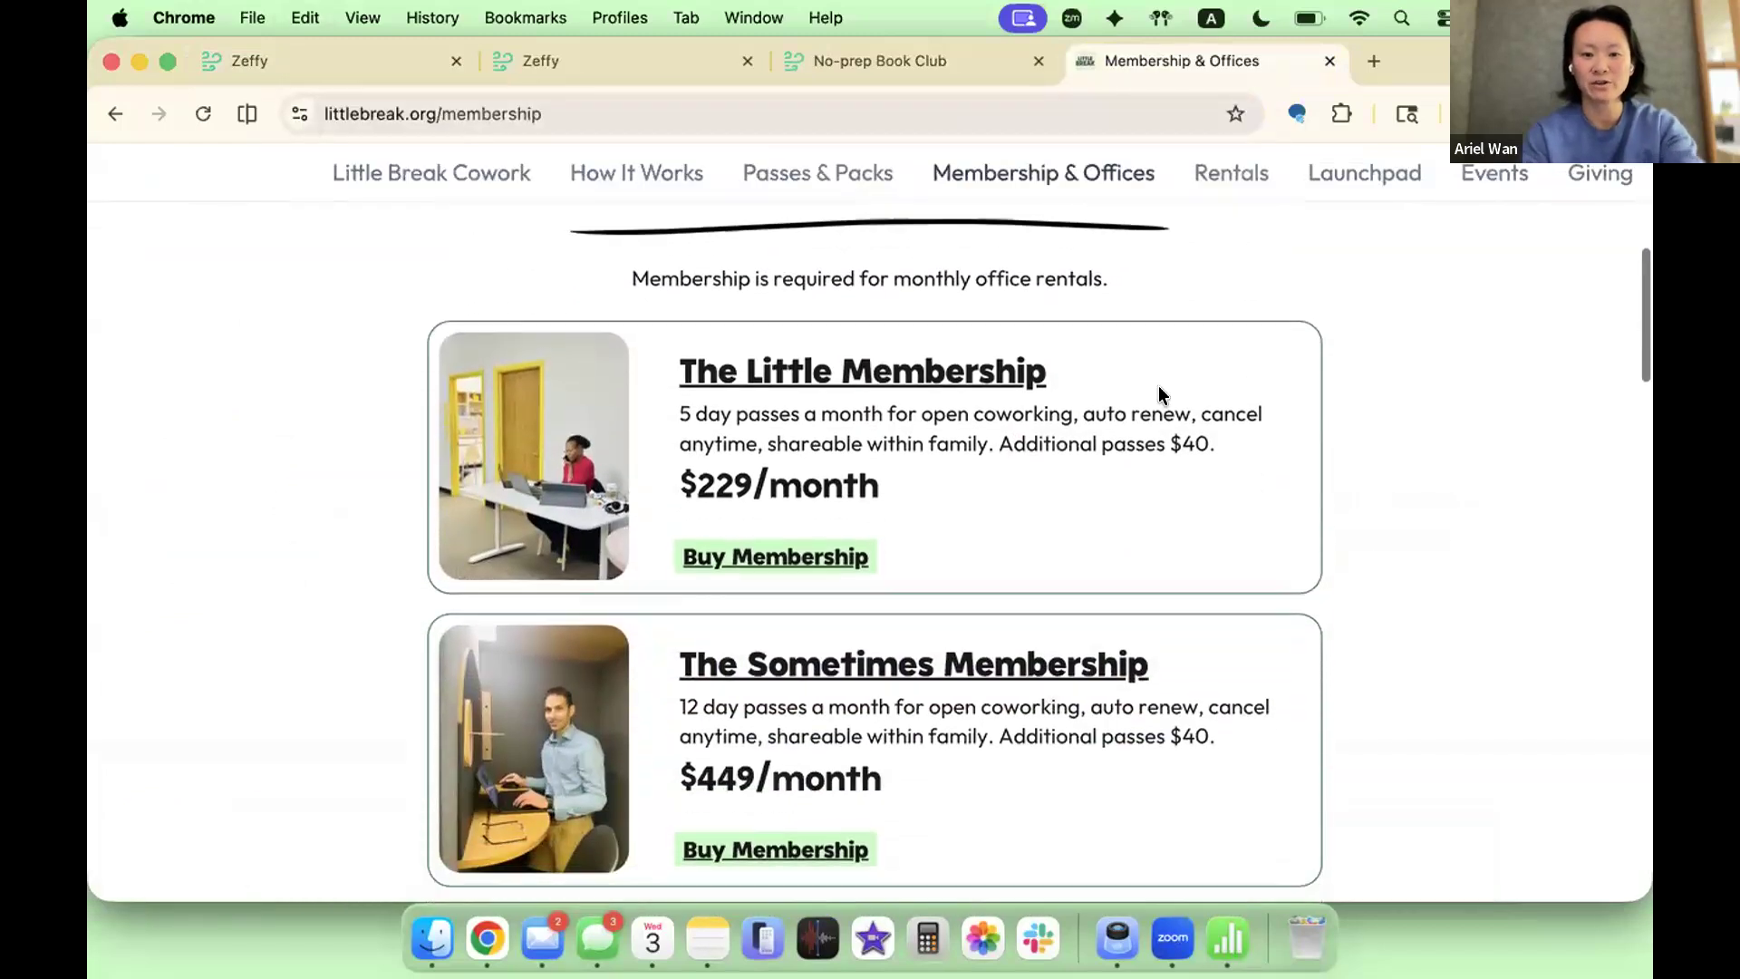
pyautogui.scroll(-12, 1159, 390)
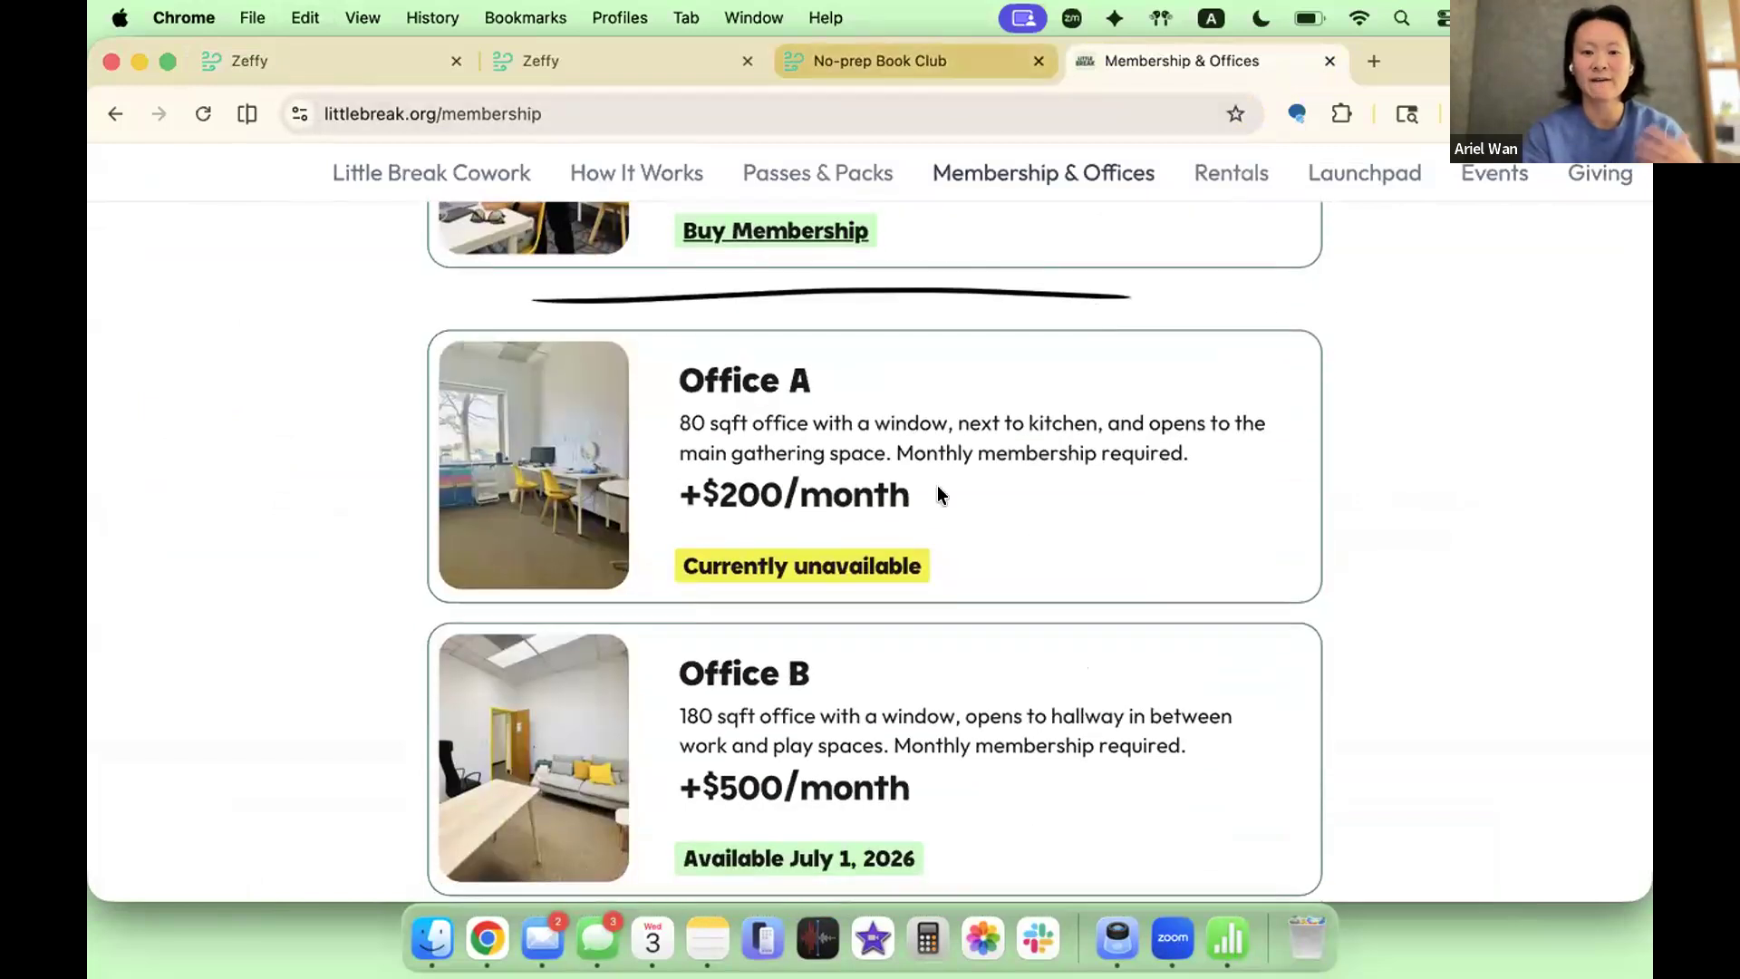
# Step: Open the purchase form for The All-the-time Membership and look through the membership options on it
pyautogui.scroll(5, 938, 486)
pyautogui.click(796, 542)
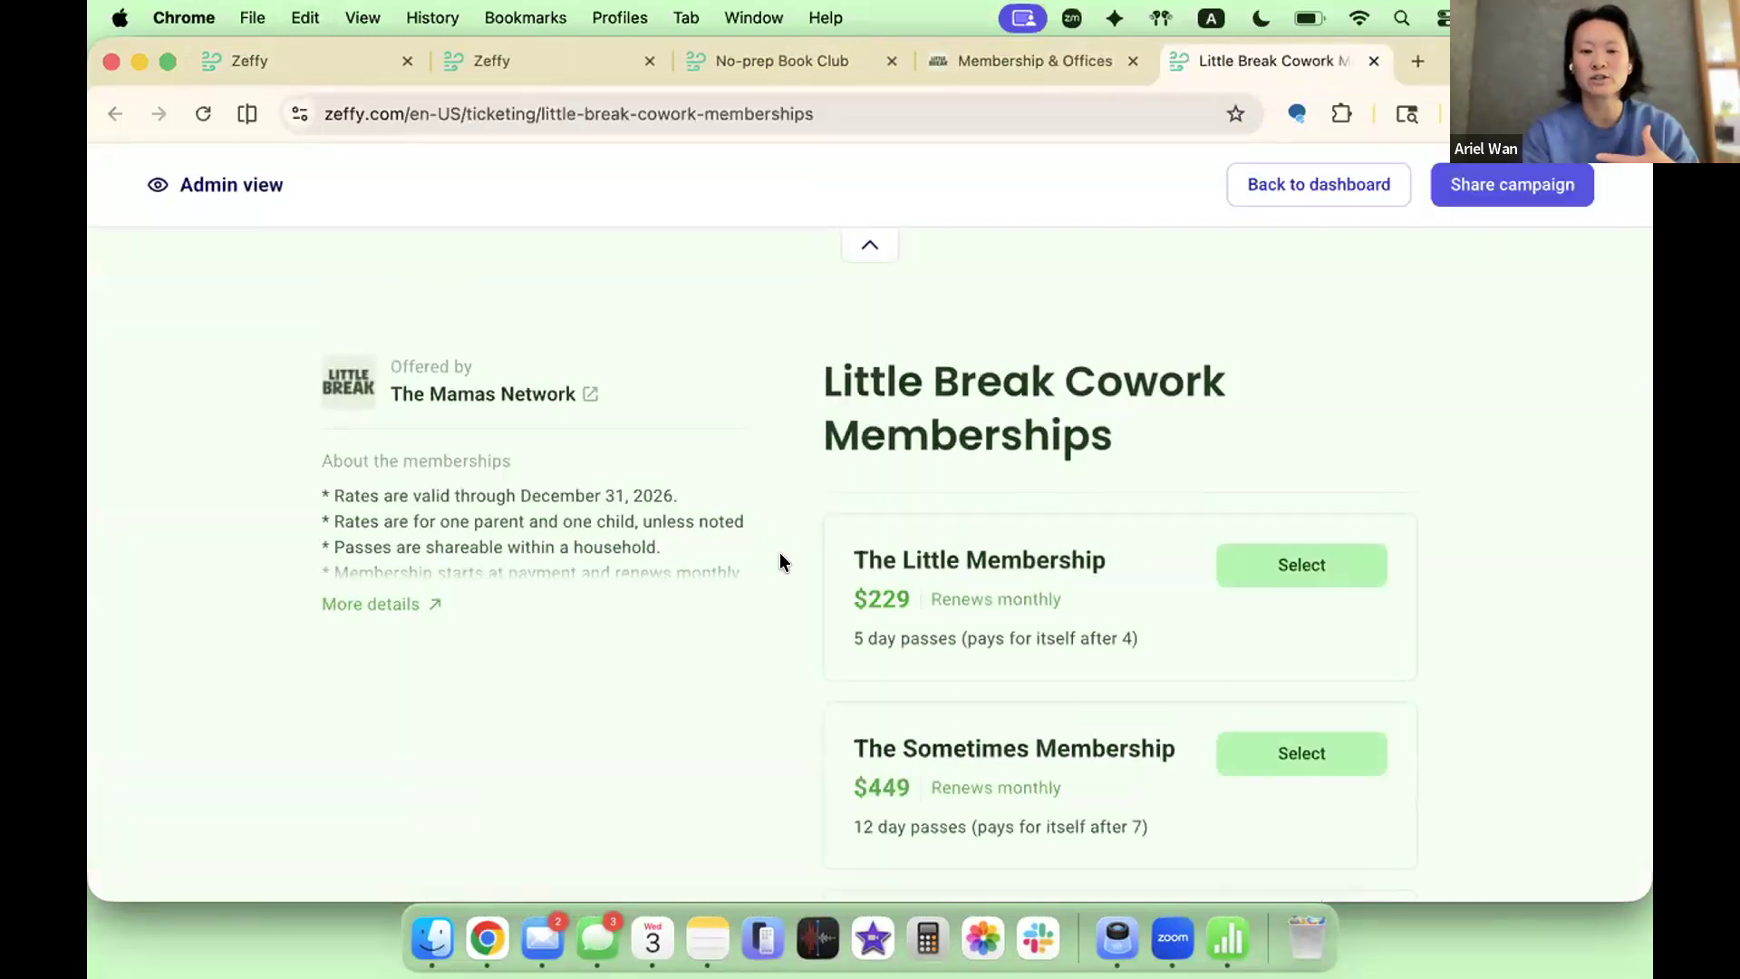
pyautogui.scroll(-5, 802, 544)
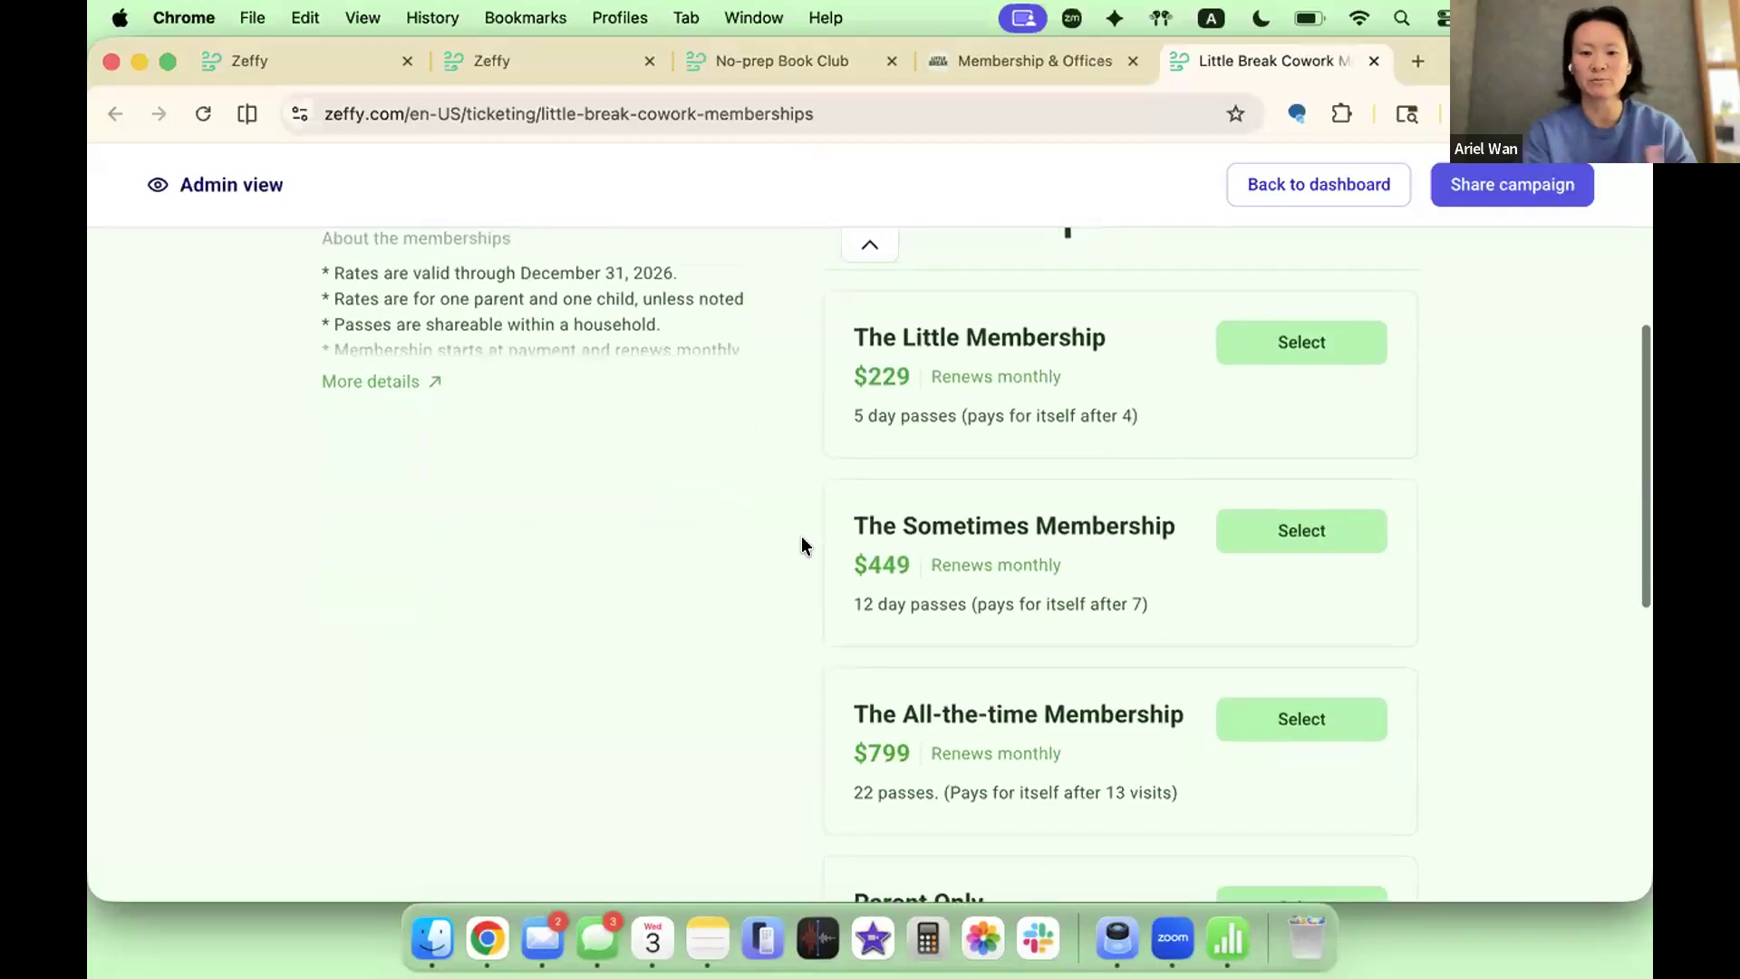
pyautogui.scroll(-3, 802, 545)
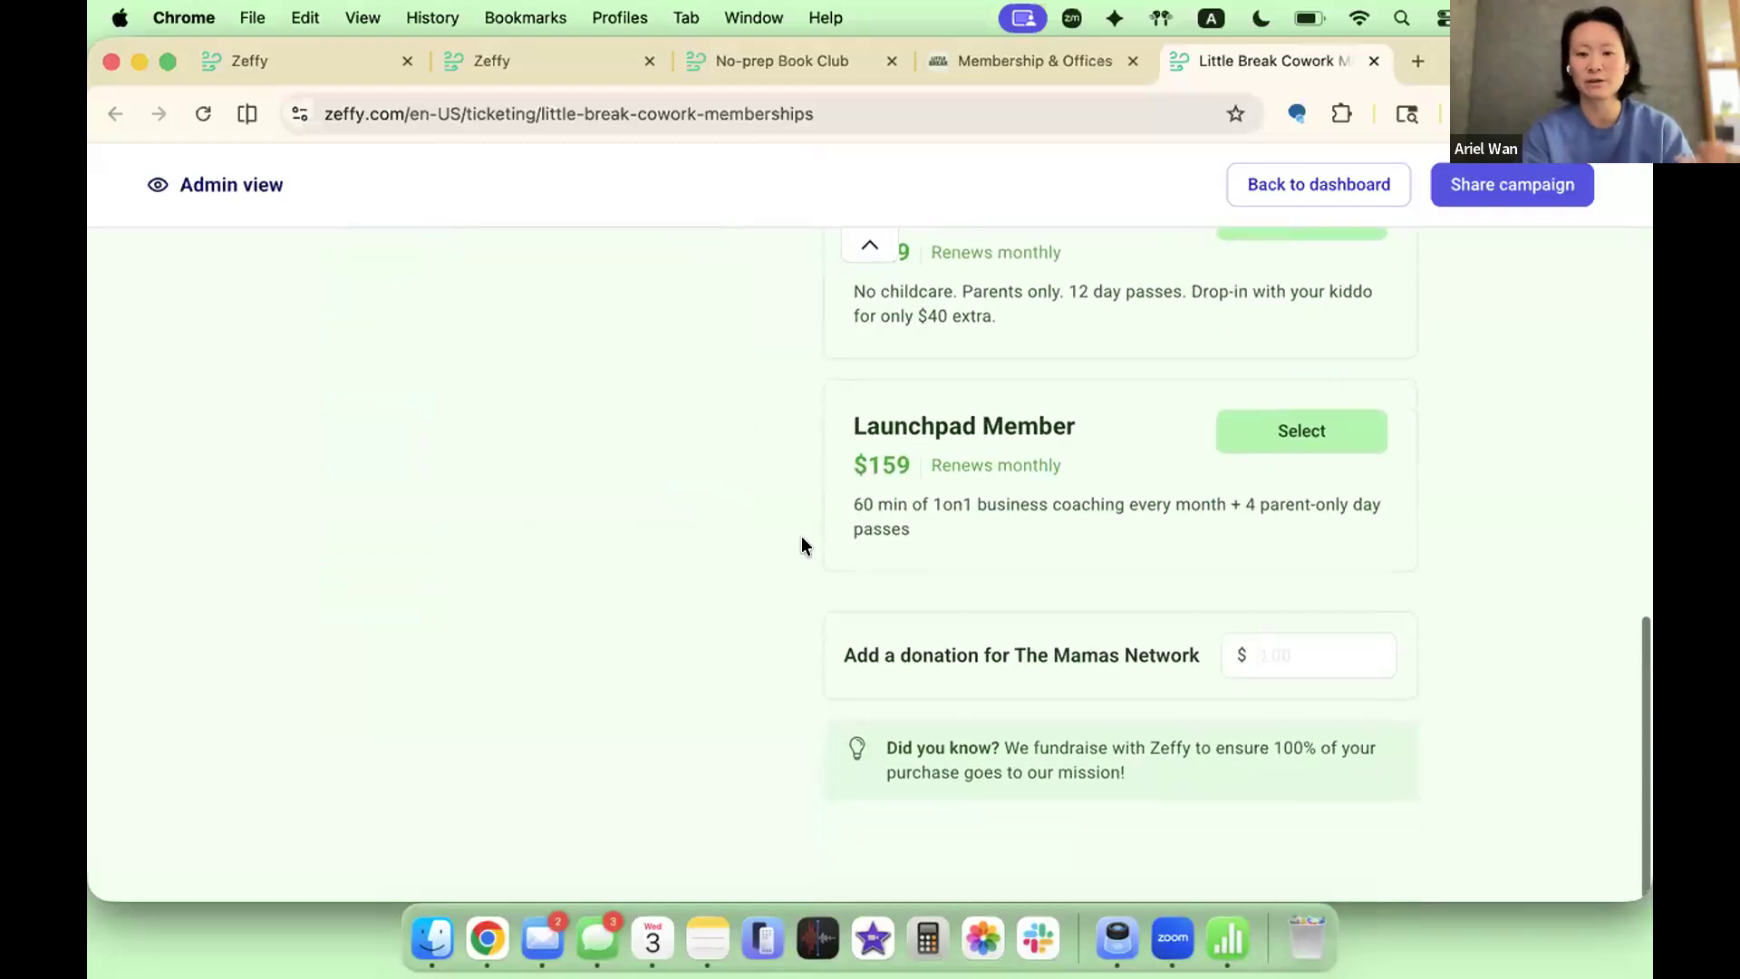
pyautogui.scroll(10, 802, 545)
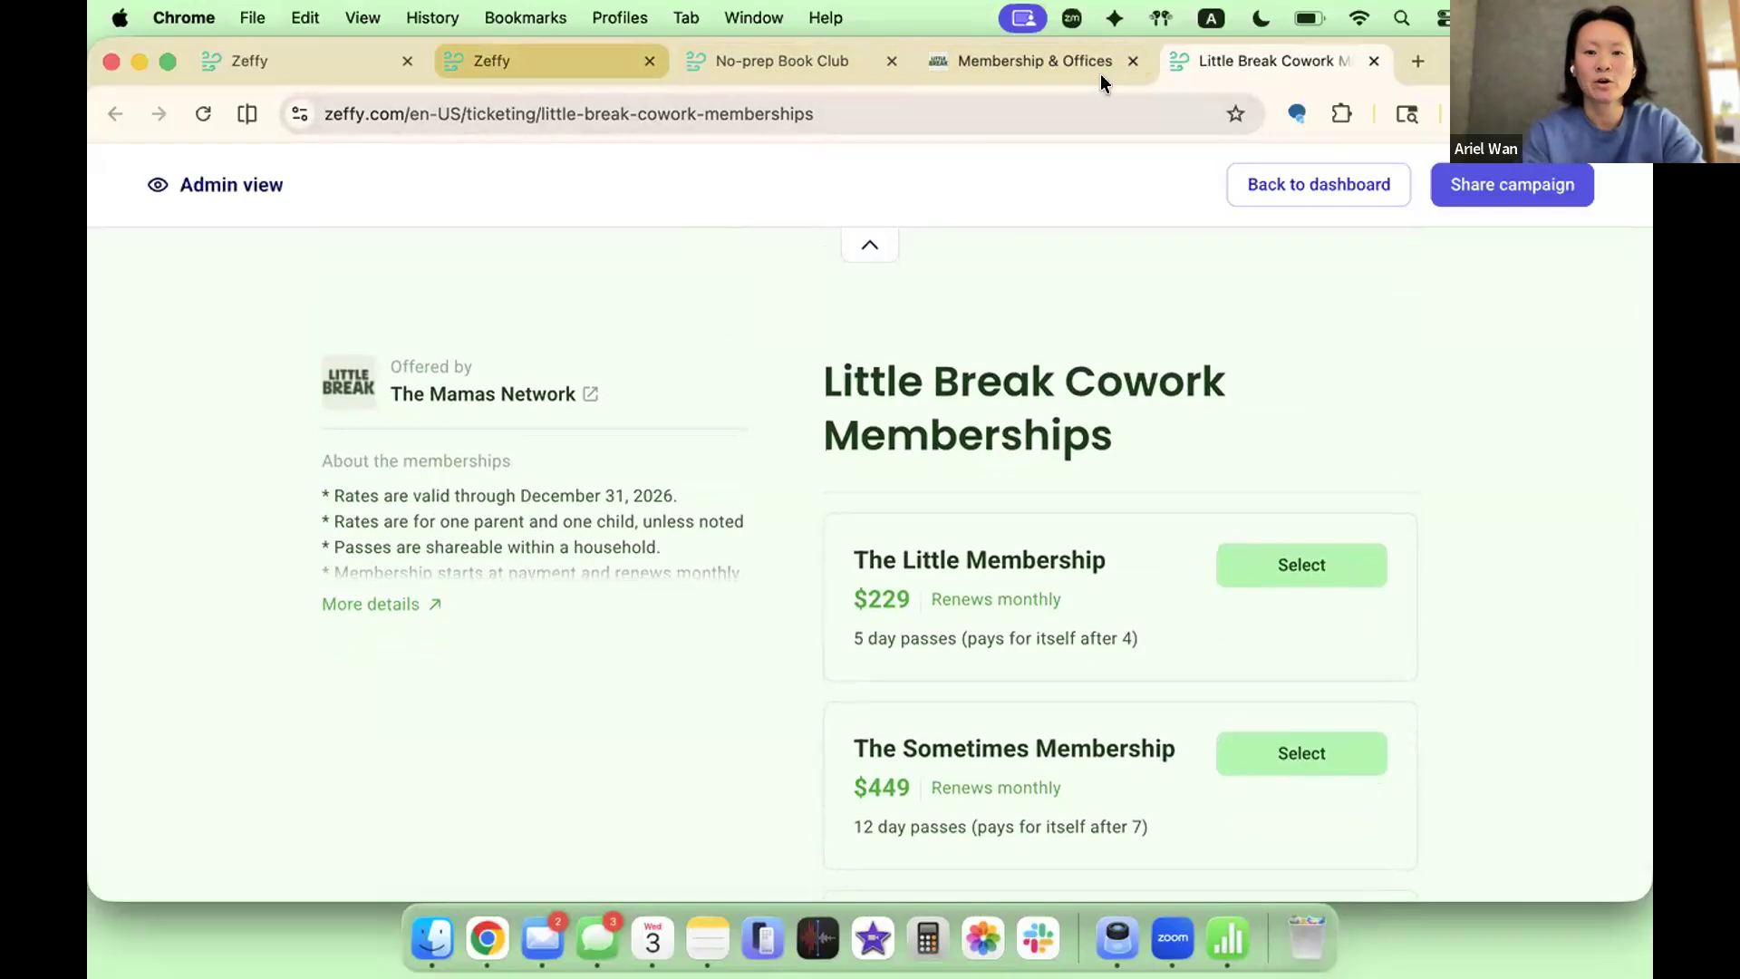
pyautogui.click(1013, 58)
pyautogui.click(981, 101)
pyautogui.press('super+c')
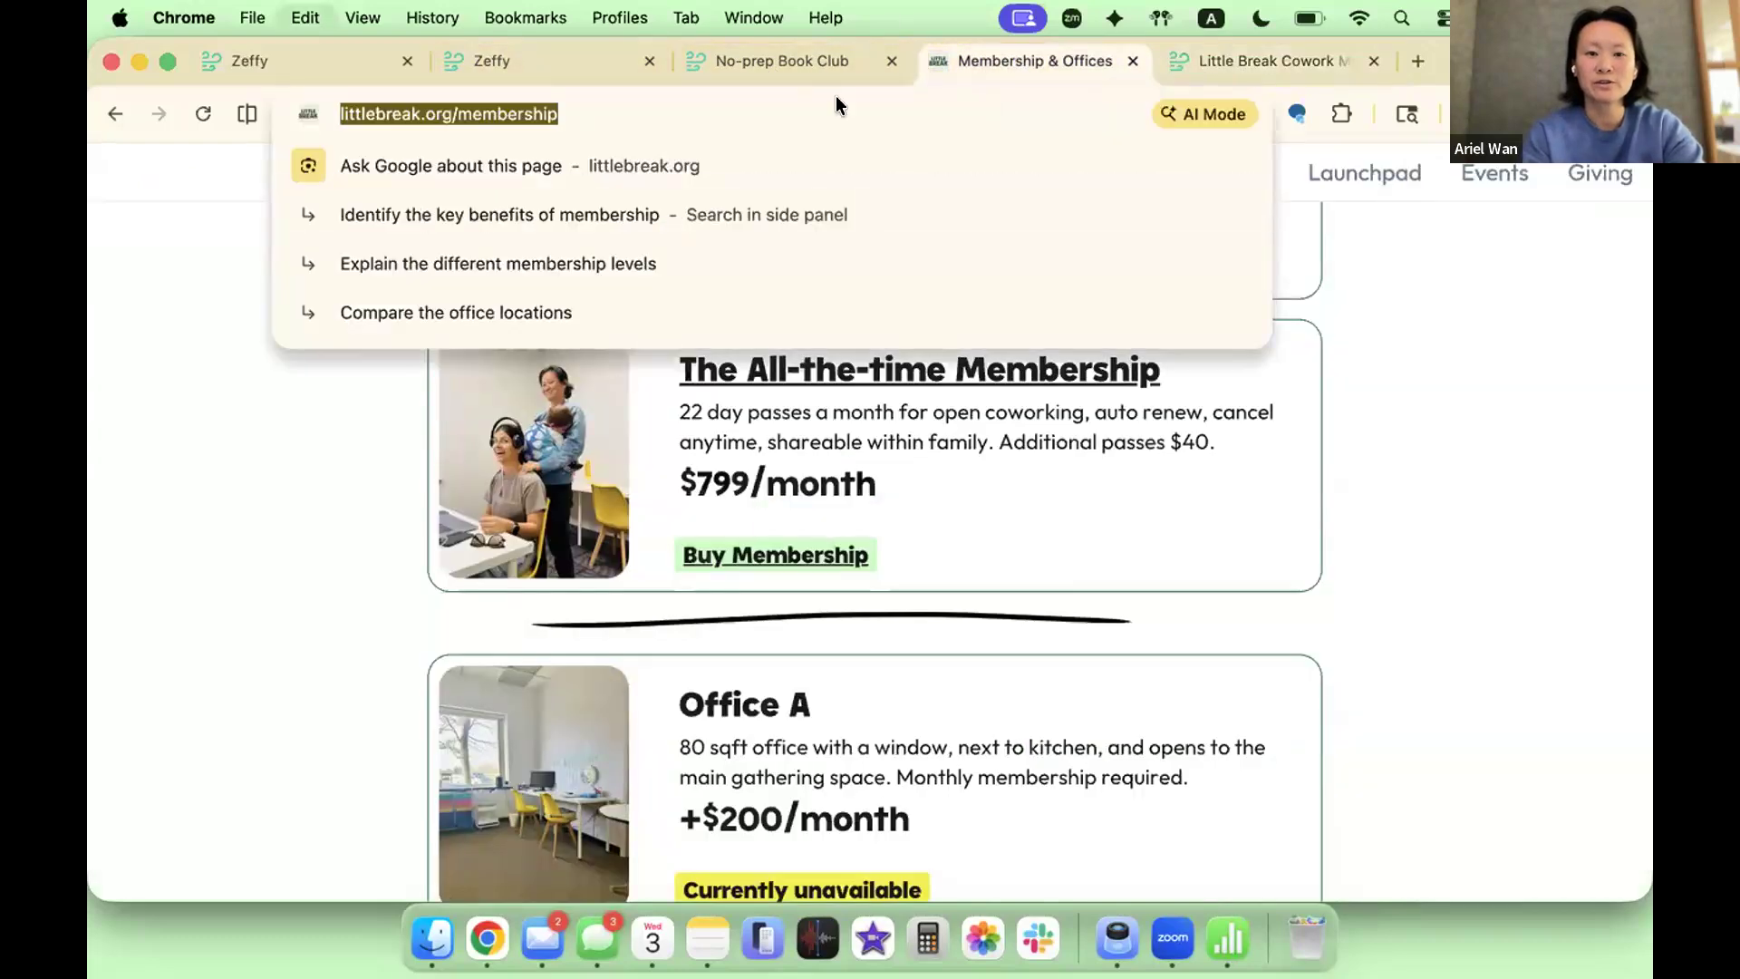
pyautogui.click(312, 55)
pyautogui.click(447, 515)
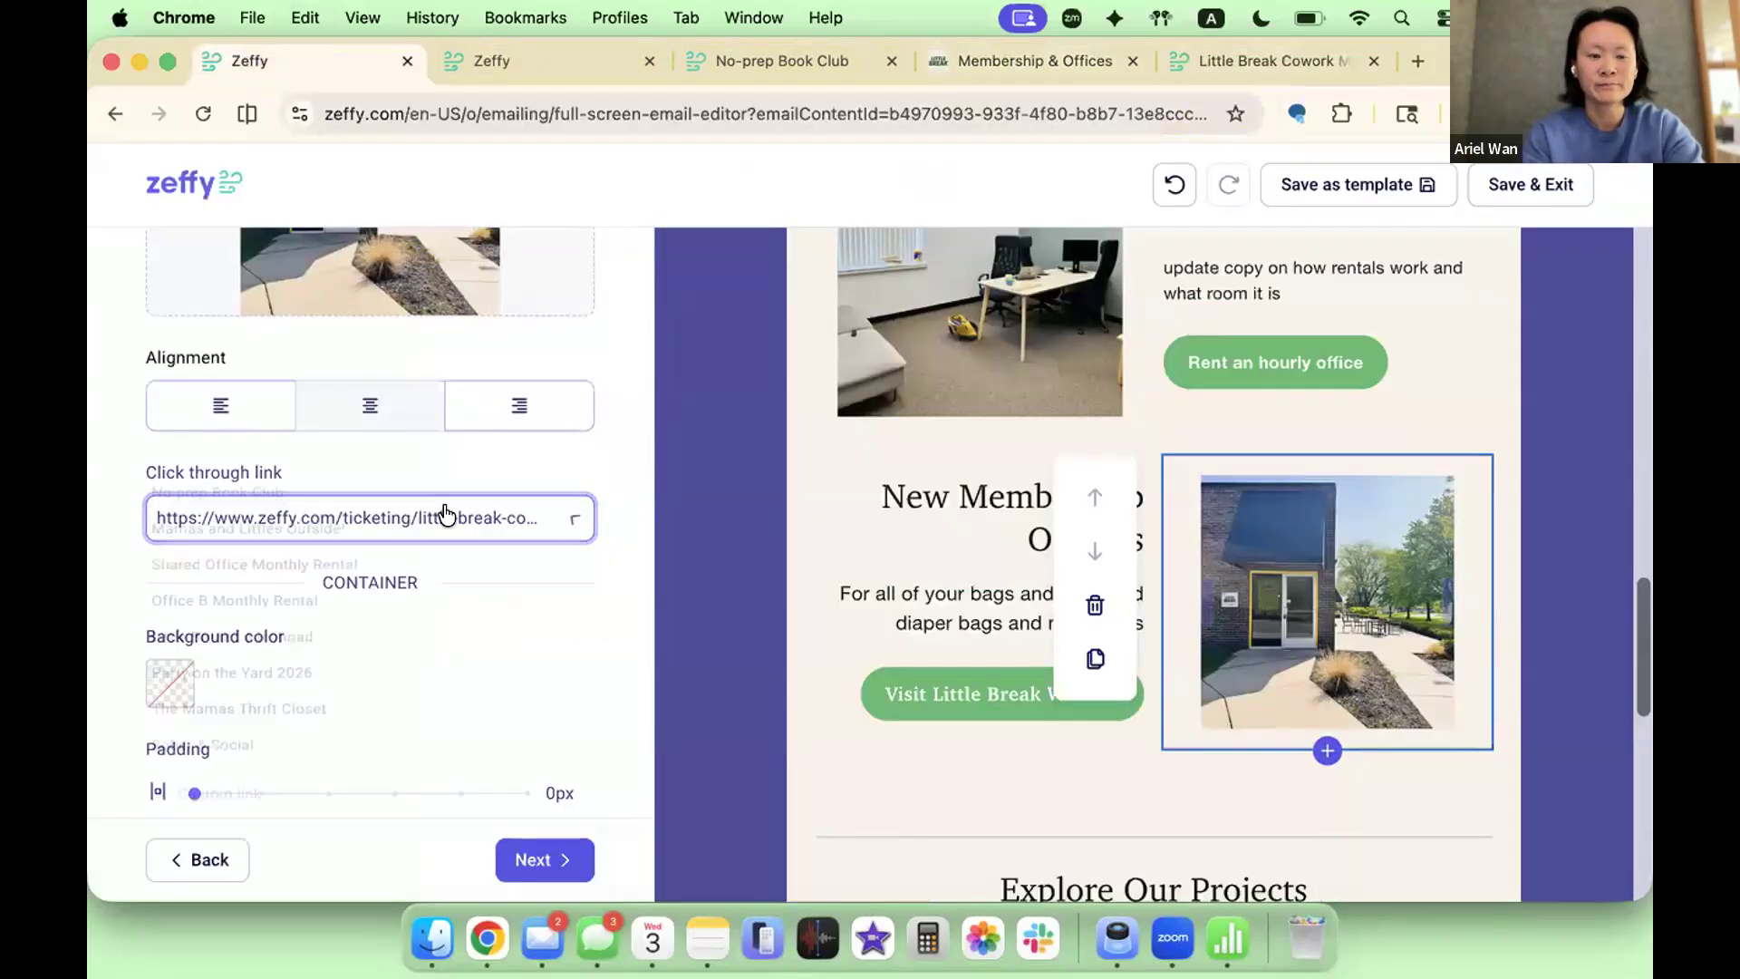
pyautogui.click(202, 849)
pyautogui.click(815, 576)
pyautogui.press('super+a')
pyautogui.press('super+v')
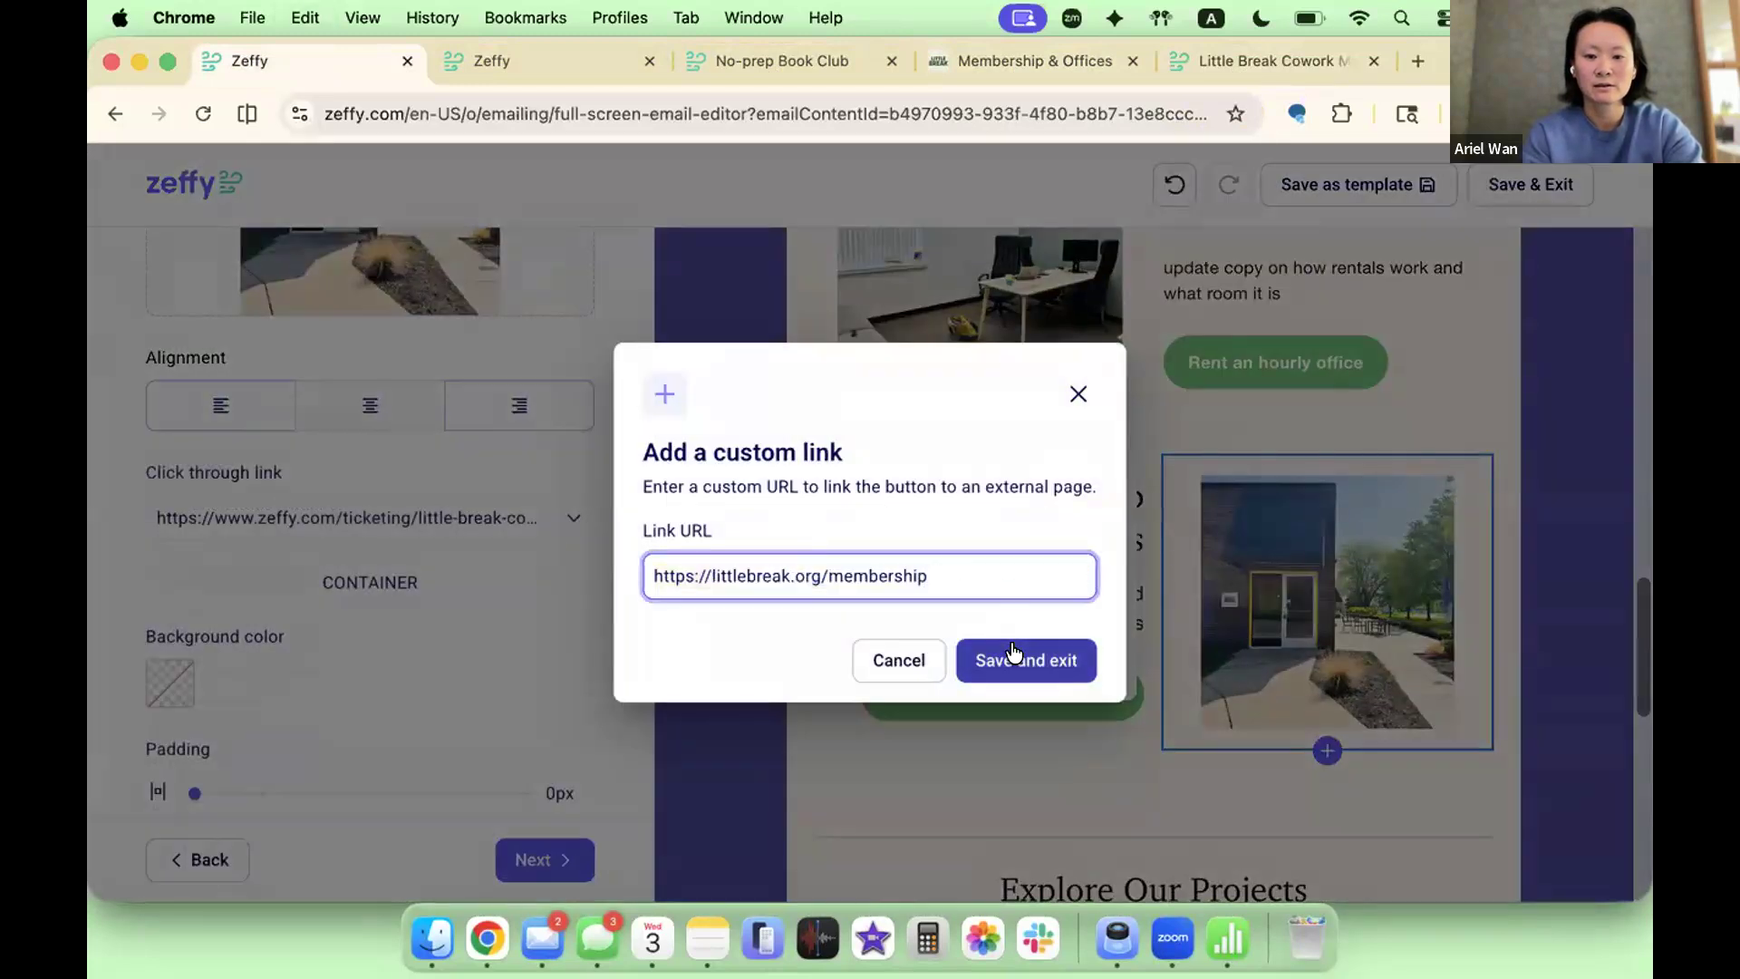
pyautogui.click(1018, 661)
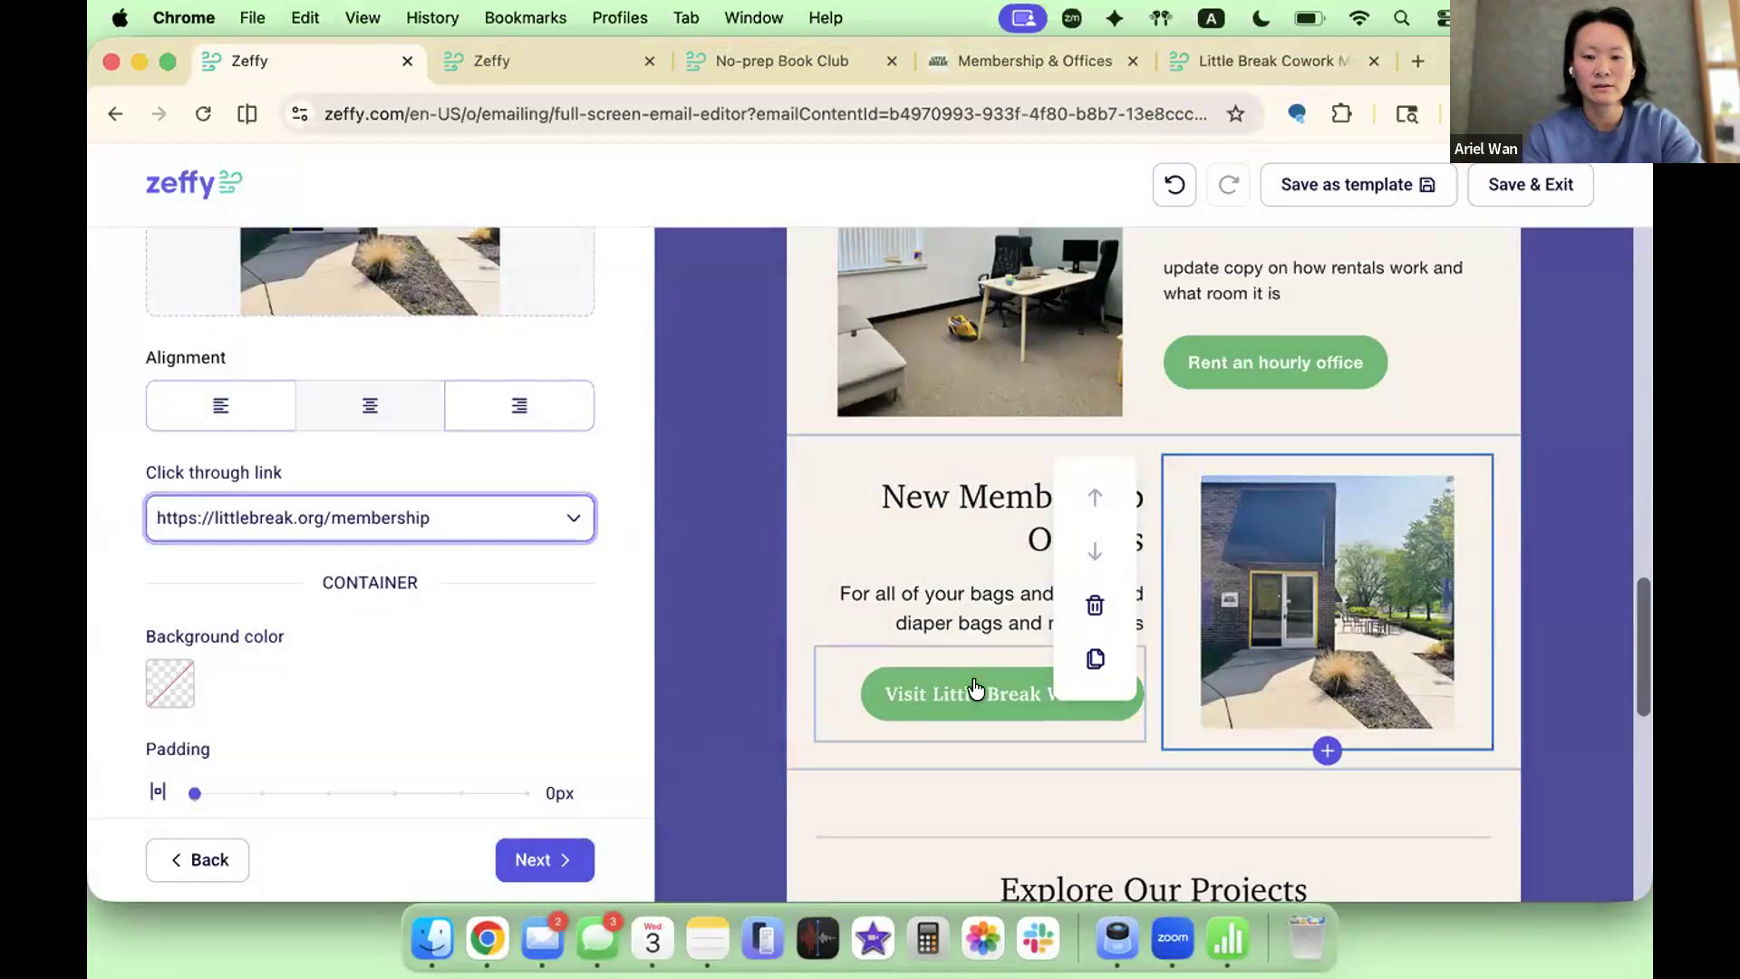
pyautogui.click(974, 687)
pyautogui.scroll(5, 523, 471)
pyautogui.click(323, 427)
pyautogui.click(224, 850)
pyautogui.click(781, 568)
pyautogui.press('super+a')
pyautogui.press('super+v')
pyautogui.click(996, 668)
# Step: Replace the text under the New Membership Options heading with "starting at $229 more copy later"
pyautogui.click(1106, 589)
pyautogui.press('super+a')
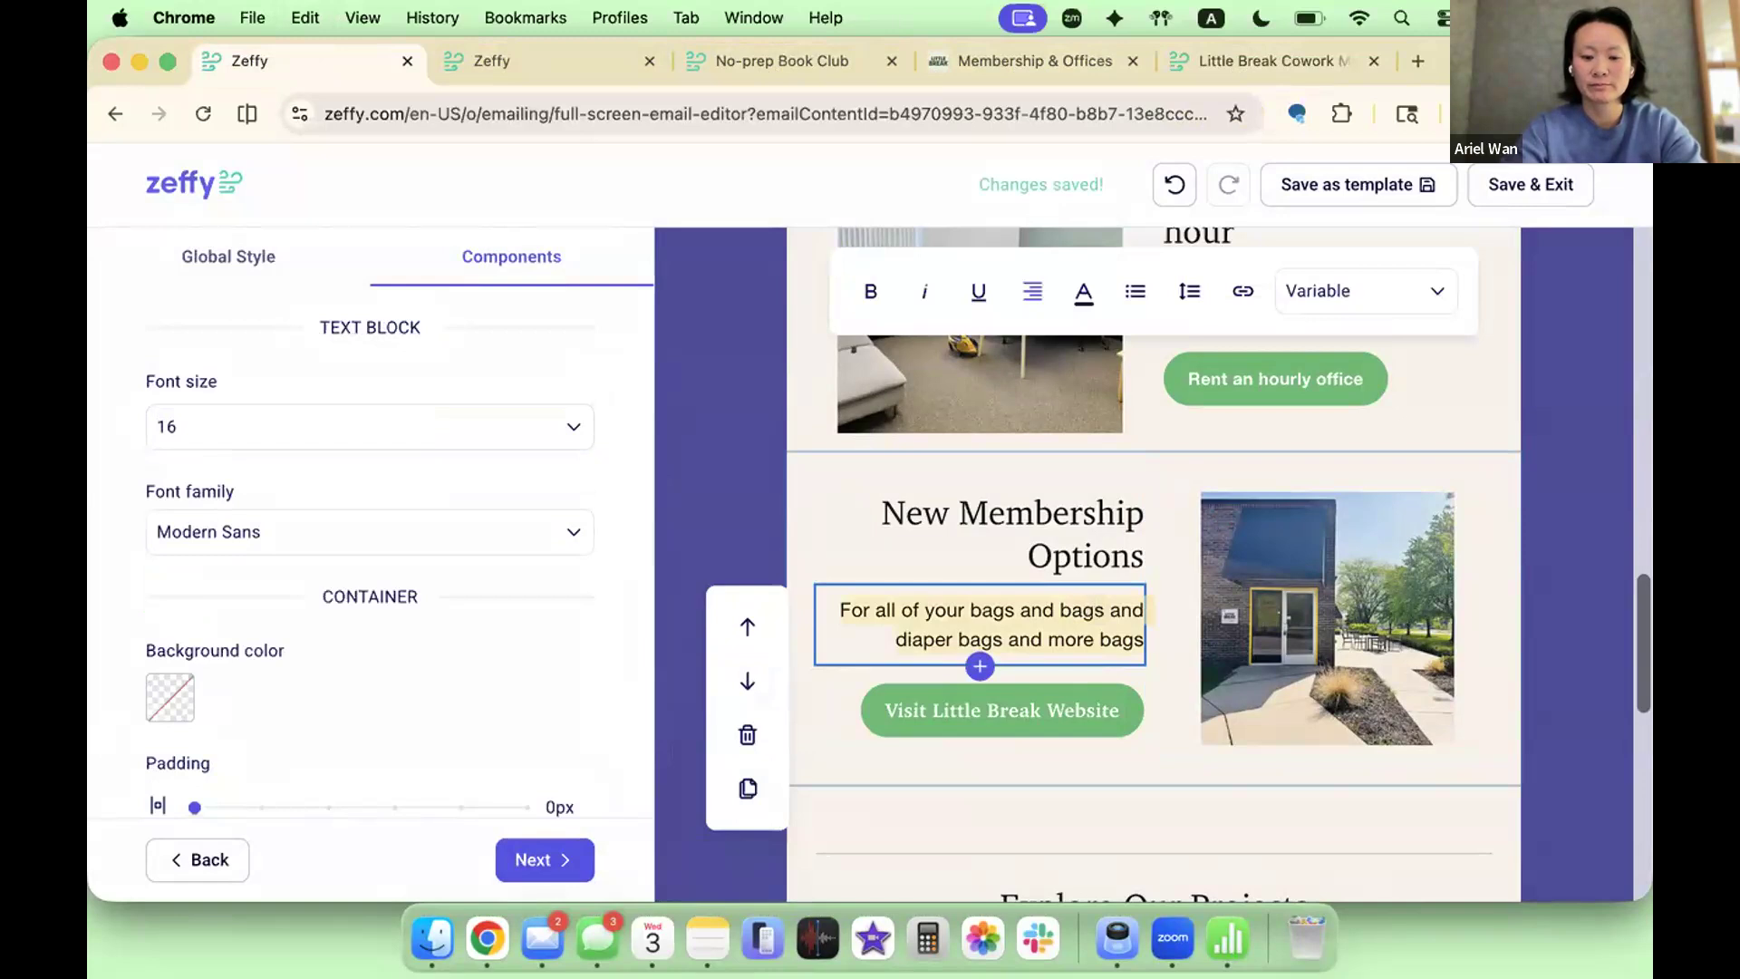
pyautogui.write('starting at $')
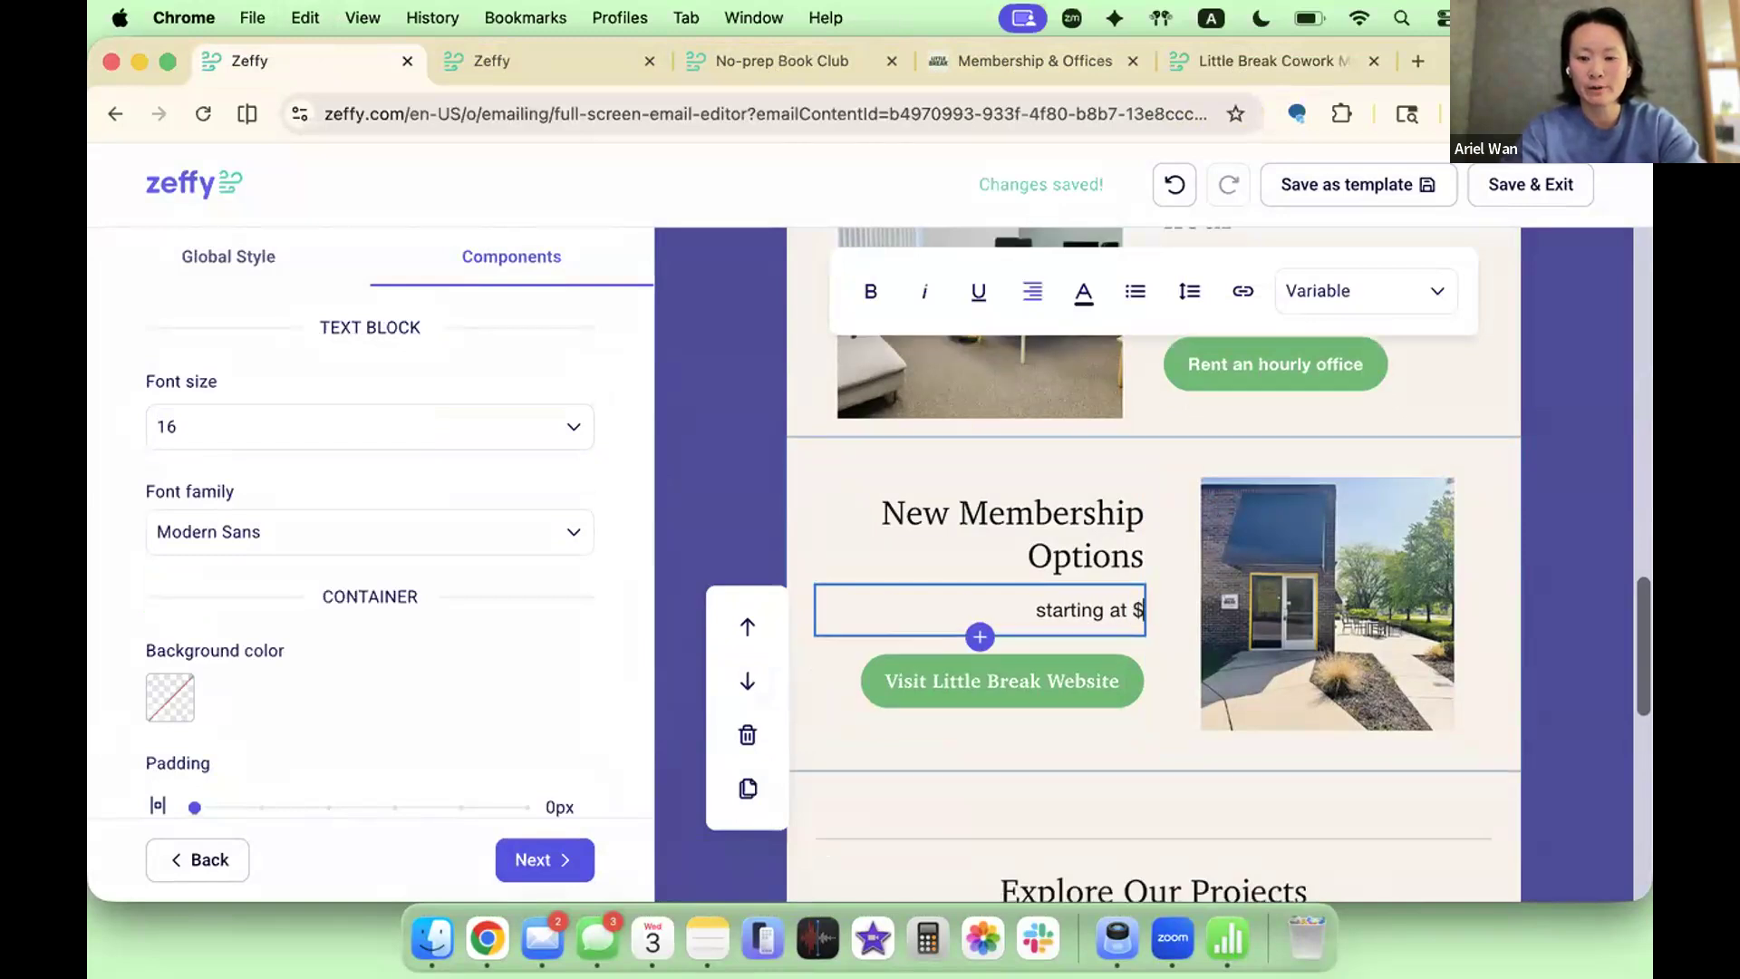
pyautogui.write('229 more copy later')
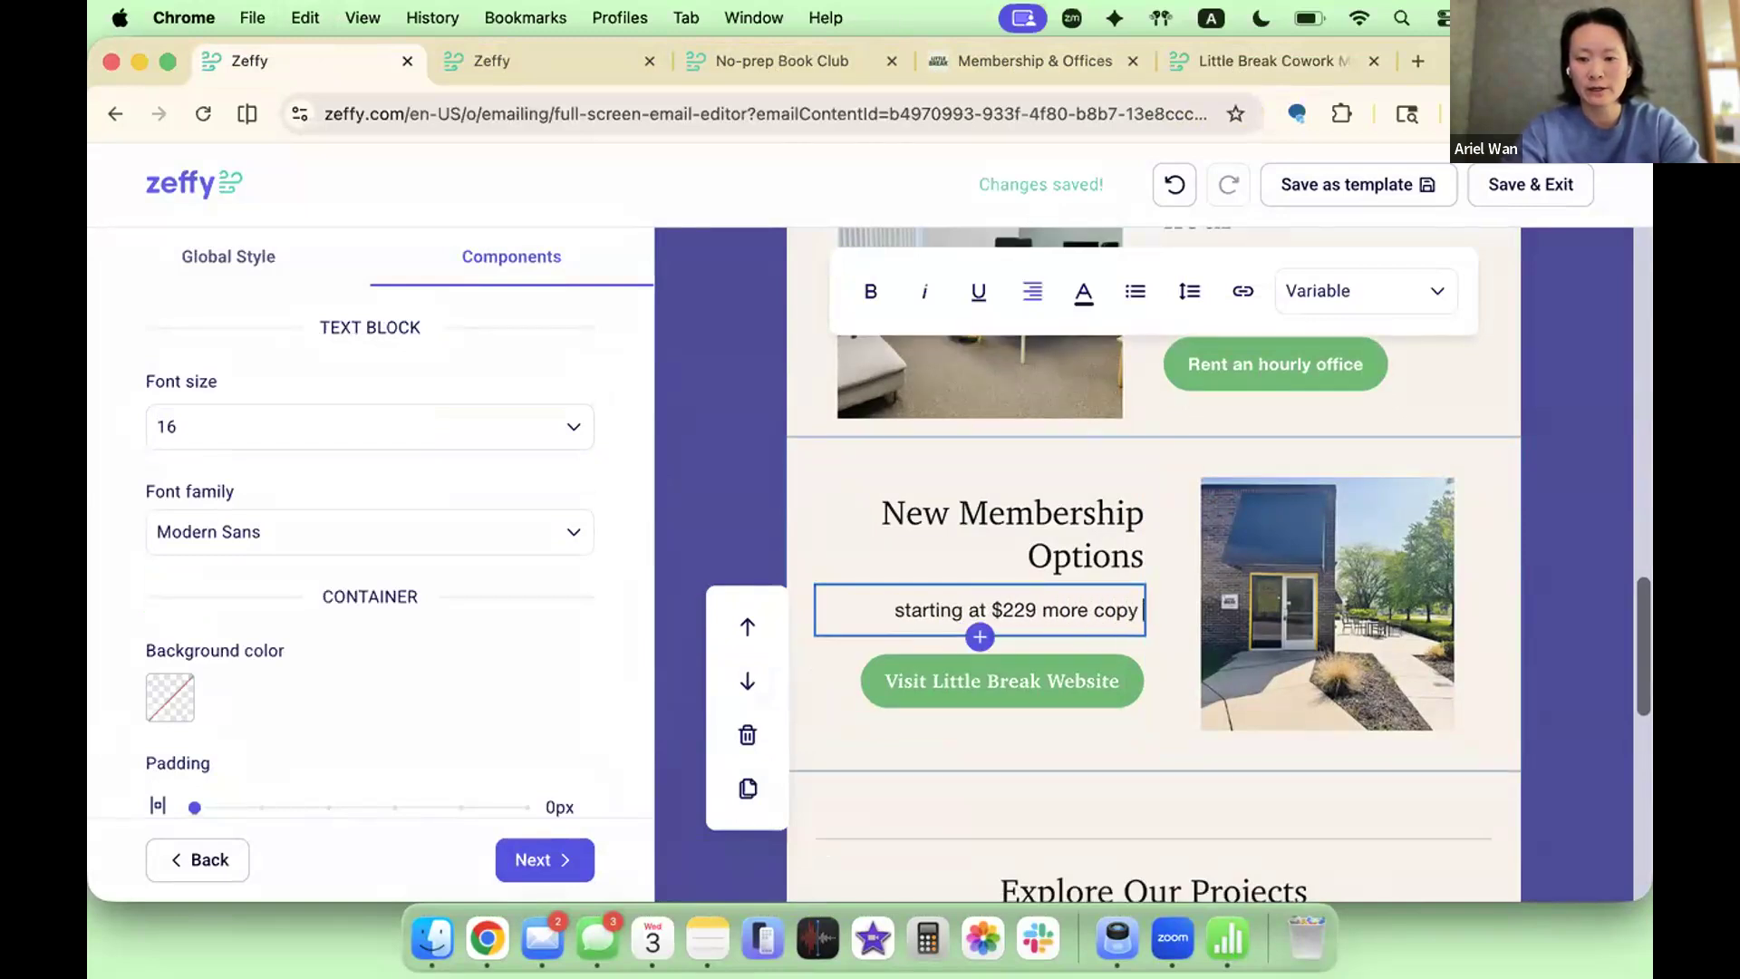
pyautogui.click(1526, 602)
# Step: Change the Explore Our Projects heading to "Founders' Corner"
pyautogui.scroll(-6, 1526, 602)
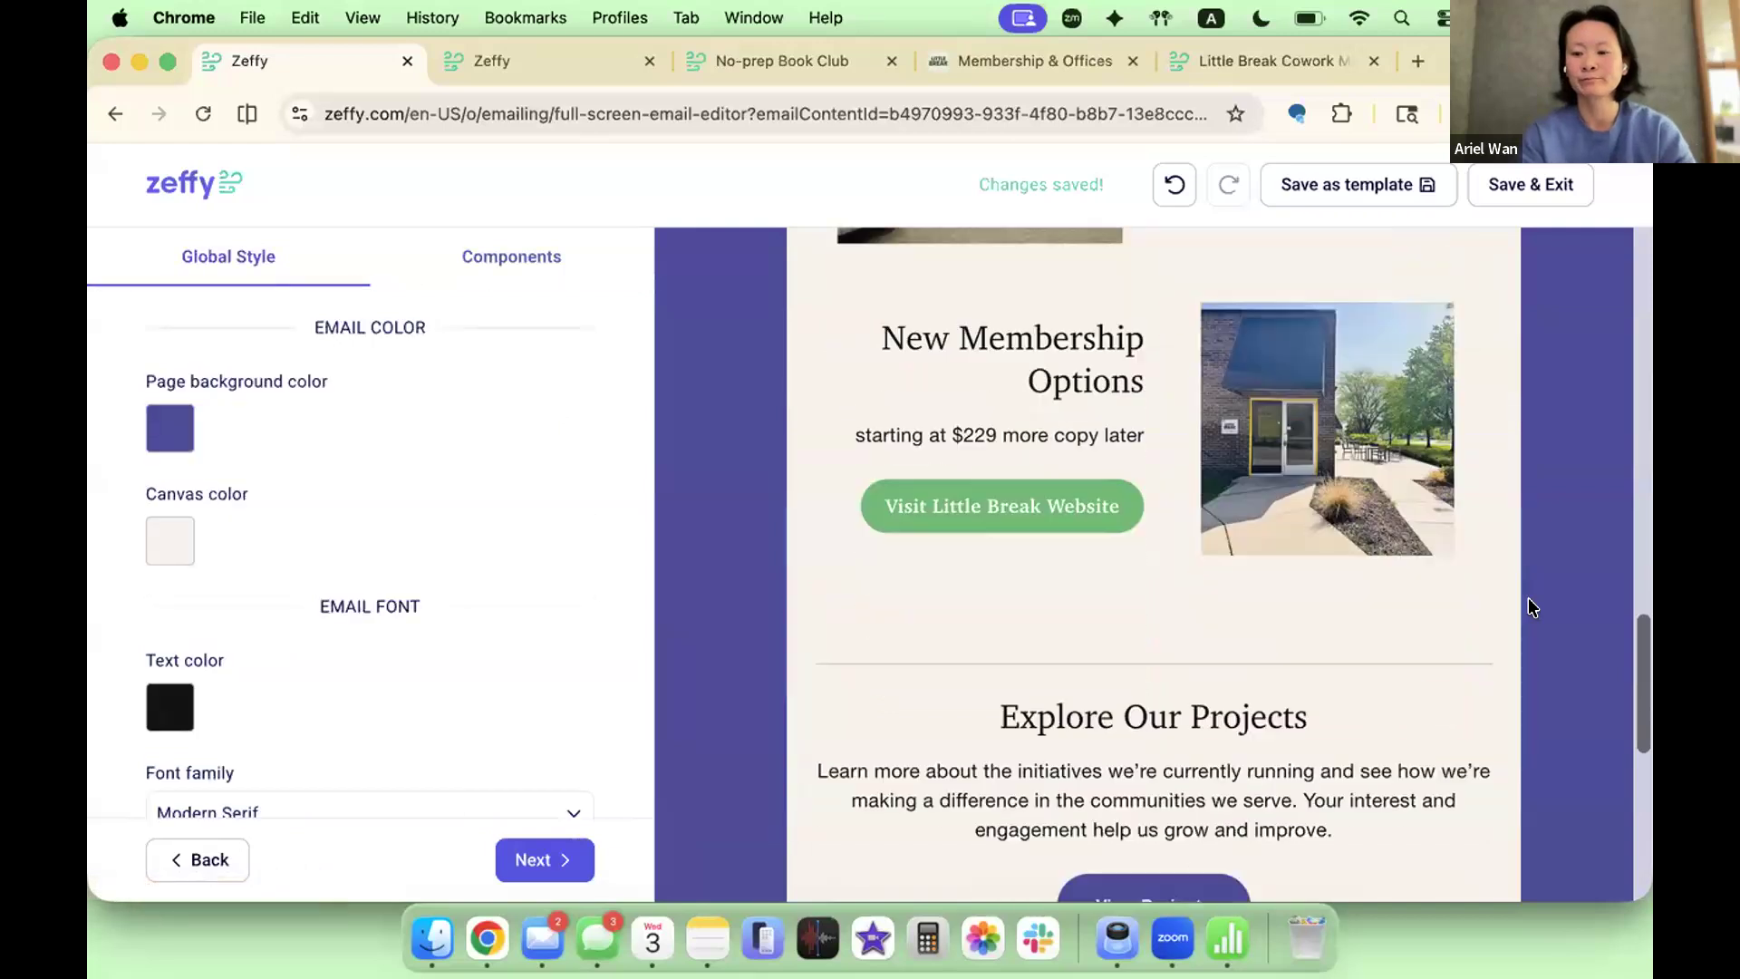
pyautogui.click(1215, 343)
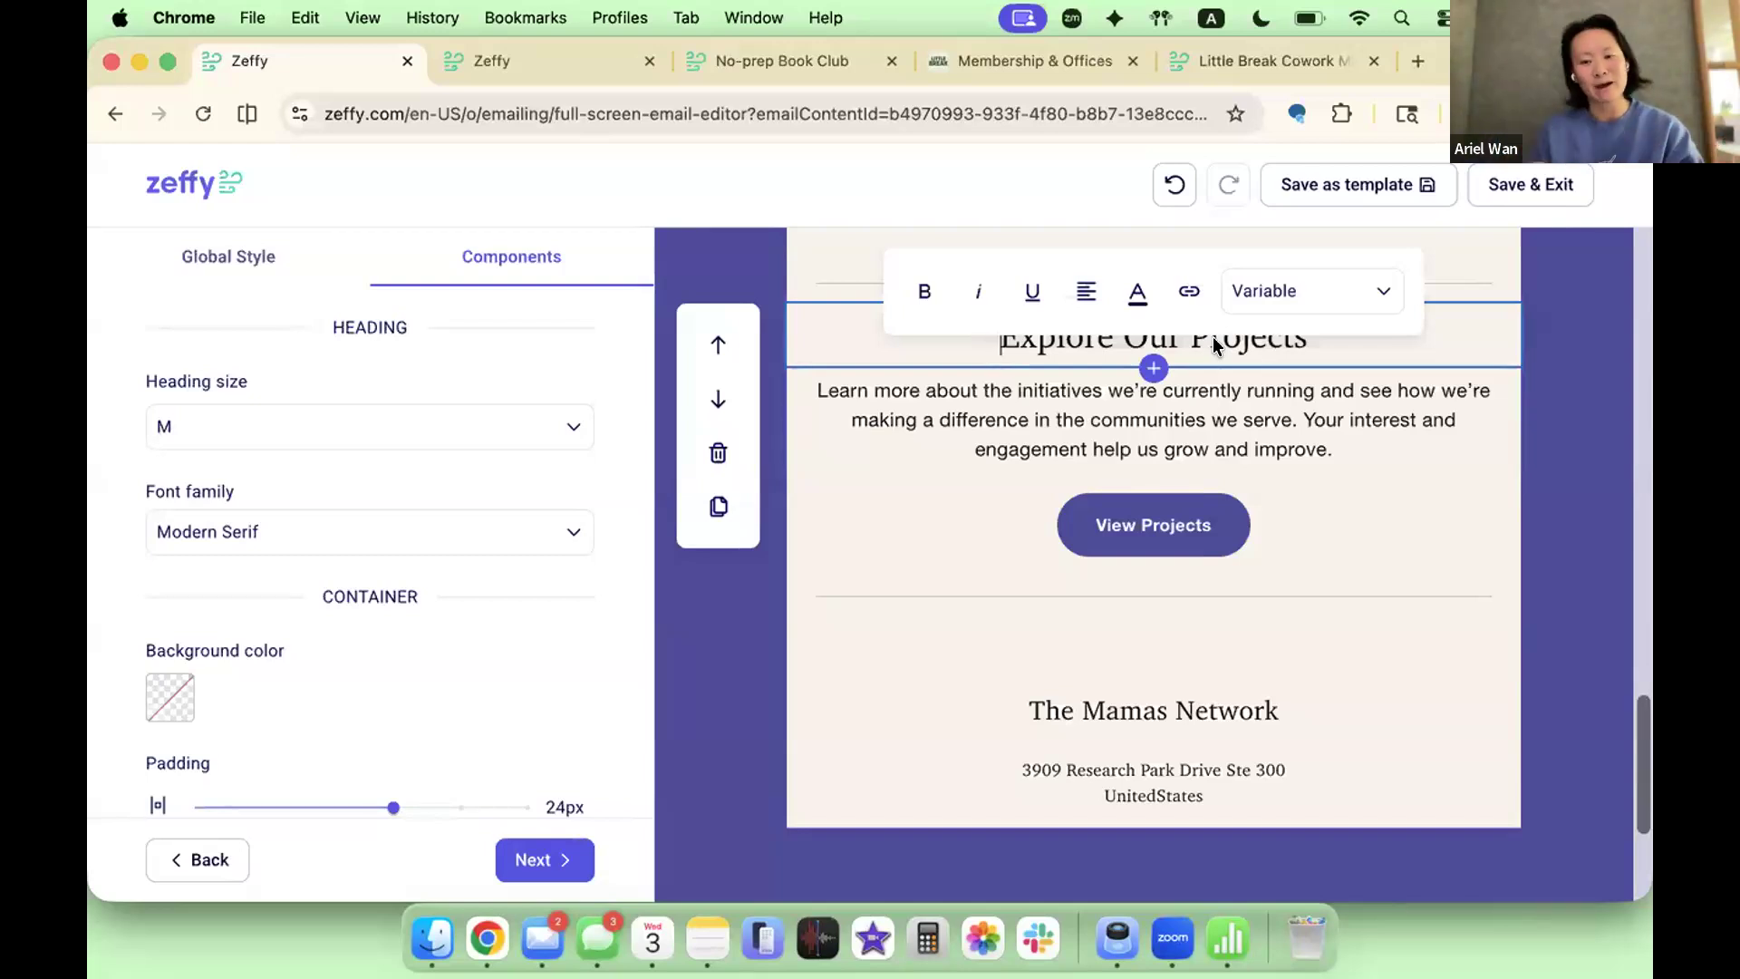
pyautogui.scroll(1, 1212, 335)
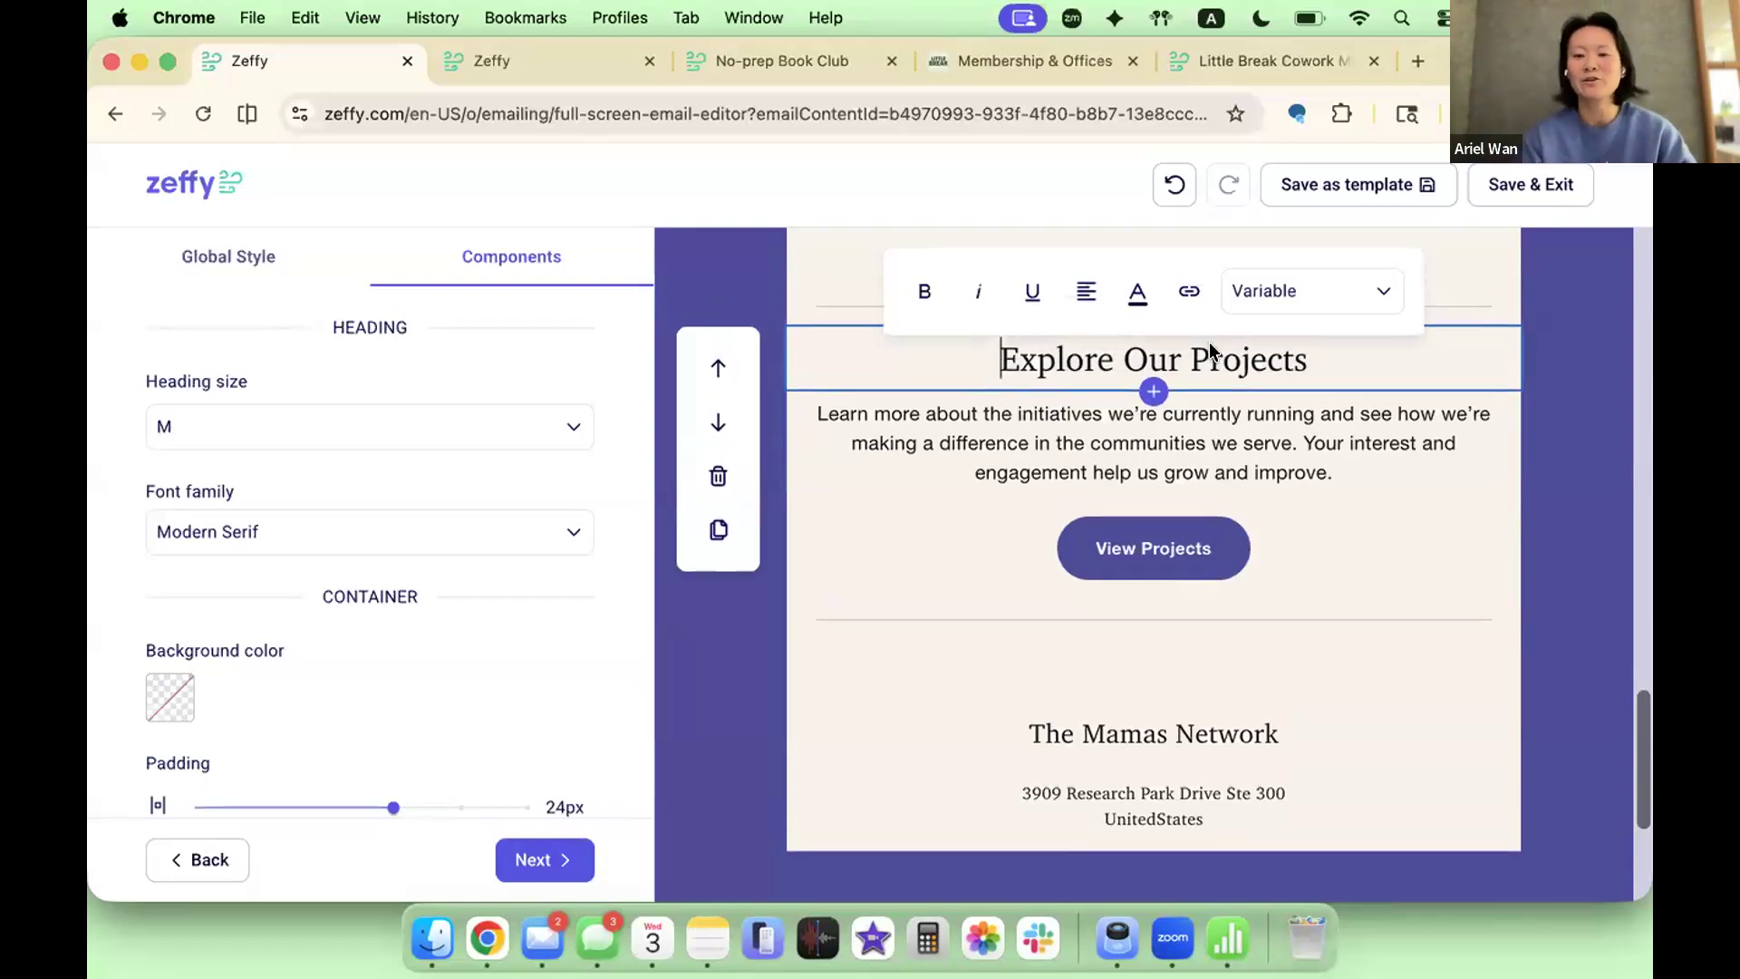
pyautogui.scroll(3, 1213, 349)
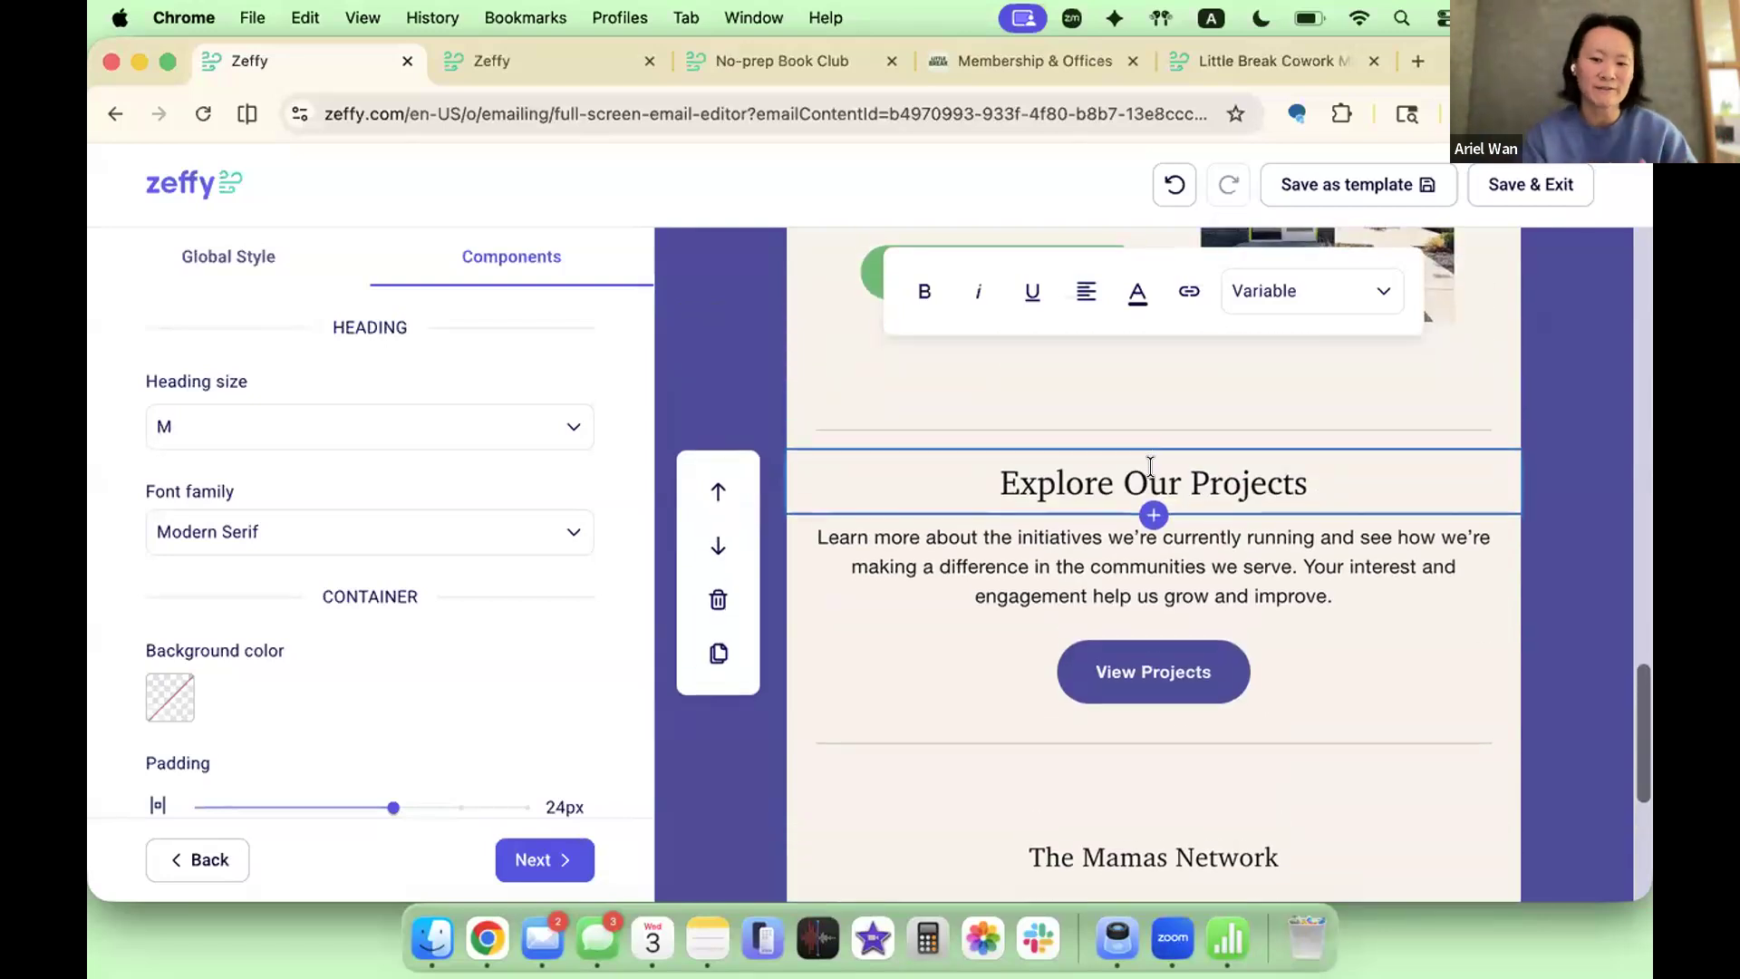
pyautogui.tripleClick(1150, 465)
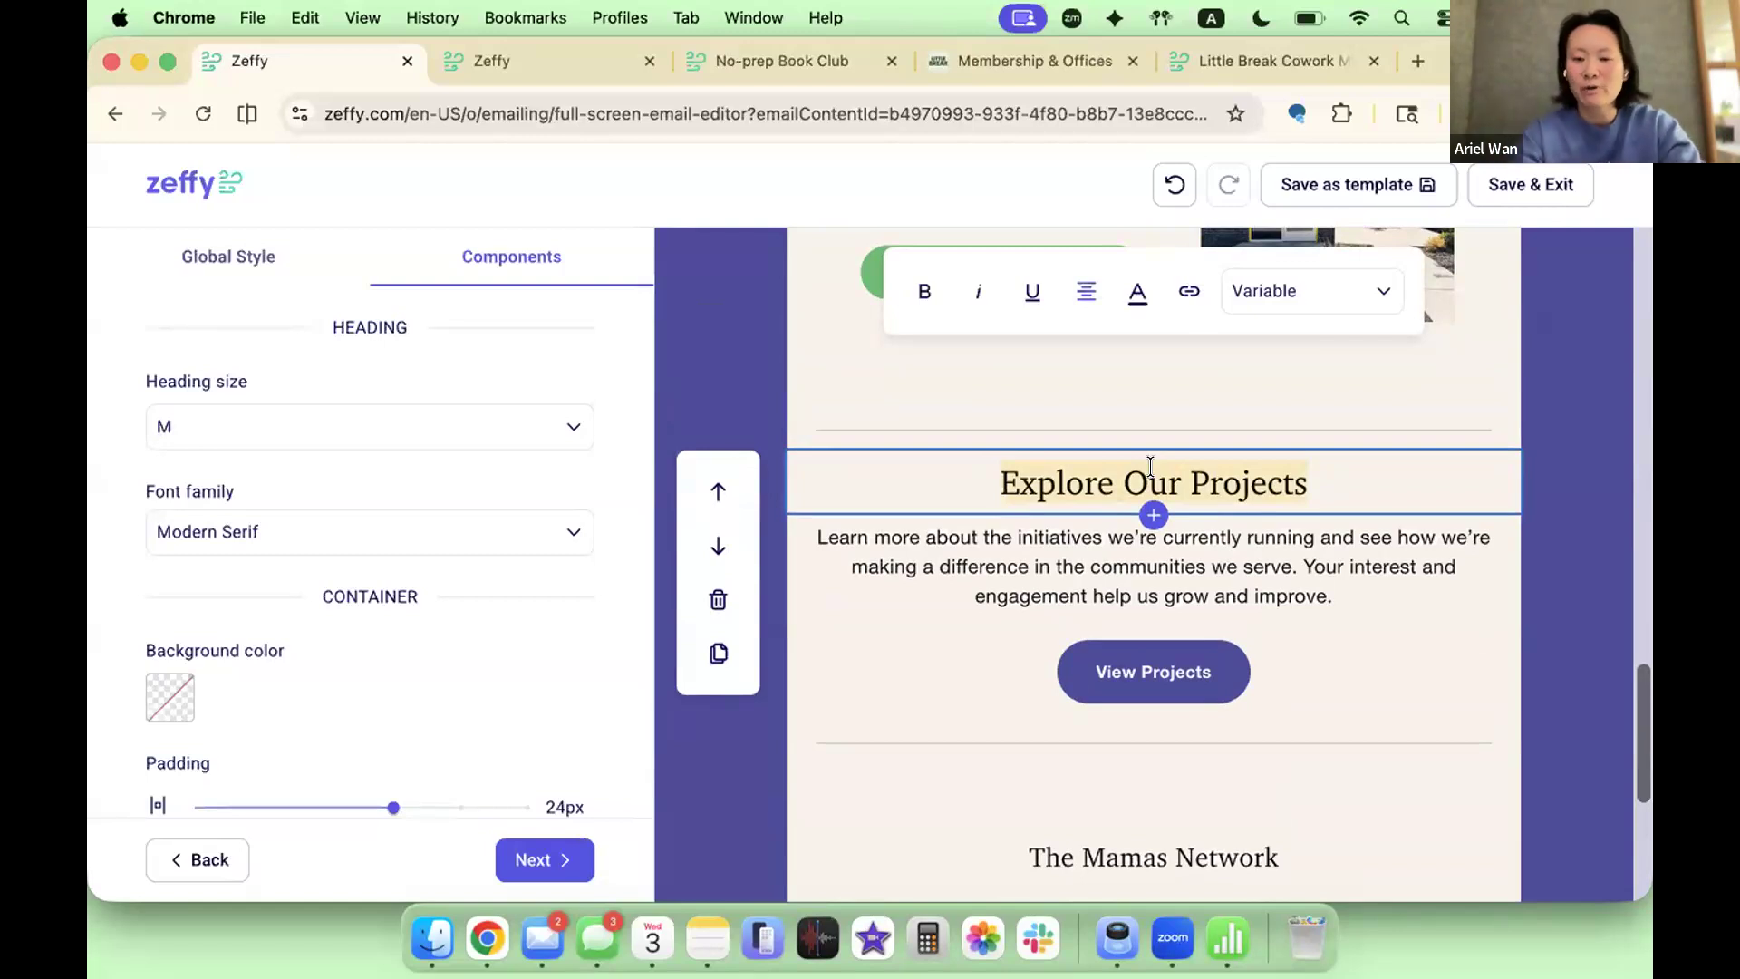
pyautogui.write('Founders')
pyautogui.press('BackSpace')
pyautogui.write("s' Corner")
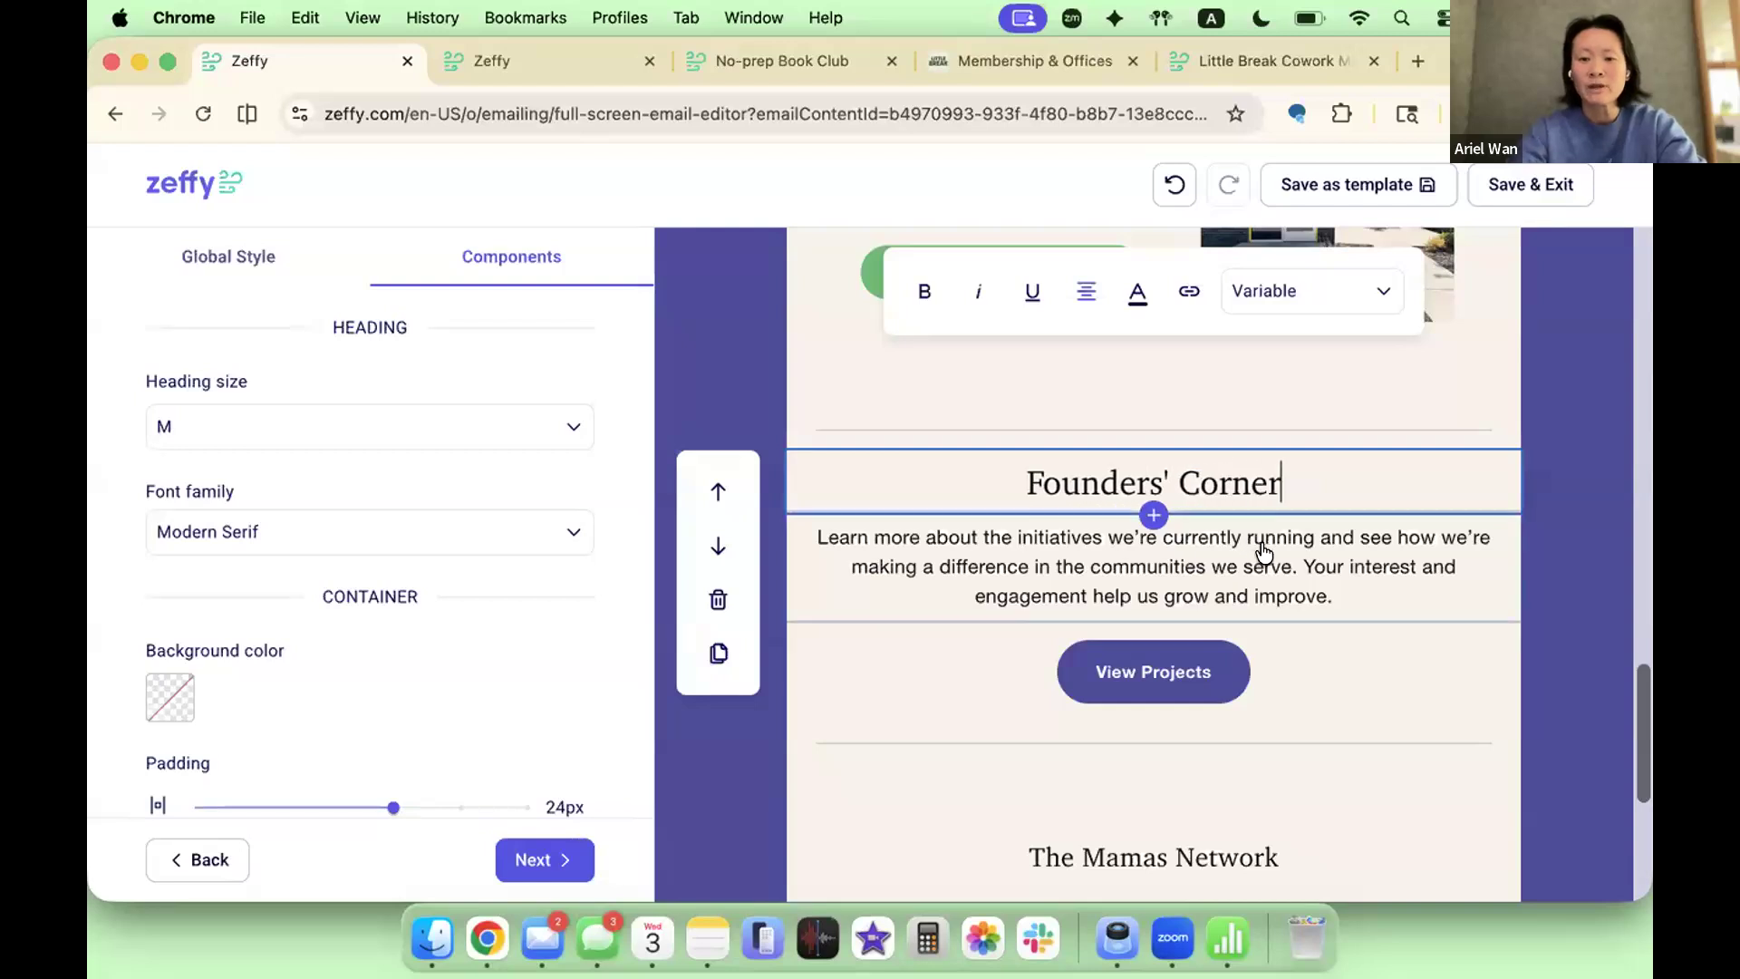
# Step: Insert an image block below the Founders' Corner heading and upload the fire pit group photo with a horizontal crop
pyautogui.click(1153, 514)
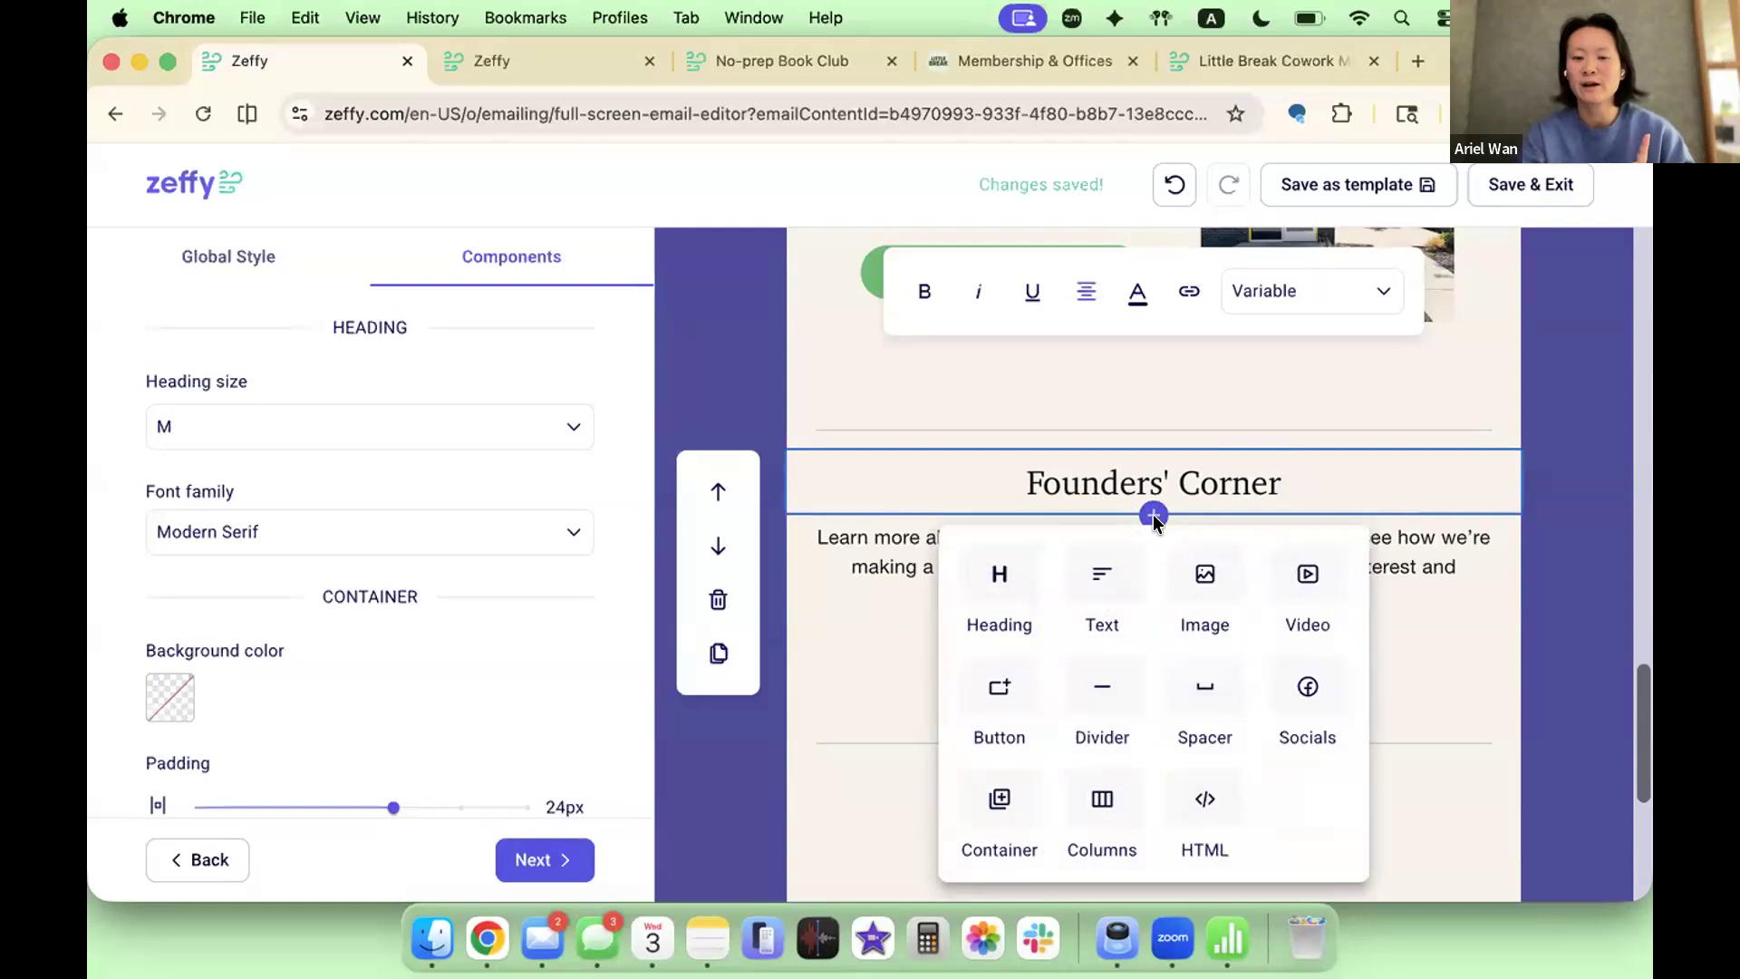
pyautogui.click(1190, 569)
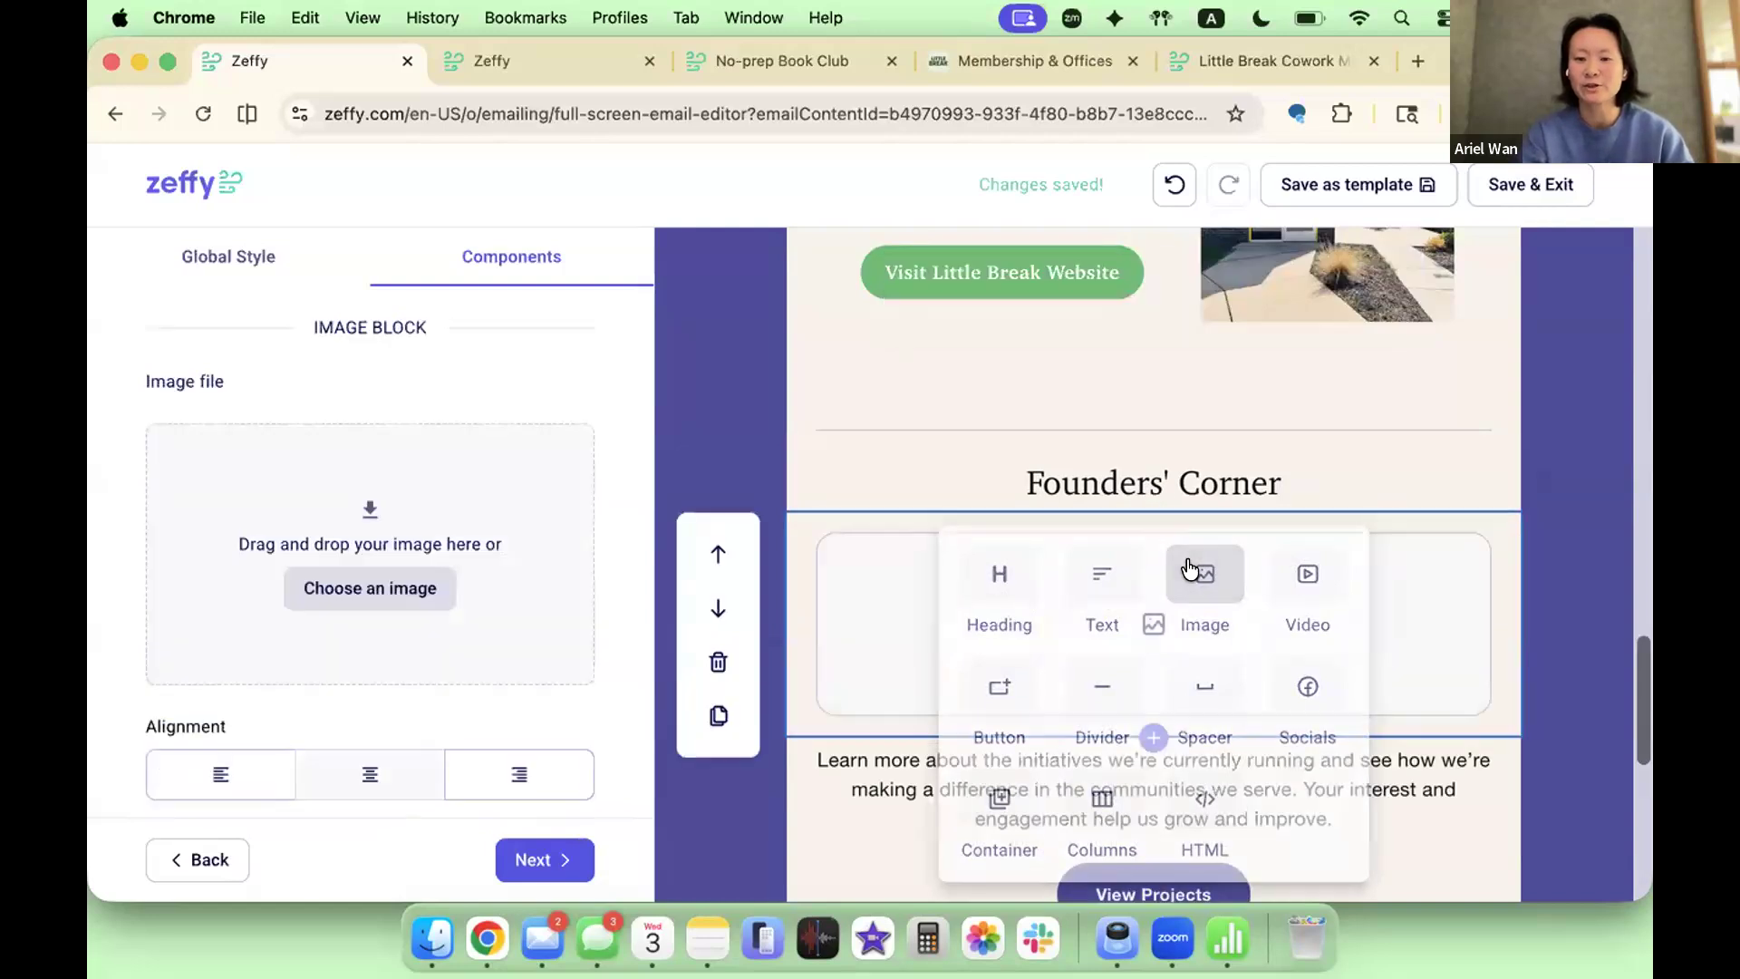
pyautogui.click(379, 591)
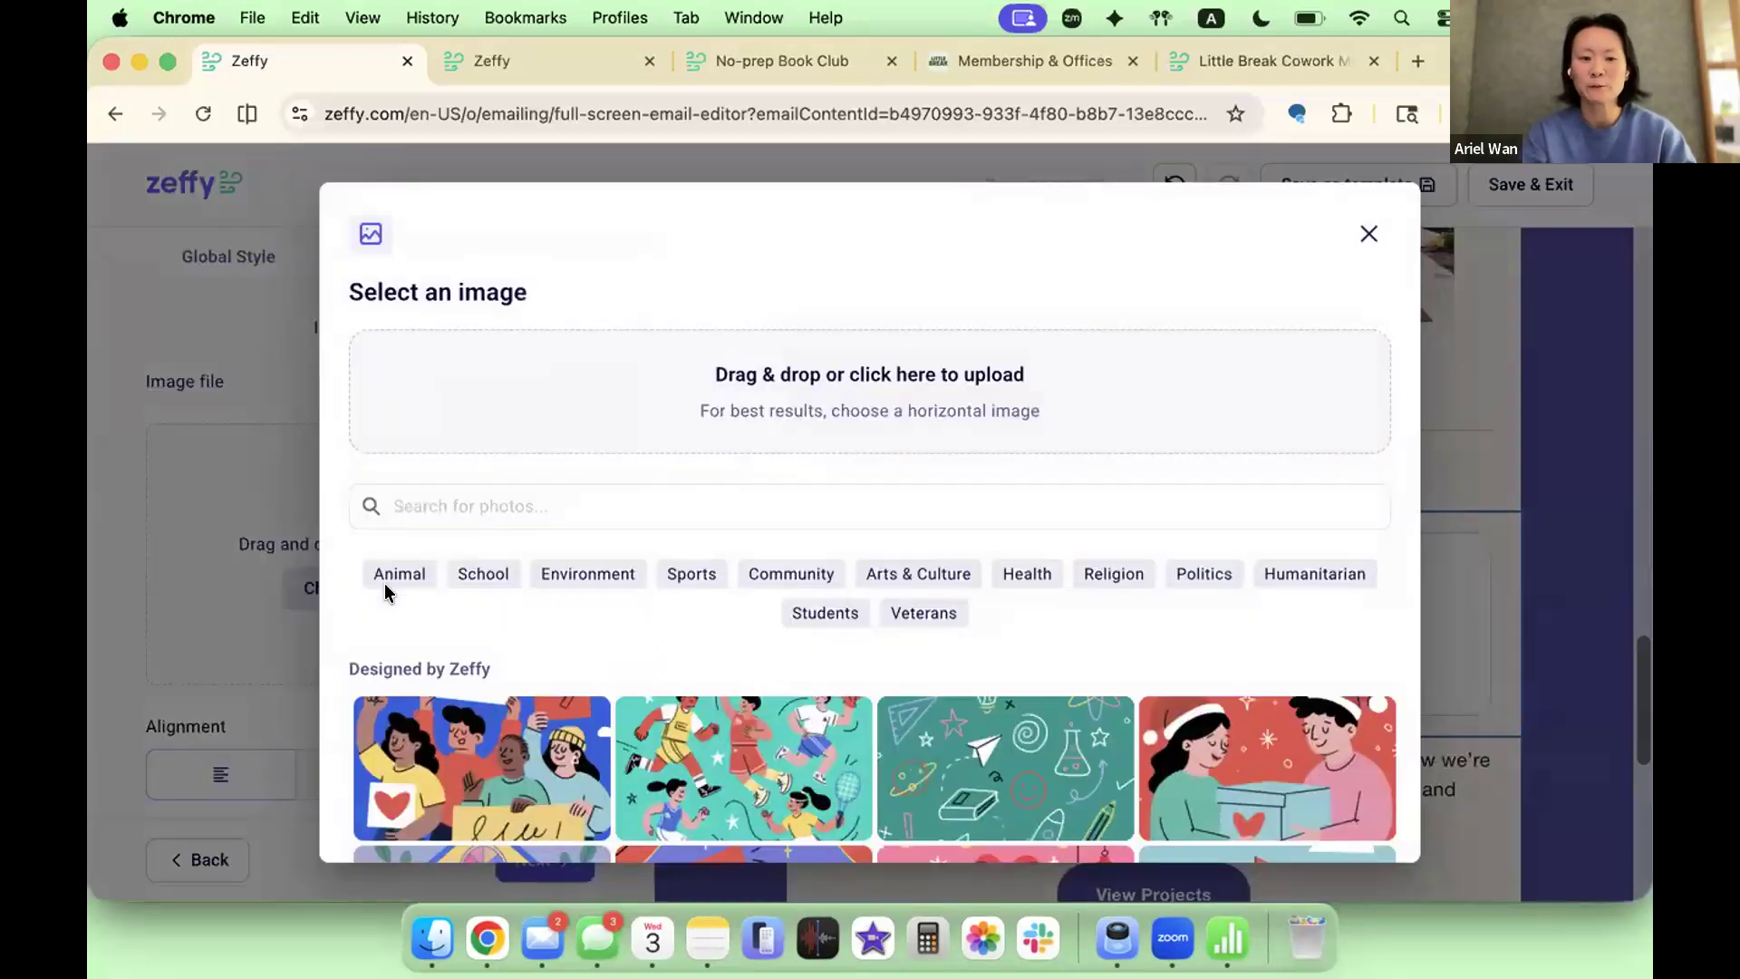
pyautogui.click(632, 370)
pyautogui.doubleClick(941, 518)
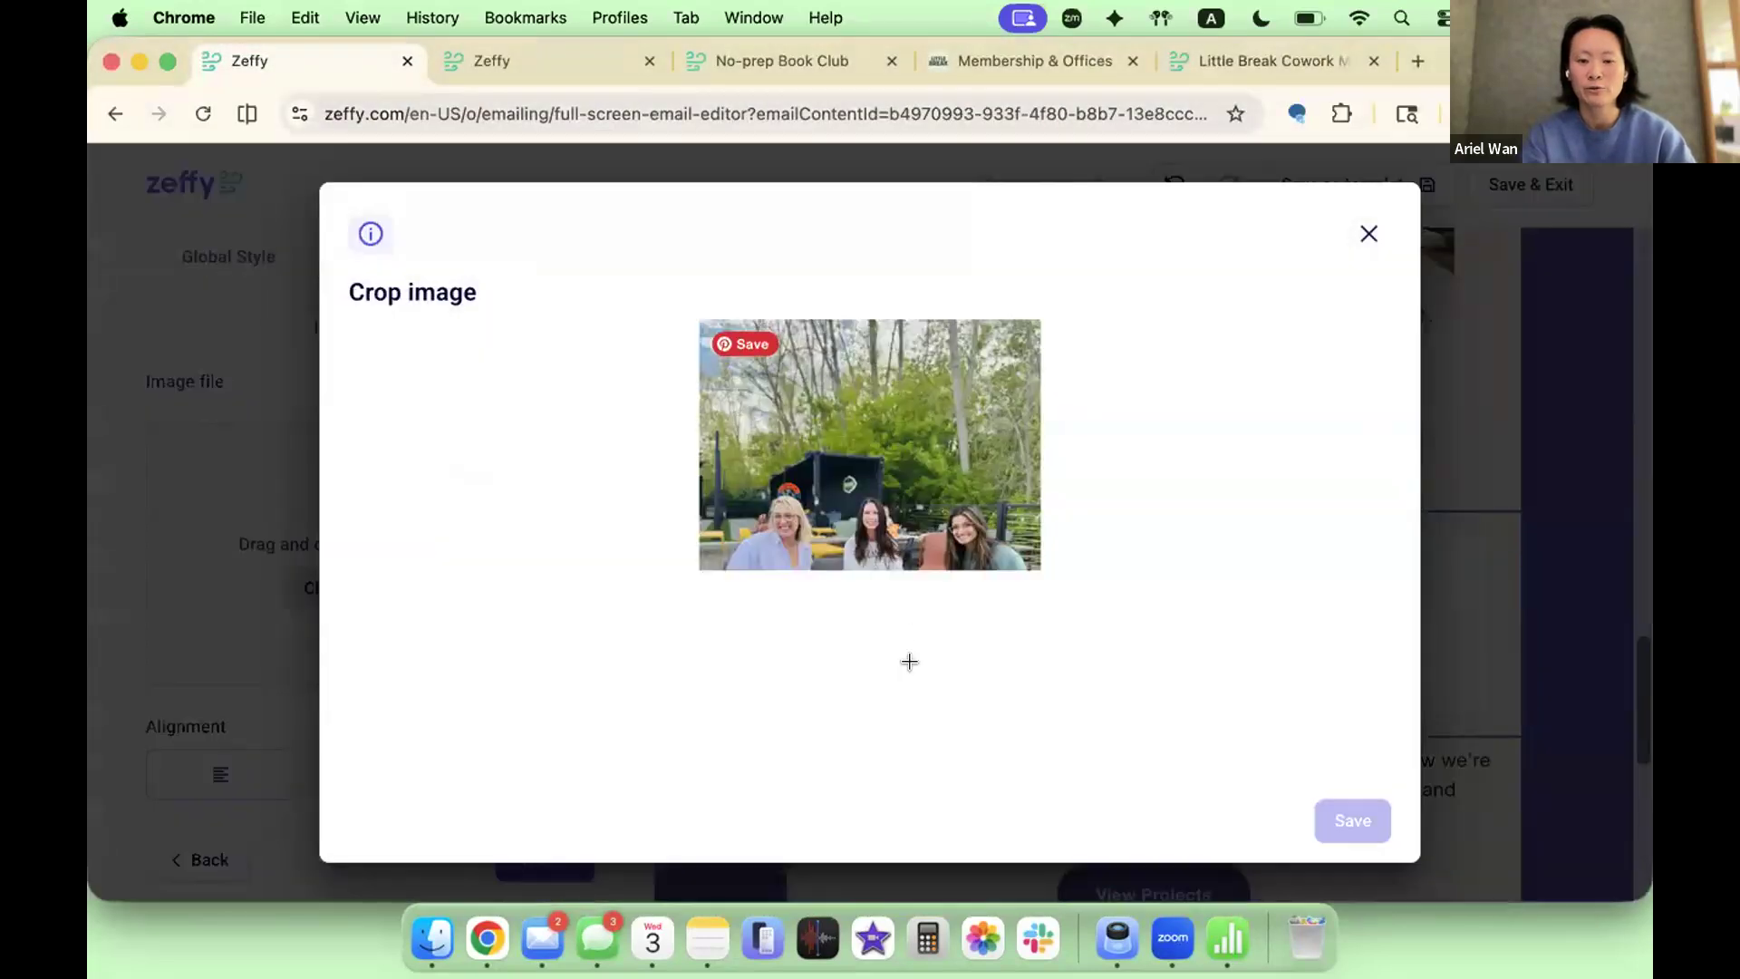
pyautogui.scroll(-2, 1073, 709)
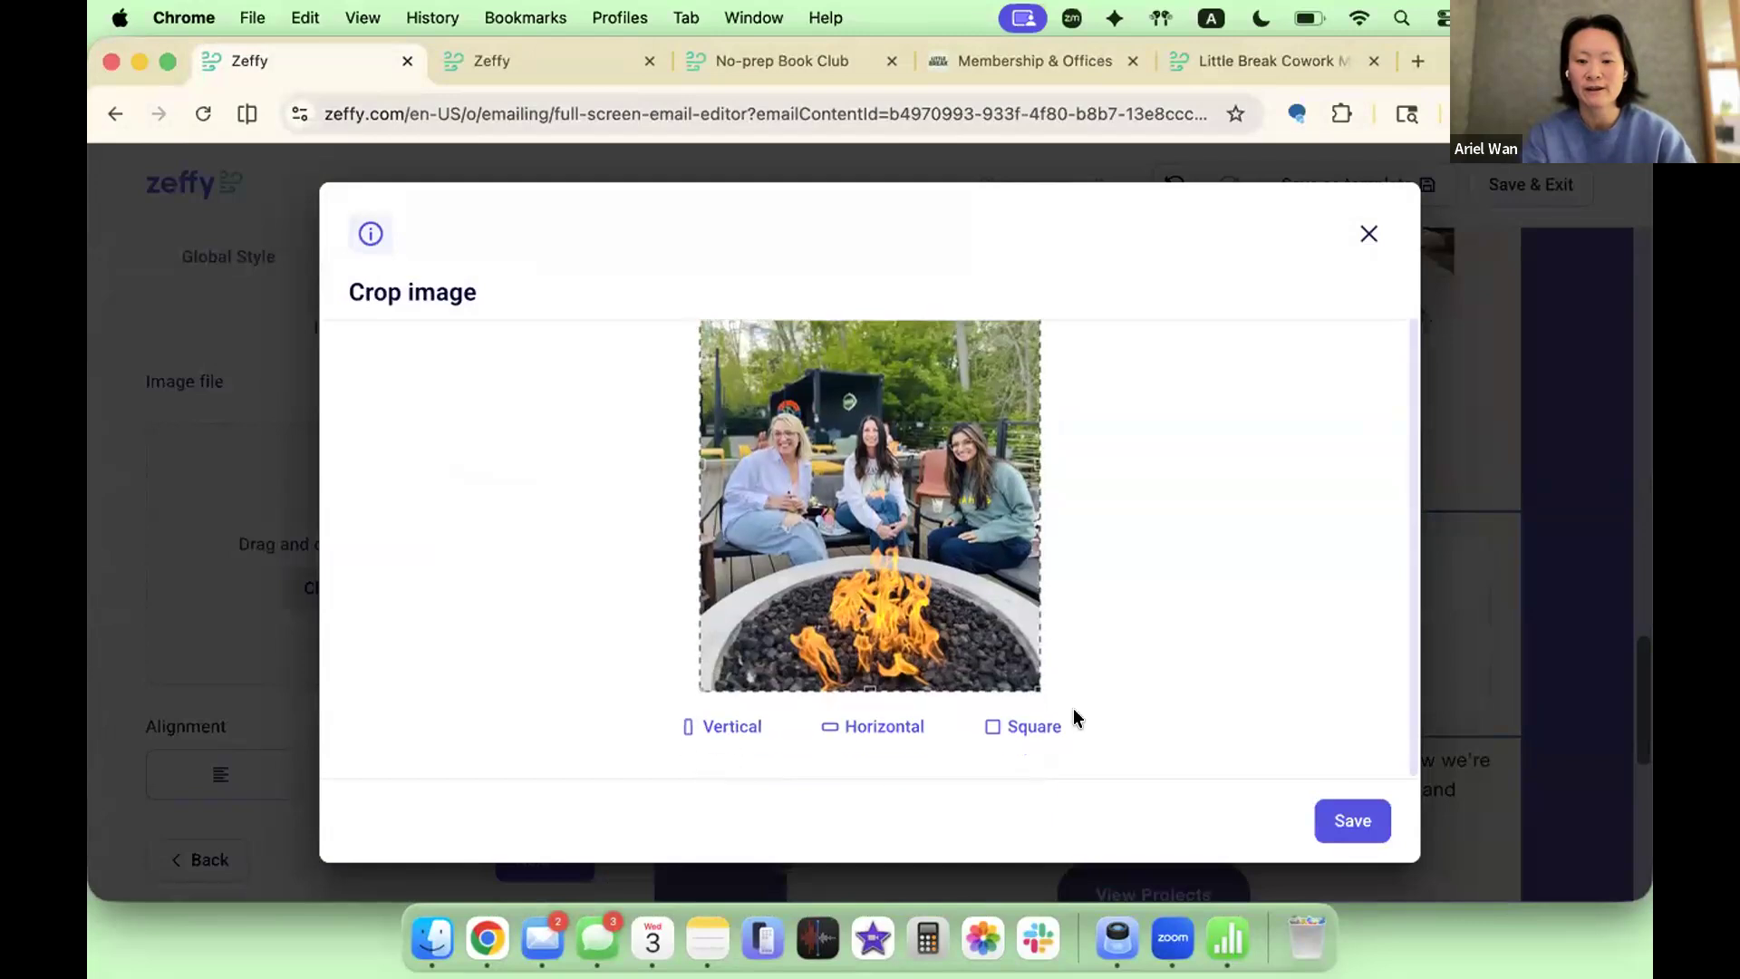
pyautogui.click(895, 749)
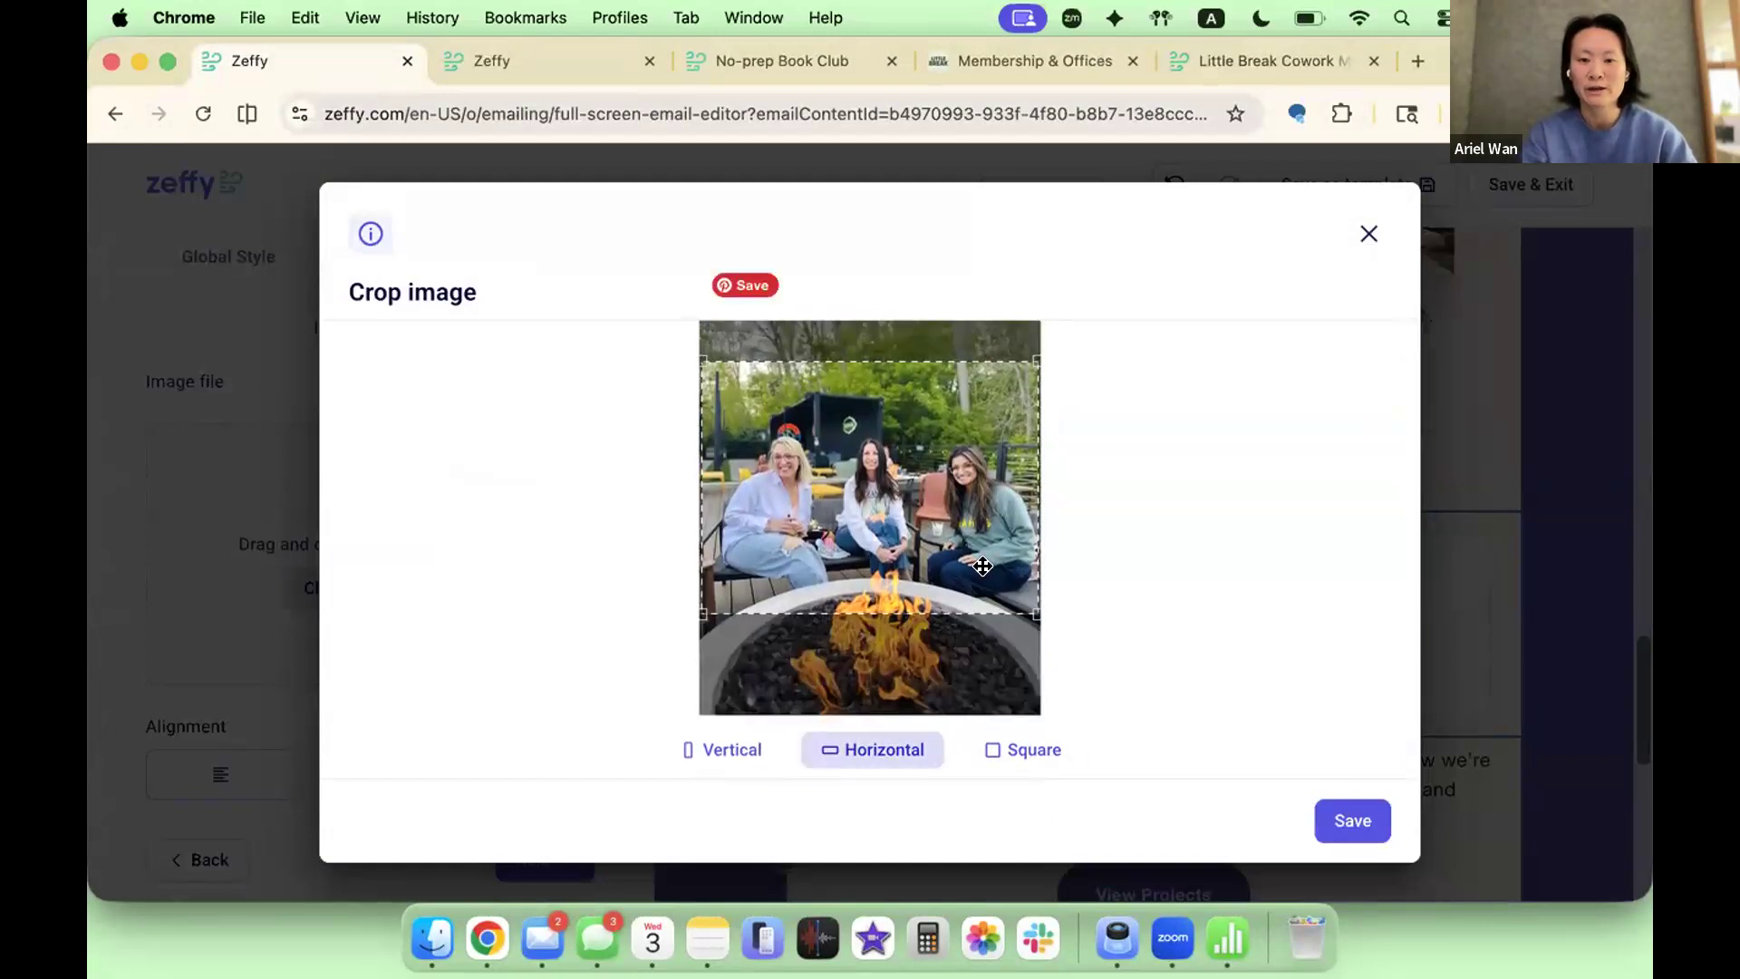
pyautogui.click(1336, 817)
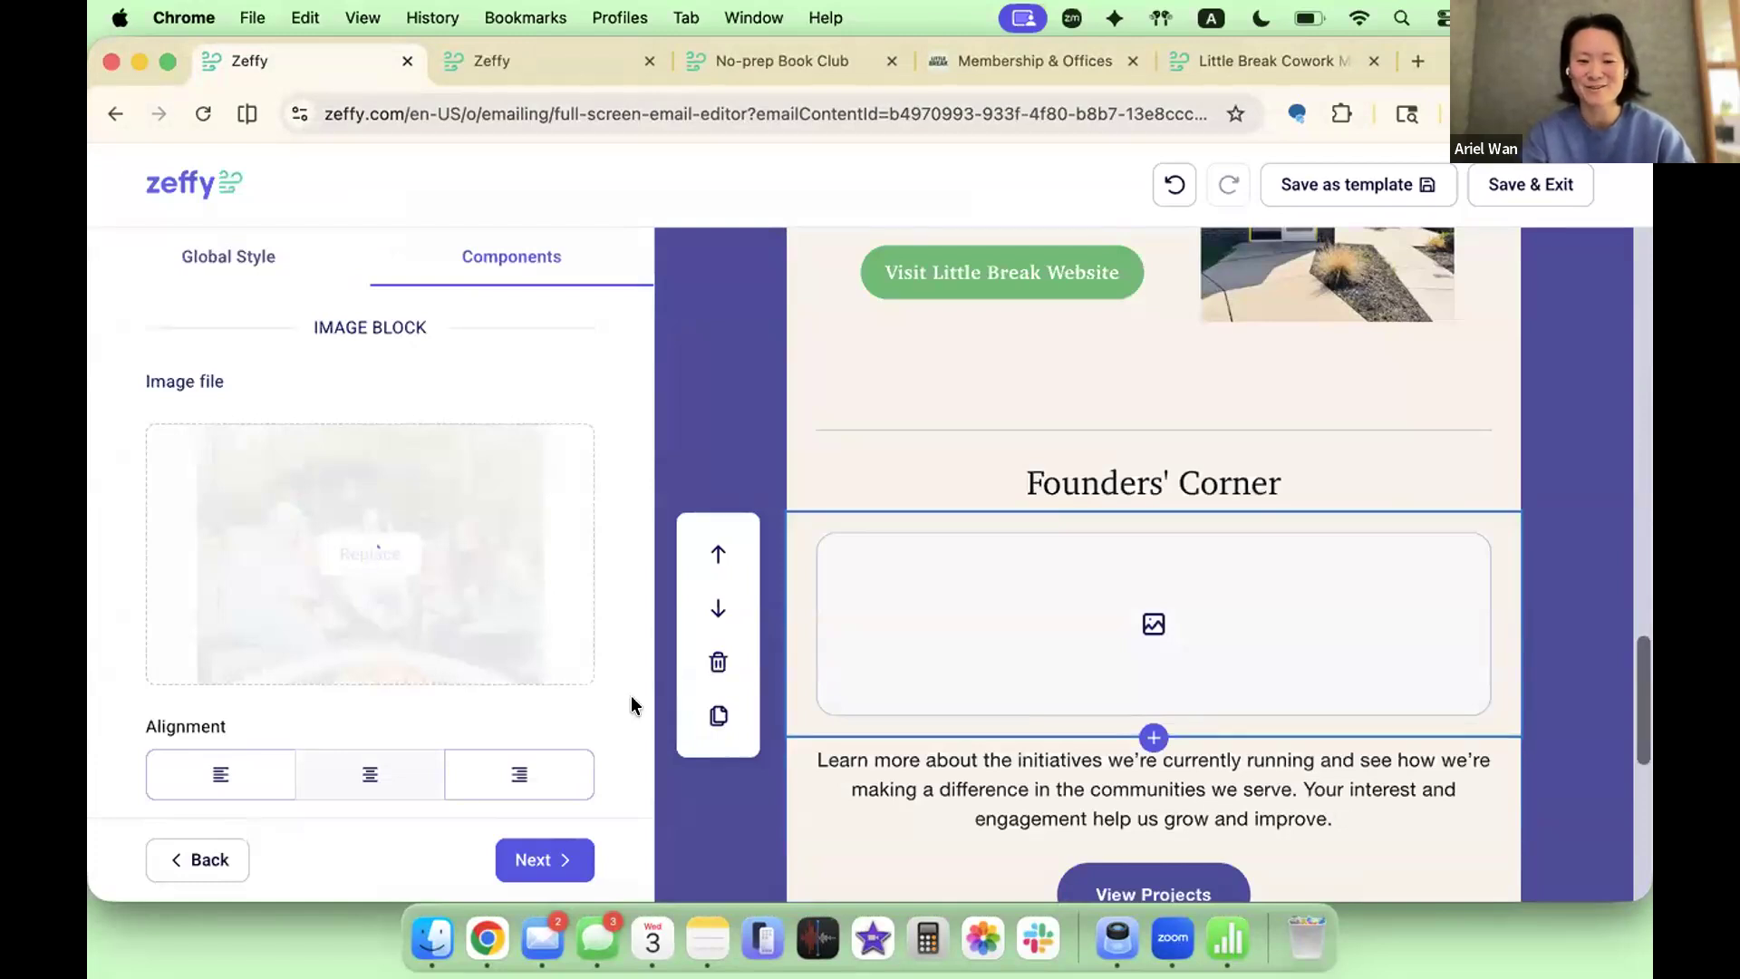
# Step: Set the fire pit photo's click-through link to Party on the Yard 2026
pyautogui.scroll(-5, 630, 695)
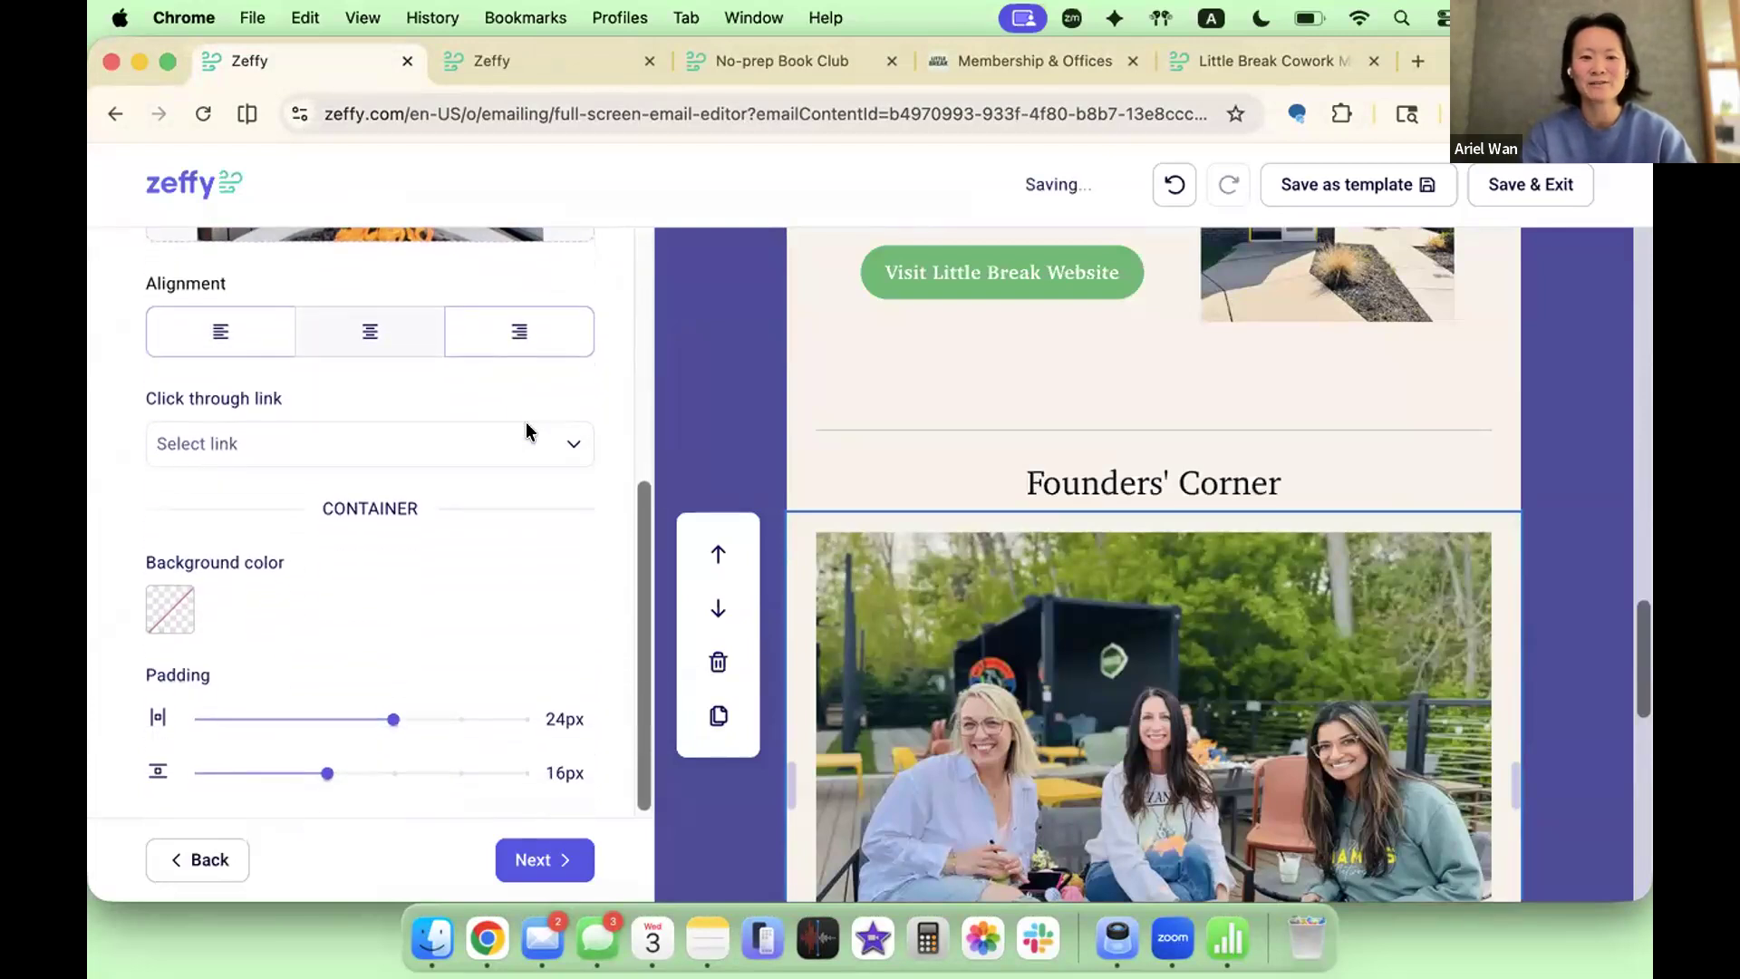
pyautogui.click(528, 428)
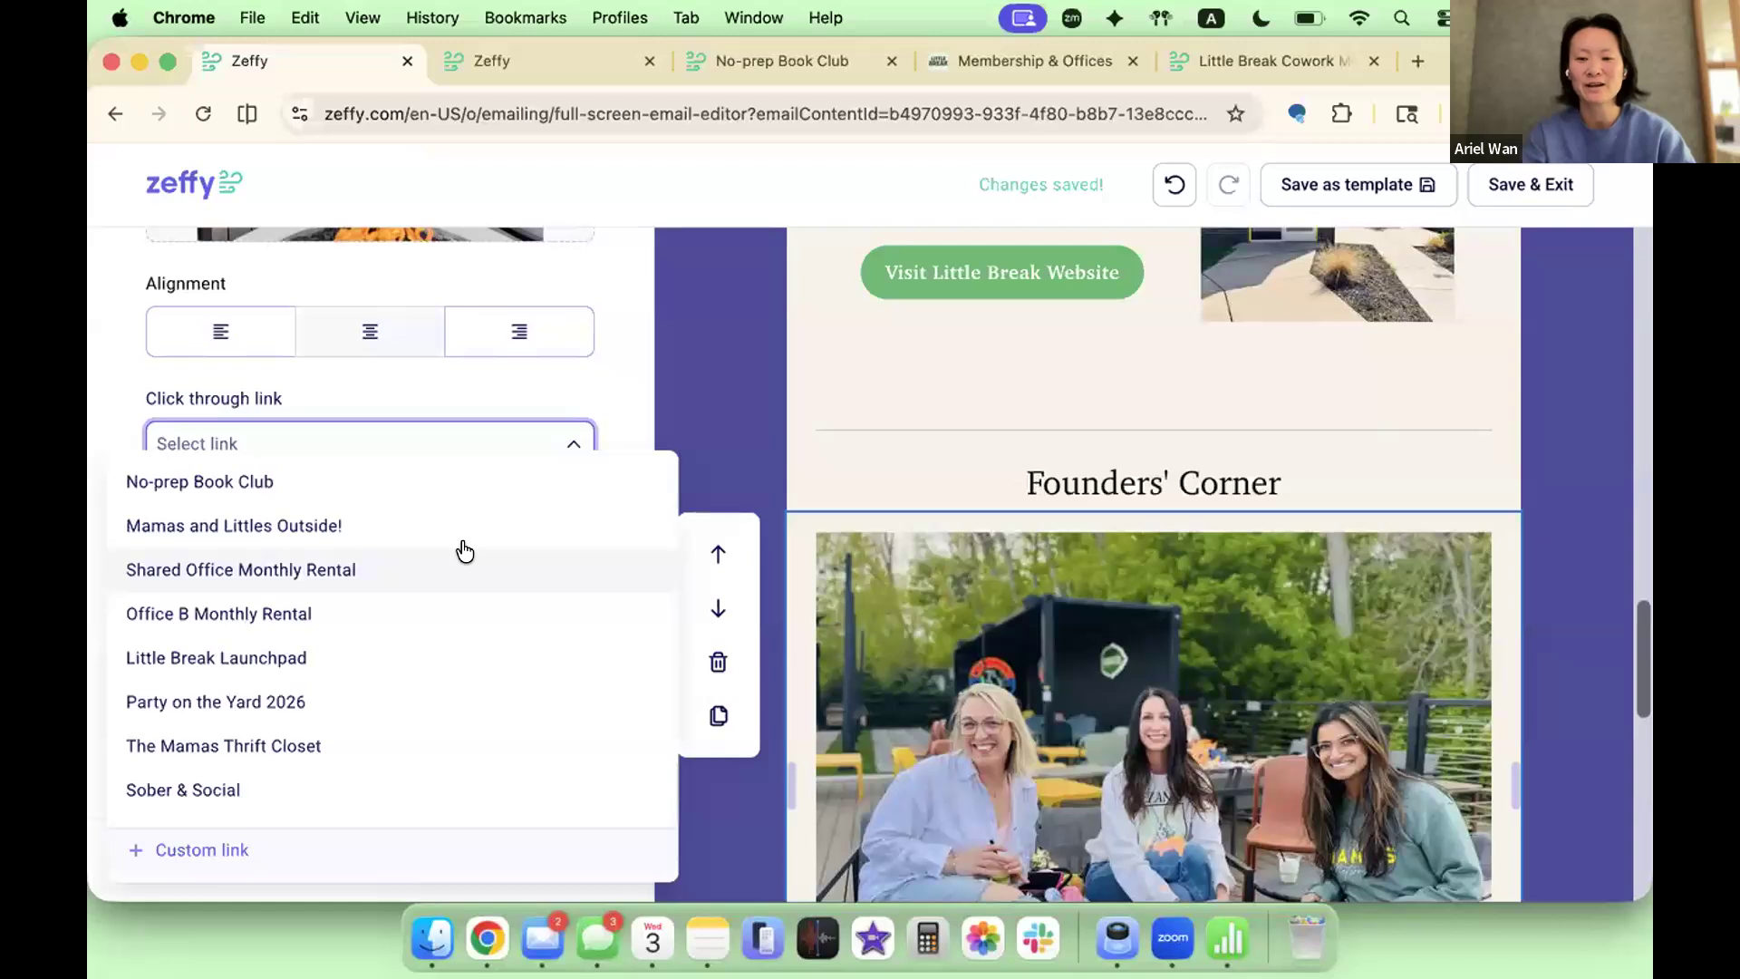
pyautogui.click(348, 696)
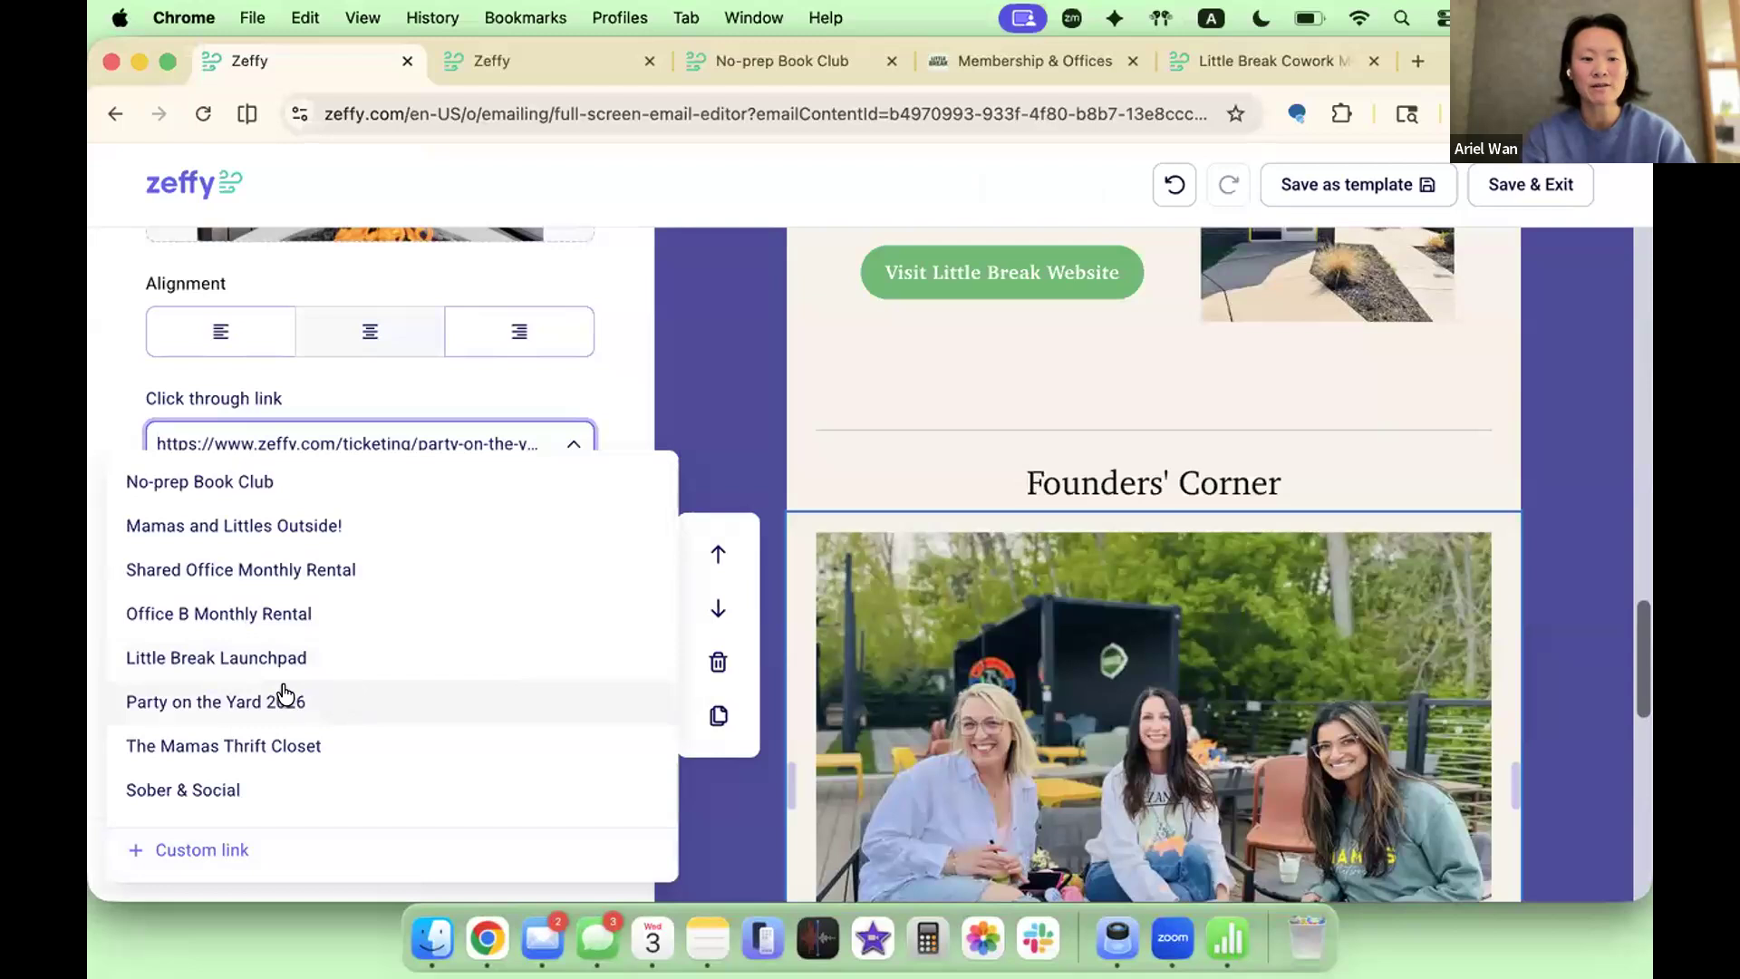
pyautogui.click(308, 701)
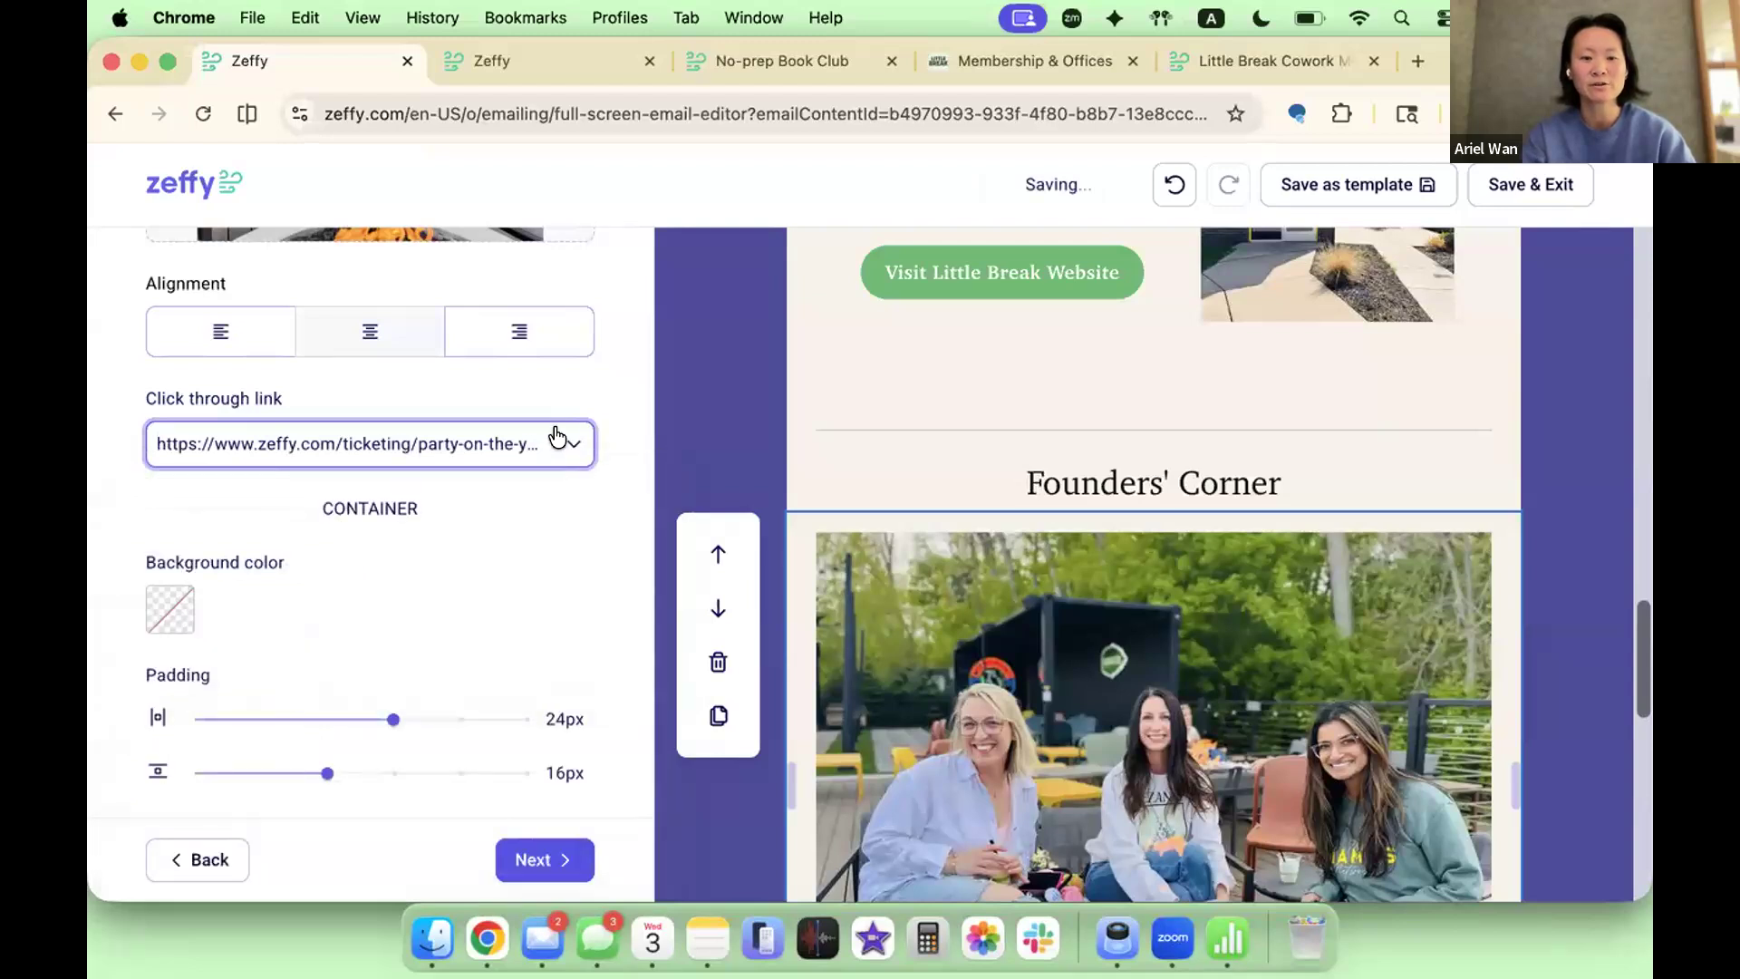
pyautogui.click(624, 459)
# Step: Replace the paragraph below the fire pit photo with "Party on the yard, meet your coworkers' family etc etc"
pyautogui.scroll(-2, 1013, 625)
pyautogui.scroll(-5, 1013, 626)
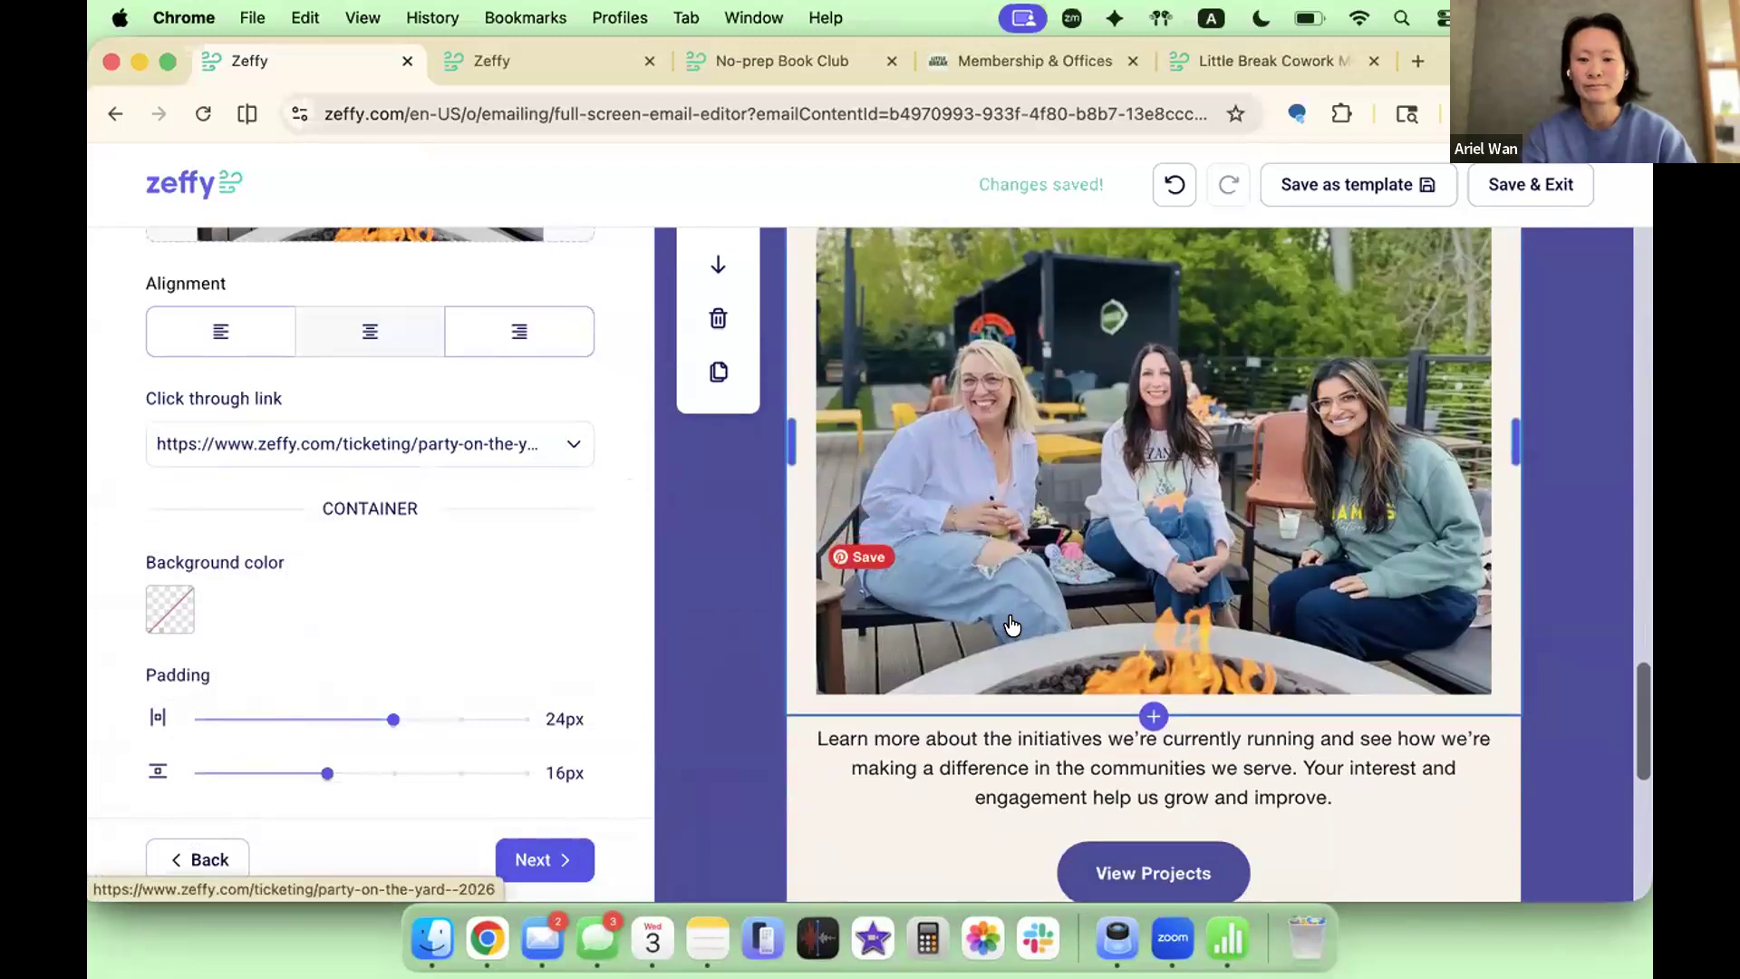
pyautogui.click(1101, 571)
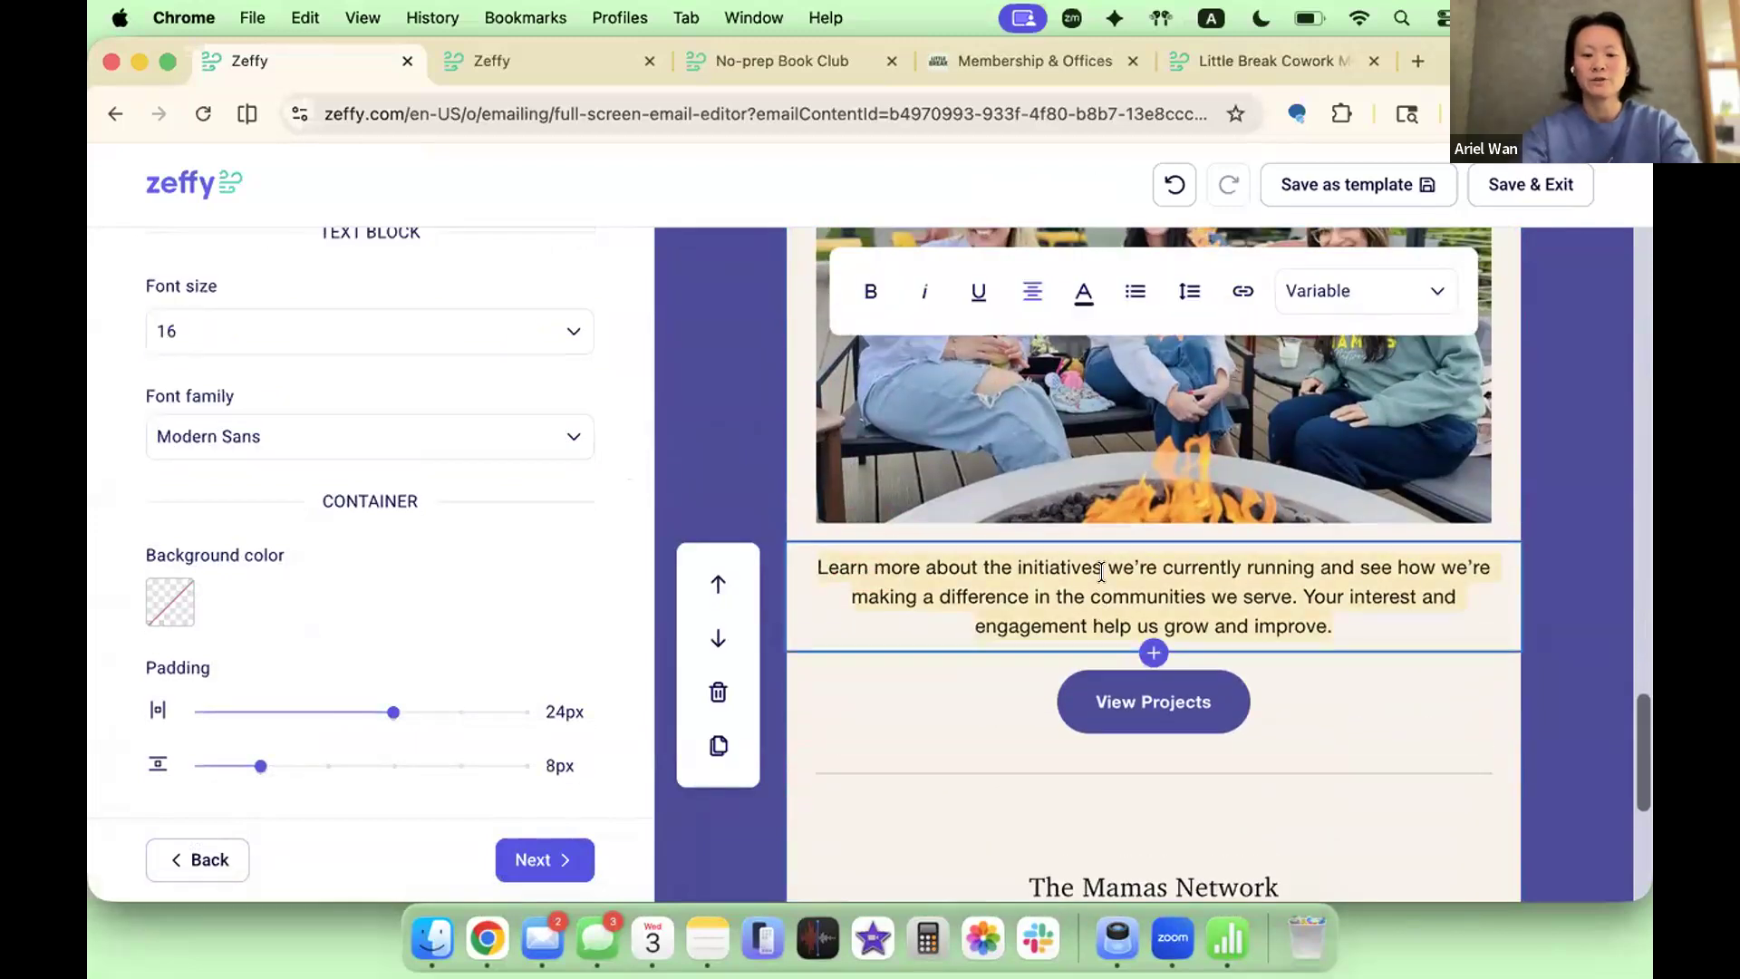
pyautogui.press('BackSpace')
pyautogui.write('Party on the yard, meet your coworke')
pyautogui.press('BackSpace')
pyautogui.press('BackSpace')
pyautogui.press('BackSpace')
pyautogui.write('k')
pyautogui.press('BackSpace')
pyautogui.write("rkers'")
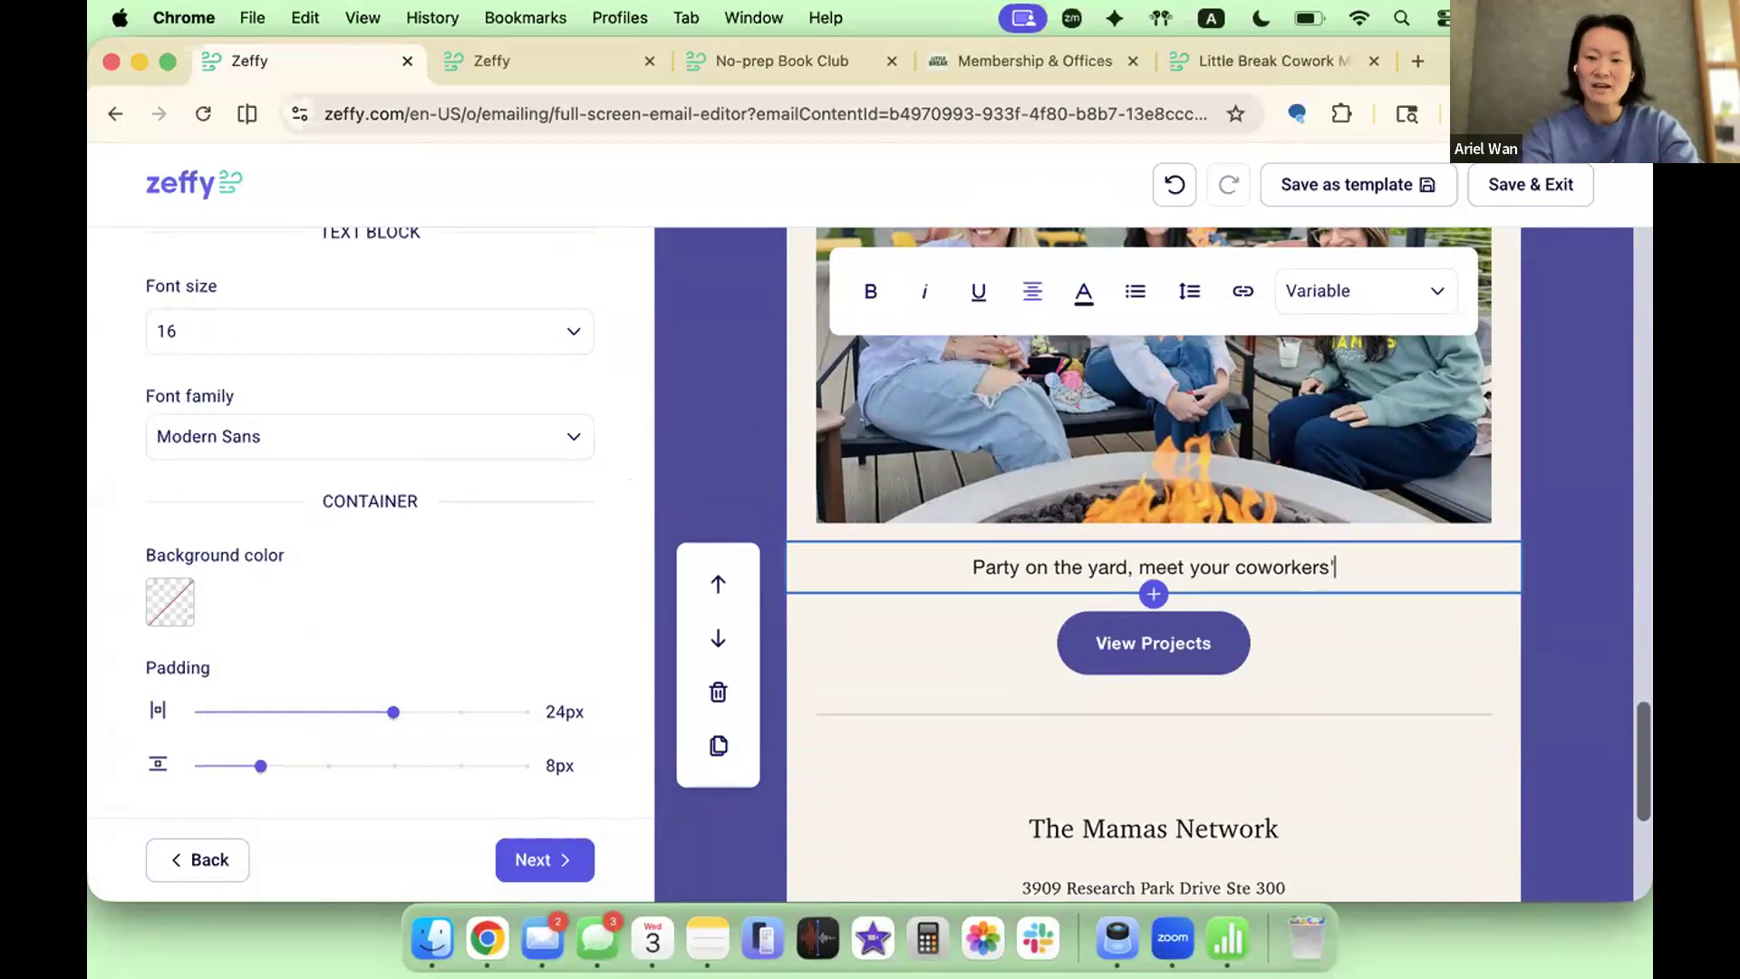
pyautogui.write(' family etc etc')
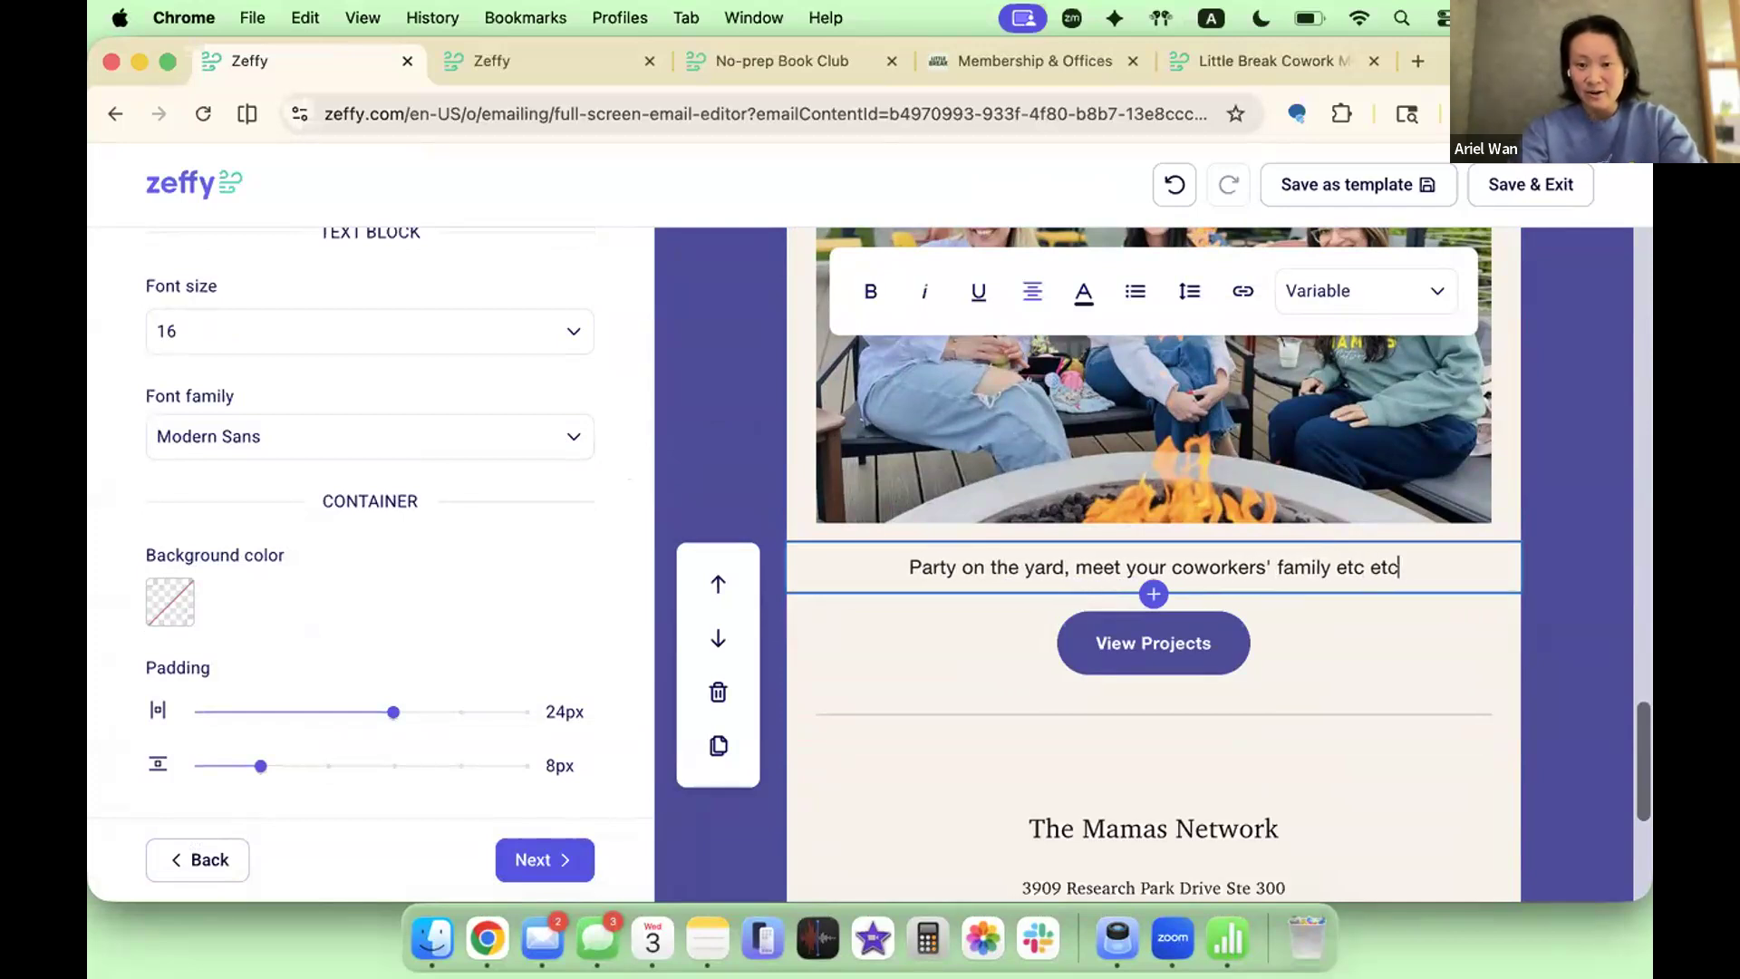
# Step: Add ". this started personal." to the Party on the yard text and relabel the View Projects button as "Register"
pyautogui.write('. this started personal.')
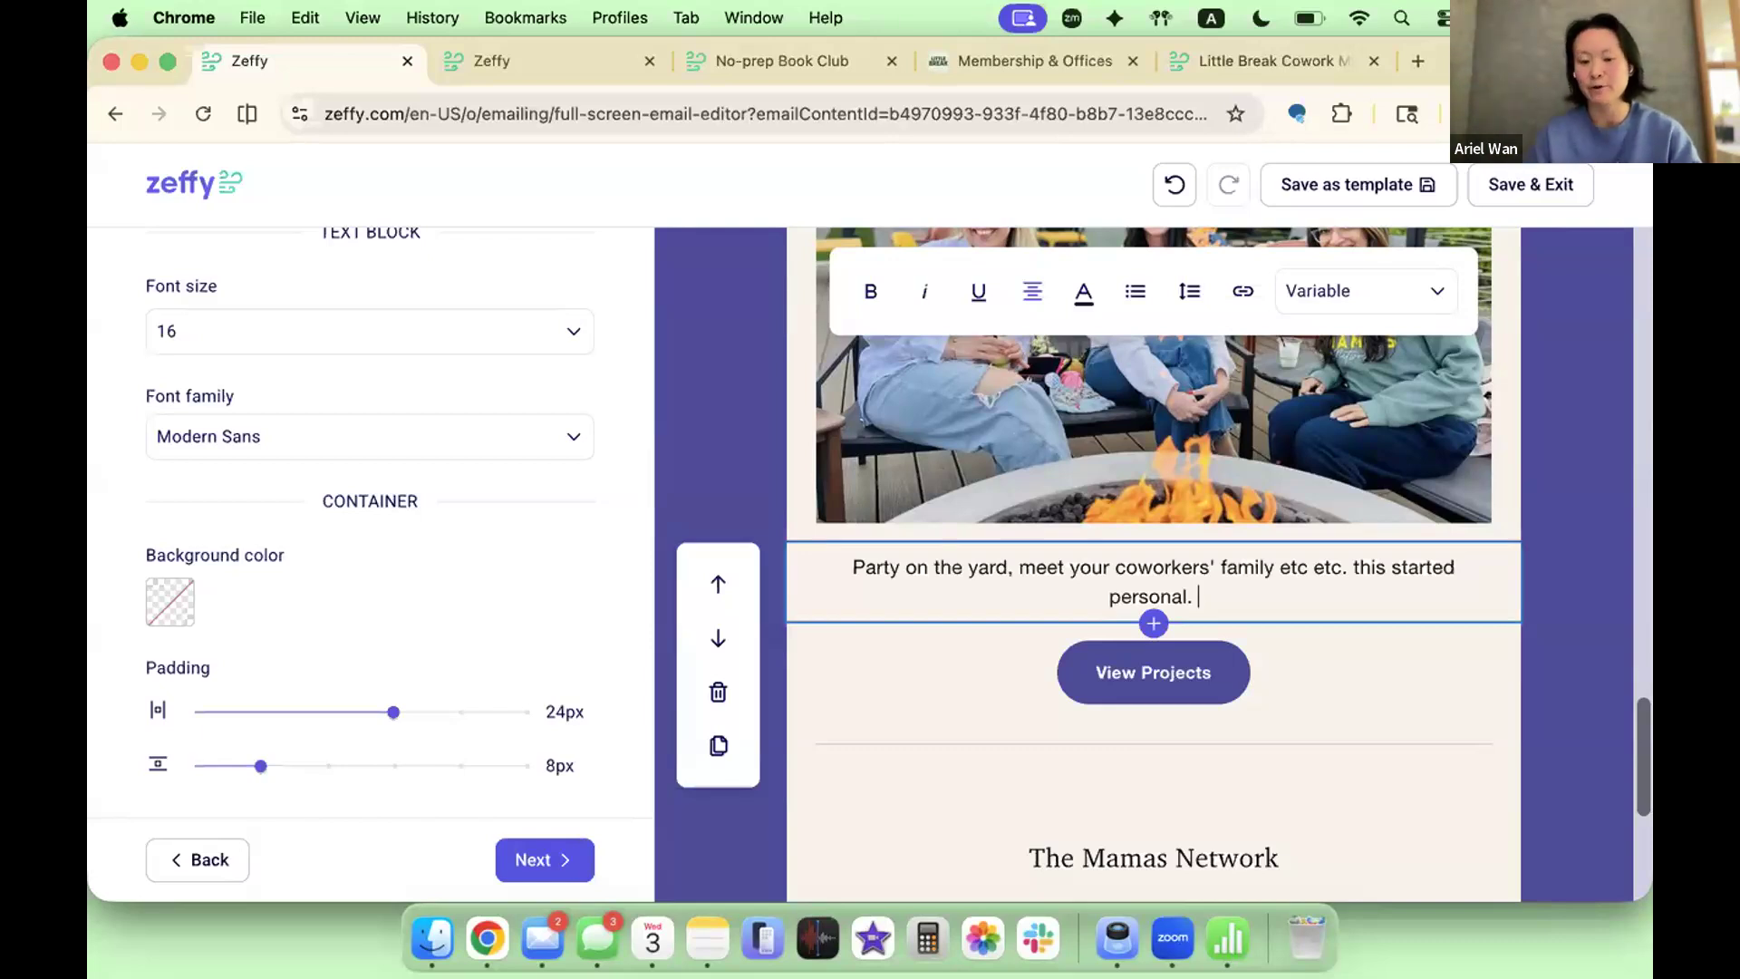
pyautogui.click(1161, 668)
pyautogui.doubleClick(1161, 668)
pyautogui.write('Register')
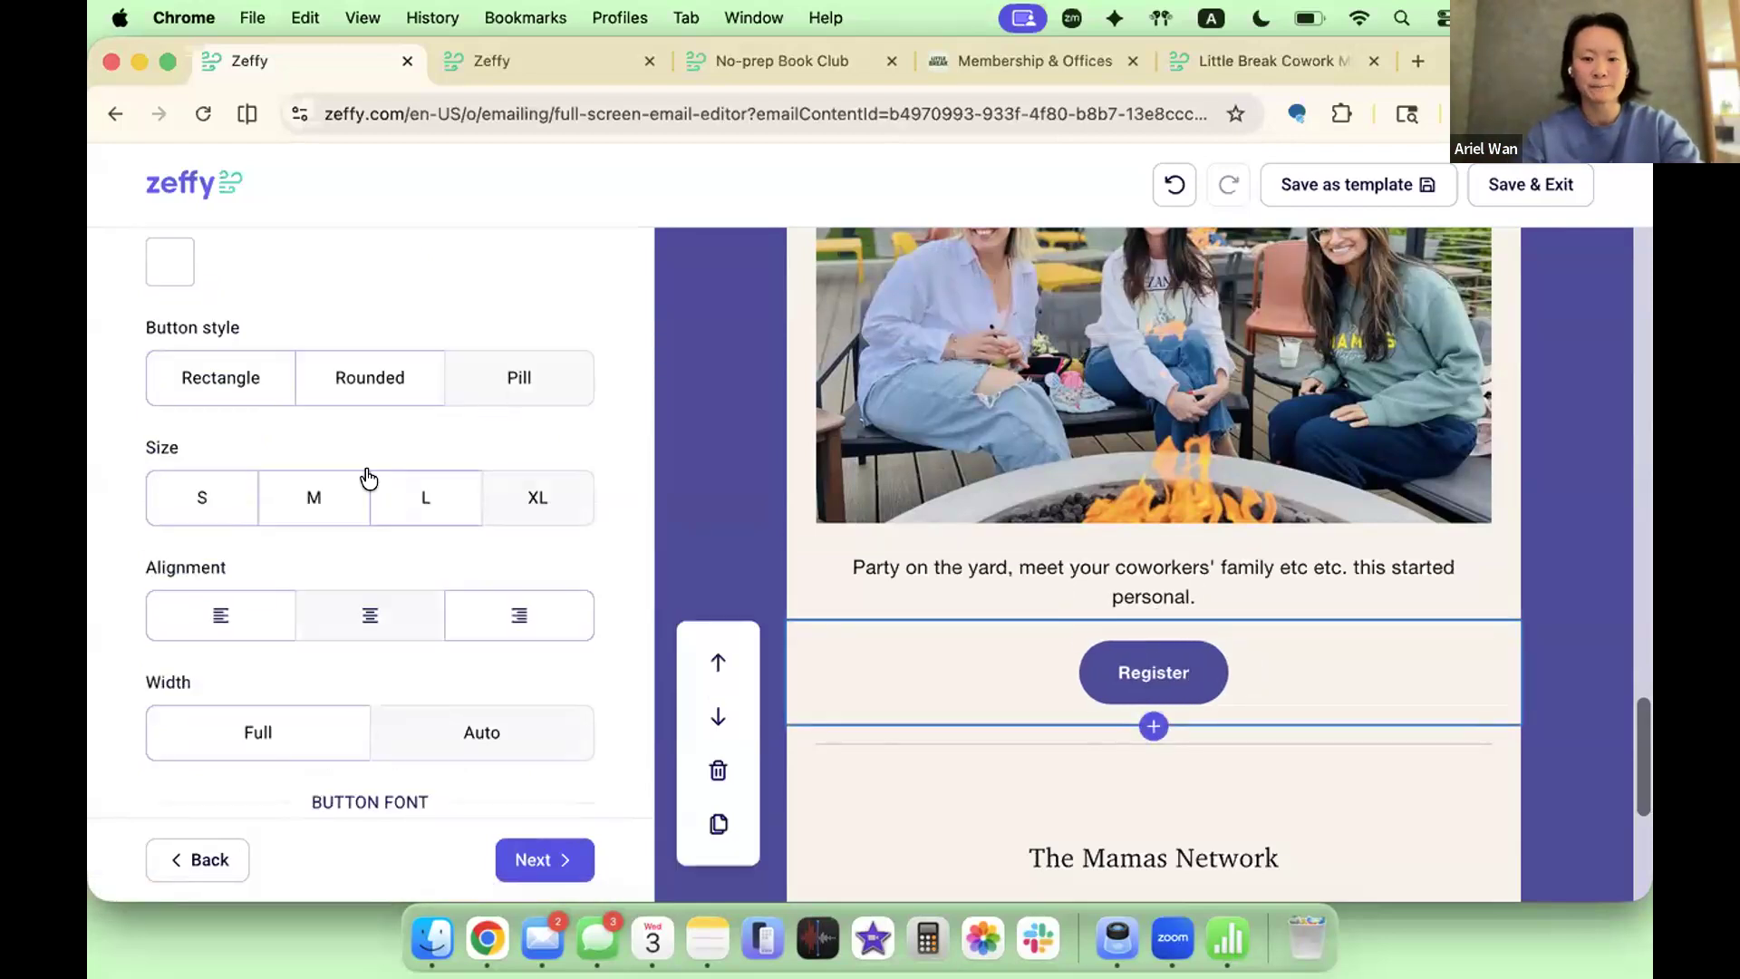
# Step: Colour the Register button with the document's green and link it to Party on the Yard 2026
pyautogui.scroll(5, 368, 479)
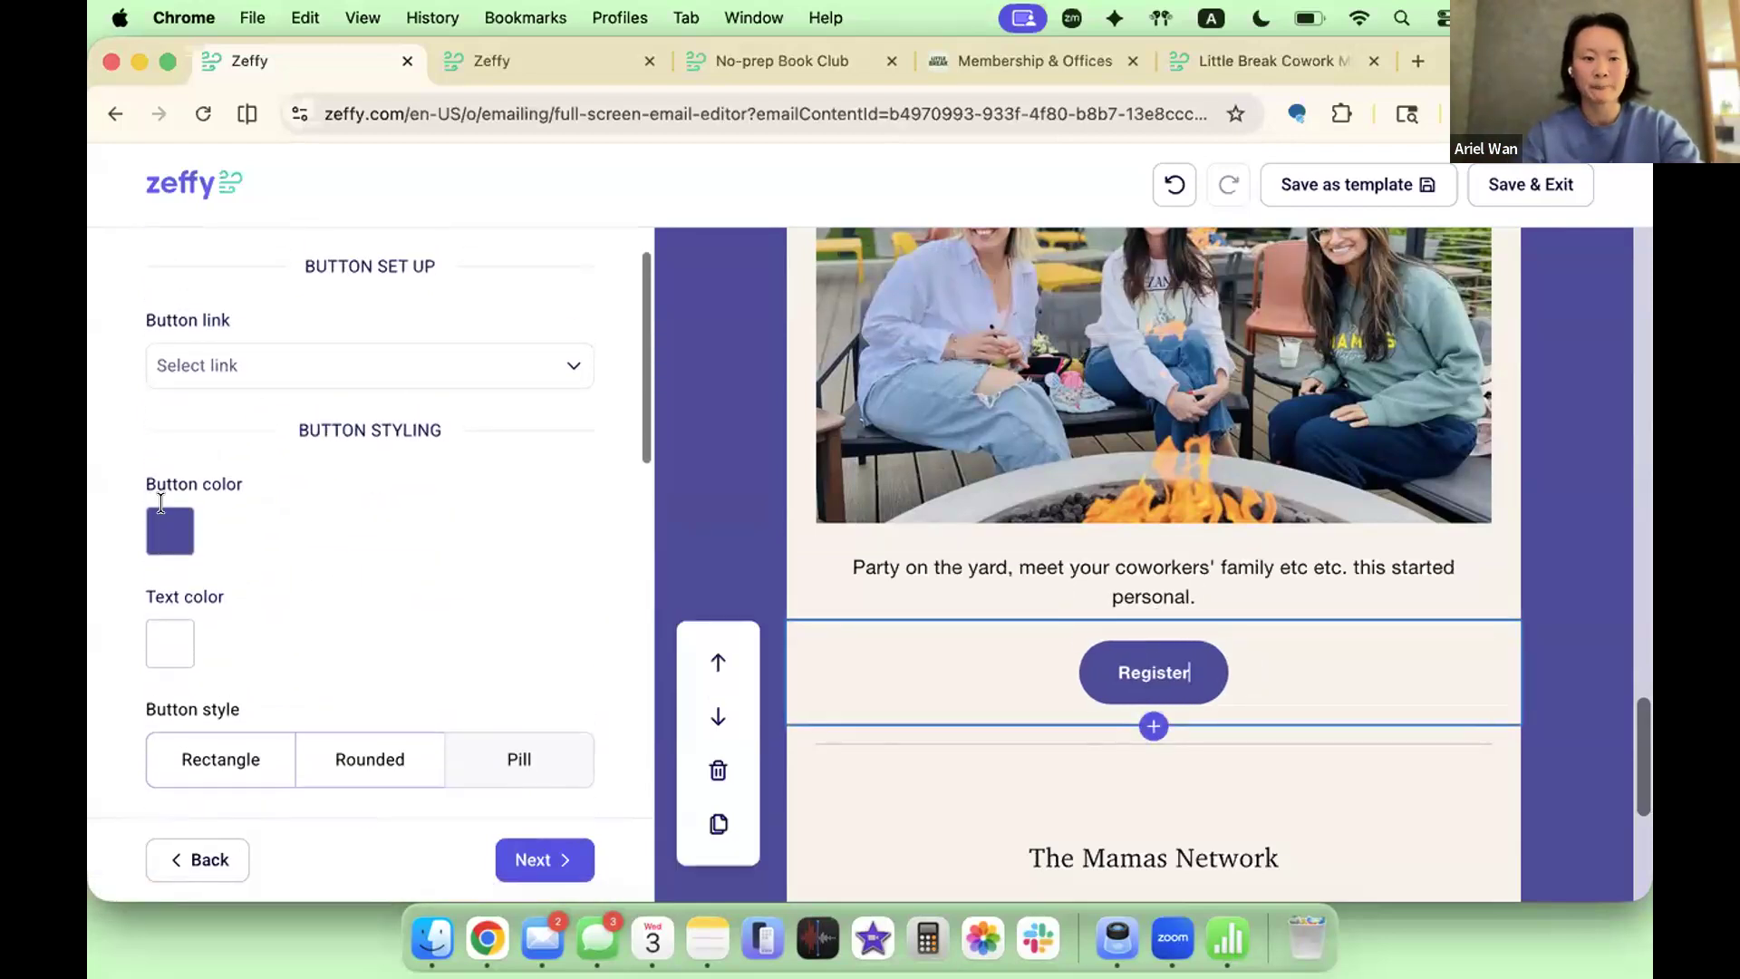
pyautogui.click(170, 530)
pyautogui.click(473, 422)
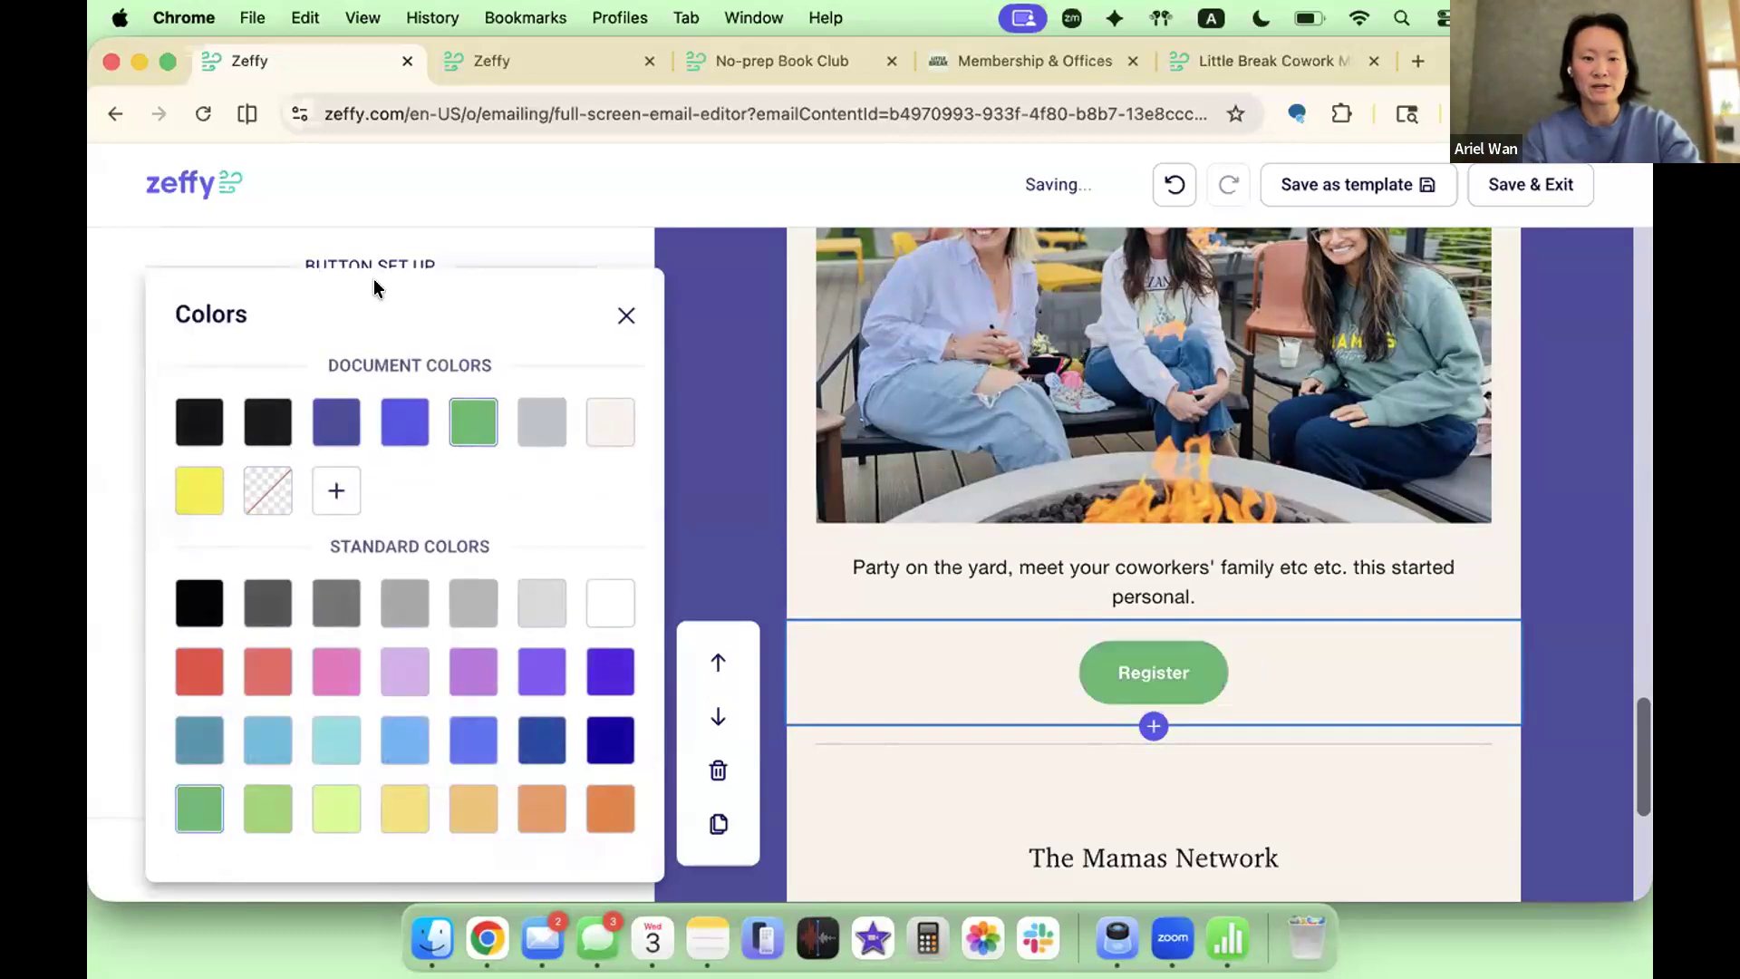
pyautogui.click(340, 240)
pyautogui.click(252, 362)
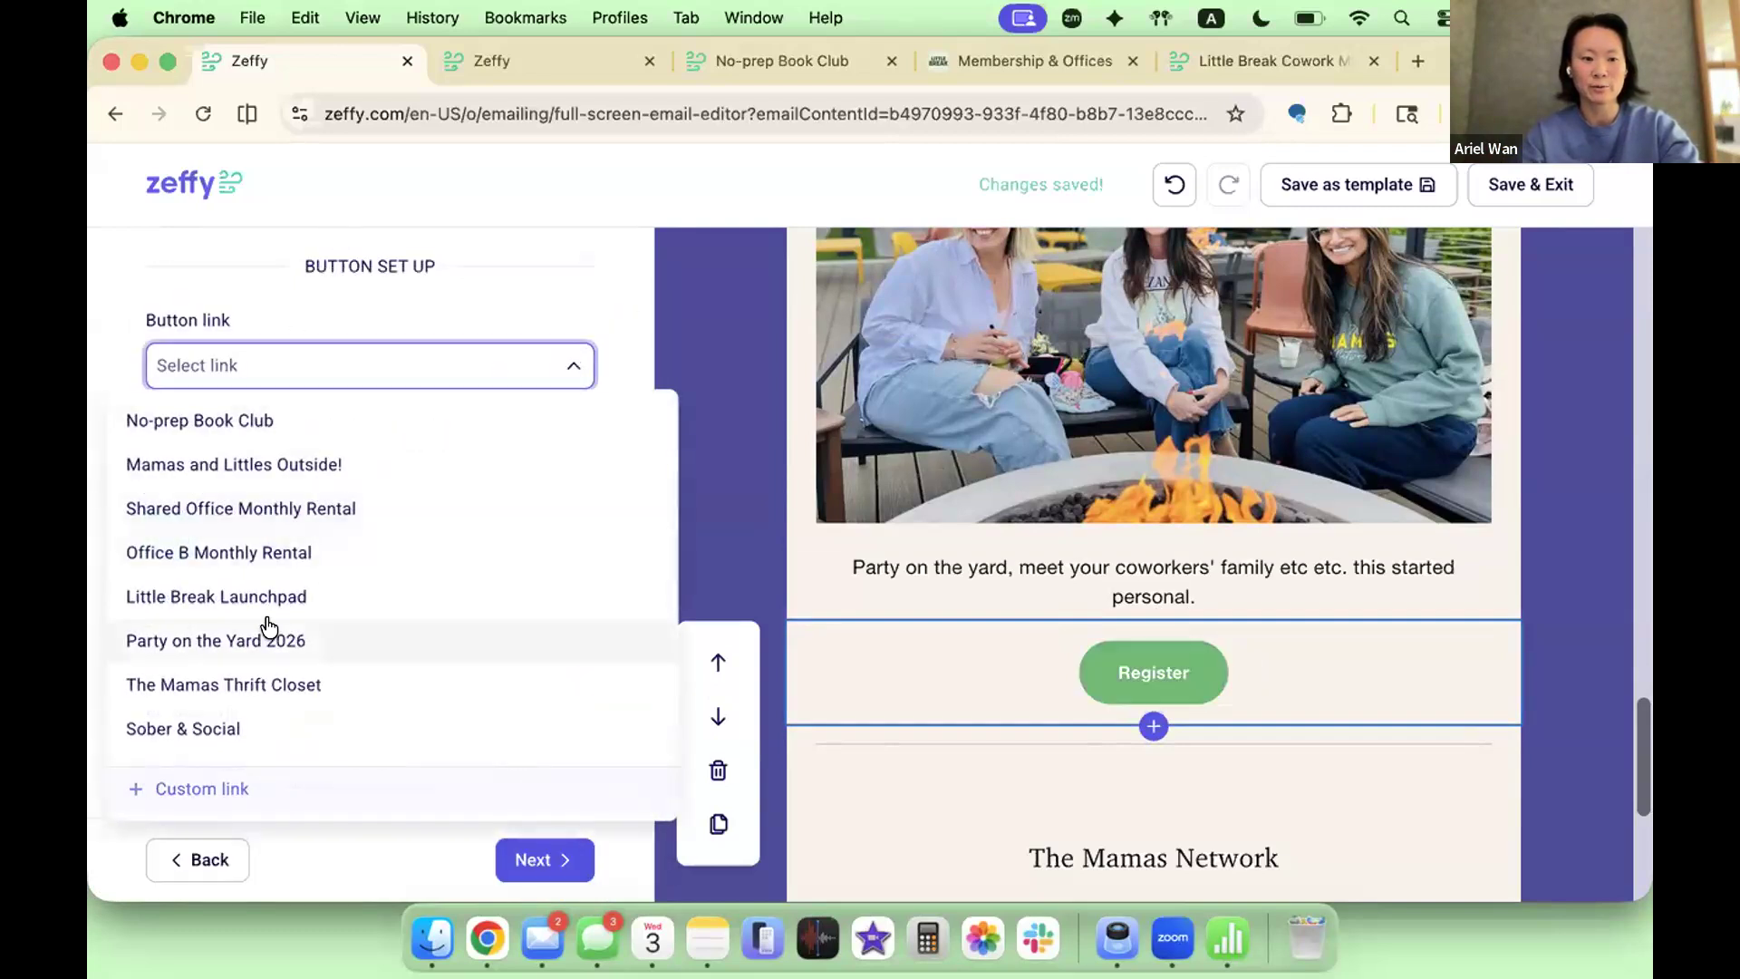
pyautogui.click(268, 627)
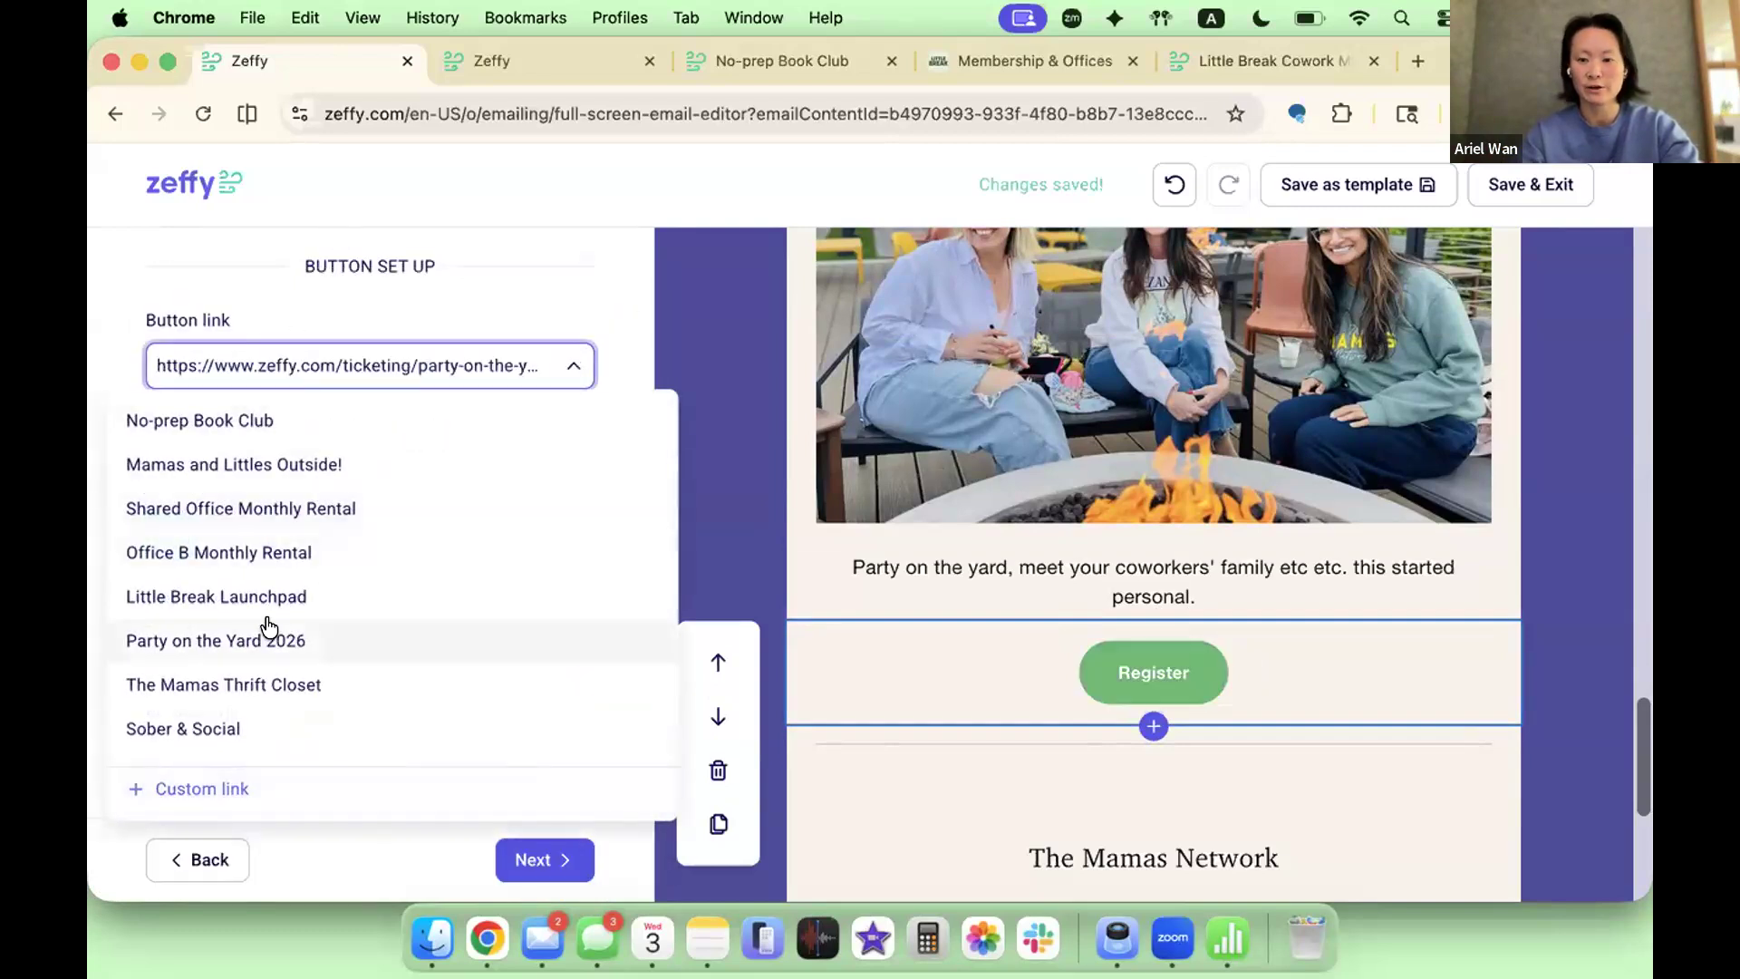
pyautogui.click(879, 629)
# Step: Open themamasnetwork.org in a new tab and copy the organization name, contact and copyright lines from the site's footer
pyautogui.scroll(-2, 1131, 686)
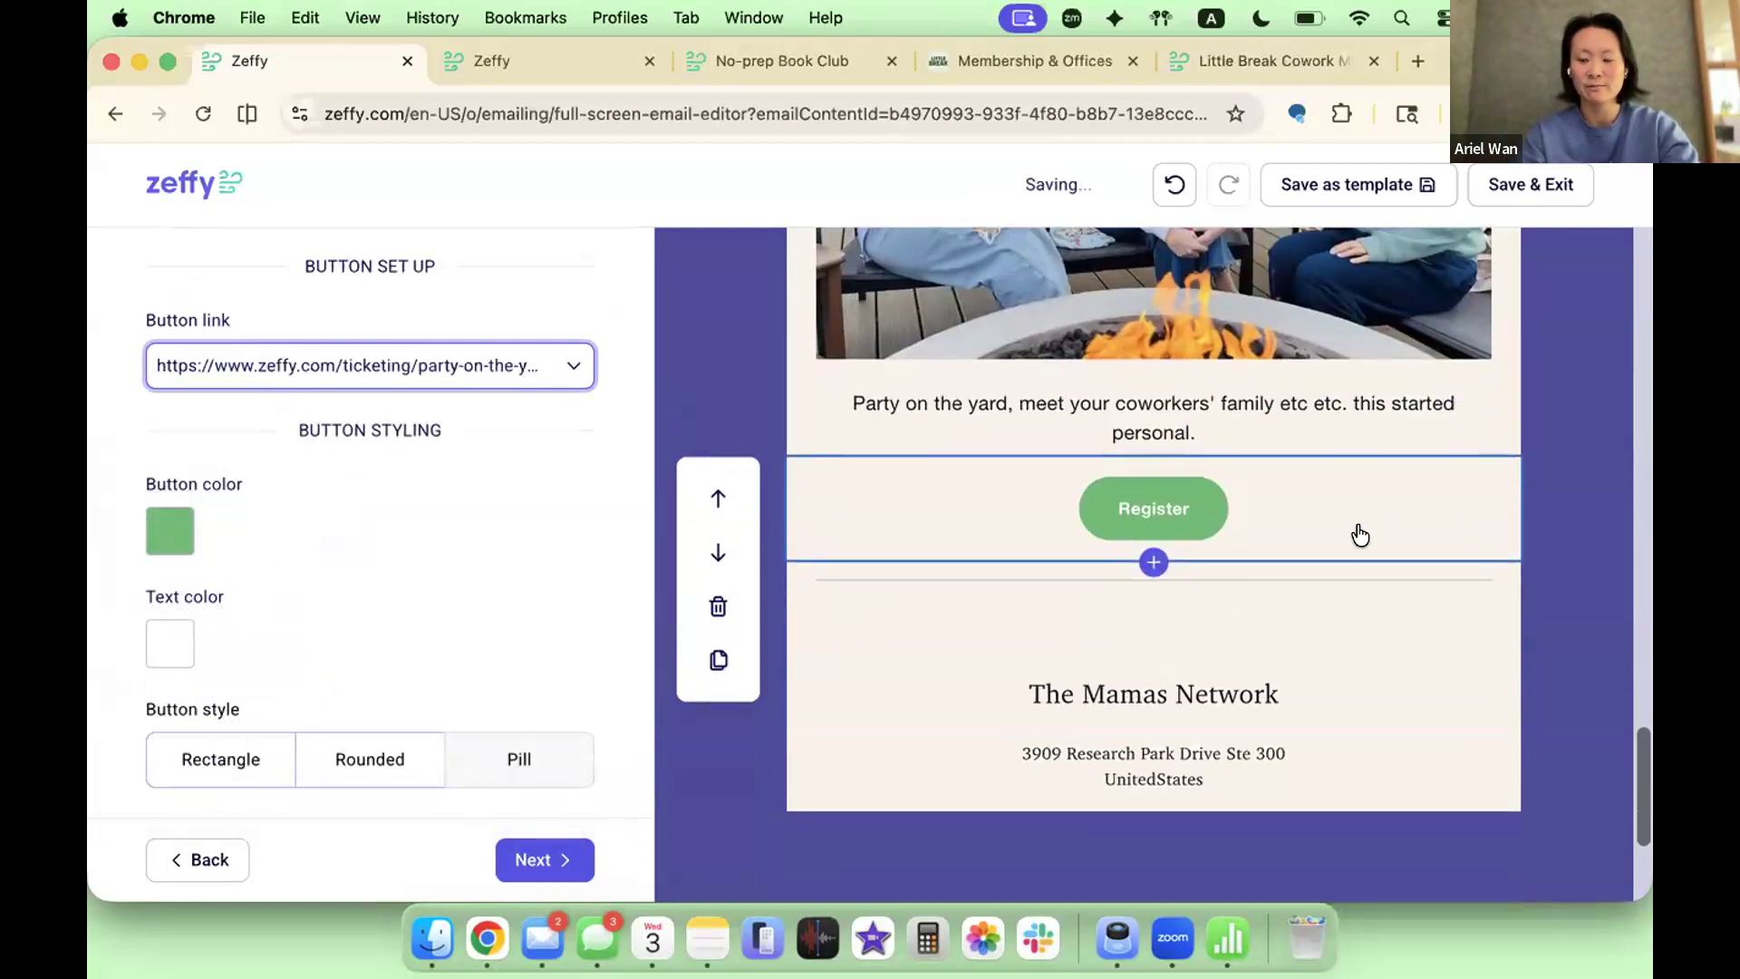
pyautogui.scroll(-1, 1328, 556)
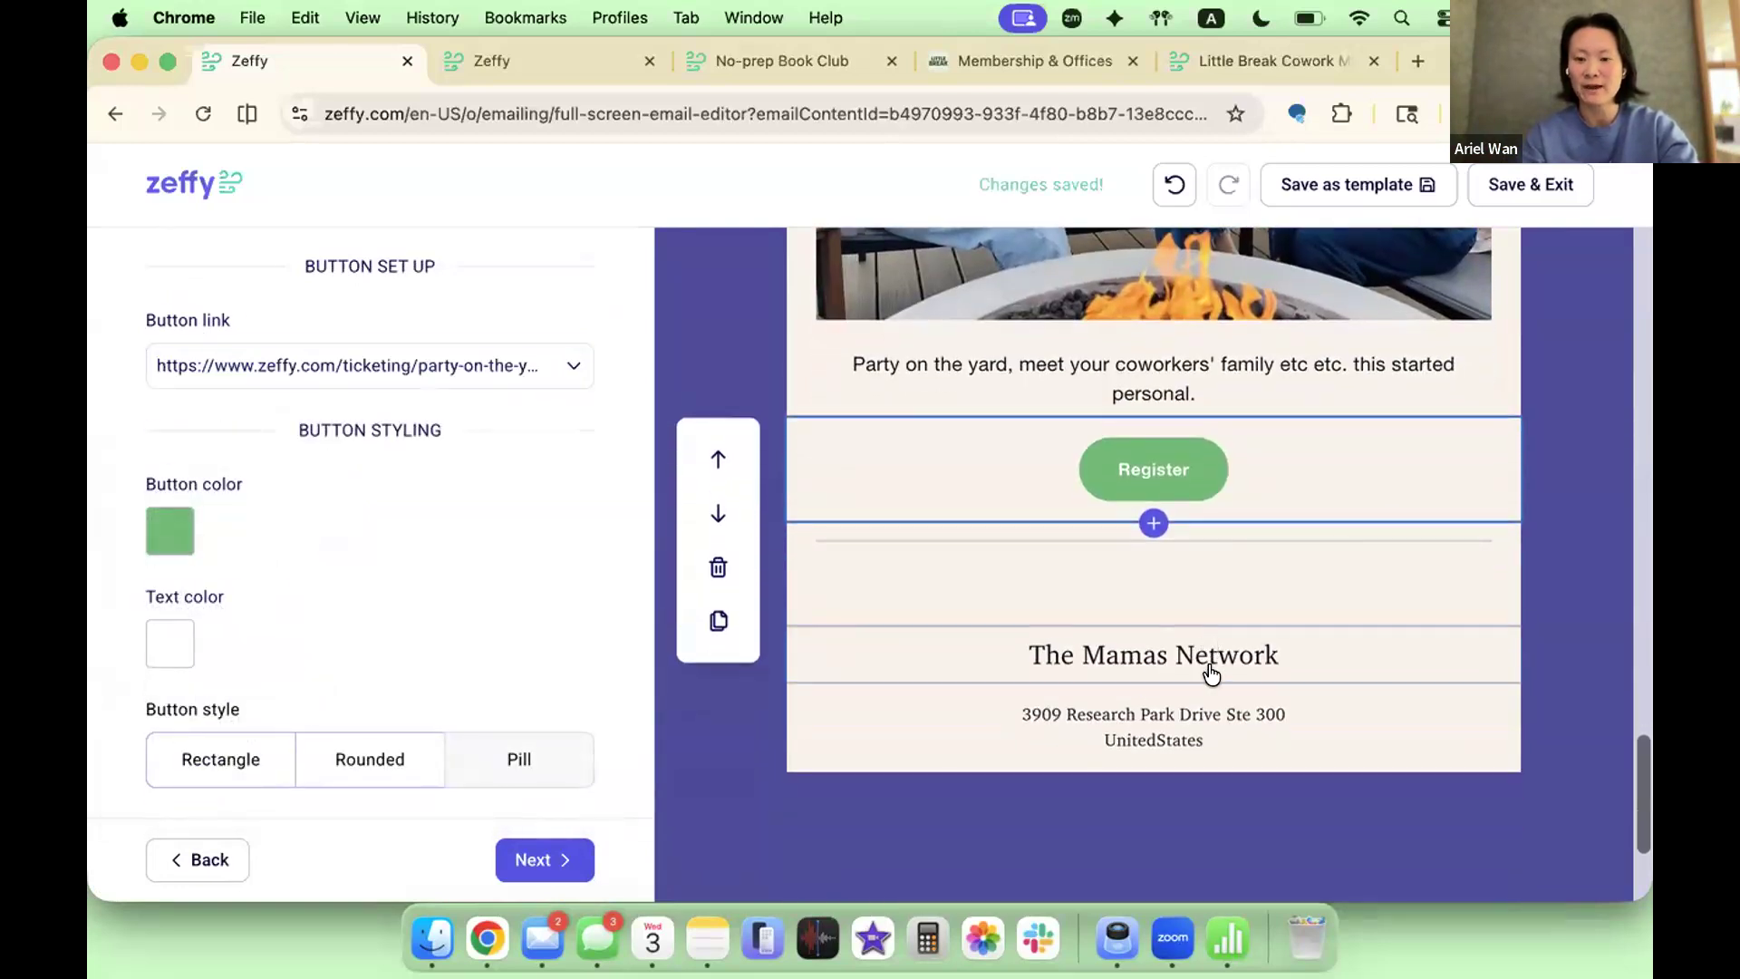
pyautogui.click(1208, 669)
pyautogui.click(1199, 721)
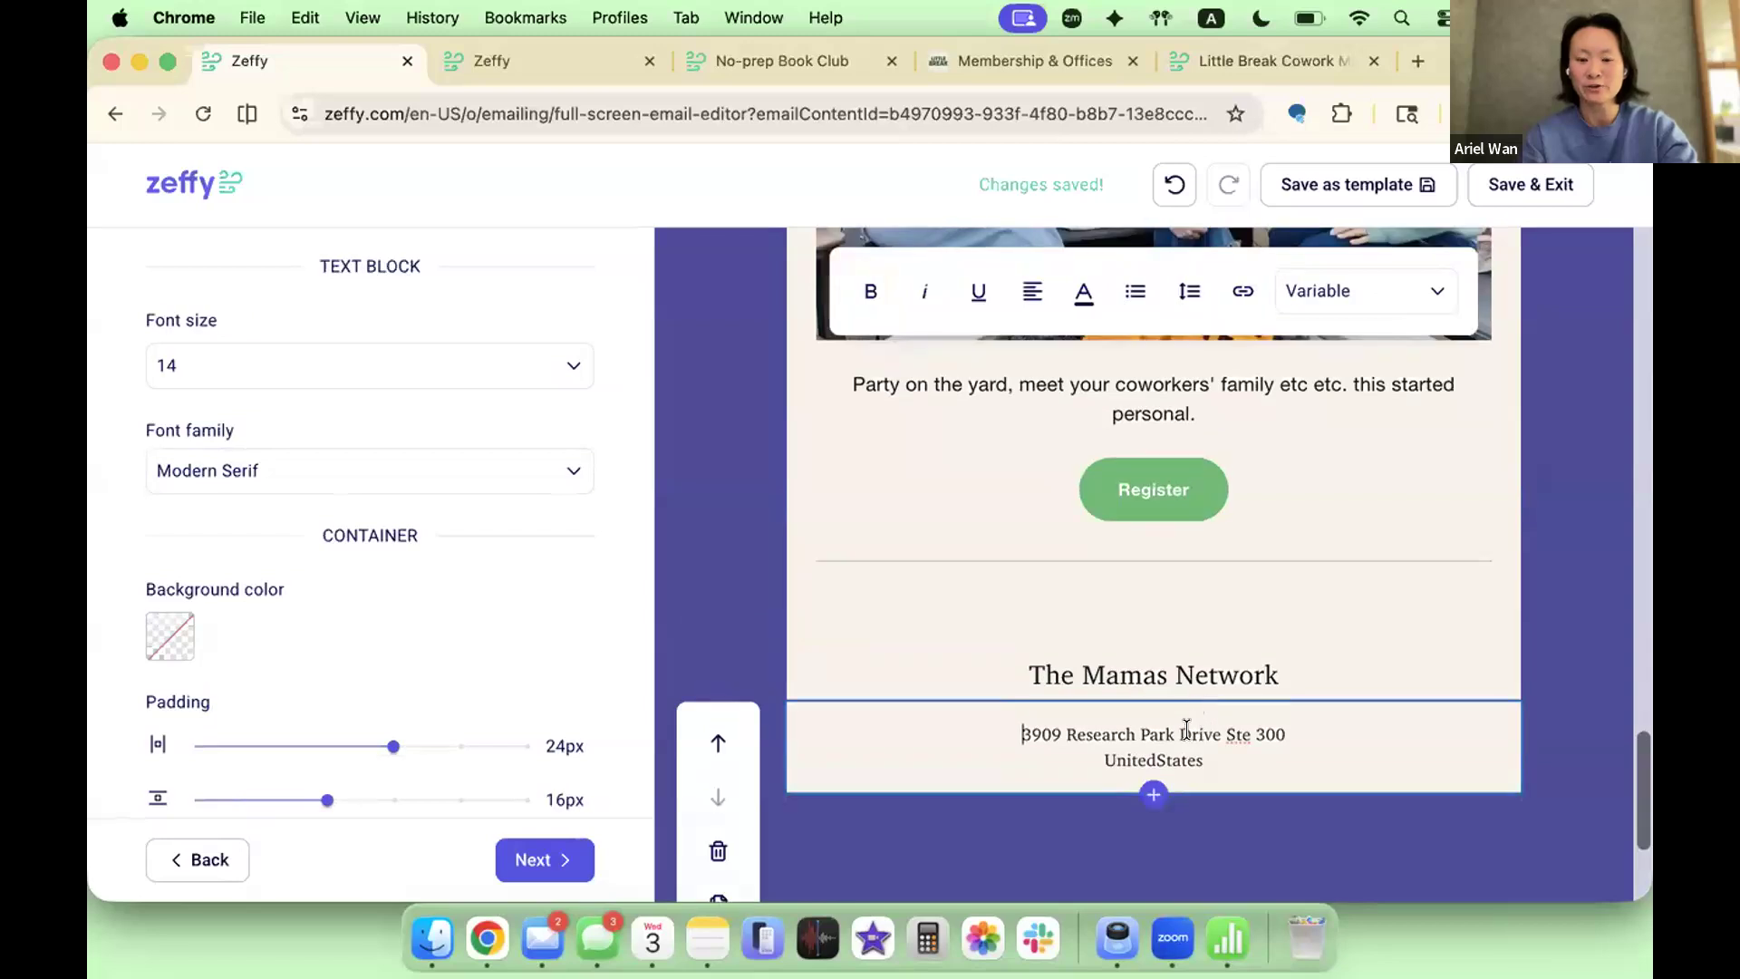
pyautogui.press('super+t')
pyautogui.write('the')
pyautogui.press('Return')
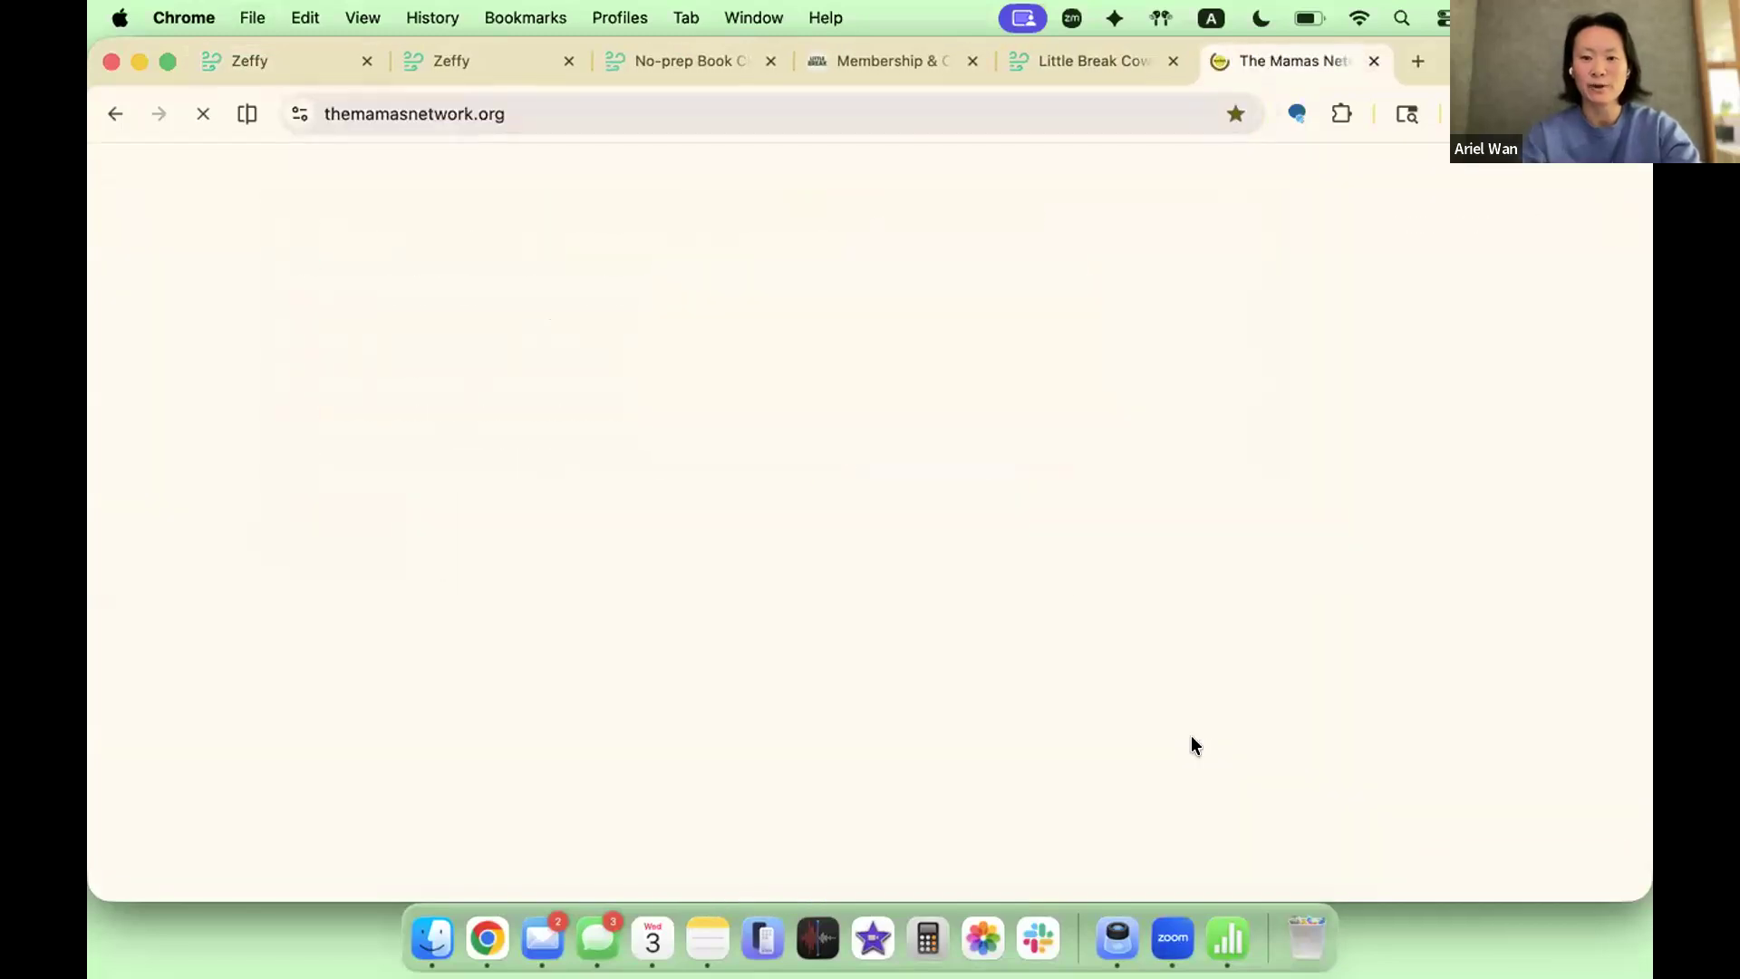
pyautogui.scroll(-20, 939, 523)
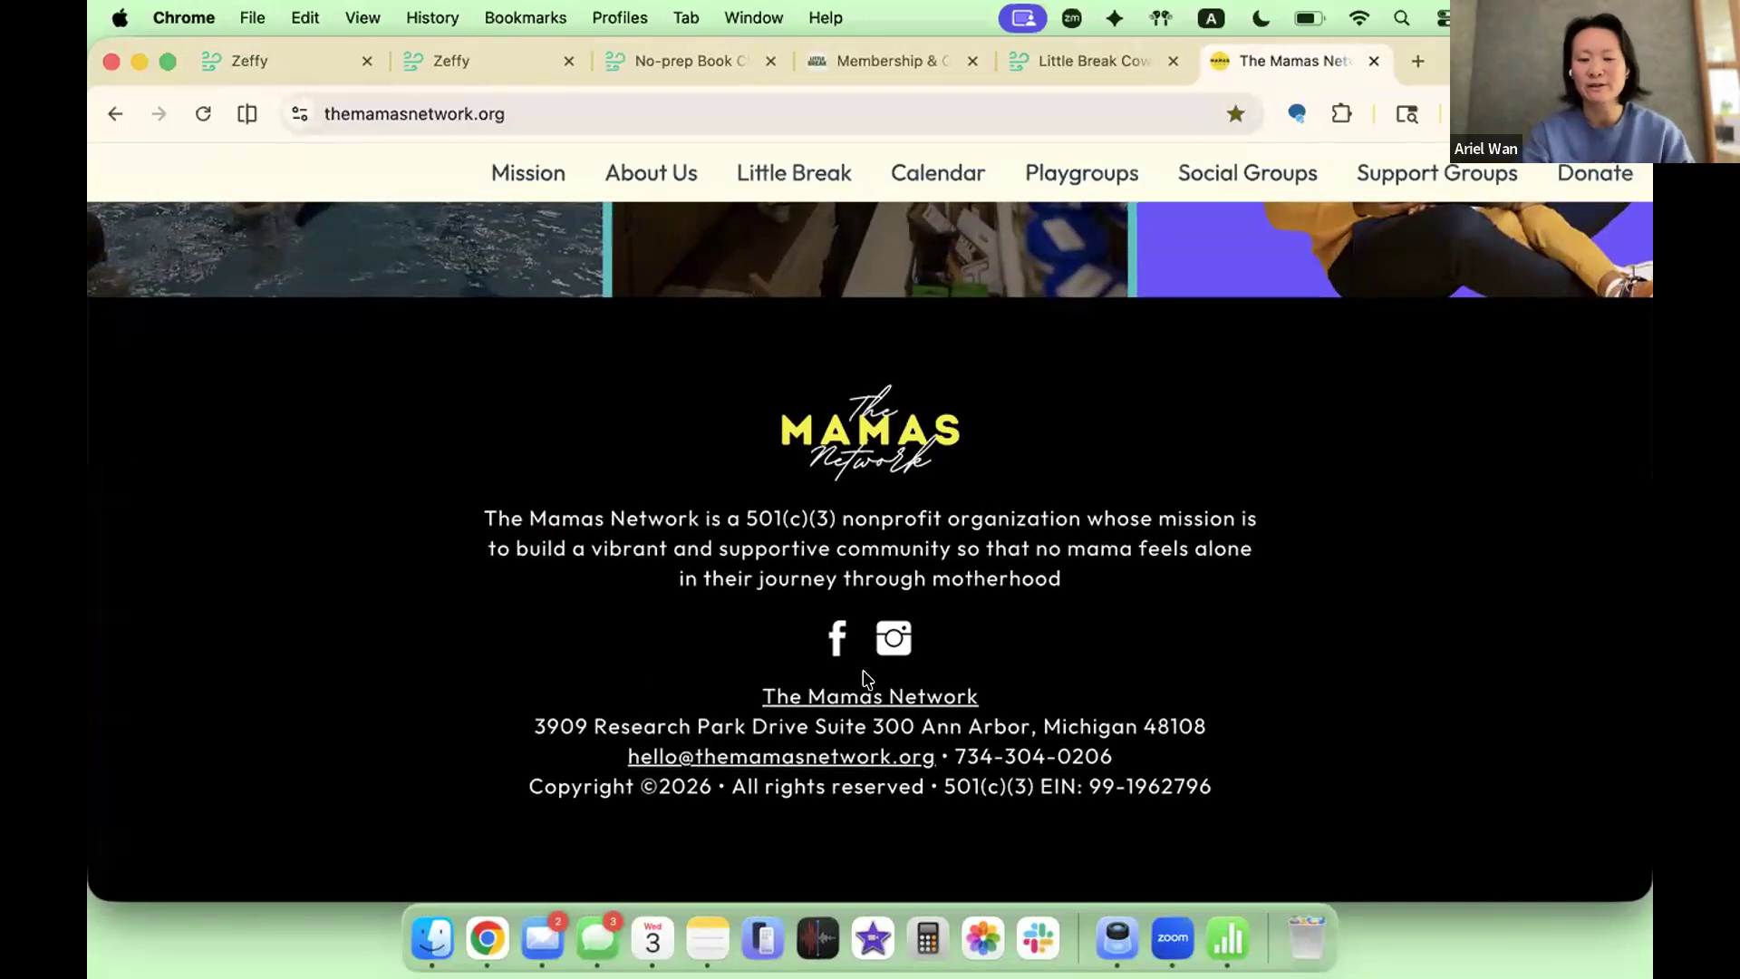
pyautogui.moveTo(1025, 688); pyautogui.dragTo(1212, 790)
pyautogui.press('super+c')
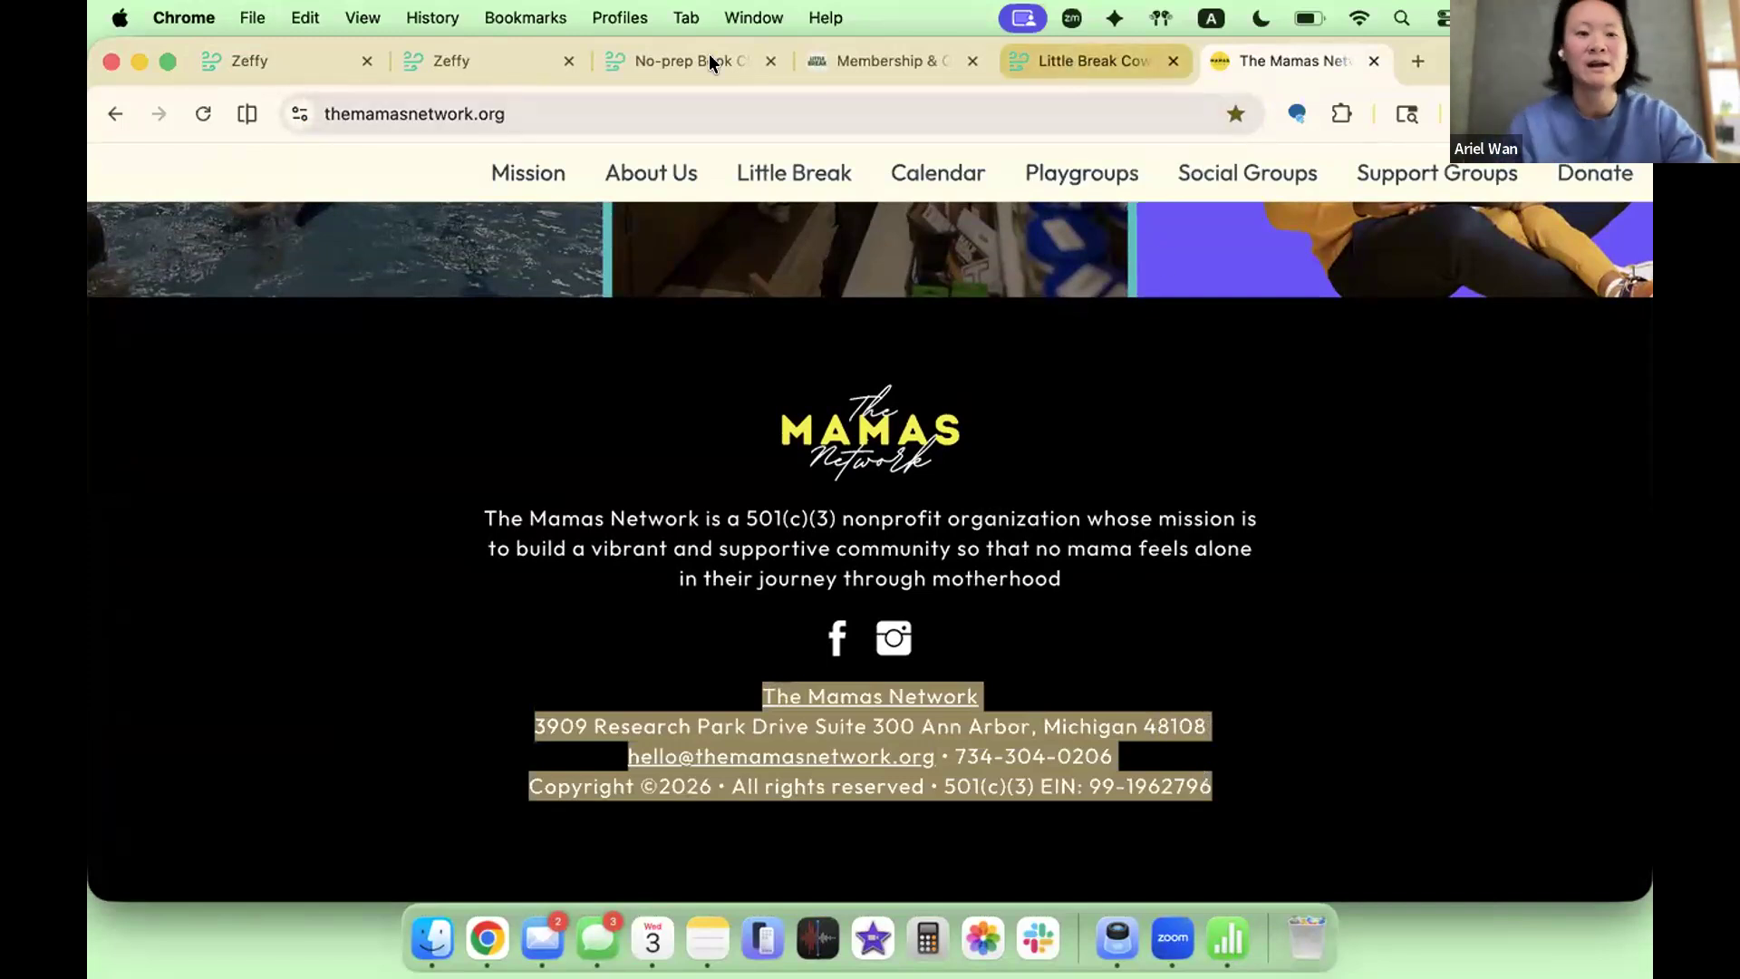
# Step: Return to the email editor and replace the footer address text with the copied contact and copyright lines
pyautogui.click(281, 62)
pyautogui.tripleClick(1179, 742)
pyautogui.press('super+v')
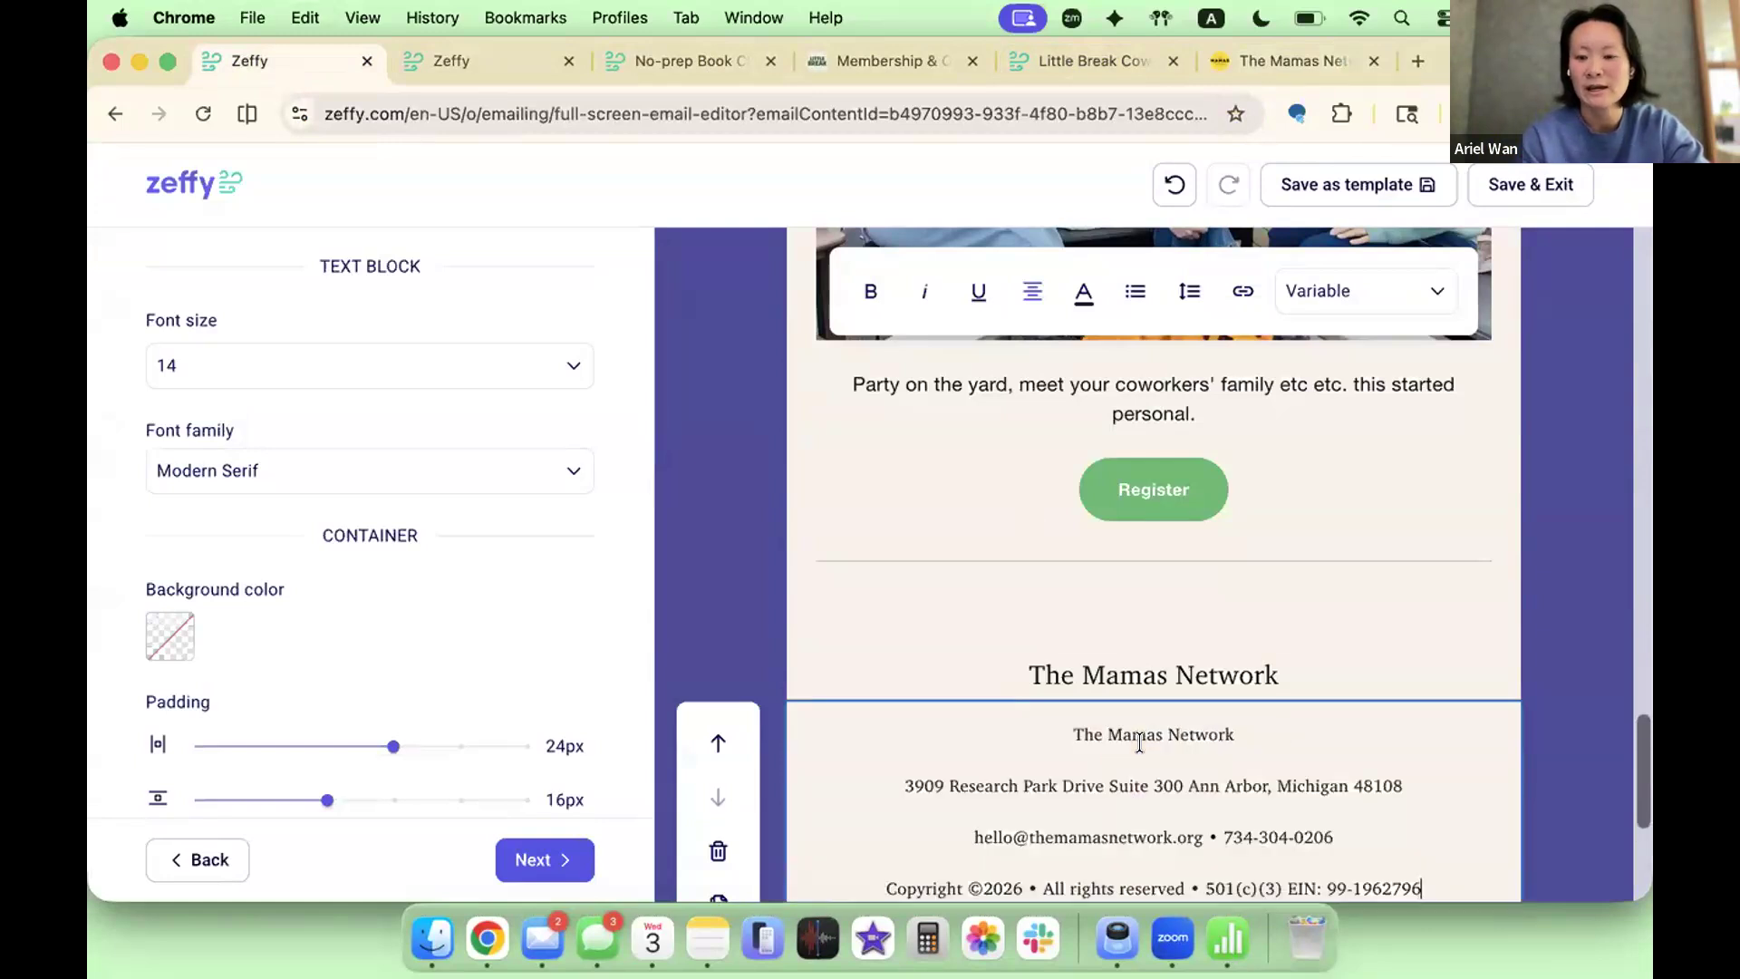
# Step: Remove the paragraph gaps between the four footer lines so they sit directly under each other
pyautogui.scroll(-3, 1139, 741)
pyautogui.click(1064, 603)
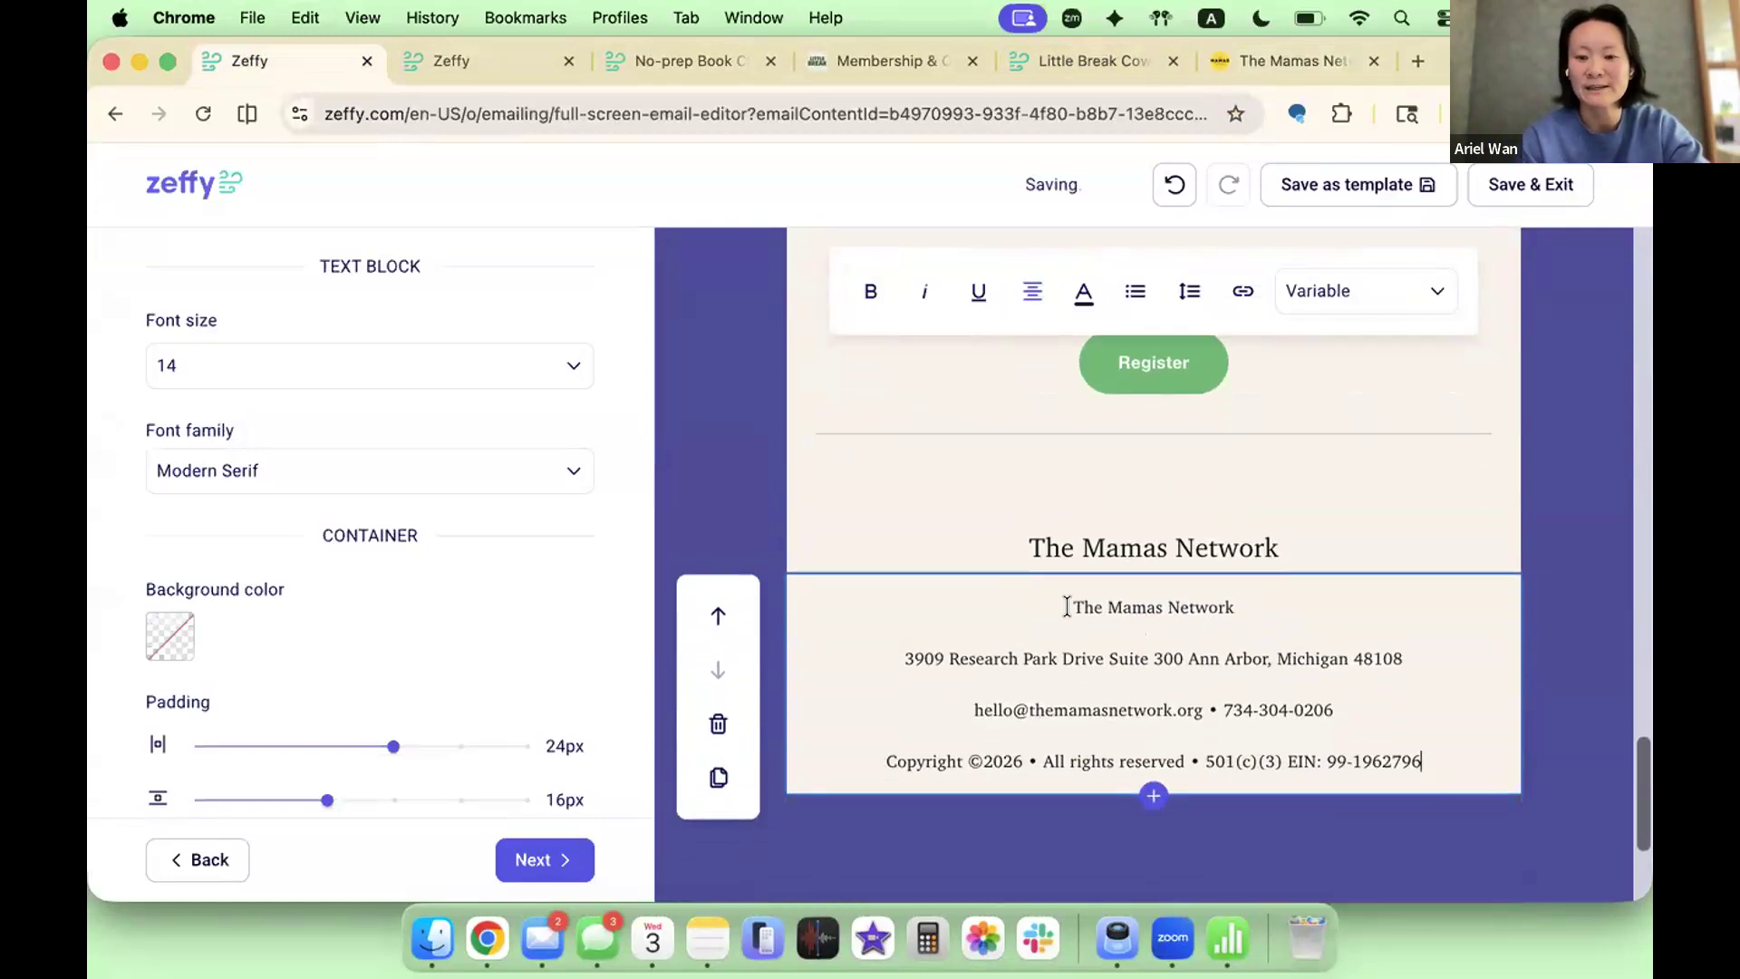
pyautogui.click(1068, 626)
pyautogui.press('BackSpace')
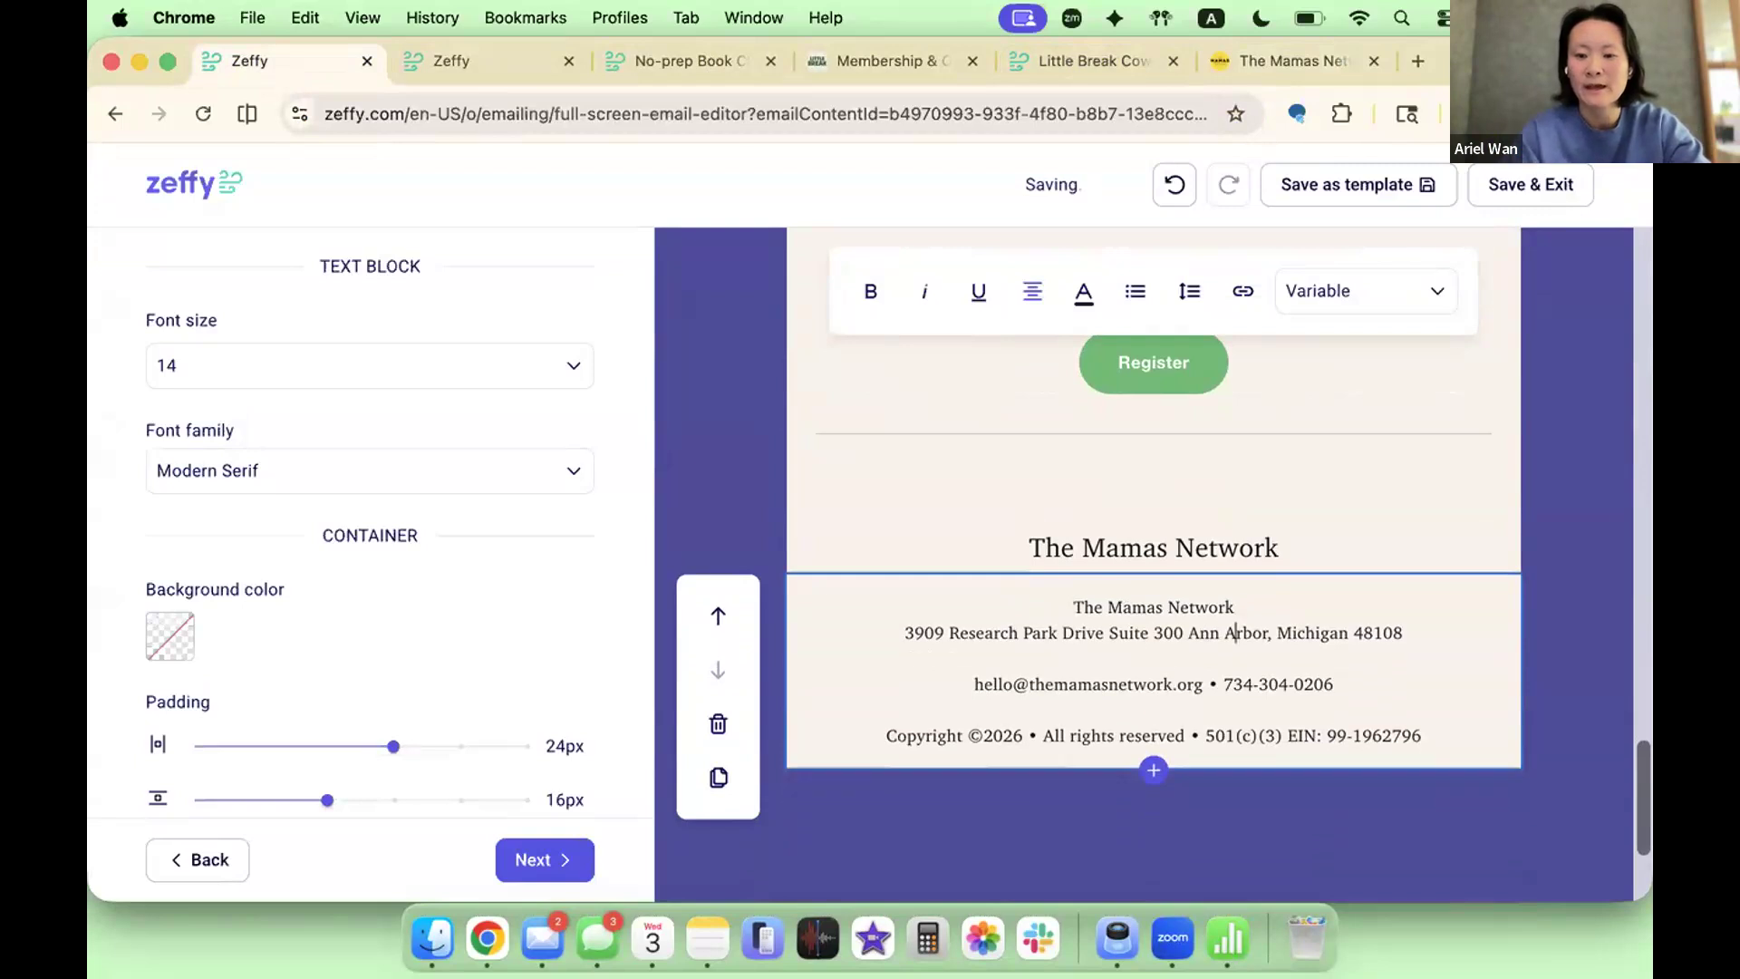
pyautogui.press('BackSpace')
pyautogui.press('Down')
pyautogui.press('Down')
pyautogui.press('BackSpace')
# Step: Set the font size of the whole footer text to 10 and look through the font family options
pyautogui.press('super+a')
pyautogui.click(214, 359)
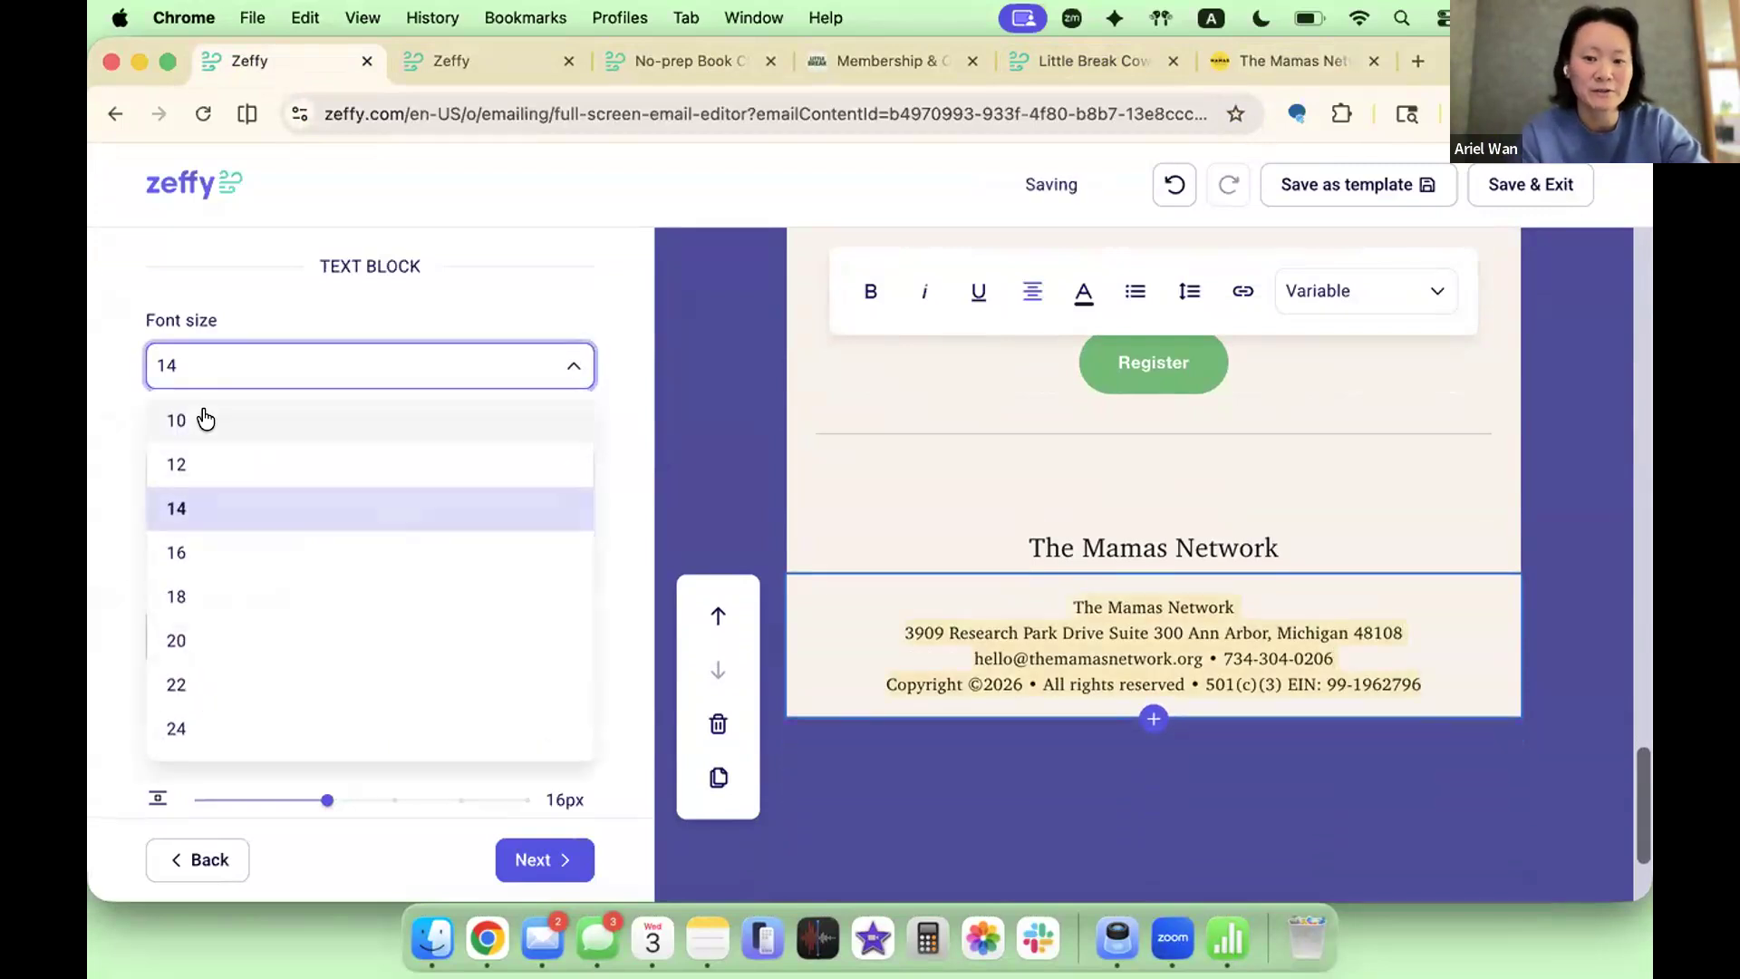
pyautogui.click(208, 417)
pyautogui.scroll(2, 212, 459)
pyautogui.click(254, 425)
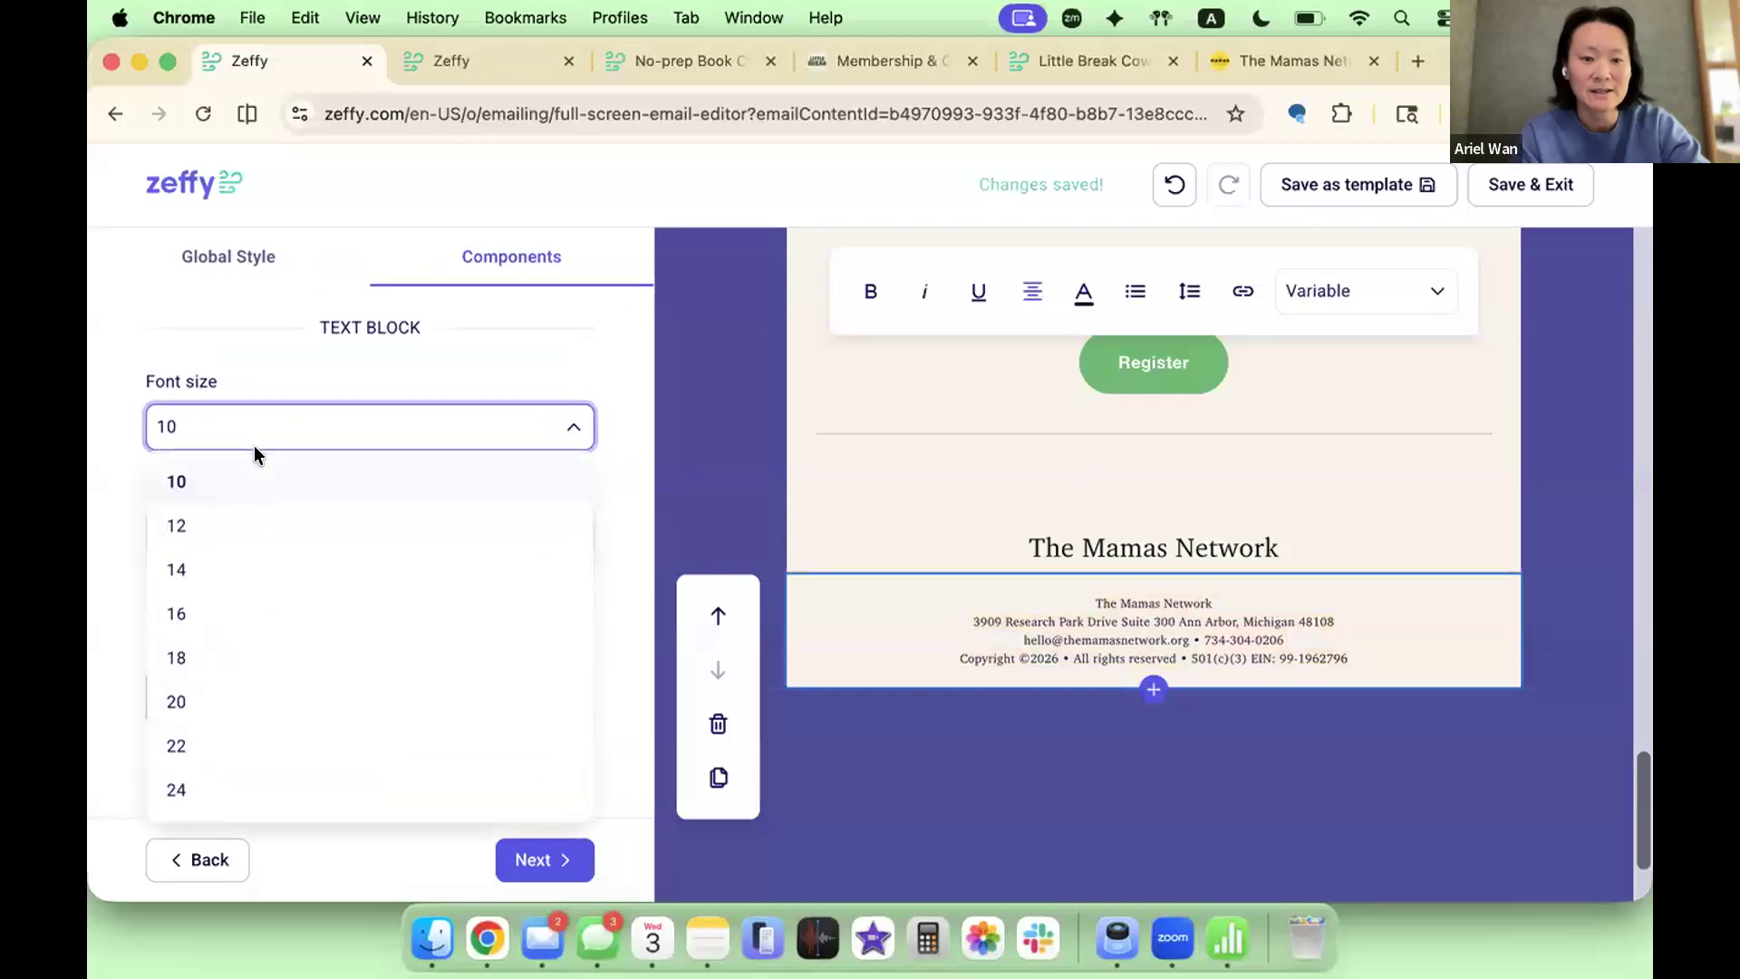
pyautogui.click(243, 494)
pyautogui.click(198, 532)
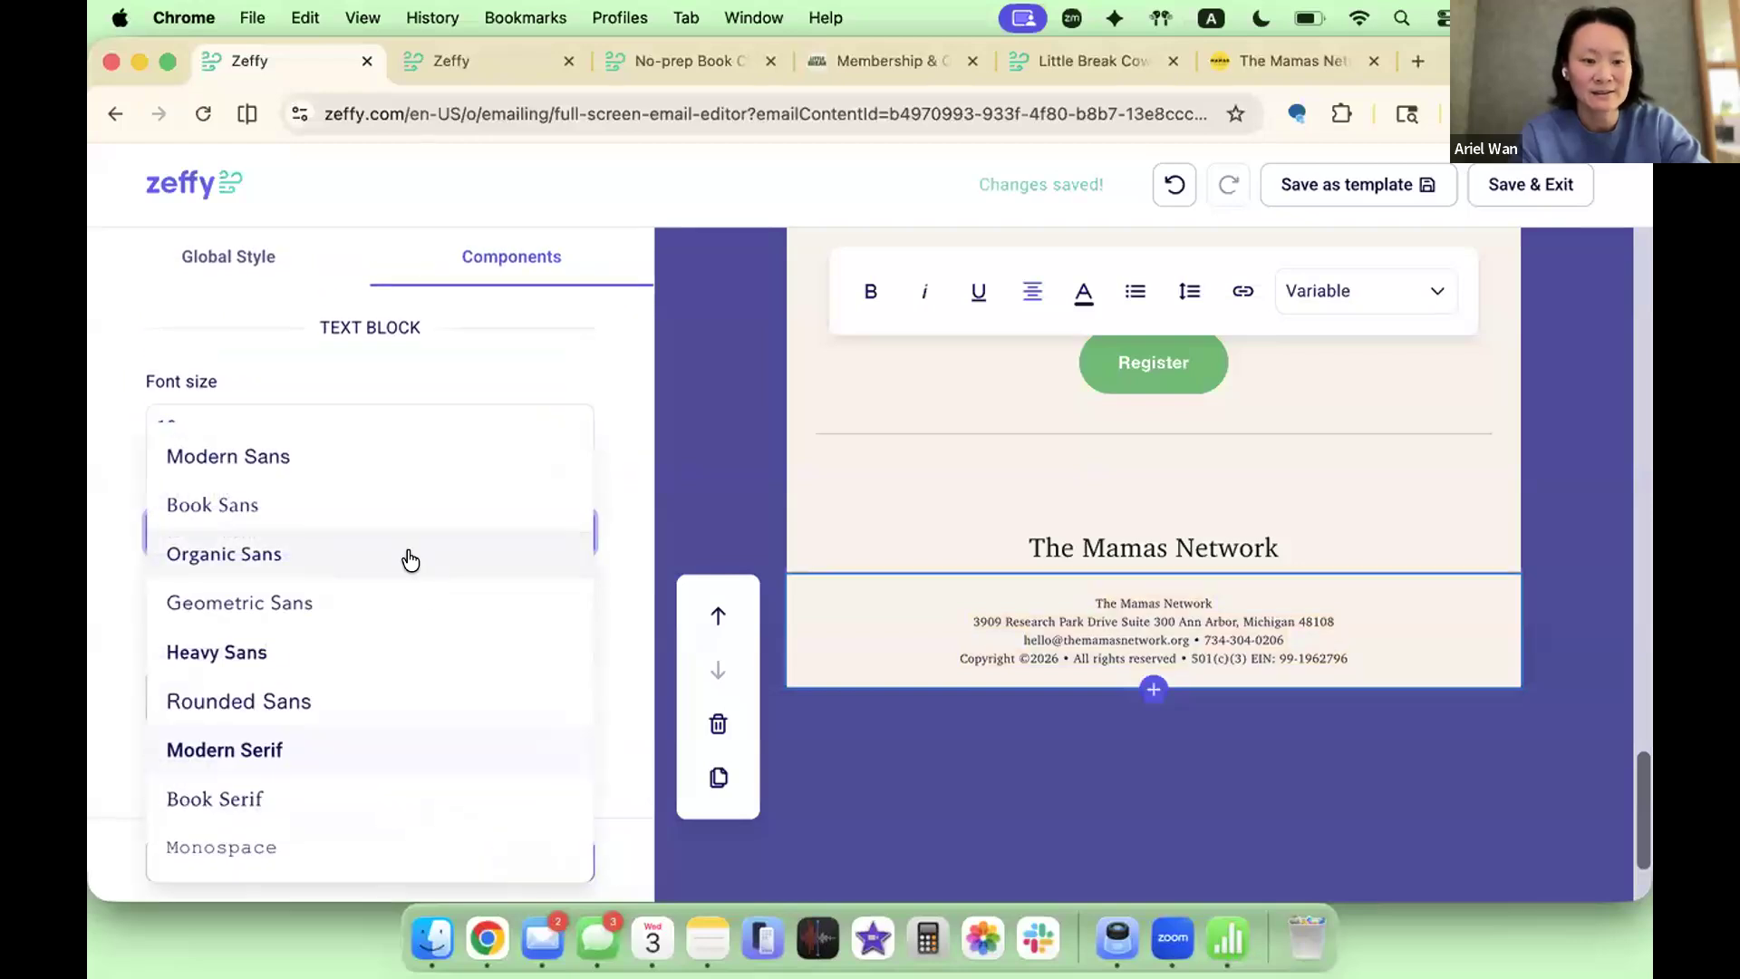
pyautogui.click(1160, 625)
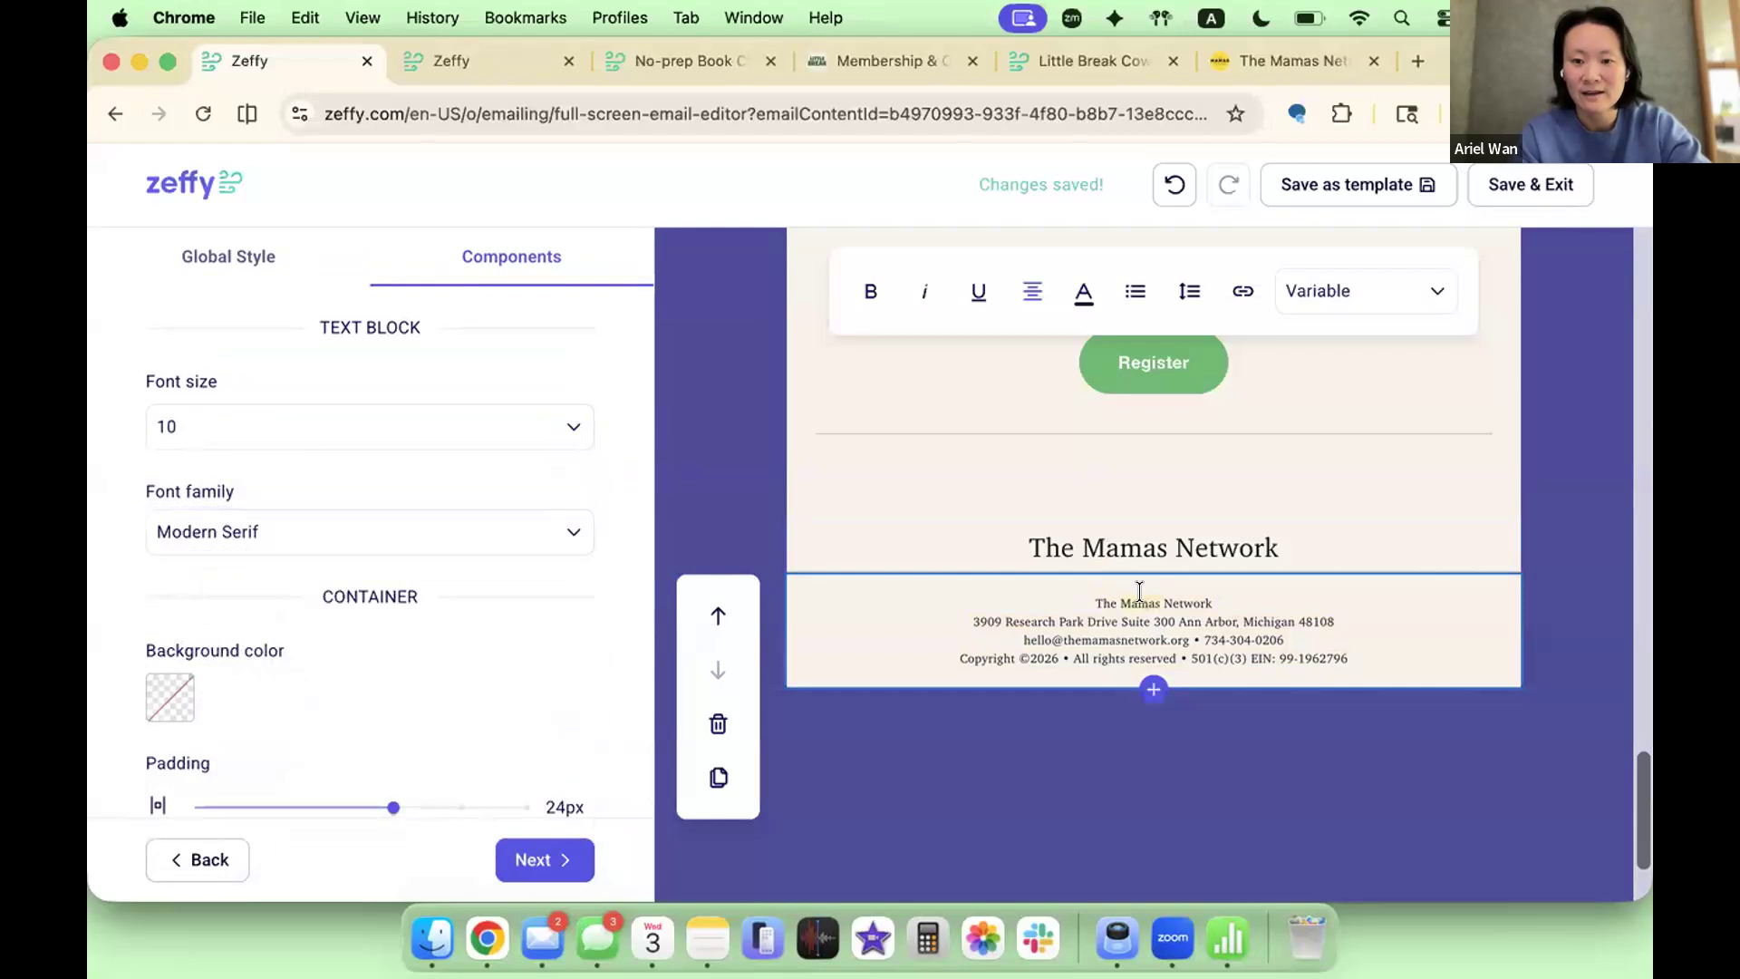
pyautogui.click(1214, 77)
pyautogui.click(1041, 113)
pyautogui.press('super+c')
pyautogui.press('super+w')
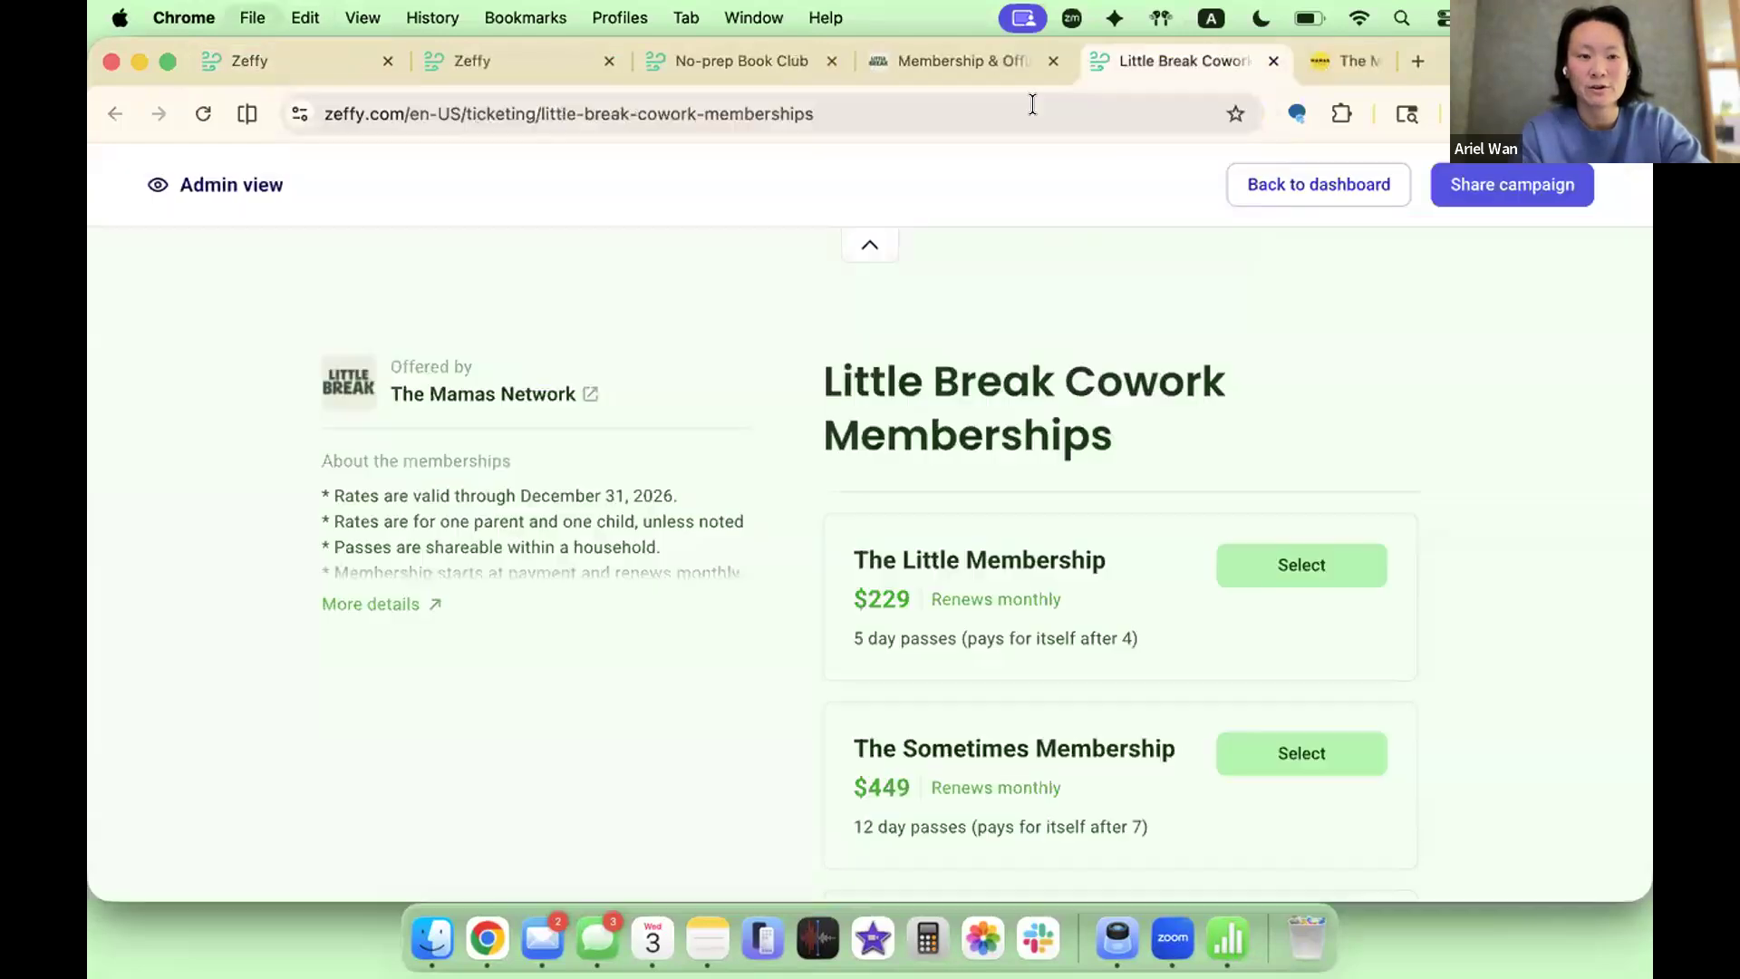
pyautogui.press('super+1')
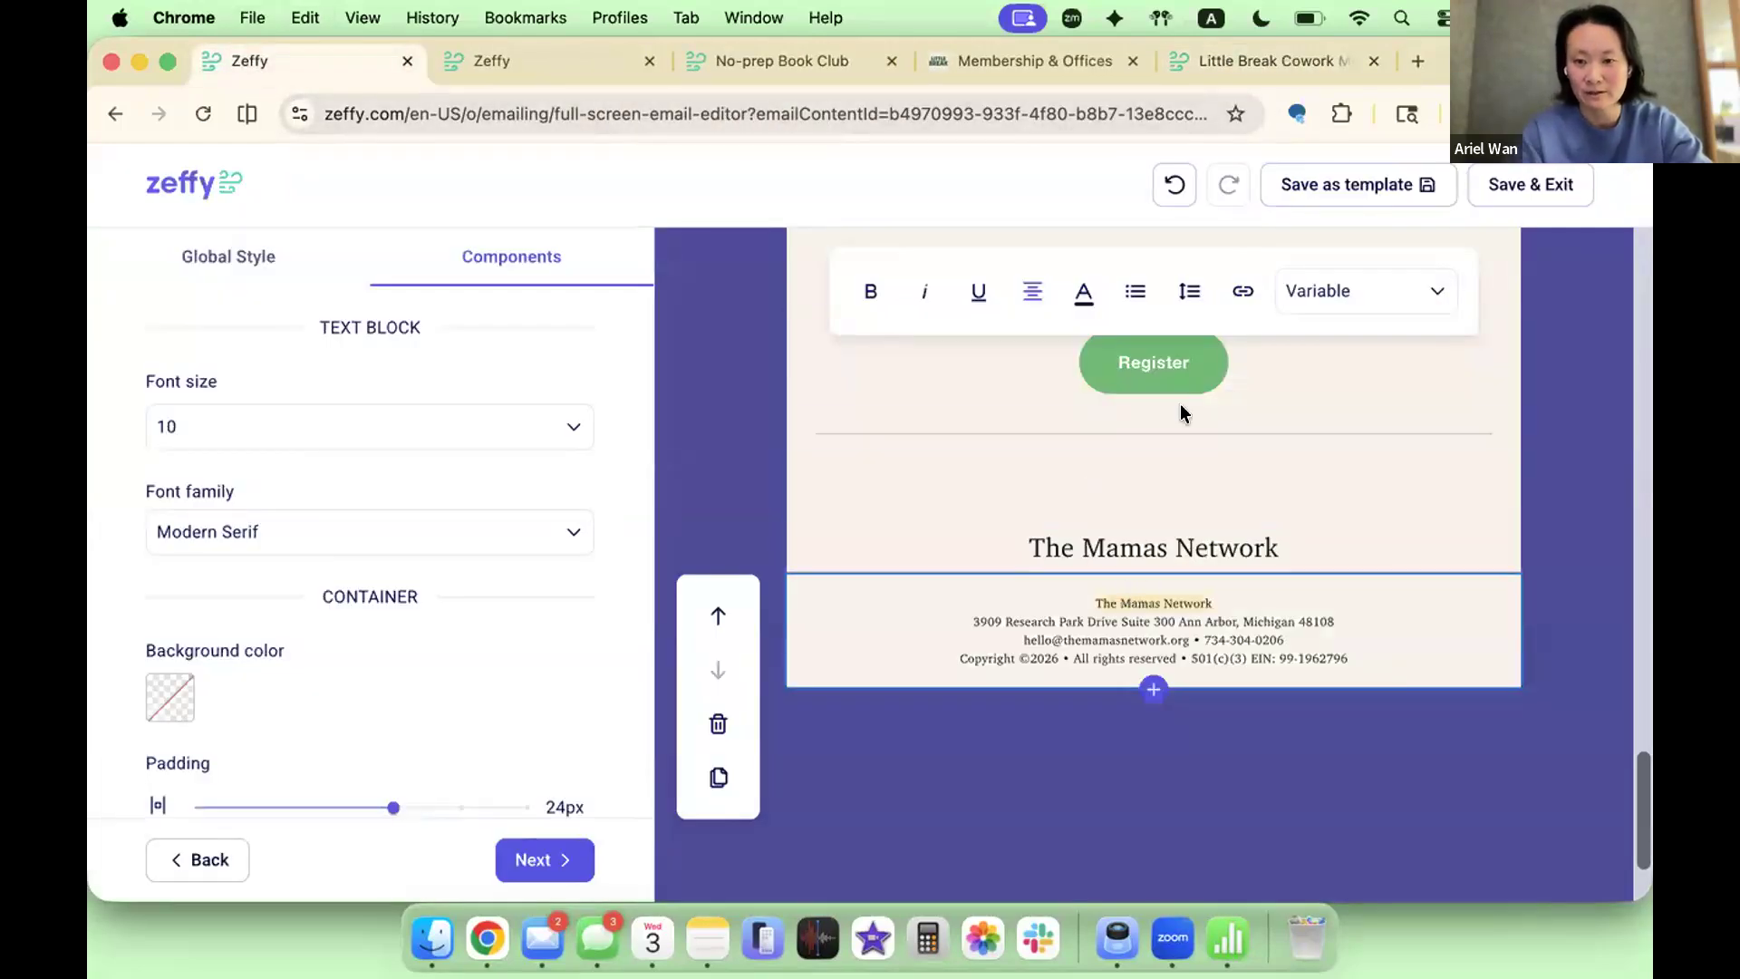
pyautogui.click(1241, 288)
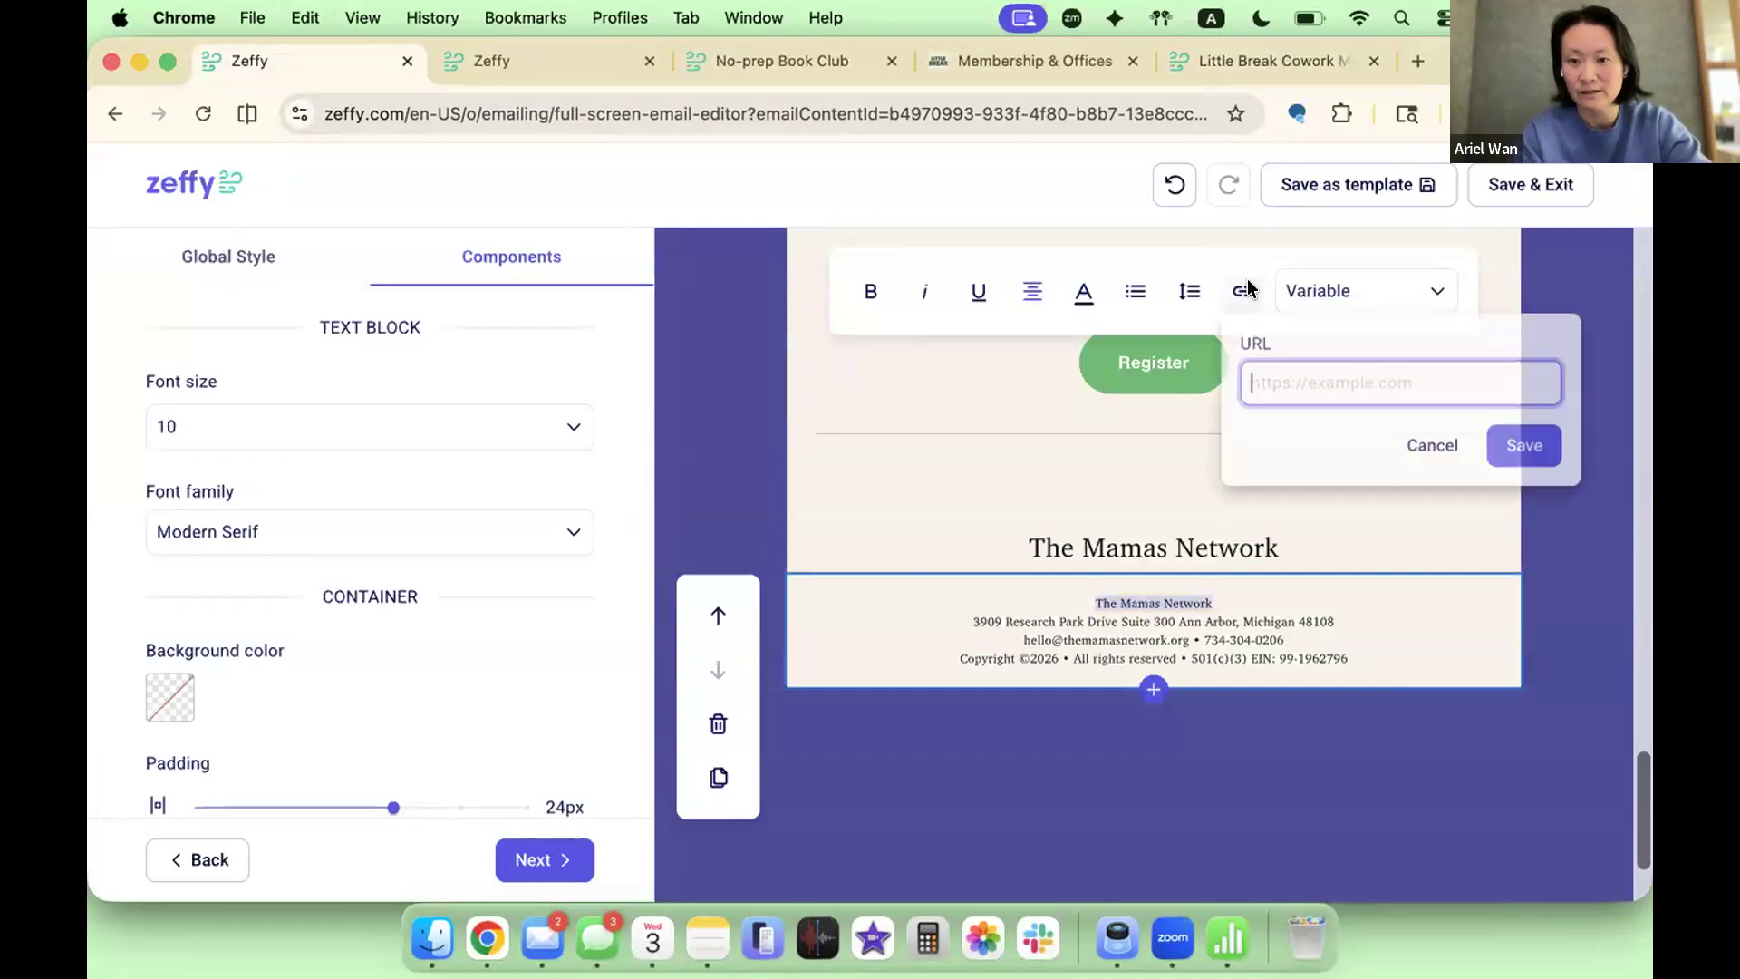
pyautogui.press('super+v')
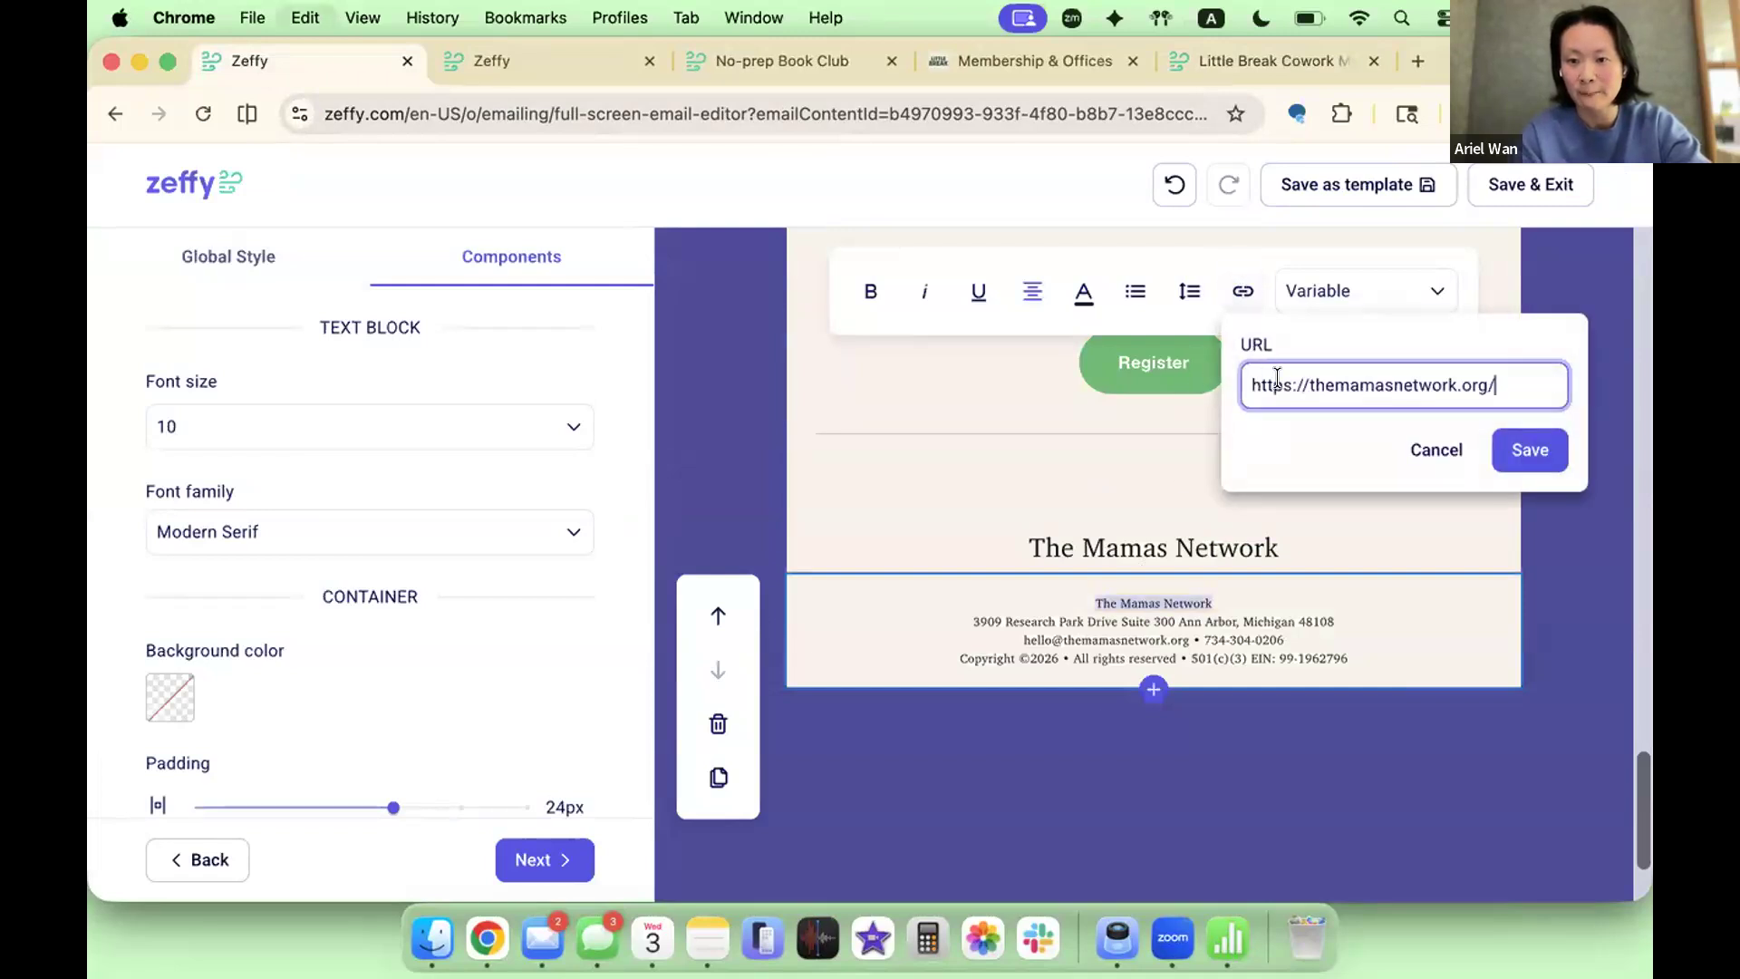
pyautogui.click(1530, 452)
# Step: Delete The Mamas Network heading above the footer text and the empty spacer block below the divider
pyautogui.click(1364, 530)
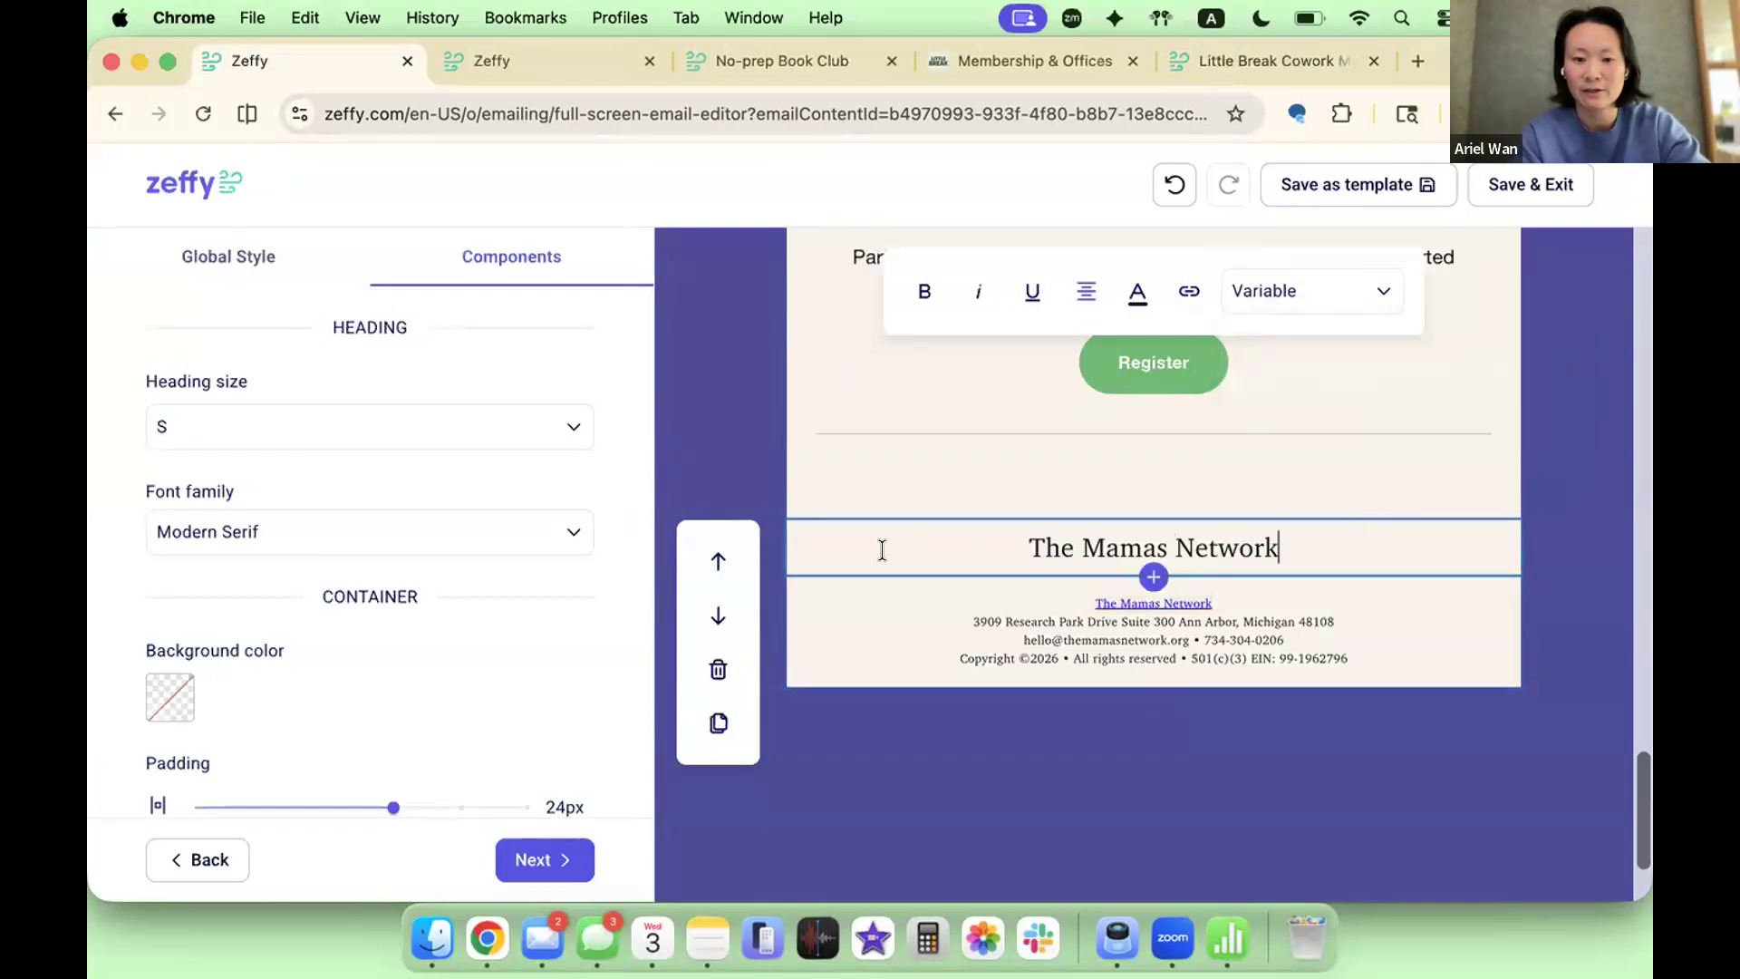
pyautogui.click(719, 671)
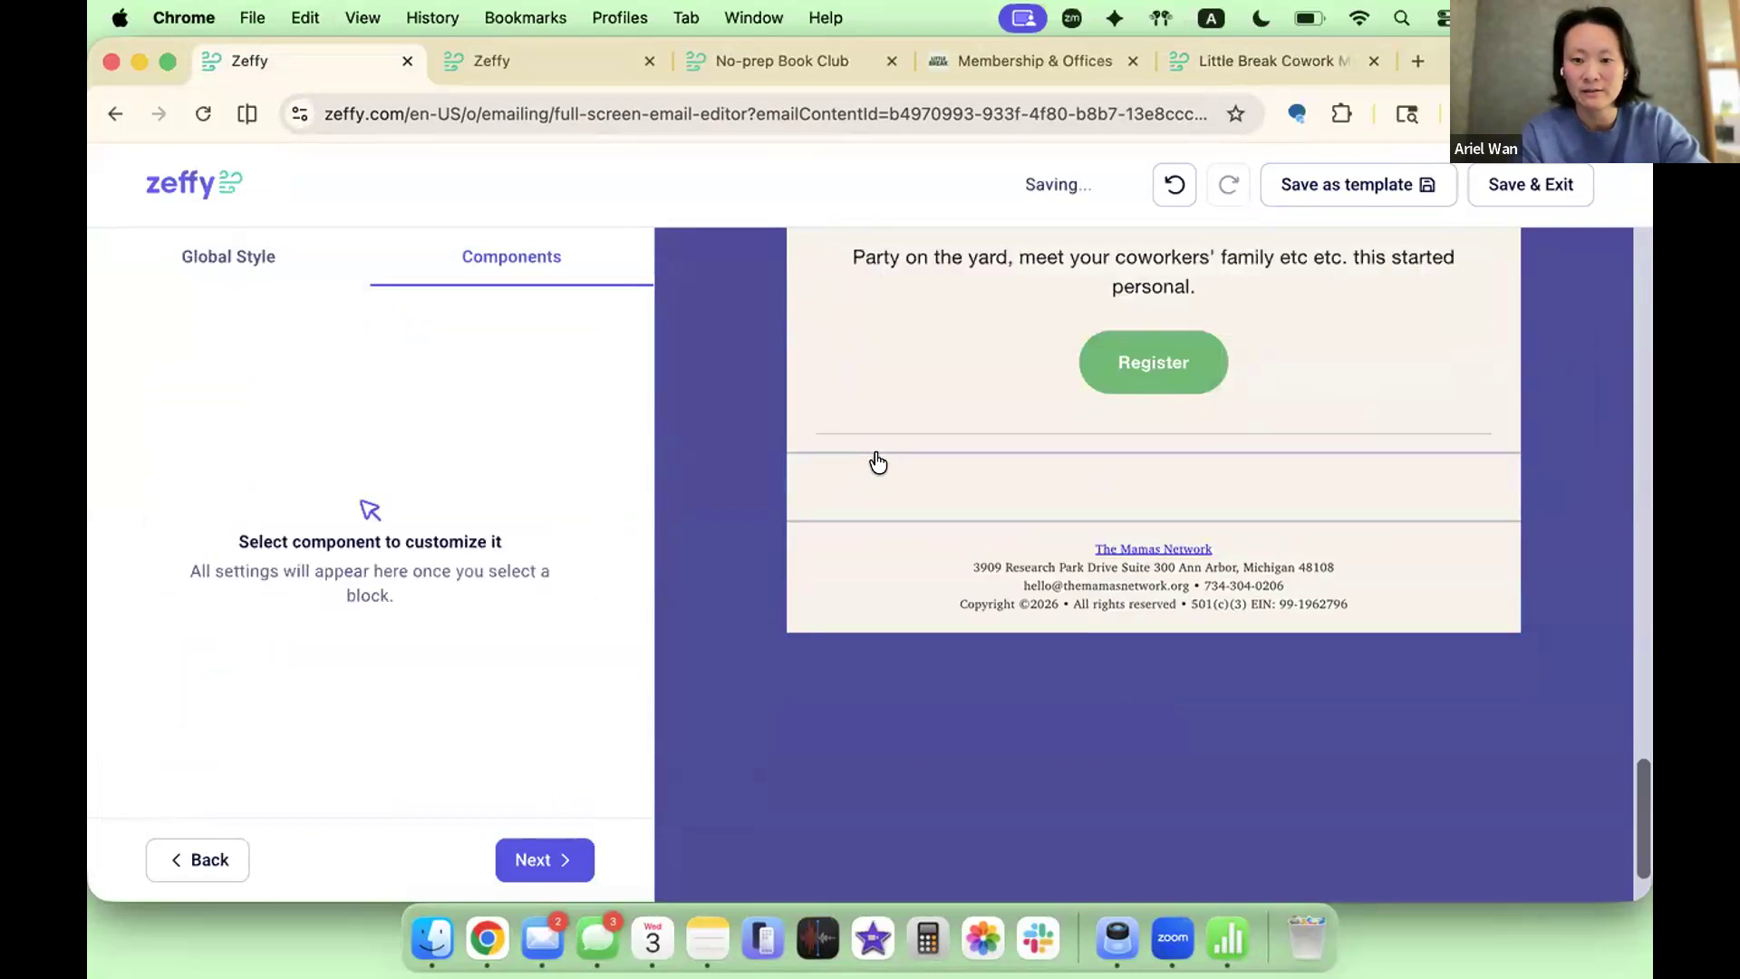
pyautogui.click(874, 464)
pyautogui.click(716, 604)
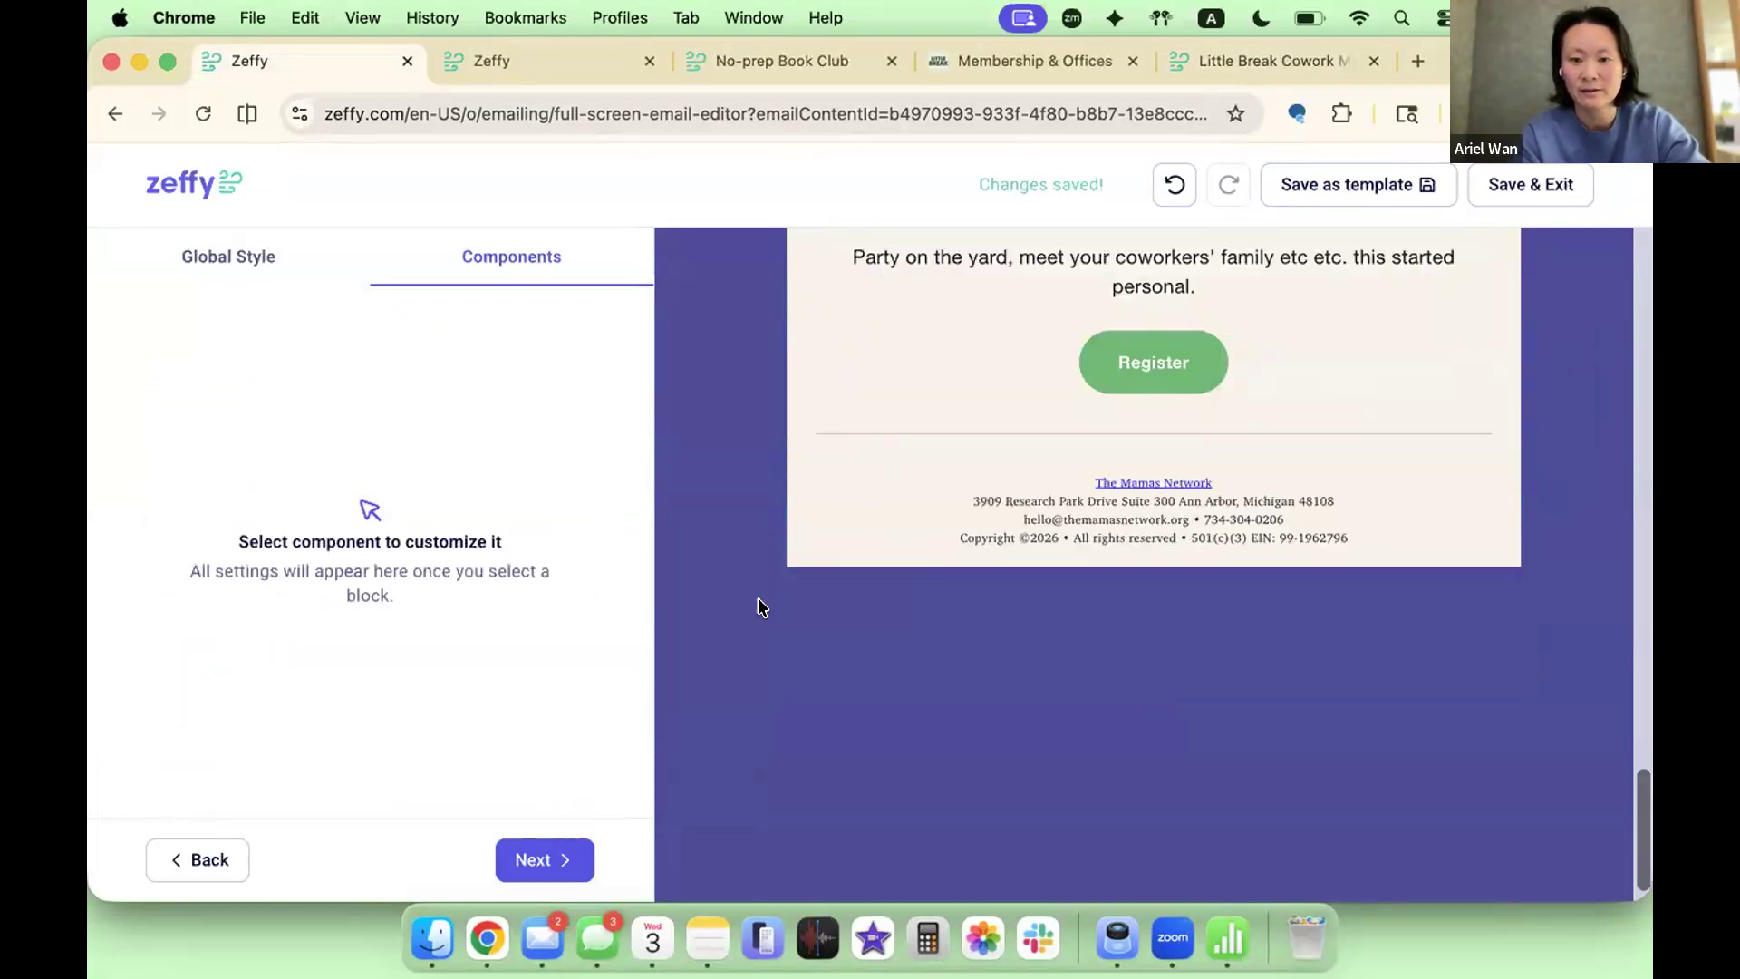
pyautogui.click(1433, 680)
# Step: Change the "Monthly update" text in the email's header to "June Update"
pyautogui.scroll(3, 1429, 678)
pyautogui.scroll(10, 1429, 677)
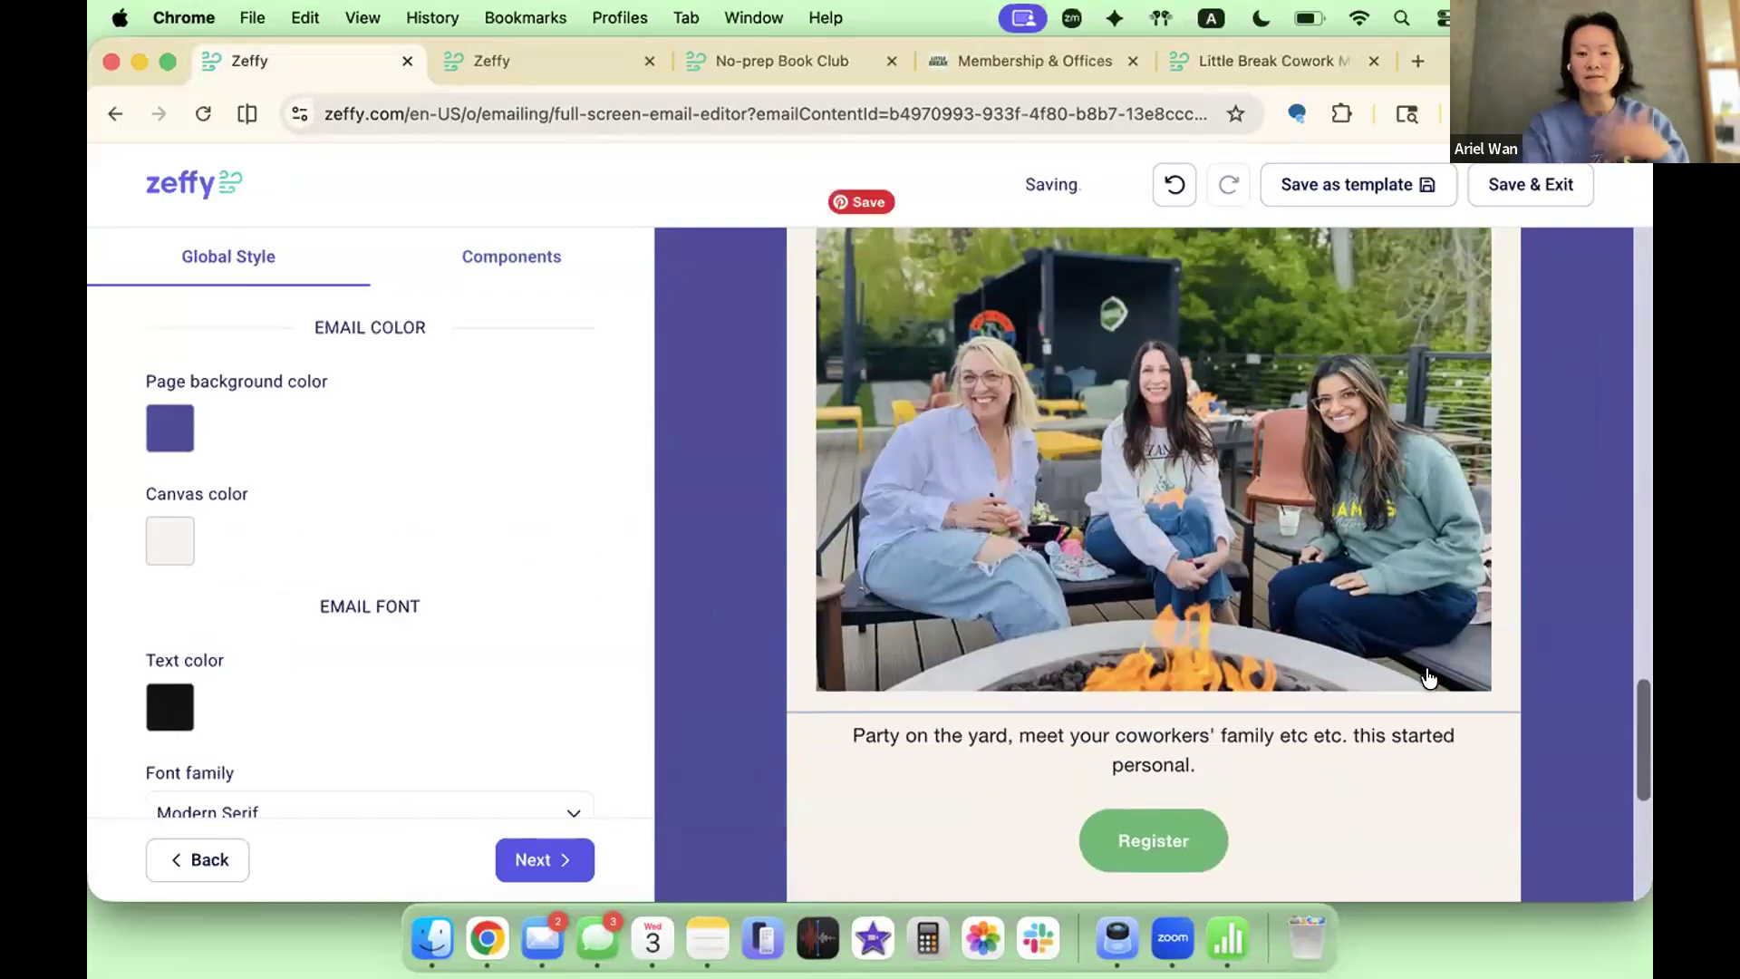
pyautogui.scroll(10, 1444, 590)
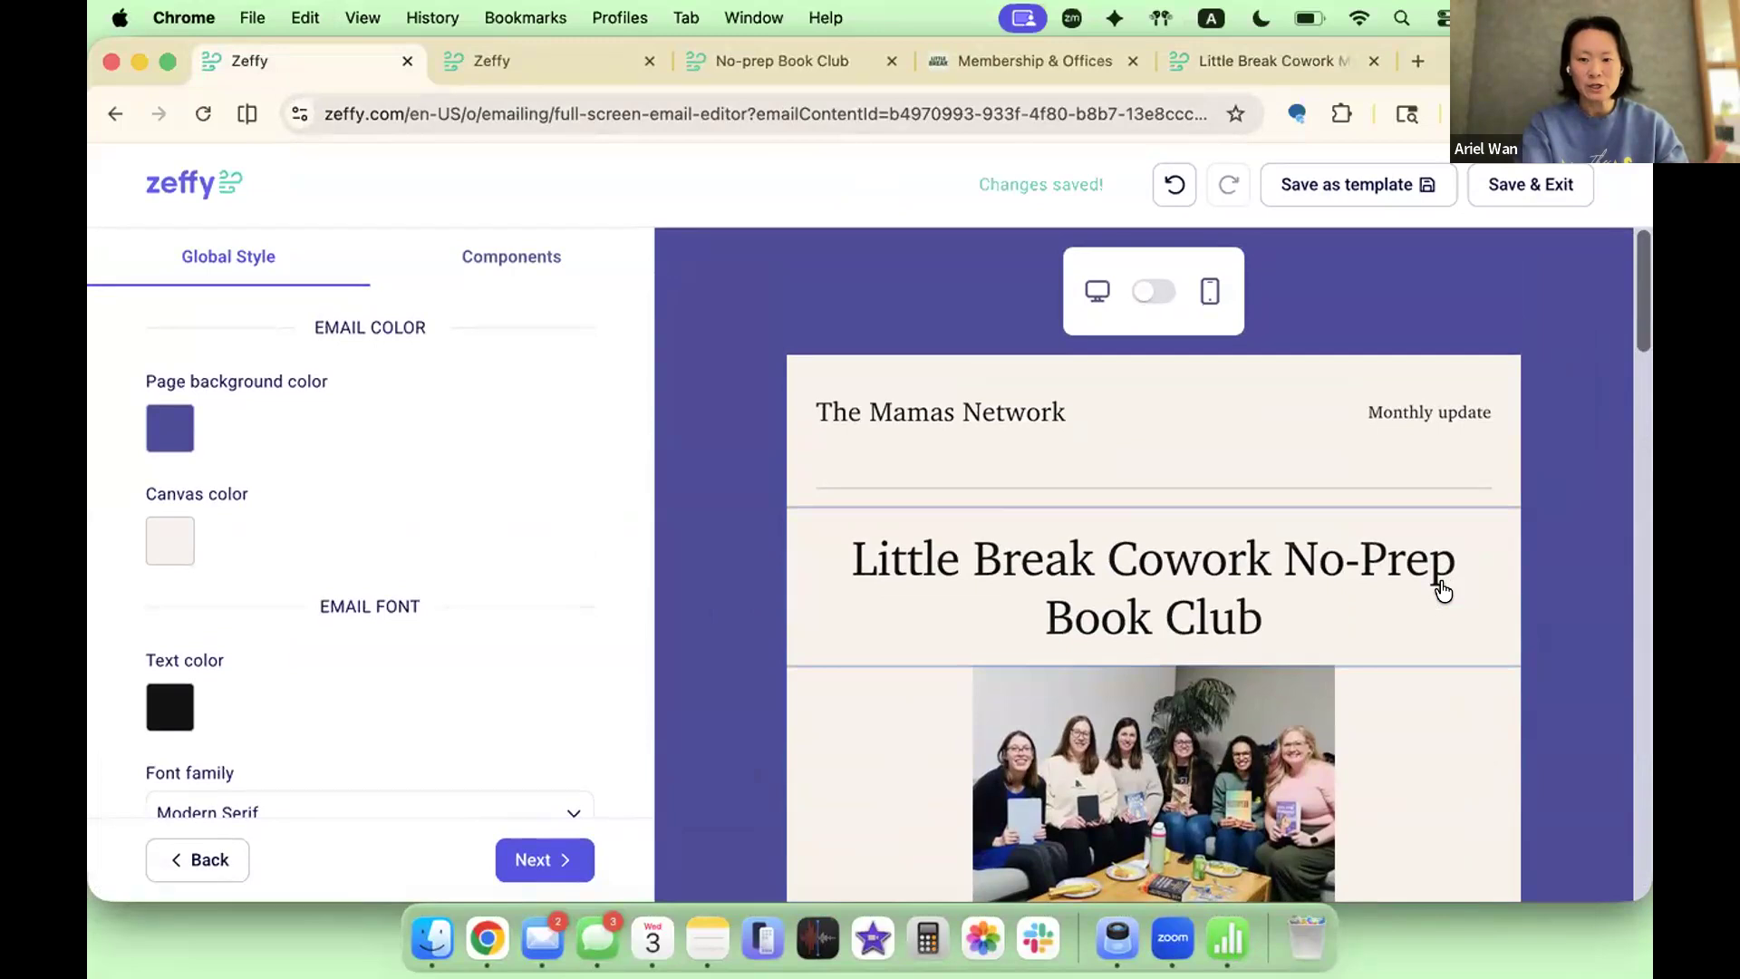
pyautogui.click(1421, 404)
pyautogui.tripleClick(1422, 404)
pyautogui.write('June Update')
# Step: Replace The Mamas Network heading in the email's header with "Little Break Cowork"
pyautogui.click(990, 413)
pyautogui.tripleClick(990, 412)
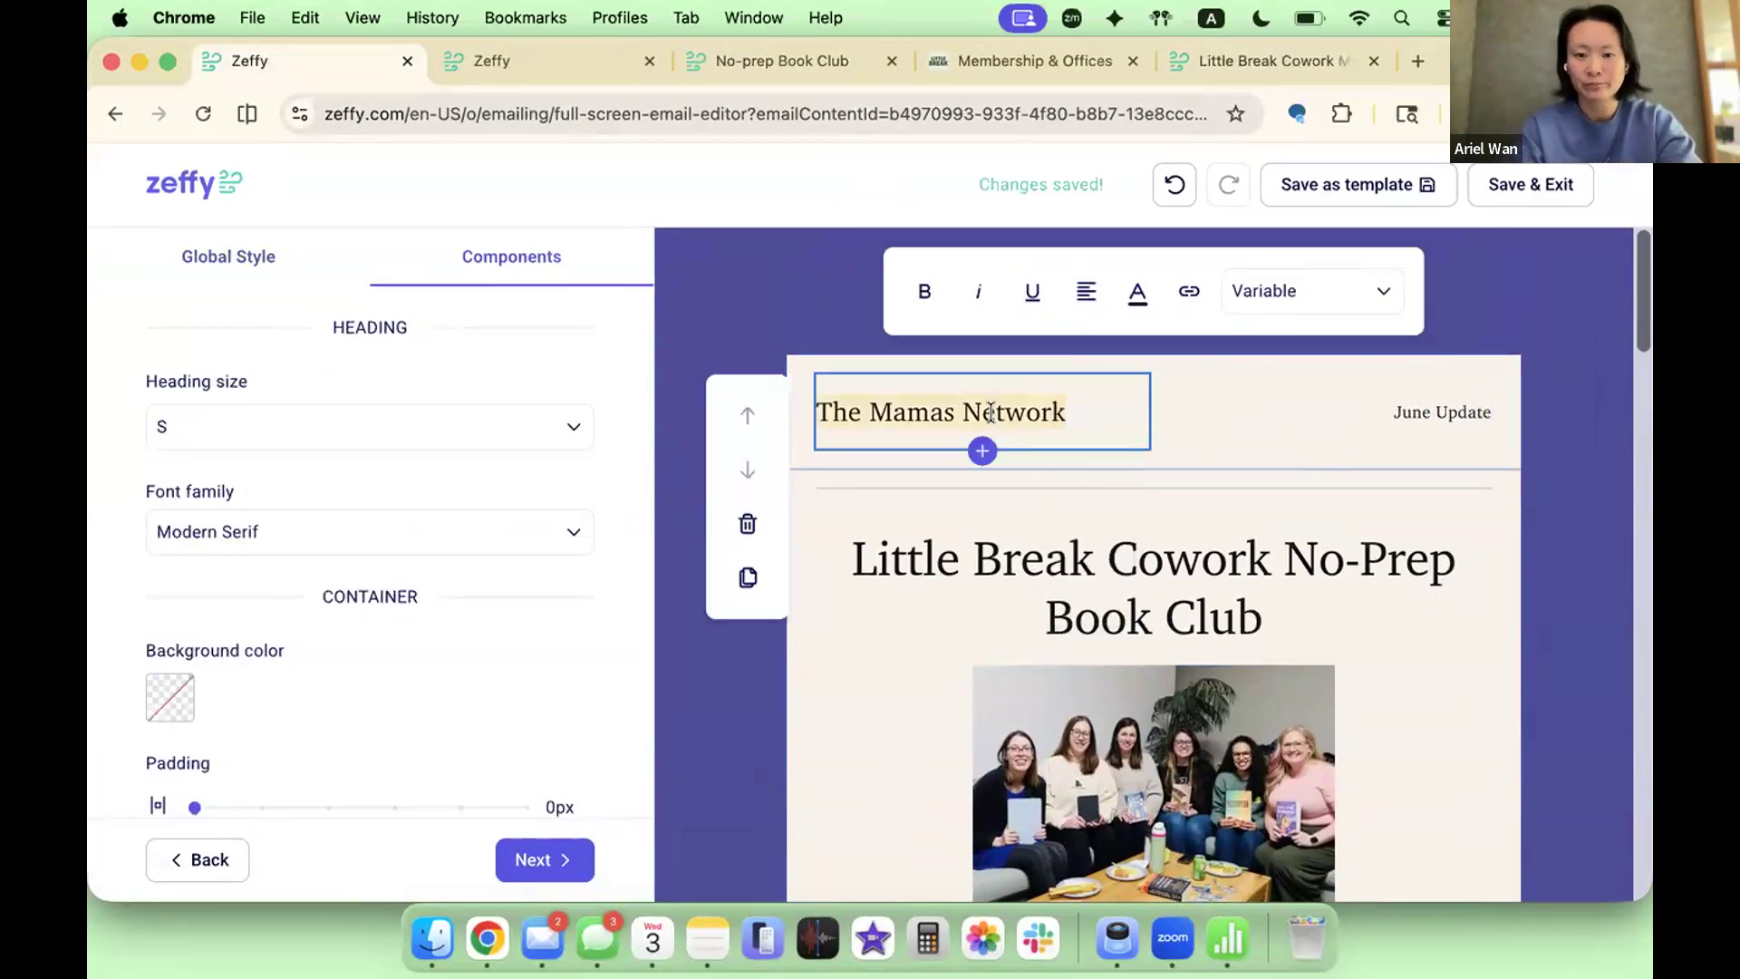
pyautogui.write('Little Break Cow')
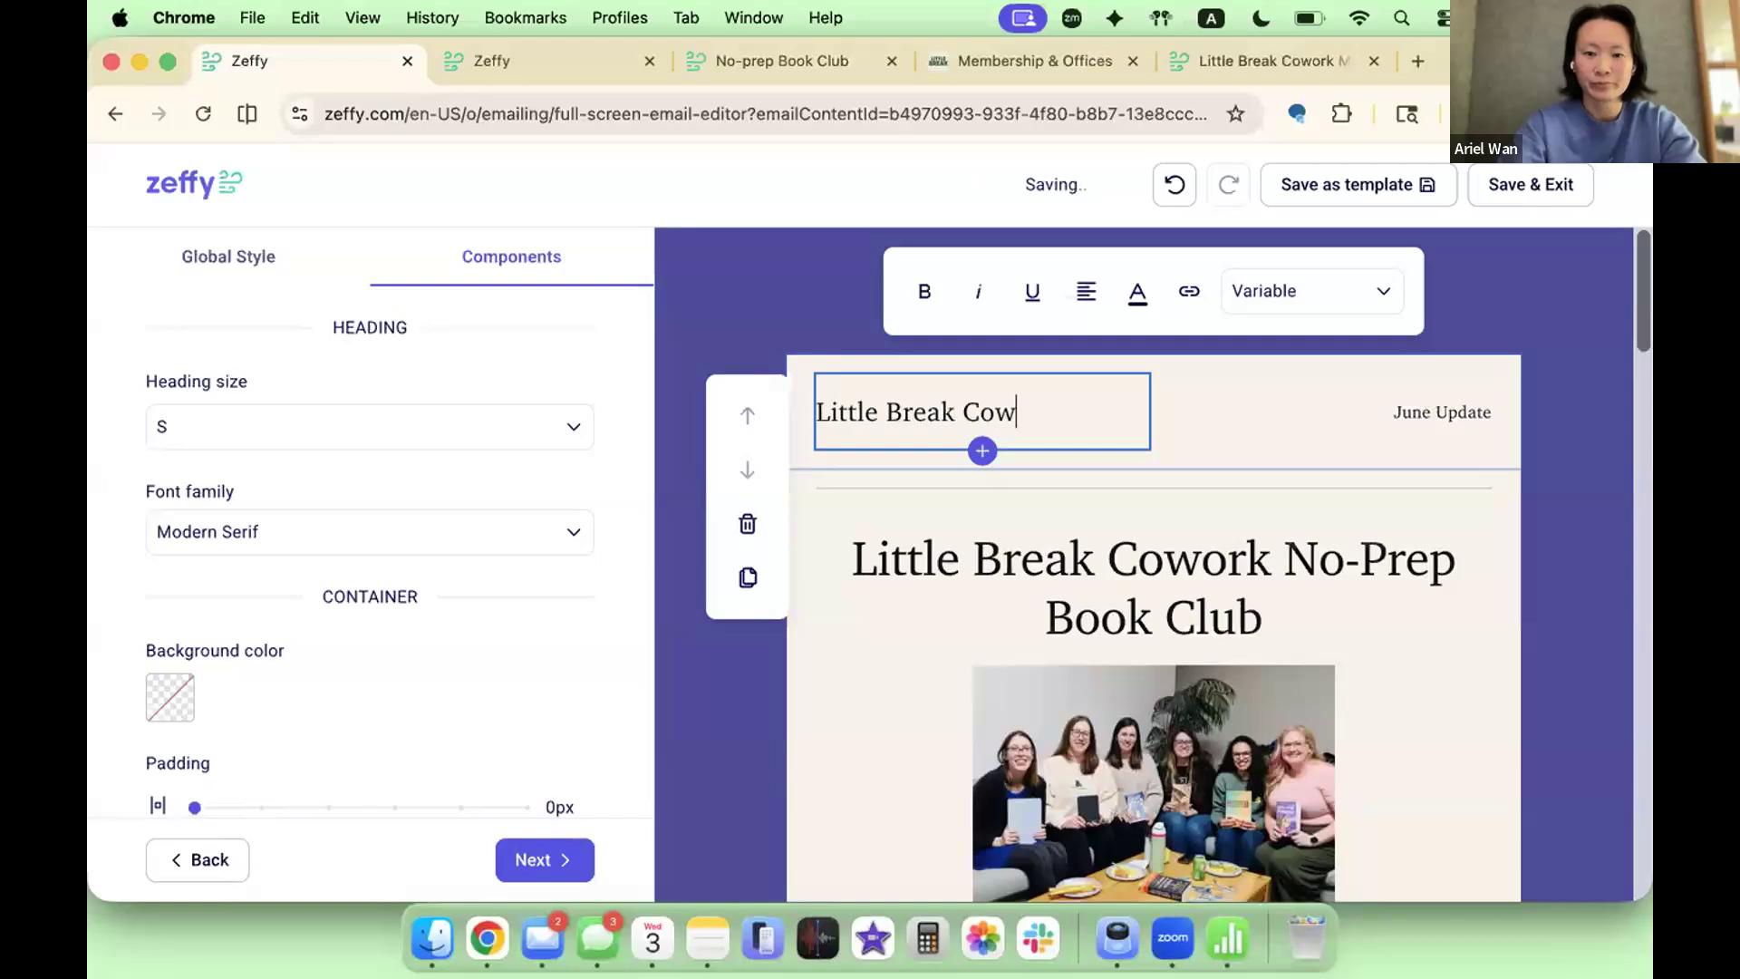
pyautogui.write('ork')
pyautogui.click(1497, 512)
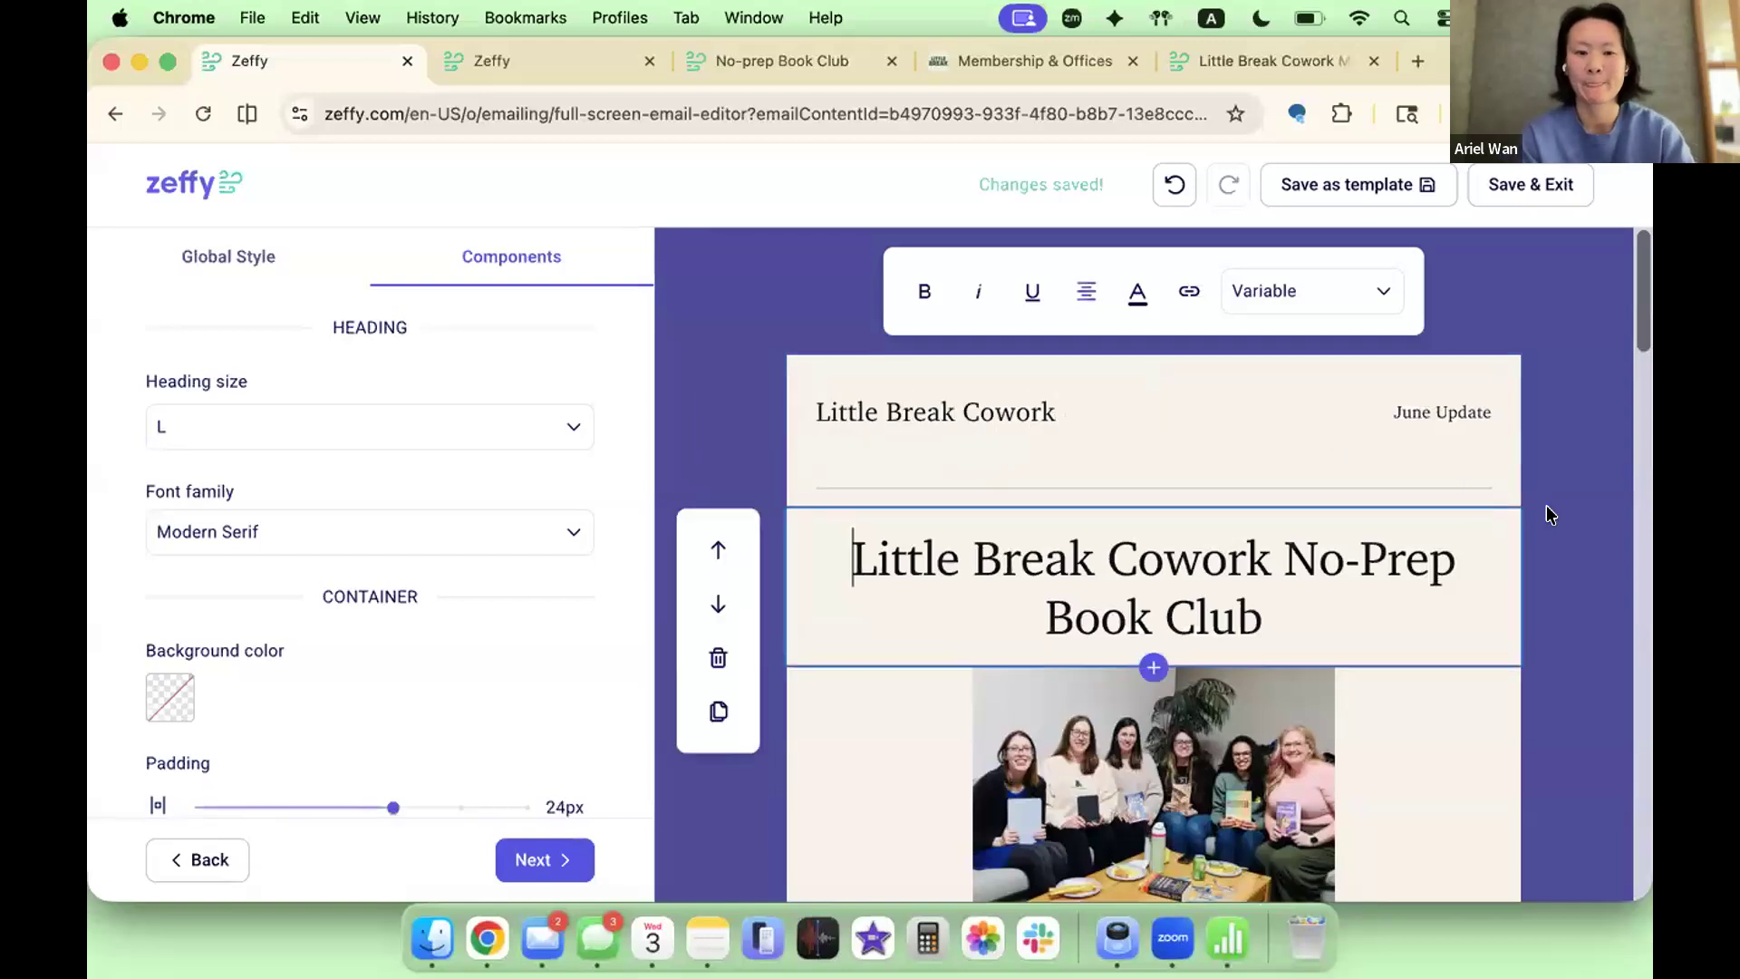
pyautogui.click(1551, 514)
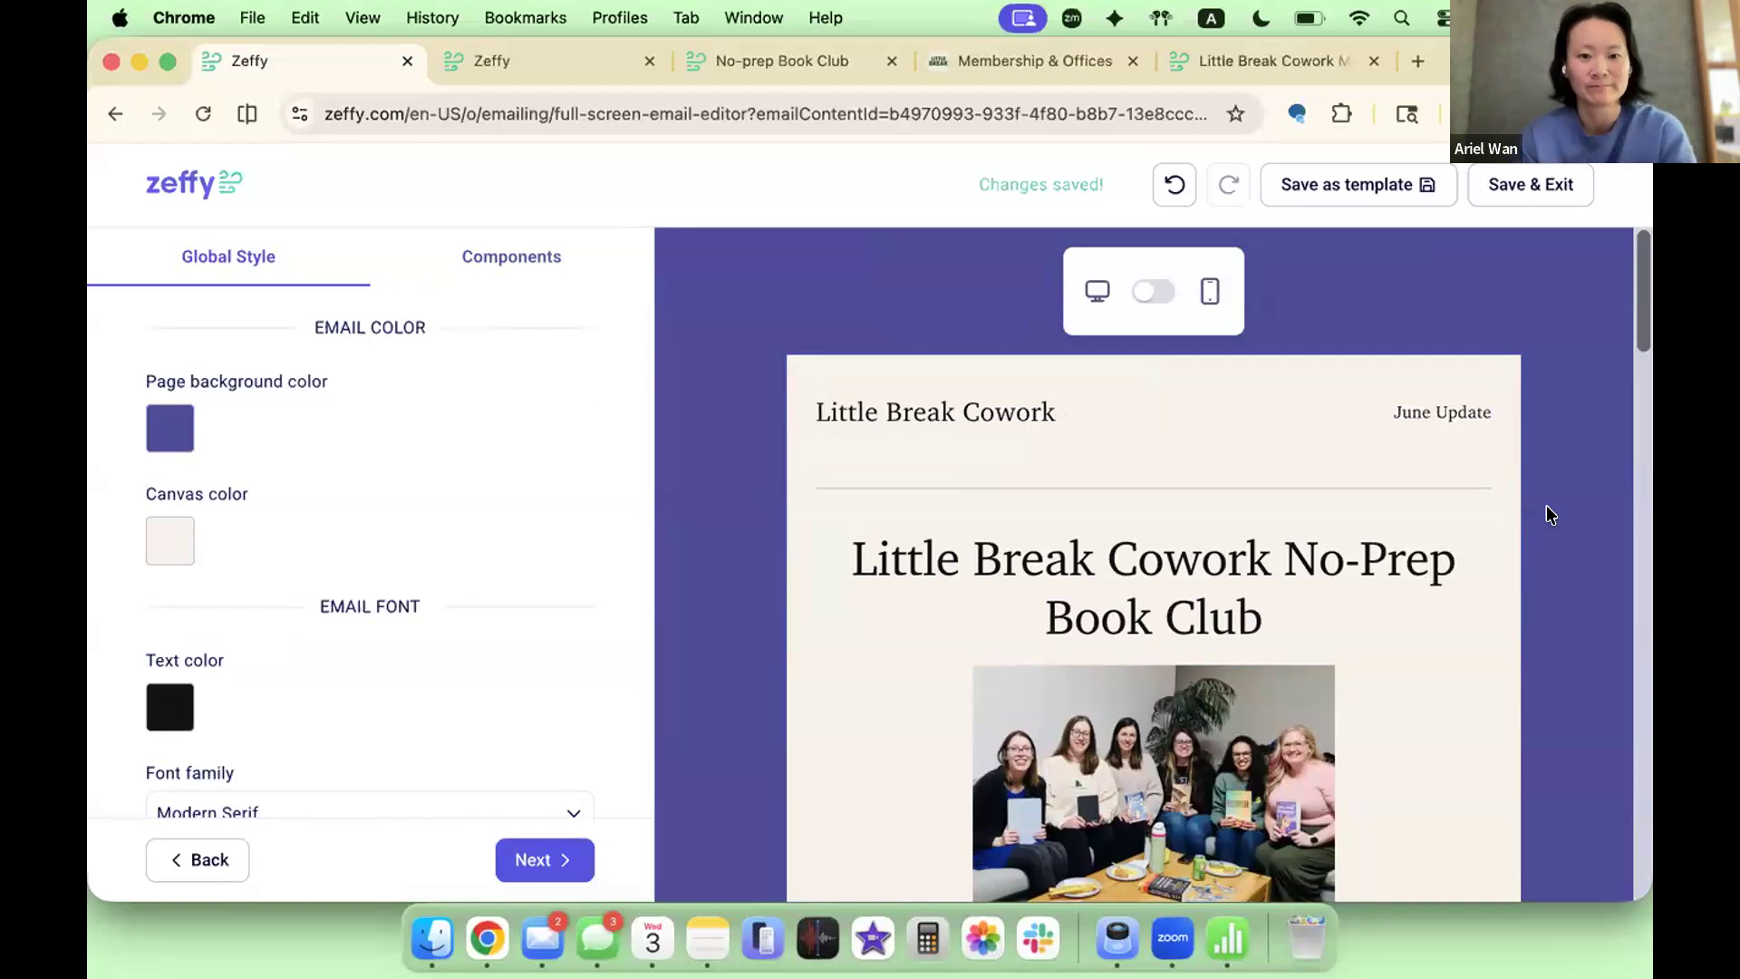
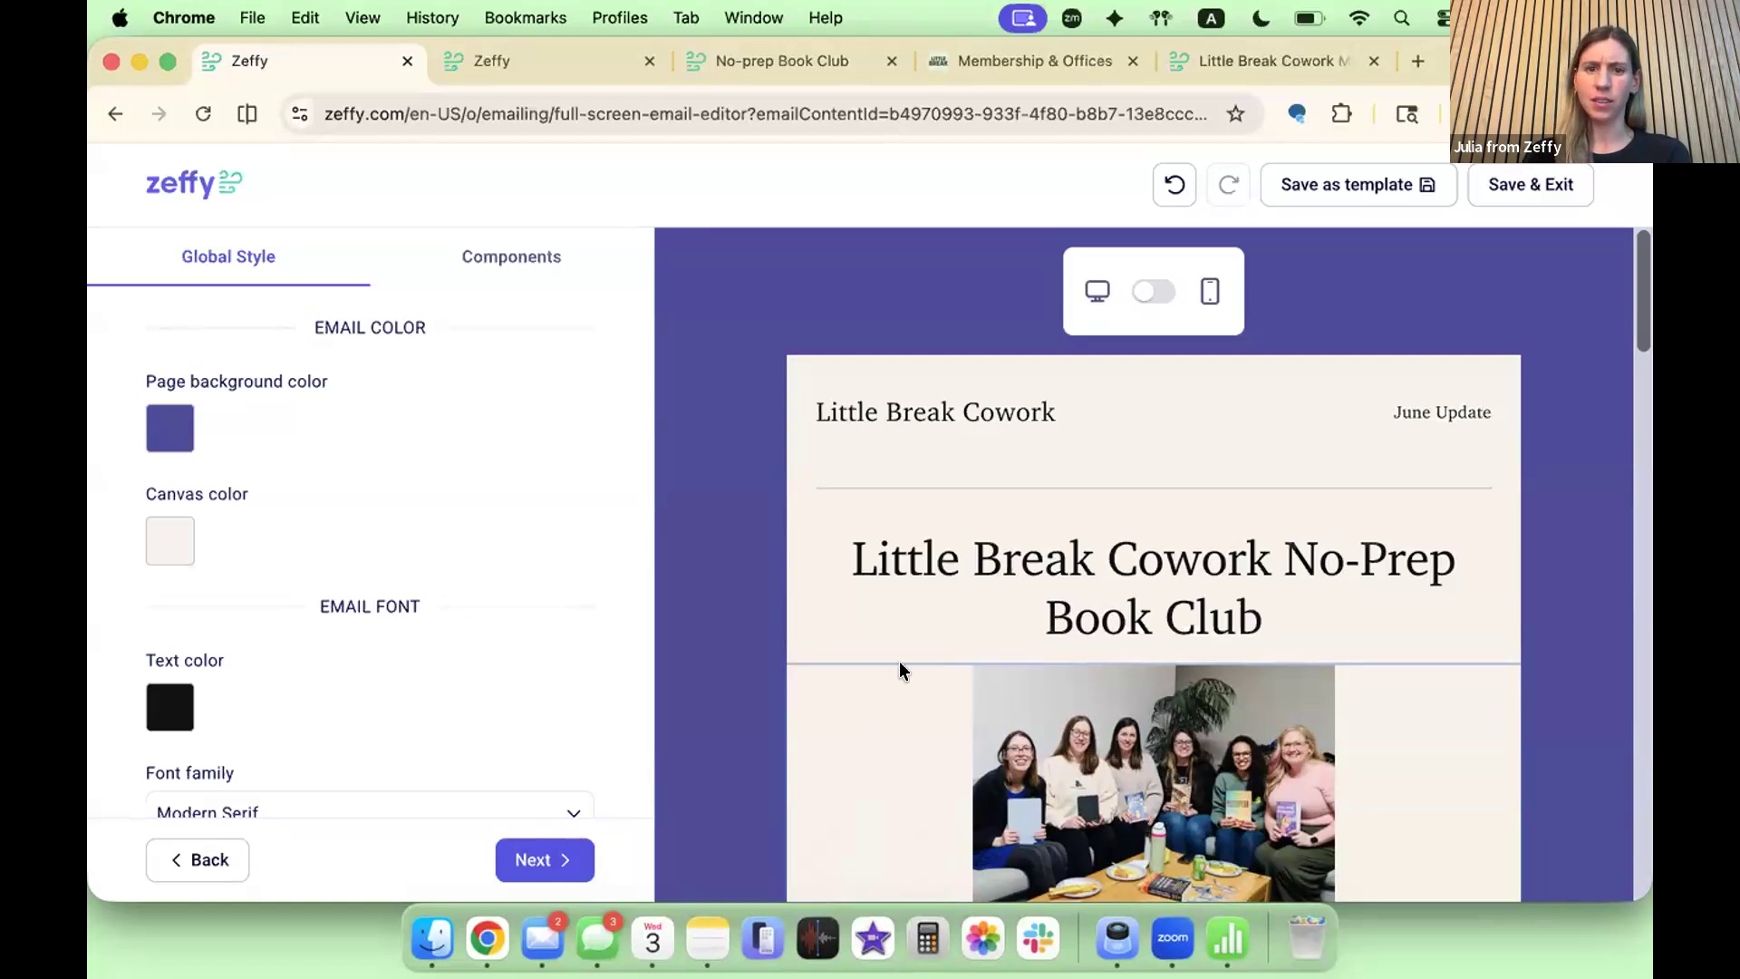
# Step: Add an image block to the email directly beneath the header columns
pyautogui.click(1165, 363)
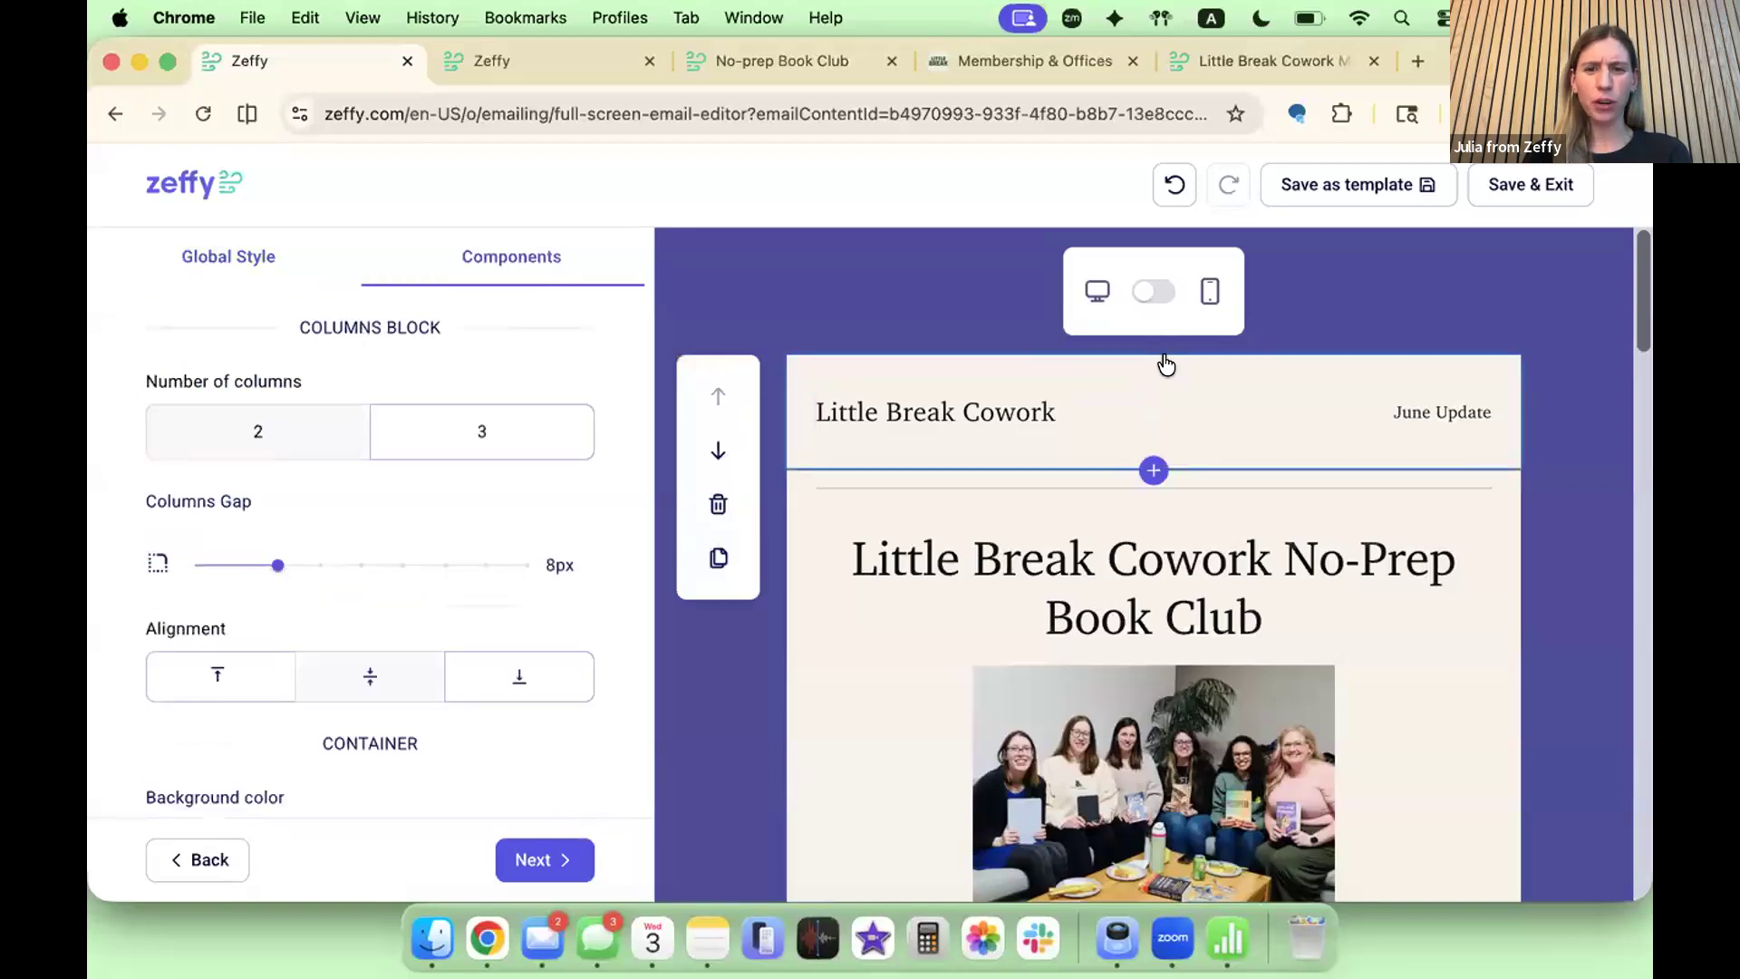
pyautogui.click(1154, 470)
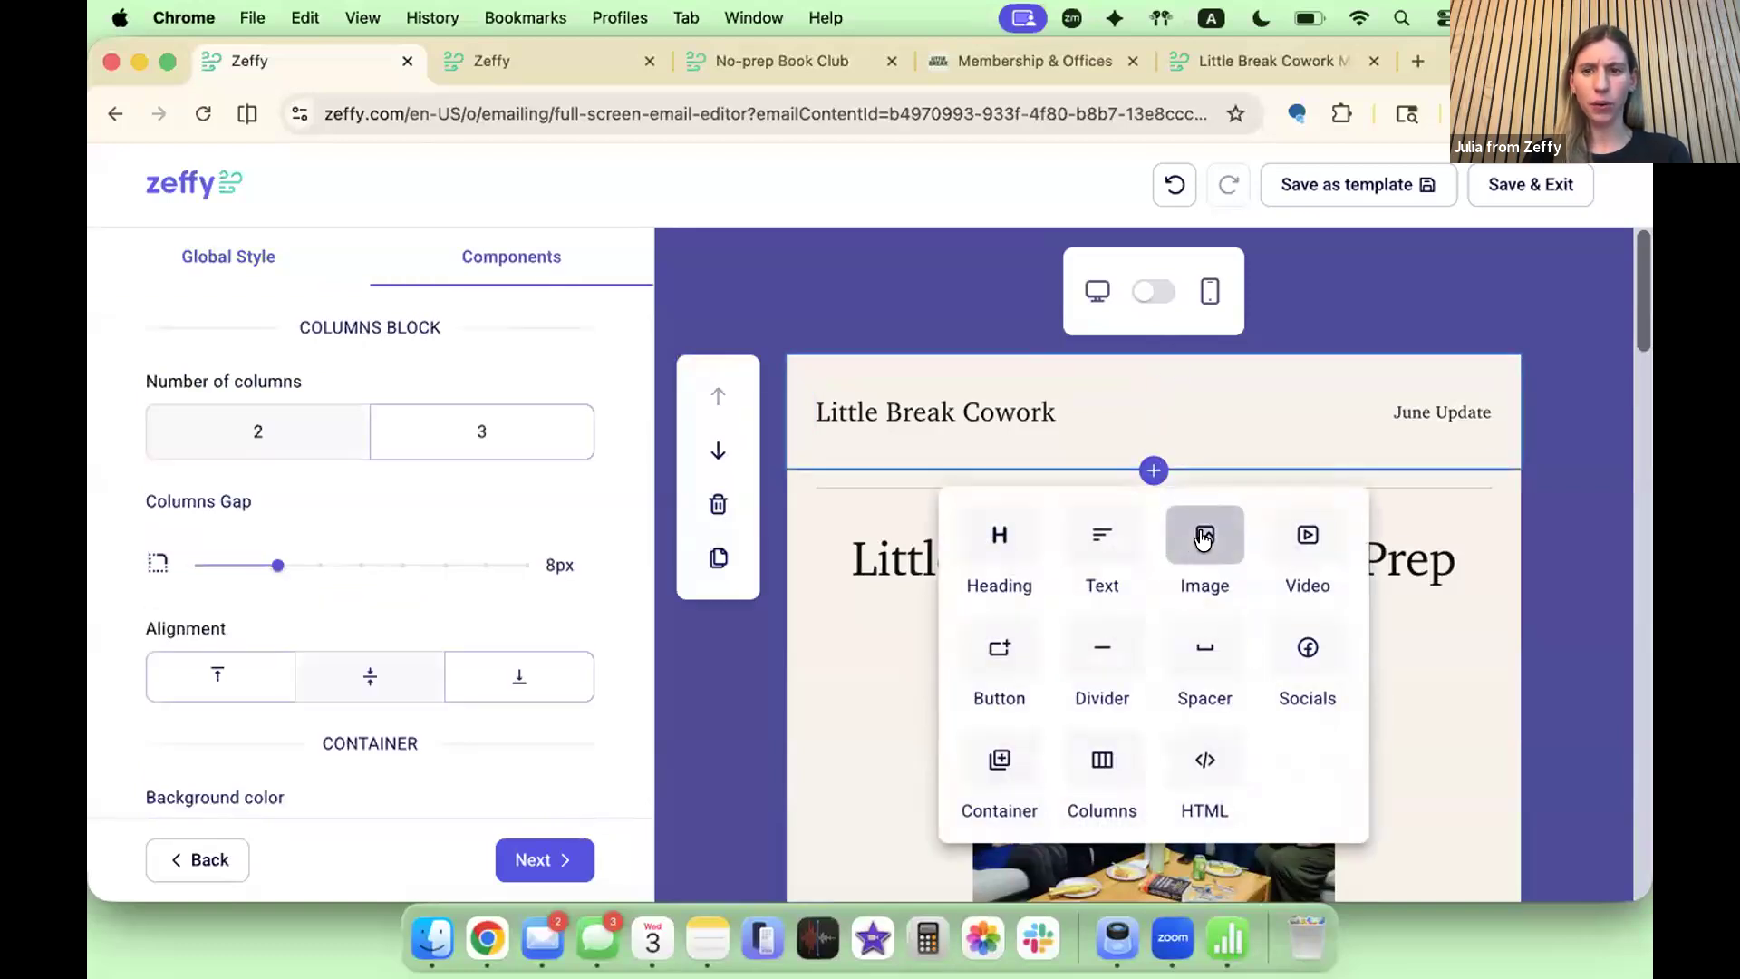
pyautogui.click(1203, 538)
# Step: Upload LittleBreakCowork-grn.png from The Mamas Network's Logo > Little Break folder into the image block beneath the header, uncropped
pyautogui.click(352, 590)
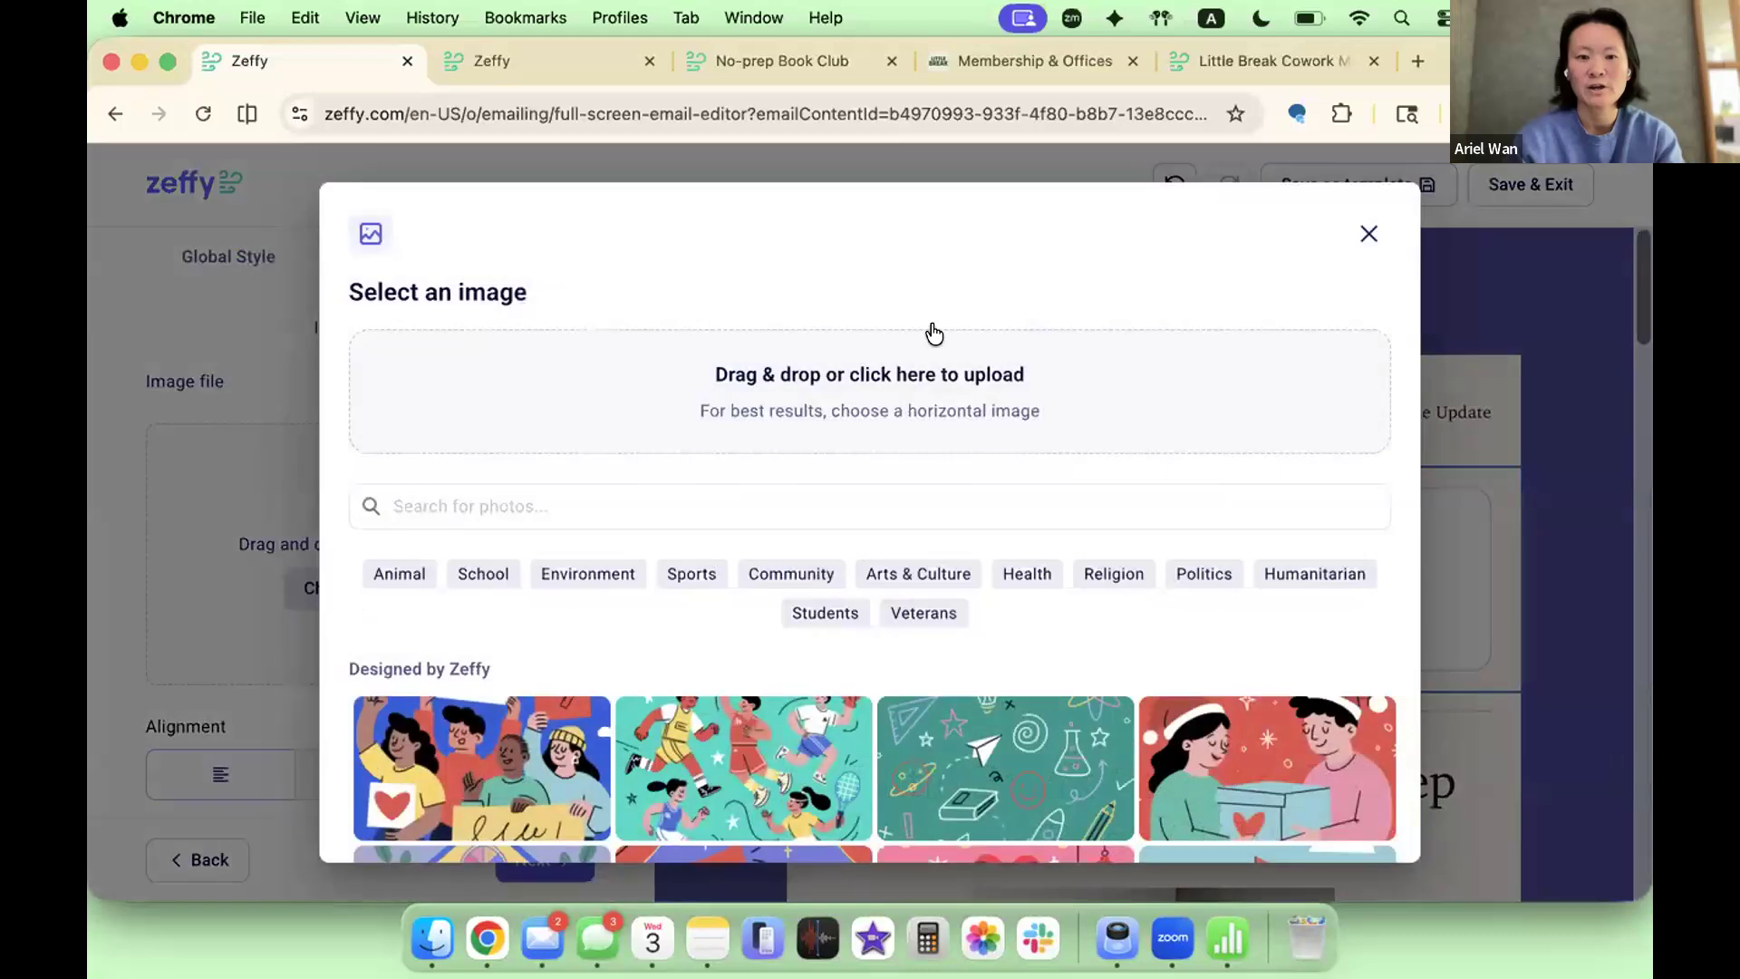
pyautogui.click(930, 374)
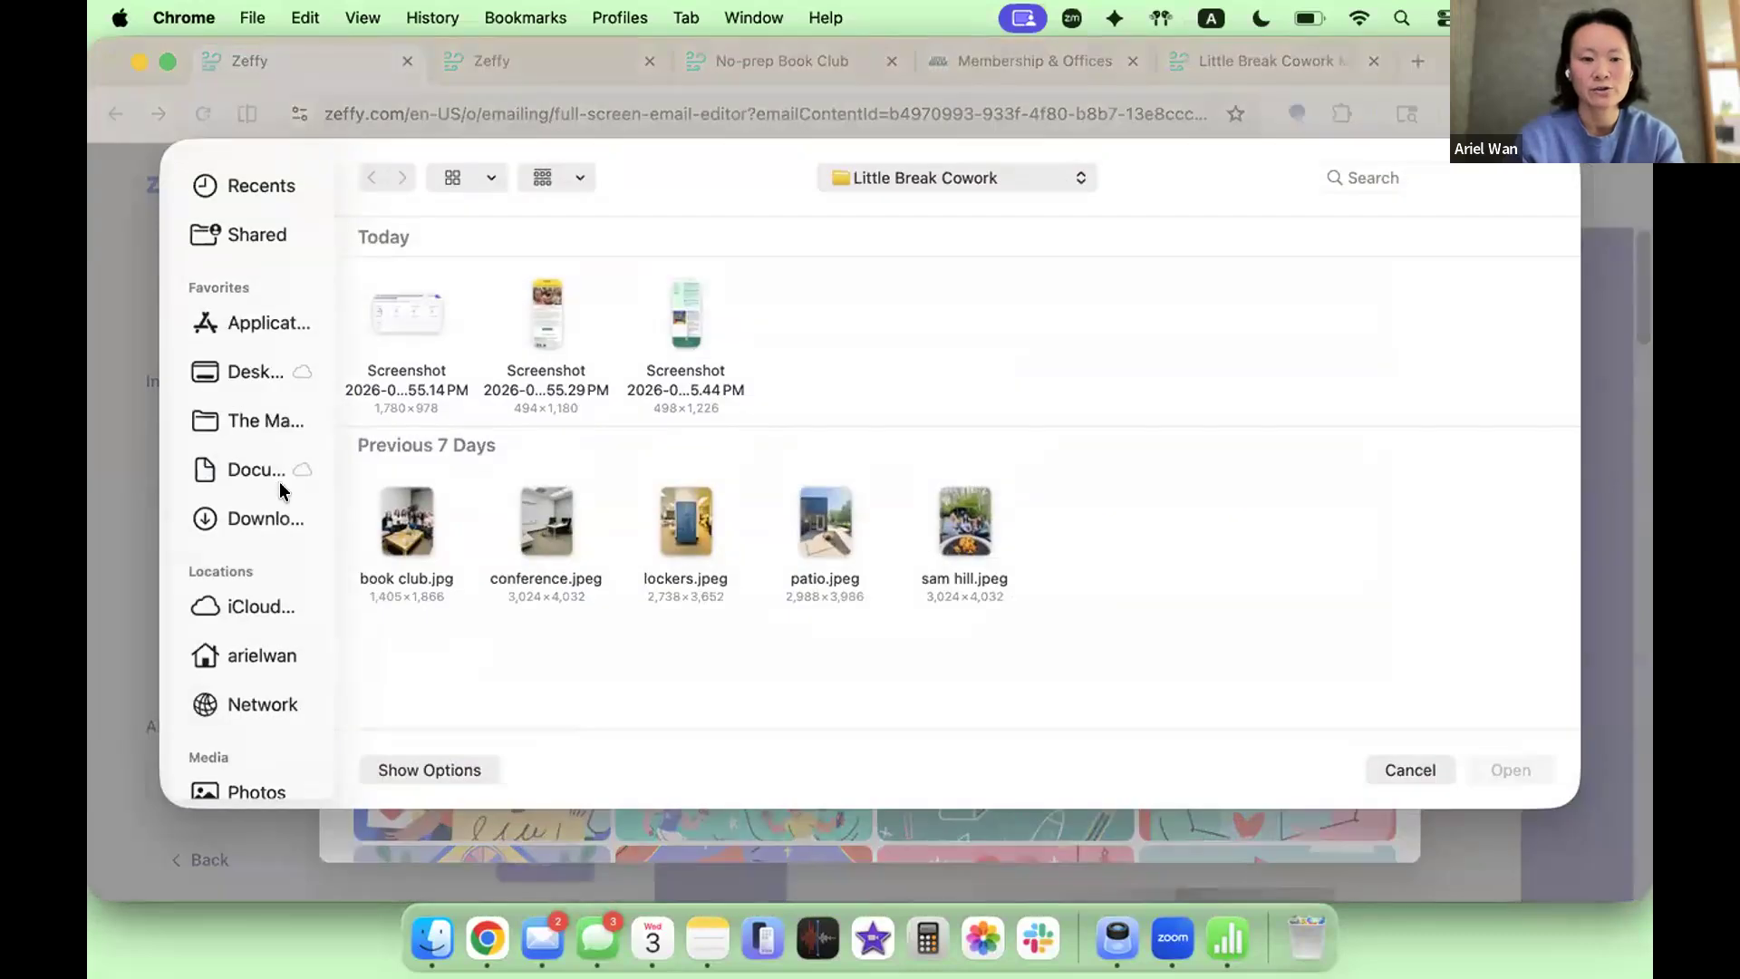
pyautogui.click(212, 419)
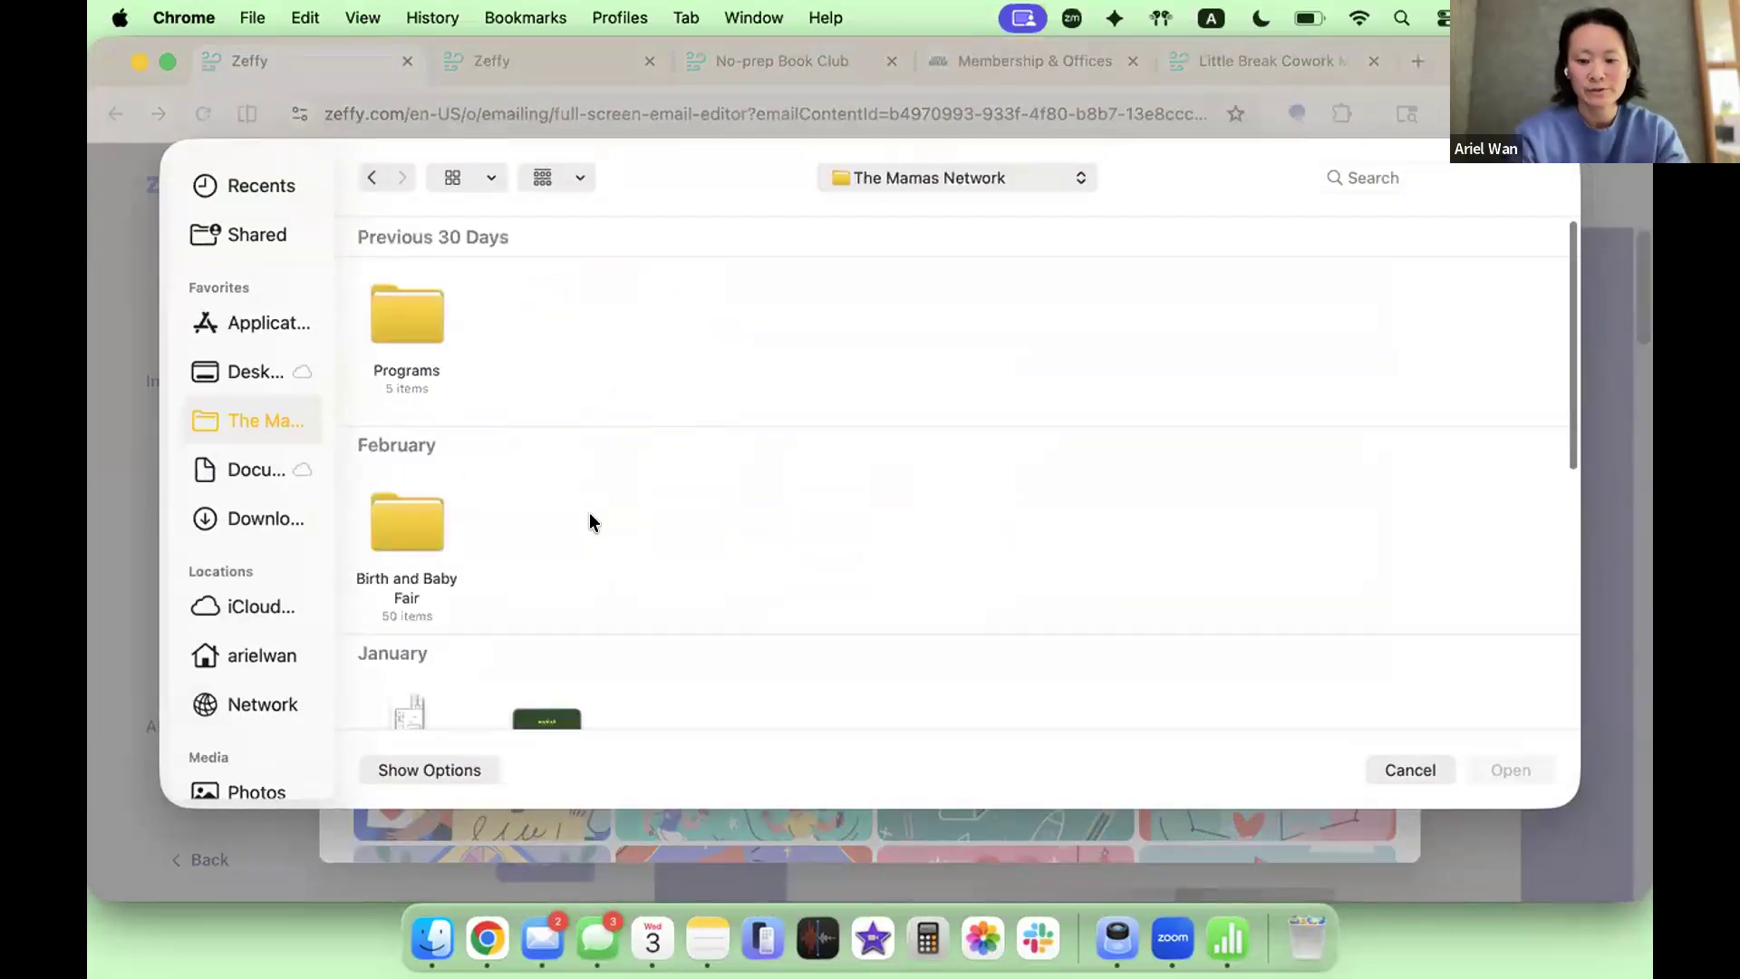
pyautogui.scroll(-5, 589, 522)
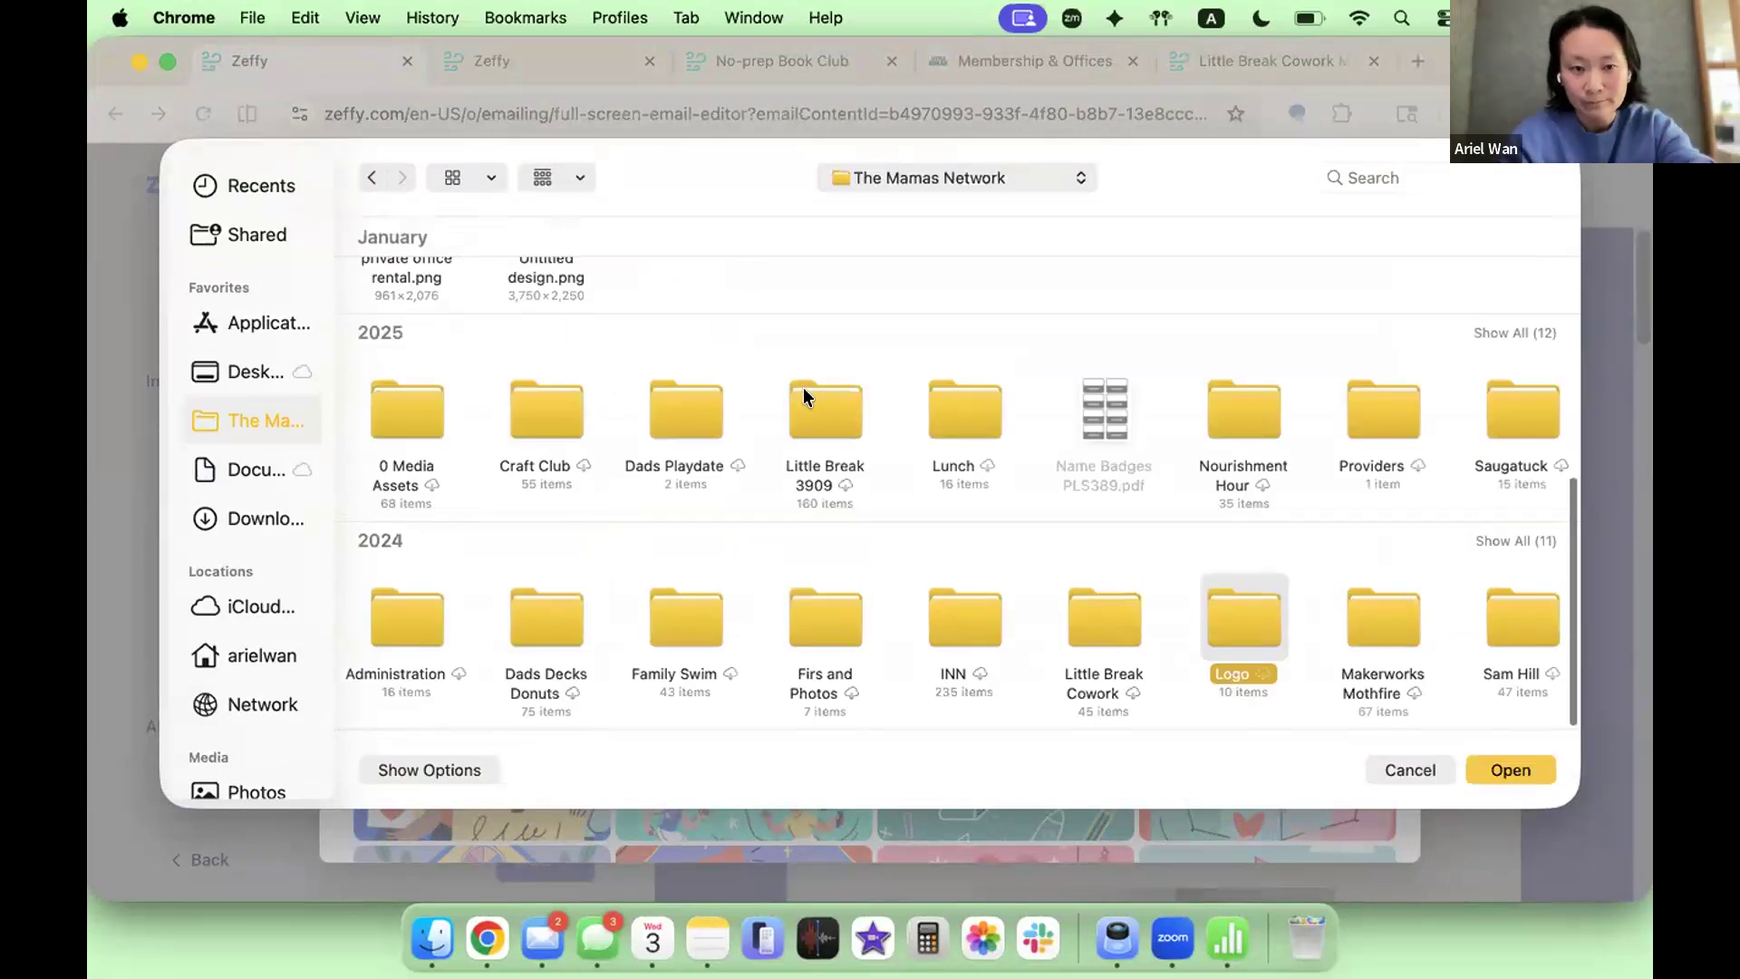
pyautogui.doubleClick(1235, 605)
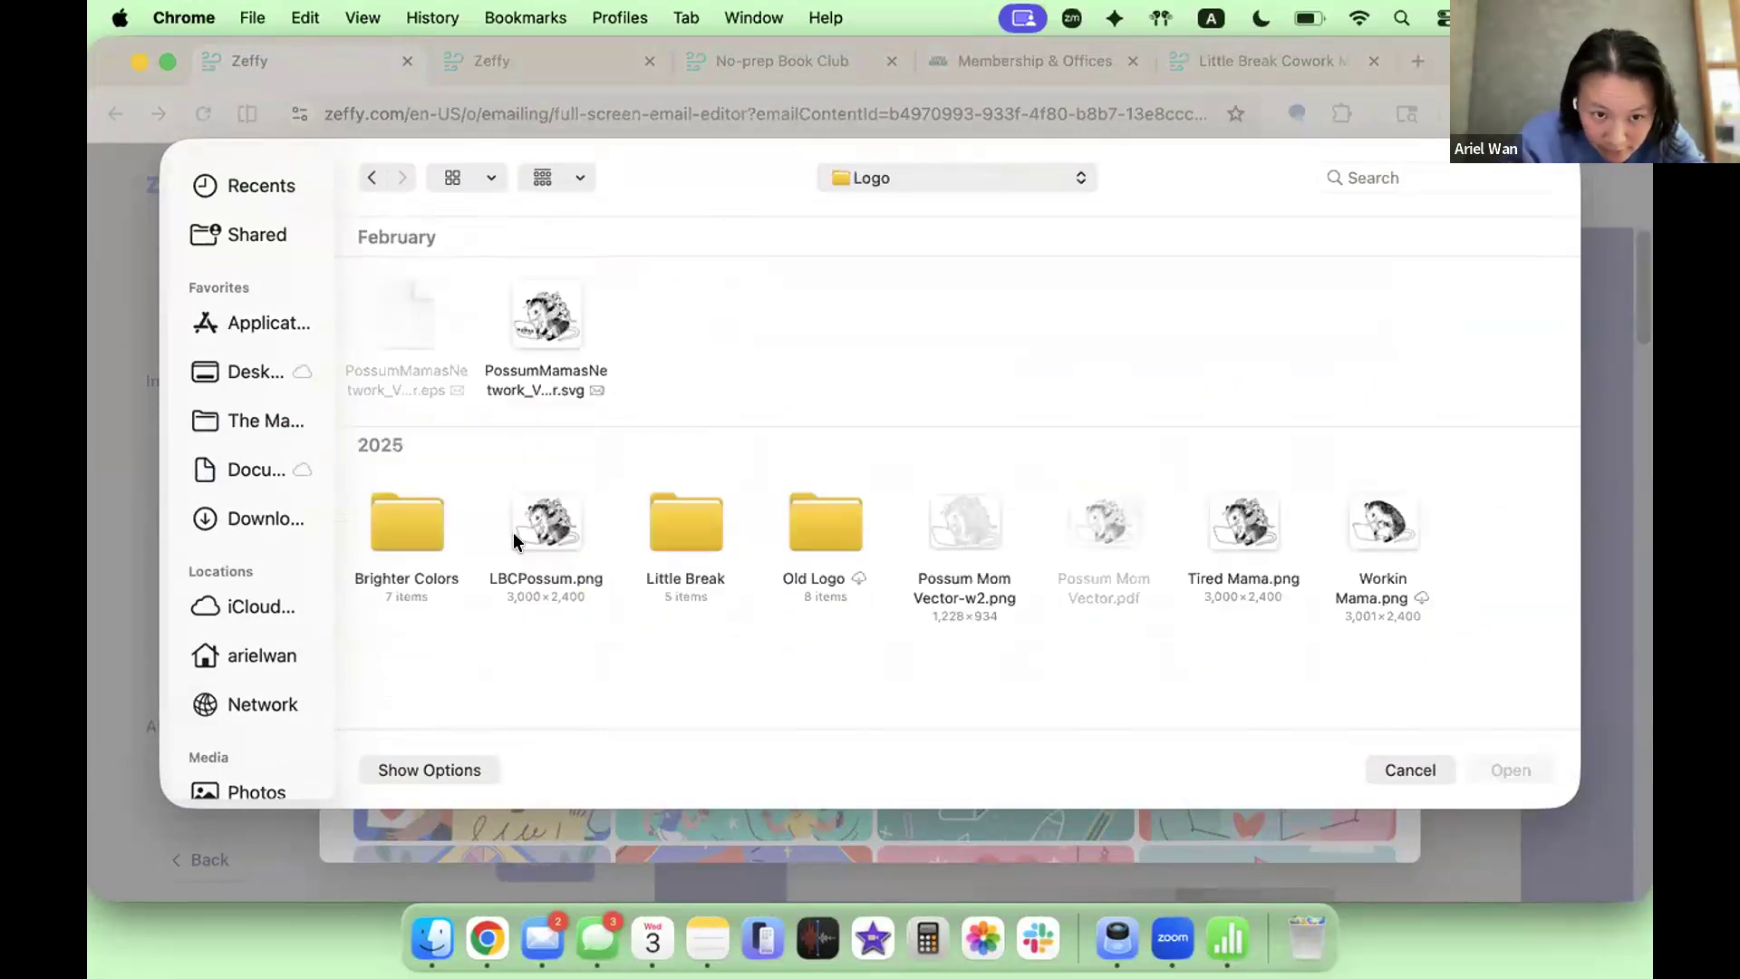
pyautogui.click(705, 516)
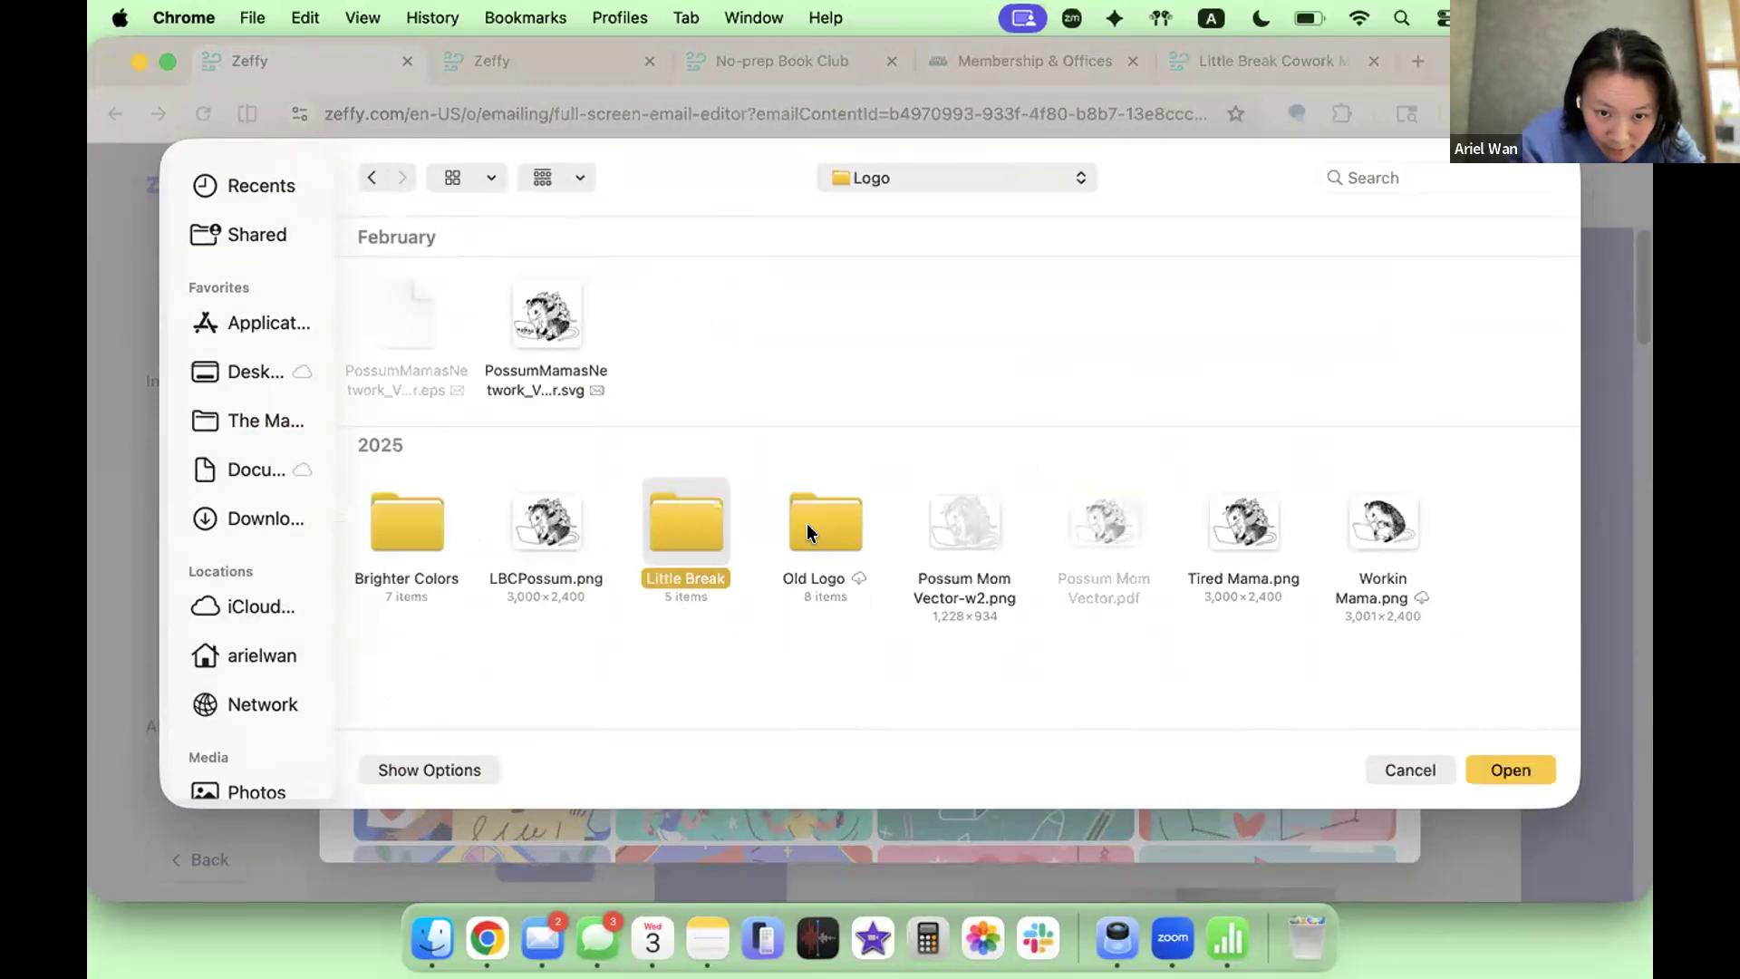
pyautogui.doubleClick(705, 523)
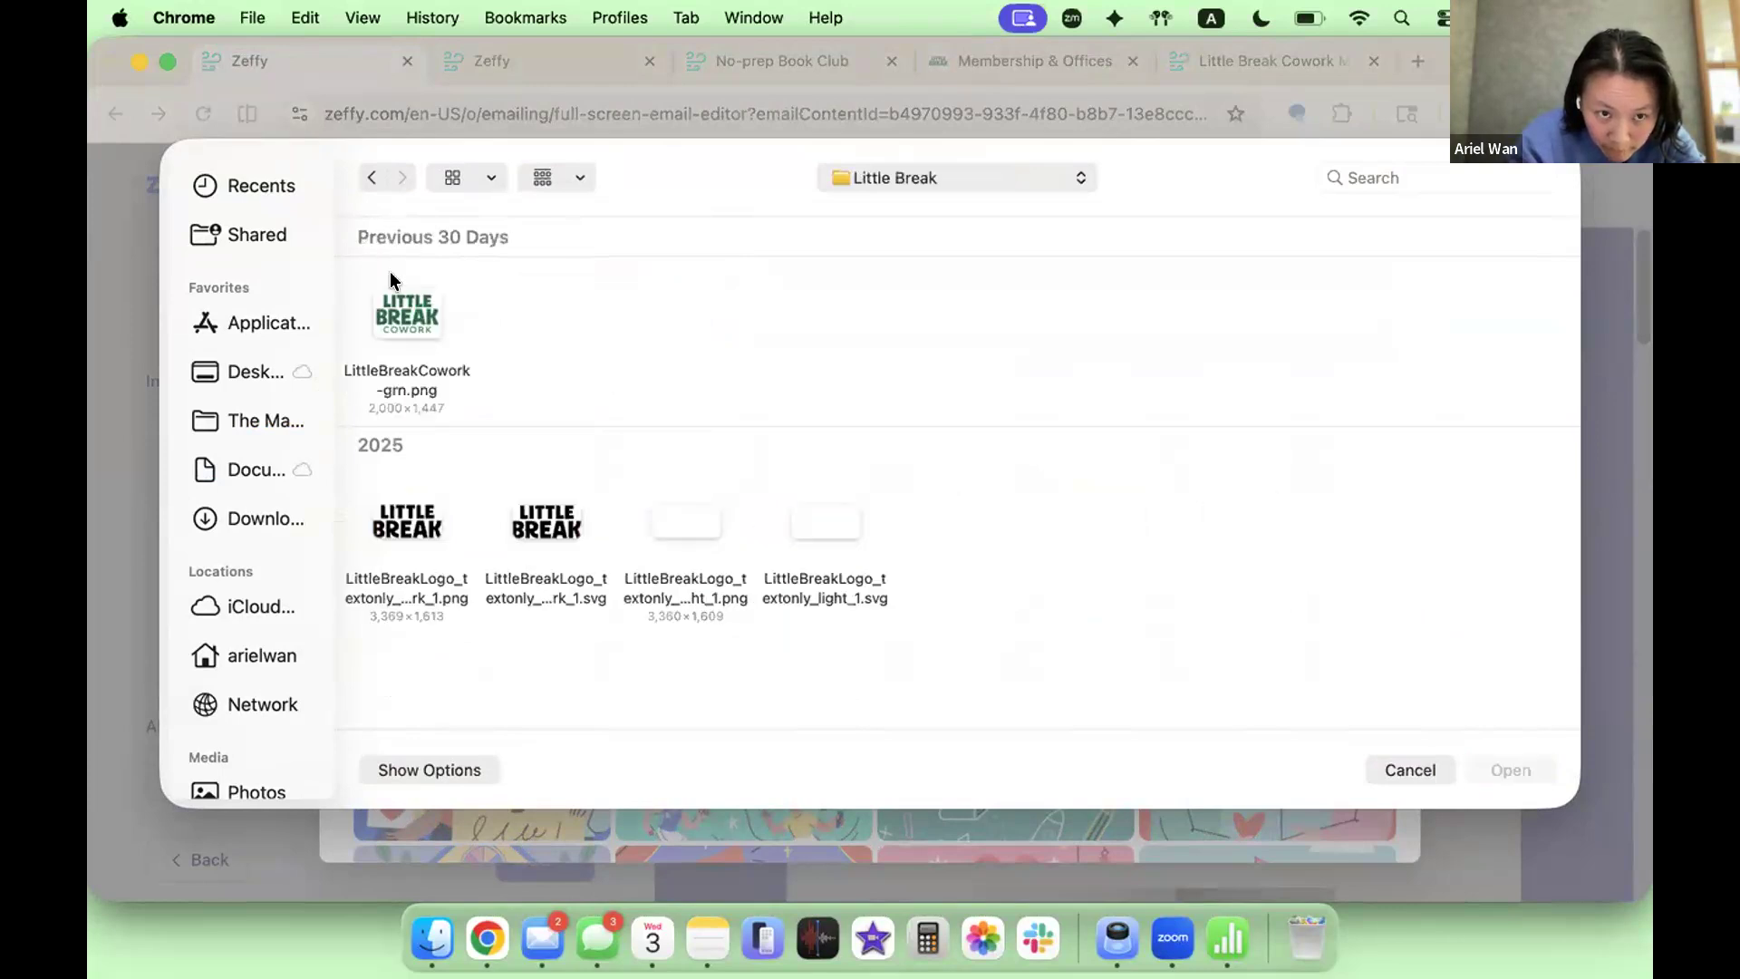
pyautogui.doubleClick(407, 315)
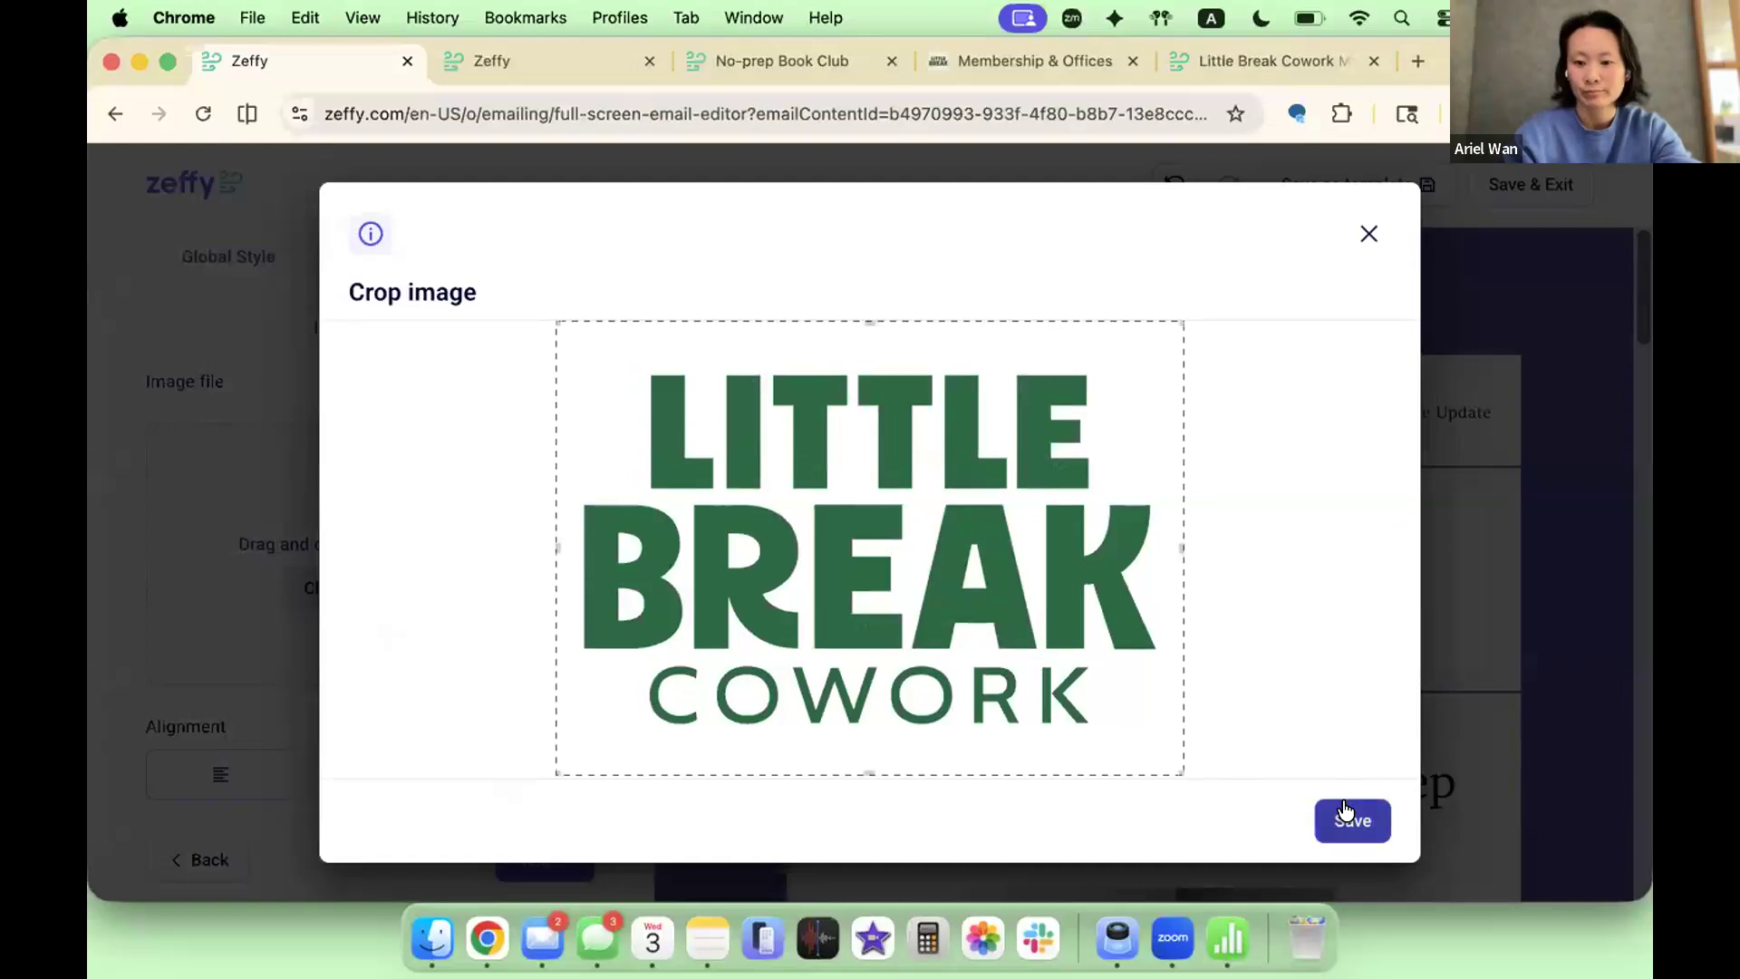
pyautogui.click(1352, 818)
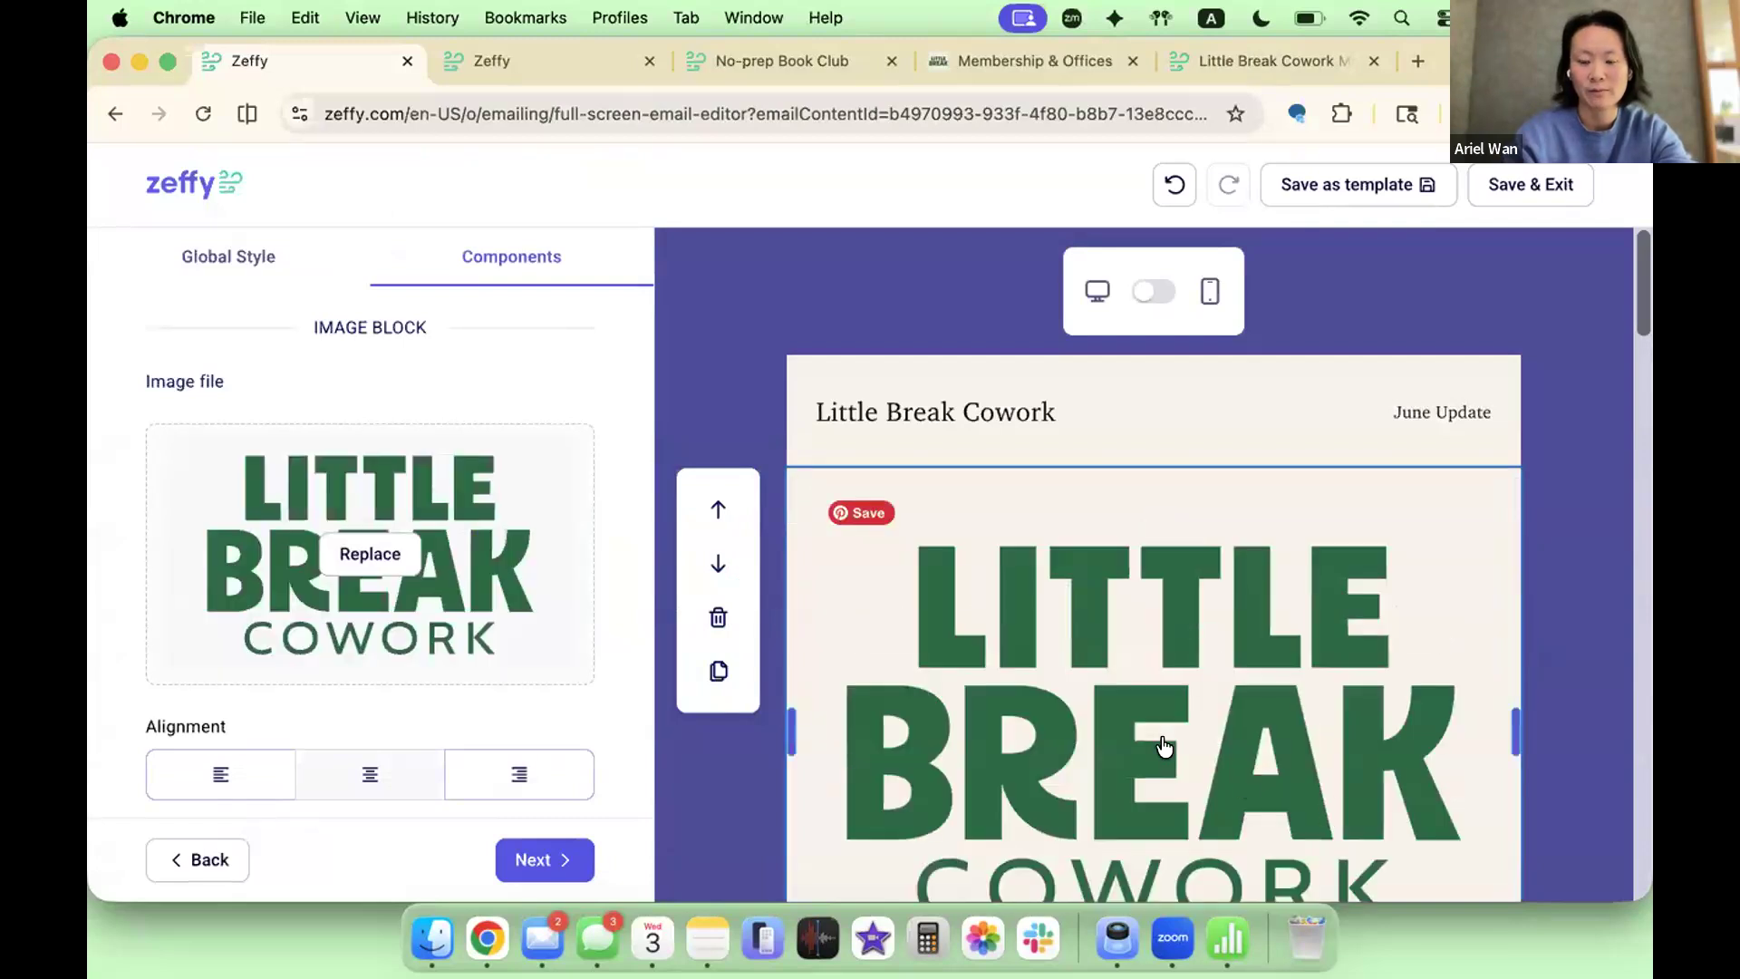
# Step: Shrink the logo image beneath the header to a small centered logo
pyautogui.click(1541, 654)
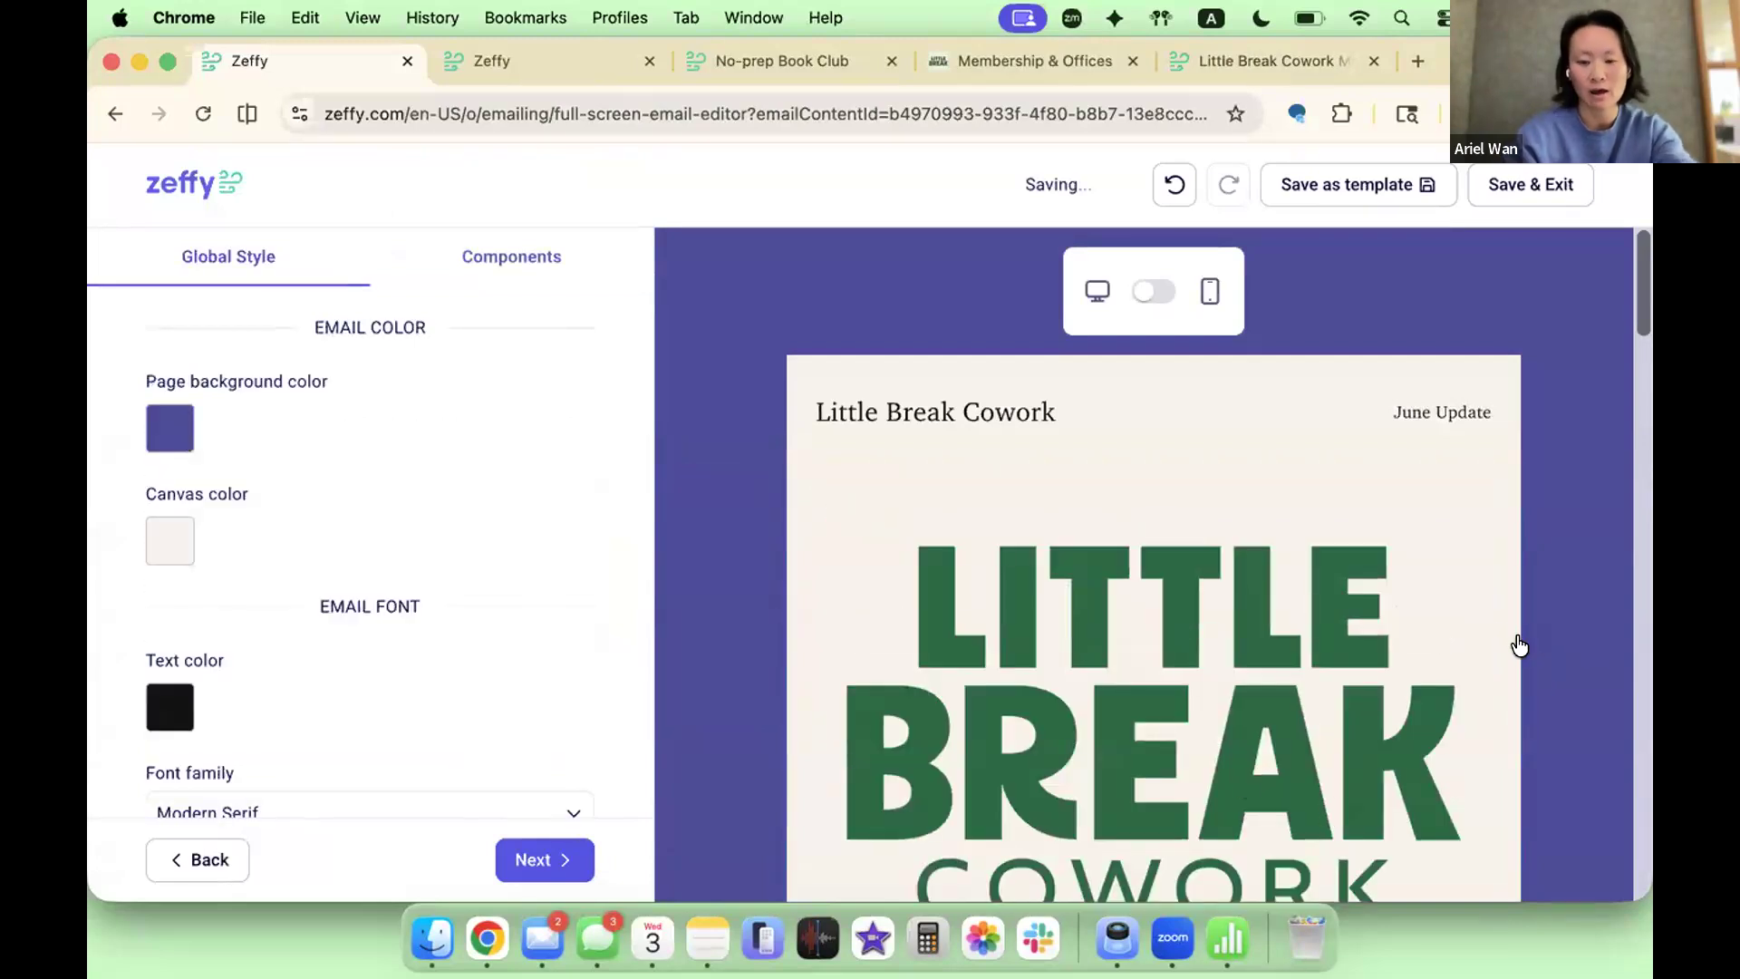
pyautogui.scroll(-2, 1348, 668)
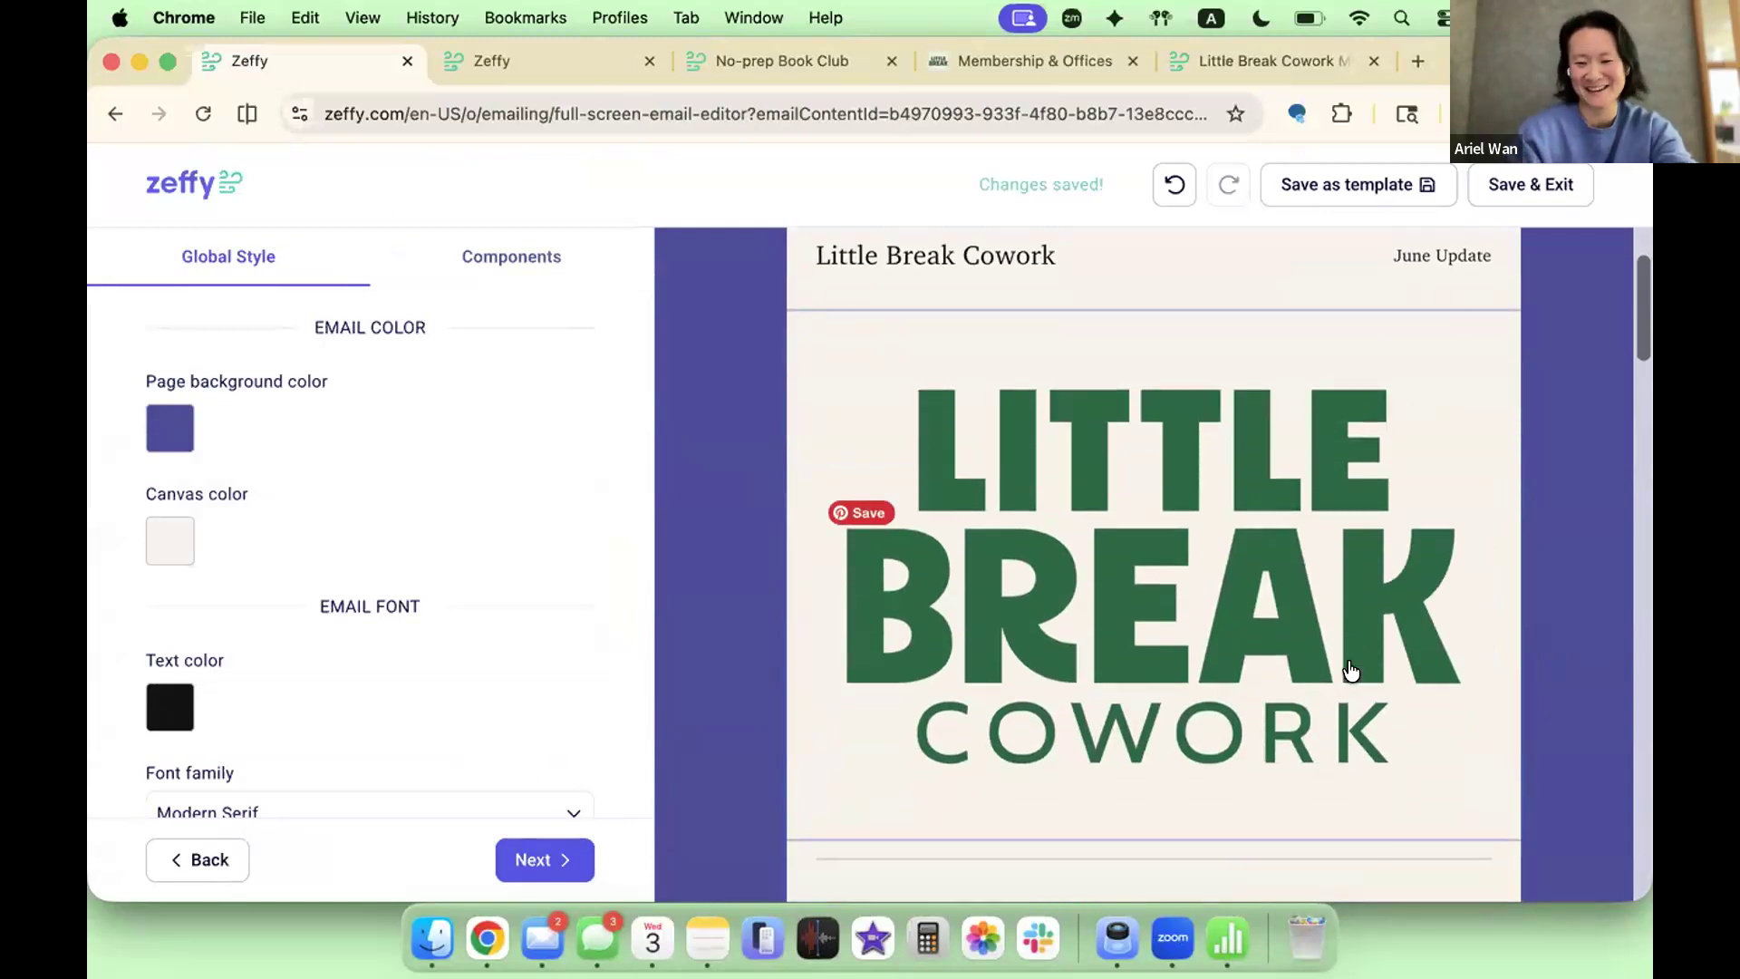
pyautogui.click(1351, 671)
pyautogui.scroll(-4, 389, 711)
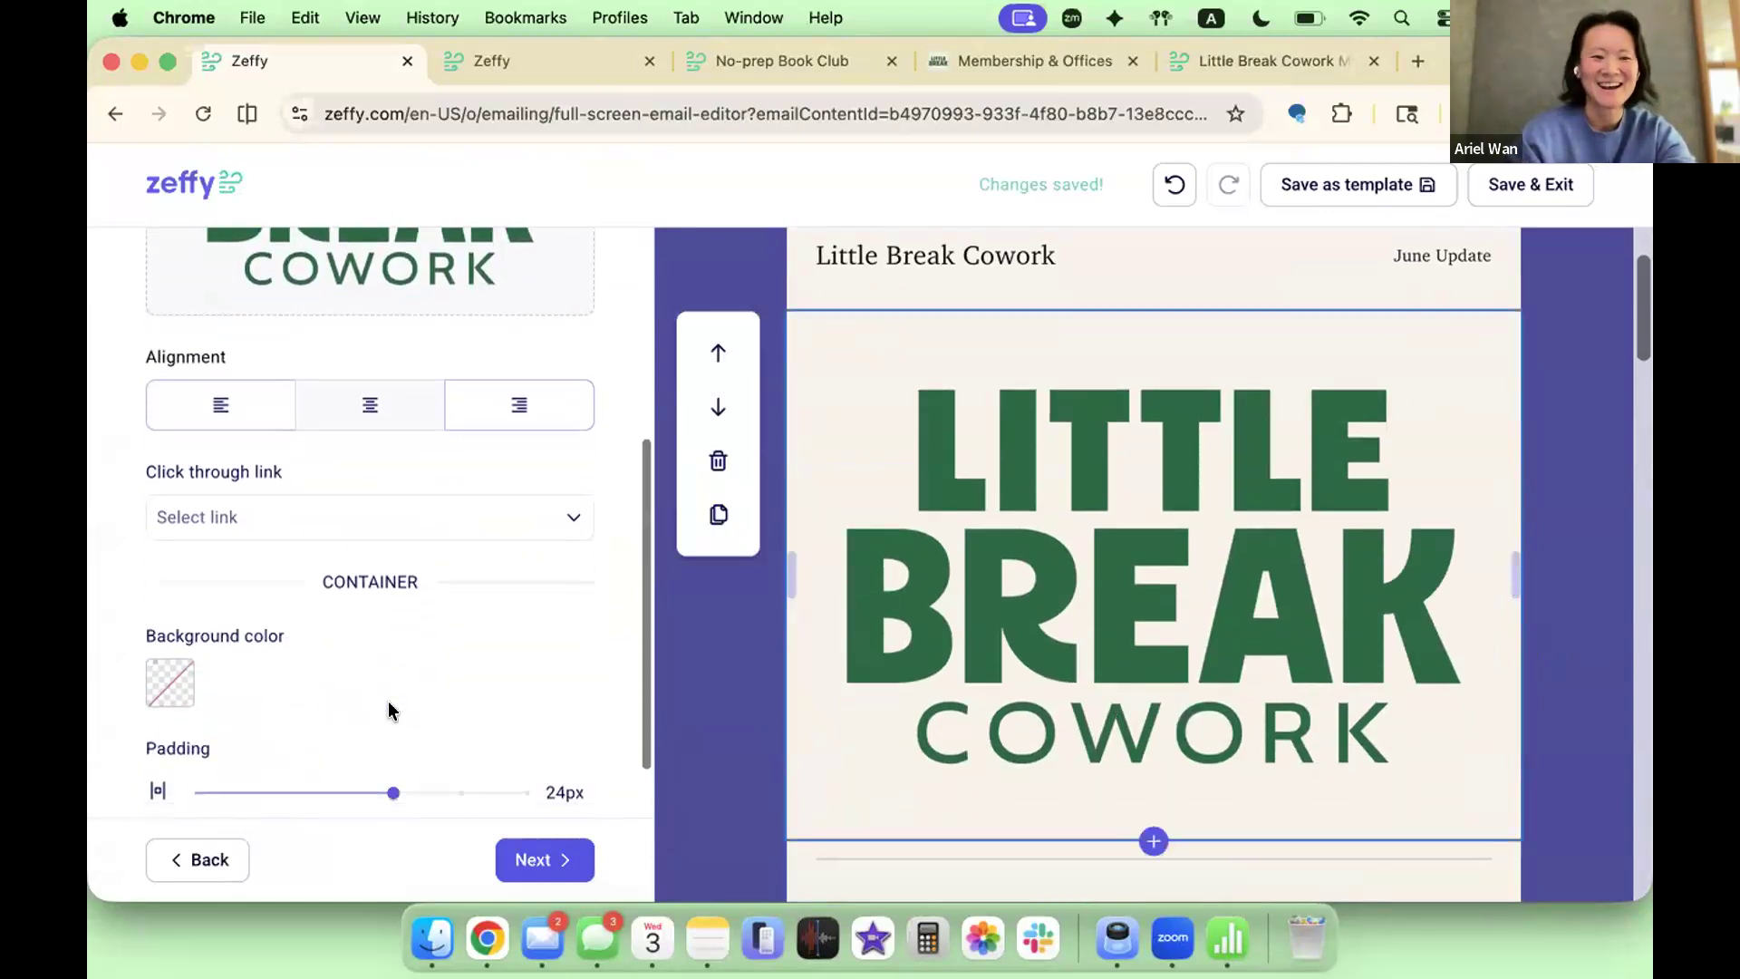
pyautogui.scroll(-2, 390, 711)
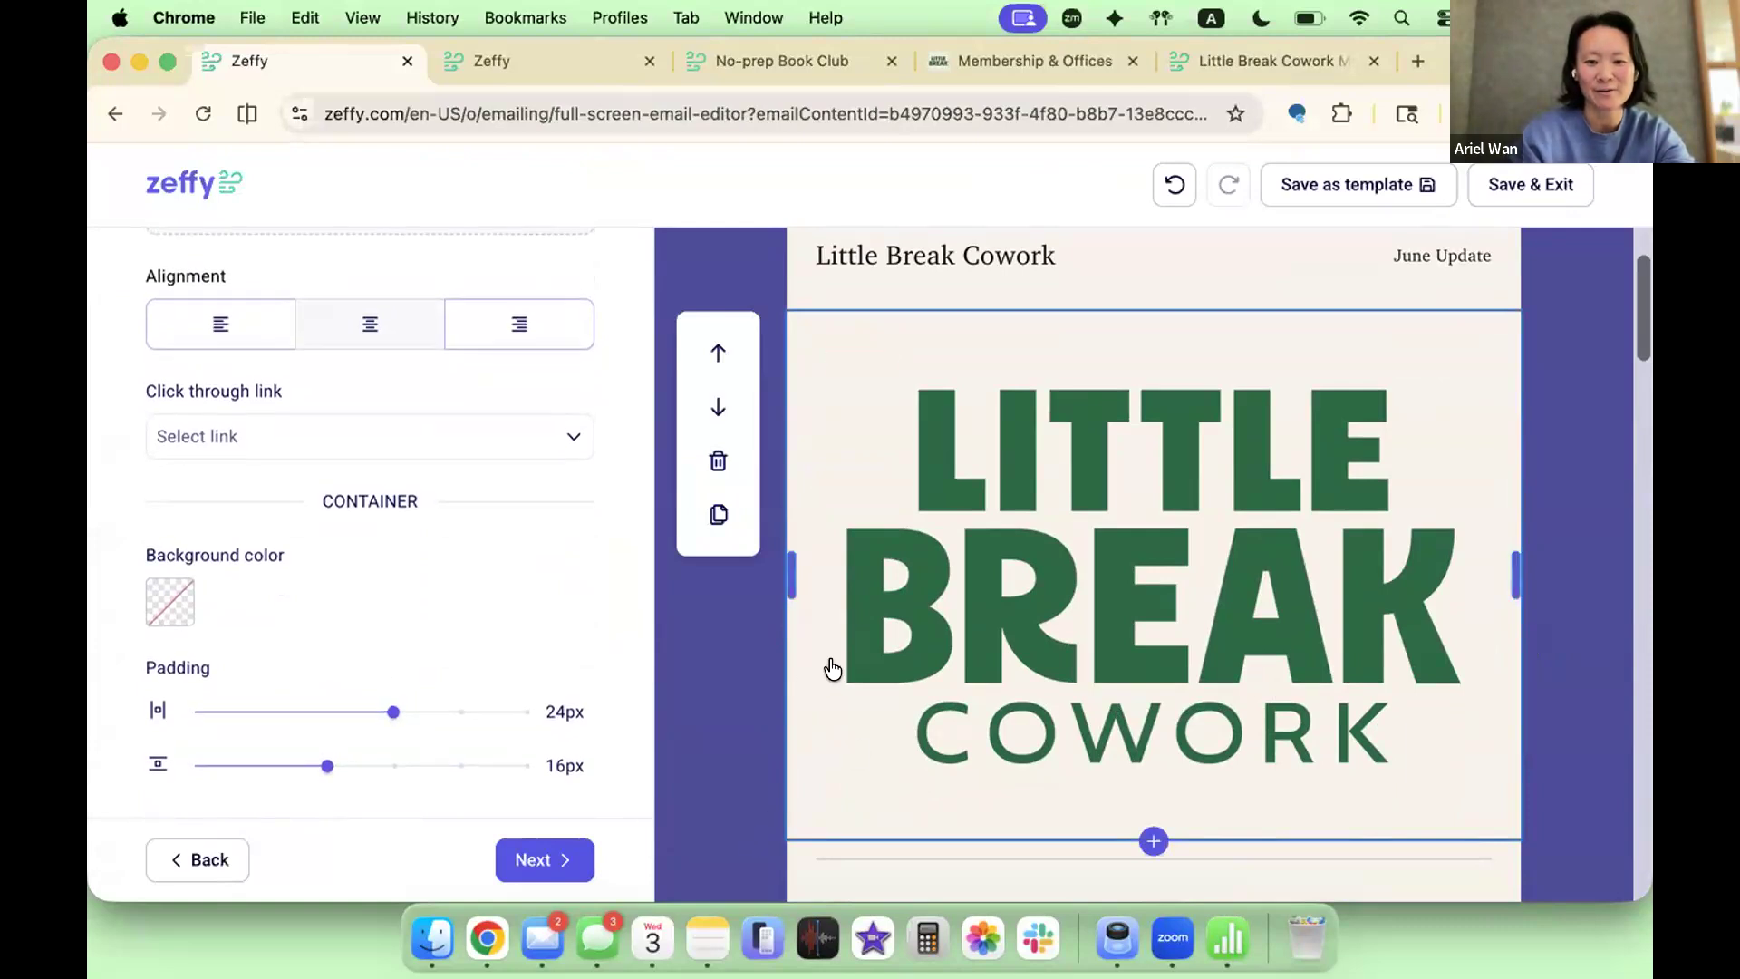
pyautogui.click(713, 759)
pyautogui.click(892, 703)
pyautogui.moveTo(778, 562); pyautogui.dragTo(1368, 435)
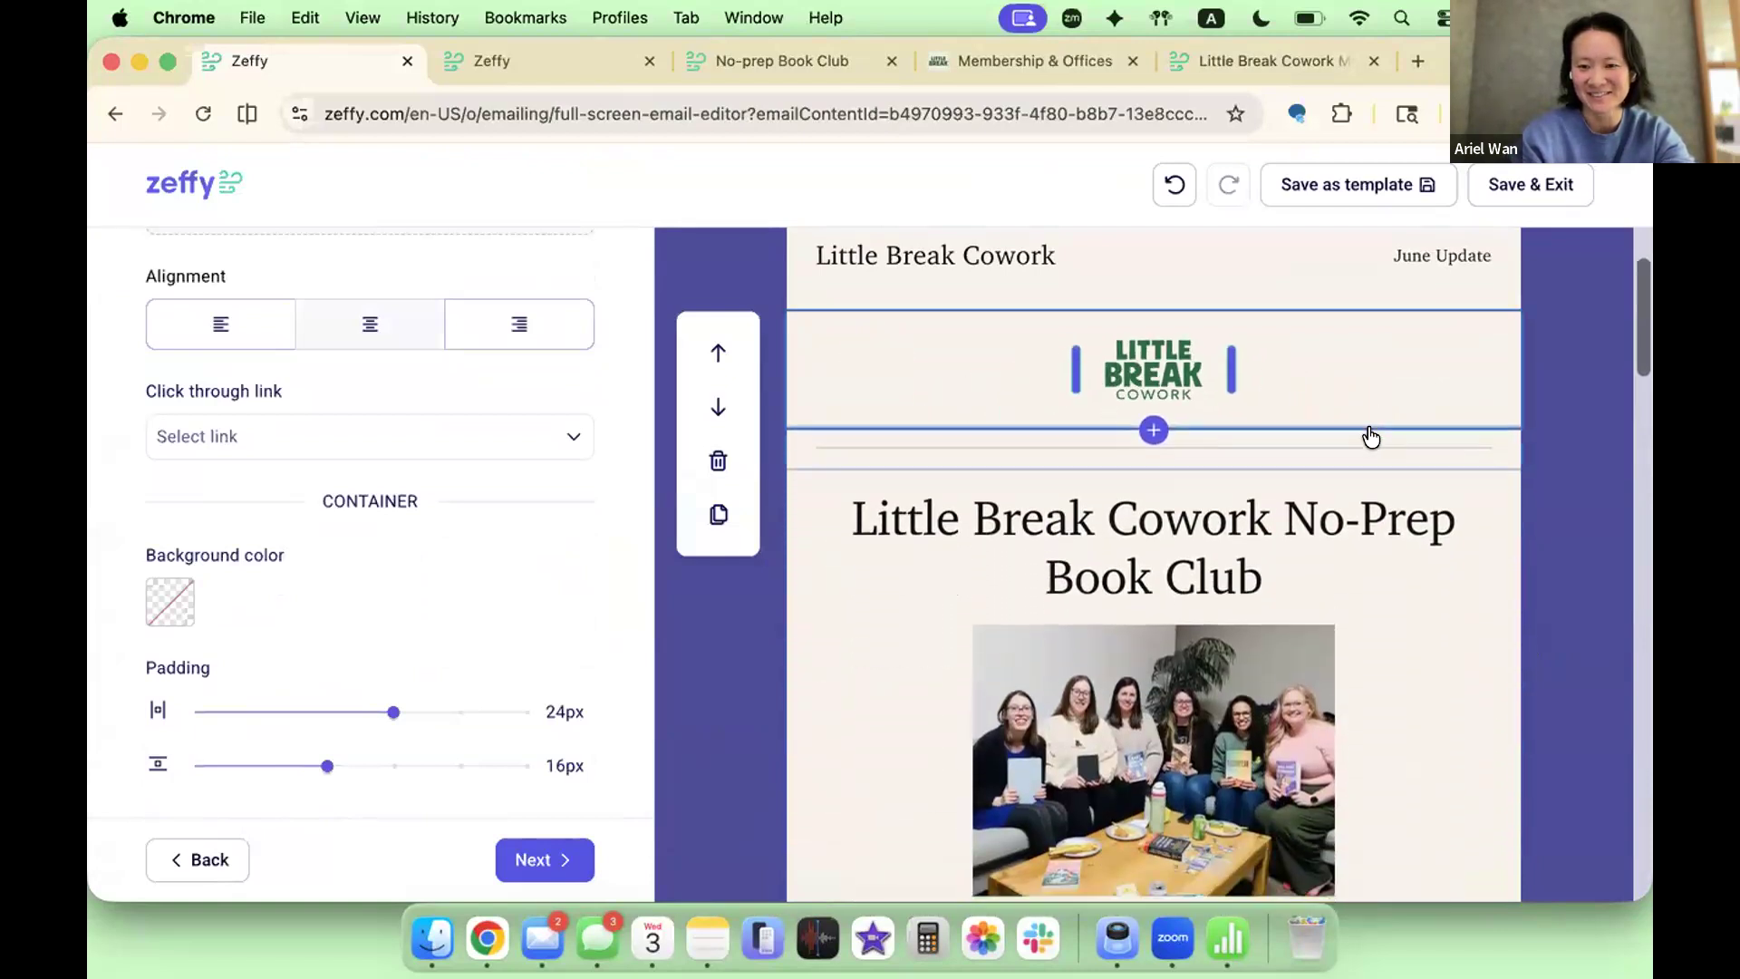
# Step: Set the padding of the logo block beneath the header to 16px horizontally and 0px vertically
pyautogui.click(1588, 406)
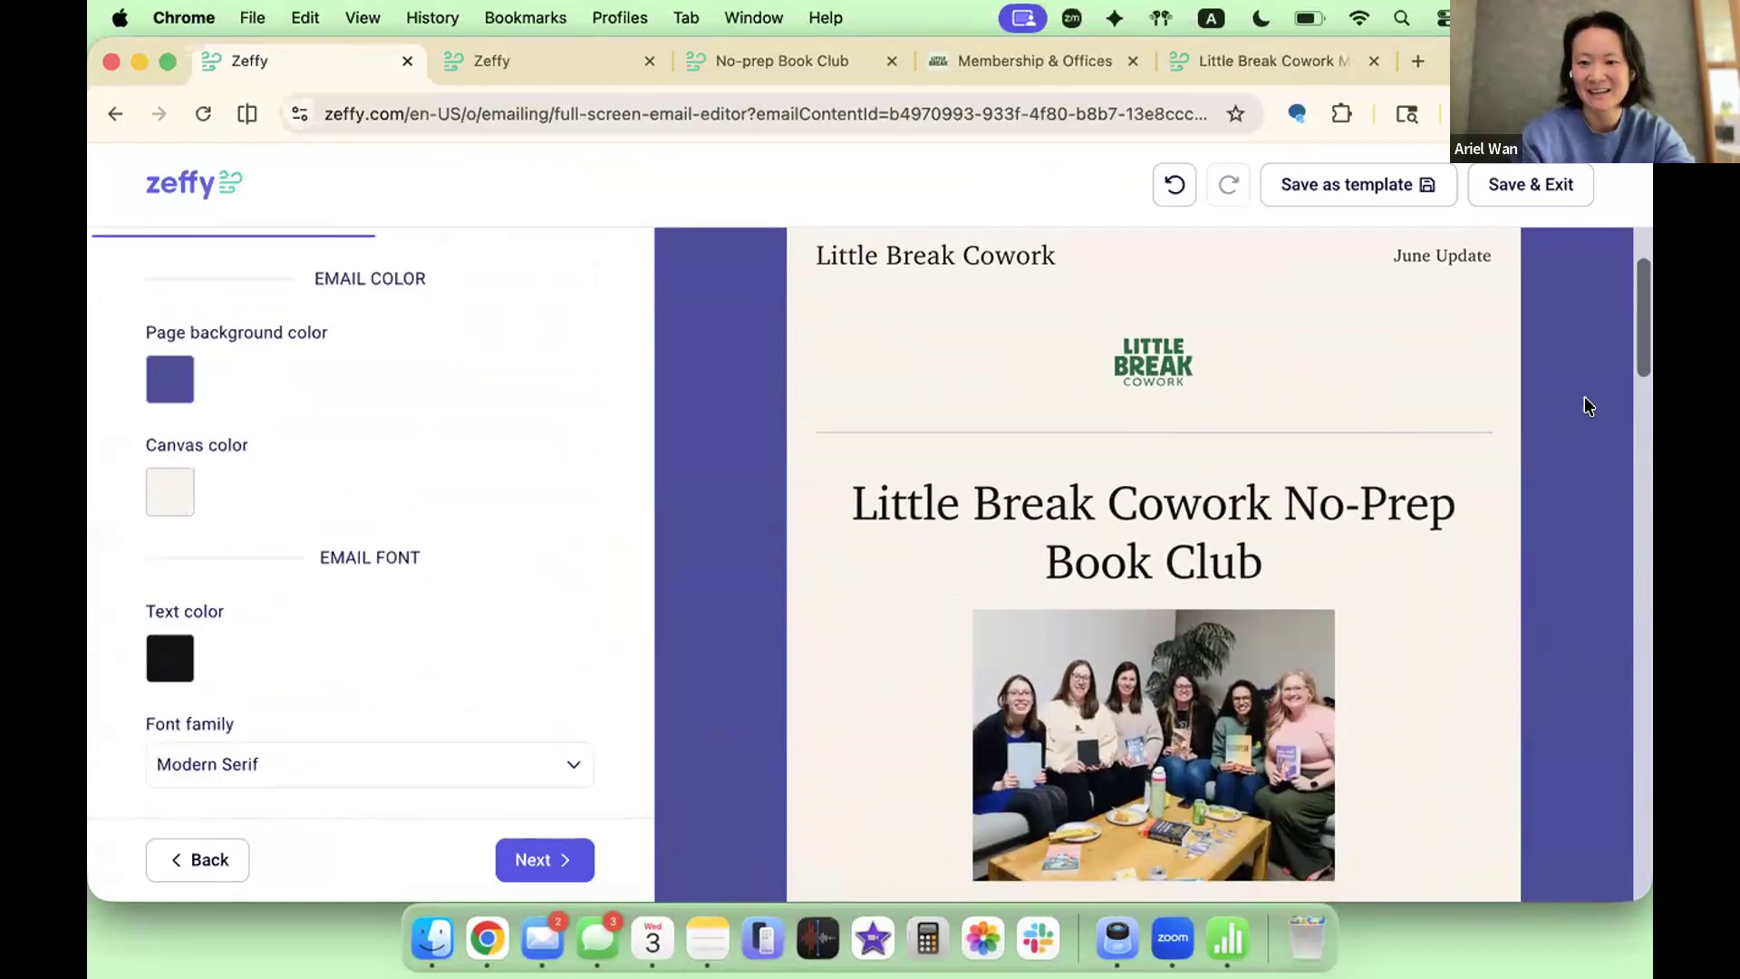
pyautogui.click(1336, 343)
pyautogui.moveTo(254, 712); pyautogui.dragTo(154, 796)
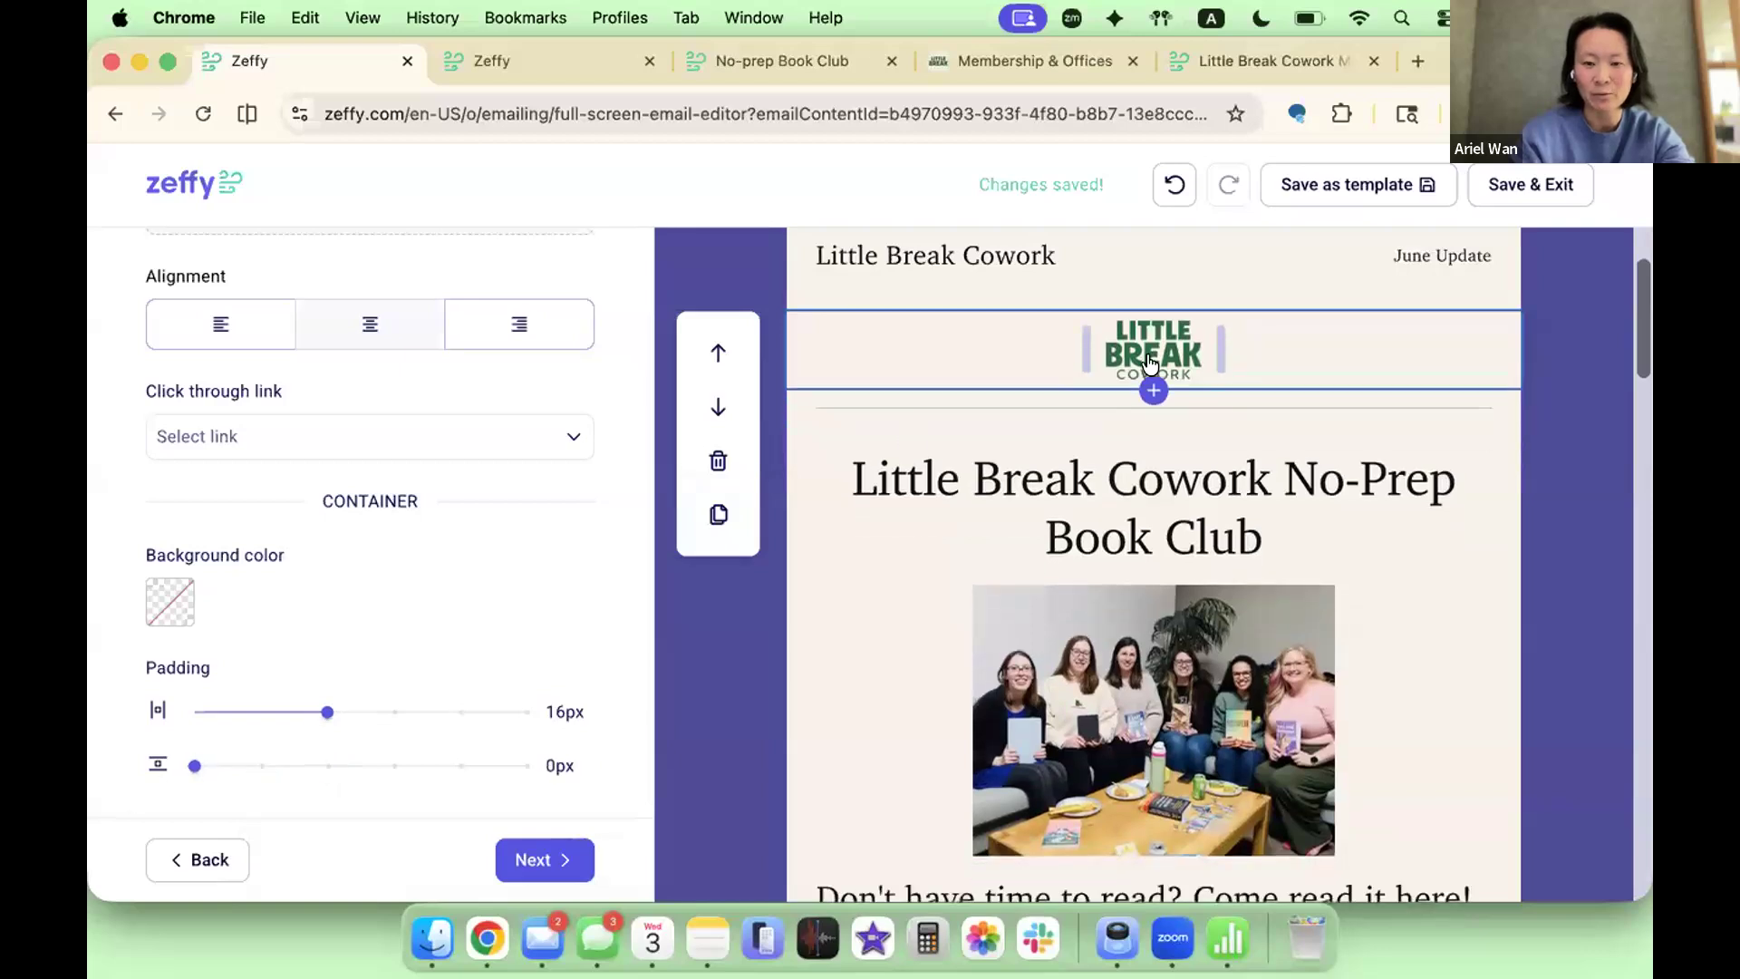
pyautogui.click(1526, 322)
pyautogui.scroll(2, 1348, 338)
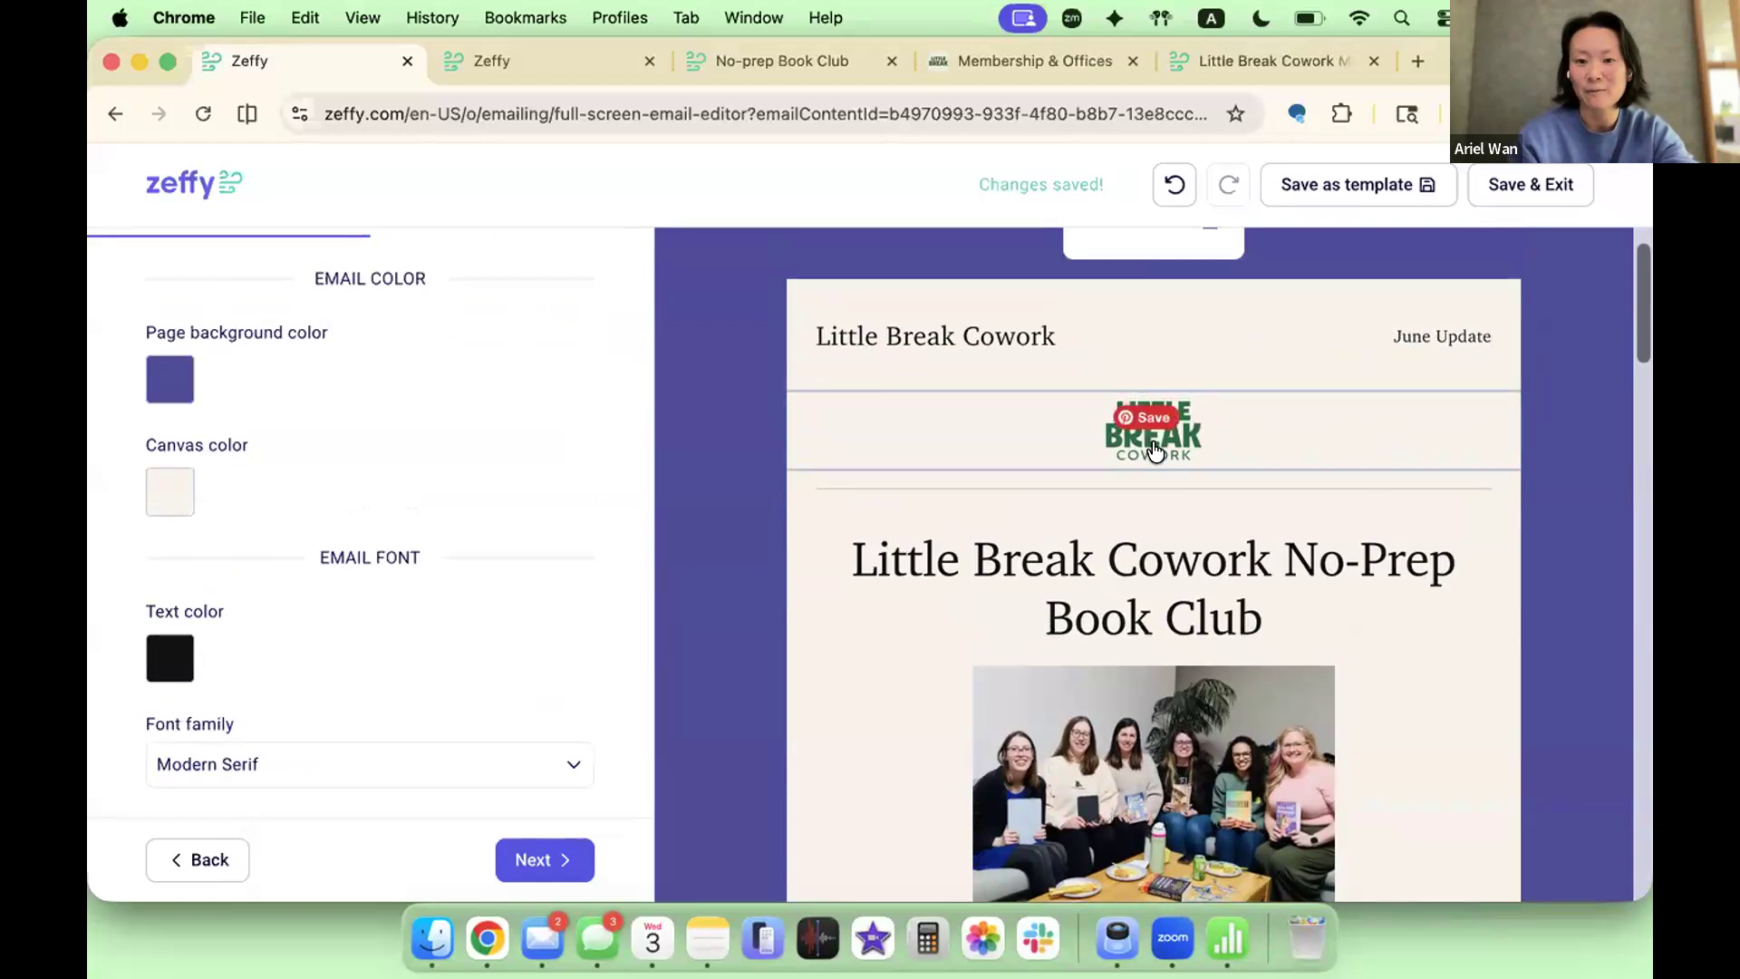
# Step: Add an image block below the Little Break Cowork heading inside the header's first column
pyautogui.click(1143, 308)
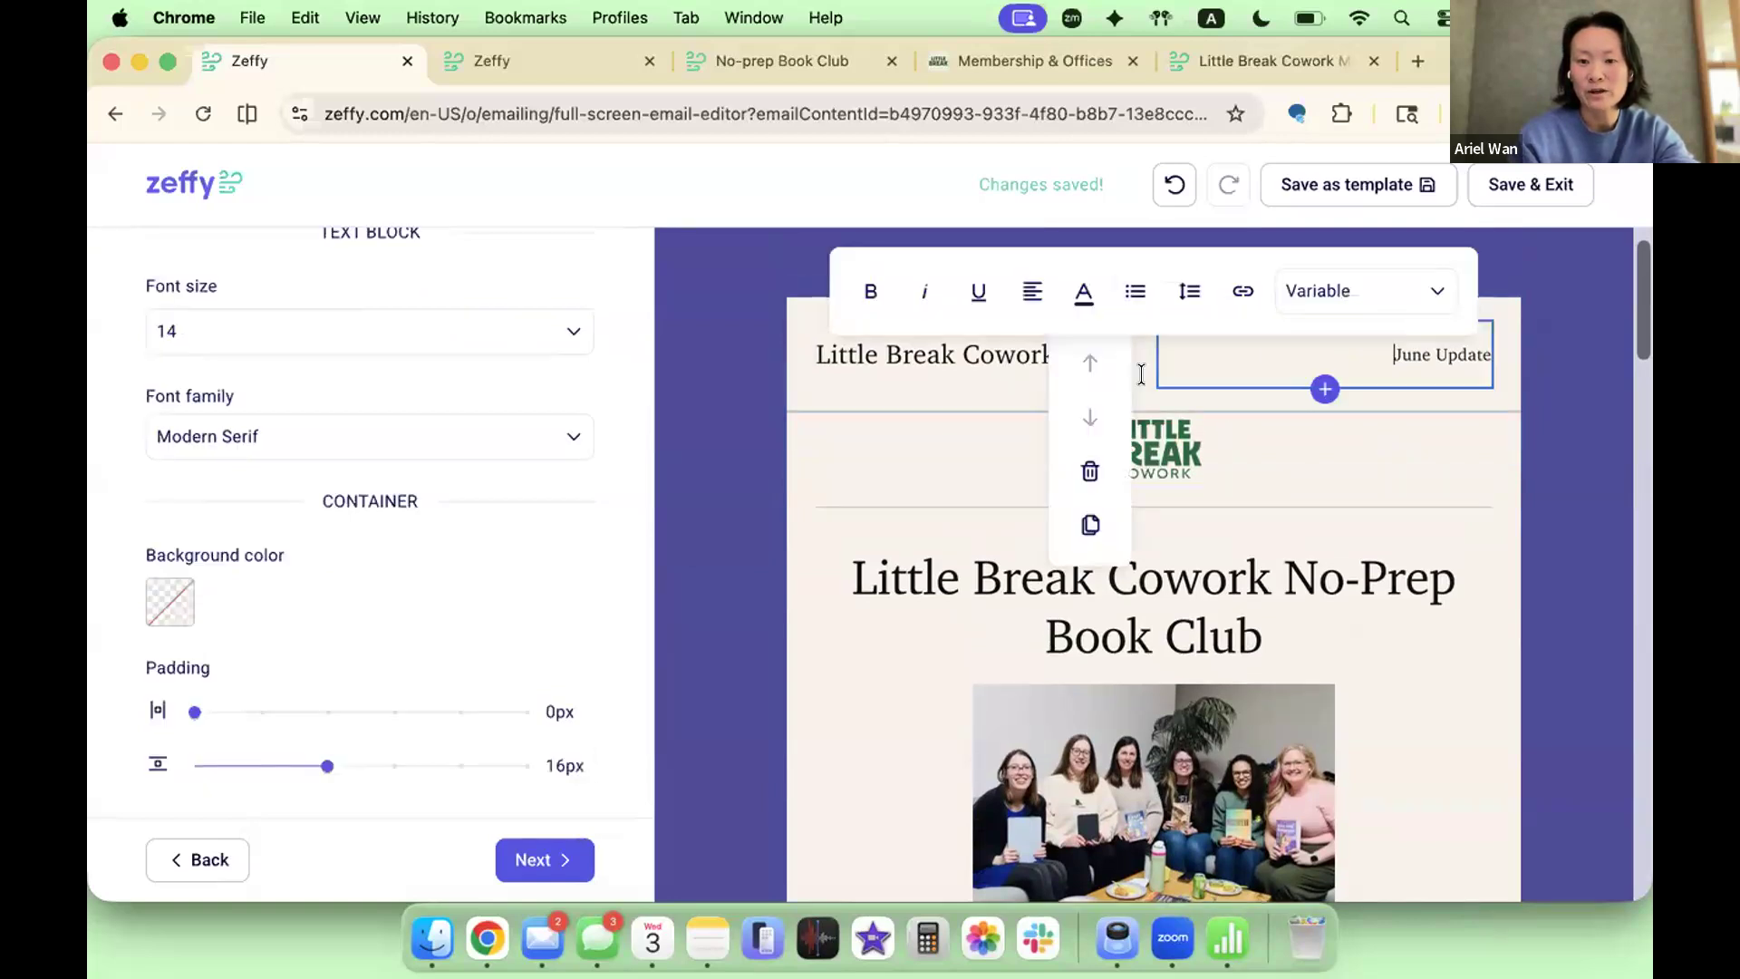
pyautogui.click(982, 395)
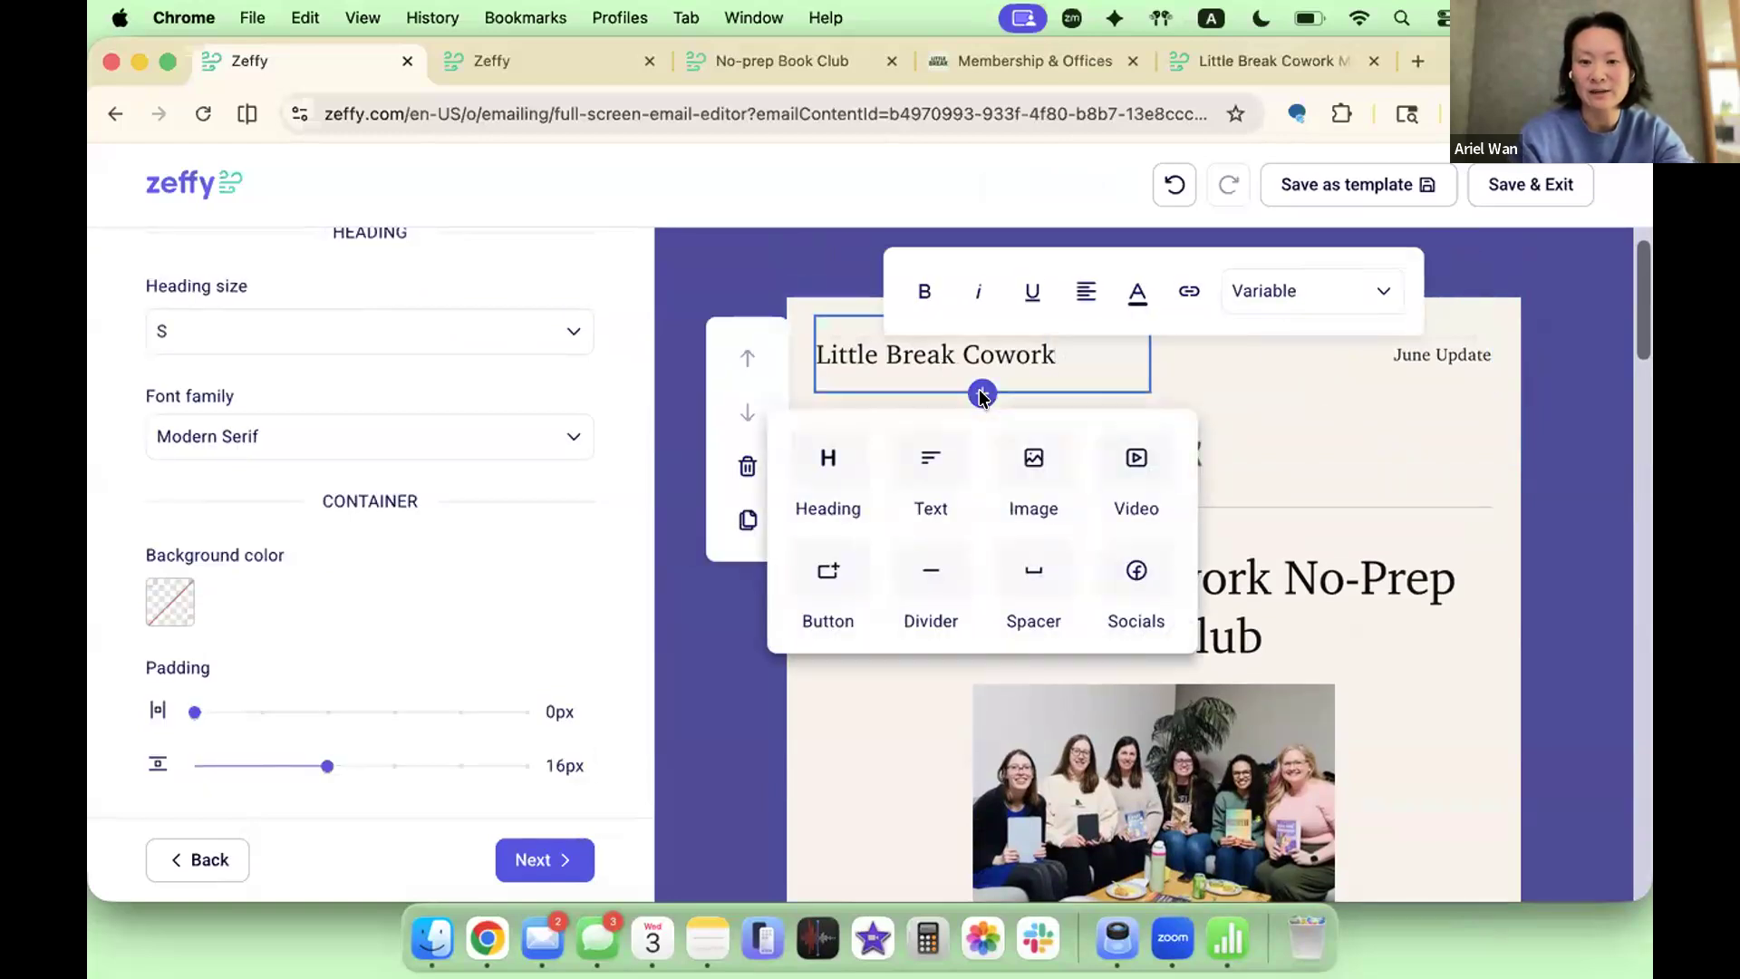
pyautogui.click(1191, 451)
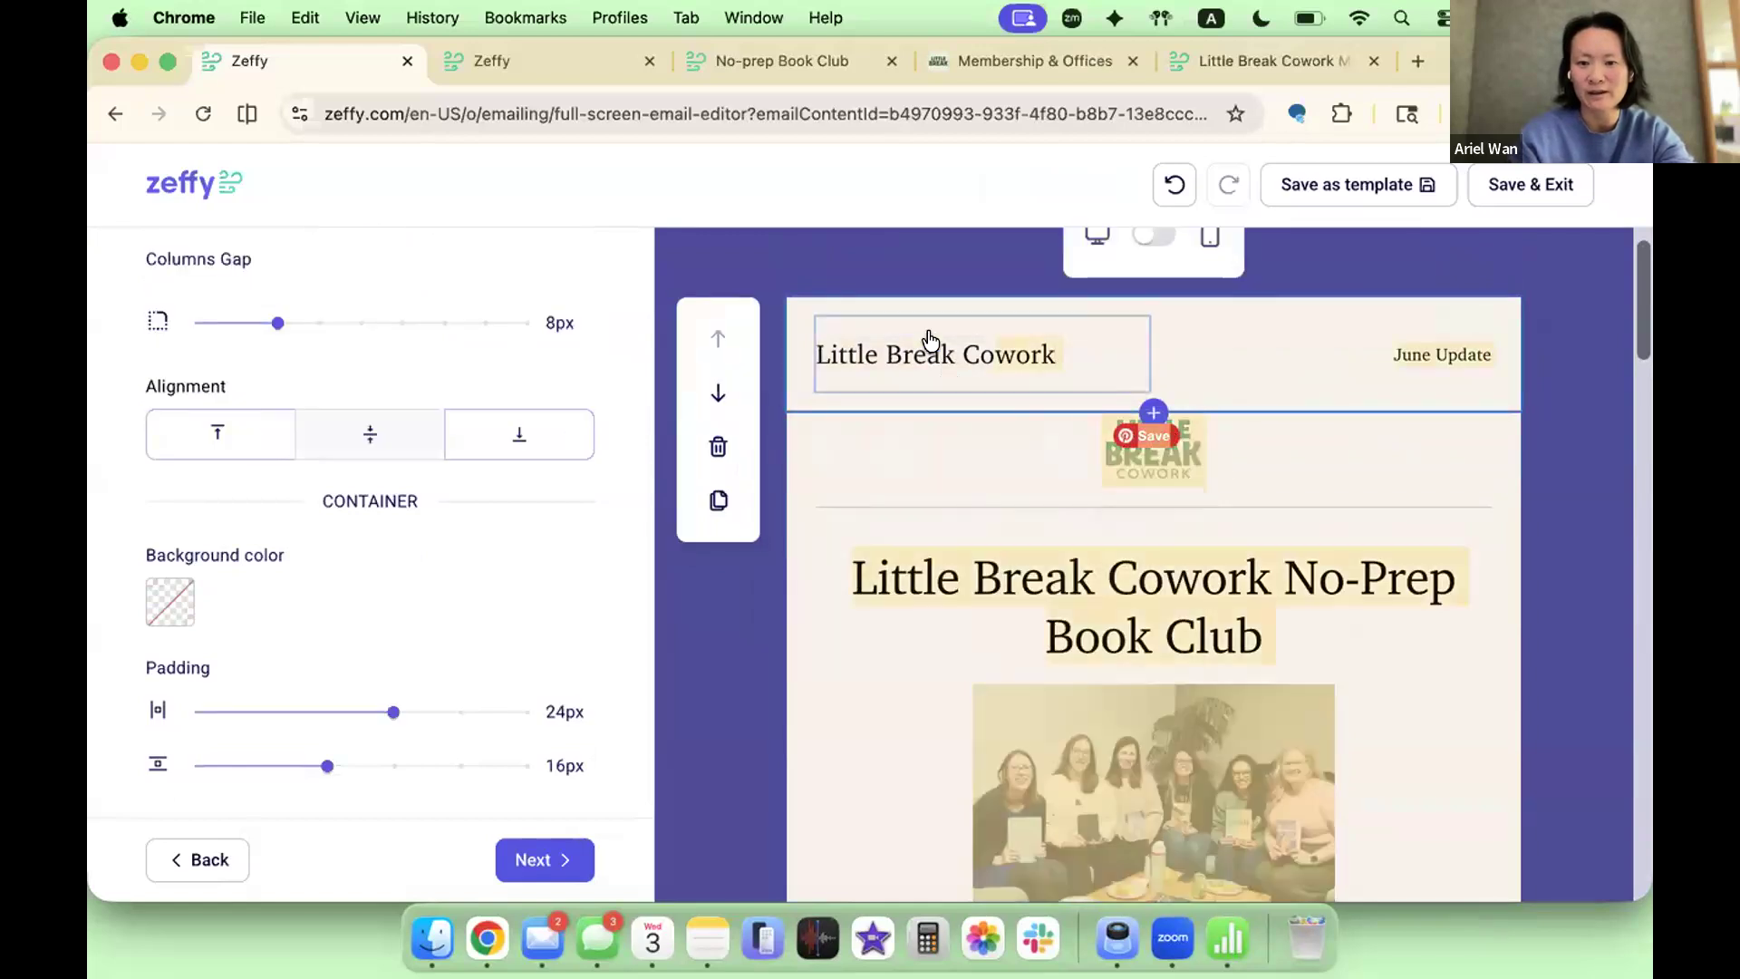
pyautogui.click(1124, 453)
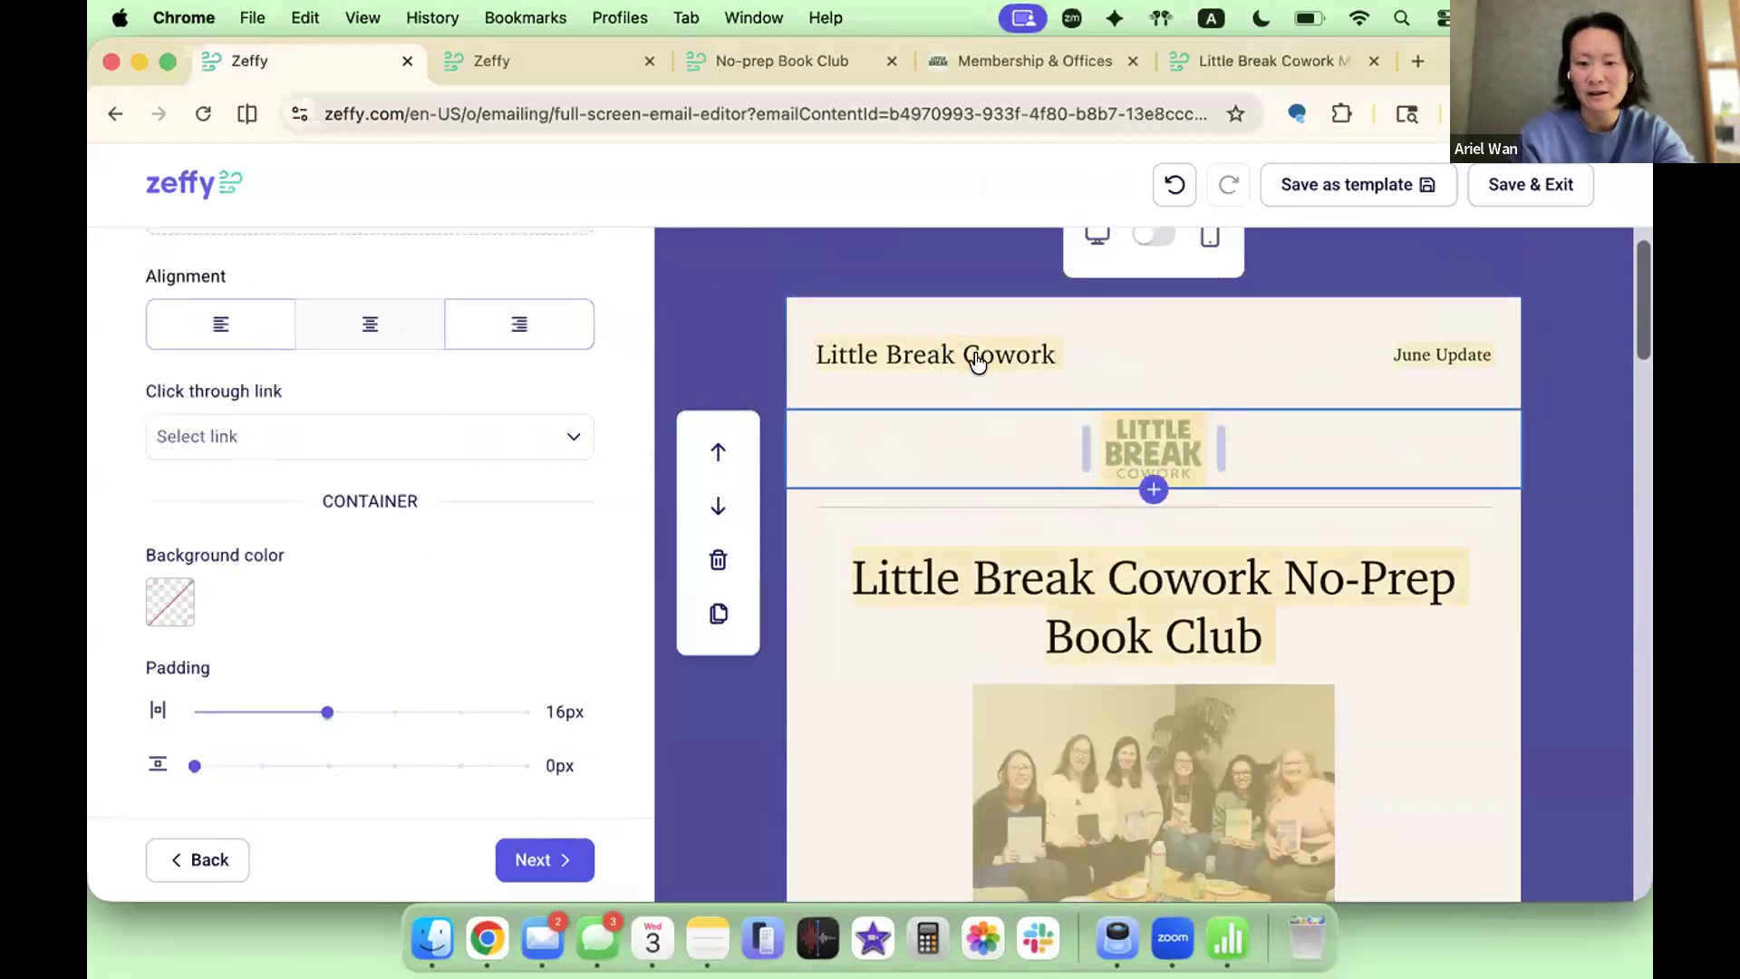
pyautogui.click(973, 363)
pyautogui.click(982, 393)
pyautogui.click(1033, 463)
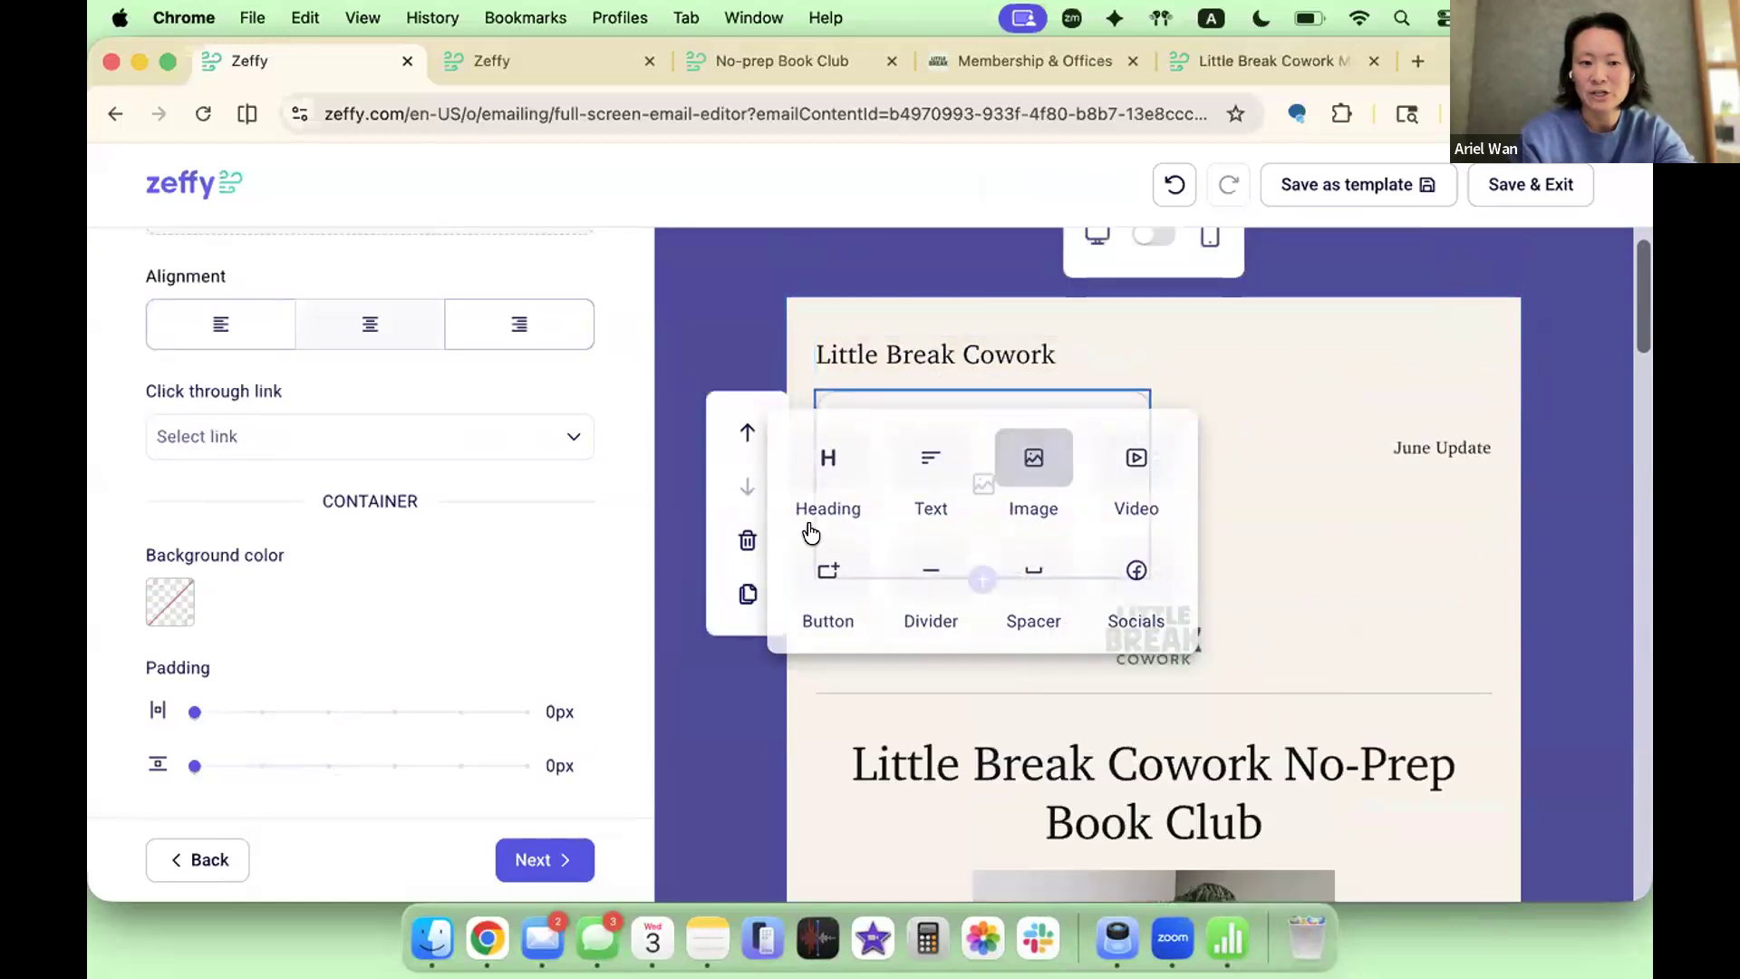
pyautogui.scroll(5, 369, 562)
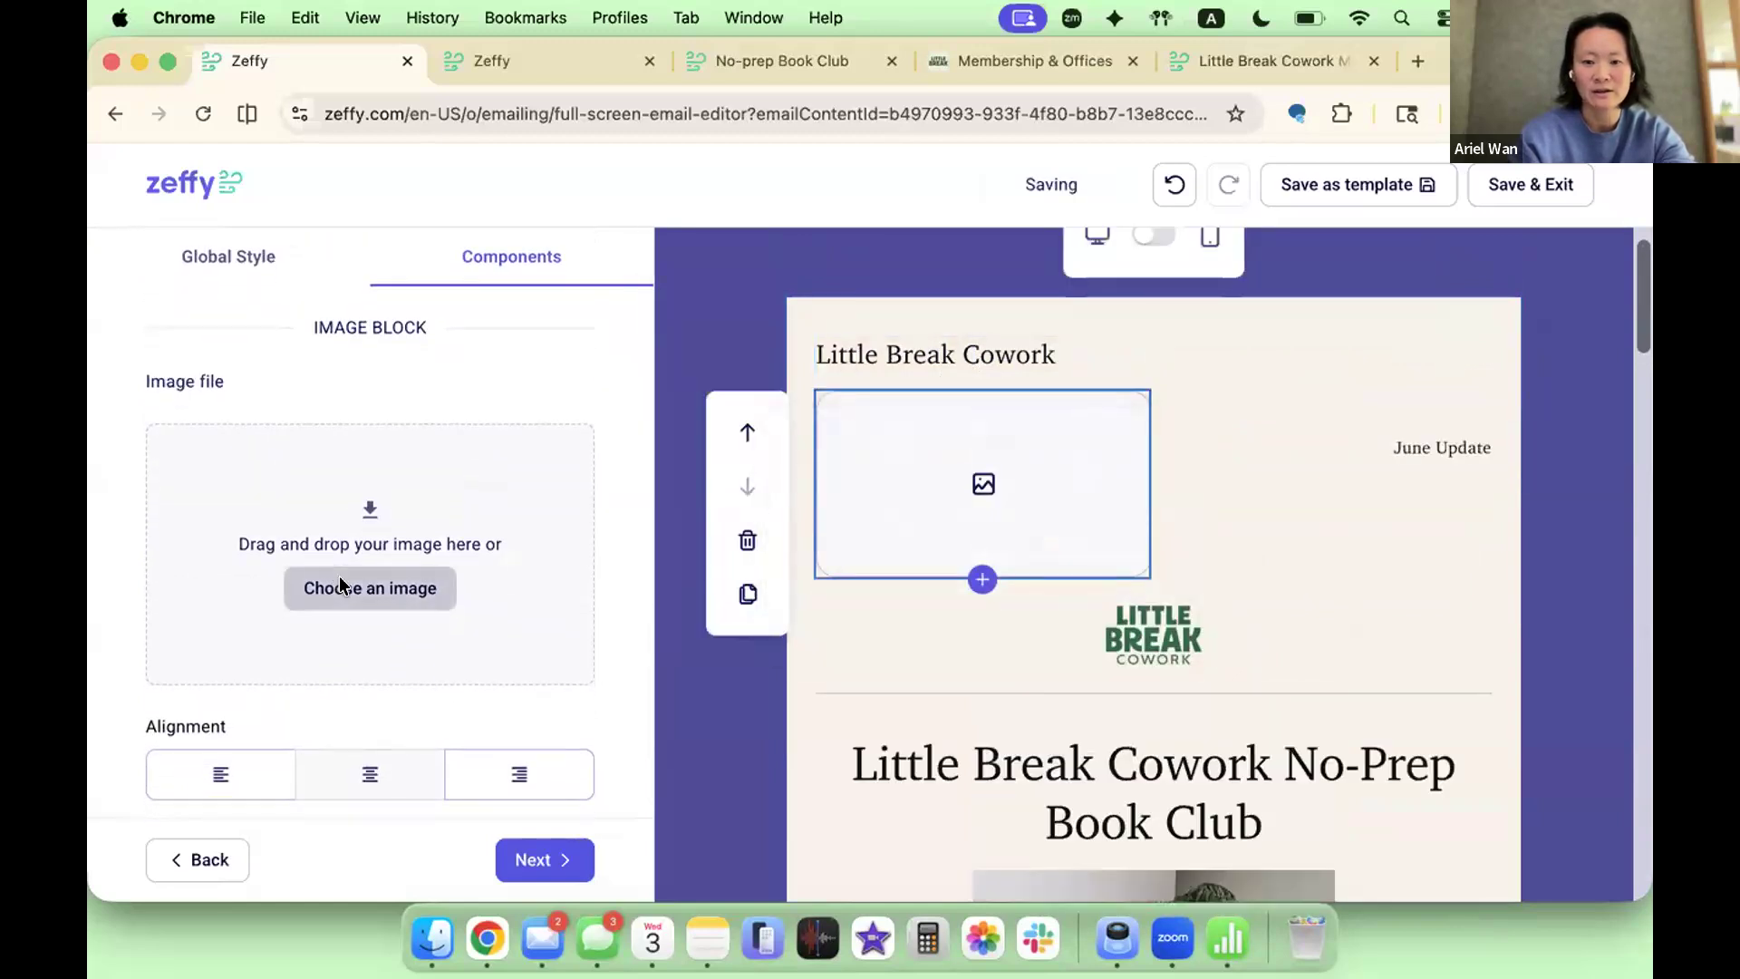
# Step: Upload LittleBreakCowork-grn.png into the header column's image block, keeping the full image
pyautogui.click(342, 587)
pyautogui.click(955, 384)
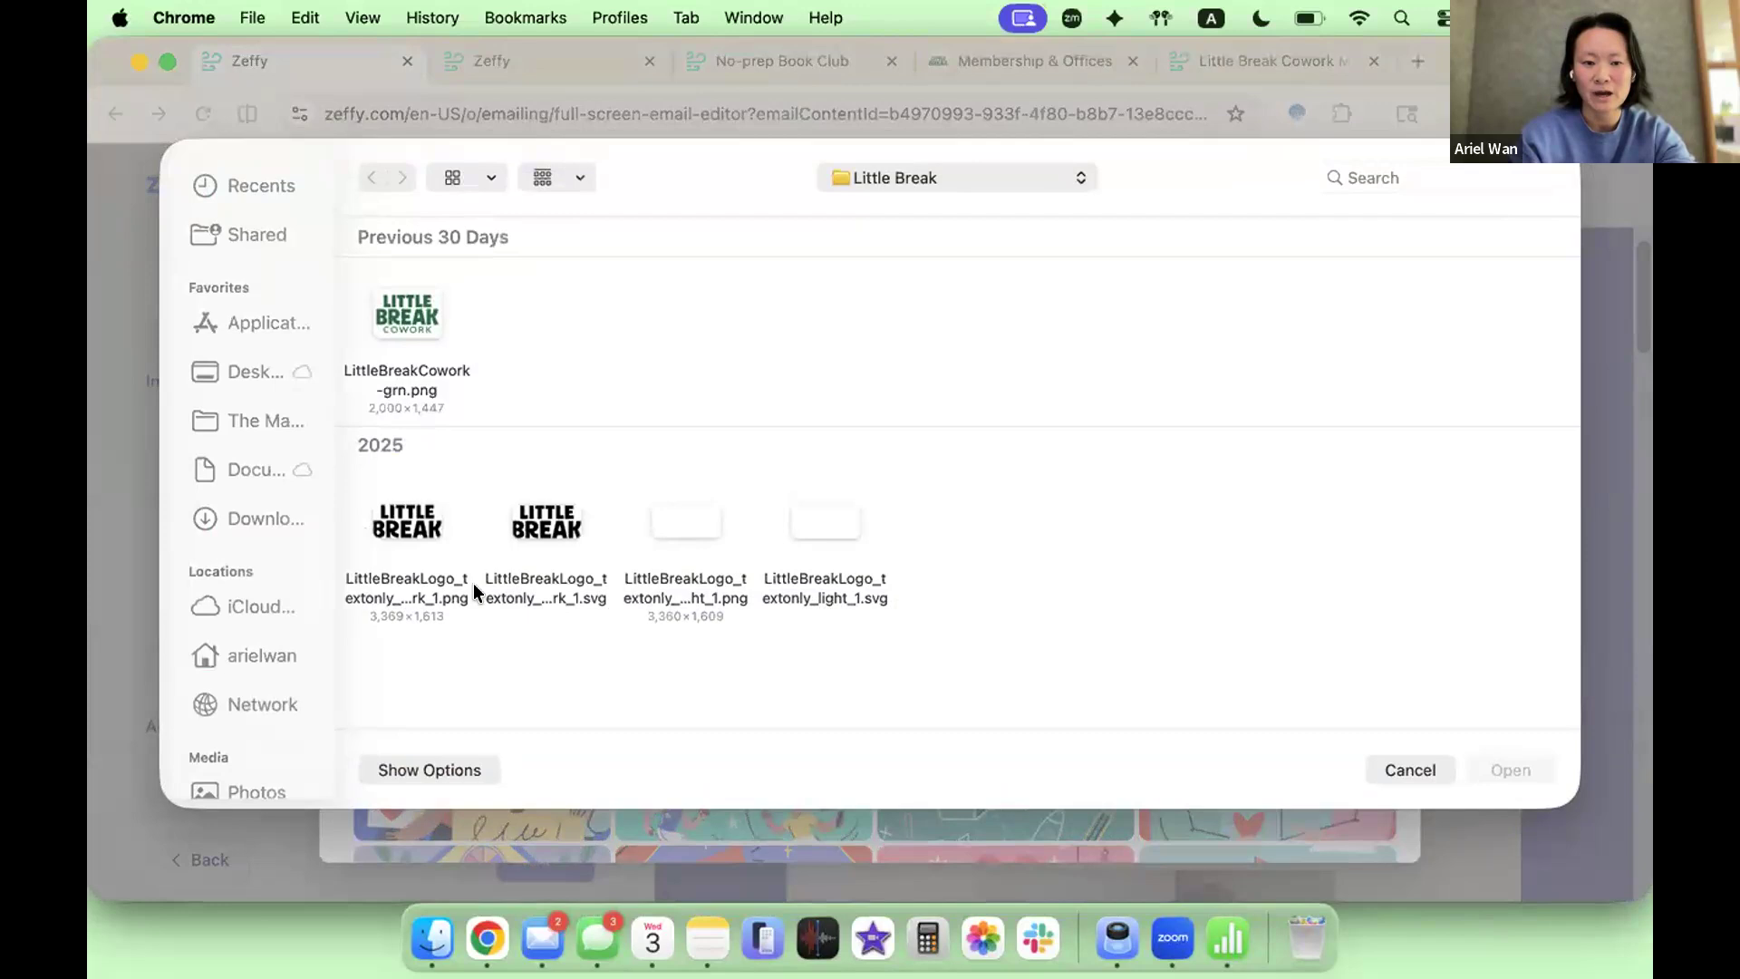
pyautogui.click(410, 328)
pyautogui.doubleClick(409, 329)
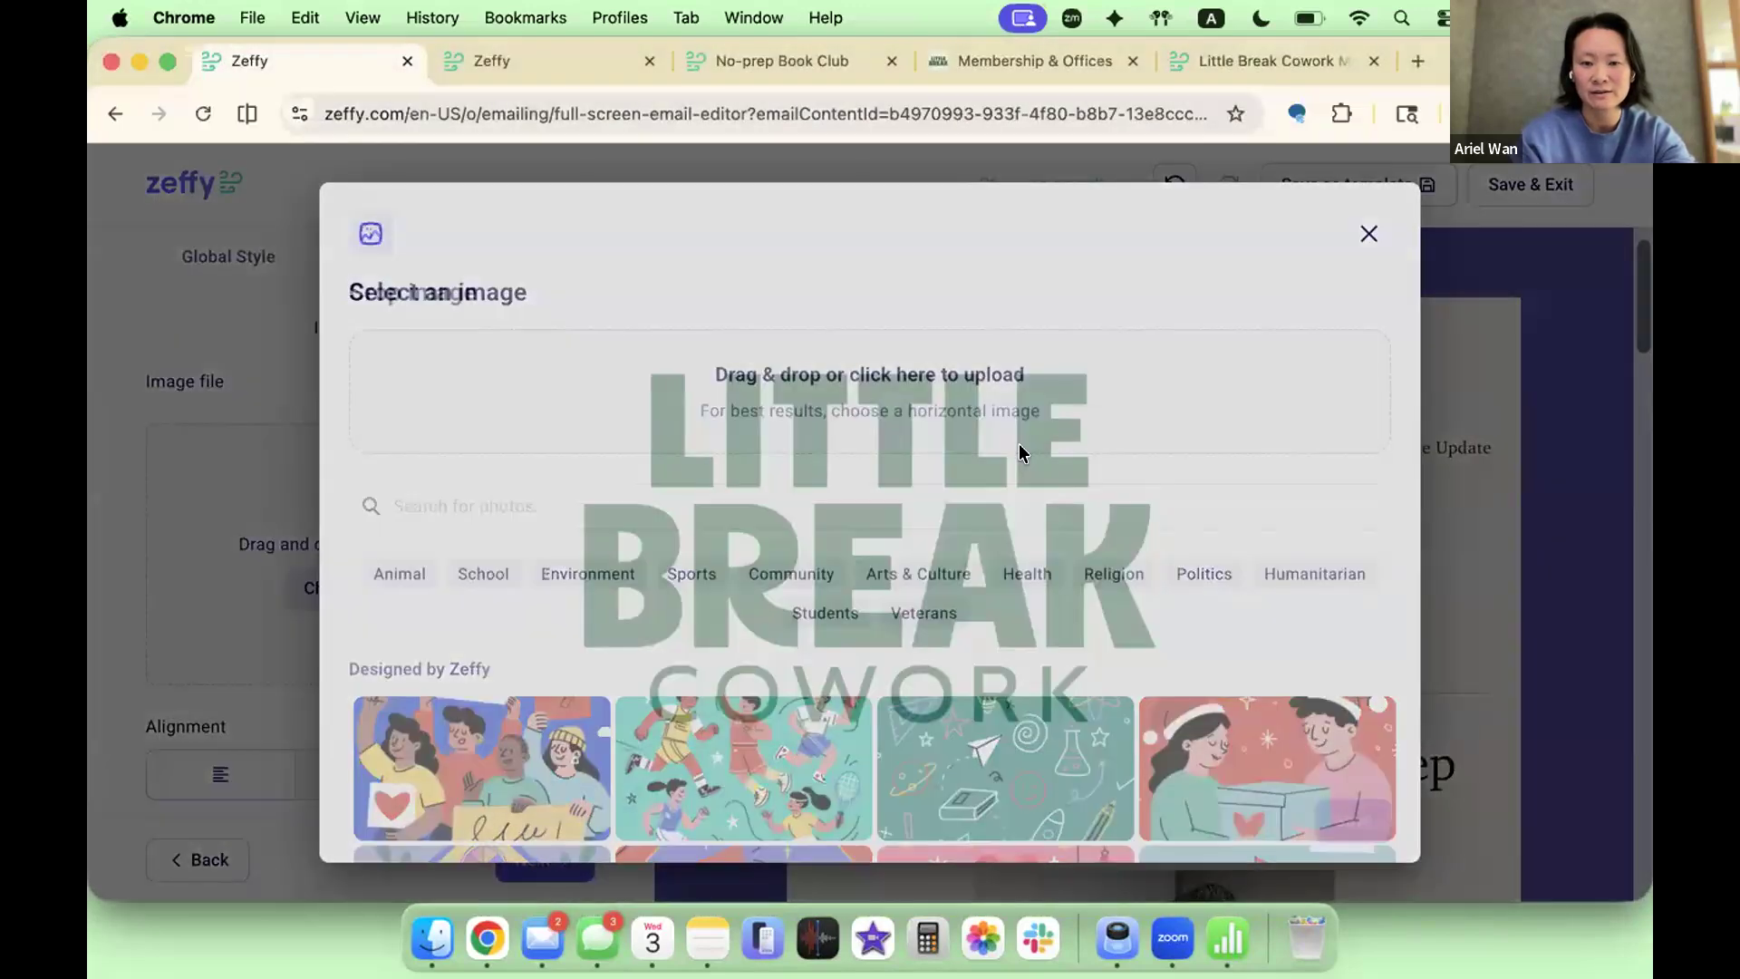
pyautogui.click(1355, 823)
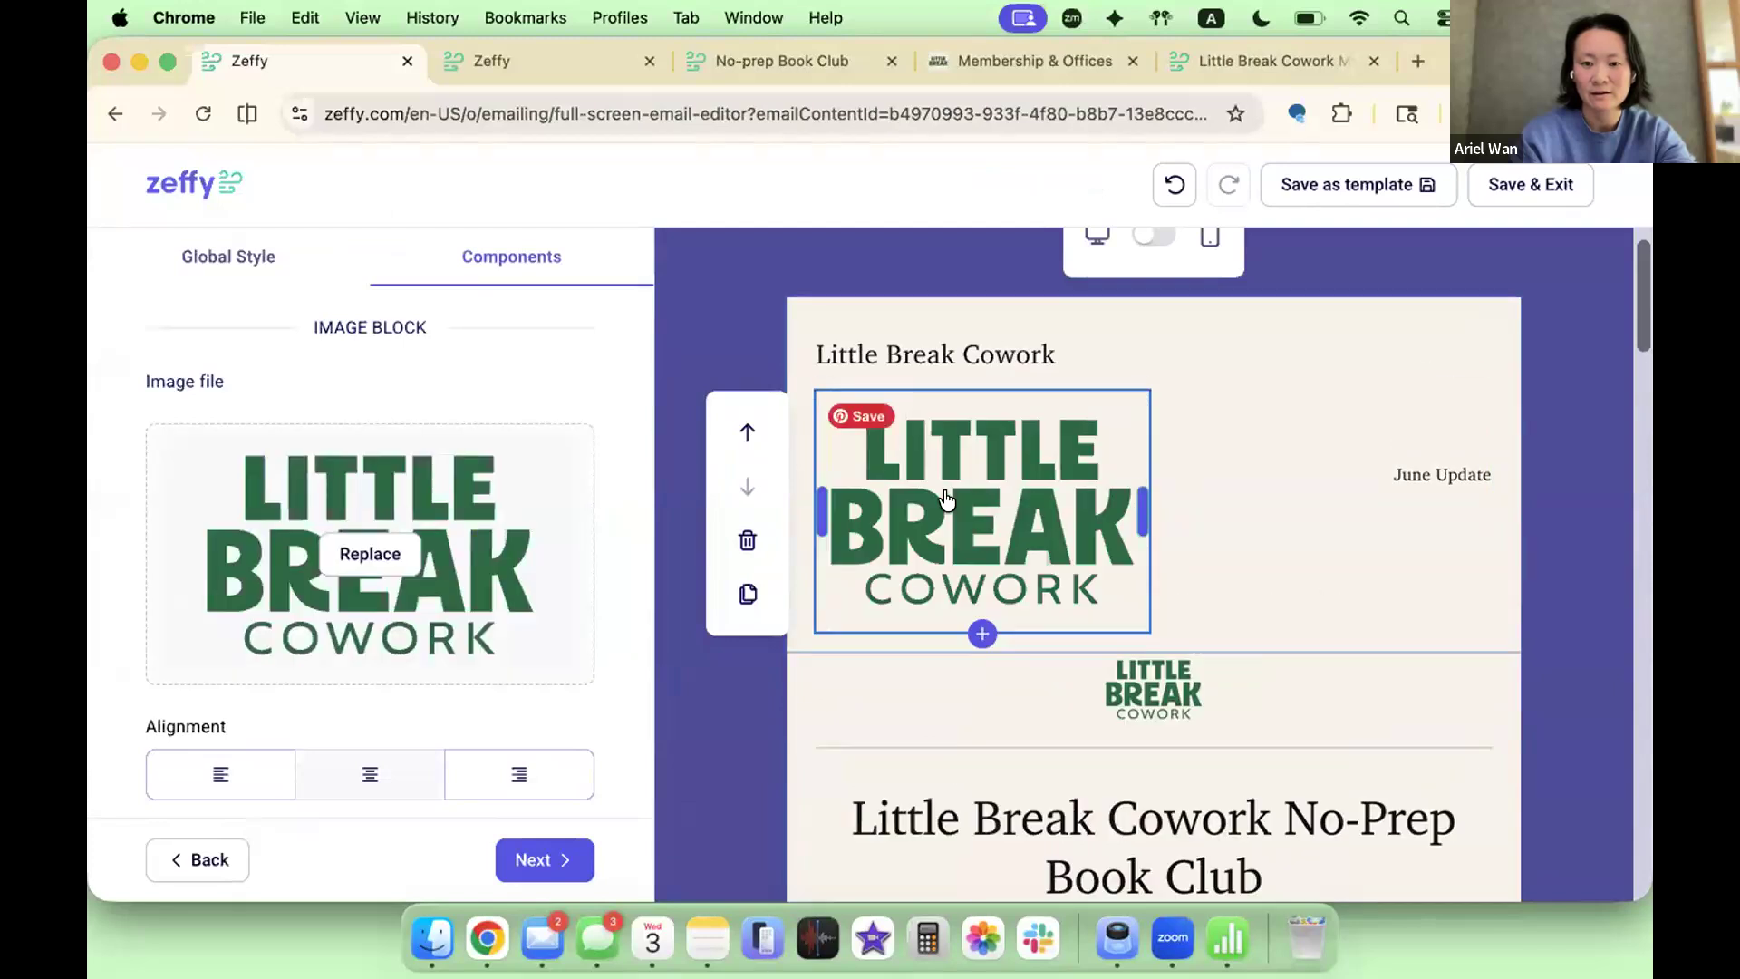
# Step: Shrink the logo in the header column to less than half the column's width and align it left
pyautogui.click(917, 493)
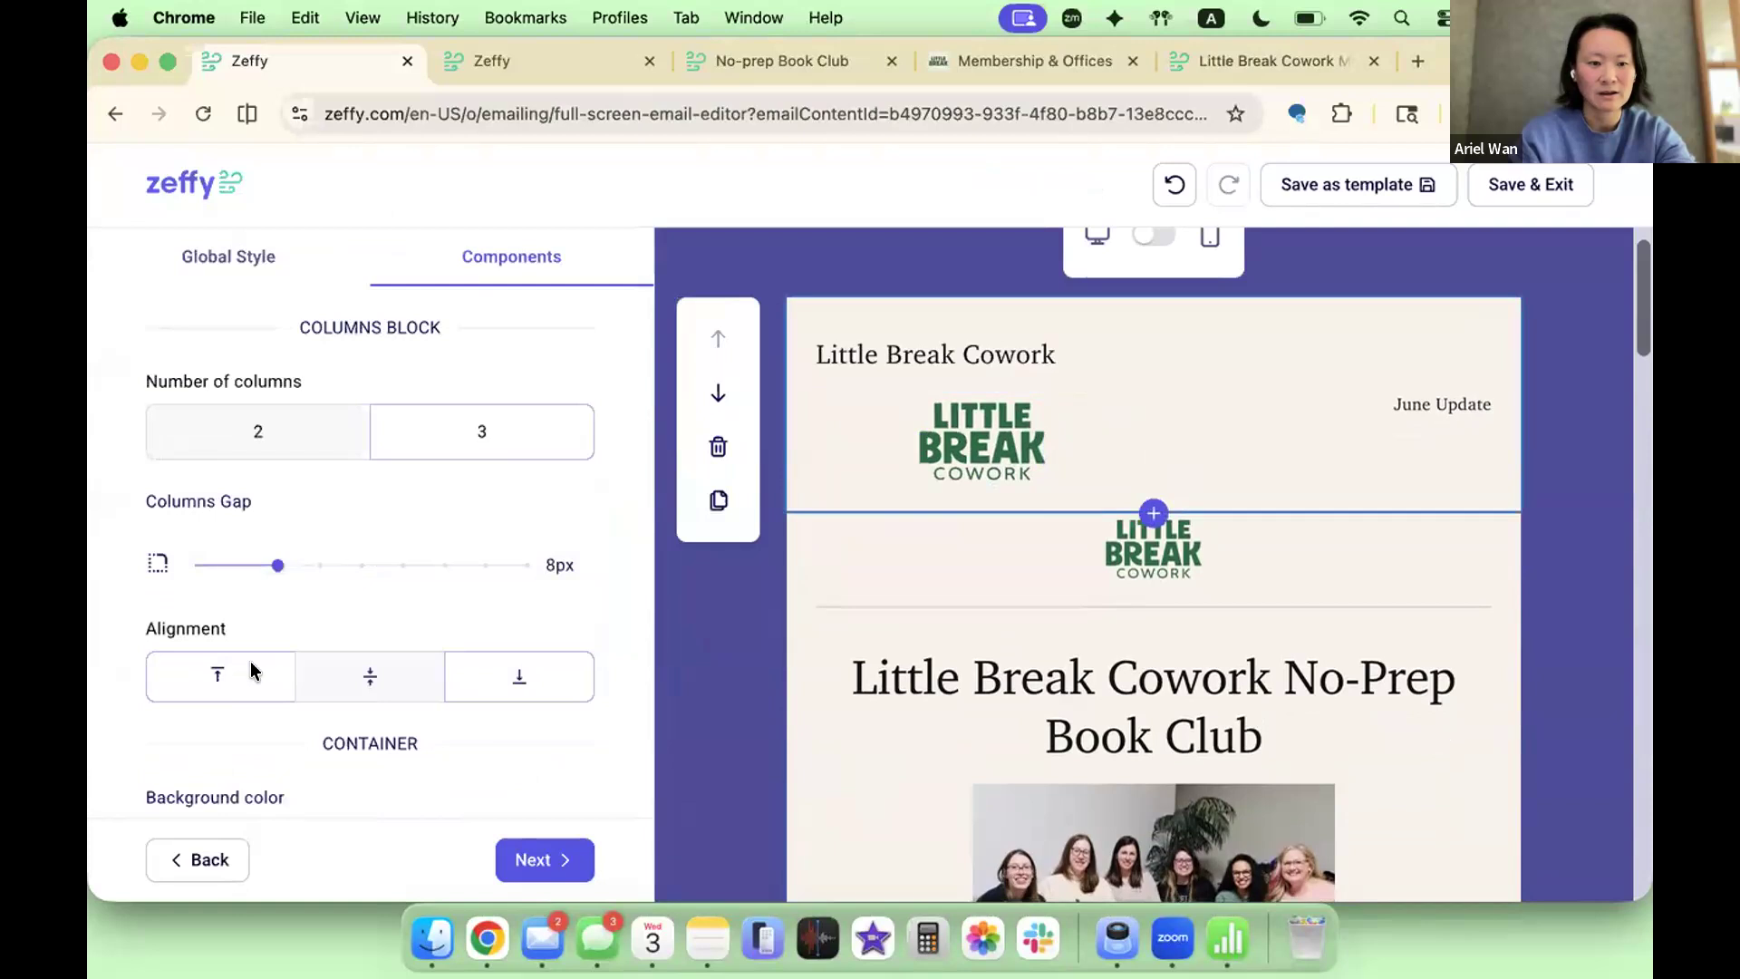
pyautogui.click(991, 414)
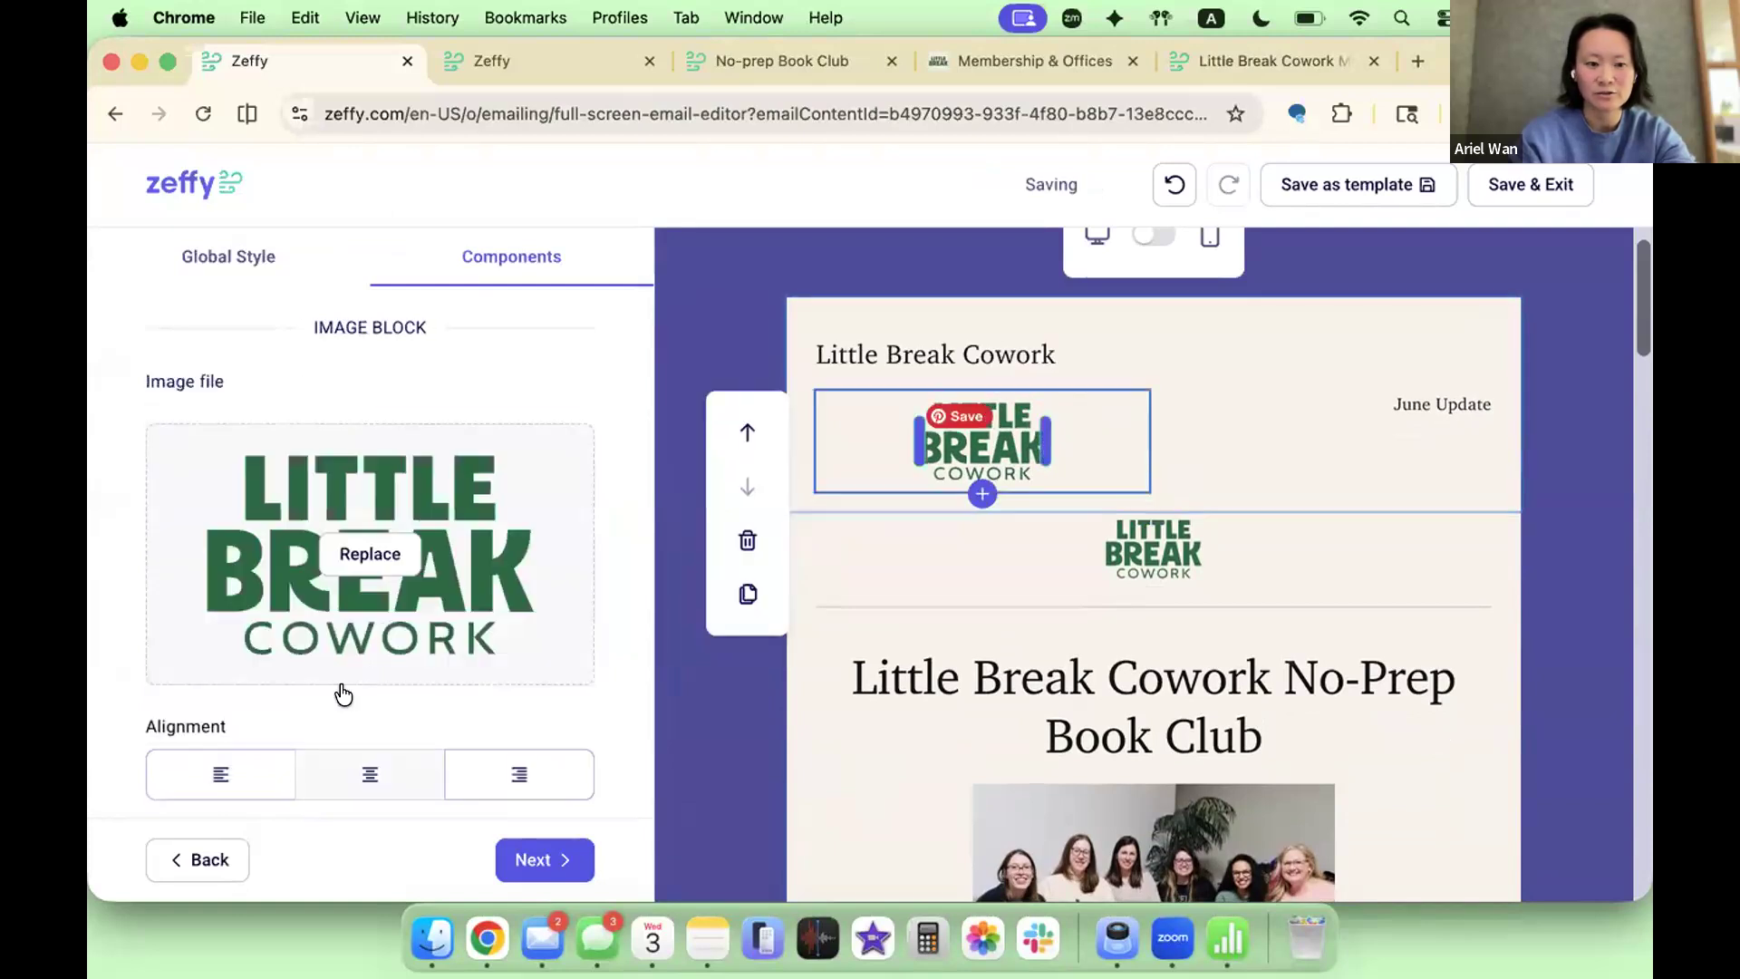
pyautogui.click(222, 773)
# Step: Delete the Little Break Cowork heading above the header logo and the duplicate centered logo block beneath the header
pyautogui.click(1011, 351)
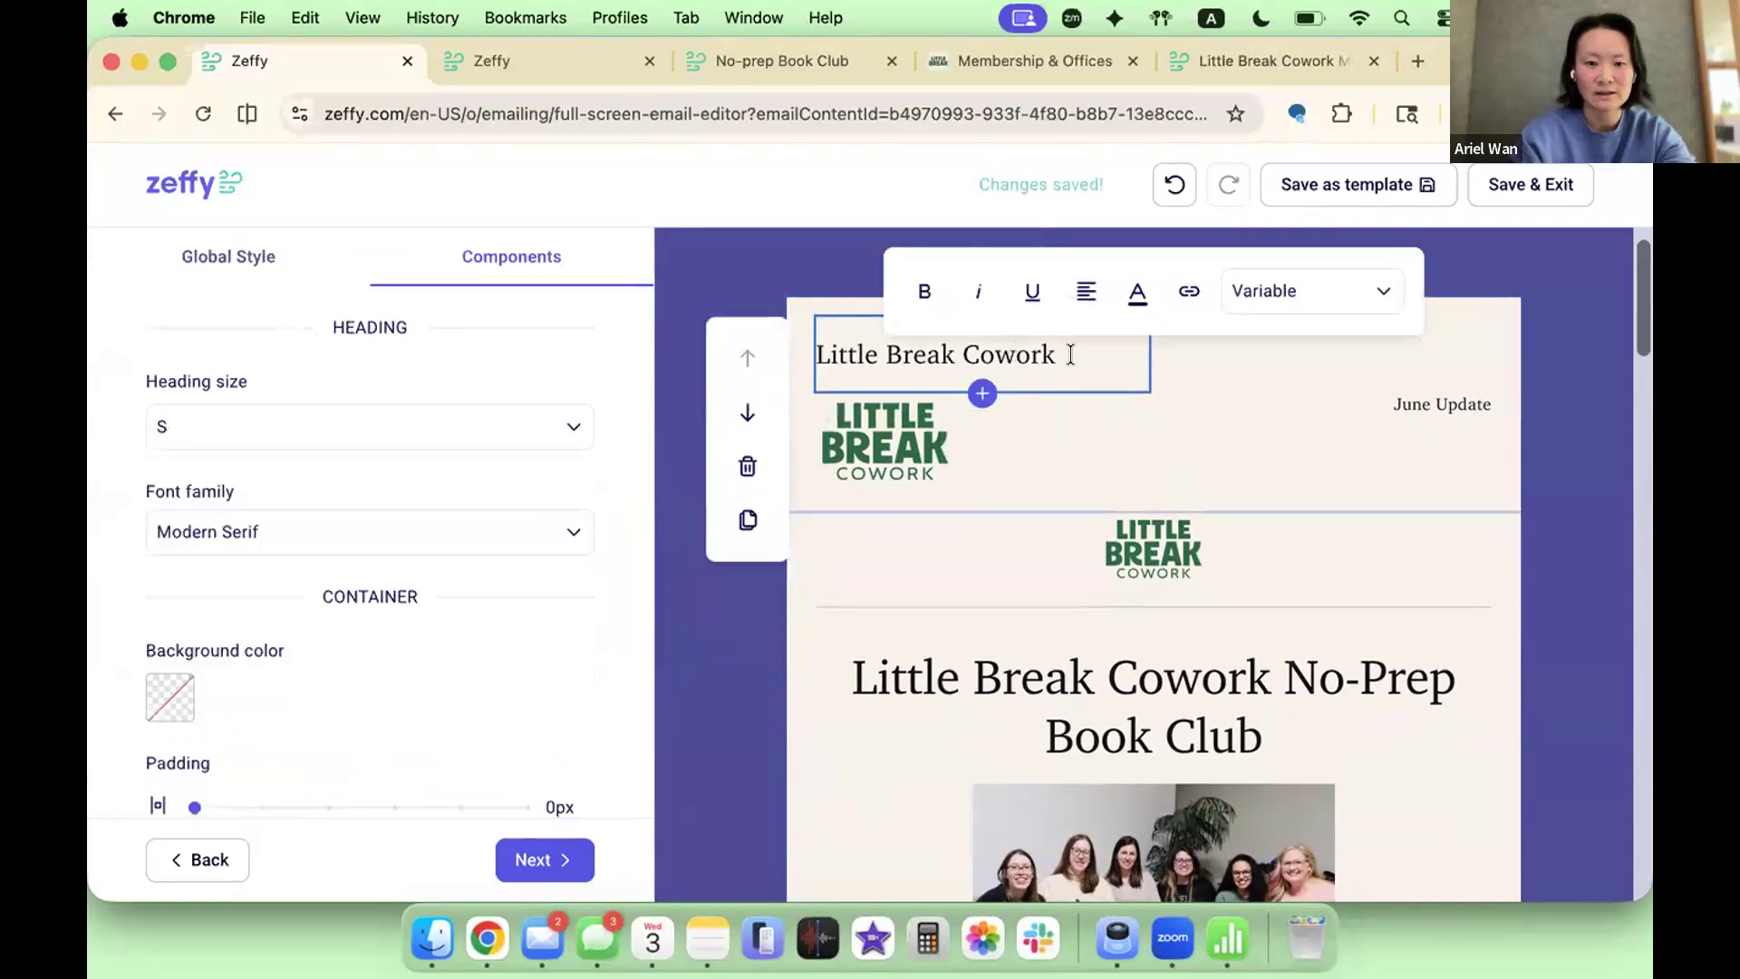
pyautogui.click(747, 470)
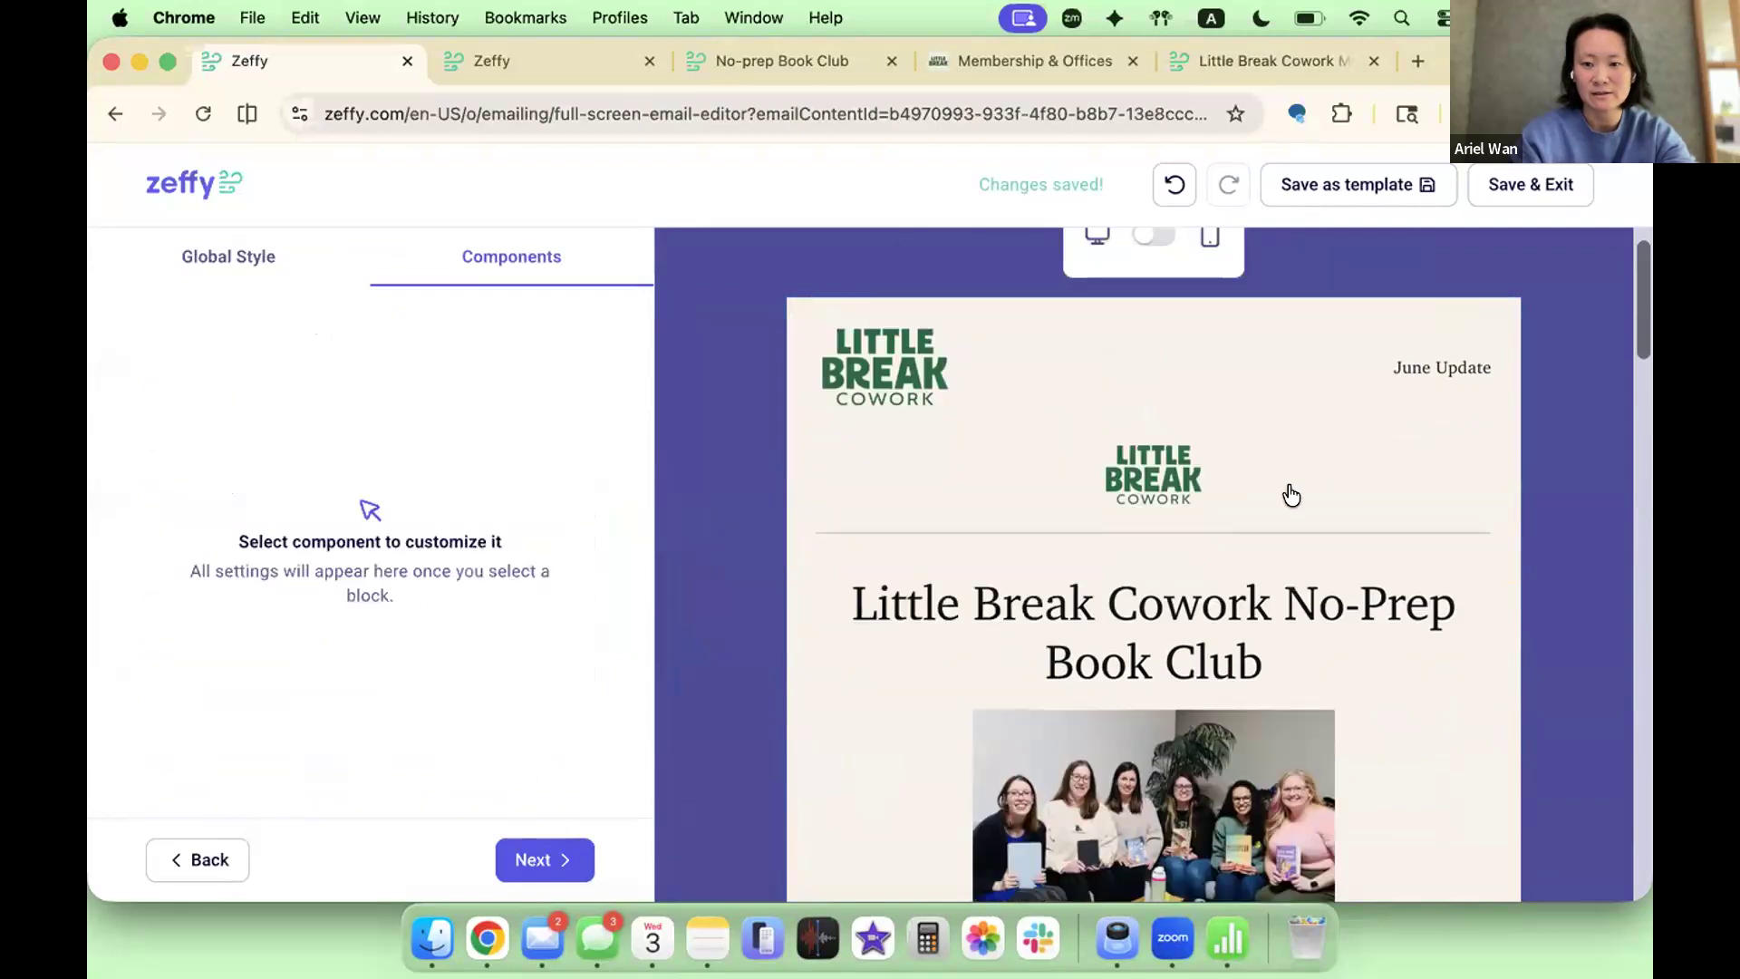
pyautogui.click(1339, 478)
pyautogui.click(717, 586)
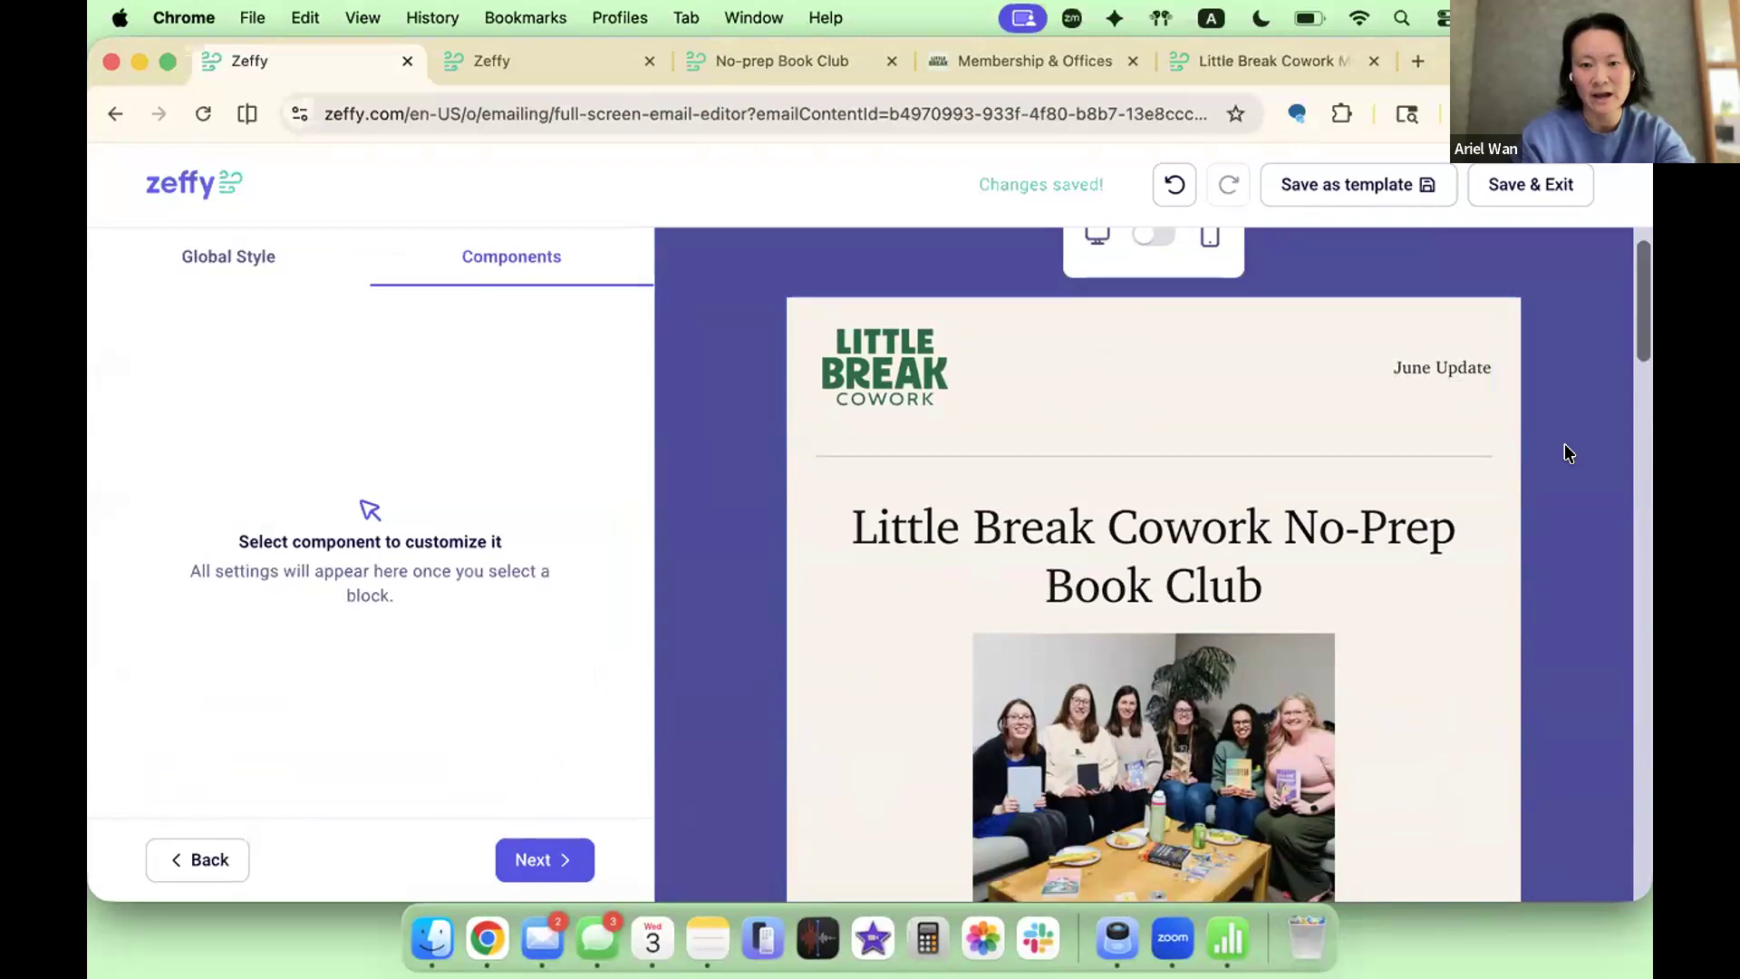
# Step: Open the custom click-through link entry for the Little Break Cowork logo in the email header
pyautogui.click(1397, 372)
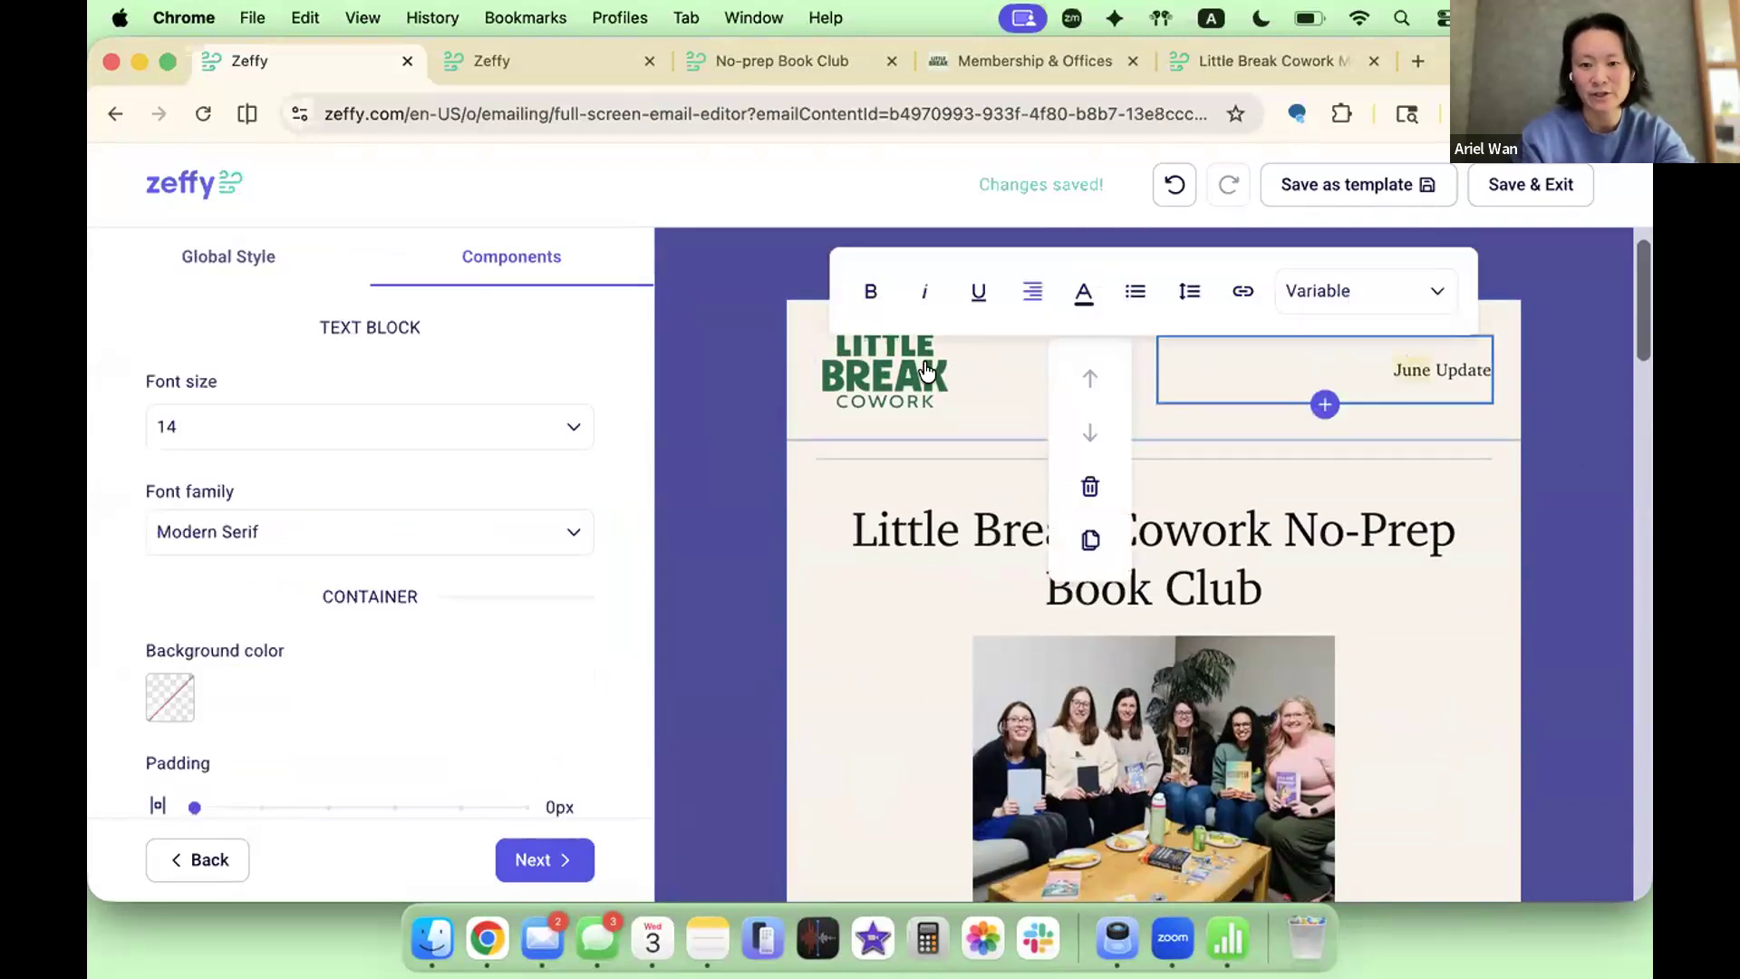
pyautogui.click(889, 402)
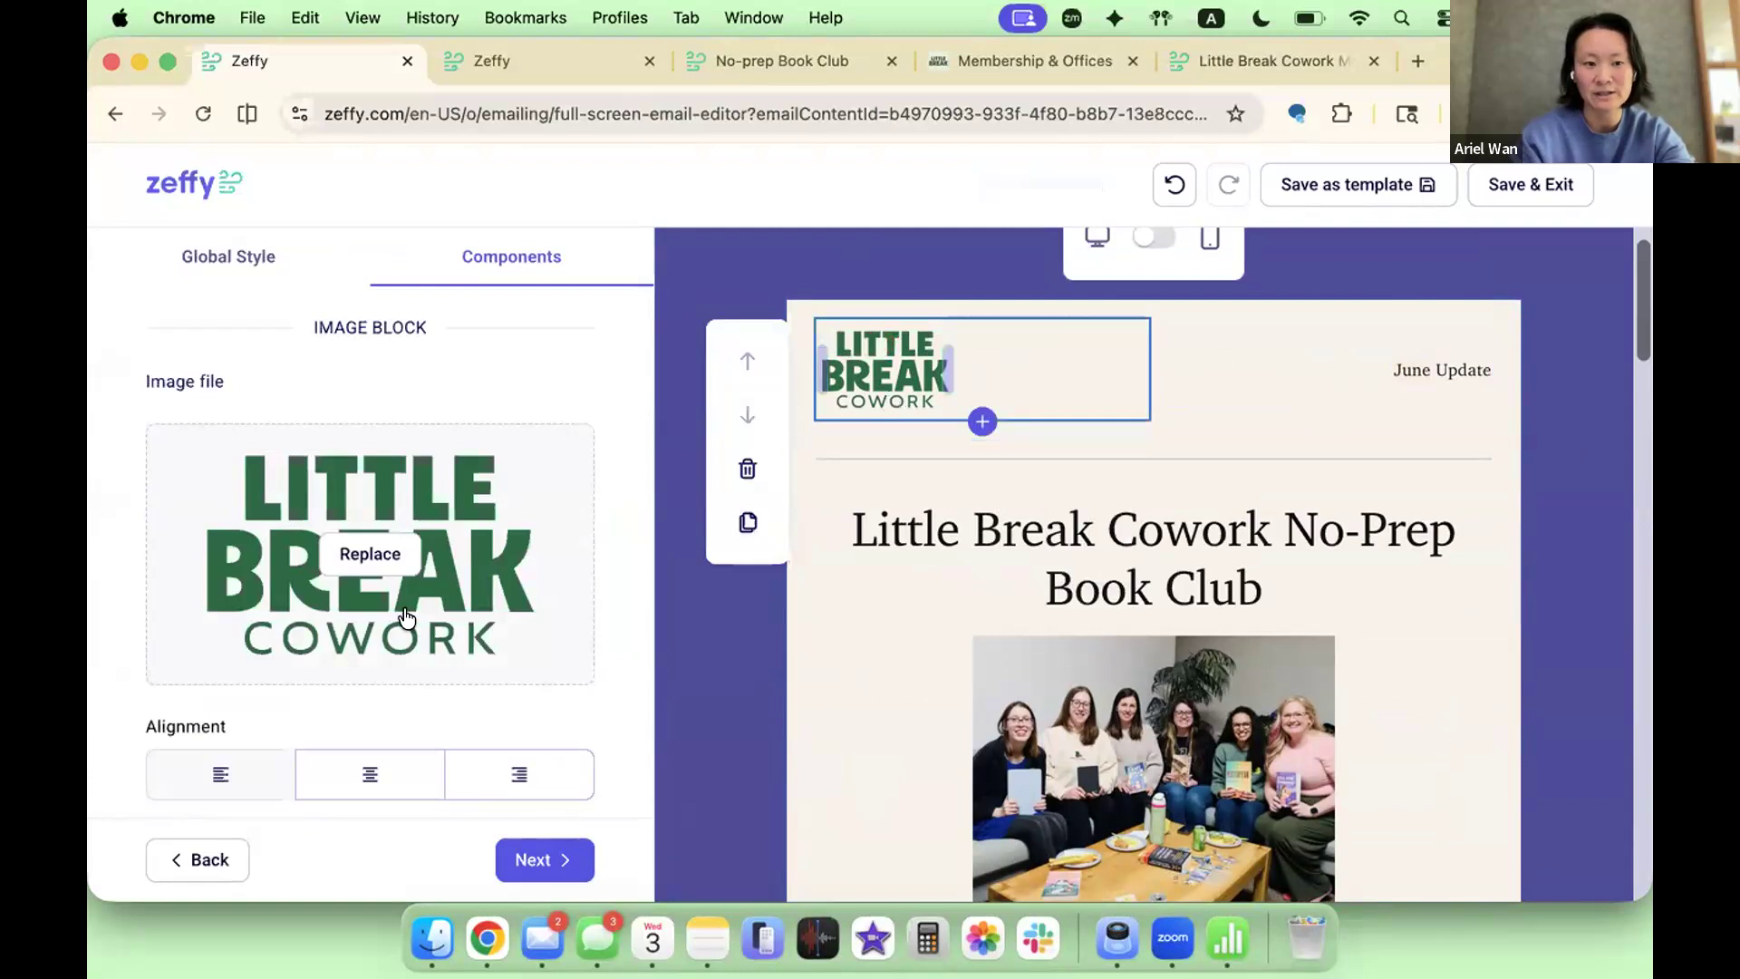
pyautogui.scroll(-3, 403, 617)
pyautogui.click(377, 654)
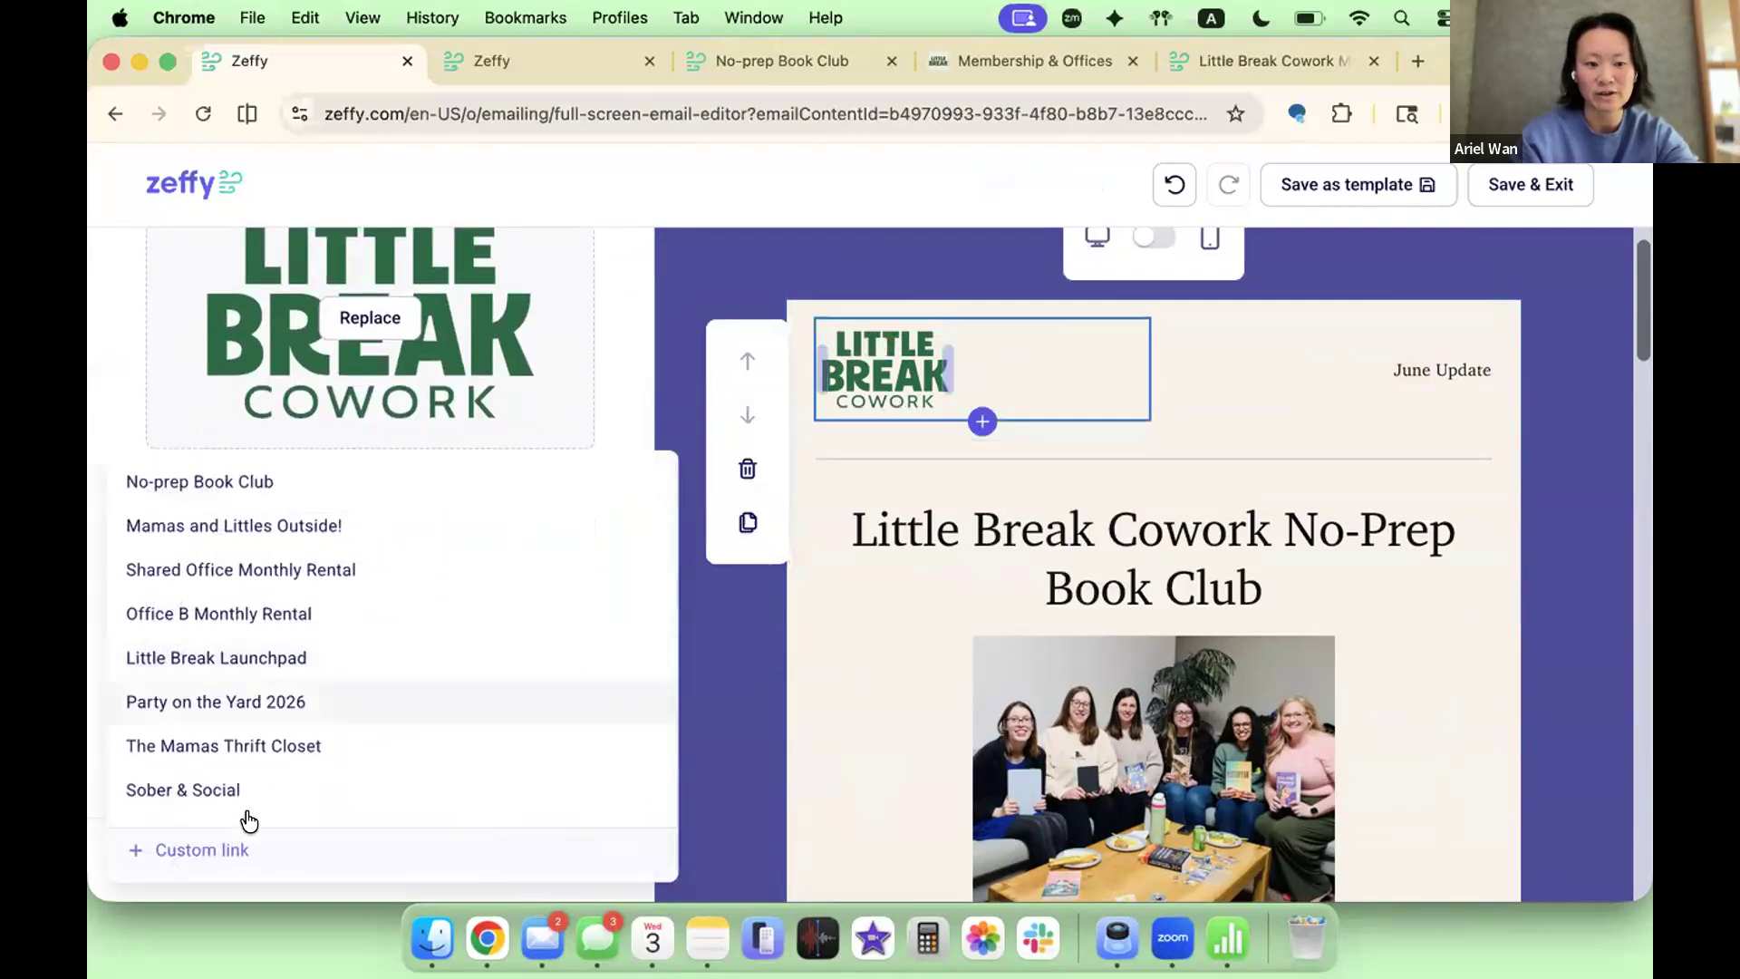
pyautogui.click(233, 846)
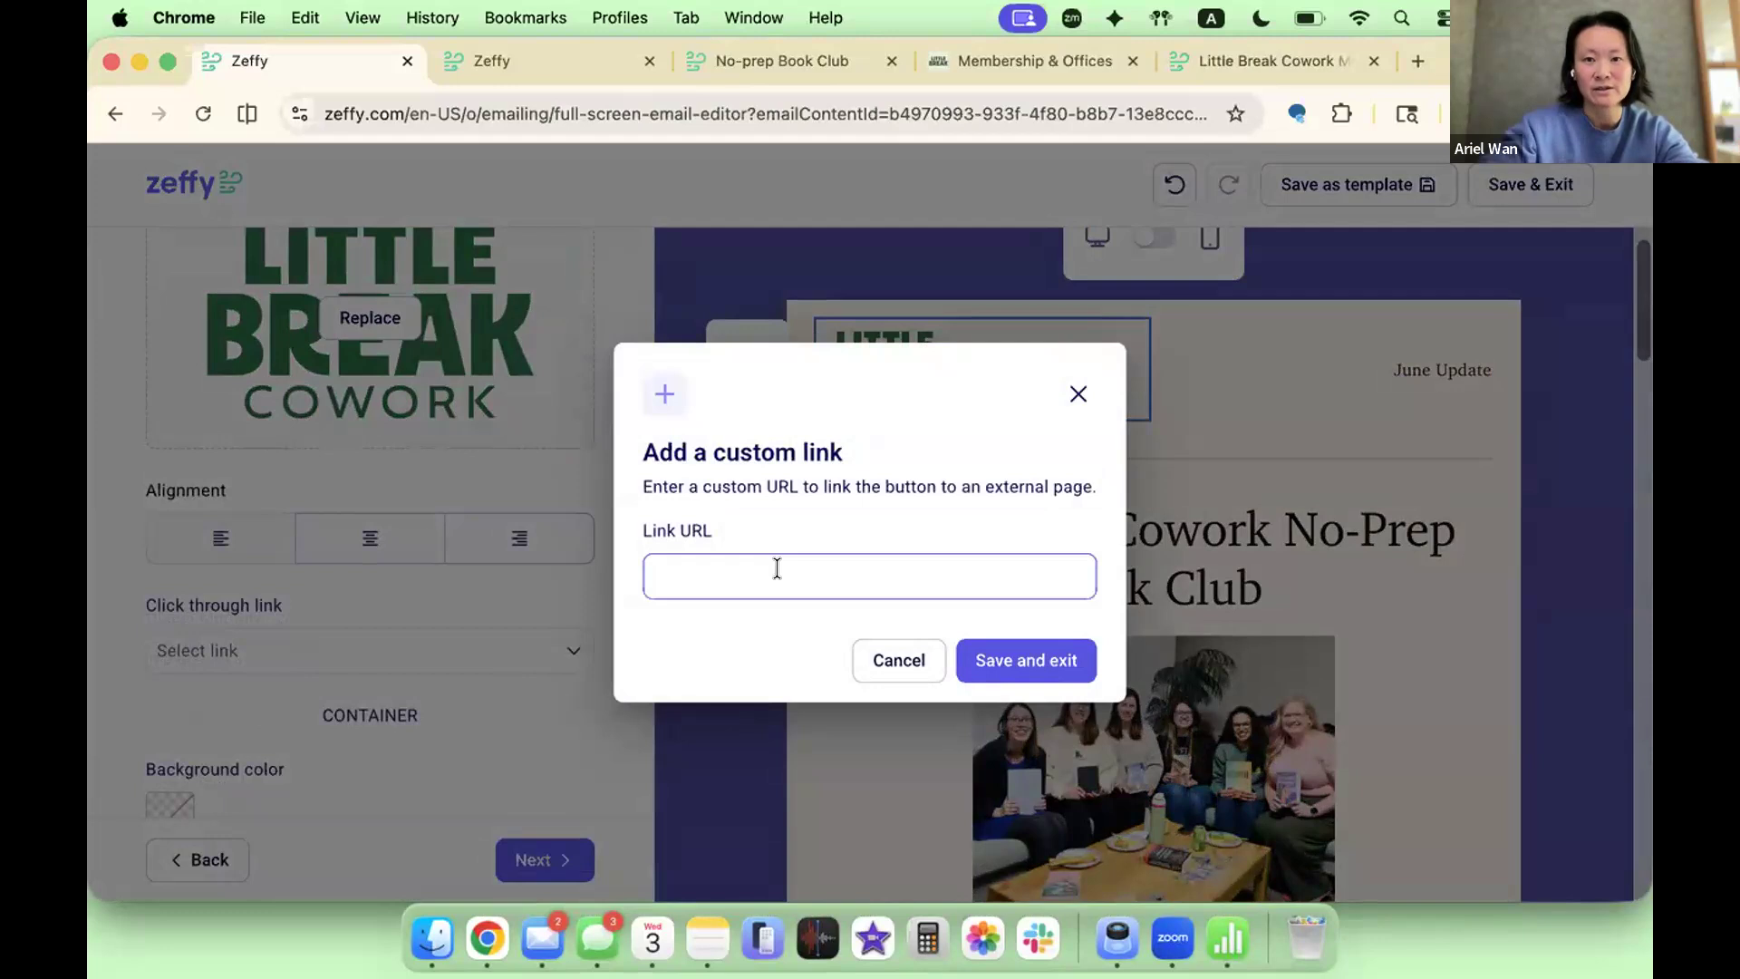
# Step: Copy the web address of the open Membership & Offices page
pyautogui.click(1002, 62)
pyautogui.click(488, 111)
pyautogui.press('super+c')
pyautogui.click(437, 114)
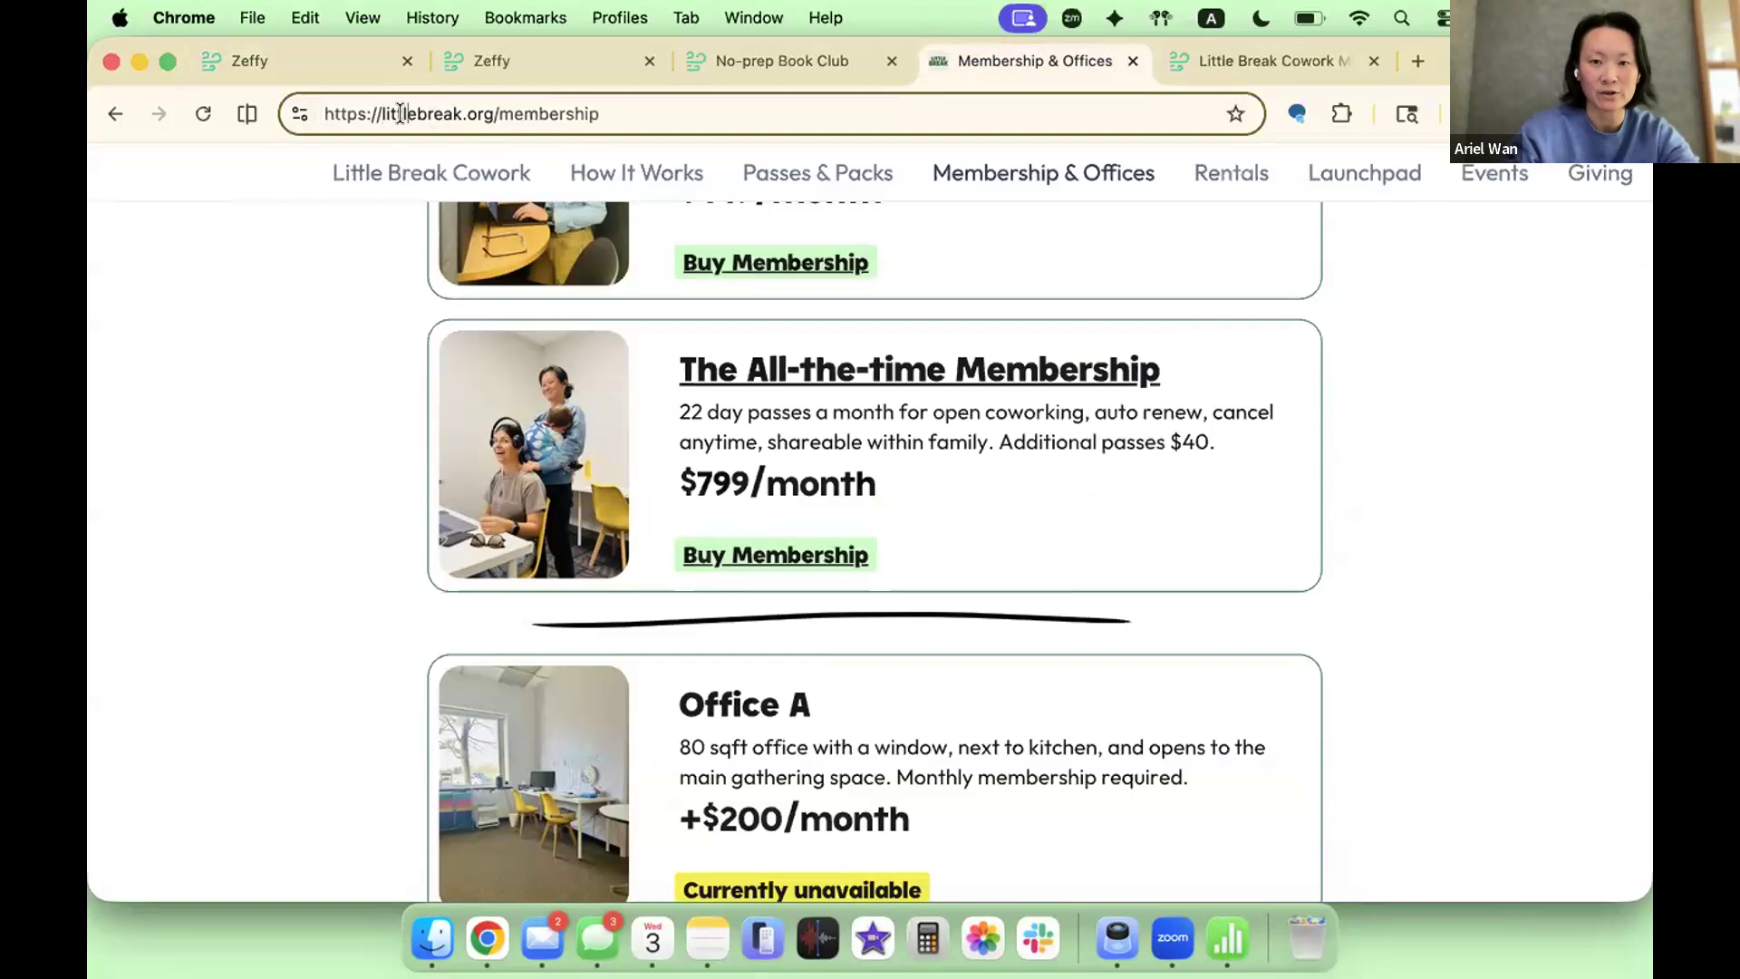
pyautogui.press('super+w')
pyautogui.press('super+1')
pyautogui.click(872, 585)
pyautogui.press('super+v')
pyautogui.doubleClick(874, 576)
pyautogui.press('BackSpace')
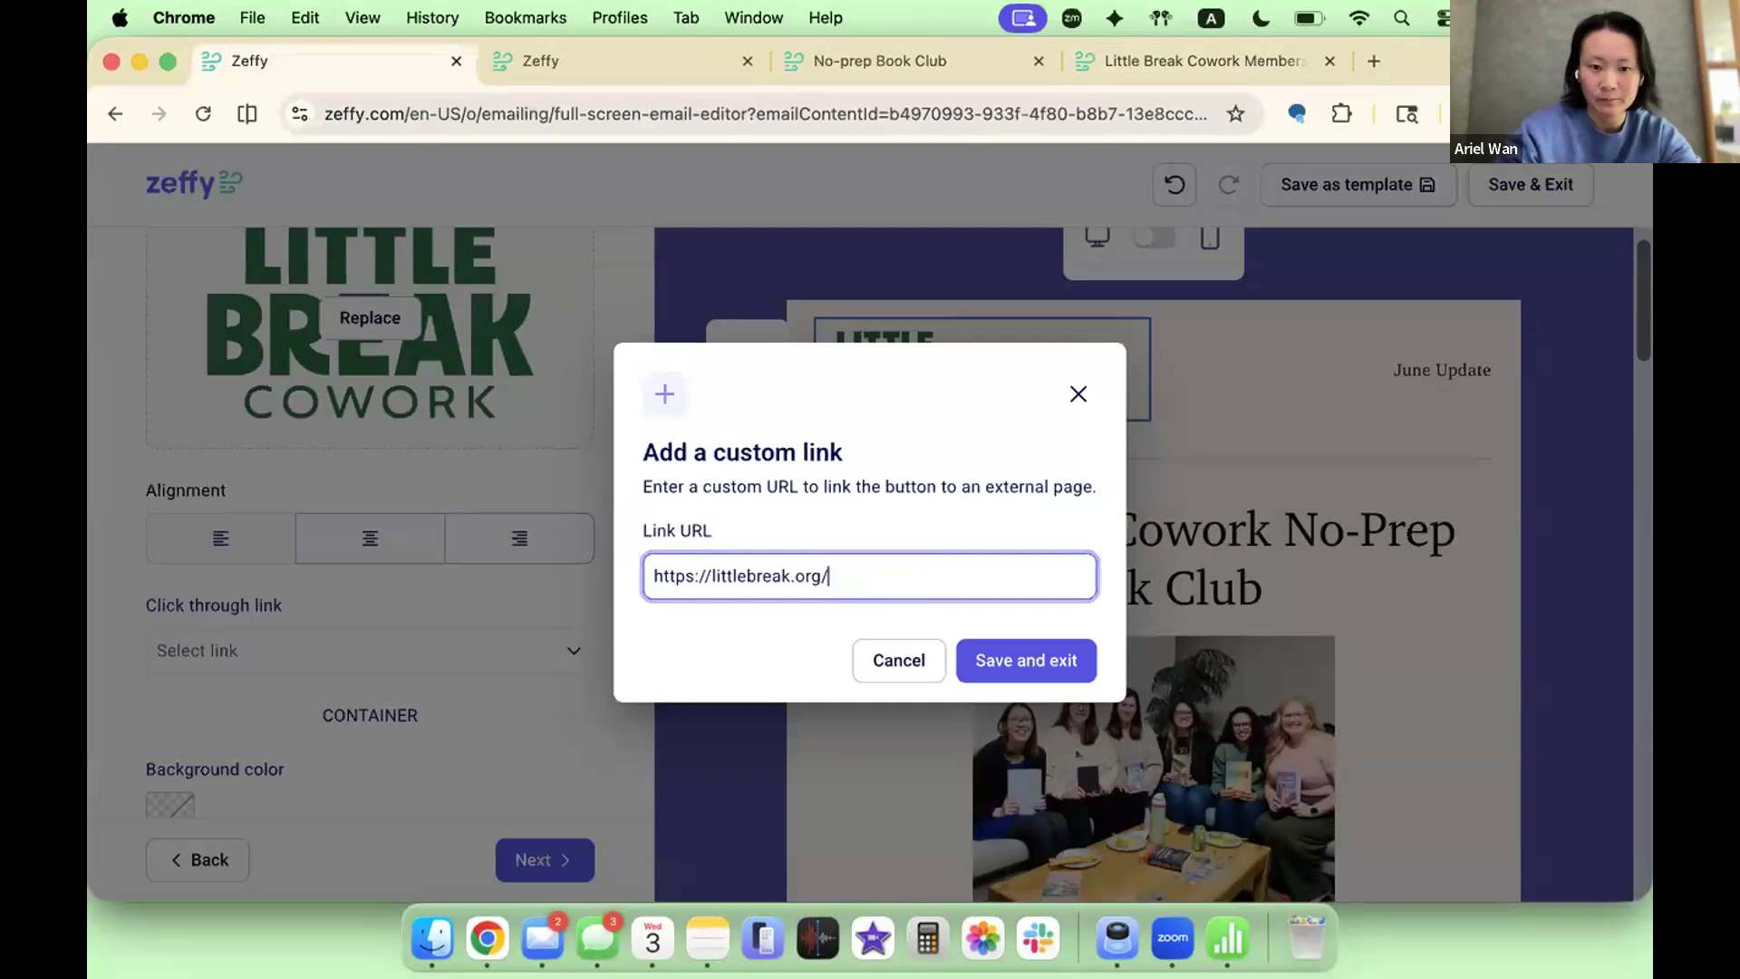
pyautogui.click(989, 667)
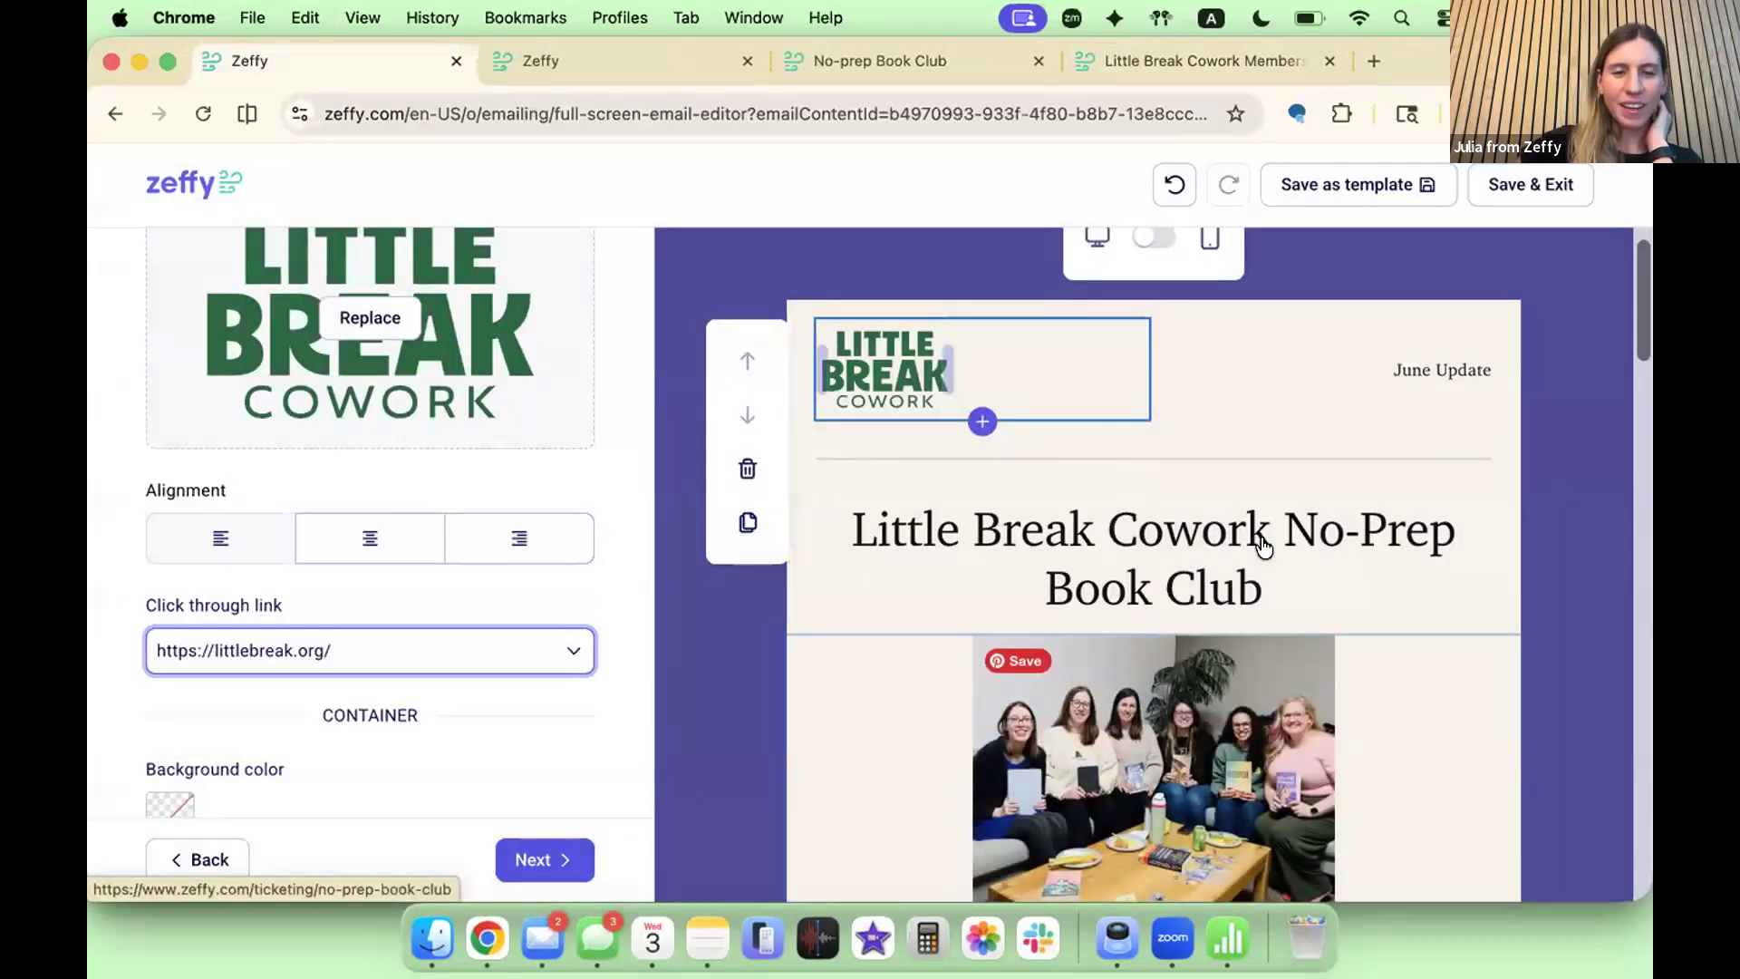
pyautogui.click(1544, 412)
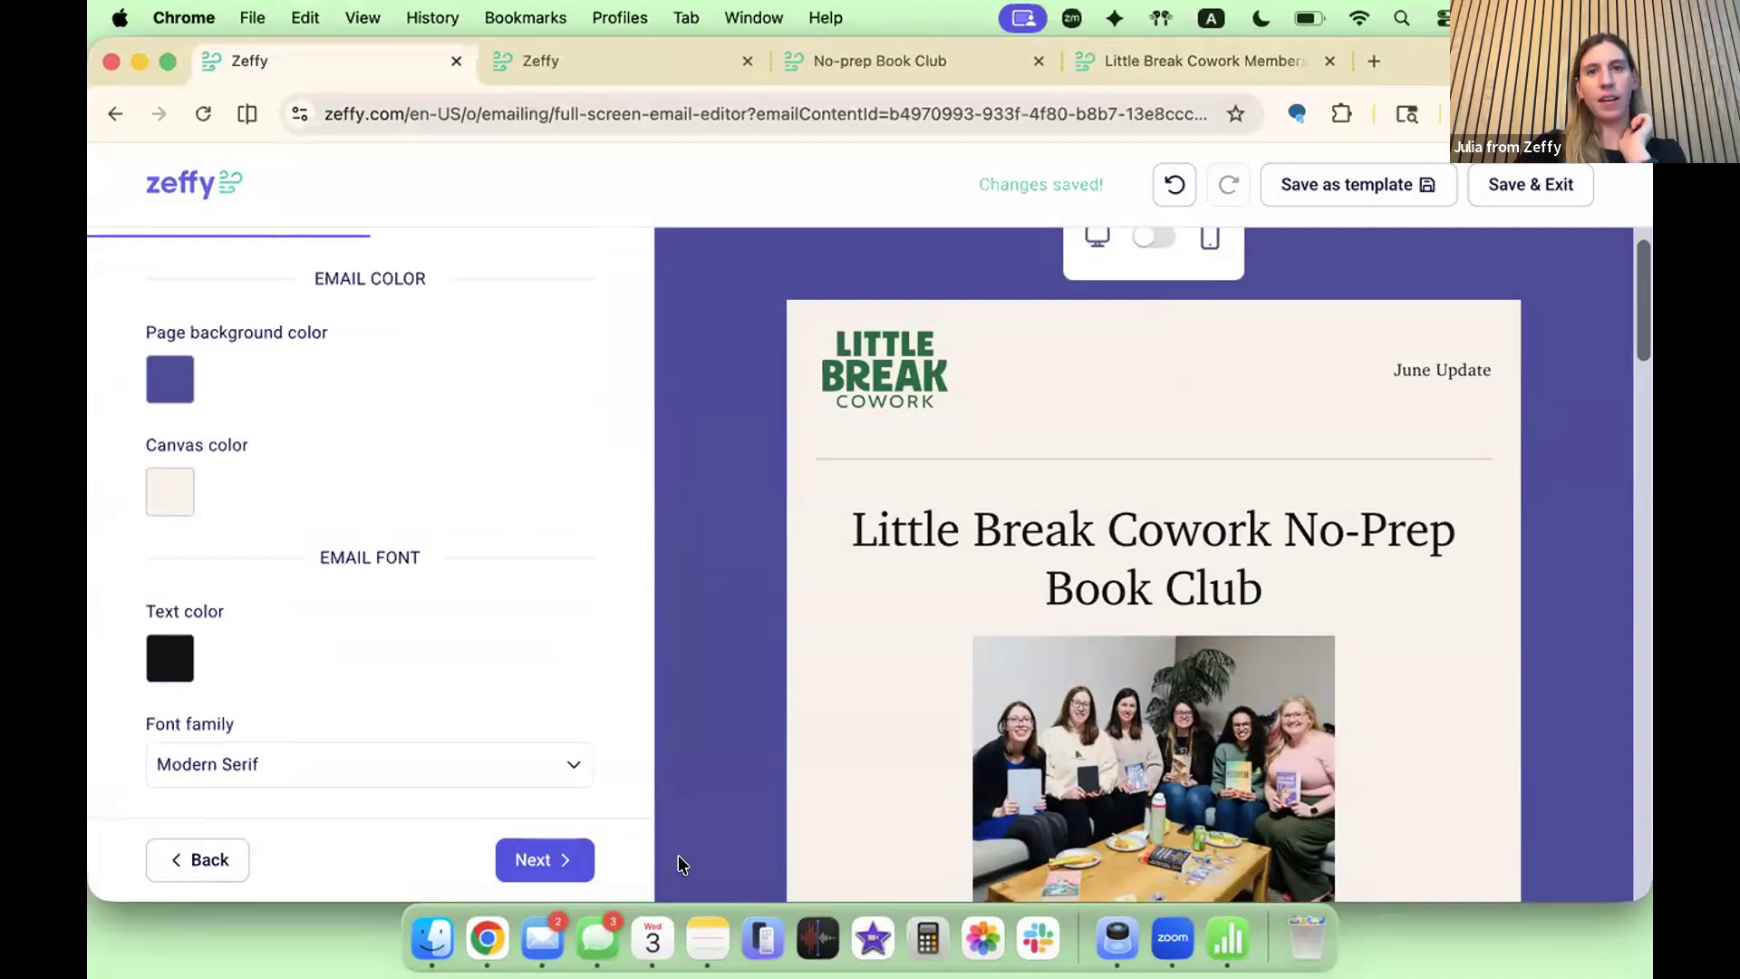
# Step: Continue to the sending preferences and enter "Little Break Cowork has a Newsletter!" as the subject line
pyautogui.click(546, 857)
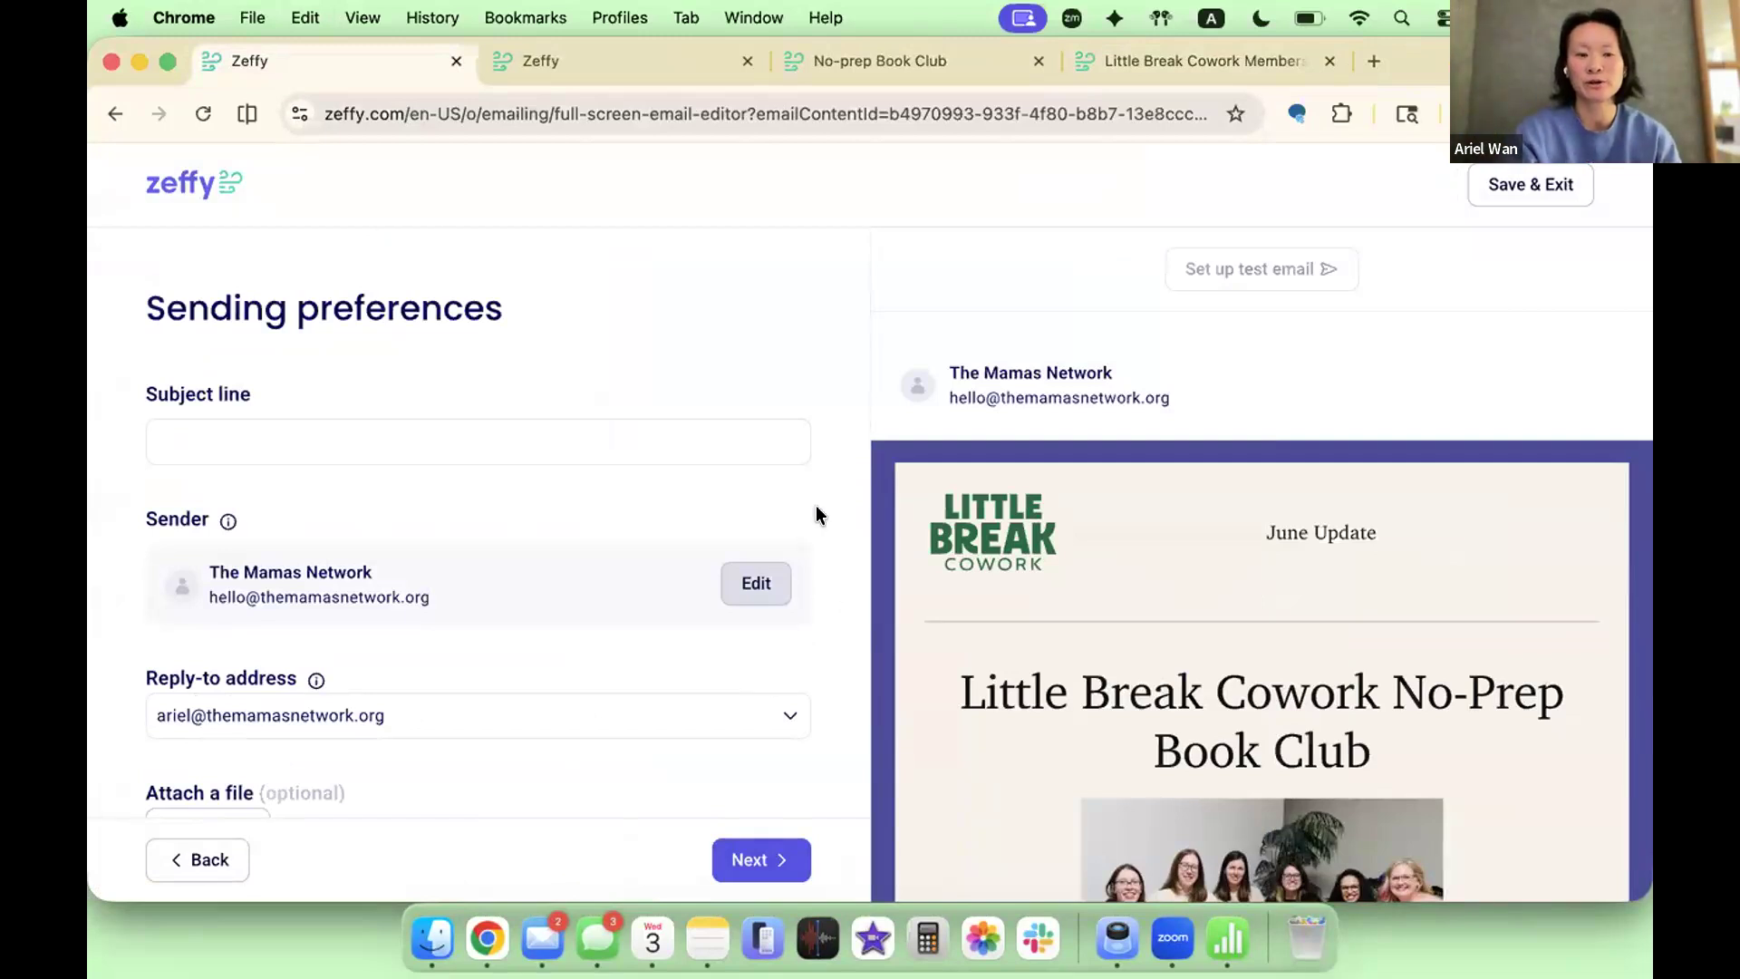
pyautogui.scroll(-1, 696, 511)
pyautogui.click(326, 399)
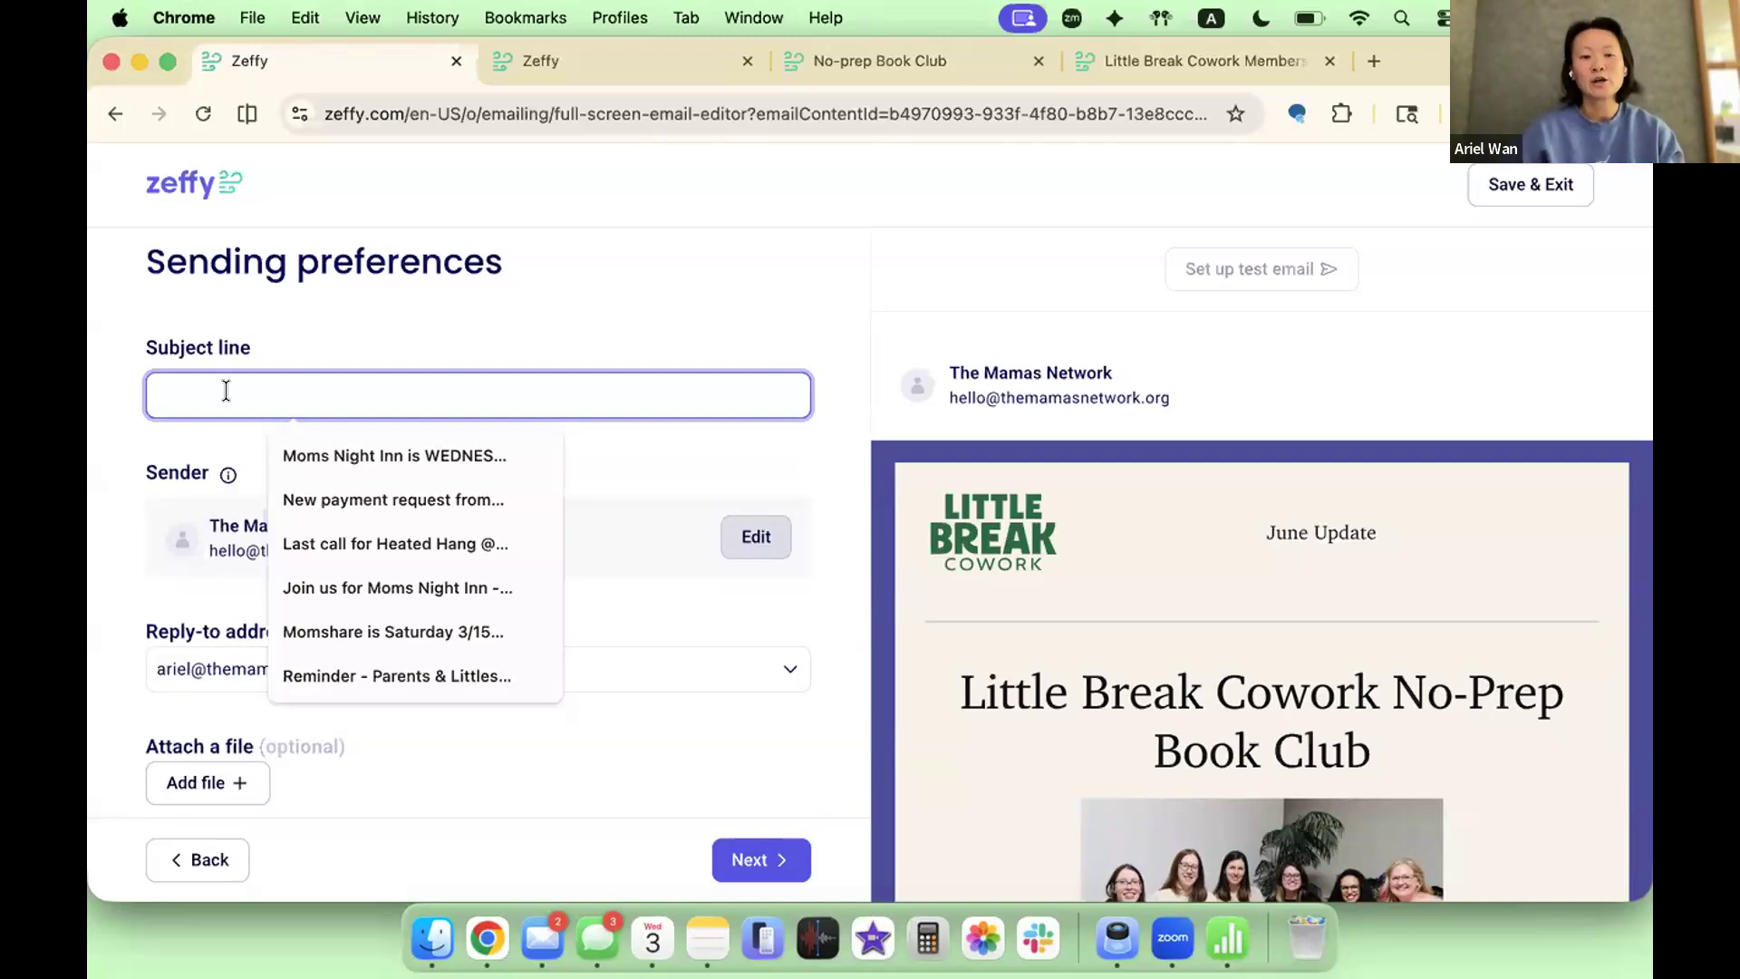
pyautogui.click(290, 333)
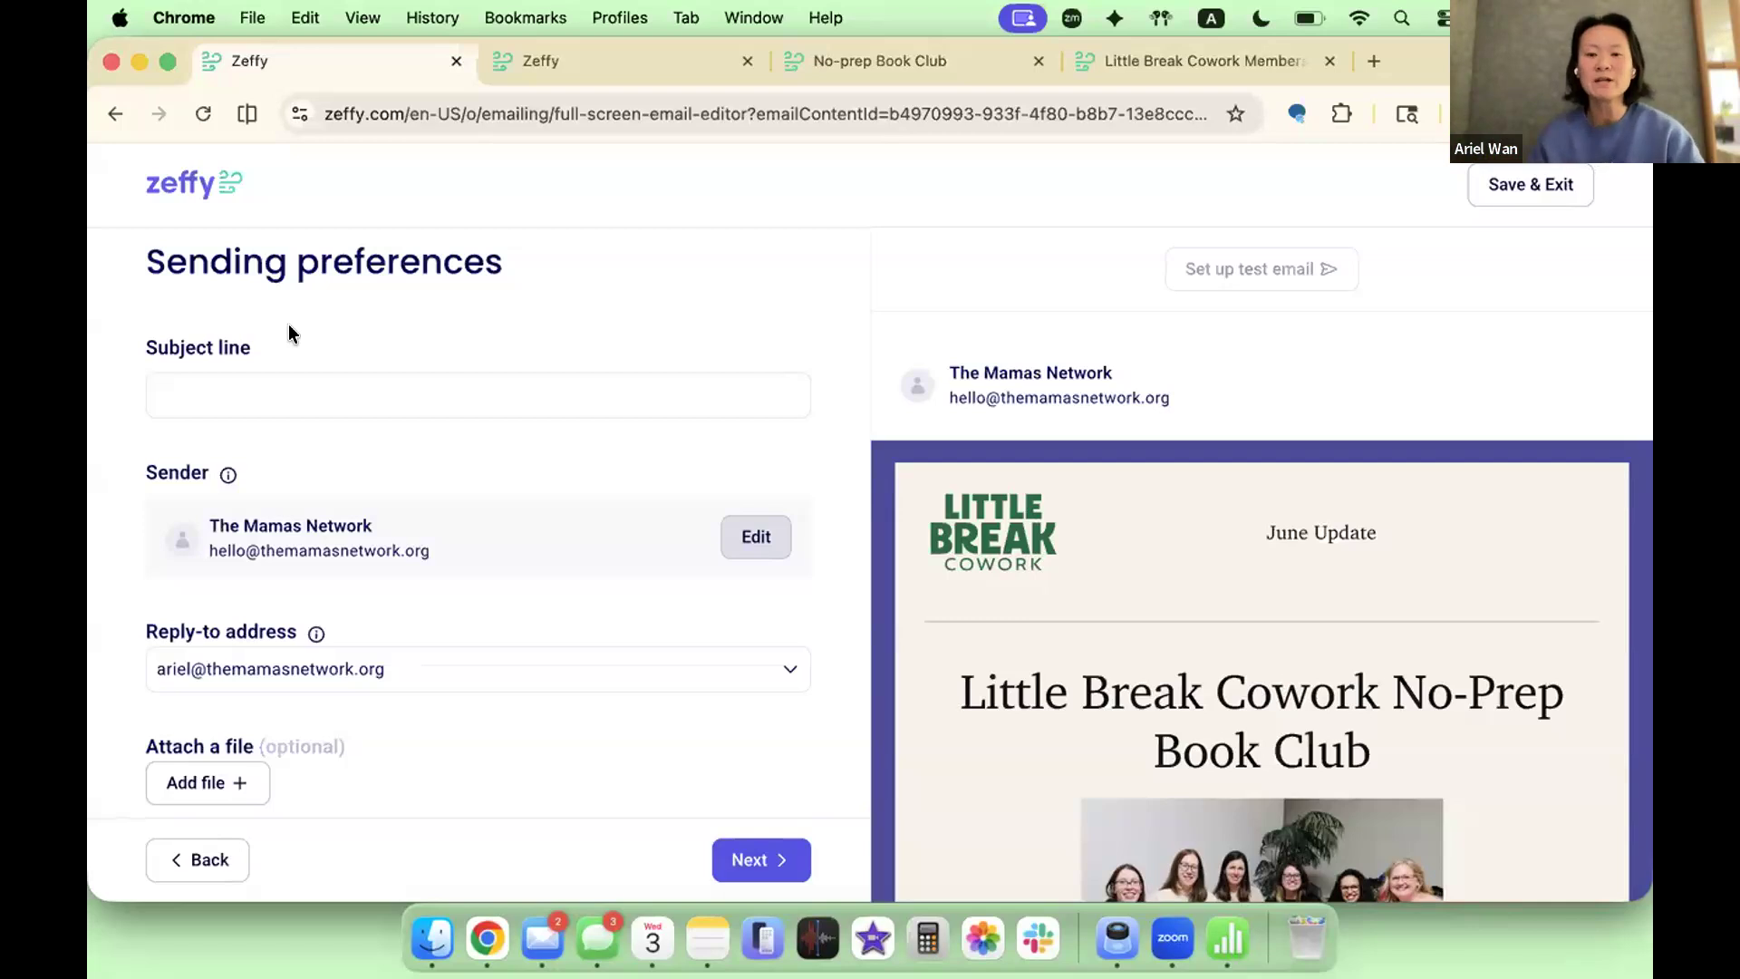
pyautogui.click(306, 390)
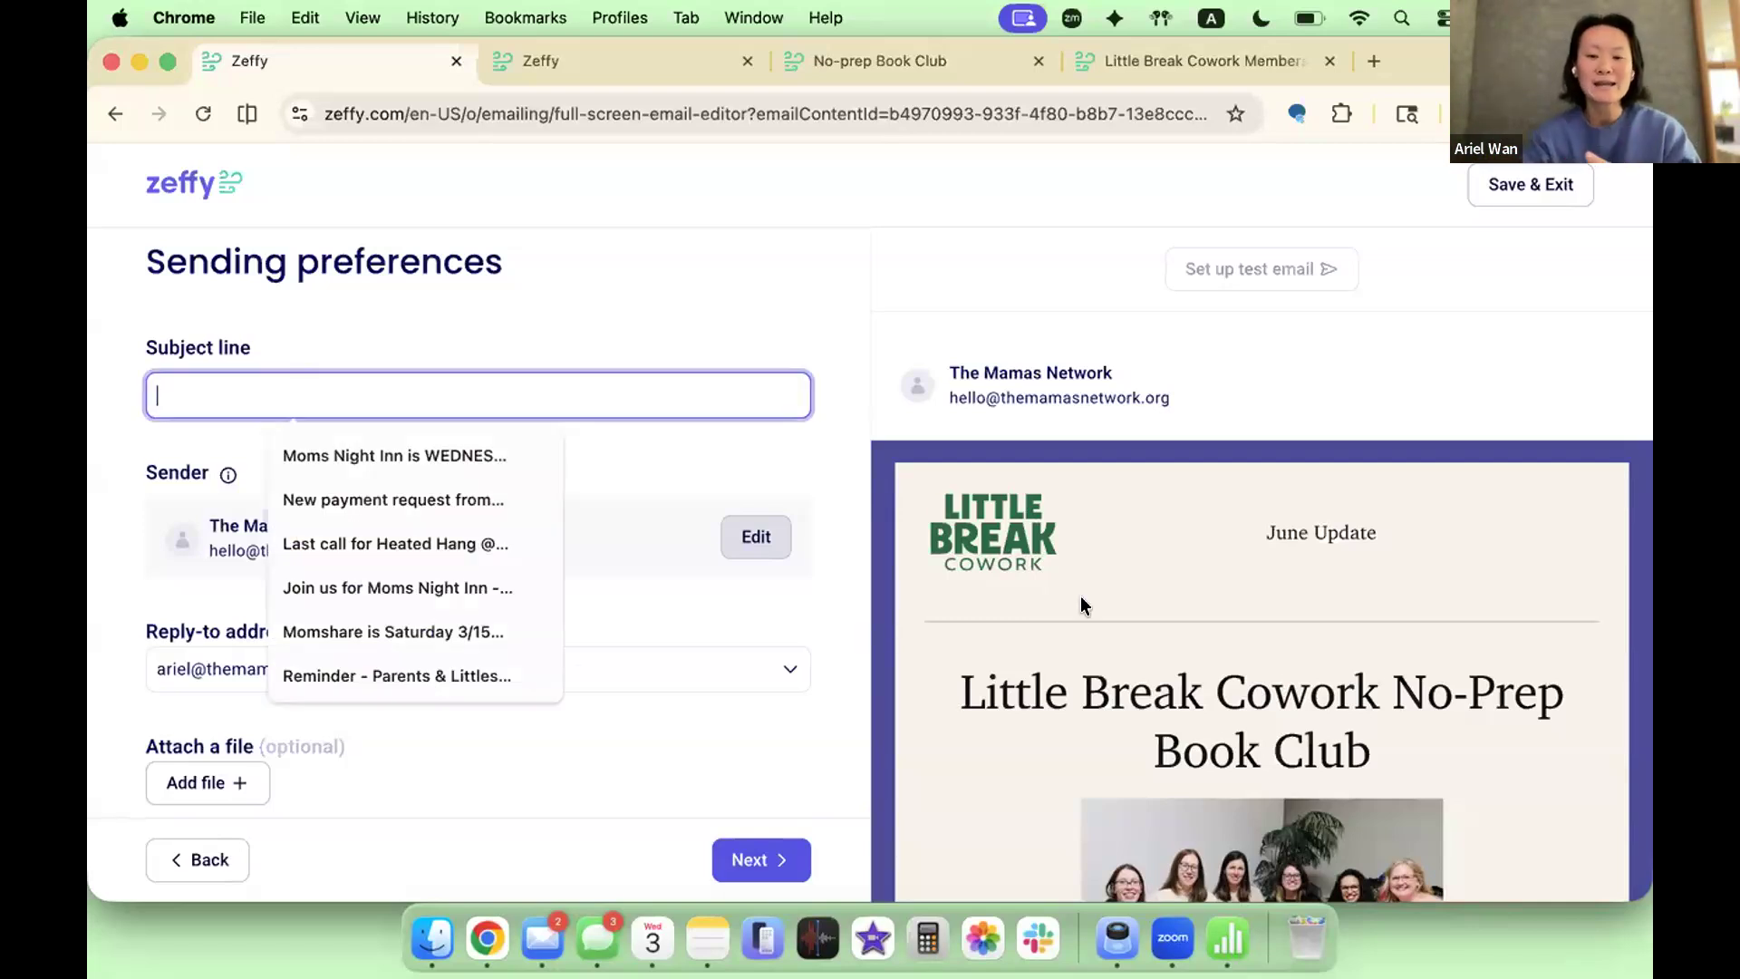
pyautogui.scroll(-8, 1081, 605)
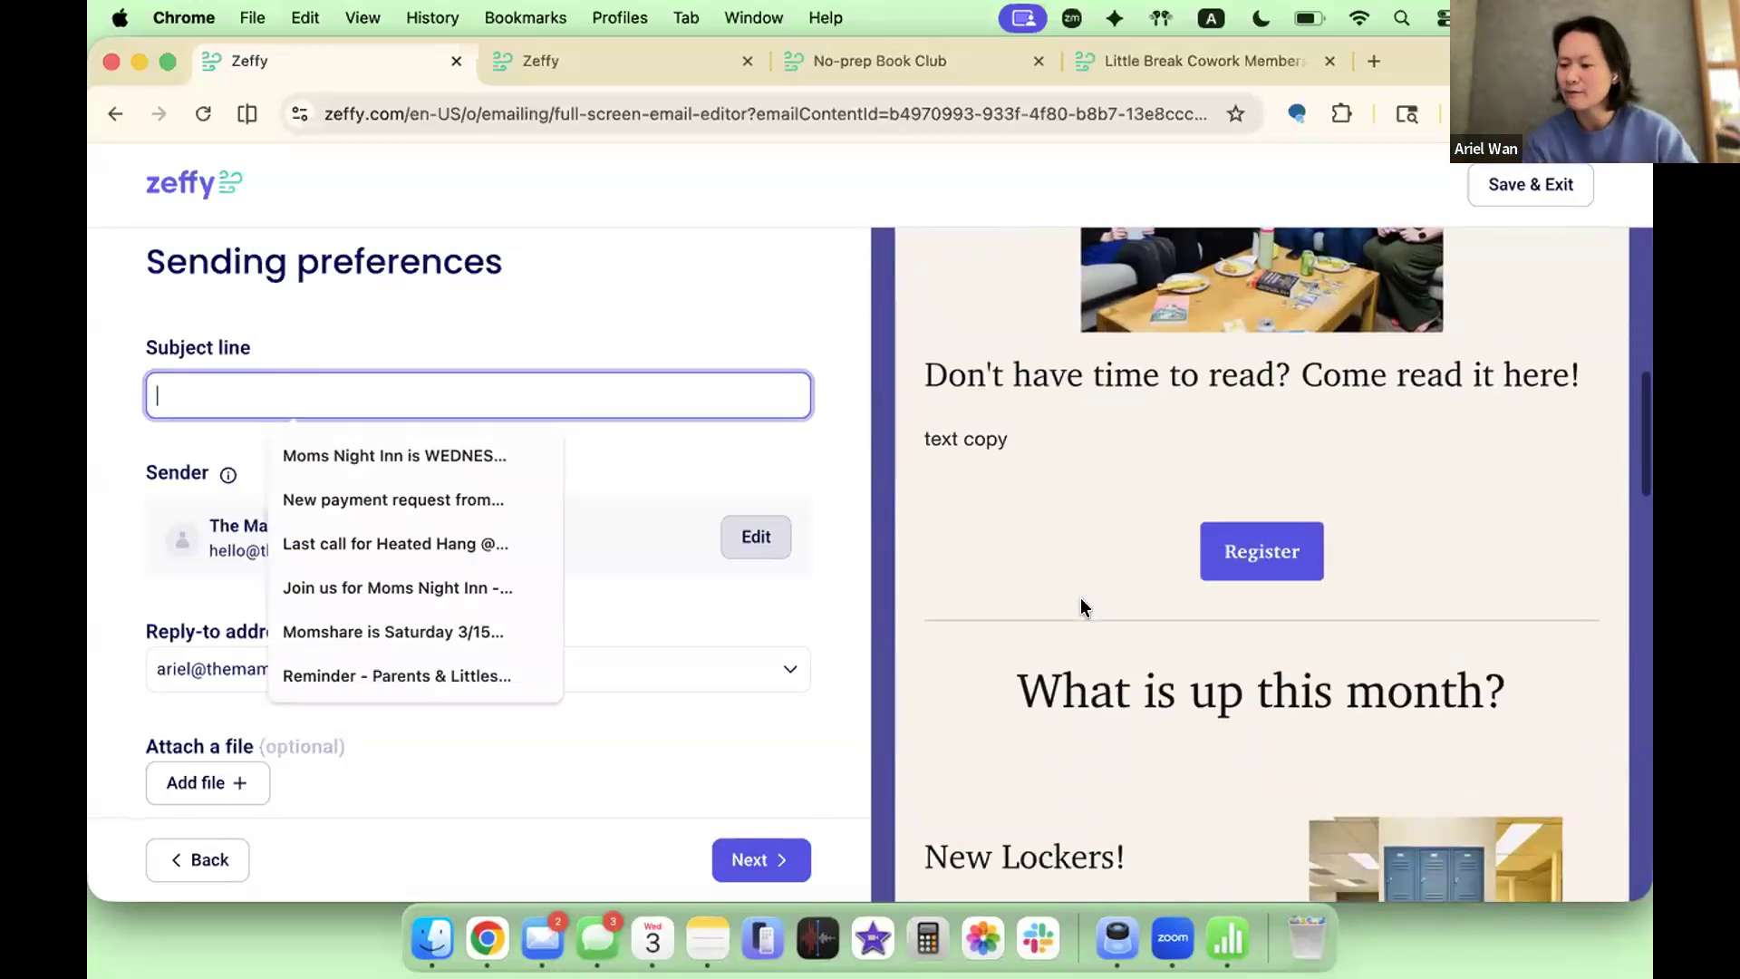
pyautogui.scroll(8, 1081, 596)
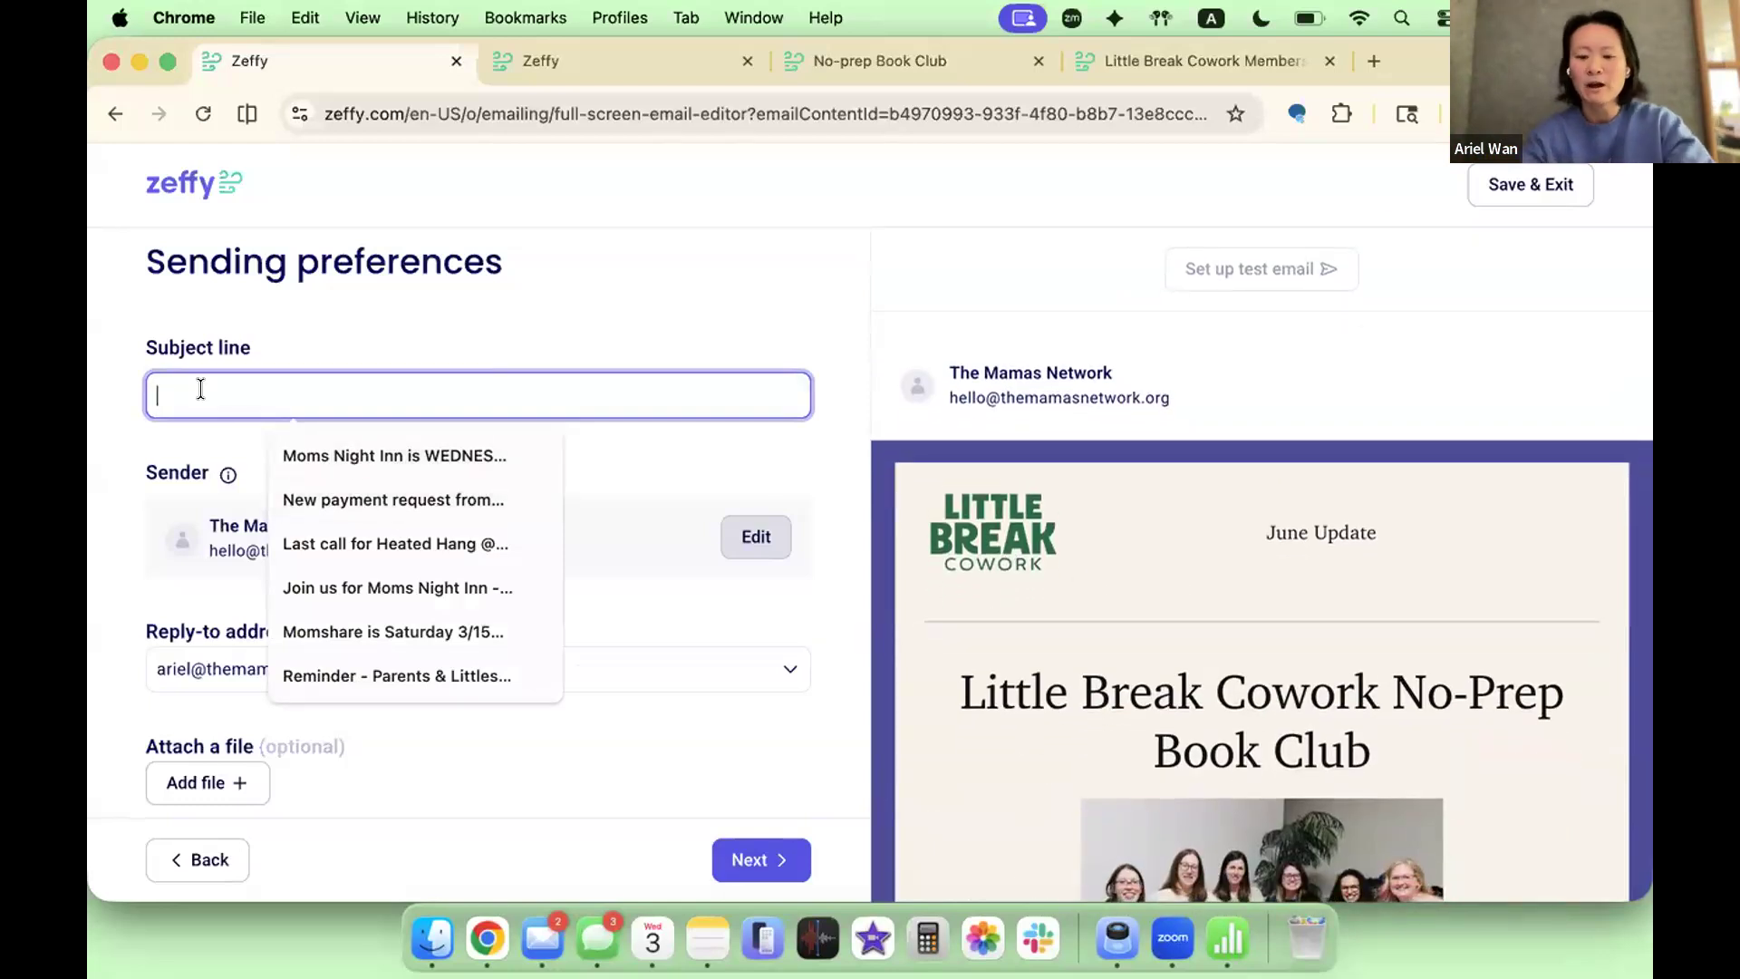
pyautogui.write('Little Break Cowo')
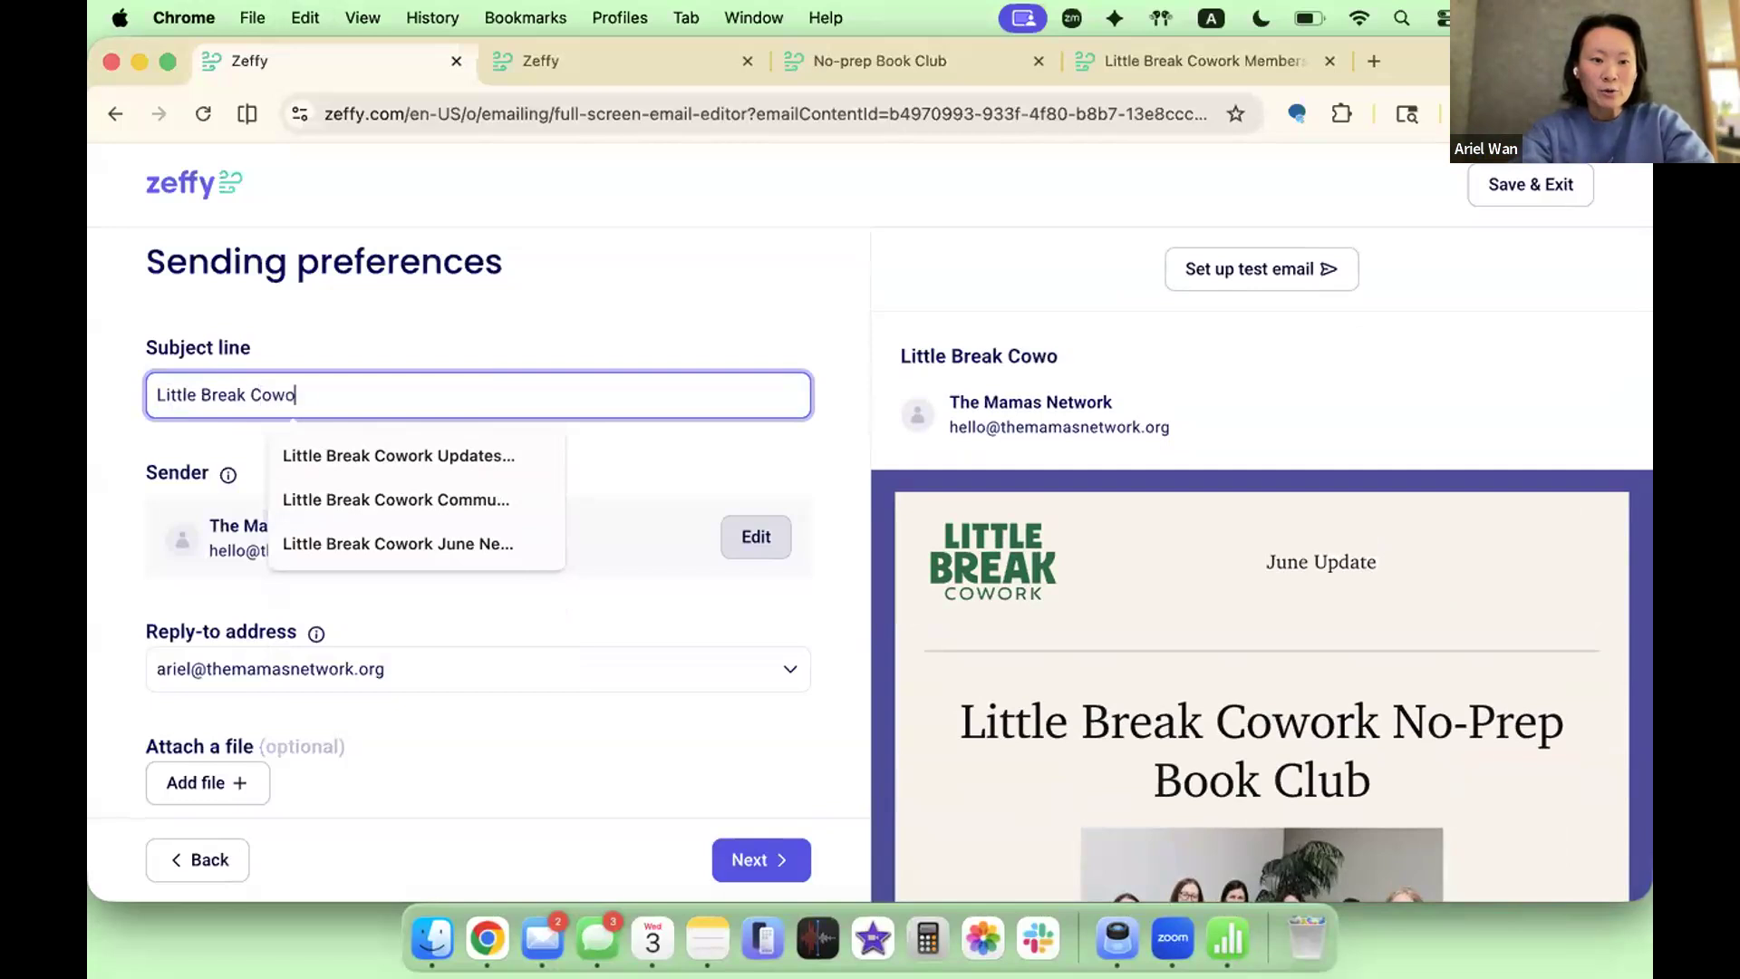
pyautogui.write('rk has a News')
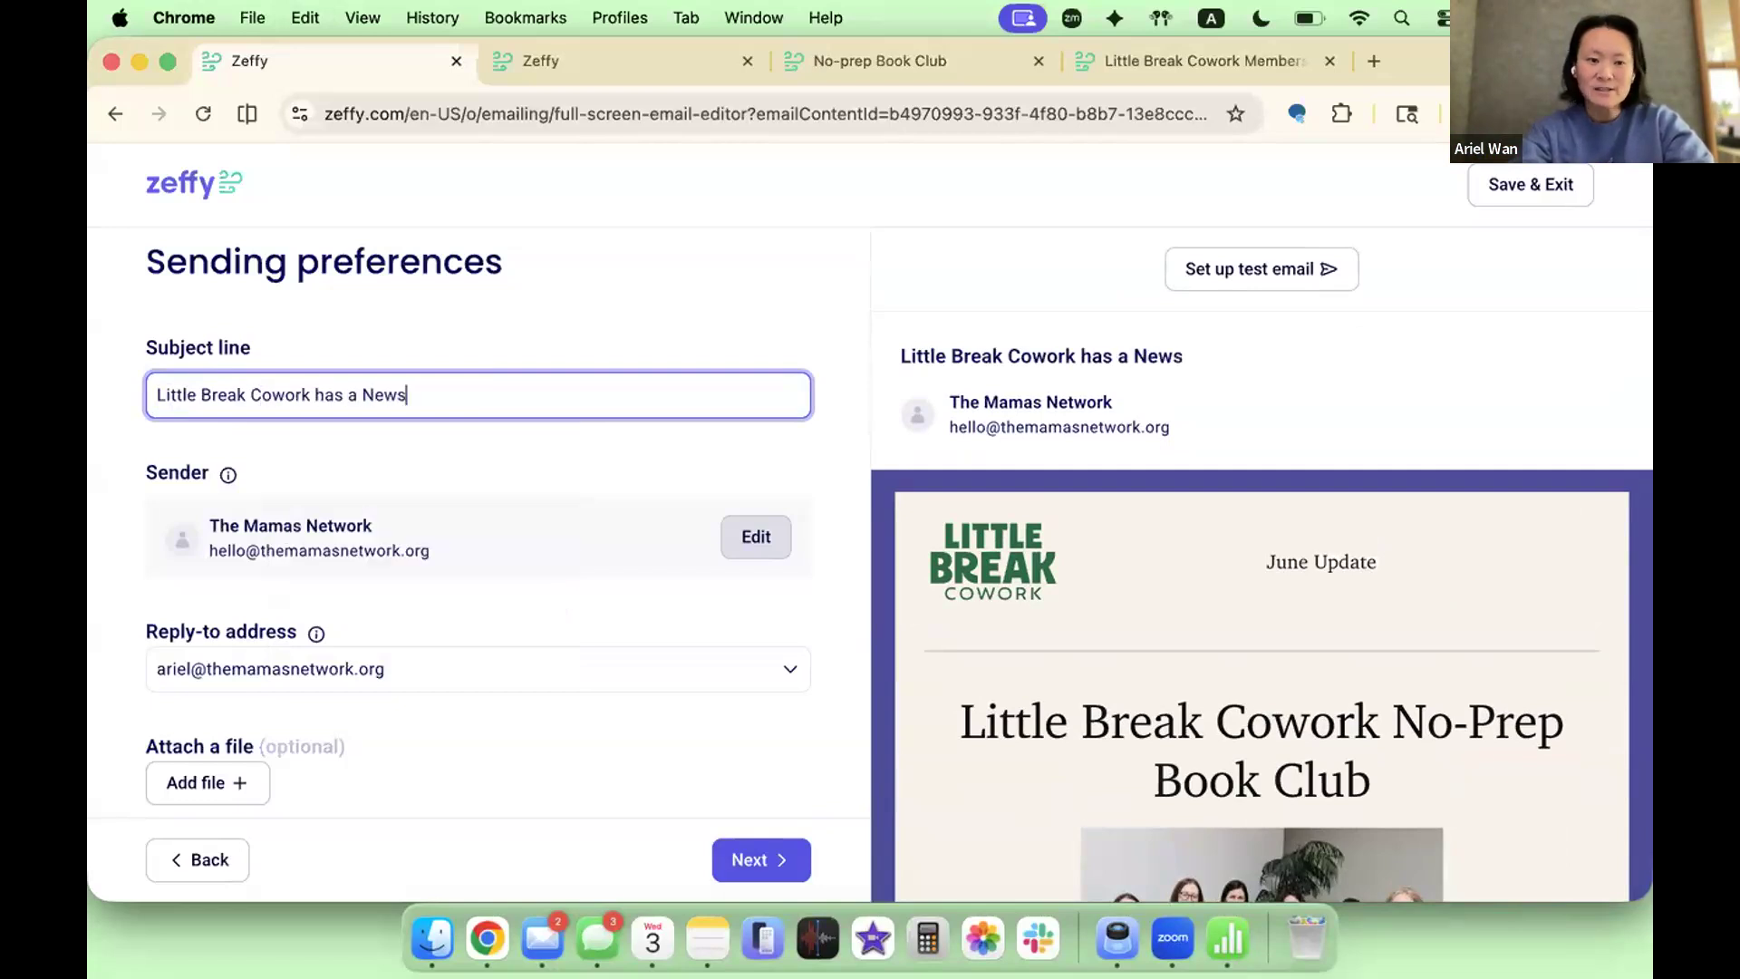
pyautogui.write('letter!')
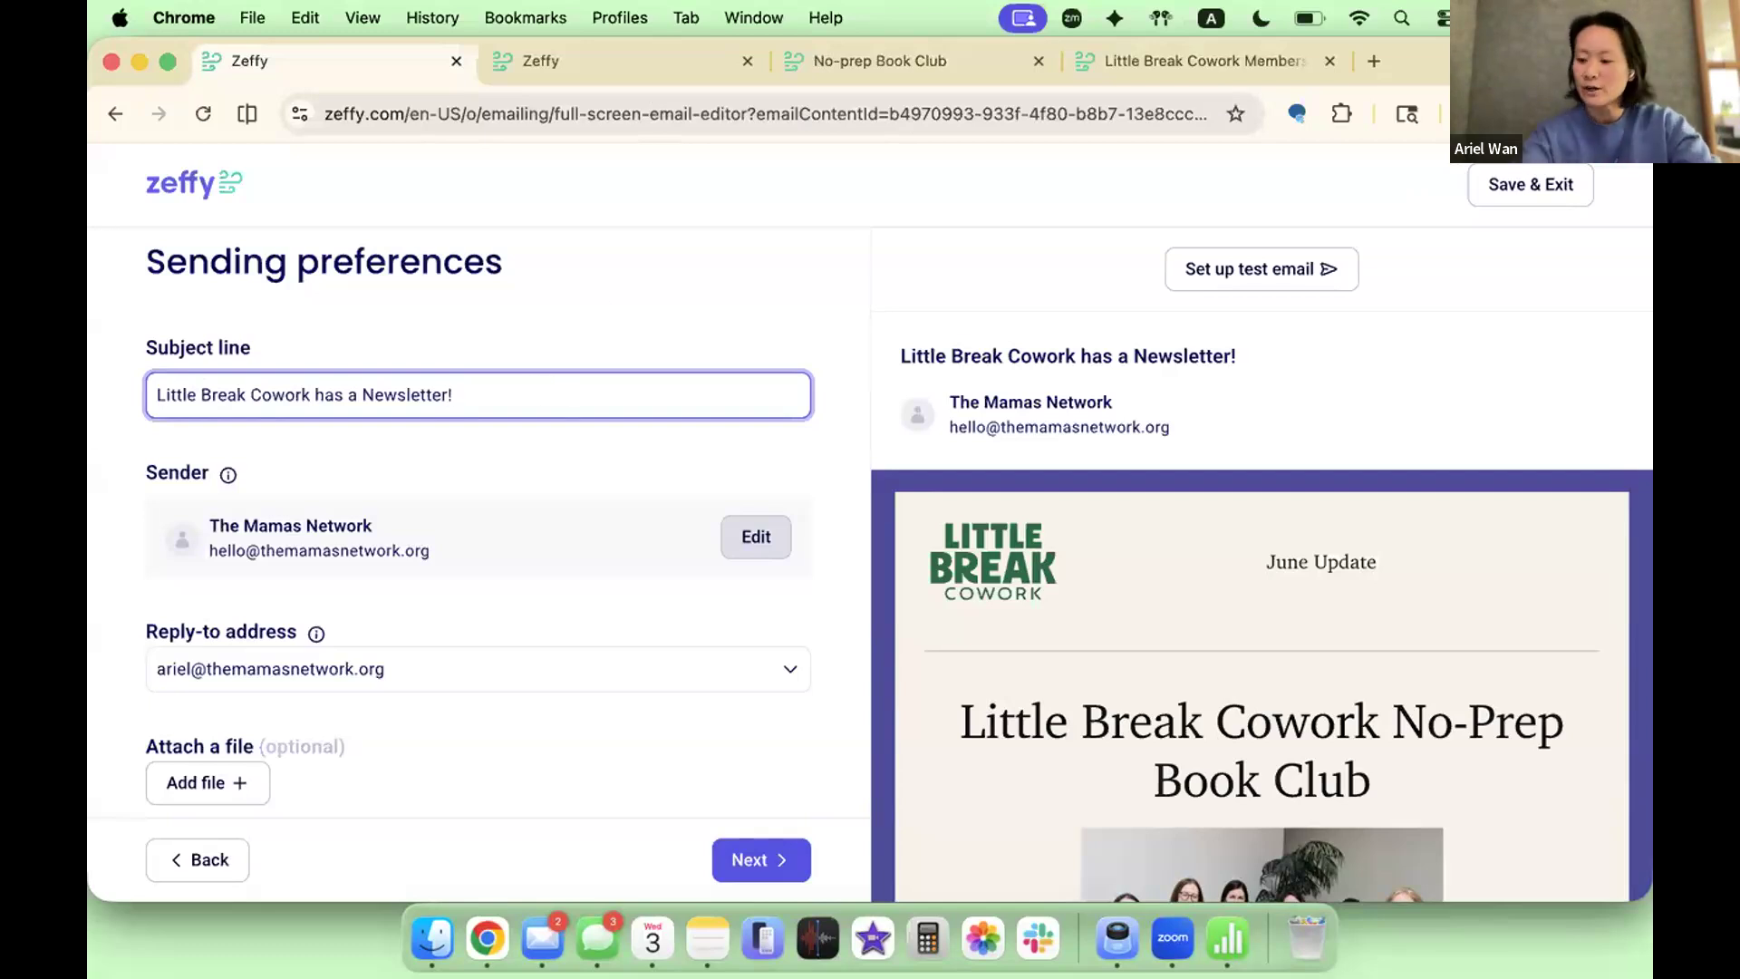
# Step: Extend the subject line with "New Lockers, Offices by the Hour and more!" after the newsletter announcement
pyautogui.write('New ')
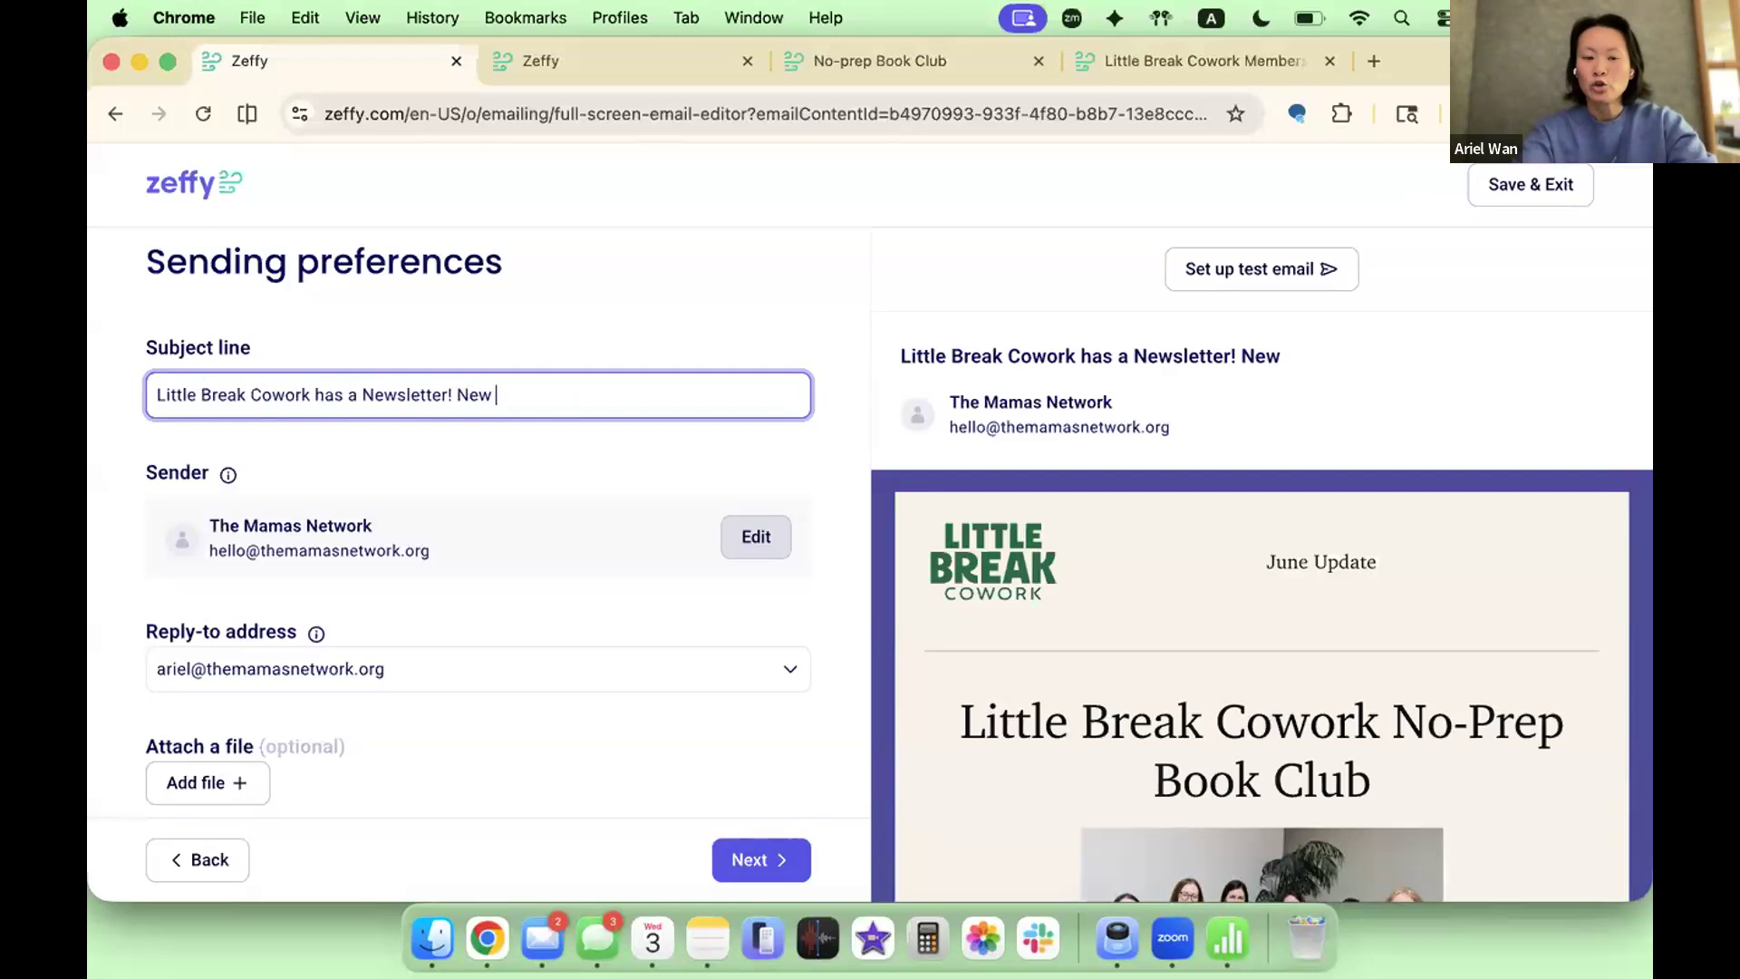
pyautogui.write('Lockers, Rent by ')
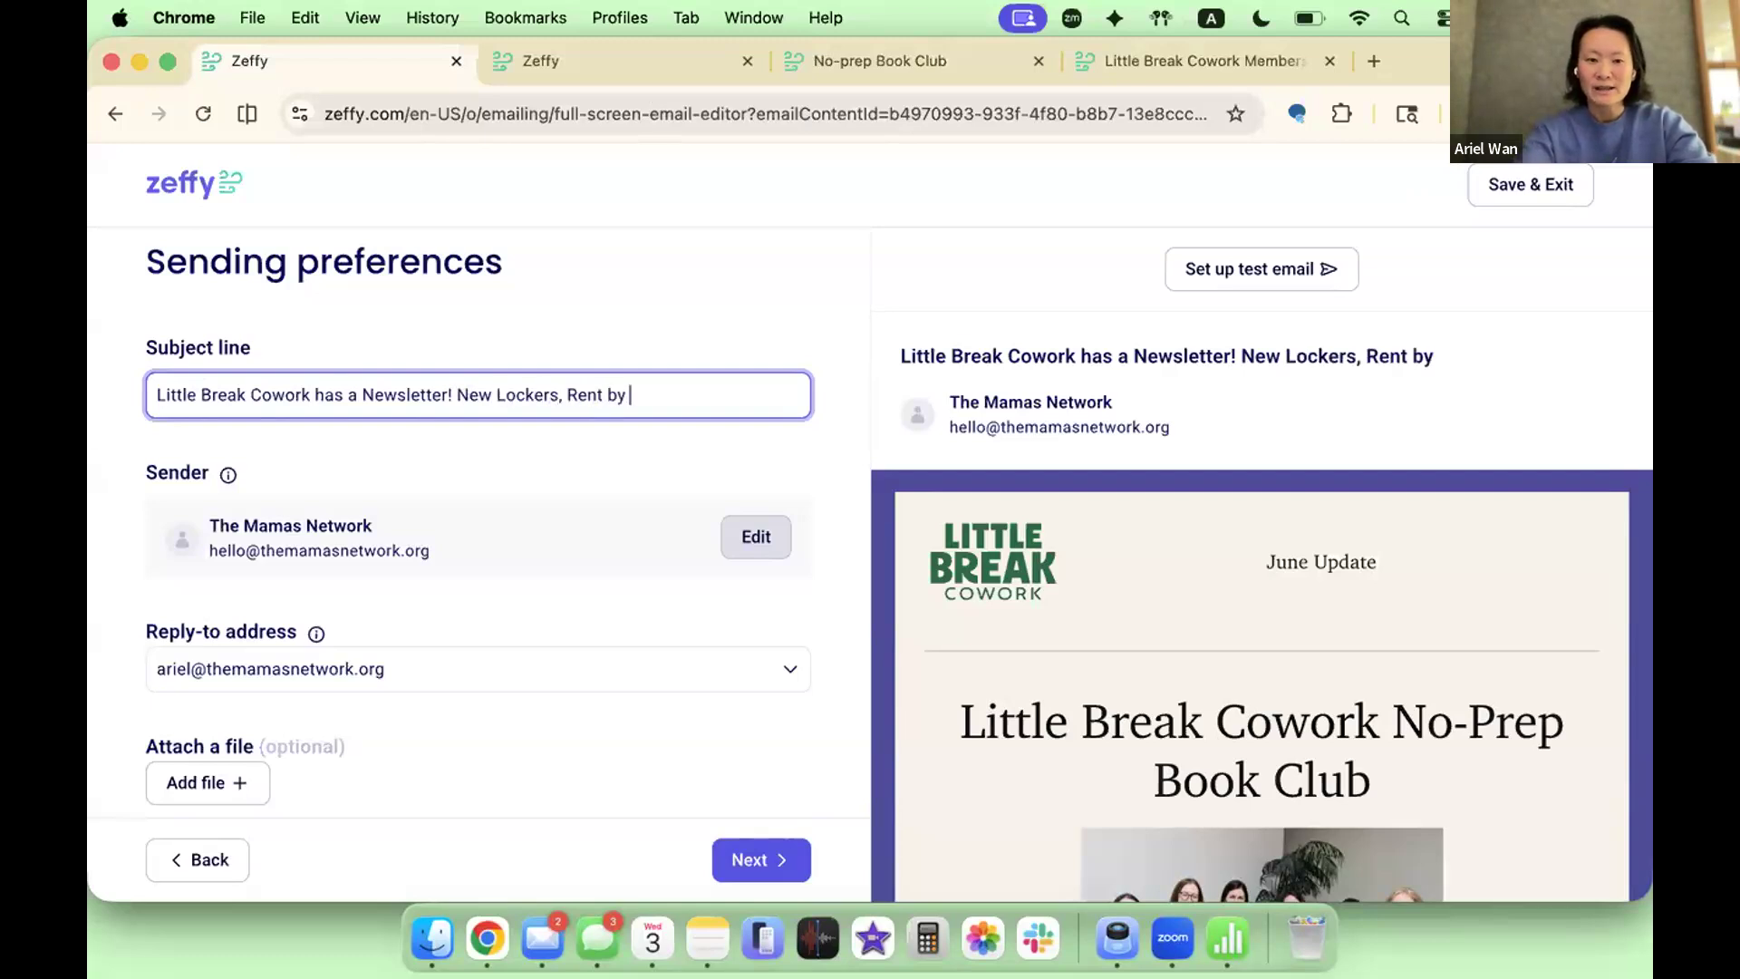
pyautogui.write('the Hour')
pyautogui.doubleClick(585, 395)
pyautogui.write('Offices by the Hour')
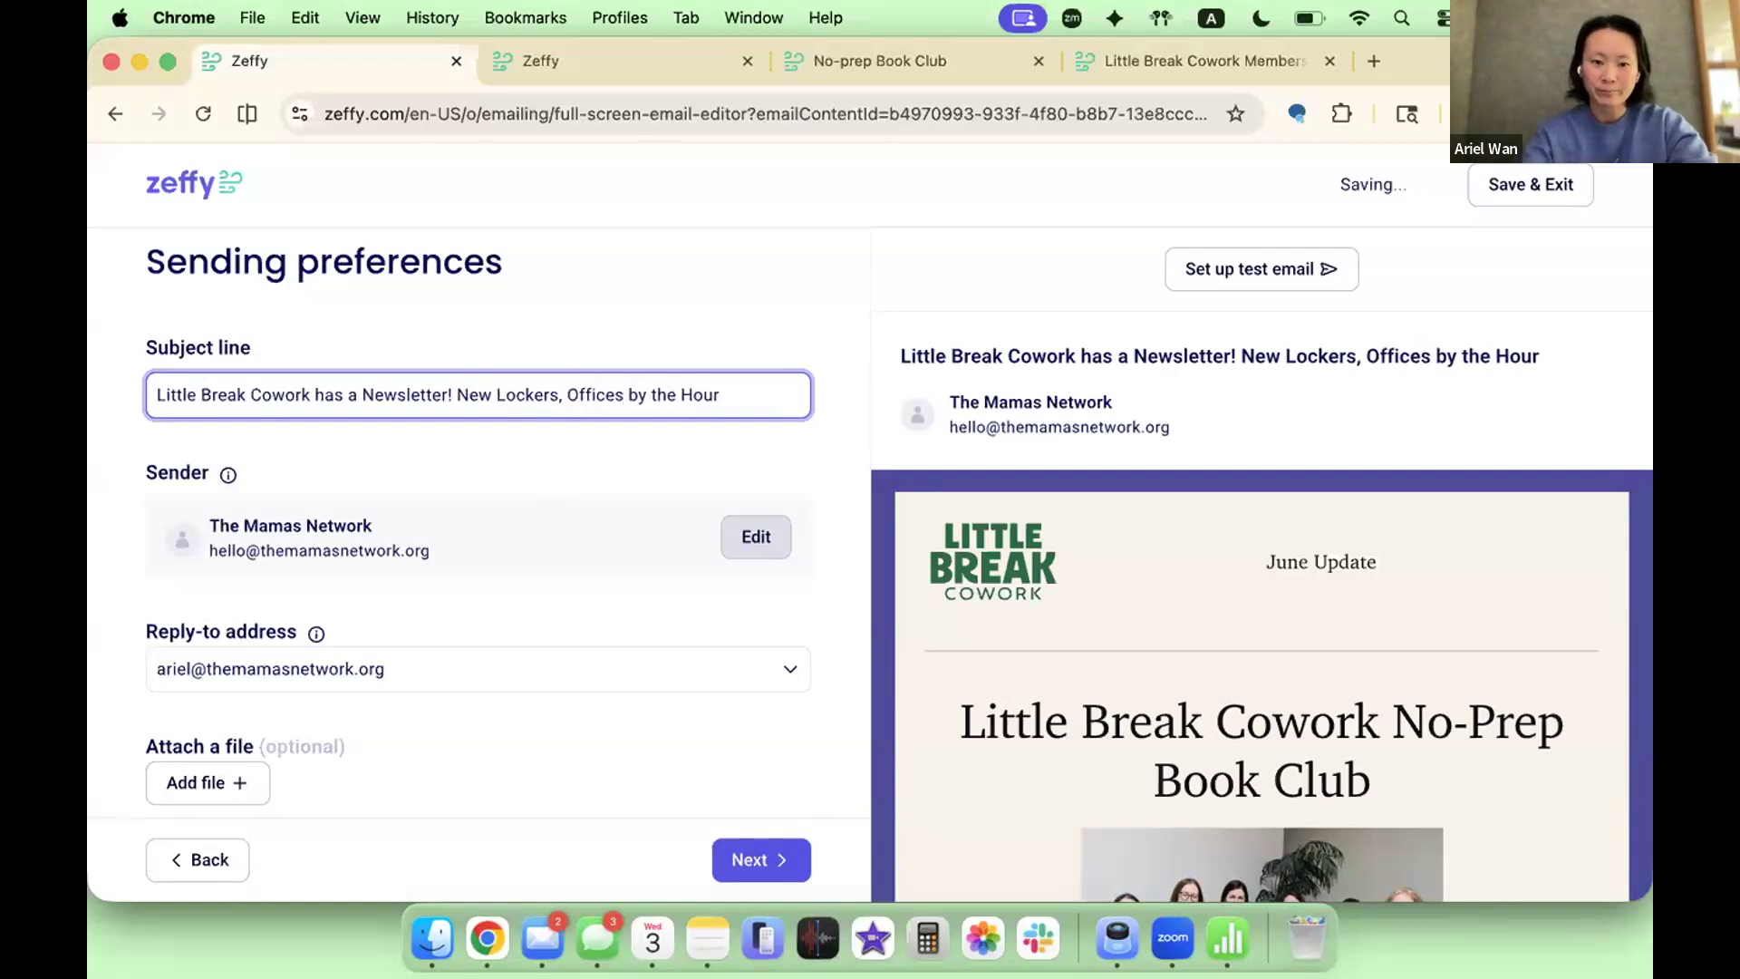
pyautogui.write(' and more!')
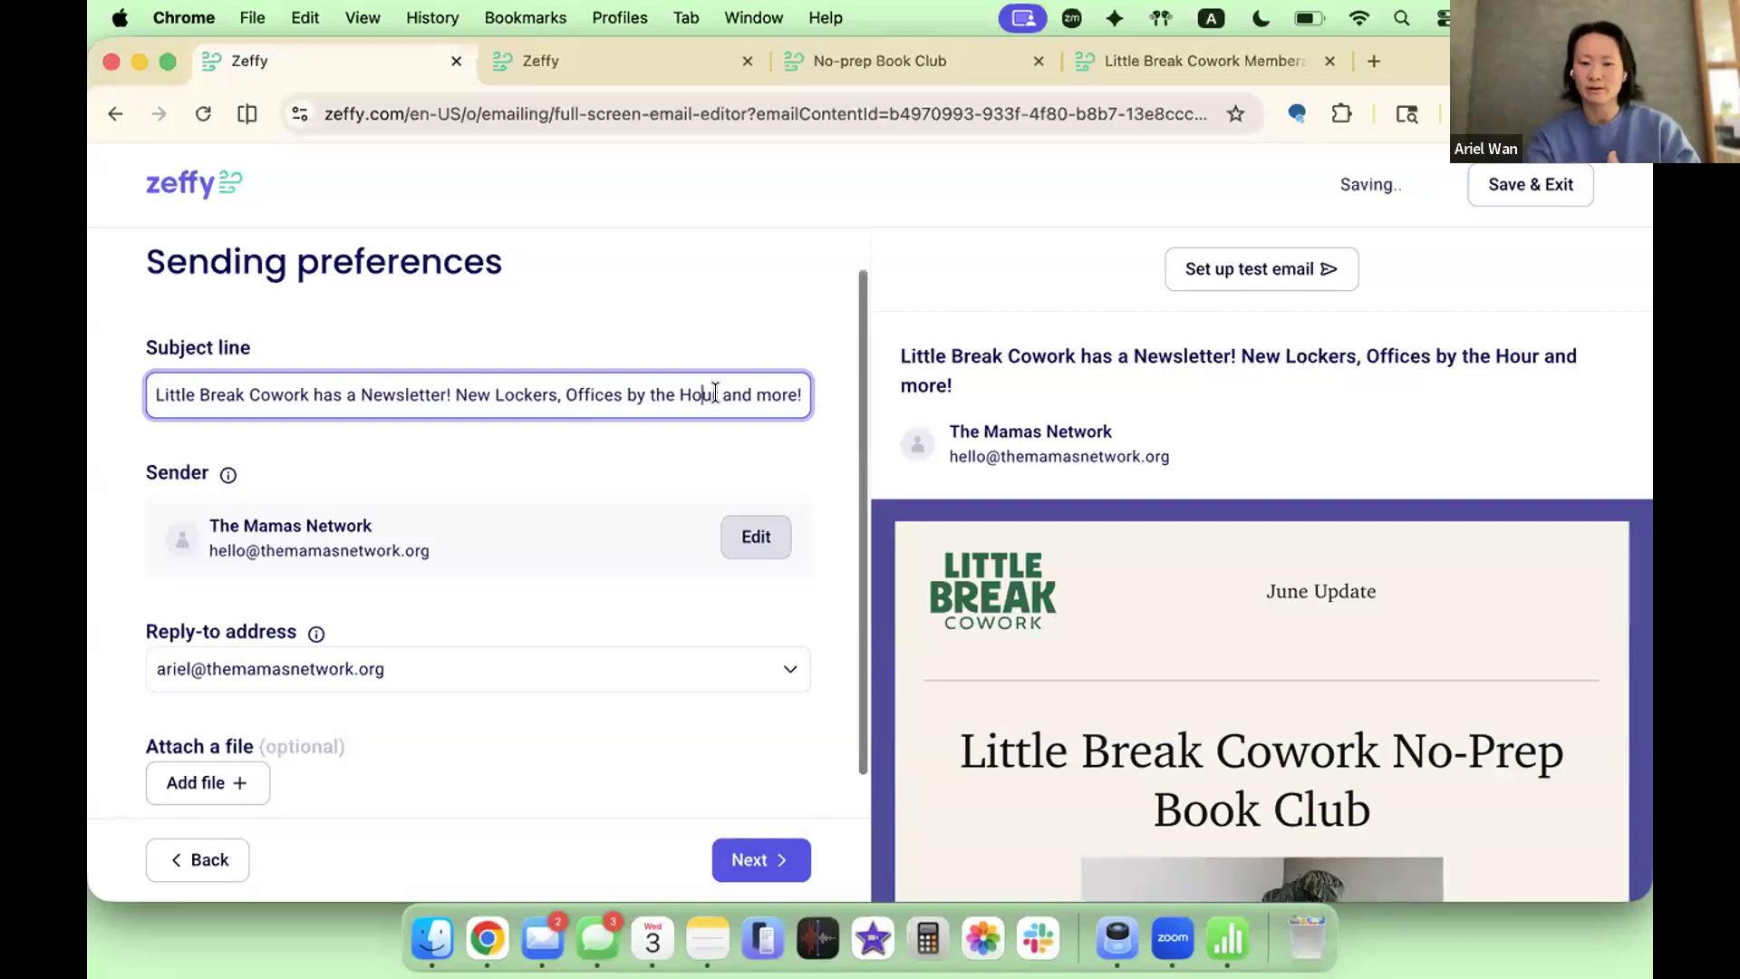
pyautogui.click(643, 458)
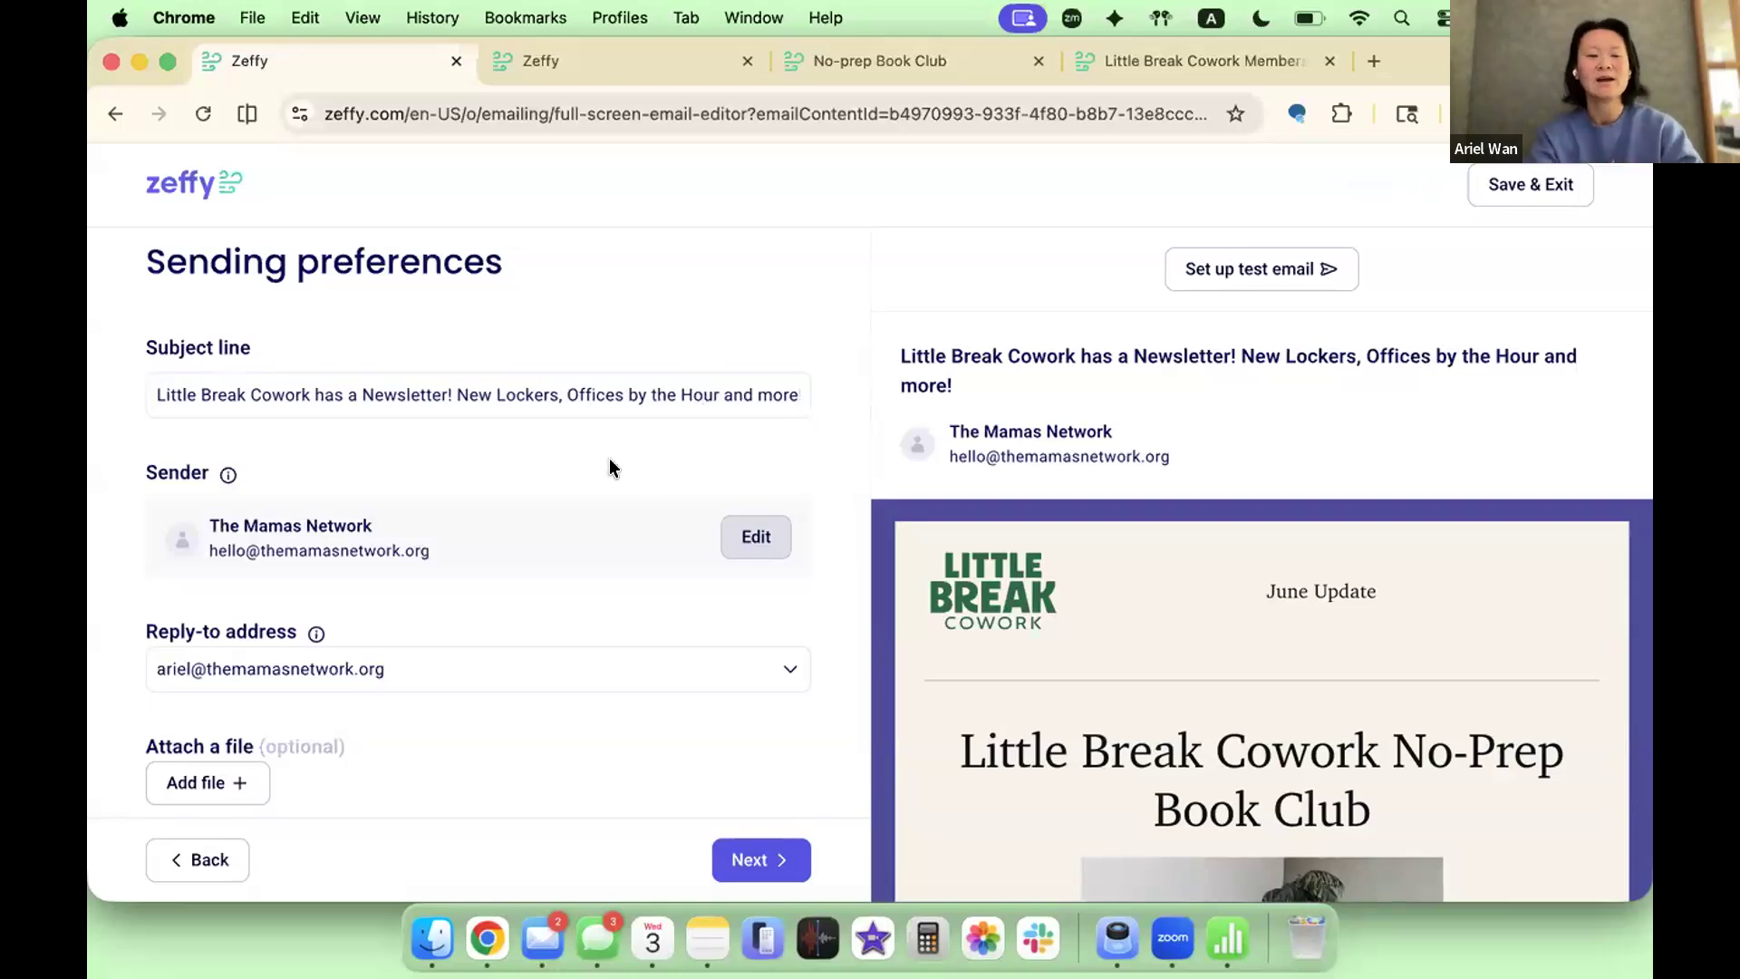
pyautogui.click(295, 387)
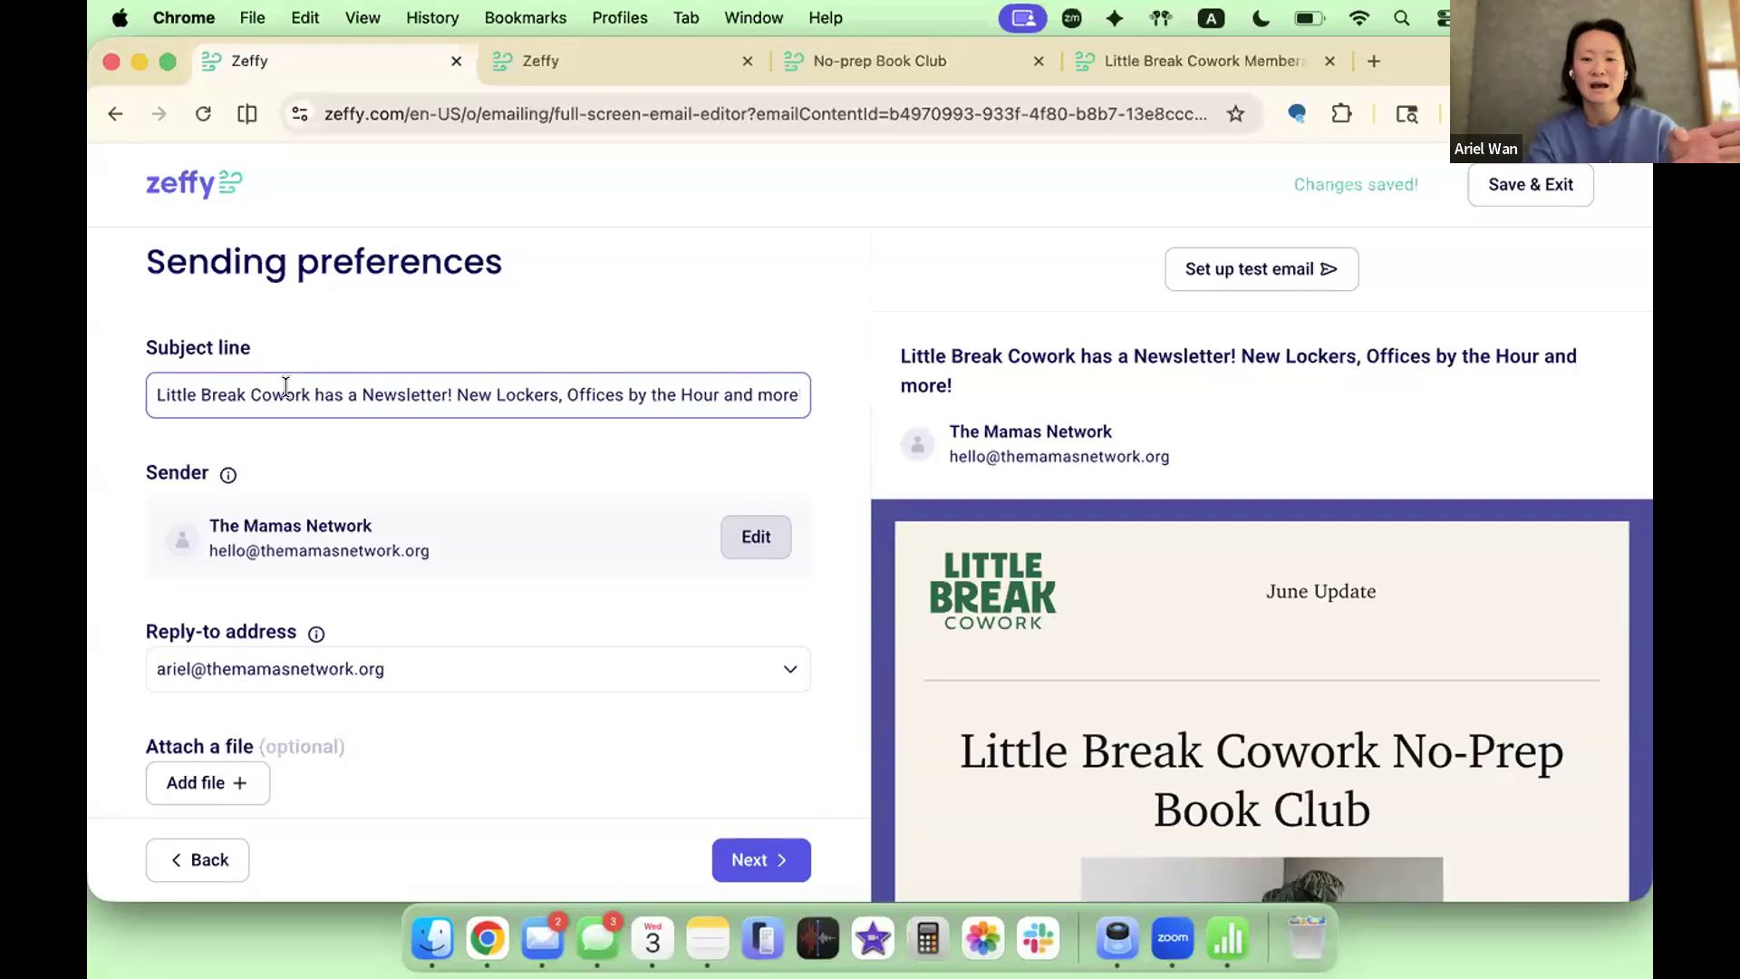
pyautogui.click(491, 386)
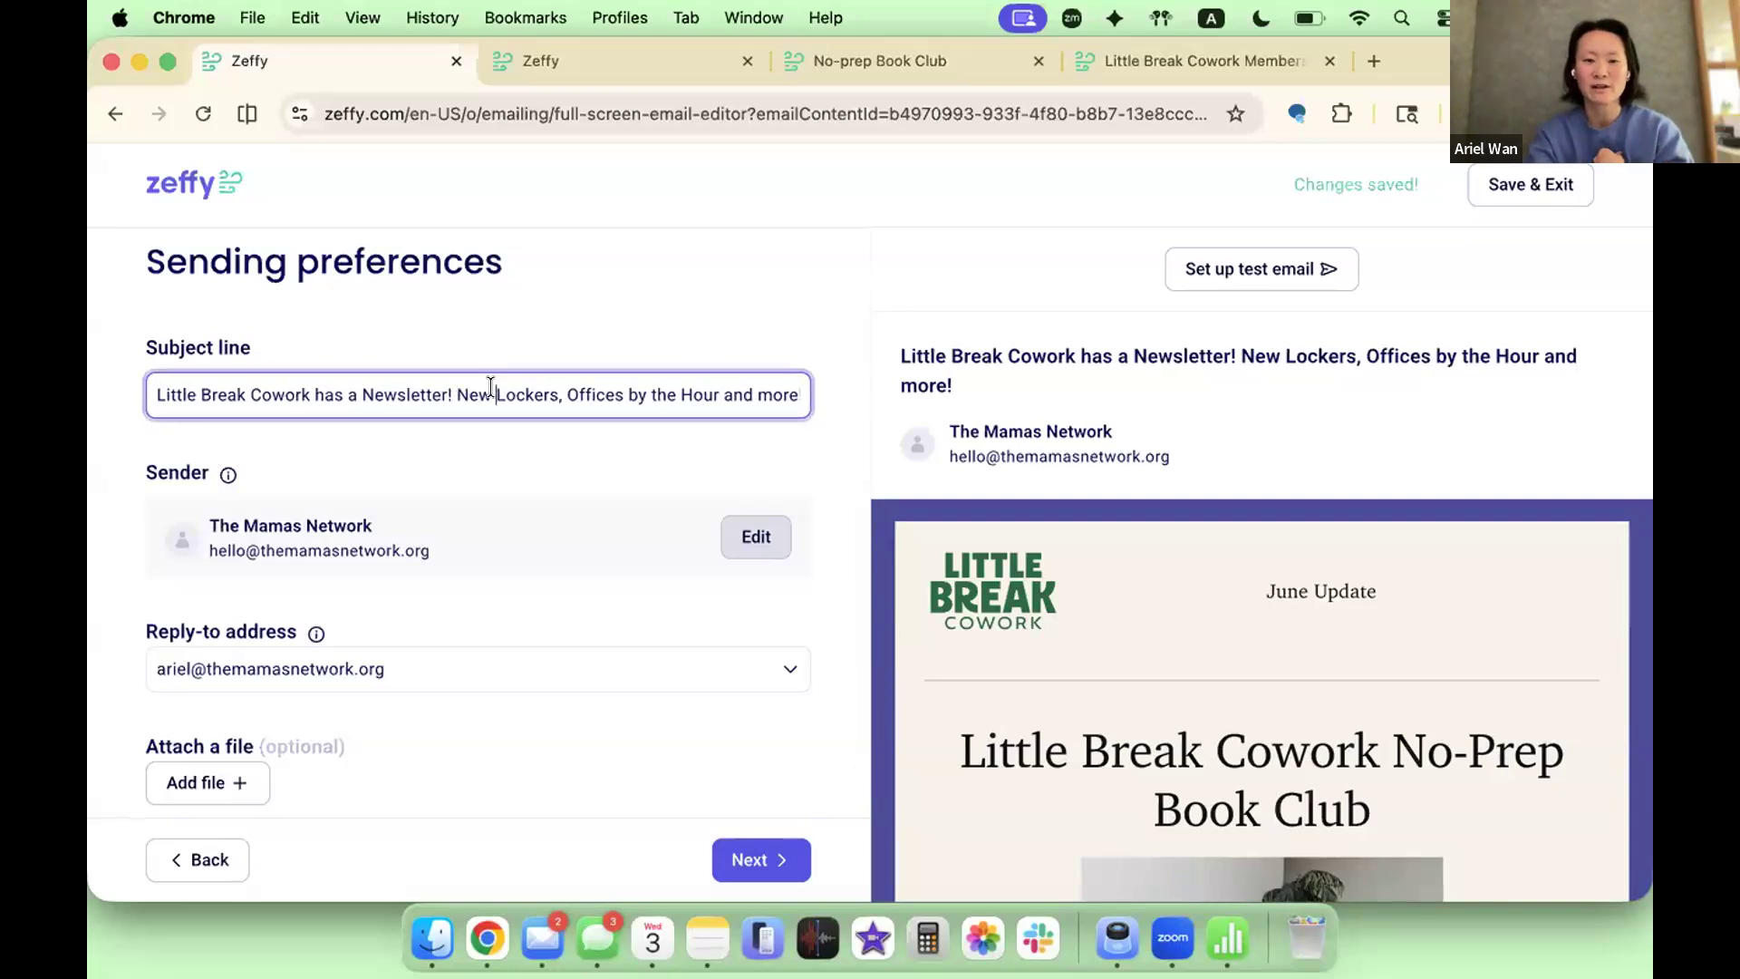
pyautogui.scroll(-1, 492, 386)
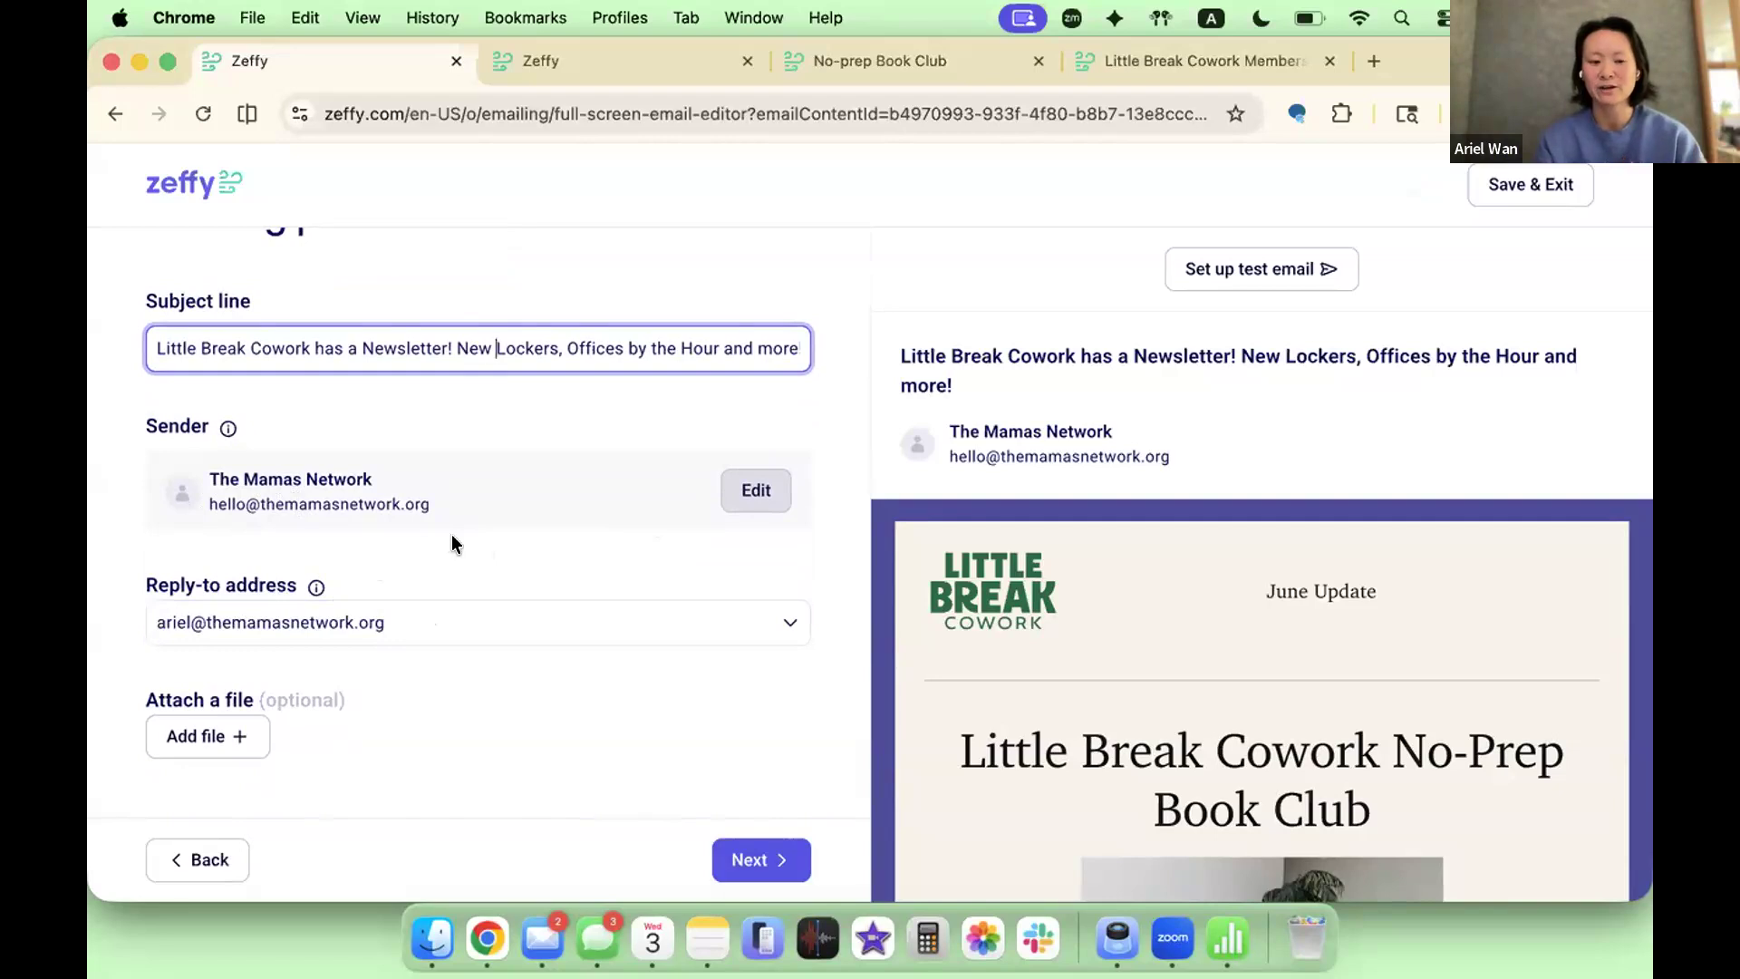
pyautogui.click(545, 734)
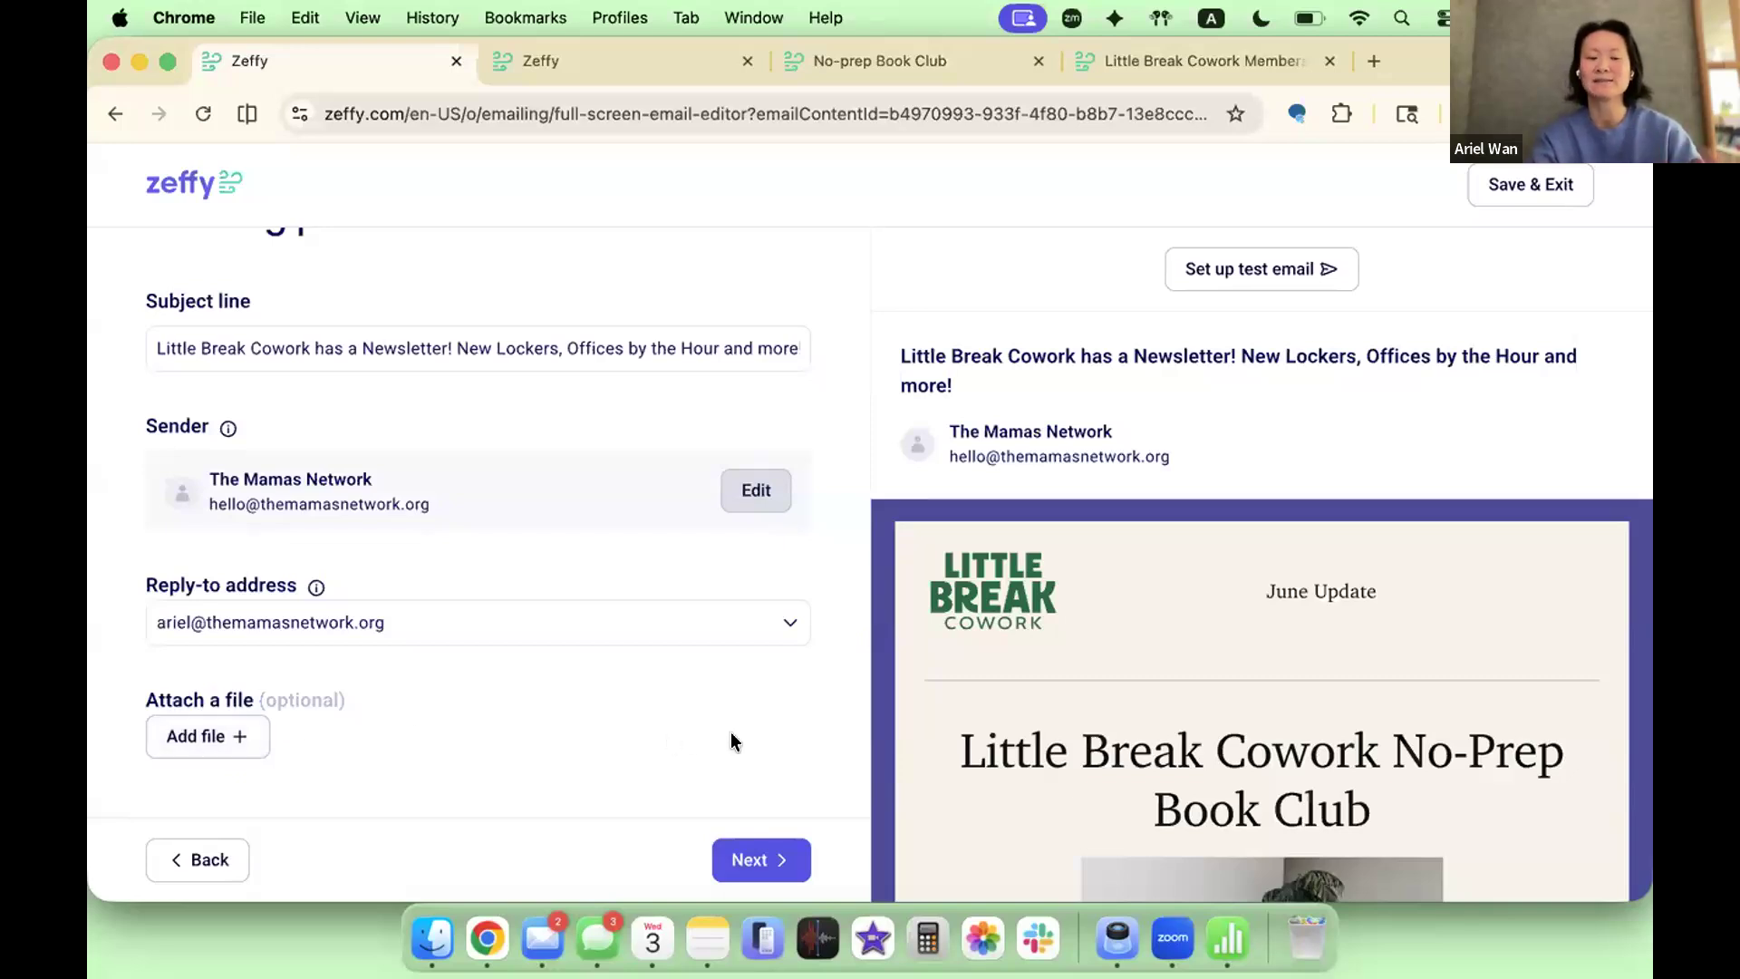
# Step: Continue to the recipients stage and start importing a list of contacts for the email
pyautogui.click(740, 862)
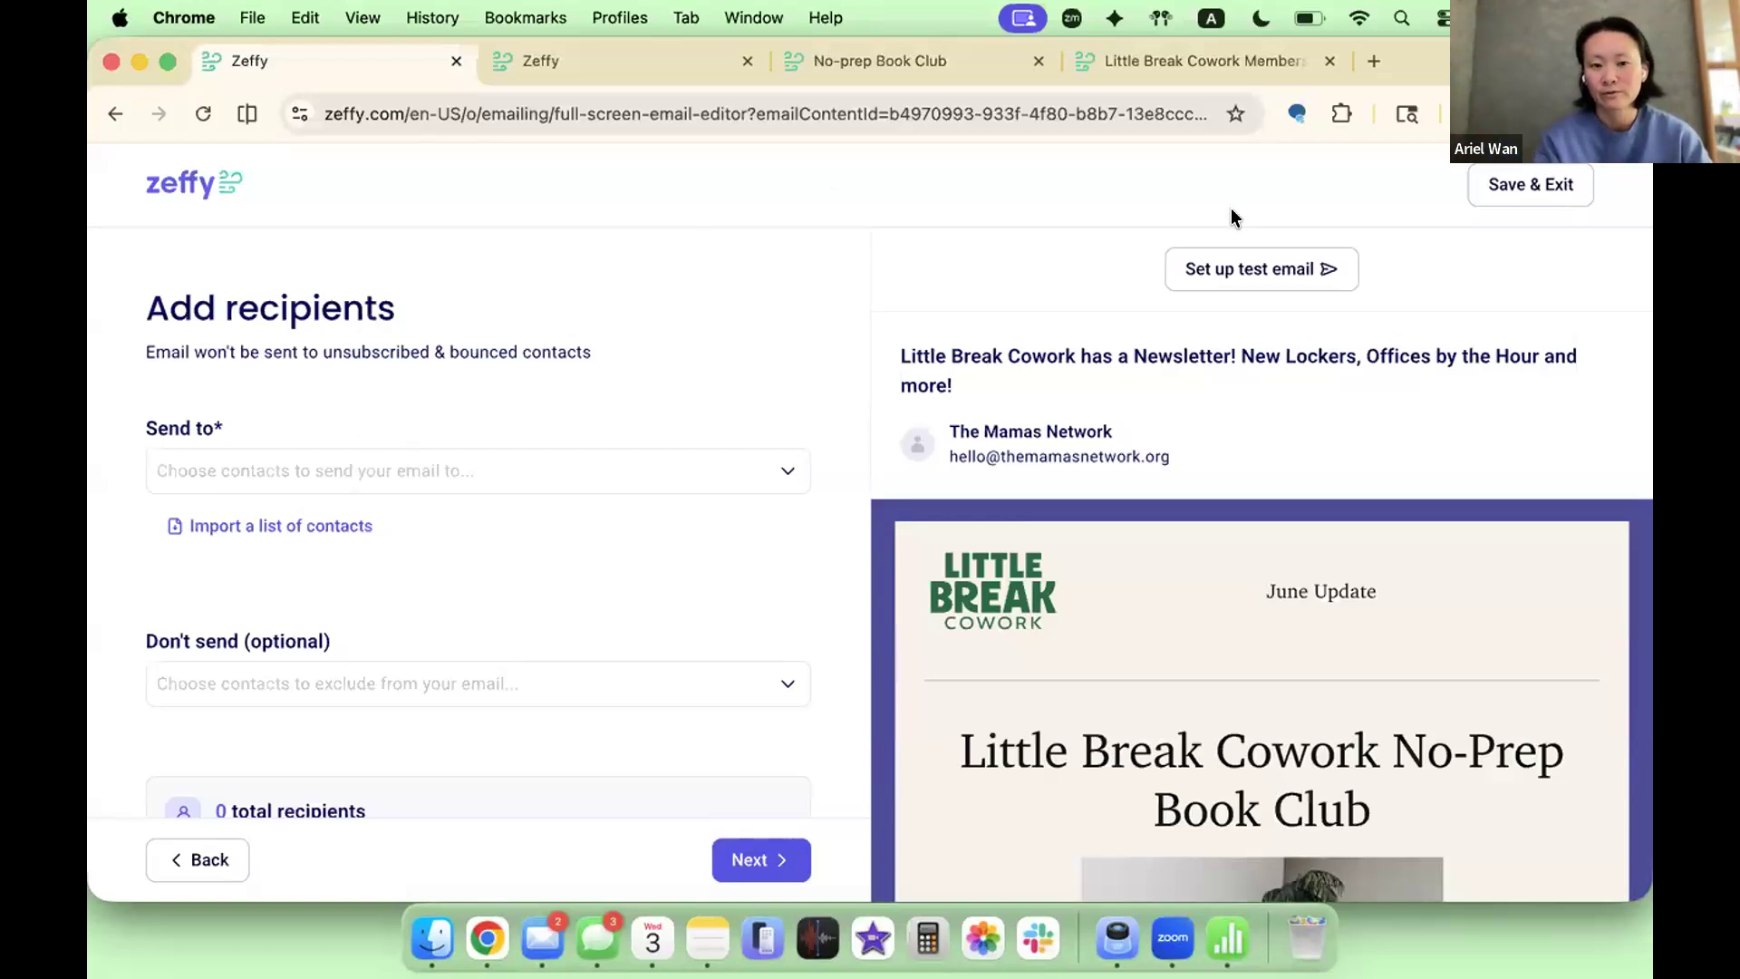
pyautogui.scroll(-1, 780, 271)
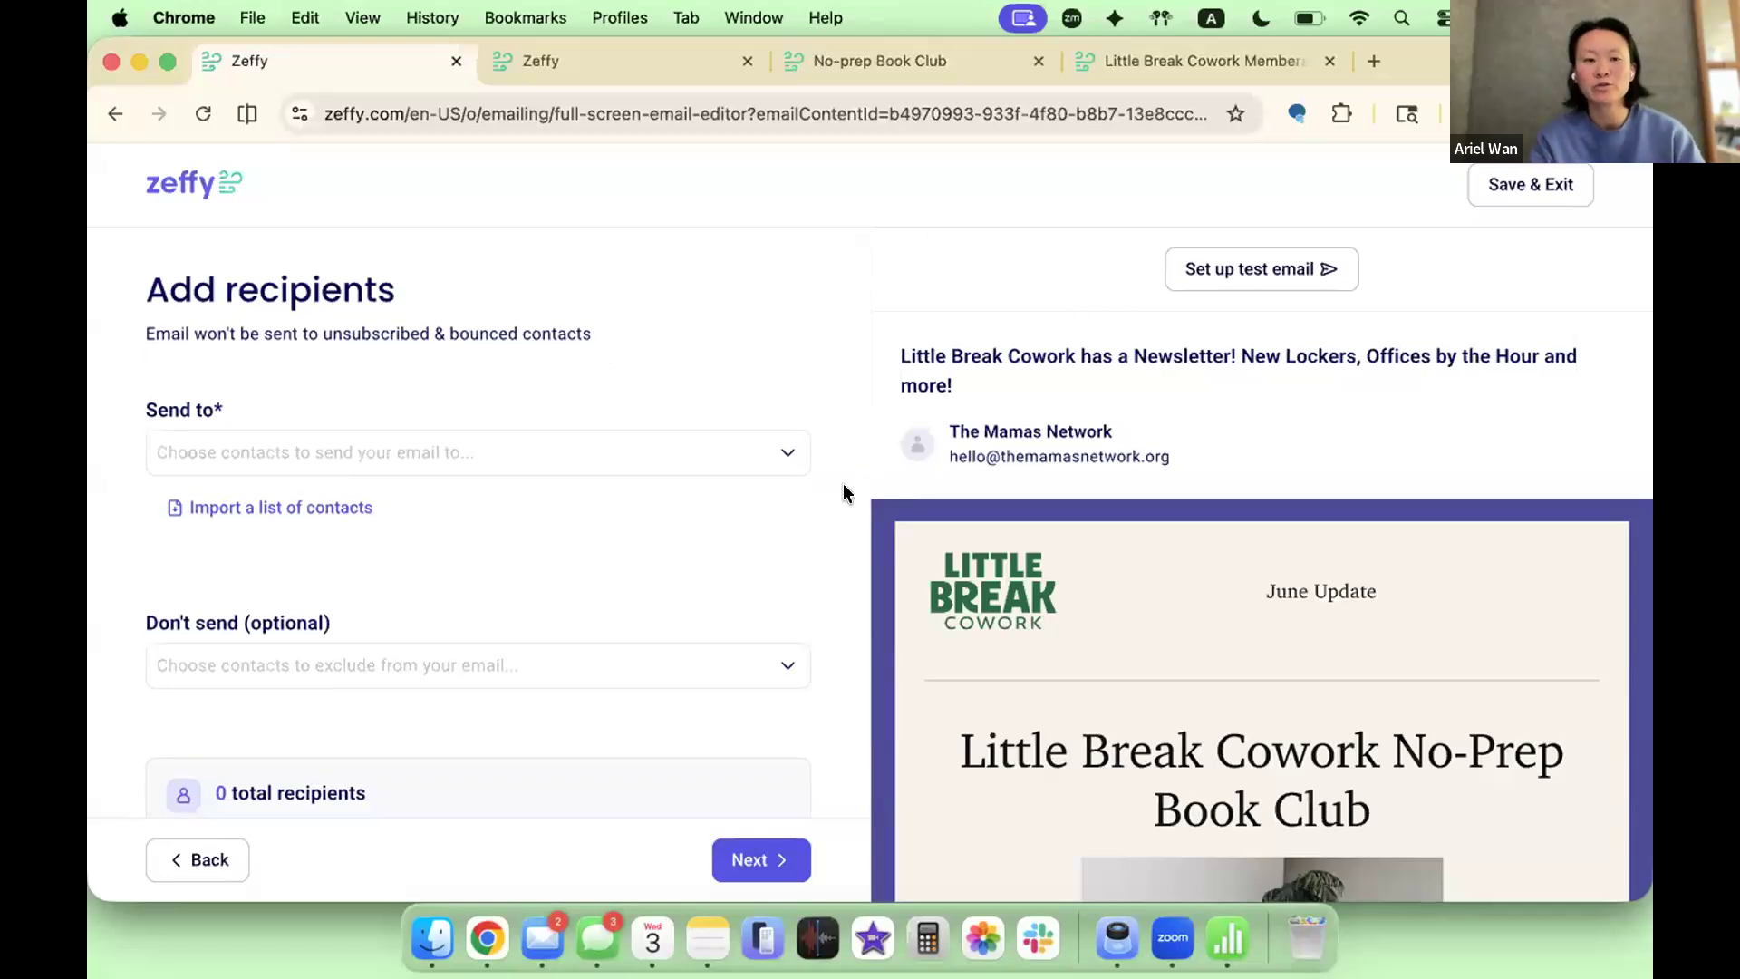
pyautogui.scroll(-2, 843, 490)
pyautogui.scroll(4, 839, 482)
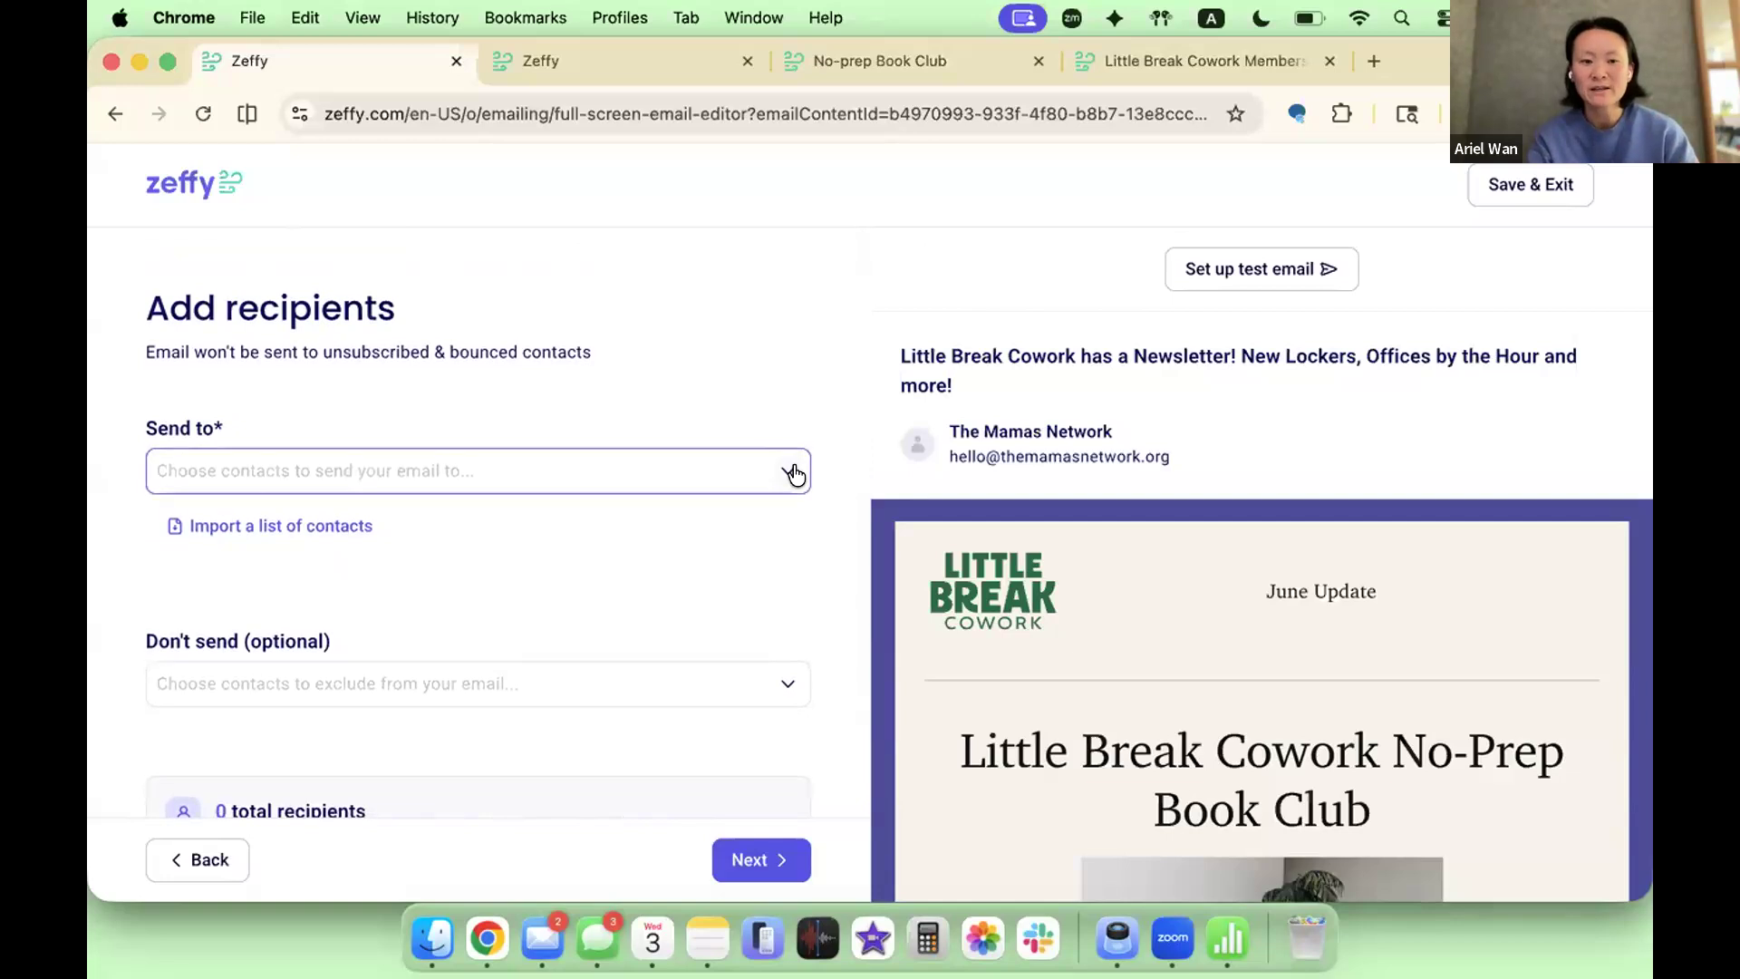
pyautogui.click(329, 528)
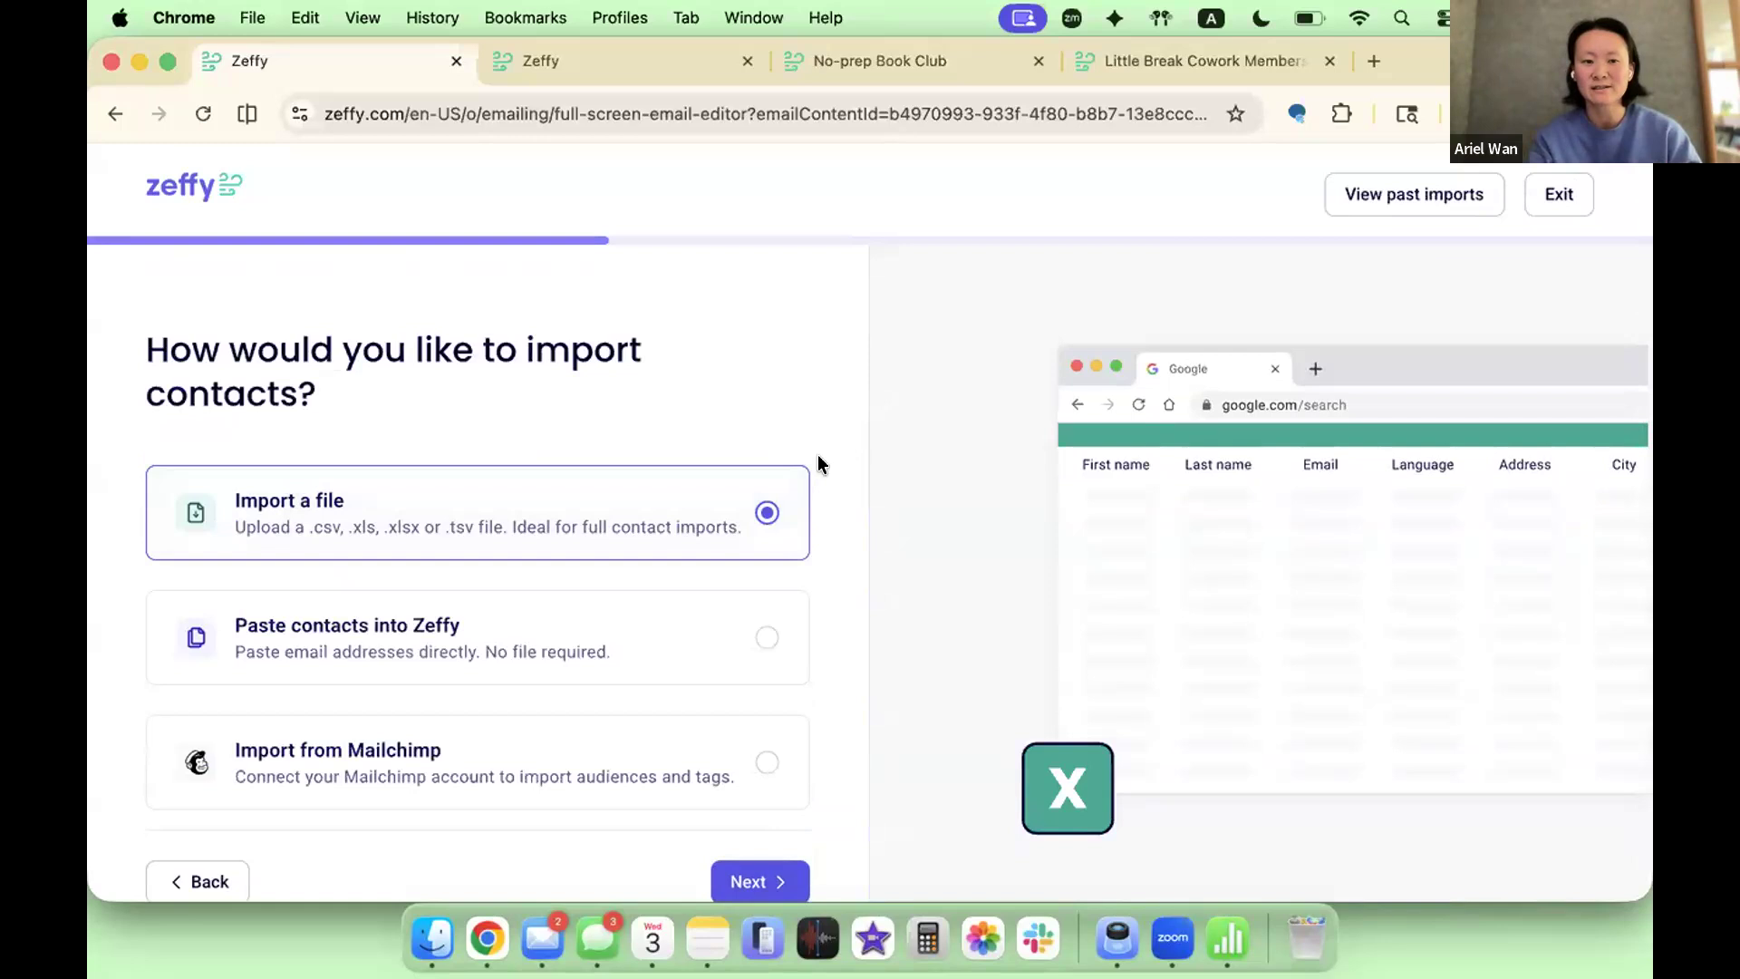
# Step: Choose Import a file as the contact import method and continue to the key points about importing
pyautogui.scroll(-1, 819, 465)
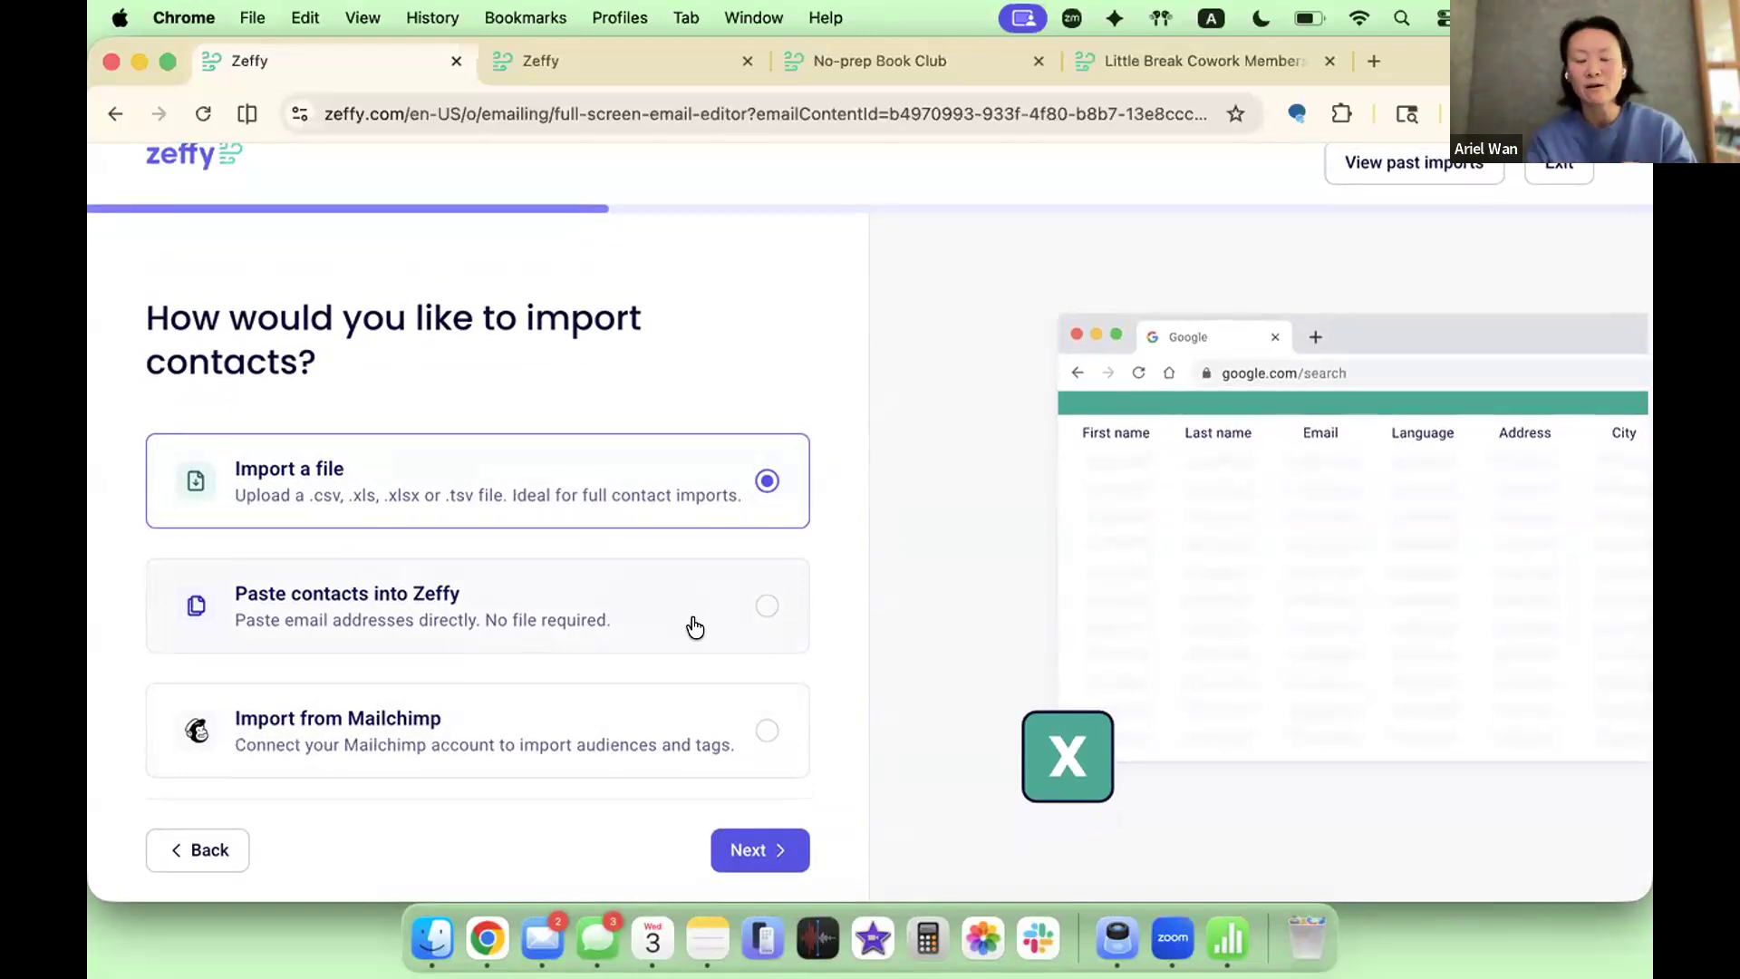
pyautogui.click(770, 606)
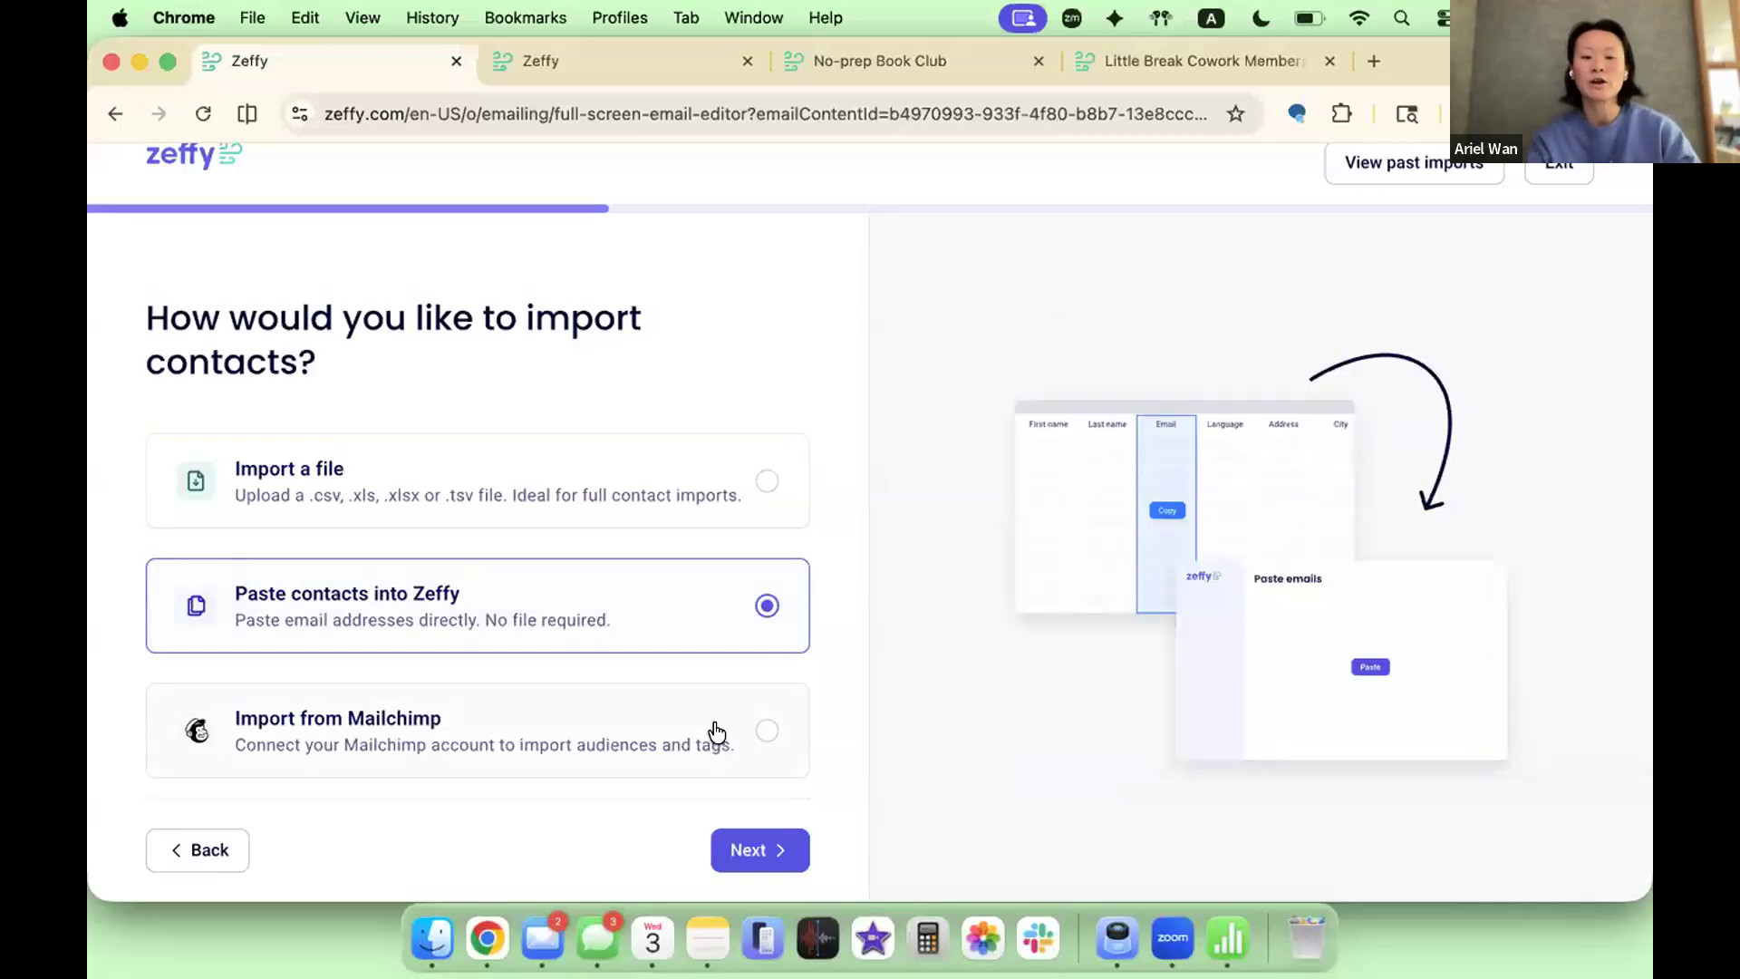
pyautogui.click(766, 731)
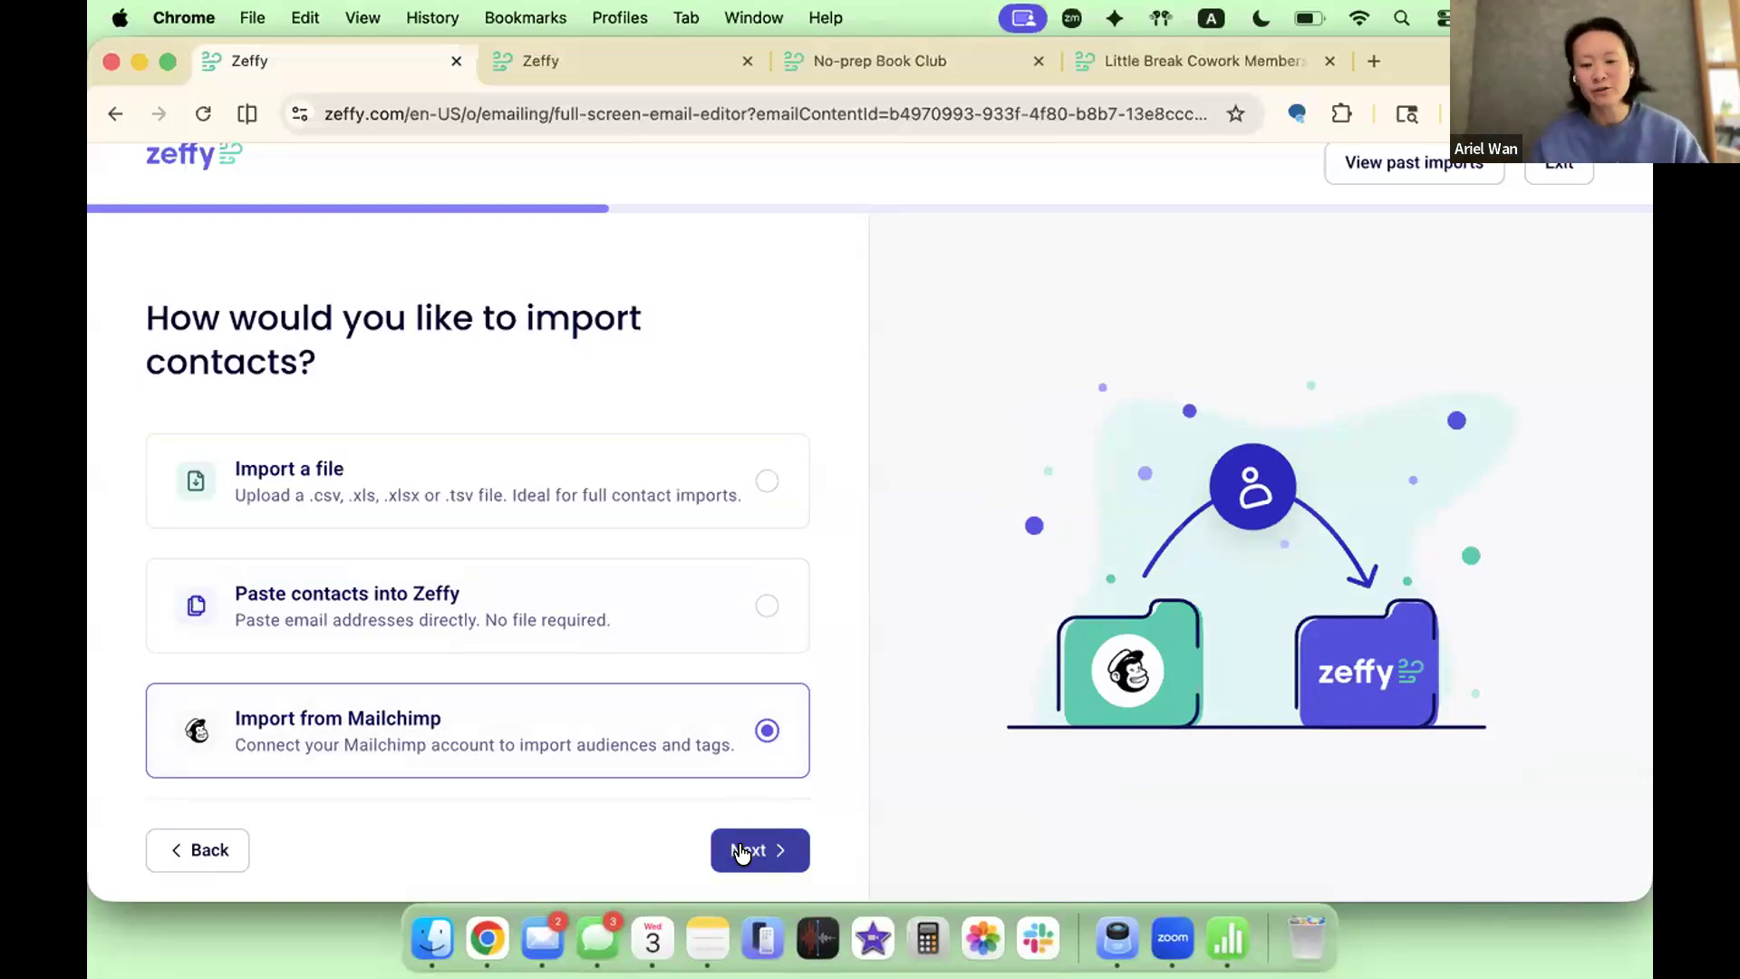
pyautogui.click(758, 494)
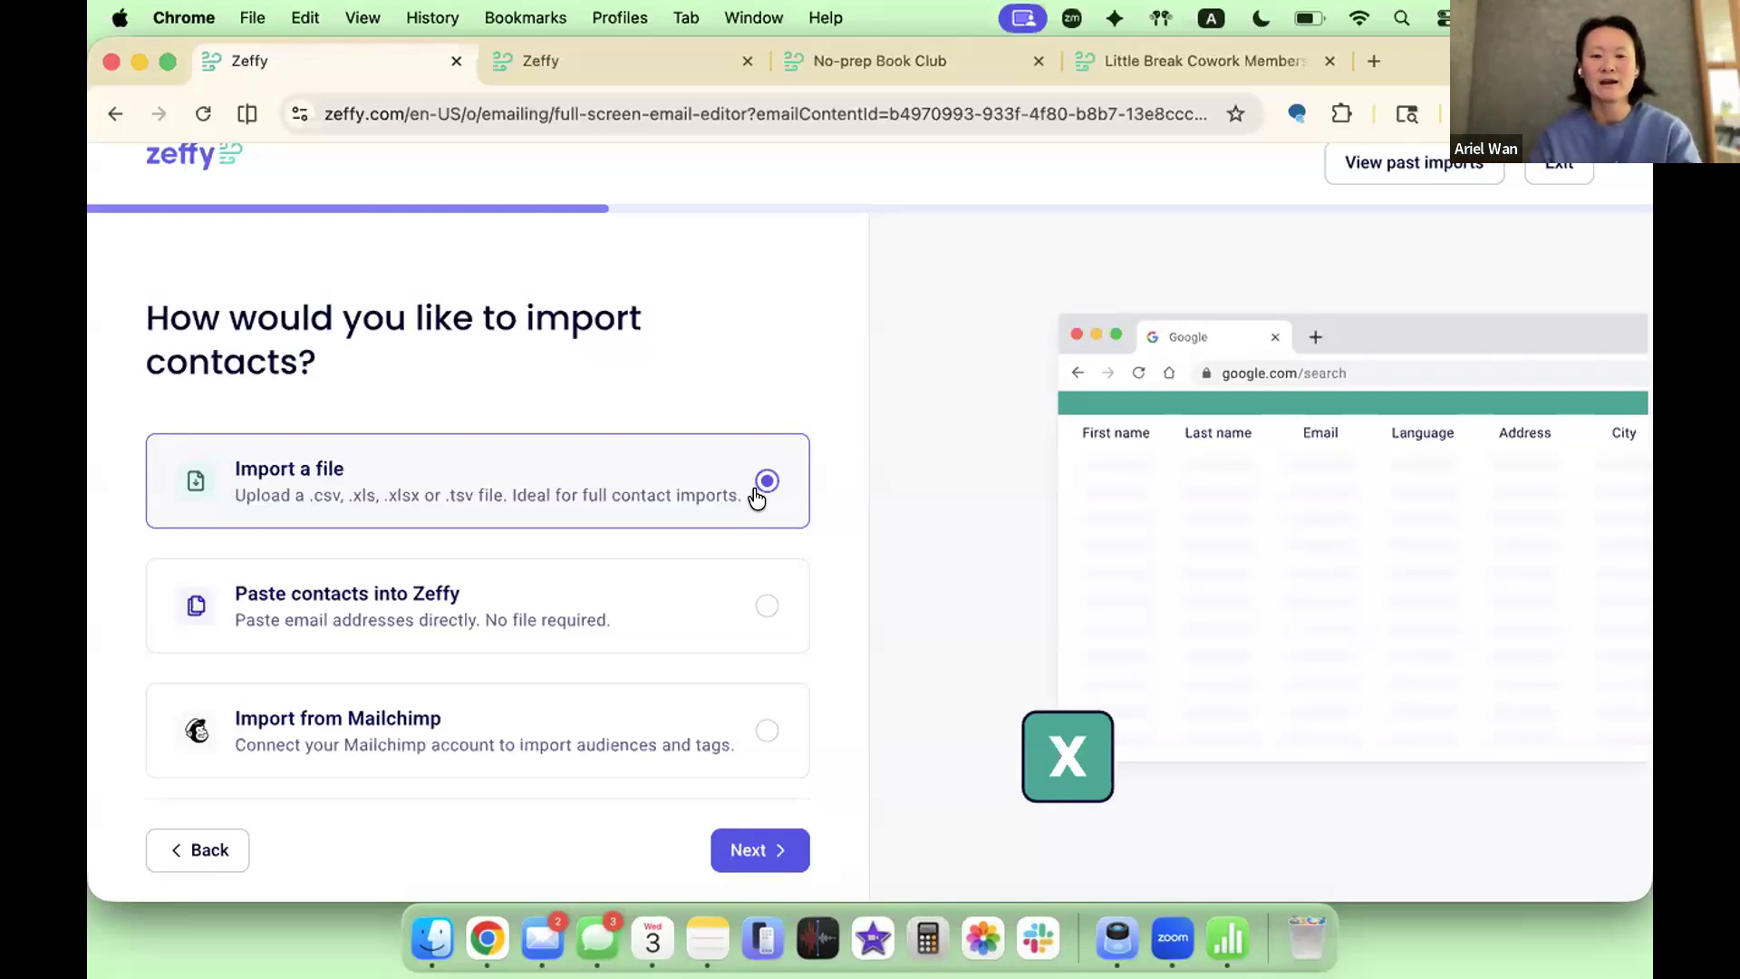
pyautogui.click(762, 847)
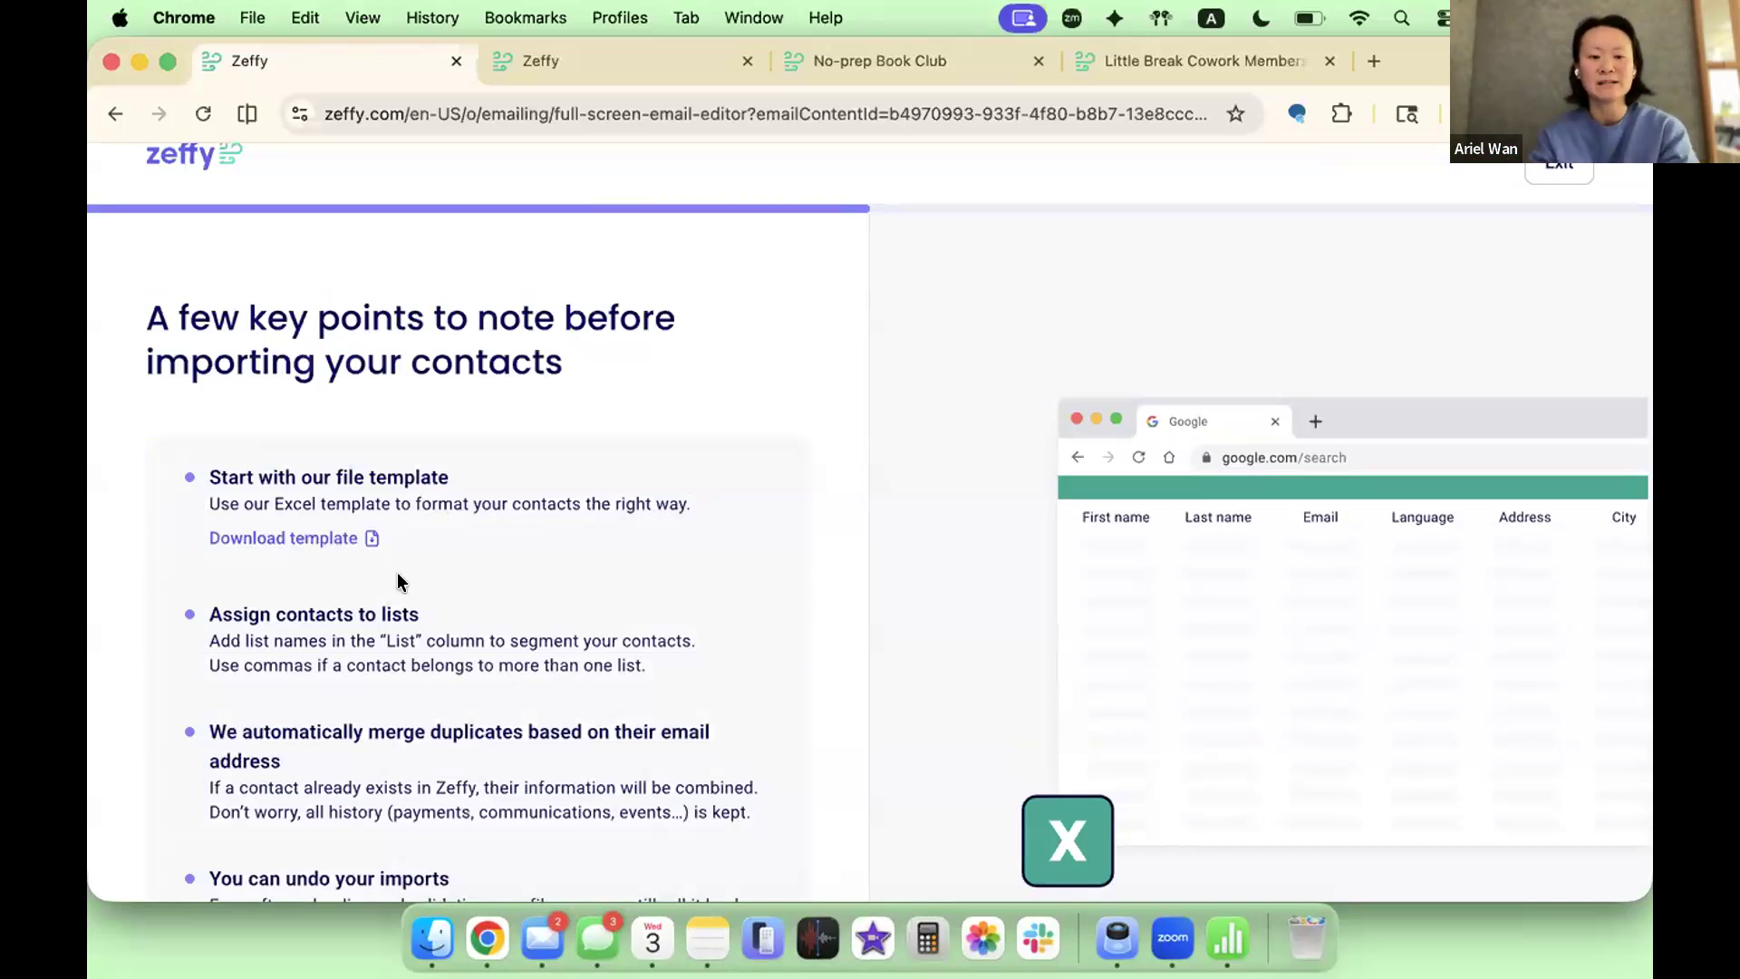
# Step: Read through the key points about importing contacts and continue to the file selection
pyautogui.scroll(-2, 317, 544)
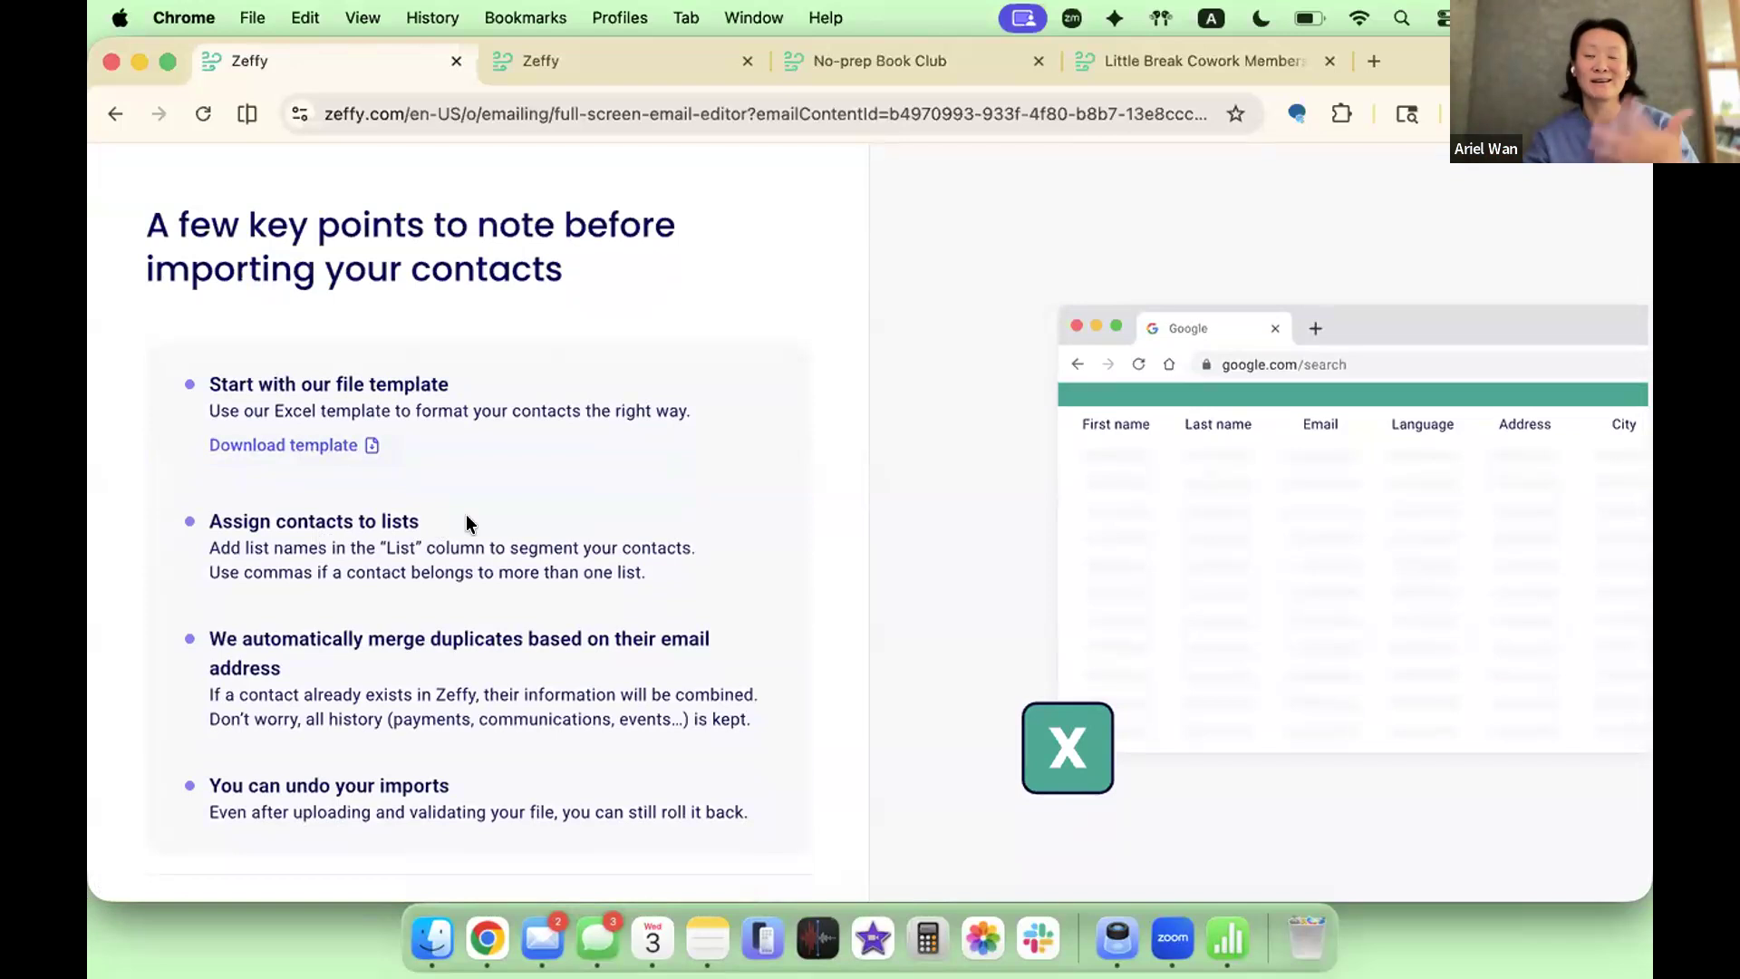
pyautogui.scroll(-2, 476, 512)
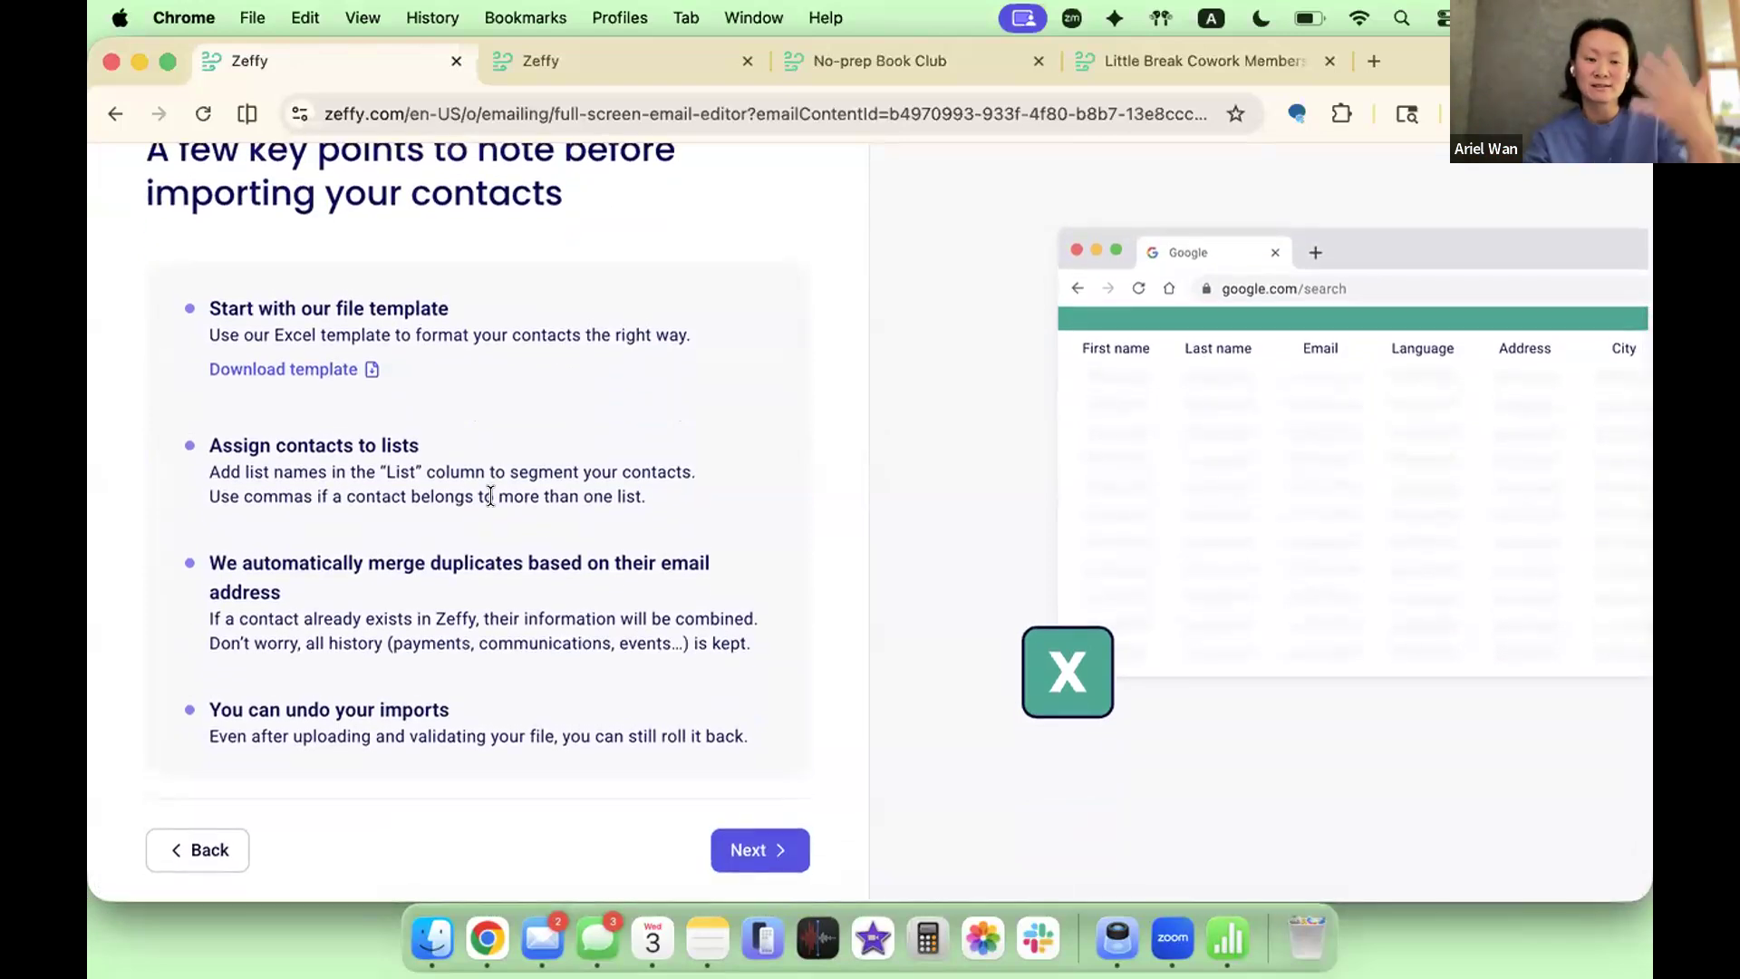
pyautogui.click(761, 848)
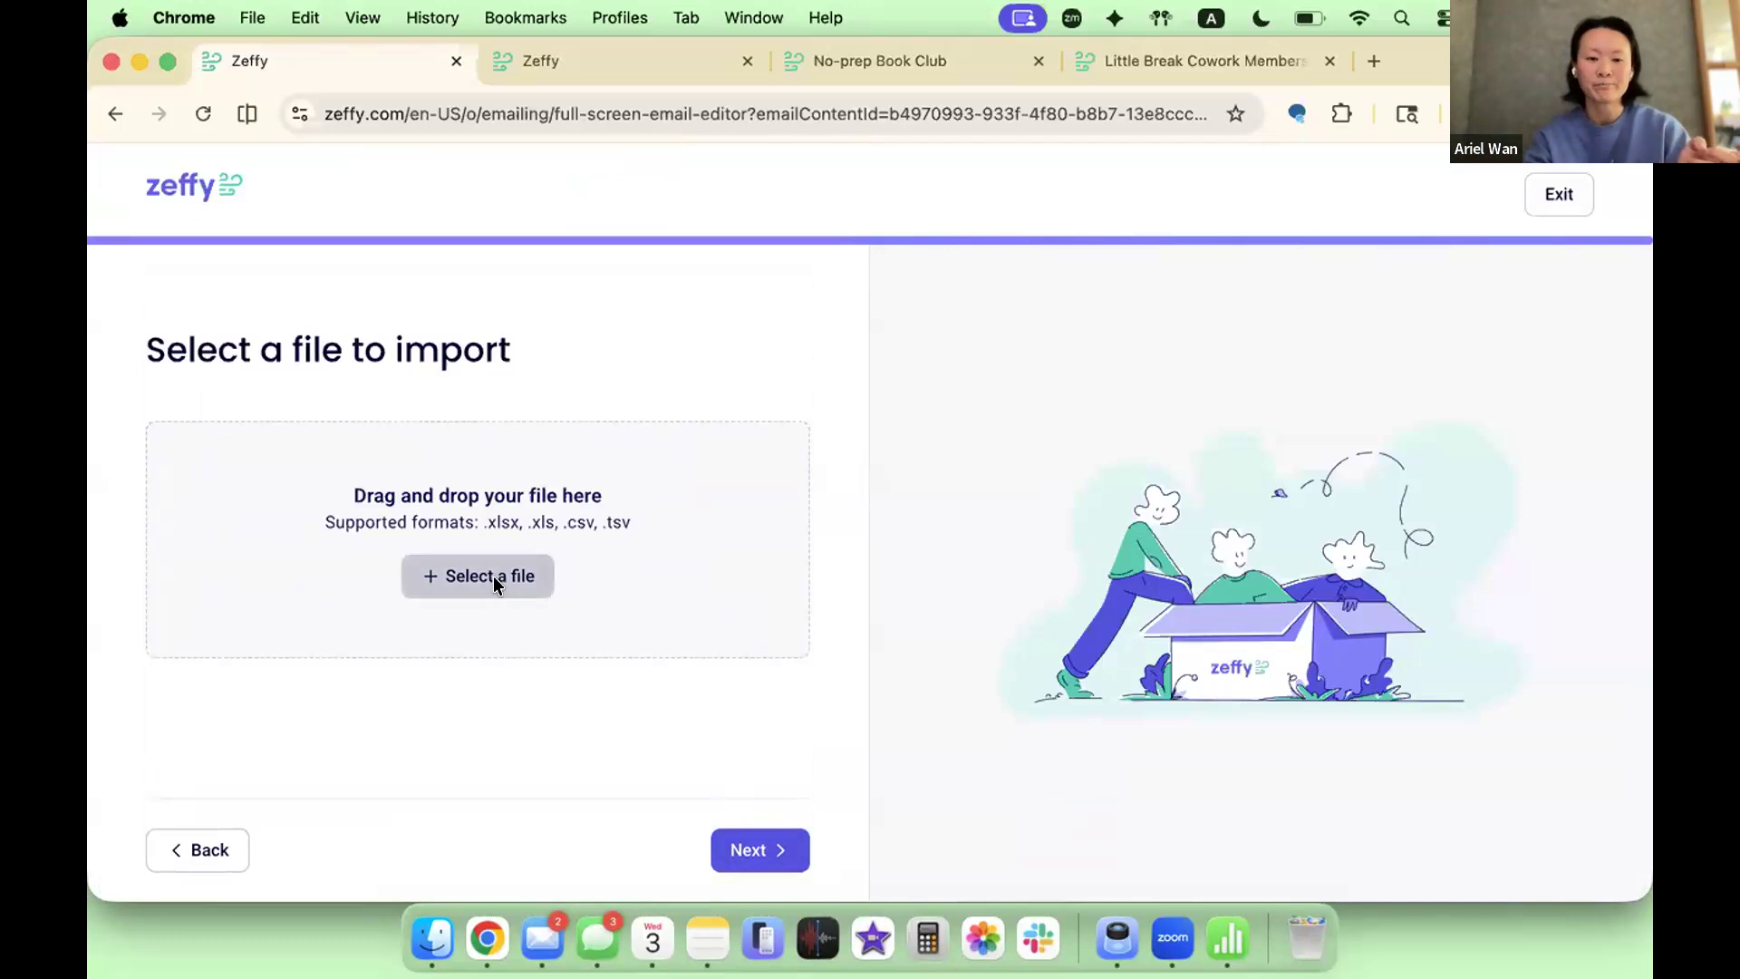
# Step: Choose "Import_template_file (1).xlsx" from Downloads as the file to import and continue to the field mapping
pyautogui.click(494, 582)
pyautogui.click(239, 351)
pyautogui.doubleClick(386, 329)
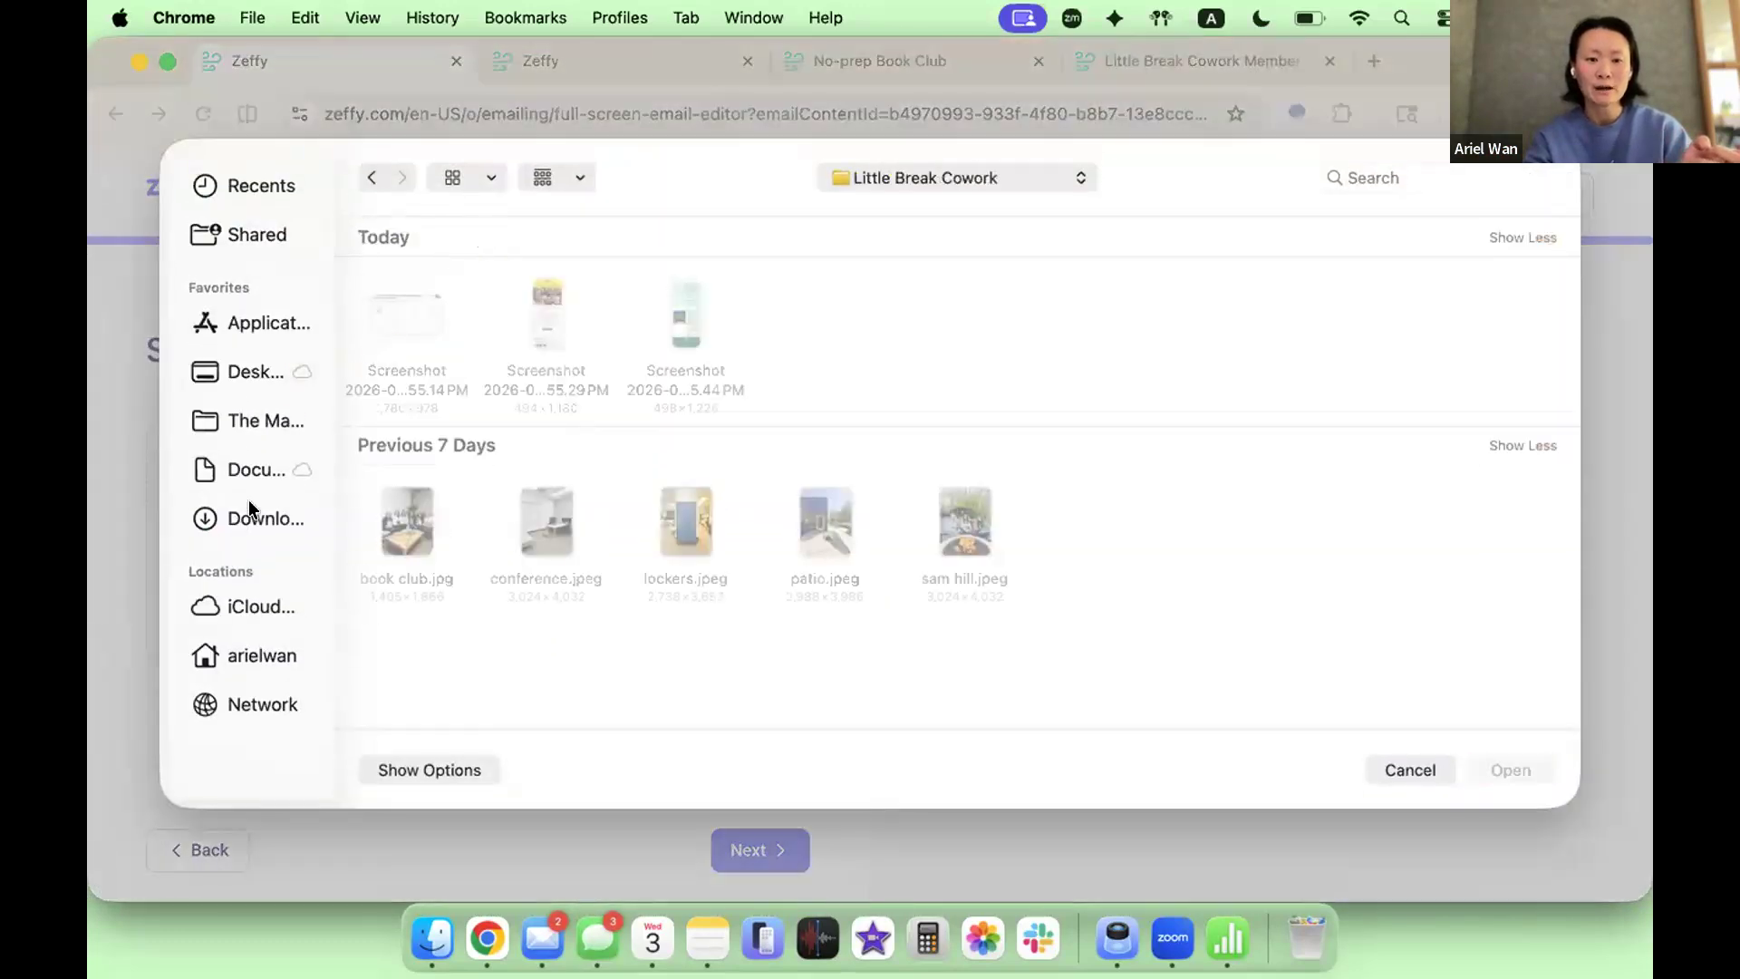
pyautogui.click(254, 517)
pyautogui.doubleClick(405, 324)
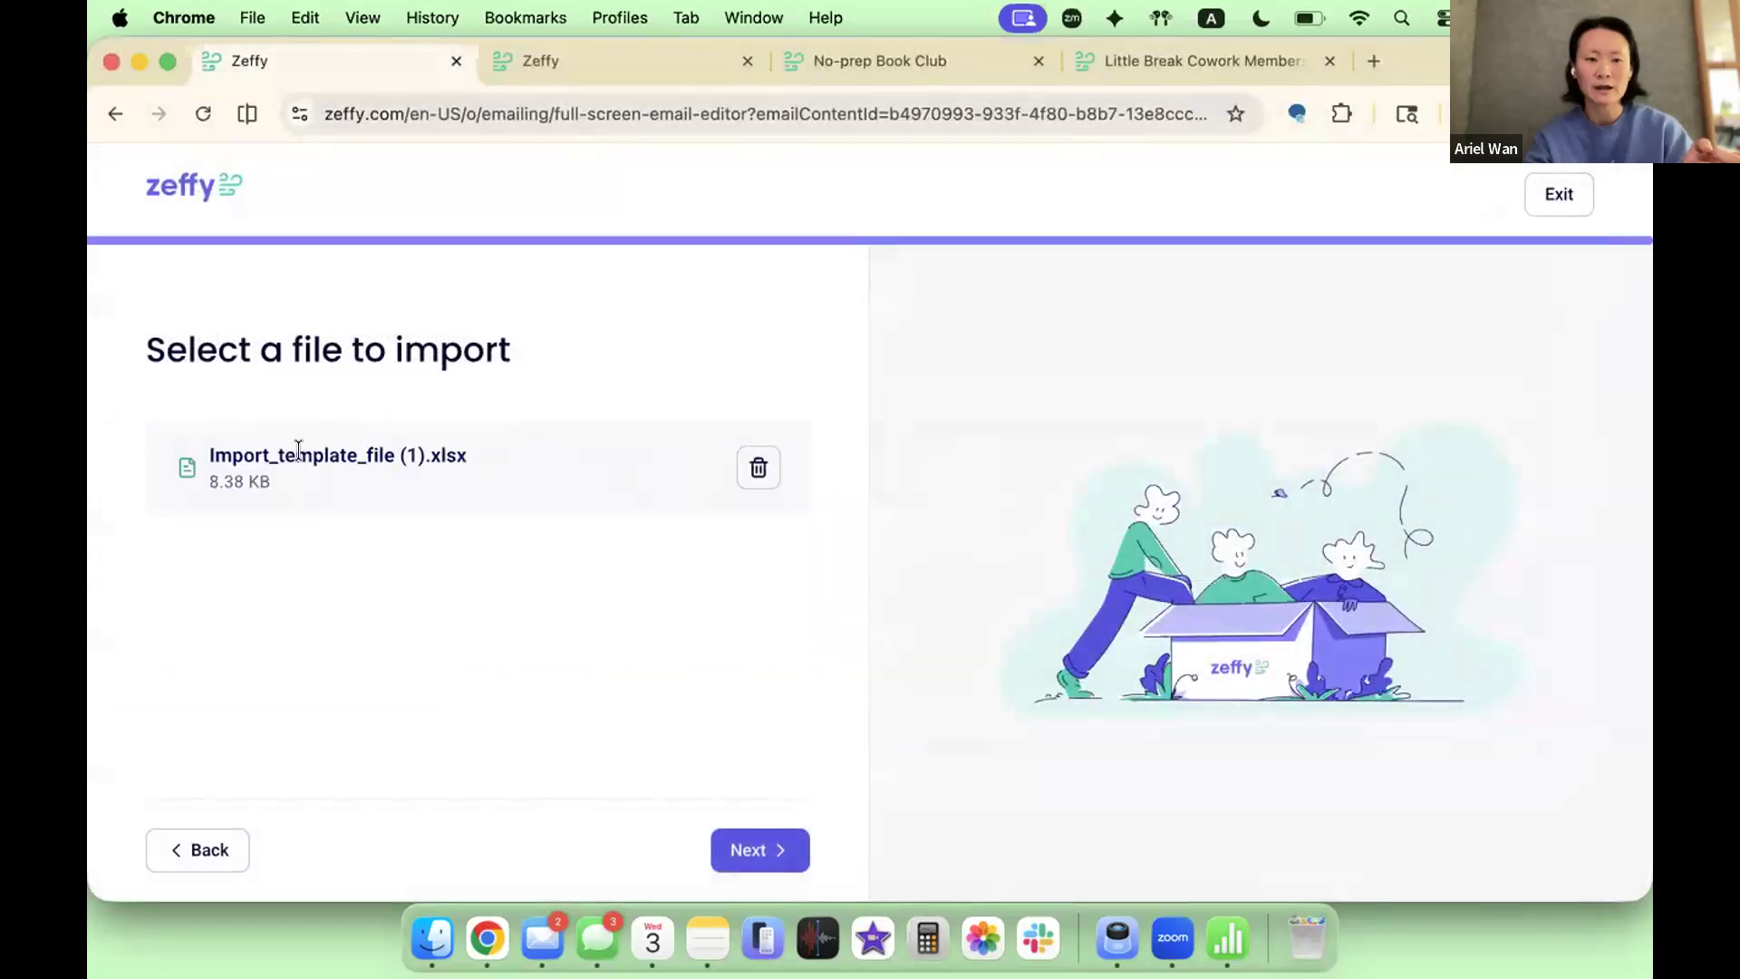
pyautogui.click(763, 855)
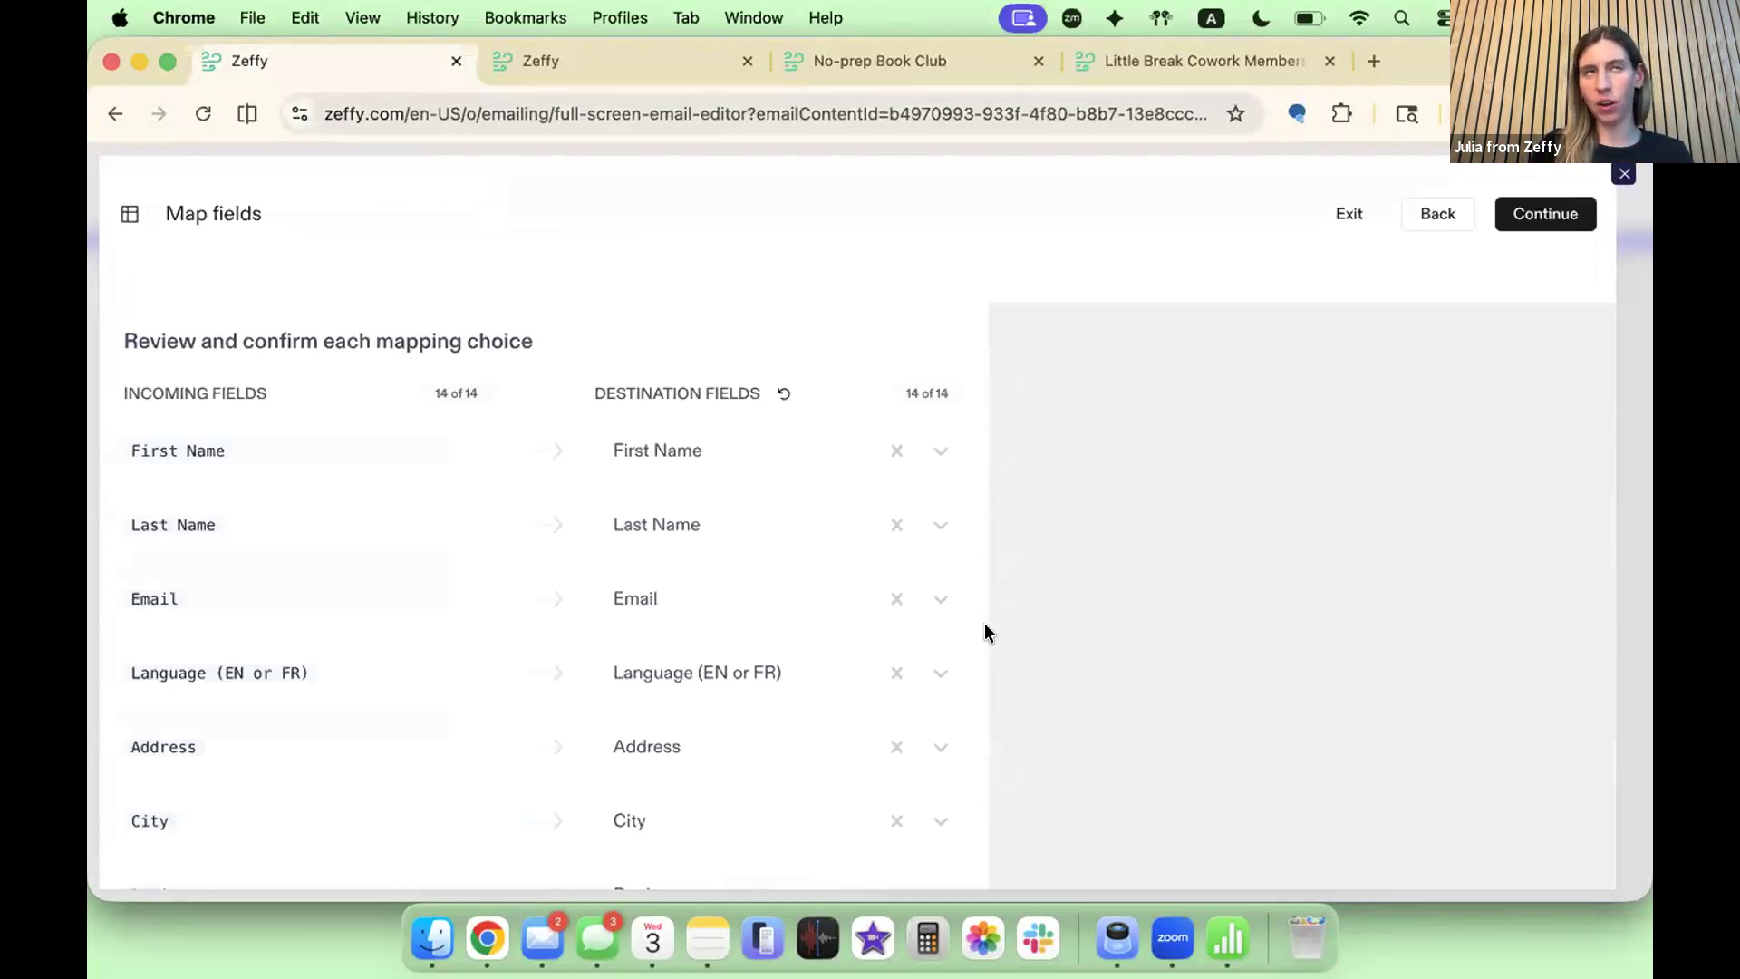
# Step: Review how the incoming contact fields are mapped to the destination fields, checking the data preview of individual fields
pyautogui.scroll(-3, 1017, 624)
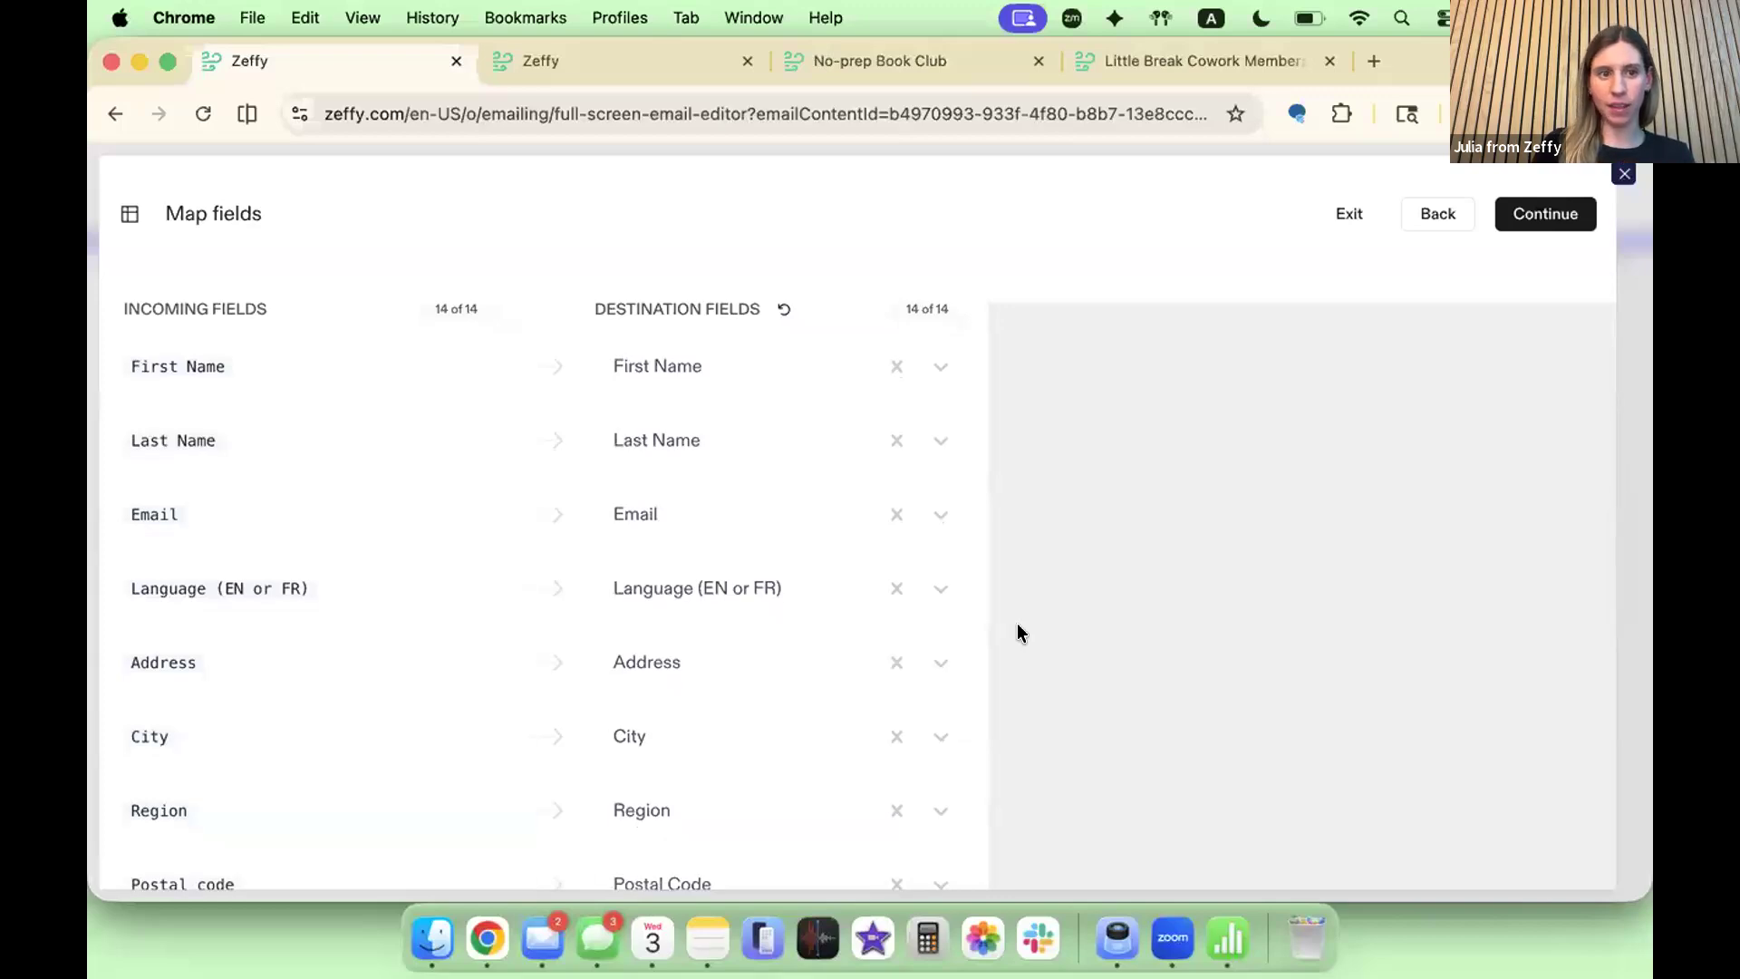
pyautogui.scroll(-5, 965, 669)
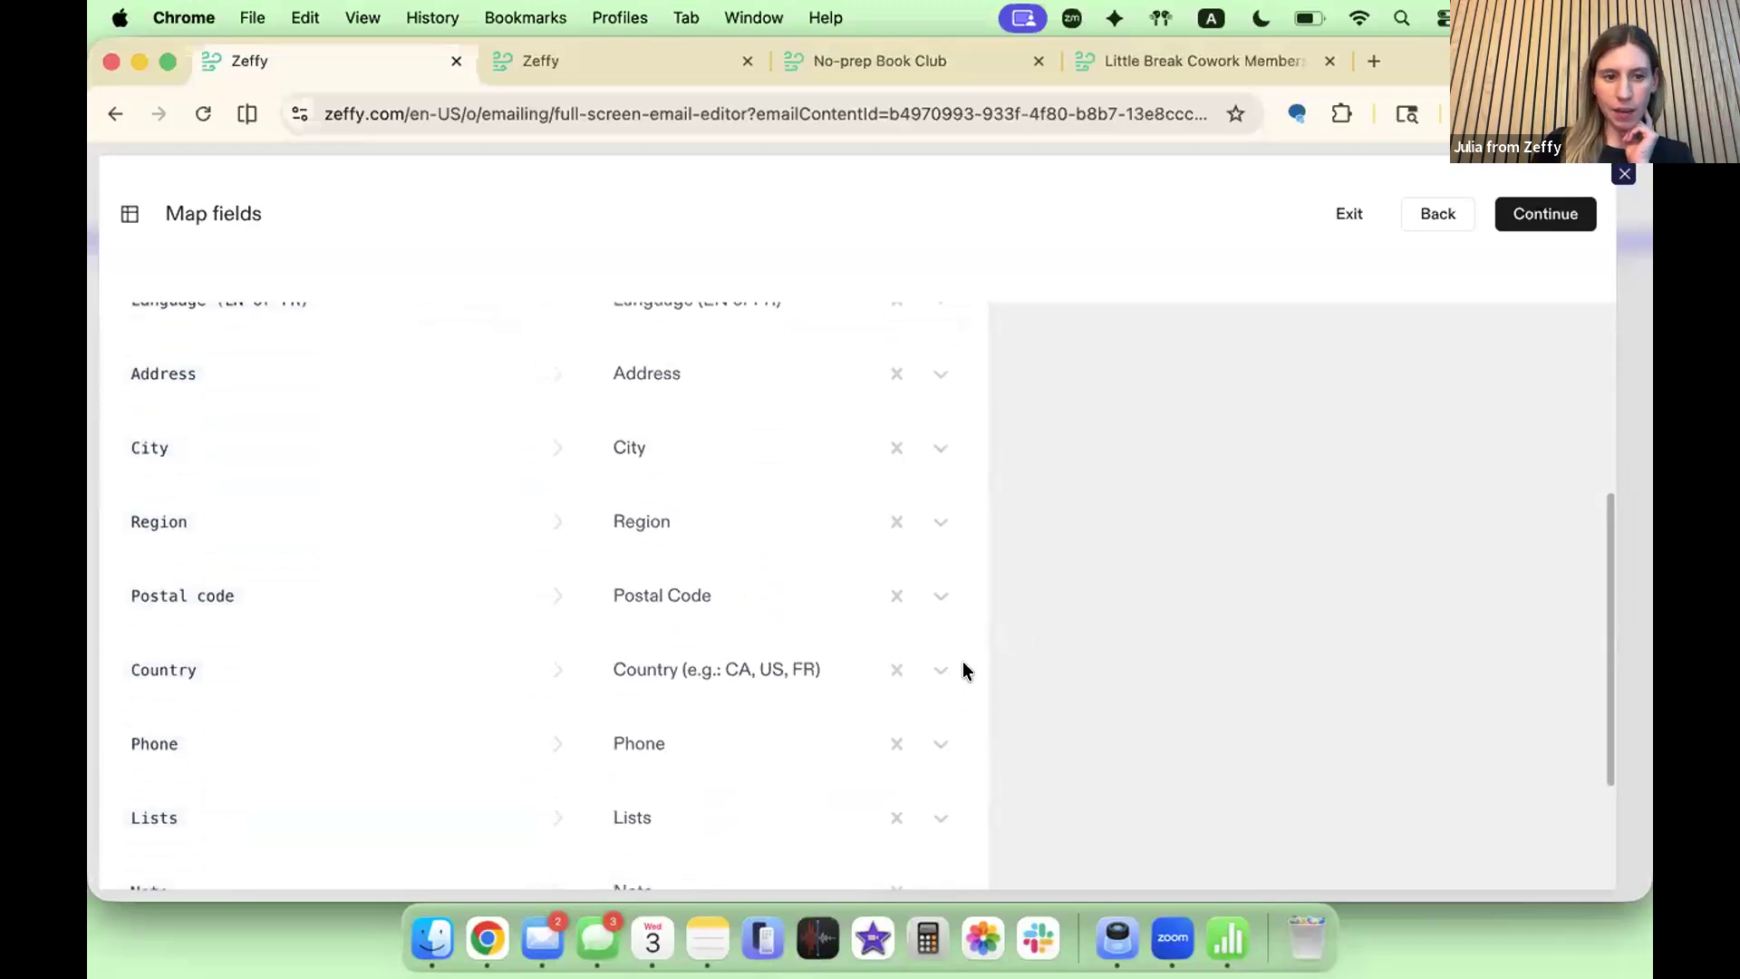
pyautogui.scroll(5, 943, 652)
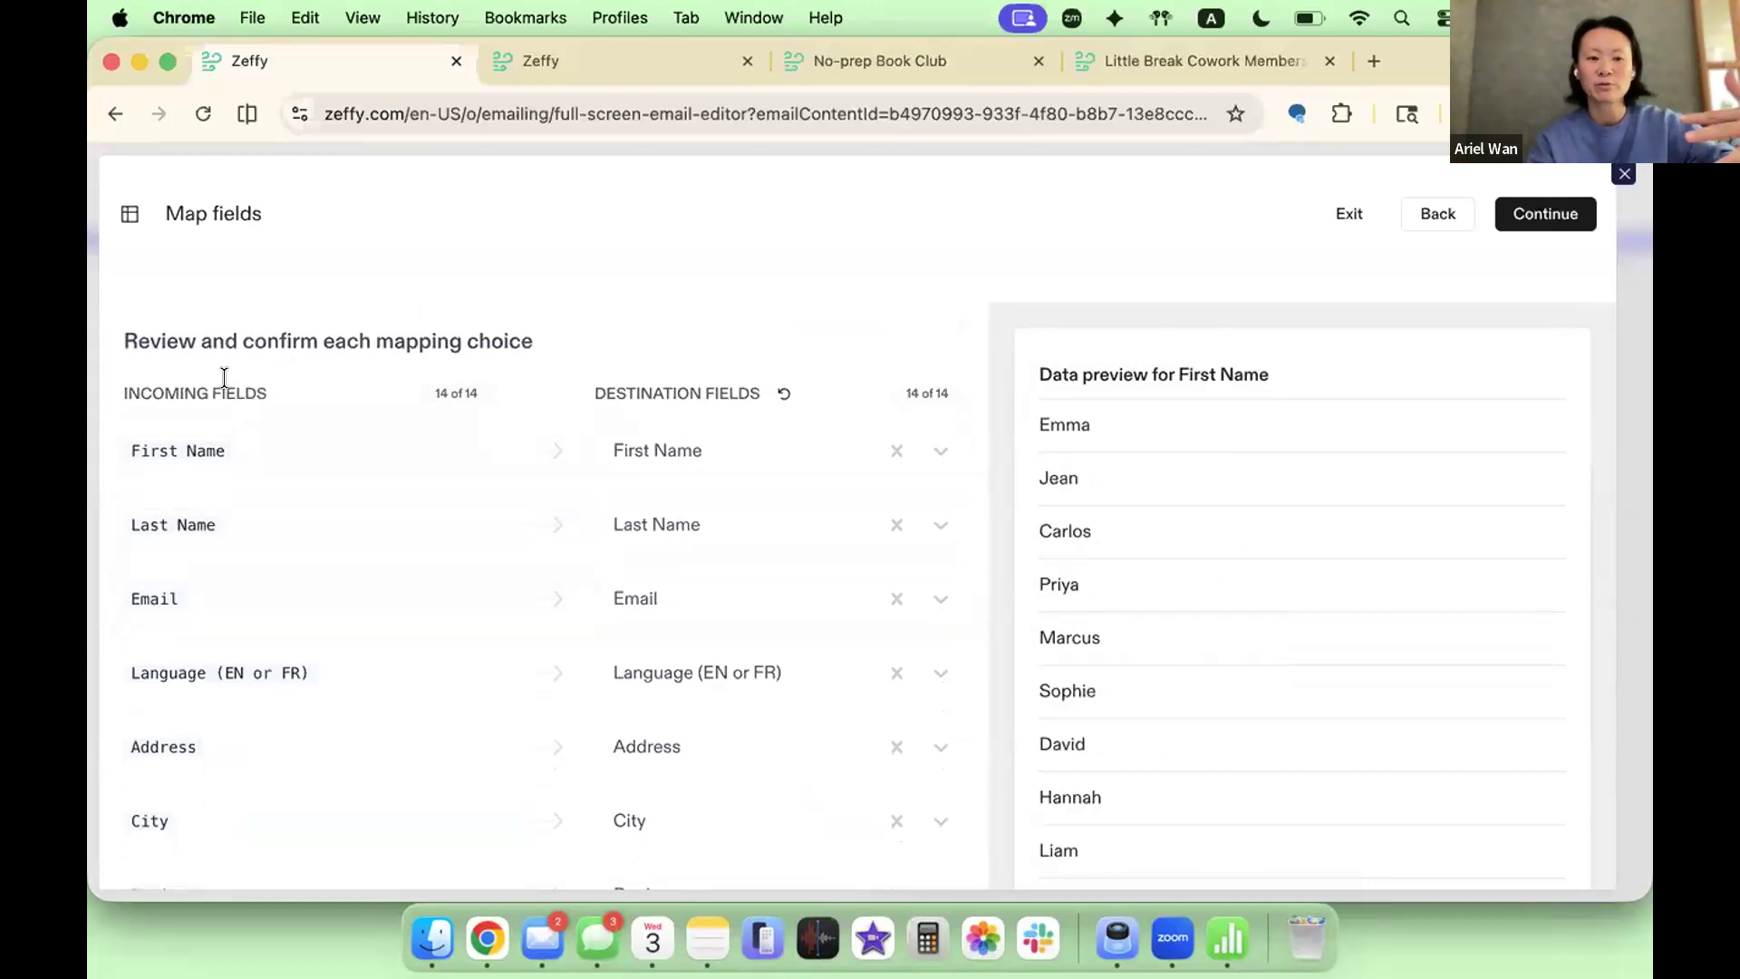
pyautogui.scroll(-2, 225, 742)
pyautogui.scroll(2, 222, 730)
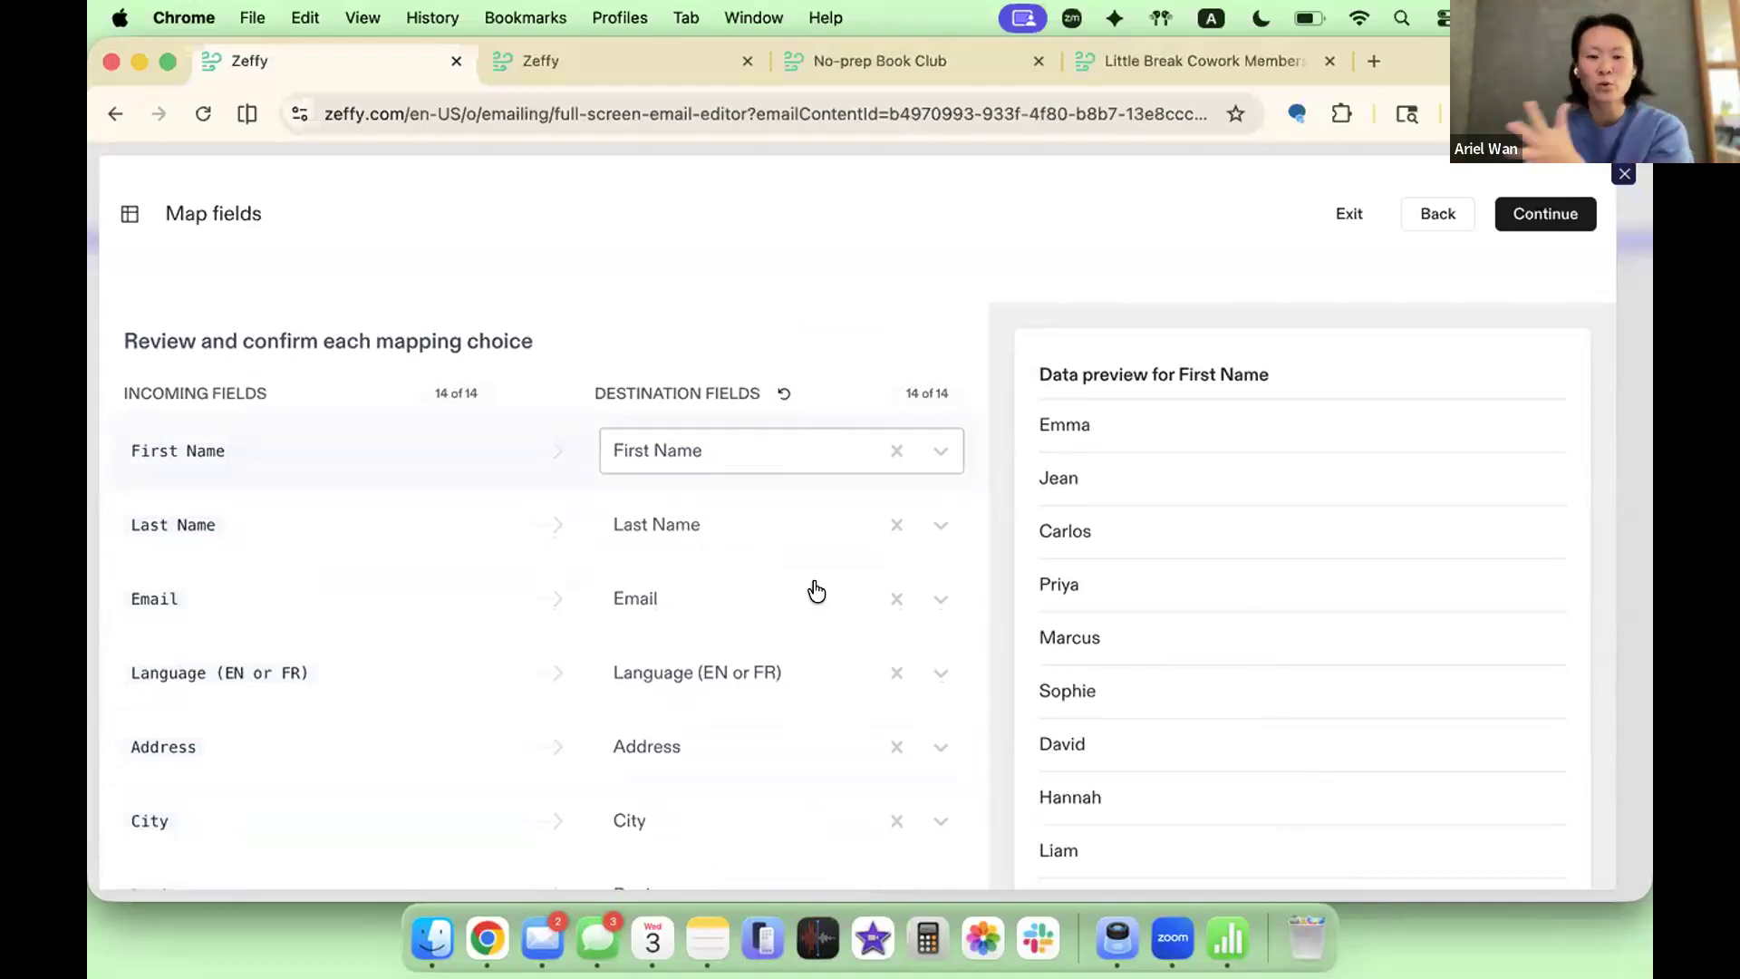
pyautogui.scroll(-1, 820, 594)
pyautogui.scroll(-5, 469, 662)
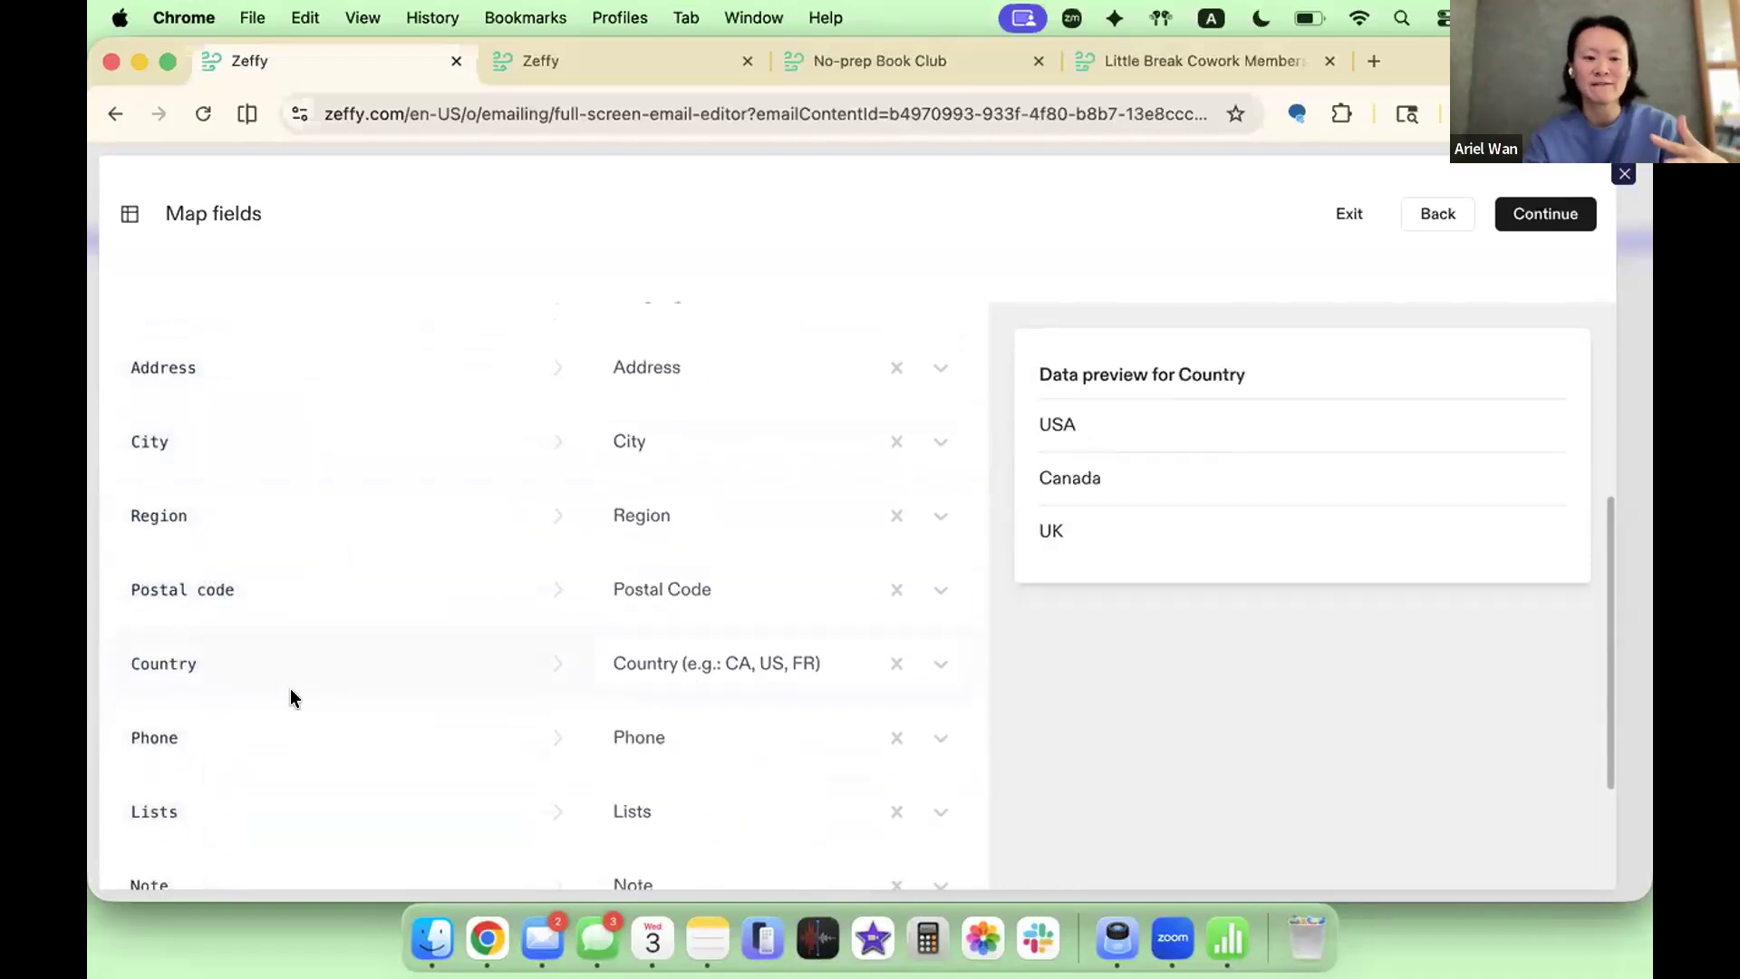
pyautogui.scroll(-2, 291, 699)
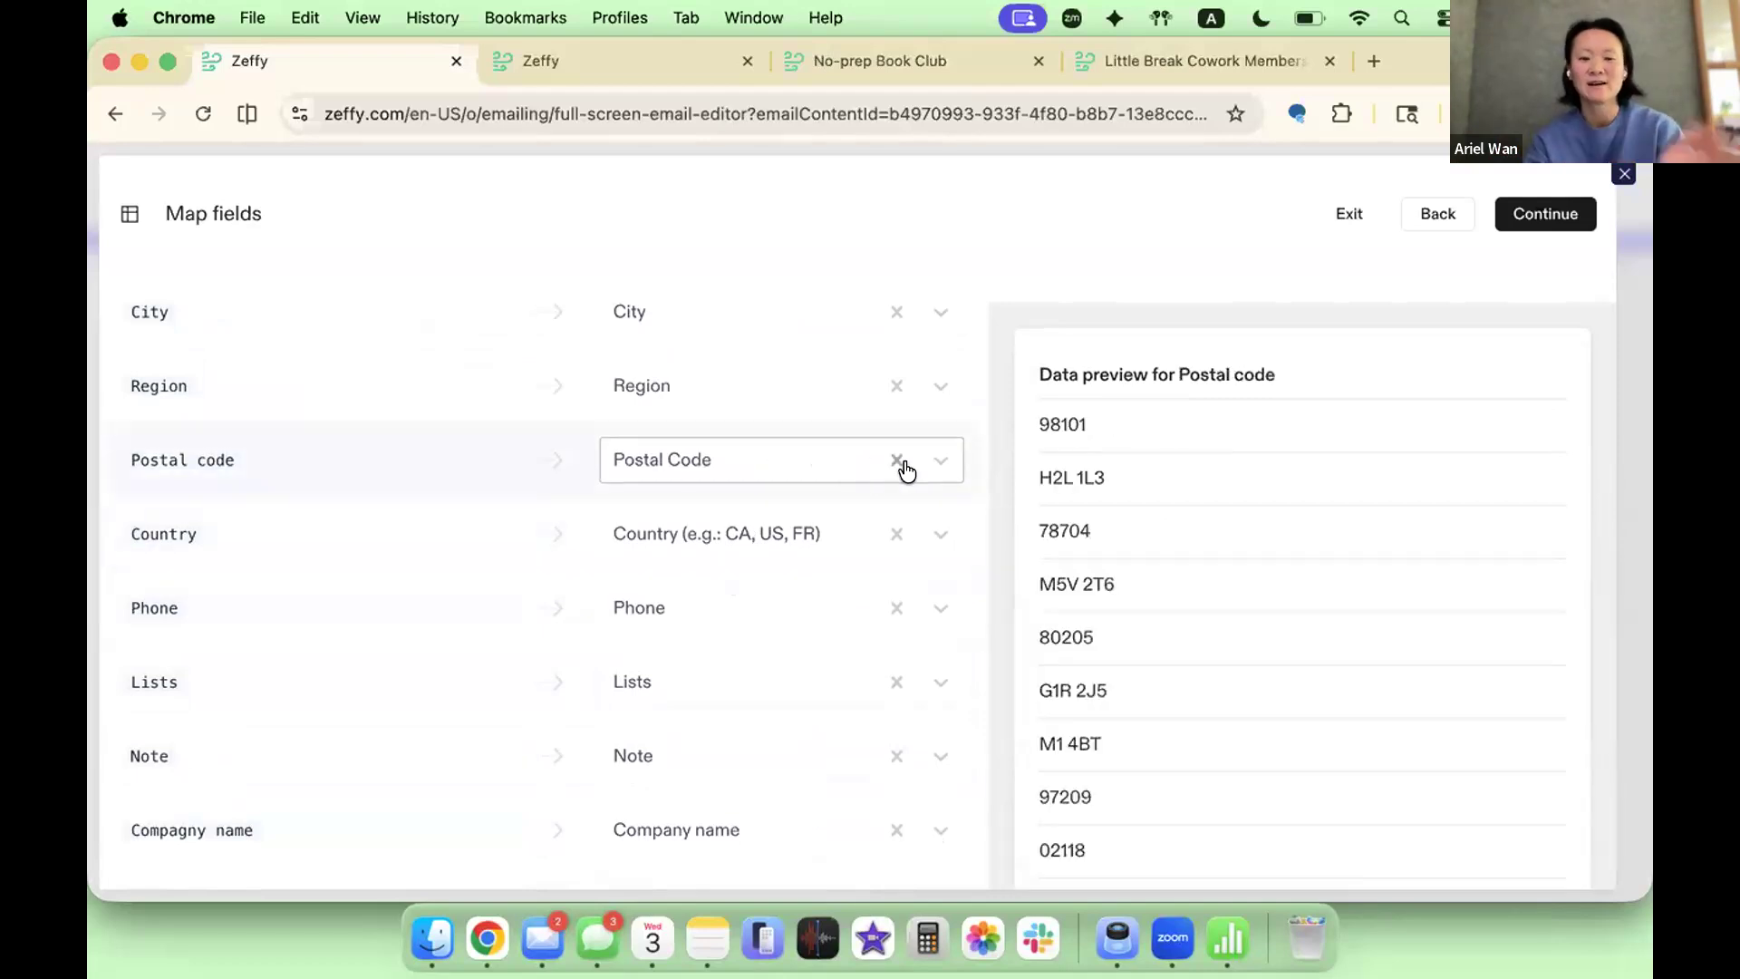
pyautogui.scroll(6, 906, 594)
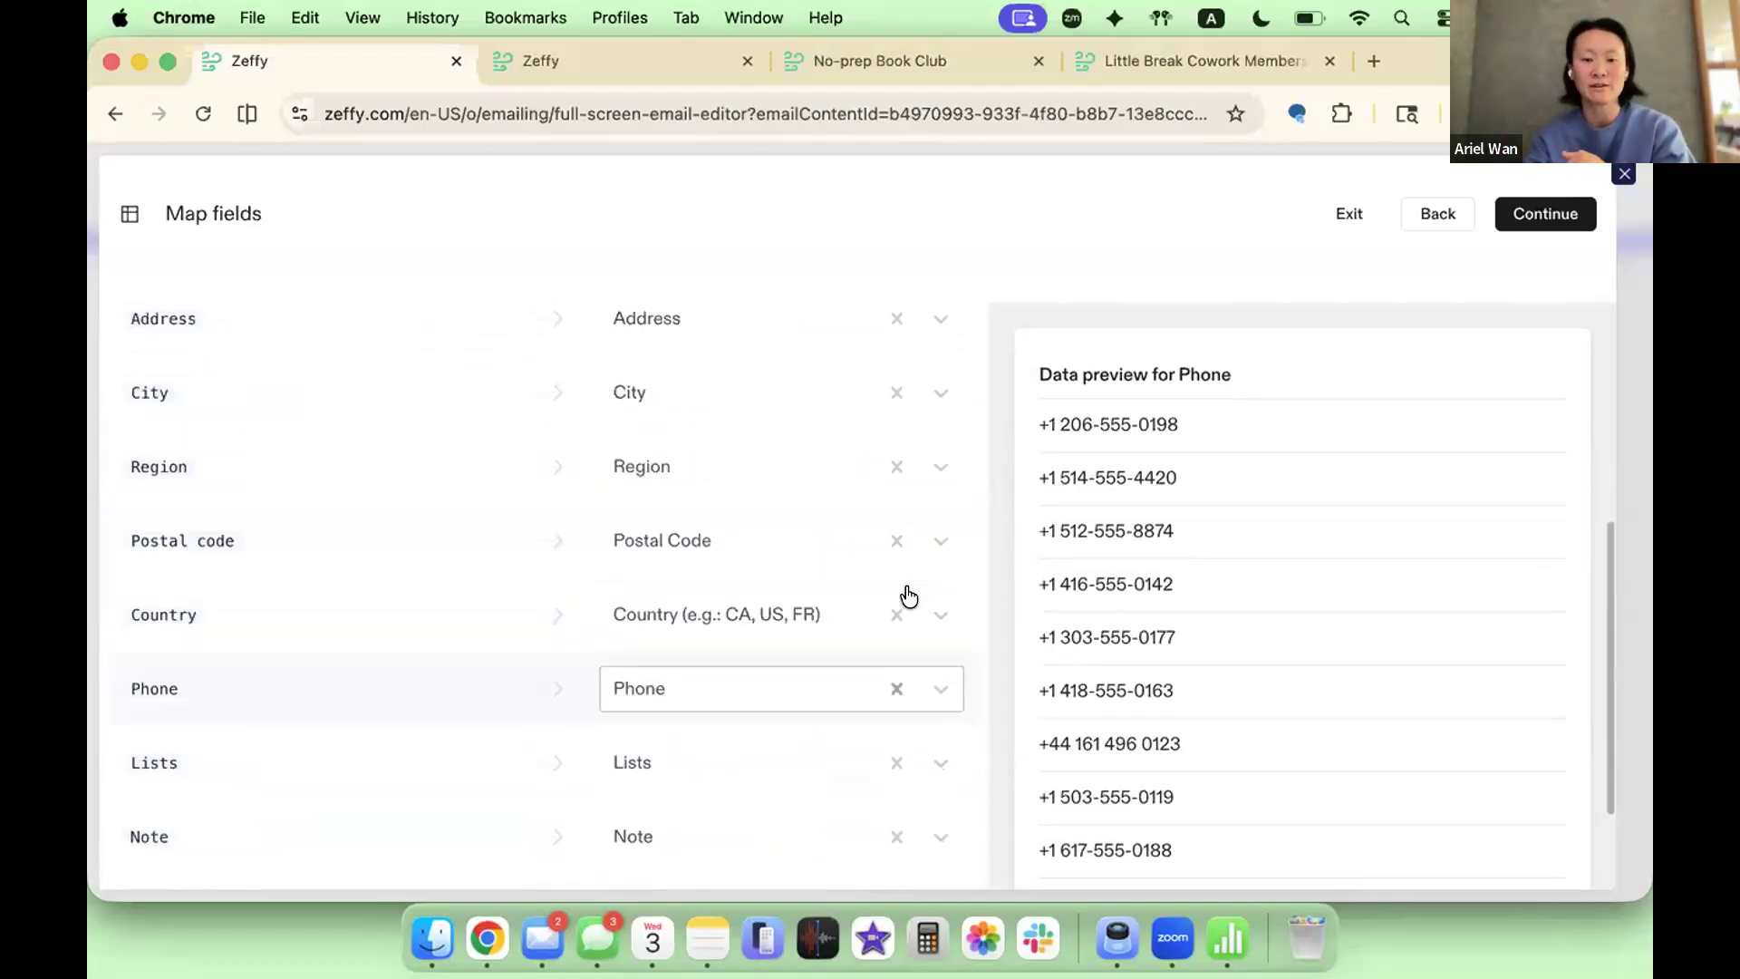
pyautogui.scroll(-7, 901, 553)
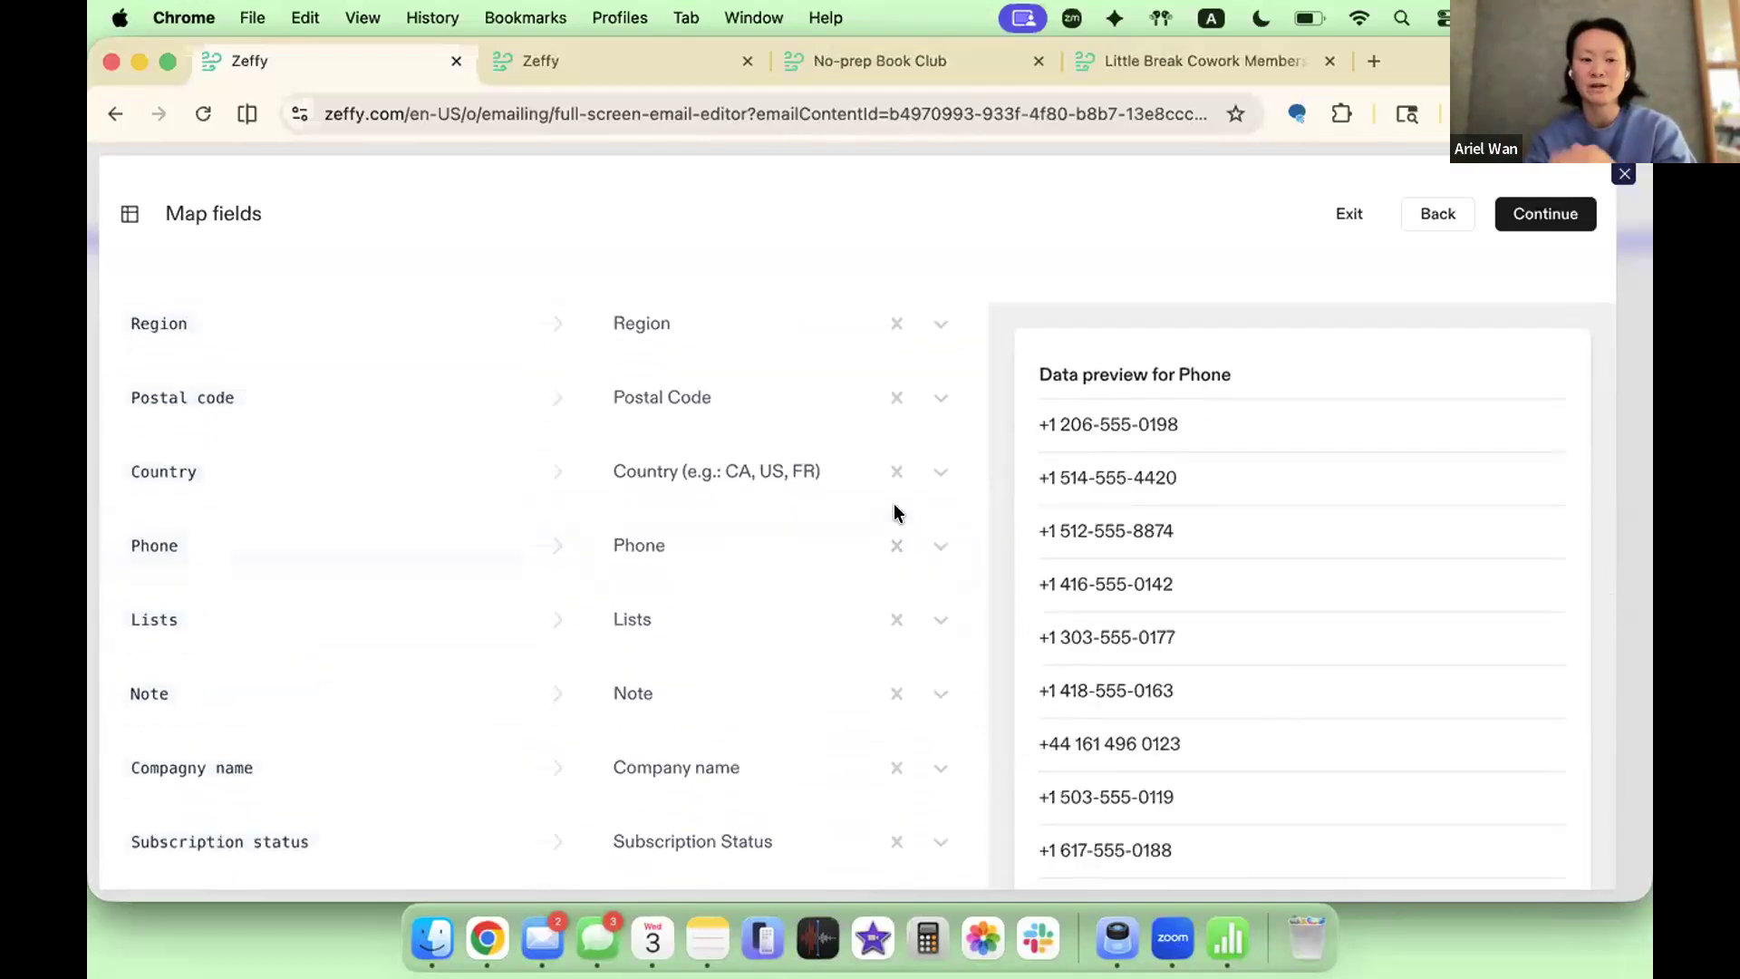
pyautogui.scroll(10, 894, 507)
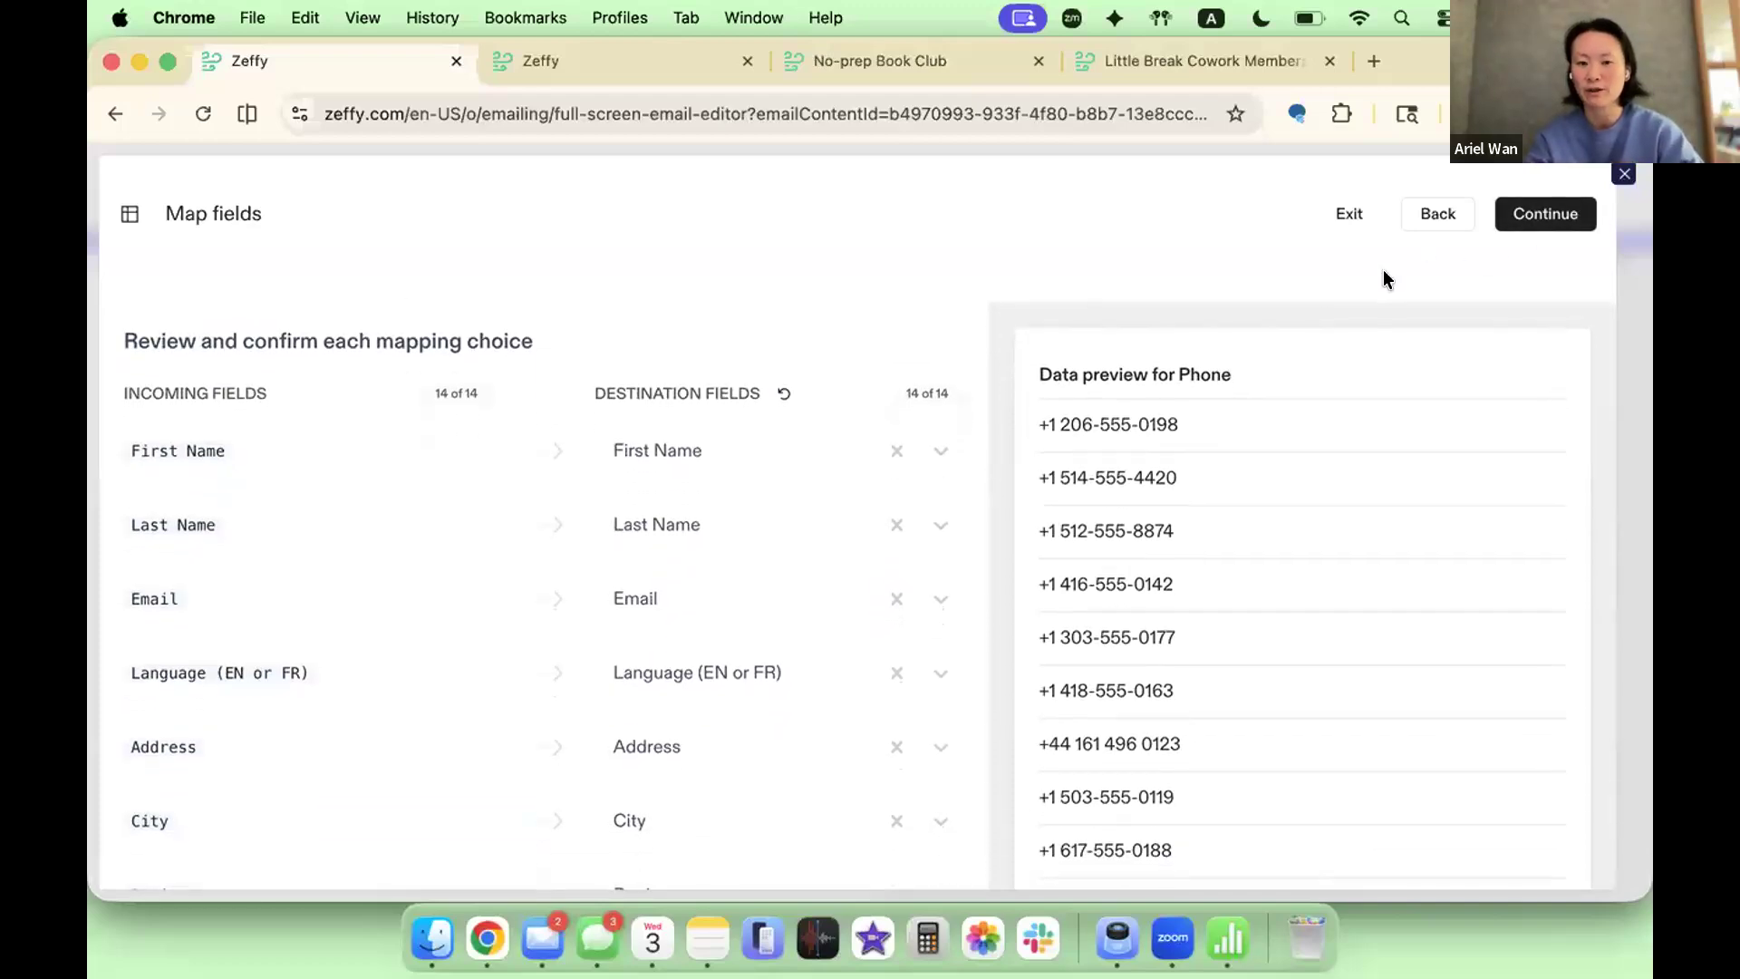
# Step: Accept the field mapping and launch the contact import
pyautogui.click(1547, 209)
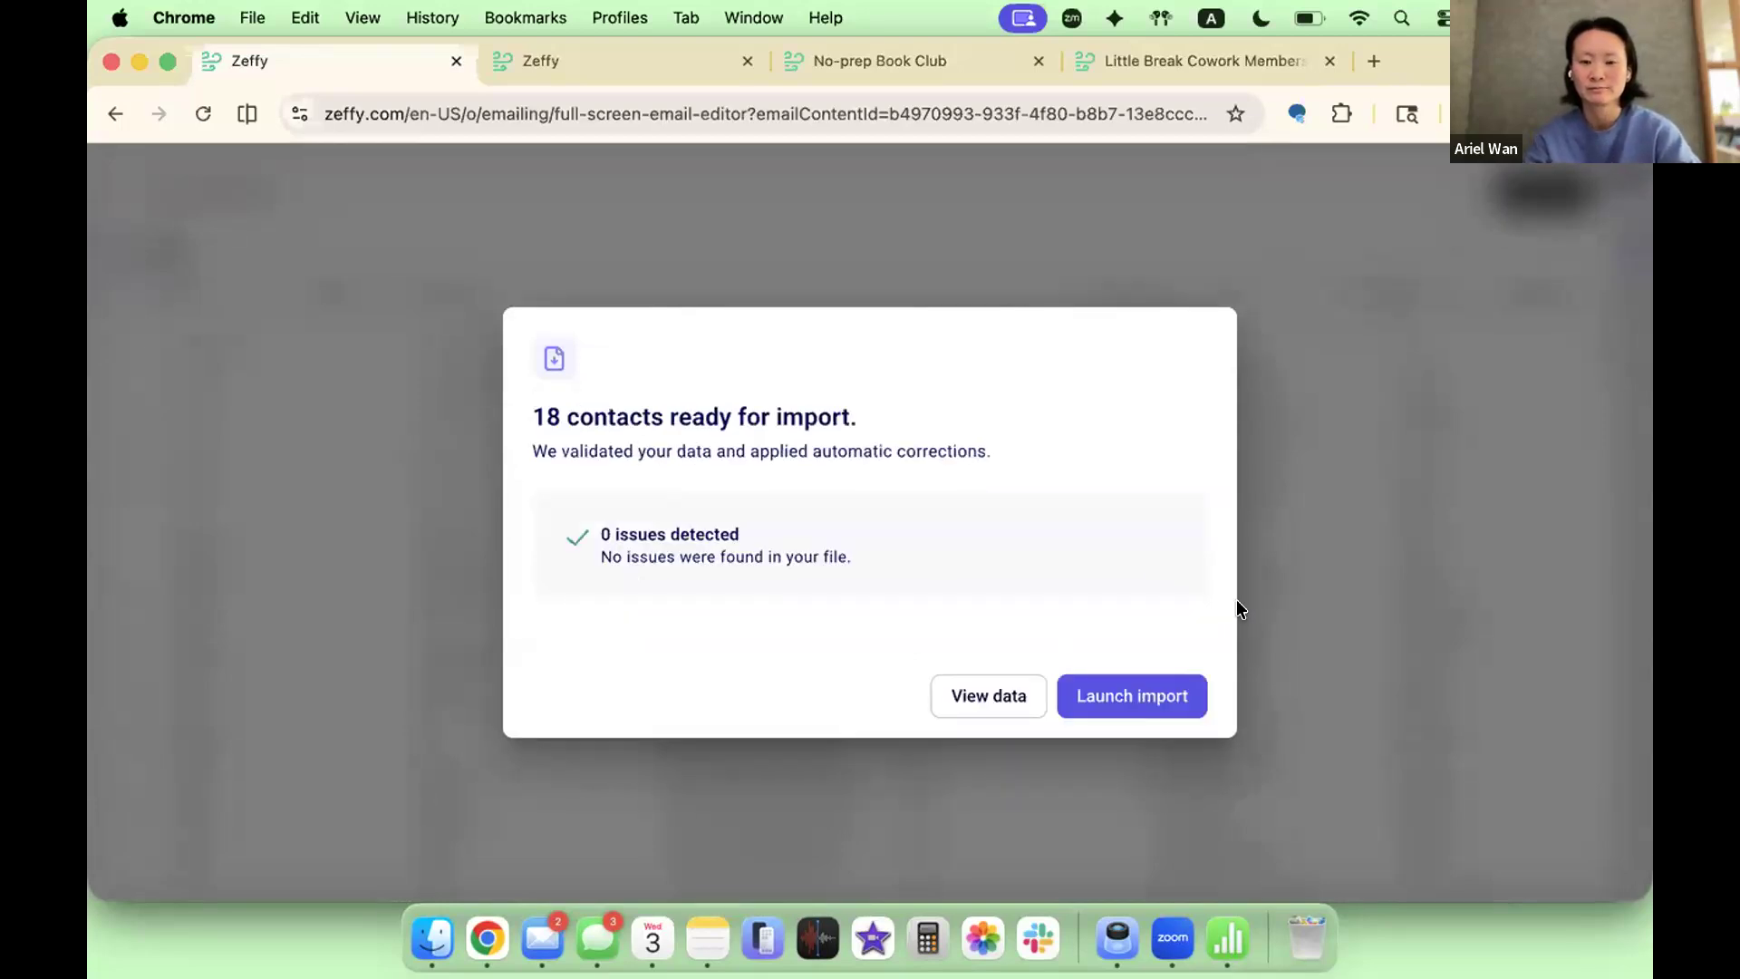
pyautogui.click(1128, 699)
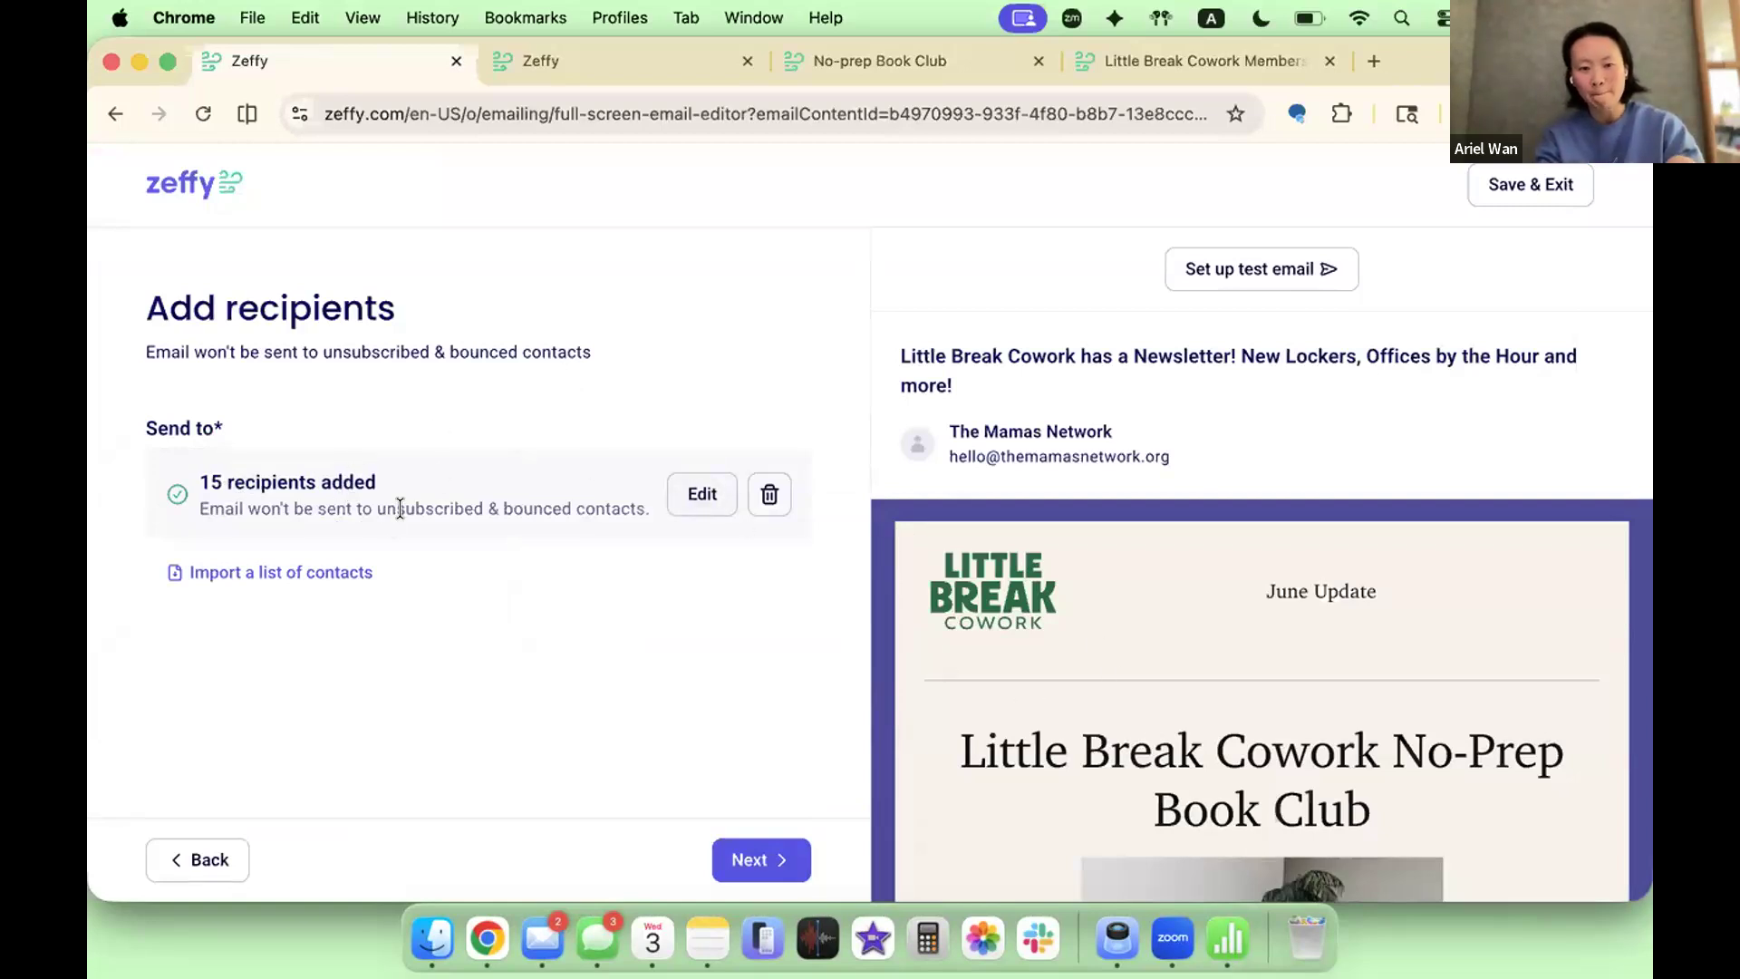
# Step: Remove the imported recipients from the email and select All my contacts as the Send to recipients instead
pyautogui.click(769, 494)
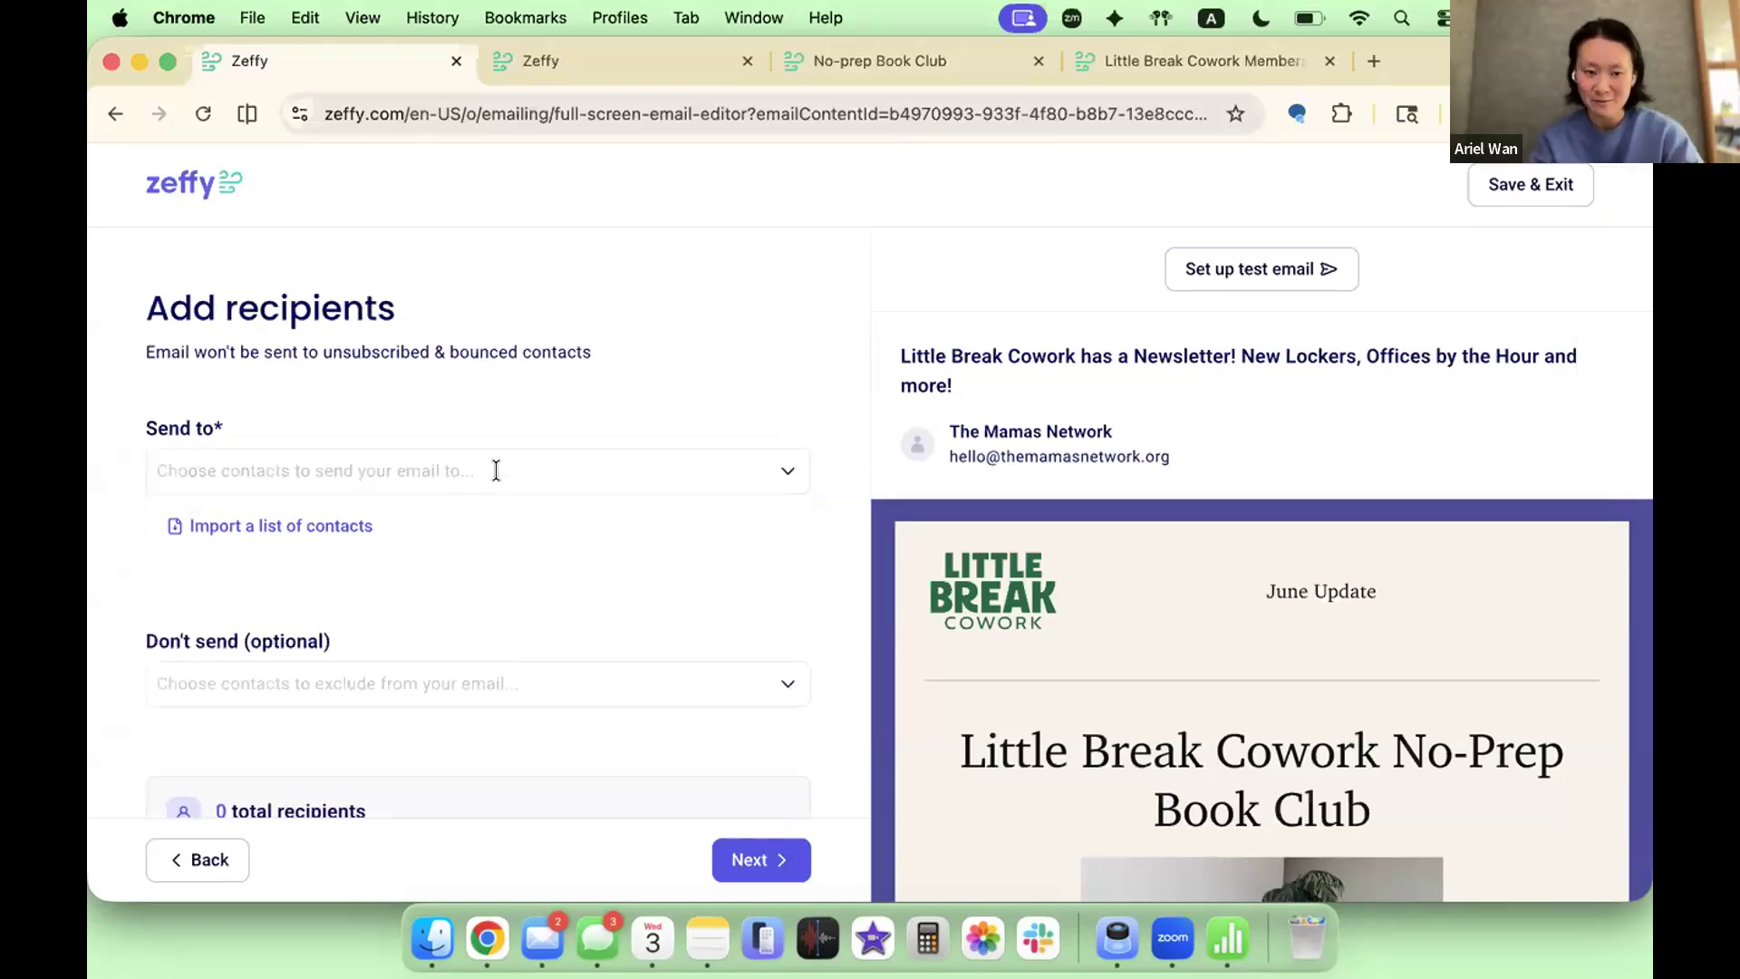
pyautogui.click(496, 470)
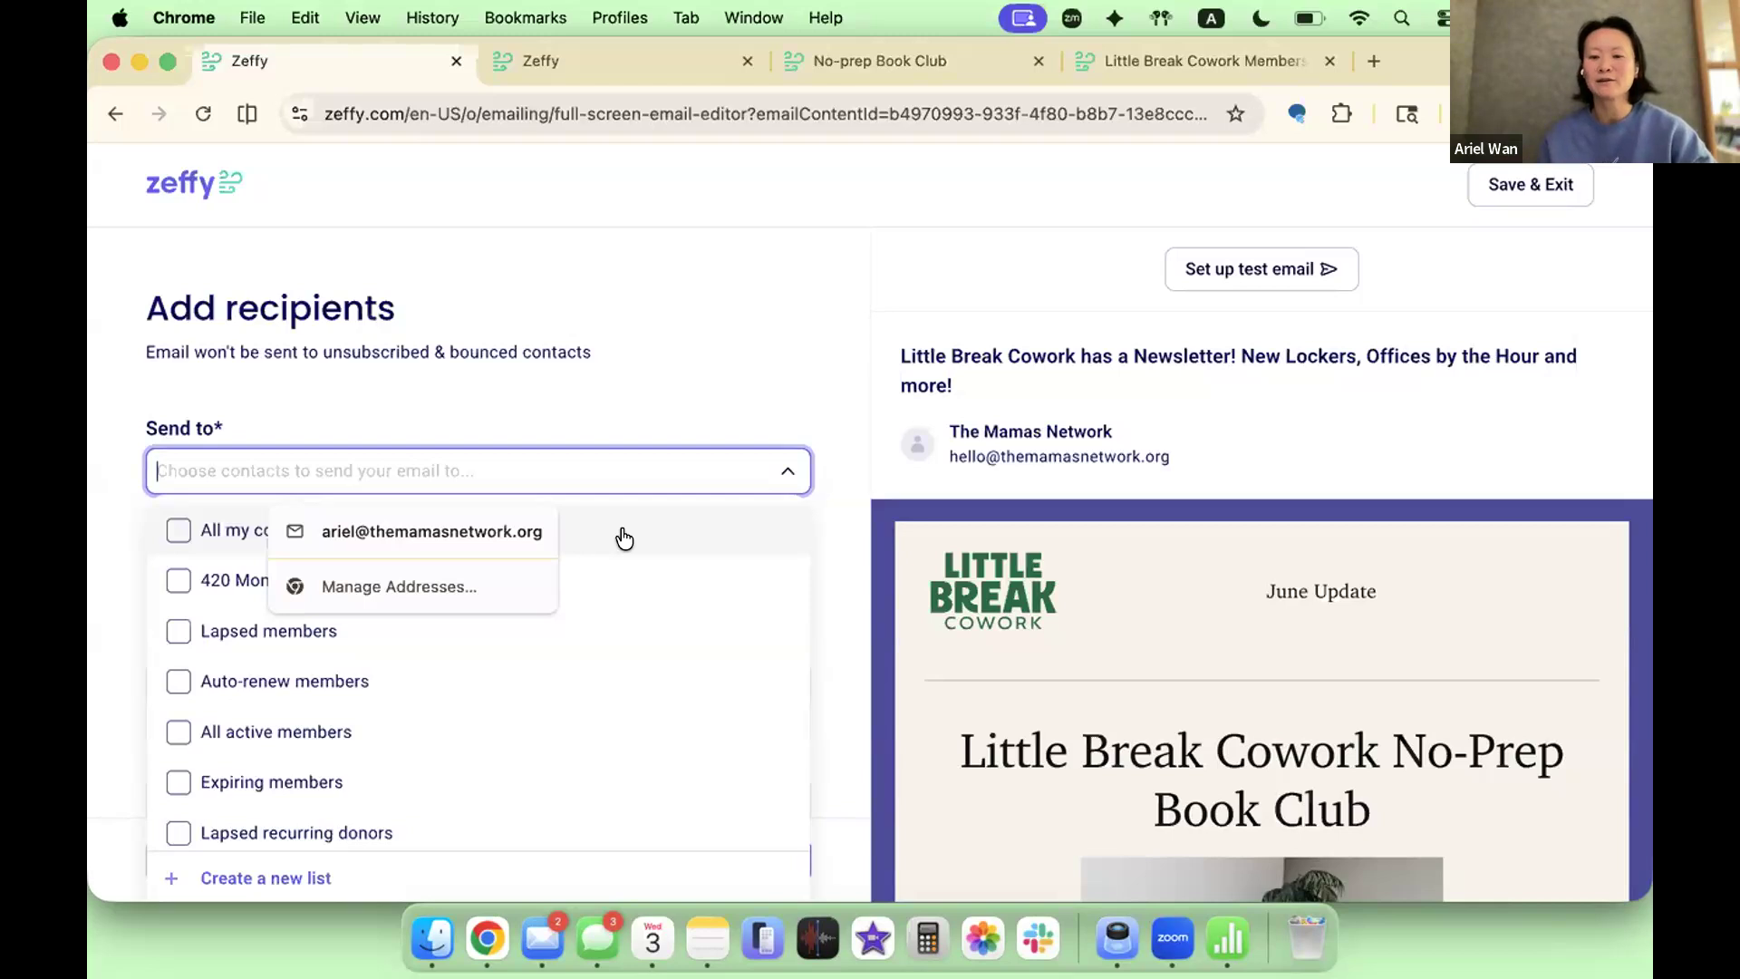
pyautogui.scroll(-3, 959, 794)
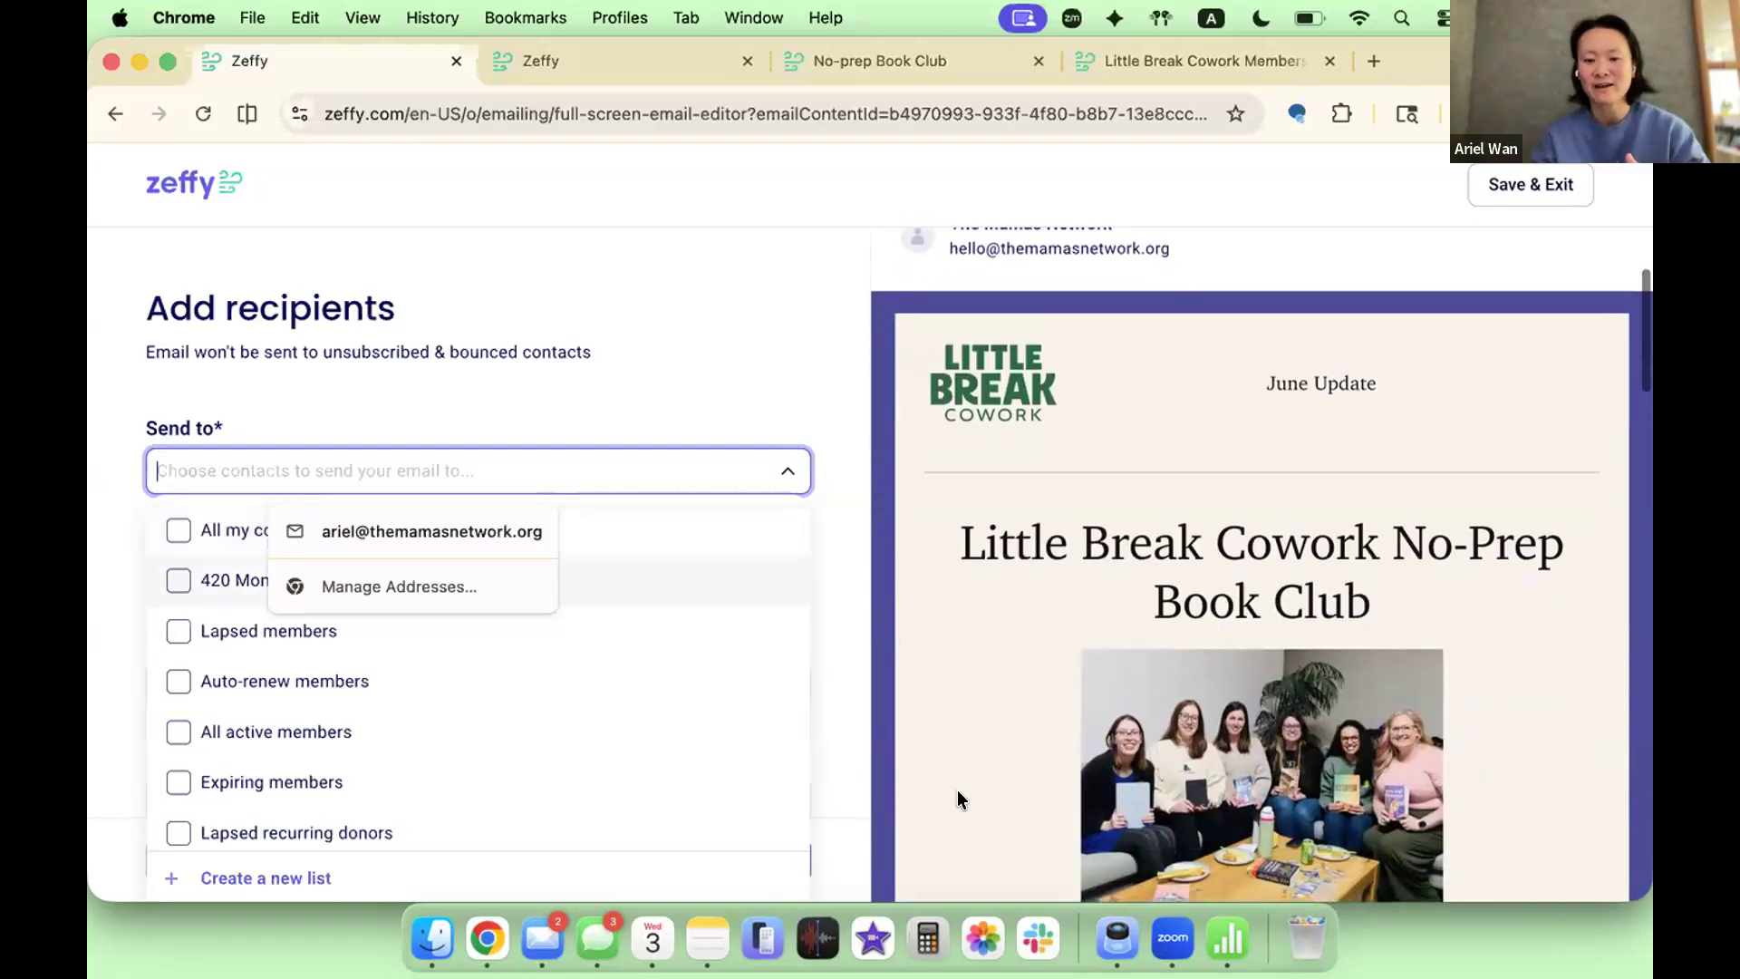
pyautogui.scroll(-2, 957, 790)
pyautogui.scroll(5, 957, 790)
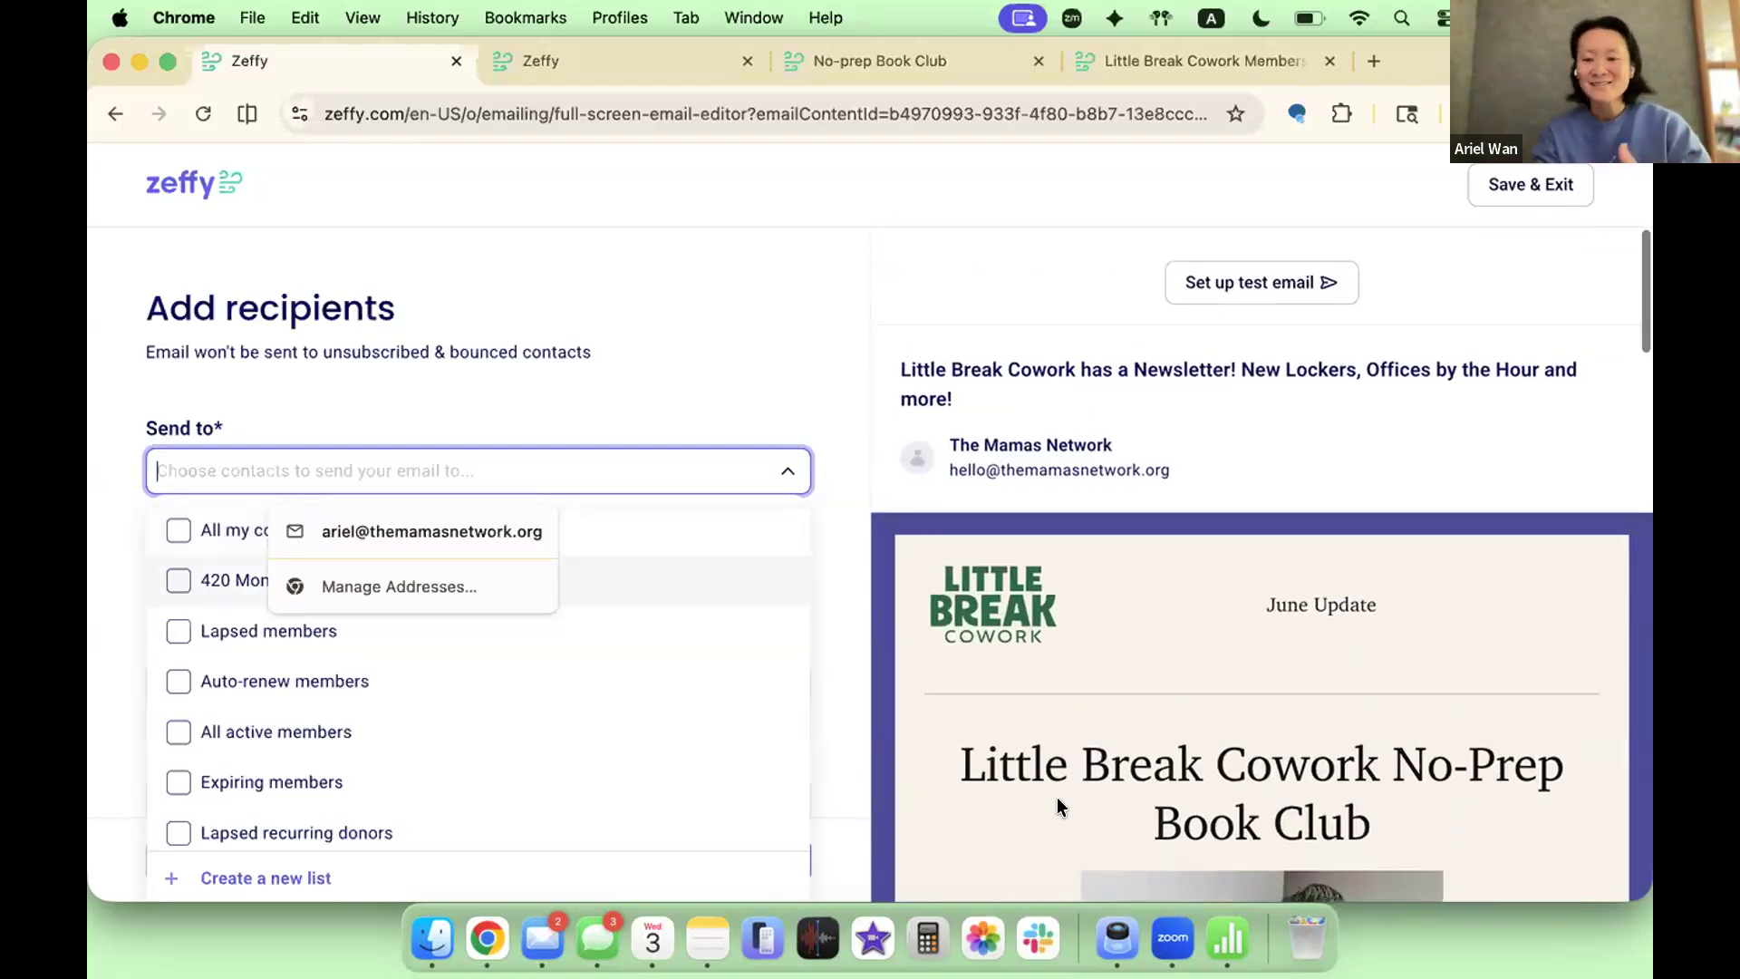
pyautogui.click(177, 531)
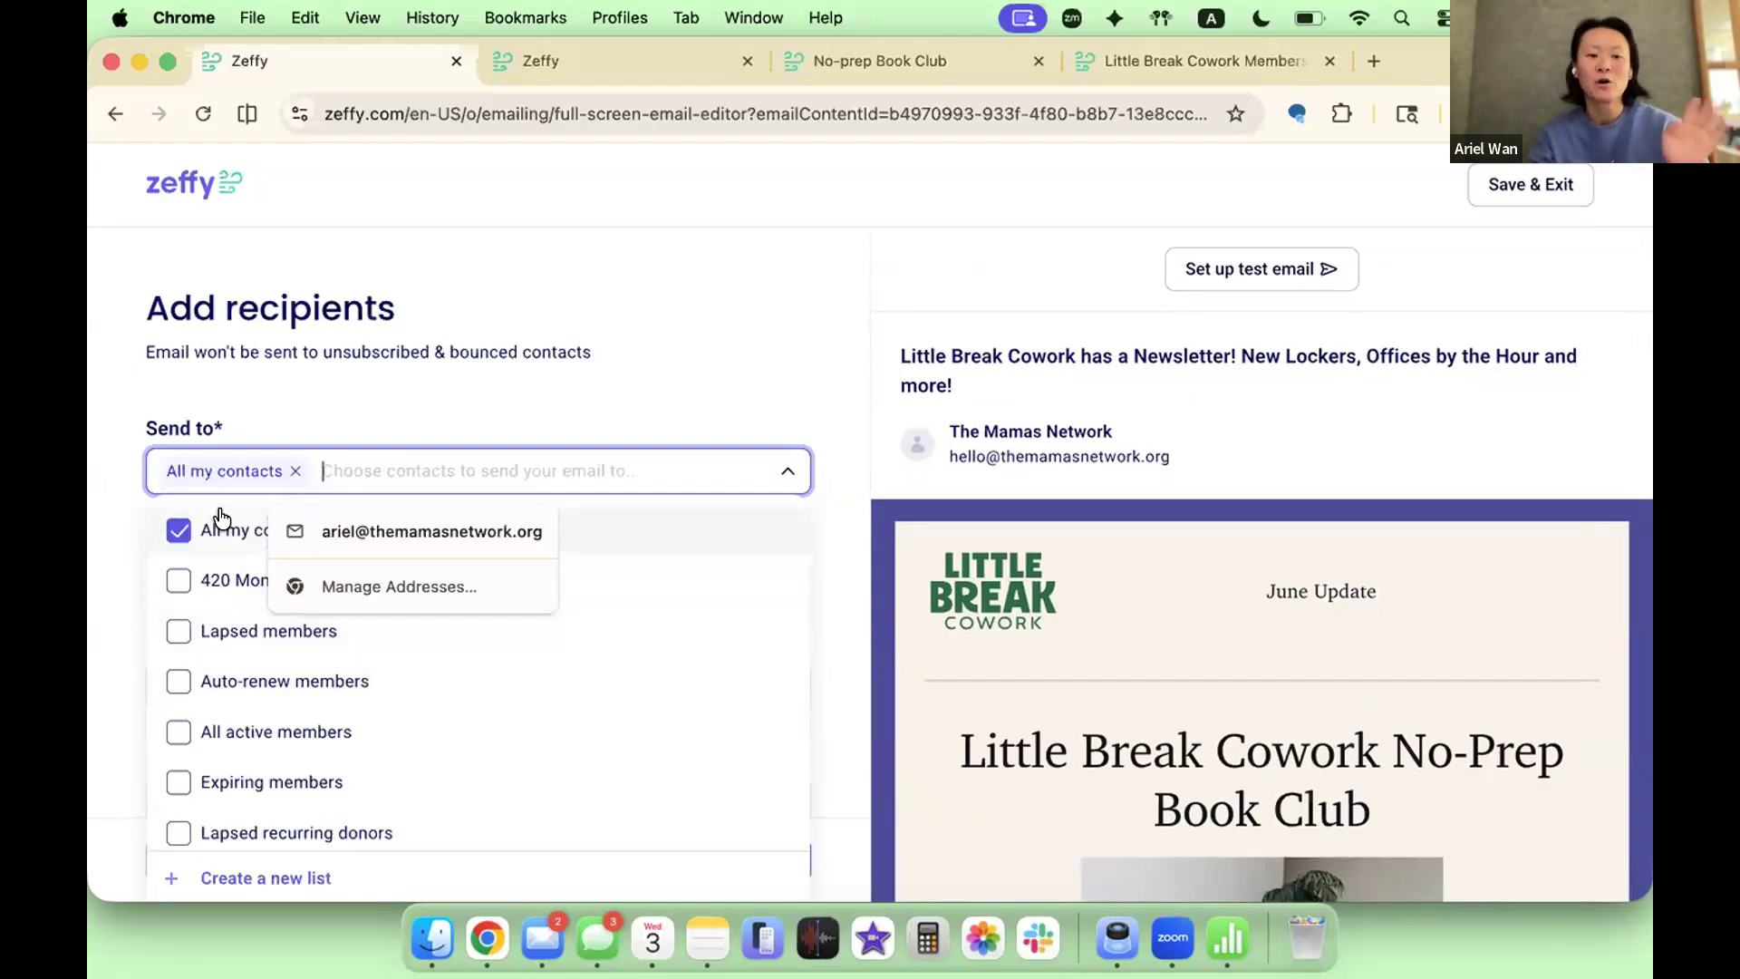
pyautogui.click(669, 410)
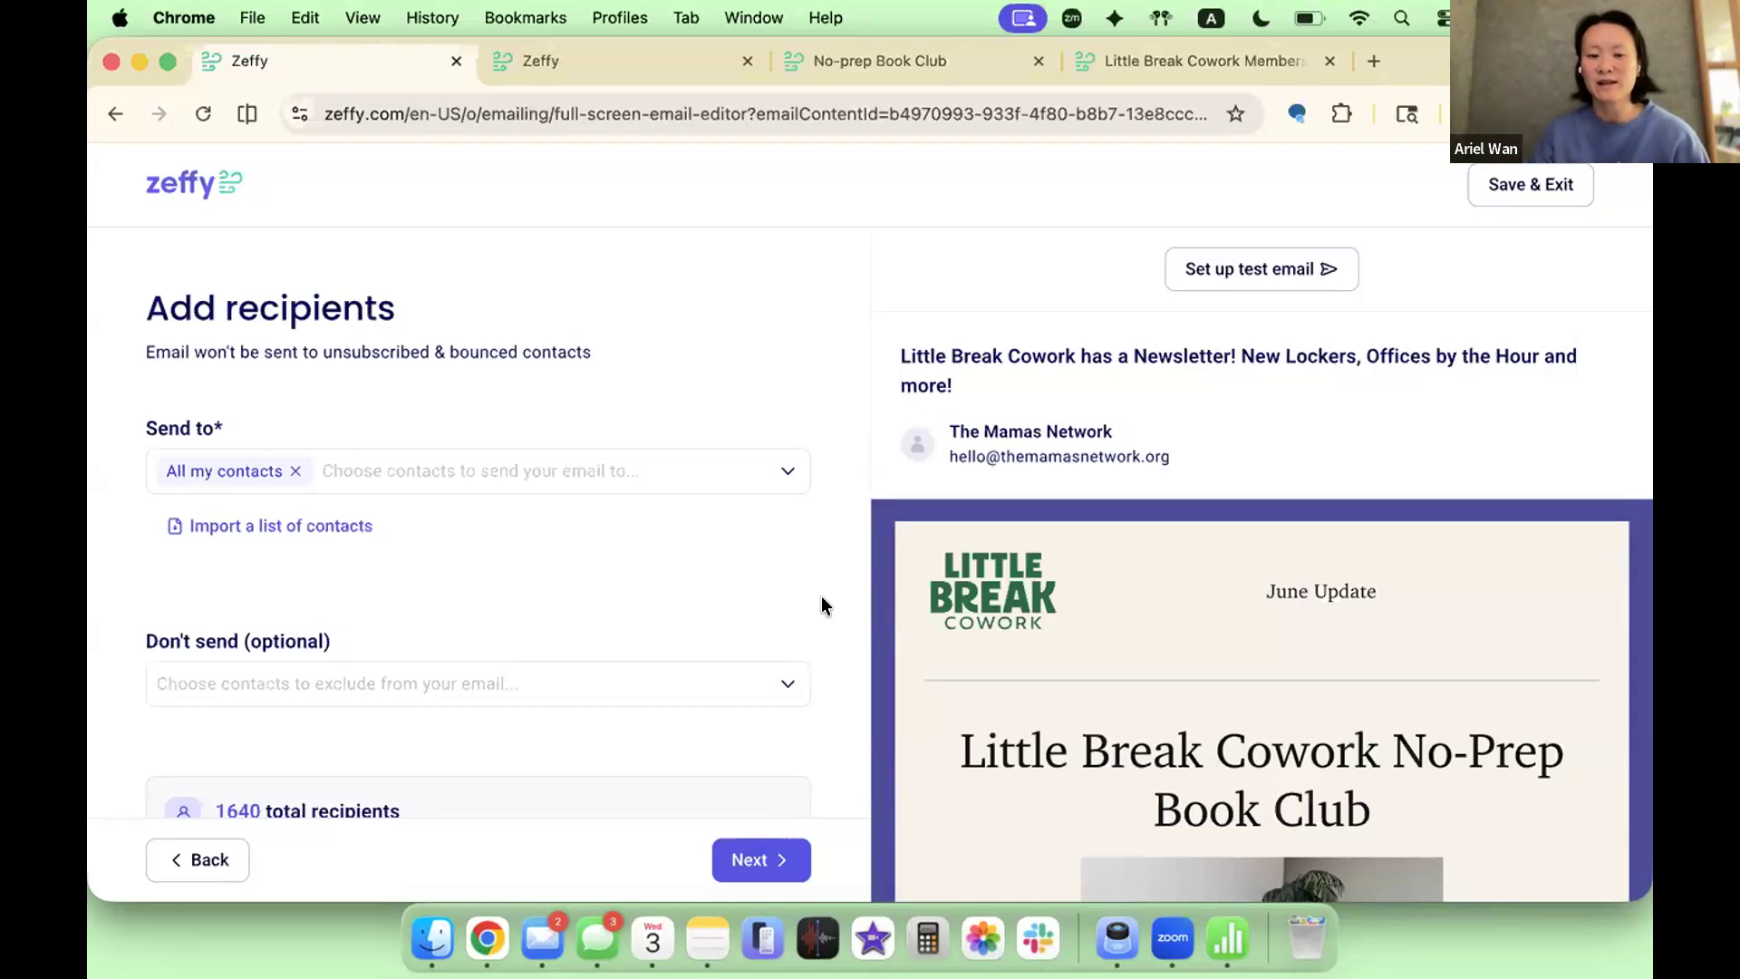
# Step: Deselect All my contacts from the Send to recipients
pyautogui.click(772, 473)
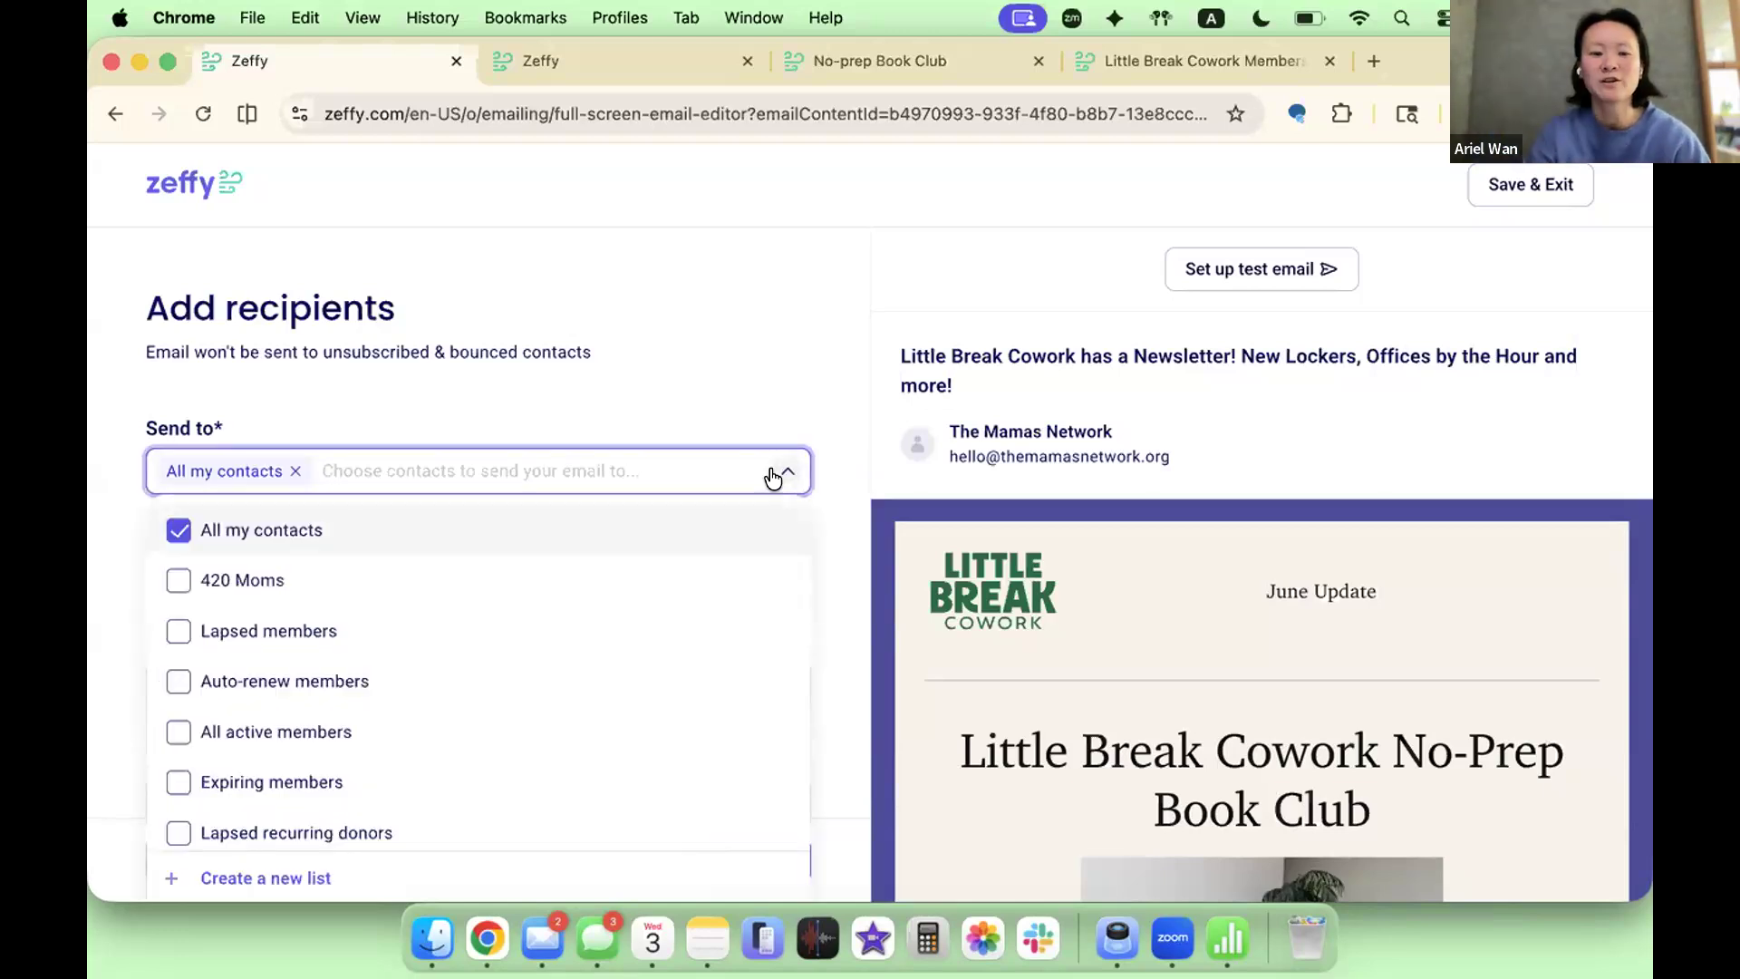
pyautogui.click(194, 530)
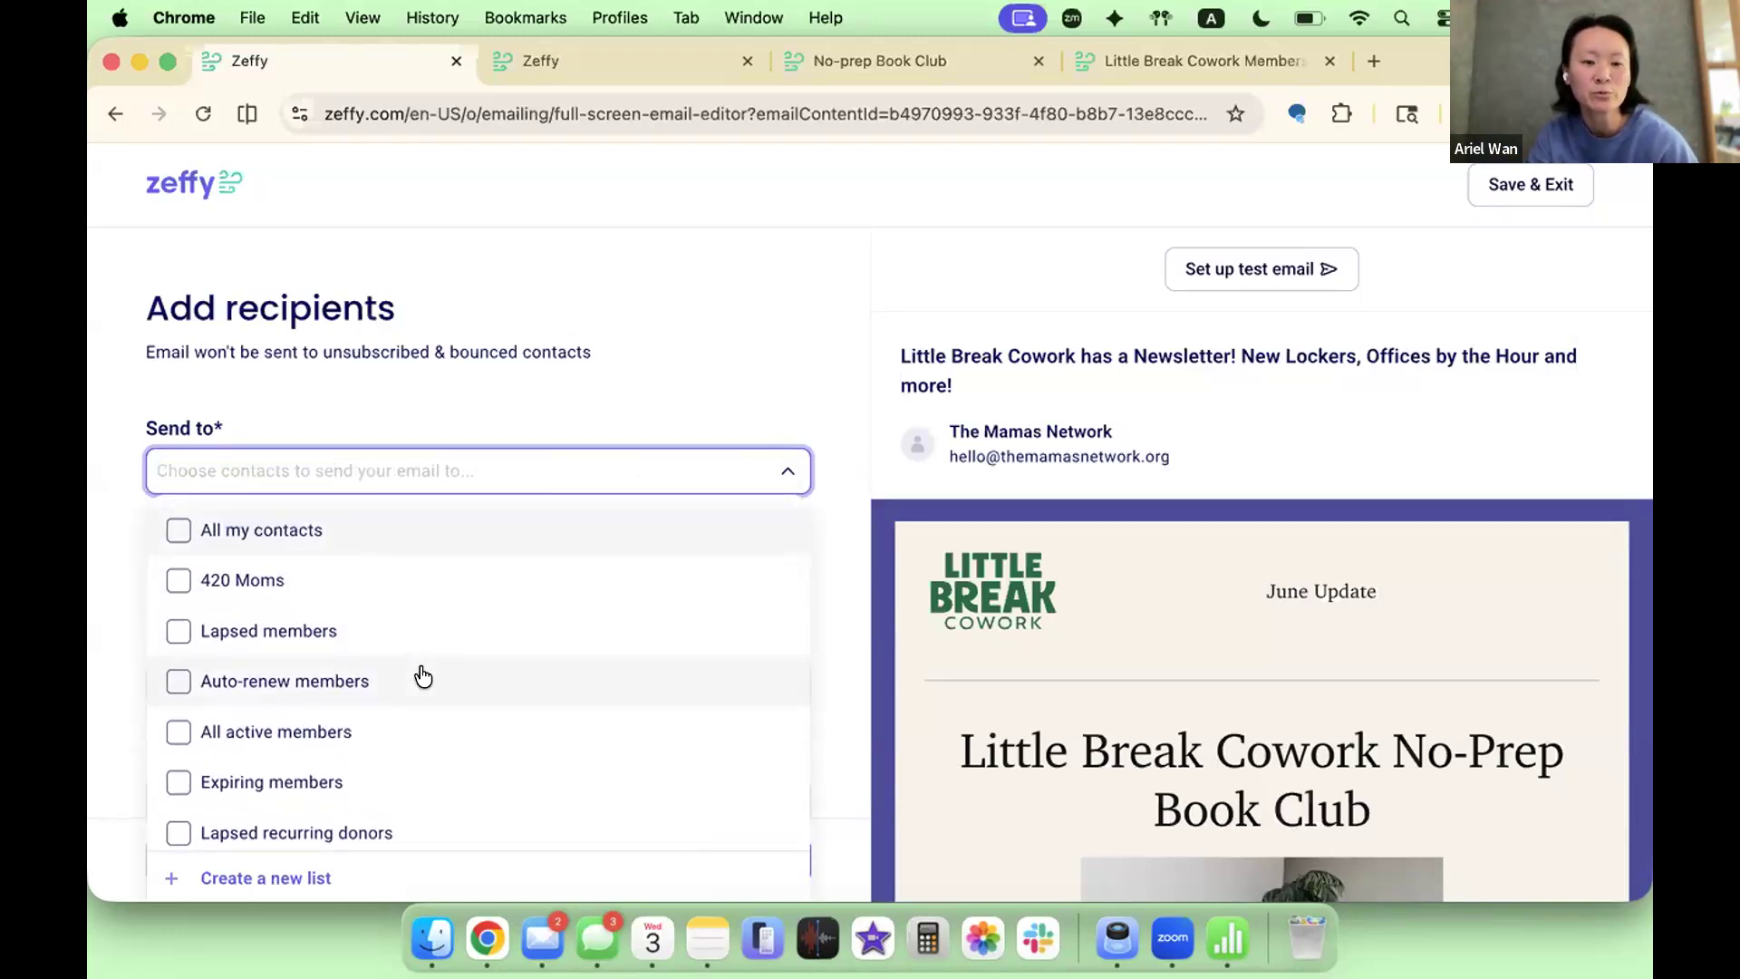
# Step: Look through the contact lists available as Send to recipients, then close the selection without choosing one
pyautogui.scroll(-5, 417, 753)
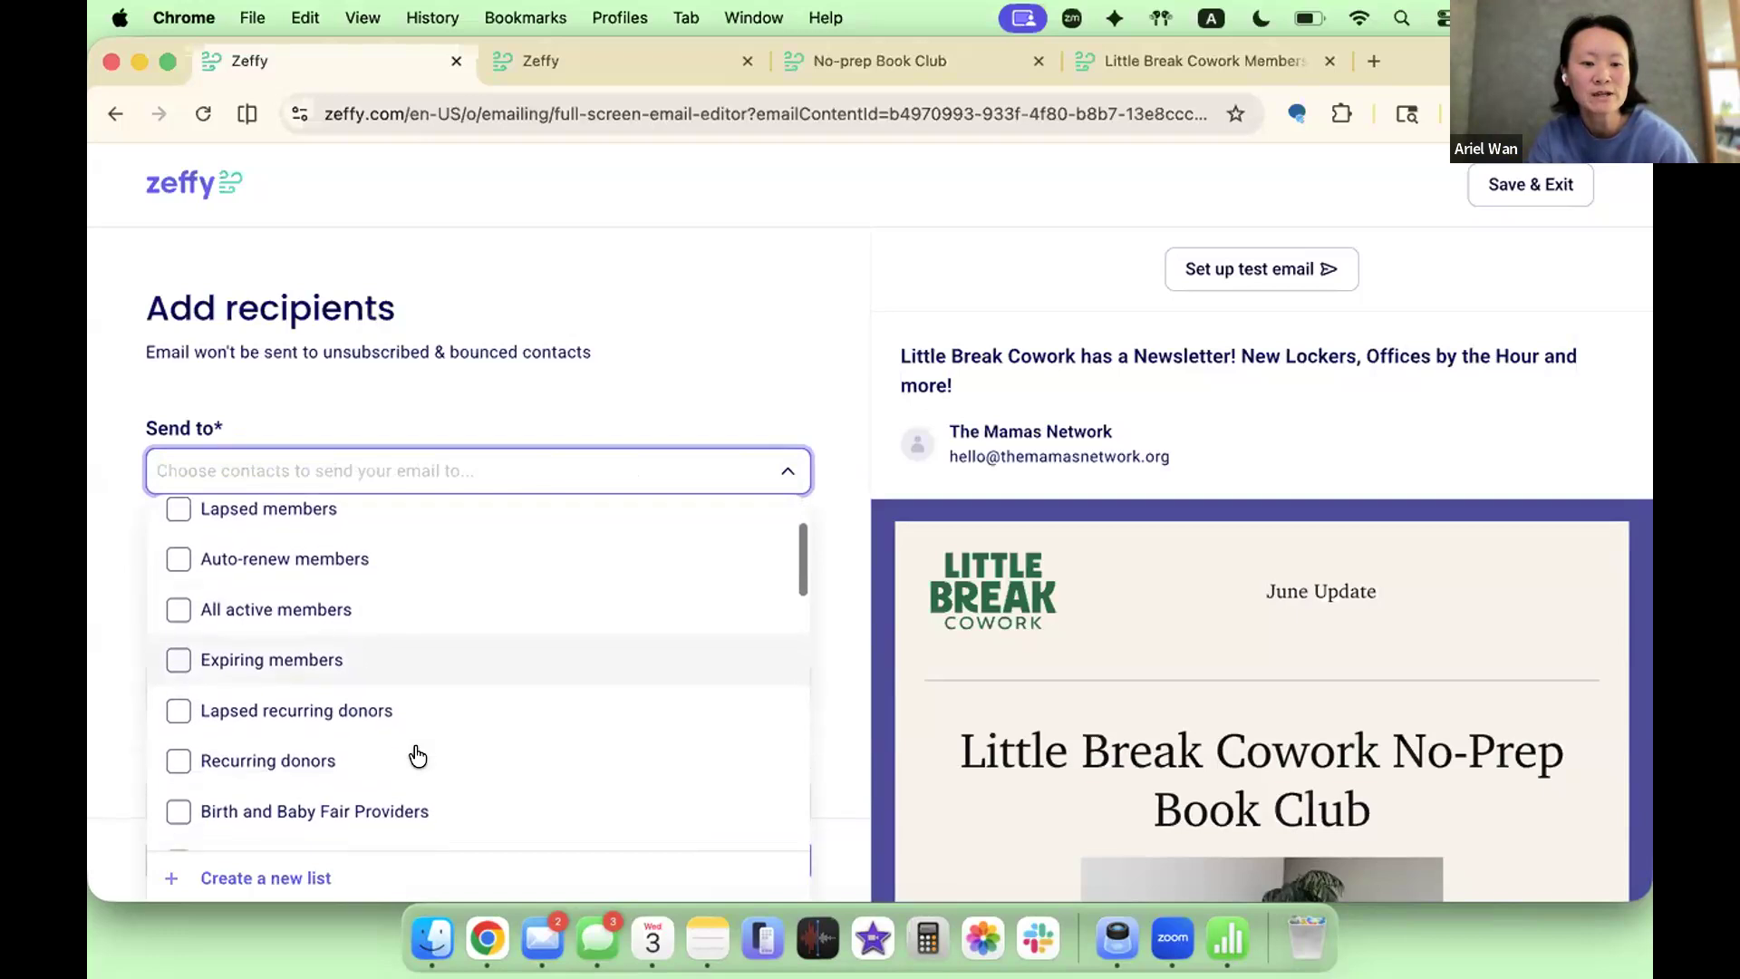
pyautogui.scroll(-1, 417, 753)
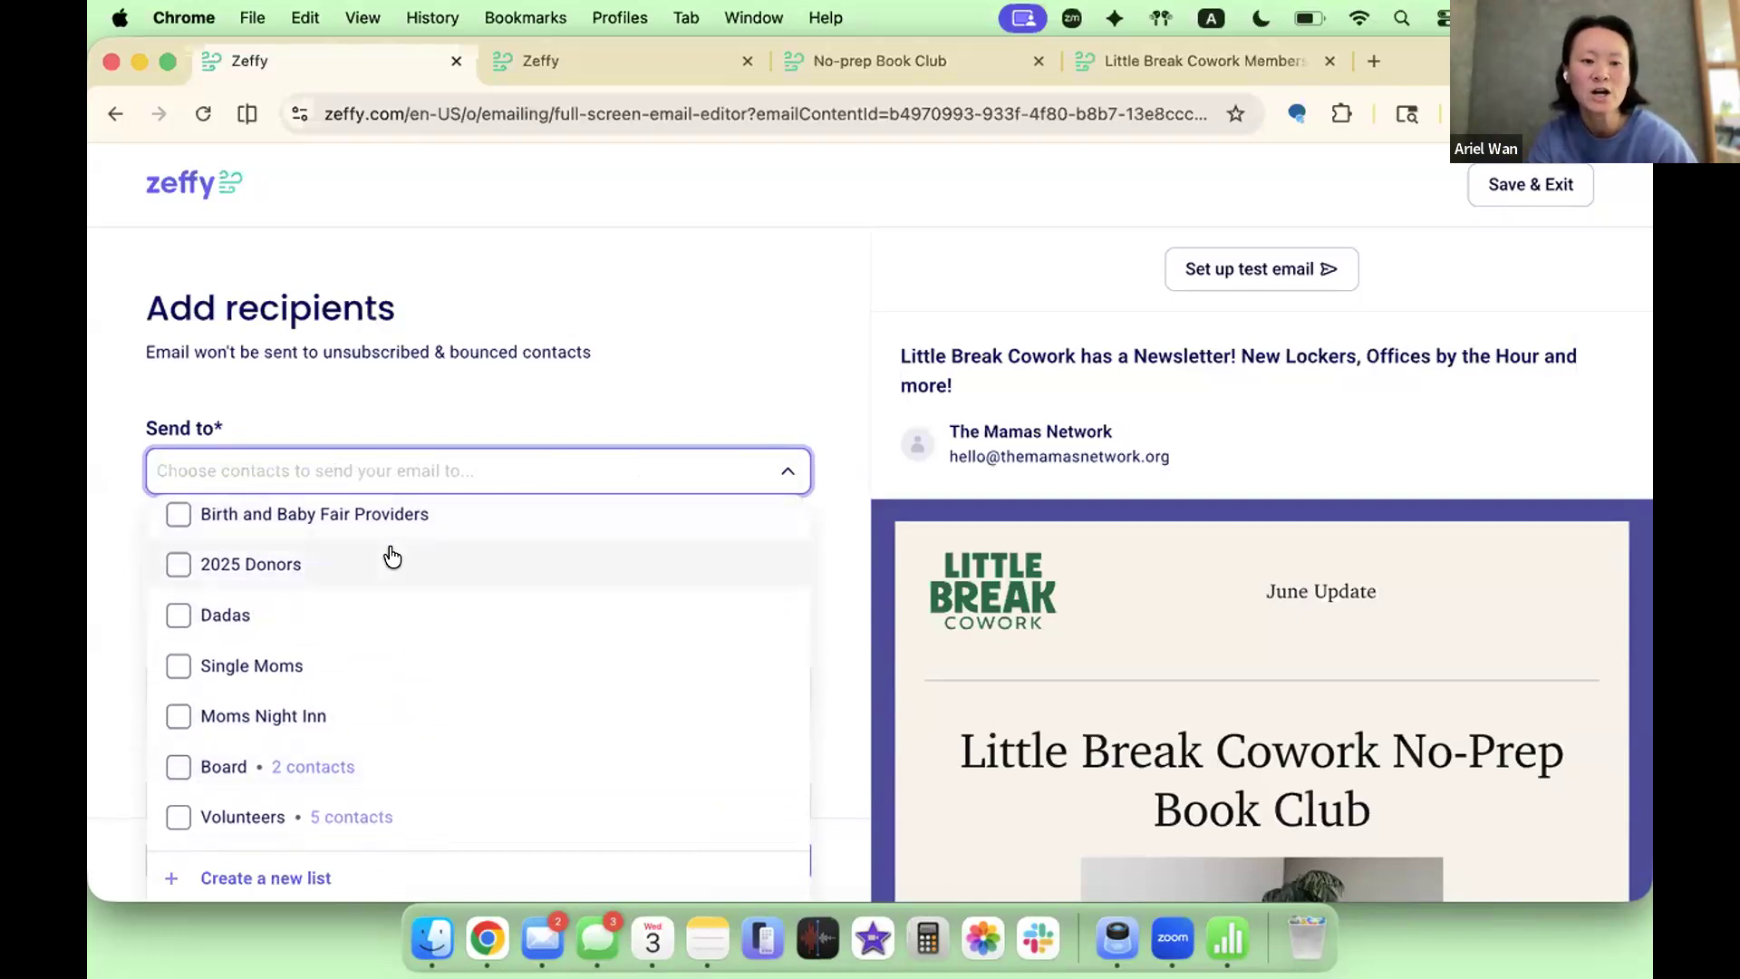
pyautogui.scroll(-1, 263, 575)
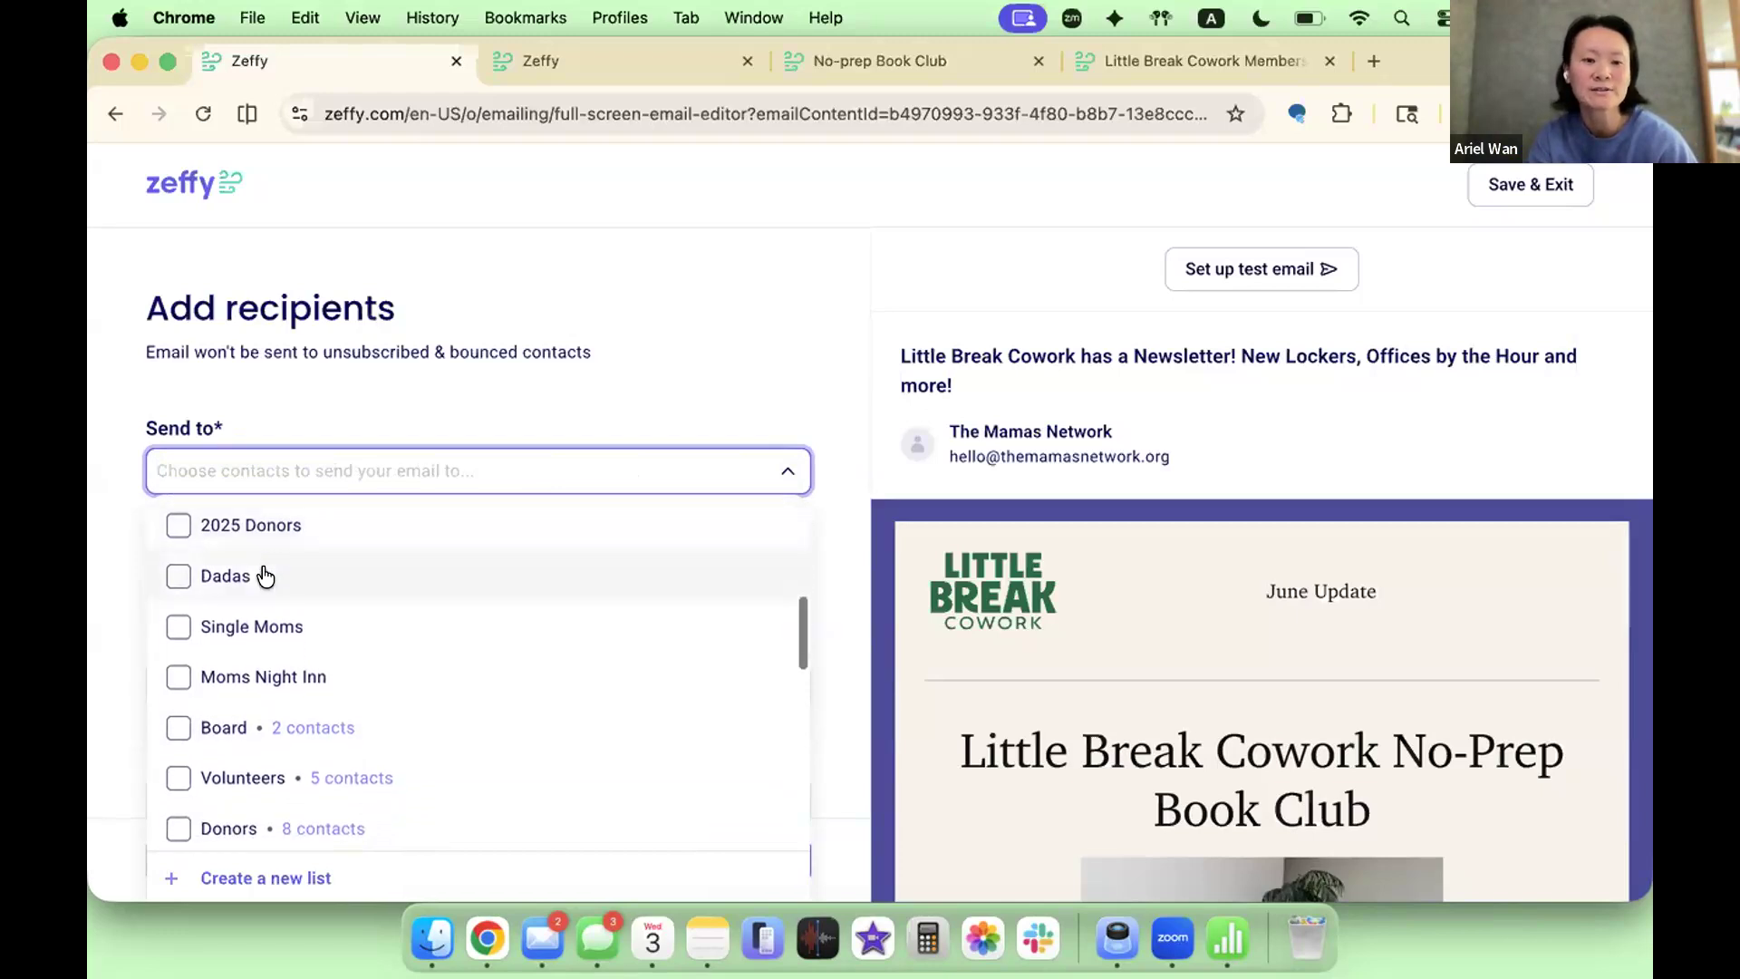
pyautogui.scroll(-10, 249, 598)
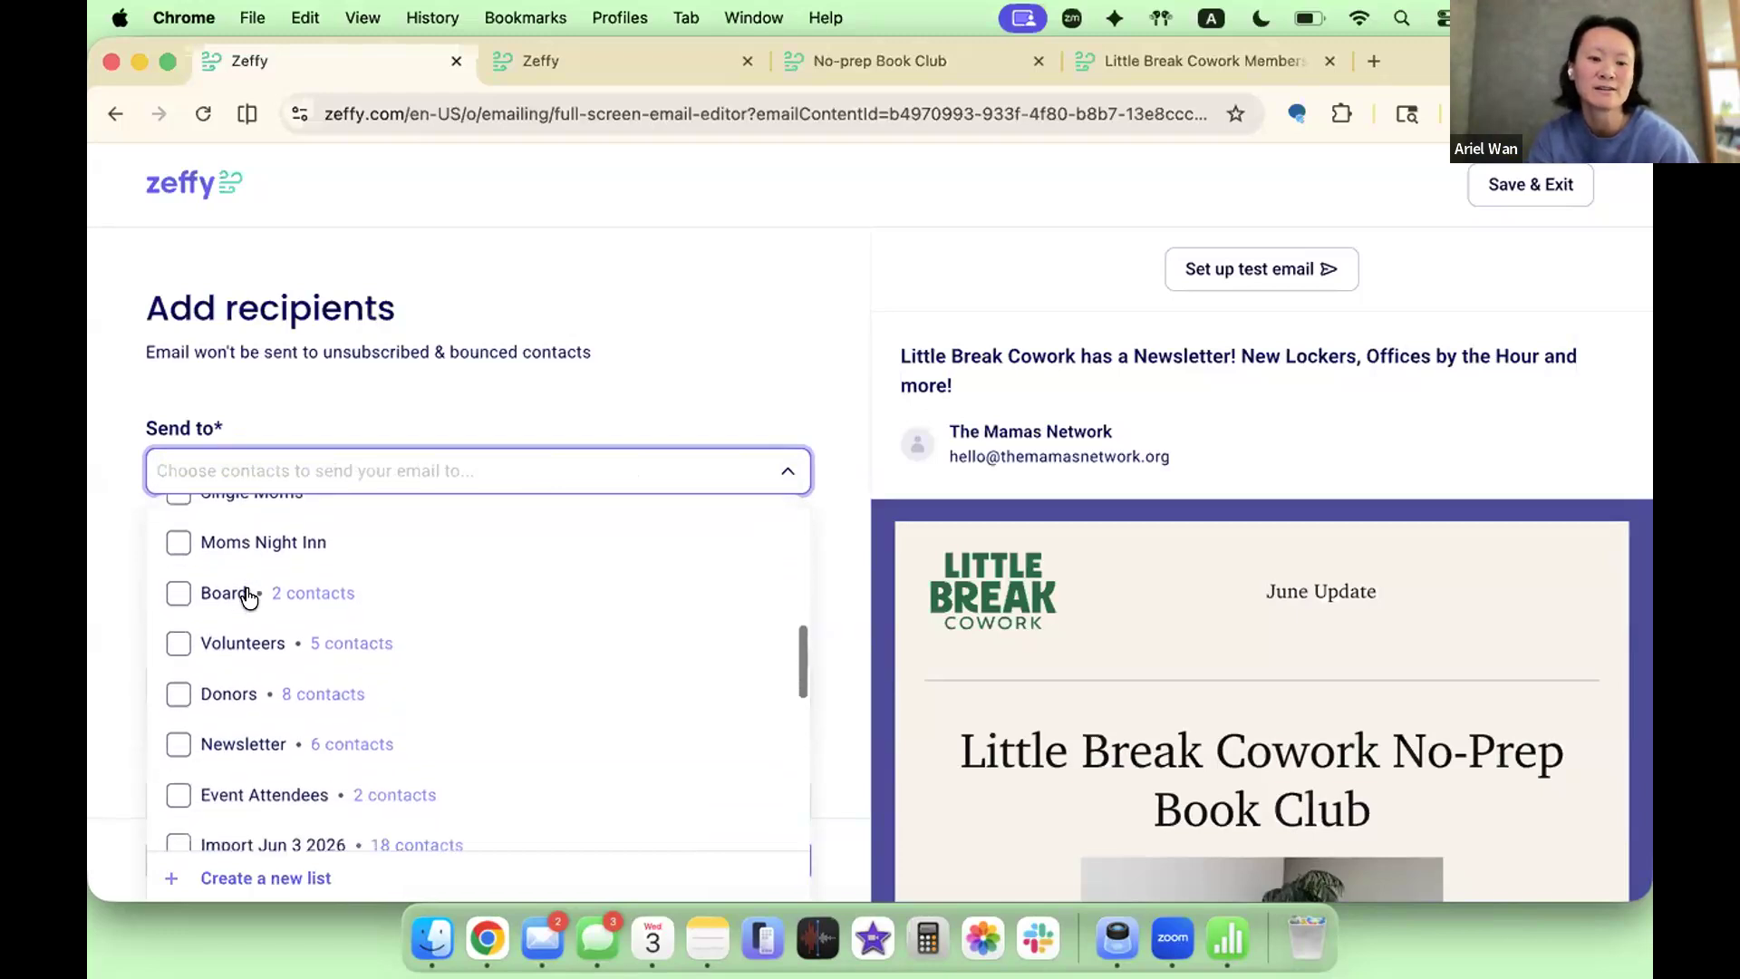
pyautogui.scroll(2, 444, 589)
pyautogui.scroll(1, 272, 661)
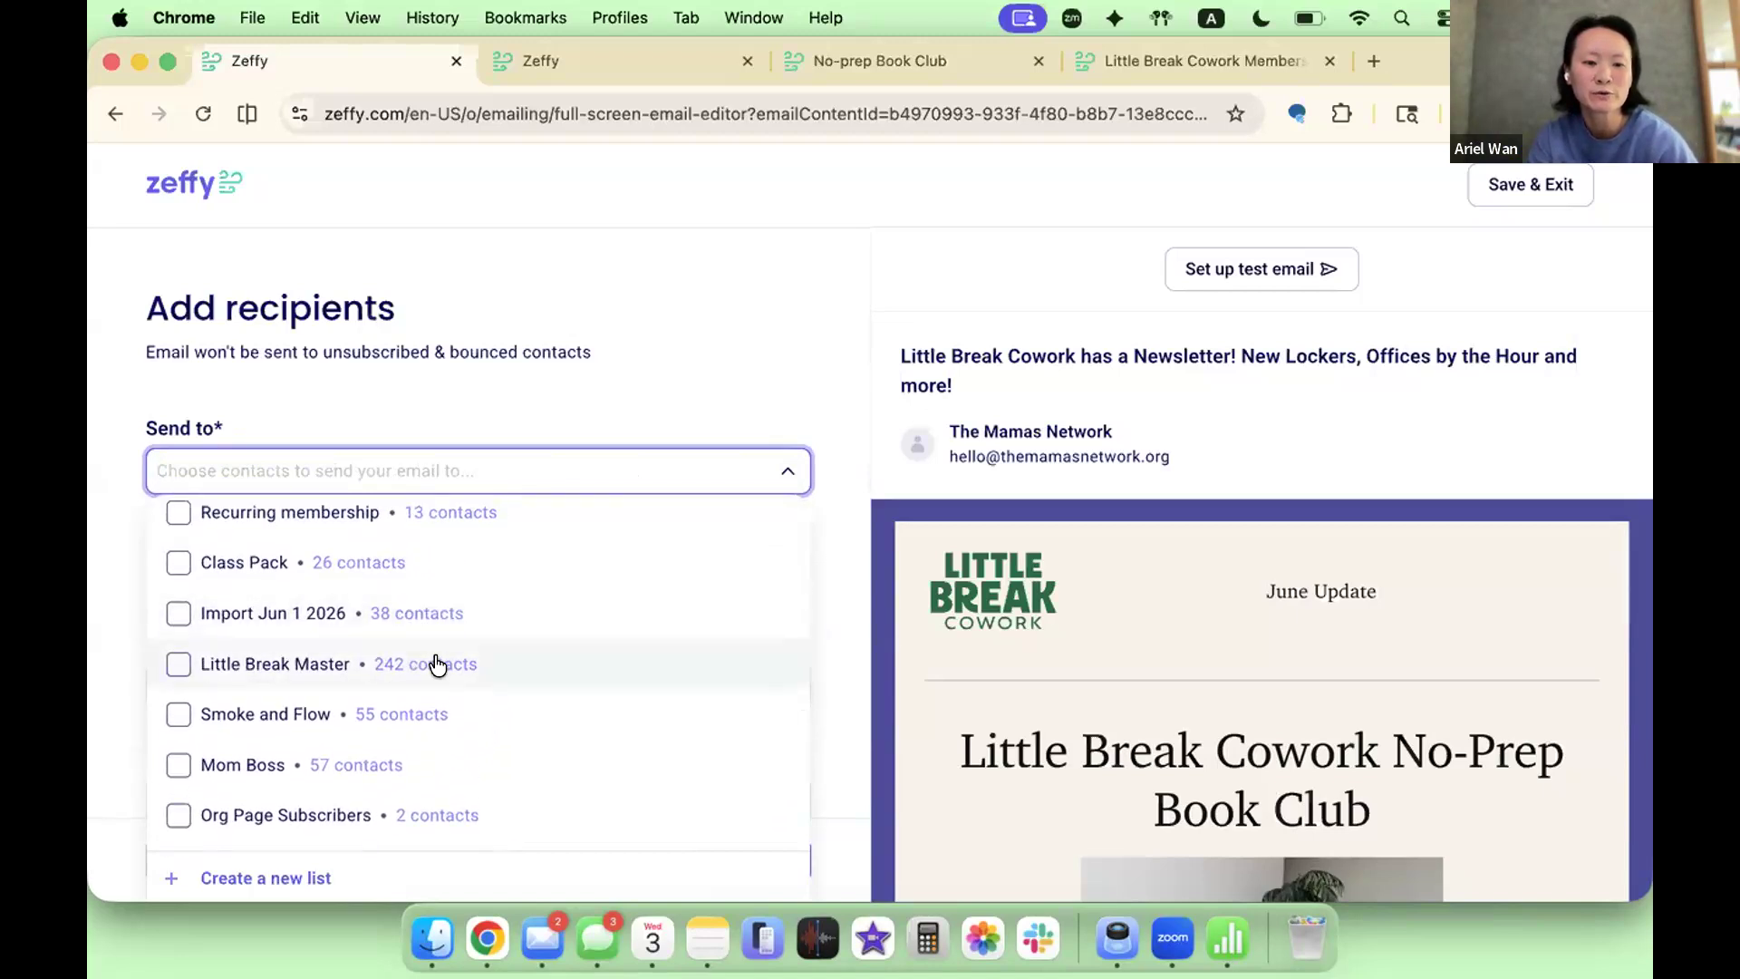
pyautogui.scroll(-2, 438, 666)
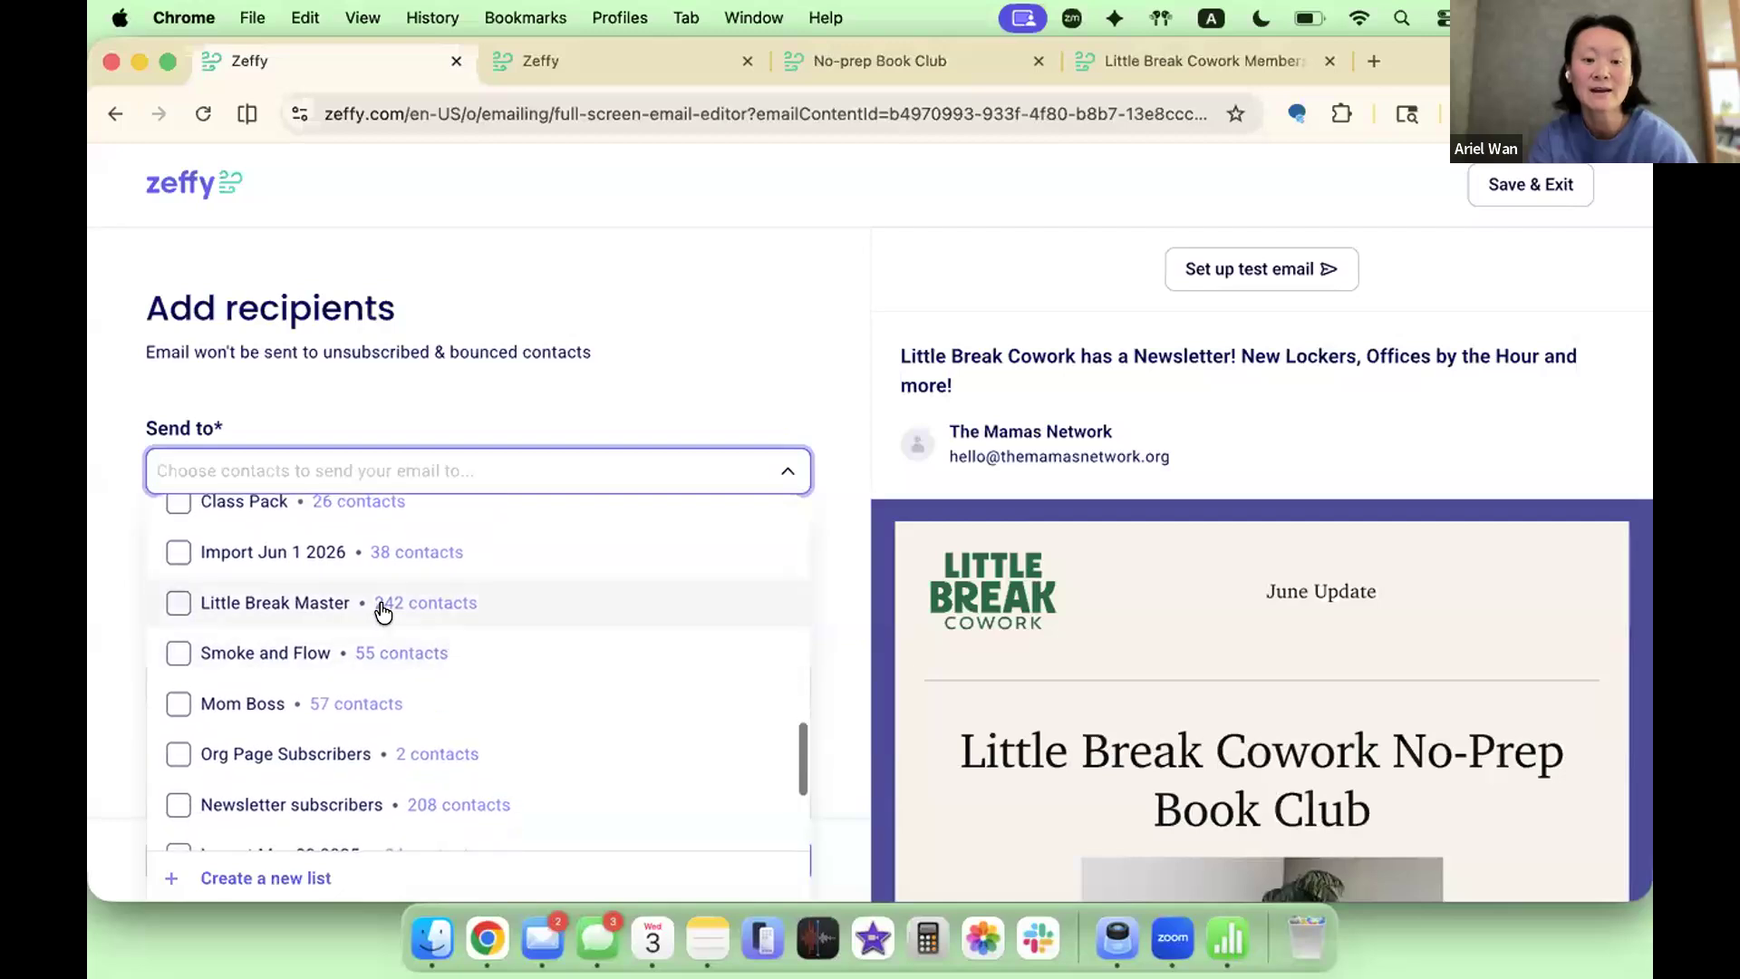
pyautogui.scroll(-5, 381, 611)
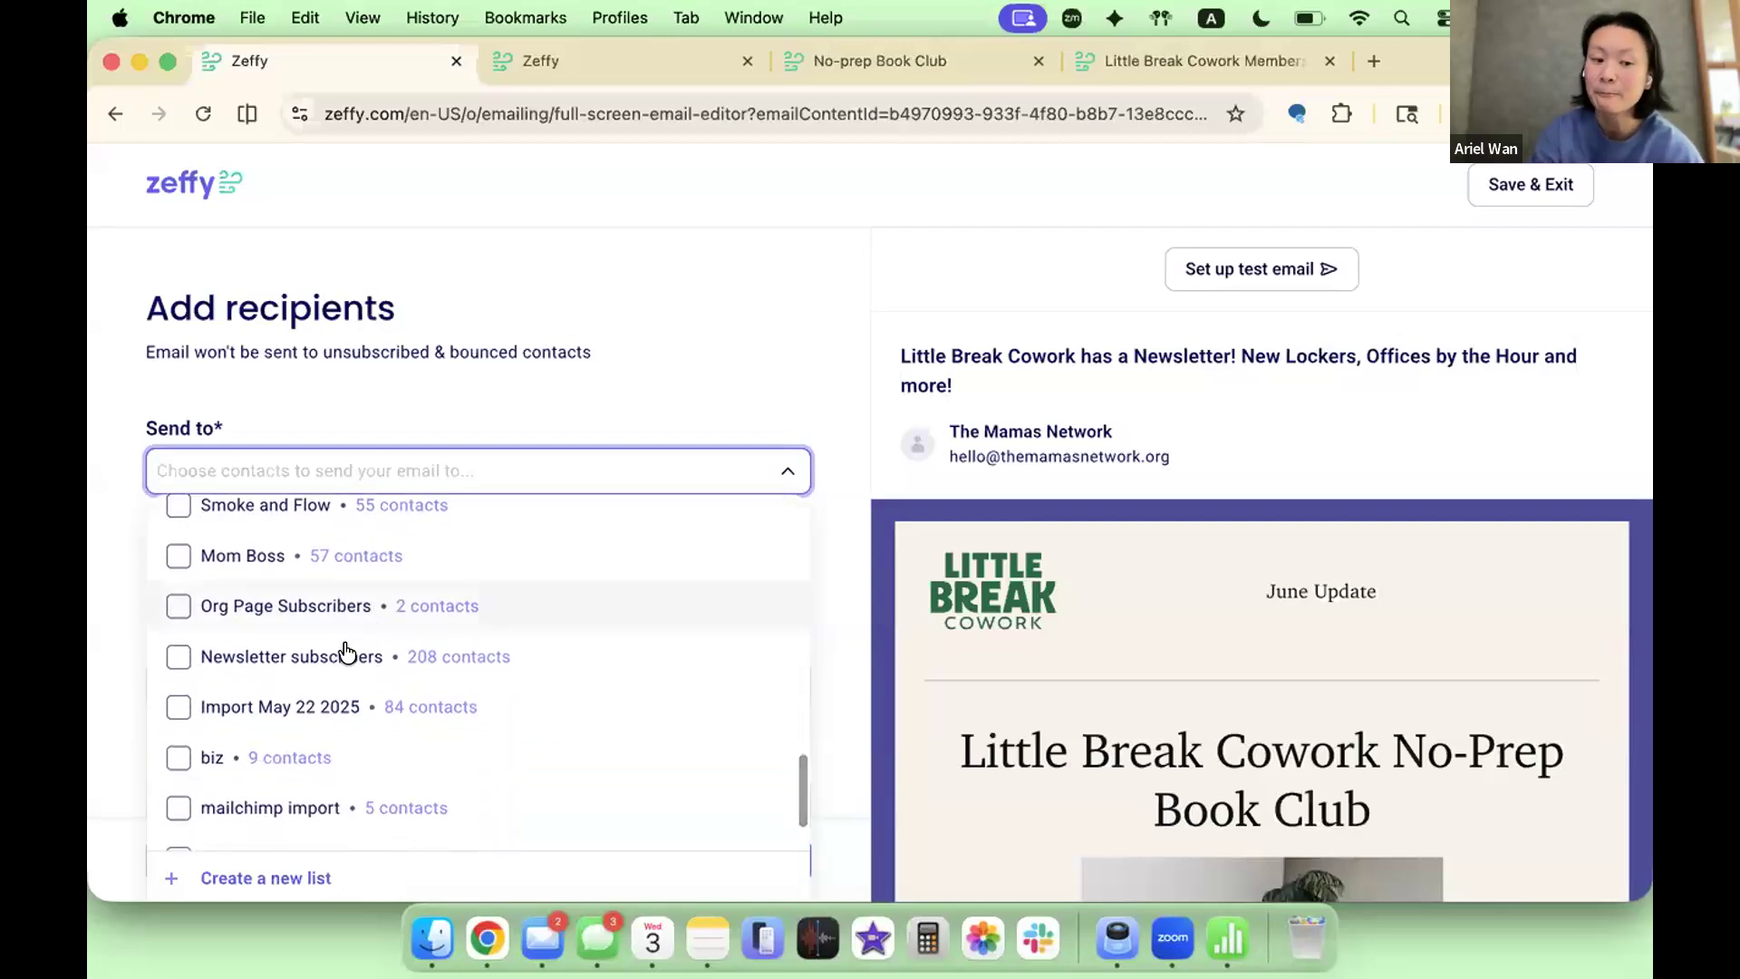
pyautogui.scroll(-3, 340, 650)
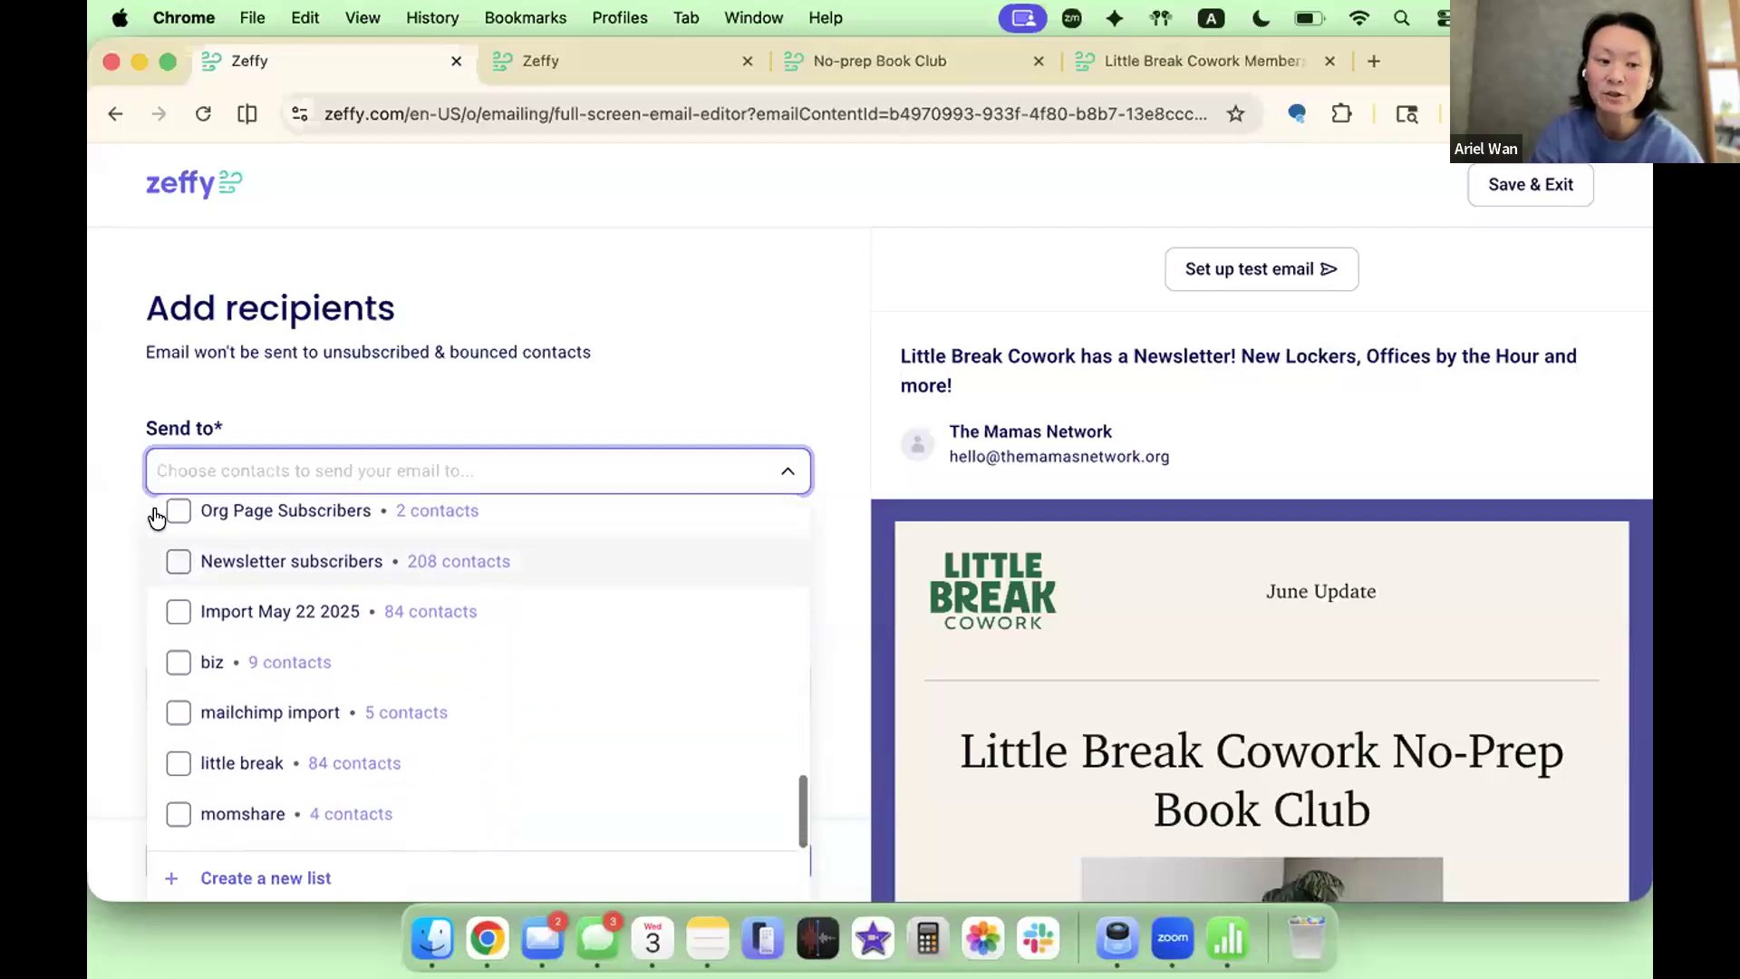
pyautogui.click(643, 377)
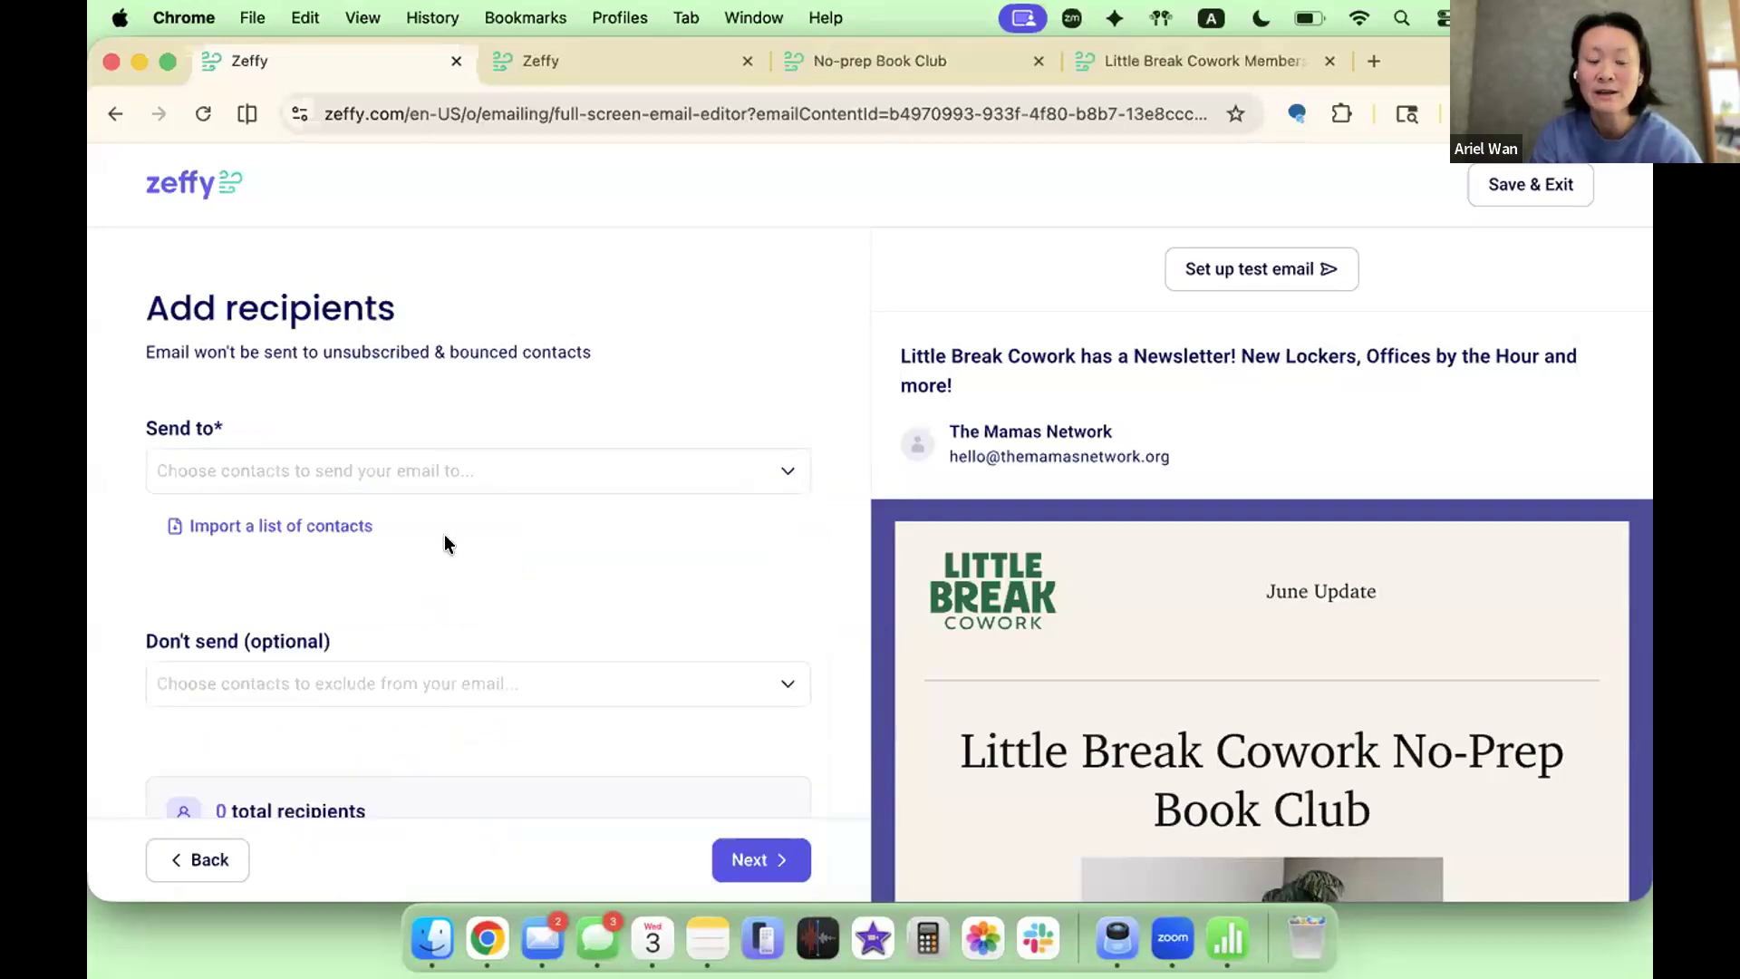
# Step: Select All my contacts as the newsletter's Send to recipients
pyautogui.scroll(-1, 445, 536)
pyautogui.click(423, 660)
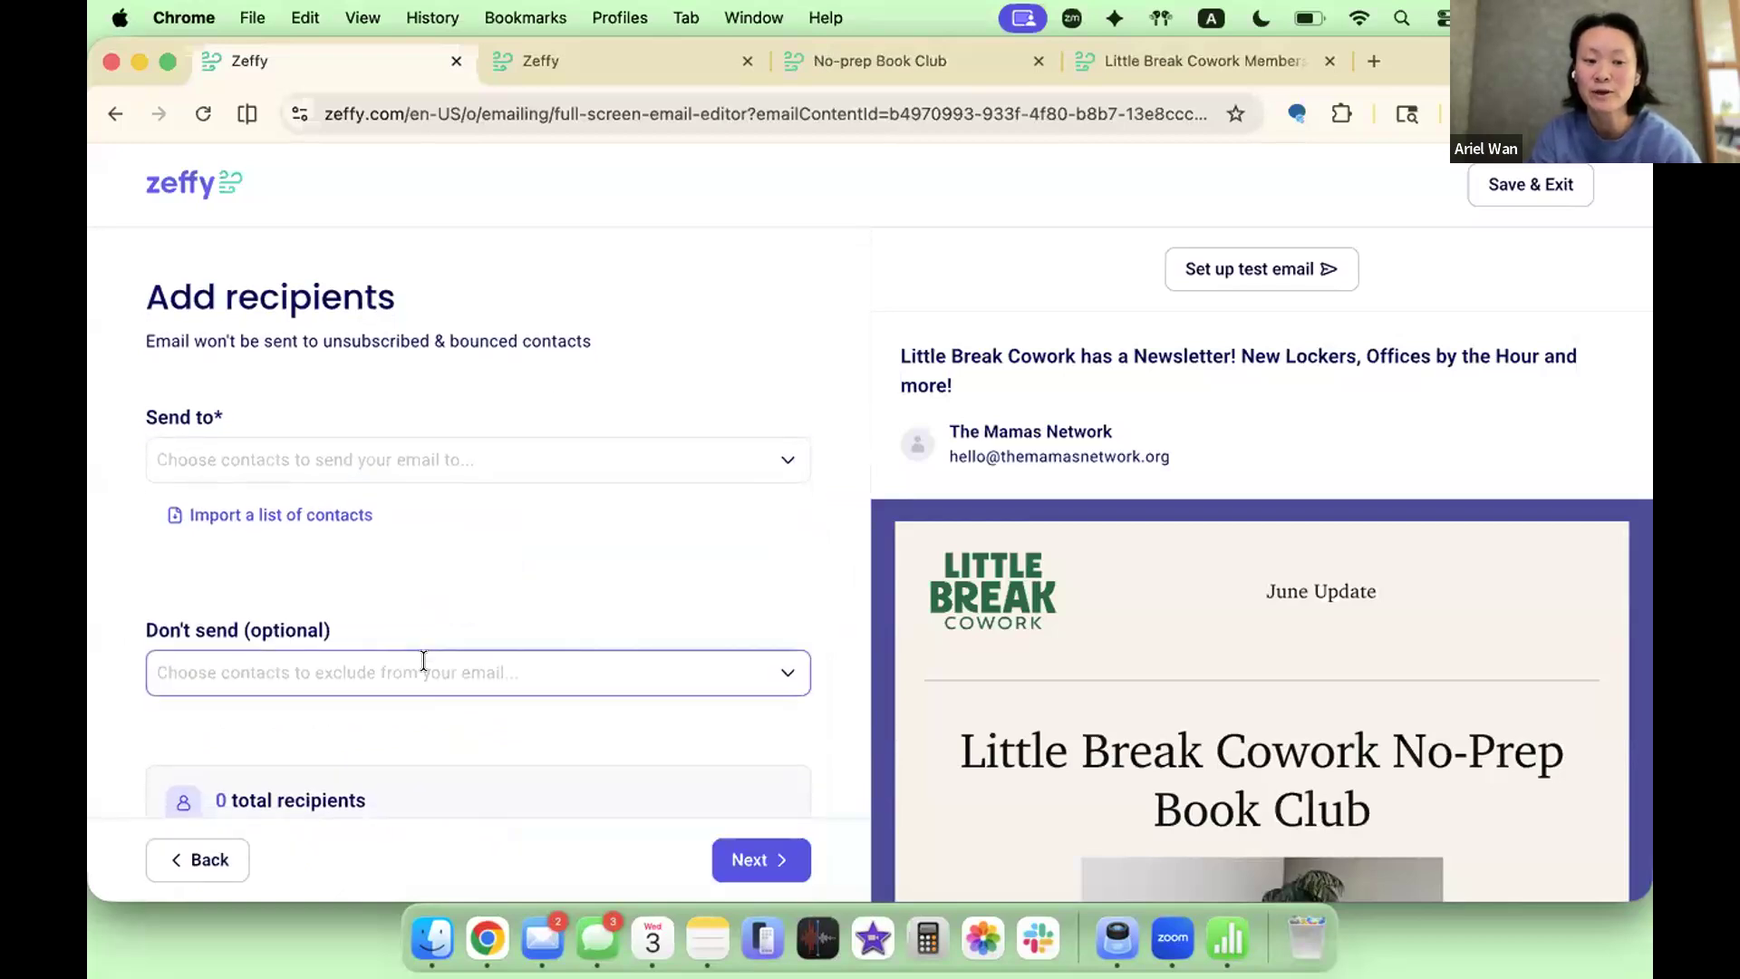
pyautogui.click(96, 673)
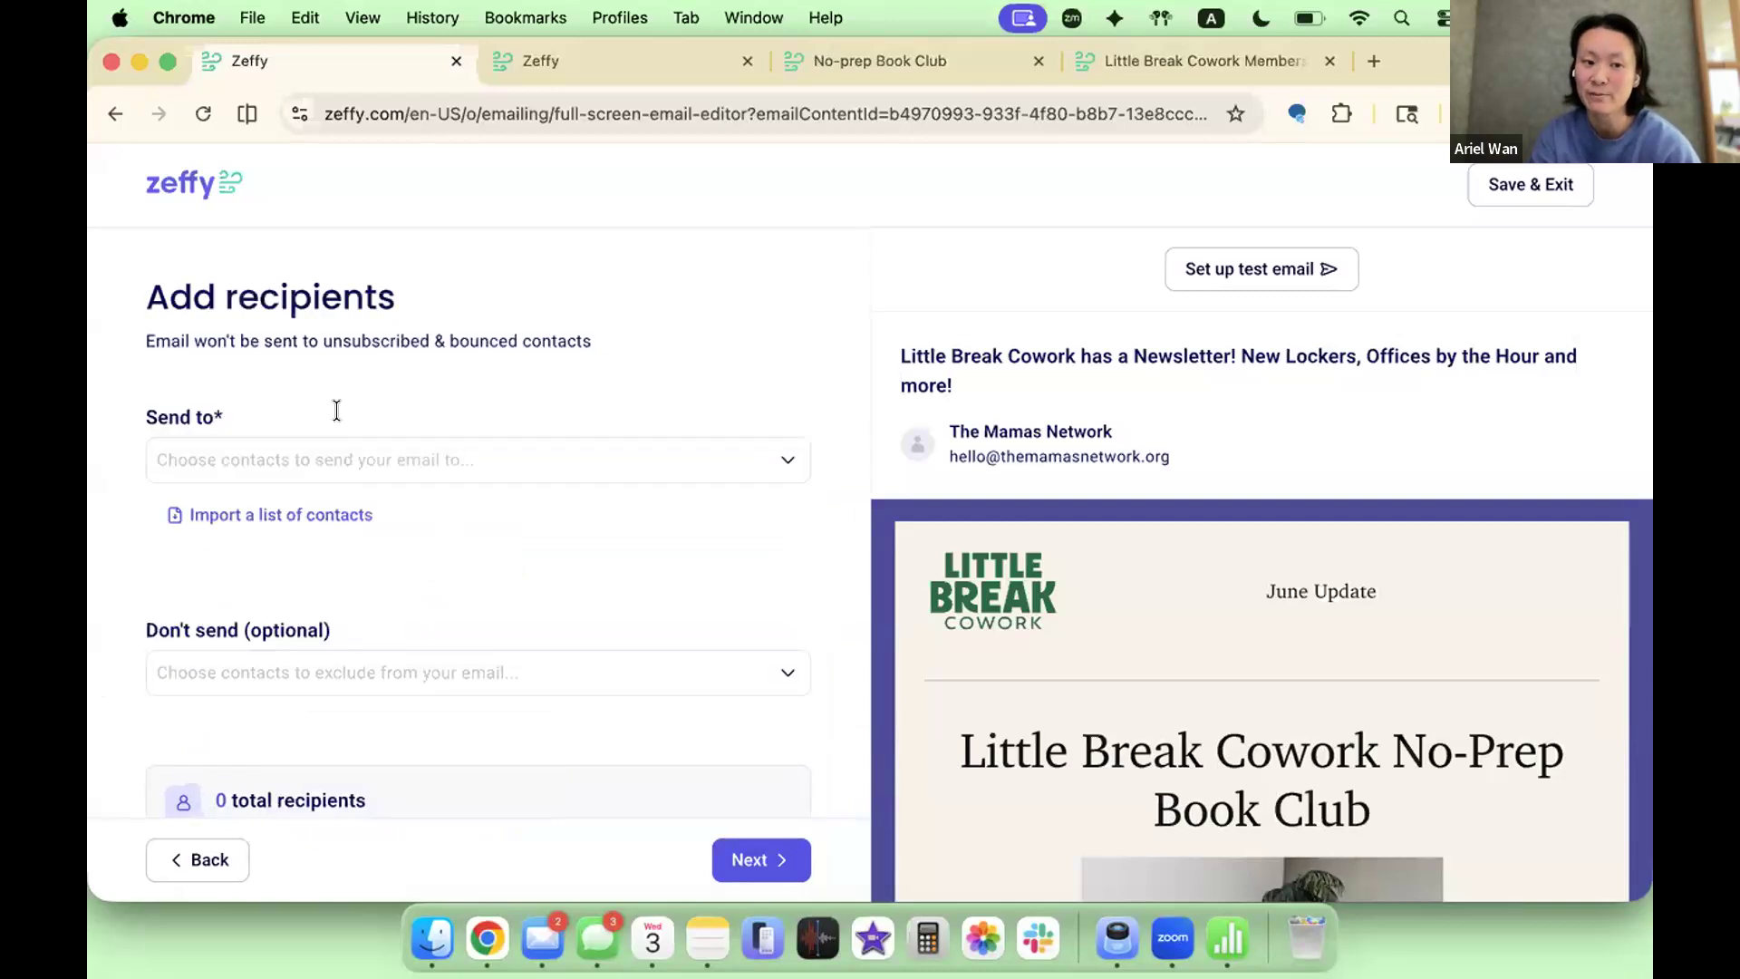
pyautogui.click(298, 463)
pyautogui.click(208, 530)
pyautogui.click(138, 580)
# Step: Exclude the Board, Volunteers and Birth and Baby Fair Providers lists from receiving the email
pyautogui.click(228, 648)
pyautogui.scroll(-8, 322, 530)
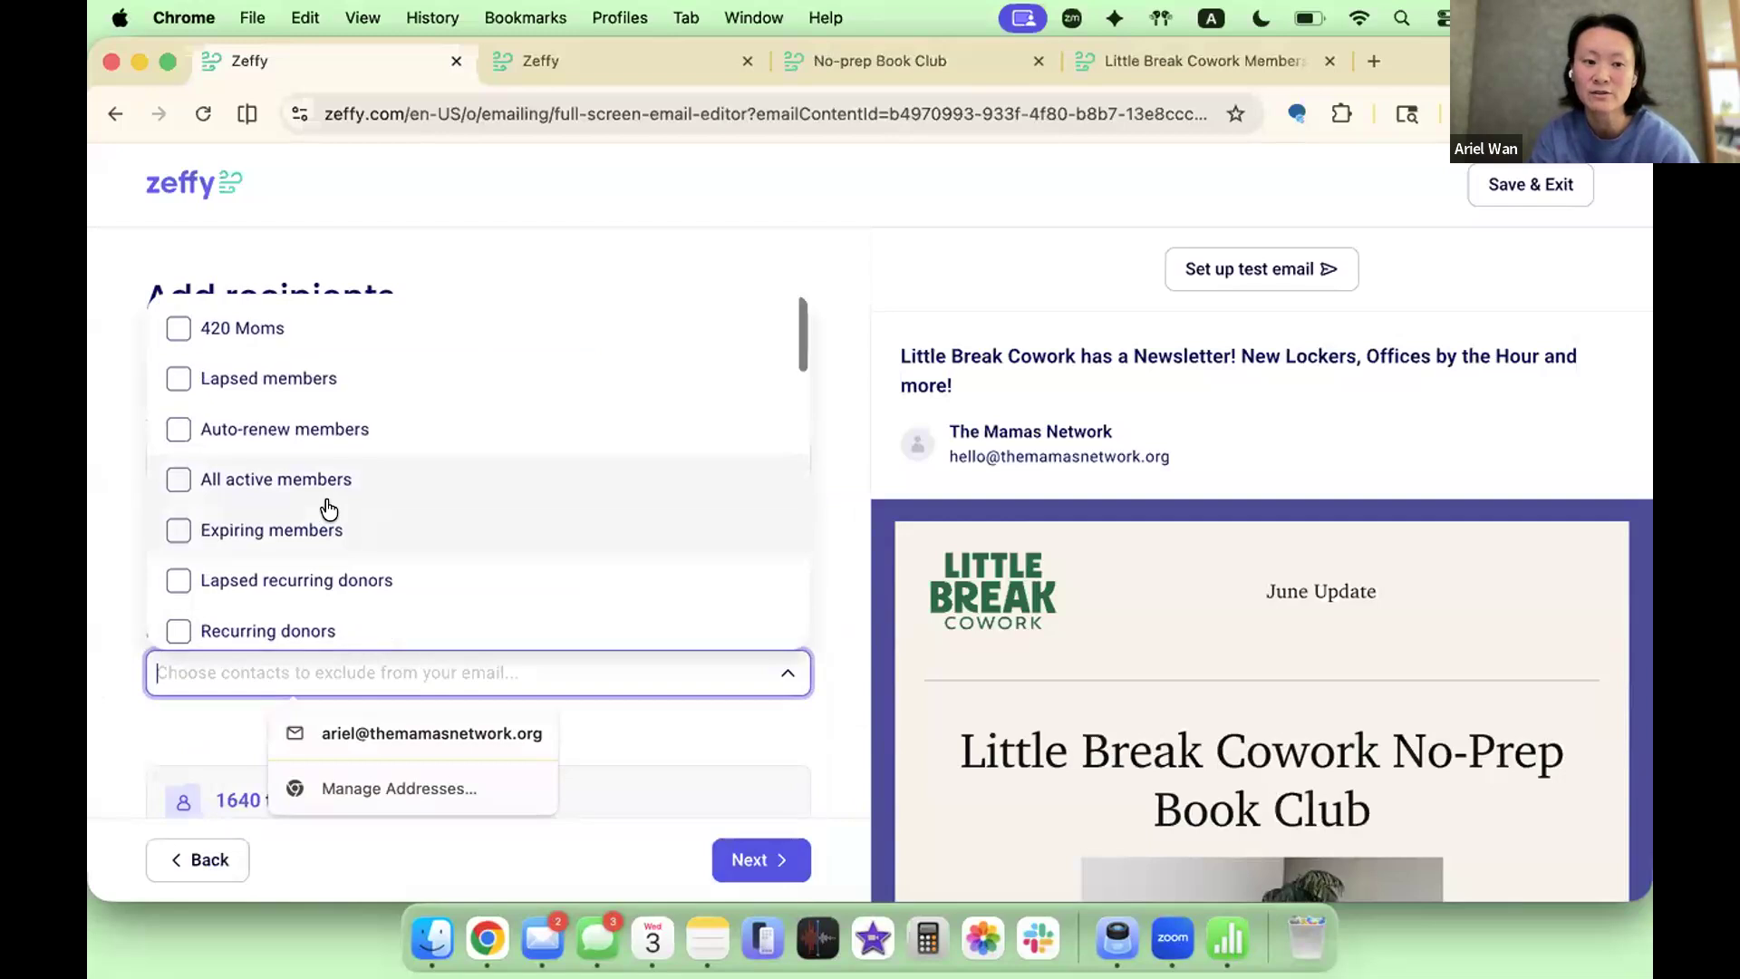
pyautogui.scroll(5, 327, 507)
pyautogui.scroll(-3, 241, 510)
pyautogui.click(172, 513)
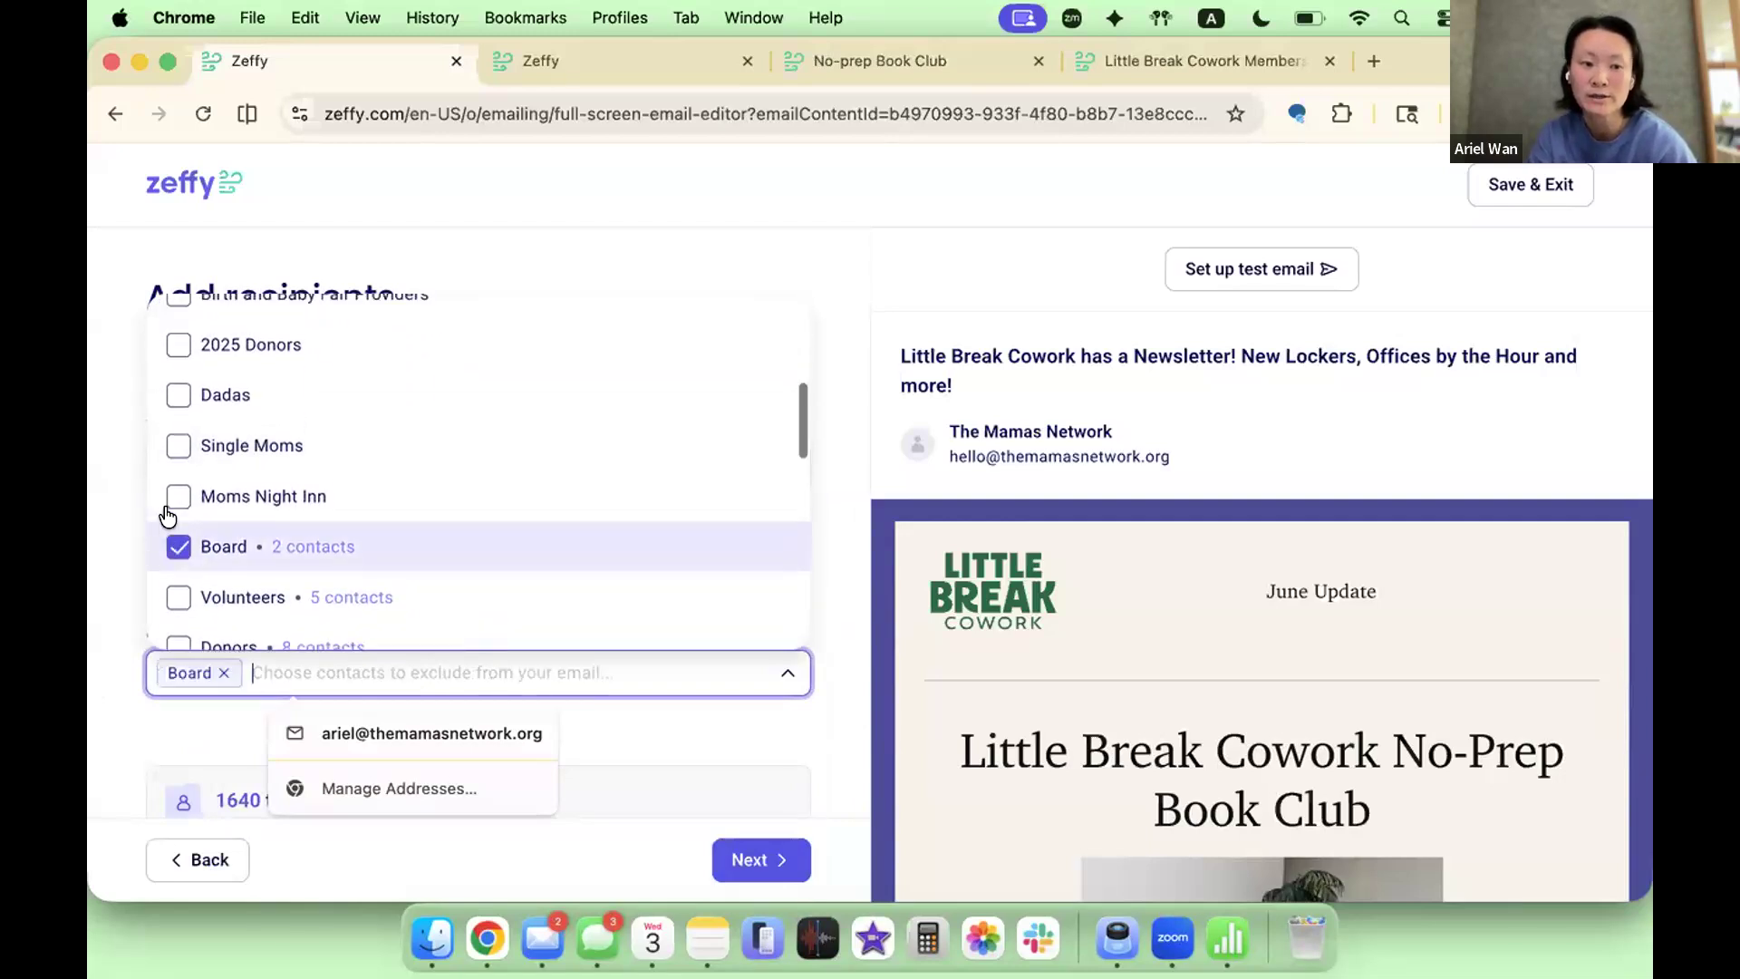
pyautogui.scroll(2, 170, 513)
pyautogui.scroll(-3, 169, 544)
pyautogui.click(168, 547)
pyautogui.scroll(3, 174, 530)
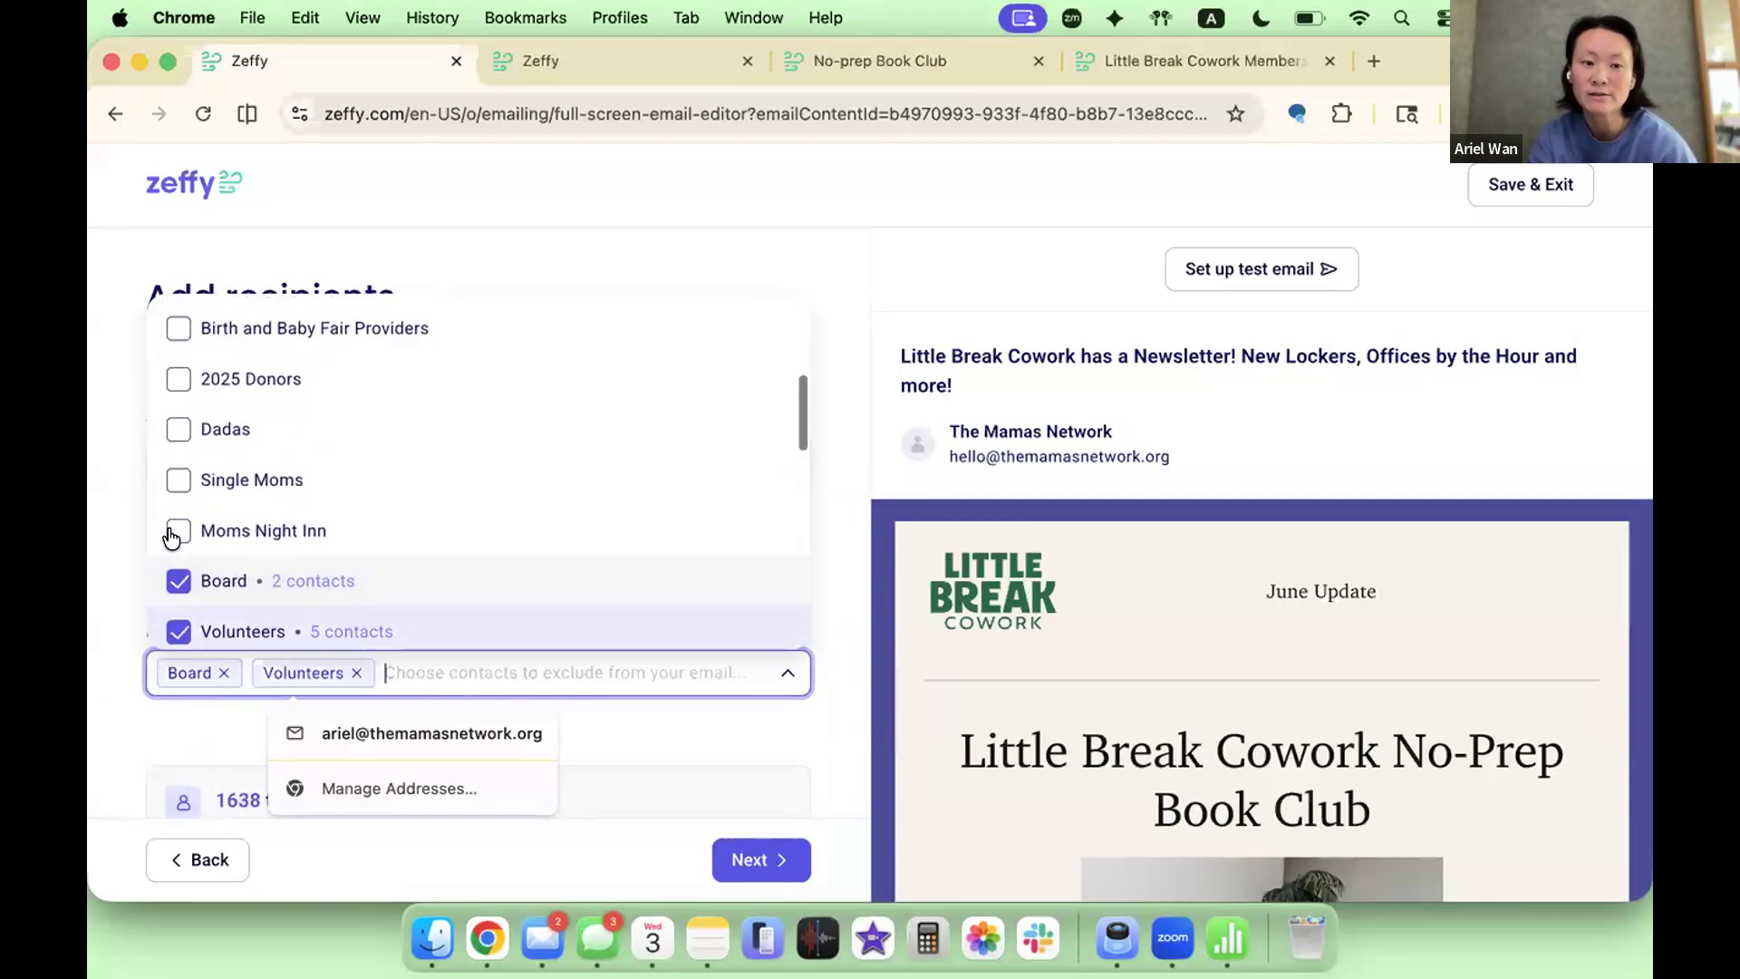
pyautogui.click(172, 418)
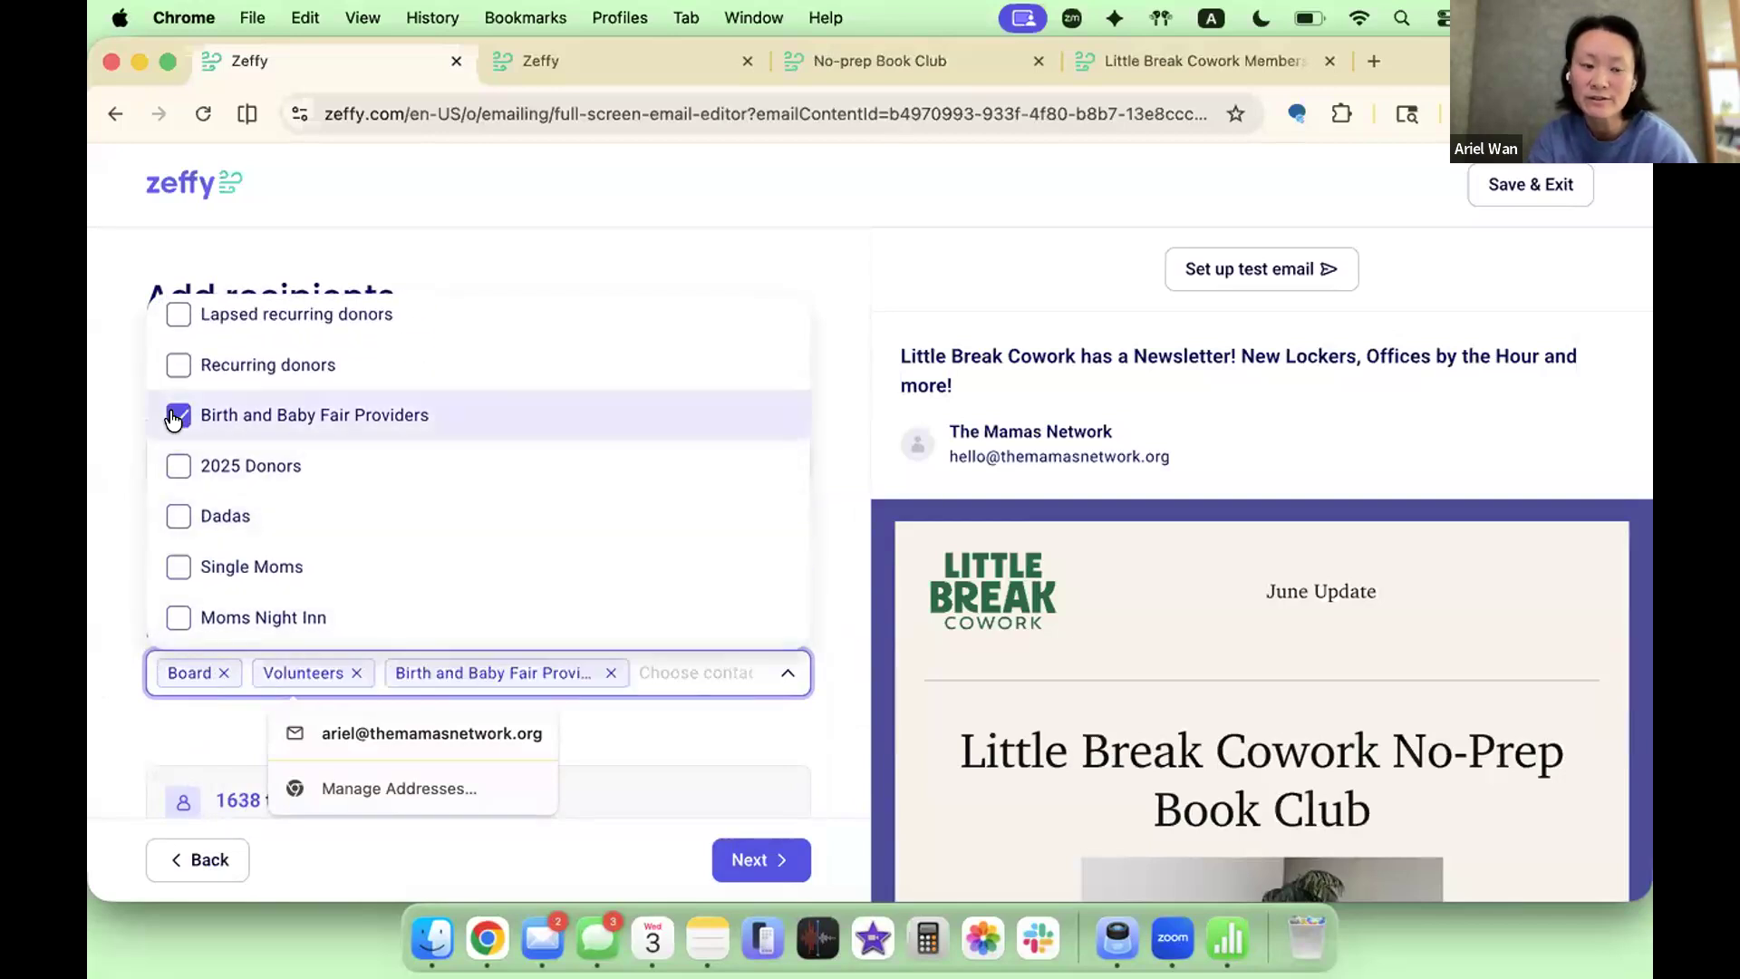
pyautogui.press('BackSpace')
pyautogui.click(121, 464)
pyautogui.scroll(-2, 179, 595)
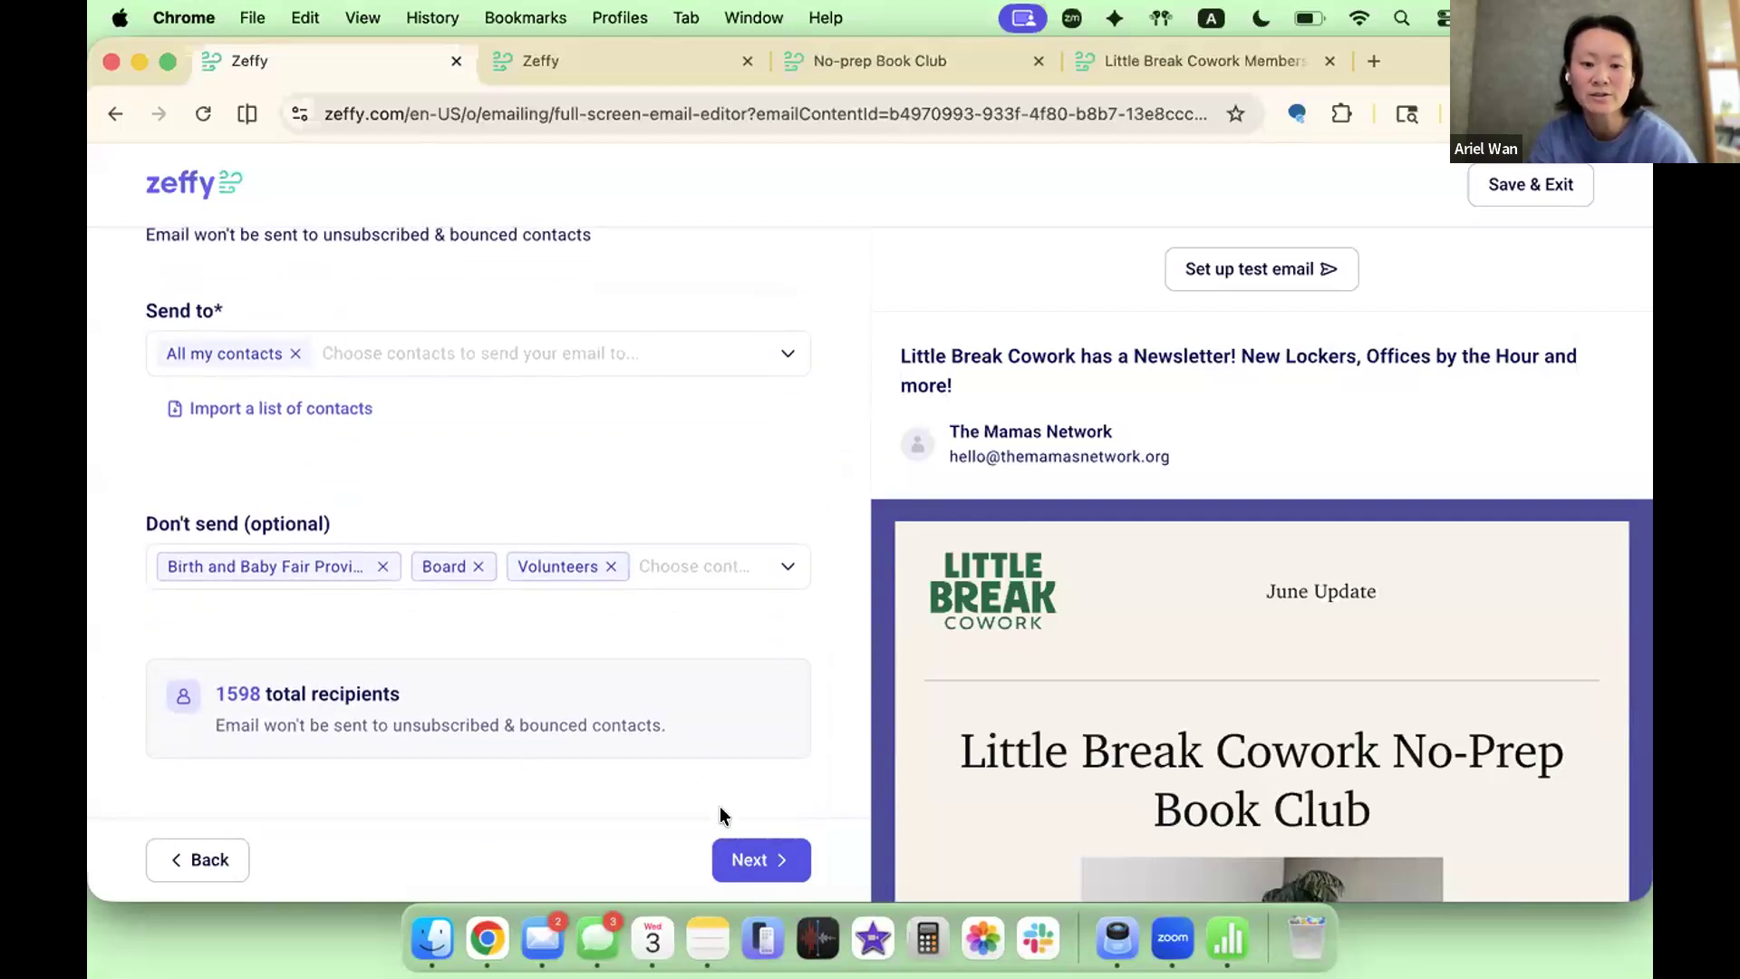
# Step: Continue to the sending preferences, choose to schedule the email instead of sending it now, then save the newsletter and exit the editor
pyautogui.click(731, 863)
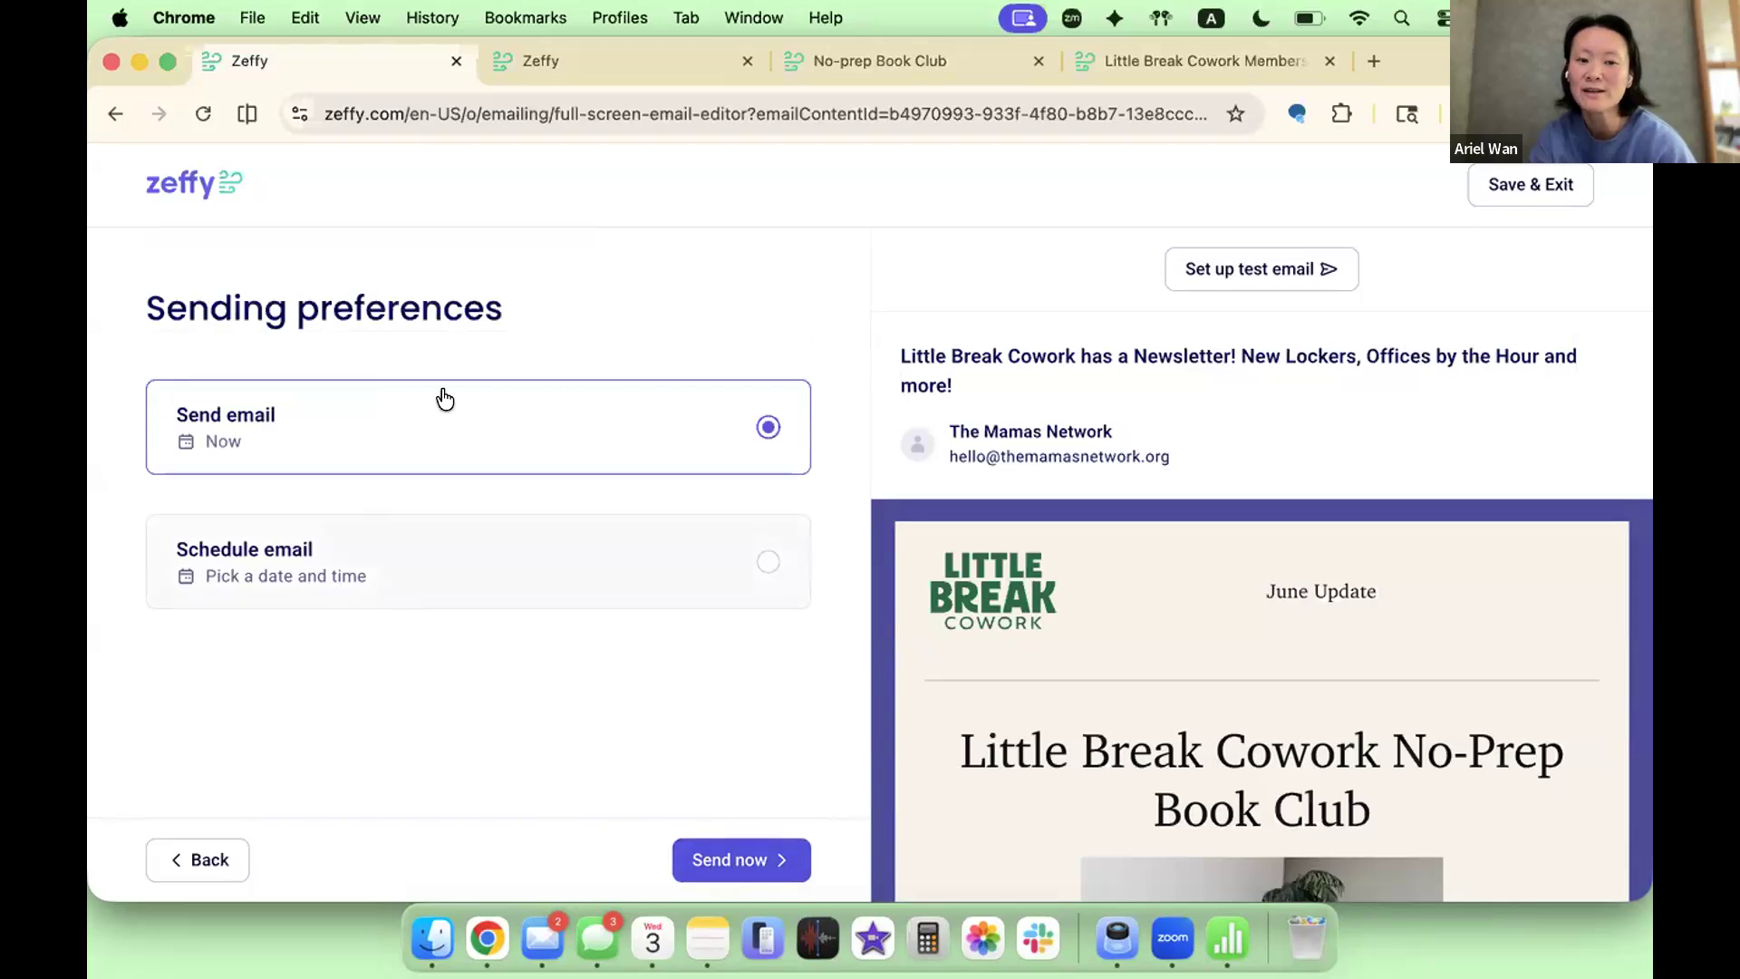
pyautogui.click(362, 549)
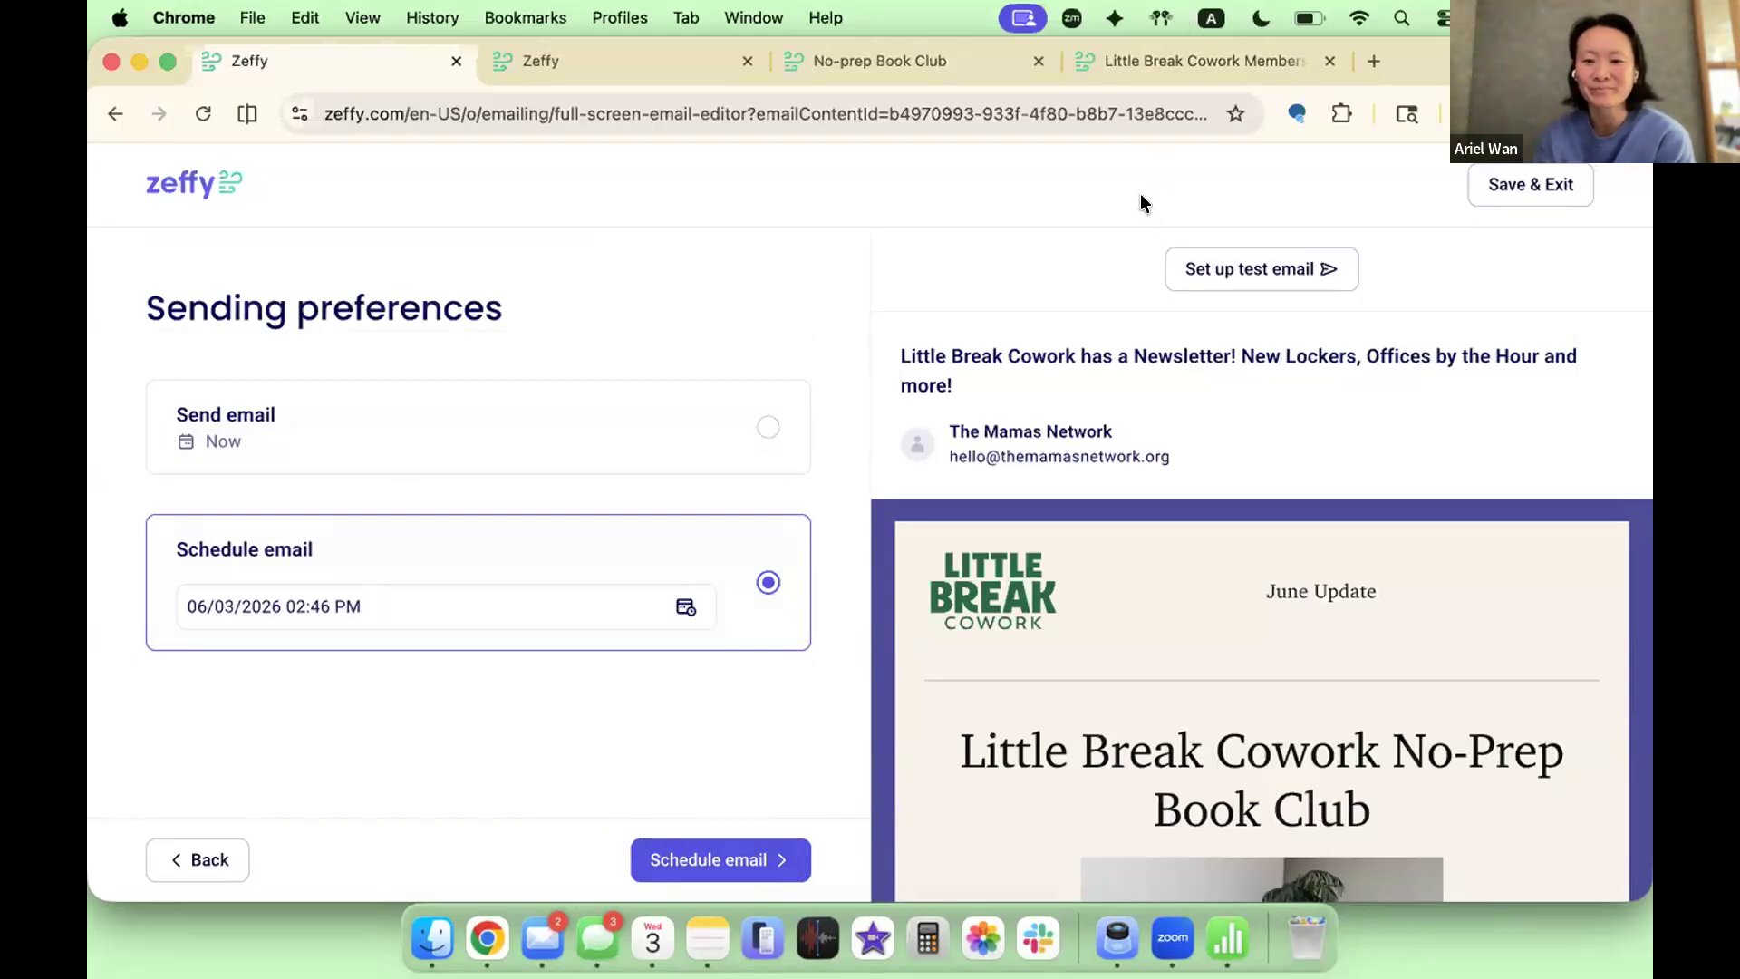
pyautogui.click(1522, 210)
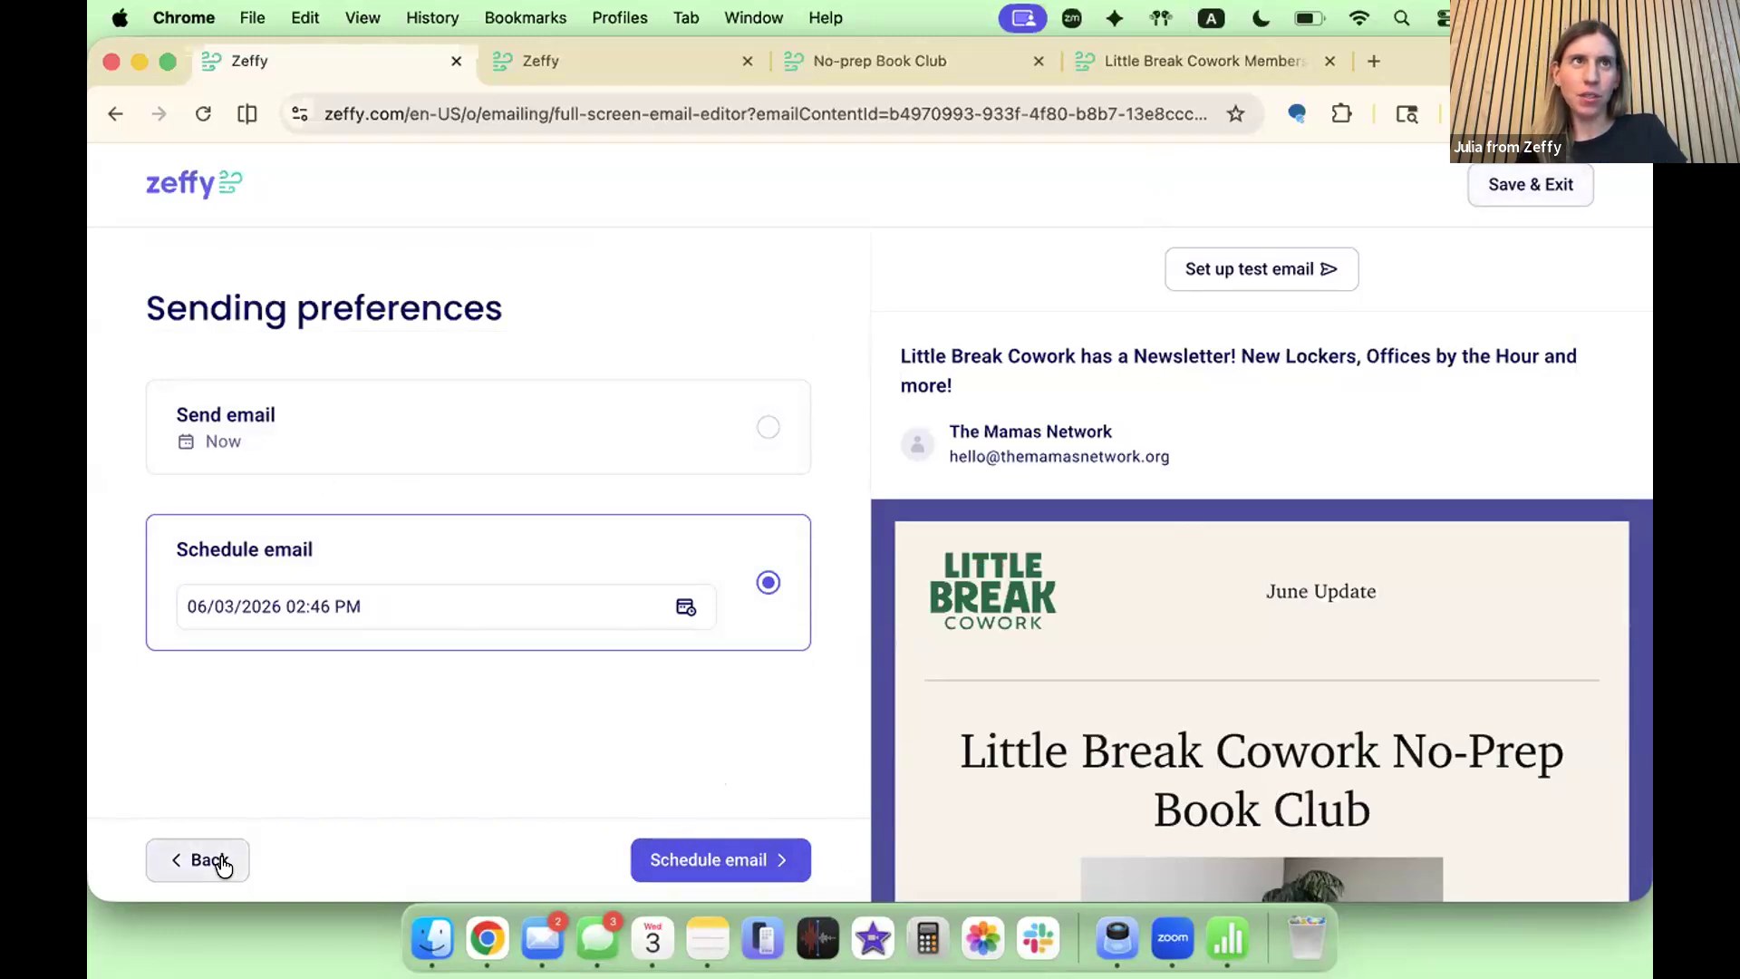
pyautogui.scroll(-15, 1257, 644)
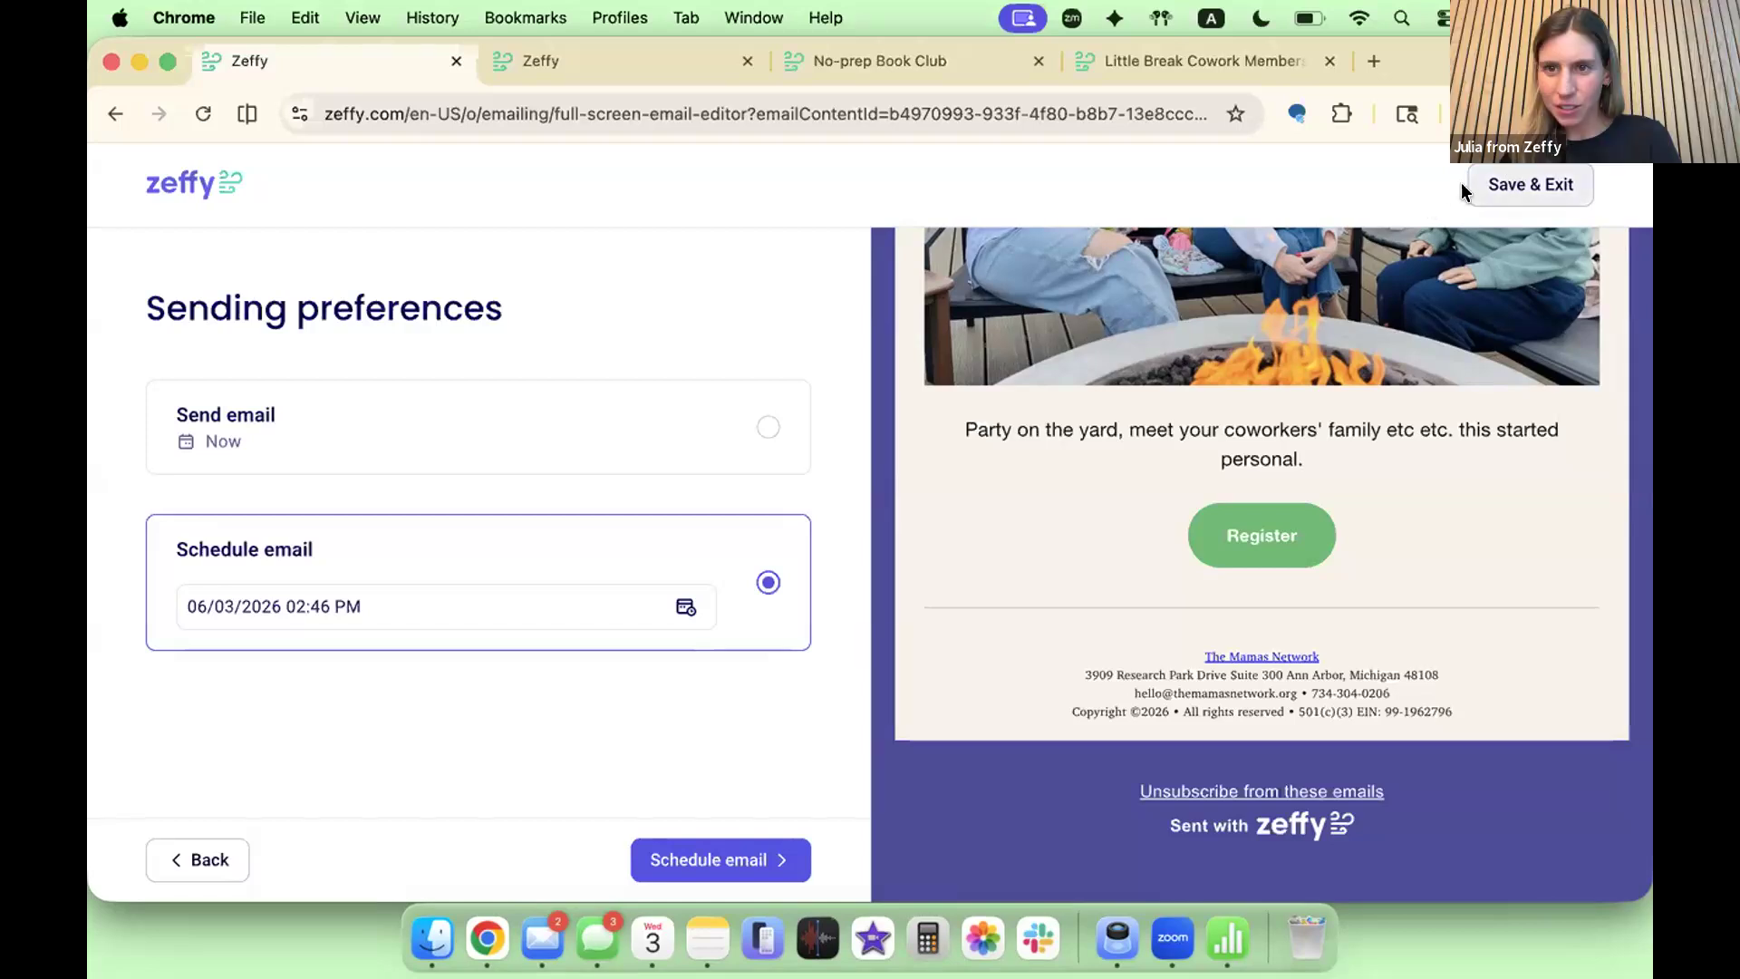
pyautogui.click(1510, 172)
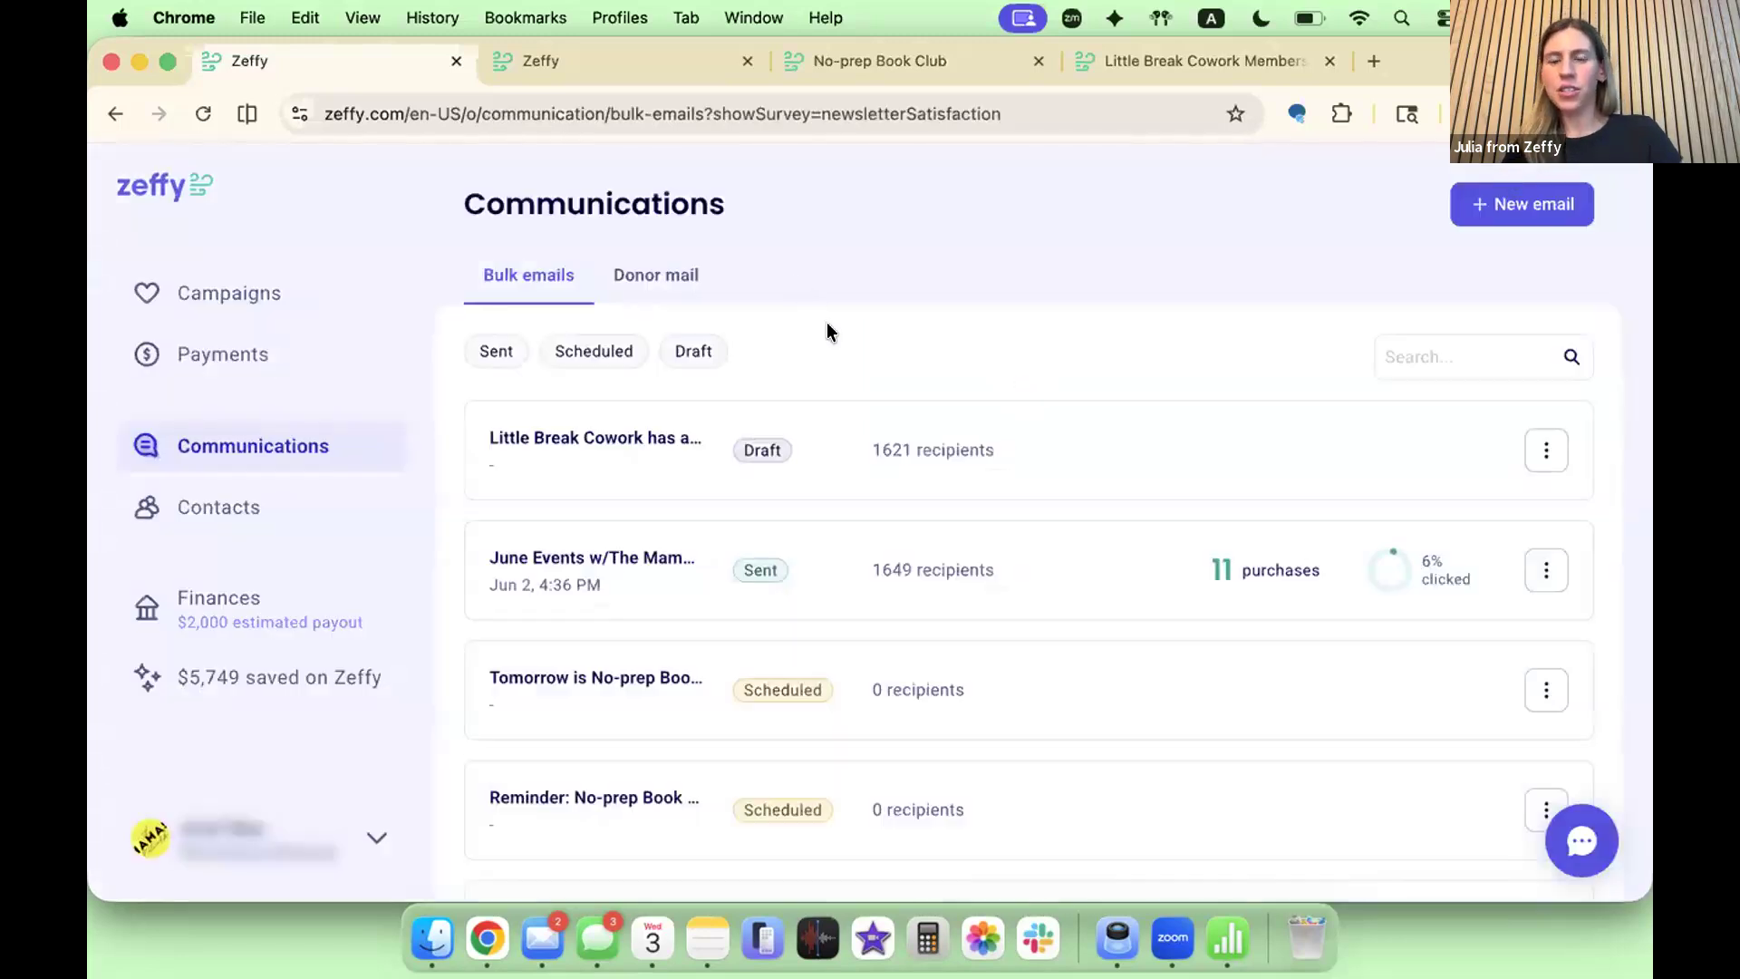
# Step: Open the report of the sent June Events email, reload it, and review its engagement statistics and recipient statuses
pyautogui.scroll(-2, 861, 397)
pyautogui.scroll(-2, 861, 397)
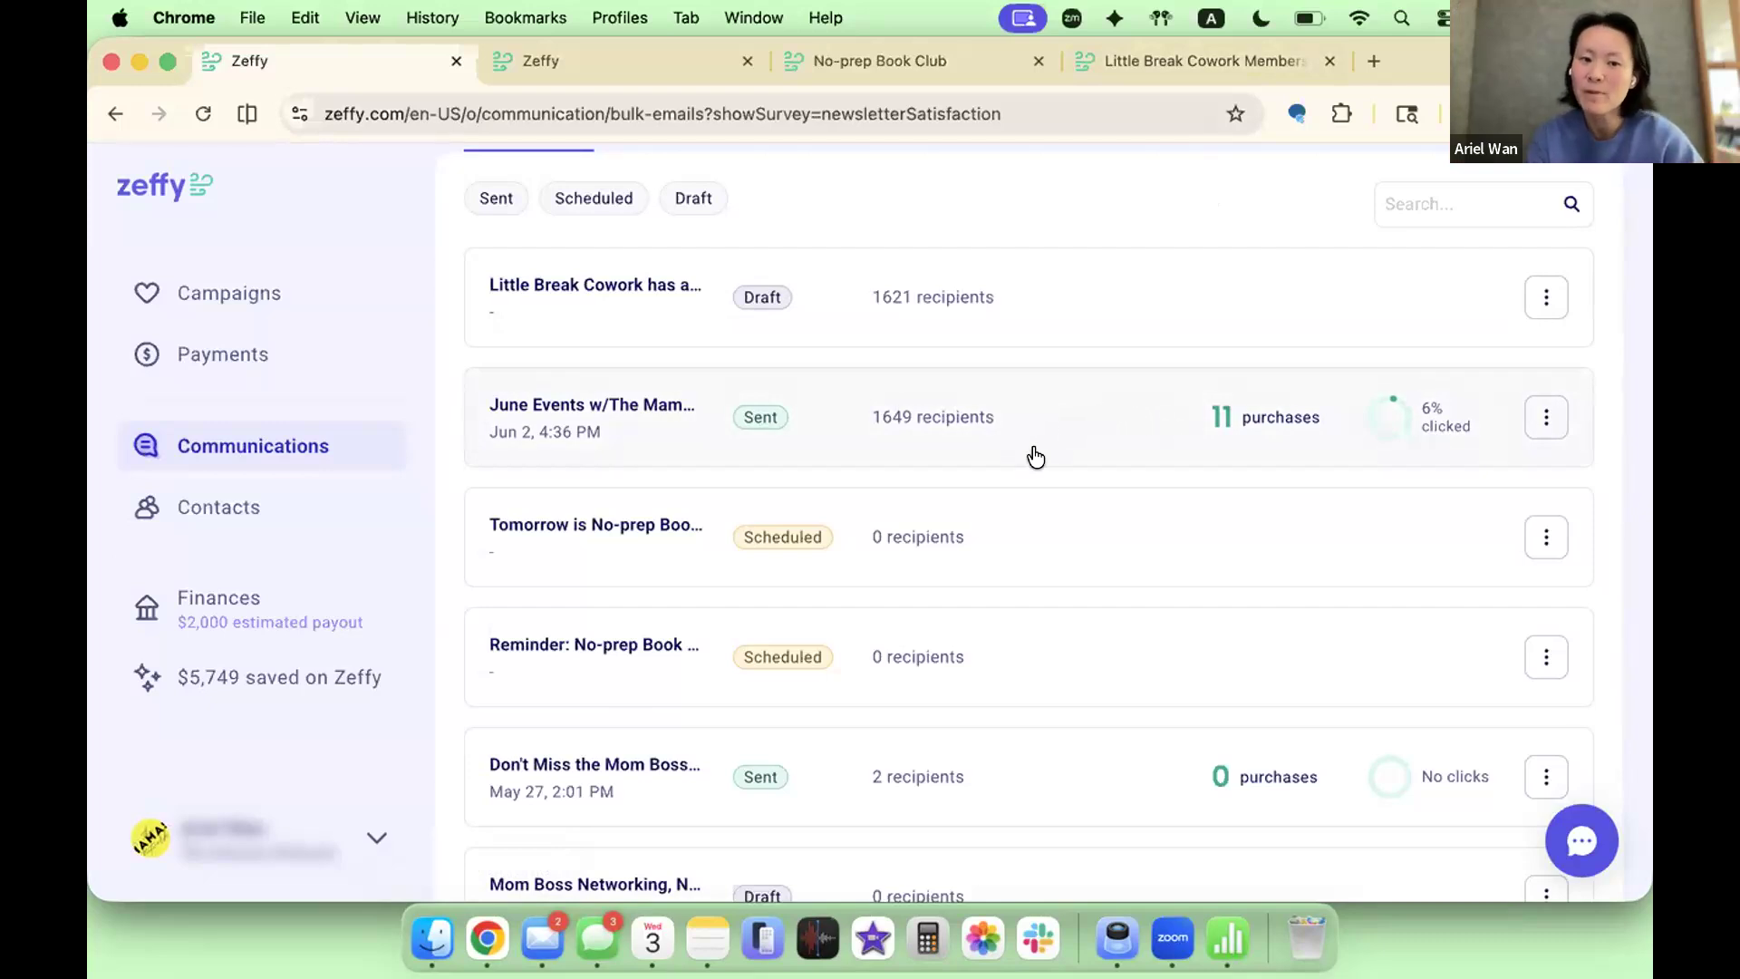
pyautogui.click(1090, 419)
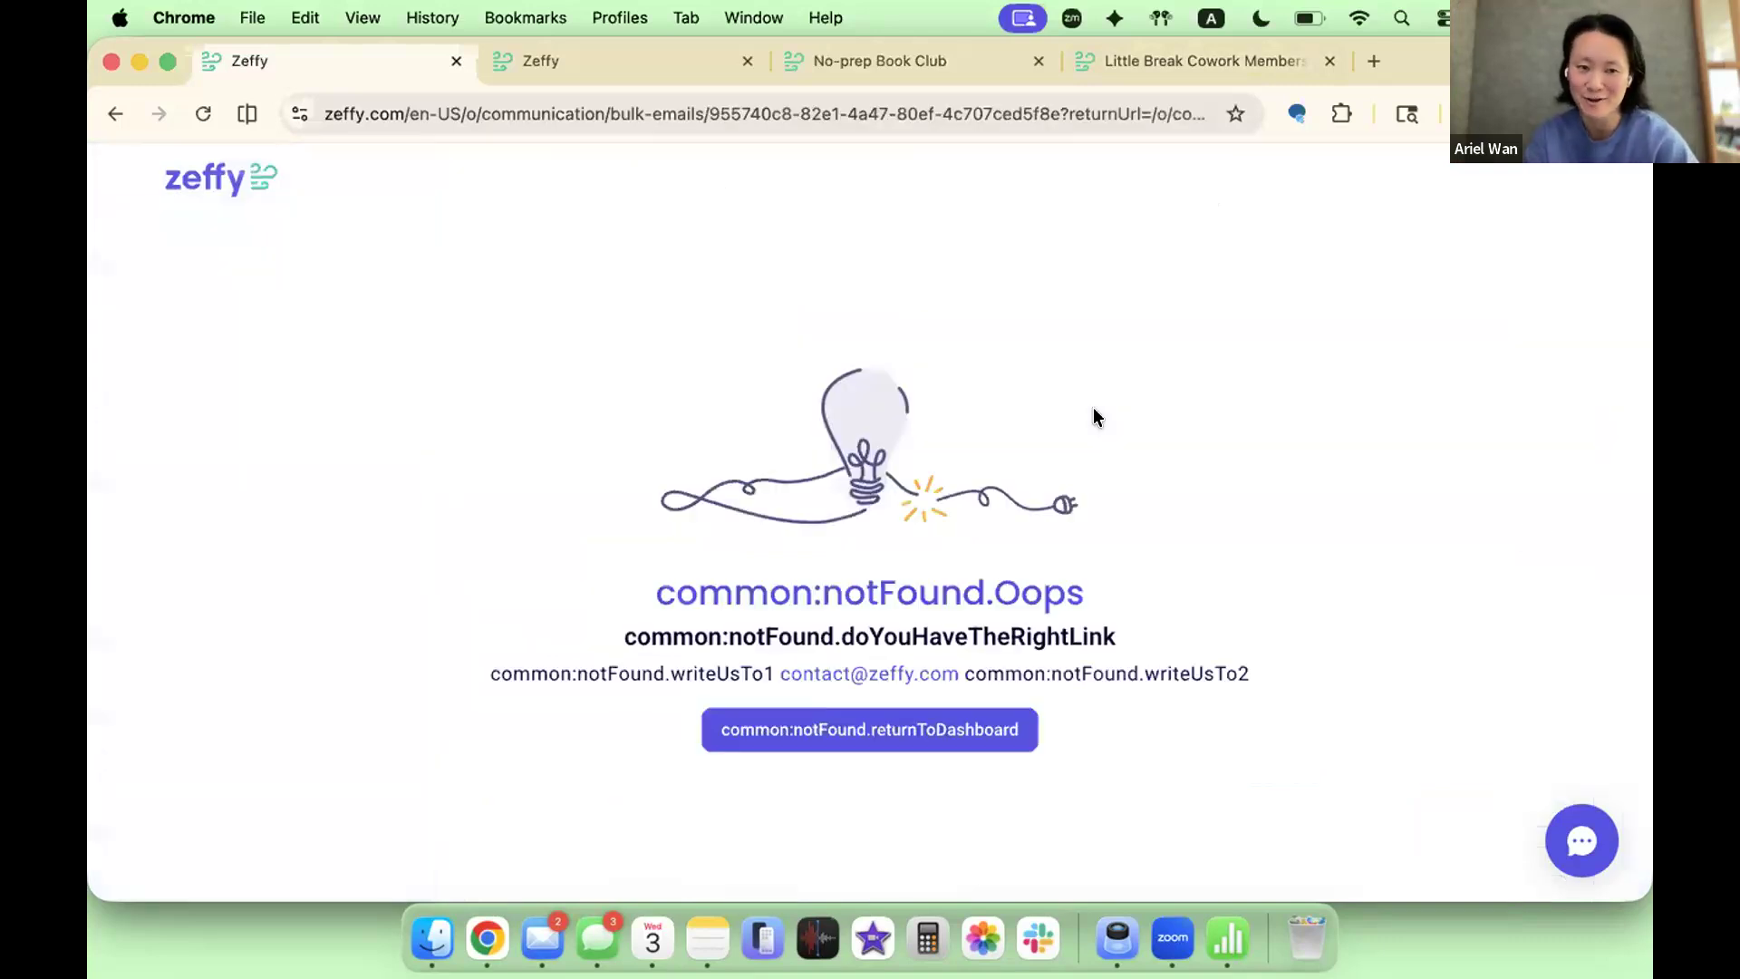
pyautogui.click(201, 113)
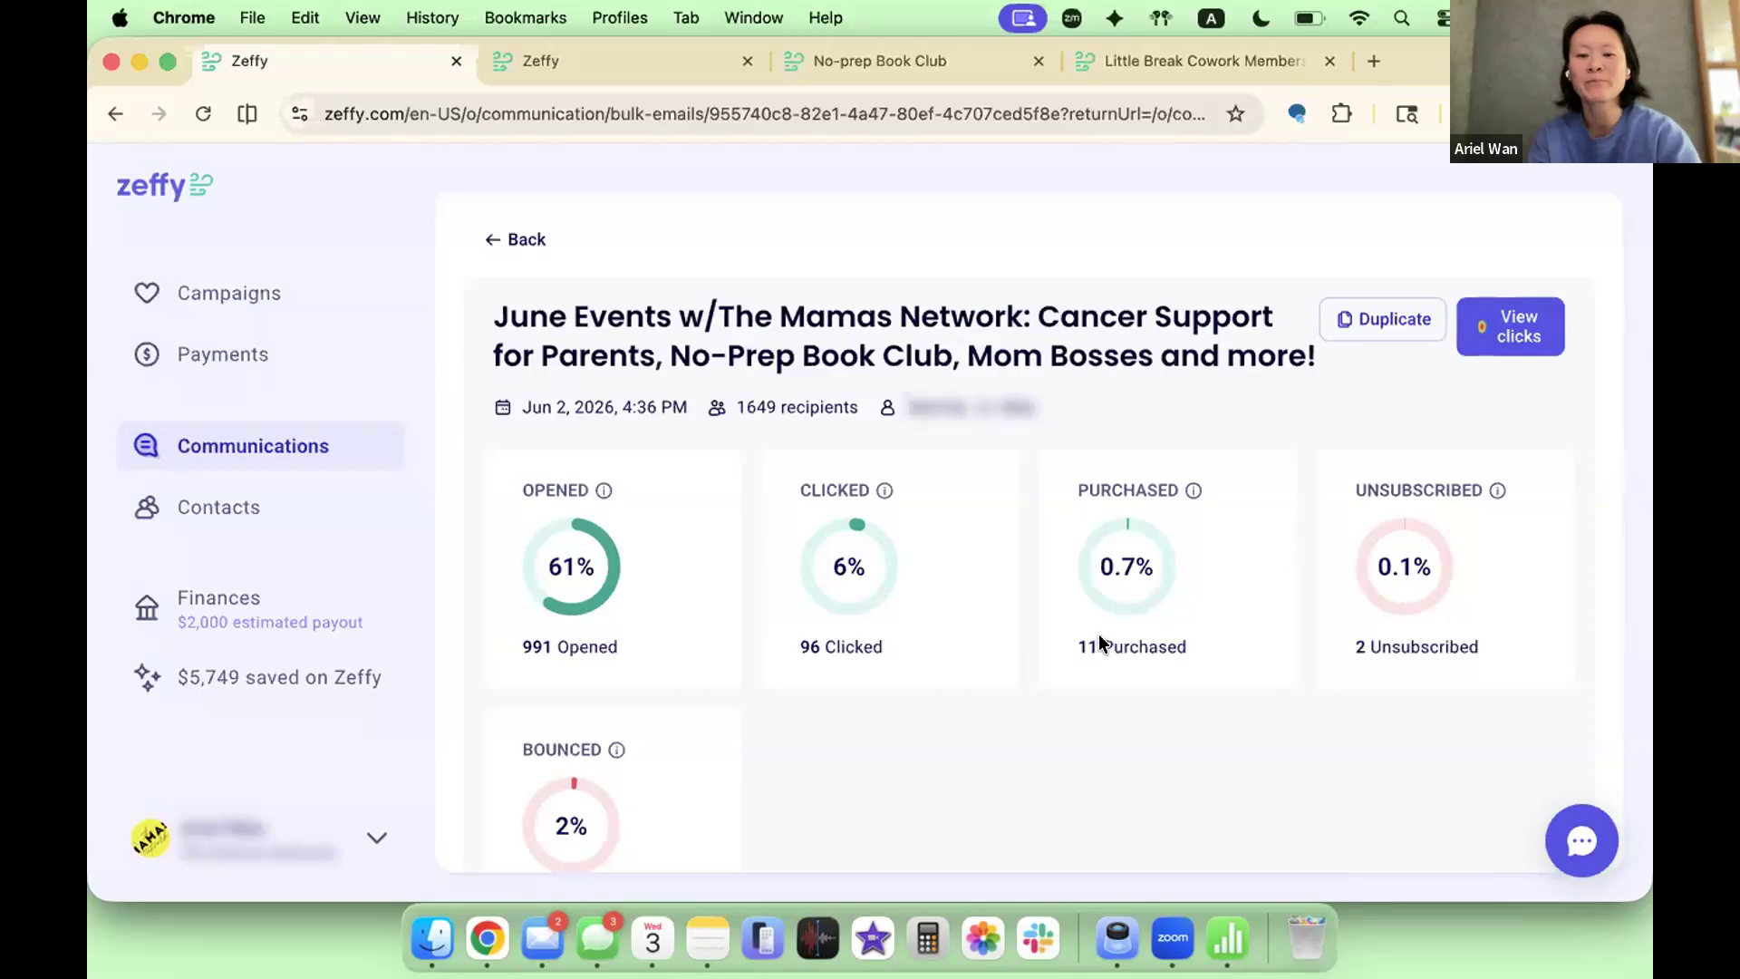
pyautogui.scroll(-1, 1101, 642)
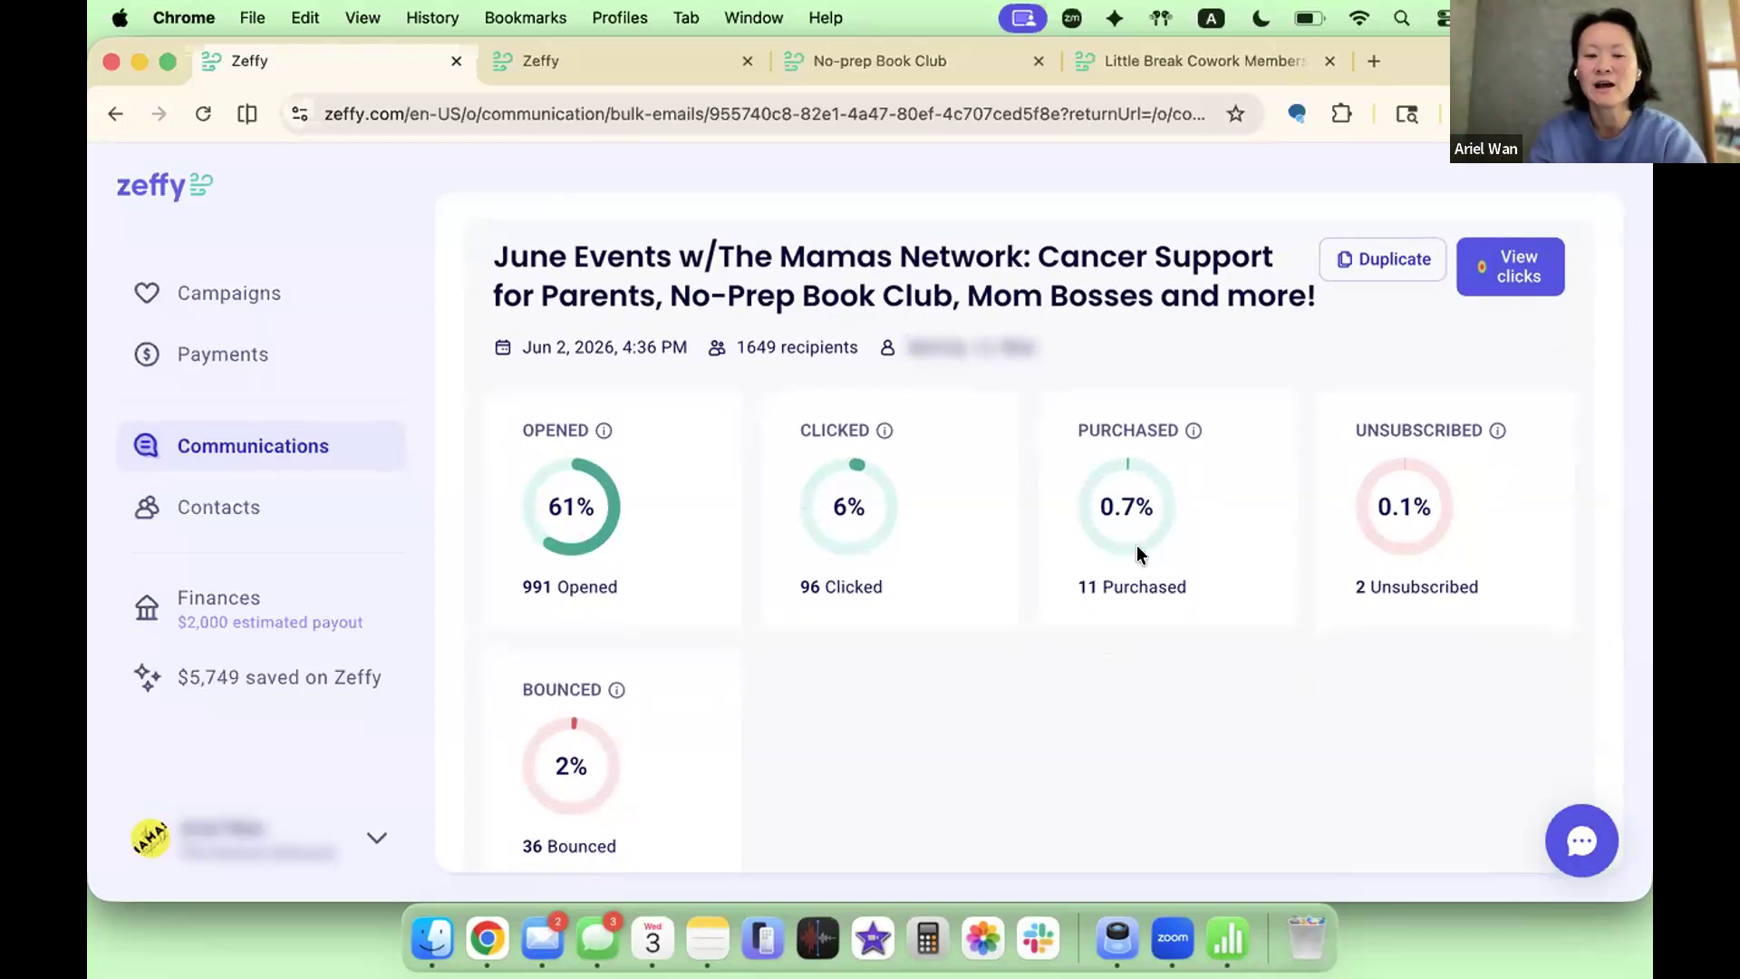
pyautogui.scroll(-6, 1389, 367)
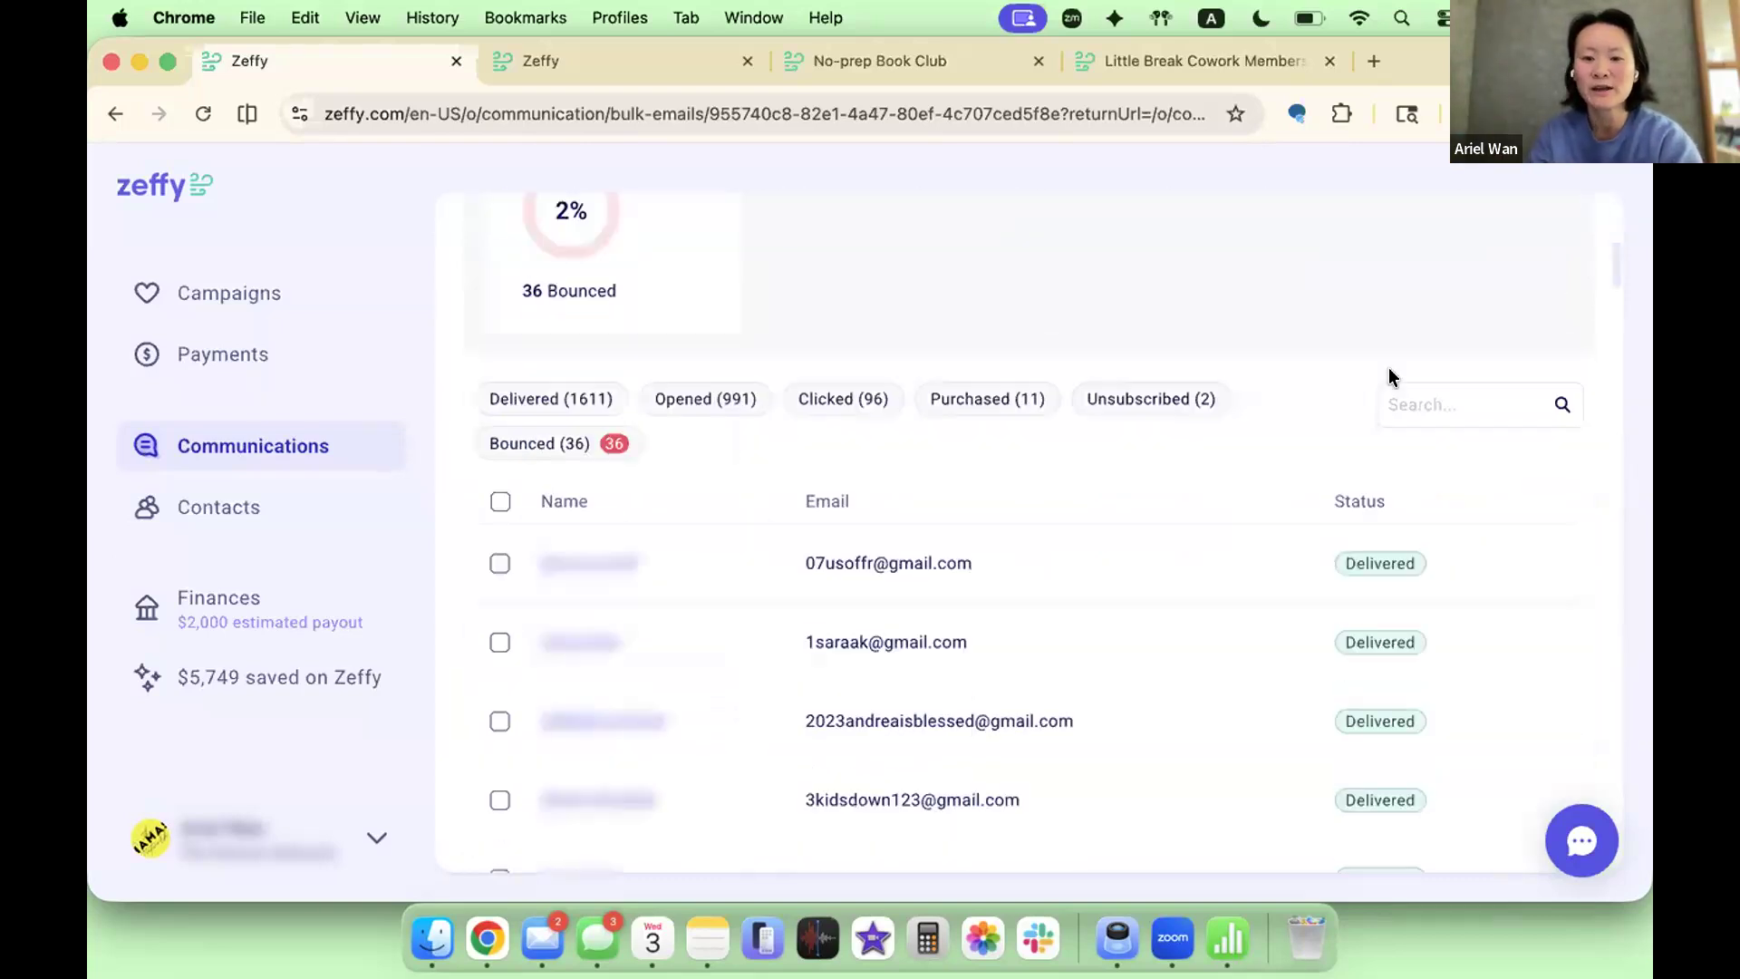
pyautogui.scroll(8, 1389, 367)
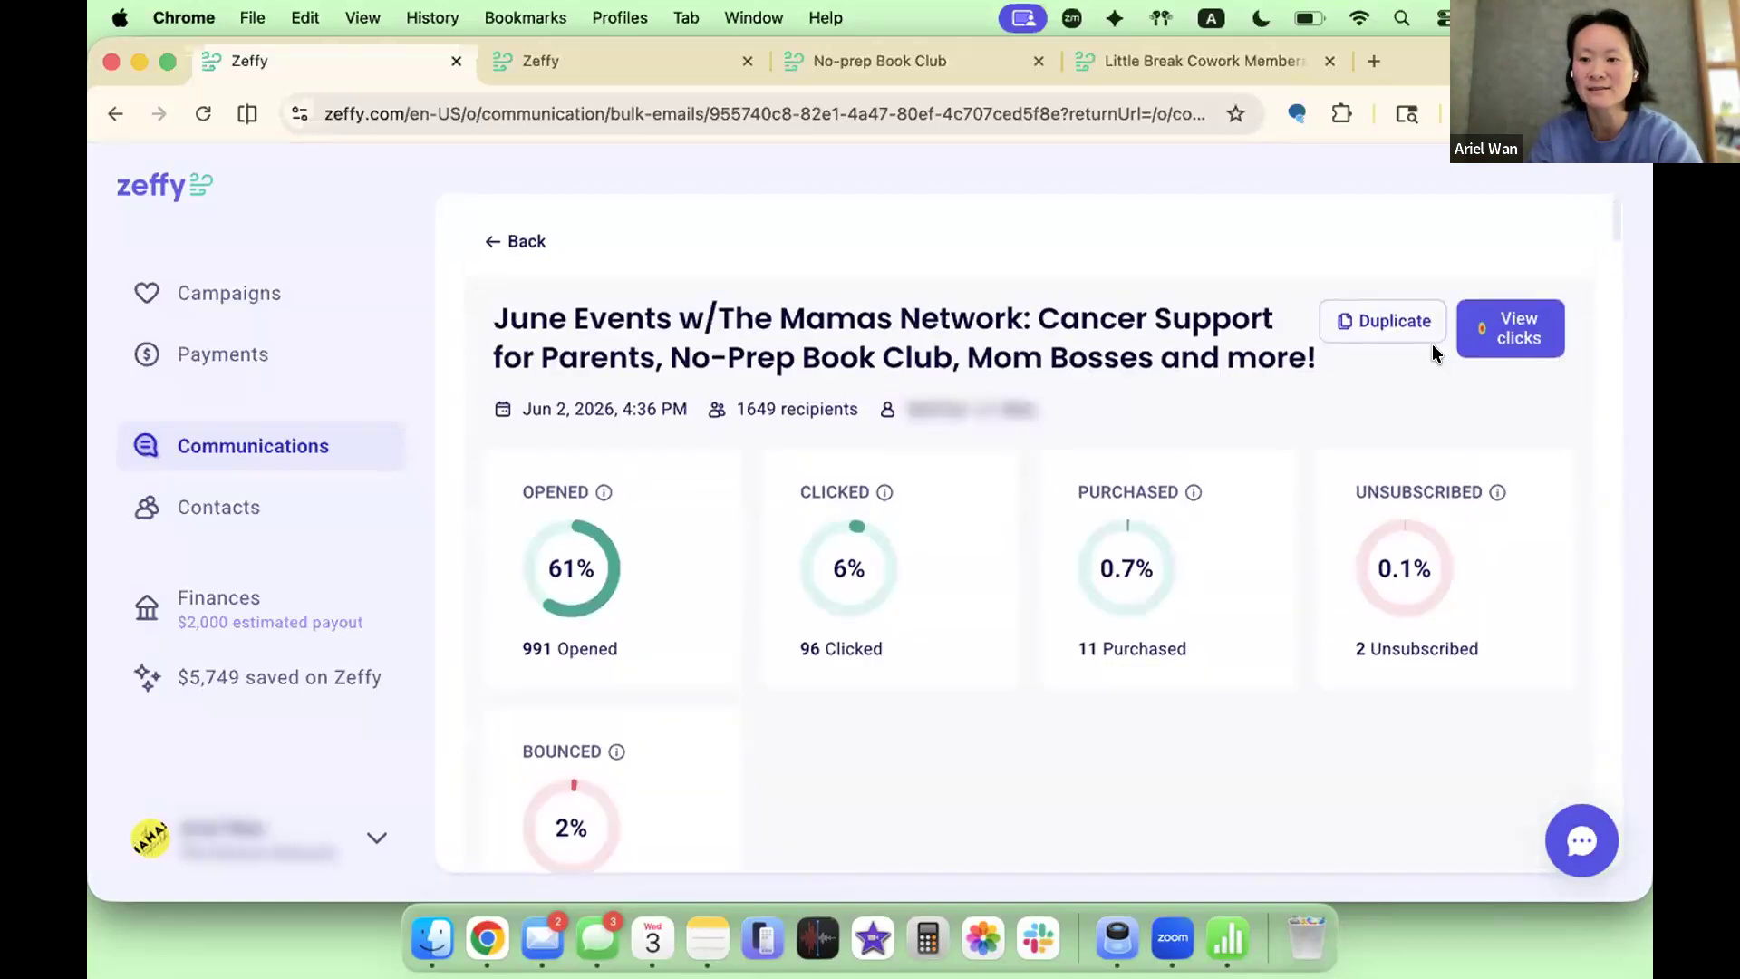
# Step: Open the sent email's click map and check the click rates of the Little Break Cowork and Cancer Support Community links
pyautogui.click(1505, 333)
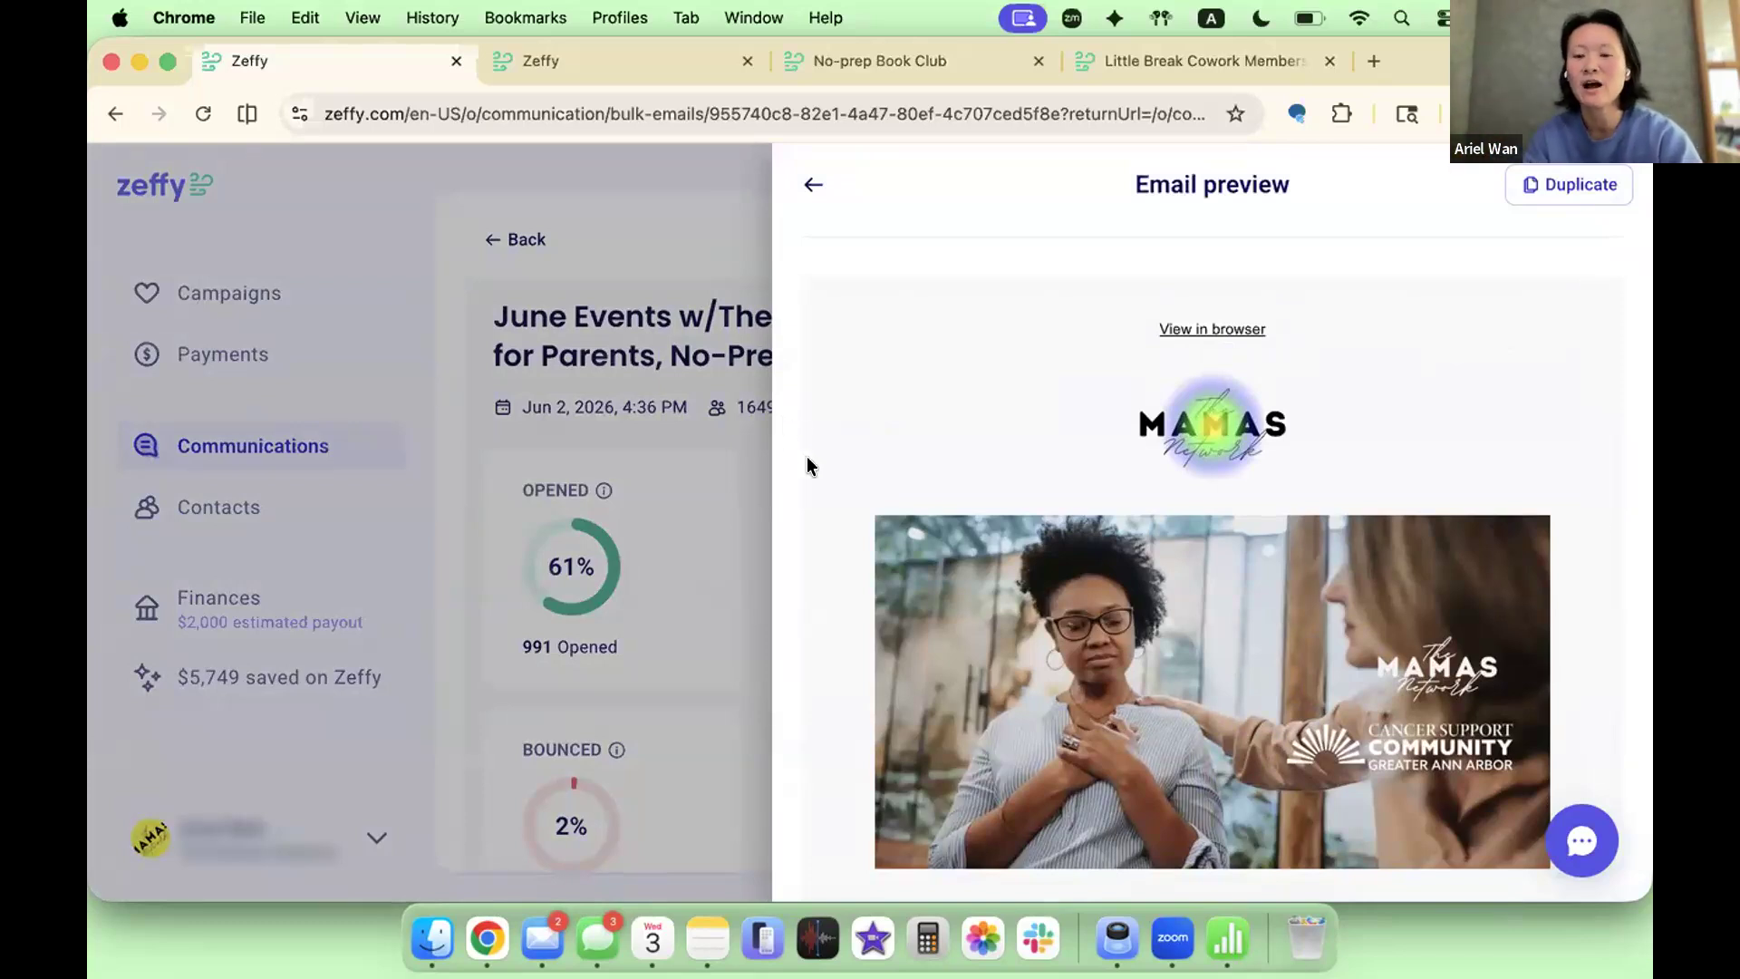
pyautogui.scroll(-3, 806, 457)
pyautogui.scroll(-3, 823, 435)
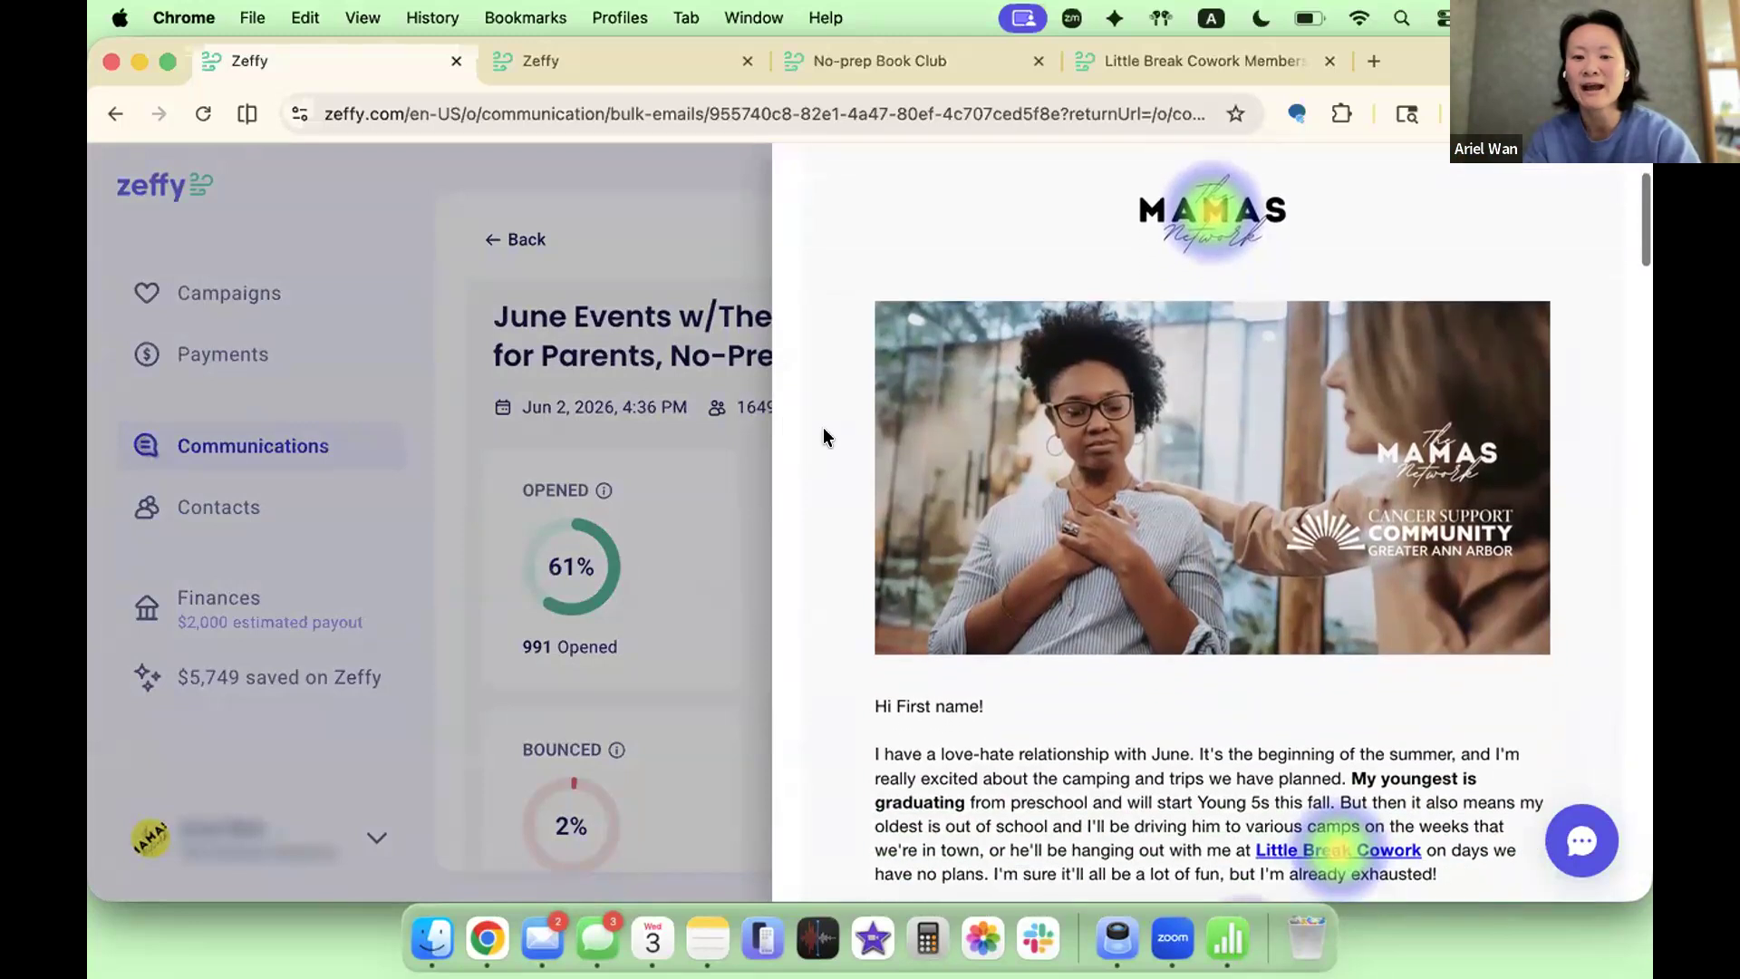
pyautogui.scroll(-2, 824, 429)
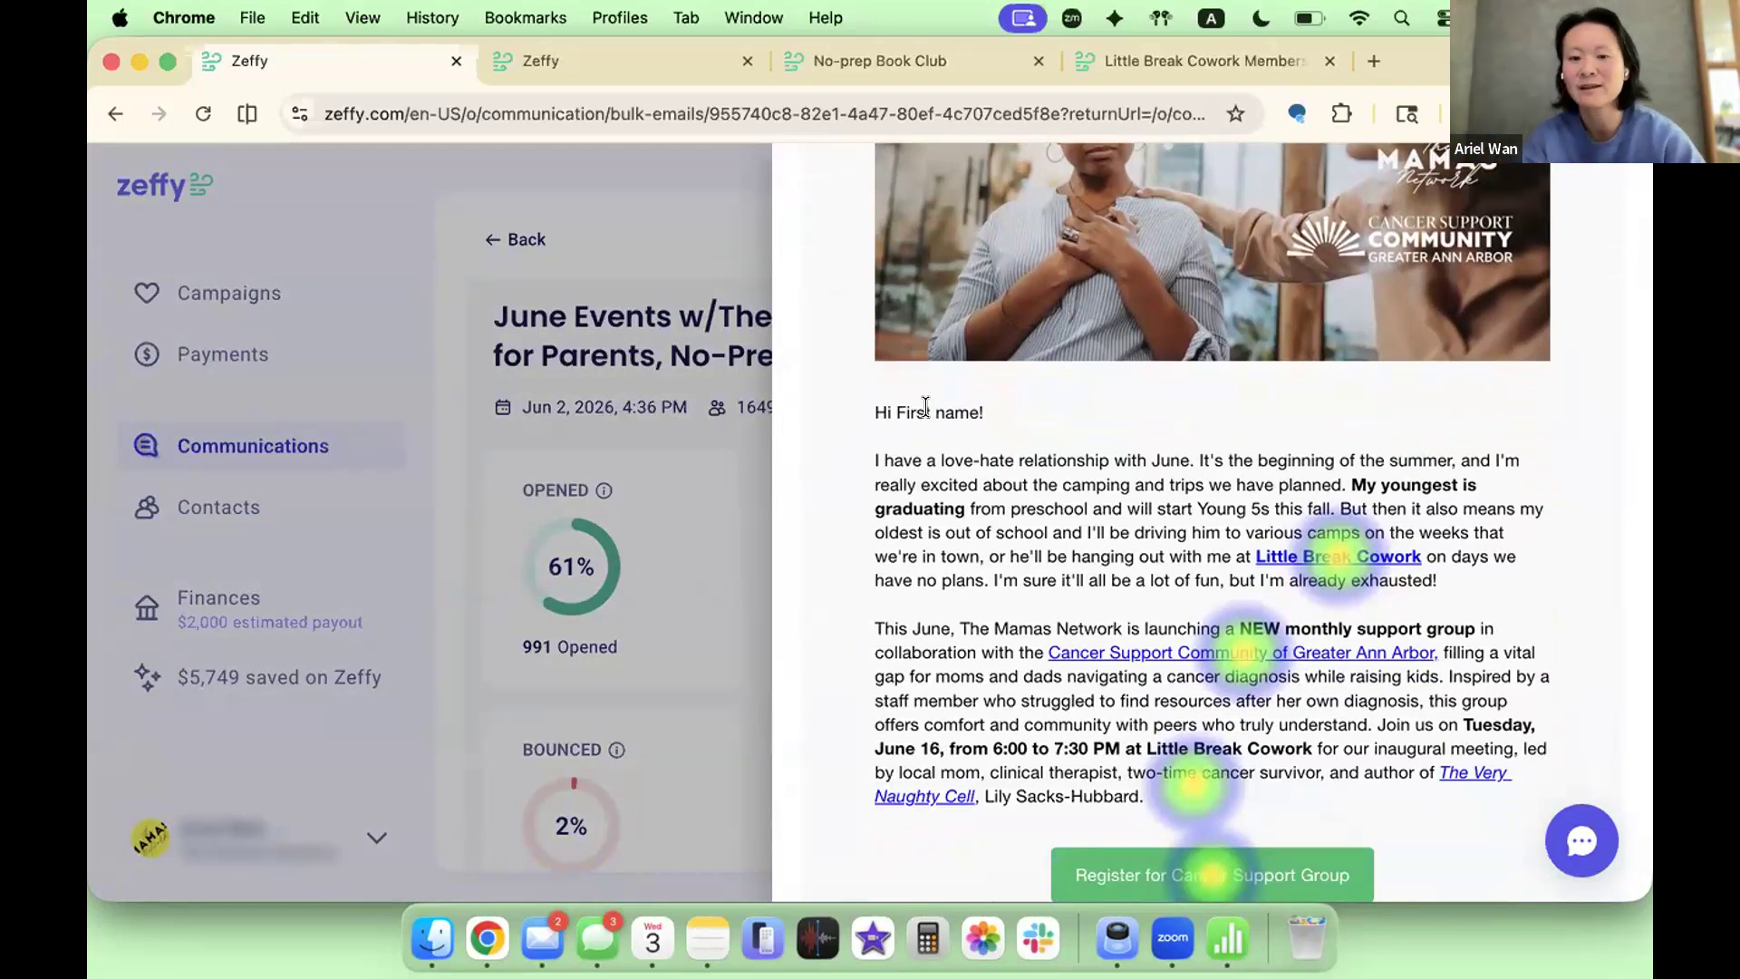
pyautogui.scroll(-1, 926, 407)
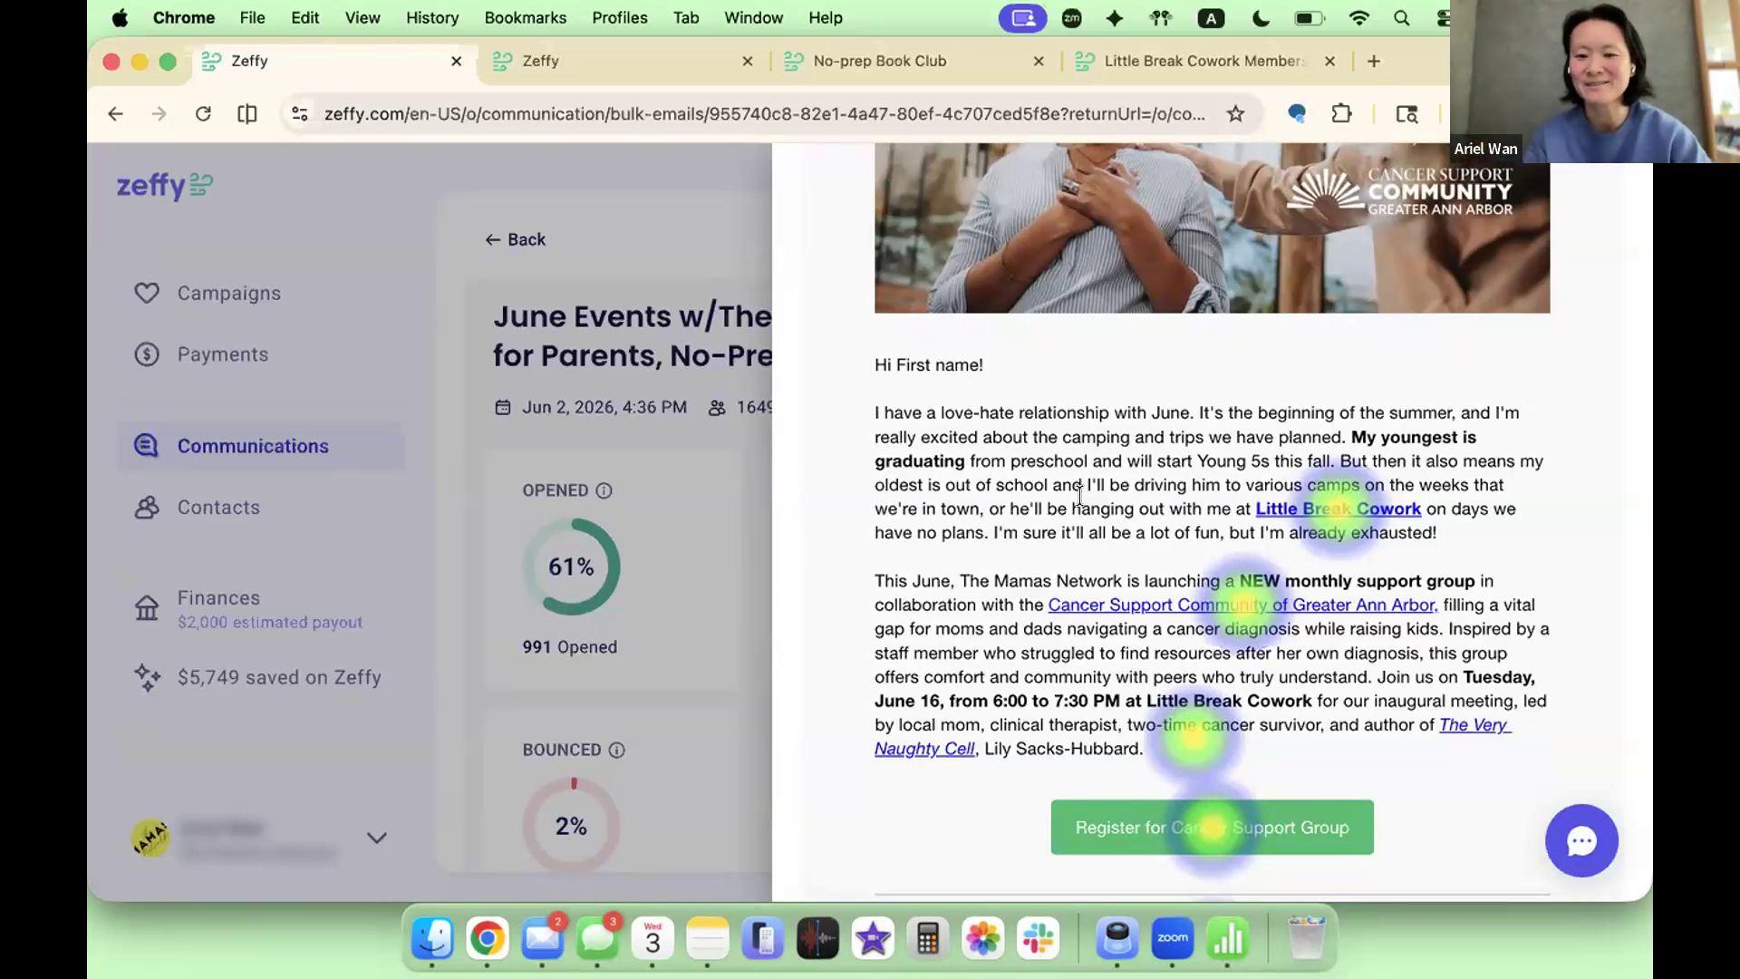
pyautogui.scroll(-2, 1079, 495)
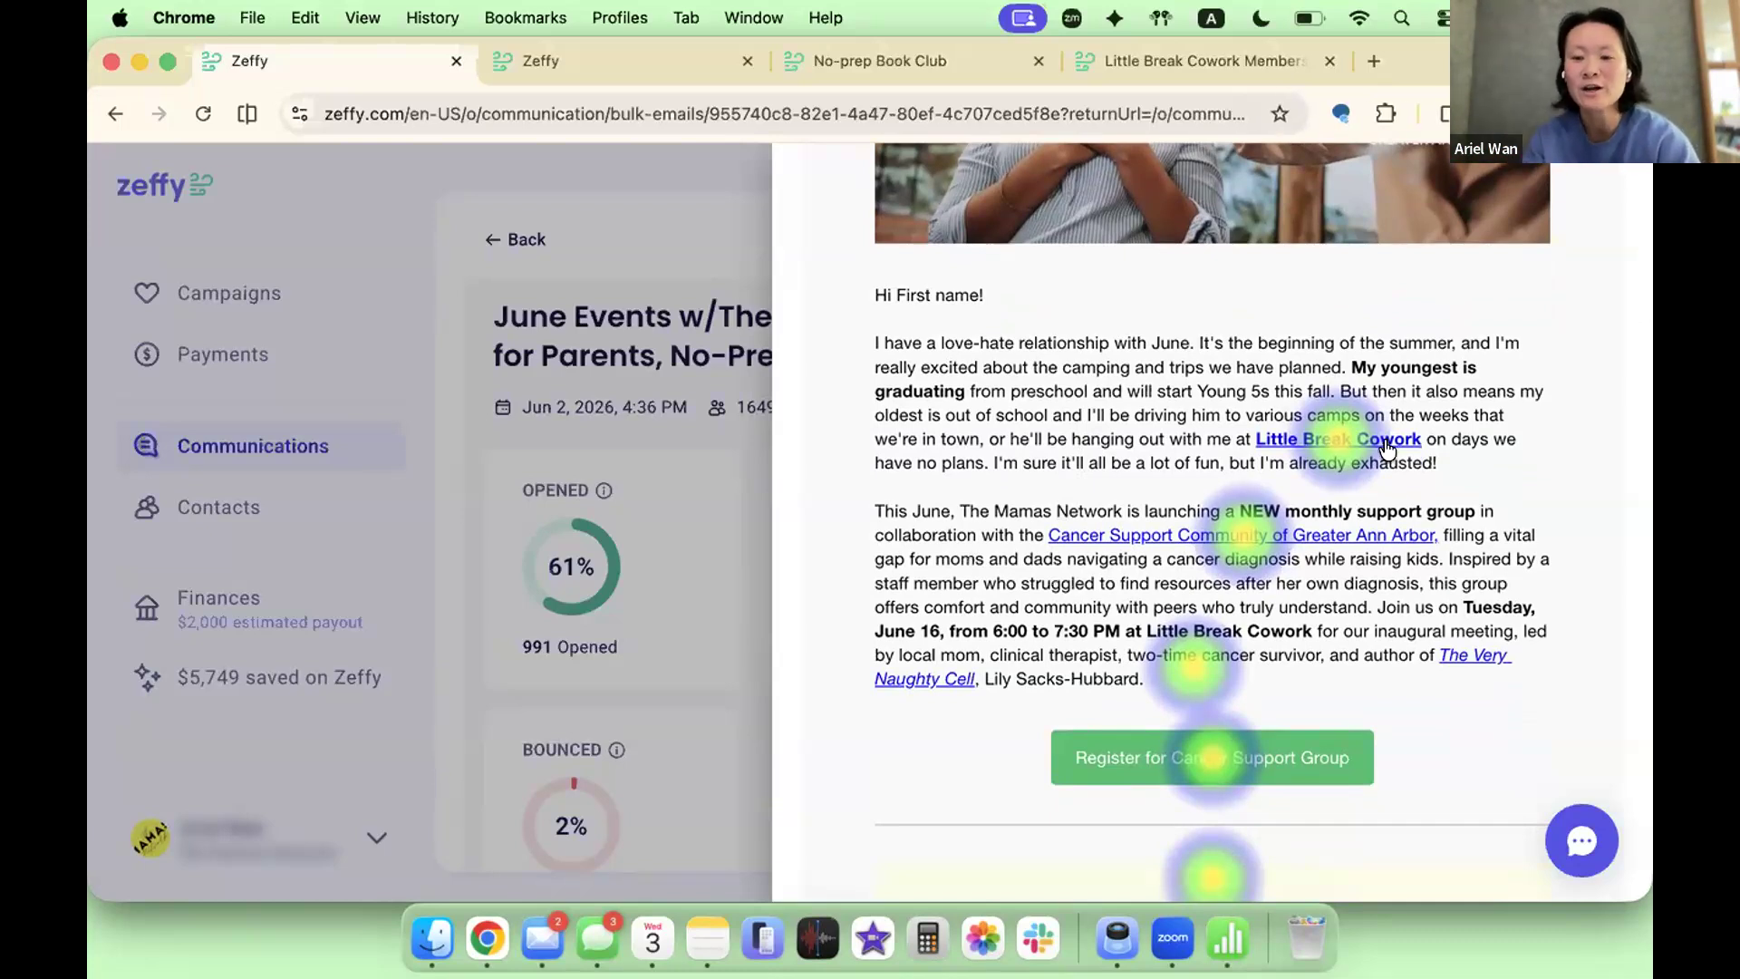
pyautogui.moveTo(1334, 425)
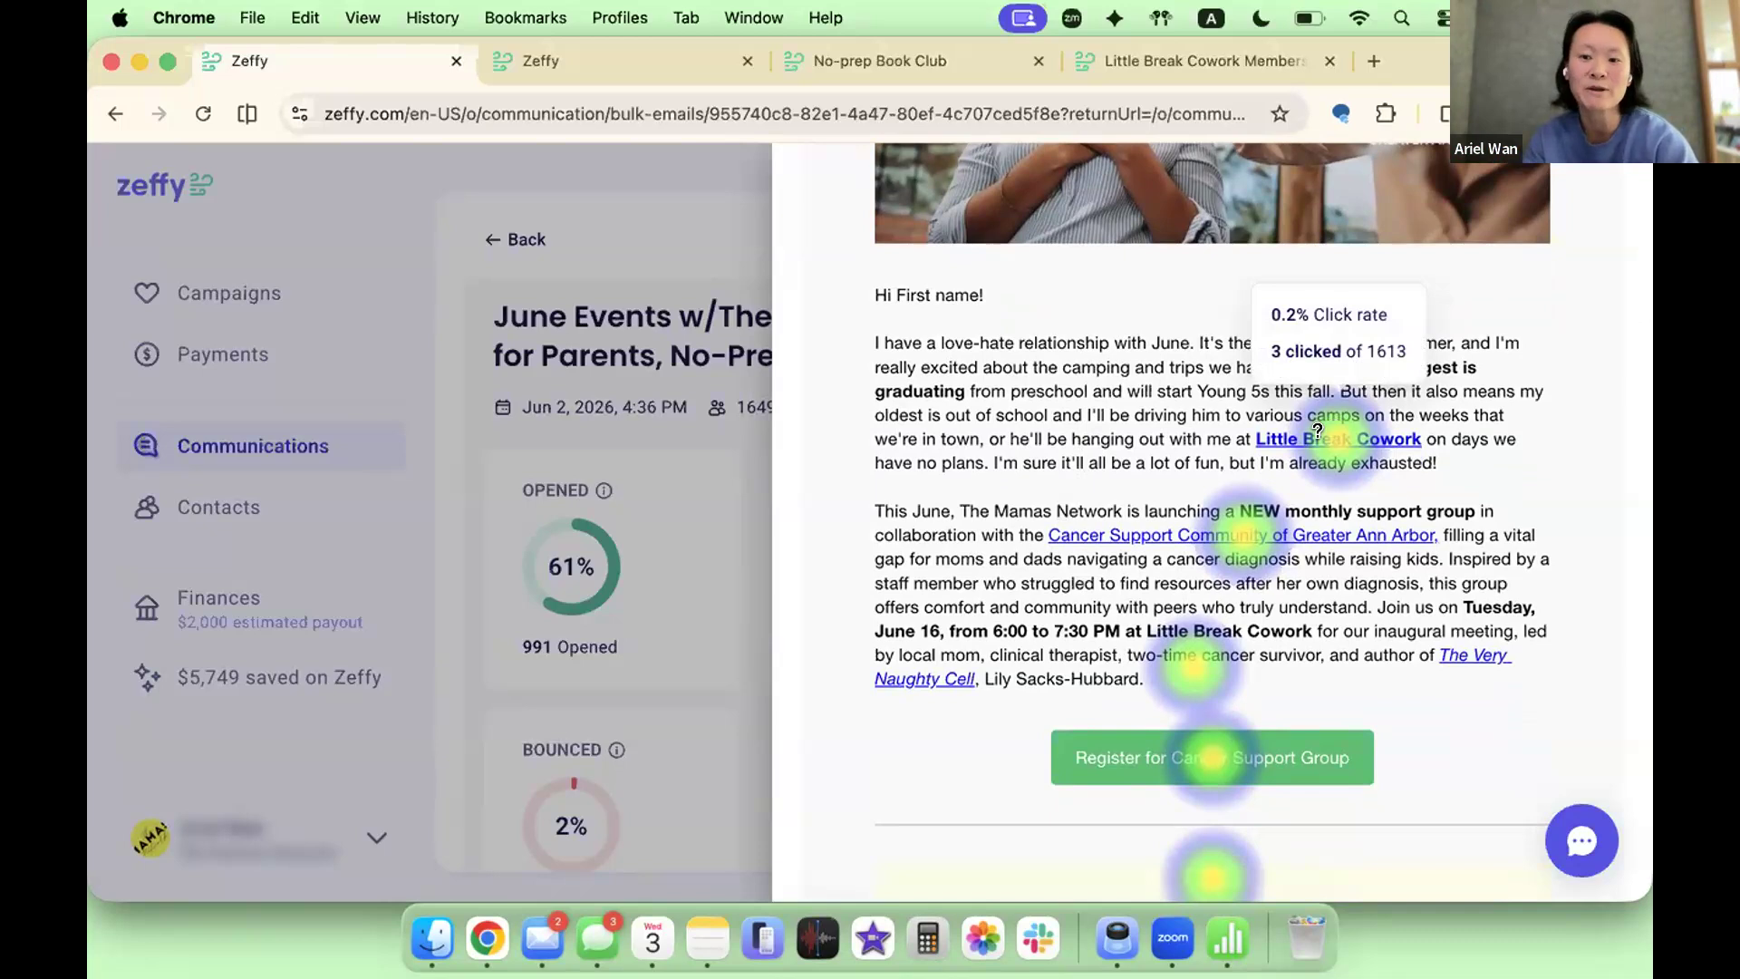
pyautogui.moveTo(1234, 529)
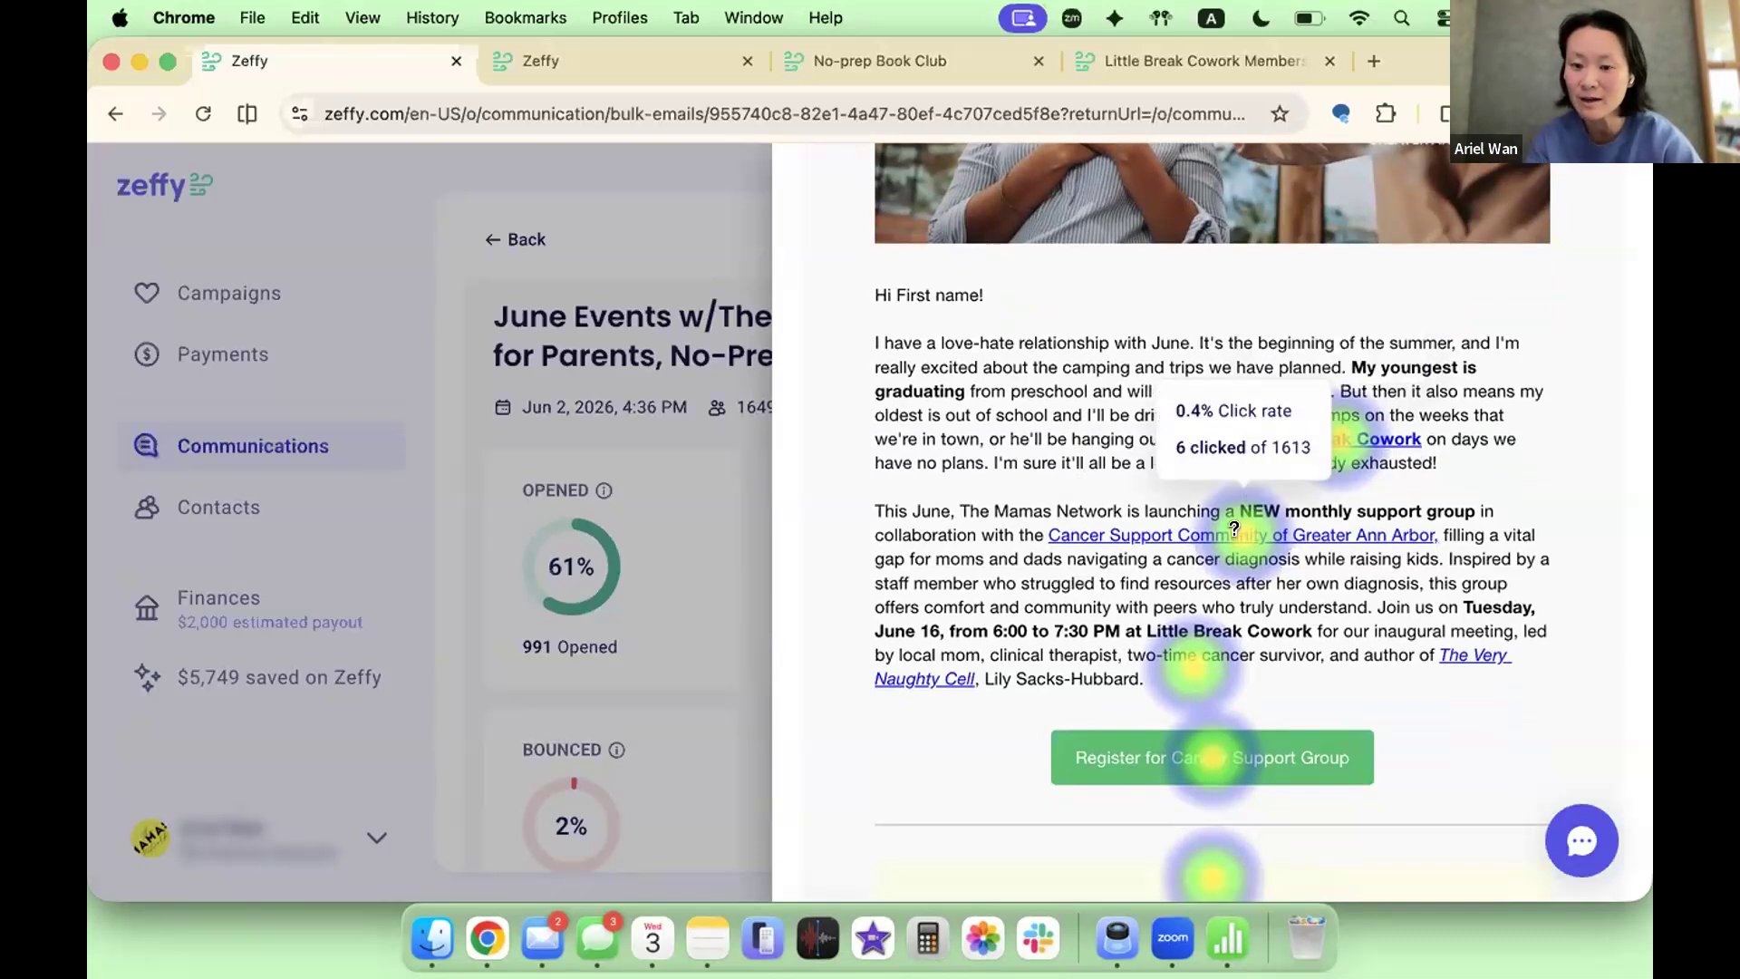
pyautogui.moveTo(1176, 659)
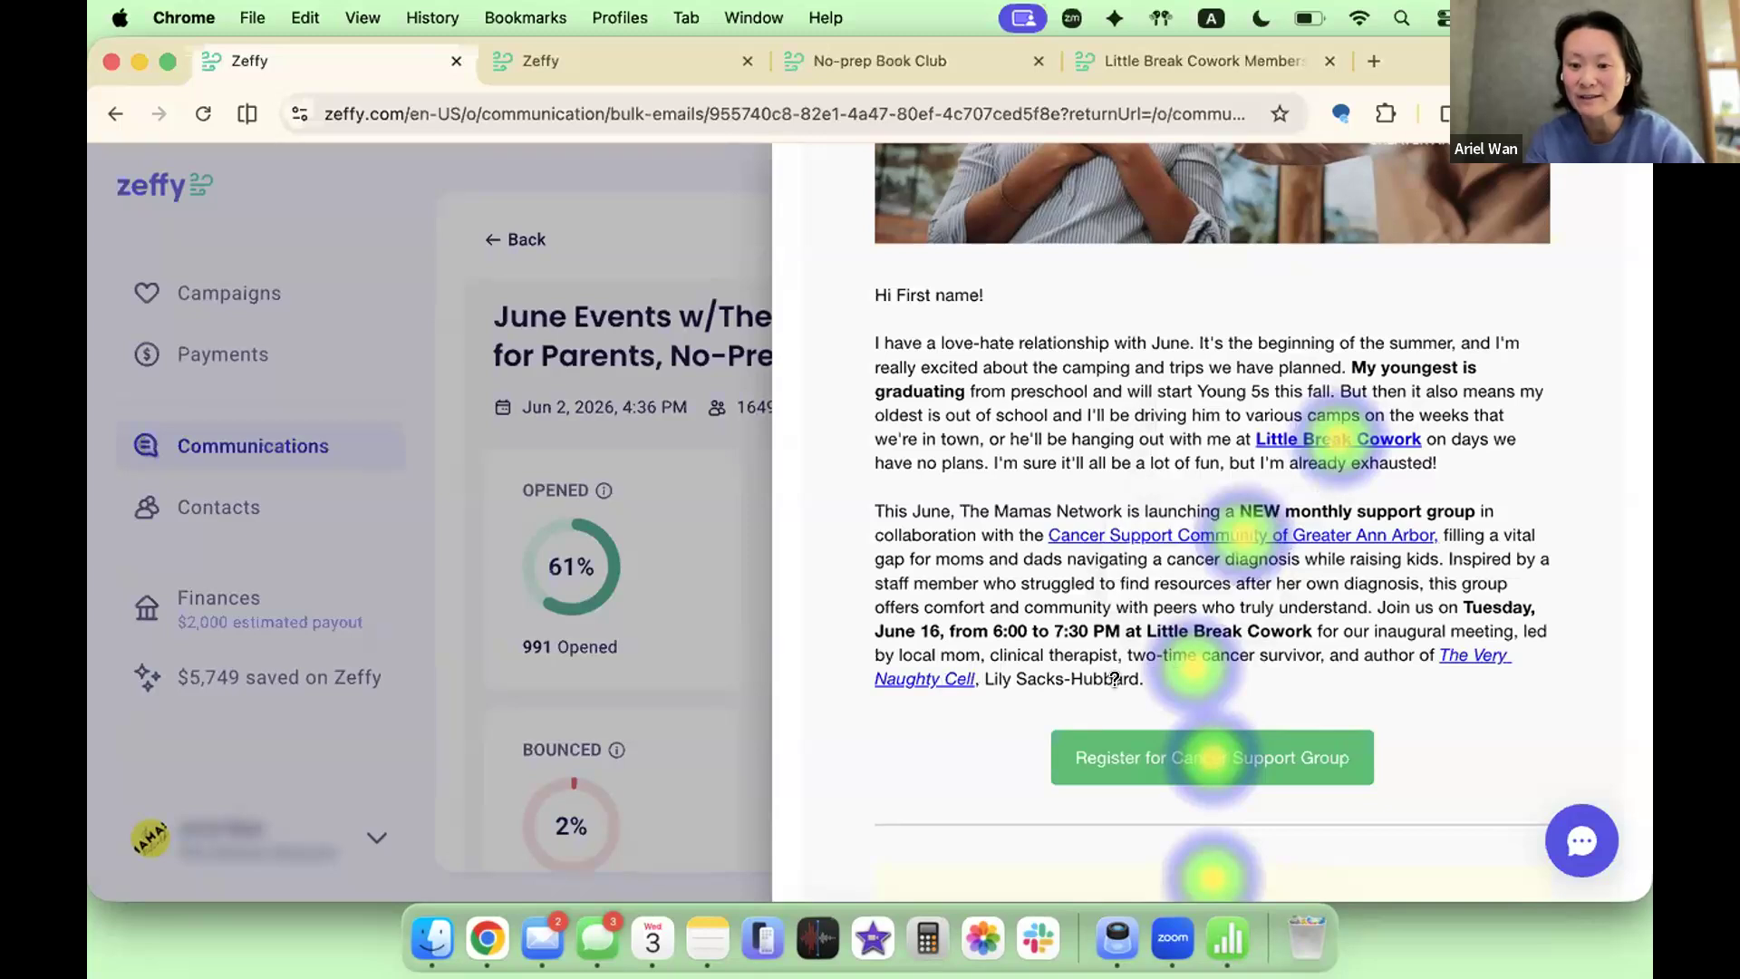
# Step: Examine the click map around the cancer support group registration button, the June 2026 events calendar and the Support Groups section
pyautogui.scroll(-2, 1167, 657)
pyautogui.scroll(-2, 1168, 657)
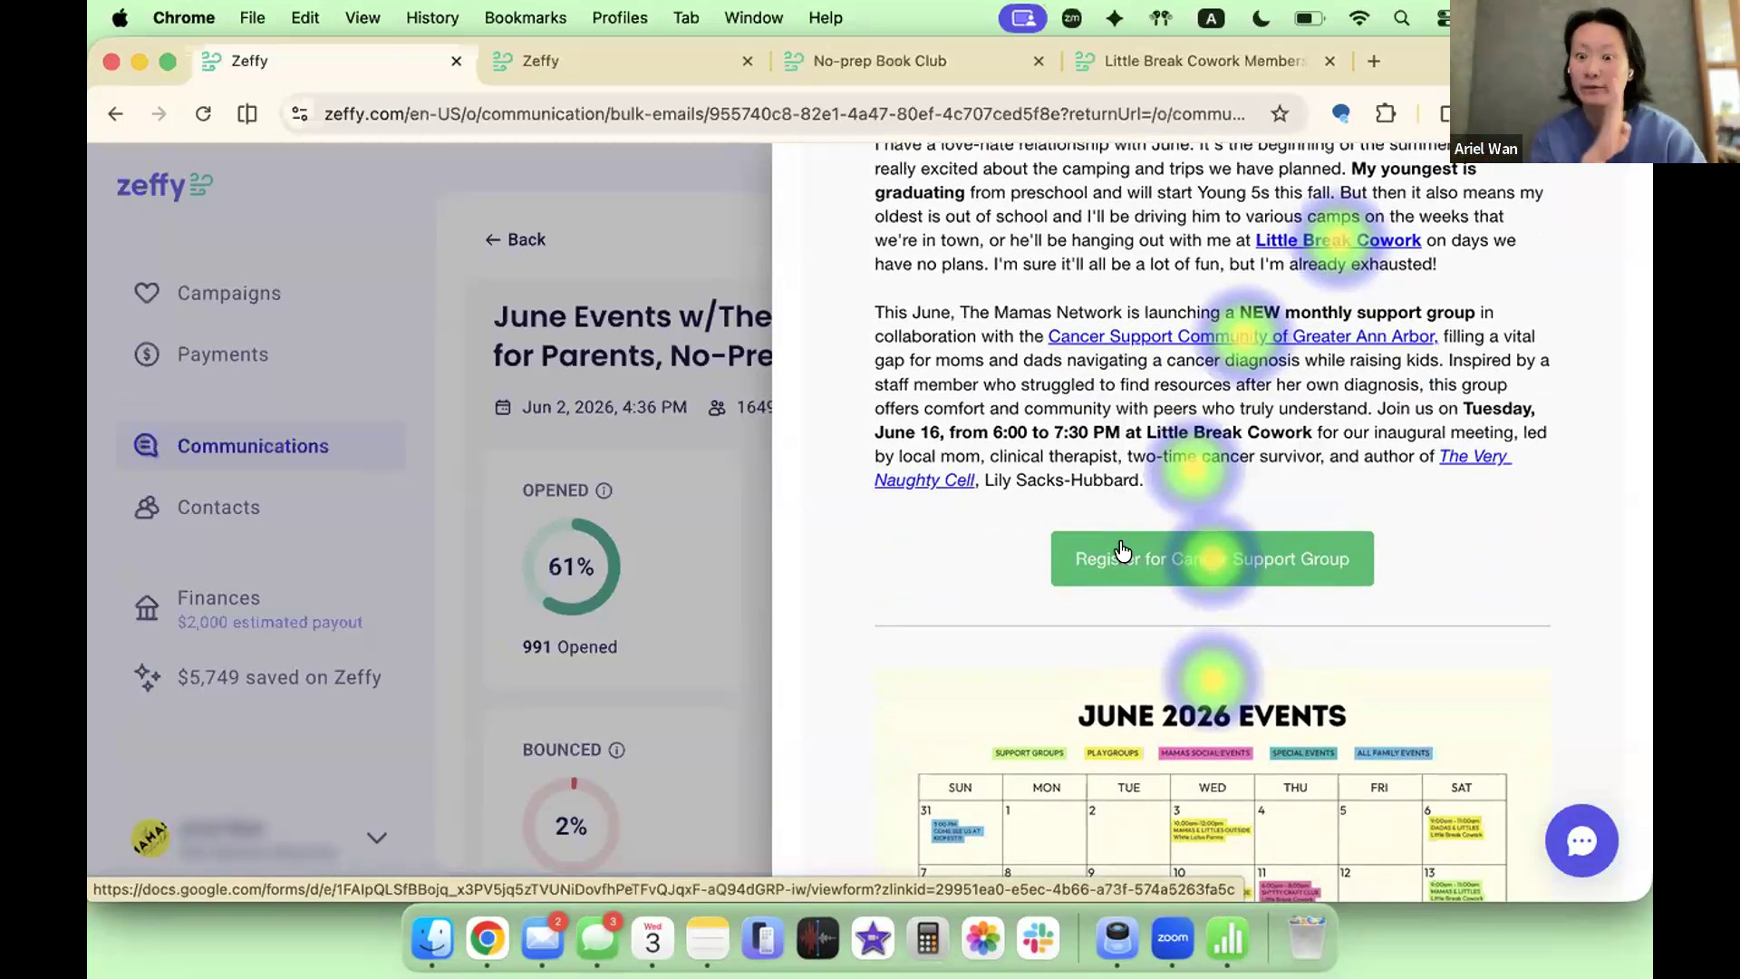
pyautogui.scroll(-3, 1122, 550)
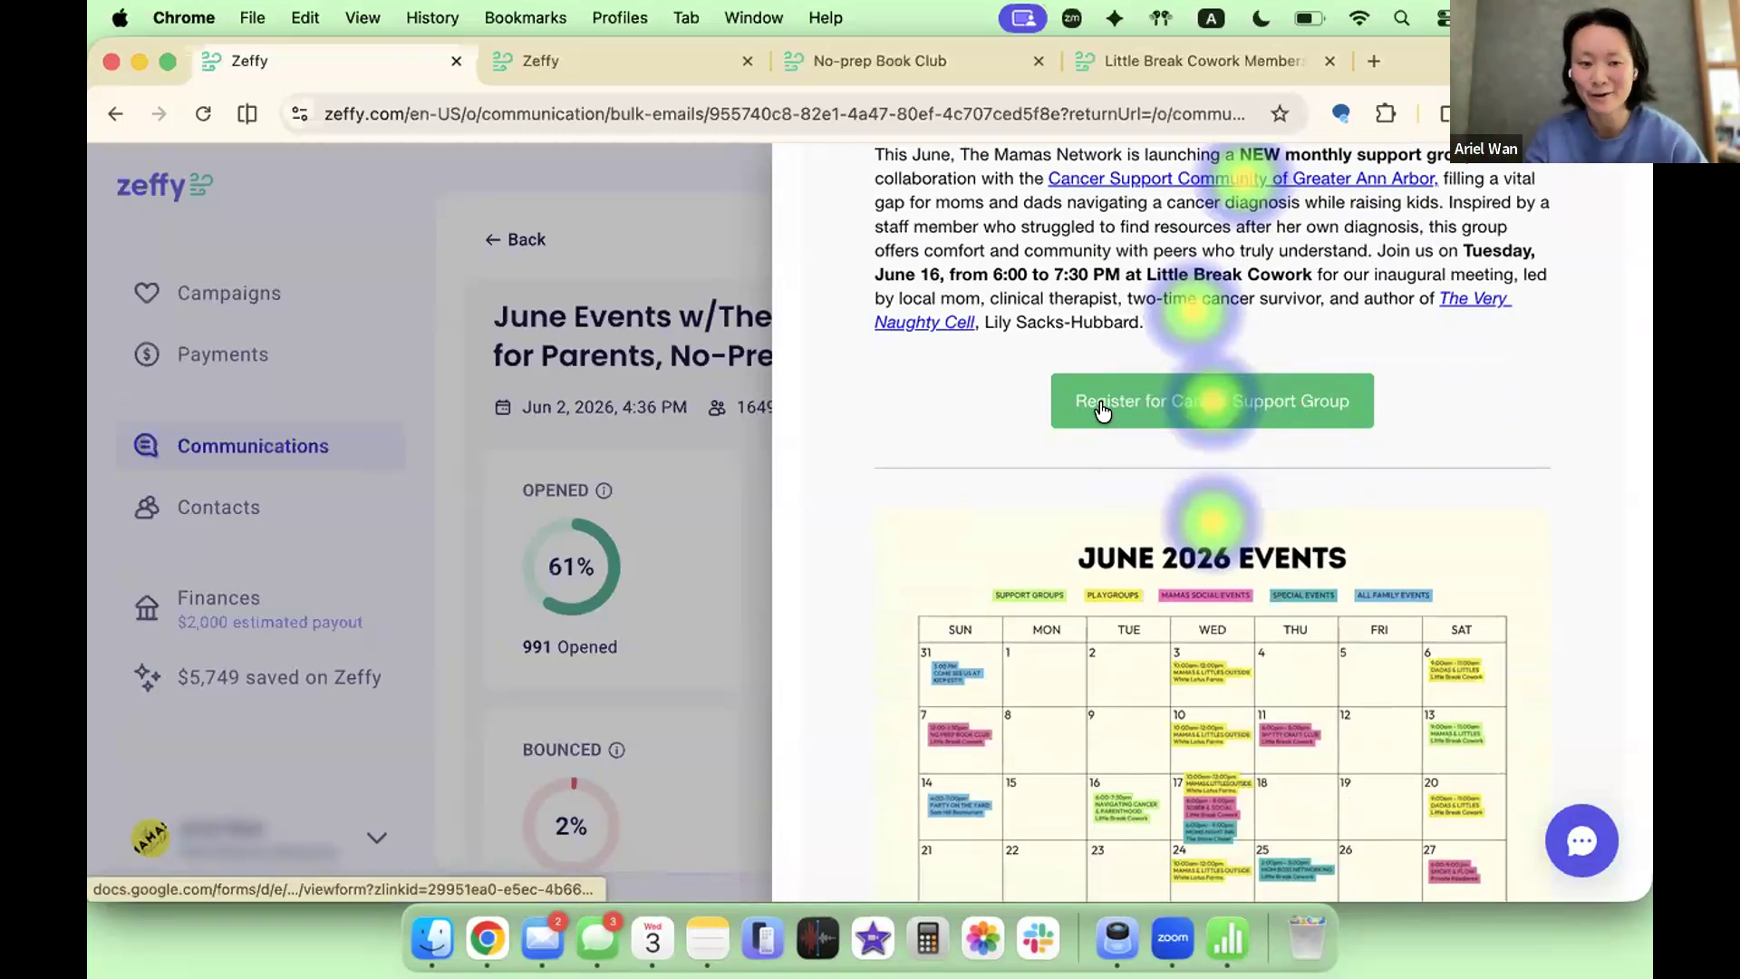
pyautogui.scroll(-2, 1104, 410)
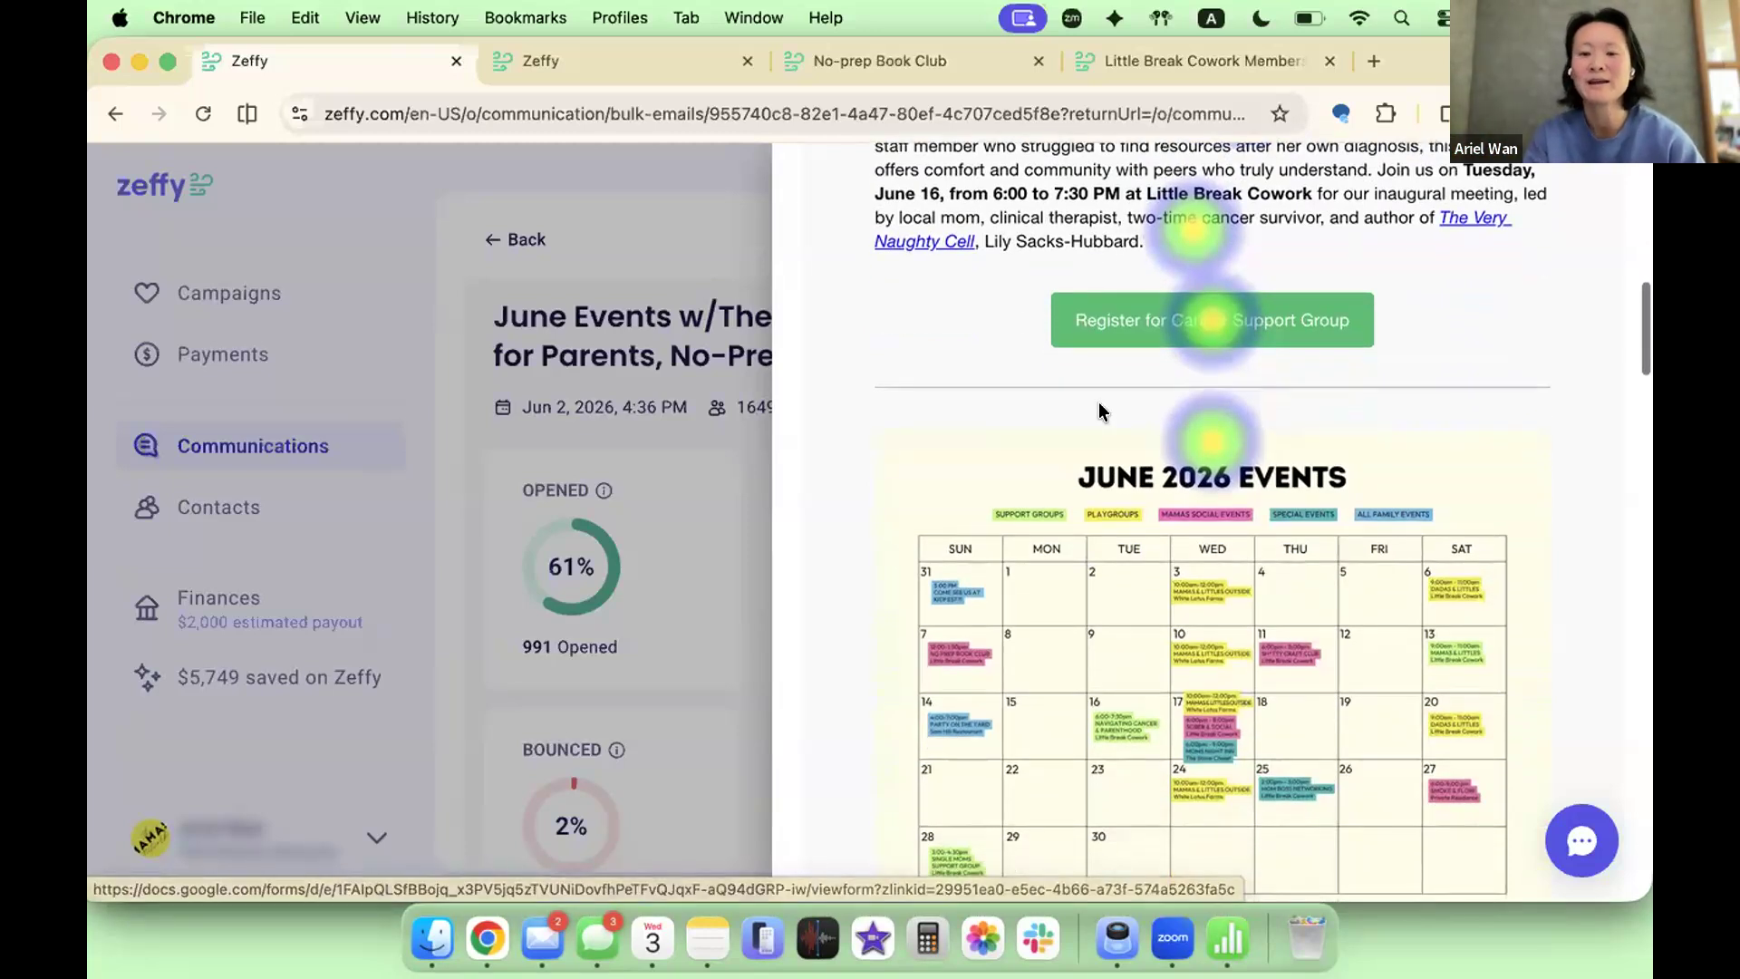
pyautogui.scroll(-3, 1103, 413)
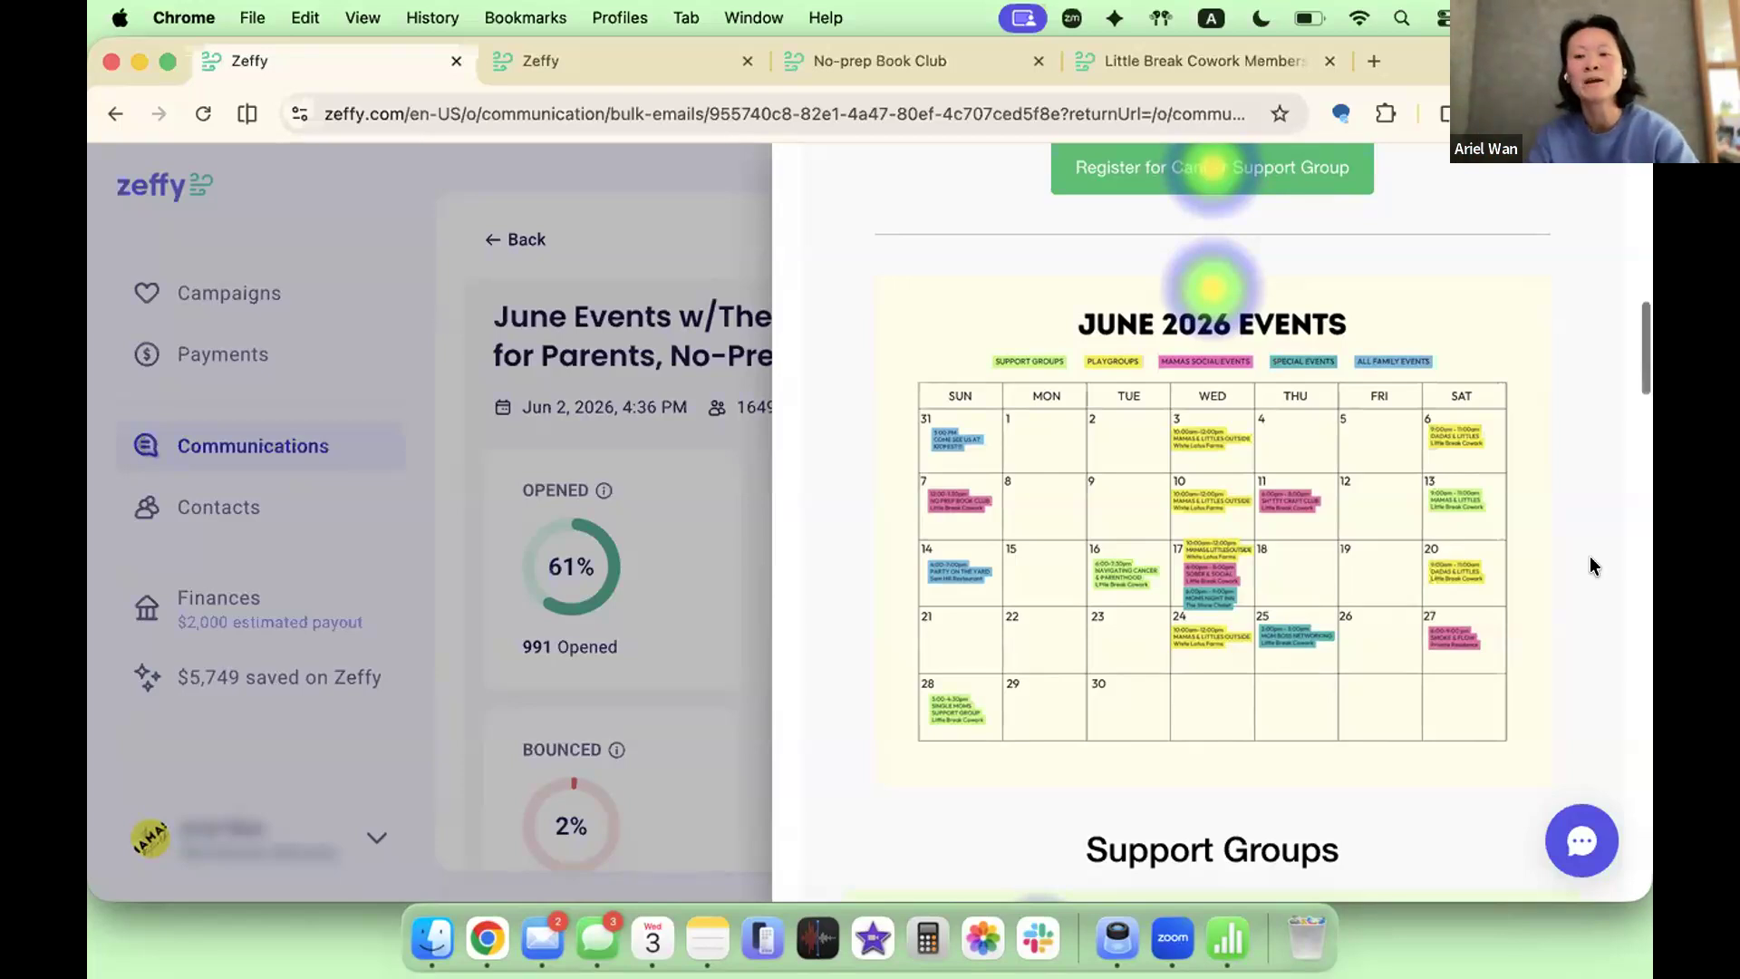
pyautogui.scroll(-3, 1485, 580)
pyautogui.scroll(-3, 1486, 585)
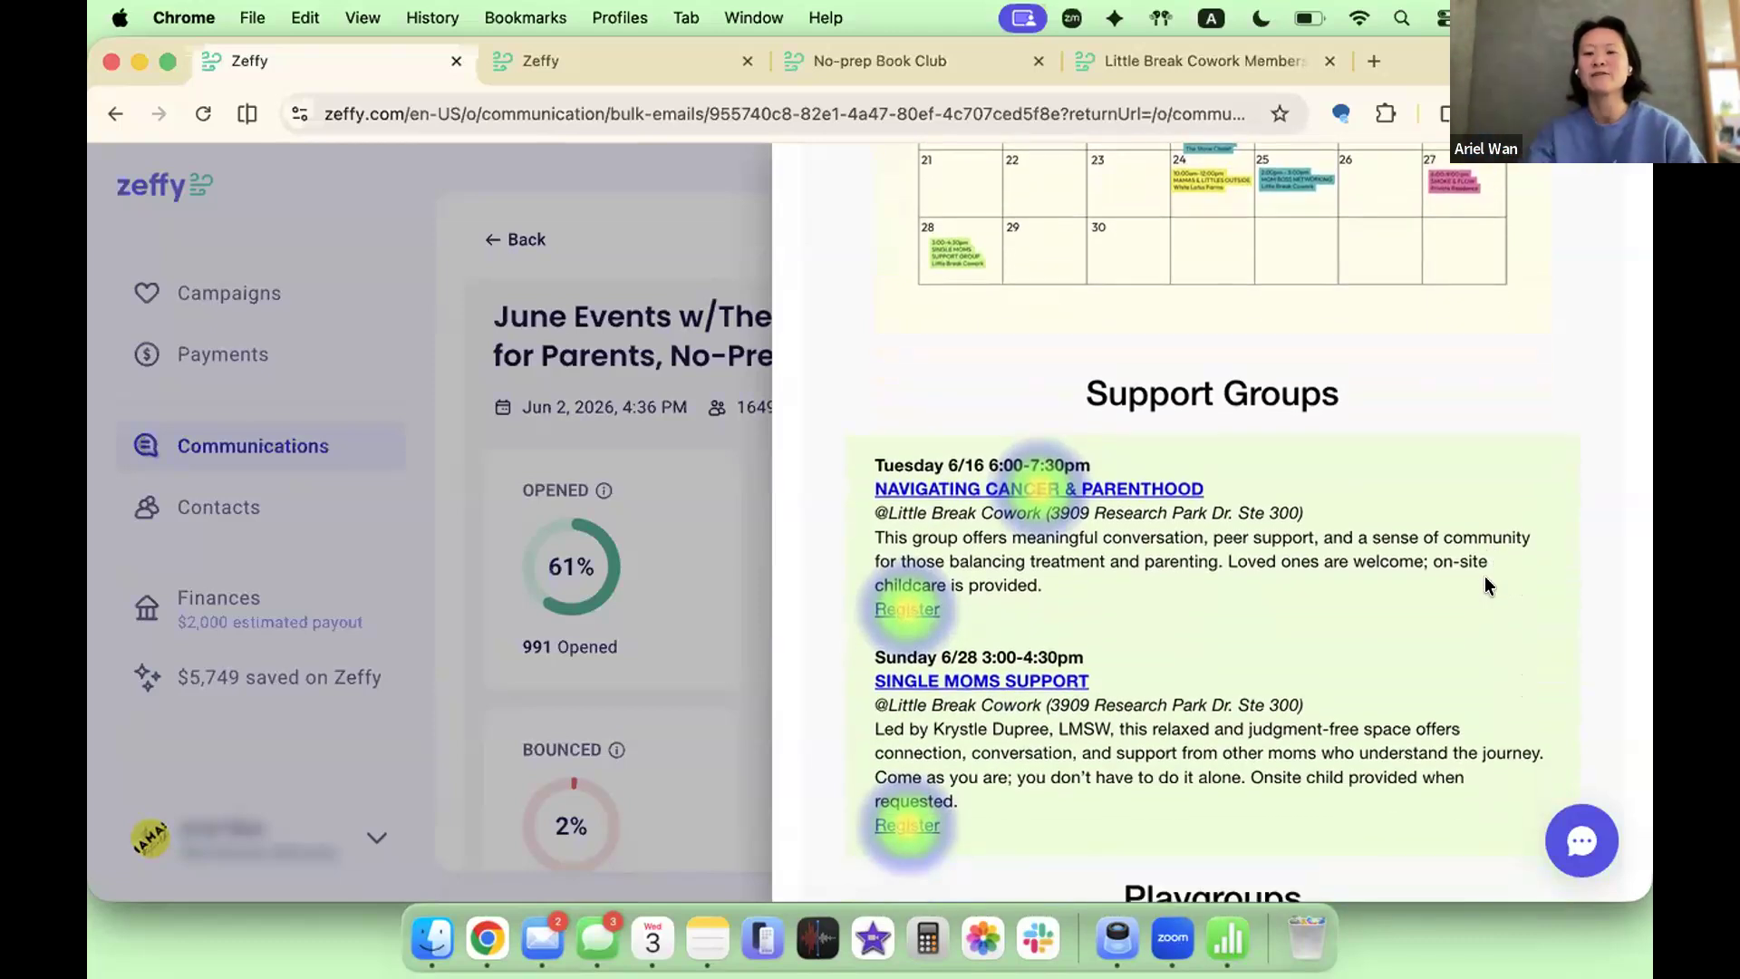
pyautogui.scroll(4, 1484, 586)
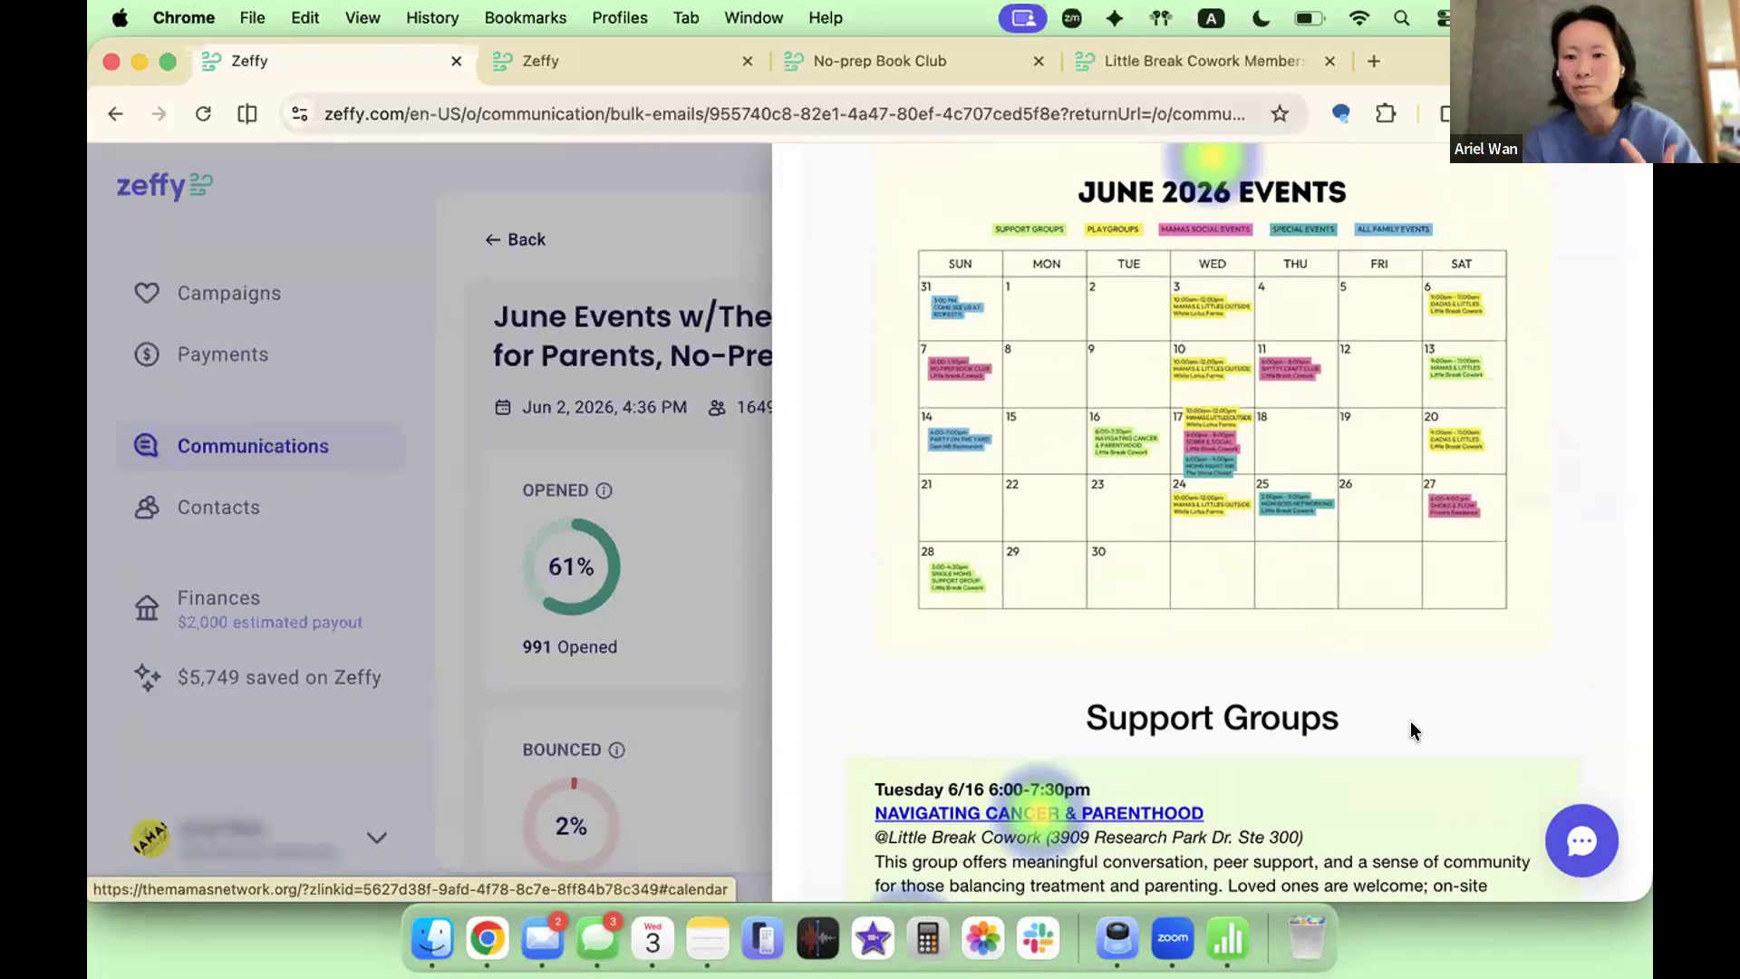
pyautogui.scroll(-3, 1414, 727)
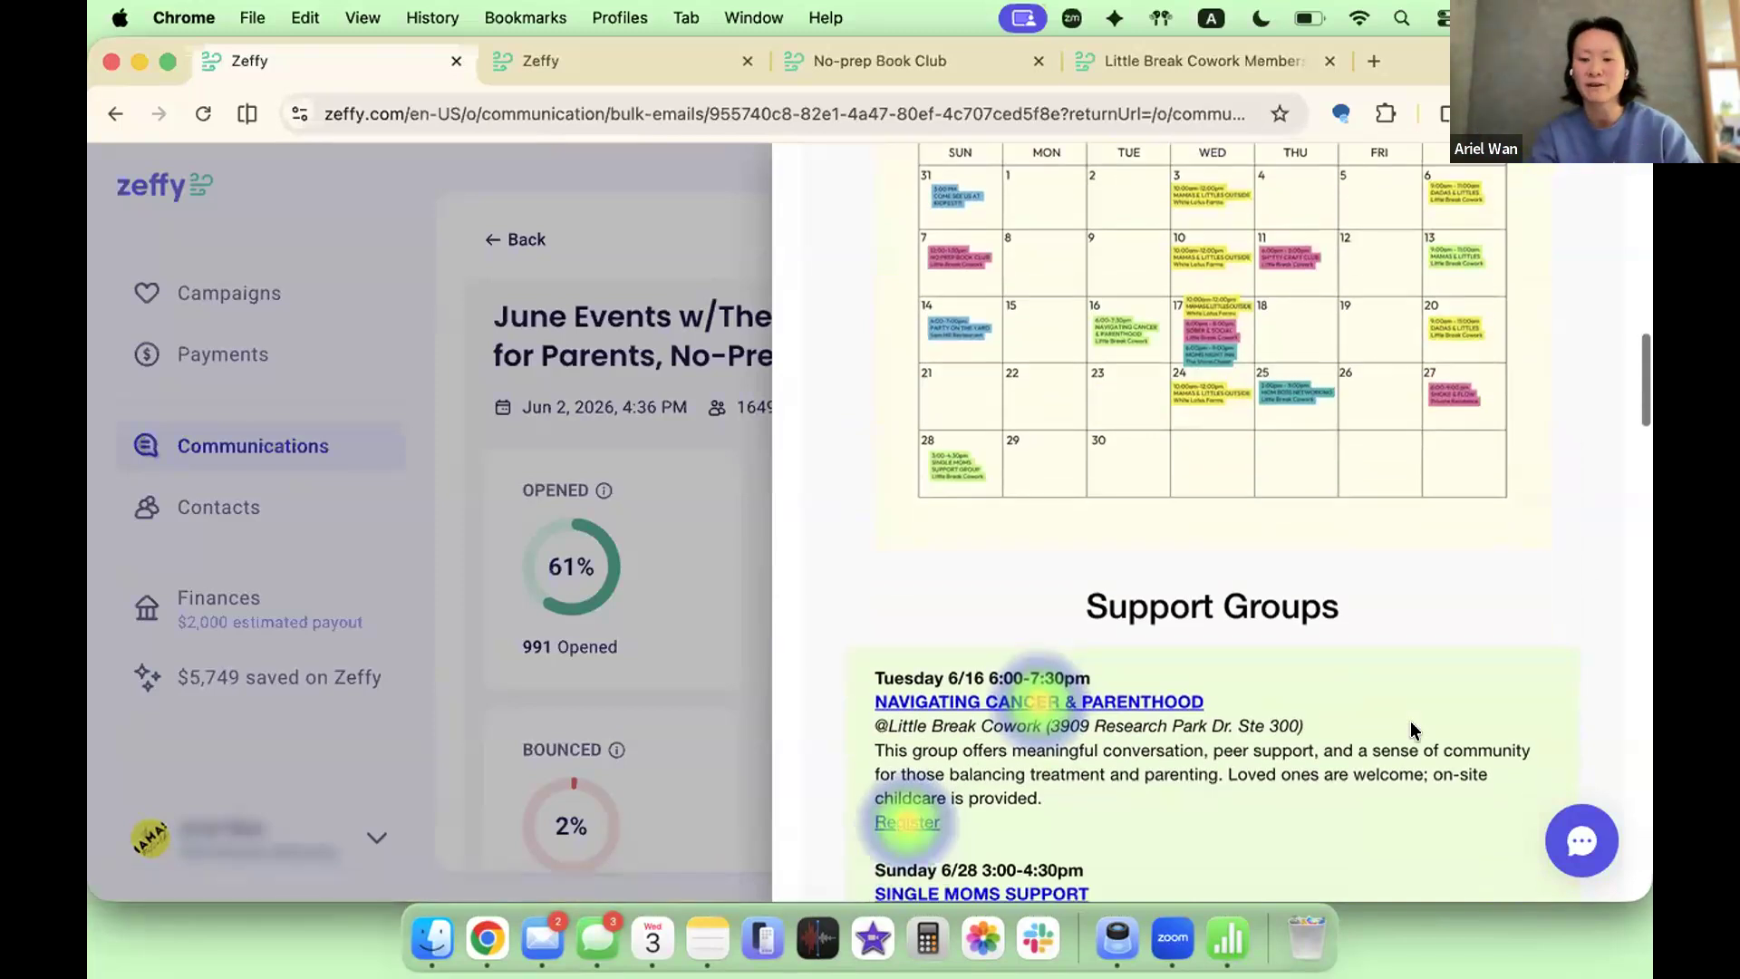
pyautogui.scroll(-5, 1462, 609)
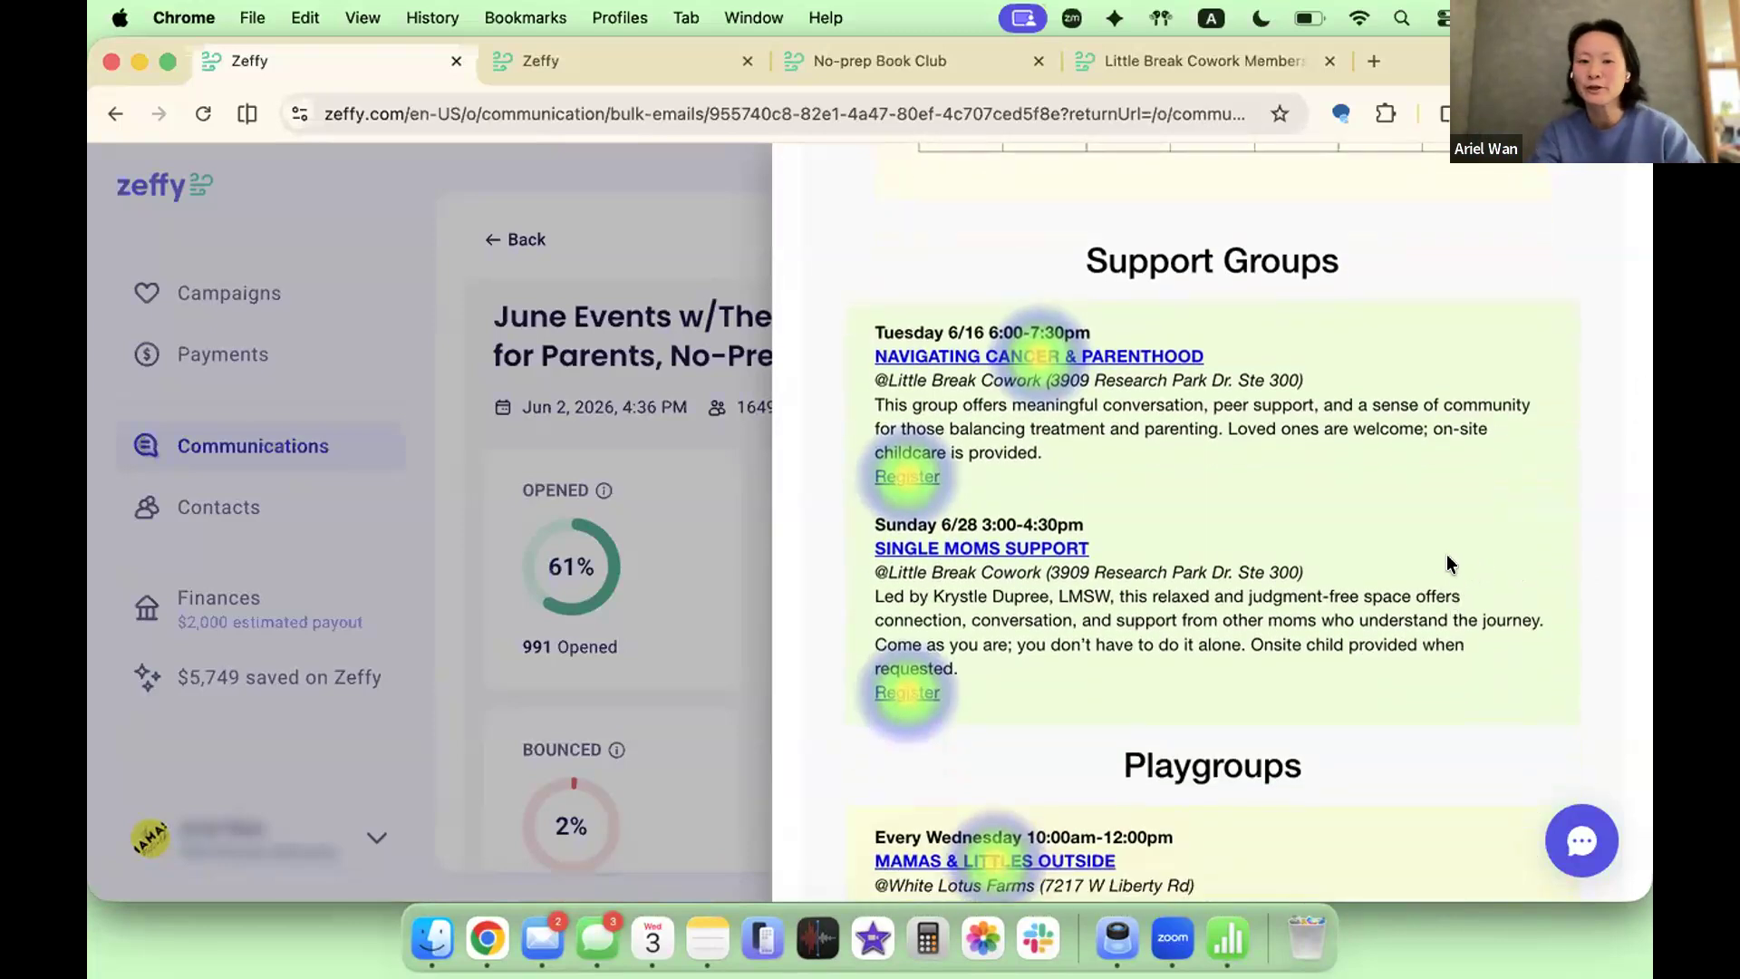
pyautogui.scroll(-1, 1462, 464)
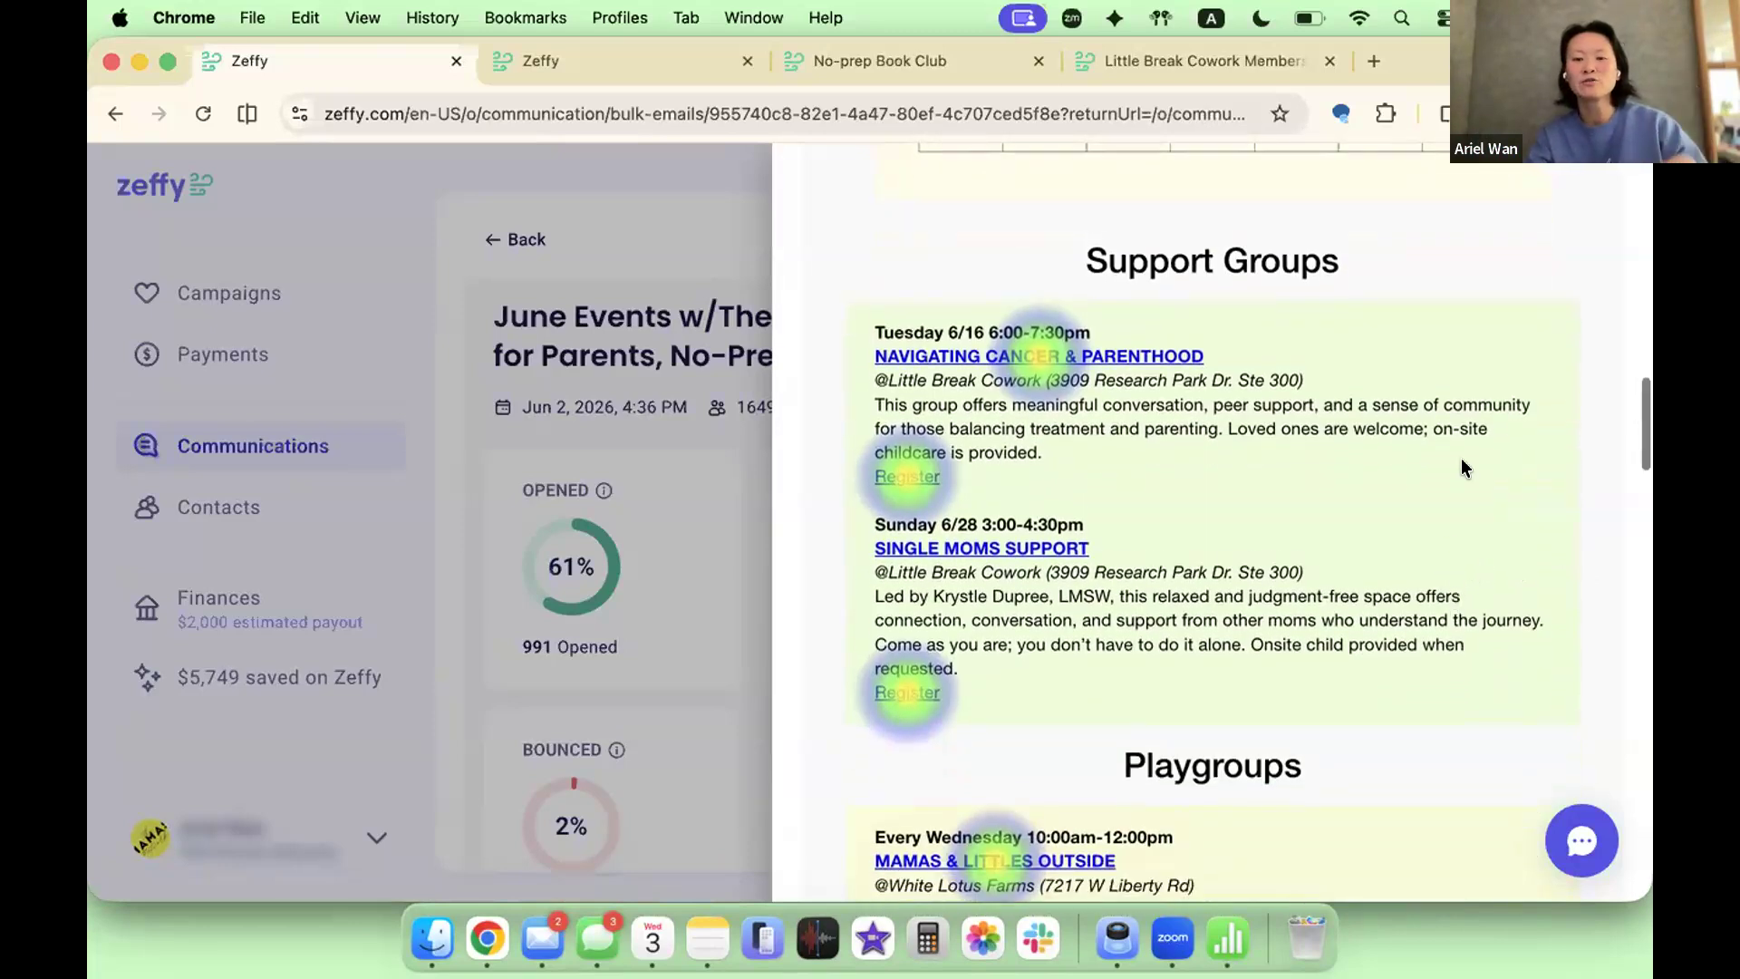
# Step: Check the click rates of the Mamas & Littles Outside link under Playgroups and both Sam Hill Yard Party links under Family Events
pyautogui.scroll(-9, 1462, 462)
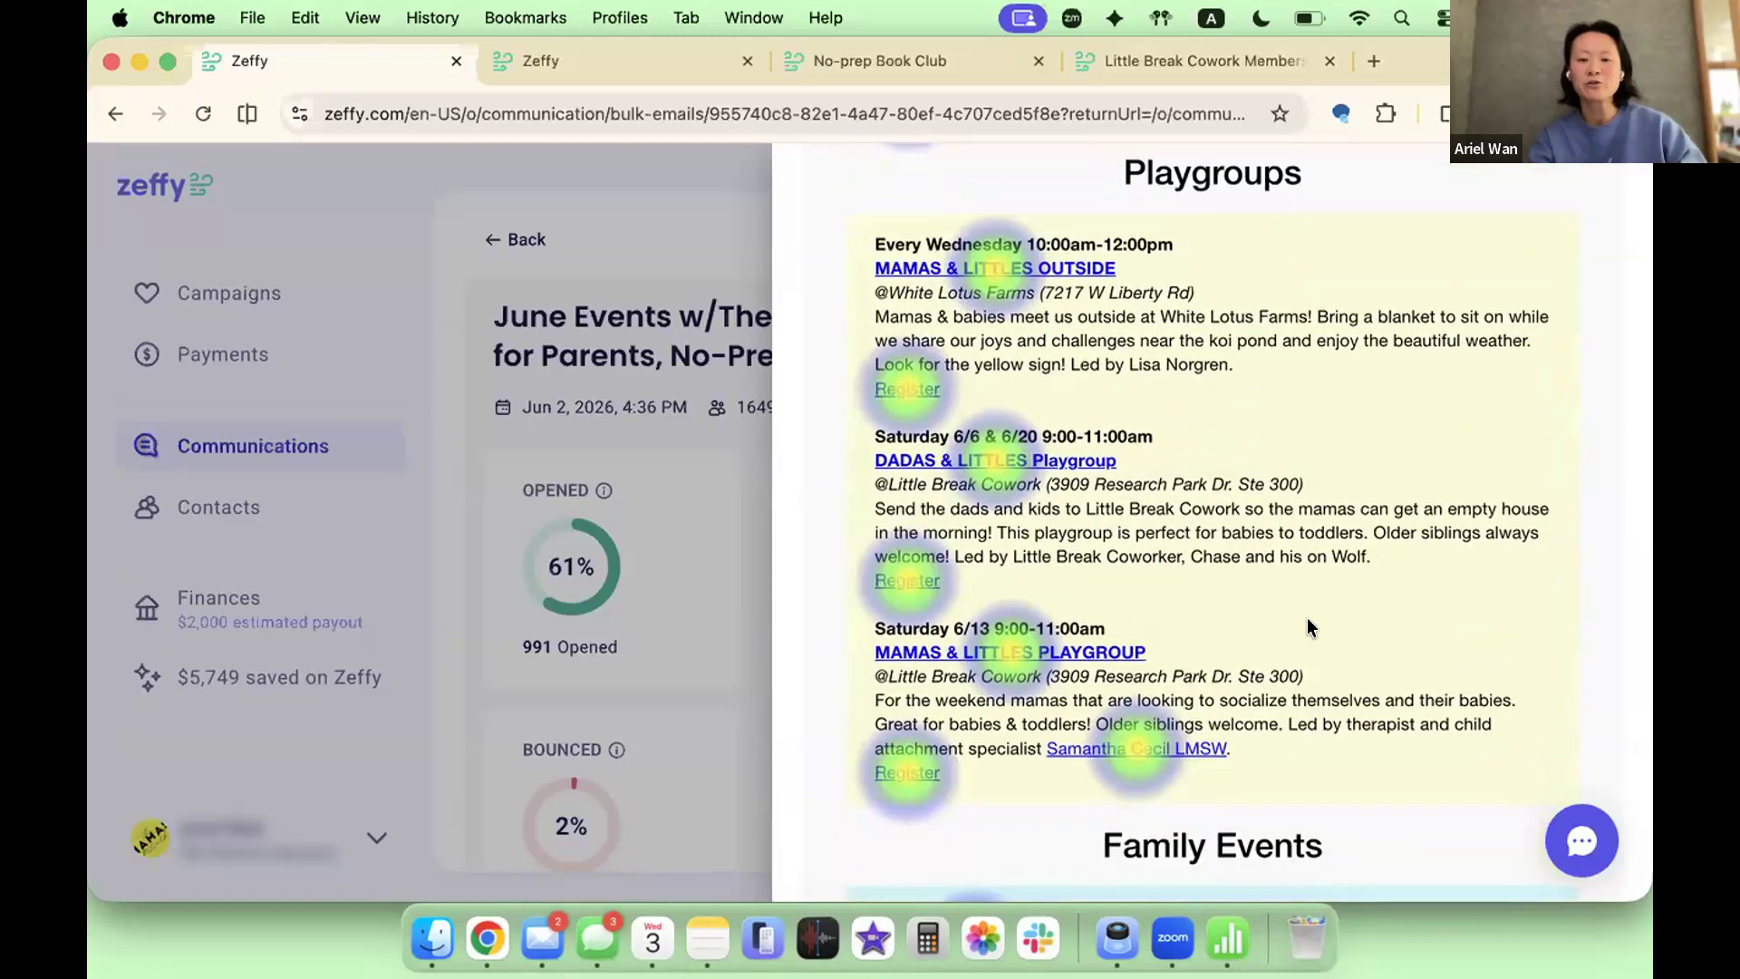
pyautogui.moveTo(982, 270)
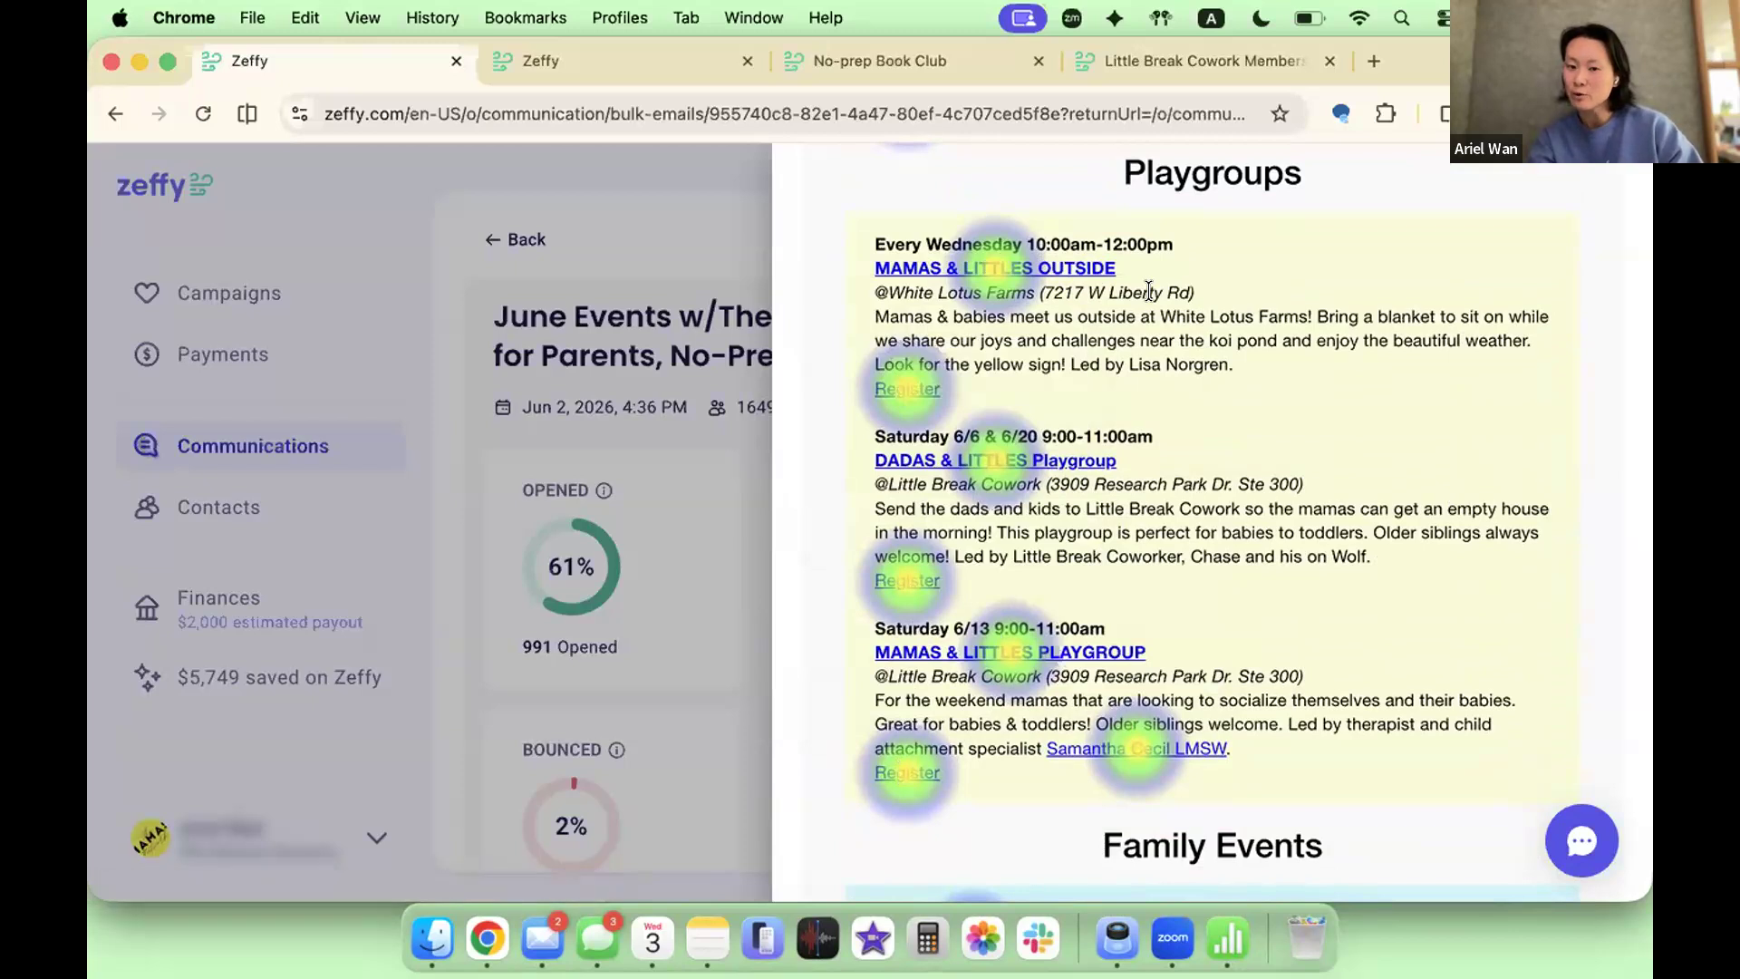
pyautogui.scroll(-4, 1150, 290)
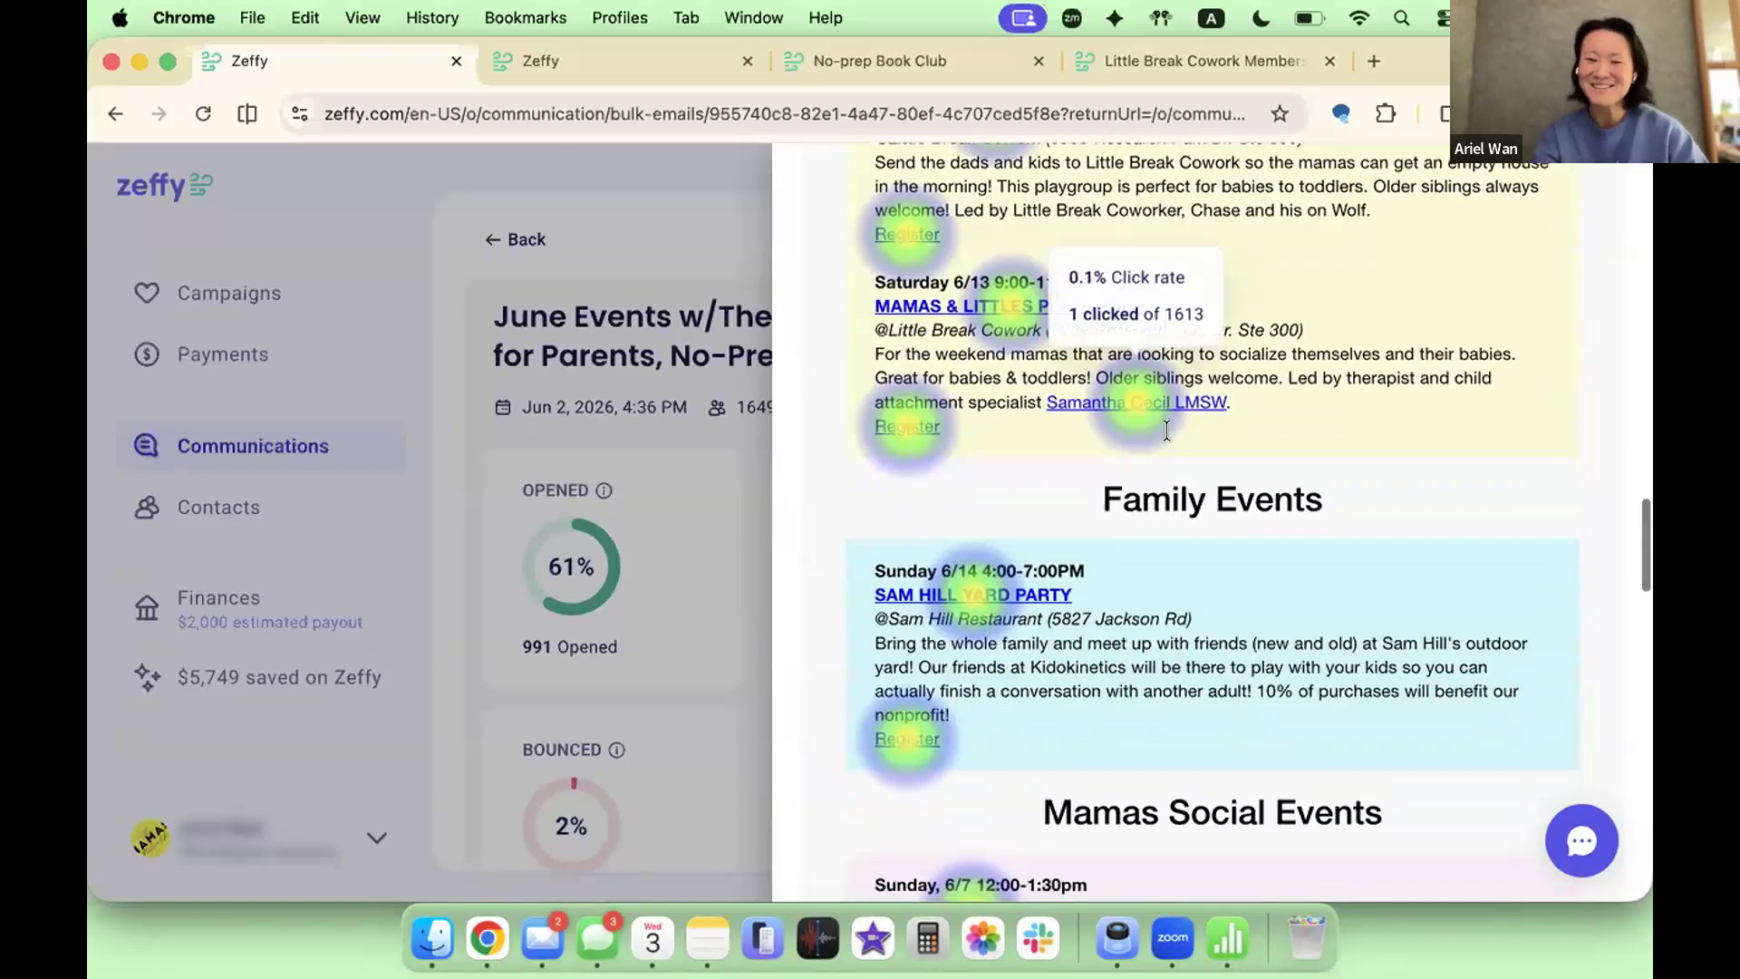
pyautogui.scroll(-2, 1166, 429)
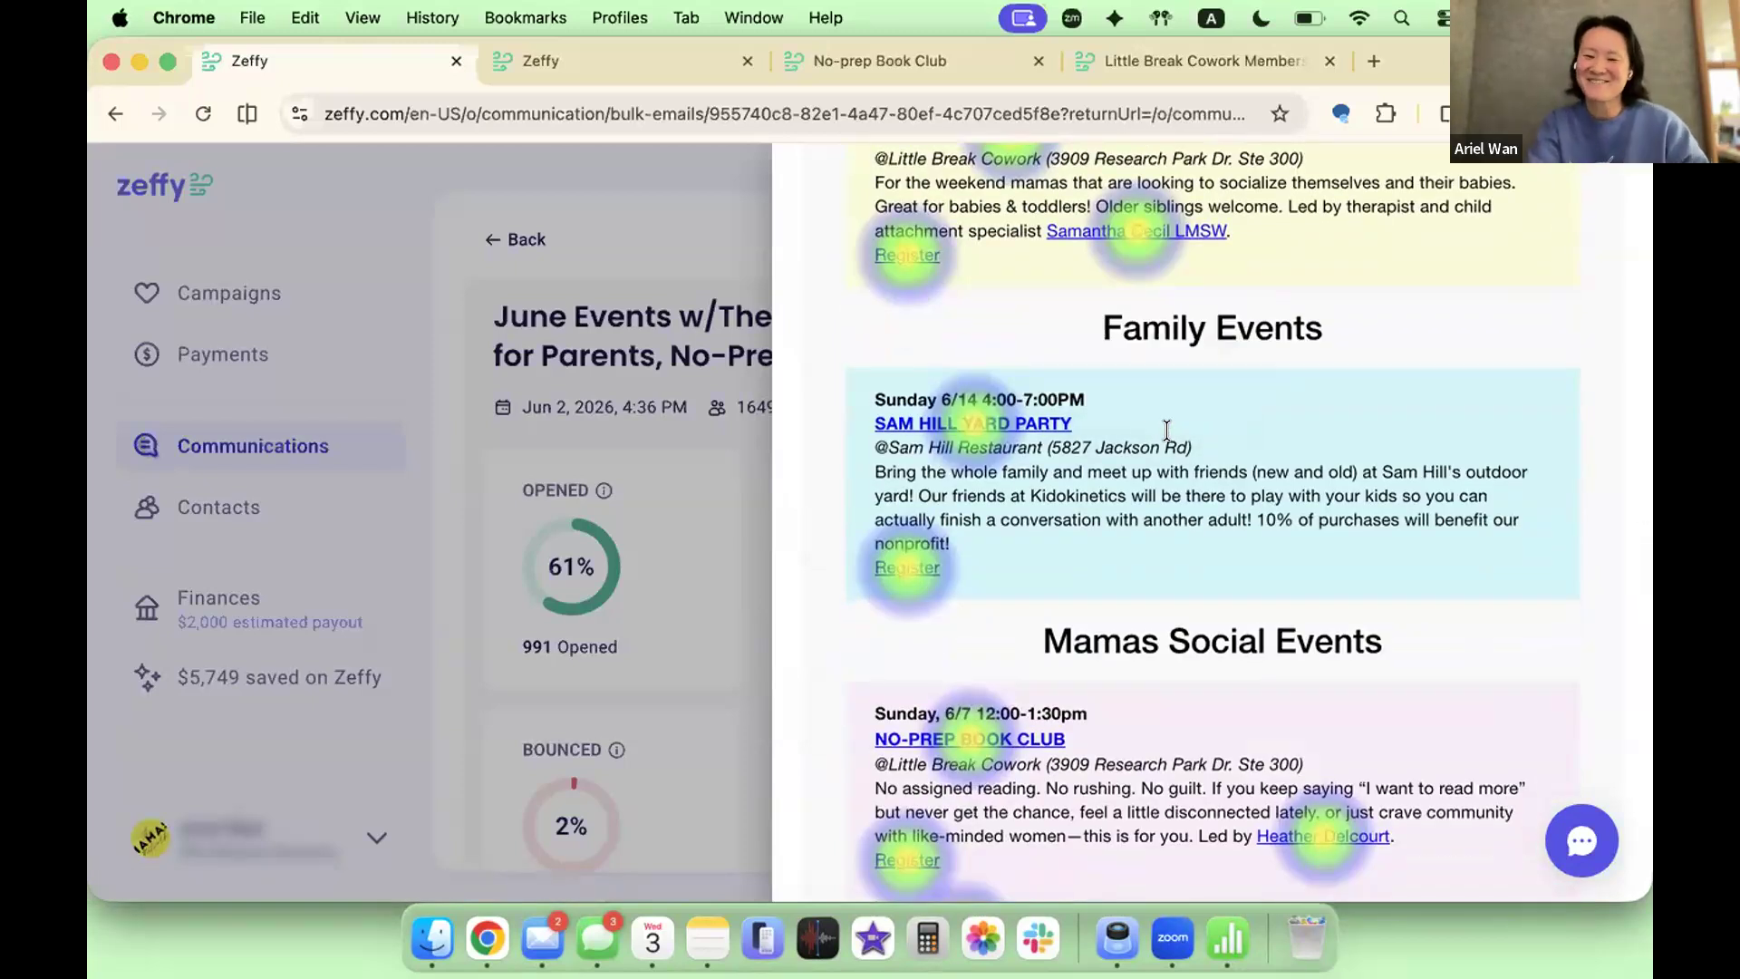
pyautogui.moveTo(964, 426)
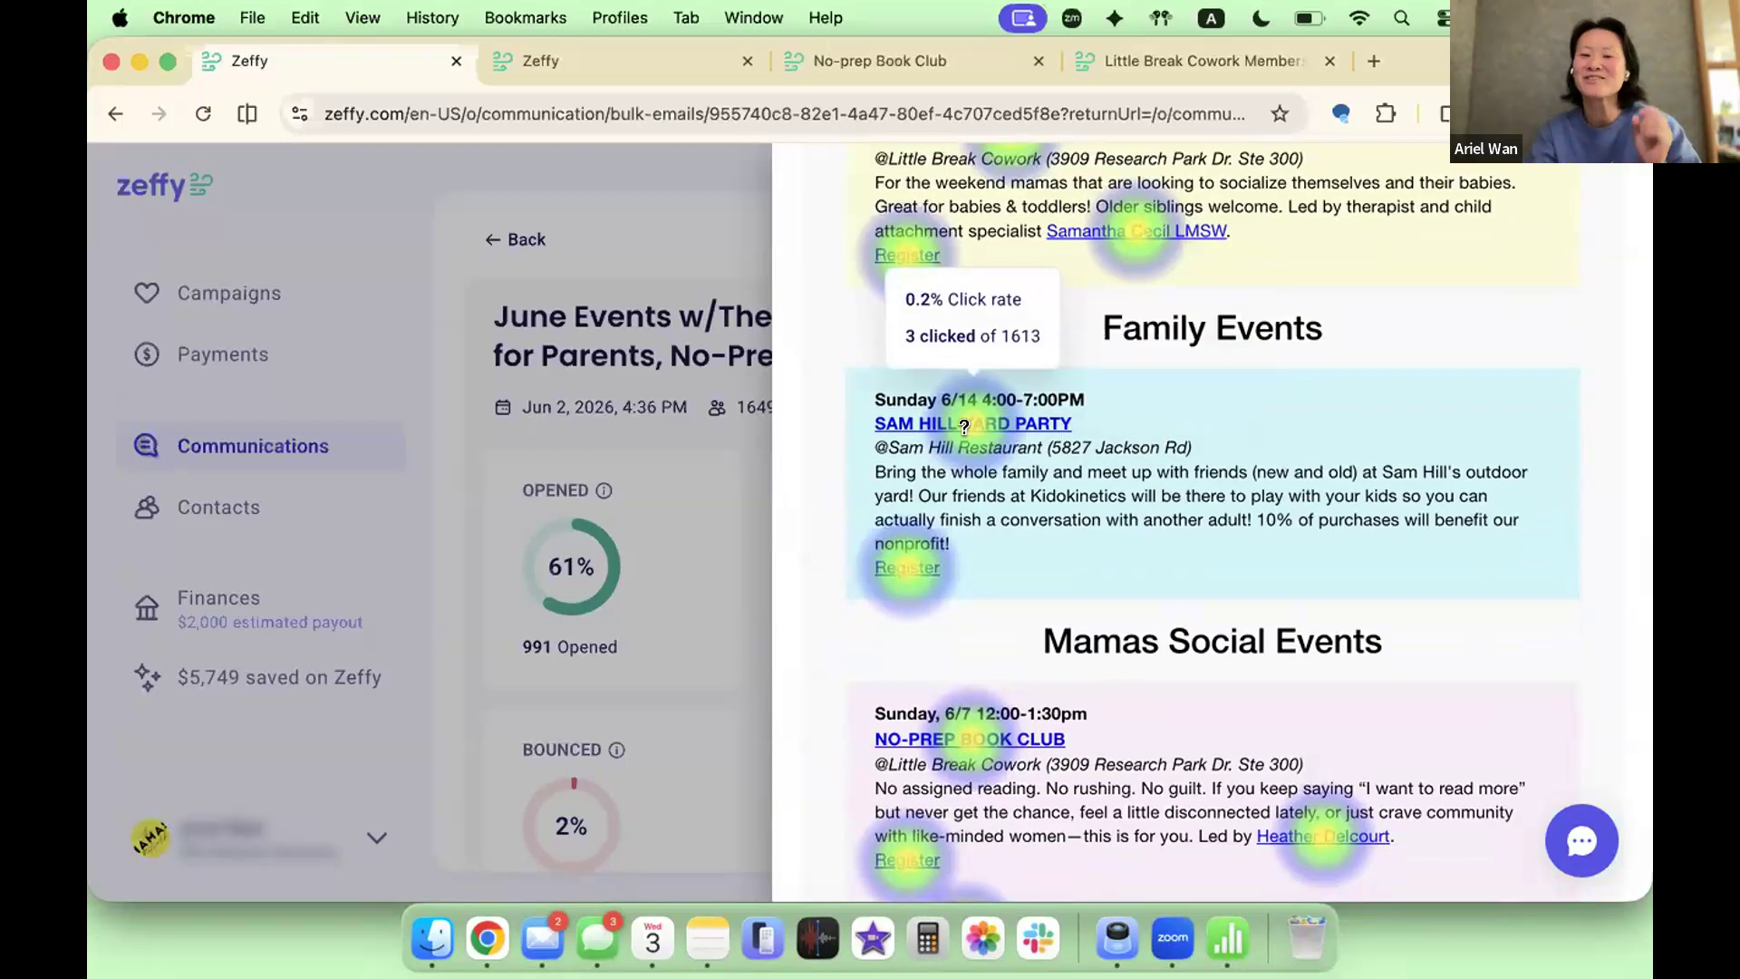
pyautogui.moveTo(903, 584)
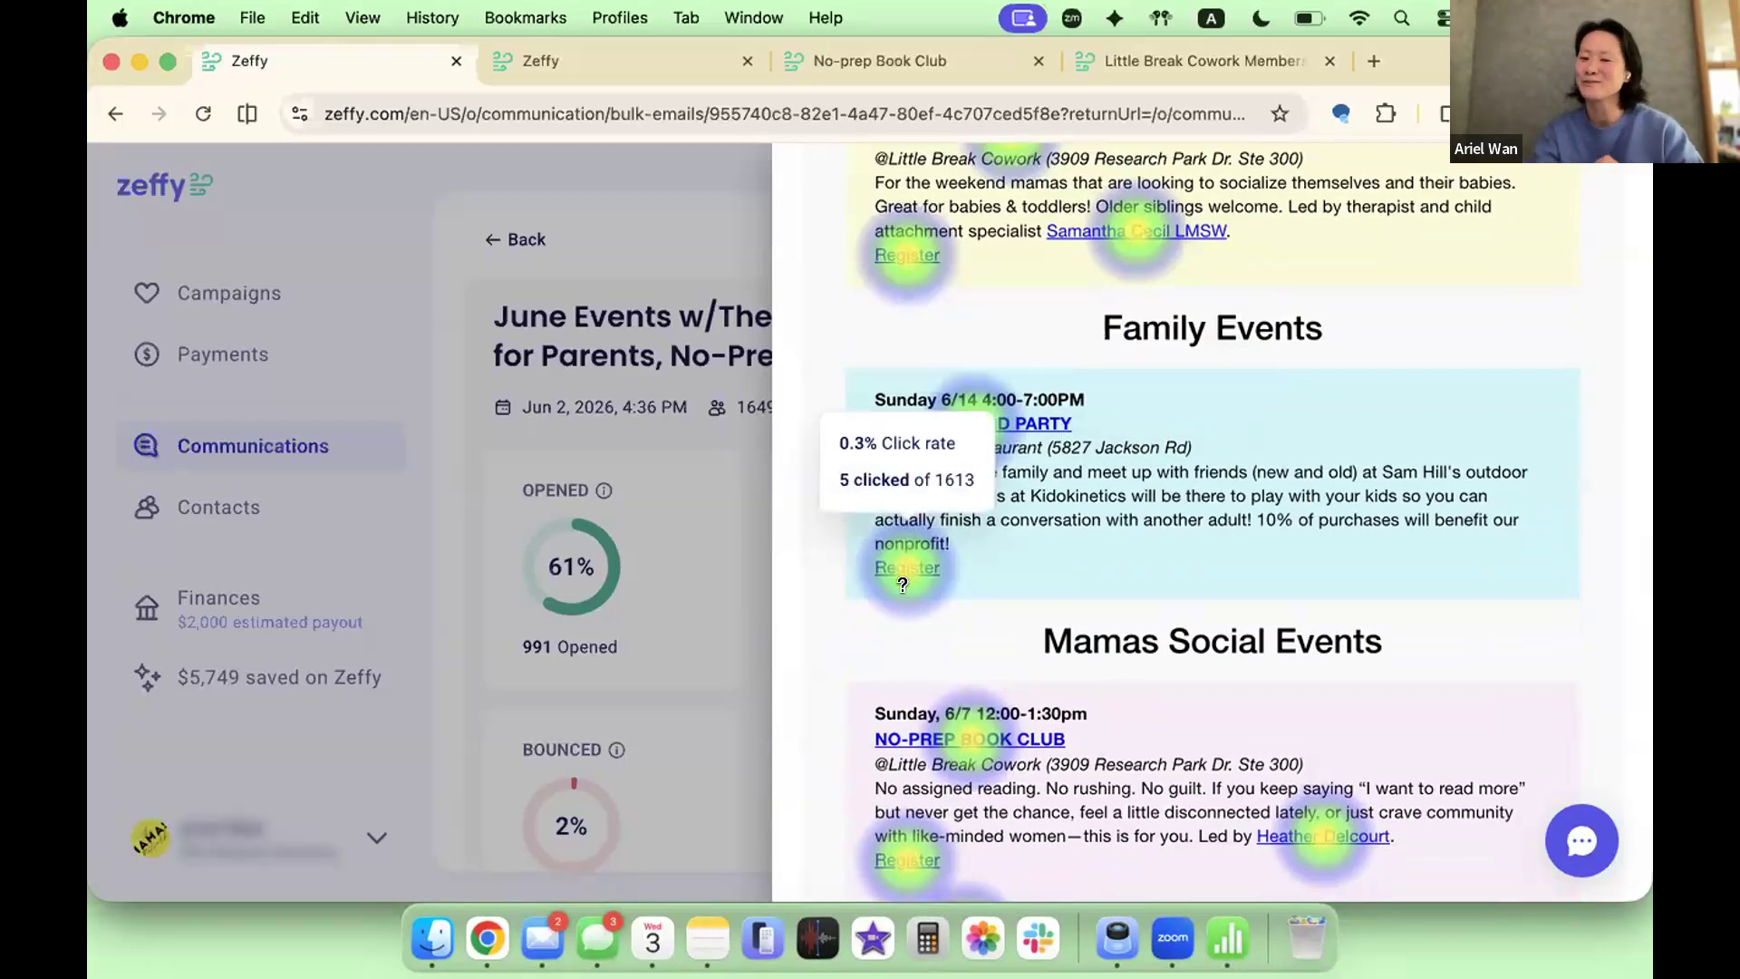
# Step: Check the click rates of the No-Prep Book Club title, host and Register links, briefly viewing the event's ticketing page in between
pyautogui.scroll(-4, 904, 583)
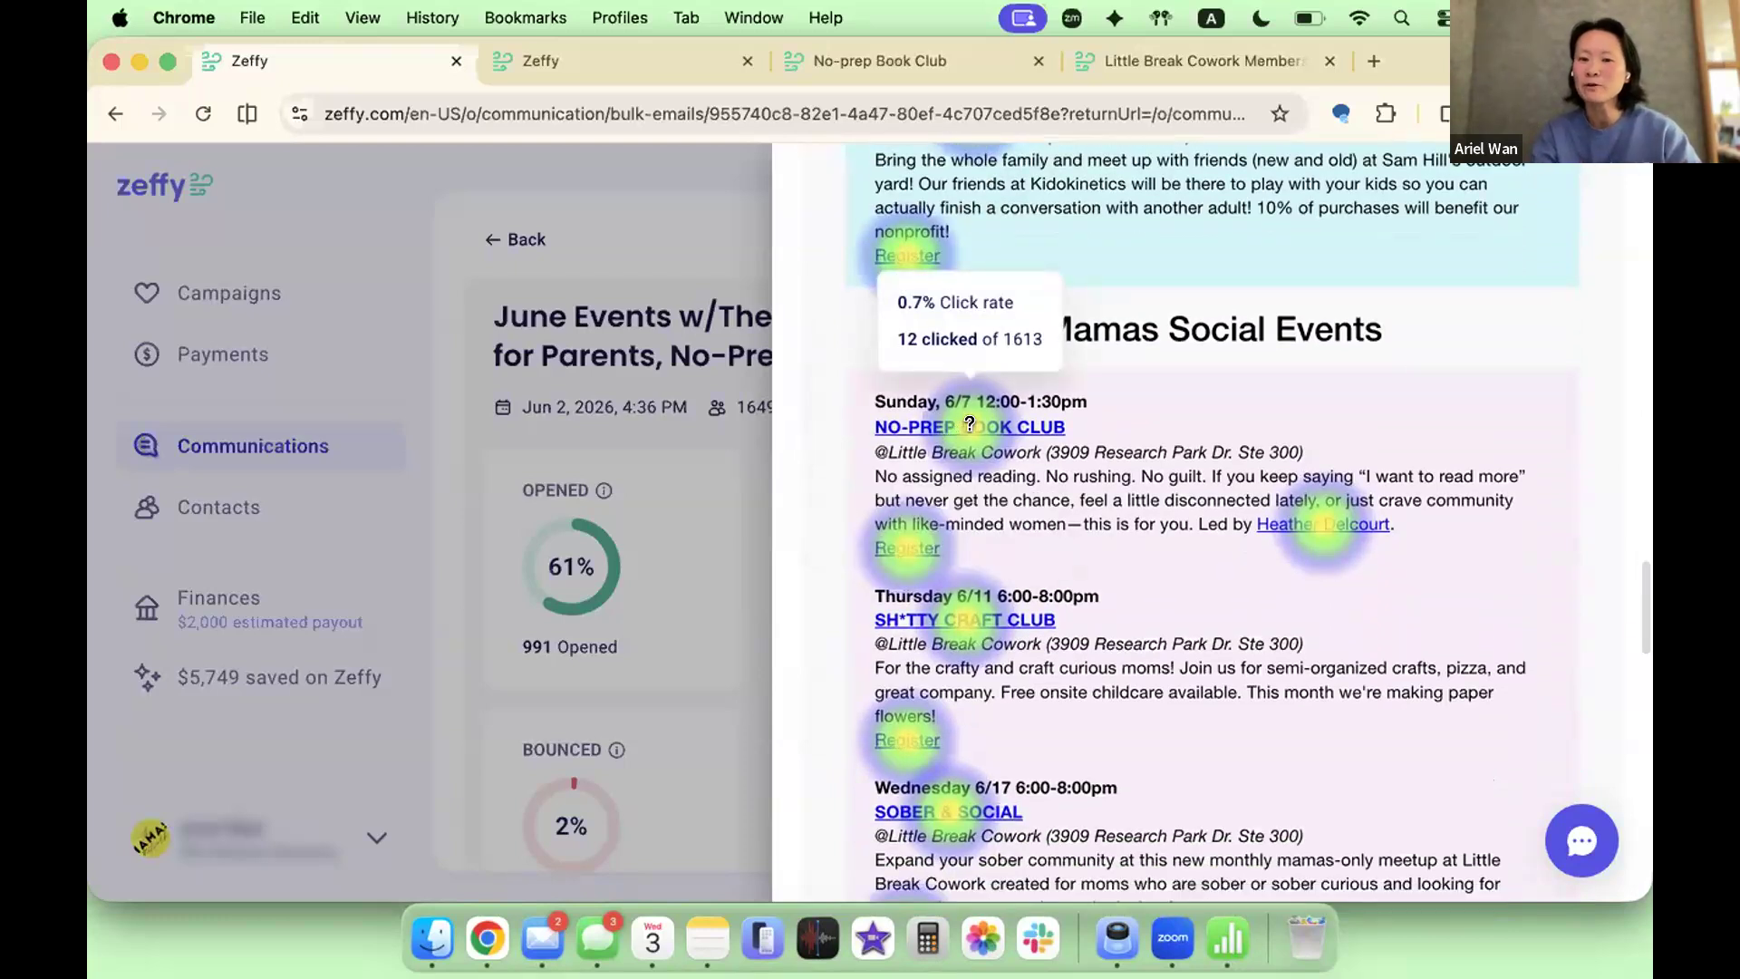
pyautogui.scroll(-1, 966, 426)
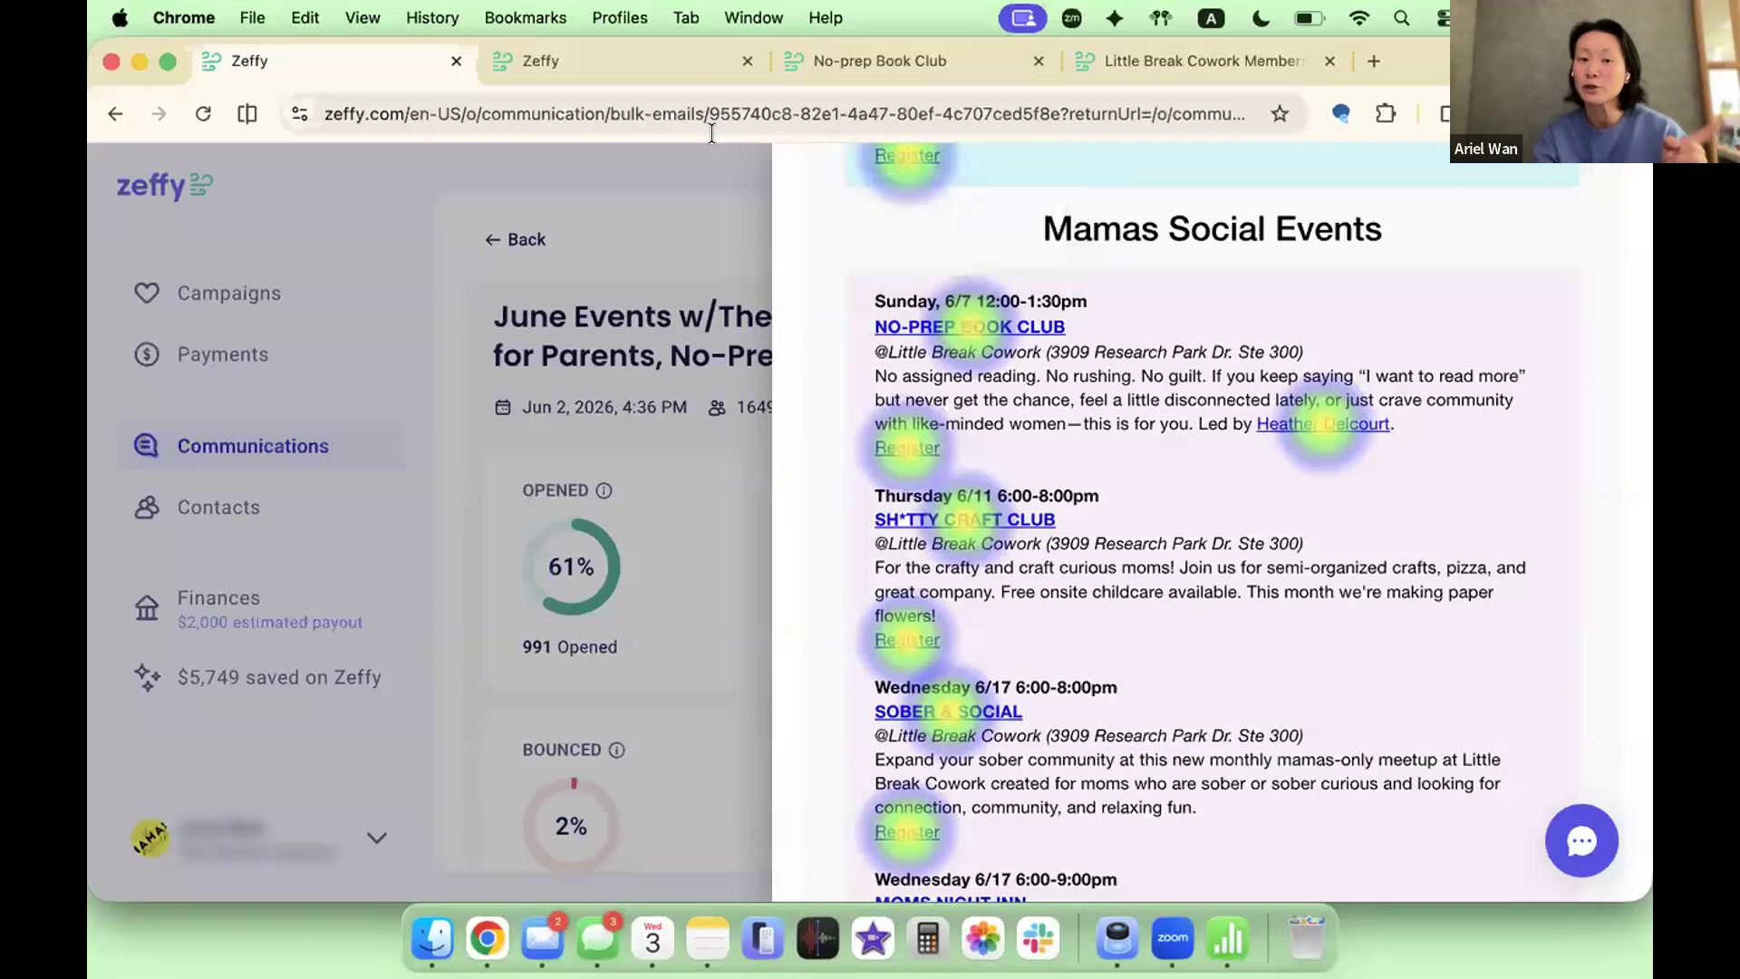
pyautogui.click(914, 52)
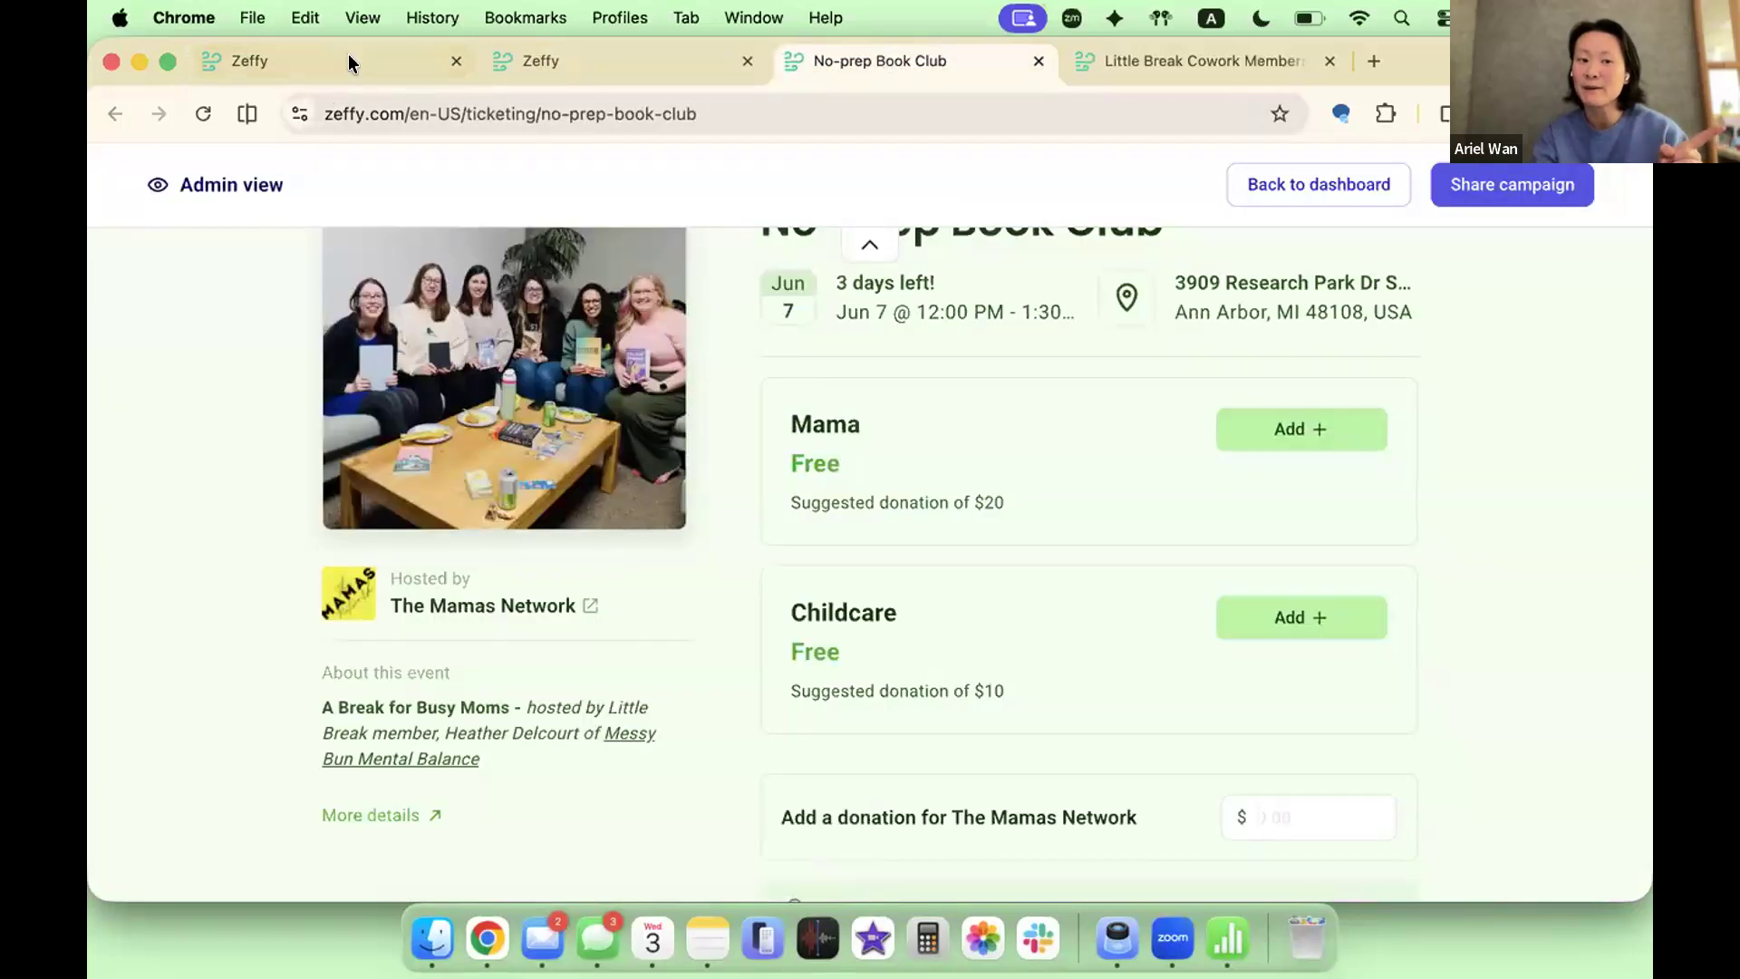
pyautogui.click(376, 52)
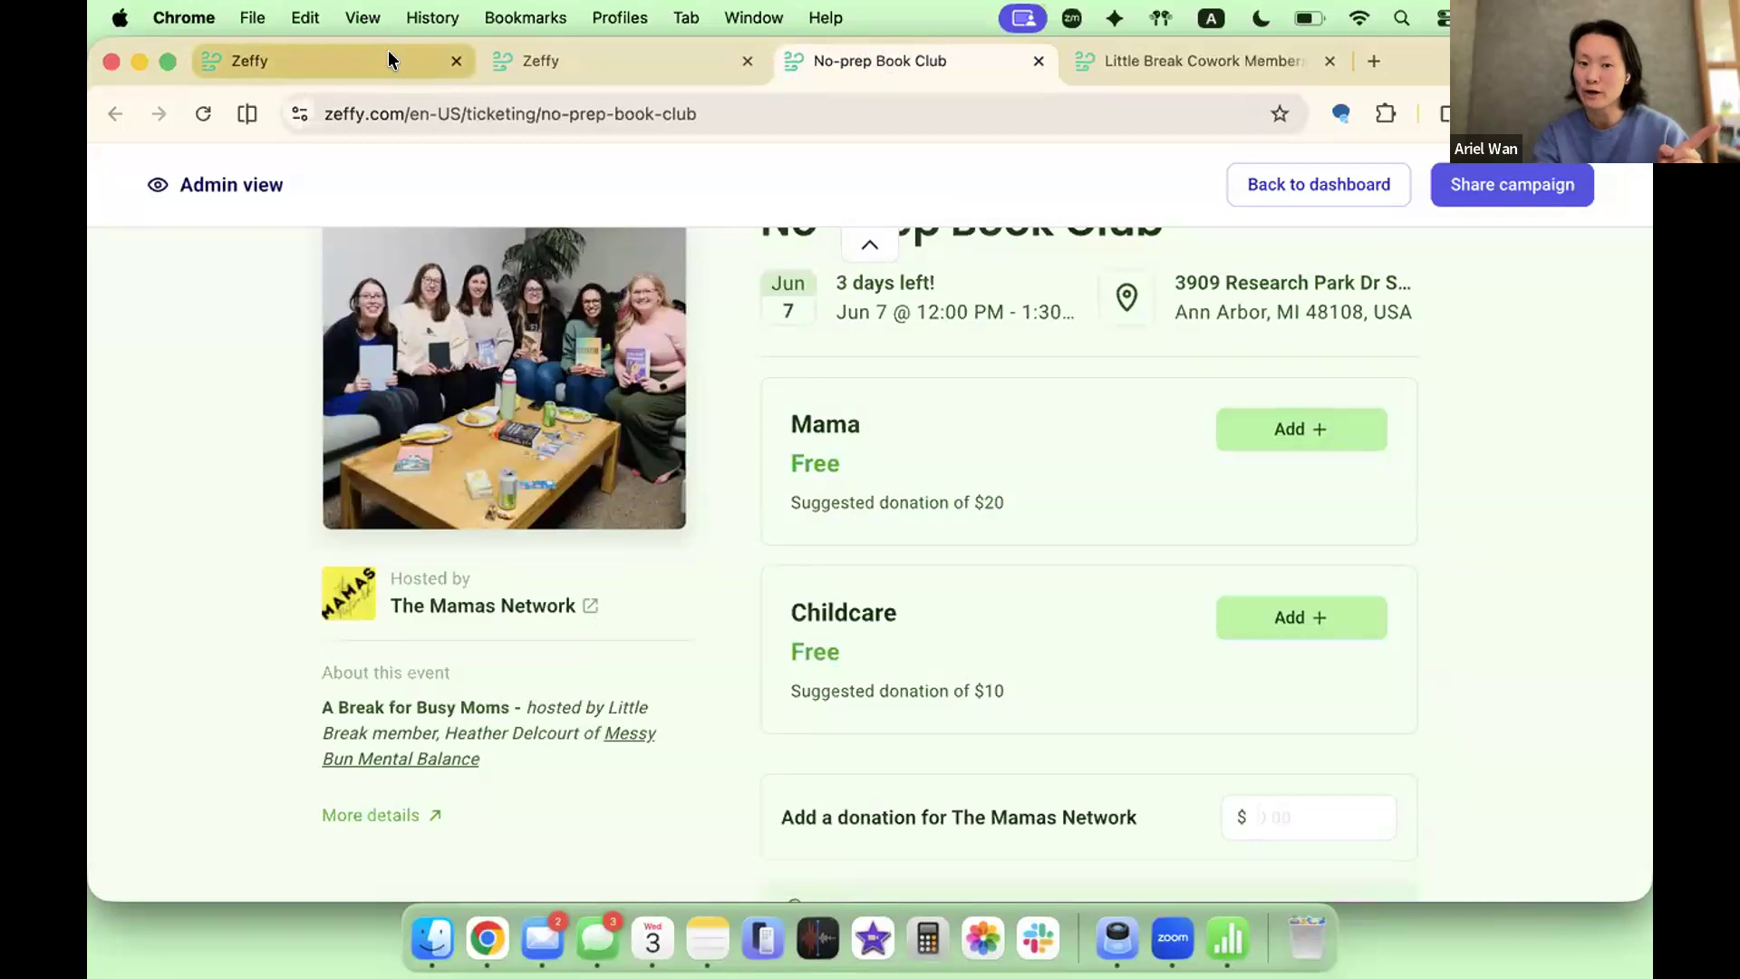
pyautogui.moveTo(1006, 317)
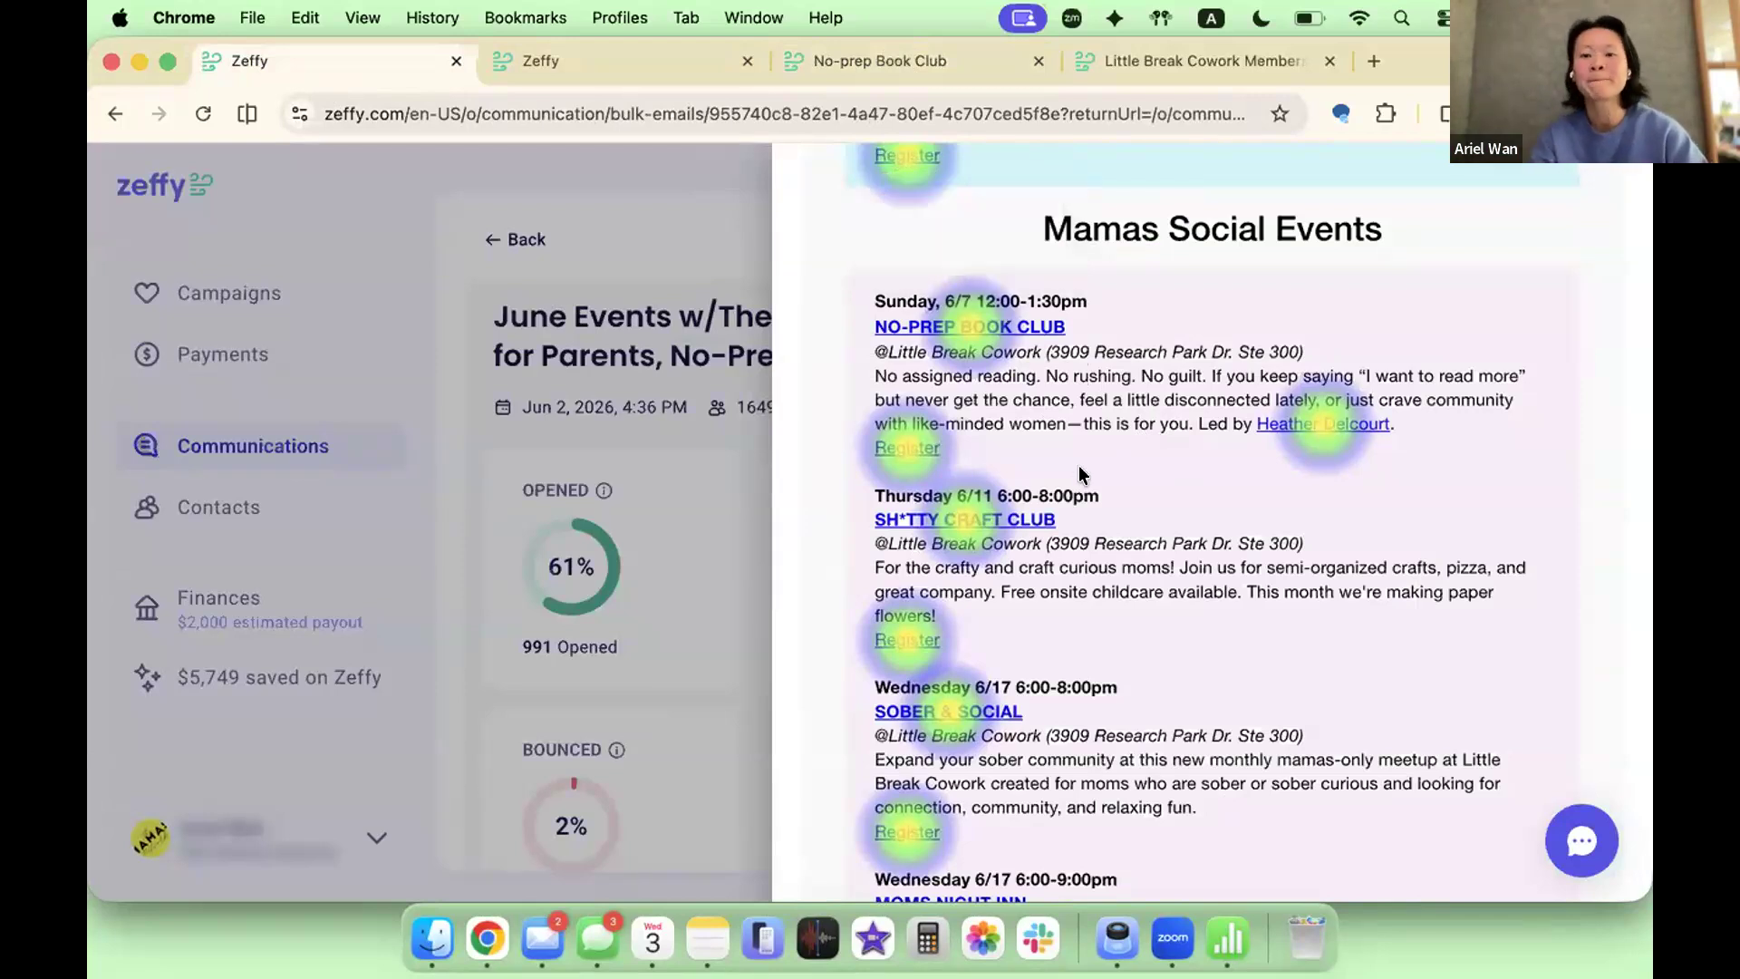
pyautogui.scroll(-2, 1079, 470)
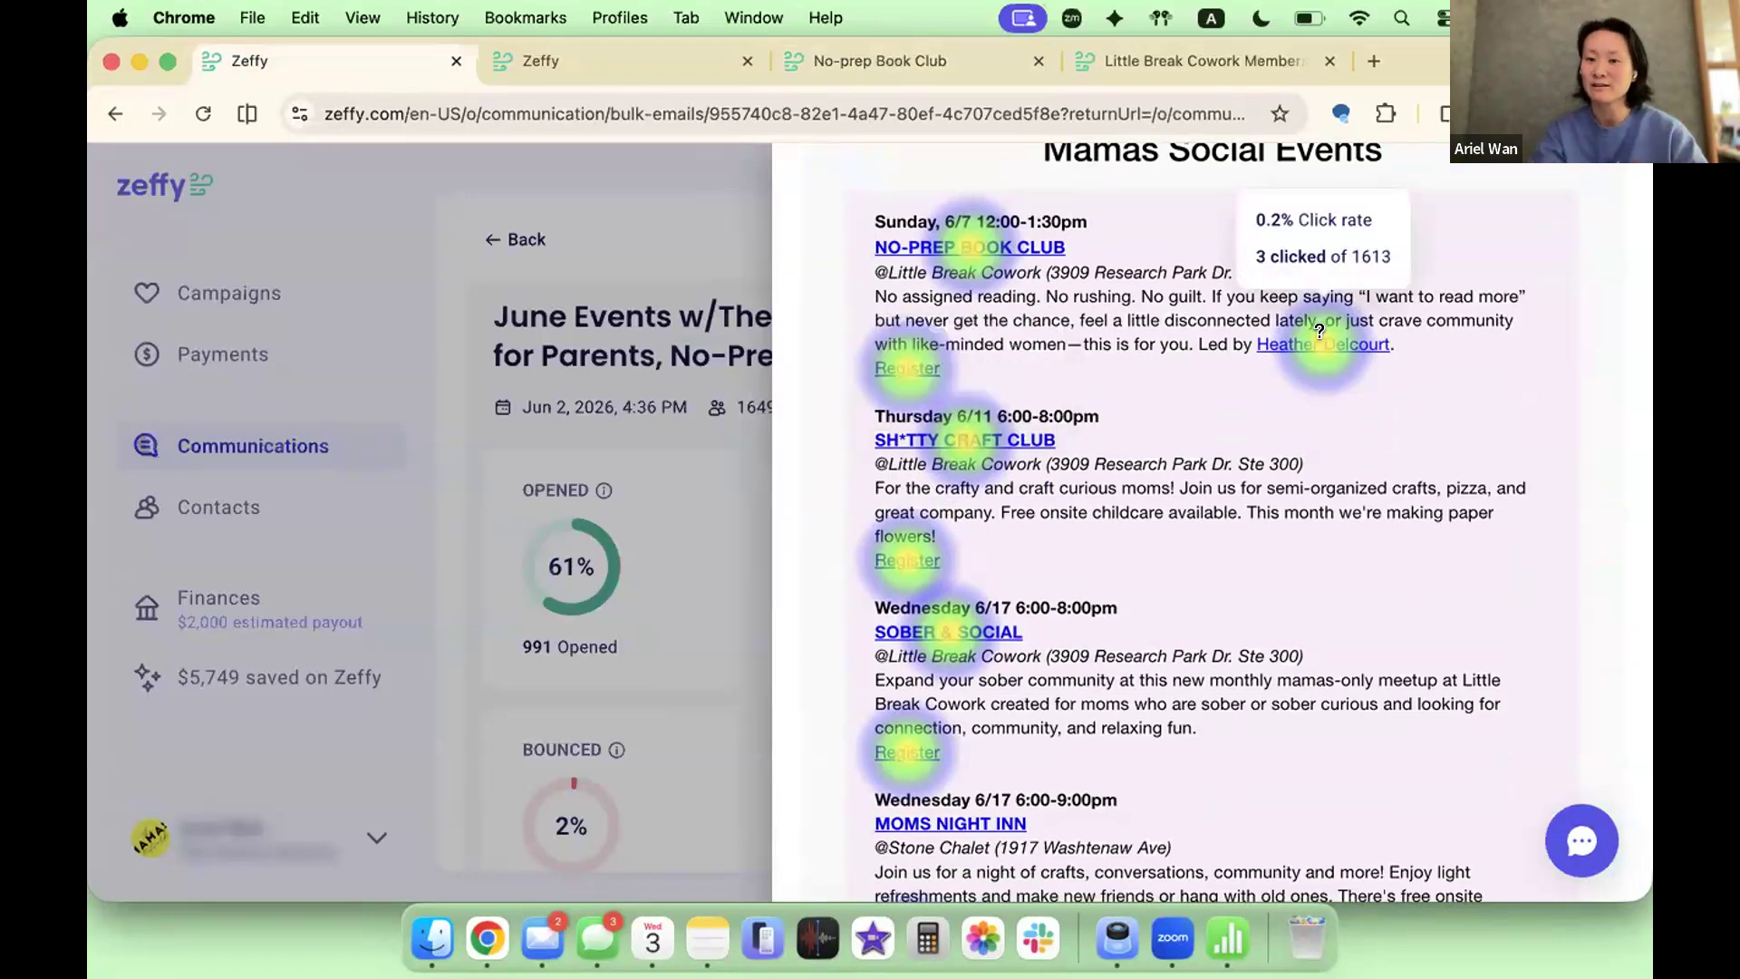
pyautogui.moveTo(903, 371)
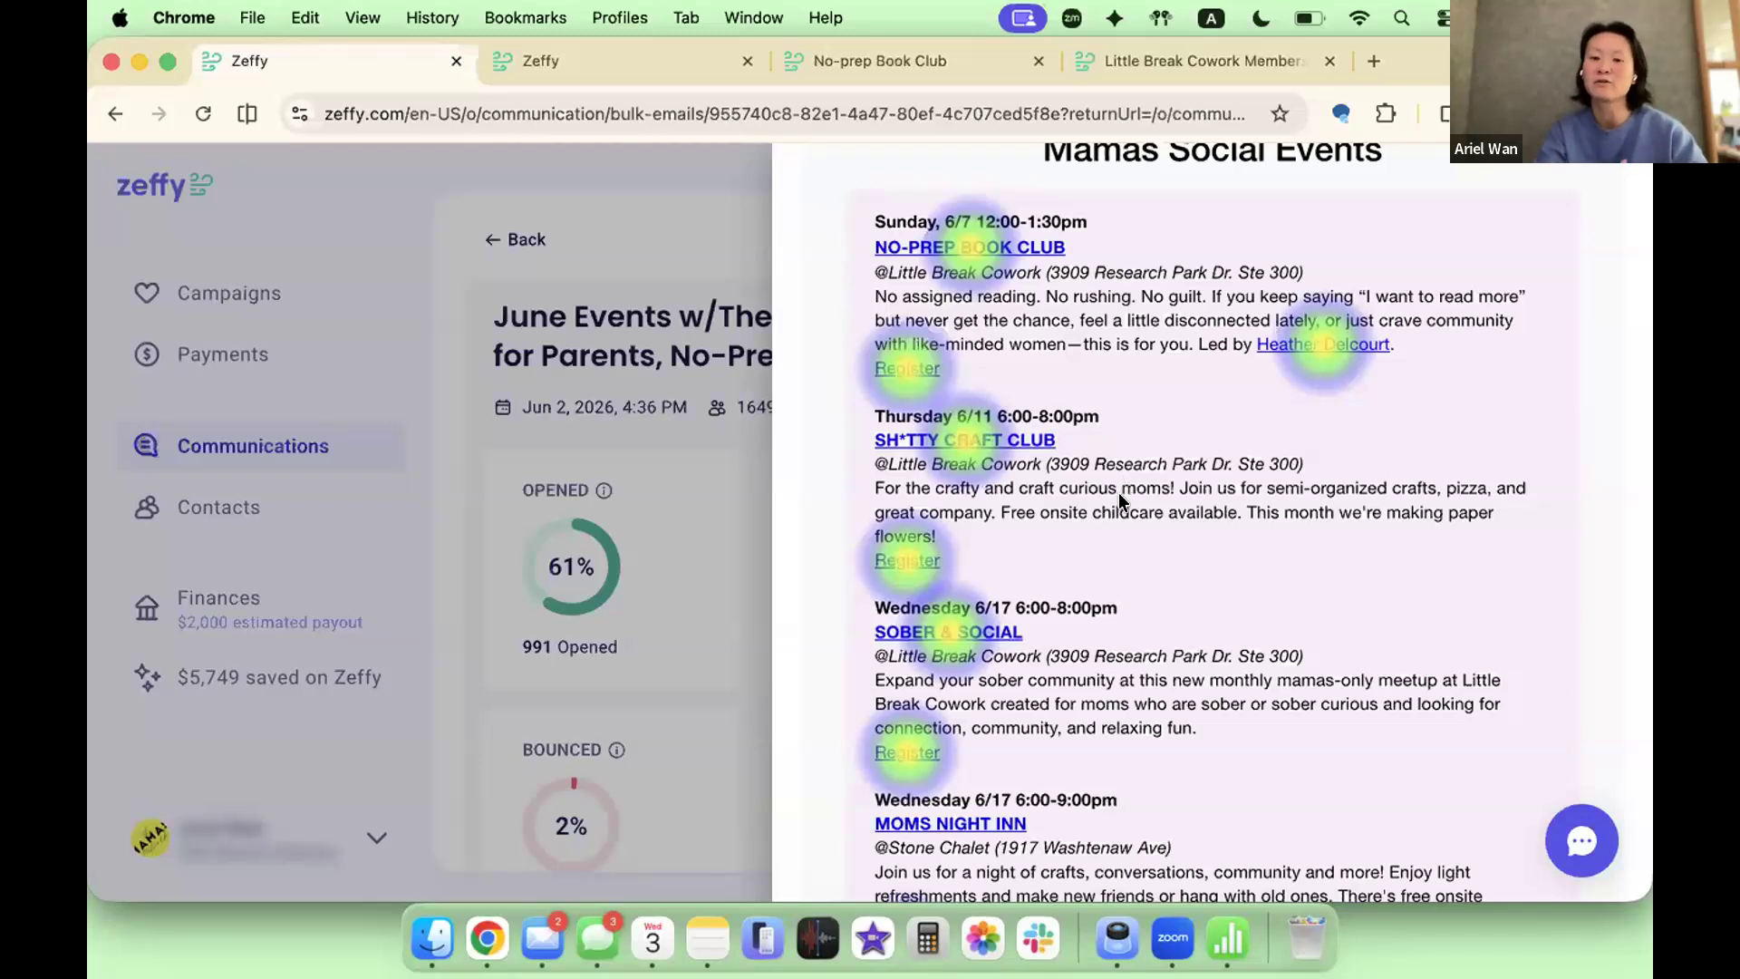
# Step: Review the click map of the remaining Mamas Social Events and check the click rate of the full calendar button
pyautogui.scroll(-2, 1070, 503)
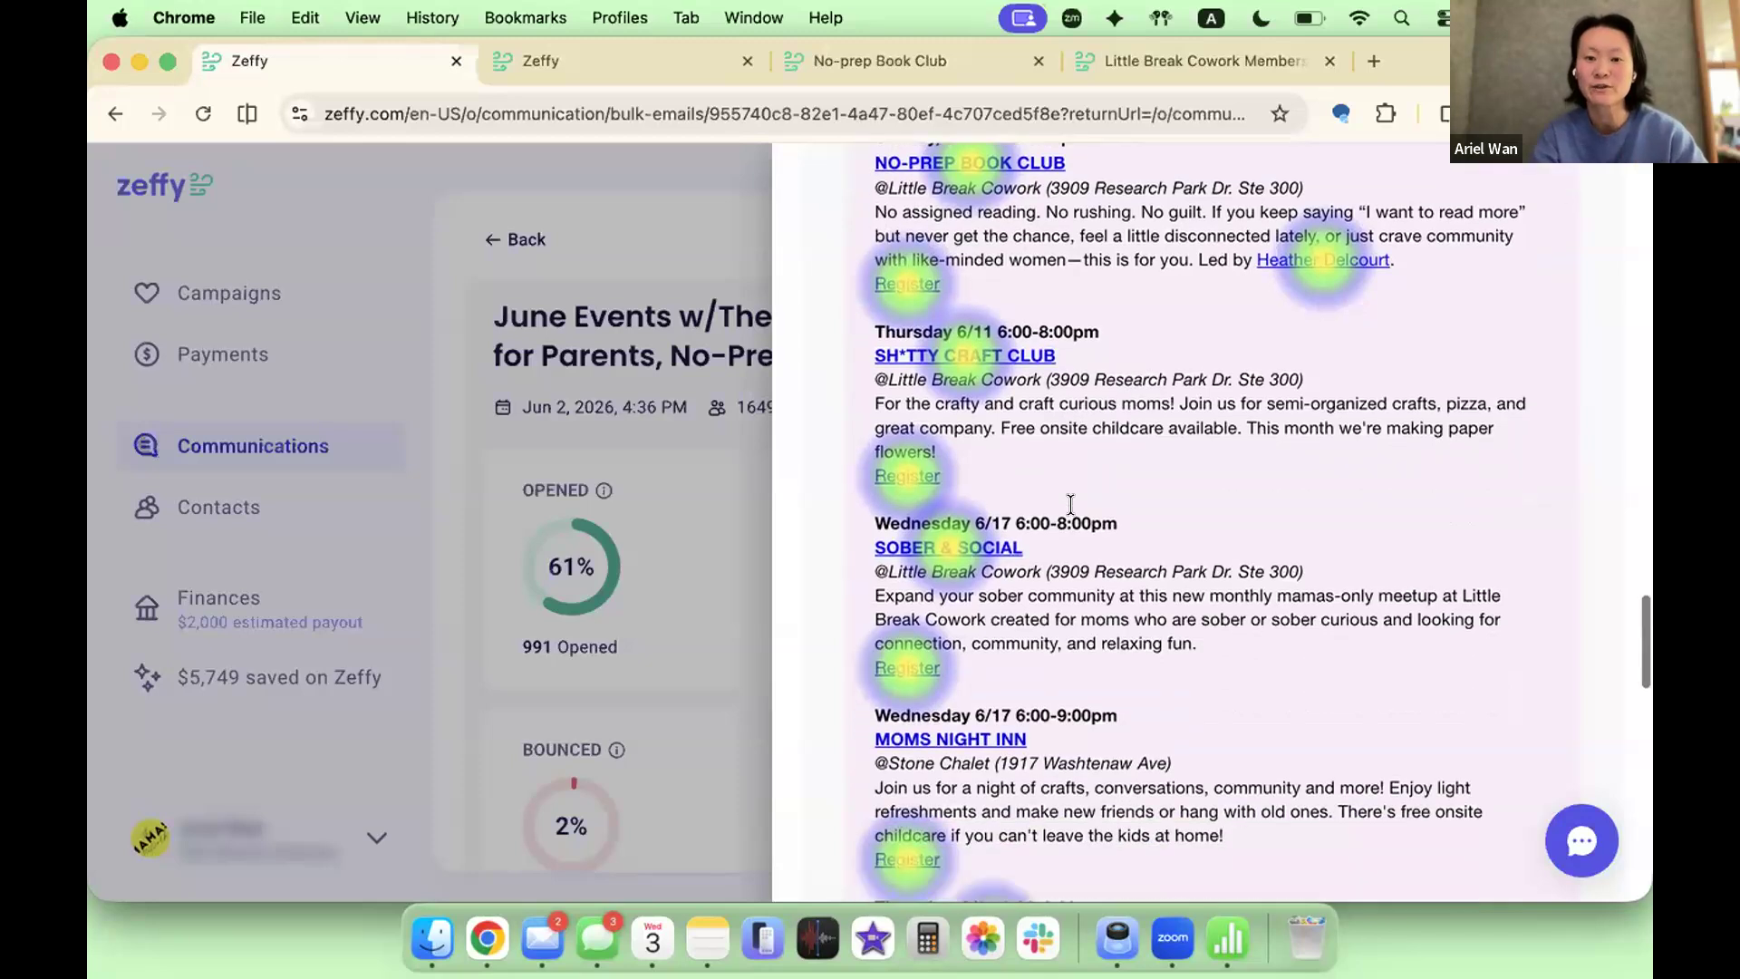
pyautogui.moveTo(960, 354)
pyautogui.scroll(-10, 1256, 464)
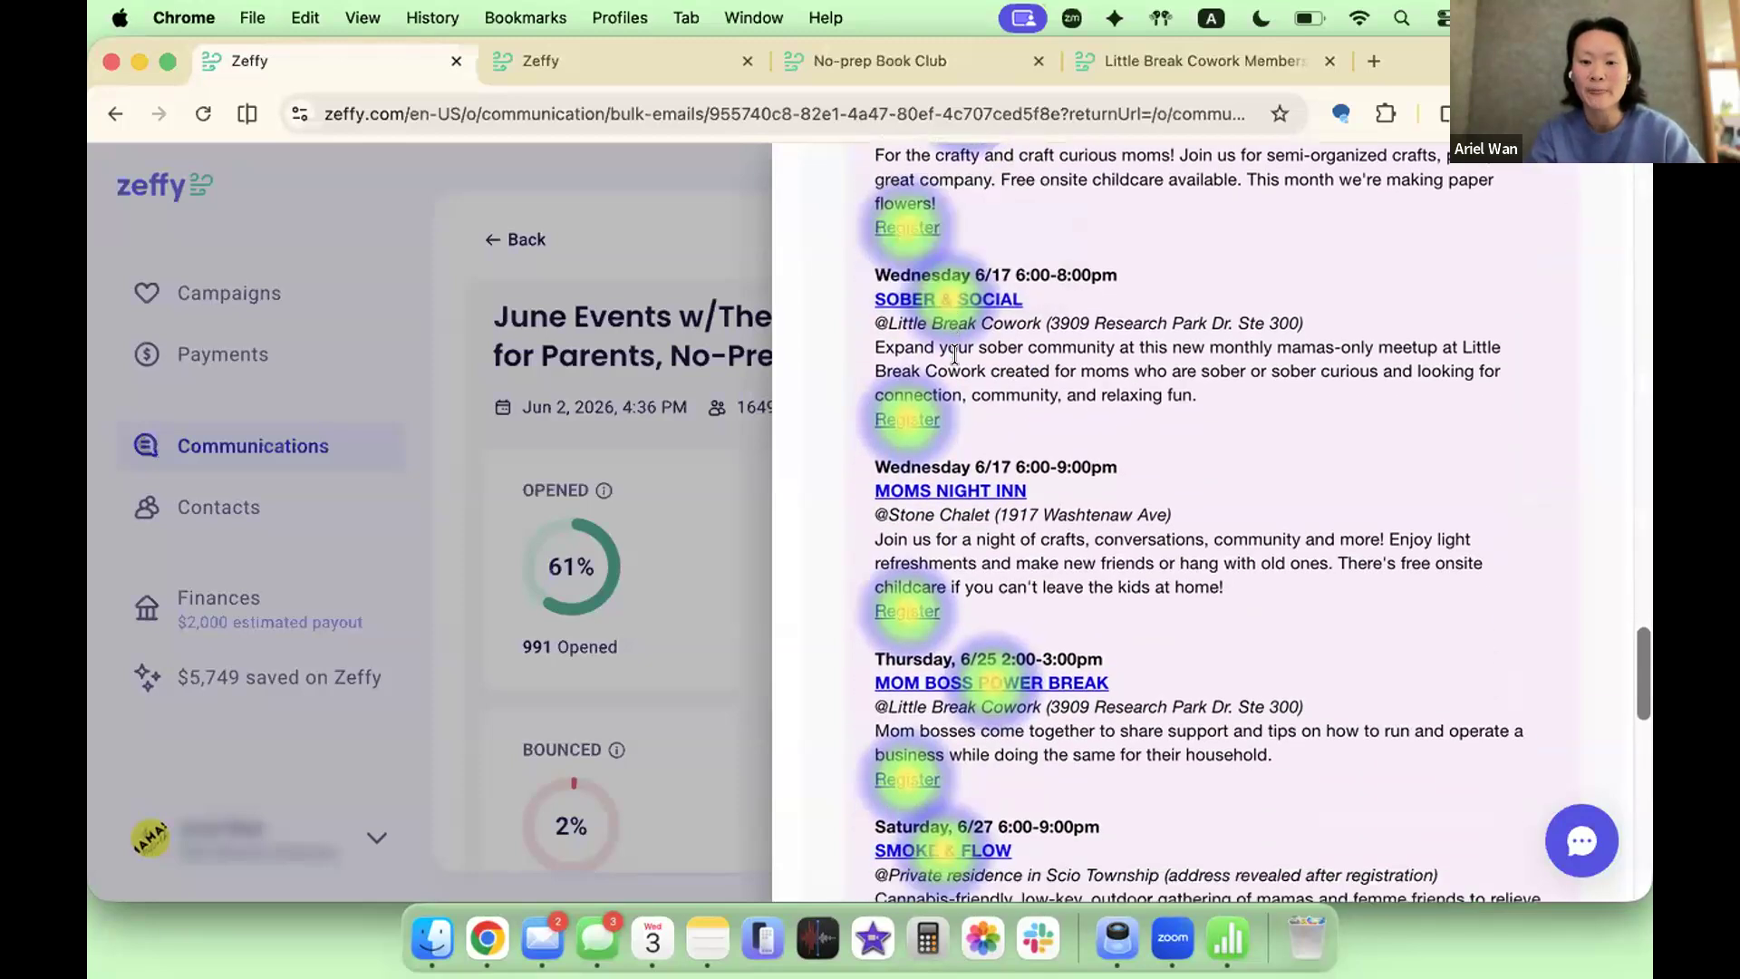
pyautogui.scroll(-4, 1257, 464)
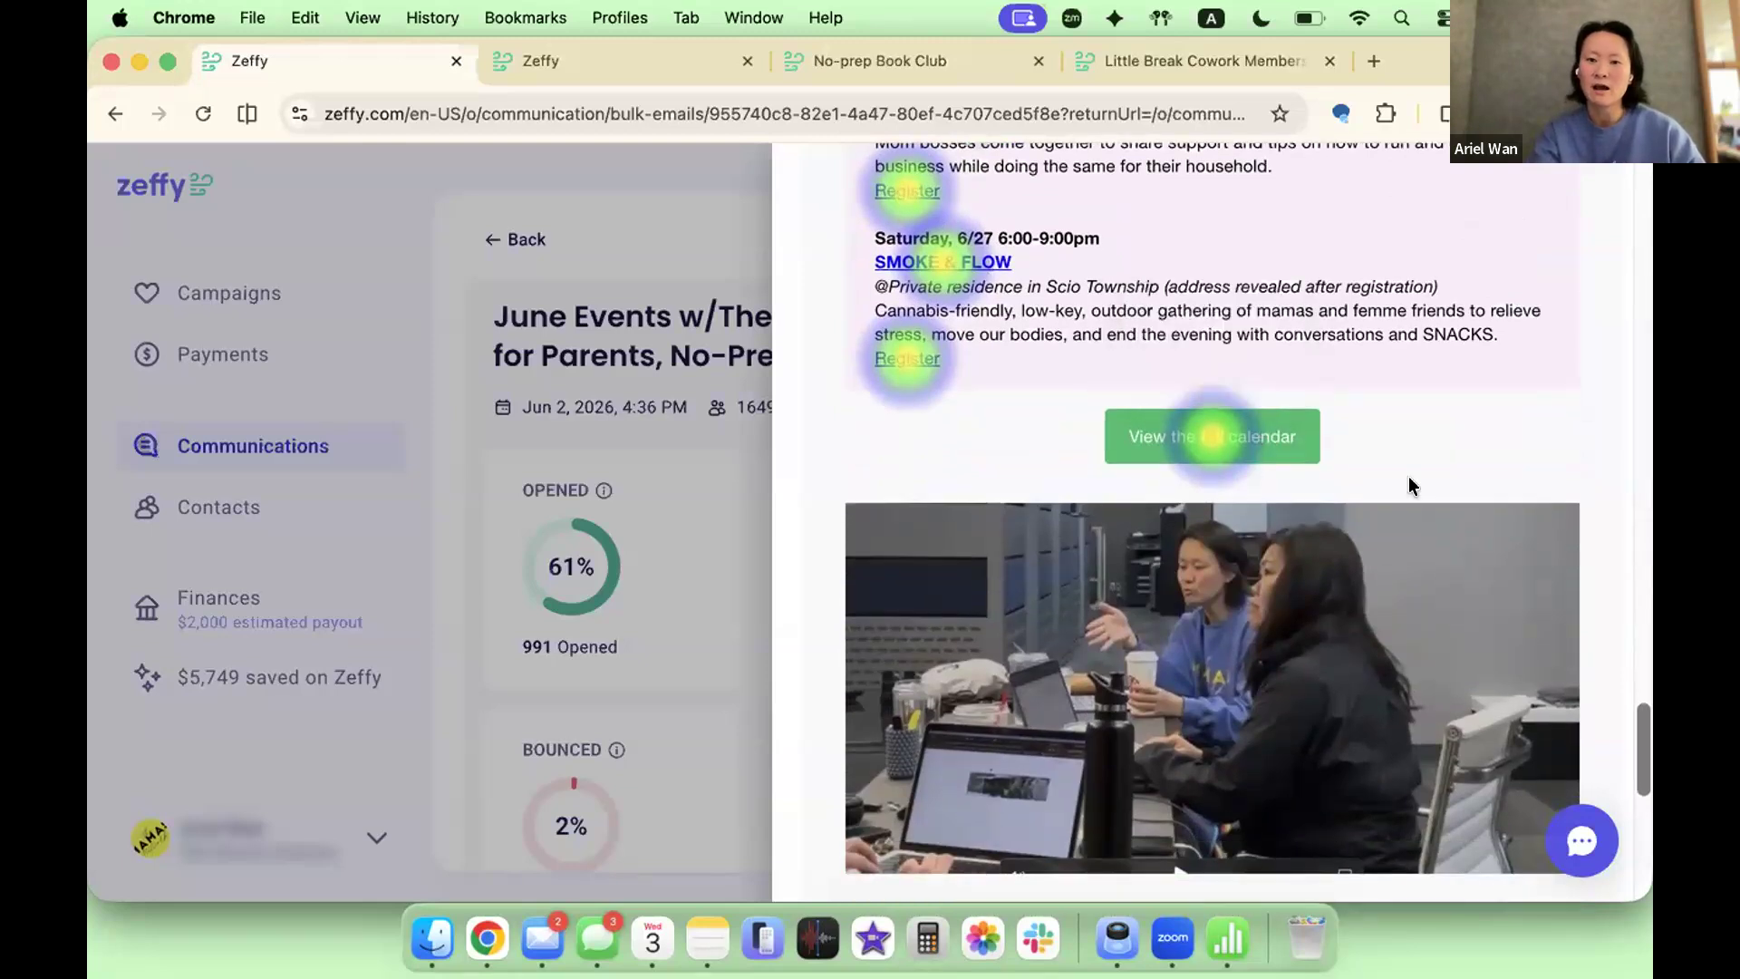
pyautogui.moveTo(1180, 428)
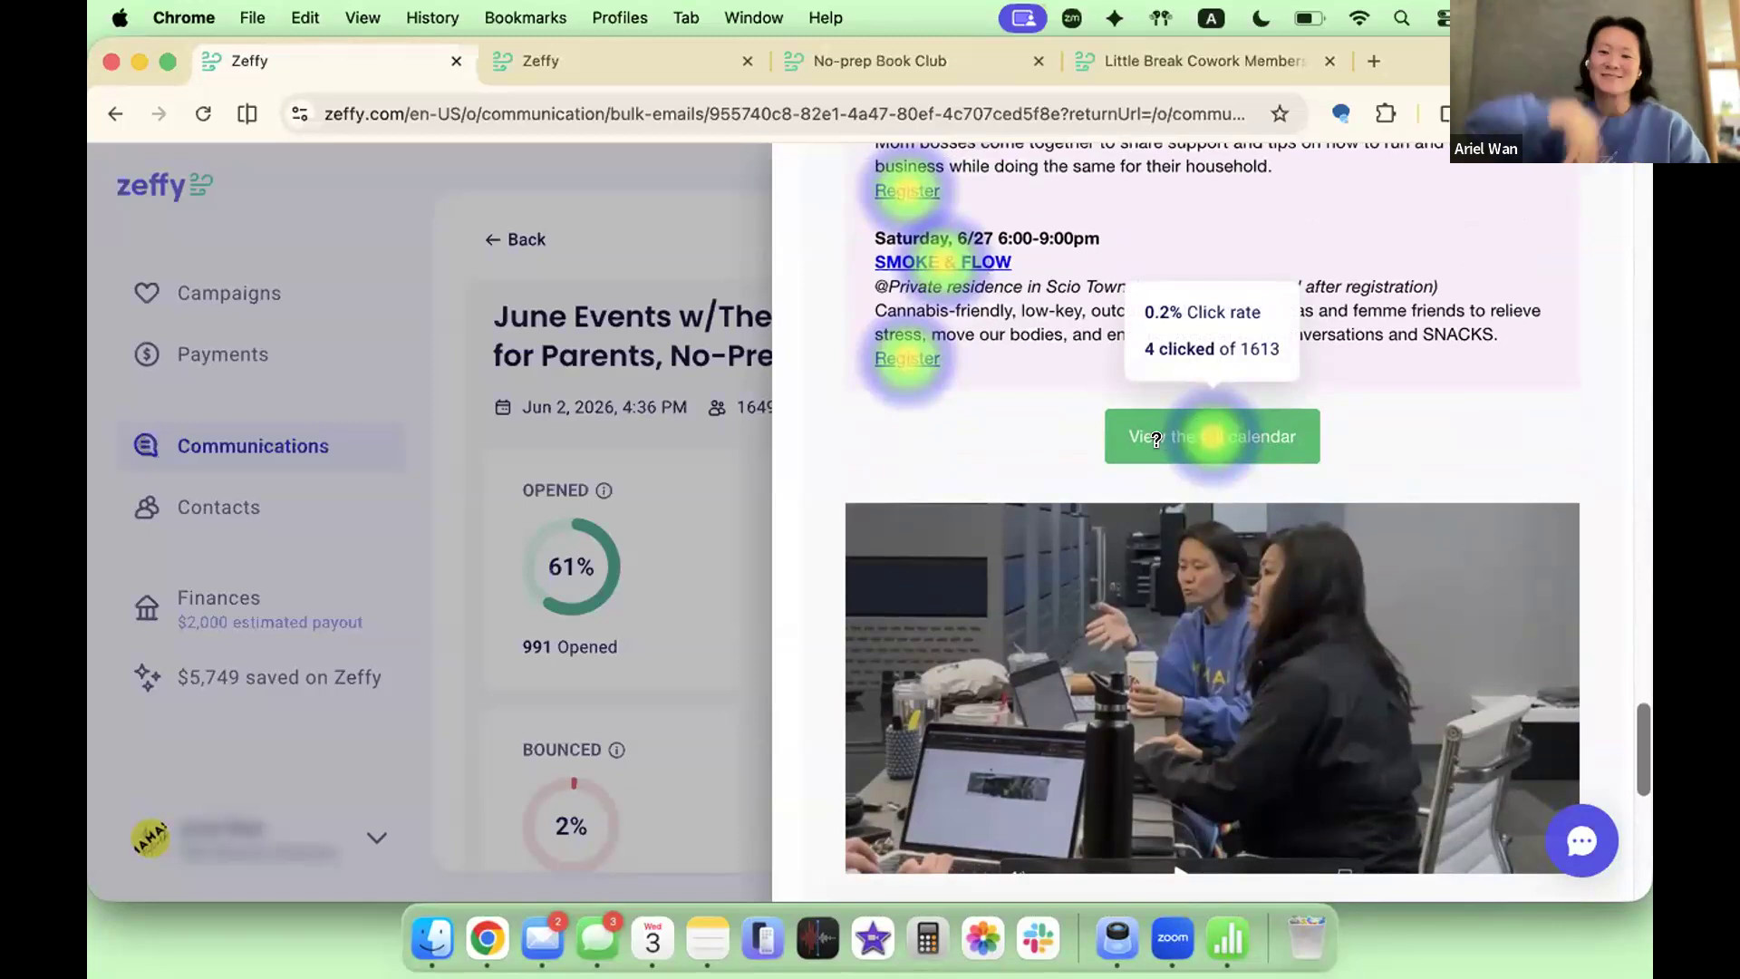
# Step: Review the Founder's Corner section of the click map and check the click rates of The Village Desk text link and button
pyautogui.scroll(-2, 1155, 440)
pyautogui.scroll(-5, 1155, 439)
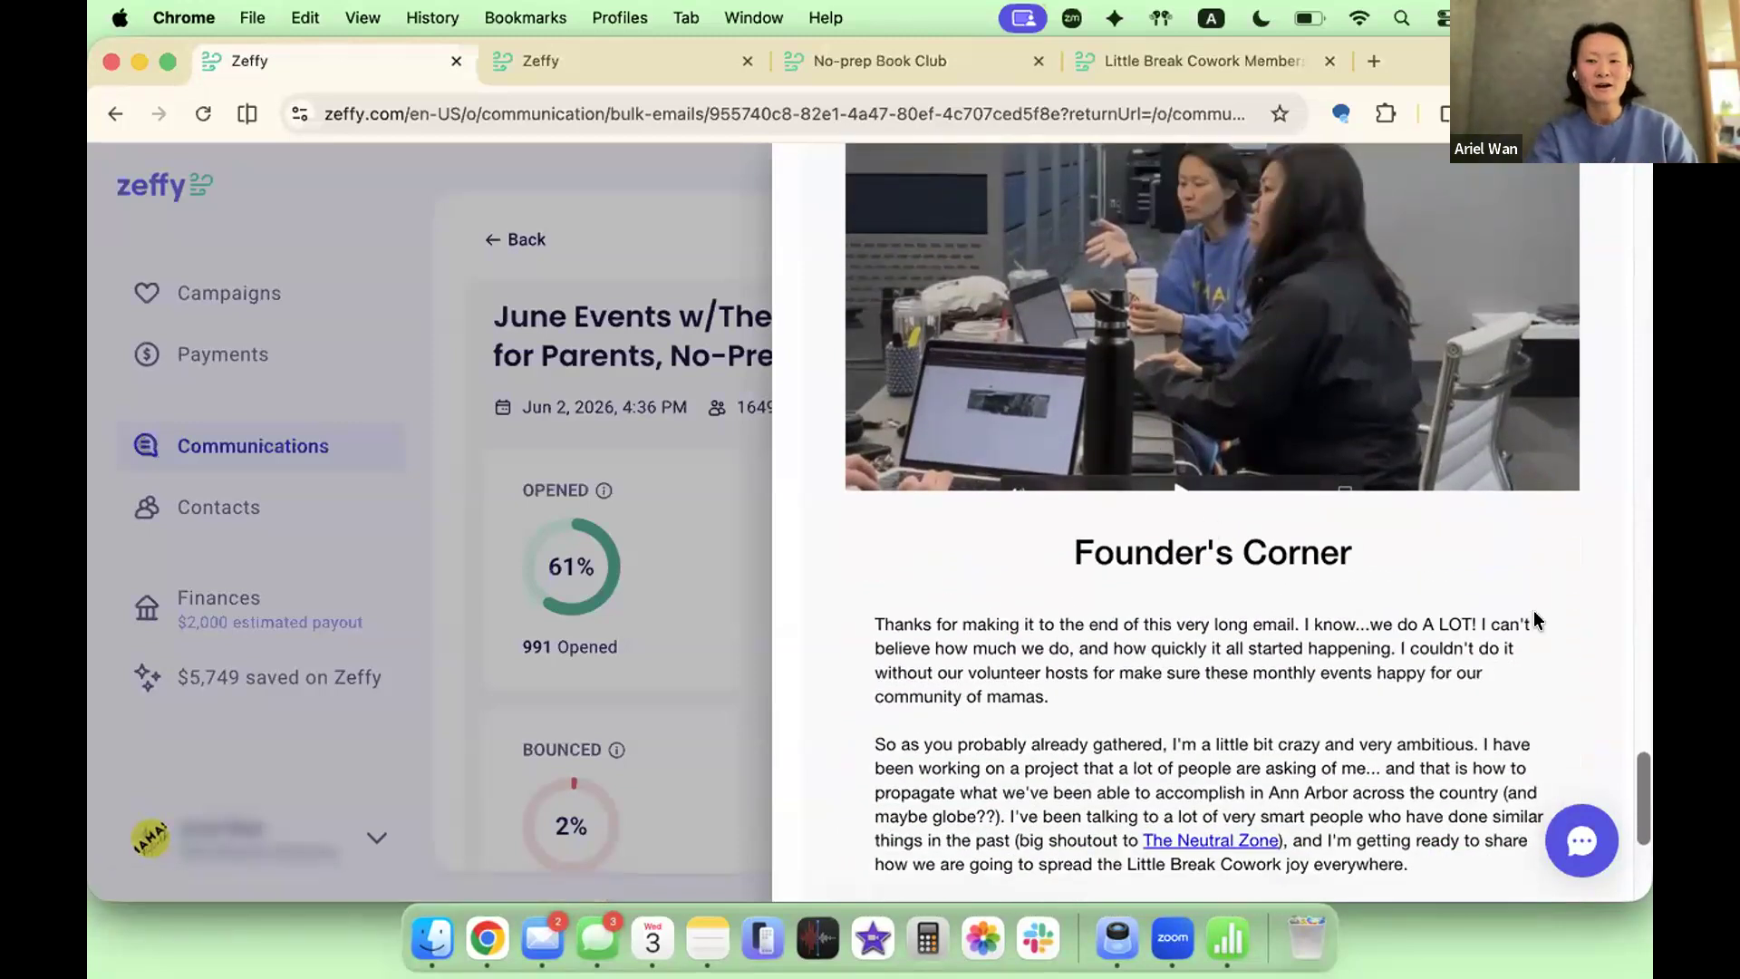
pyautogui.scroll(2, 1535, 615)
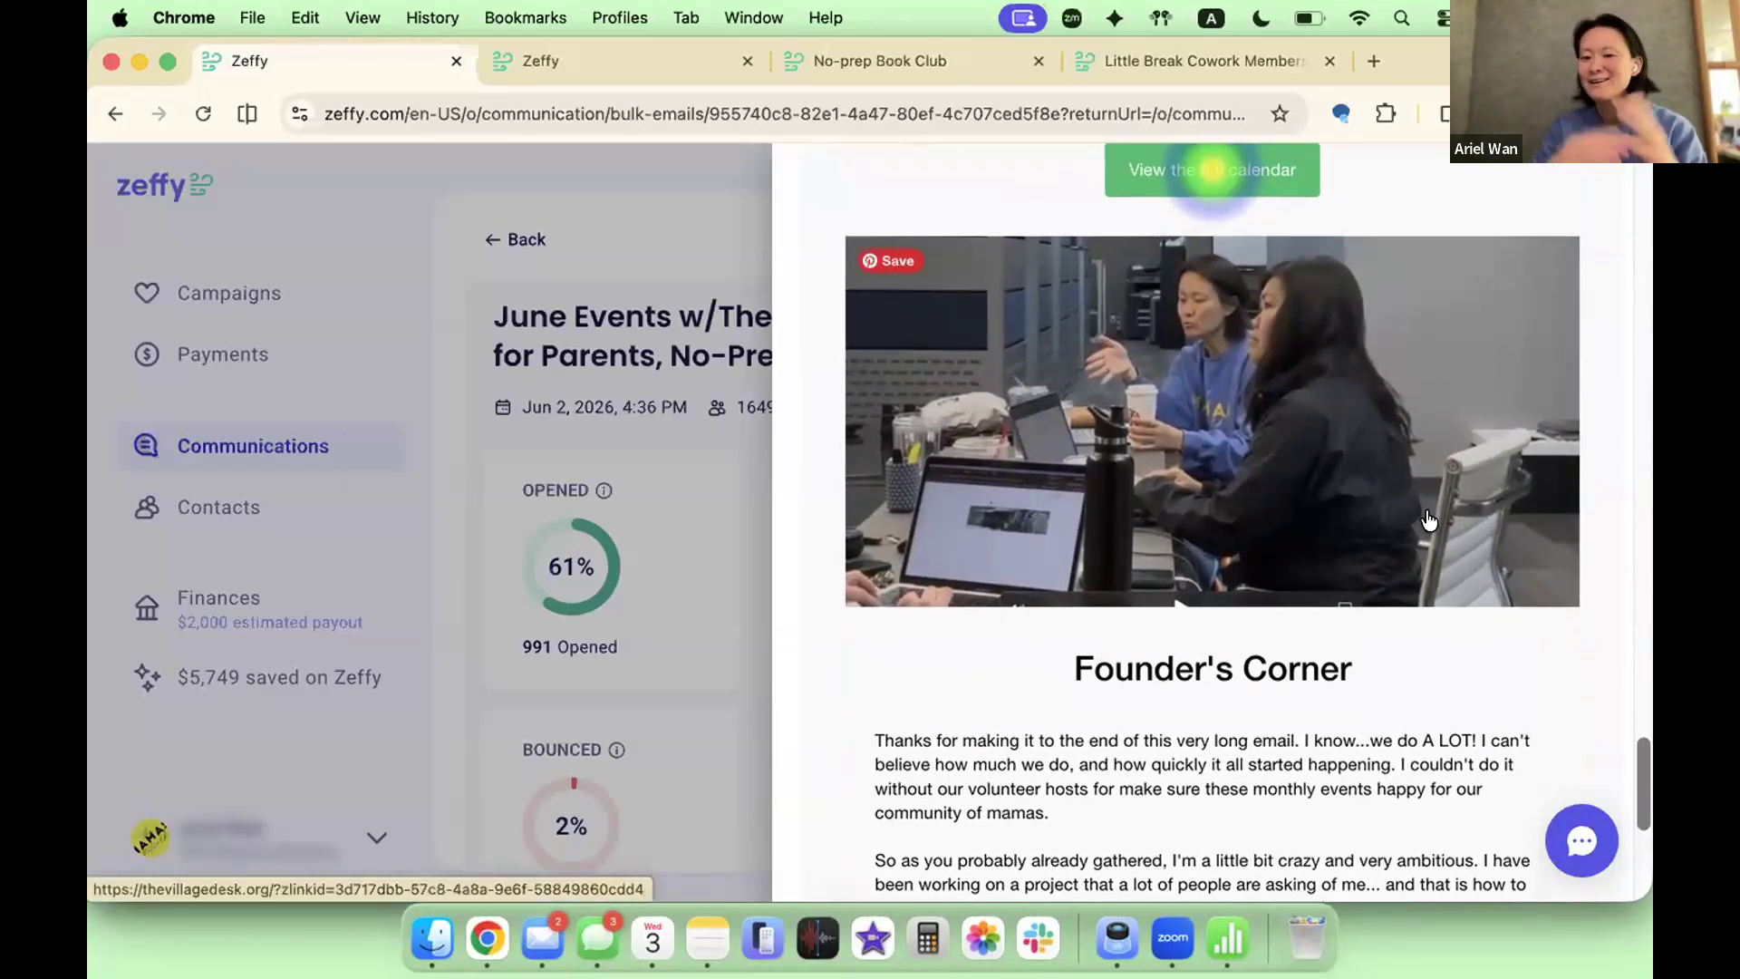
pyautogui.scroll(20, 1429, 518)
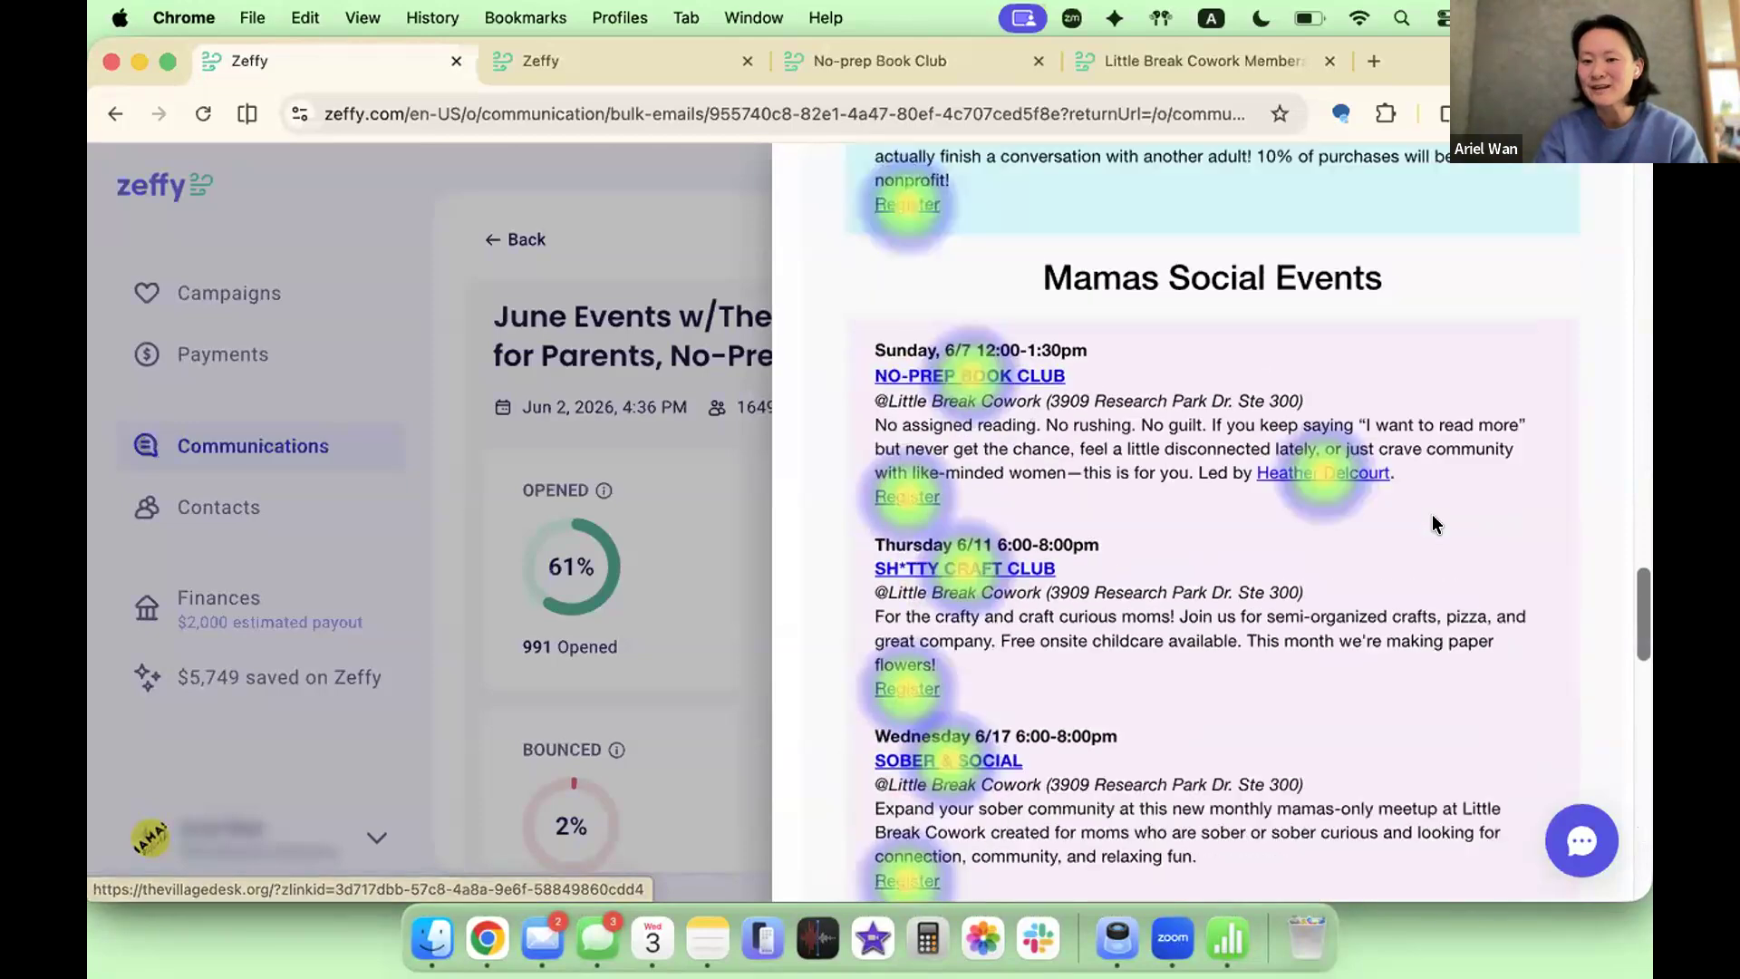
pyautogui.scroll(-20, 1430, 518)
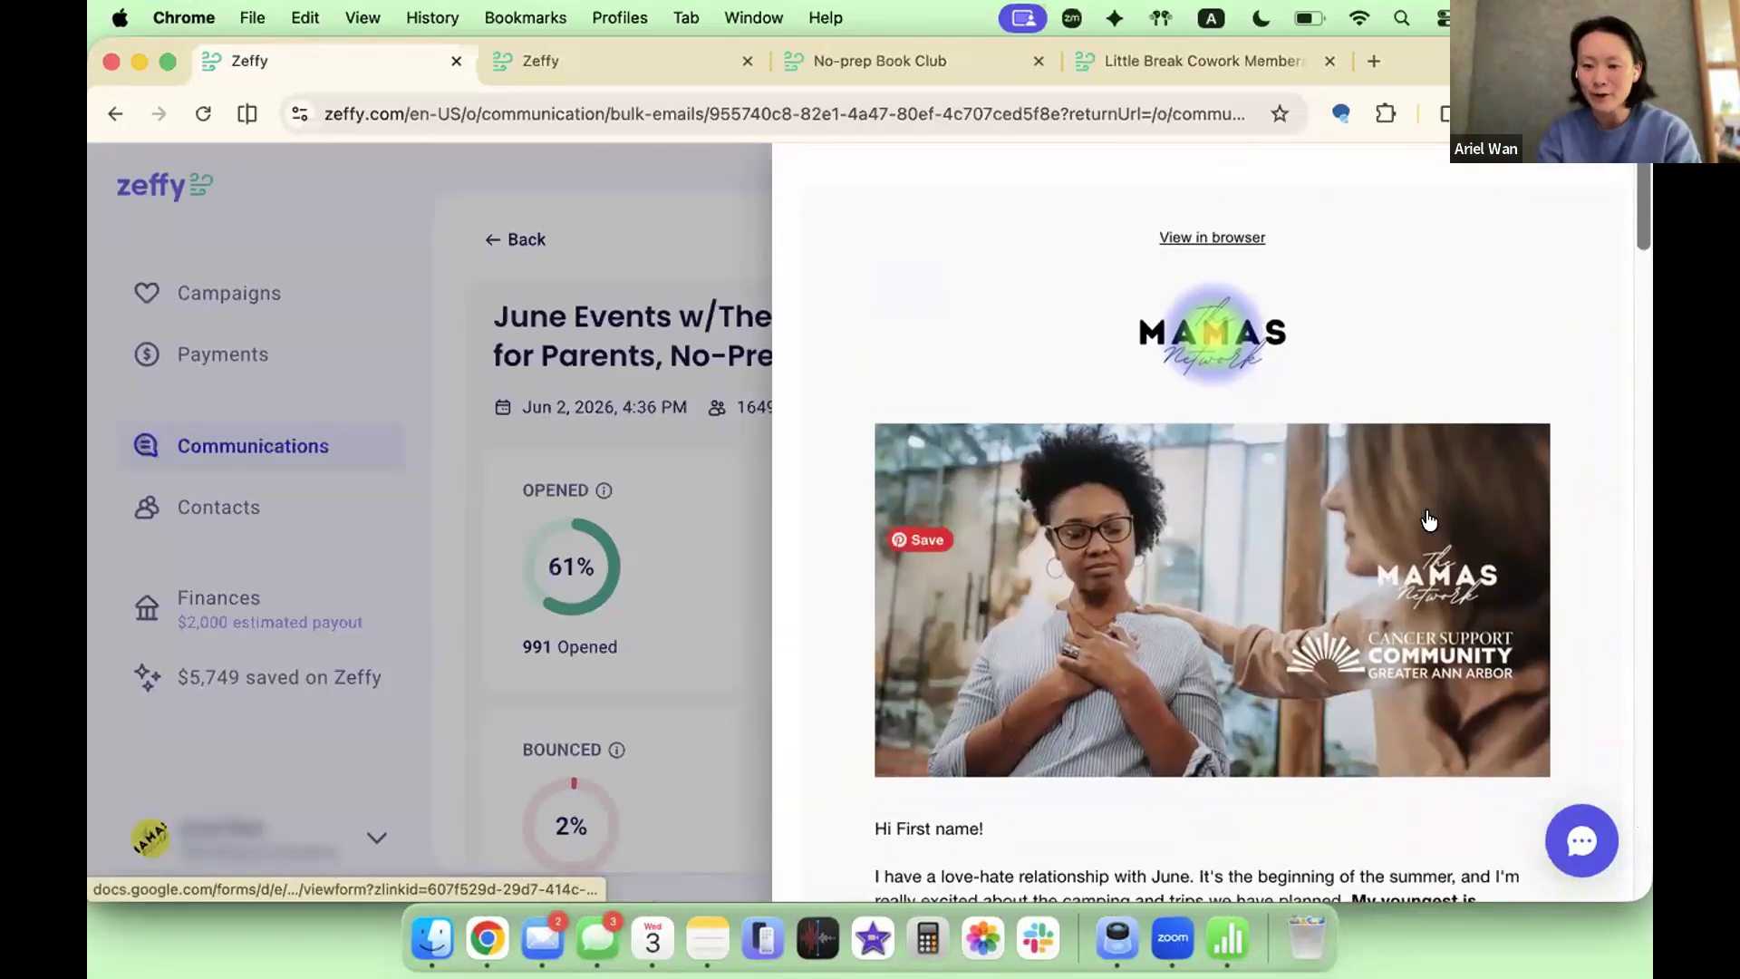
pyautogui.scroll(-5, 1429, 519)
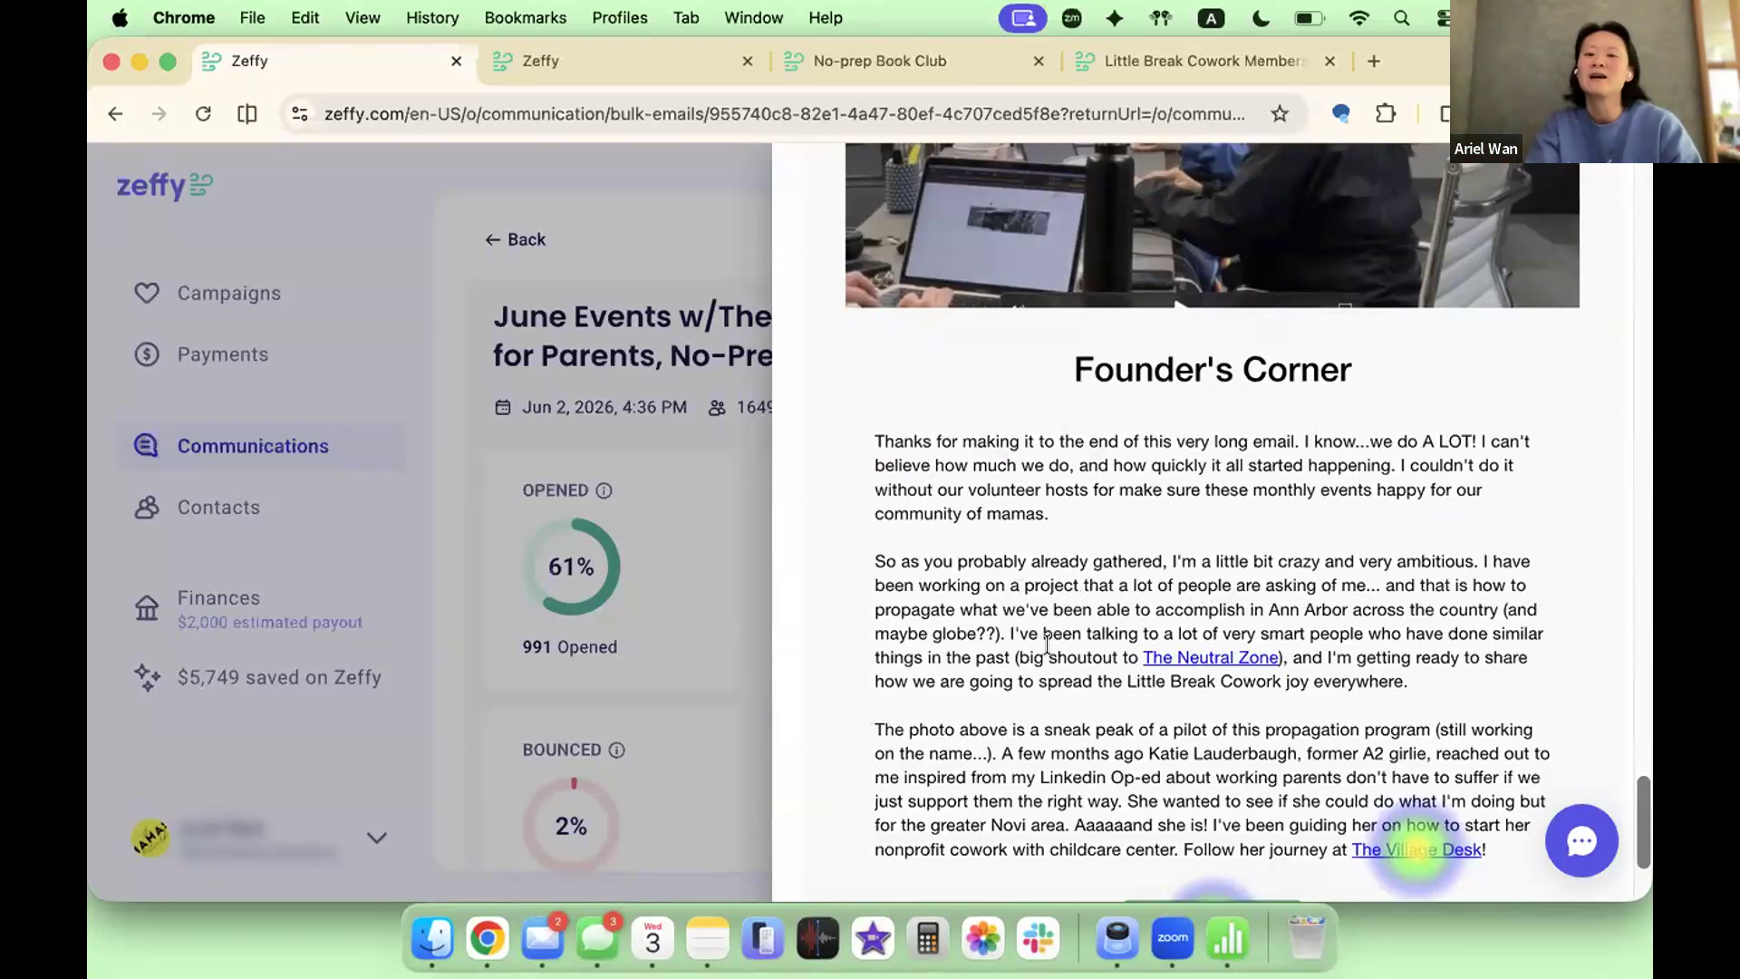
pyautogui.scroll(-2, 1049, 643)
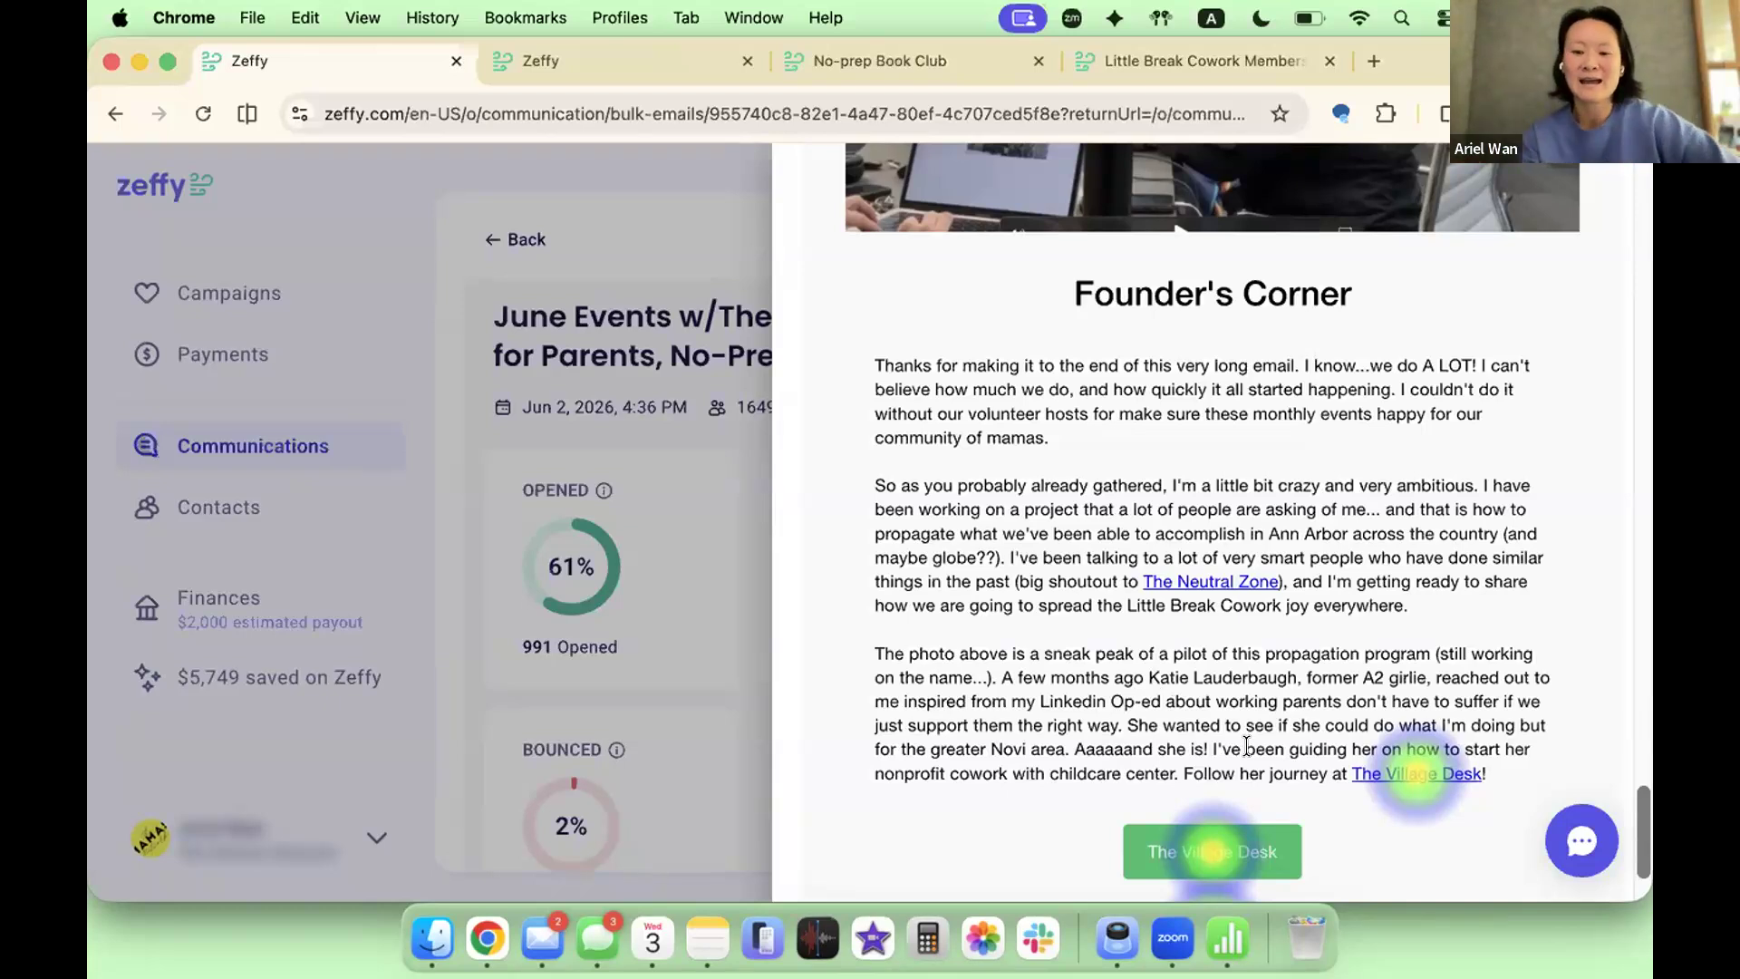
pyautogui.scroll(-2, 1248, 746)
pyautogui.moveTo(1399, 681)
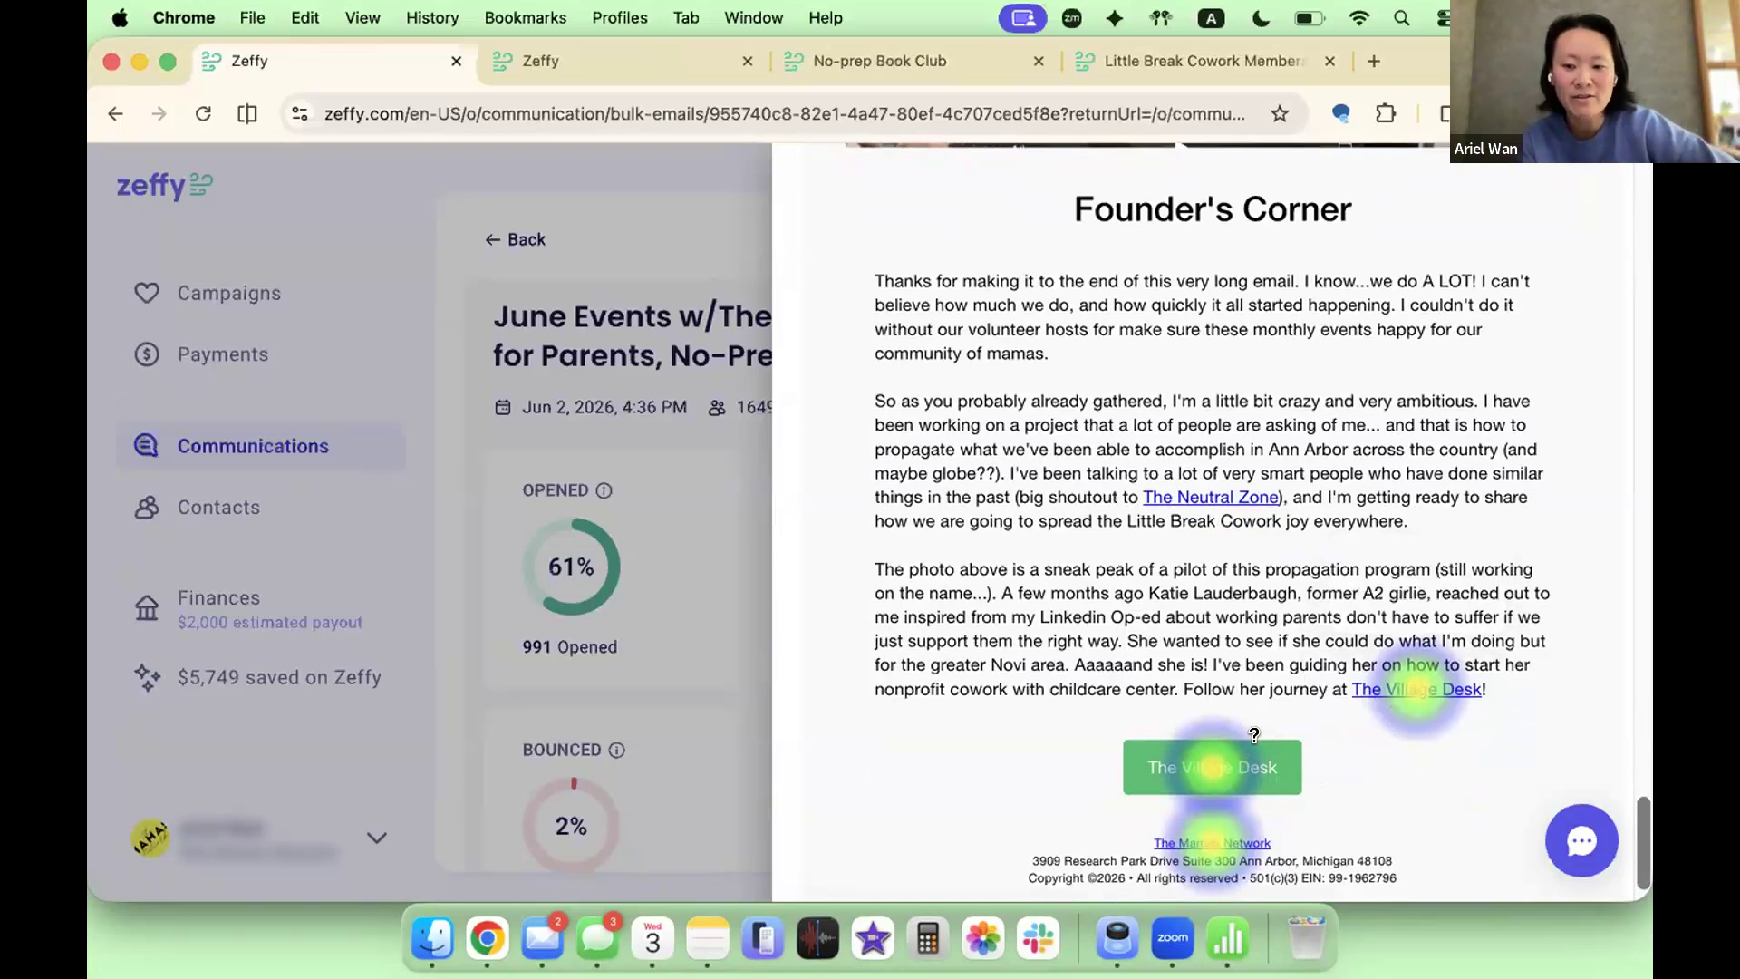
pyautogui.moveTo(1196, 755)
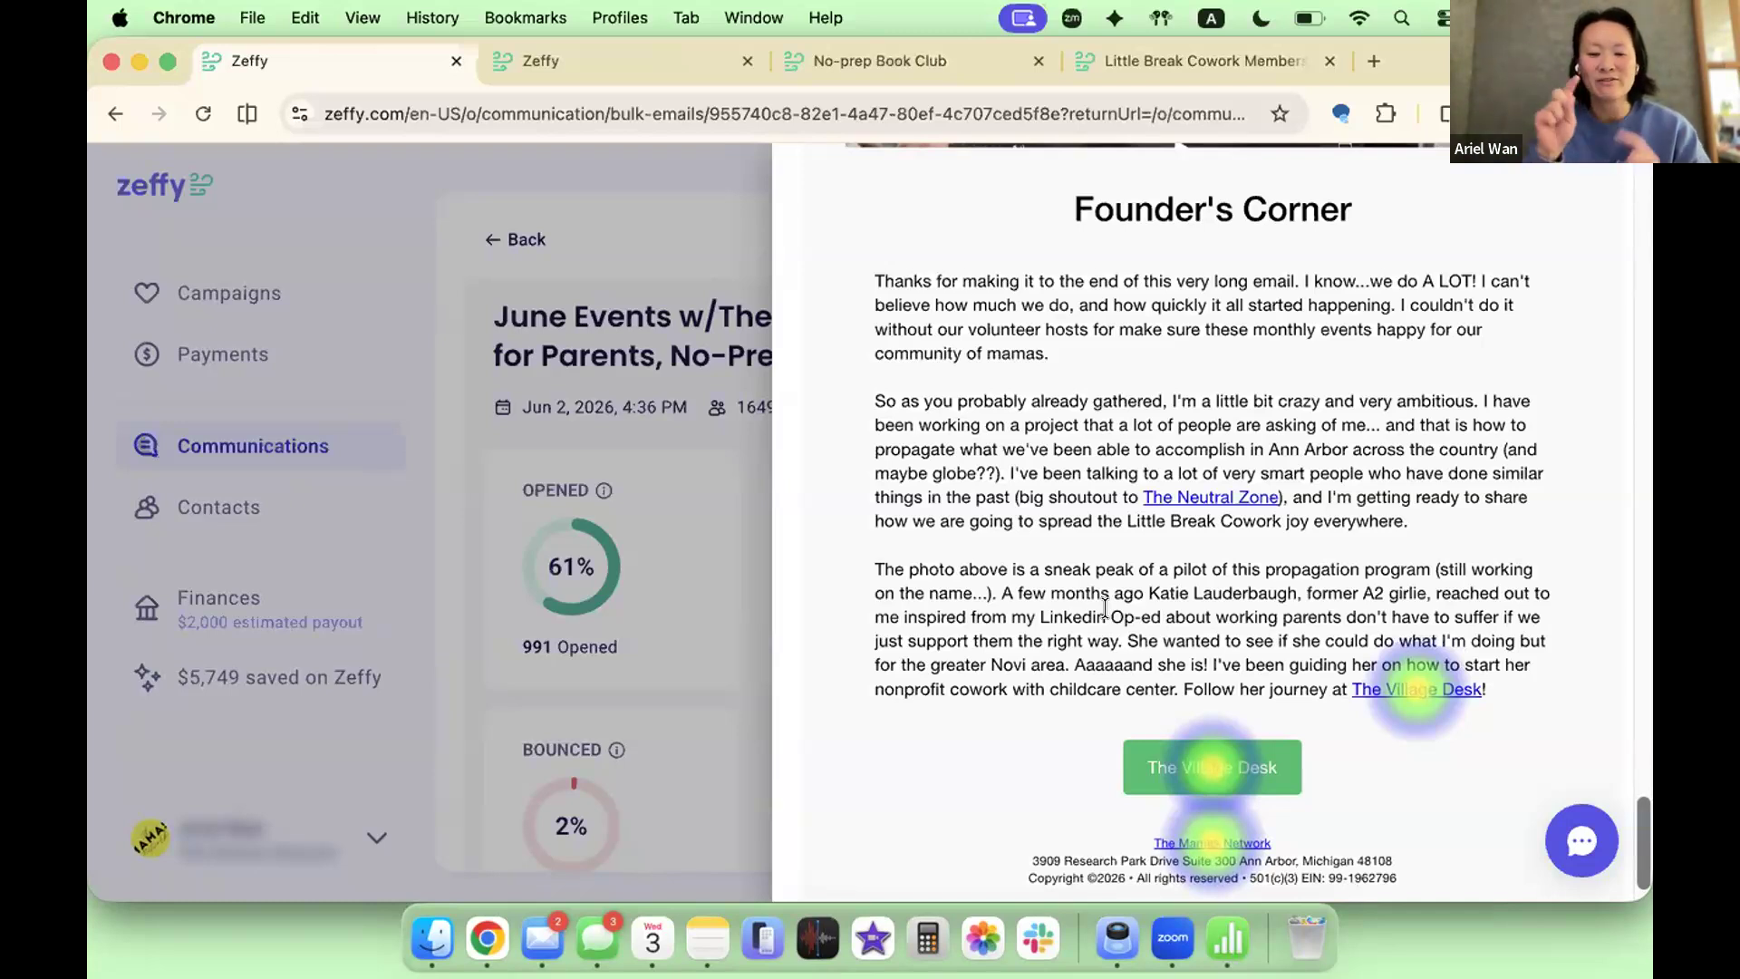
pyautogui.scroll(-2, 1176, 455)
pyautogui.moveTo(1203, 688)
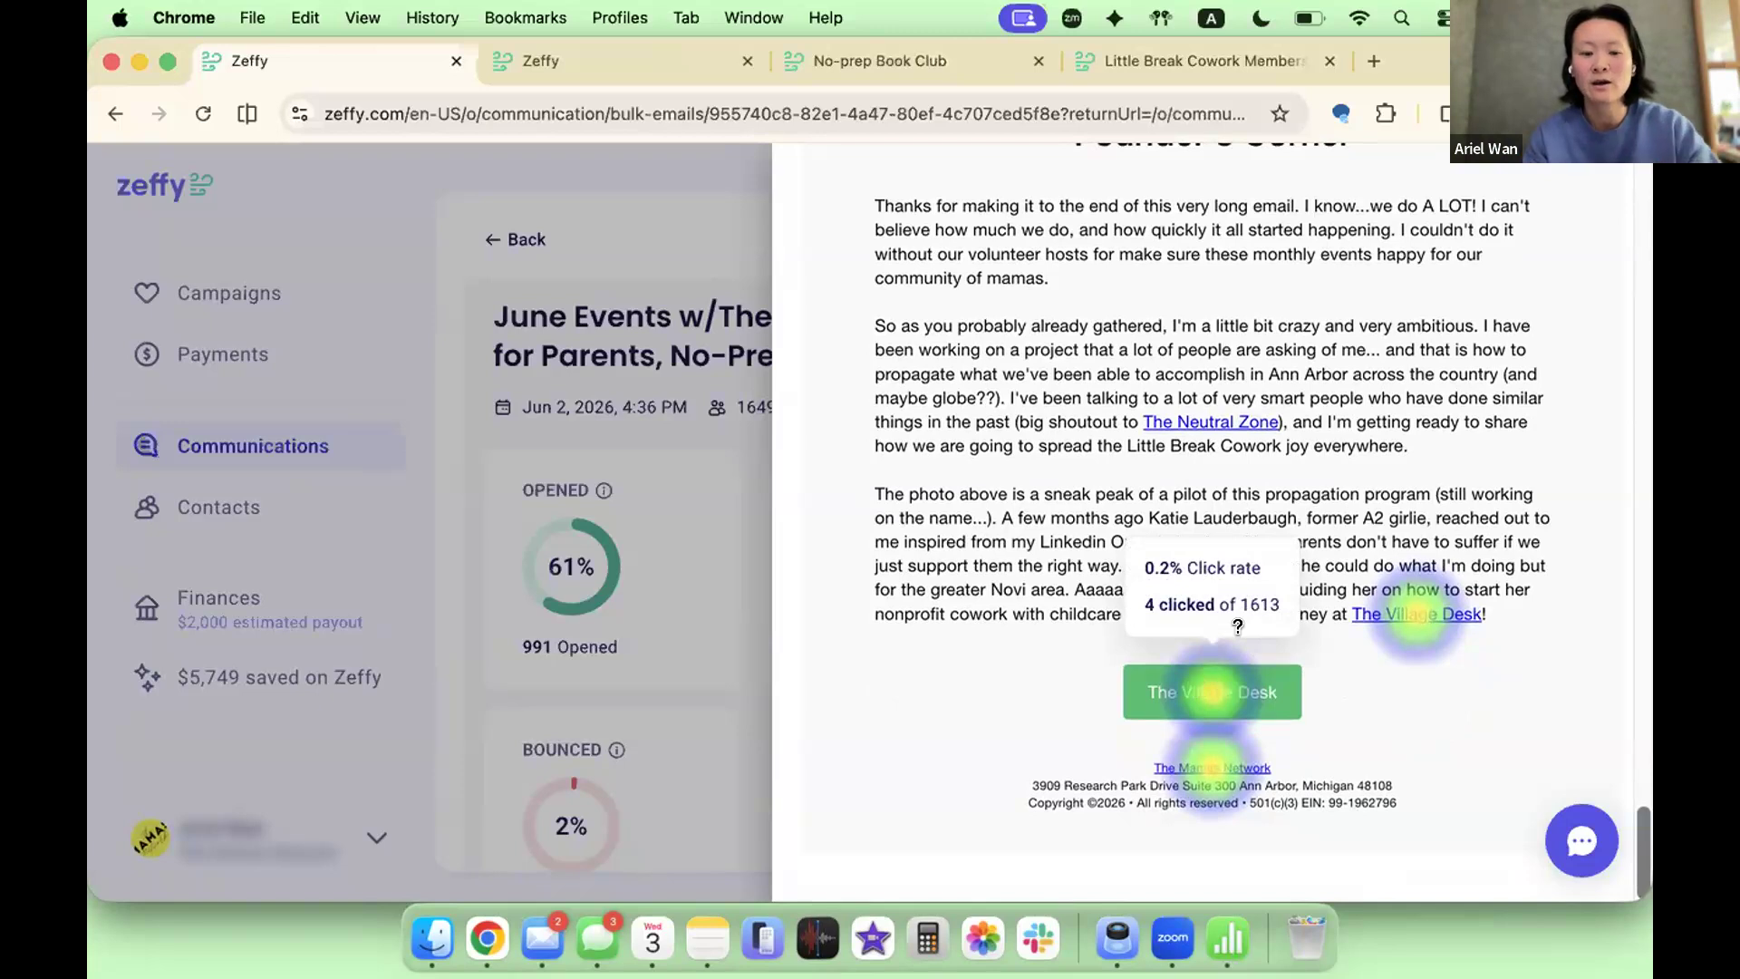
# Step: Close the click map and look through the recipient list of the sent June Events email
pyautogui.scroll(10, 1203, 687)
pyautogui.press('Escape')
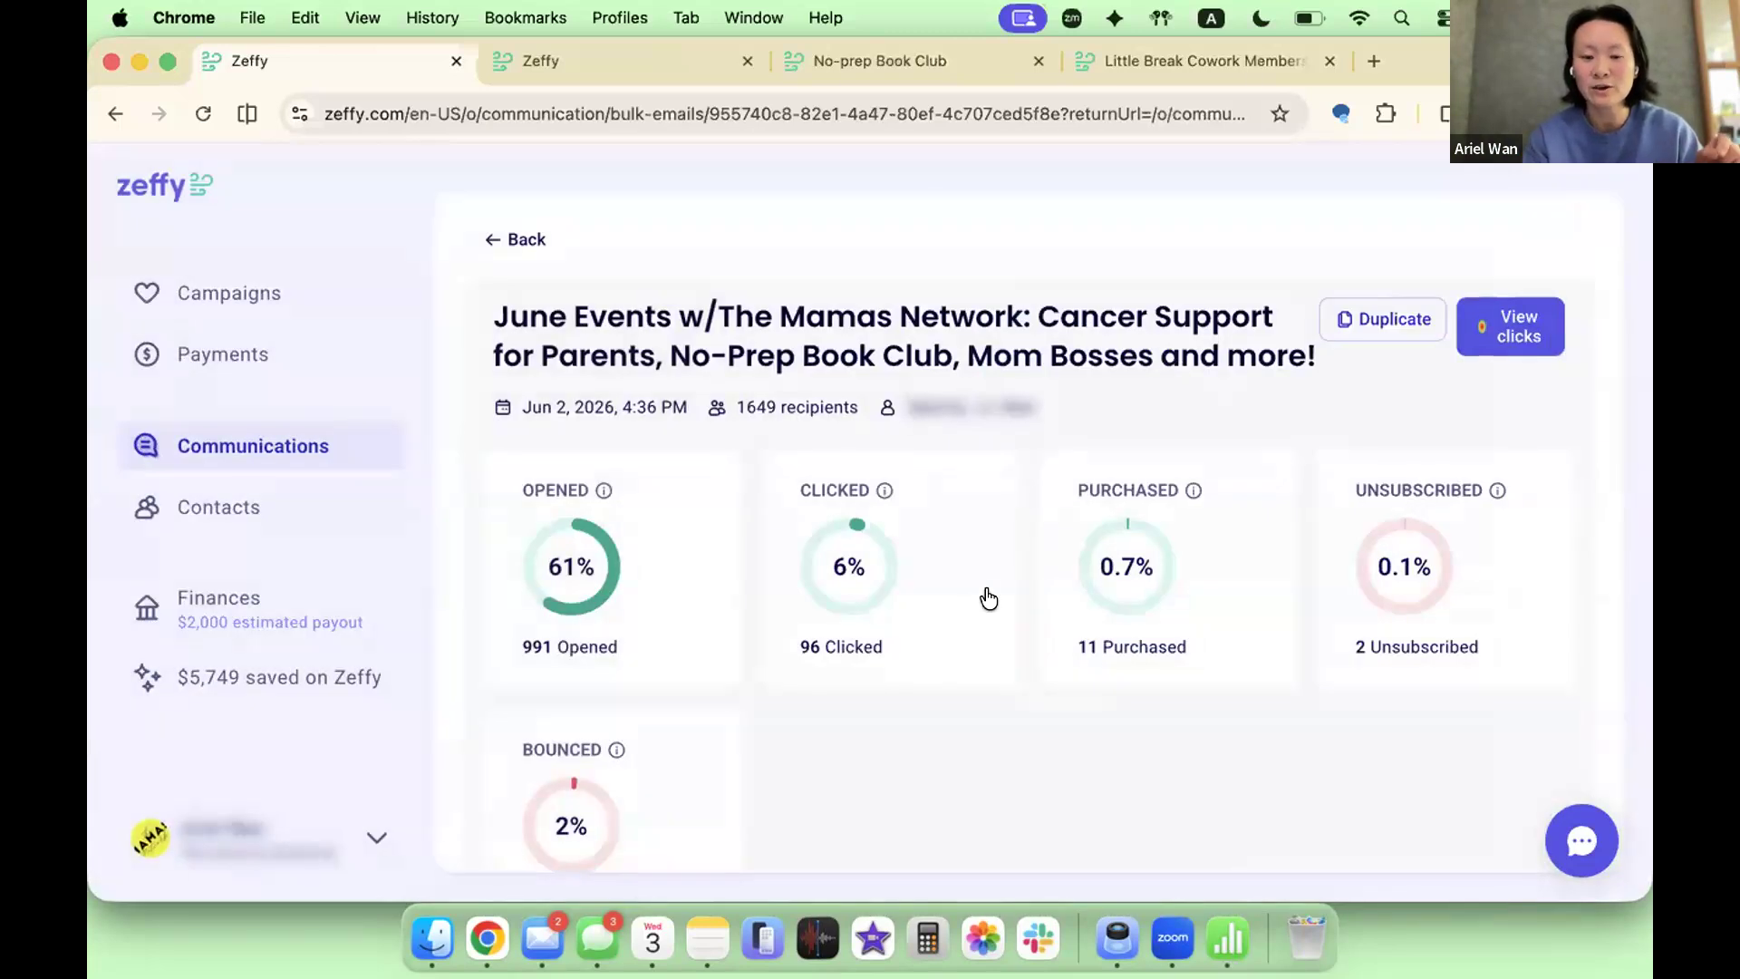
pyautogui.scroll(-7, 978, 598)
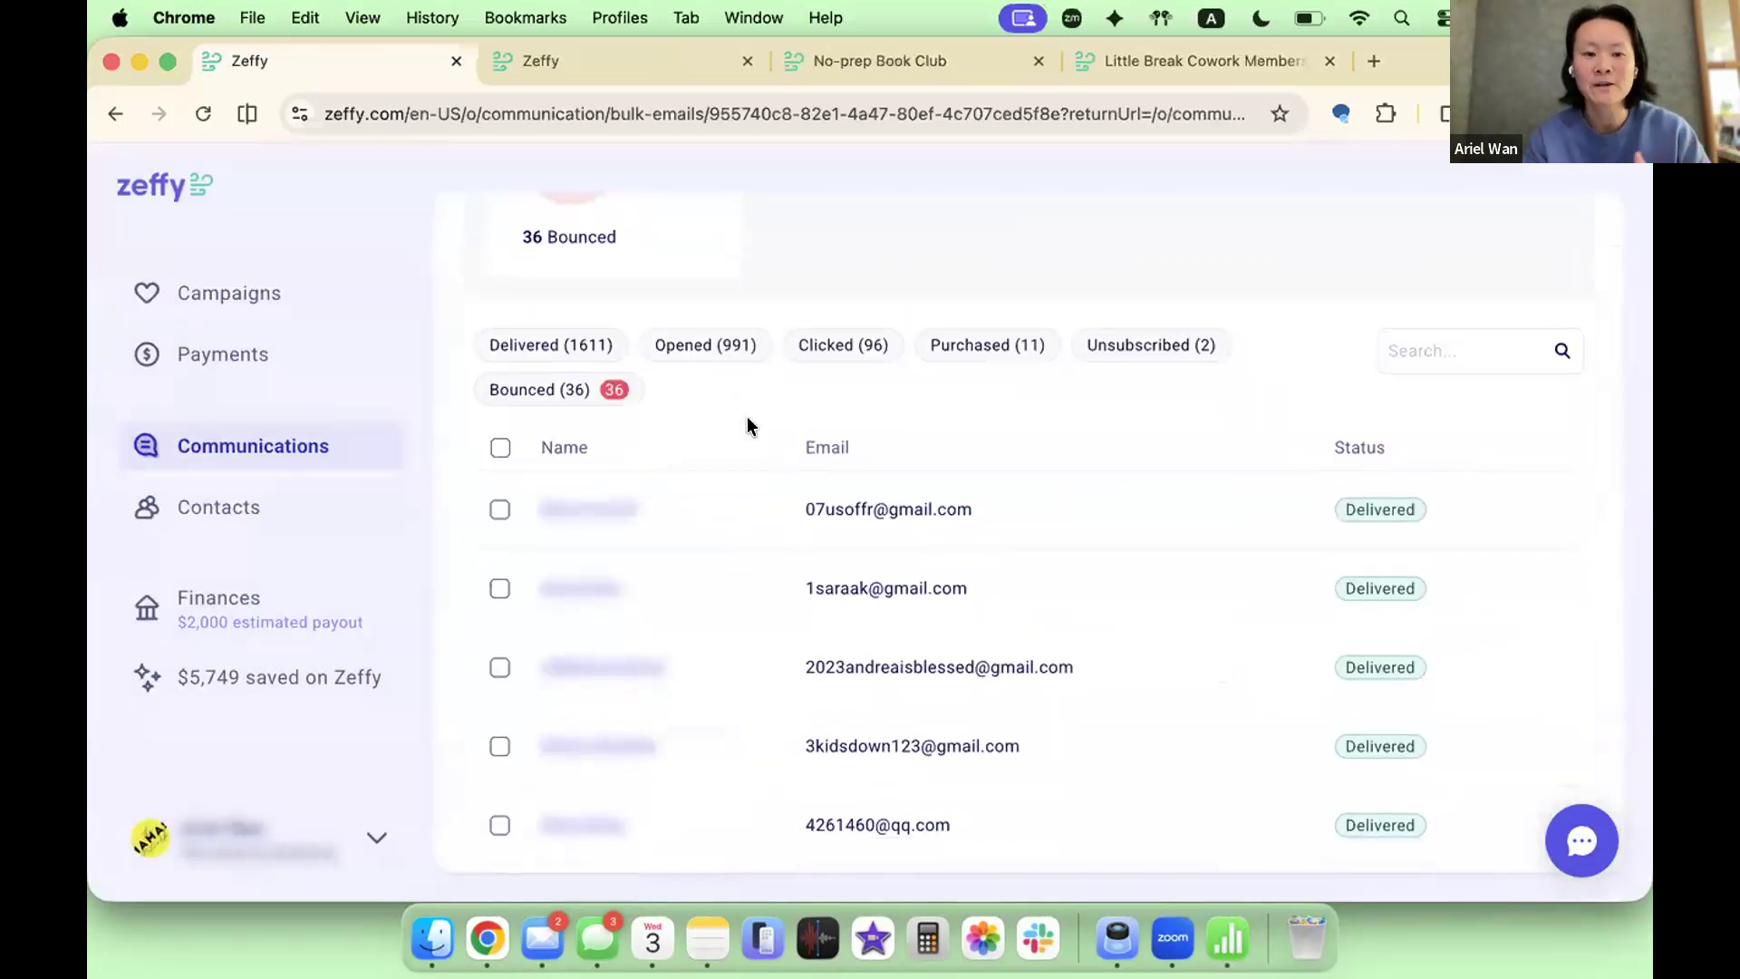
pyautogui.scroll(-10, 879, 509)
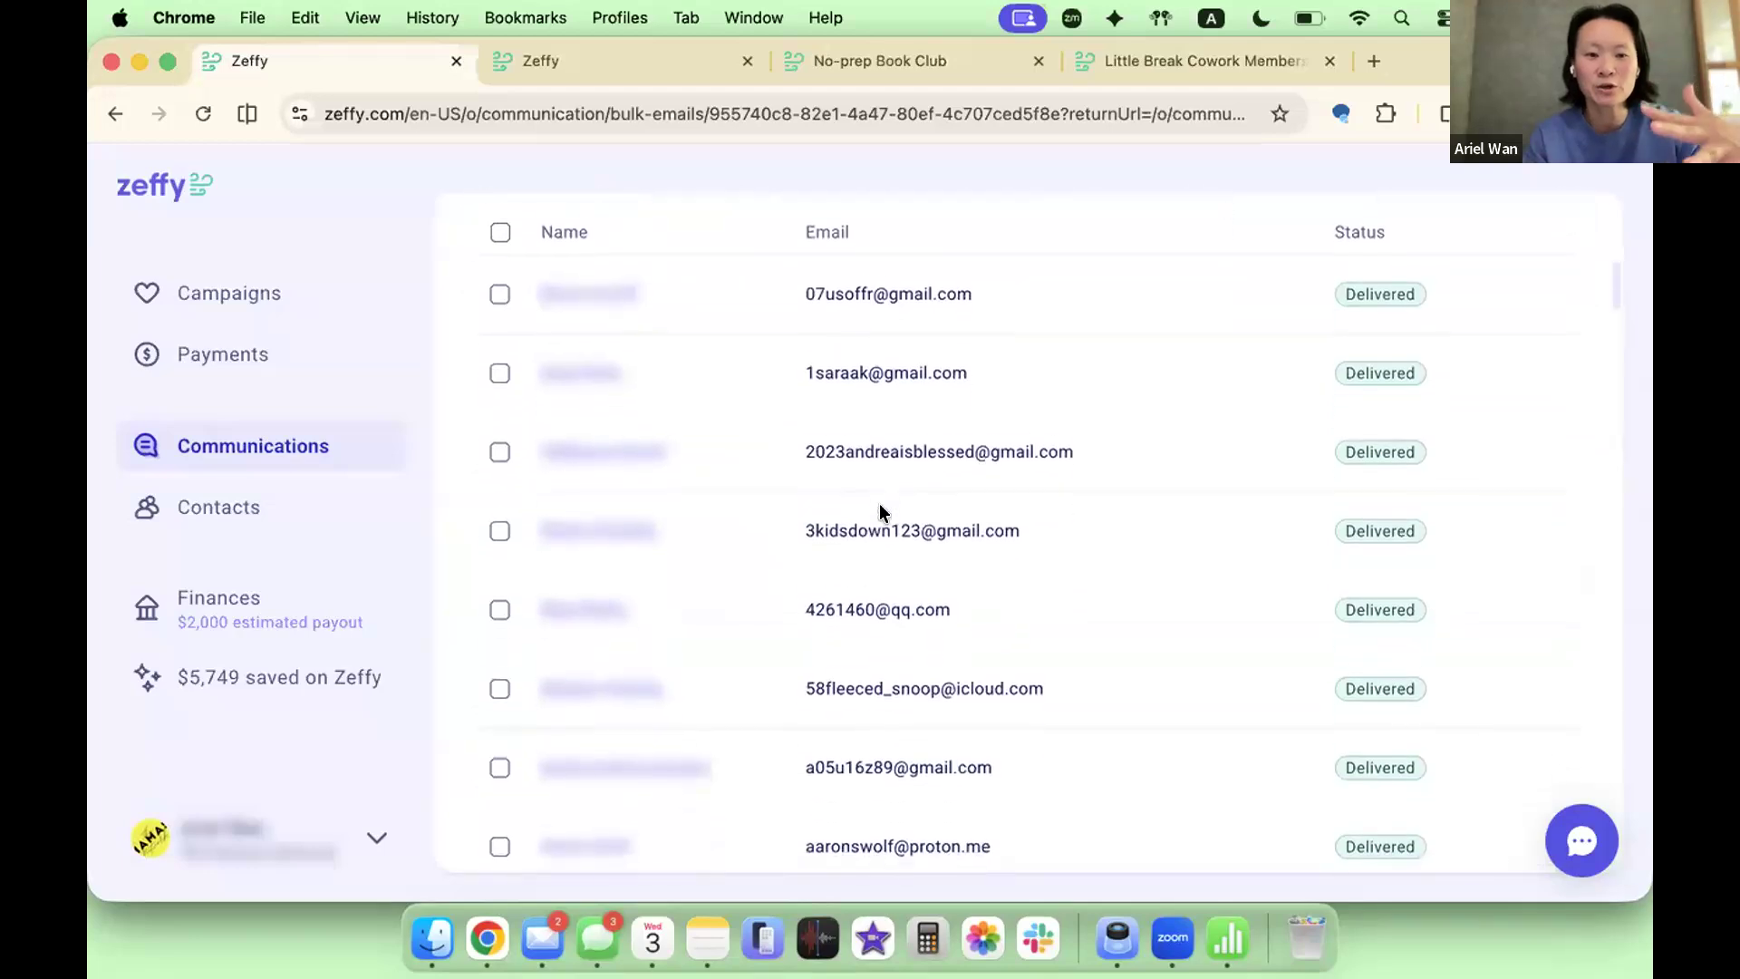
pyautogui.scroll(15, 876, 512)
pyautogui.scroll(-6, 816, 625)
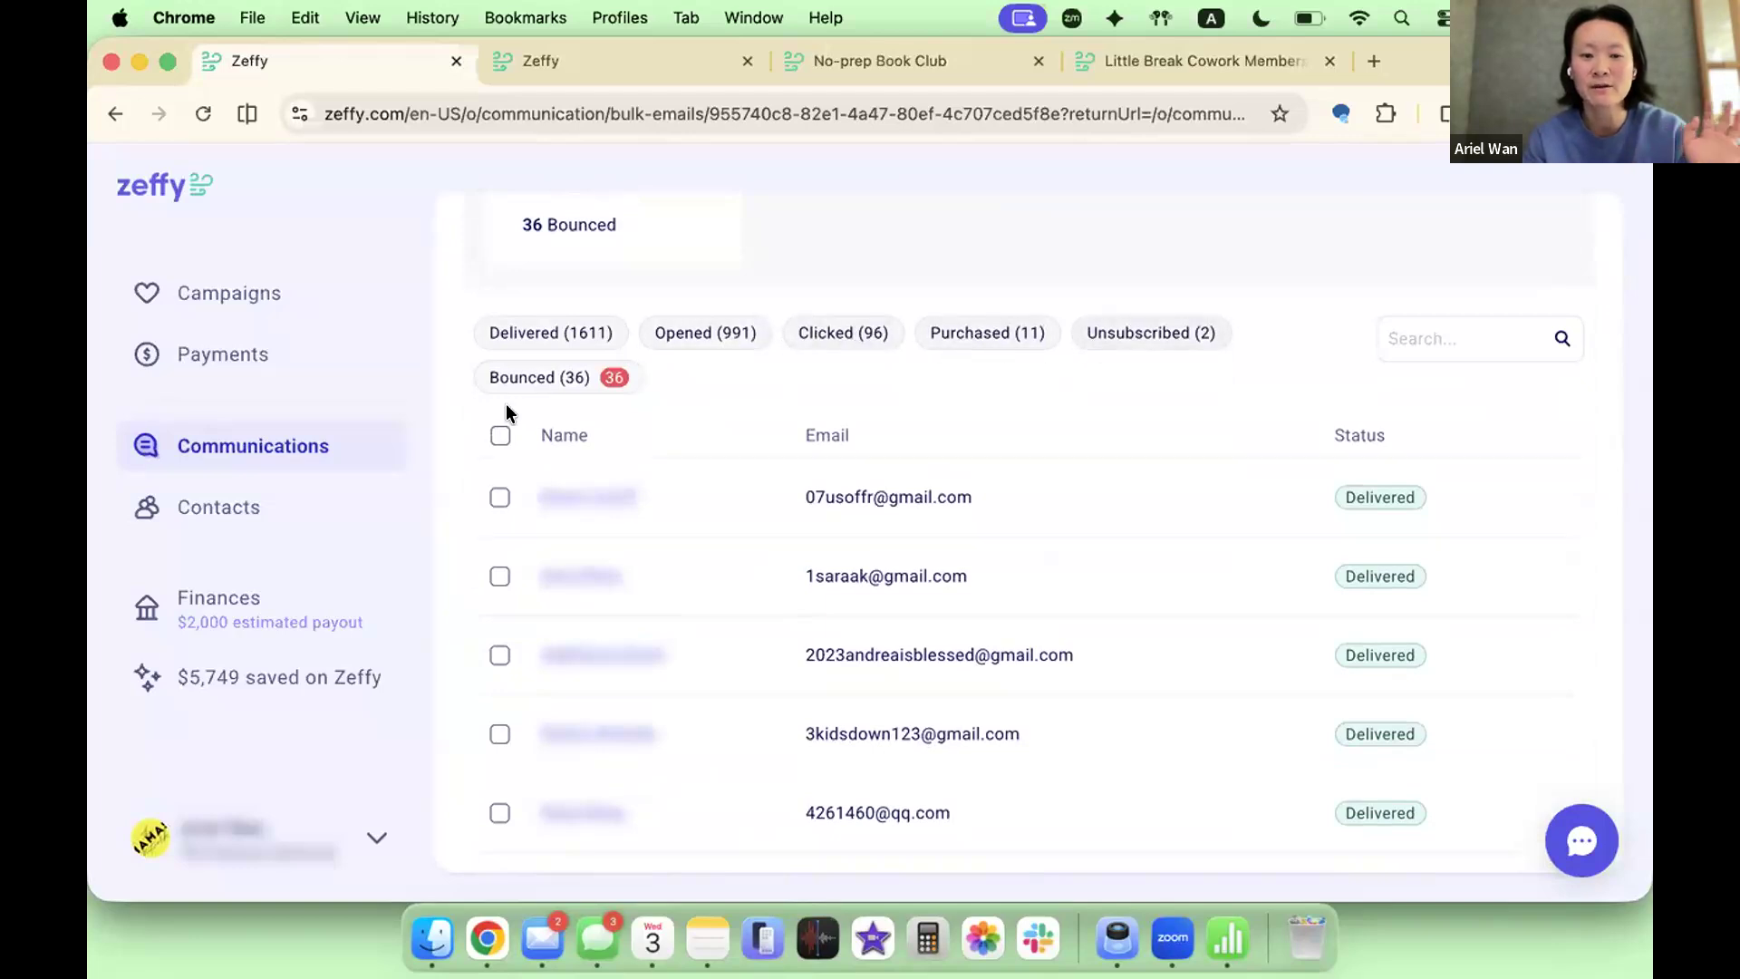
# Step: Filter the recipient list to Purchased, and review the listed recipients and the email's engagement statistics
pyautogui.click(988, 335)
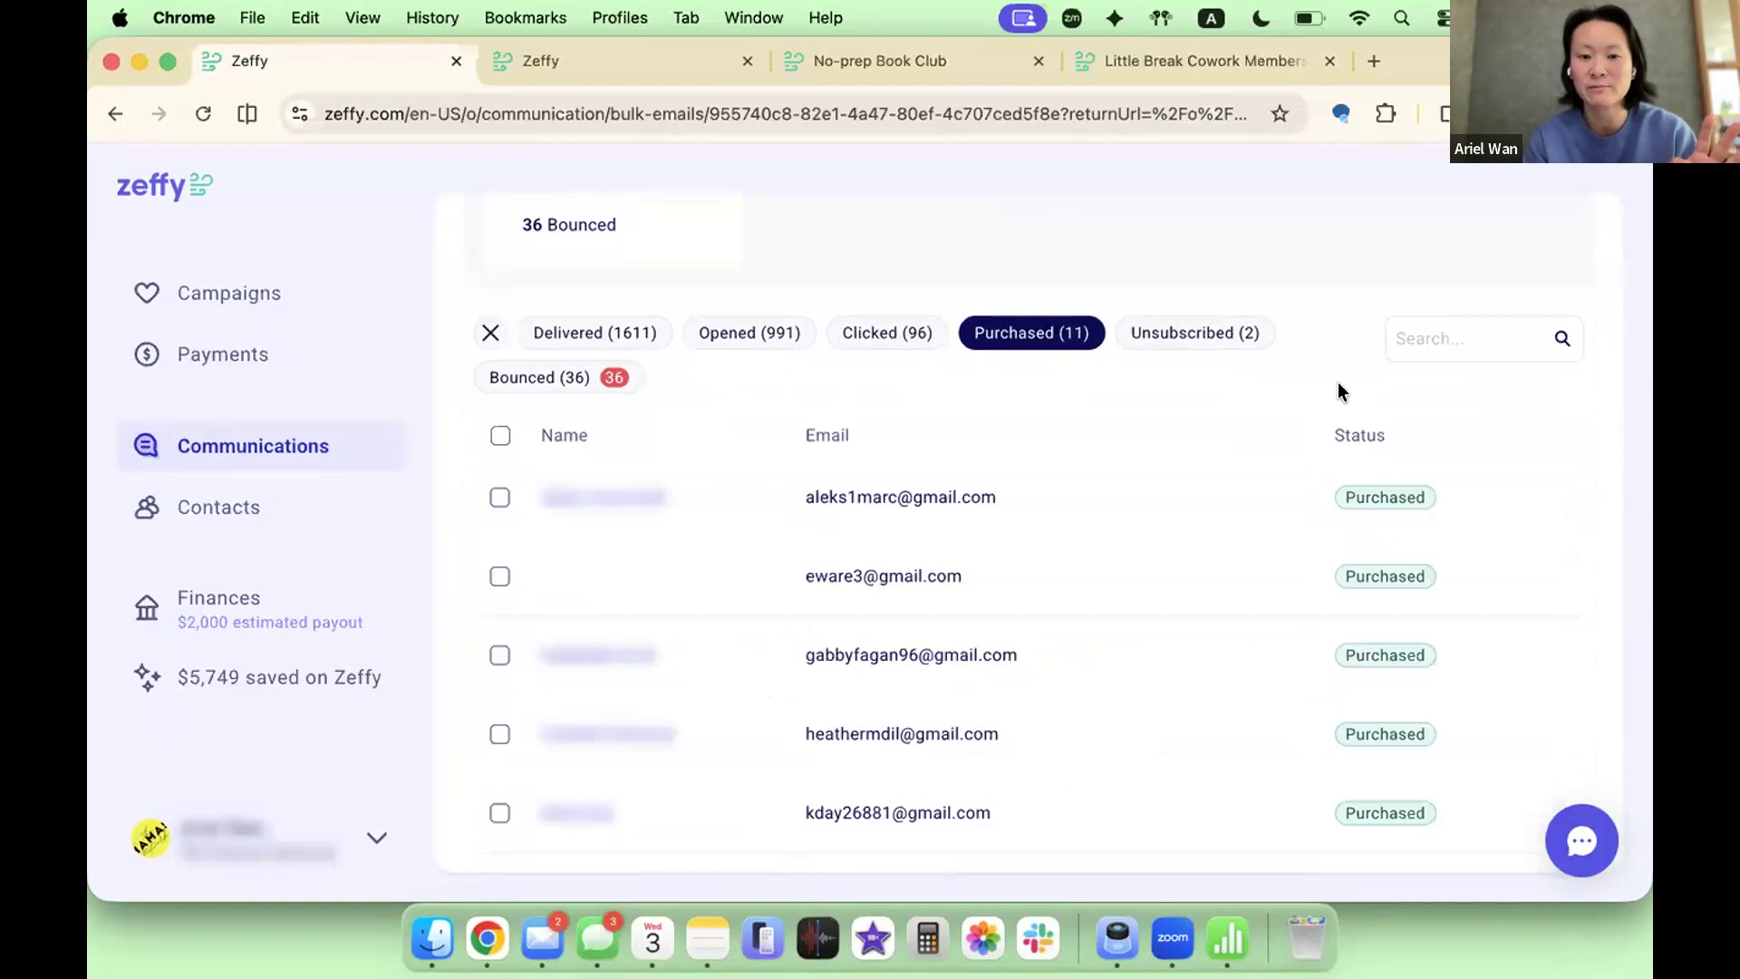
pyautogui.scroll(-1, 961, 390)
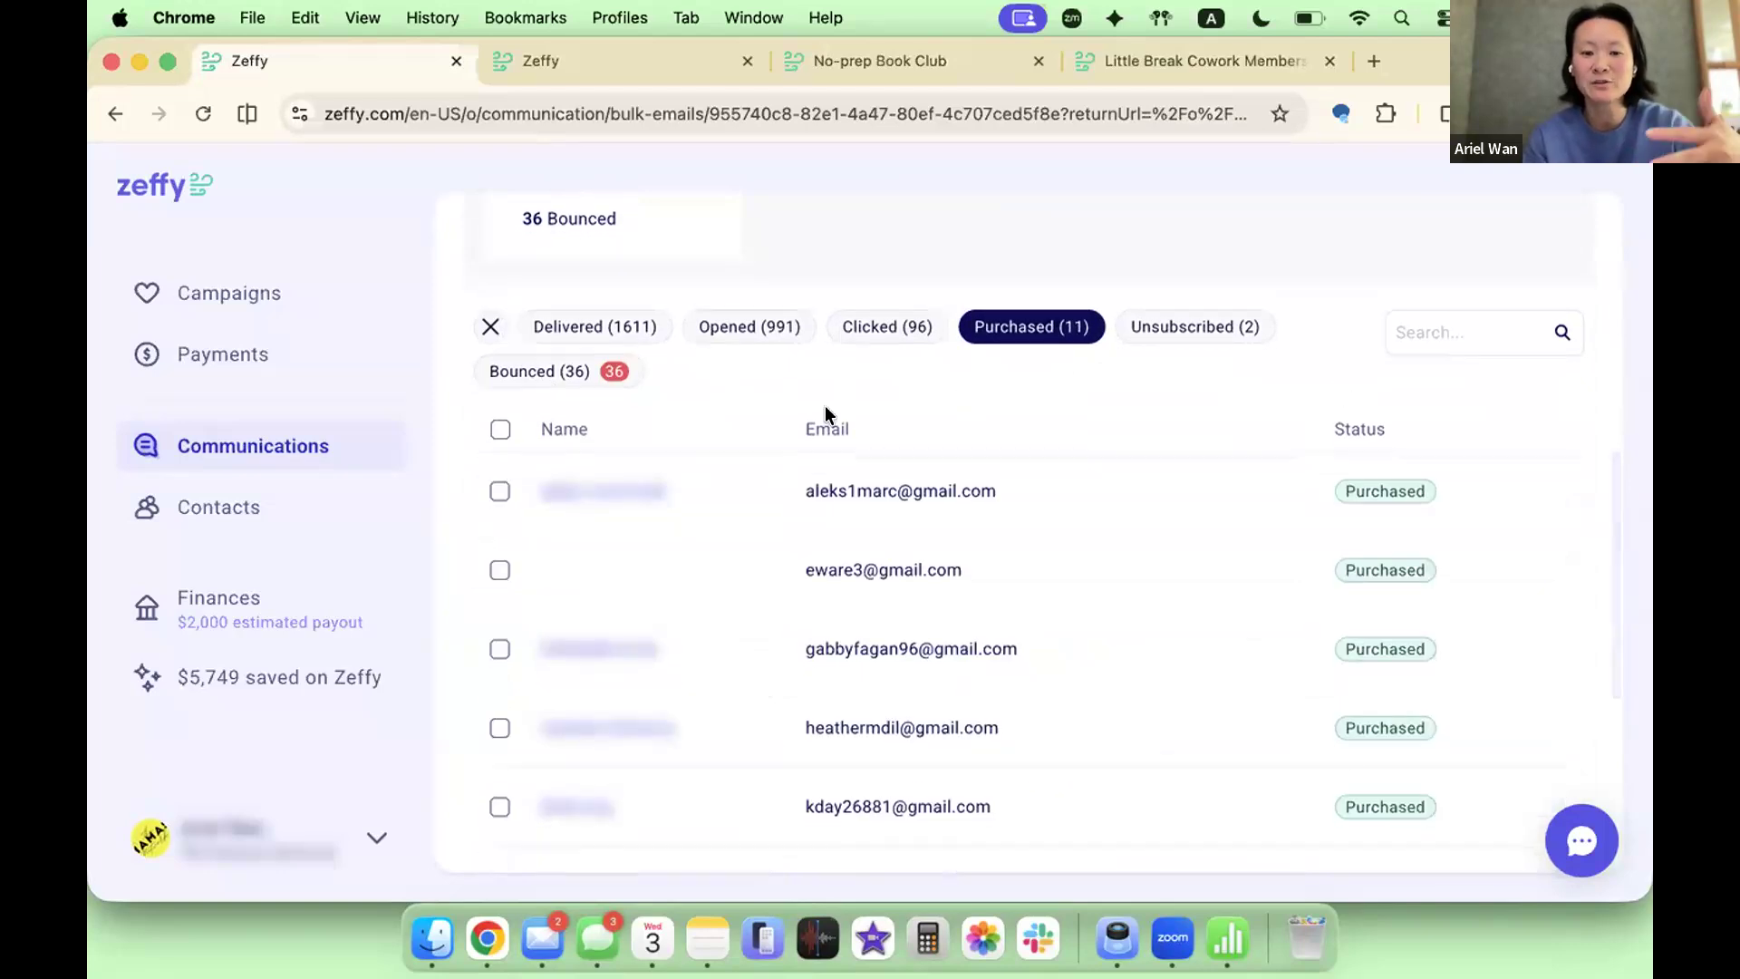
pyautogui.scroll(-5, 825, 414)
pyautogui.scroll(12, 825, 414)
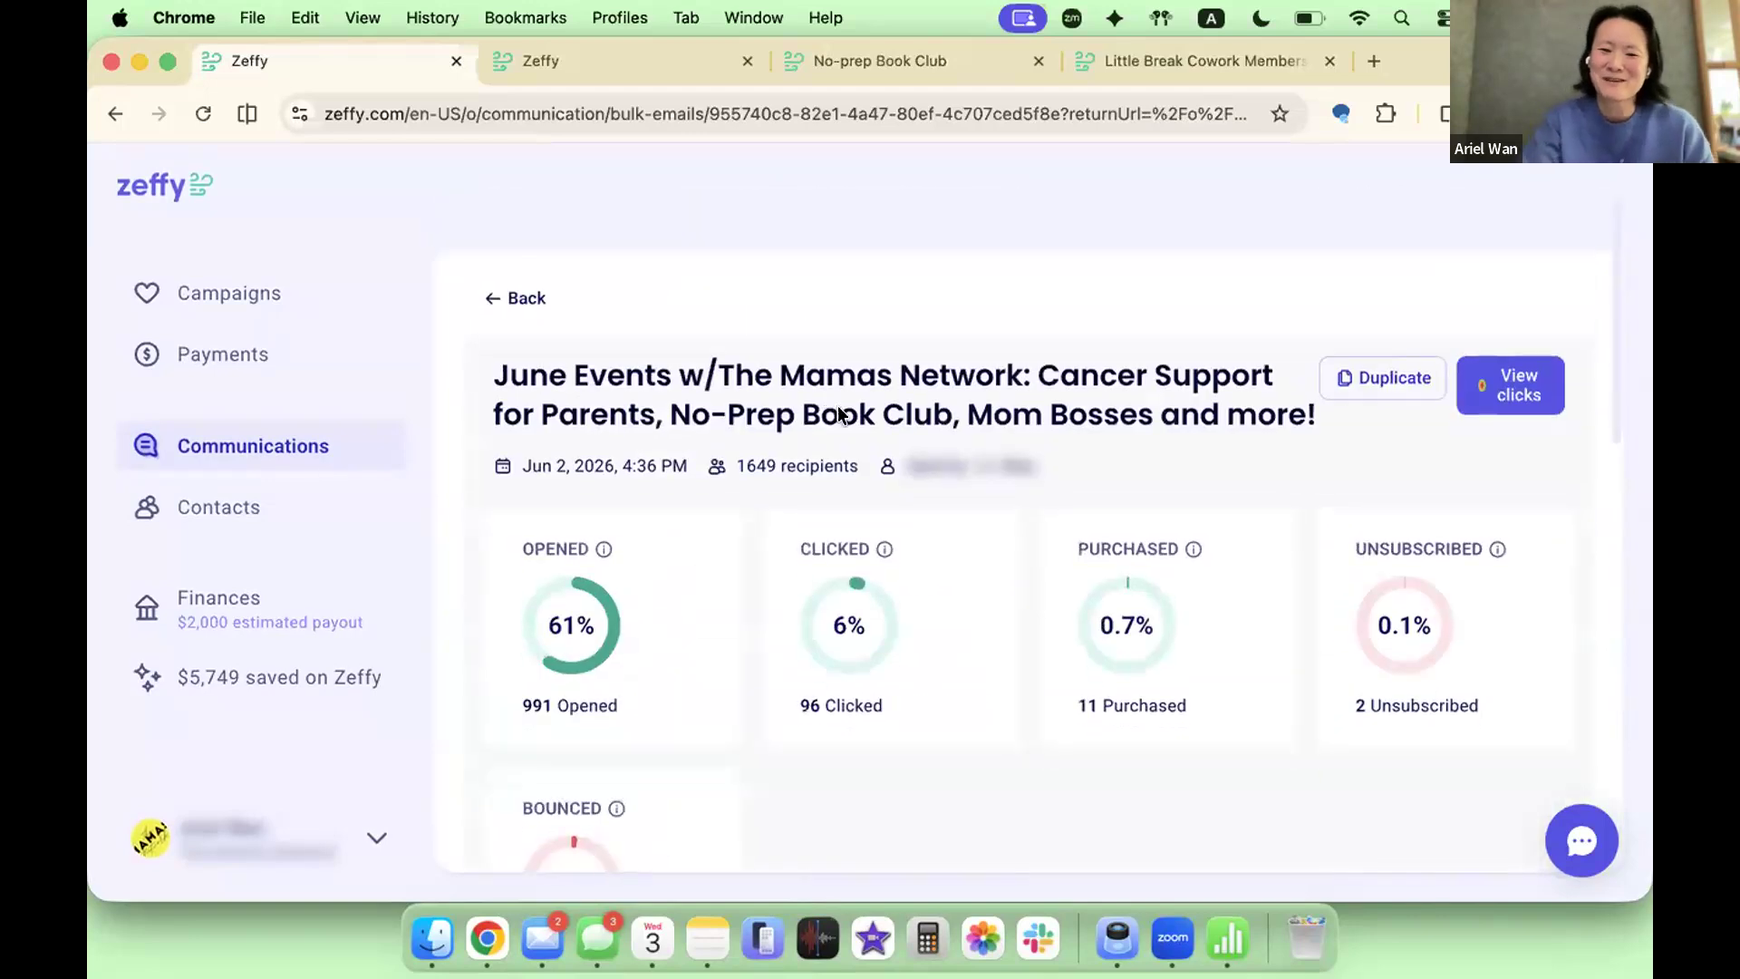
pyautogui.scroll(-1, 839, 412)
pyautogui.scroll(-2, 1148, 507)
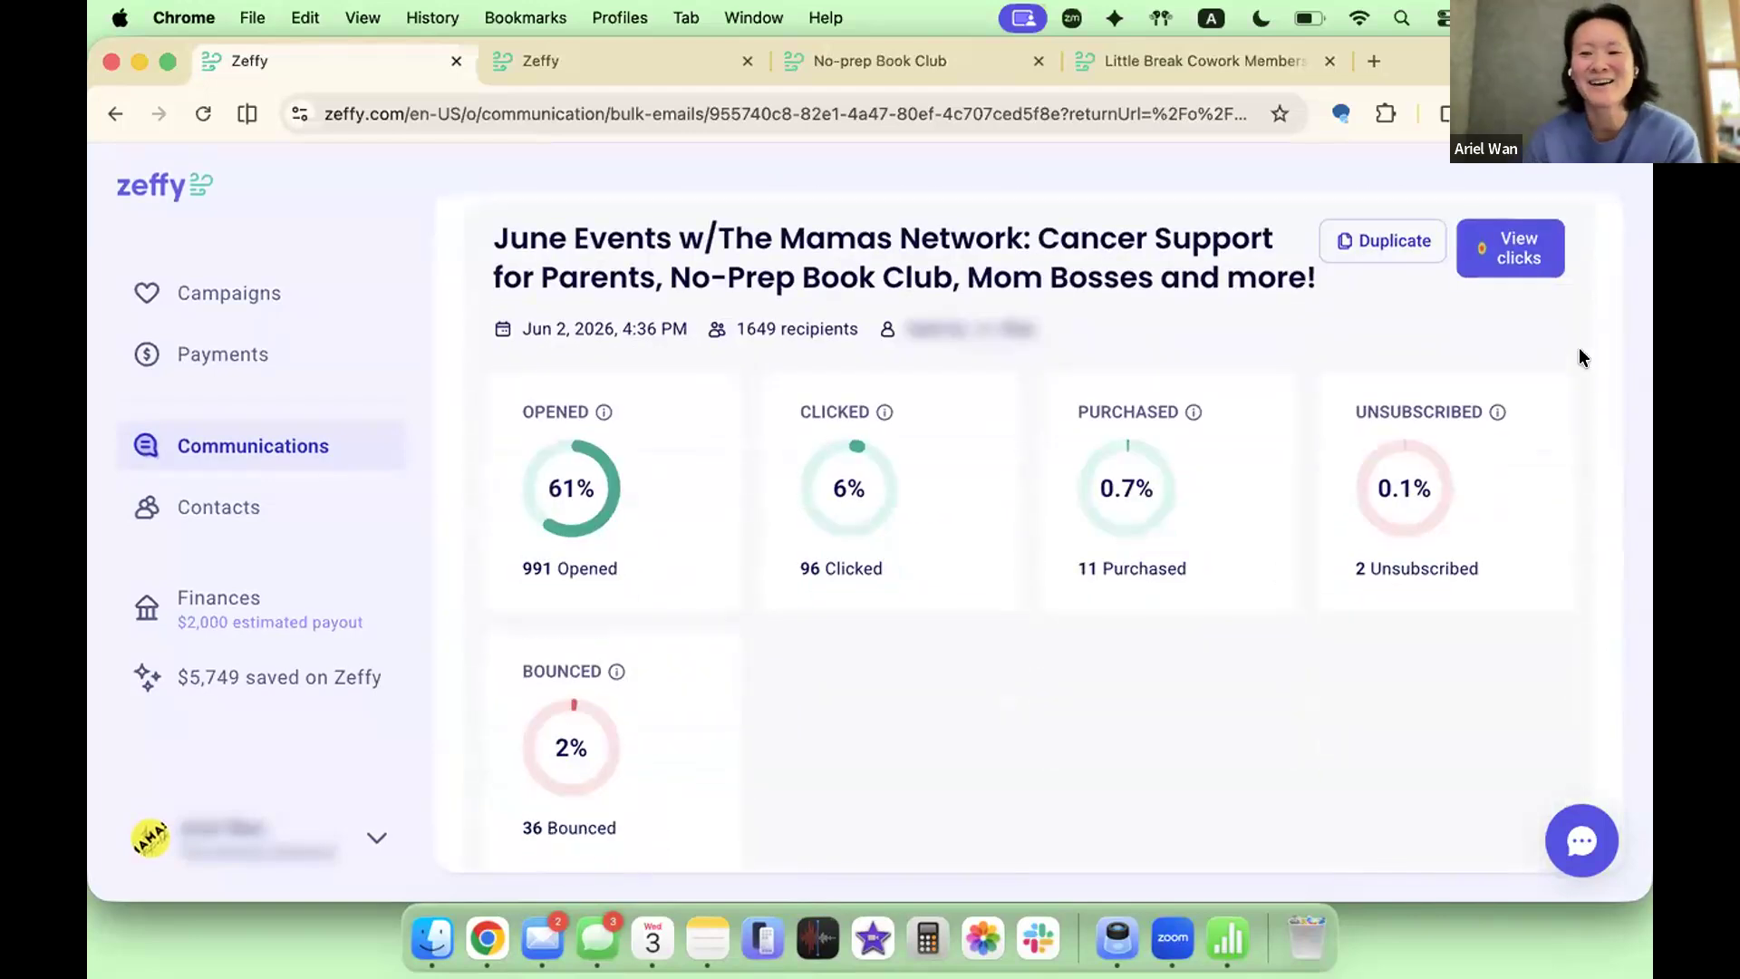
# Step: Reopen the June Events email's click map, look through it as far as the Playgroups section and close it
pyautogui.click(1514, 247)
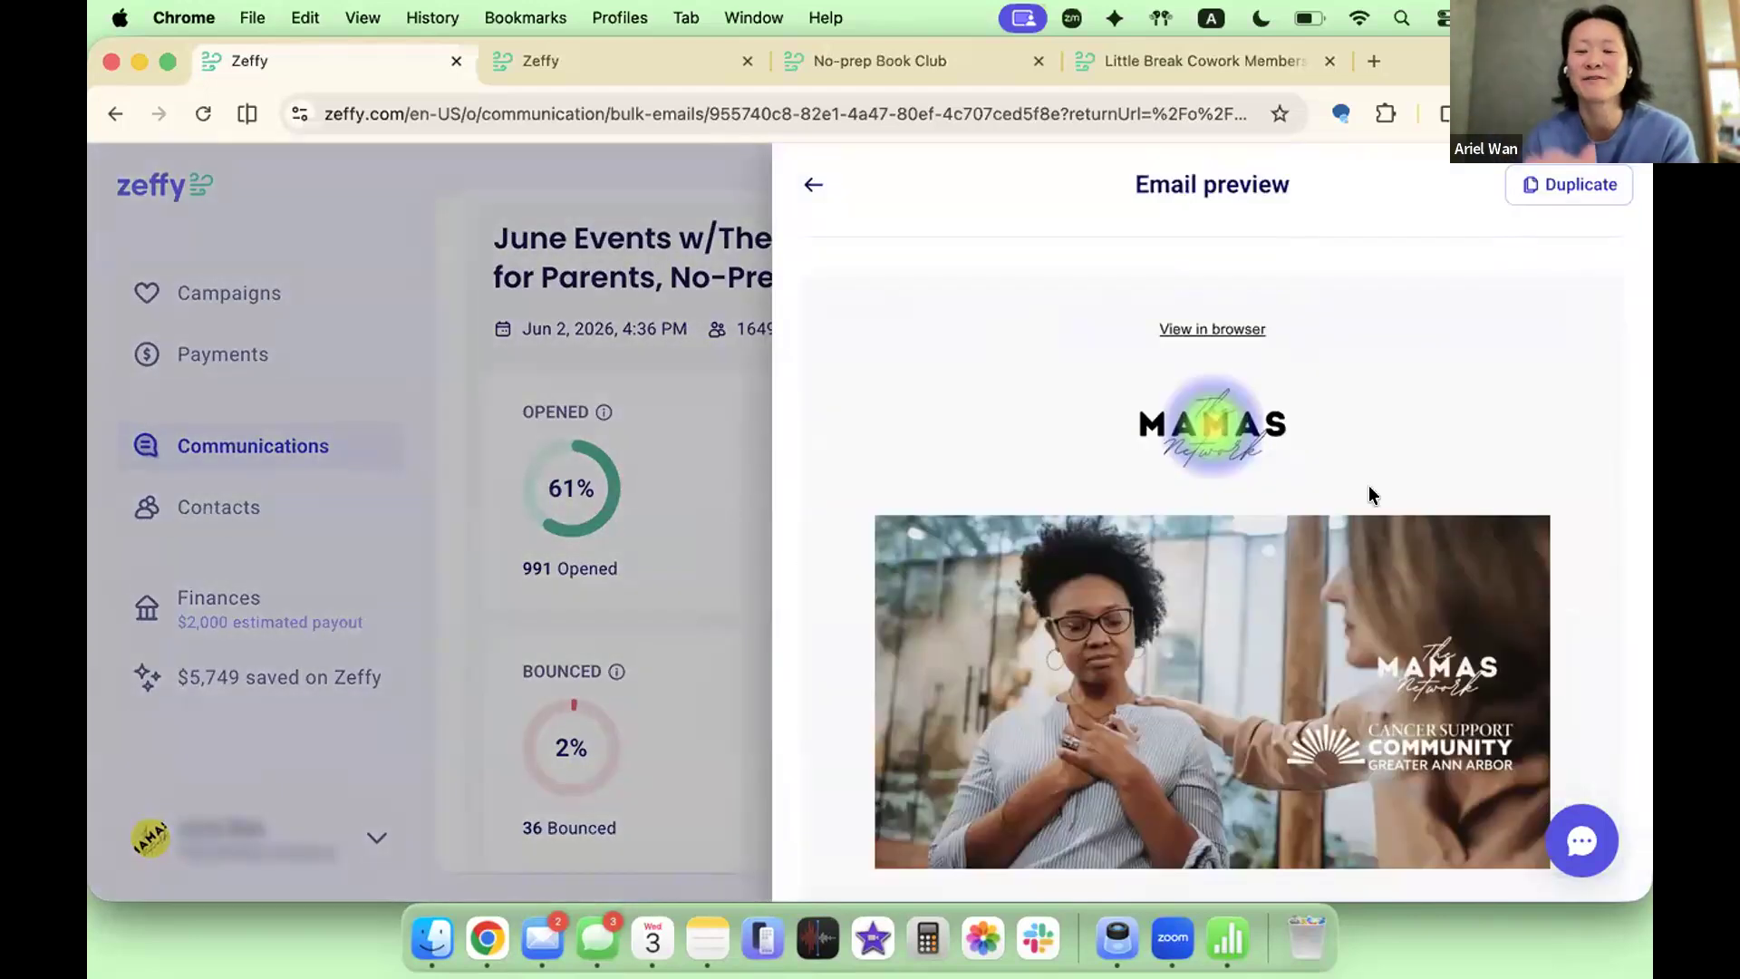
pyautogui.scroll(-10, 1097, 745)
pyautogui.scroll(-10, 1094, 744)
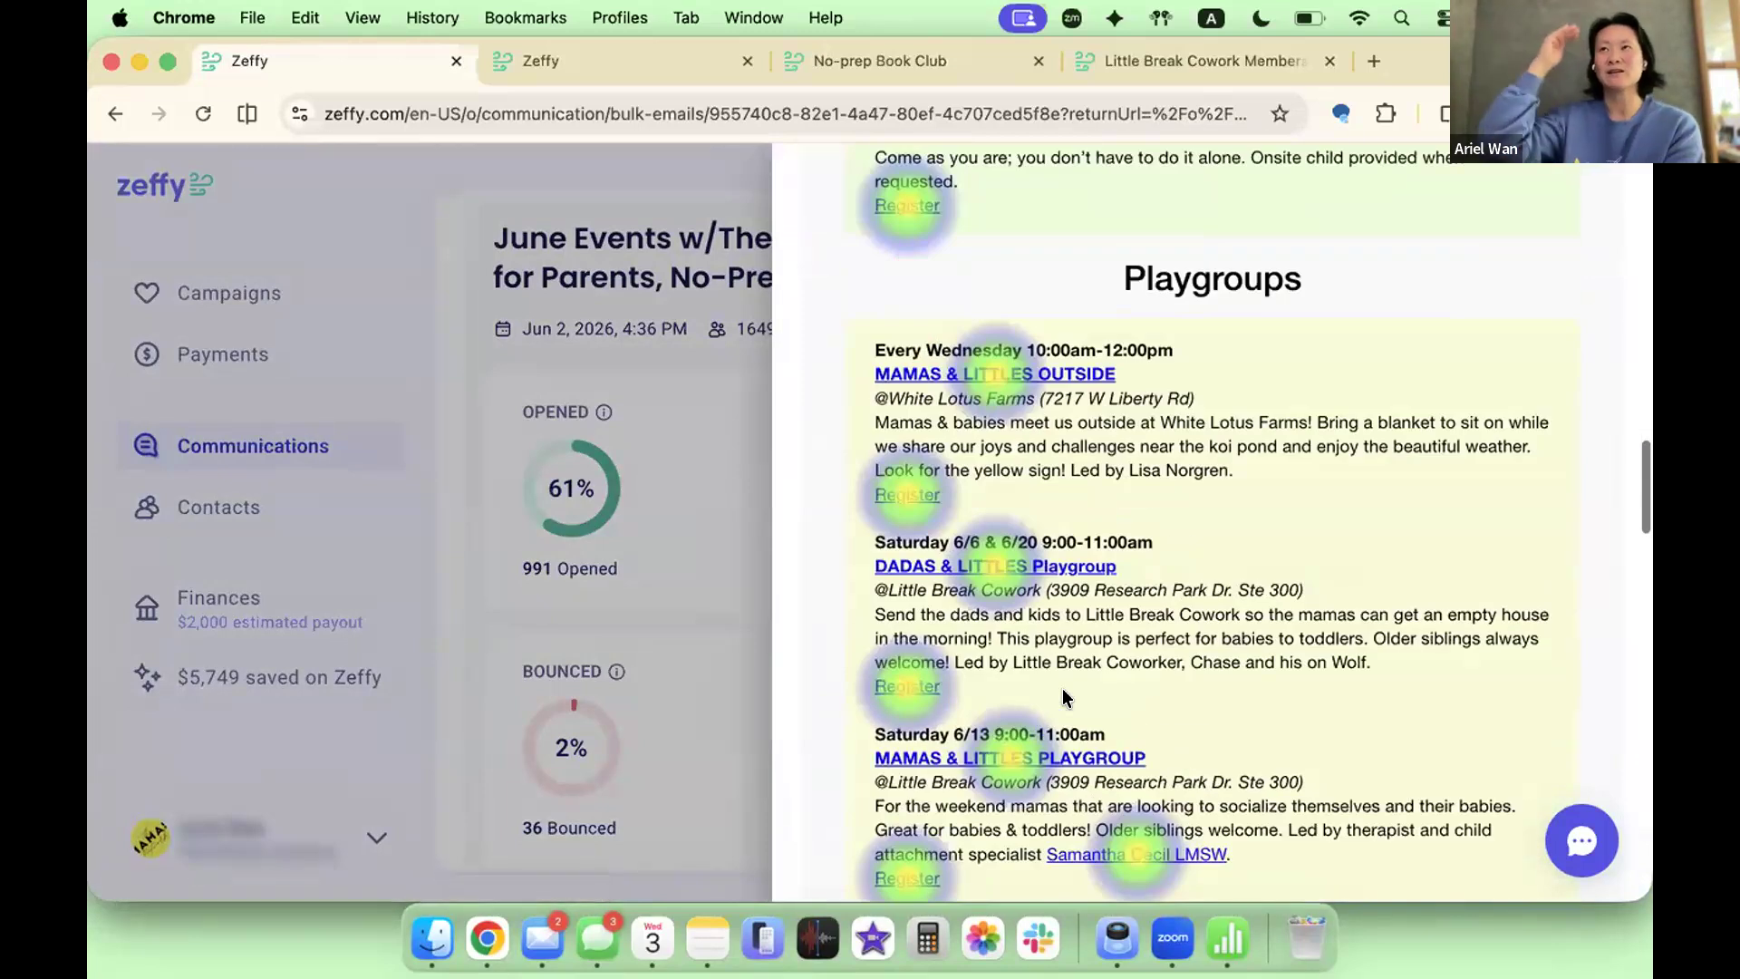
pyautogui.click(521, 437)
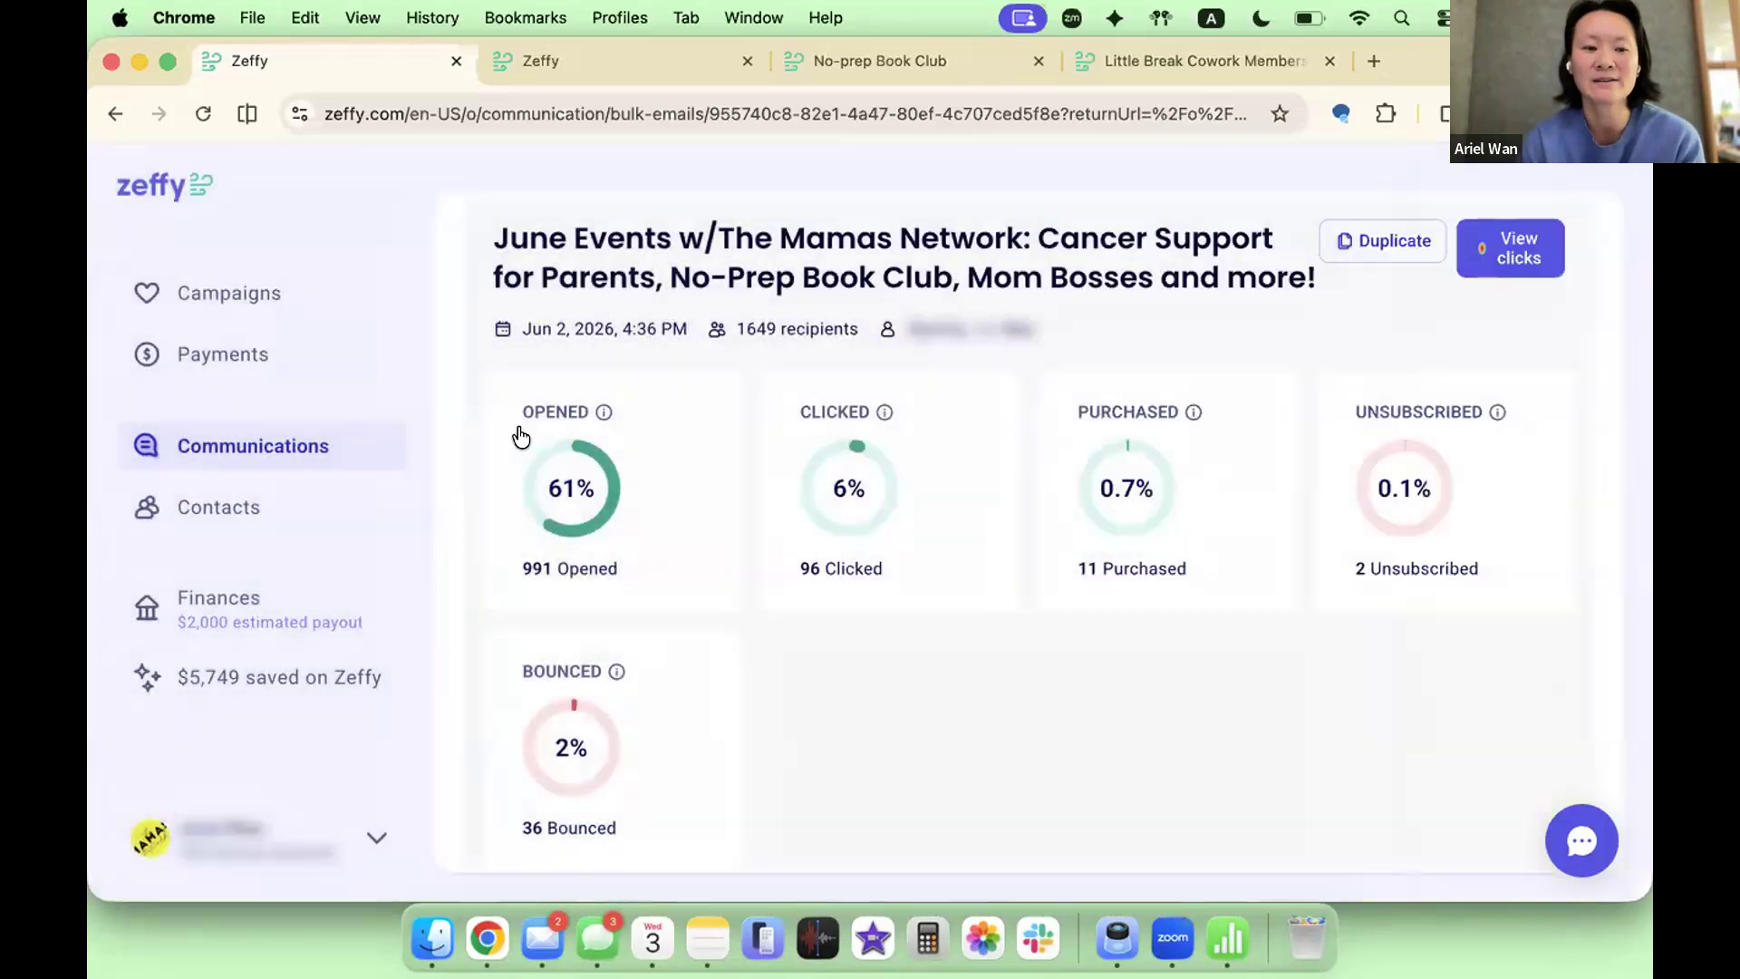
# Step: Open the contact record of the first purchaser and review their activity filtered to Communications
pyautogui.scroll(-6, 544, 475)
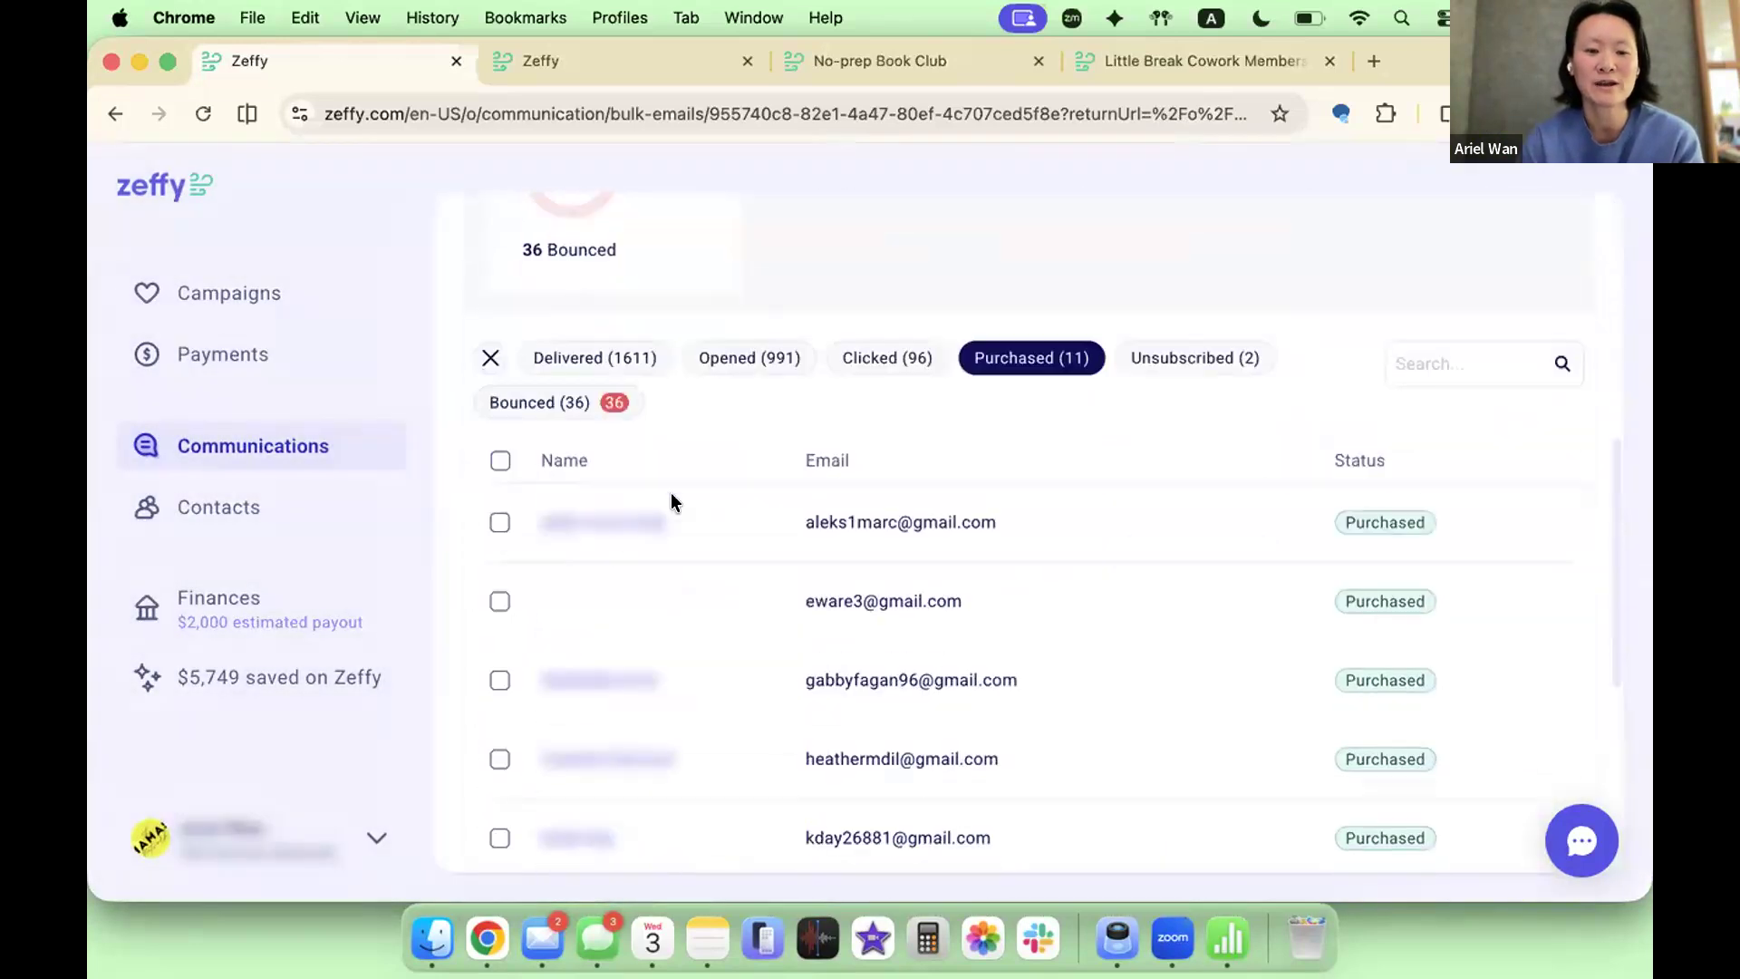
pyautogui.click(613, 507)
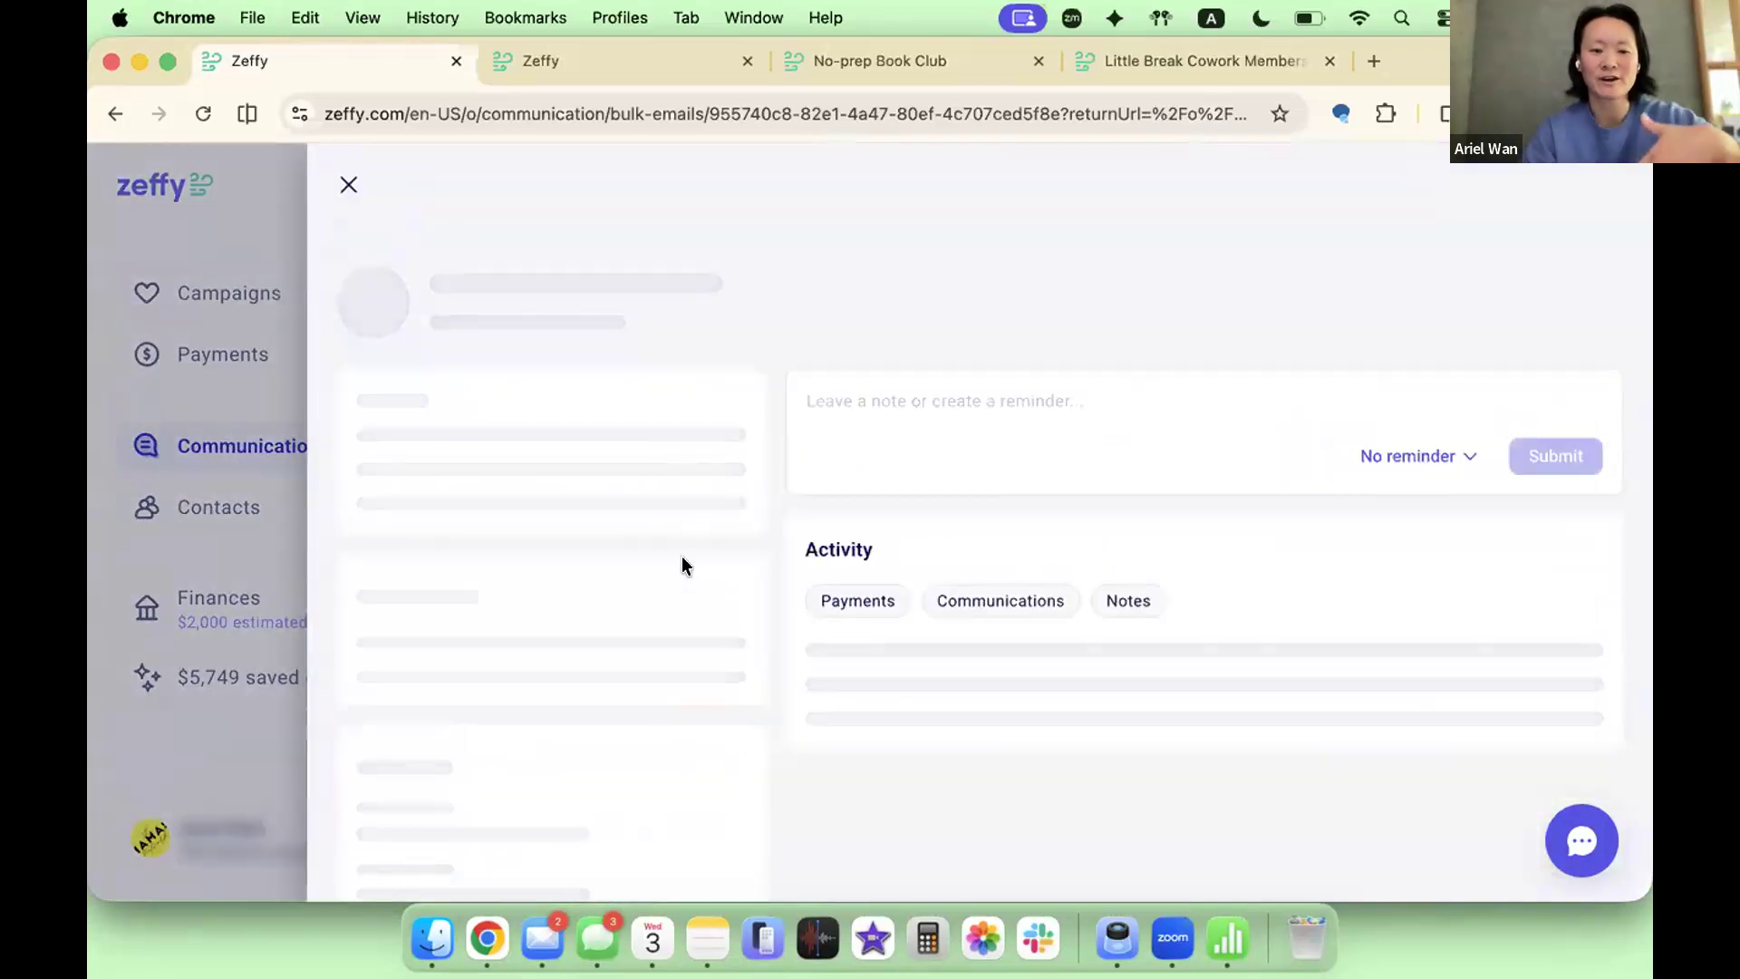
pyautogui.scroll(-1, 1018, 694)
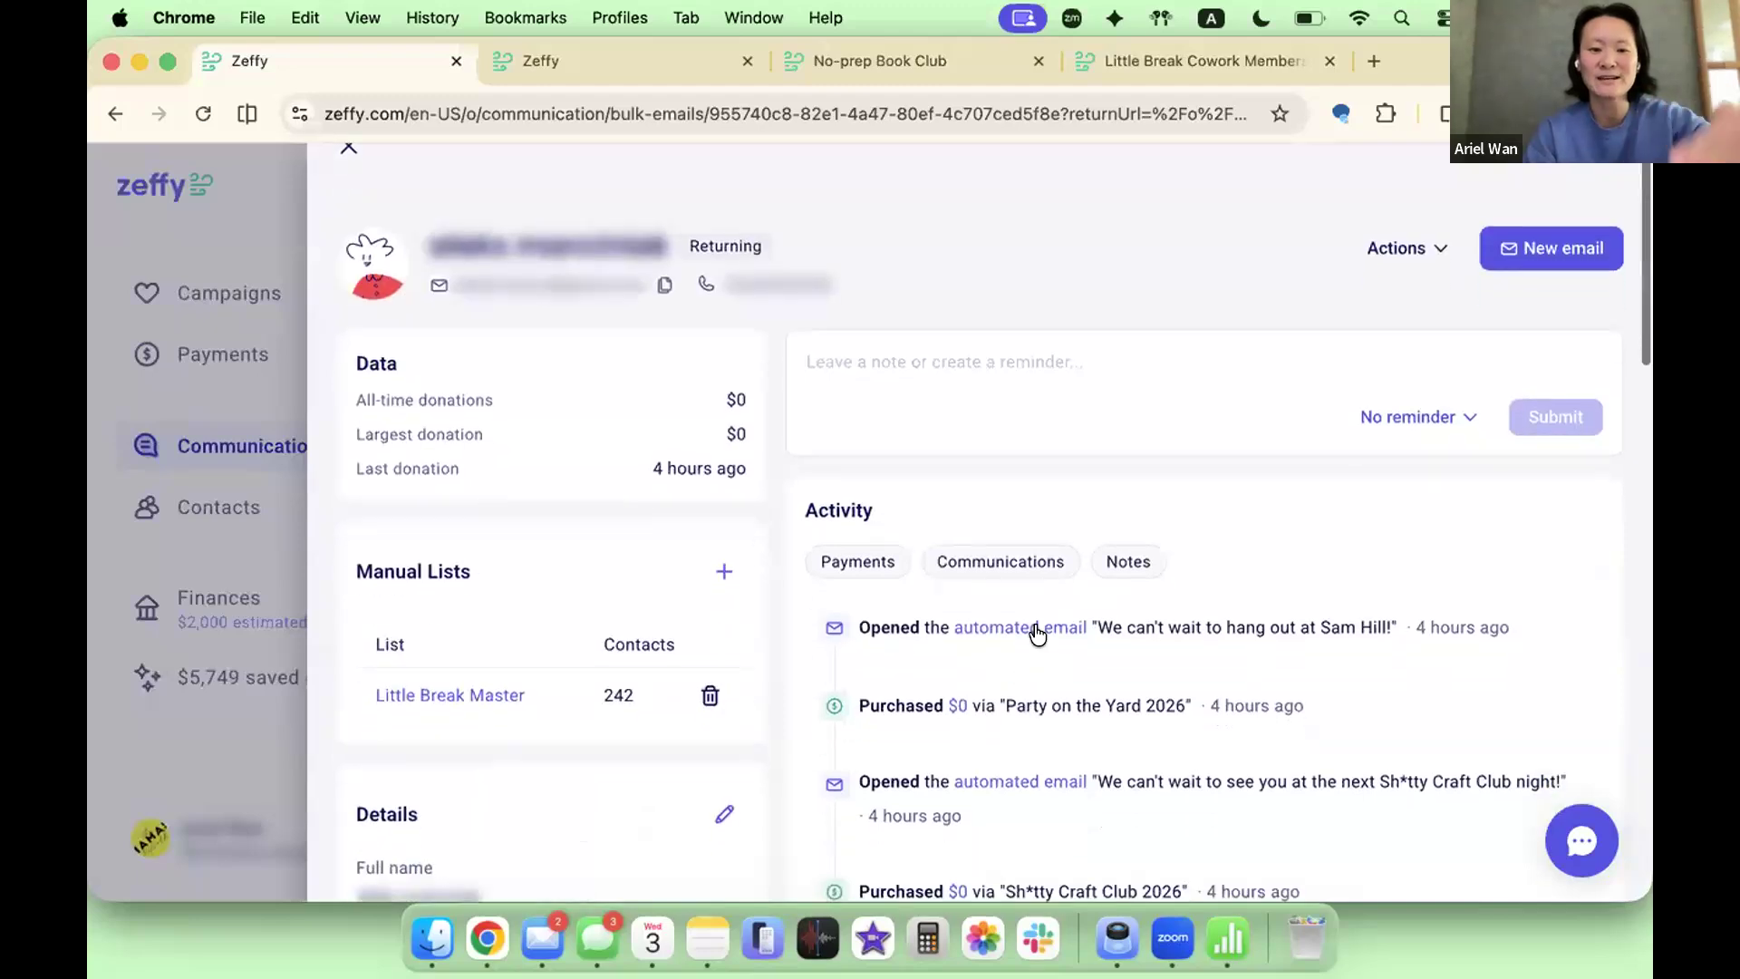
pyautogui.click(1001, 564)
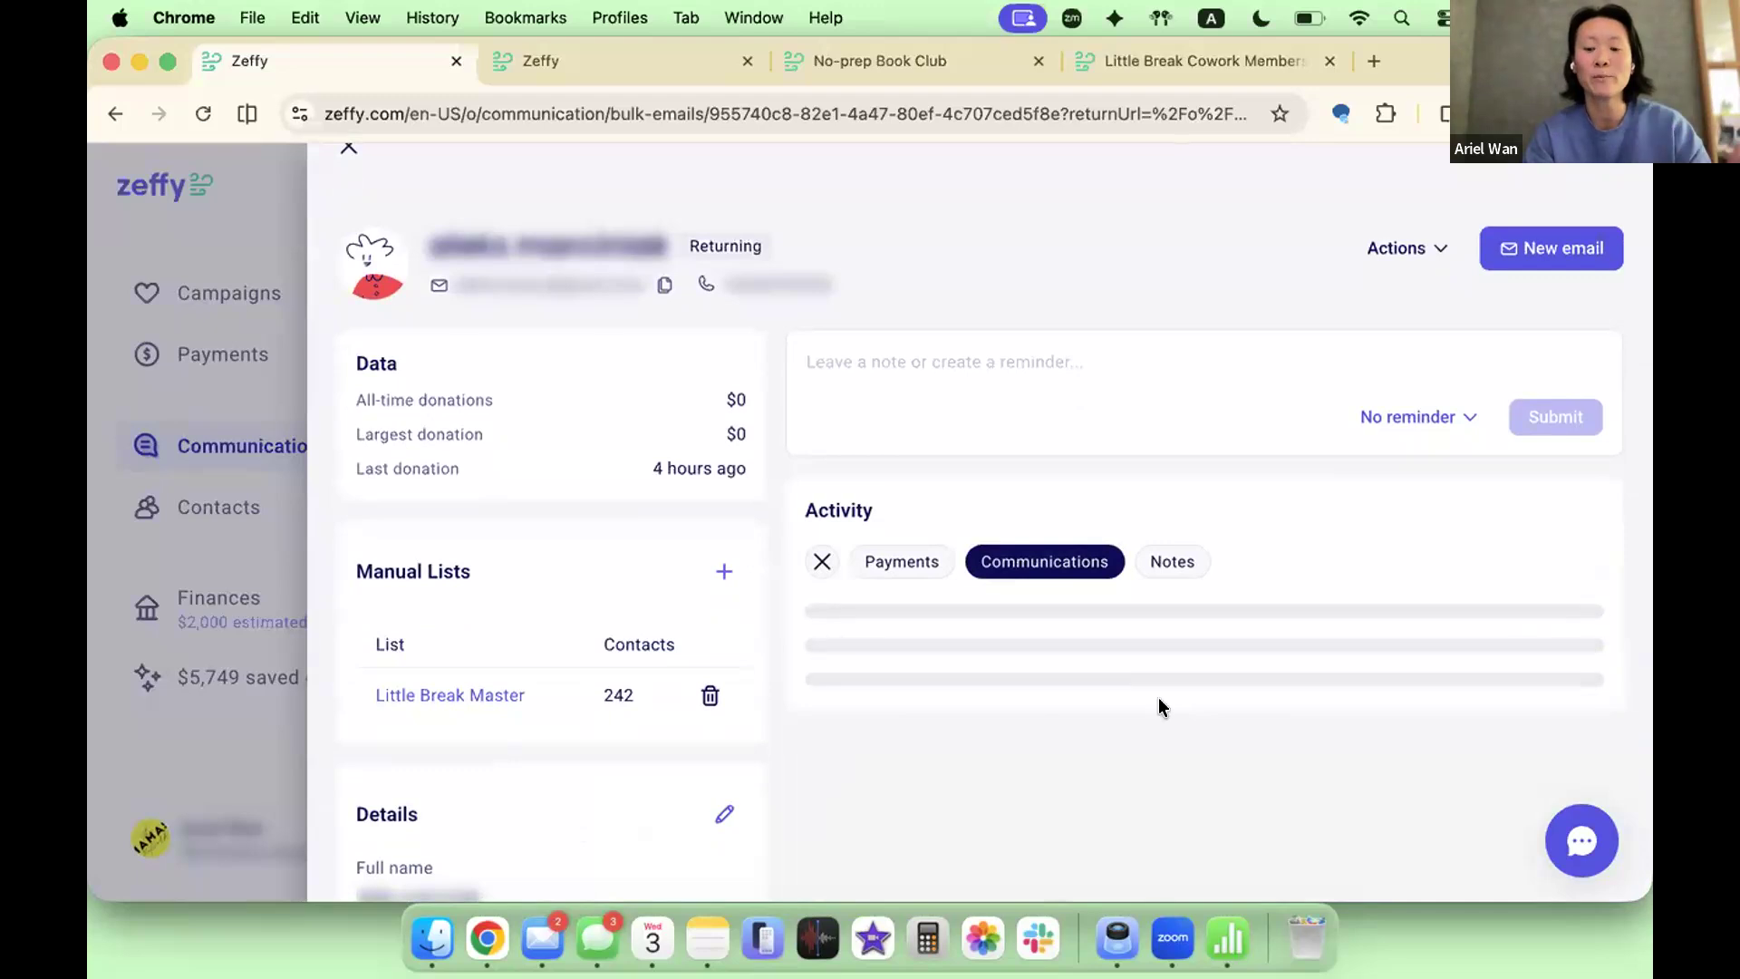
pyautogui.scroll(-4, 1150, 757)
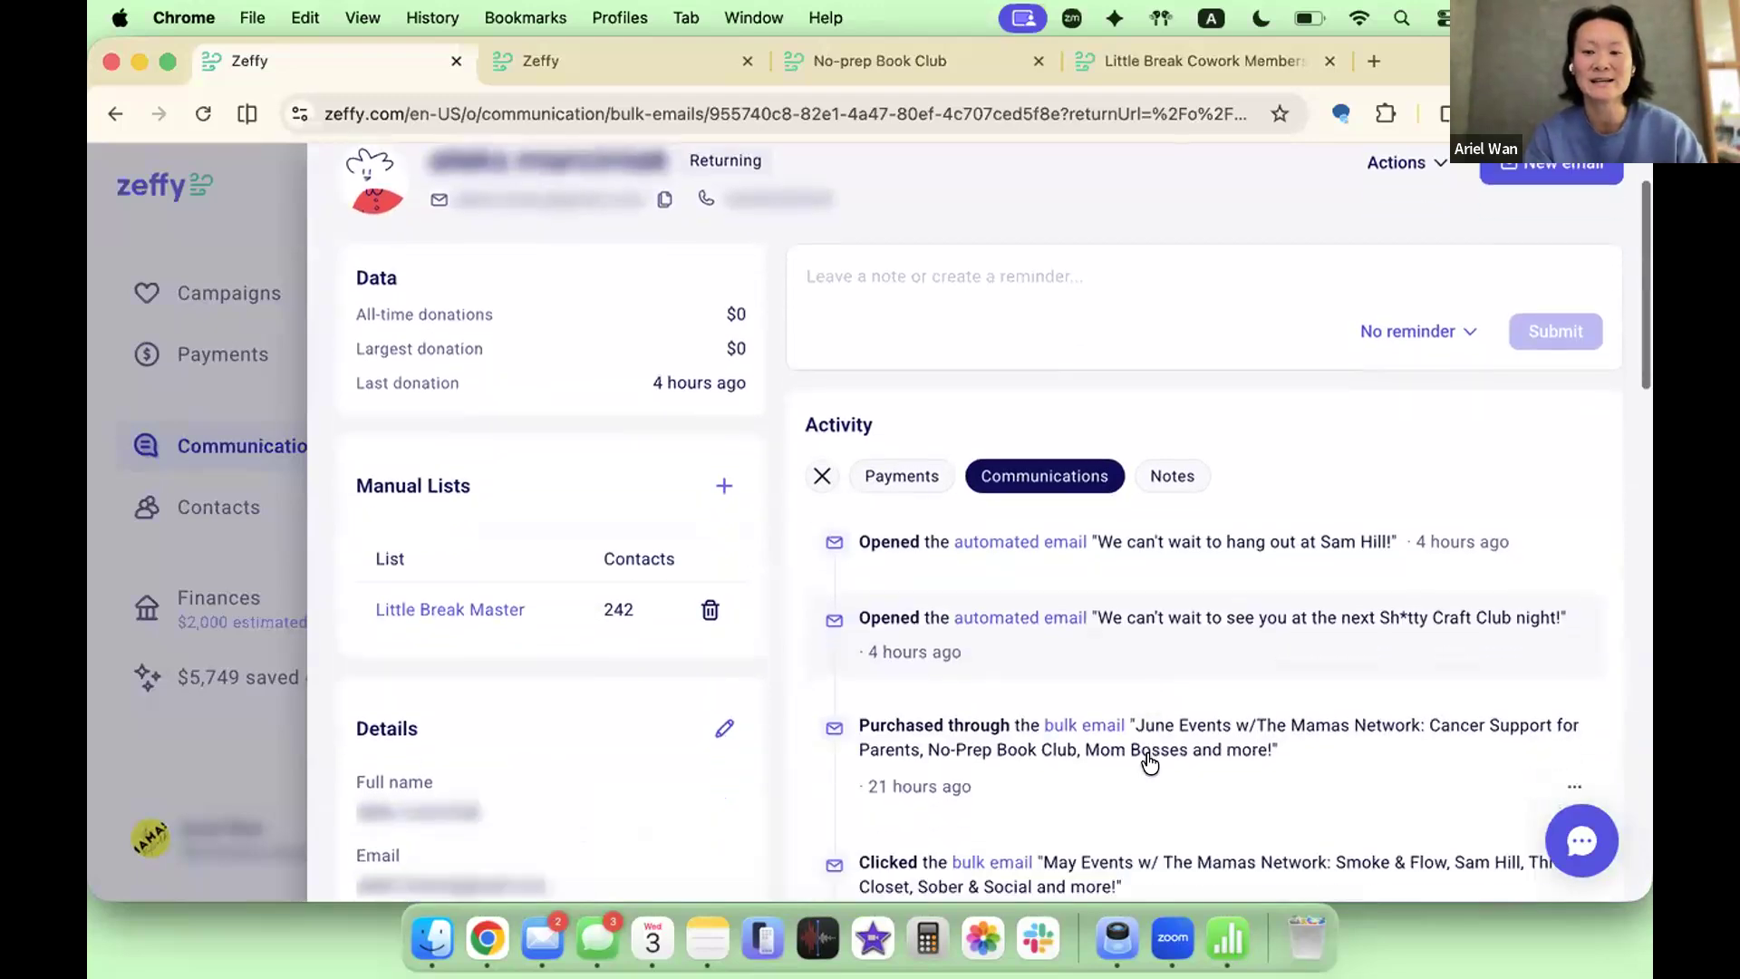
pyautogui.scroll(-3, 1150, 761)
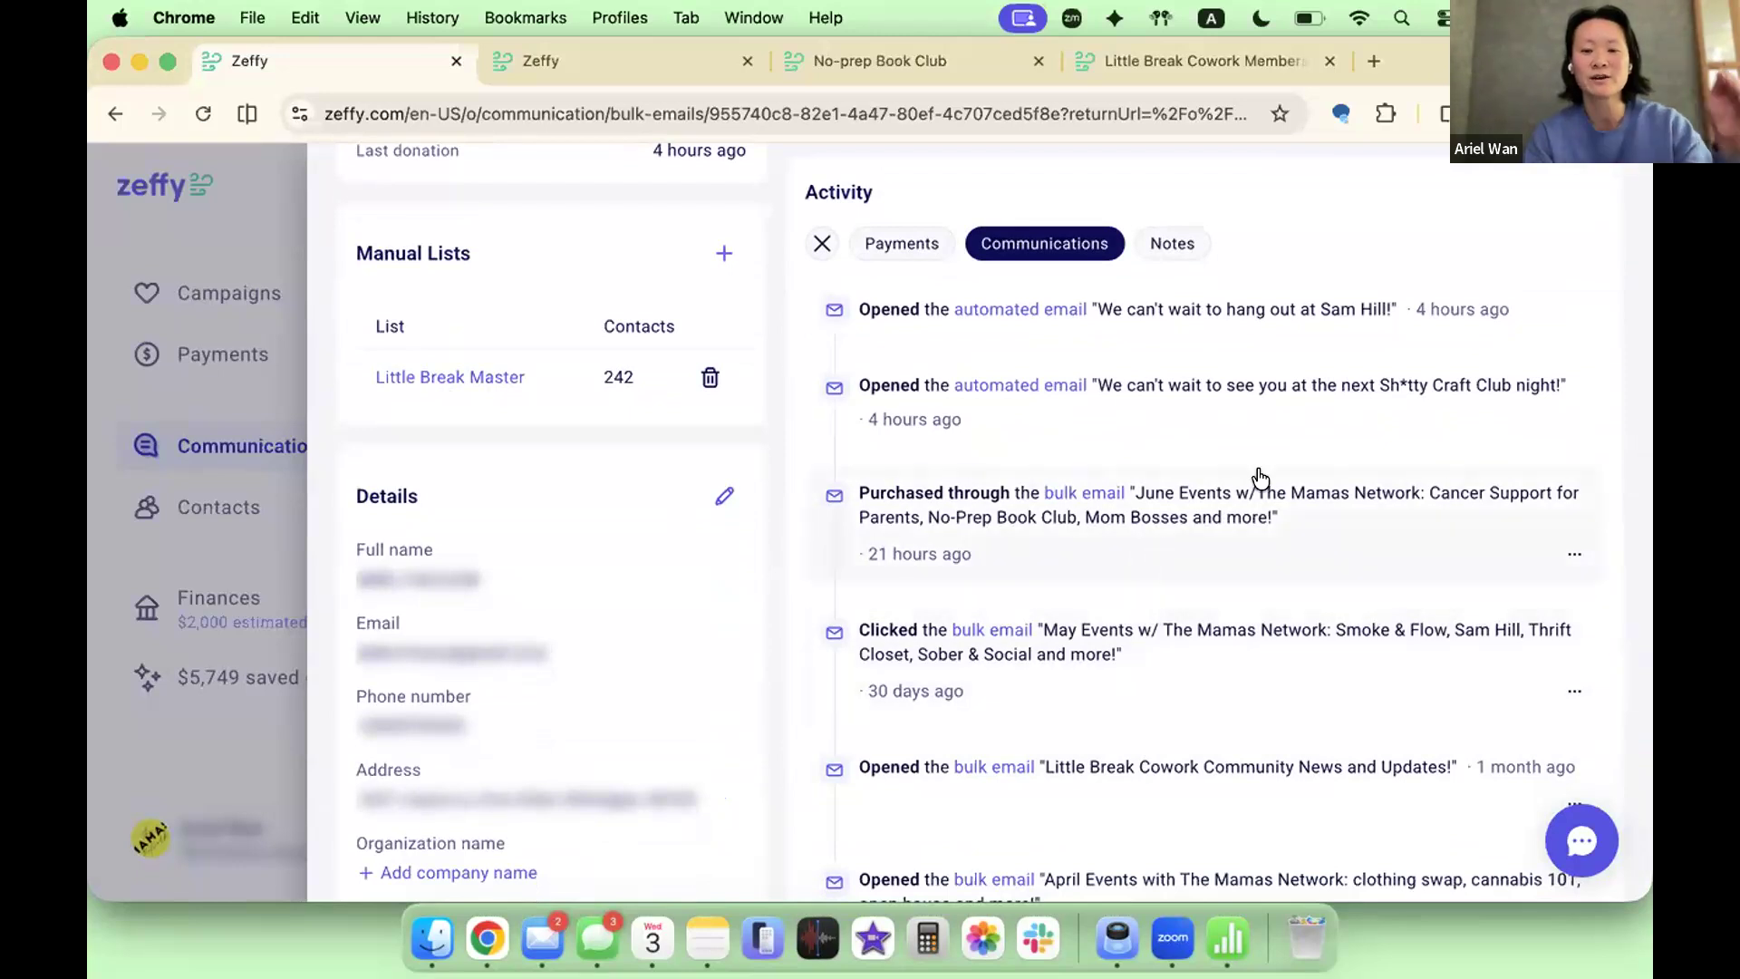
pyautogui.scroll(-2, 1260, 516)
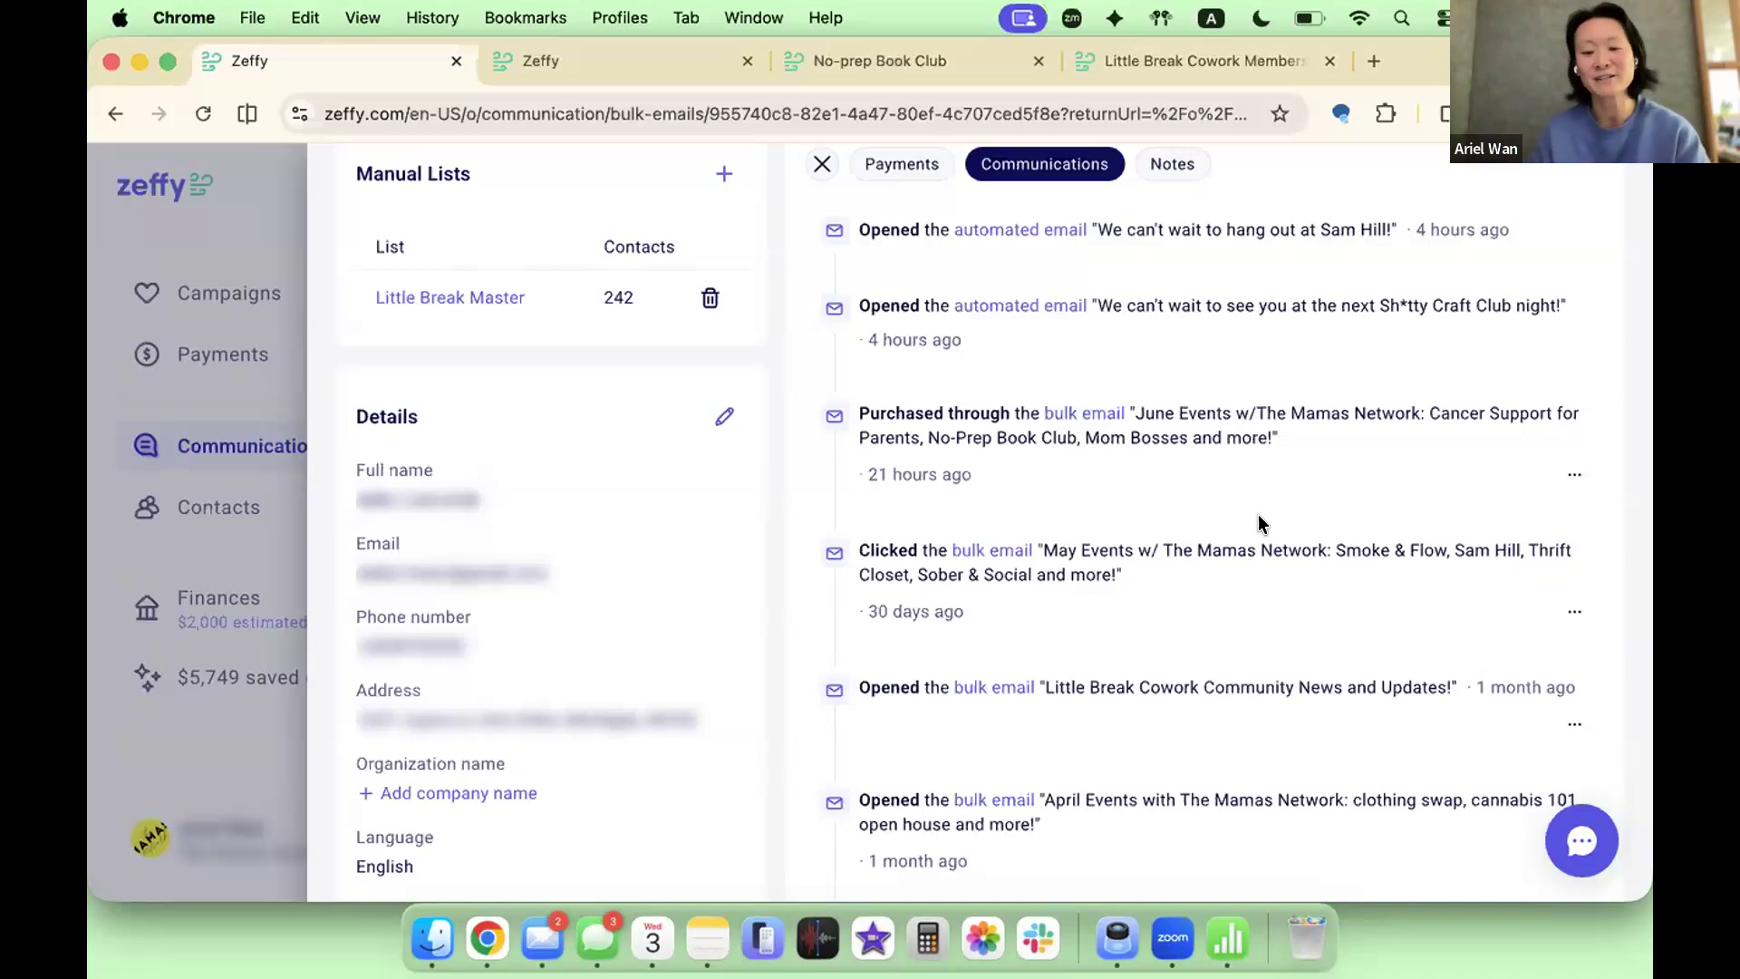
pyautogui.scroll(5, 1260, 523)
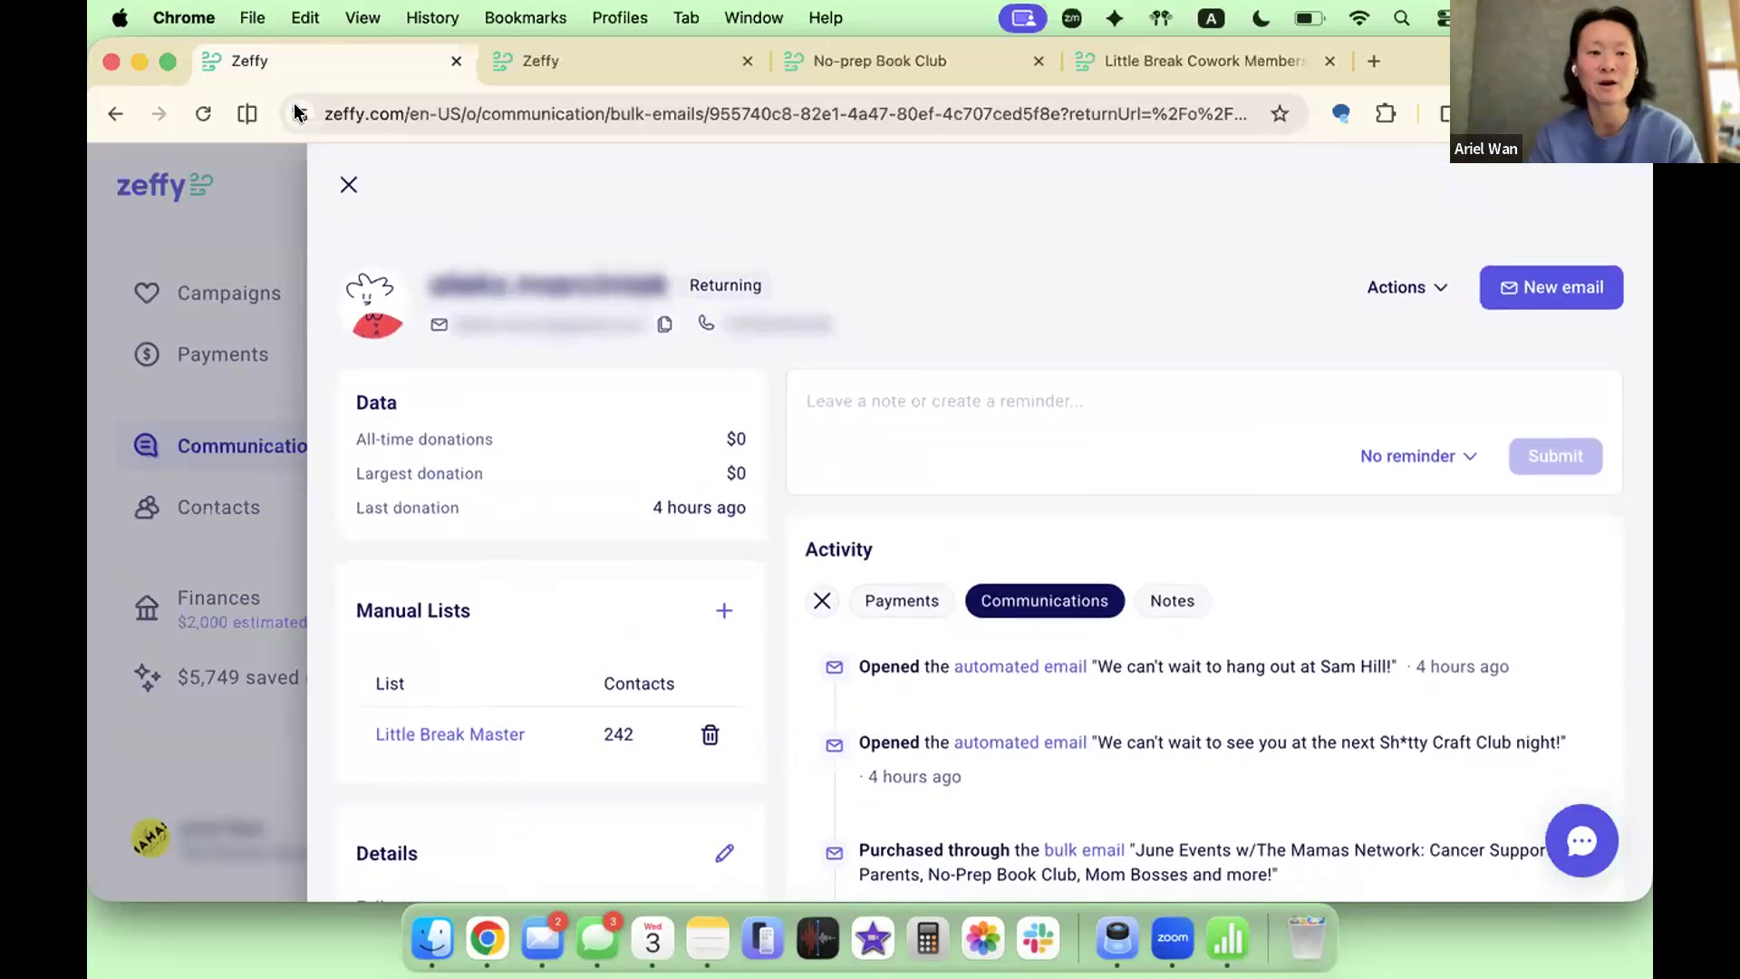
# Step: Close the contact record and return to the engagement statistics of the June Events email
pyautogui.click(348, 184)
pyautogui.scroll(6, 1191, 444)
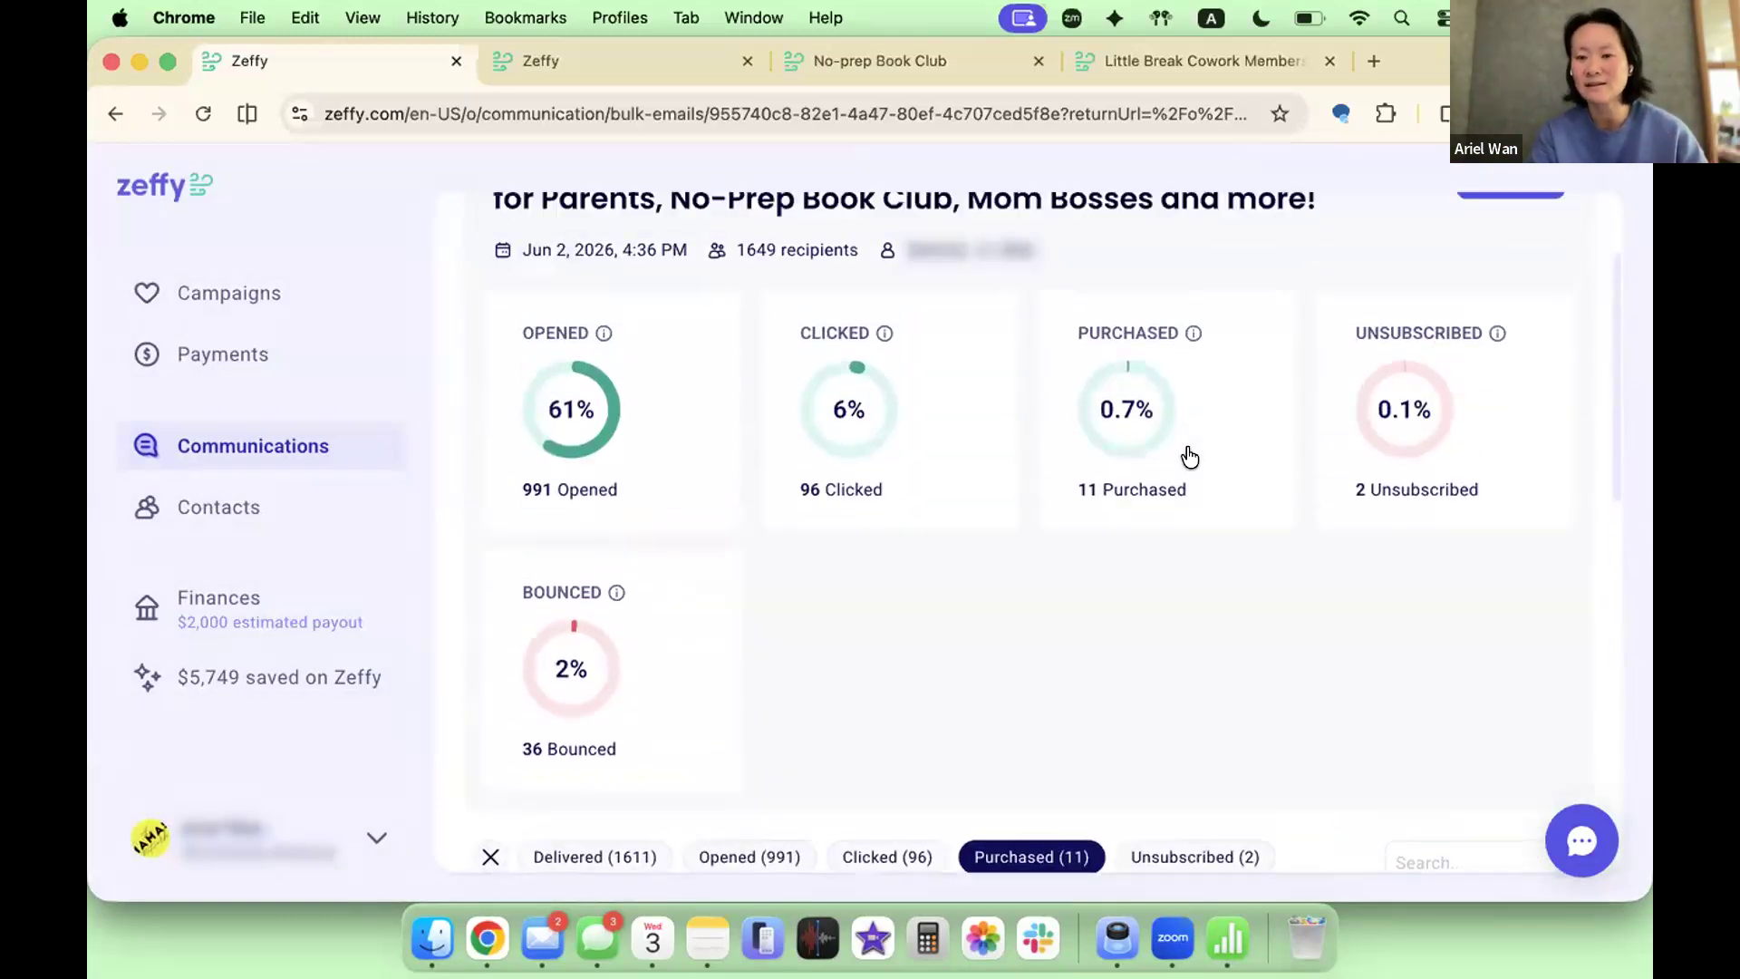
pyautogui.scroll(2, 1403, 324)
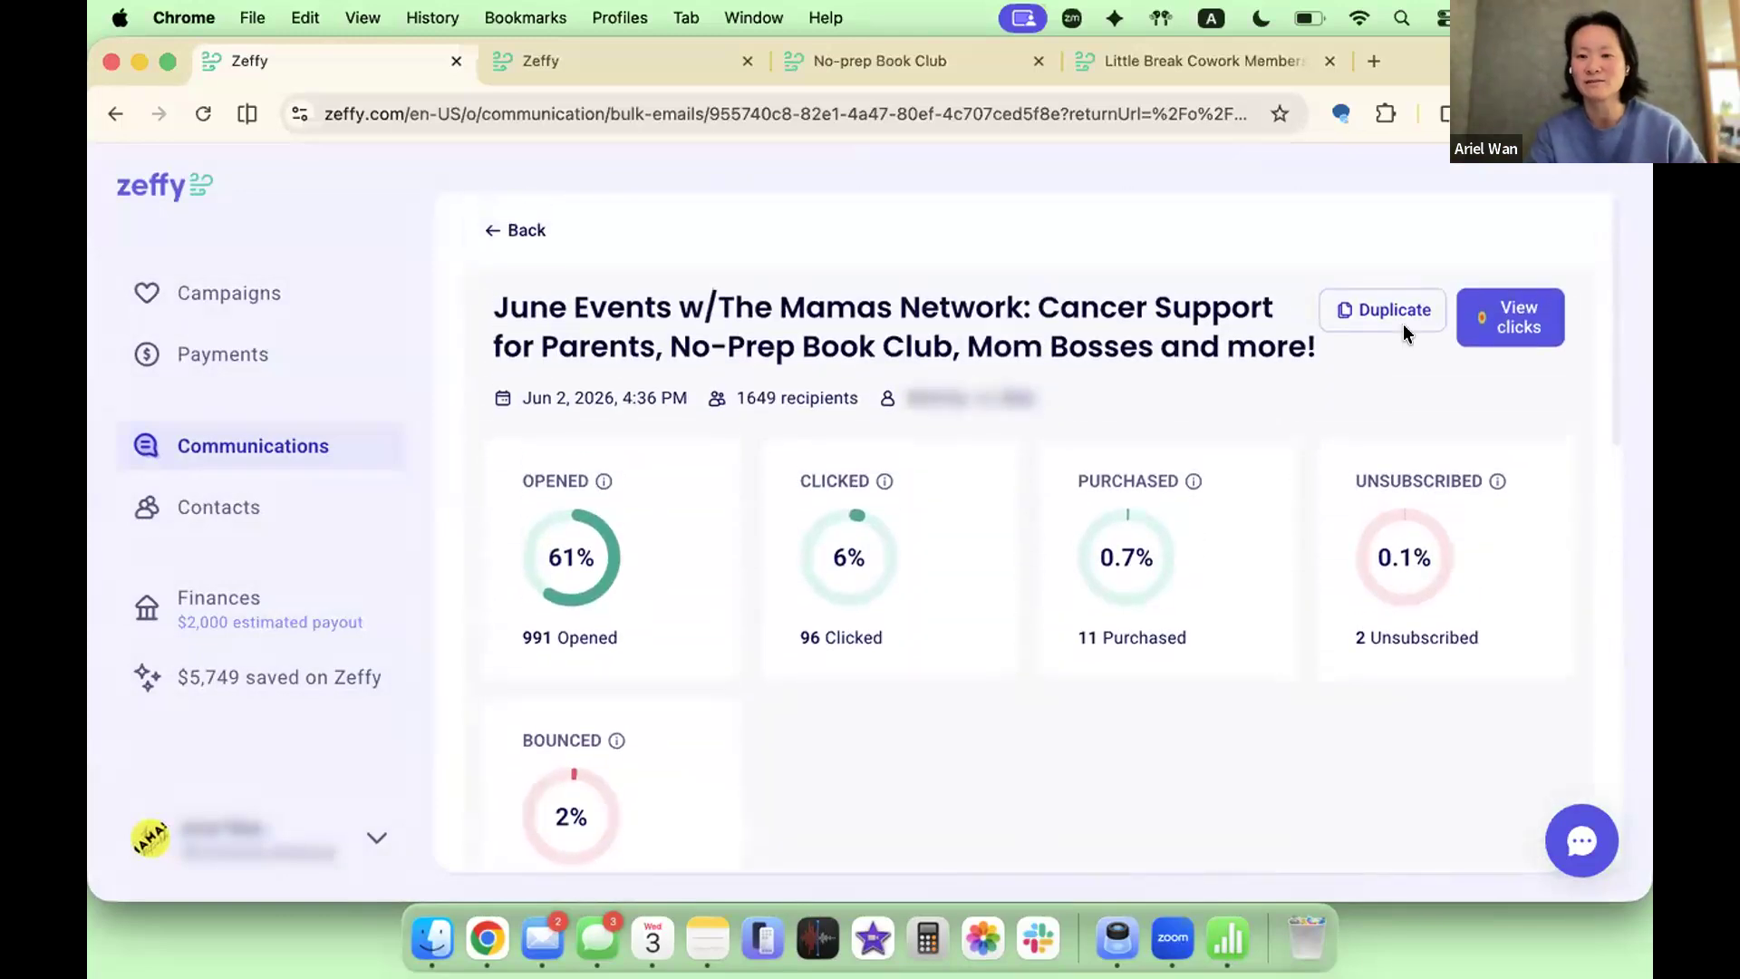
pyautogui.scroll(1, 1276, 249)
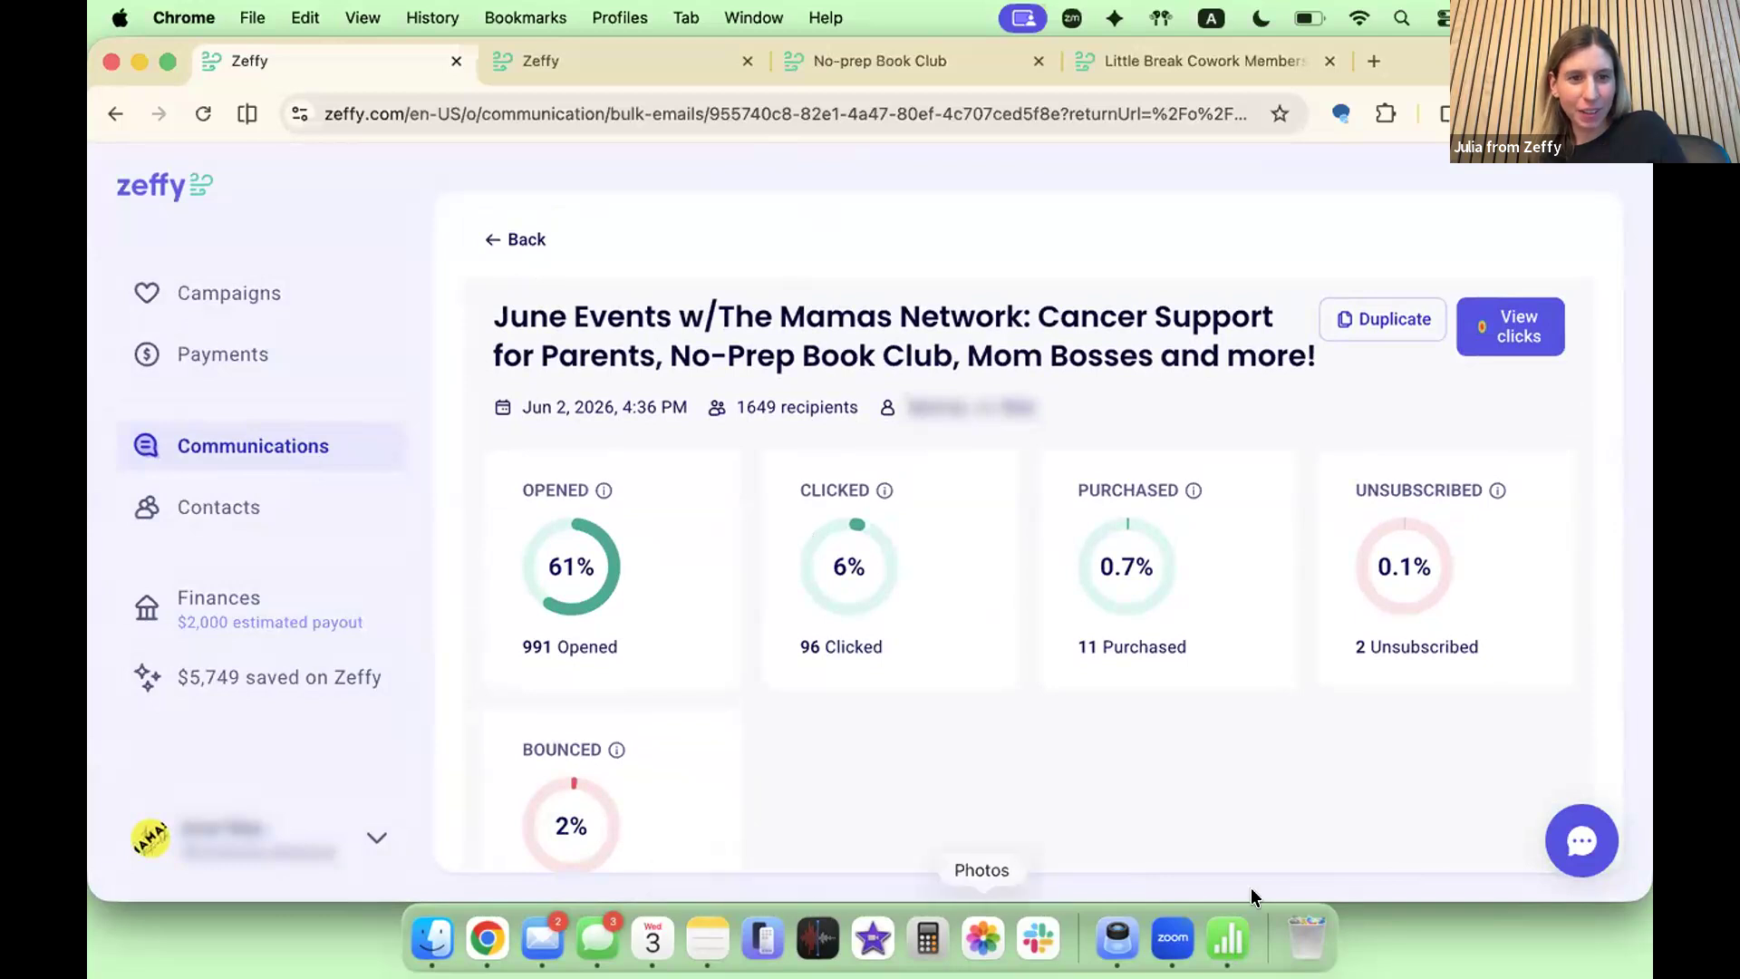
pyautogui.click(1140, 934)
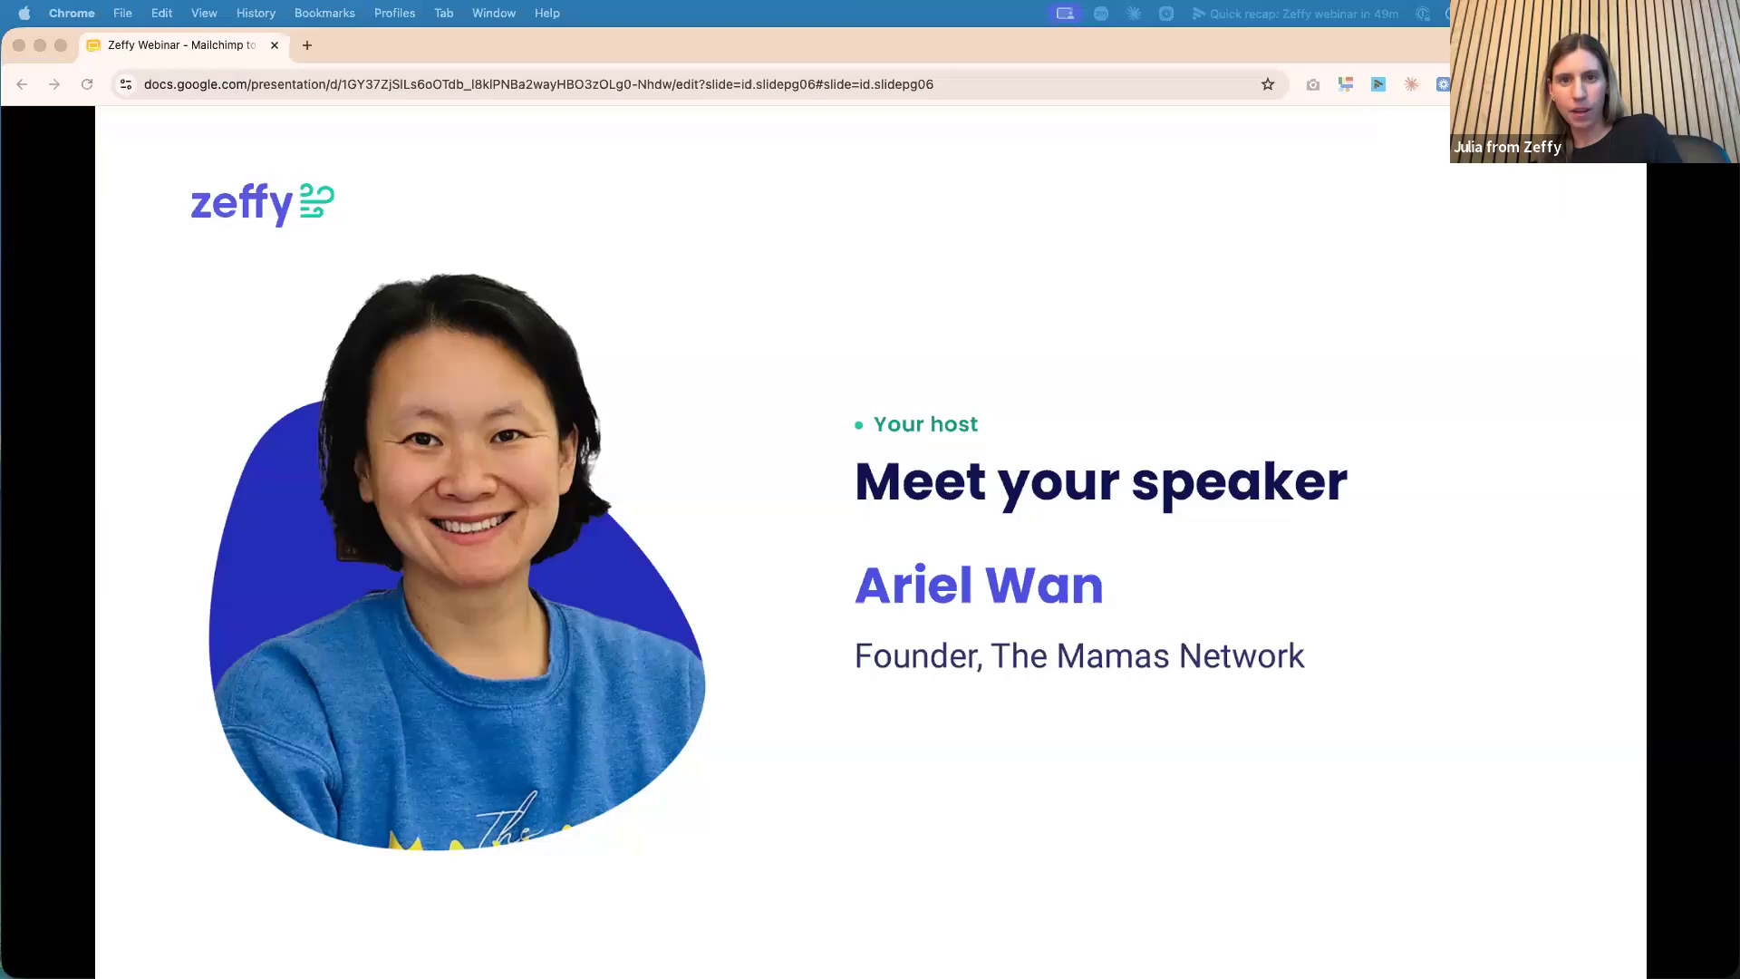
# Step: View the email sign-up form linked from The Mamas Network website, and return to the Zeffy Webinar slides
pyautogui.hotkey('ctrl', '7')
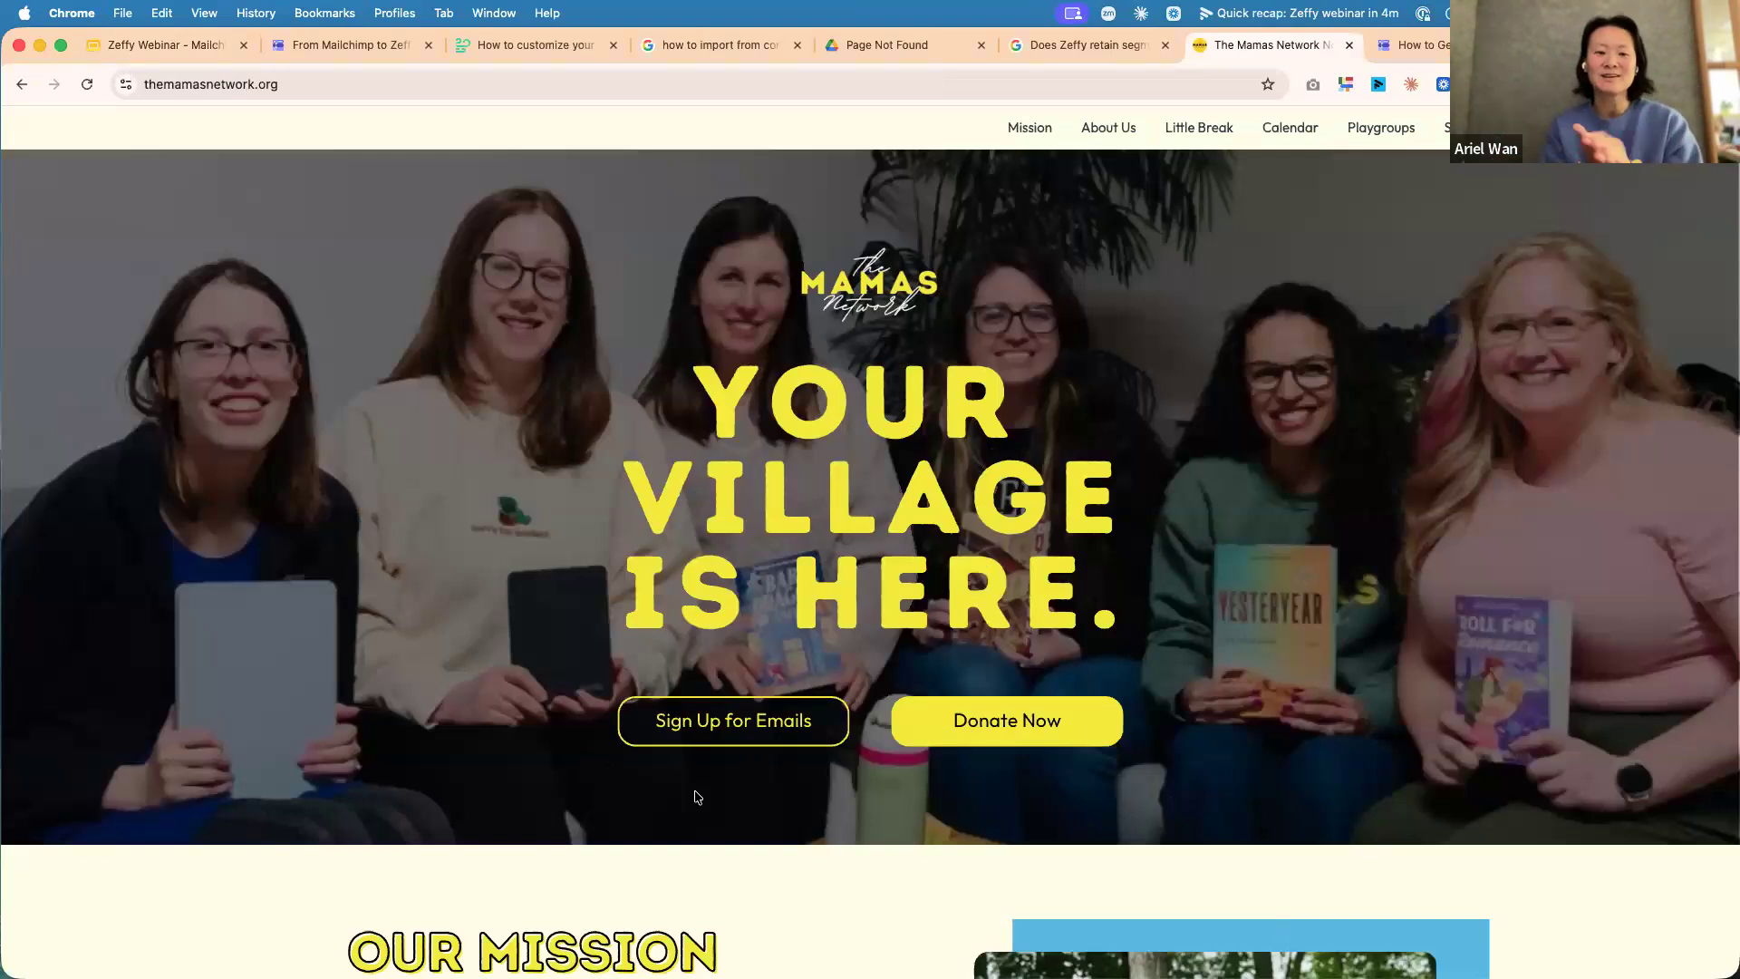
pyautogui.click(689, 725)
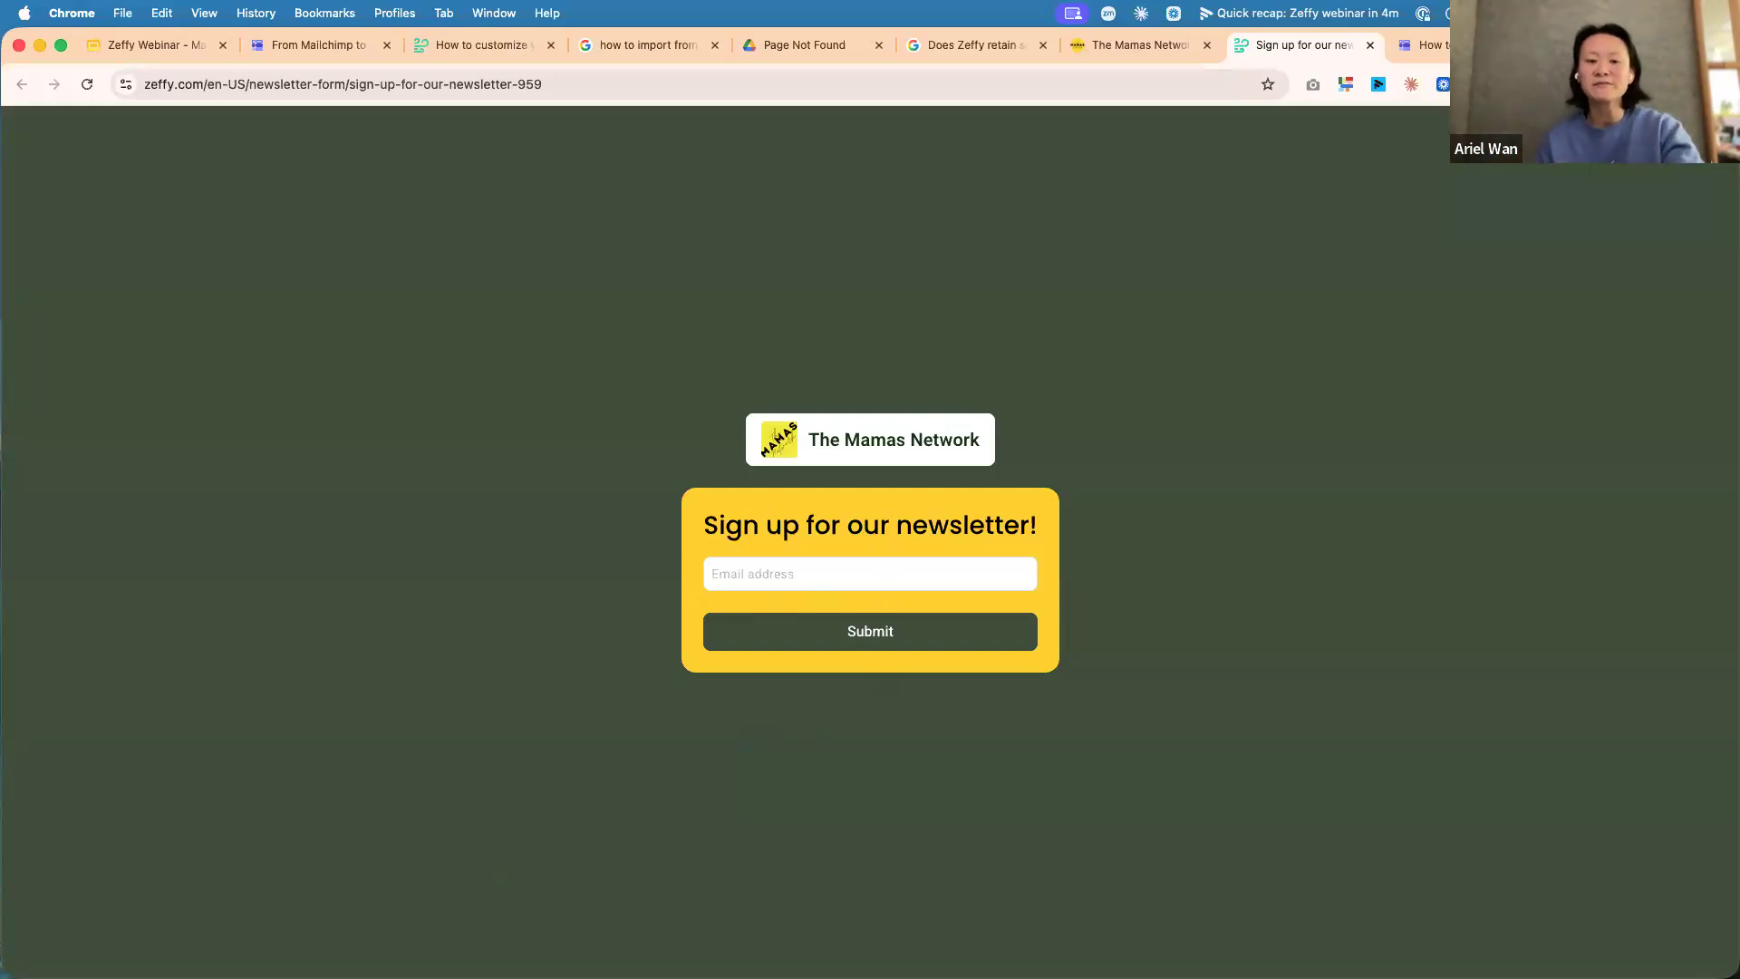
pyautogui.hotkey('ctrl', 'Up')
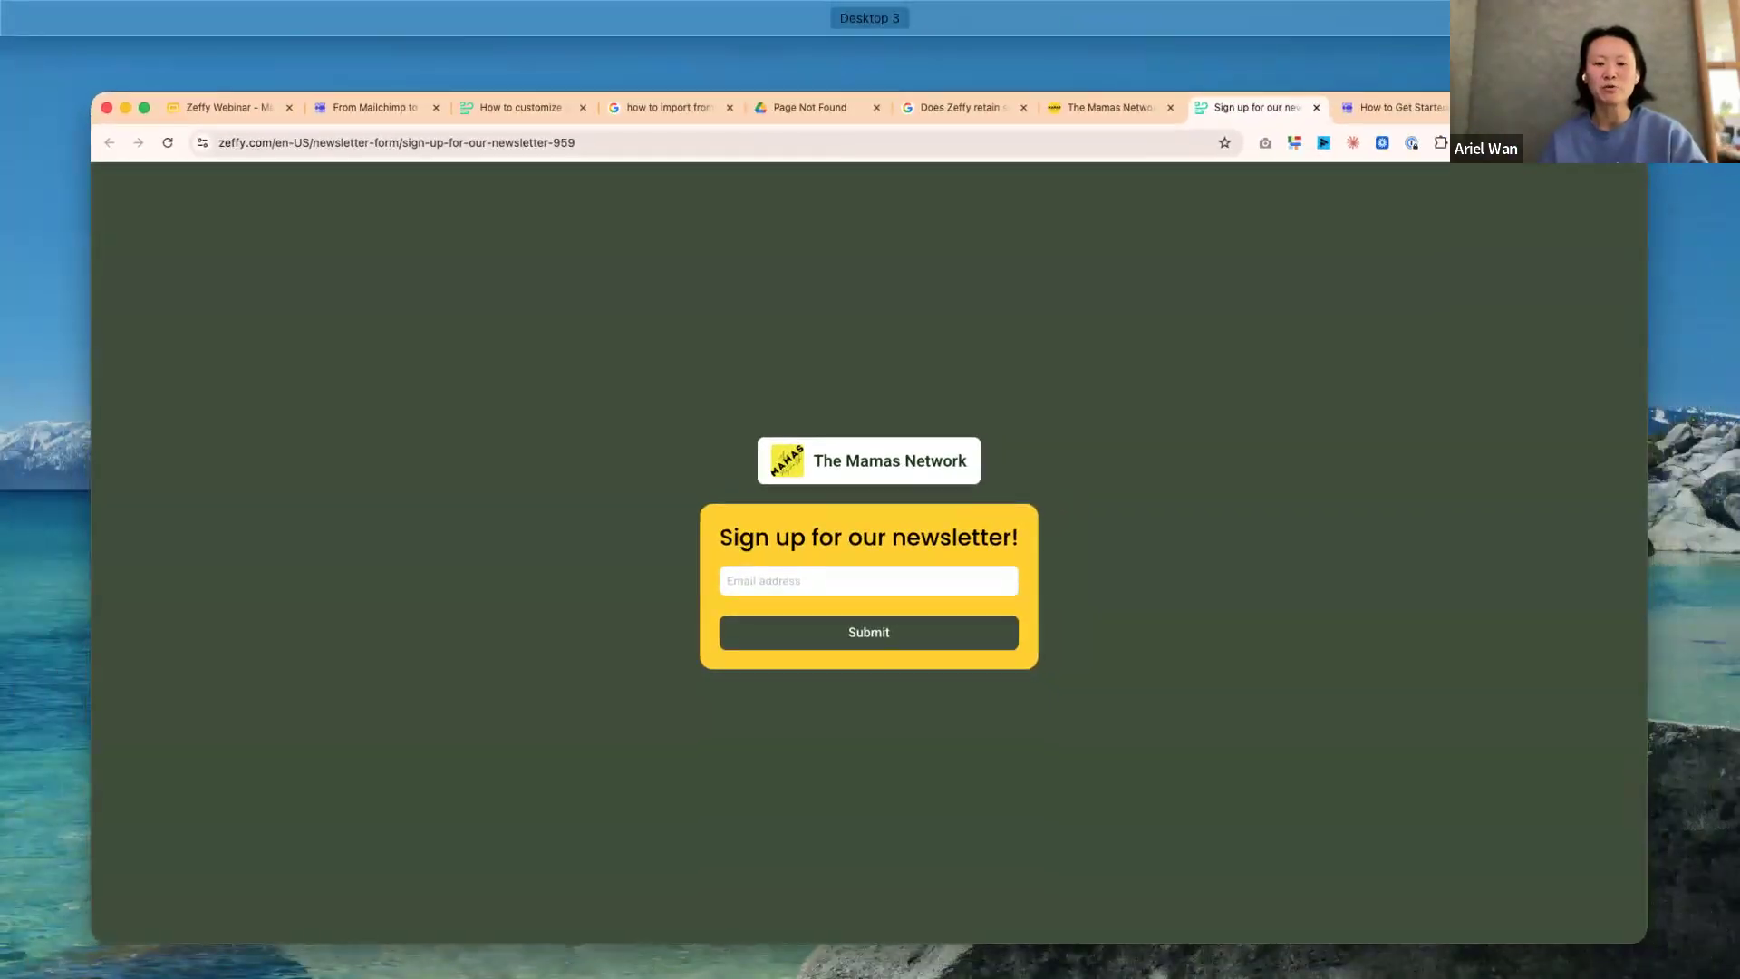
pyautogui.hotkey('ctrl', 'Up')
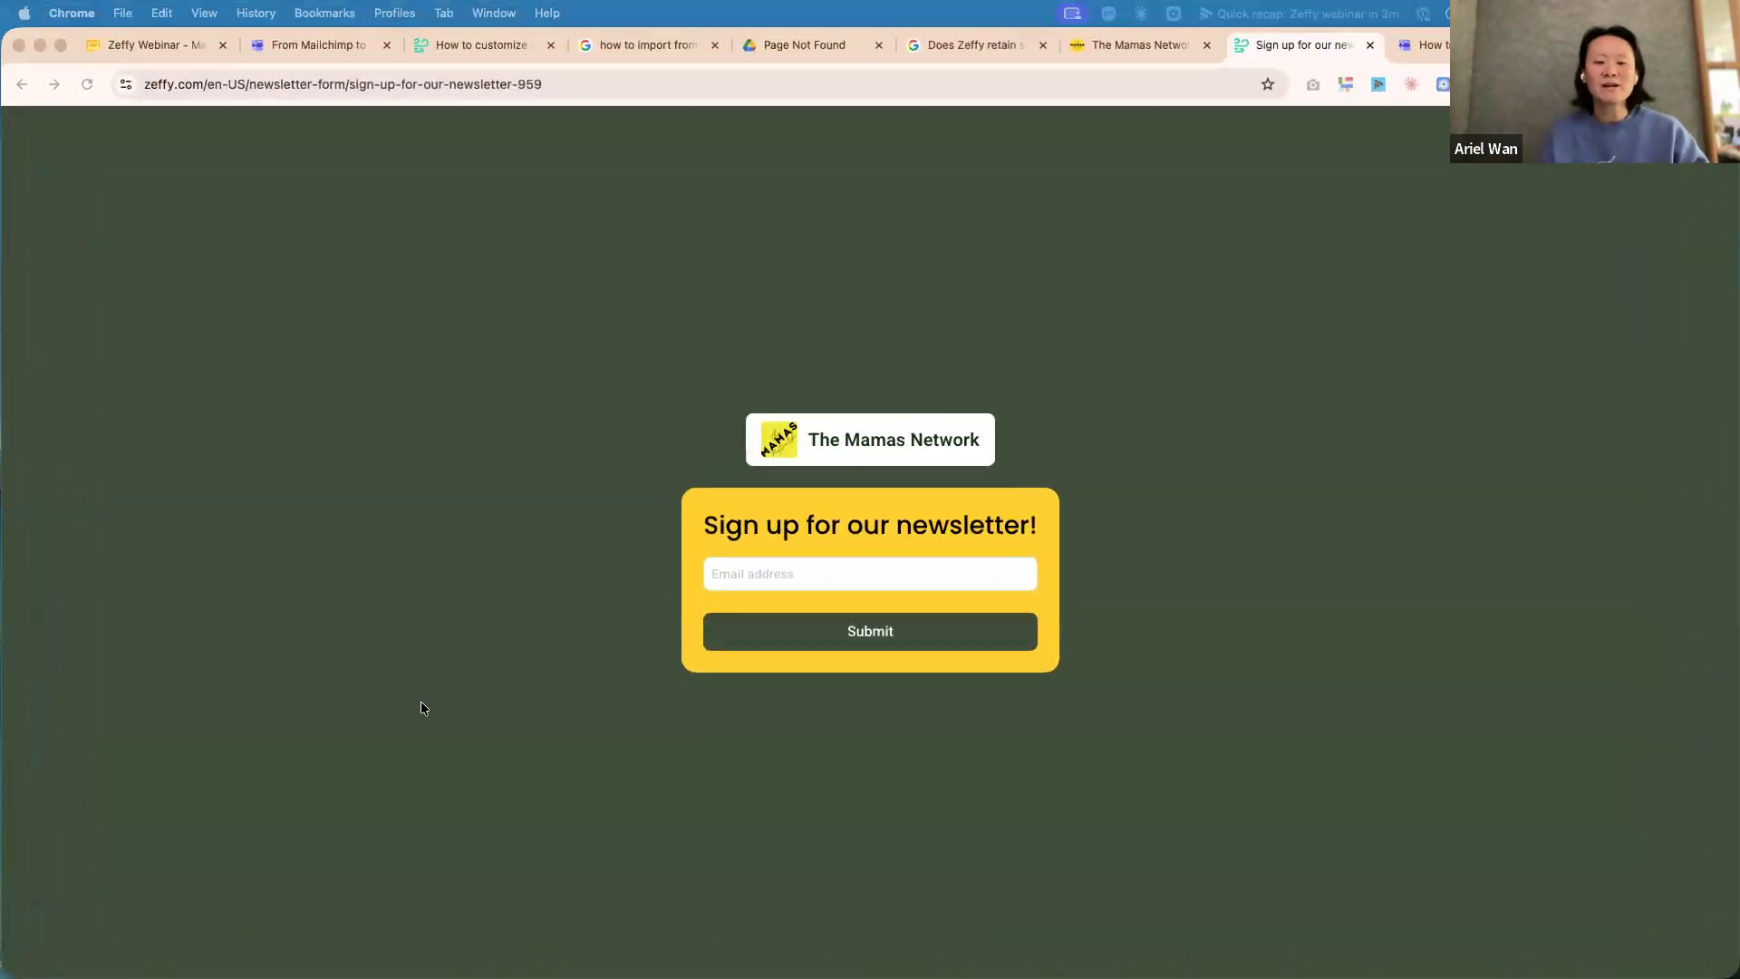
pyautogui.click(153, 51)
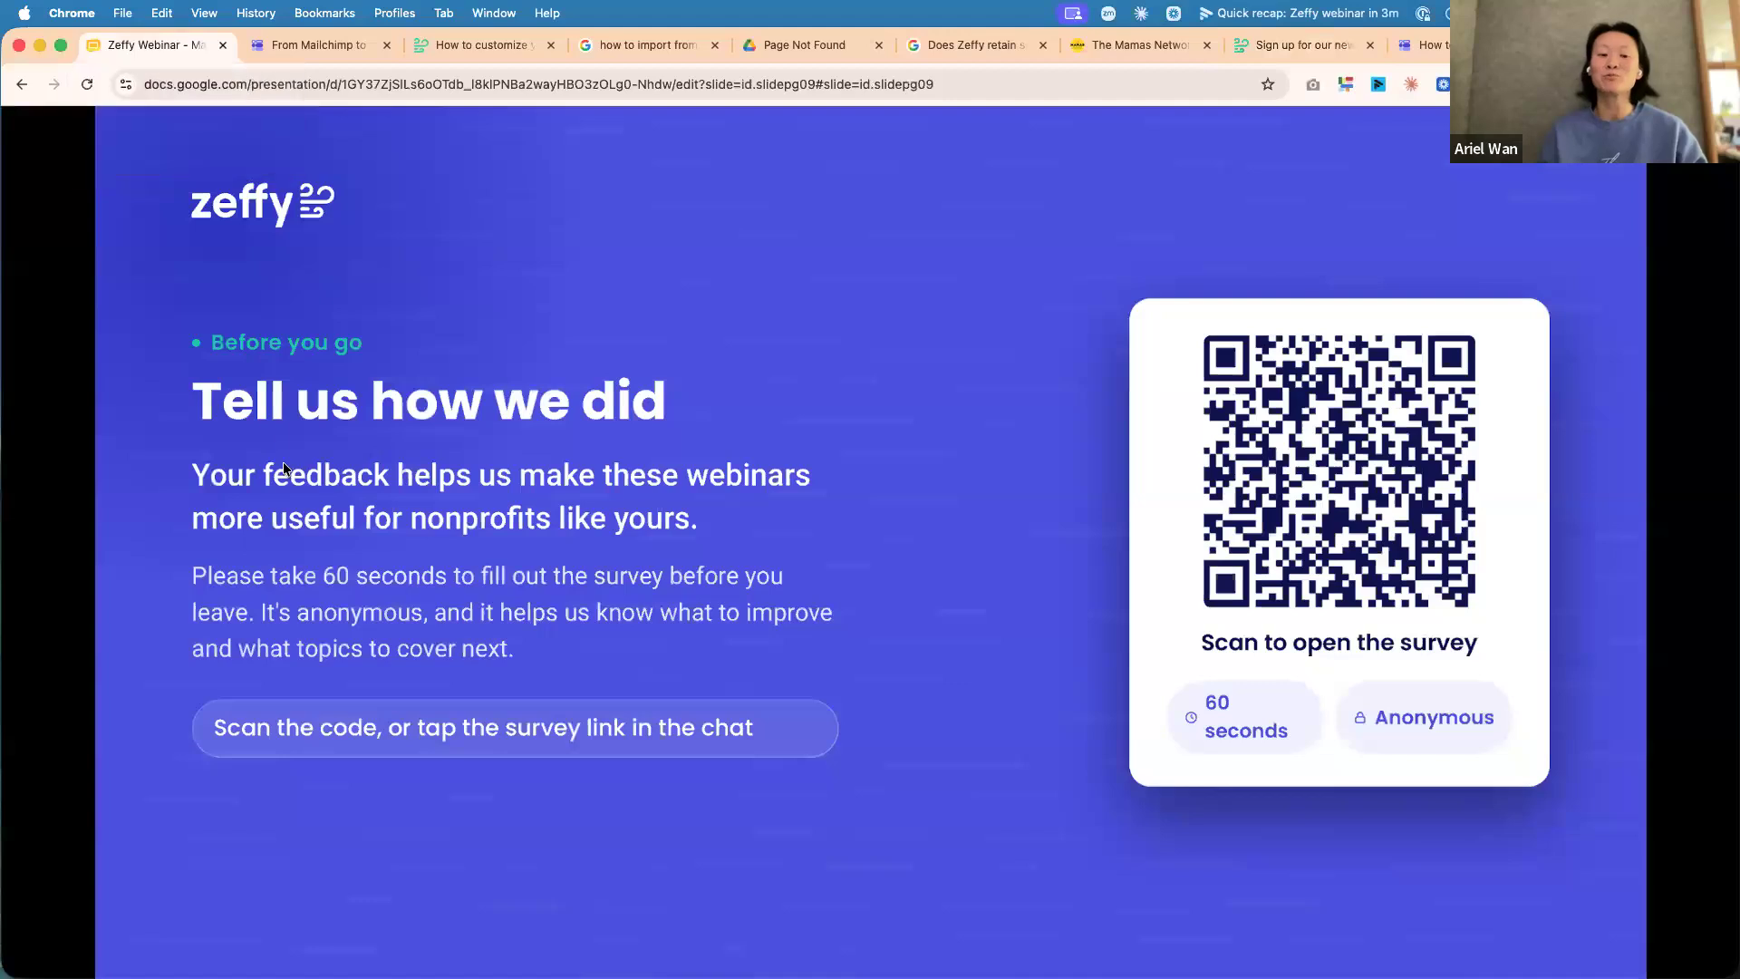